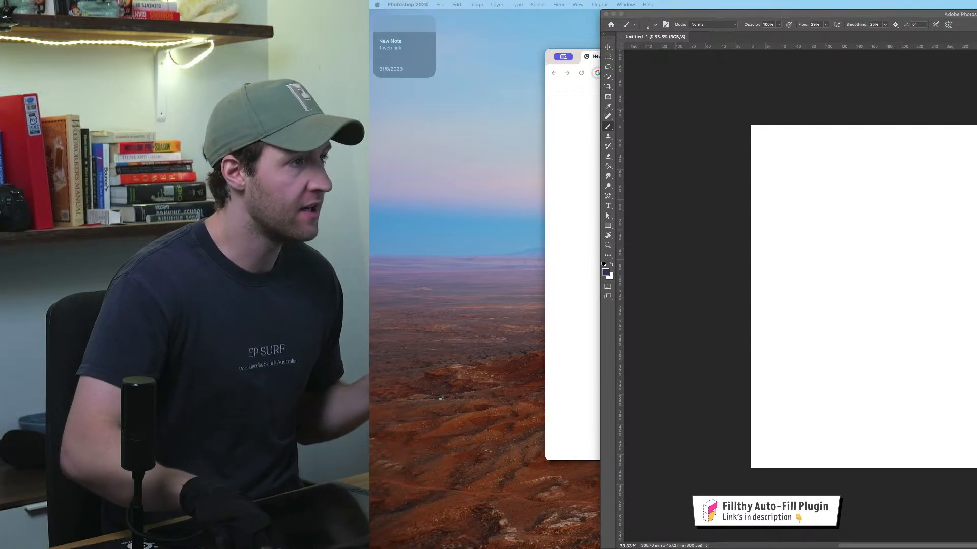
Step: Draw freehand brush test strokes on the blank canvas and undo each of them
{"action": "left_click", "coordinate": [875, 187]}
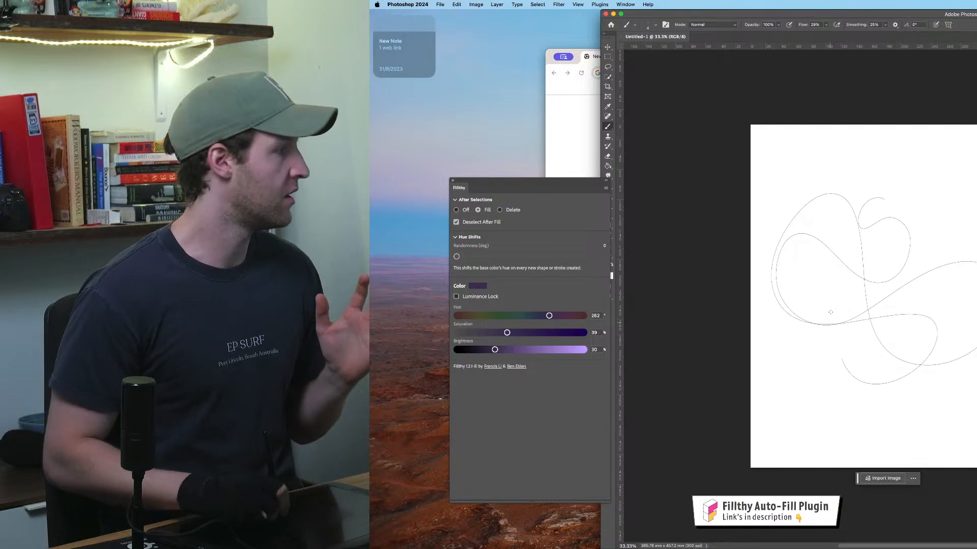
{"action": "left_click_drag", "start_coordinate": [830, 313], "coordinate": [859, 218]}
{"action": "key", "text": "super+z"}
{"action": "key", "text": "super+plus"}
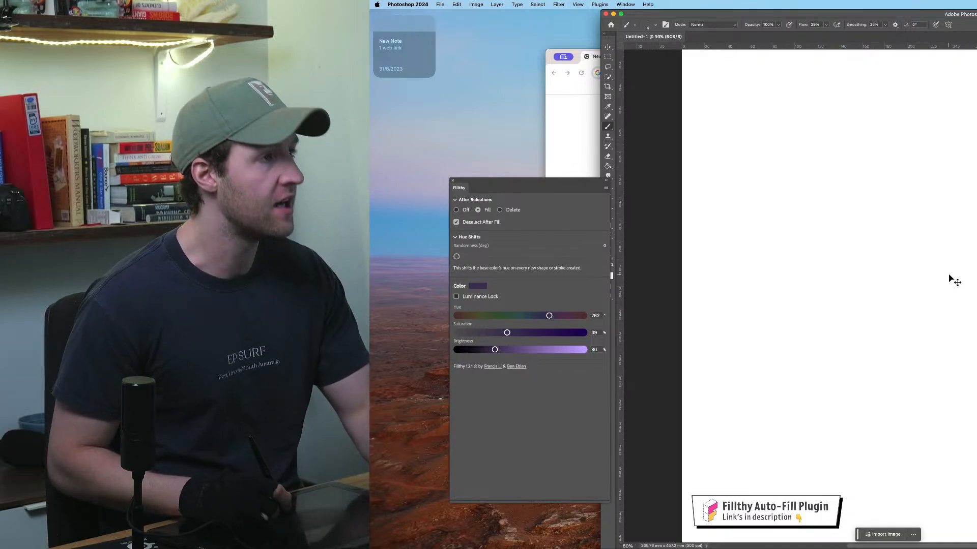
{"action": "mouse_move", "coordinate": [935, 197]}
{"action": "left_mouse_down"}
{"action": "mouse_move", "coordinate": [894, 356]}
{"action": "mouse_move", "coordinate": [896, 263]}
{"action": "mouse_move", "coordinate": [911, 371]}
{"action": "left_mouse_up"}
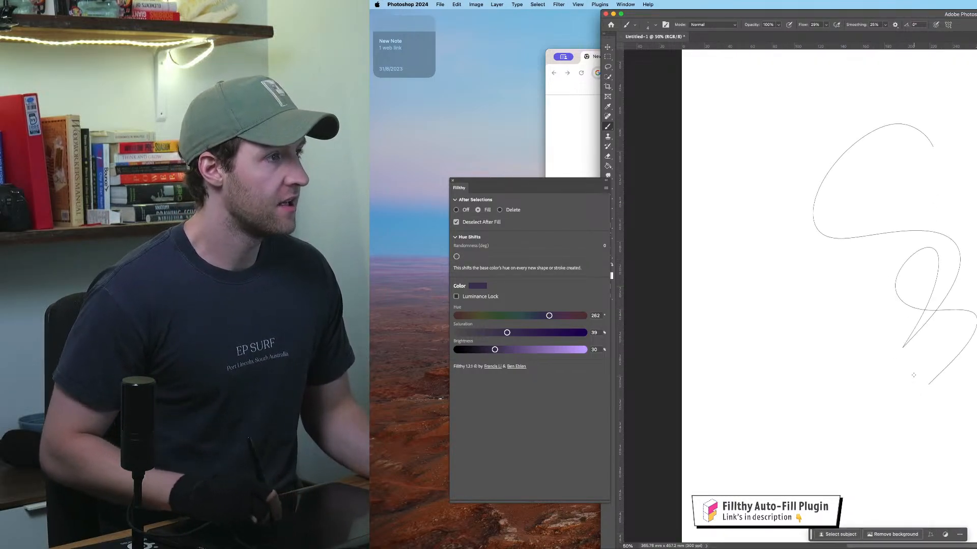
{"action": "key", "text": "super+z"}
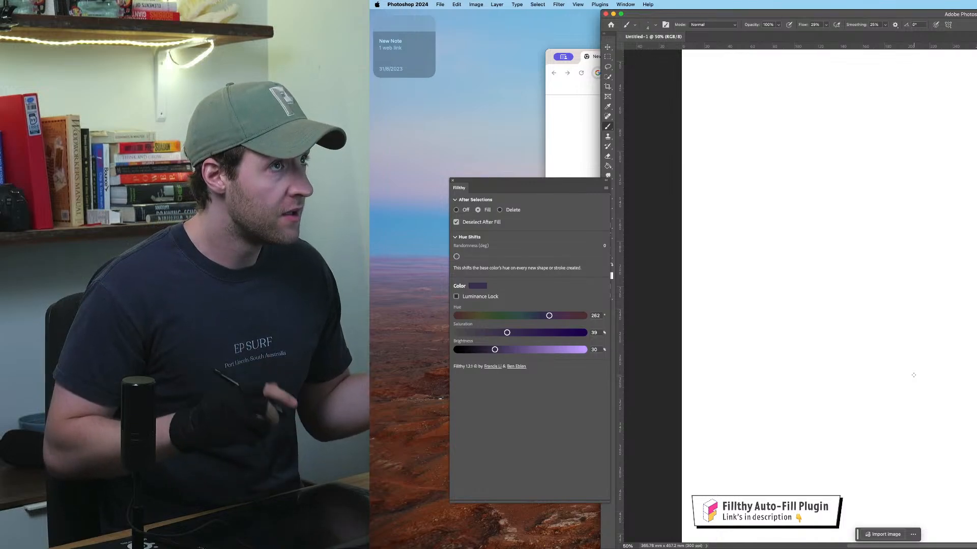
{"action": "mouse_move", "coordinate": [768, 93]}
{"action": "left_mouse_down"}
{"action": "mouse_move", "coordinate": [882, 168]}
{"action": "mouse_move", "coordinate": [961, 401]}
{"action": "left_mouse_up"}
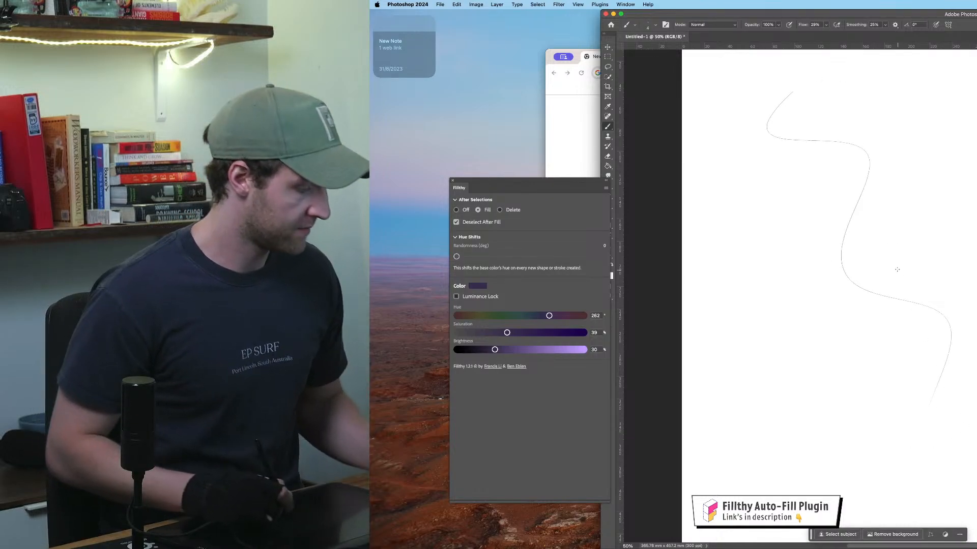
{"action": "key", "text": "super+z"}
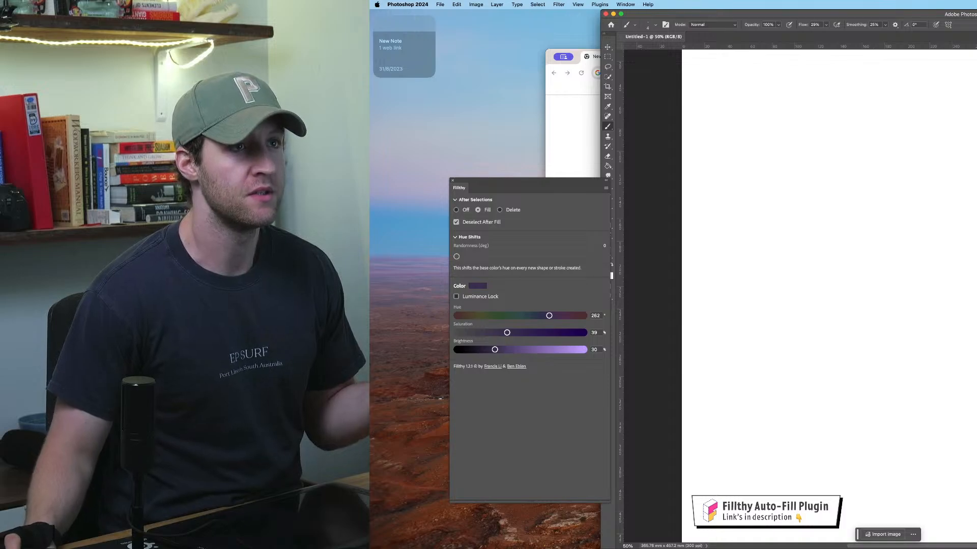
Step: Switch to the Instagram live video setup in Safari and title the stream "Stylised art study" followed by the writing hand emoji
{"action": "key", "text": "super+Tab"}
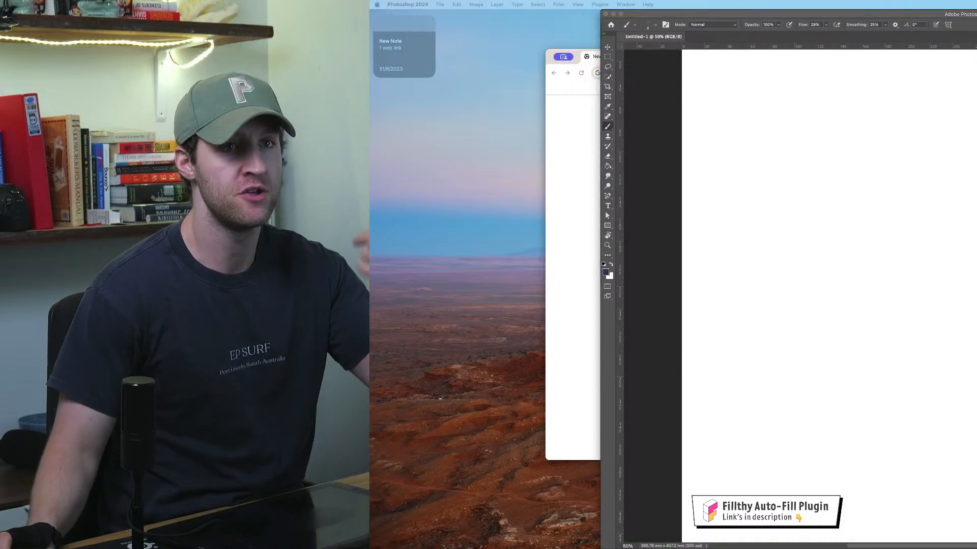
{"action": "key", "text": "super+Tab"}
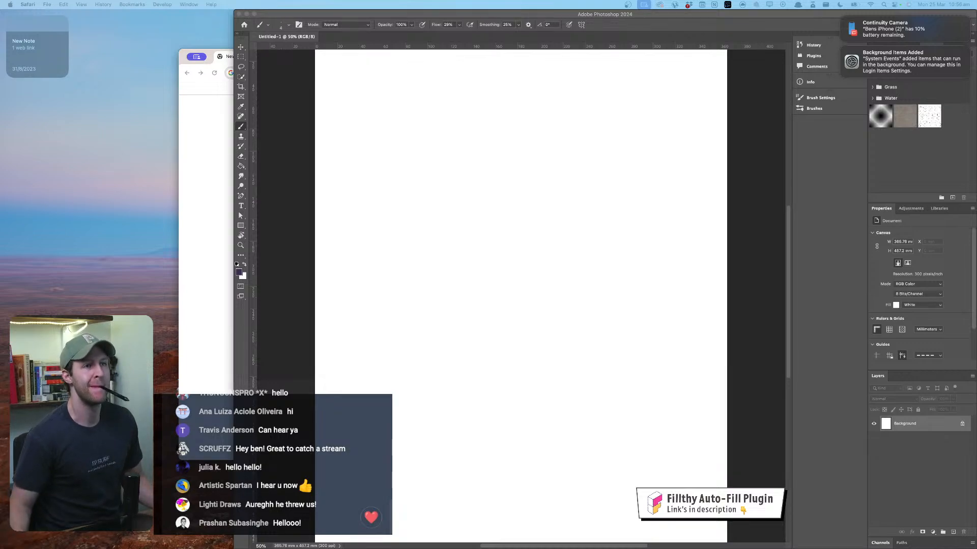
{"action": "left_click_drag", "start_coordinate": [976, 6], "coordinate": [626, 17]}
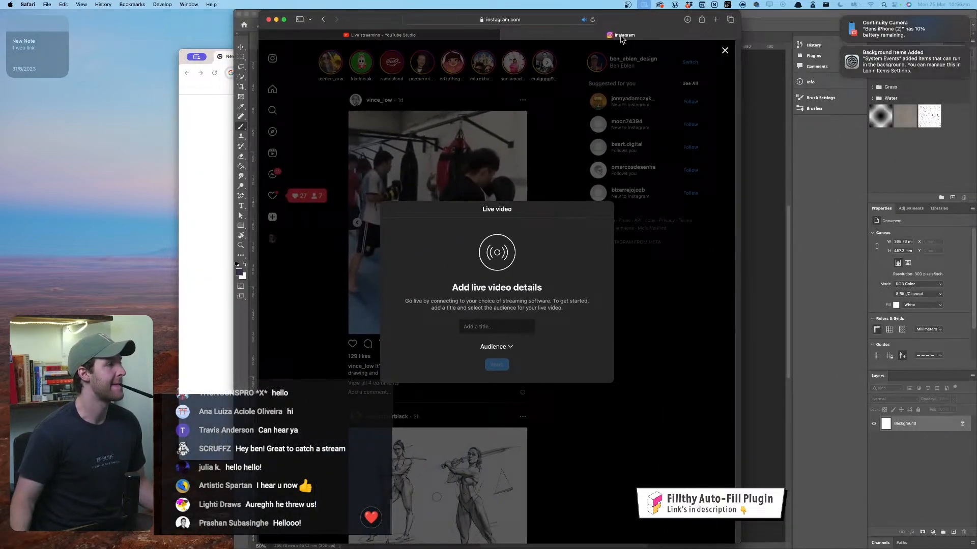
{"action": "left_click", "coordinate": [481, 331]}
{"action": "type", "text": "S"}
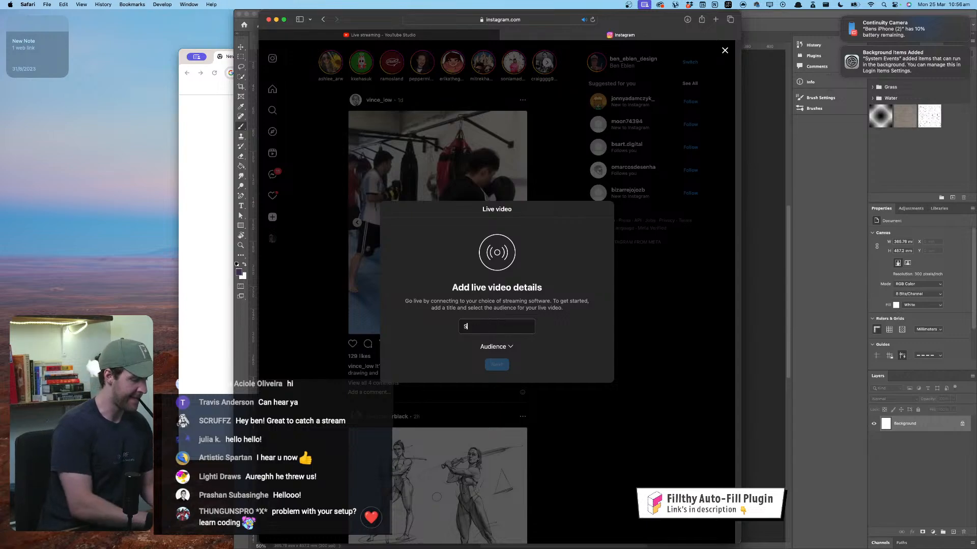
{"action": "type", "text": "tylised art st"}
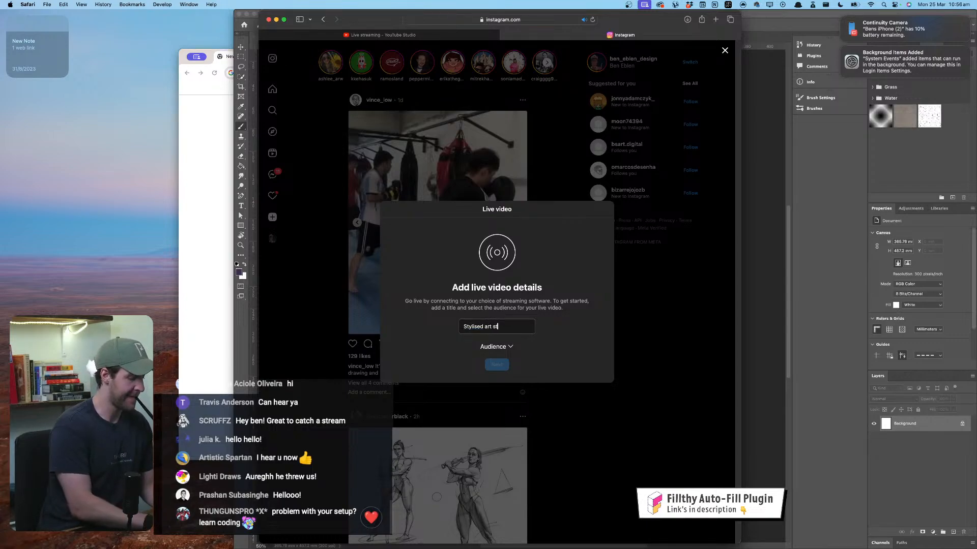
{"action": "type", "text": "udy"}
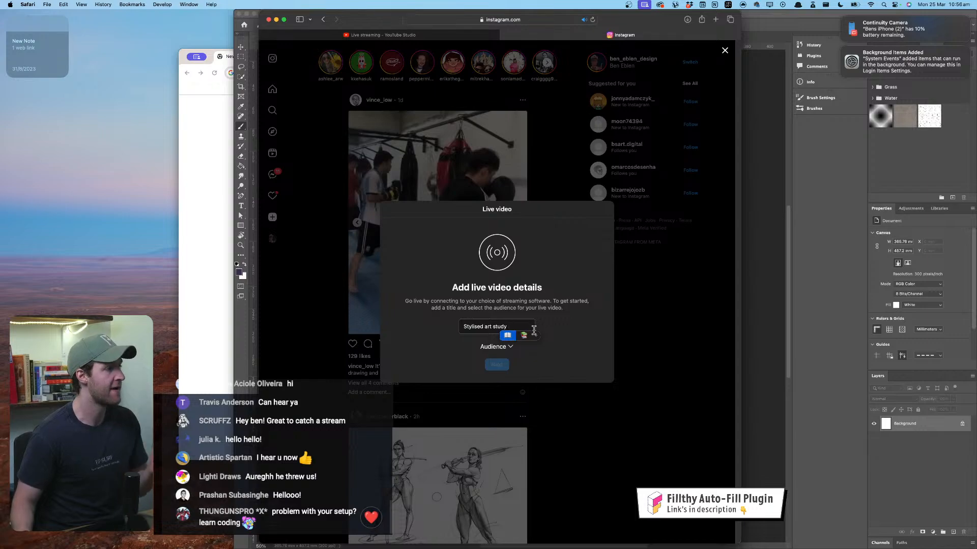
{"action": "left_click", "coordinate": [535, 336]}
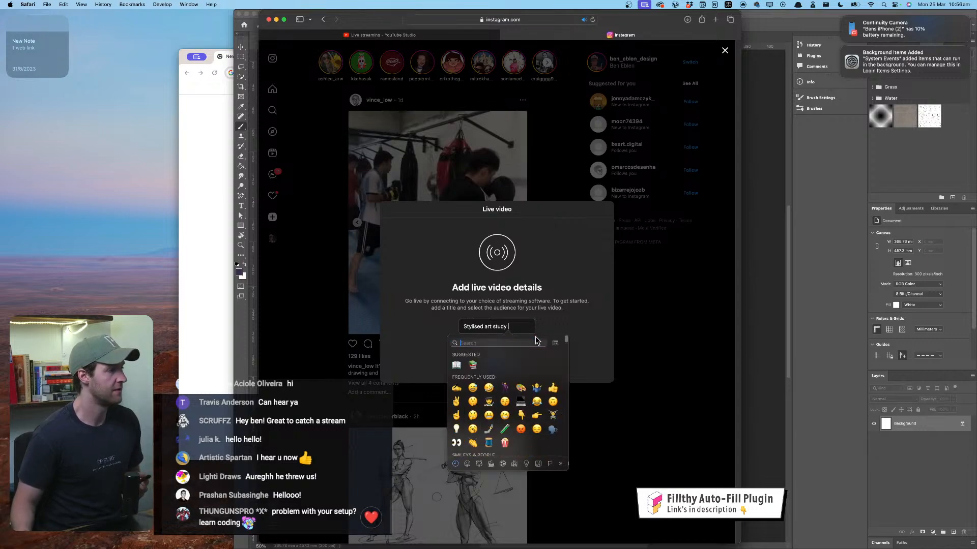
{"action": "left_click", "coordinate": [456, 389]}
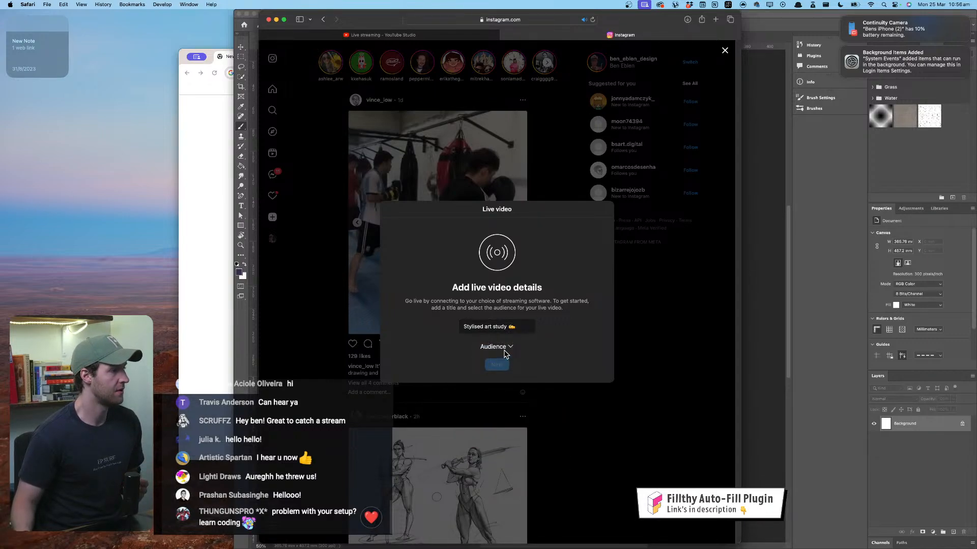
Step: Set the live video's audience to Public, proceed to the streaming software details and move the browser window off this display
{"action": "left_click", "coordinate": [504, 350]}
{"action": "left_click", "coordinate": [494, 284]}
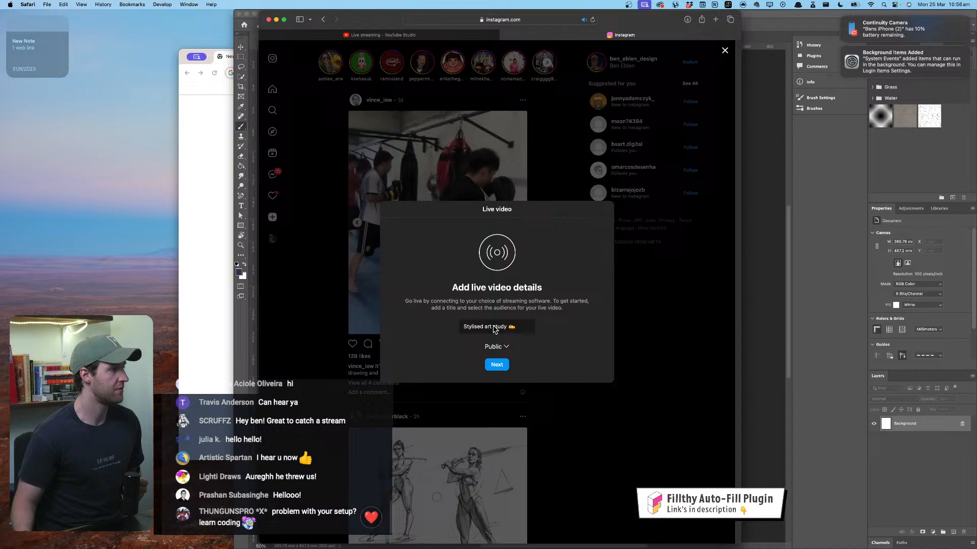
{"action": "left_click", "coordinate": [496, 364]}
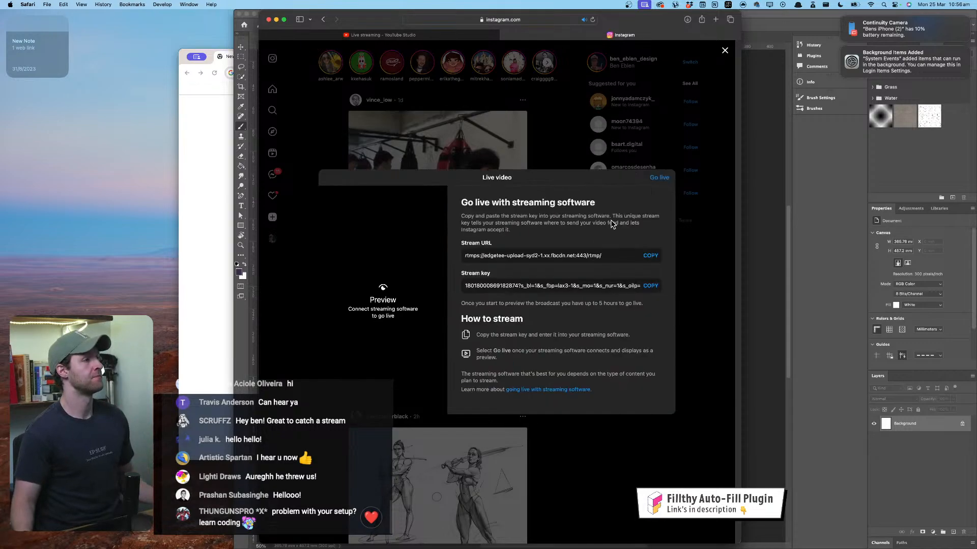
{"action": "left_click_drag", "start_coordinate": [642, 20], "coordinate": [976, 56]}
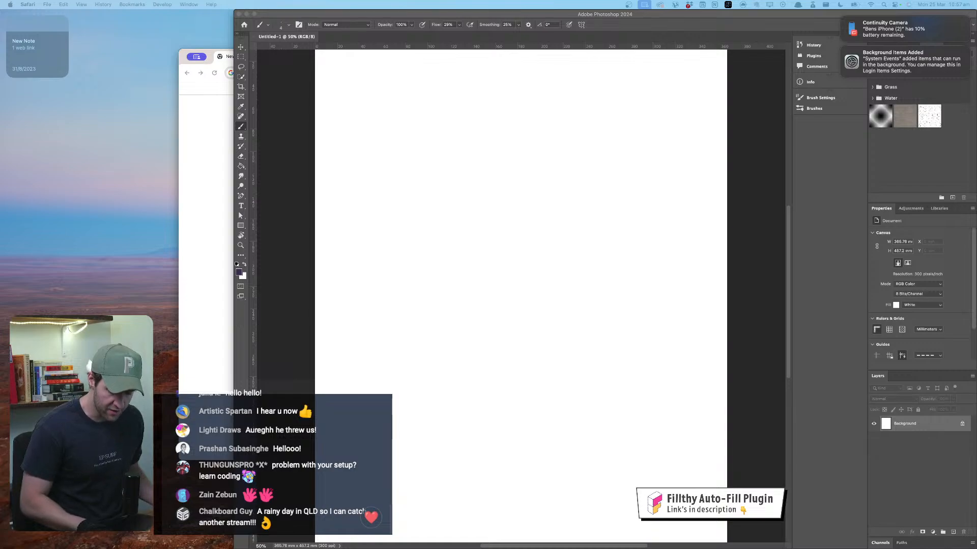
Step: Draw a looping brush test stroke down the Photoshop canvas and undo it
{"action": "left_click", "coordinate": [565, 142]}
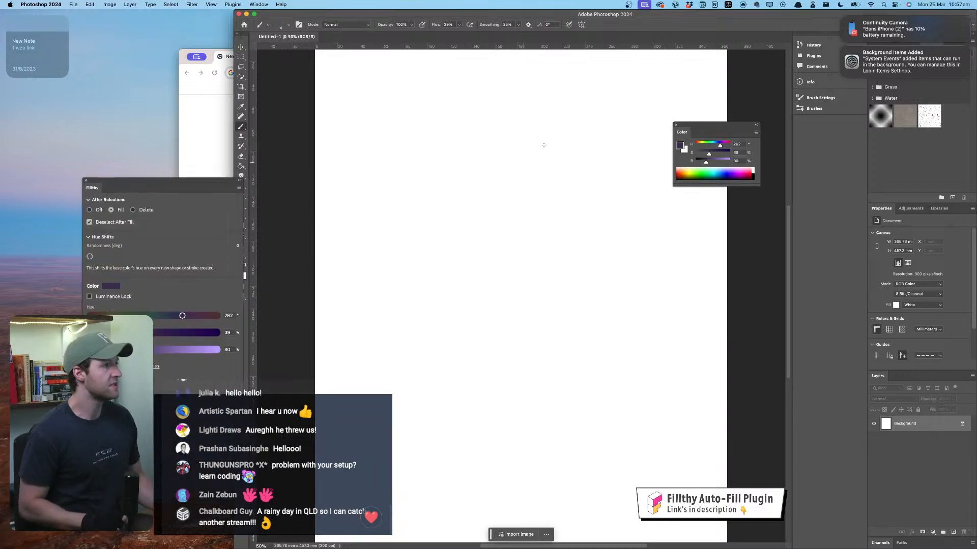
{"action": "mouse_move", "coordinate": [560, 122]}
{"action": "left_mouse_down"}
{"action": "mouse_move", "coordinate": [509, 290]}
{"action": "mouse_move", "coordinate": [494, 153]}
{"action": "mouse_move", "coordinate": [429, 244]}
{"action": "left_mouse_up"}
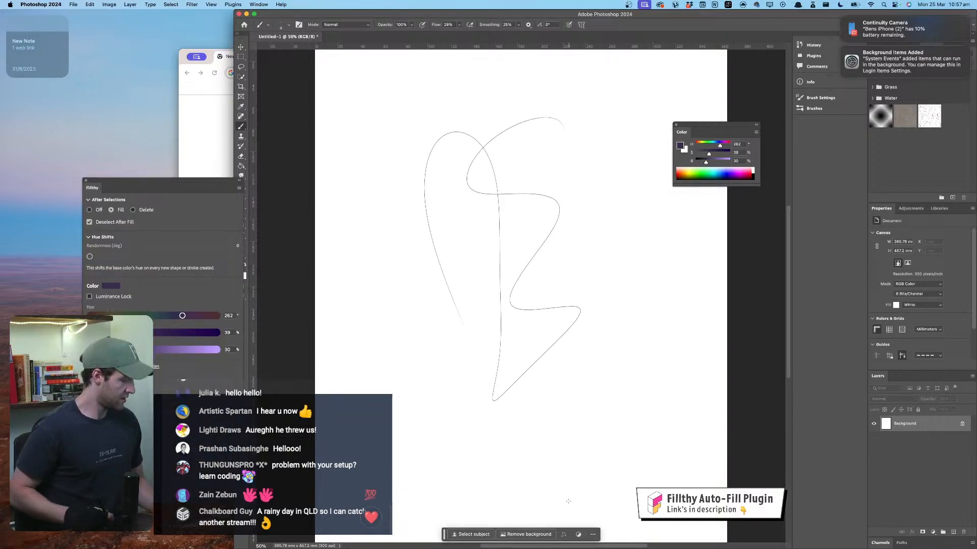
{"action": "key", "text": "ctrl+z"}
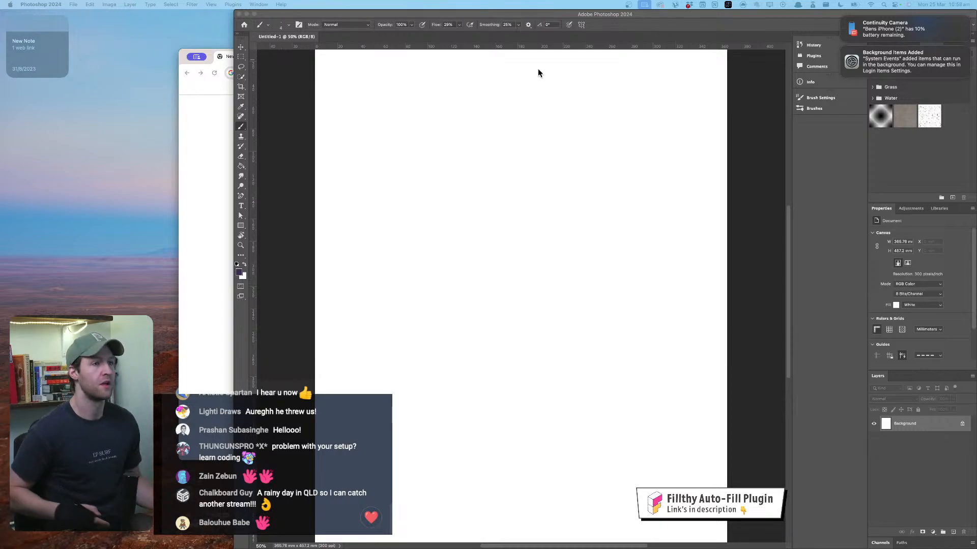
Step: Bring the Pinterest browser window onto this display and narrow it to fit beside the Photoshop window
{"action": "left_click", "coordinate": [533, 136]}
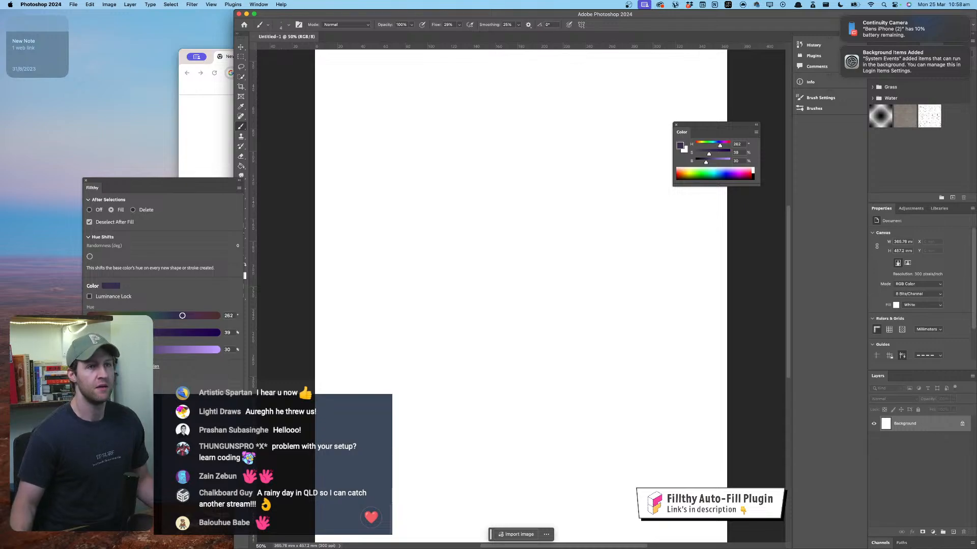
{"action": "key", "text": "super+Tab"}
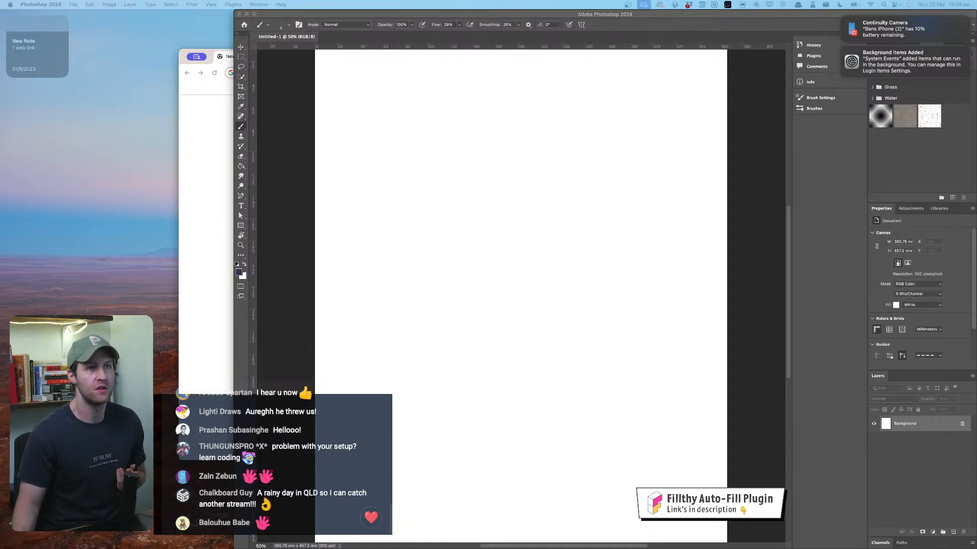
{"action": "left_click_drag", "start_coordinate": [565, 1], "coordinate": [399, 167]}
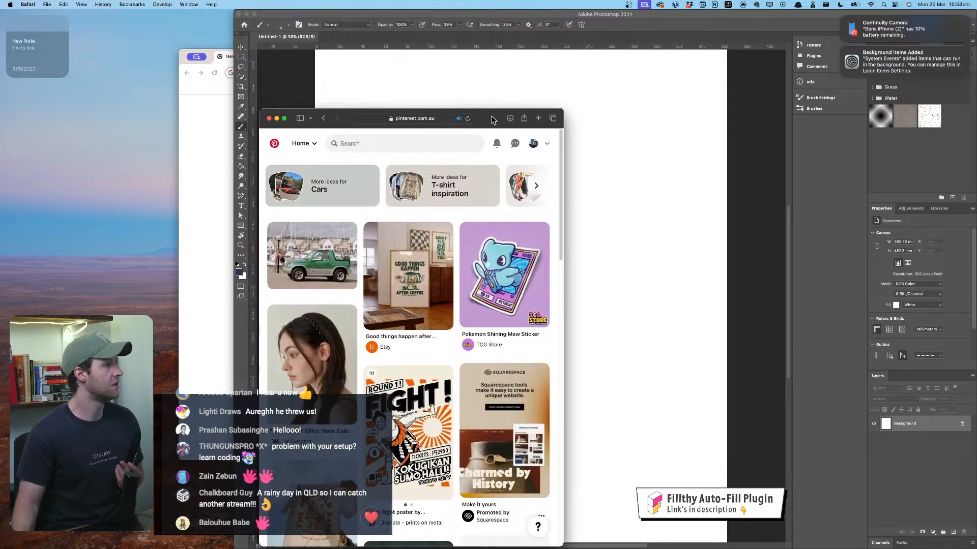
{"action": "left_click_drag", "start_coordinate": [492, 120], "coordinate": [233, 21]}
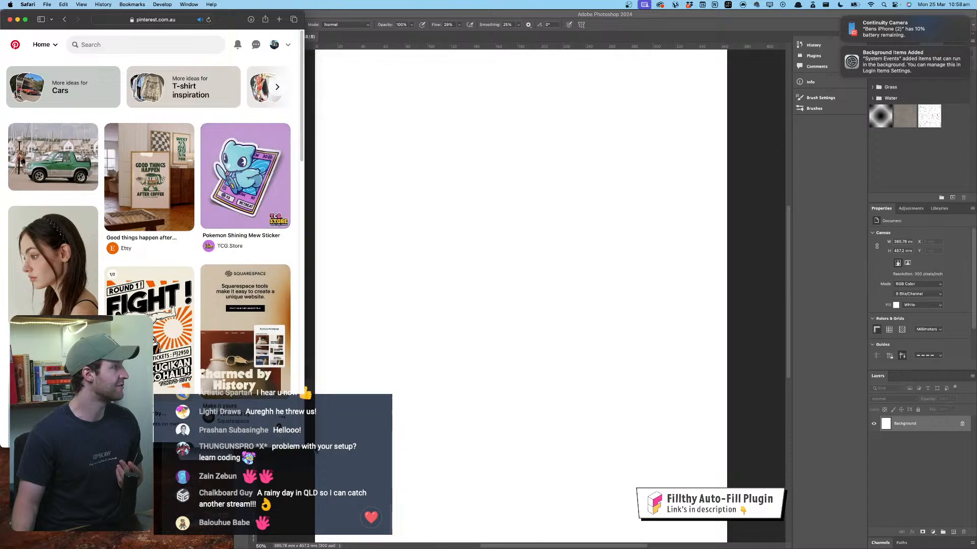
{"action": "left_click_drag", "start_coordinate": [304, 454], "coordinate": [233, 453]}
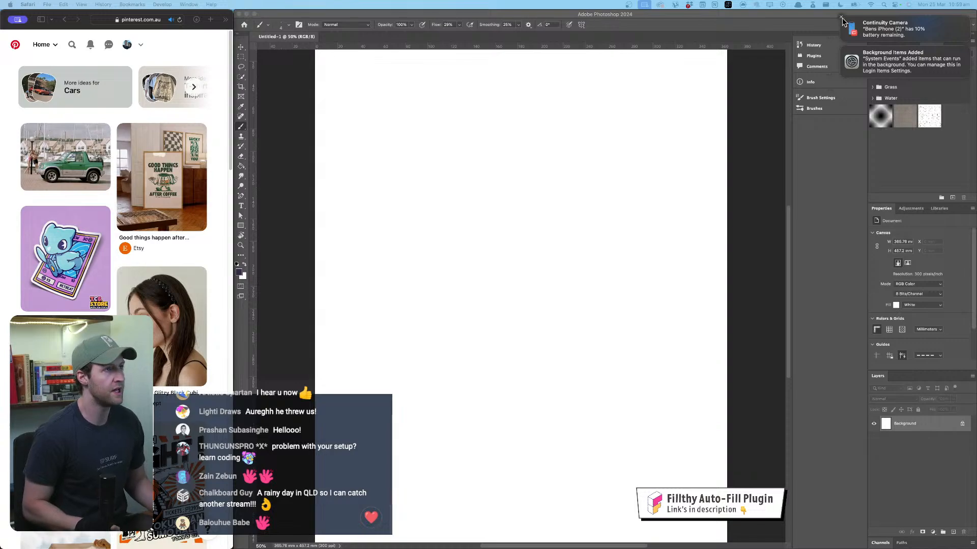
Step: Dismiss the Continuity Camera and Background Items Added notifications covering the Photoshop panels
{"action": "left_click", "coordinate": [842, 21]}
{"action": "left_click", "coordinate": [843, 21]}
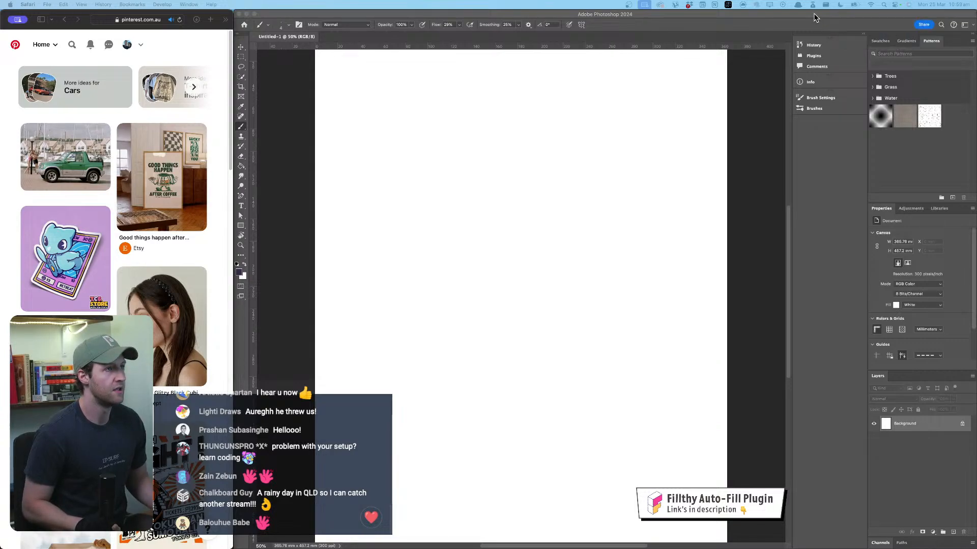
{"action": "left_click", "coordinate": [813, 17]}
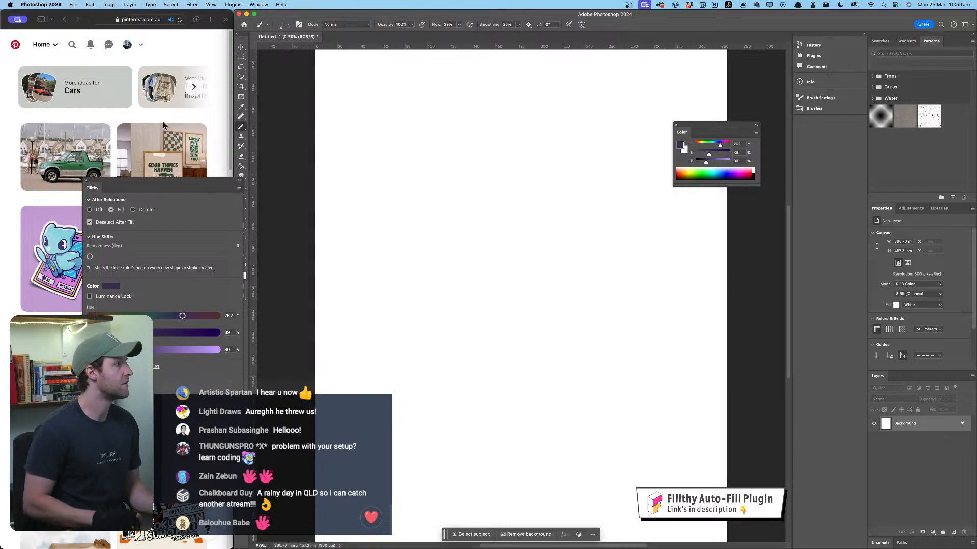
Step: Open the Cars ideas on Pinterest and browse the suggested pins for a car reference
{"action": "left_click", "coordinate": [82, 93]}
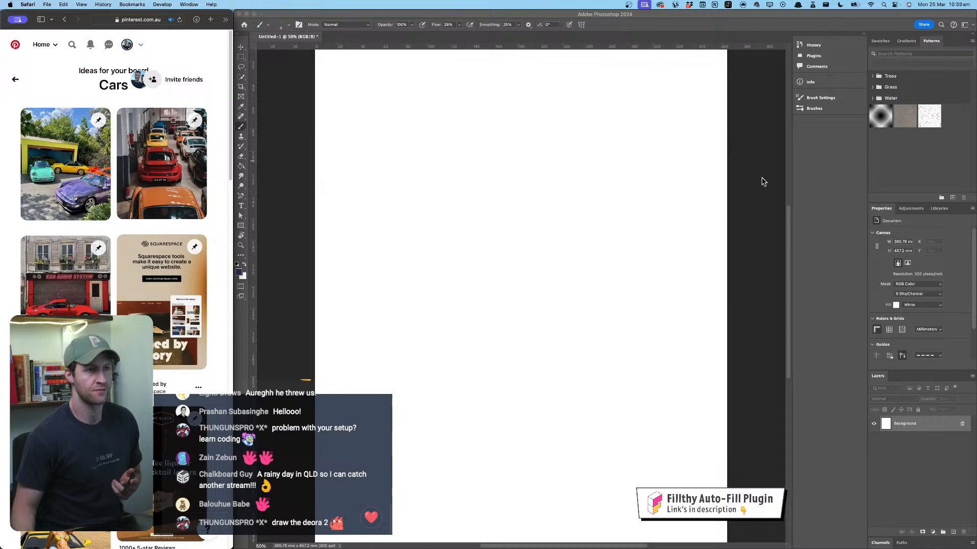
{"action": "left_click", "coordinate": [582, 208]}
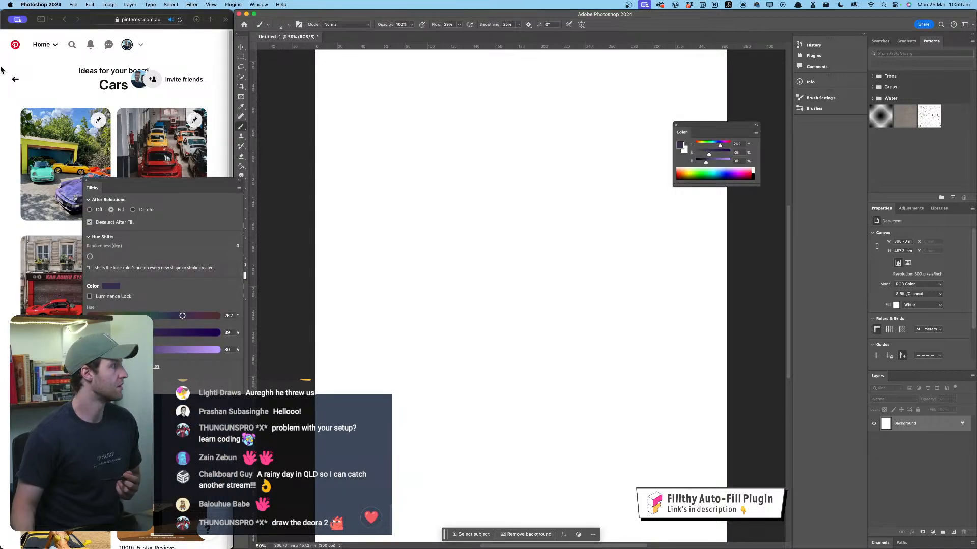
{"action": "left_click", "coordinate": [35, 97]}
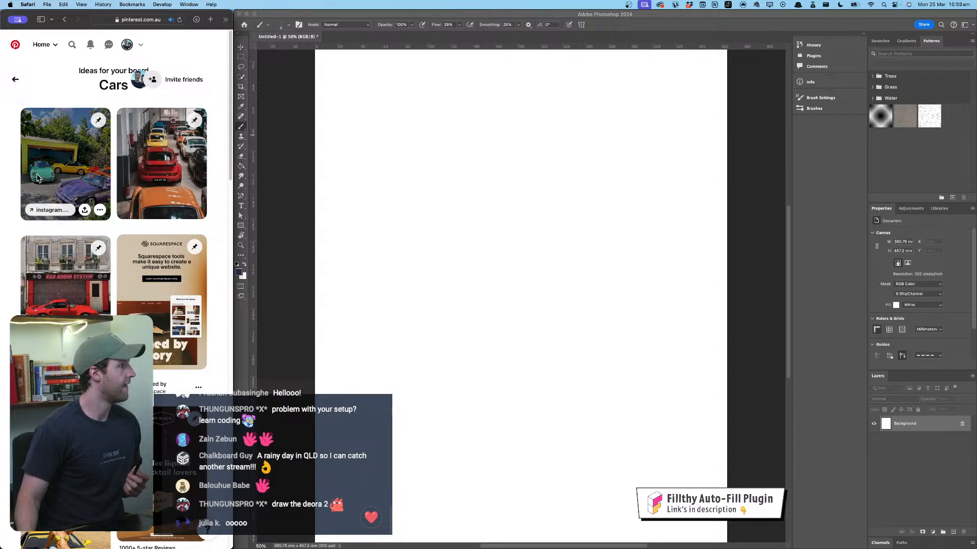
{"action": "scroll", "coordinate": [76, 188], "scroll_direction": "down", "scroll_amount": 4}
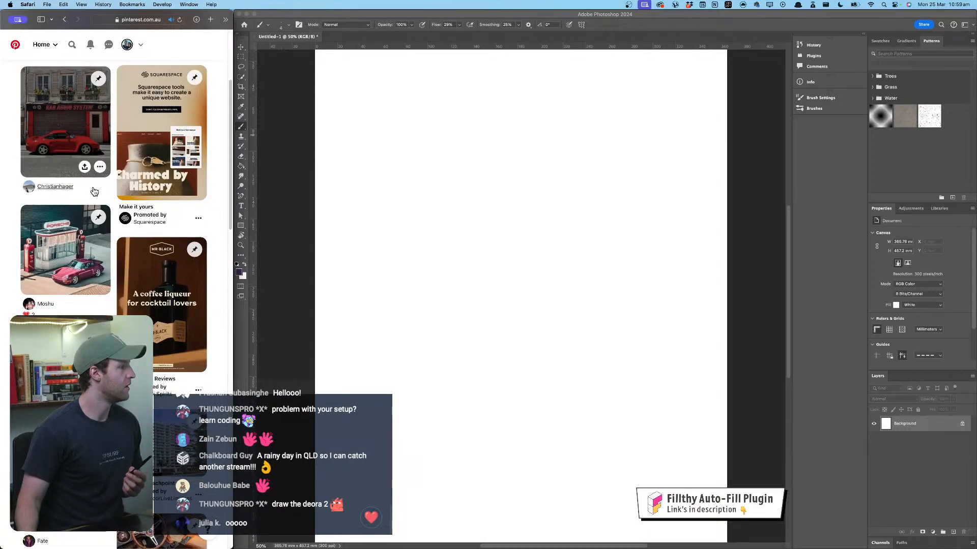
{"action": "scroll", "coordinate": [94, 191], "scroll_direction": "down", "scroll_amount": 4}
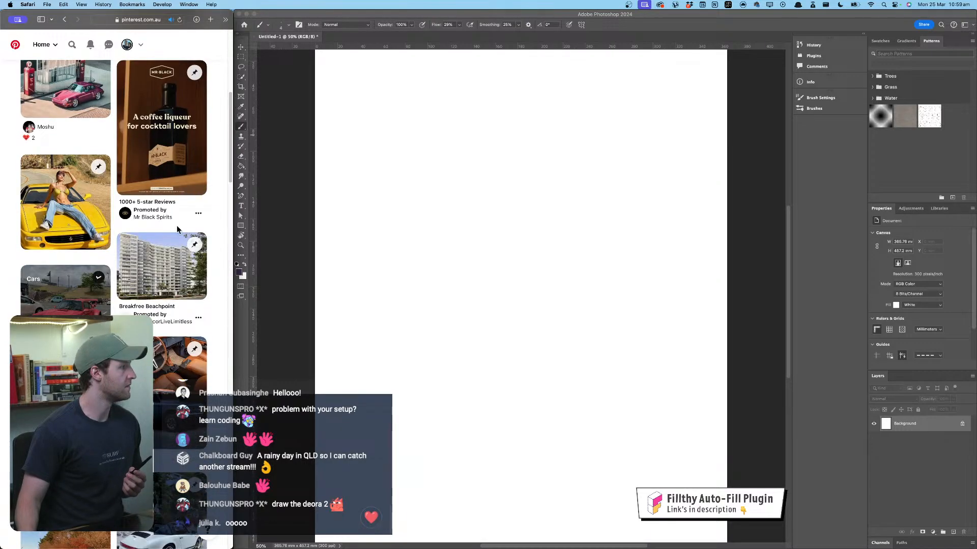
Step: Open the saved Cars board and view its Datsun 240z pin as the reference photo
{"action": "scroll", "coordinate": [177, 229], "scroll_direction": "up", "scroll_amount": 8}
{"action": "left_click", "coordinate": [104, 86]}
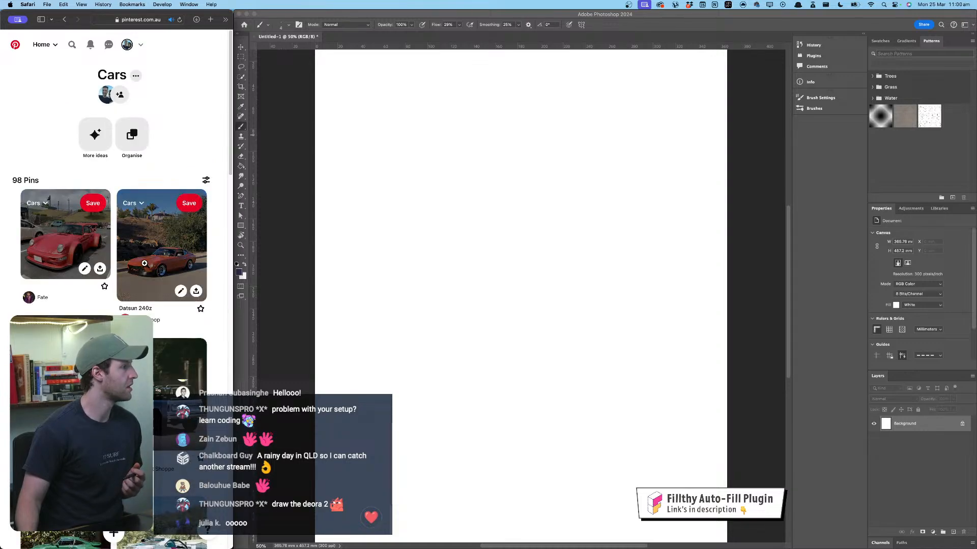
{"action": "left_click", "coordinate": [147, 265]}
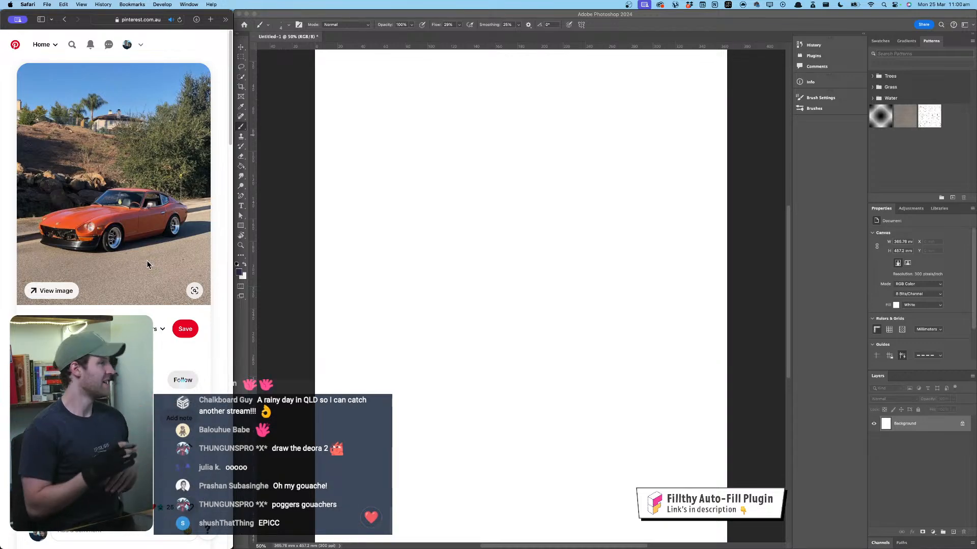
Step: Open the Filthy plugin panel, place it over the canvas, and undo the test scribble on the background
{"action": "left_click", "coordinate": [558, 198]}
{"action": "left_click", "coordinate": [235, 5]}
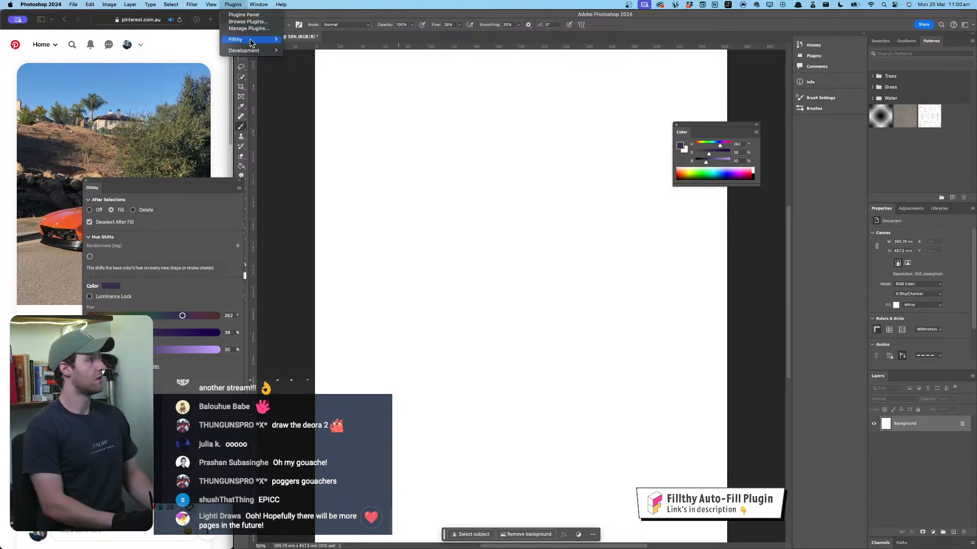
{"action": "left_click", "coordinate": [214, 185]}
{"action": "left_click_drag", "start_coordinate": [214, 185], "coordinate": [385, 82]}
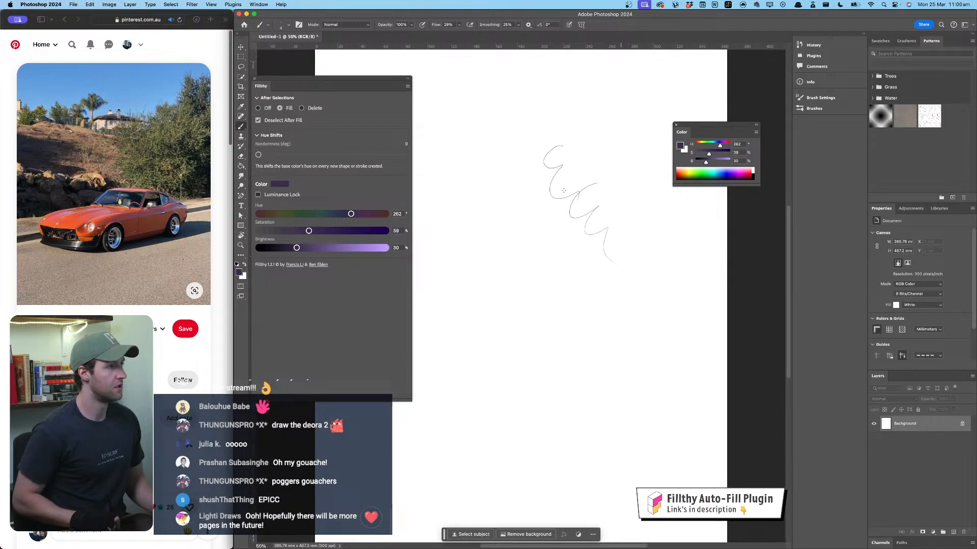
{"action": "key", "text": "super+z"}
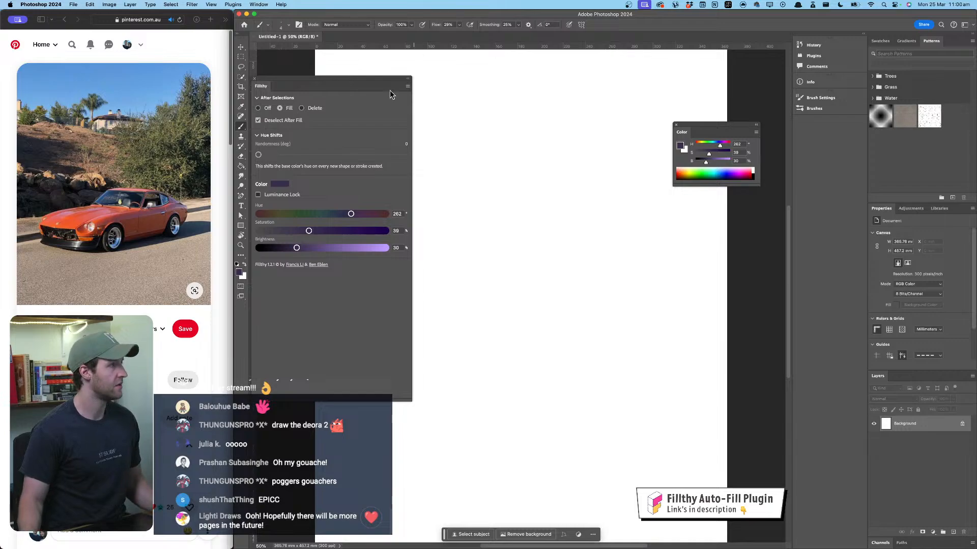
{"action": "left_click_drag", "start_coordinate": [350, 82], "coordinate": [756, 217]}
Step: Add a new layer above the background, try a thin brush scribble on it and undo the scribble
{"action": "left_click", "coordinate": [953, 533]}
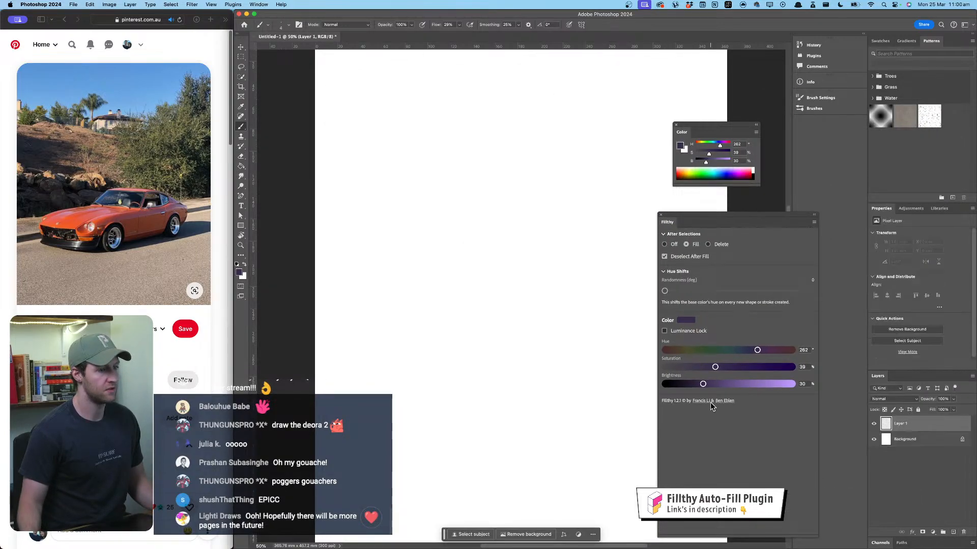
{"action": "left_click", "coordinate": [499, 140]}
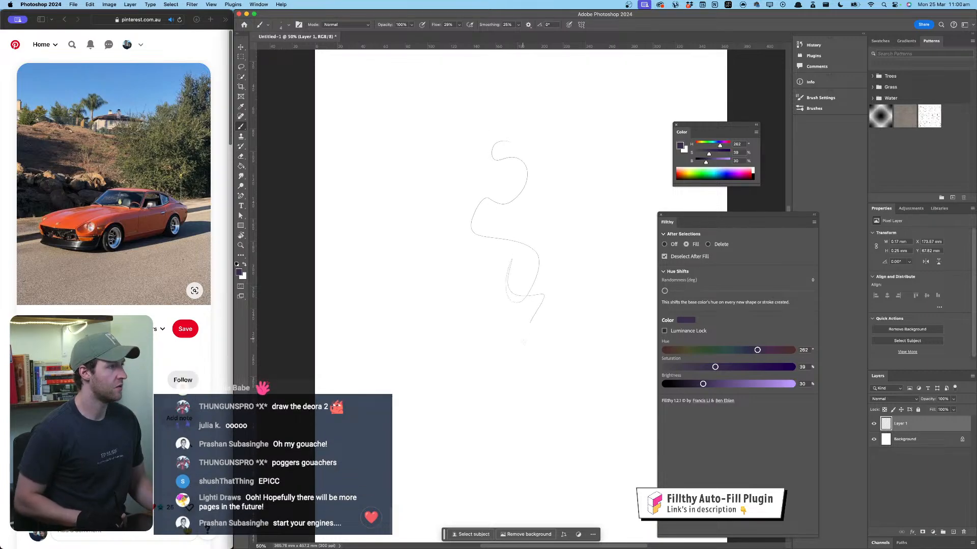
{"action": "key", "text": "super+z"}
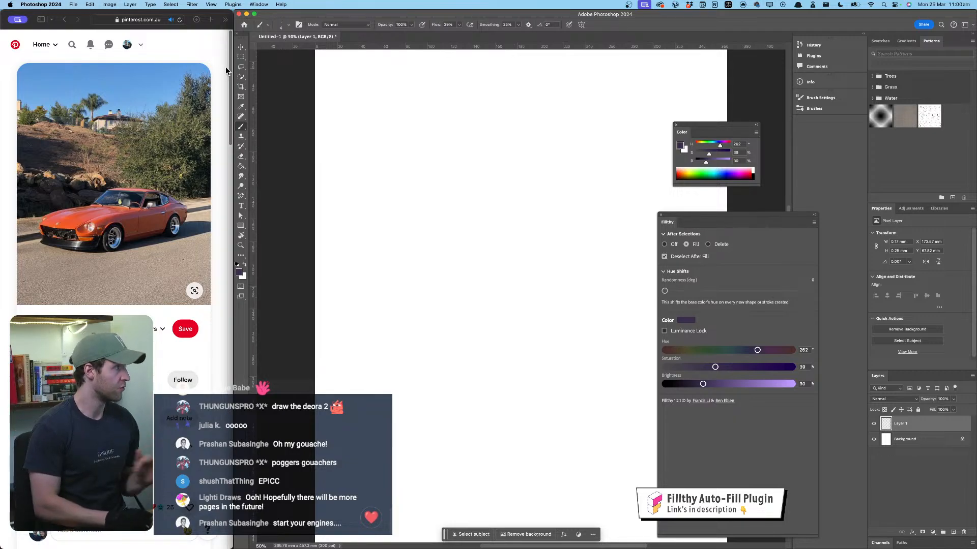
Step: Move the Filthy panel over the canvas's left edge, try a small auto-filled Lasso shape, and undo the shape
{"action": "key", "text": "l"}
{"action": "left_click_drag", "start_coordinate": [768, 219], "coordinate": [406, 213]}
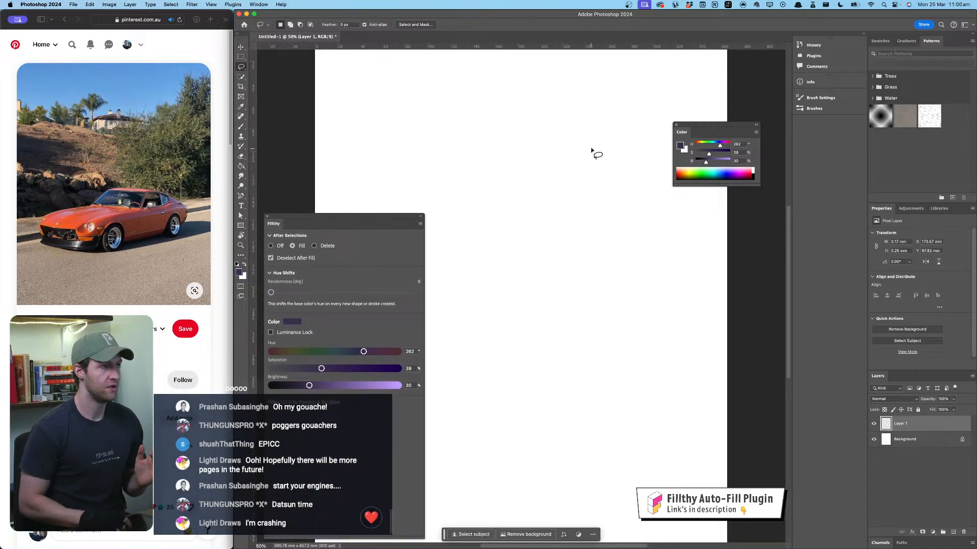
{"action": "mouse_move", "coordinate": [591, 151]}
{"action": "left_mouse_down"}
{"action": "mouse_move", "coordinate": [582, 159]}
{"action": "mouse_move", "coordinate": [593, 175]}
{"action": "left_mouse_up"}
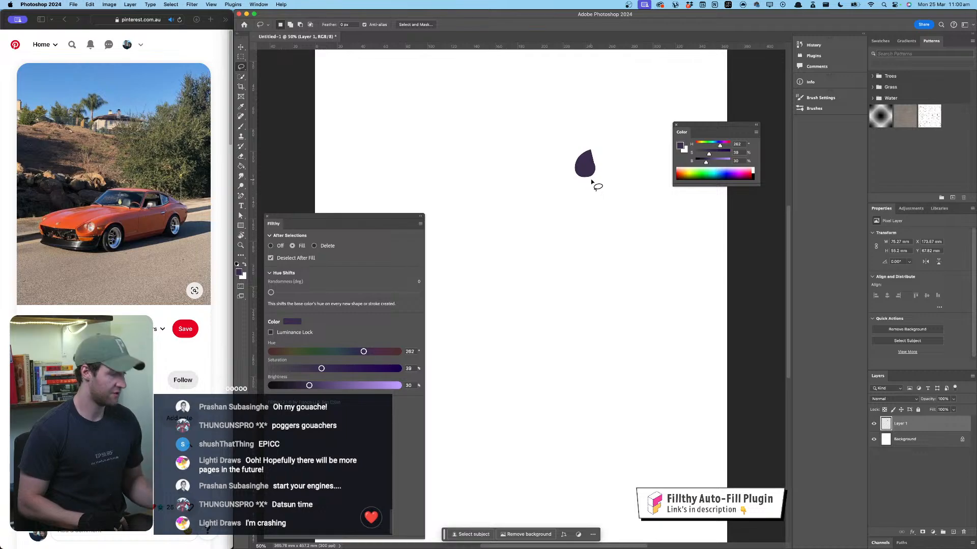
{"action": "key", "text": "super+z"}
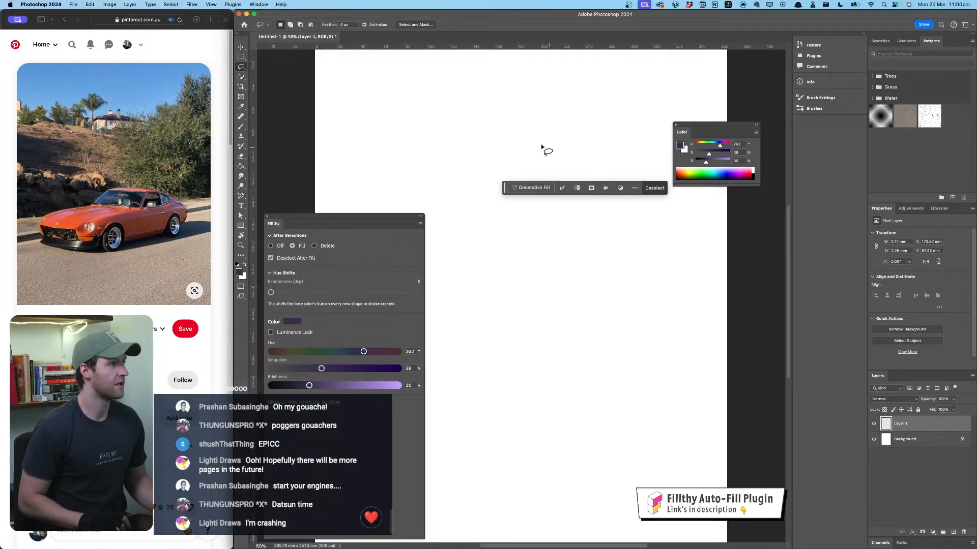
{"action": "left_click", "coordinate": [543, 148]}
Step: Hide the Contextual Task Bar, try another auto-filled Lasso shape on the layer, and undo the shape
{"action": "left_click", "coordinate": [258, 5]}
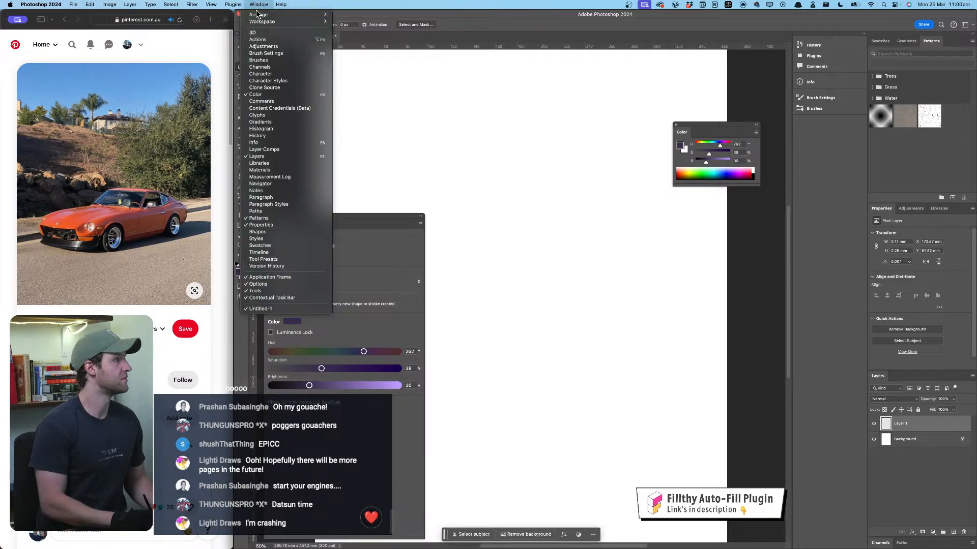
{"action": "left_click", "coordinate": [286, 298]}
{"action": "left_click_drag", "start_coordinate": [585, 163], "coordinate": [589, 179]}
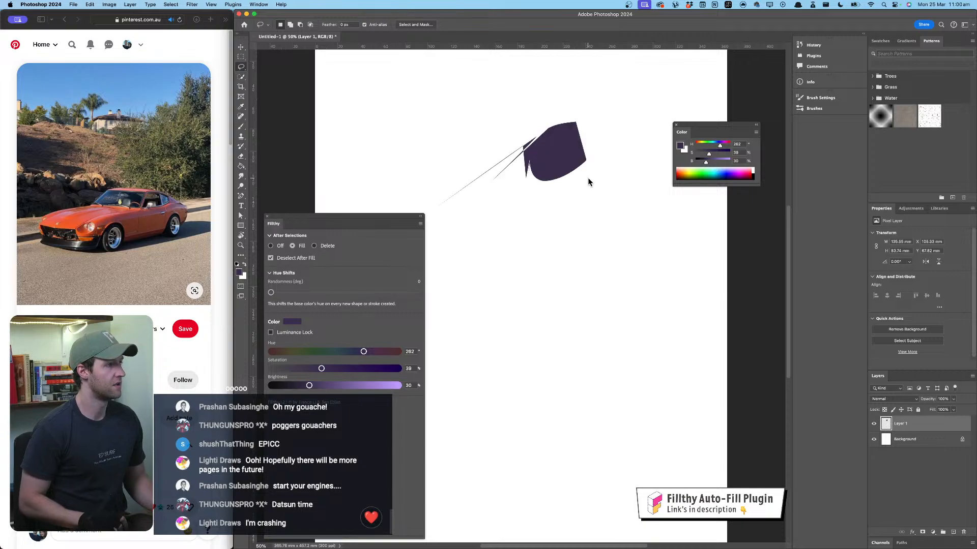
{"action": "key", "text": "super+z"}
{"action": "left_click", "coordinate": [513, 142]}
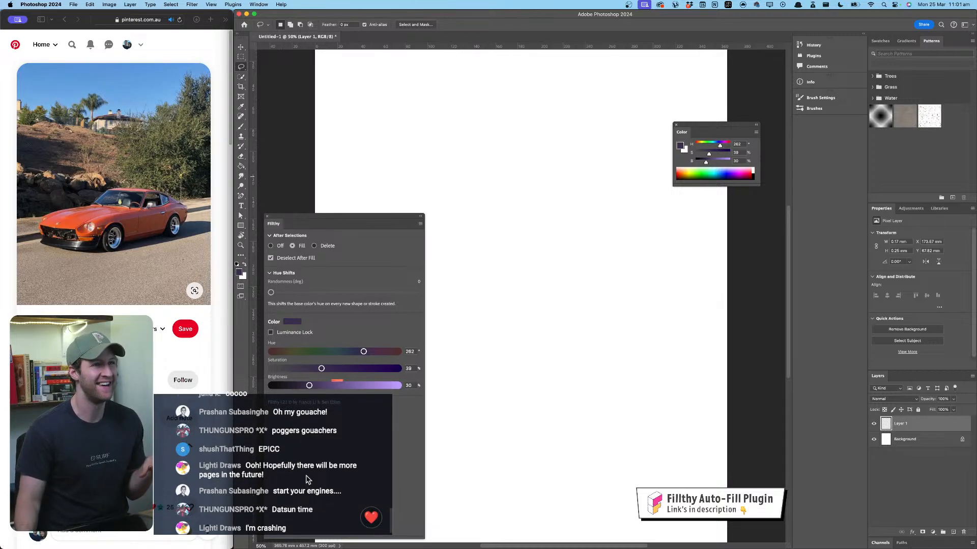
{"action": "scroll", "coordinate": [308, 479], "scroll_direction": "up", "scroll_amount": 2}
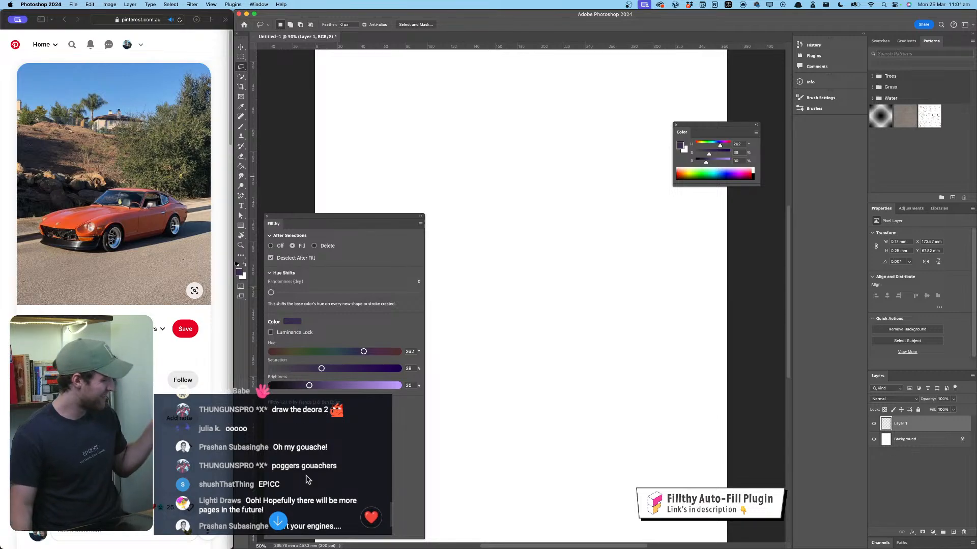
{"action": "scroll", "coordinate": [307, 478], "scroll_direction": "down", "scroll_amount": 1}
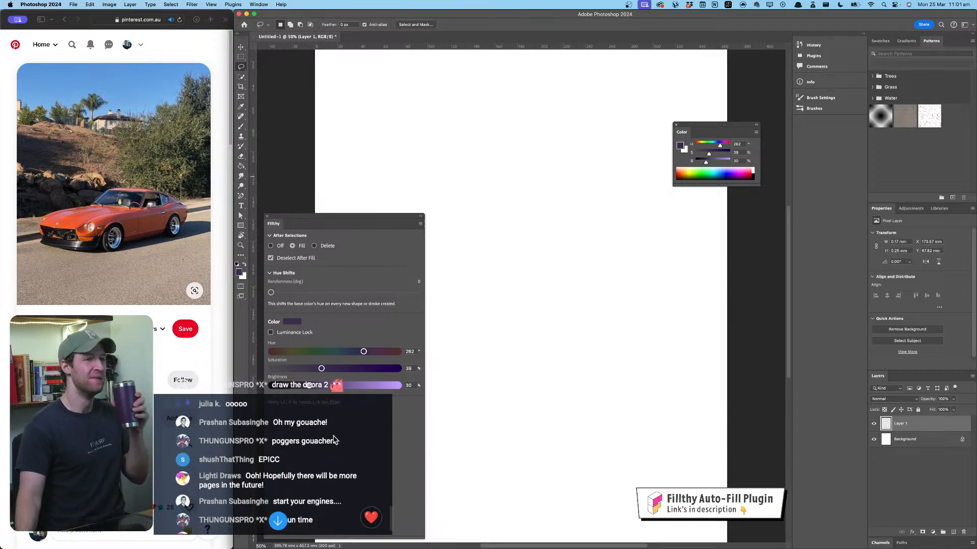
{"action": "scroll", "coordinate": [334, 438], "scroll_direction": "down", "scroll_amount": 2}
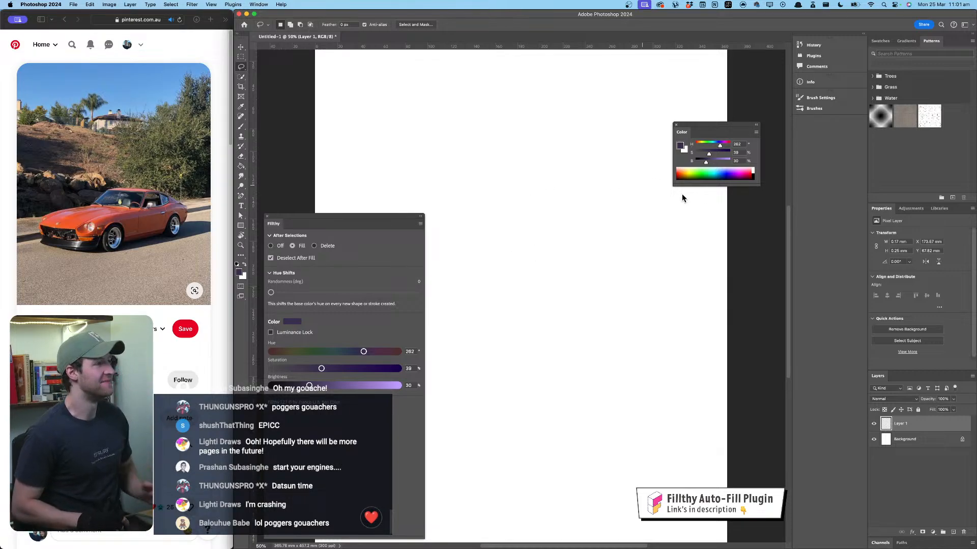
Step: Try two rounded auto-filled Lasso blobs near the canvas's upper middle and undo both fills
{"action": "mouse_move", "coordinate": [529, 143]}
{"action": "left_mouse_down"}
{"action": "mouse_move", "coordinate": [543, 213]}
{"action": "mouse_move", "coordinate": [555, 176]}
{"action": "left_mouse_up"}
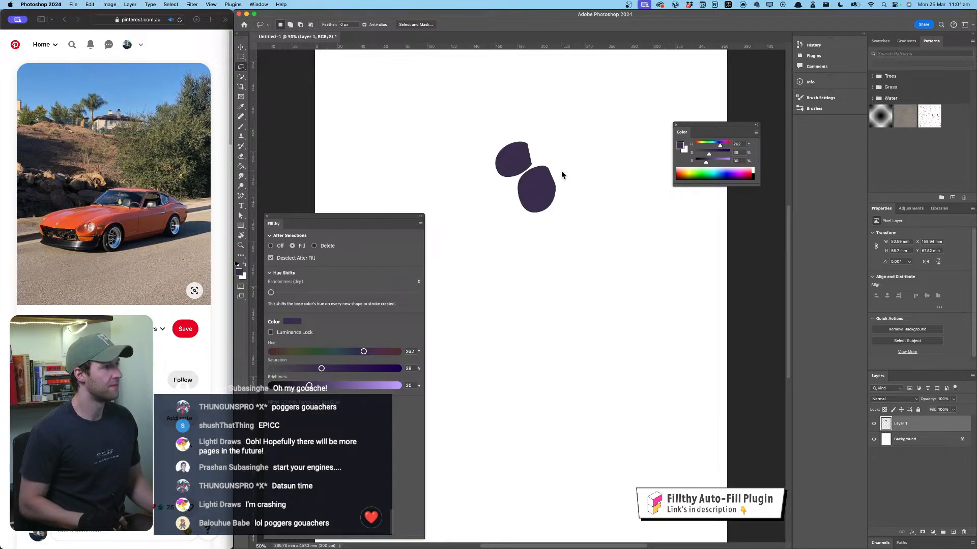
{"action": "key", "text": "super+z"}
{"action": "key", "text": "super+z"}
{"action": "key", "text": "super+z"}
{"action": "key", "text": "super+z"}
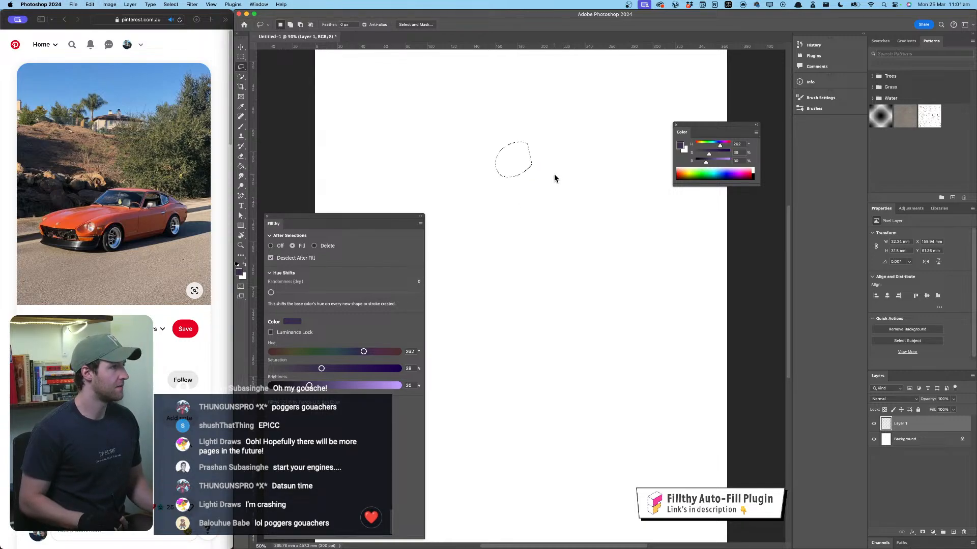
Step: Try a thin and a much thicker zigzag Brush stroke on the new layer, undoing each one
{"action": "left_click", "coordinate": [241, 126]}
{"action": "mouse_move", "coordinate": [498, 146]}
{"action": "left_mouse_down"}
{"action": "mouse_move", "coordinate": [578, 236]}
{"action": "mouse_move", "coordinate": [501, 295]}
{"action": "left_mouse_up"}
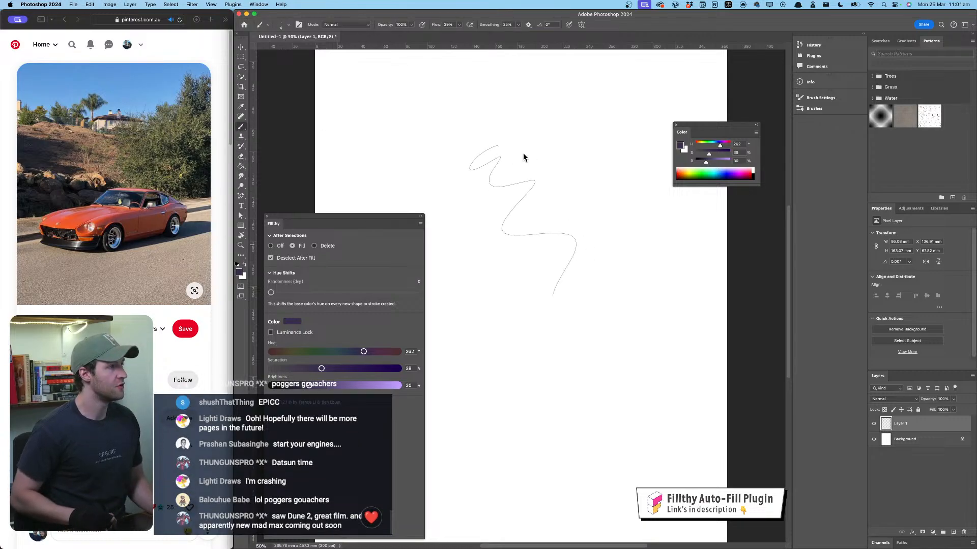
{"action": "key", "text": "super+z"}
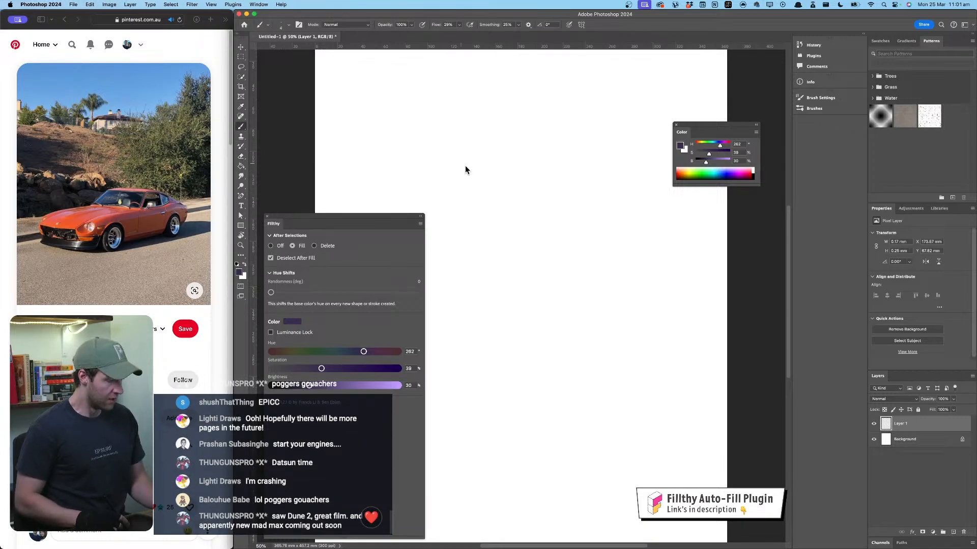
{"action": "mouse_move", "coordinate": [474, 168]}
{"action": "left_mouse_down"}
{"action": "mouse_move", "coordinate": [514, 186]}
{"action": "mouse_move", "coordinate": [462, 181]}
{"action": "mouse_move", "coordinate": [515, 161]}
{"action": "mouse_move", "coordinate": [501, 209]}
{"action": "mouse_move", "coordinate": [578, 272]}
{"action": "left_mouse_up"}
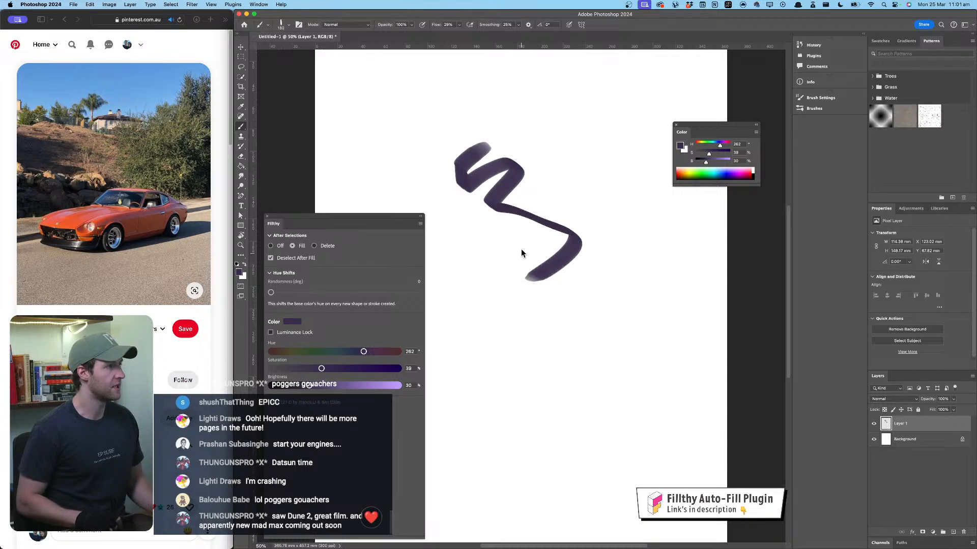
{"action": "key", "text": "super+z"}
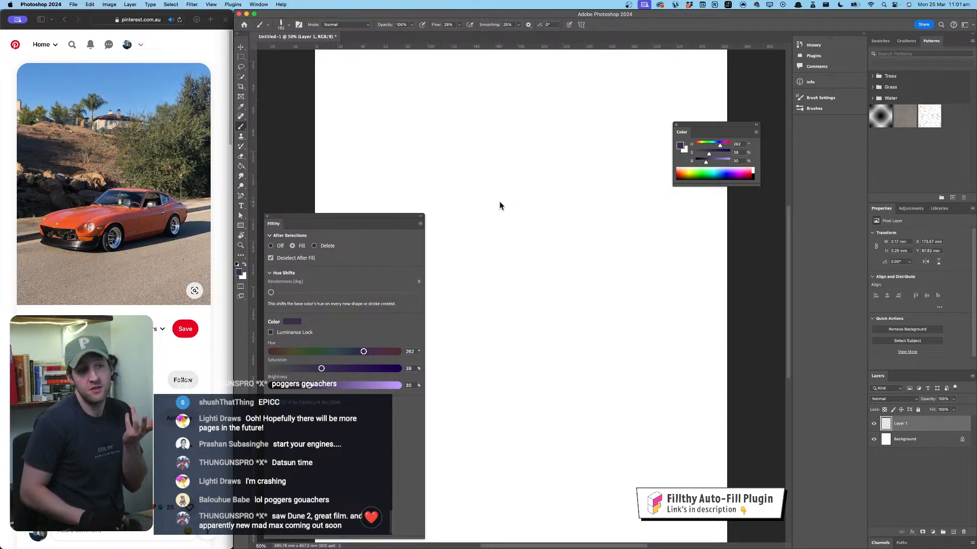
Step: Select a rectangle about 165 by 105 mm with the Rectangular Marquee and undo its automatic purple fill, keeping the selection
{"action": "key", "text": "m"}
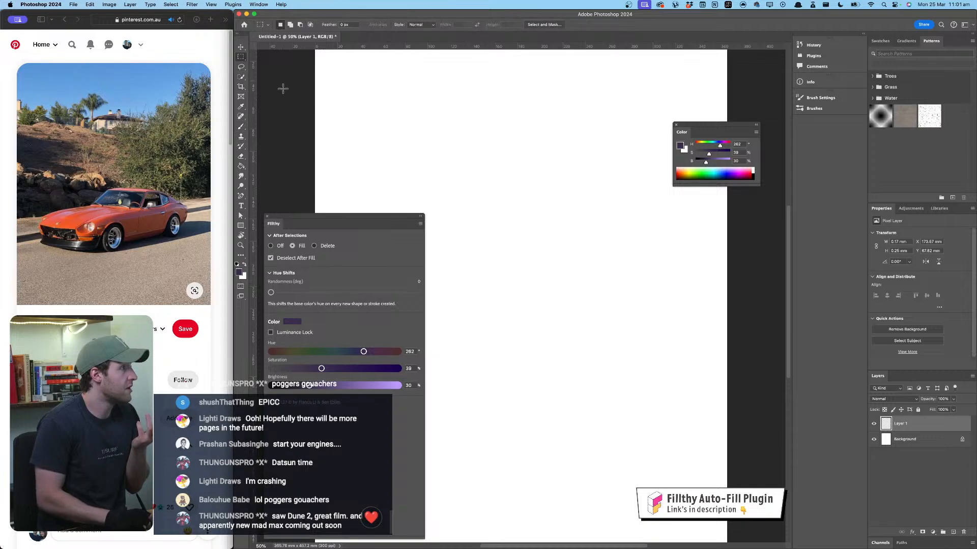
{"action": "left_click_drag", "start_coordinate": [439, 151], "coordinate": [626, 269]}
{"action": "left_click_drag", "start_coordinate": [567, 212], "coordinate": [540, 202]}
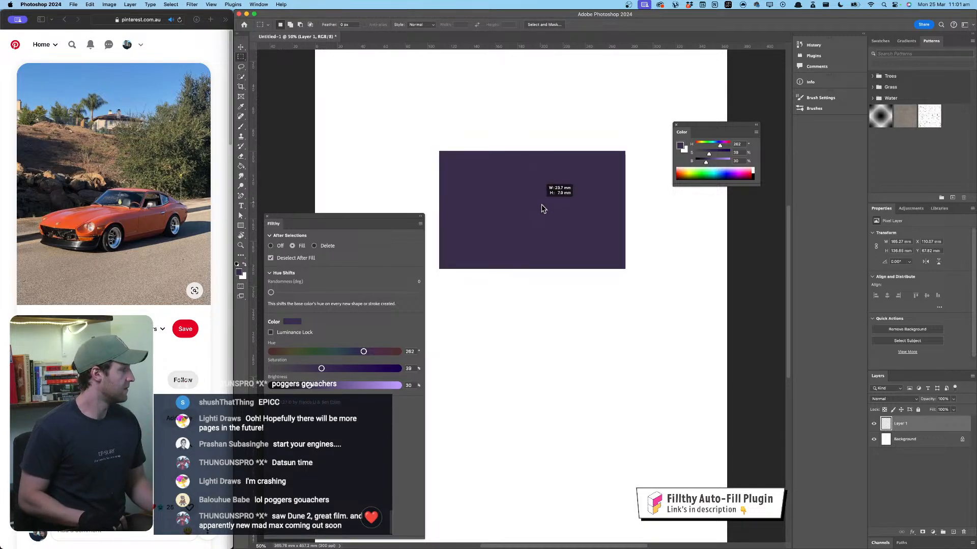
{"action": "key", "text": "super+z"}
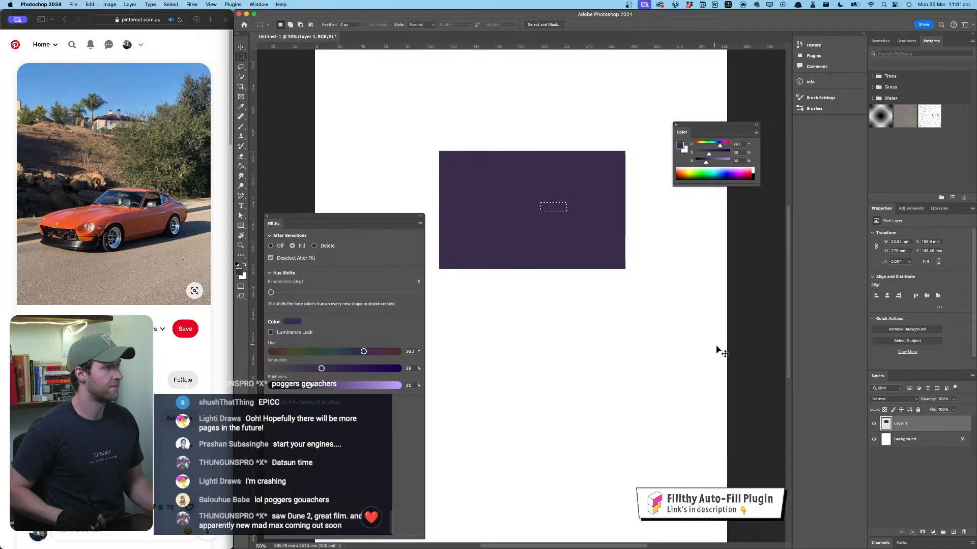
{"action": "key", "text": "super+z"}
{"action": "key", "text": "super+z"}
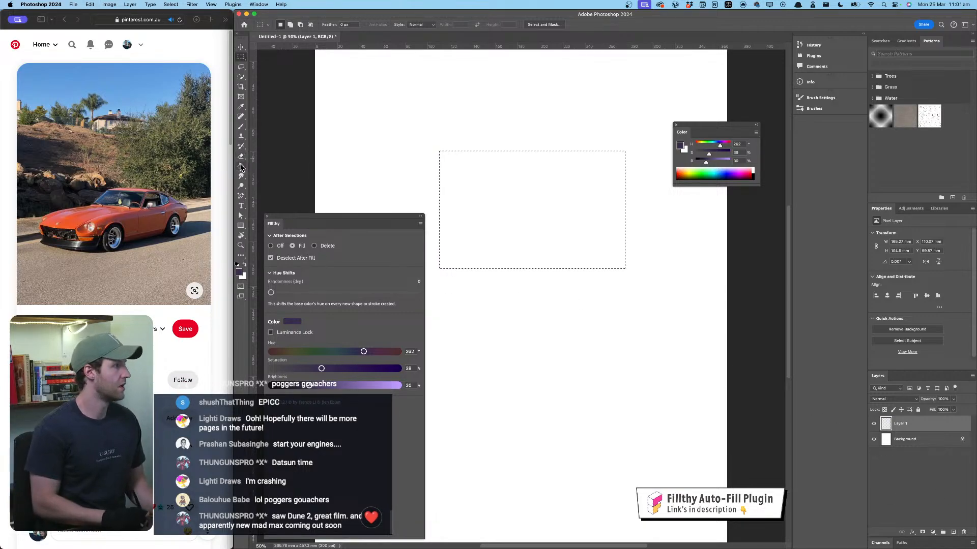
Step: Set the colour to a grey with 0% saturation and 62% brightness and bucket-fill the rectangular selection
{"action": "key", "text": "g"}
{"action": "mouse_move", "coordinate": [321, 369]}
{"action": "left_mouse_down"}
{"action": "mouse_move", "coordinate": [271, 369]}
{"action": "mouse_move", "coordinate": [350, 385]}
{"action": "left_mouse_up"}
{"action": "left_click", "coordinate": [512, 235]}
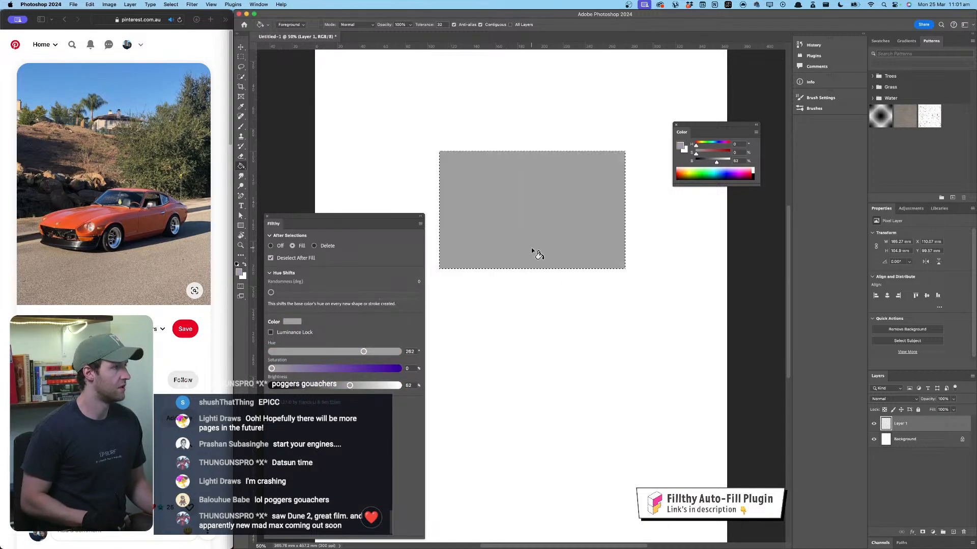
Step: Add a new layer above the grey rectangle and clip it to the rectangle's layer
{"action": "left_click", "coordinate": [953, 532]}
{"action": "left_click", "coordinate": [914, 430], "text": "alt"}
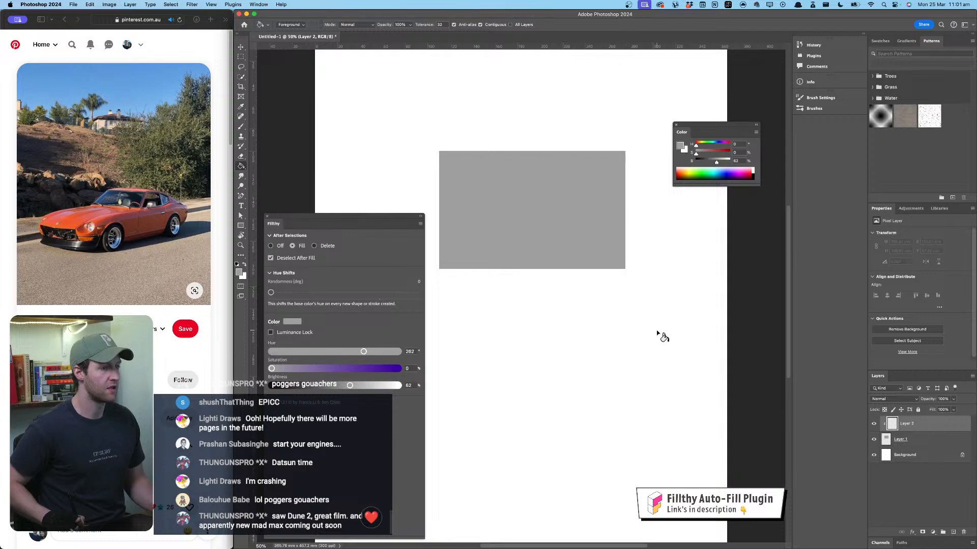
{"action": "mouse_move", "coordinate": [541, 196]}
{"action": "left_mouse_down"}
{"action": "mouse_move", "coordinate": [529, 210]}
{"action": "mouse_move", "coordinate": [546, 202]}
{"action": "left_mouse_up"}
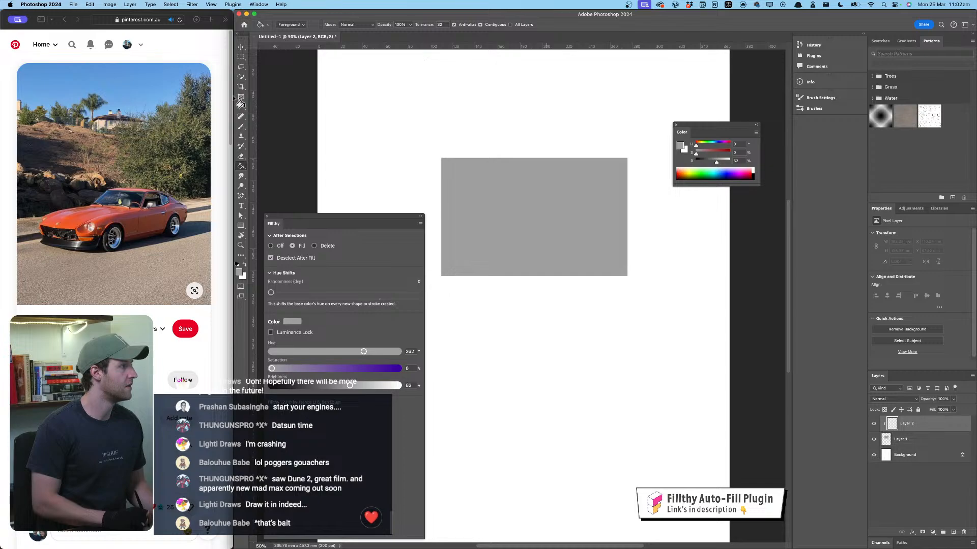
Step: Set the colour's brightness to 28%, try dark Brush zigzags across the grey rectangle on the clipped layer, and undo them
{"action": "left_click", "coordinate": [242, 127]}
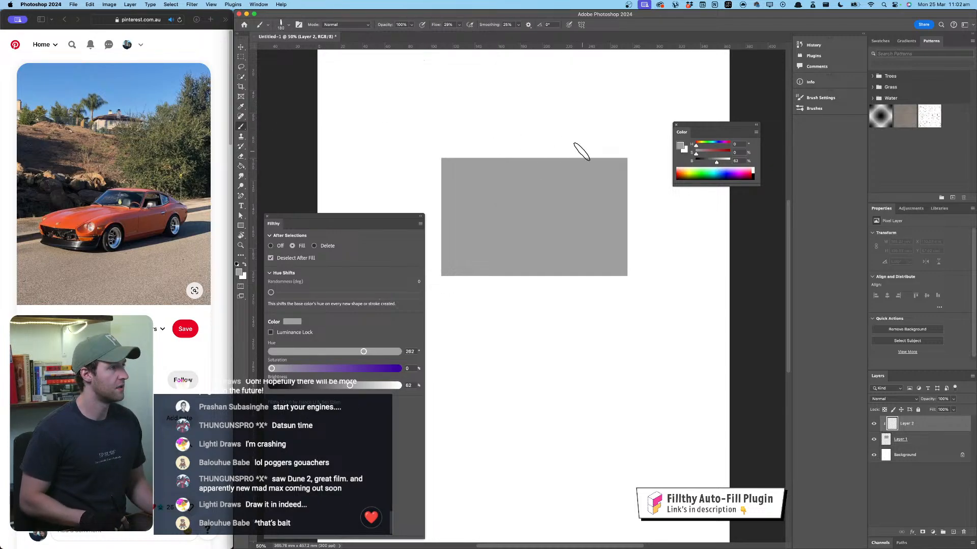
{"action": "left_click", "coordinate": [342, 387]}
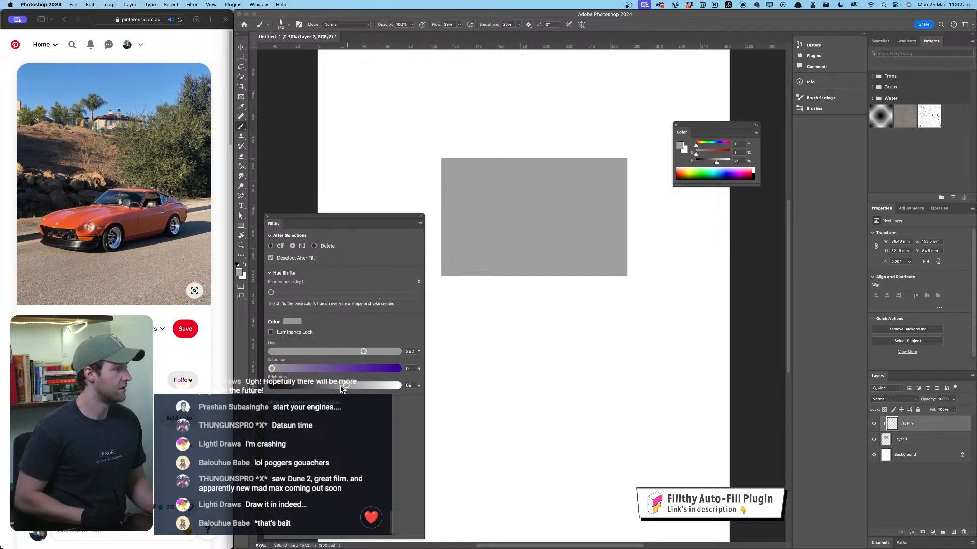
{"action": "left_click_drag", "start_coordinate": [341, 388], "coordinate": [307, 391]}
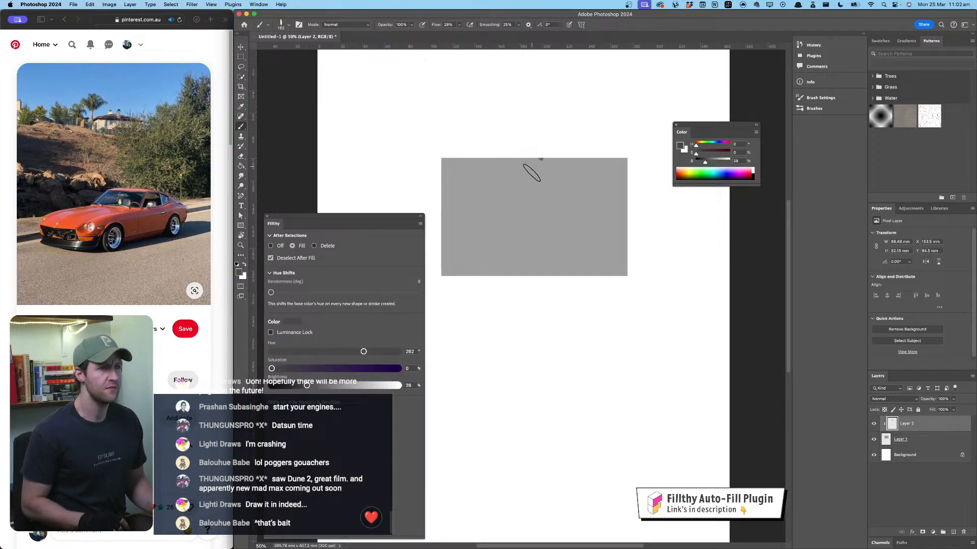
{"action": "mouse_move", "coordinate": [532, 173]}
{"action": "left_mouse_down"}
{"action": "mouse_move", "coordinate": [628, 153]}
{"action": "mouse_move", "coordinate": [601, 259]}
{"action": "mouse_move", "coordinate": [654, 246]}
{"action": "left_mouse_up"}
{"action": "key", "text": "super+z"}
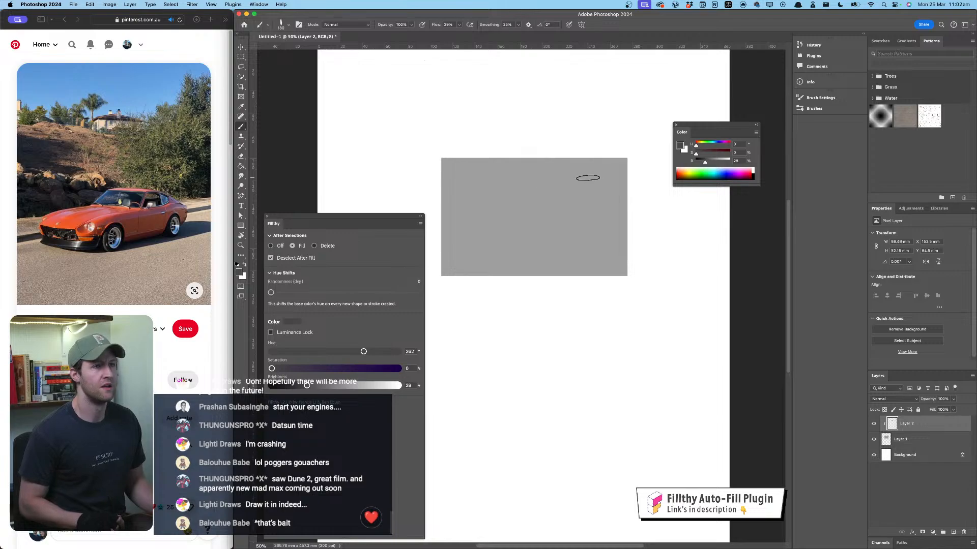
{"action": "mouse_move", "coordinate": [589, 150]}
{"action": "left_mouse_down"}
{"action": "mouse_move", "coordinate": [540, 205]}
{"action": "mouse_move", "coordinate": [578, 188]}
{"action": "mouse_move", "coordinate": [609, 207]}
{"action": "mouse_move", "coordinate": [646, 243]}
{"action": "mouse_move", "coordinate": [650, 284]}
{"action": "left_mouse_up"}
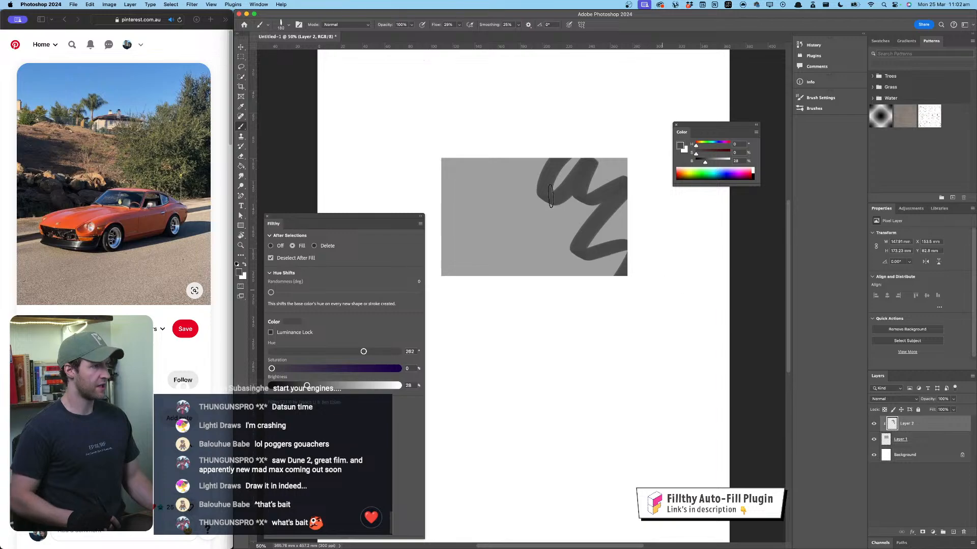
{"action": "key", "text": "super+z"}
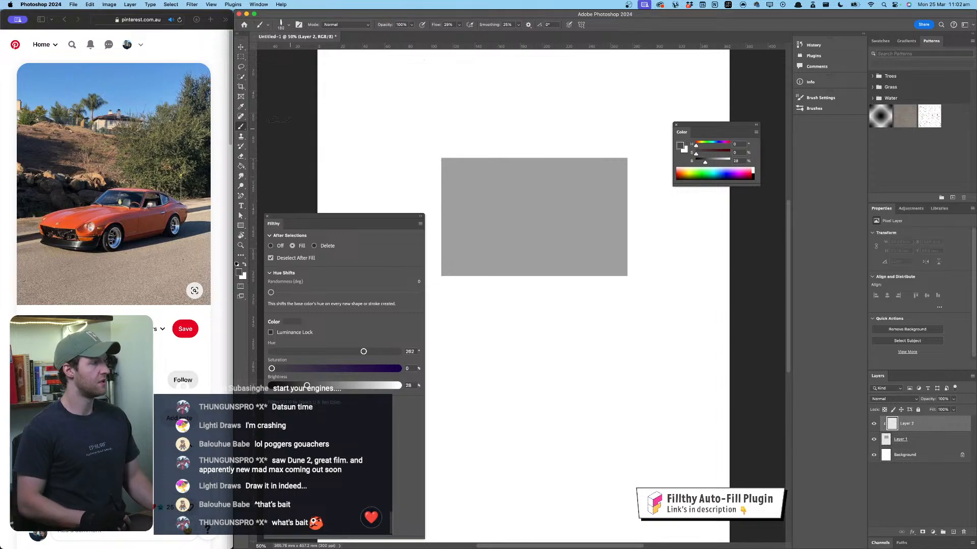
Step: Undo the upper layer's clipping to the grey rectangle's layer and switch to the Rectangular Marquee tool
{"action": "key", "text": "m"}
{"action": "key", "text": "super+z"}
{"action": "key", "text": "super+z"}
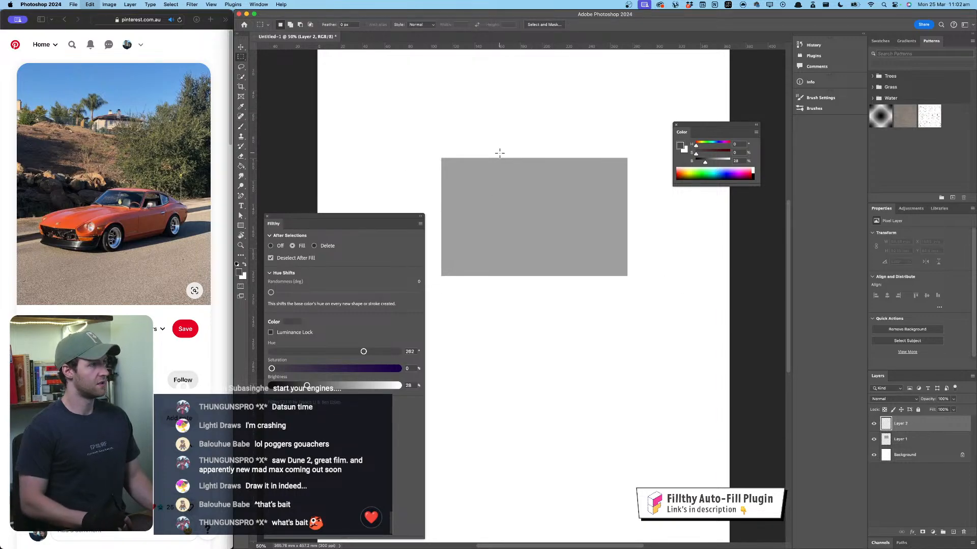
Step: Undo the added layer and grey fill, draw a portrait rectangular selection about 152 mm wide, and fill it with the dark grey
{"action": "key", "text": "super+z"}
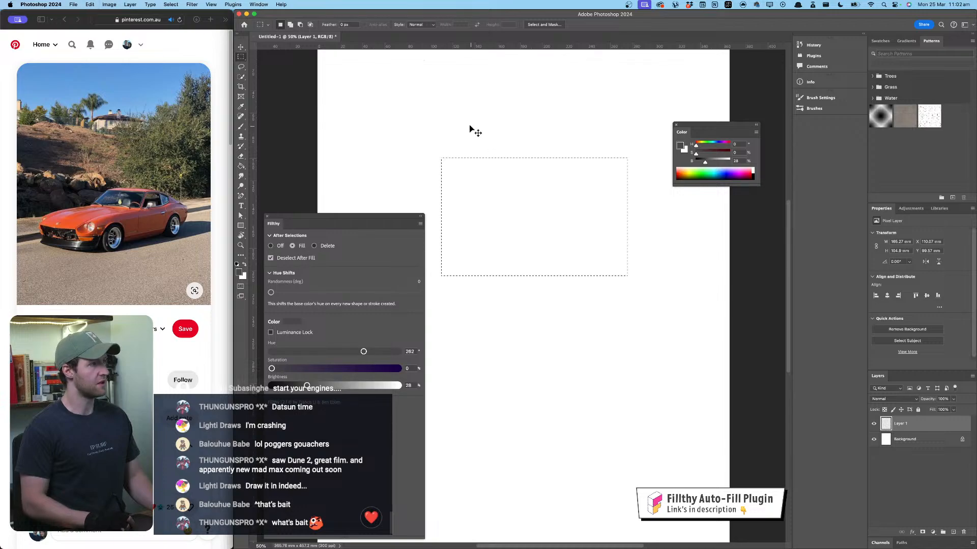
{"action": "key", "text": "super+z"}
{"action": "left_click_drag", "start_coordinate": [460, 123], "coordinate": [630, 361]}
{"action": "left_click", "coordinate": [241, 167]}
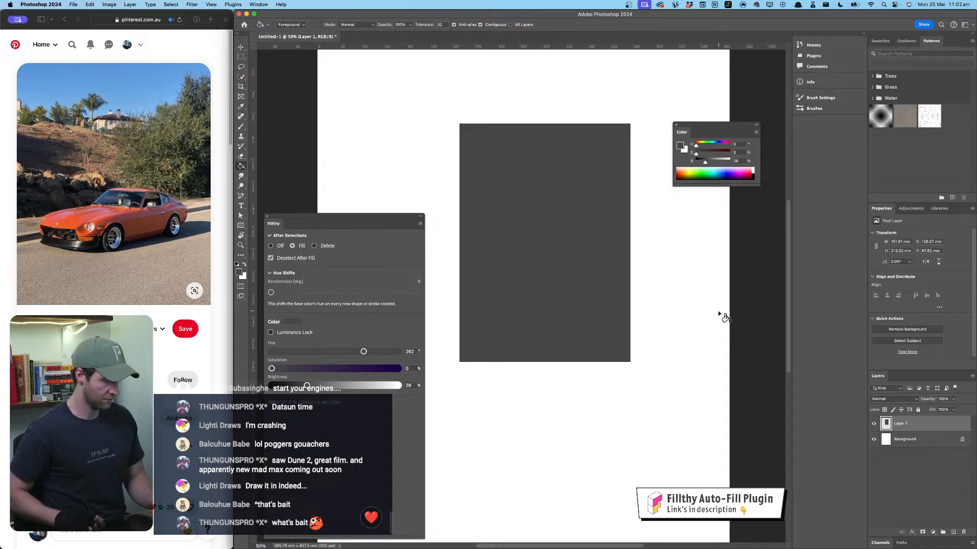
Step: Raise the lightness of the dark rectangle with a Hue/Saturation adjustment until it is a light grey
{"action": "key", "text": "super+u"}
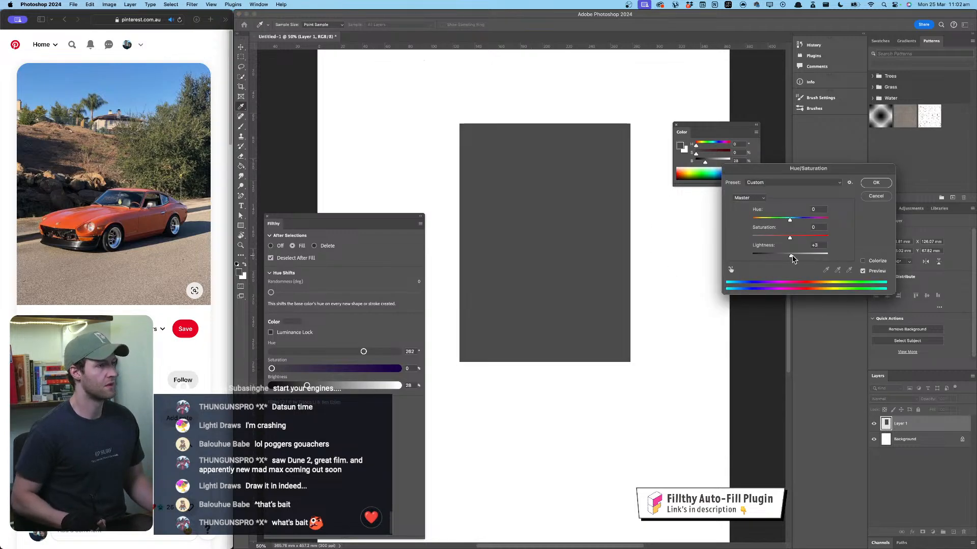
{"action": "left_click_drag", "start_coordinate": [790, 255], "coordinate": [813, 255]}
{"action": "left_click", "coordinate": [875, 184]}
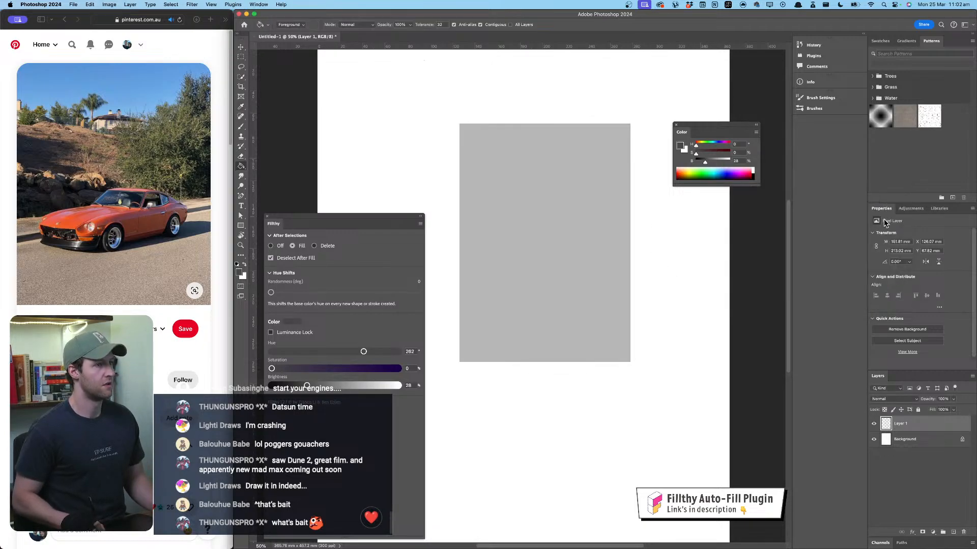
Step: Add a new layer, try a dark Brush zigzag over the rectangle, undo it, and clip the layer to the rectangle's layer
{"action": "left_click", "coordinate": [954, 532]}
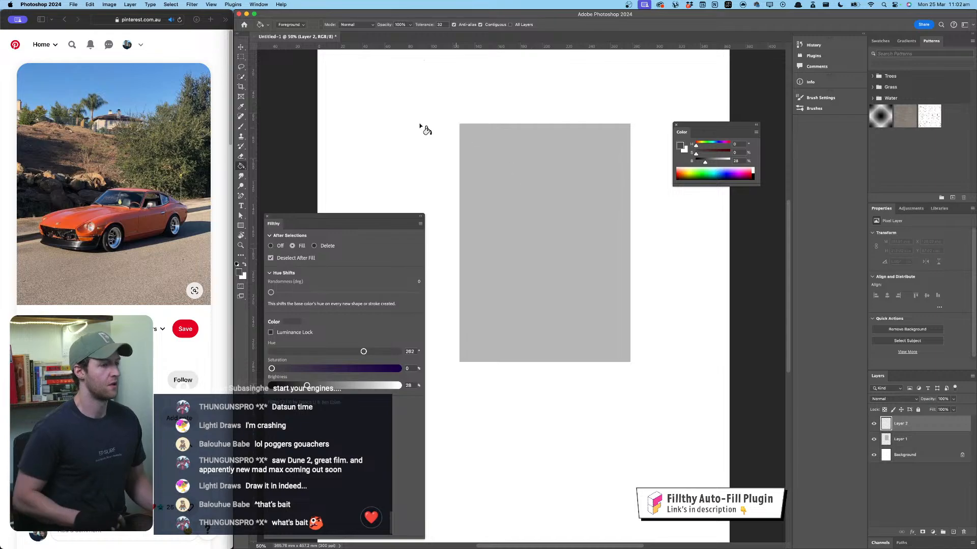
{"action": "left_click", "coordinate": [241, 126]}
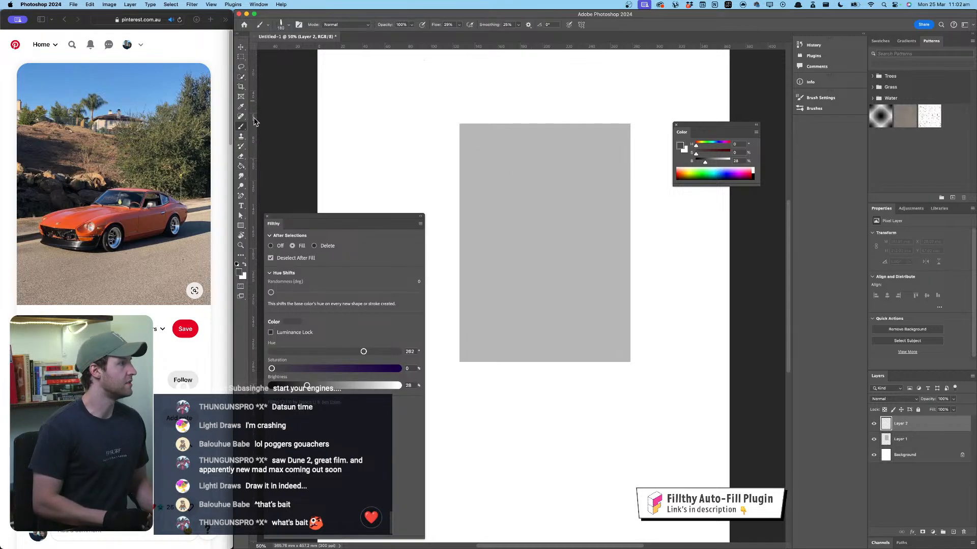
{"action": "mouse_move", "coordinate": [590, 100]}
{"action": "left_mouse_down"}
{"action": "mouse_move", "coordinate": [511, 160]}
{"action": "mouse_move", "coordinate": [534, 259]}
{"action": "mouse_move", "coordinate": [662, 402]}
{"action": "left_mouse_up"}
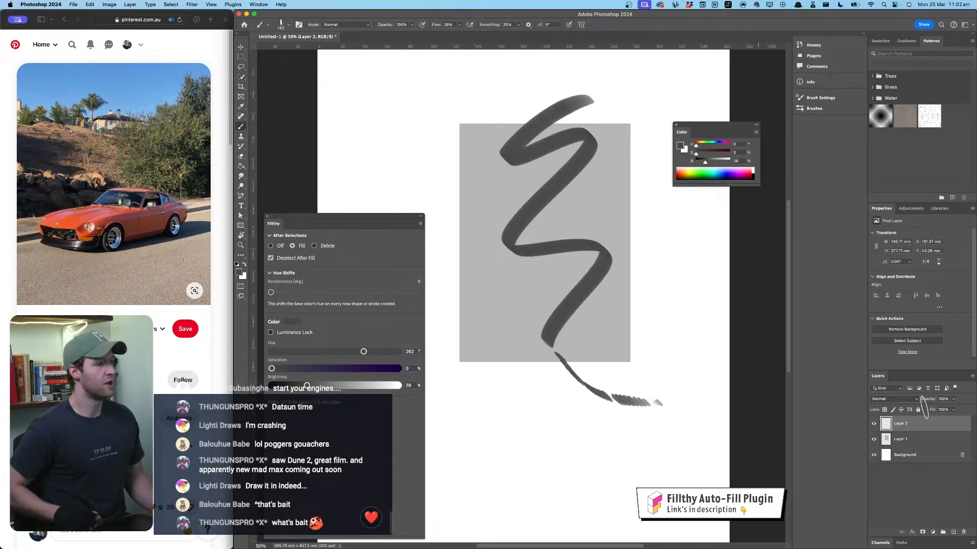
{"action": "key", "text": "super+z"}
{"action": "left_click", "coordinate": [922, 431], "text": "alt"}
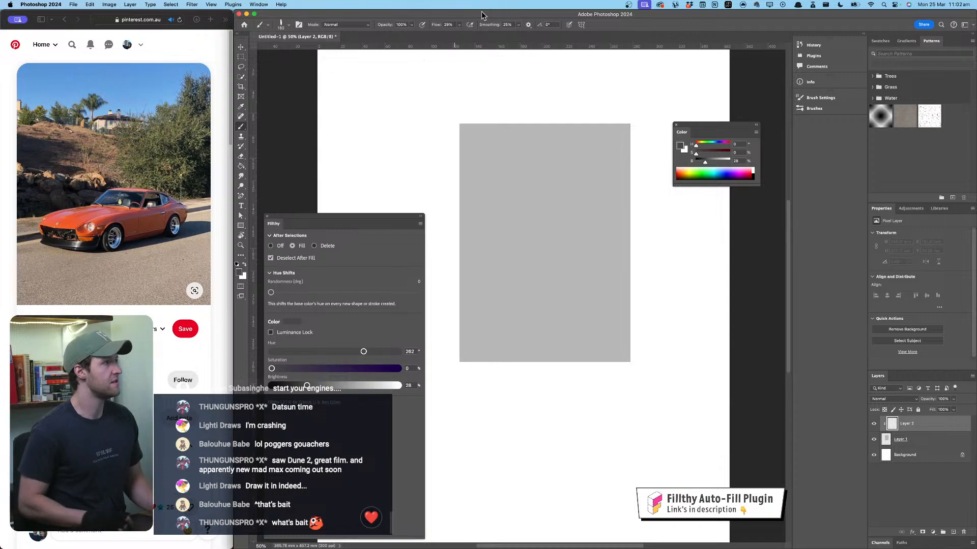
Step: Lower the brush Smoothing to 4%, try dark zigzags on the clipped layer, and undo them
{"action": "left_click_drag", "start_coordinate": [493, 28], "coordinate": [461, 31]}
{"action": "mouse_move", "coordinate": [581, 108]}
{"action": "left_mouse_down"}
{"action": "mouse_move", "coordinate": [625, 137]}
{"action": "mouse_move", "coordinate": [657, 336]}
{"action": "mouse_move", "coordinate": [455, 224]}
{"action": "mouse_move", "coordinate": [615, 287]}
{"action": "left_mouse_up"}
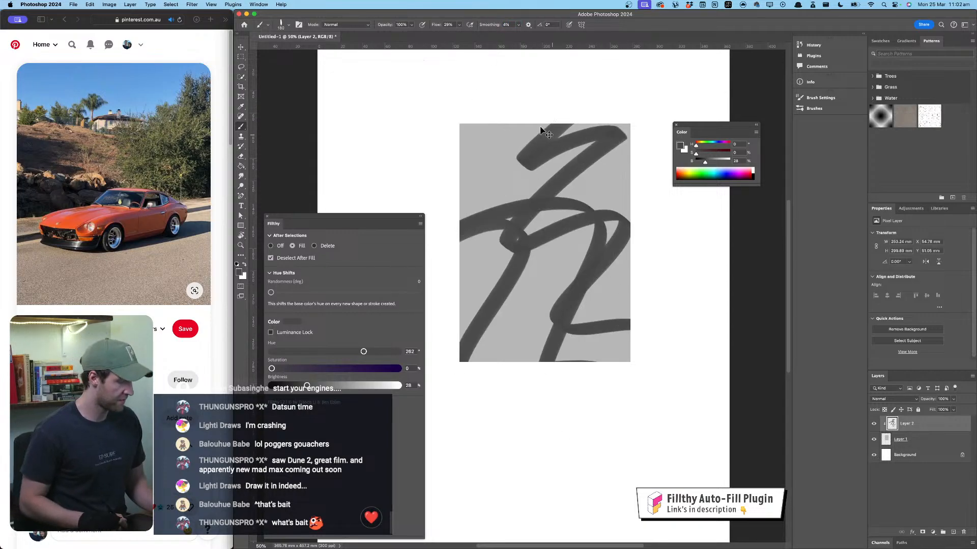
{"action": "key", "text": "super+z"}
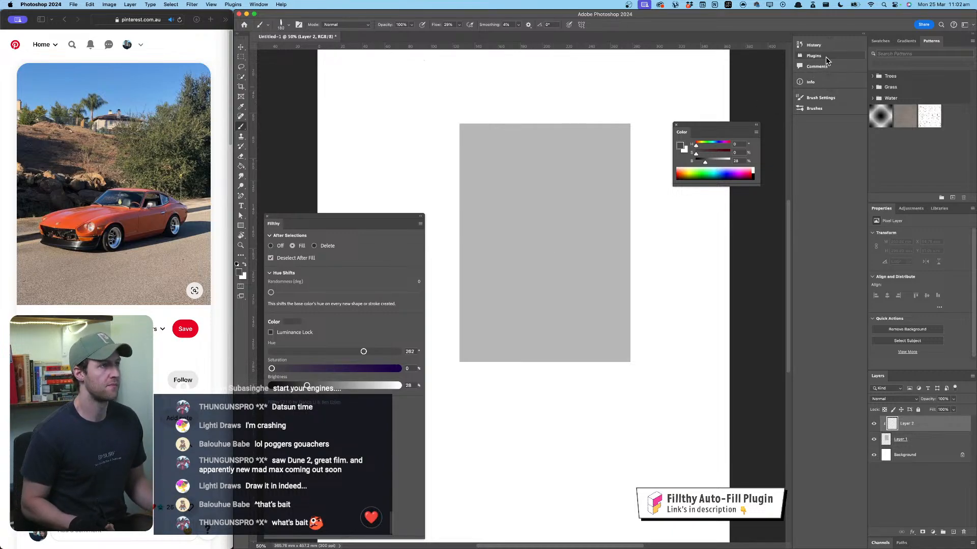
Step: Turn off Transfer in the brush settings, test the brush with dark strokes on the rectangle, and undo them
{"action": "left_click", "coordinate": [820, 98]}
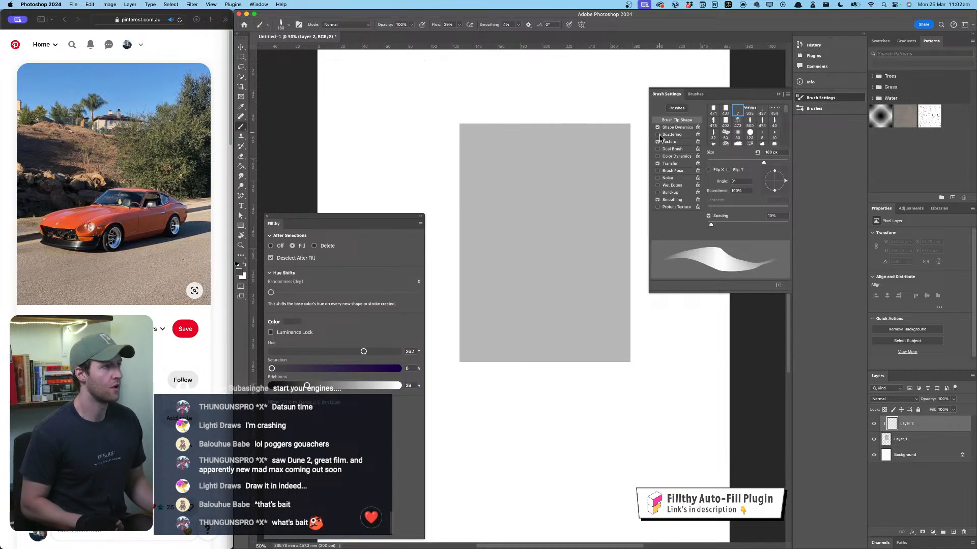
{"action": "left_click", "coordinate": [657, 163]}
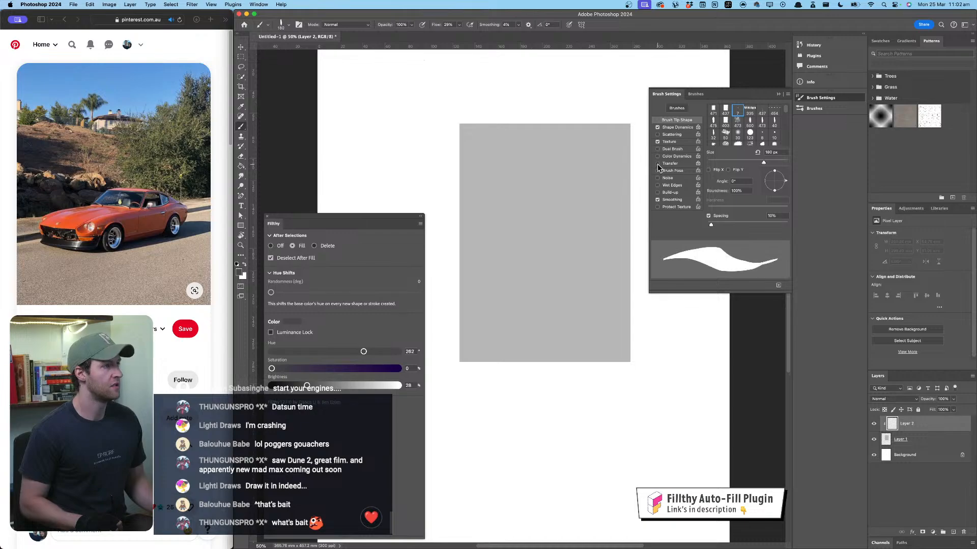
{"action": "left_click", "coordinate": [778, 95]}
{"action": "mouse_move", "coordinate": [605, 171]}
{"action": "left_mouse_down"}
{"action": "mouse_move", "coordinate": [474, 244]}
{"action": "mouse_move", "coordinate": [488, 289]}
{"action": "mouse_move", "coordinate": [573, 189]}
{"action": "mouse_move", "coordinate": [586, 230]}
{"action": "mouse_move", "coordinate": [522, 295]}
{"action": "mouse_move", "coordinate": [493, 272]}
{"action": "mouse_move", "coordinate": [487, 216]}
{"action": "mouse_move", "coordinate": [595, 172]}
{"action": "mouse_move", "coordinate": [581, 263]}
{"action": "left_mouse_up"}
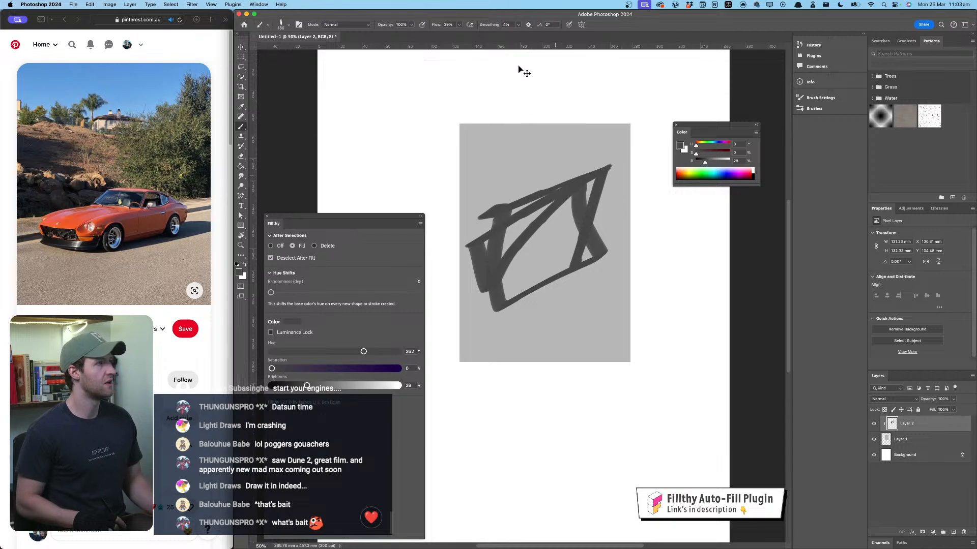
{"action": "key", "text": "super+z"}
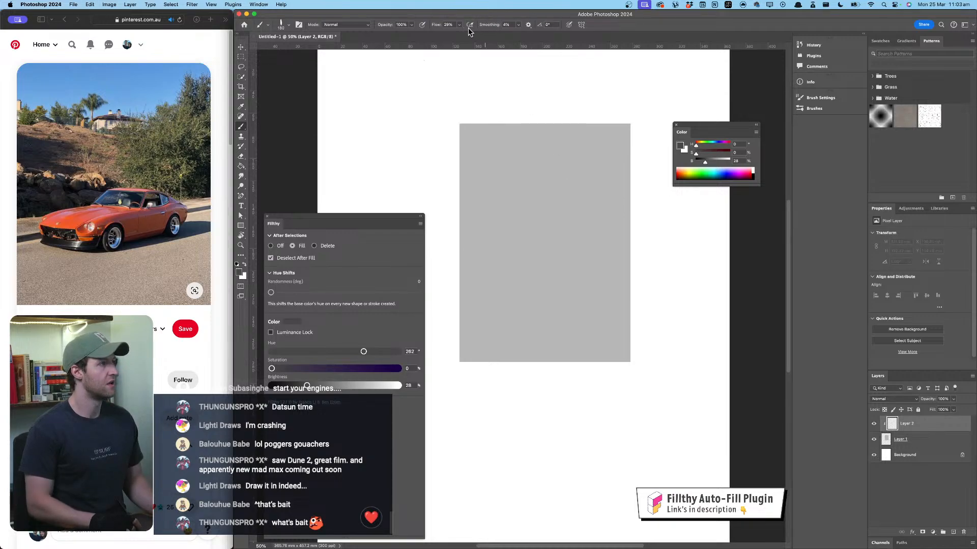
Step: Set the brush Smoothing to 0%, test it with a stroke across the rectangle, and undo the stroke
{"action": "mouse_move", "coordinate": [493, 29]}
{"action": "left_mouse_down"}
{"action": "mouse_move", "coordinate": [457, 33]}
{"action": "mouse_move", "coordinate": [506, 28]}
{"action": "mouse_move", "coordinate": [481, 26]}
{"action": "left_mouse_up"}
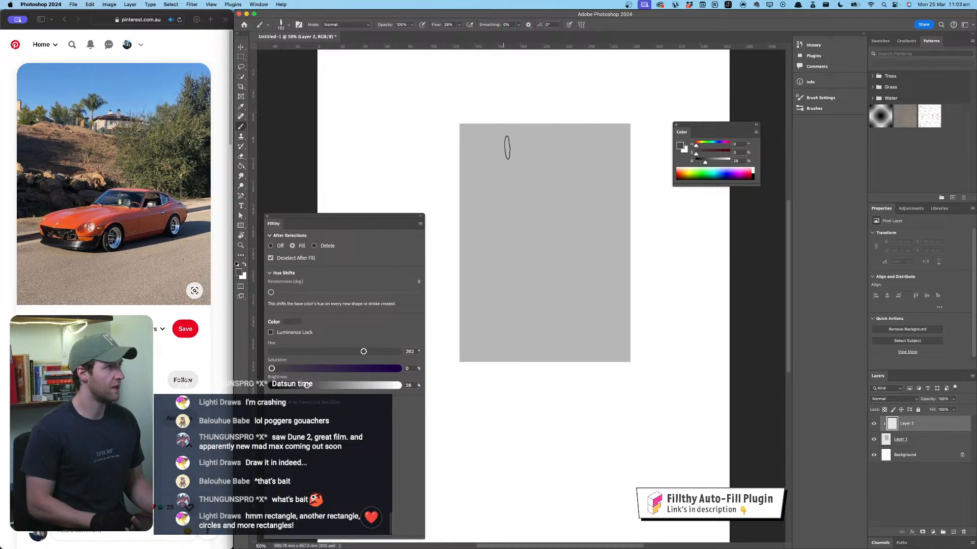
{"action": "mouse_move", "coordinate": [564, 176]}
{"action": "left_mouse_down"}
{"action": "mouse_move", "coordinate": [496, 216]}
{"action": "mouse_move", "coordinate": [571, 213]}
{"action": "mouse_move", "coordinate": [497, 260]}
{"action": "mouse_move", "coordinate": [557, 250]}
{"action": "mouse_move", "coordinate": [605, 321]}
{"action": "left_mouse_up"}
{"action": "key", "text": "super+z"}
Step: Close the Filthy plugin panel and move the Color panel to the blank canvas area beside the grey rectangle
{"action": "left_click_drag", "start_coordinate": [550, 143], "coordinate": [534, 131]}
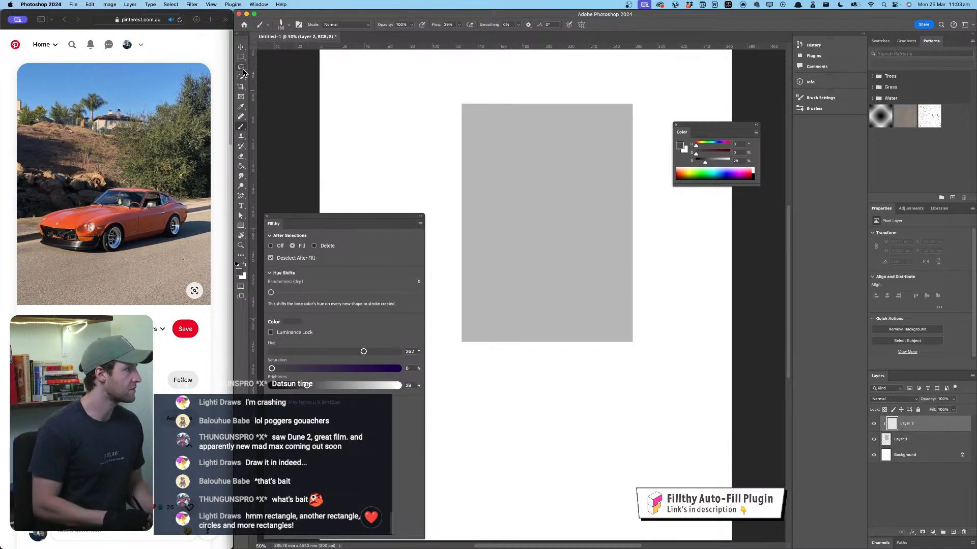
{"action": "left_click_drag", "start_coordinate": [532, 165], "coordinate": [524, 191]}
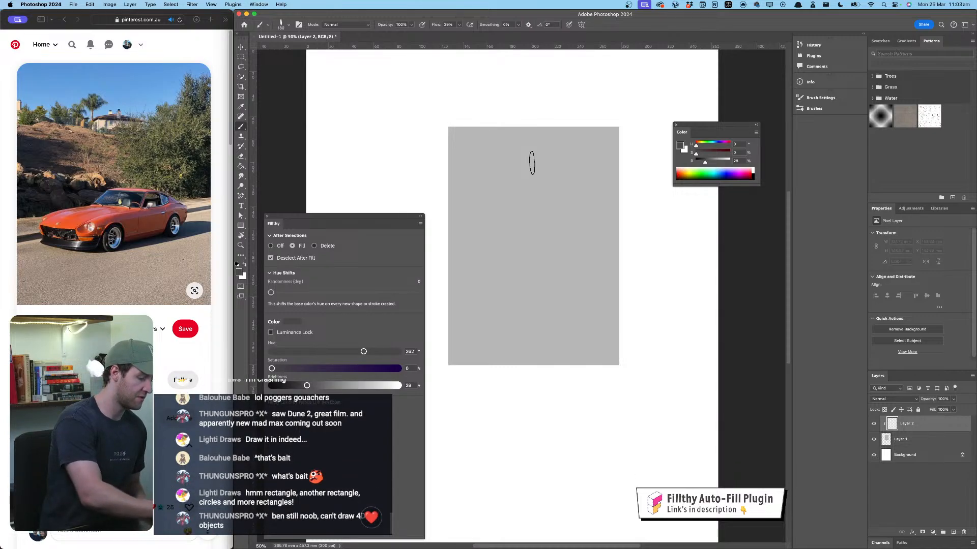
{"action": "left_click", "coordinate": [268, 218]}
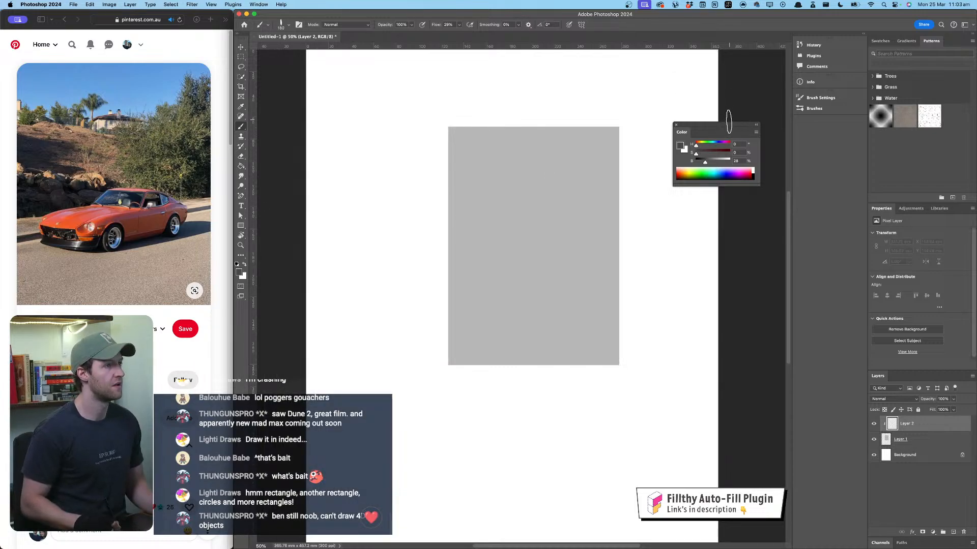
{"action": "left_click_drag", "start_coordinate": [720, 132], "coordinate": [334, 280]}
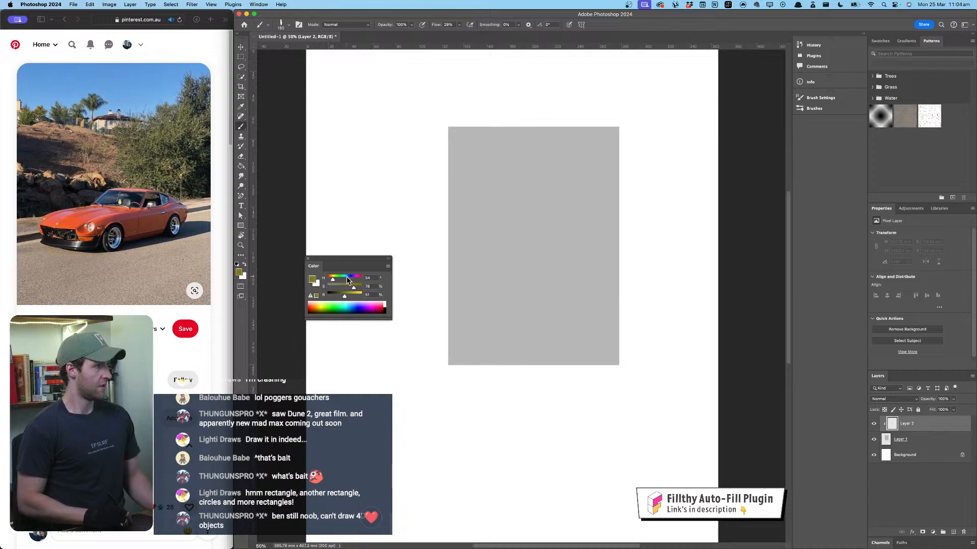
Step: Set a blue with hue 203°, 78% saturation and 66% brightness and paint the sky across the upper part of the rectangle
{"action": "left_click", "coordinate": [346, 279]}
{"action": "mouse_move", "coordinate": [438, 146]}
{"action": "left_mouse_down"}
{"action": "mouse_move", "coordinate": [627, 116]}
{"action": "mouse_move", "coordinate": [447, 161]}
{"action": "left_mouse_up"}
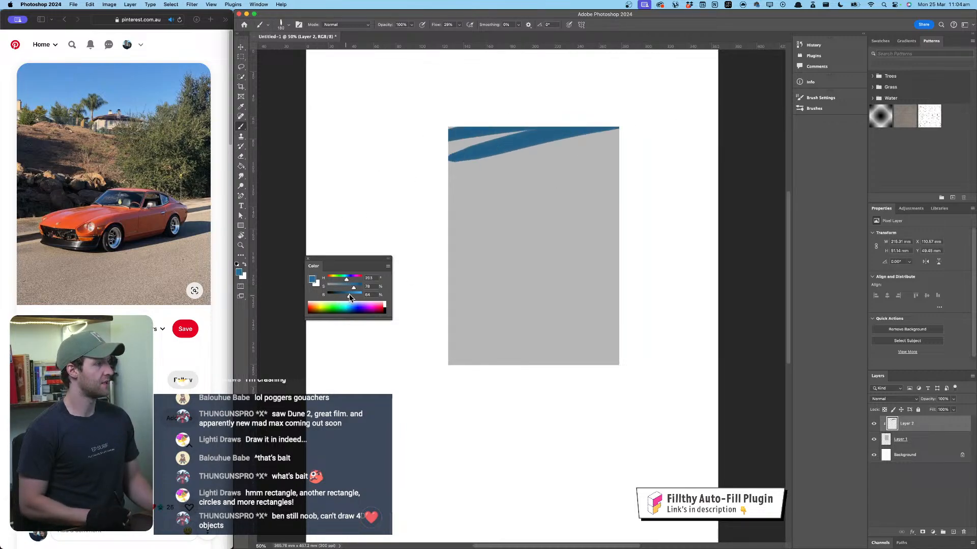
{"action": "mouse_move", "coordinate": [676, 121]}
{"action": "left_mouse_down"}
{"action": "mouse_move", "coordinate": [436, 187]}
{"action": "mouse_move", "coordinate": [543, 148]}
{"action": "mouse_move", "coordinate": [509, 145]}
{"action": "mouse_move", "coordinate": [555, 122]}
{"action": "left_mouse_up"}
{"action": "left_click_drag", "start_coordinate": [439, 139], "coordinate": [692, 102]}
{"action": "mouse_move", "coordinate": [468, 169]}
{"action": "left_mouse_down"}
{"action": "mouse_move", "coordinate": [597, 135]}
{"action": "mouse_move", "coordinate": [582, 158]}
{"action": "mouse_move", "coordinate": [535, 130]}
{"action": "mouse_move", "coordinate": [438, 127]}
{"action": "mouse_move", "coordinate": [512, 158]}
{"action": "mouse_move", "coordinate": [603, 127]}
{"action": "mouse_move", "coordinate": [544, 172]}
{"action": "mouse_move", "coordinate": [485, 168]}
{"action": "mouse_move", "coordinate": [567, 153]}
{"action": "left_mouse_up"}
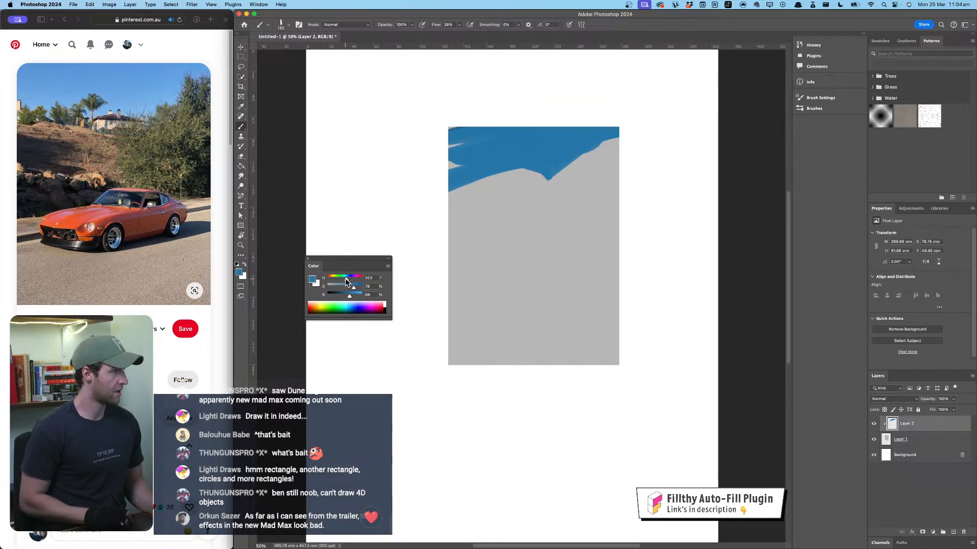
Step: Set an ochre with 64% saturation and 66% brightness and paint the hillside block below the blue sky
{"action": "left_click_drag", "start_coordinate": [346, 280], "coordinate": [332, 282]}
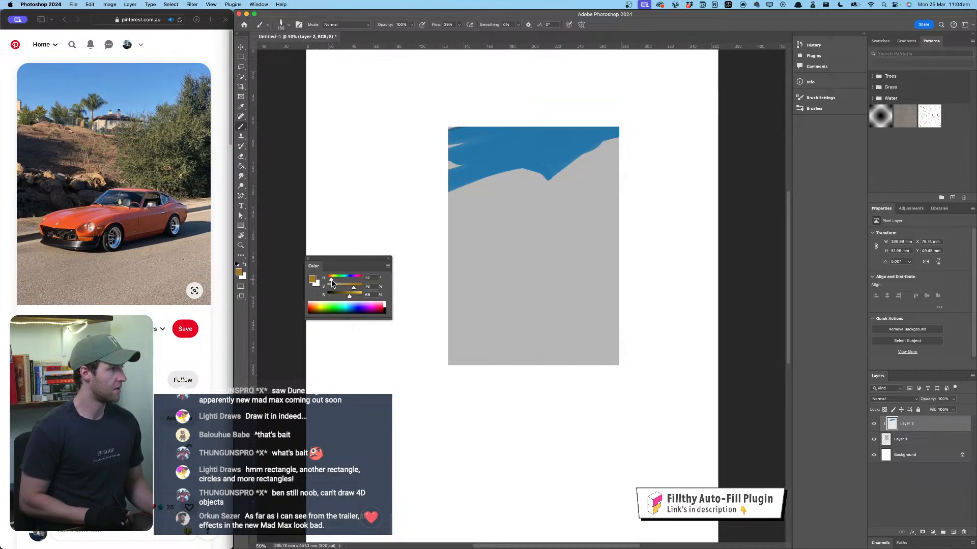
{"action": "left_click_drag", "start_coordinate": [347, 285], "coordinate": [349, 287]}
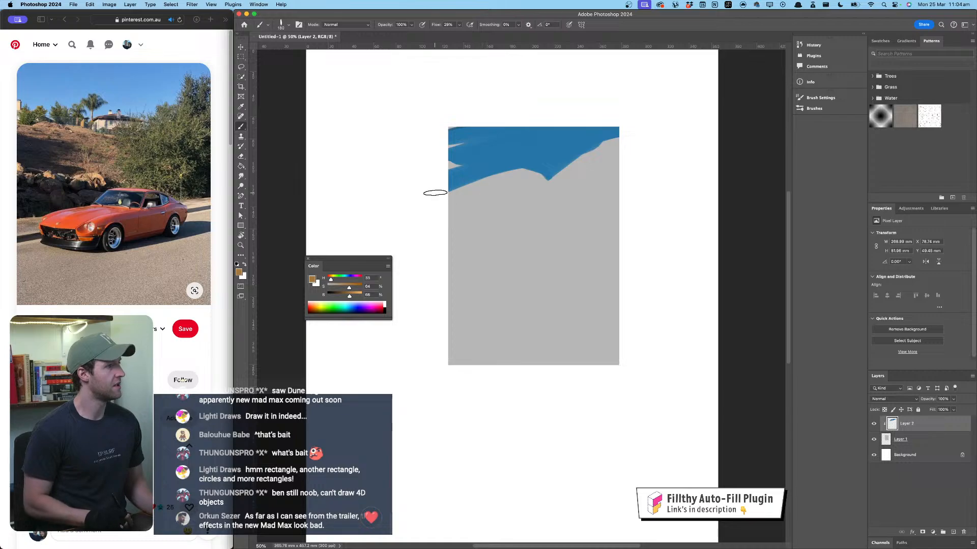
{"action": "mouse_move", "coordinate": [432, 193]}
{"action": "left_mouse_down"}
{"action": "mouse_move", "coordinate": [504, 187]}
{"action": "mouse_move", "coordinate": [622, 199]}
{"action": "left_mouse_up"}
{"action": "key", "text": "super+z"}
{"action": "mouse_move", "coordinate": [436, 190]}
{"action": "left_mouse_down"}
{"action": "mouse_move", "coordinate": [563, 204]}
{"action": "mouse_move", "coordinate": [553, 243]}
{"action": "mouse_move", "coordinate": [441, 240]}
{"action": "mouse_move", "coordinate": [452, 200]}
{"action": "mouse_move", "coordinate": [545, 216]}
{"action": "mouse_move", "coordinate": [520, 236]}
{"action": "mouse_move", "coordinate": [450, 234]}
{"action": "mouse_move", "coordinate": [487, 202]}
{"action": "mouse_move", "coordinate": [554, 212]}
{"action": "left_mouse_up"}
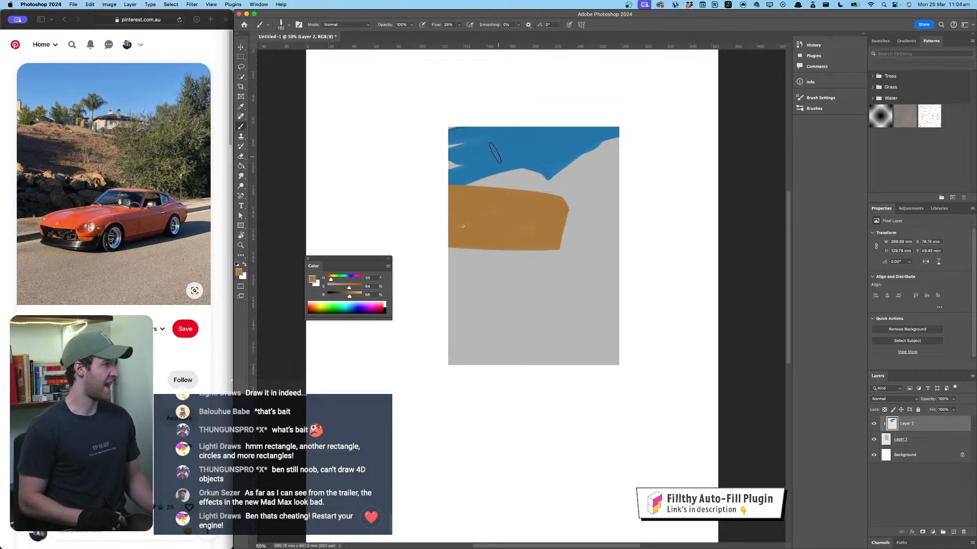
Step: Sample the sky blue and extend the sky down to the ochre hillside, filling the grey gaps
{"action": "left_click", "coordinate": [525, 159], "text": "alt"}
{"action": "mouse_move", "coordinate": [445, 177]}
{"action": "left_mouse_down"}
{"action": "mouse_move", "coordinate": [554, 184]}
{"action": "mouse_move", "coordinate": [487, 176]}
{"action": "left_mouse_up"}
{"action": "mouse_move", "coordinate": [415, 171]}
{"action": "left_mouse_down"}
{"action": "mouse_move", "coordinate": [461, 147]}
{"action": "mouse_move", "coordinate": [524, 157]}
{"action": "mouse_move", "coordinate": [487, 180]}
{"action": "mouse_move", "coordinate": [444, 180]}
{"action": "mouse_move", "coordinate": [542, 185]}
{"action": "mouse_move", "coordinate": [560, 172]}
{"action": "mouse_move", "coordinate": [549, 125]}
{"action": "mouse_move", "coordinate": [543, 185]}
{"action": "mouse_move", "coordinate": [608, 149]}
{"action": "left_mouse_up"}
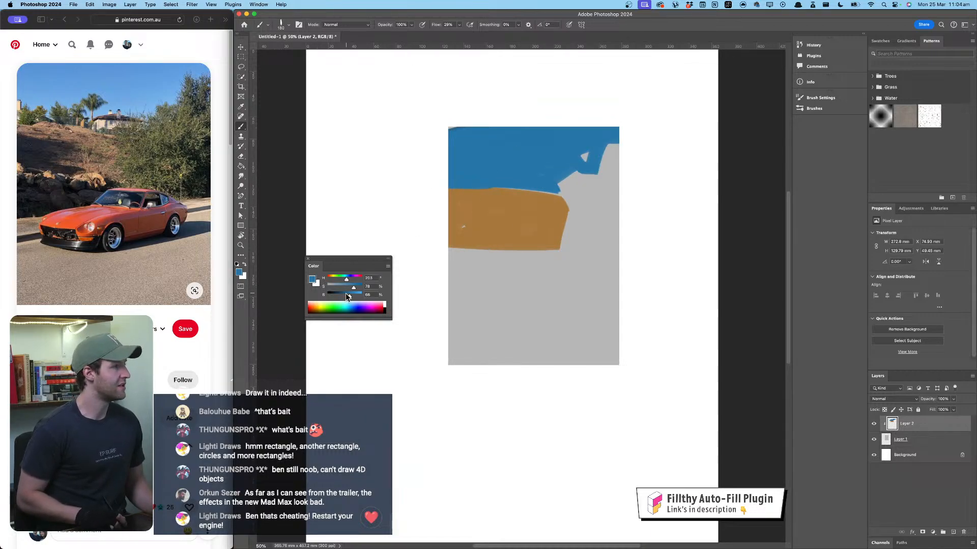
Step: Set a dark red with 78% saturation and 48% brightness and paint a wedge at the left edge below the hillside
{"action": "left_click_drag", "start_coordinate": [332, 280], "coordinate": [342, 295]}
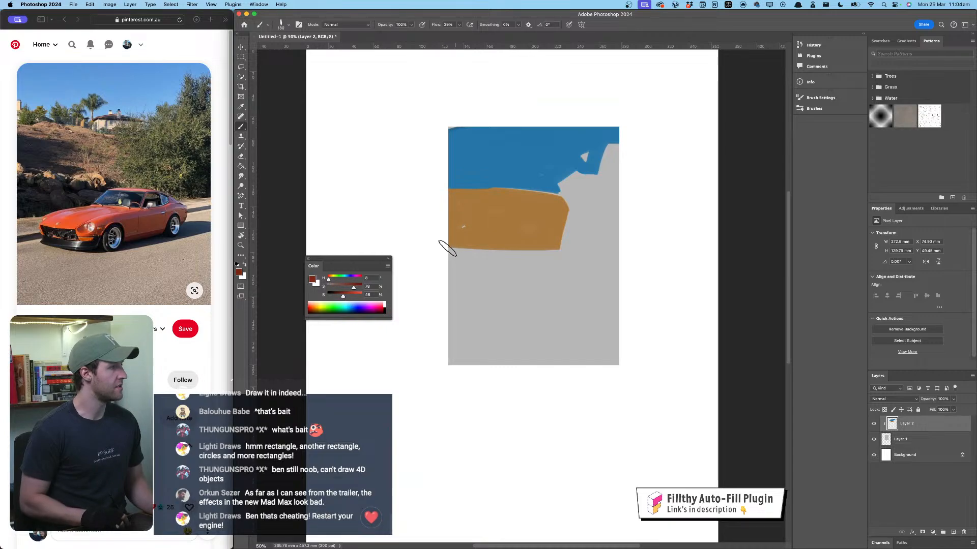
{"action": "mouse_move", "coordinate": [444, 242]}
{"action": "left_mouse_down"}
{"action": "mouse_move", "coordinate": [496, 253]}
{"action": "mouse_move", "coordinate": [439, 287]}
{"action": "mouse_move", "coordinate": [468, 251]}
{"action": "mouse_move", "coordinate": [454, 272]}
{"action": "left_mouse_up"}
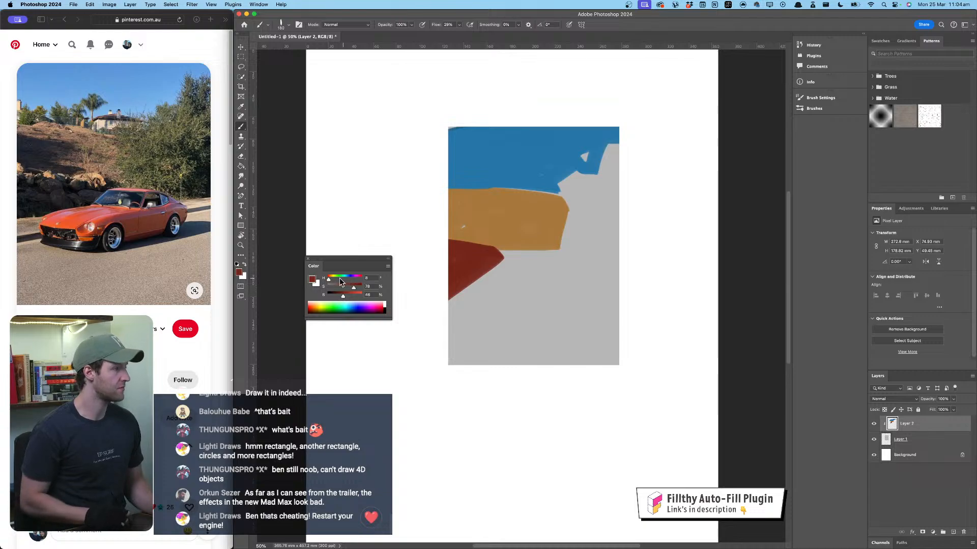
Step: Set a dark green with hue 161°, 78% saturation and 39% brightness and paint the large tree at the rectangle's right edge
{"action": "mouse_move", "coordinate": [331, 280]}
{"action": "left_mouse_down"}
{"action": "mouse_move", "coordinate": [342, 281]}
{"action": "mouse_move", "coordinate": [341, 296]}
{"action": "left_mouse_up"}
{"action": "mouse_move", "coordinate": [617, 153]}
{"action": "left_mouse_down"}
{"action": "mouse_move", "coordinate": [590, 167]}
{"action": "mouse_move", "coordinate": [610, 178]}
{"action": "left_mouse_up"}
{"action": "mouse_move", "coordinate": [595, 138]}
{"action": "left_mouse_down"}
{"action": "mouse_move", "coordinate": [614, 163]}
{"action": "mouse_move", "coordinate": [582, 160]}
{"action": "mouse_move", "coordinate": [597, 177]}
{"action": "mouse_move", "coordinate": [594, 149]}
{"action": "mouse_move", "coordinate": [581, 166]}
{"action": "mouse_move", "coordinate": [580, 132]}
{"action": "mouse_move", "coordinate": [596, 185]}
{"action": "mouse_move", "coordinate": [561, 188]}
{"action": "mouse_move", "coordinate": [575, 173]}
{"action": "mouse_move", "coordinate": [567, 176]}
{"action": "mouse_move", "coordinate": [575, 204]}
{"action": "mouse_move", "coordinate": [597, 185]}
{"action": "mouse_move", "coordinate": [570, 199]}
{"action": "mouse_move", "coordinate": [577, 208]}
{"action": "mouse_move", "coordinate": [600, 191]}
{"action": "mouse_move", "coordinate": [593, 205]}
{"action": "mouse_move", "coordinate": [611, 177]}
{"action": "mouse_move", "coordinate": [600, 202]}
{"action": "mouse_move", "coordinate": [607, 225]}
{"action": "mouse_move", "coordinate": [553, 219]}
{"action": "mouse_move", "coordinate": [621, 215]}
{"action": "mouse_move", "coordinate": [617, 175]}
{"action": "left_mouse_up"}
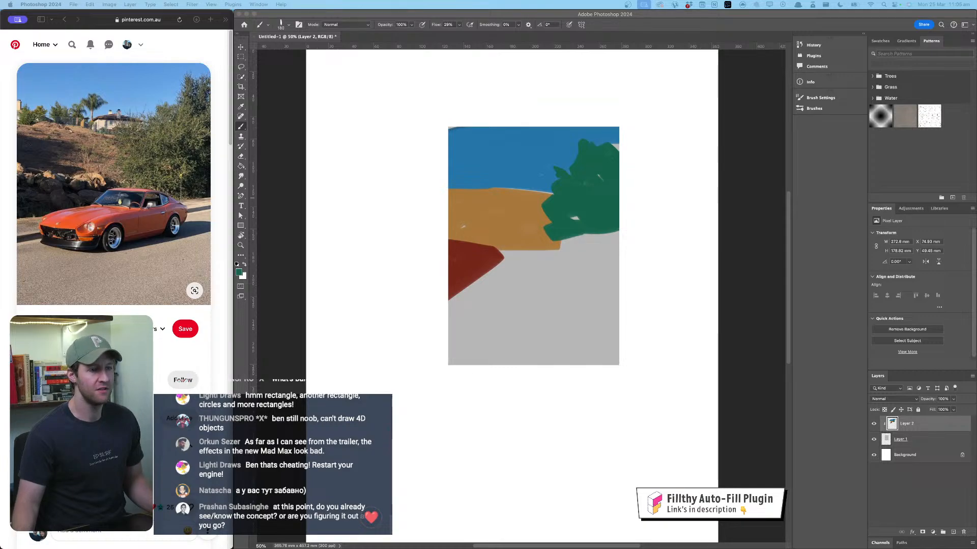
{"action": "left_click", "coordinate": [636, 168]}
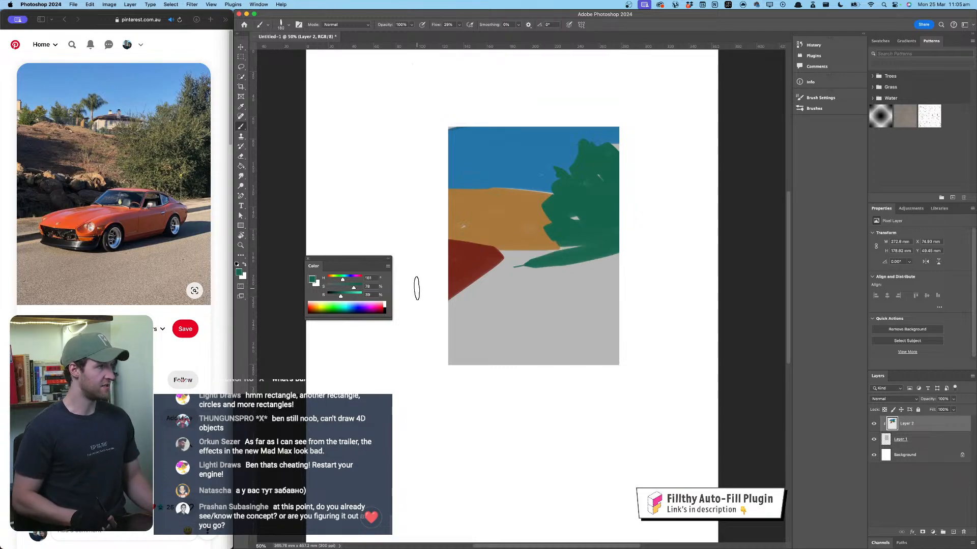
{"action": "left_click_drag", "start_coordinate": [614, 243], "coordinate": [557, 249]}
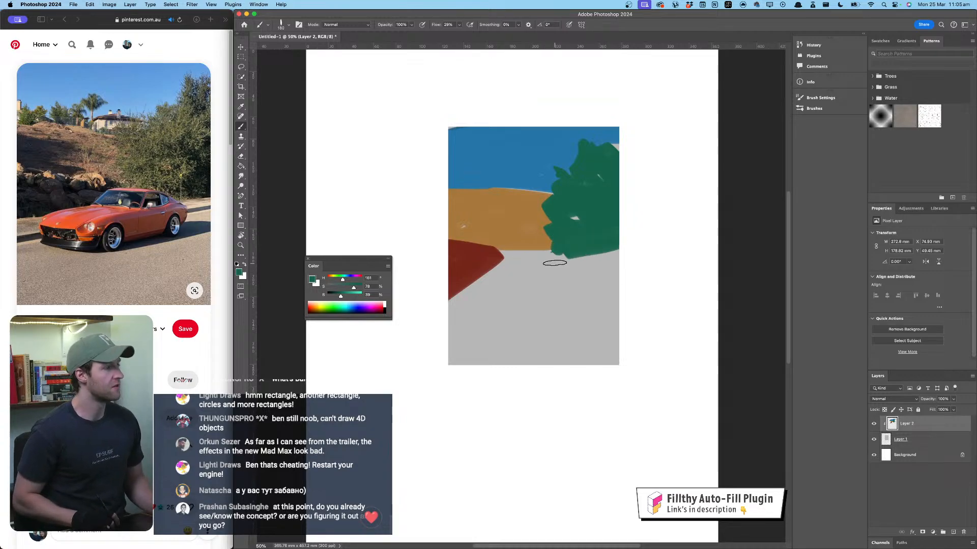
Step: Add a new layer above the painted colour blocks and clip it to the layers below
{"action": "left_click", "coordinate": [953, 532]}
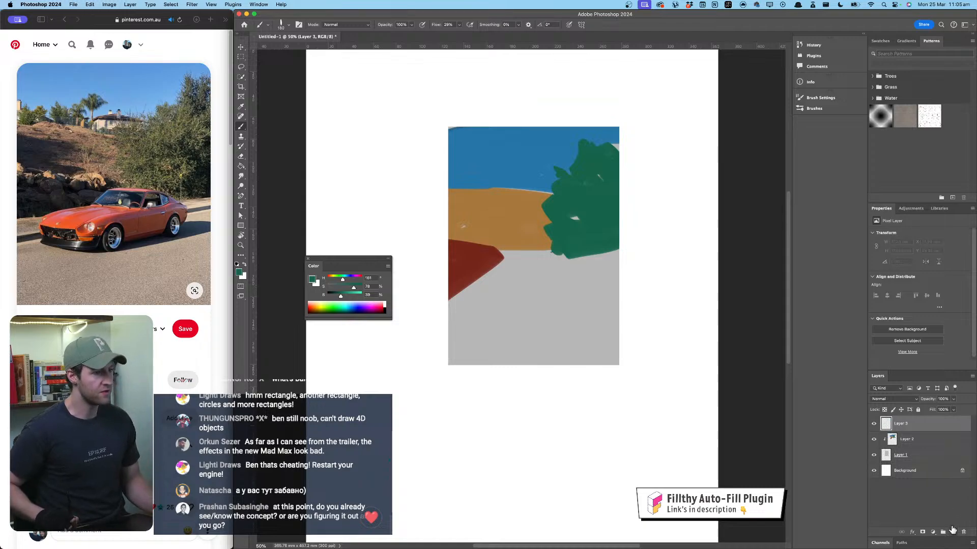
{"action": "left_click", "coordinate": [921, 429], "text": "alt"}
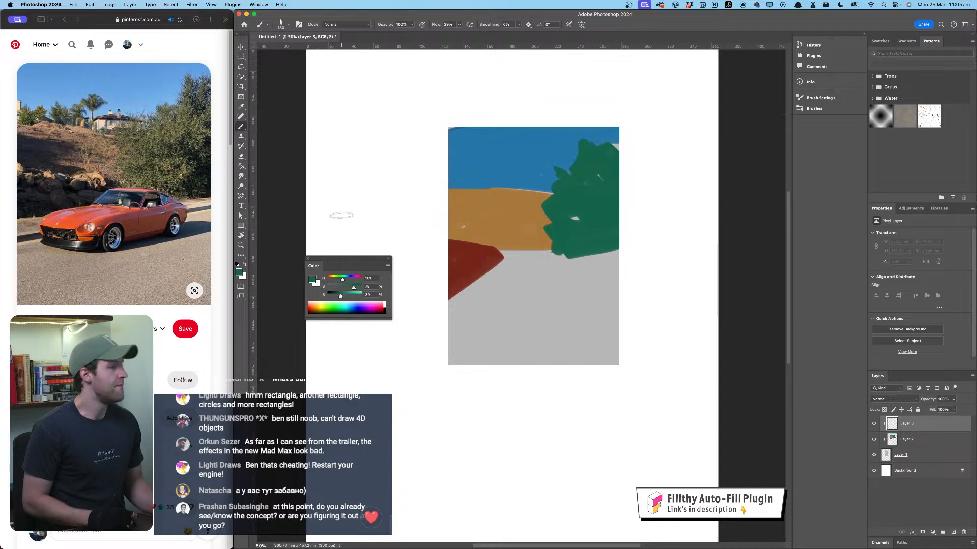
Step: Try a brown Brush stroke with hue 29° over the hillside on the new clipped layer, and undo it
{"action": "left_click_drag", "start_coordinate": [481, 197], "coordinate": [480, 167]}
{"action": "left_click_drag", "start_coordinate": [337, 280], "coordinate": [330, 281]}
{"action": "mouse_move", "coordinate": [512, 214]}
{"action": "left_mouse_down"}
{"action": "mouse_move", "coordinate": [507, 204]}
{"action": "mouse_move", "coordinate": [530, 179]}
{"action": "left_mouse_up"}
{"action": "key", "text": "super+z"}
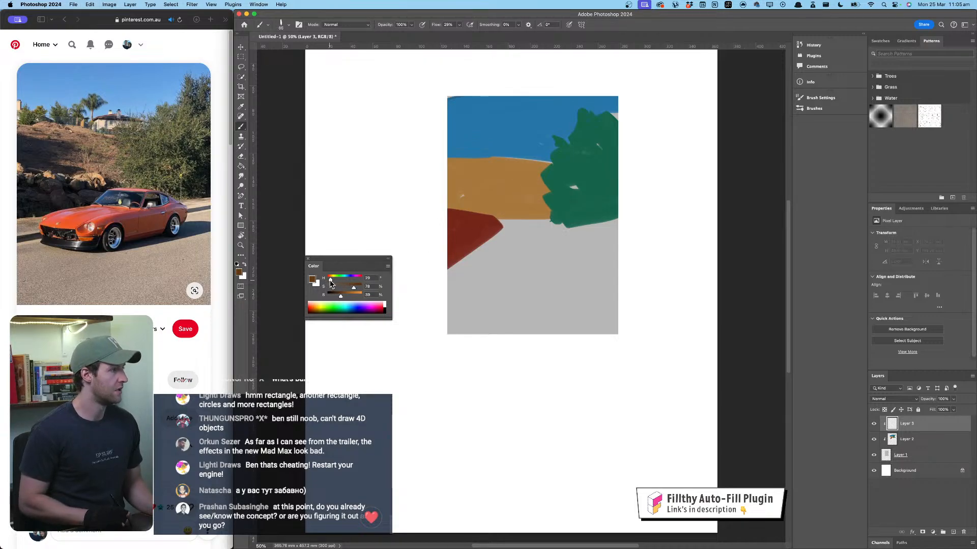
Step: Try an orange-brown Brush stroke with hue 29°, 78% saturation and 68% brightness over the hillside, and undo it
{"action": "left_click_drag", "start_coordinate": [331, 281], "coordinate": [350, 296]}
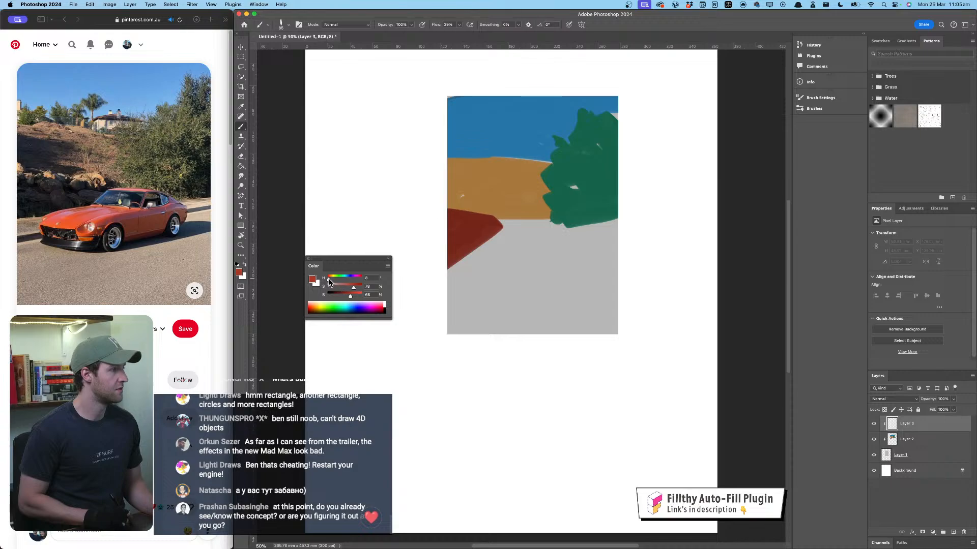
{"action": "left_click", "coordinate": [331, 281]}
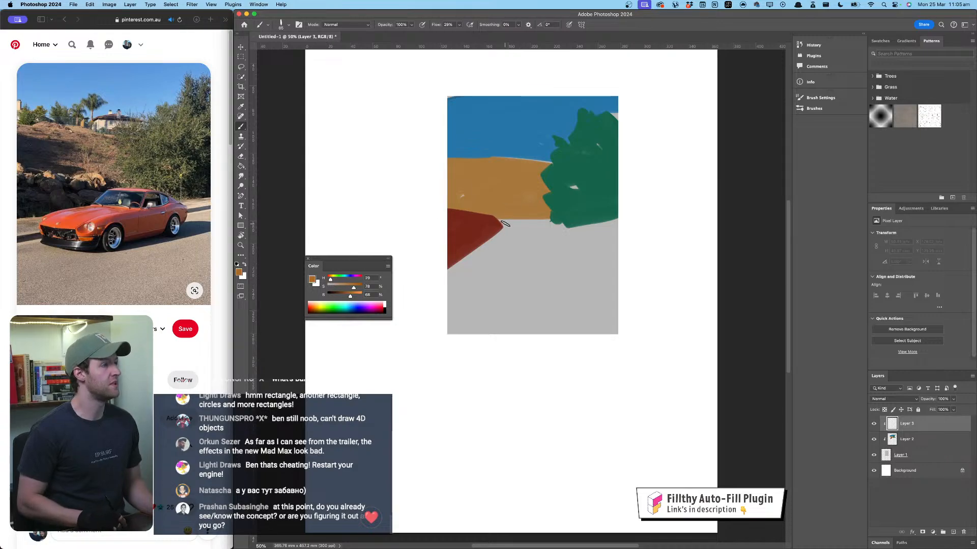
{"action": "left_click_drag", "start_coordinate": [512, 224], "coordinate": [527, 187]}
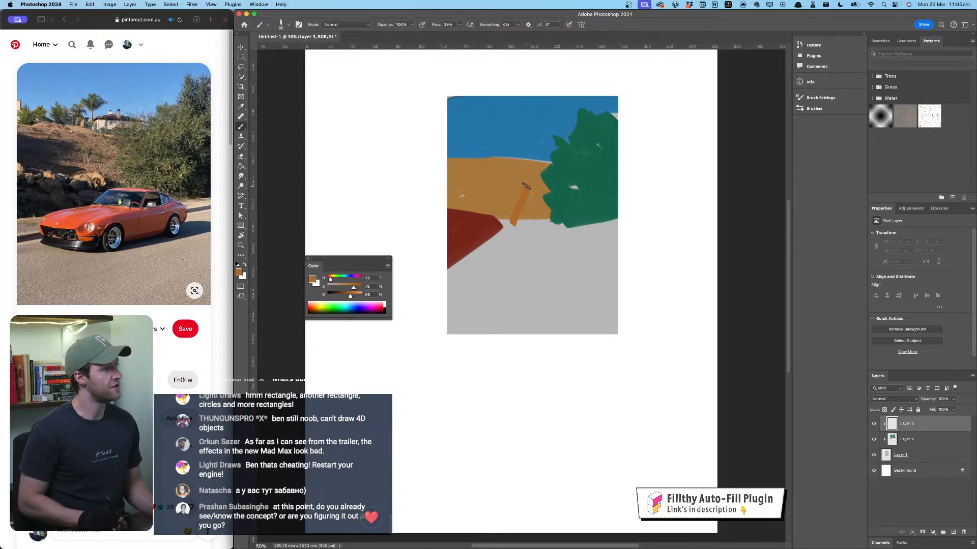
{"action": "key", "text": "super+z"}
Step: Set an orange-red with hue 12°, 78% saturation and 68% brightness and outline the car's silhouette across the hillside, tree and ground, redoing unsatisfactory strokes
{"action": "left_click", "coordinate": [329, 280]}
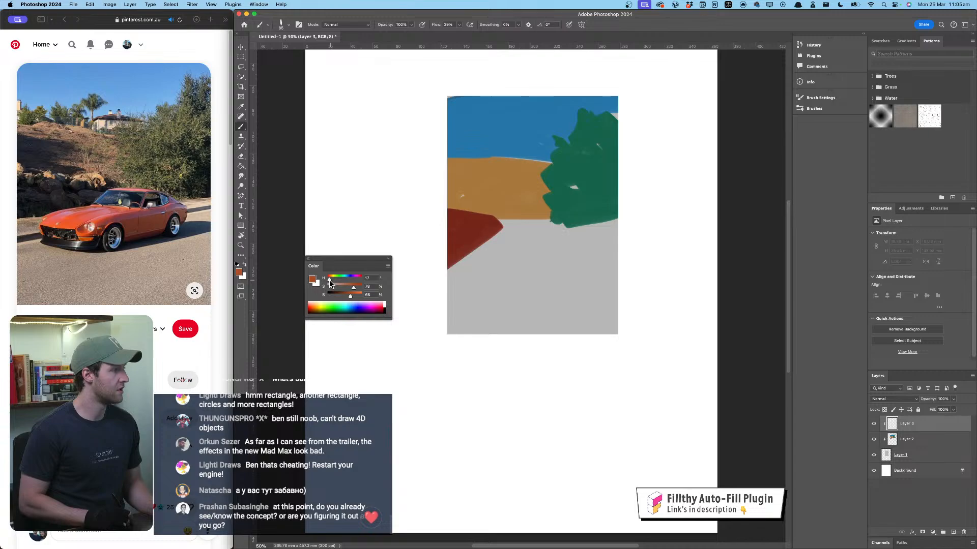
{"action": "left_click", "coordinate": [328, 283]}
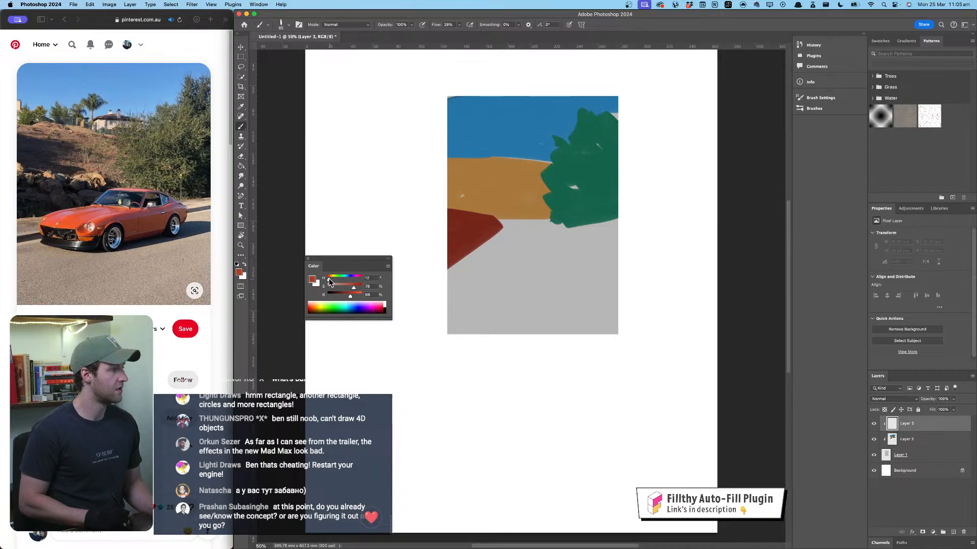
{"action": "mouse_move", "coordinate": [509, 218]}
{"action": "left_mouse_down"}
{"action": "mouse_move", "coordinate": [524, 173]}
{"action": "mouse_move", "coordinate": [570, 215]}
{"action": "left_mouse_up"}
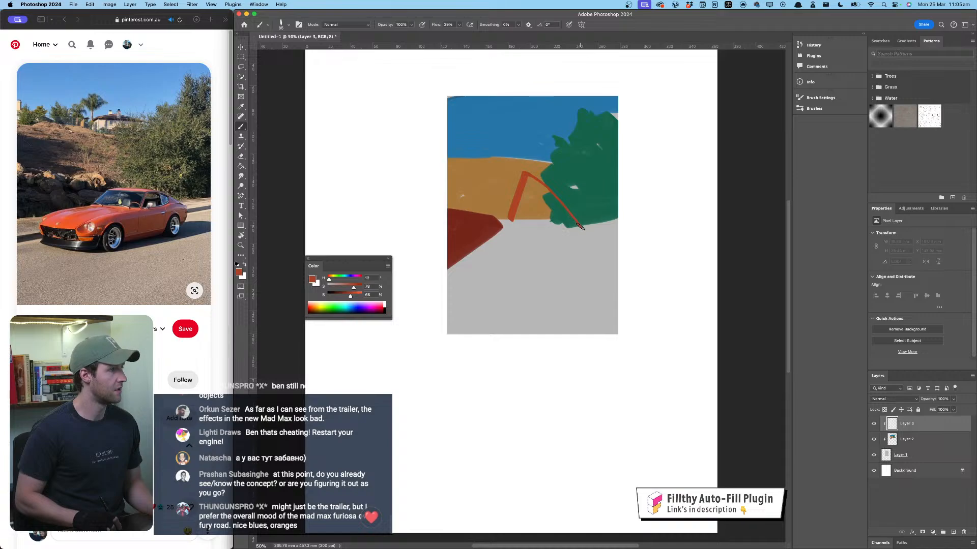
{"action": "left_click_drag", "start_coordinate": [481, 268], "coordinate": [475, 269]}
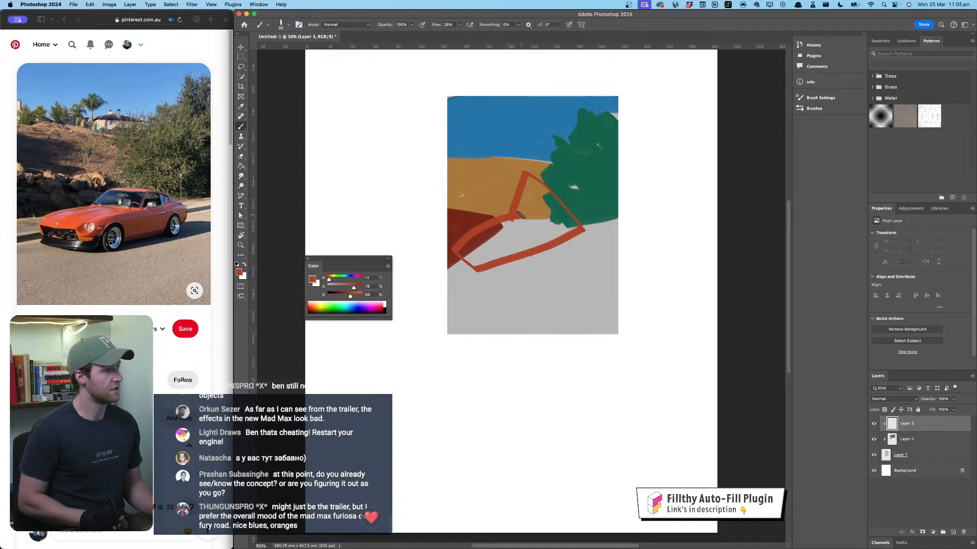
{"action": "key", "text": "super+z"}
{"action": "mouse_move", "coordinate": [520, 219]}
{"action": "left_mouse_down"}
{"action": "mouse_move", "coordinate": [572, 194]}
{"action": "mouse_move", "coordinate": [600, 236]}
{"action": "mouse_move", "coordinate": [501, 260]}
{"action": "mouse_move", "coordinate": [515, 259]}
{"action": "mouse_move", "coordinate": [502, 260]}
{"action": "mouse_move", "coordinate": [520, 217]}
{"action": "mouse_move", "coordinate": [539, 217]}
{"action": "mouse_move", "coordinate": [464, 248]}
{"action": "left_mouse_up"}
{"action": "key", "text": "super+z"}
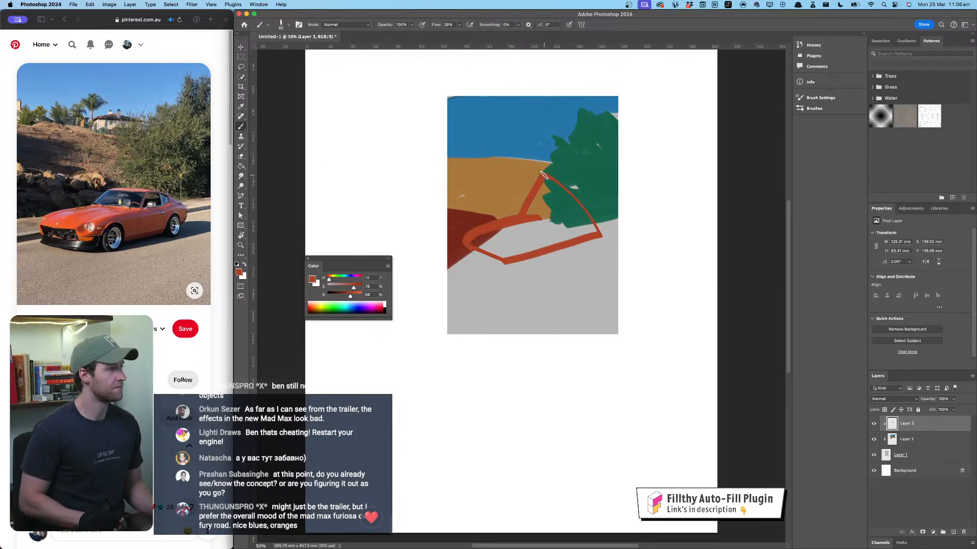
Step: Fill the car outline with the orange-red and shift the car shape slightly down
{"action": "key", "text": "g"}
{"action": "left_click", "coordinate": [568, 207]}
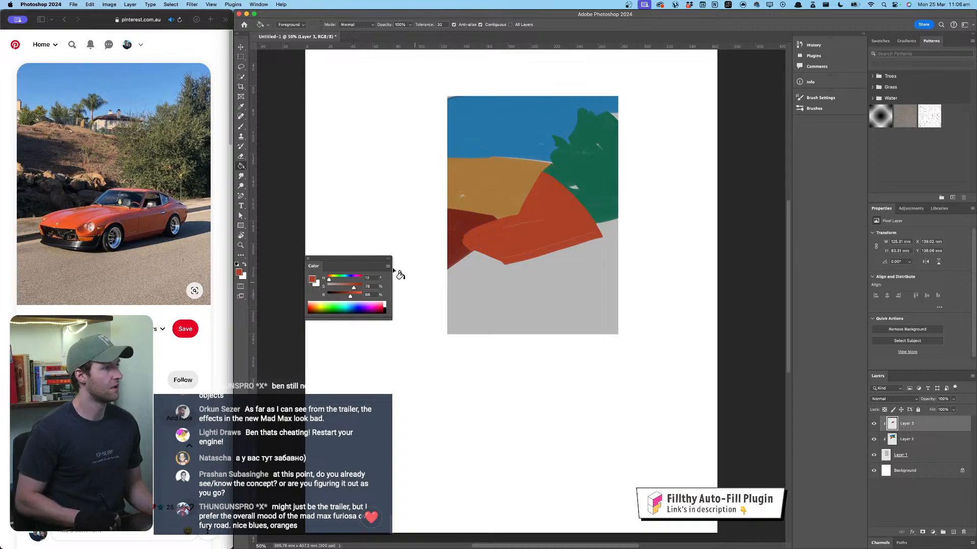
{"action": "left_click", "coordinate": [241, 127]}
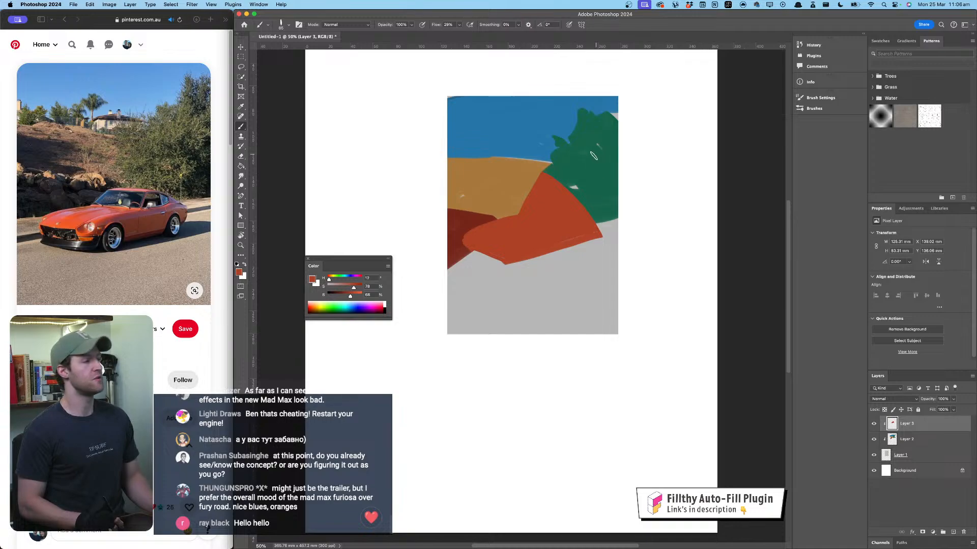
{"action": "key", "text": "v"}
{"action": "mouse_move", "coordinate": [559, 227]}
{"action": "left_mouse_down"}
{"action": "mouse_move", "coordinate": [566, 240]}
{"action": "mouse_move", "coordinate": [561, 231]}
{"action": "left_mouse_up"}
Step: Set a muted beige with 70% brightness and paint the road's upper edge behind the car on Layer 2
{"action": "left_click", "coordinate": [907, 439]}
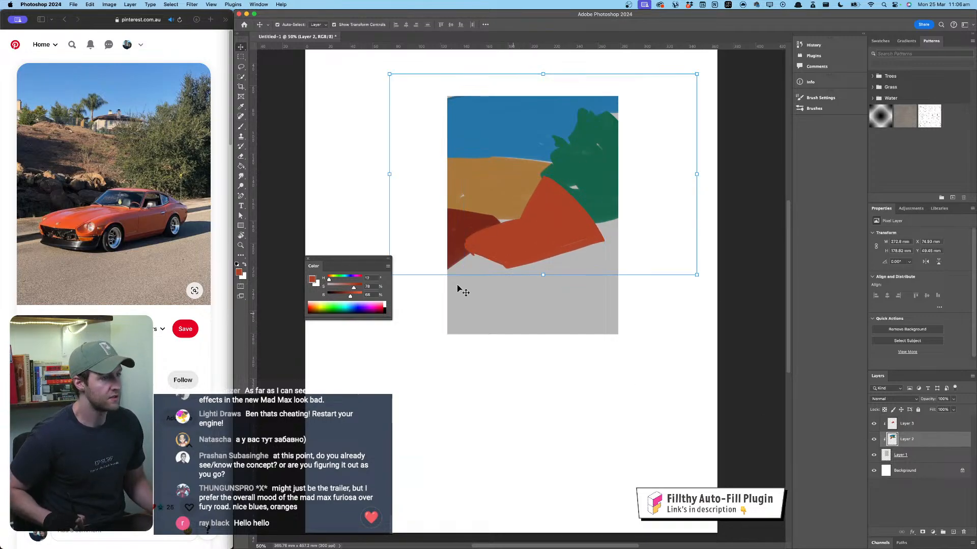
{"action": "left_click", "coordinate": [242, 126]}
{"action": "left_click", "coordinate": [337, 286]}
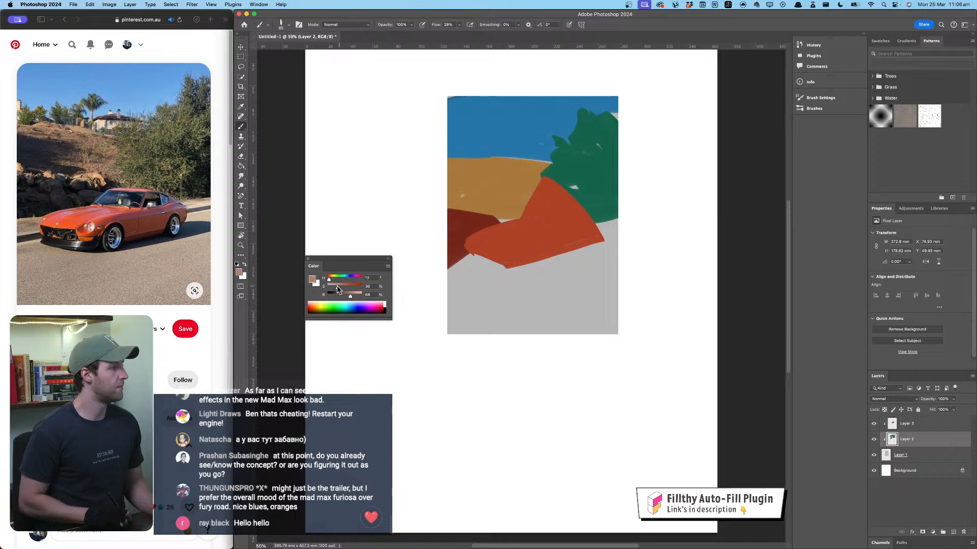
{"action": "left_click_drag", "start_coordinate": [329, 279], "coordinate": [330, 280]}
{"action": "left_click_drag", "start_coordinate": [438, 263], "coordinate": [662, 216]}
{"action": "left_click_drag", "start_coordinate": [349, 295], "coordinate": [350, 295]}
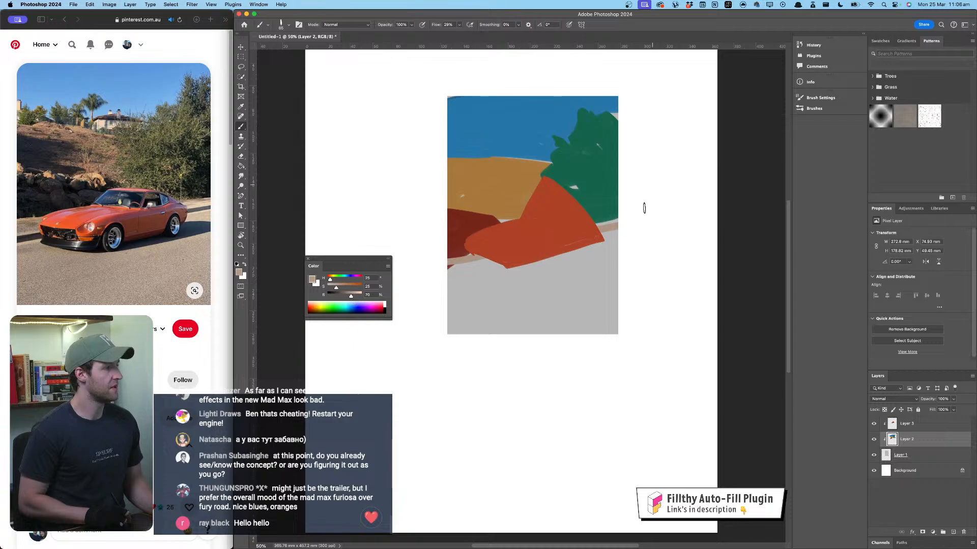
{"action": "left_click_drag", "start_coordinate": [644, 219], "coordinate": [410, 280]}
Step: Enlarge the Brush to 241 px and cover the remaining grey ground with the beige
{"action": "left_click_drag", "start_coordinate": [532, 252], "coordinate": [548, 255]}
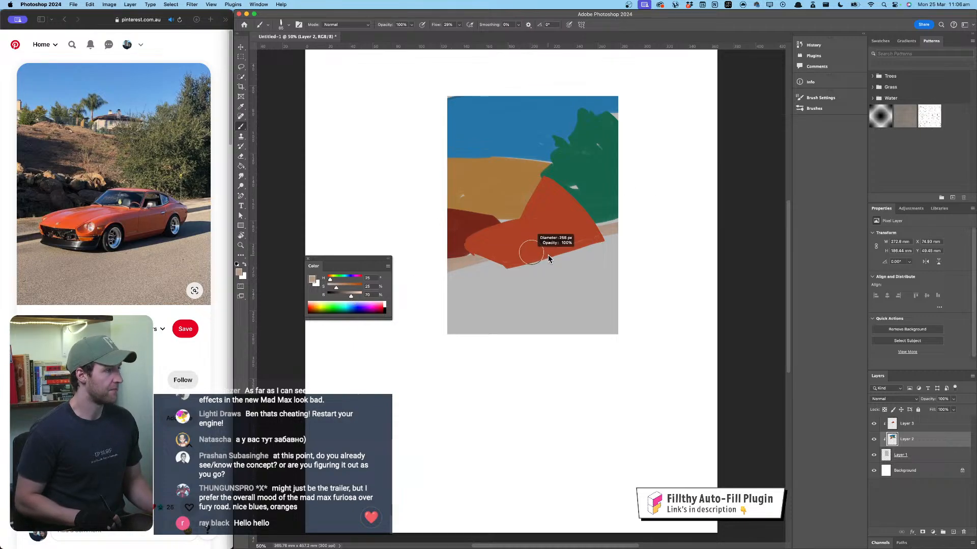
{"action": "mouse_move", "coordinate": [639, 229]}
{"action": "left_mouse_down"}
{"action": "mouse_move", "coordinate": [410, 298]}
{"action": "mouse_move", "coordinate": [536, 283]}
{"action": "mouse_move", "coordinate": [525, 301]}
{"action": "mouse_move", "coordinate": [481, 312]}
{"action": "mouse_move", "coordinate": [497, 322]}
{"action": "mouse_move", "coordinate": [587, 322]}
{"action": "mouse_move", "coordinate": [447, 342]}
{"action": "left_mouse_up"}
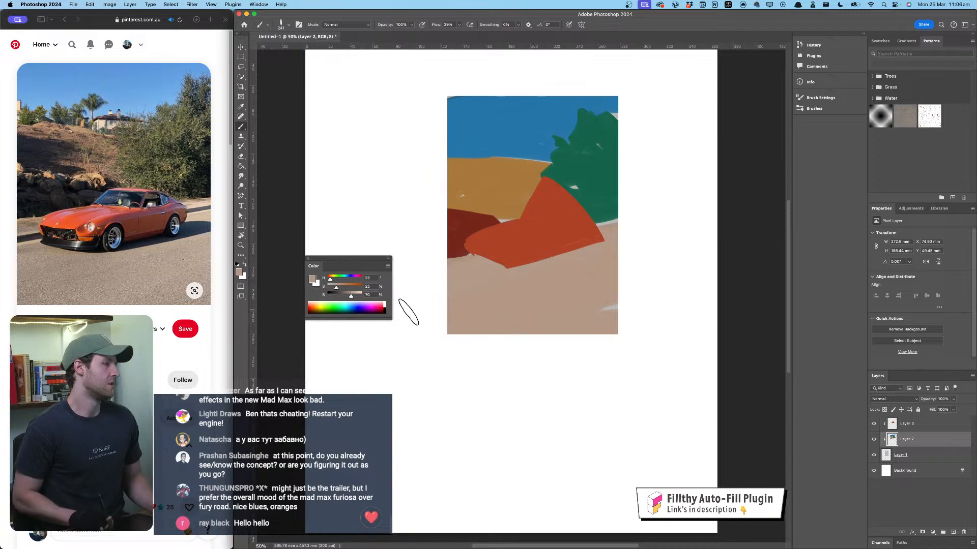
{"action": "mouse_move", "coordinate": [644, 221]}
{"action": "left_mouse_down"}
{"action": "mouse_move", "coordinate": [383, 288]}
{"action": "mouse_move", "coordinate": [616, 280]}
{"action": "mouse_move", "coordinate": [635, 291]}
{"action": "mouse_move", "coordinate": [421, 346]}
{"action": "left_mouse_up"}
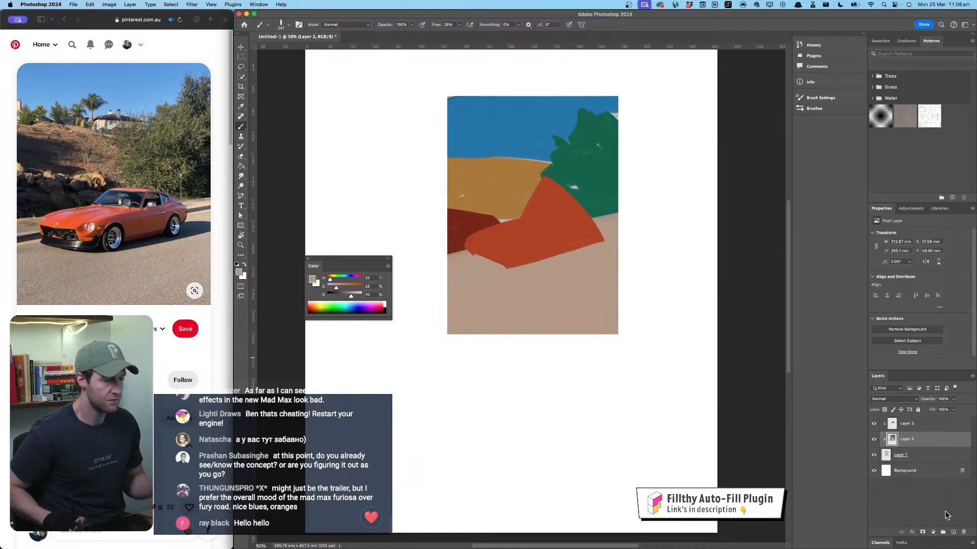
Step: Add a clipped layer between the car and the background, sample the sky blue and darken it to 34% brightness
{"action": "left_click", "coordinate": [952, 532]}
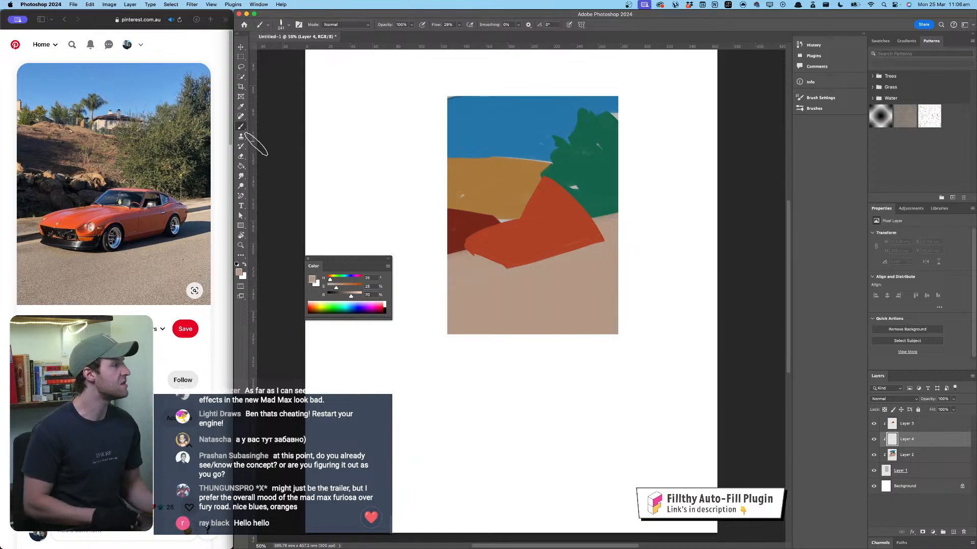
{"action": "left_click", "coordinate": [518, 117], "text": "alt"}
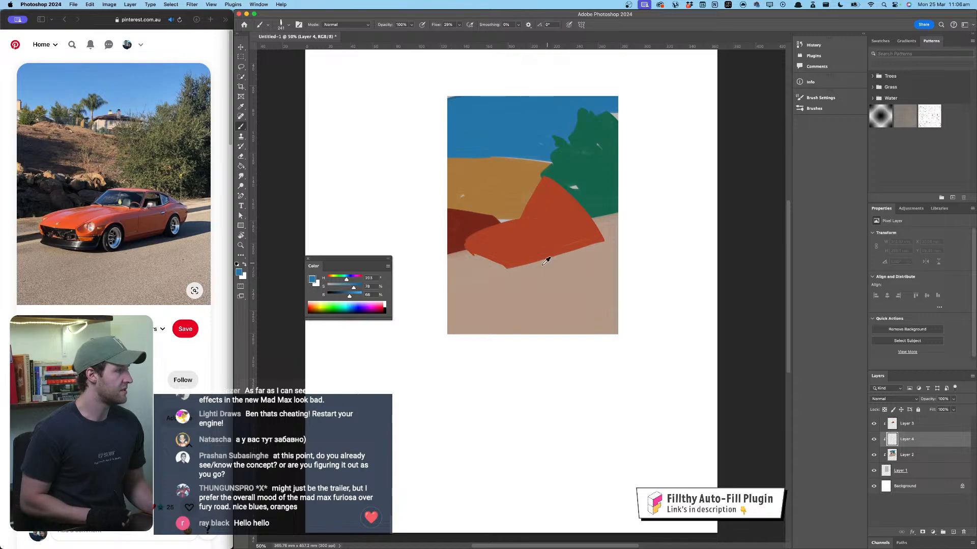
{"action": "left_click_drag", "start_coordinate": [539, 271], "coordinate": [546, 271]}
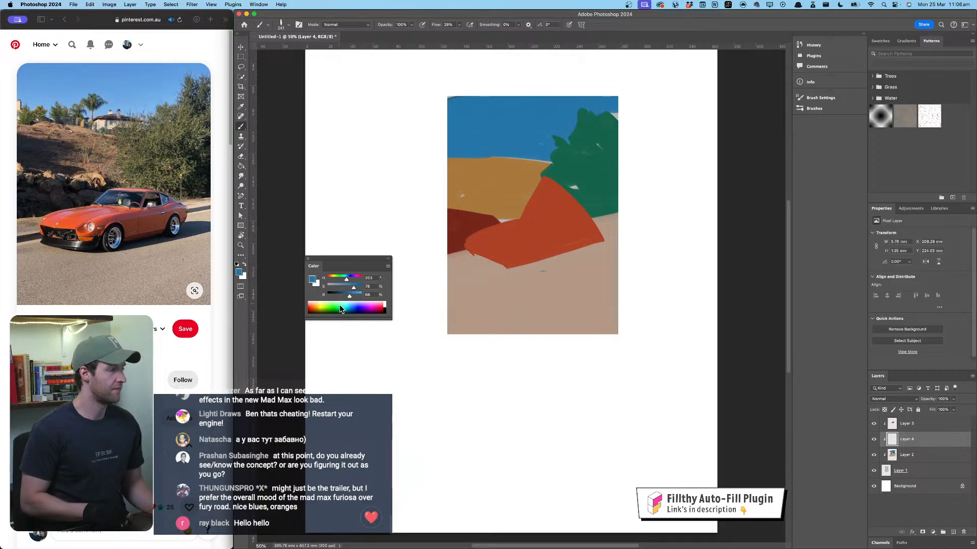
{"action": "left_click_drag", "start_coordinate": [349, 297], "coordinate": [338, 296]}
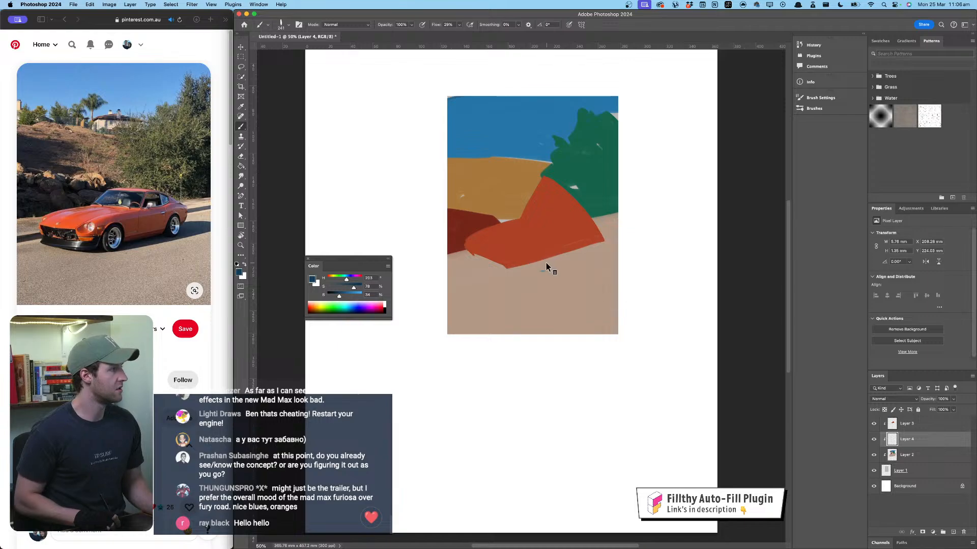
Step: Paint the dark blue shadow under the car, running to the rectangle's right edge, undoing strokes that miss the shape
{"action": "mouse_move", "coordinate": [545, 263]}
{"action": "left_mouse_down"}
{"action": "mouse_move", "coordinate": [515, 261]}
{"action": "mouse_move", "coordinate": [640, 248]}
{"action": "left_mouse_up"}
{"action": "key", "text": "super+z"}
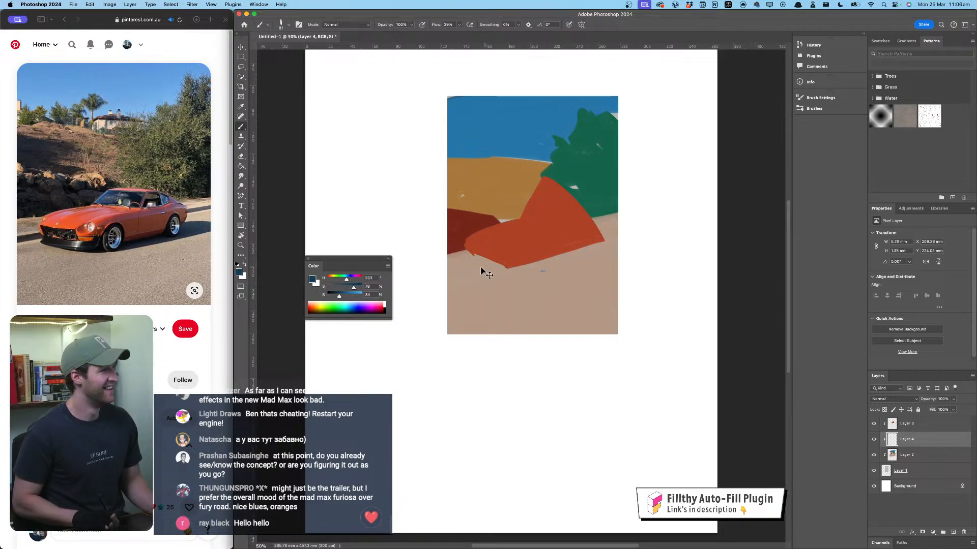
{"action": "mouse_move", "coordinate": [508, 268]}
{"action": "left_mouse_down"}
{"action": "mouse_move", "coordinate": [657, 243]}
{"action": "mouse_move", "coordinate": [606, 236]}
{"action": "mouse_move", "coordinate": [637, 247]}
{"action": "mouse_move", "coordinate": [486, 266]}
{"action": "mouse_move", "coordinate": [630, 252]}
{"action": "mouse_move", "coordinate": [513, 267]}
{"action": "mouse_move", "coordinate": [615, 250]}
{"action": "left_mouse_up"}
{"action": "key", "text": "super+z"}
{"action": "key", "text": "super+z"}
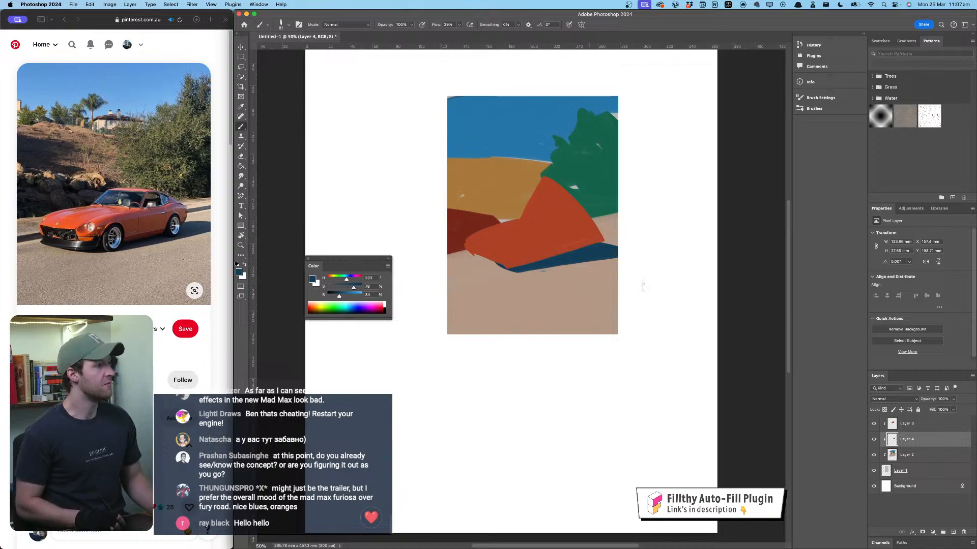
Step: Sample the car's orange-red on Layer 3 and refine the car's lower edge, nose and rear end
{"action": "left_click", "coordinate": [906, 424]}
{"action": "left_click", "coordinate": [485, 248], "text": "alt"}
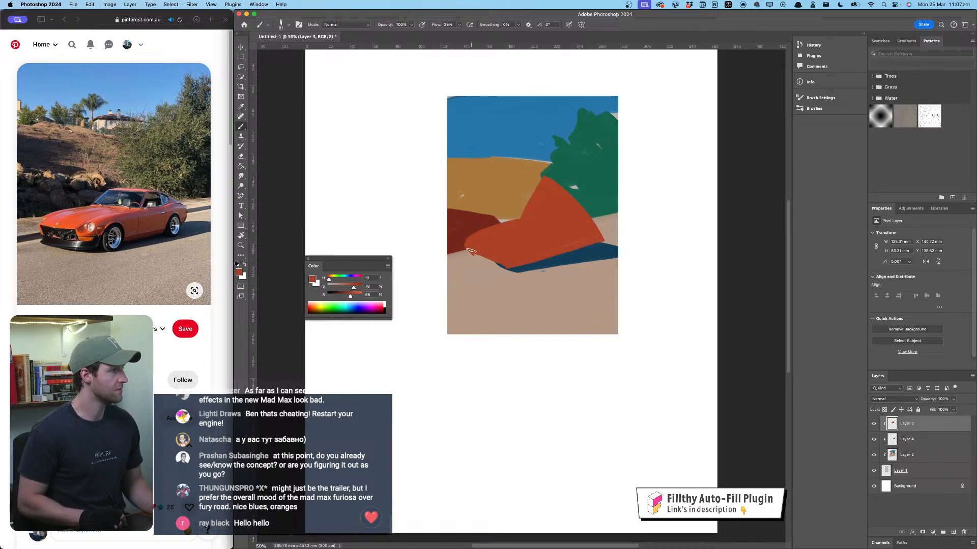
{"action": "mouse_move", "coordinate": [471, 252]}
{"action": "left_mouse_down"}
{"action": "mouse_move", "coordinate": [513, 261]}
{"action": "mouse_move", "coordinate": [496, 269]}
{"action": "mouse_move", "coordinate": [509, 268]}
{"action": "mouse_move", "coordinate": [593, 241]}
{"action": "left_mouse_up"}
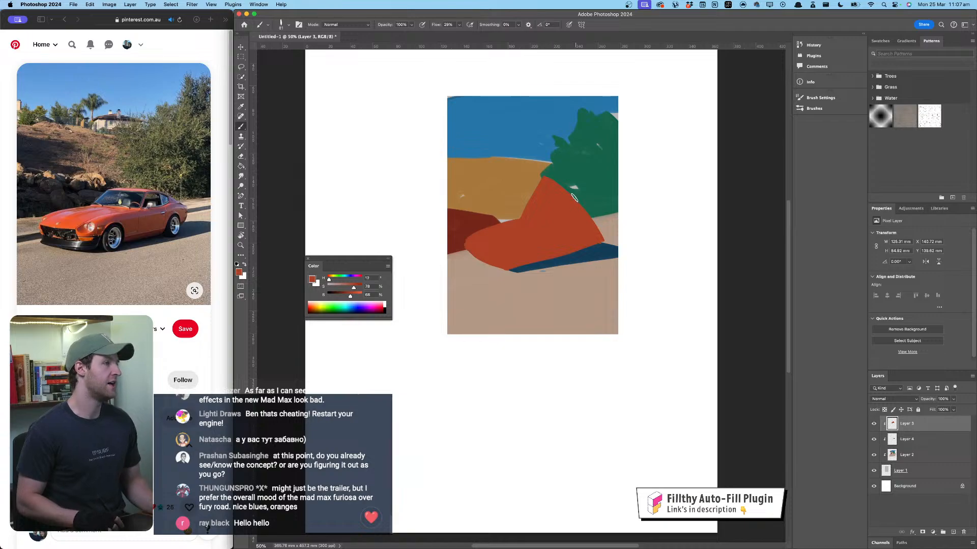
{"action": "left_click_drag", "start_coordinate": [596, 221], "coordinate": [595, 239]}
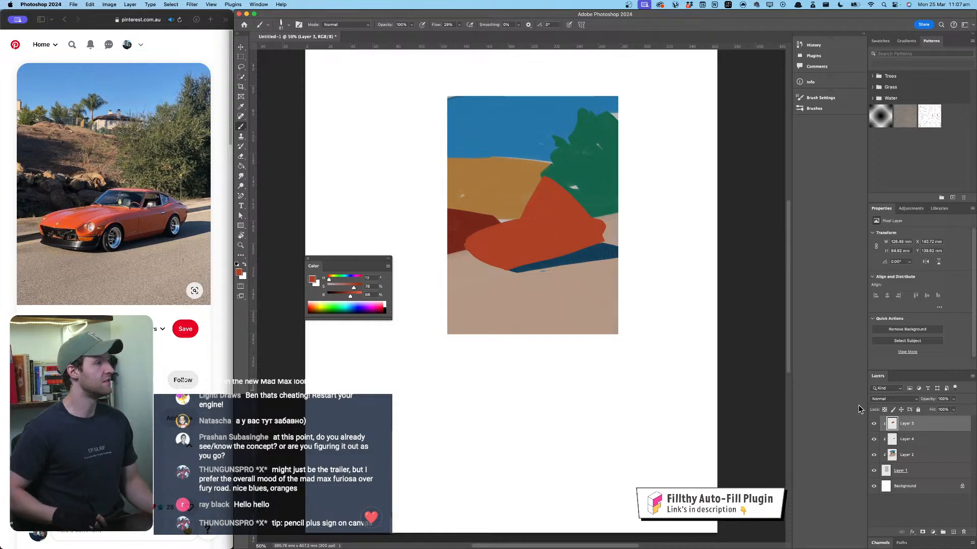
Step: Set a purple with 78% saturation and 52% brightness and paint the rocks over the dark red wedge on Layer 2, undoing the extra stroke above them
{"action": "left_click", "coordinate": [913, 455]}
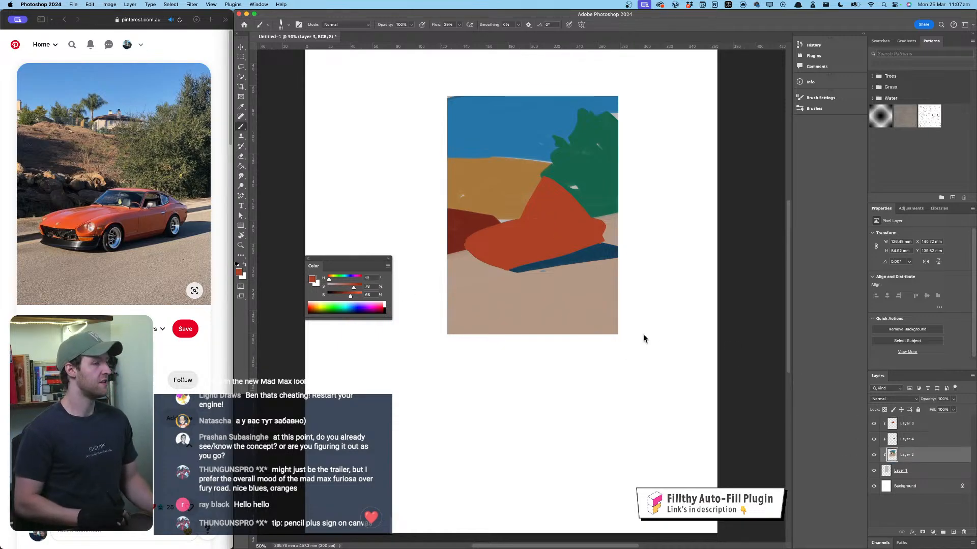
{"action": "left_click_drag", "start_coordinate": [644, 334], "coordinate": [645, 338]}
{"action": "left_click", "coordinate": [501, 195]}
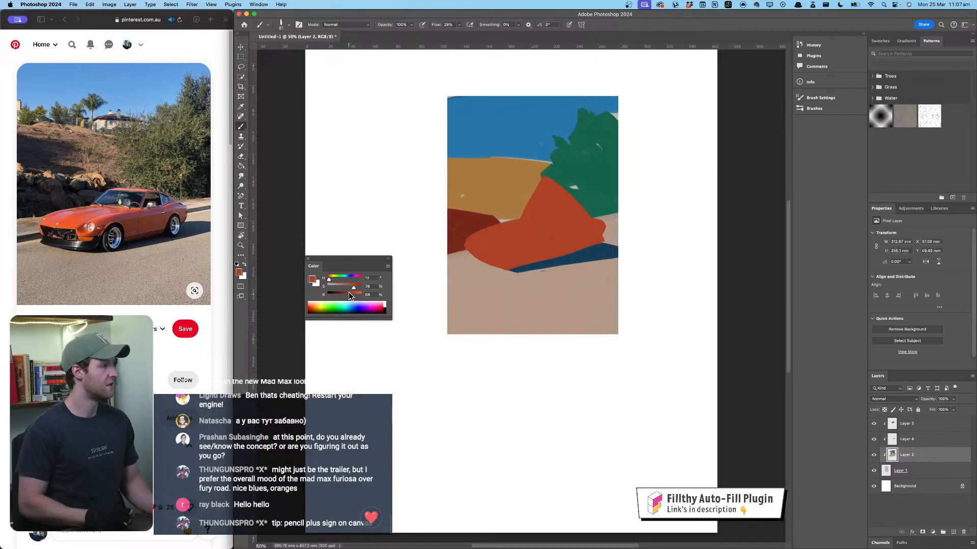
{"action": "mouse_move", "coordinate": [349, 292]}
{"action": "left_mouse_down"}
{"action": "mouse_move", "coordinate": [347, 300]}
{"action": "mouse_move", "coordinate": [352, 280]}
{"action": "left_mouse_up"}
{"action": "left_click", "coordinate": [354, 279]}
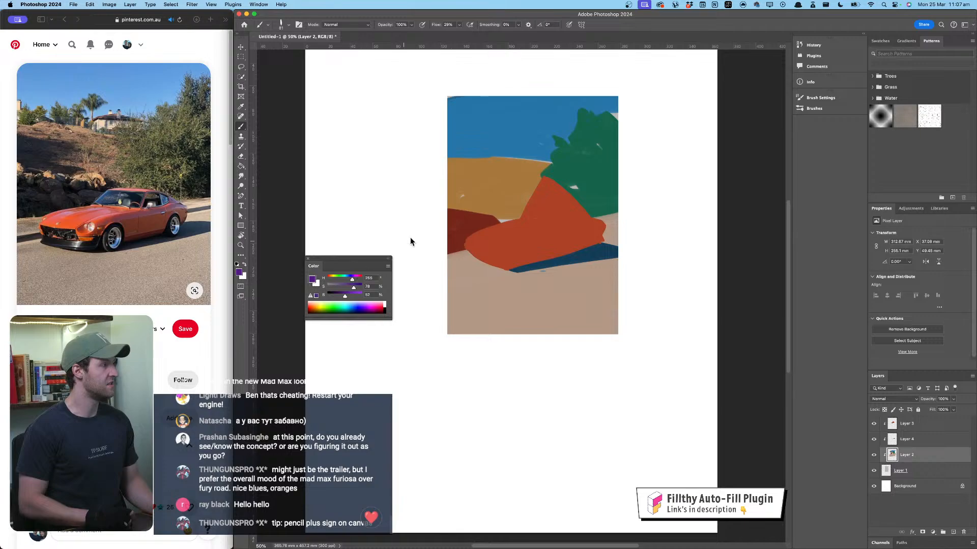
{"action": "mouse_move", "coordinate": [442, 200]}
{"action": "left_mouse_down"}
{"action": "mouse_move", "coordinate": [473, 205]}
{"action": "mouse_move", "coordinate": [449, 204]}
{"action": "mouse_move", "coordinate": [470, 221]}
{"action": "mouse_move", "coordinate": [493, 222]}
{"action": "mouse_move", "coordinate": [471, 214]}
{"action": "mouse_move", "coordinate": [442, 225]}
{"action": "mouse_move", "coordinate": [471, 238]}
{"action": "mouse_move", "coordinate": [436, 245]}
{"action": "mouse_move", "coordinate": [490, 234]}
{"action": "mouse_move", "coordinate": [468, 231]}
{"action": "mouse_move", "coordinate": [479, 217]}
{"action": "mouse_move", "coordinate": [506, 222]}
{"action": "mouse_move", "coordinate": [484, 225]}
{"action": "mouse_move", "coordinate": [493, 221]}
{"action": "mouse_move", "coordinate": [482, 207]}
{"action": "mouse_move", "coordinate": [526, 220]}
{"action": "mouse_move", "coordinate": [532, 208]}
{"action": "mouse_move", "coordinate": [493, 214]}
{"action": "mouse_move", "coordinate": [524, 220]}
{"action": "left_mouse_up"}
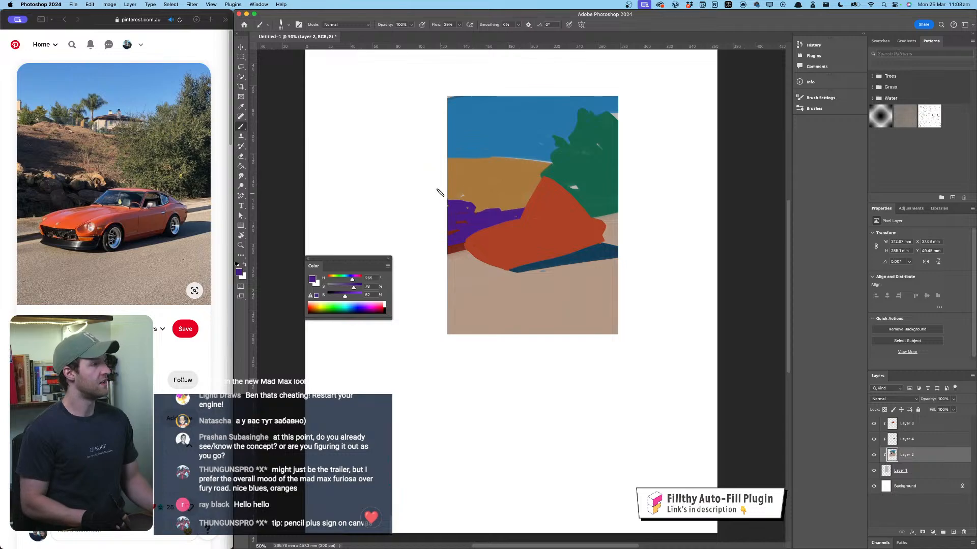
{"action": "left_click_drag", "start_coordinate": [438, 192], "coordinate": [484, 194]}
{"action": "key", "text": "super+z"}
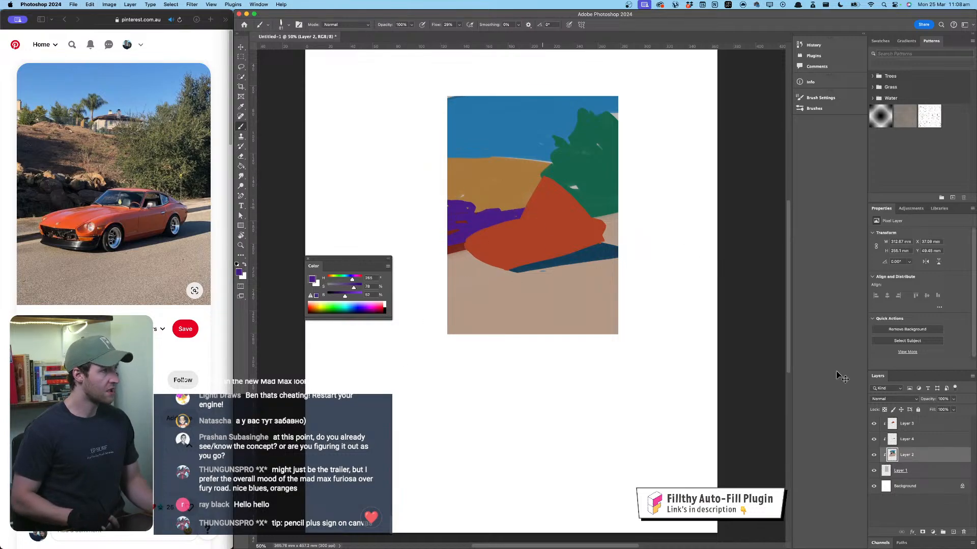
Step: Lock the transparent pixels of the car's Layer 3 and paint a side window in blue with hue 232° and 64% brightness
{"action": "left_click", "coordinate": [910, 430]}
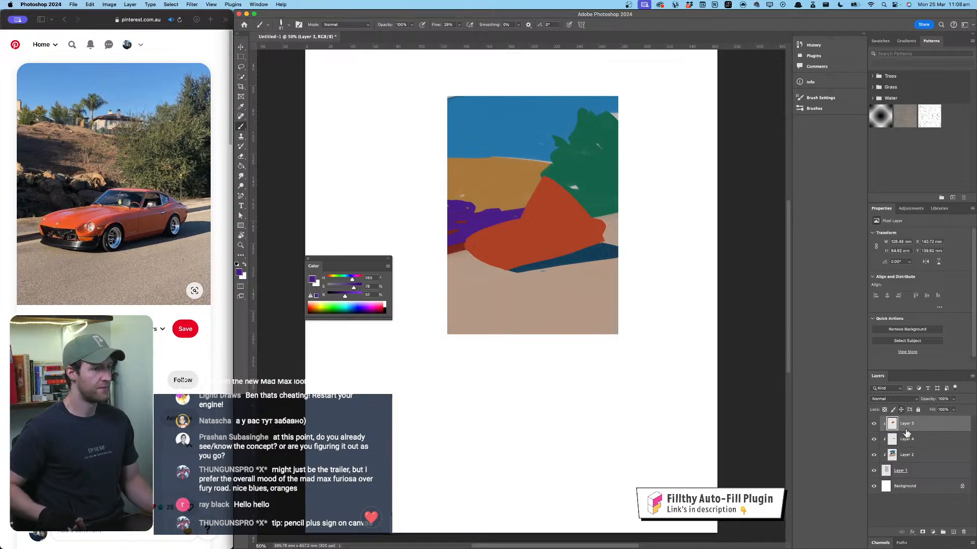
{"action": "left_click", "coordinate": [884, 410]}
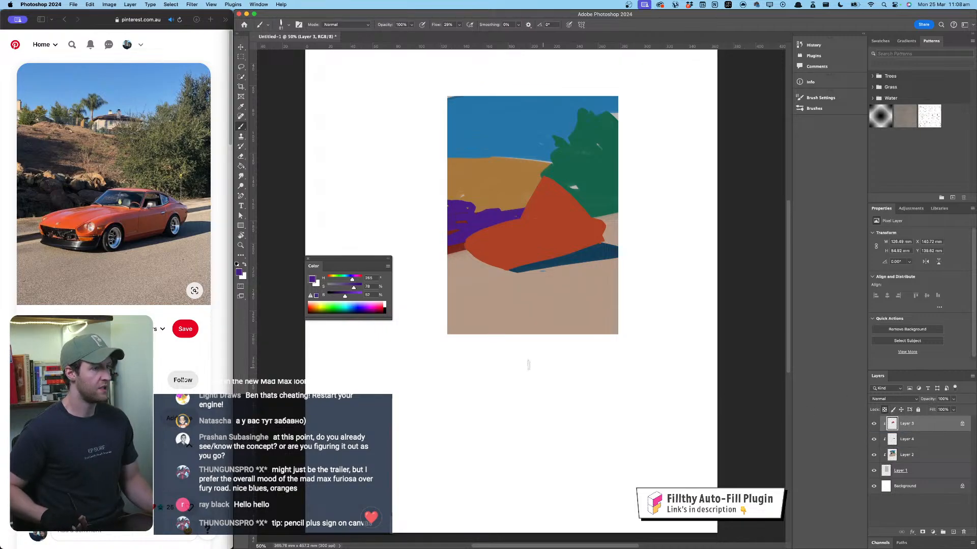
{"action": "left_click_drag", "start_coordinate": [352, 279], "coordinate": [350, 294]}
{"action": "left_click", "coordinate": [347, 285]}
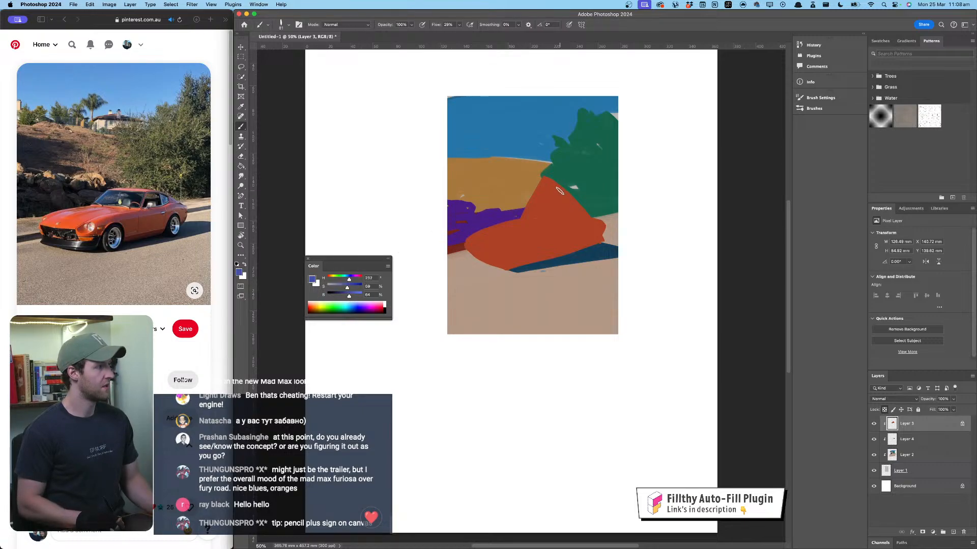
{"action": "mouse_move", "coordinate": [558, 198]}
{"action": "left_mouse_down"}
{"action": "mouse_move", "coordinate": [557, 222]}
{"action": "mouse_move", "coordinate": [581, 216]}
{"action": "mouse_move", "coordinate": [567, 198]}
{"action": "mouse_move", "coordinate": [560, 214]}
{"action": "mouse_move", "coordinate": [578, 213]}
{"action": "mouse_move", "coordinate": [565, 200]}
{"action": "left_mouse_up"}
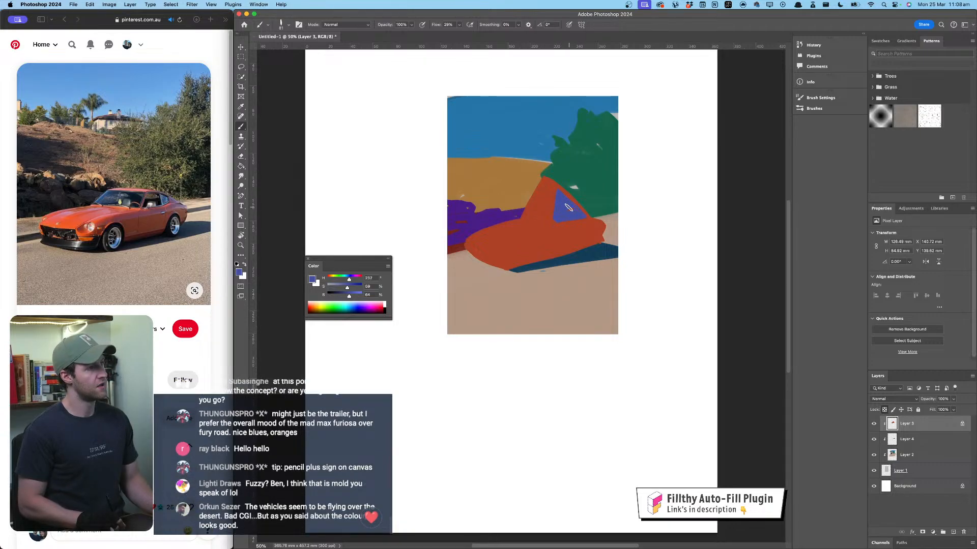
{"action": "left_click", "coordinate": [544, 189], "text": "alt"}
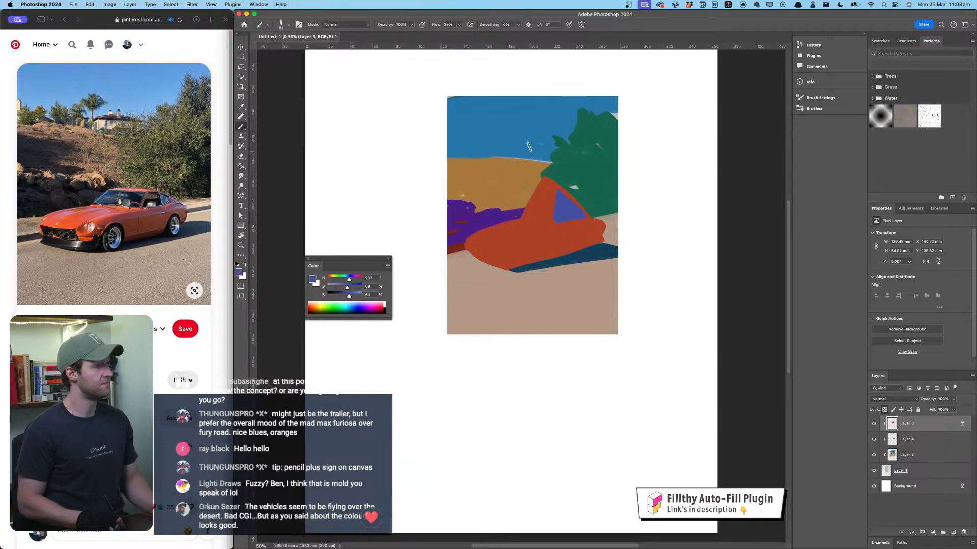
Step: Fill in the blue windscreen beside the side window on Layer 3 and repaint the pillar between them with the car's sampled orange-red
{"action": "left_click_drag", "start_coordinate": [540, 190], "coordinate": [535, 188]}
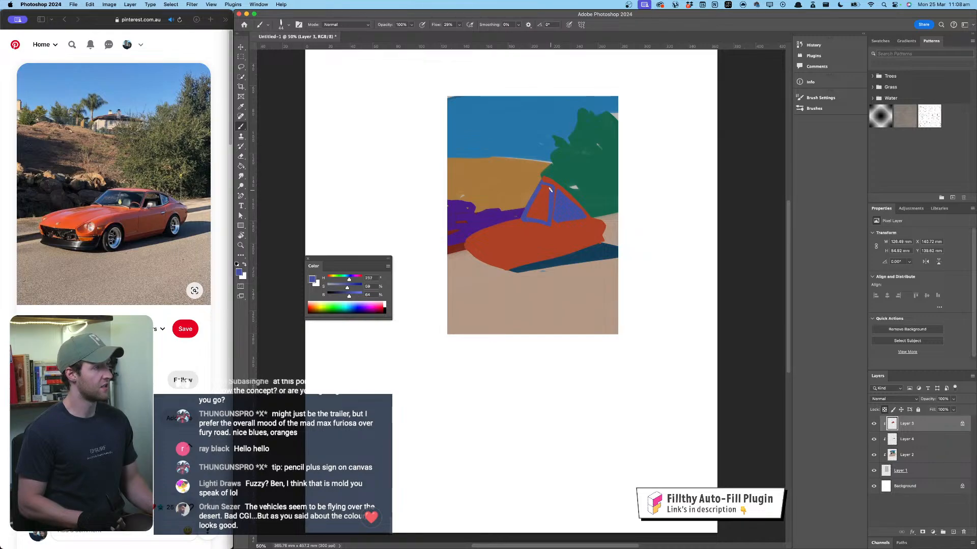
{"action": "mouse_move", "coordinate": [537, 193]}
{"action": "left_mouse_down"}
{"action": "mouse_move", "coordinate": [550, 193]}
{"action": "mouse_move", "coordinate": [538, 202]}
{"action": "mouse_move", "coordinate": [542, 214]}
{"action": "mouse_move", "coordinate": [548, 186]}
{"action": "left_mouse_up"}
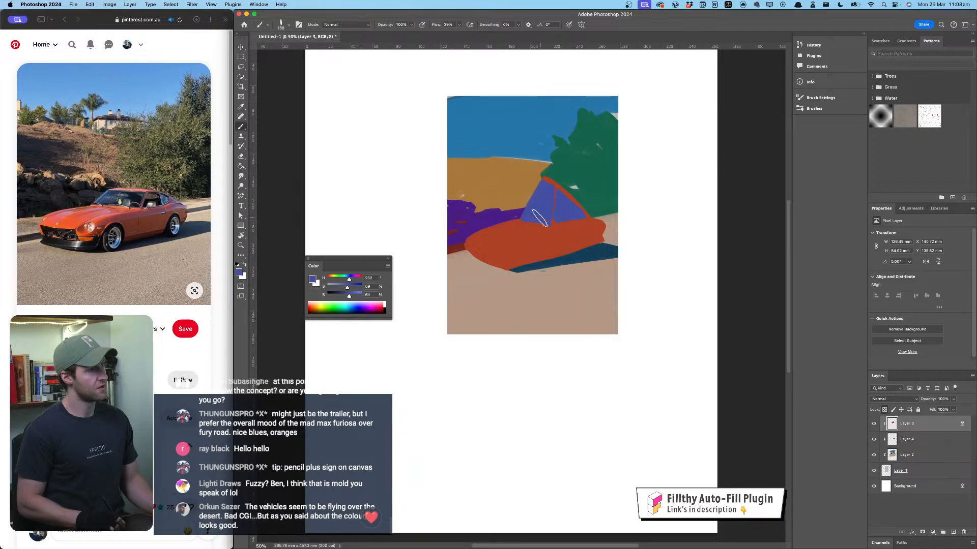
{"action": "left_click", "coordinate": [550, 219], "text": "alt"}
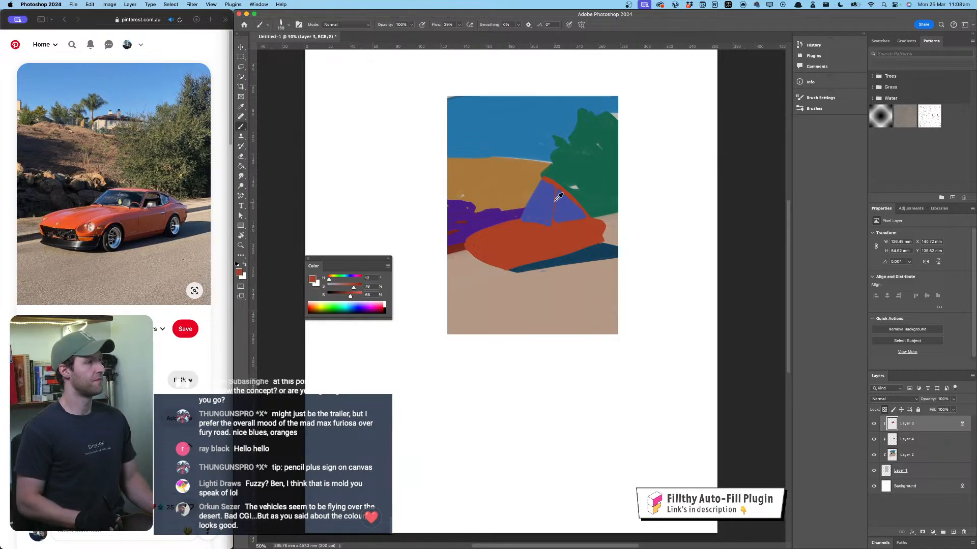
{"action": "mouse_move", "coordinate": [541, 183]}
{"action": "left_mouse_down"}
{"action": "mouse_move", "coordinate": [526, 178]}
{"action": "mouse_move", "coordinate": [538, 178]}
{"action": "left_mouse_up"}
{"action": "left_click", "coordinate": [559, 185], "text": "alt"}
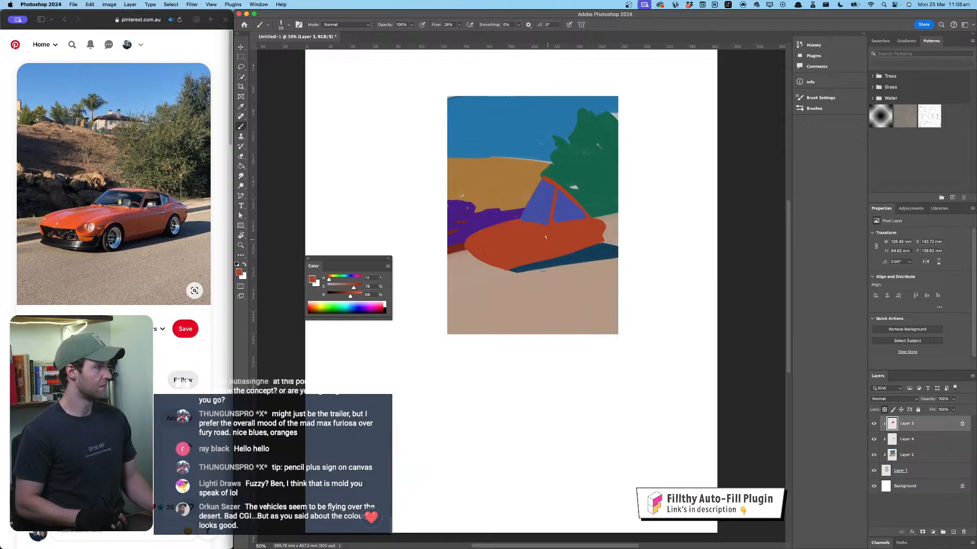
Step: Sample the shadow's dark blue and paint the front and rear wheels, undoing the first attempt at the front wheel
{"action": "left_click", "coordinate": [563, 265], "text": "alt"}
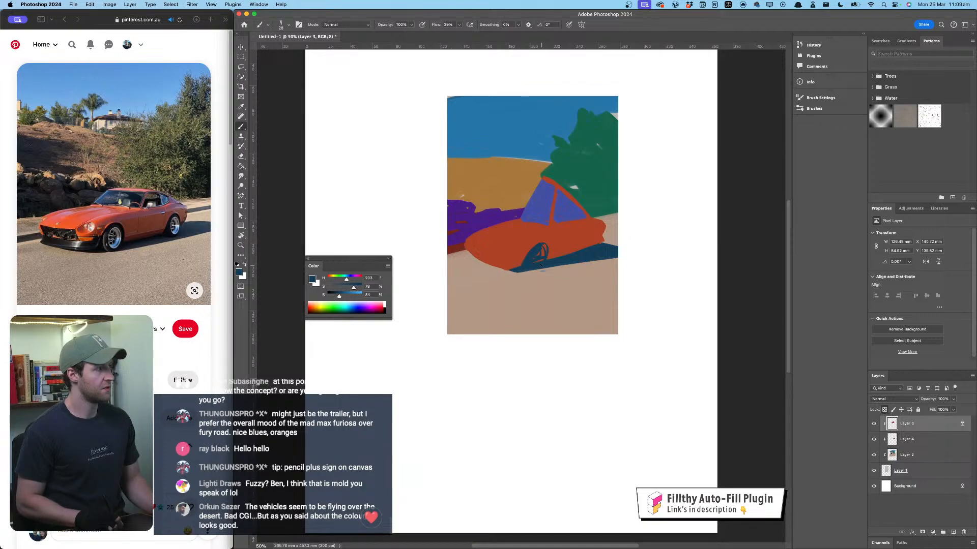
{"action": "key", "text": "super+z"}
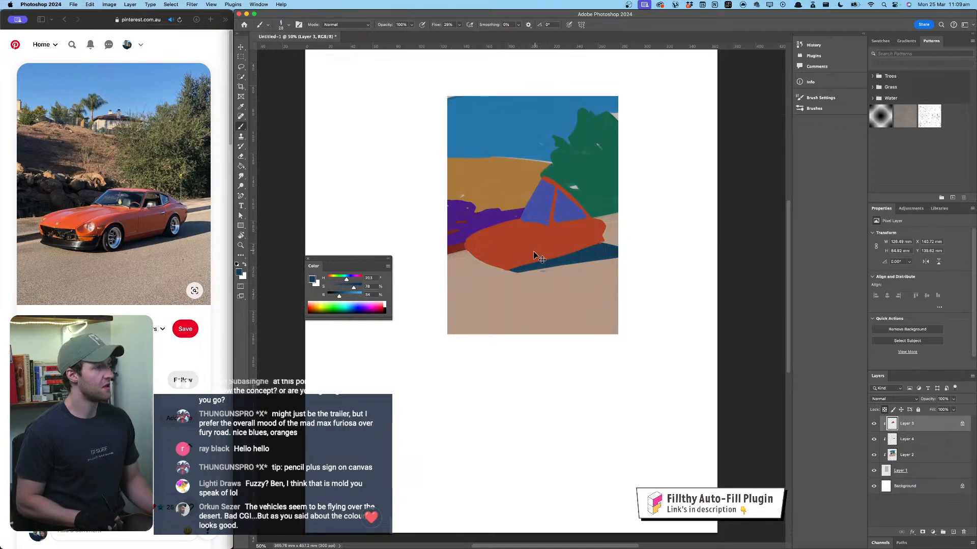
{"action": "mouse_move", "coordinate": [526, 265]}
{"action": "left_mouse_down"}
{"action": "mouse_move", "coordinate": [543, 245]}
{"action": "mouse_move", "coordinate": [543, 263]}
{"action": "mouse_move", "coordinate": [545, 250]}
{"action": "mouse_move", "coordinate": [529, 264]}
{"action": "left_mouse_up"}
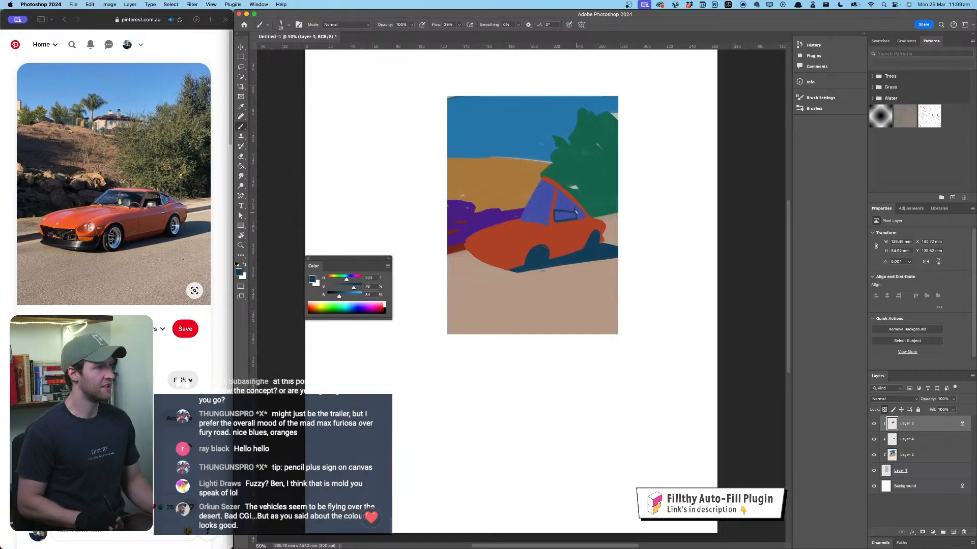
Step: Paint dark blue interior shapes inside the side window and windscreen, and a narrow slanted grille on the car's nose
{"action": "key", "text": "super+z"}
{"action": "mouse_move", "coordinate": [556, 208]}
{"action": "left_mouse_down"}
{"action": "mouse_move", "coordinate": [555, 222]}
{"action": "mouse_move", "coordinate": [577, 217]}
{"action": "left_mouse_up"}
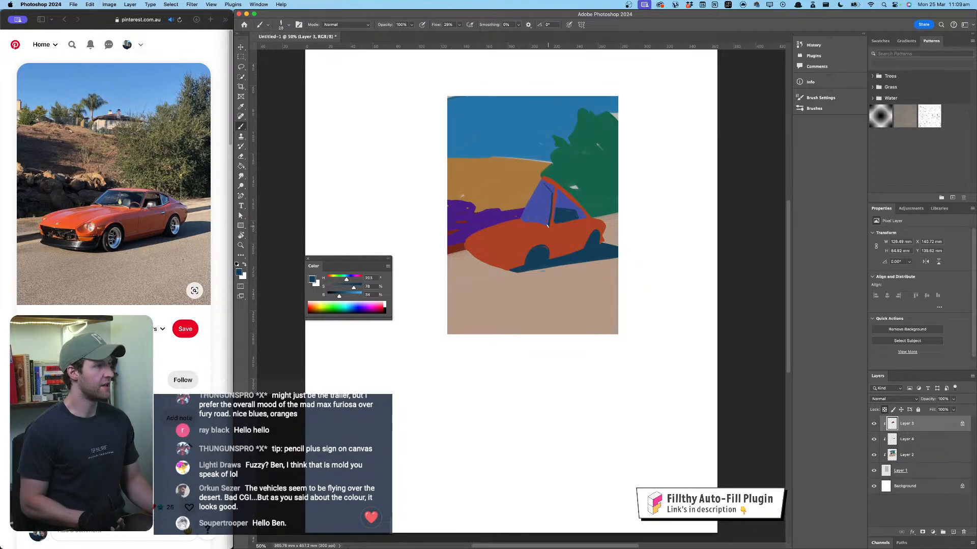
{"action": "left_click_drag", "start_coordinate": [545, 207], "coordinate": [544, 188]}
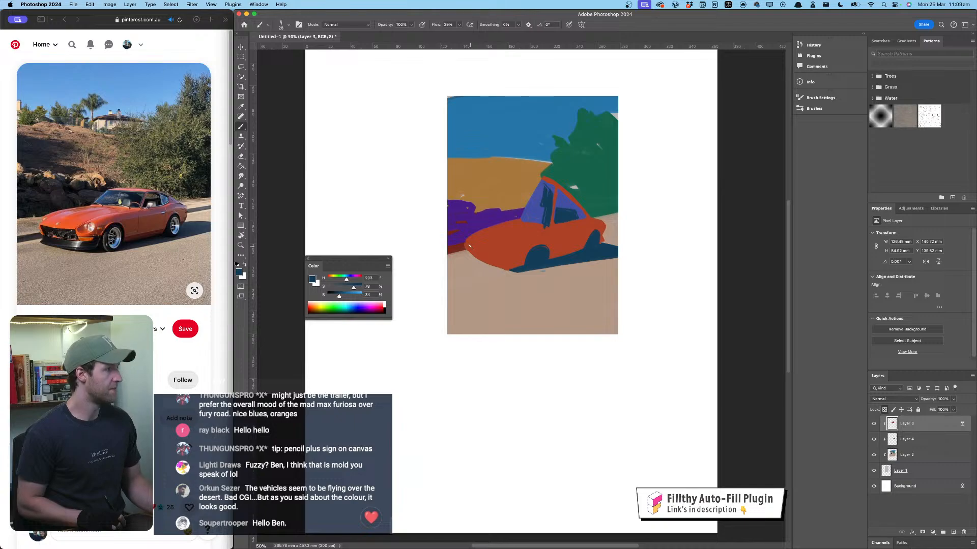
{"action": "left_click_drag", "start_coordinate": [475, 248], "coordinate": [497, 253]}
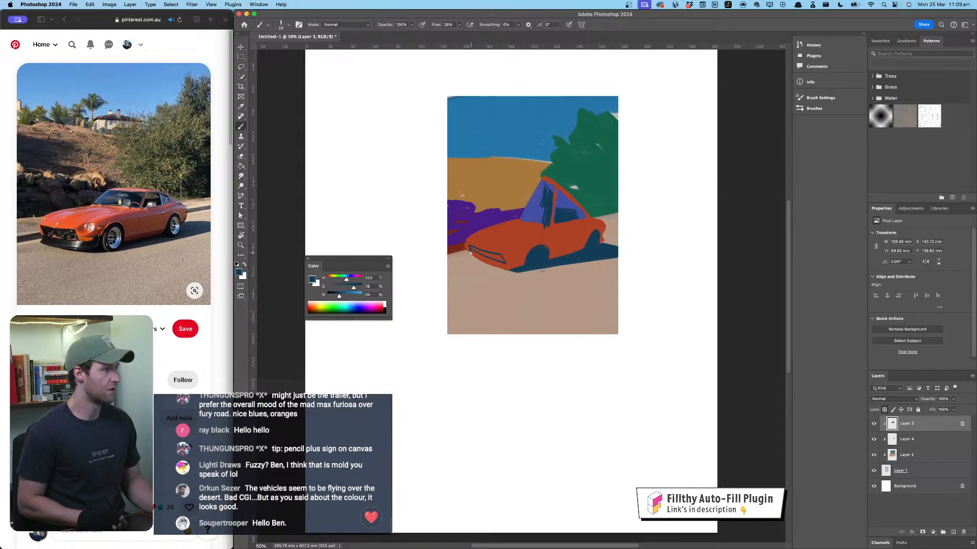
{"action": "left_click_drag", "start_coordinate": [487, 254], "coordinate": [471, 248]}
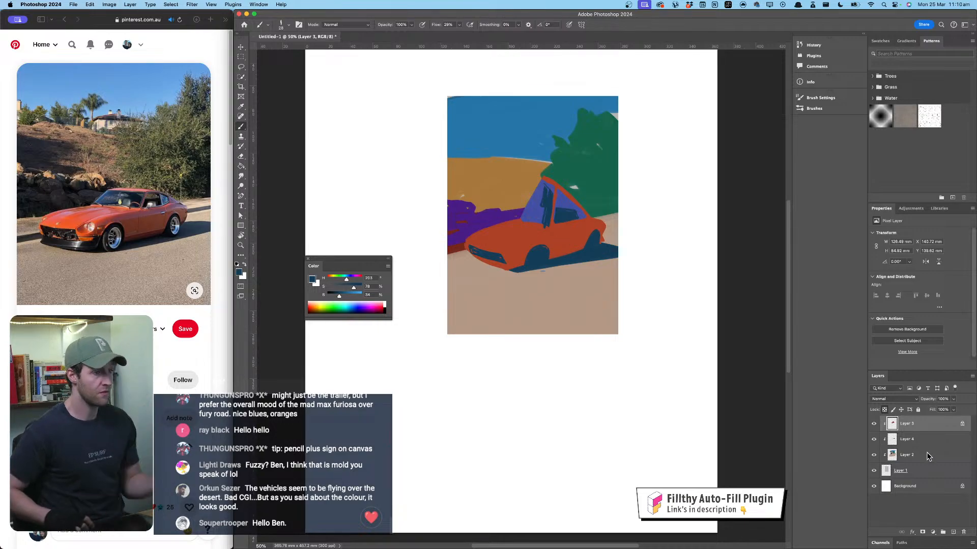
Step: On Layer 2, paint a small pale green house on the hilltop at 67% brightness, undoing the tan and lighter trial strokes
{"action": "left_click_drag", "start_coordinate": [926, 455], "coordinate": [534, 140]}
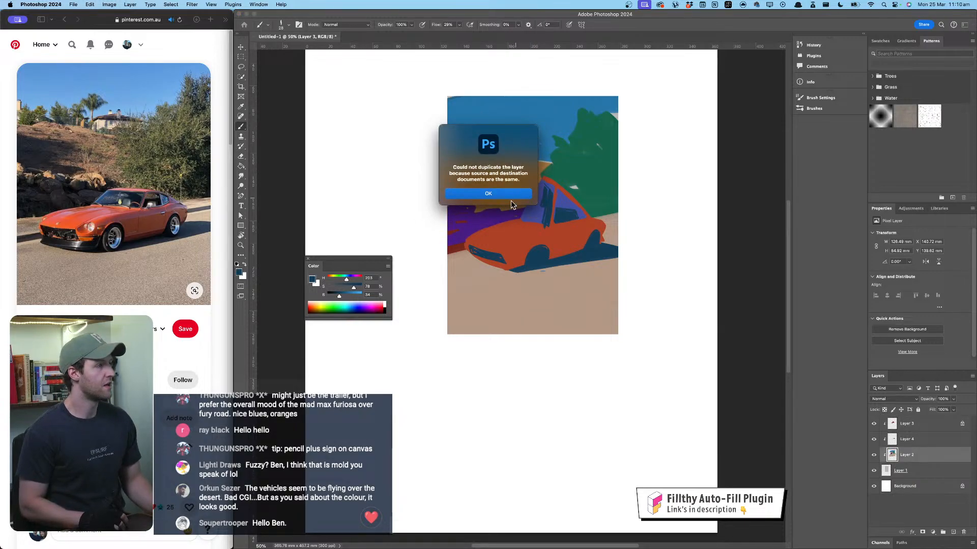
{"action": "left_click", "coordinate": [488, 193]}
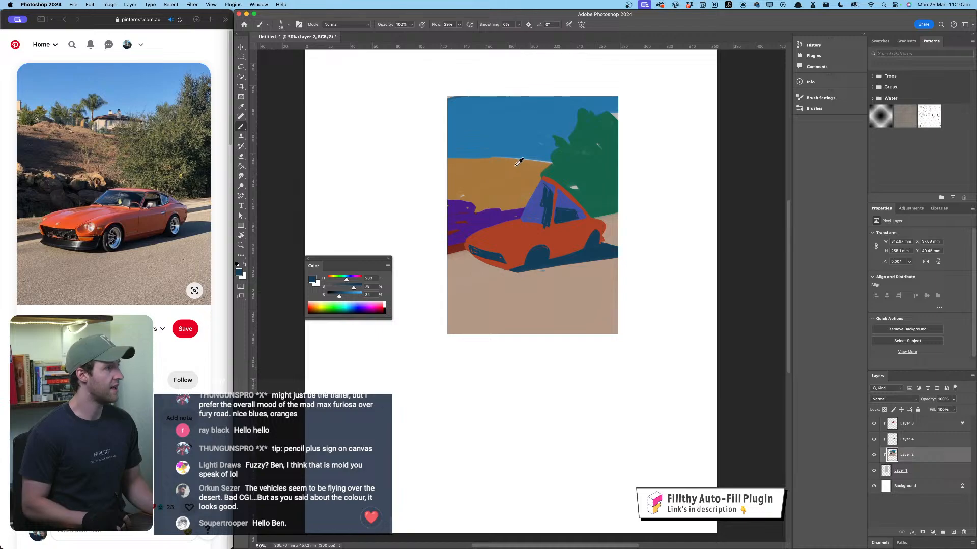
{"action": "left_click", "coordinate": [516, 163], "text": "alt"}
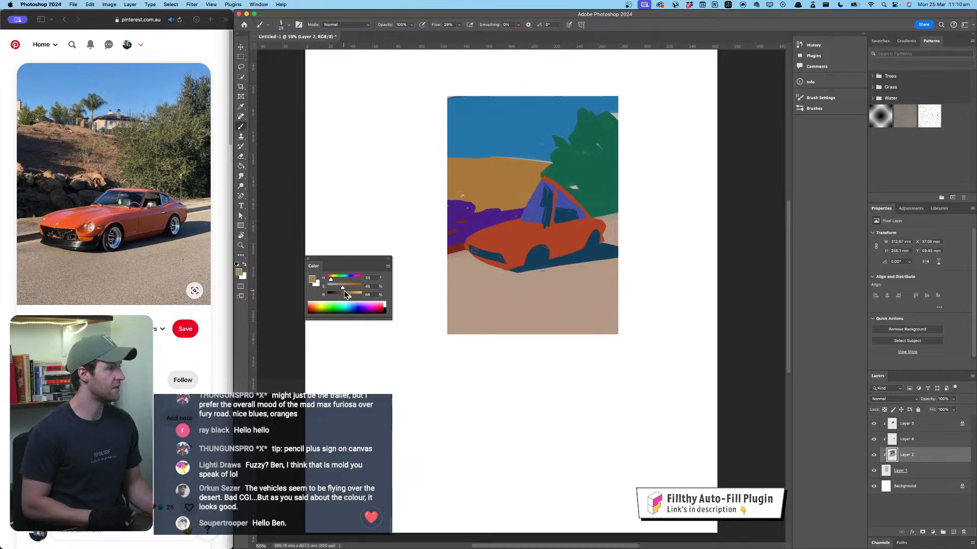
{"action": "left_click_drag", "start_coordinate": [350, 295], "coordinate": [341, 288]}
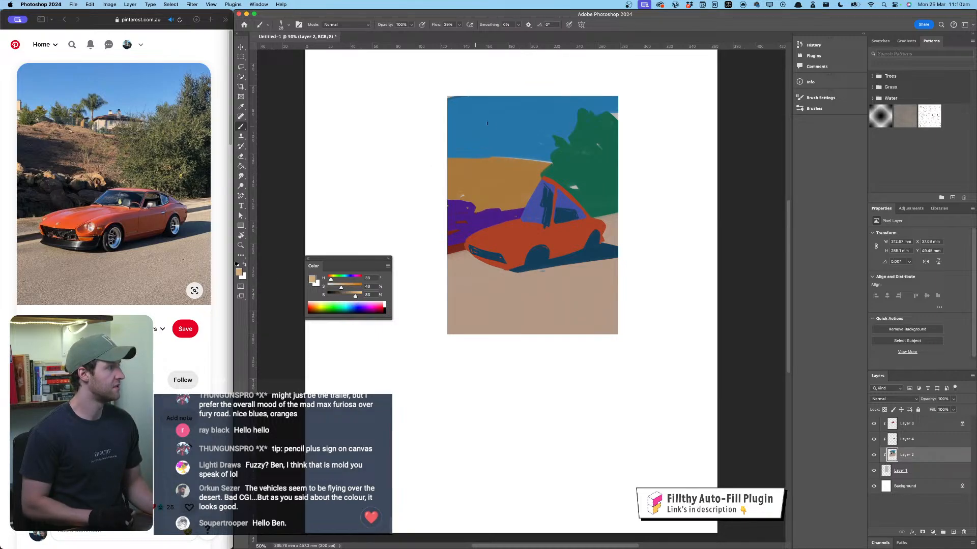
{"action": "left_click_drag", "start_coordinate": [512, 147], "coordinate": [513, 161]}
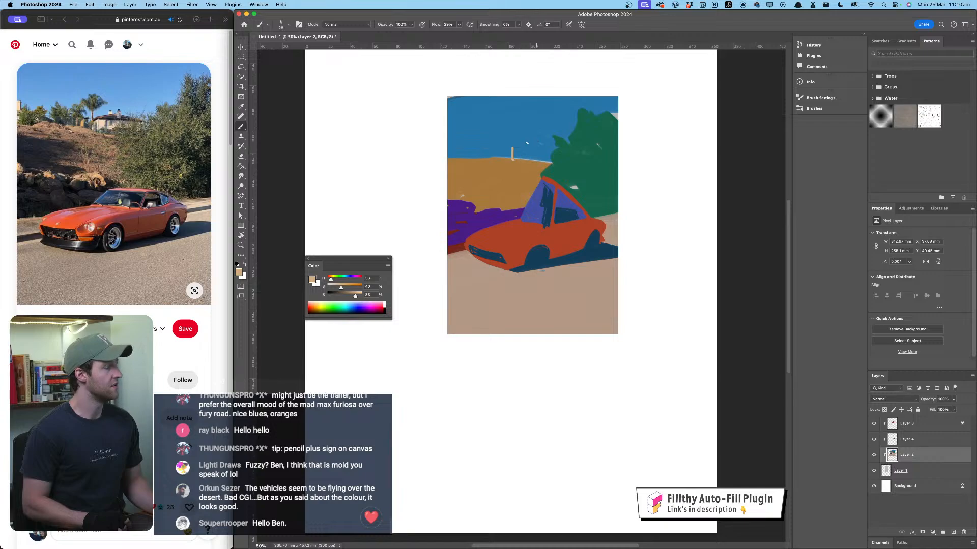
{"action": "key", "text": "super+z"}
{"action": "left_click_drag", "start_coordinate": [346, 281], "coordinate": [341, 279]}
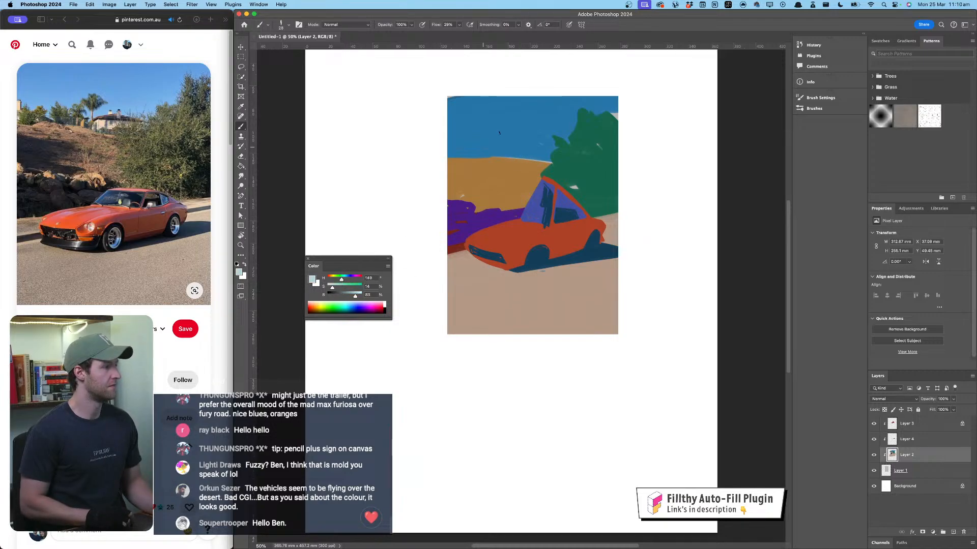
{"action": "mouse_move", "coordinate": [524, 159]}
{"action": "left_mouse_down"}
{"action": "mouse_move", "coordinate": [551, 152]}
{"action": "mouse_move", "coordinate": [508, 149]}
{"action": "left_mouse_up"}
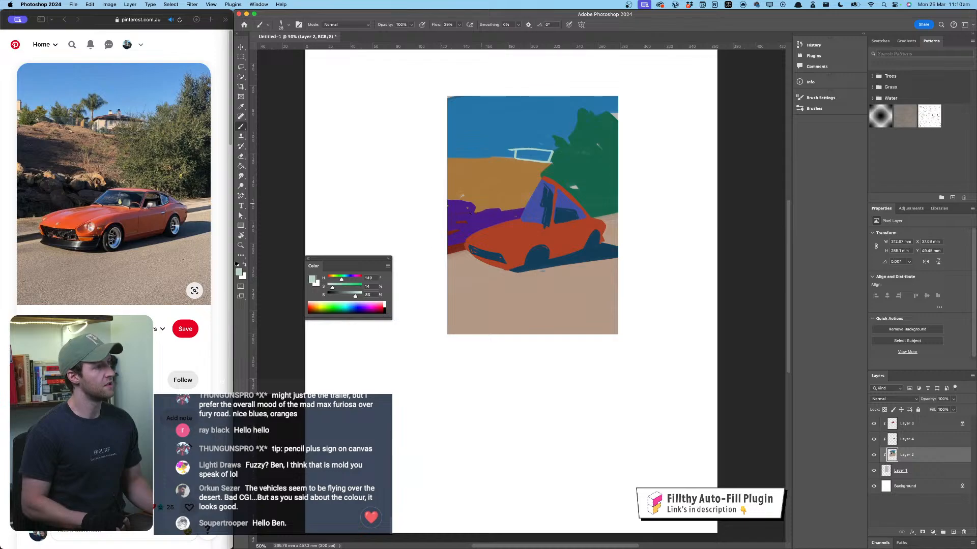
{"action": "key", "text": "super+z"}
{"action": "left_click_drag", "start_coordinate": [355, 296], "coordinate": [350, 300]}
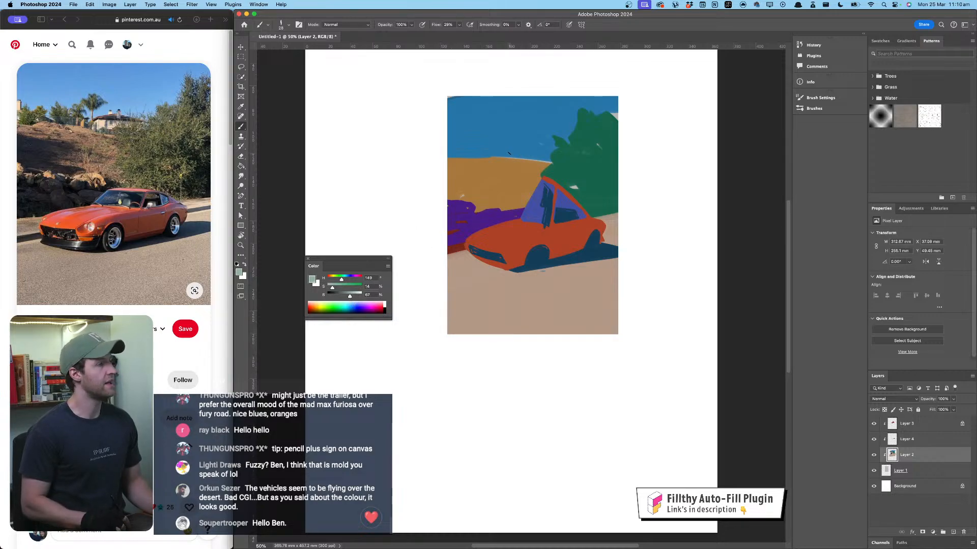
{"action": "left_click_drag", "start_coordinate": [509, 153], "coordinate": [542, 165]}
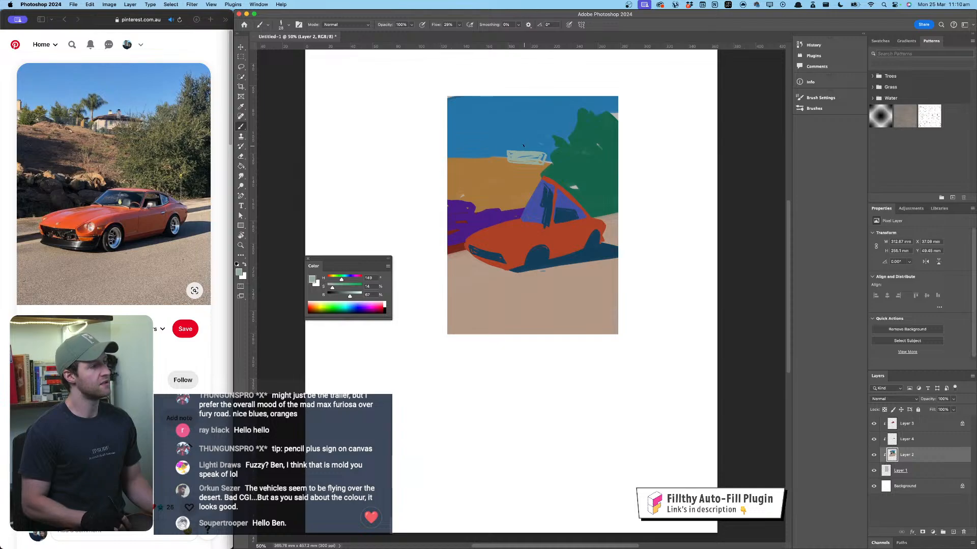
{"action": "left_click_drag", "start_coordinate": [526, 151], "coordinate": [532, 151]}
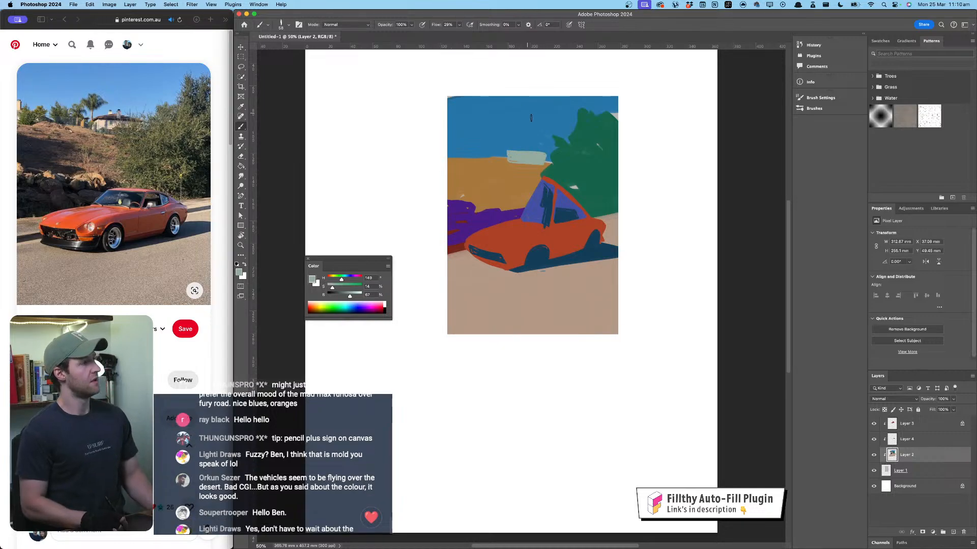
Step: Shift the tree's sampled green to a dark magenta with 78% saturation and 39% brightness and paint the house's roof
{"action": "left_click", "coordinate": [571, 152], "text": "alt"}
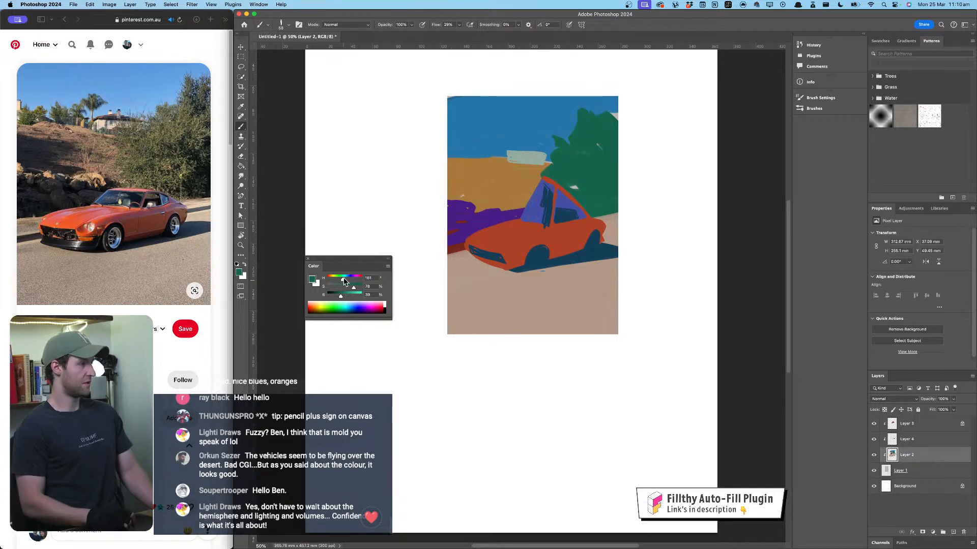
{"action": "left_click_drag", "start_coordinate": [344, 281], "coordinate": [356, 279]}
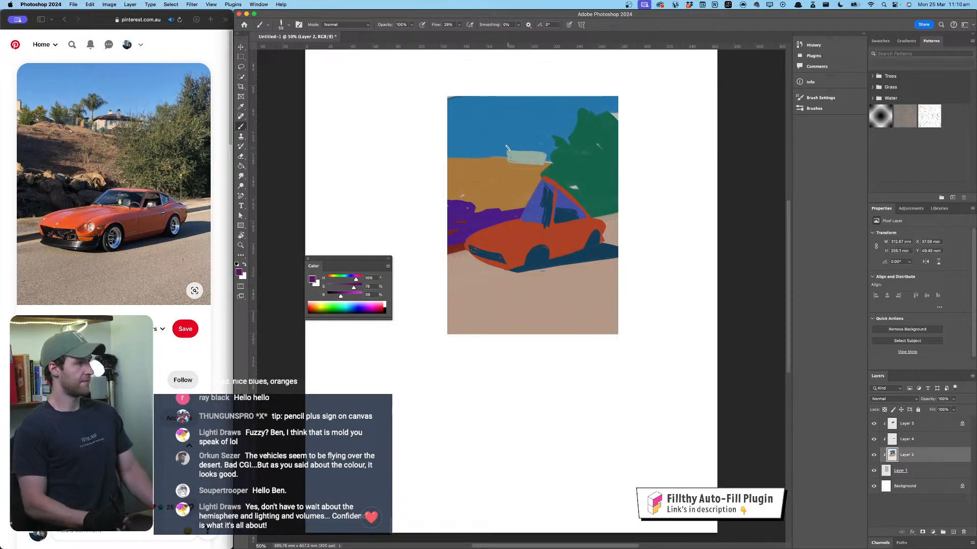
{"action": "left_click_drag", "start_coordinate": [513, 146], "coordinate": [531, 147]}
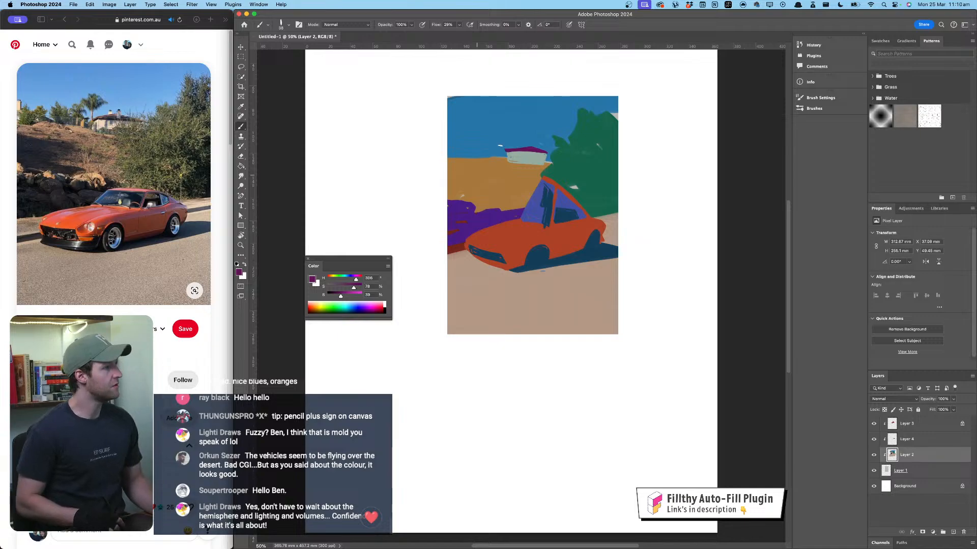
Step: Set a green with 57% saturation and 63% brightness, add a layer above Layer 2, and undo the trial stroke in the sky
{"action": "left_click", "coordinate": [342, 278]}
{"action": "left_click", "coordinate": [344, 296]}
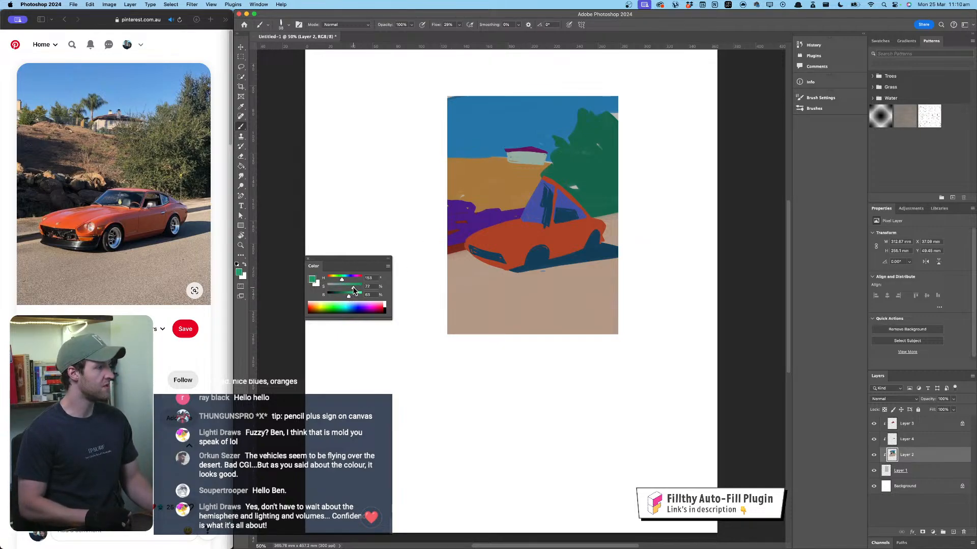
{"action": "left_click_drag", "start_coordinate": [354, 290], "coordinate": [345, 288]}
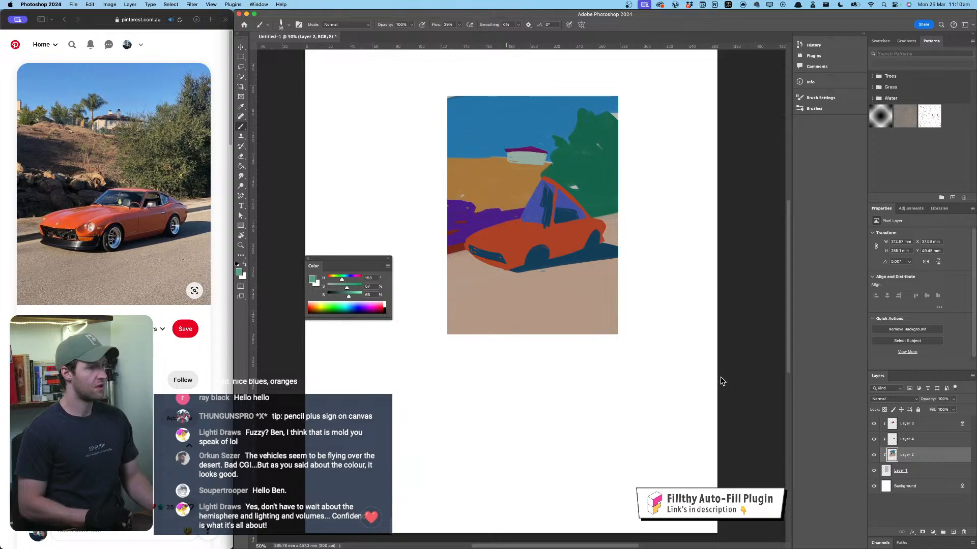
{"action": "left_click", "coordinate": [953, 532]}
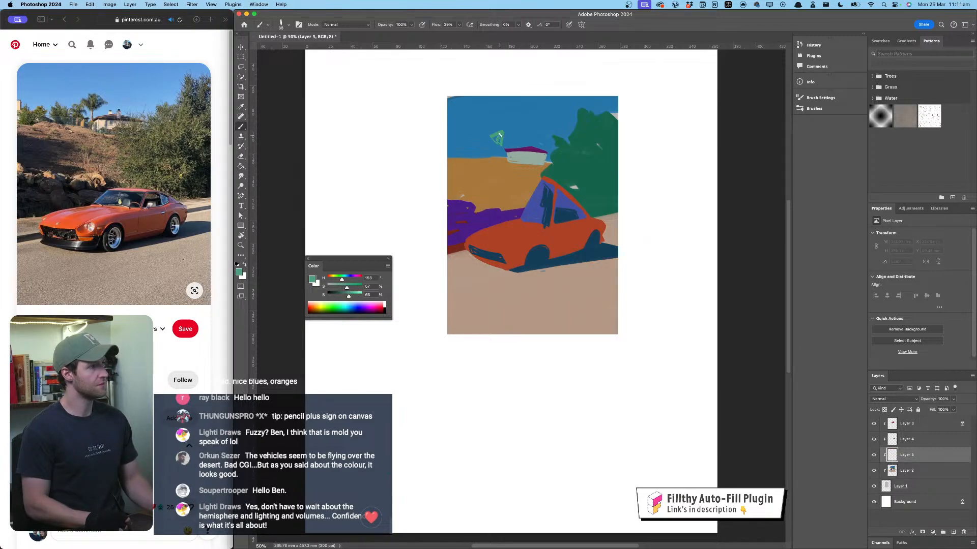
{"action": "key", "text": "super+z"}
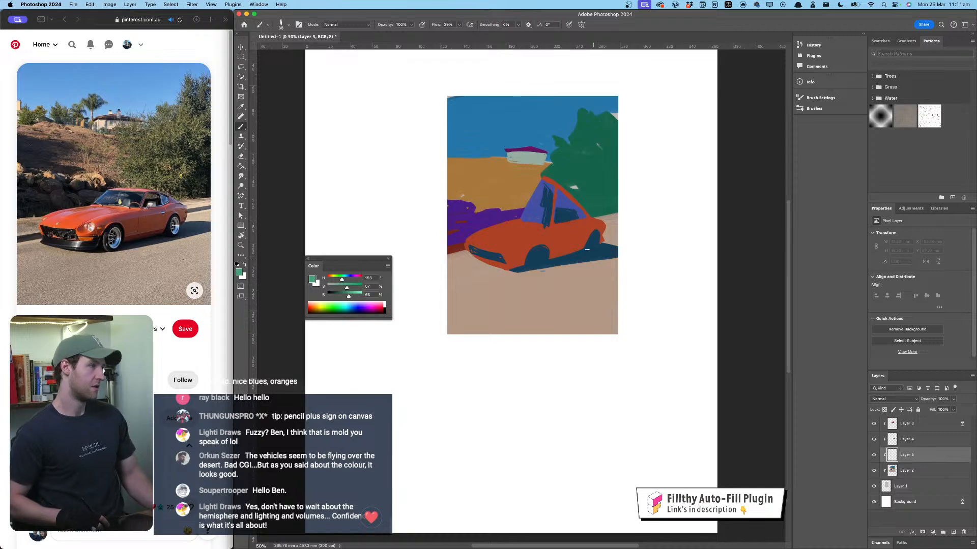
Step: Try a Quick Selection of the sky on Layer 2, deselect it, and select the sky colour with the Magic Wand instead
{"action": "left_click", "coordinate": [242, 78]}
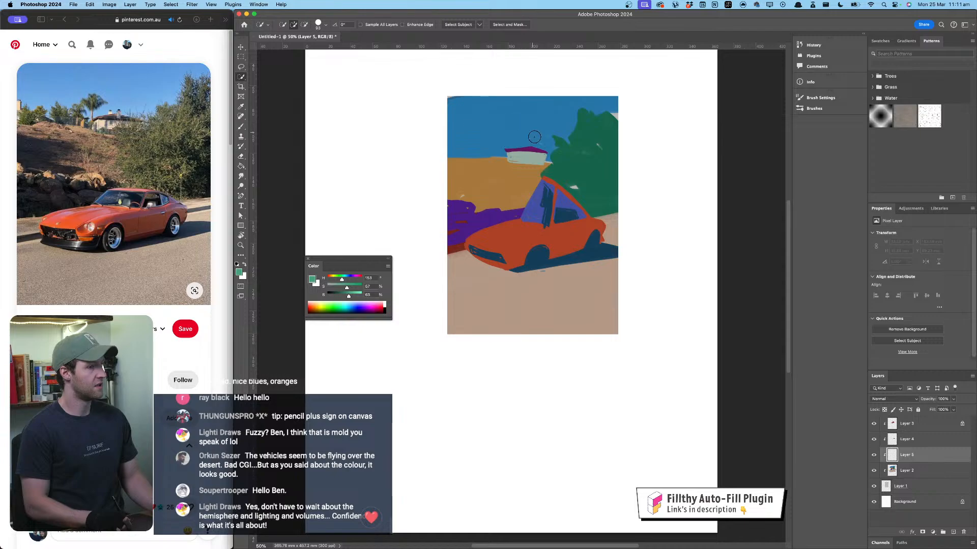
{"action": "left_click", "coordinate": [921, 470]}
{"action": "mouse_move", "coordinate": [475, 134]}
{"action": "left_mouse_down"}
{"action": "mouse_move", "coordinate": [545, 128]}
{"action": "mouse_move", "coordinate": [550, 147]}
{"action": "mouse_move", "coordinate": [525, 130]}
{"action": "mouse_move", "coordinate": [485, 151]}
{"action": "mouse_move", "coordinate": [448, 126]}
{"action": "mouse_move", "coordinate": [466, 98]}
{"action": "mouse_move", "coordinate": [605, 98]}
{"action": "left_mouse_up"}
{"action": "key", "text": "super+d"}
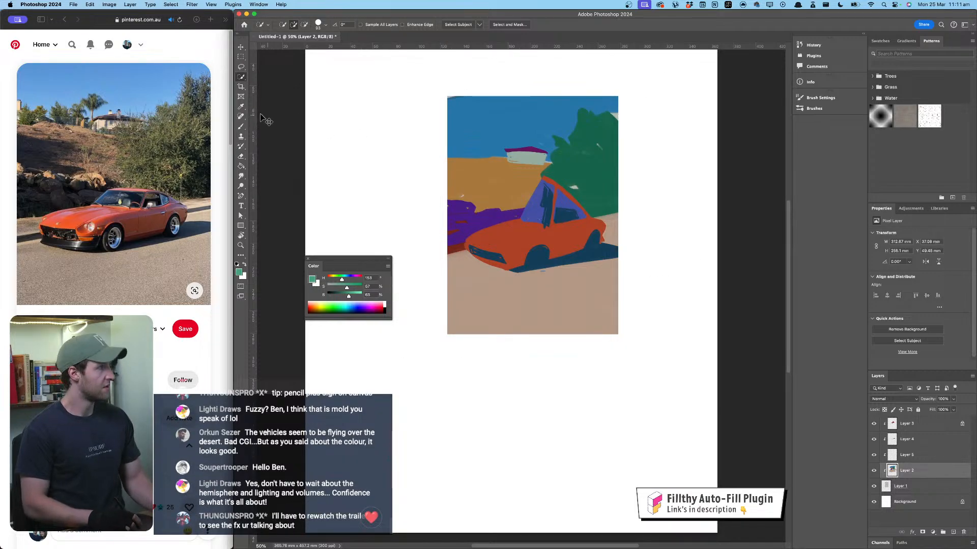
{"action": "left_click", "coordinate": [241, 76]}
{"action": "left_click", "coordinate": [277, 90]}
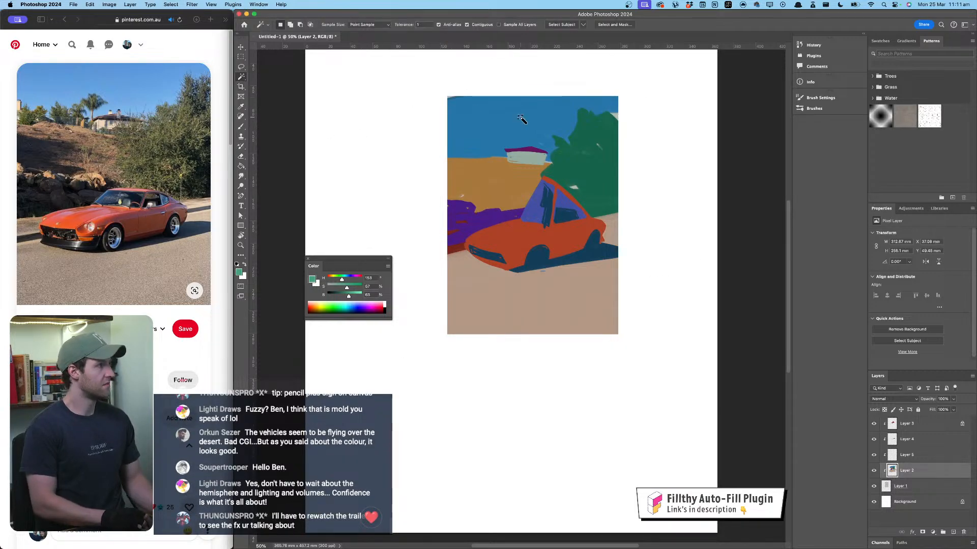
{"action": "left_click", "coordinate": [506, 119]}
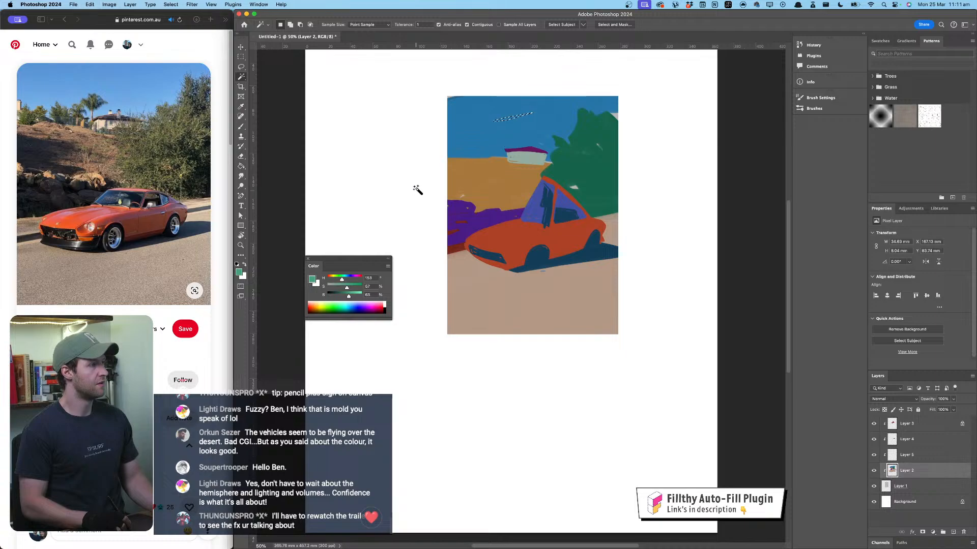
Step: Open the Fillthy plugin and set its After Selections behaviour to Off
{"action": "left_click", "coordinate": [820, 56]}
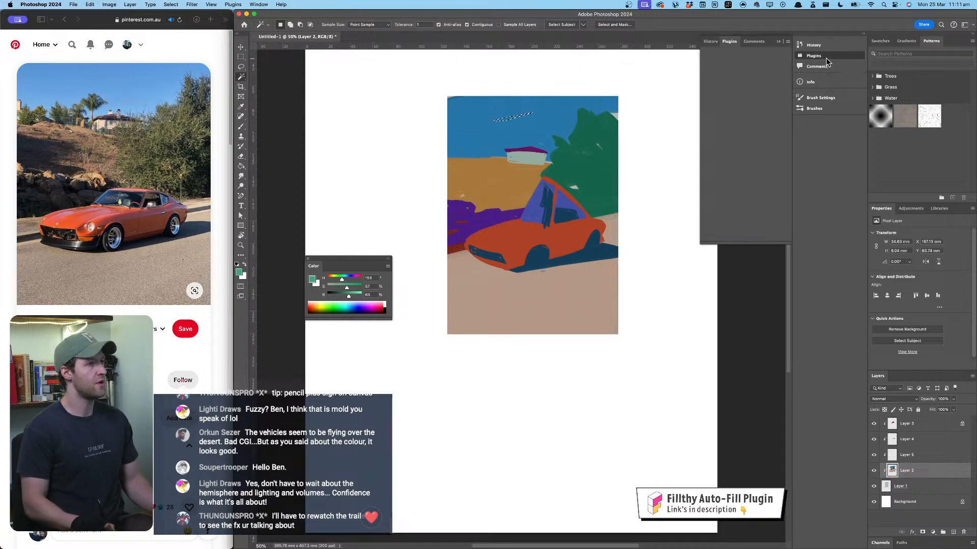
{"action": "left_click", "coordinate": [756, 61]}
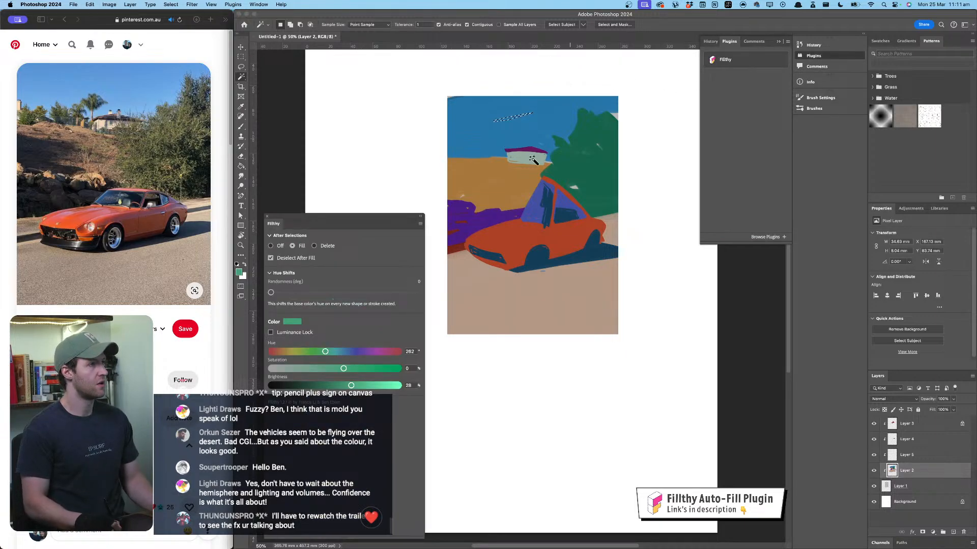
{"action": "left_click", "coordinate": [275, 248]}
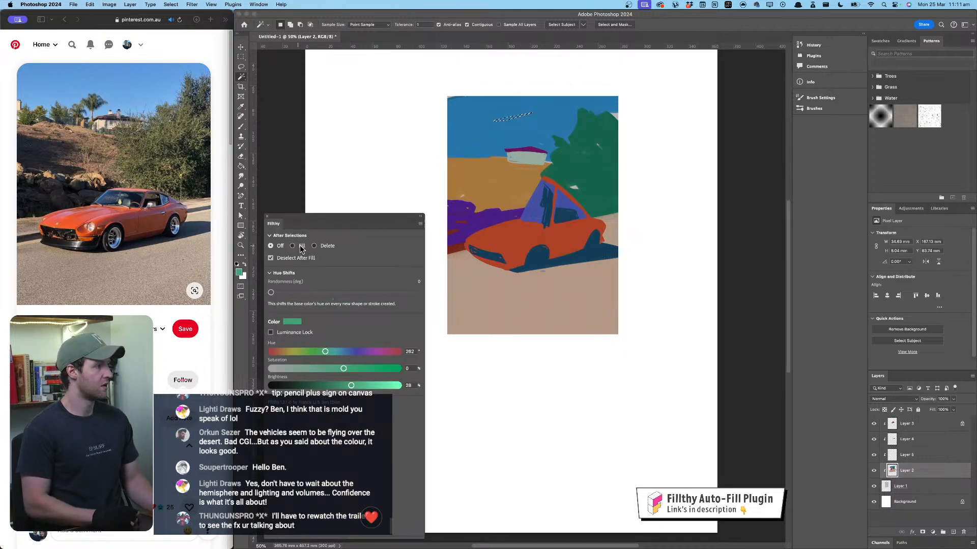
Step: Close the Fillthy plugin and select the large blue sky area on Layer 2 with the Magic Wand
{"action": "left_click", "coordinate": [268, 216]}
{"action": "left_click", "coordinate": [496, 145]}
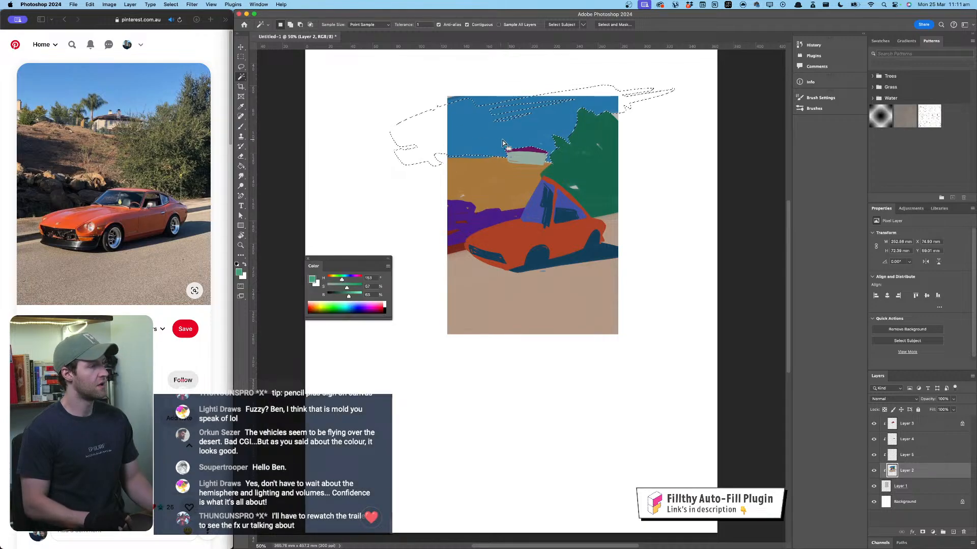
{"action": "left_click_drag", "start_coordinate": [511, 117], "coordinate": [509, 120]}
Step: Sample the sky, shift it to a lighter blue with 78% saturation and 76% brightness, and brush it between the tree and house
{"action": "left_click", "coordinate": [241, 127]}
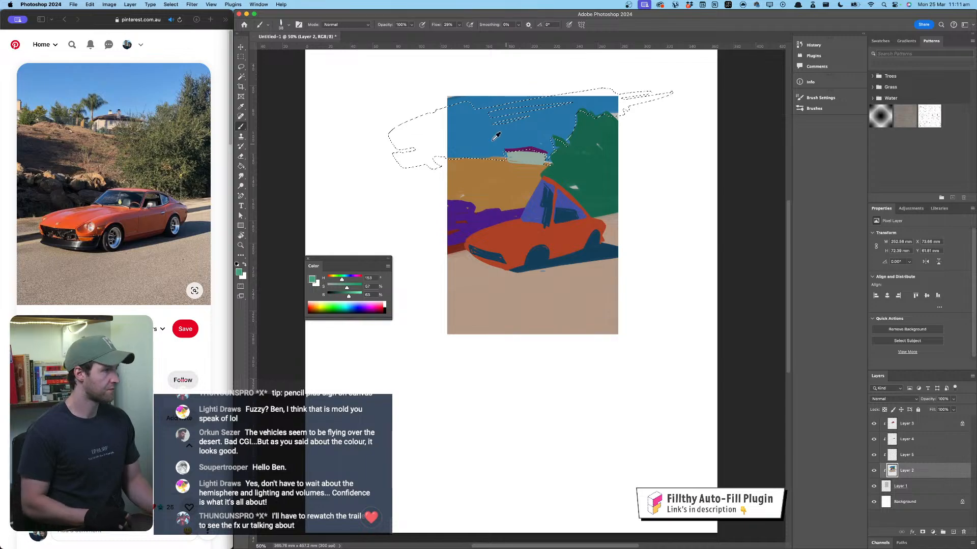
{"action": "left_click", "coordinate": [494, 138], "text": "alt"}
{"action": "left_click_drag", "start_coordinate": [352, 296], "coordinate": [346, 279]}
{"action": "left_click_drag", "start_coordinate": [567, 141], "coordinate": [557, 141]}
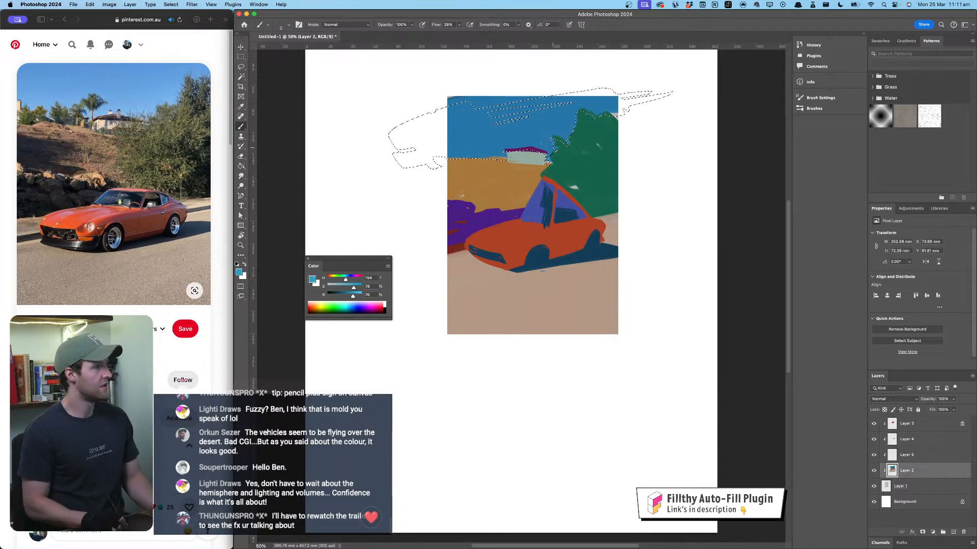
{"action": "right_click", "coordinate": [544, 133]}
{"action": "key", "text": "Escape"}
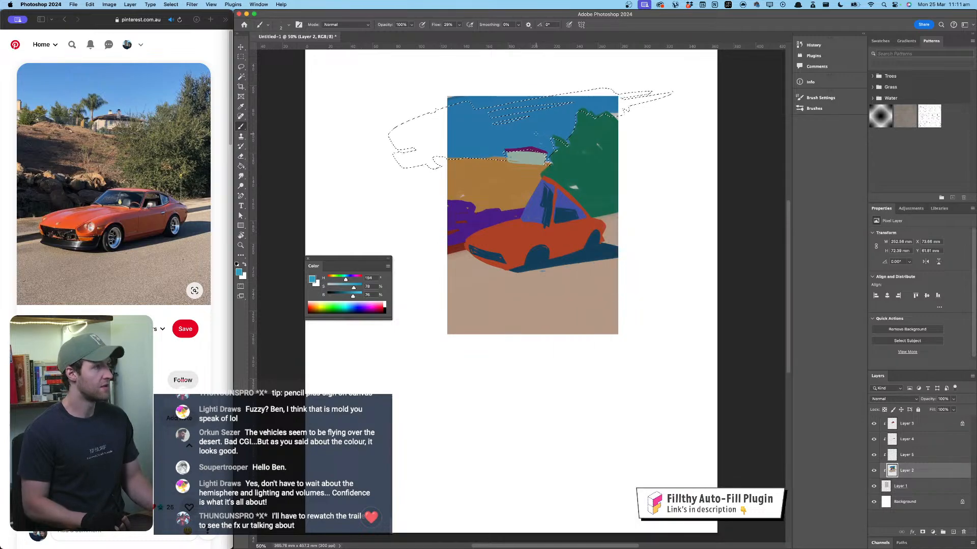
{"action": "left_click_drag", "start_coordinate": [550, 140], "coordinate": [548, 140]}
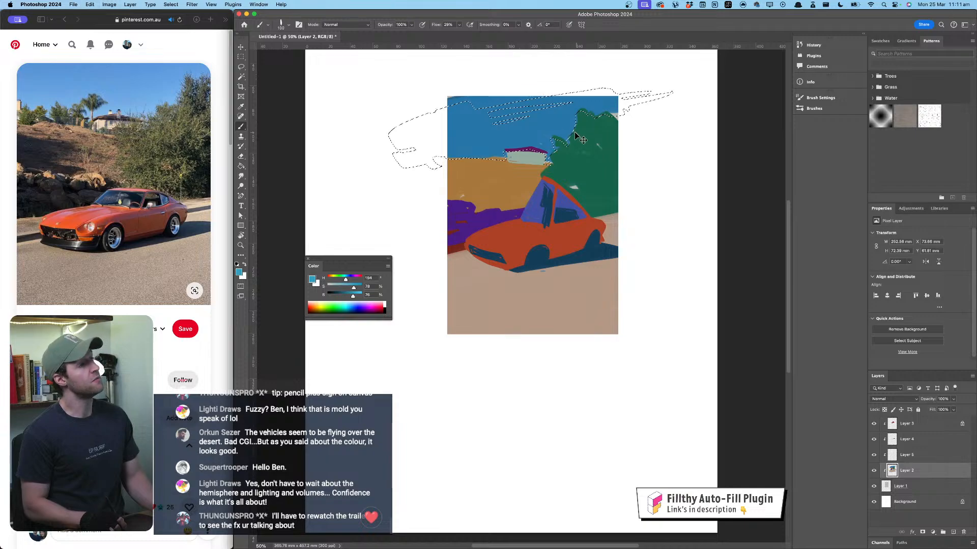
{"action": "mouse_move", "coordinate": [577, 130]}
{"action": "left_mouse_down"}
{"action": "mouse_move", "coordinate": [503, 150]}
{"action": "mouse_move", "coordinate": [574, 136]}
{"action": "mouse_move", "coordinate": [529, 156]}
{"action": "left_mouse_up"}
Step: Shift the sampled sky blue to a turquoise with 78% saturation and 74% brightness and paint it low in the sky beside the tree
{"action": "left_click", "coordinate": [552, 124], "text": "alt"}
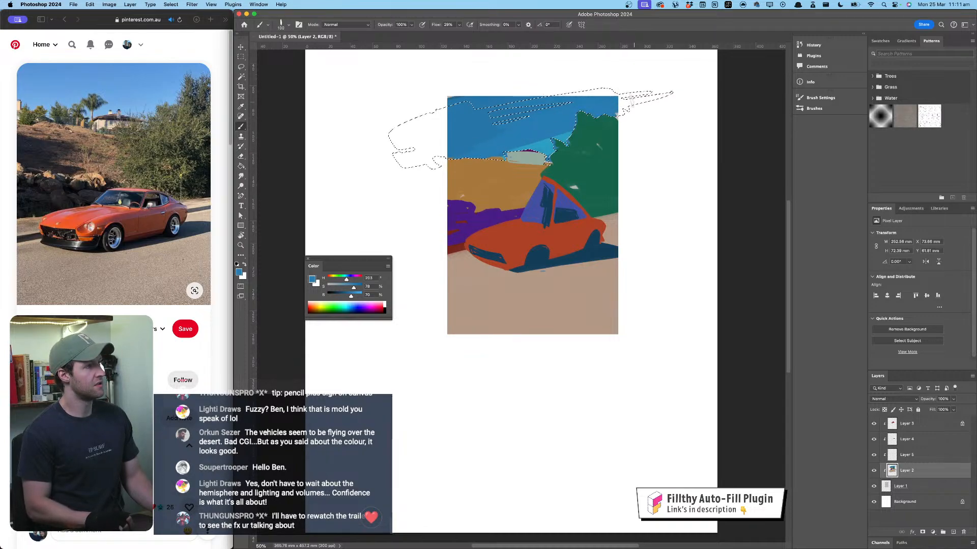
{"action": "left_click_drag", "start_coordinate": [350, 297], "coordinate": [345, 279]}
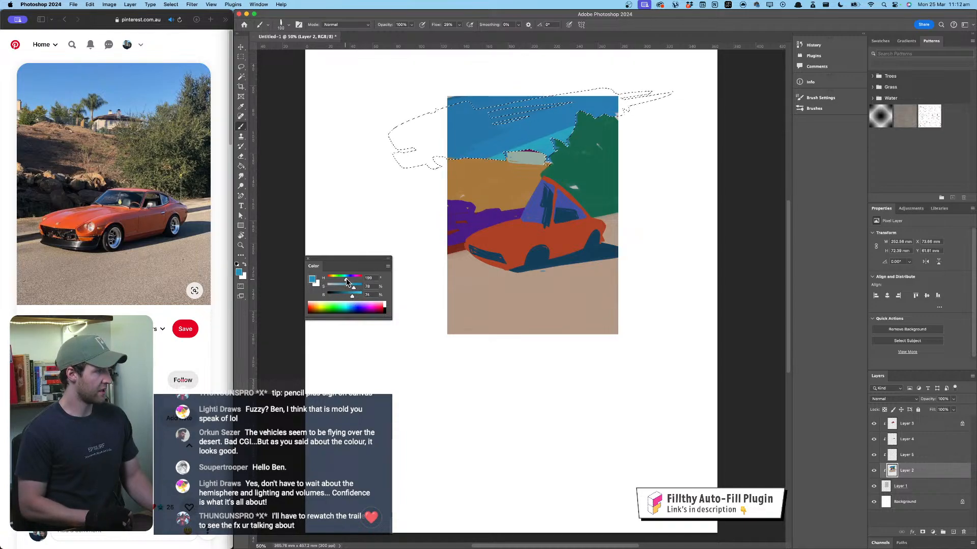
{"action": "left_click_drag", "start_coordinate": [345, 278], "coordinate": [347, 279]}
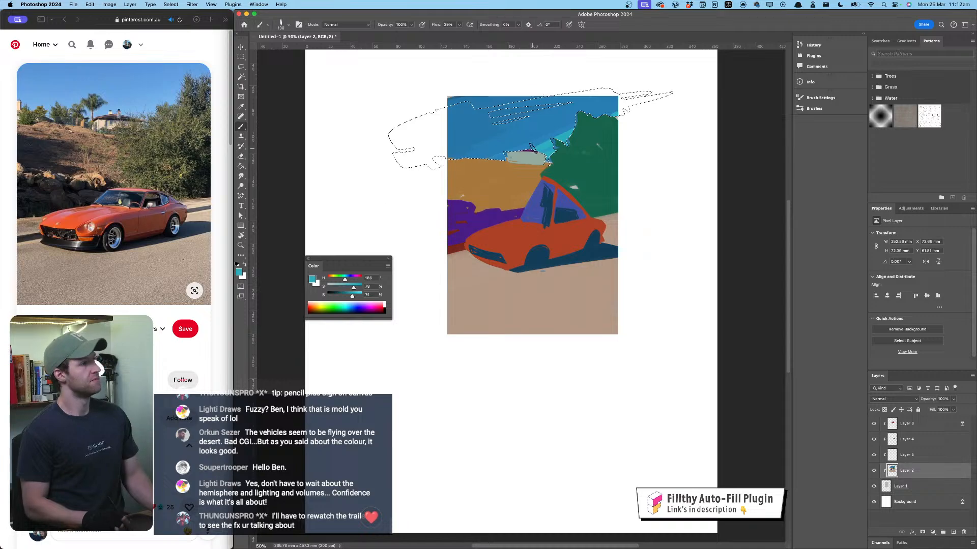
{"action": "left_click", "coordinate": [538, 146], "text": "alt"}
{"action": "left_click_drag", "start_coordinate": [537, 145], "coordinate": [477, 163]}
Step: Sample the sky's blues, brush lighter streaks across the upper sky, and clear the selection
{"action": "left_click", "coordinate": [549, 134], "text": "alt"}
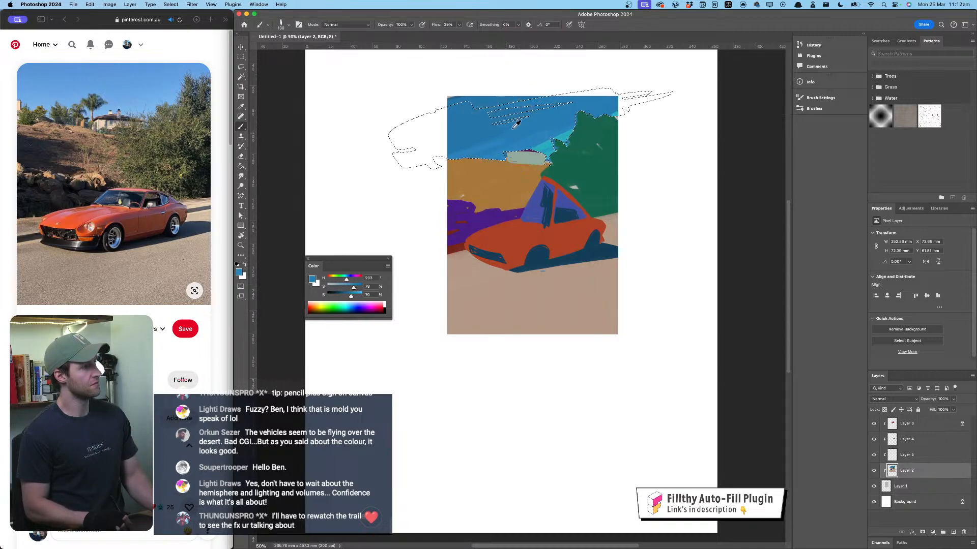
{"action": "left_click", "coordinate": [516, 144], "text": "alt"}
{"action": "mouse_move", "coordinate": [534, 134]}
{"action": "left_mouse_down"}
{"action": "mouse_move", "coordinate": [421, 158]}
{"action": "mouse_move", "coordinate": [435, 142]}
{"action": "mouse_move", "coordinate": [523, 101]}
{"action": "mouse_move", "coordinate": [376, 111]}
{"action": "left_mouse_up"}
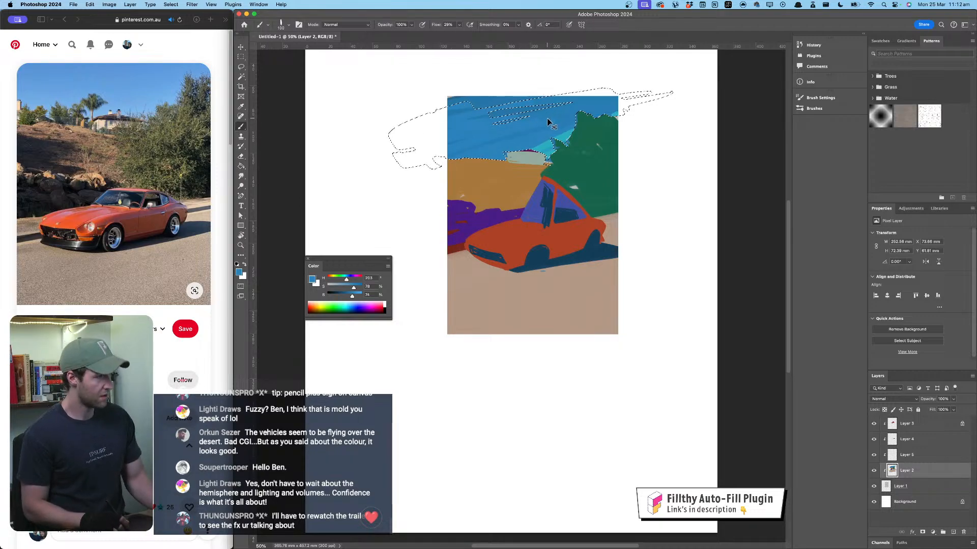
{"action": "key", "text": "super+d"}
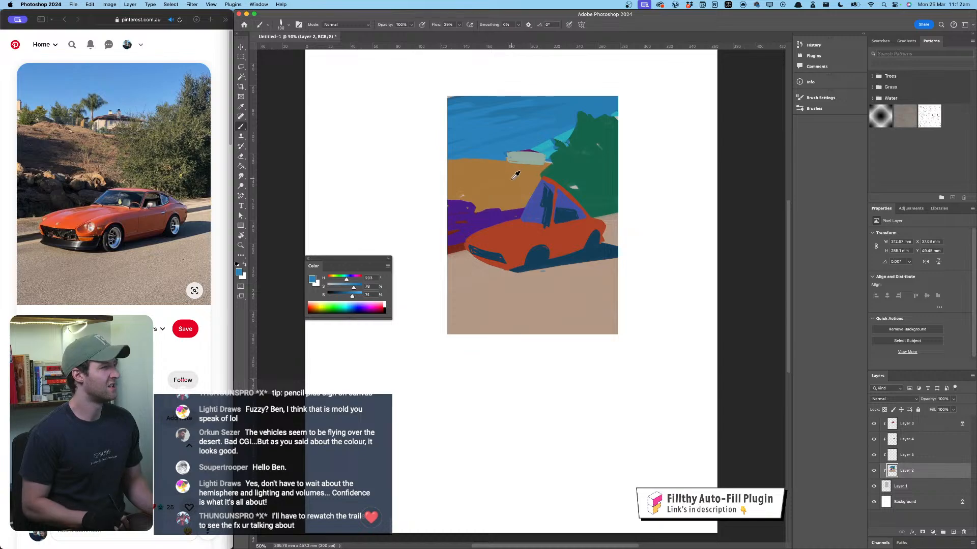
Step: Select the ochre hill on Layer 2 with the Magic Wand and add a new layer above it
{"action": "left_click", "coordinate": [243, 78]}
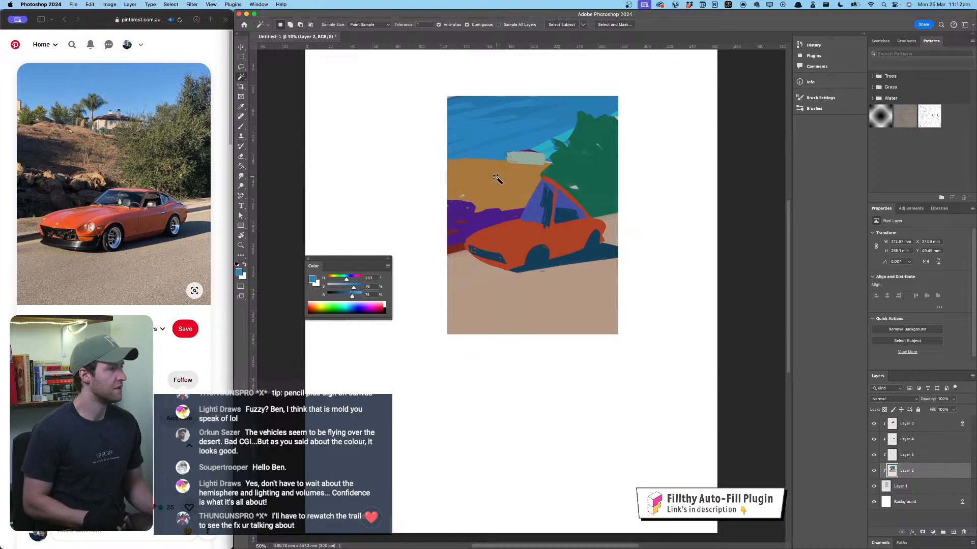
{"action": "left_click", "coordinate": [497, 179]}
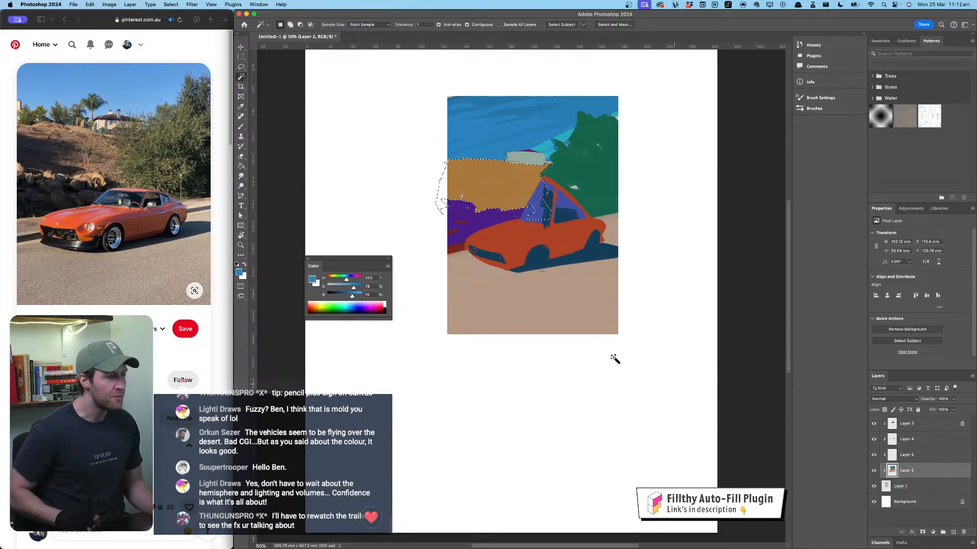
{"action": "left_click", "coordinate": [954, 537]}
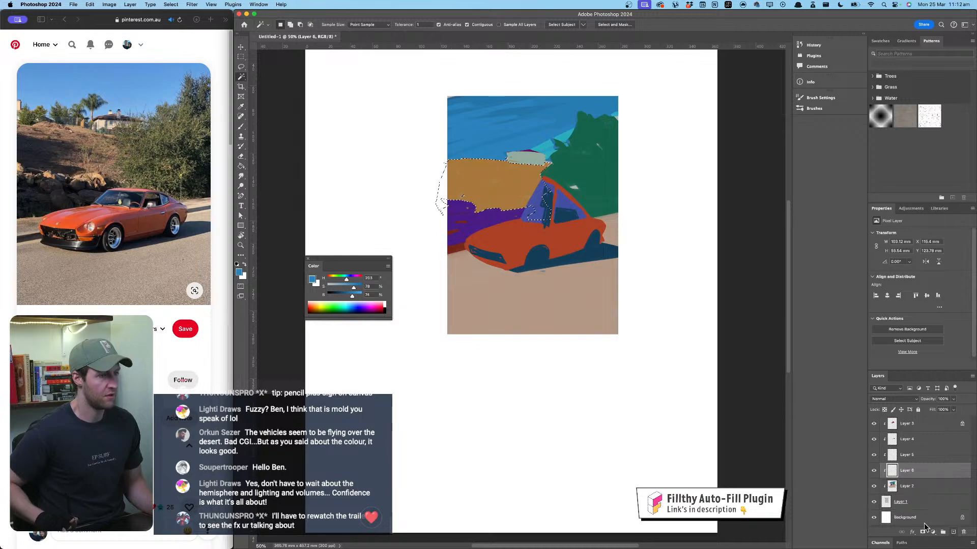
Step: Shift the hill's sampled ochre to a dusty red with 48% saturation and 70% brightness, brushing the warmer tones across the selected hill
{"action": "left_click", "coordinate": [242, 127]}
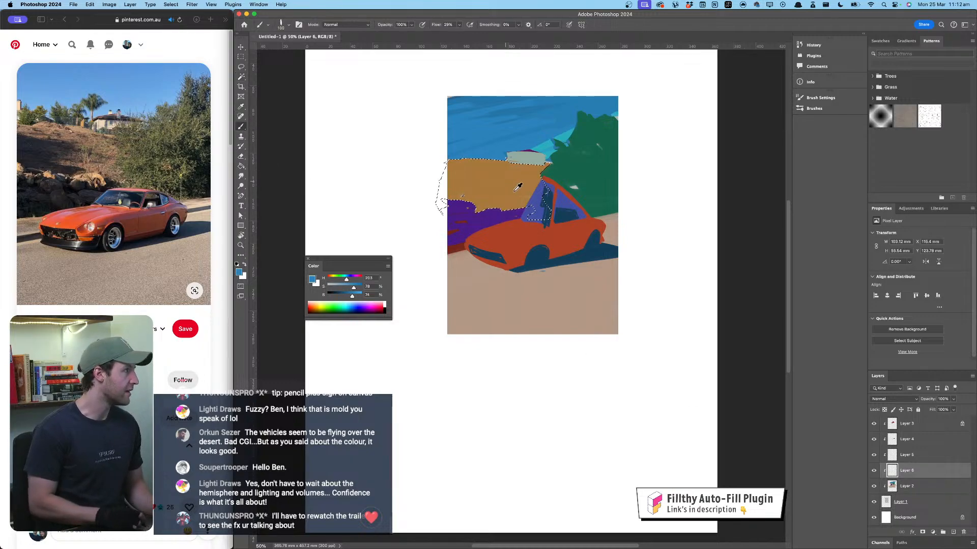
{"action": "left_click", "coordinate": [518, 174], "text": "alt"}
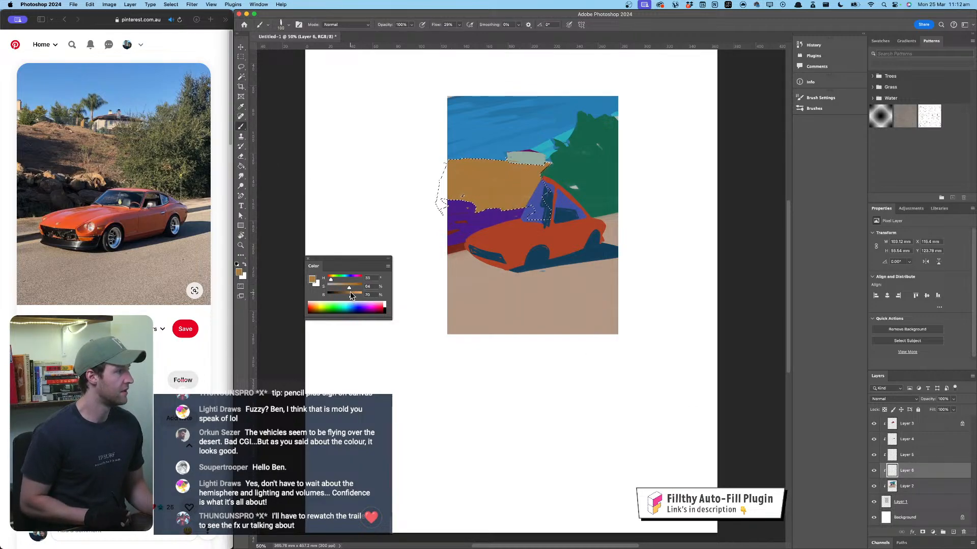
{"action": "left_click_drag", "start_coordinate": [332, 283], "coordinate": [330, 280]}
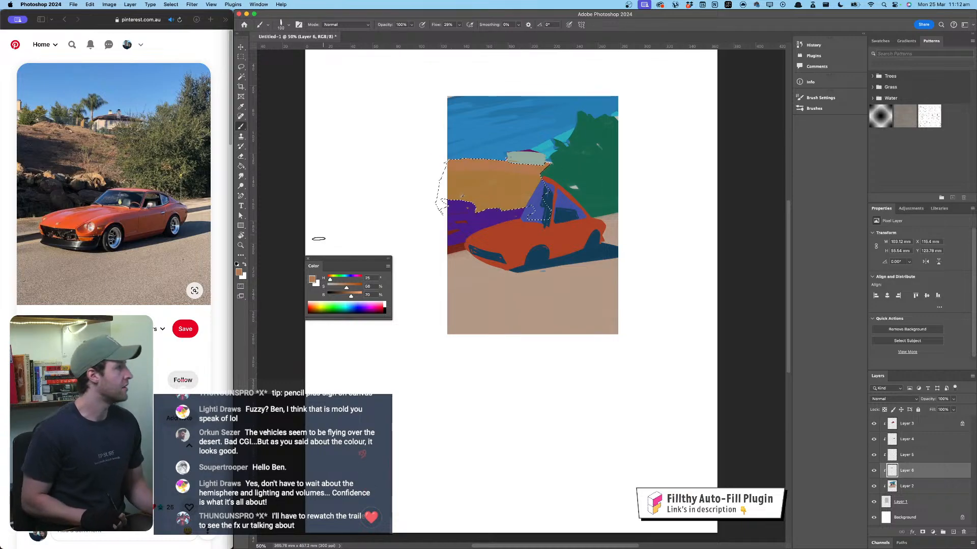
{"action": "left_click_drag", "start_coordinate": [330, 279], "coordinate": [343, 288]}
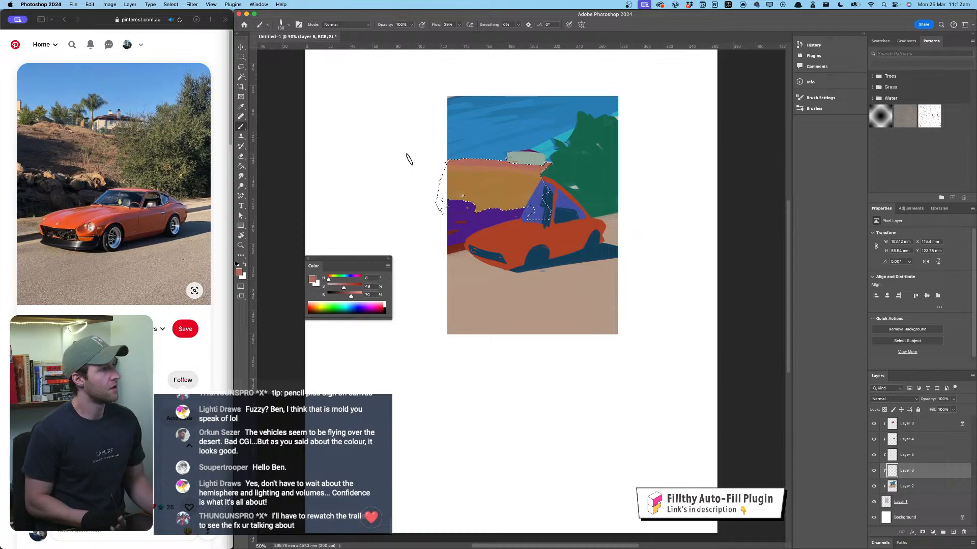
{"action": "left_click_drag", "start_coordinate": [444, 200], "coordinate": [595, 211]}
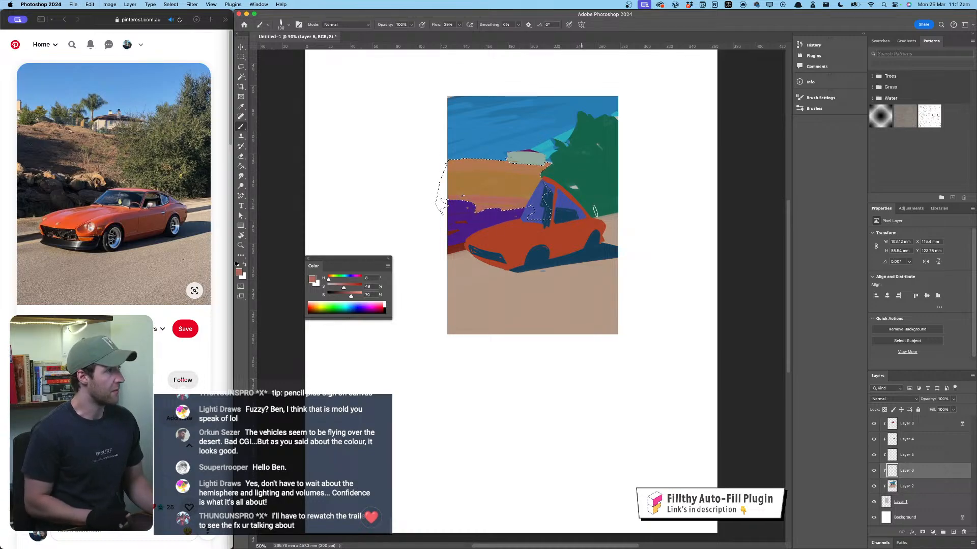
{"action": "left_click_drag", "start_coordinate": [390, 199], "coordinate": [548, 209]}
{"action": "left_click_drag", "start_coordinate": [432, 191], "coordinate": [554, 198]}
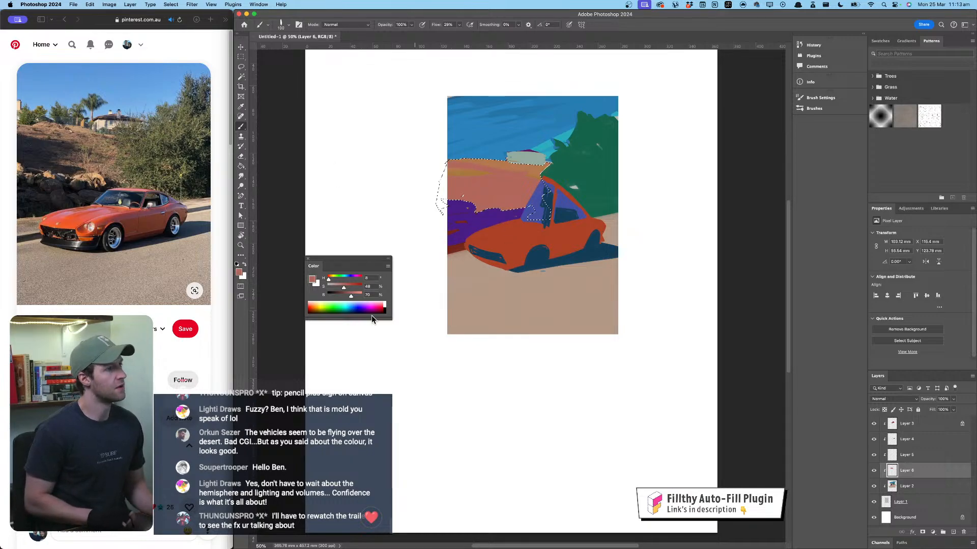
Step: Set a muted blue-violet with 48% saturation and 70% brightness and paint the hill's shaded slope, redoing the first stroke
{"action": "left_click", "coordinate": [343, 279]}
{"action": "left_click_drag", "start_coordinate": [344, 281], "coordinate": [350, 280]}
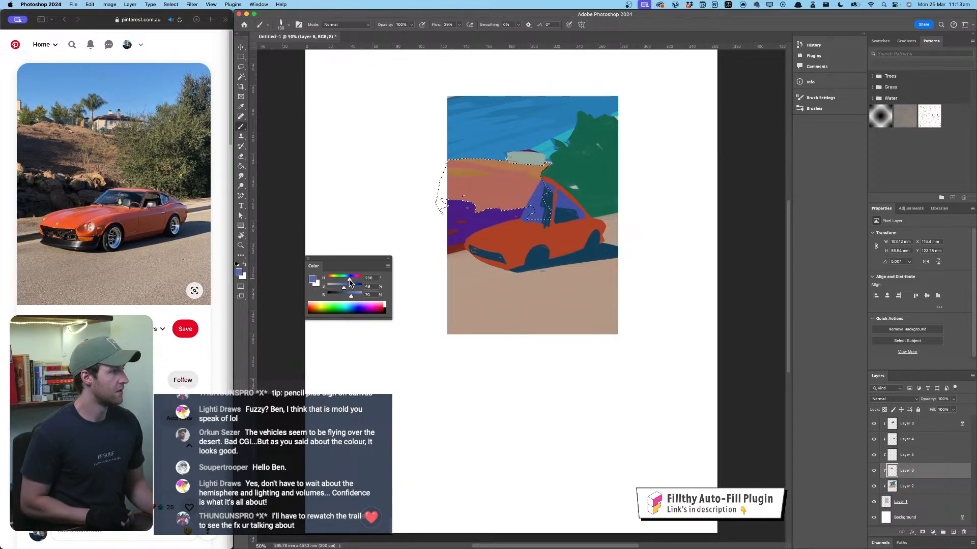
{"action": "mouse_move", "coordinate": [442, 172]}
{"action": "left_mouse_down"}
{"action": "mouse_move", "coordinate": [485, 179]}
{"action": "mouse_move", "coordinate": [445, 167]}
{"action": "mouse_move", "coordinate": [454, 178]}
{"action": "left_mouse_up"}
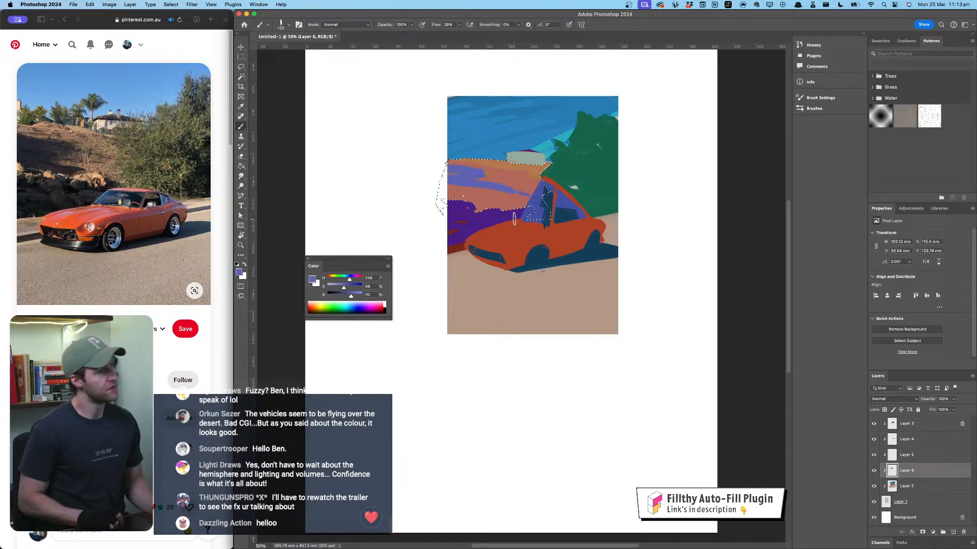
{"action": "key", "text": "super+z"}
{"action": "mouse_move", "coordinate": [438, 170]}
{"action": "left_mouse_down"}
{"action": "mouse_move", "coordinate": [488, 189]}
{"action": "mouse_move", "coordinate": [453, 191]}
{"action": "mouse_move", "coordinate": [492, 196]}
{"action": "mouse_move", "coordinate": [438, 196]}
{"action": "left_mouse_up"}
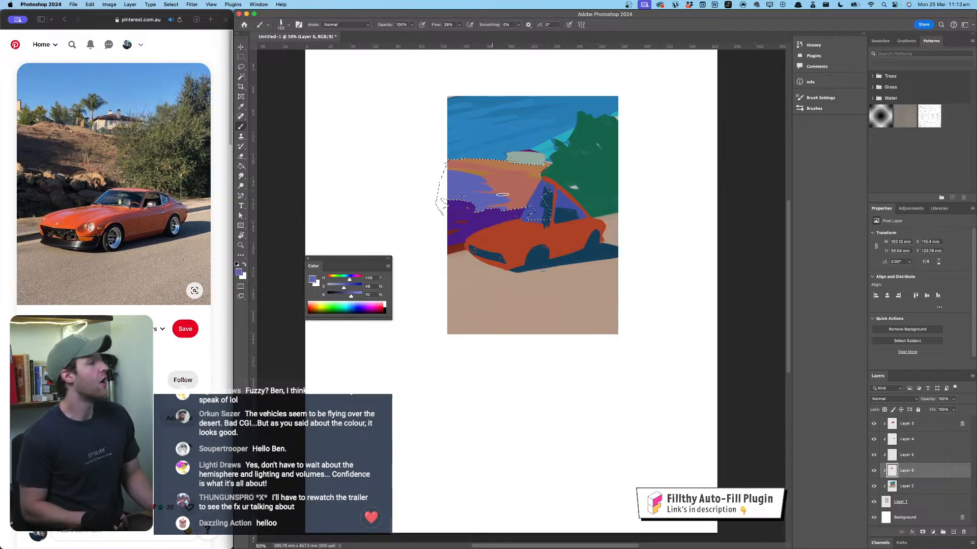
Step: Raise the blue-violet's saturation to 72%, paint over the hill's shaded slope, and deselect
{"action": "left_click_drag", "start_coordinate": [344, 288], "coordinate": [351, 288]}
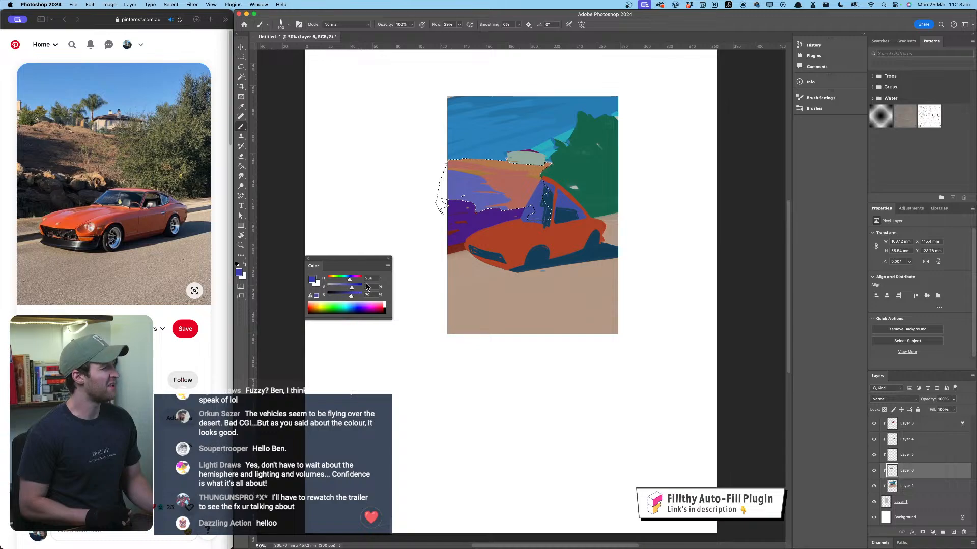
{"action": "mouse_move", "coordinate": [448, 176]}
{"action": "left_mouse_down"}
{"action": "mouse_move", "coordinate": [440, 186]}
{"action": "mouse_move", "coordinate": [512, 208]}
{"action": "mouse_move", "coordinate": [465, 207]}
{"action": "mouse_move", "coordinate": [442, 171]}
{"action": "mouse_move", "coordinate": [509, 181]}
{"action": "left_mouse_up"}
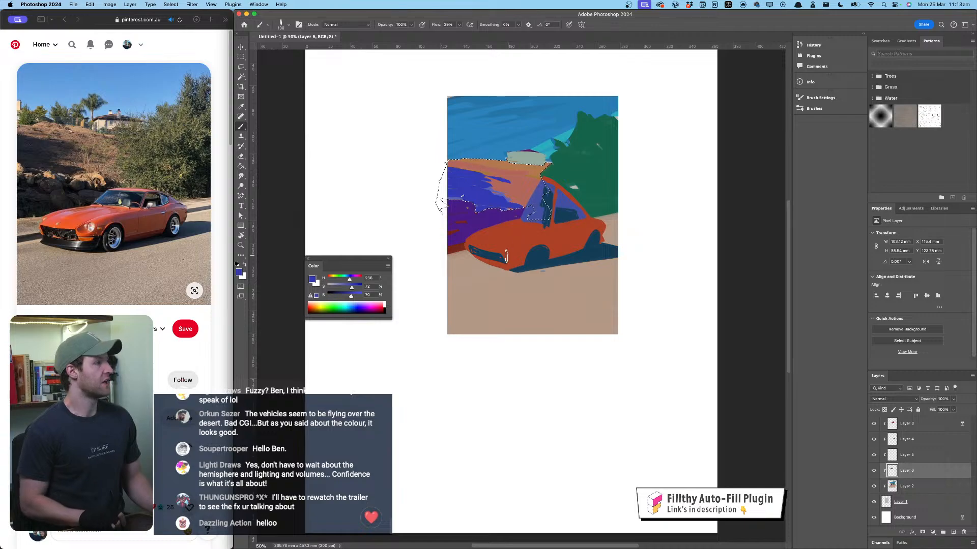
{"action": "key", "text": "super+d"}
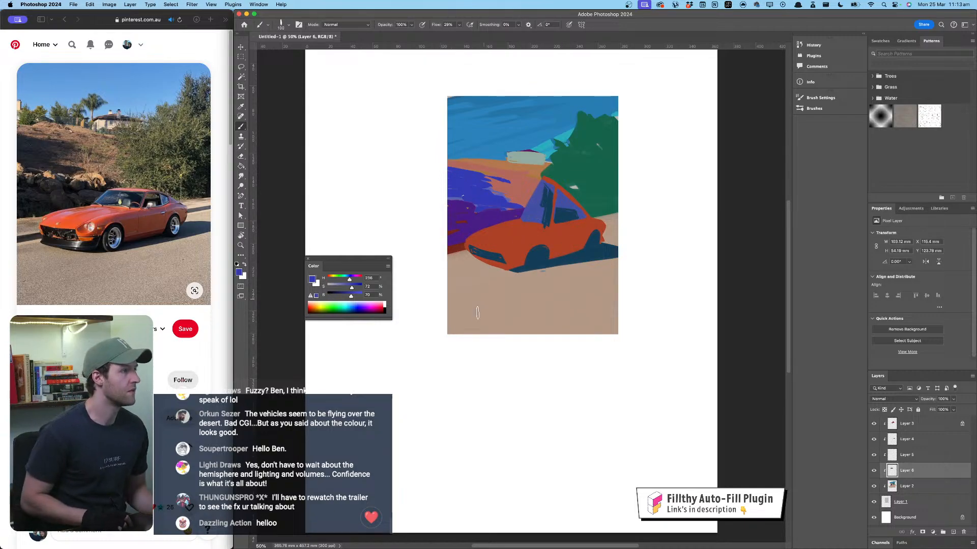
Step: Add a layer directly above Layer 2 and paint a road highlight under the car's shadow in beige with 28% saturation and 77% brightness
{"action": "left_click", "coordinate": [922, 489]}
{"action": "left_click", "coordinate": [953, 532]}
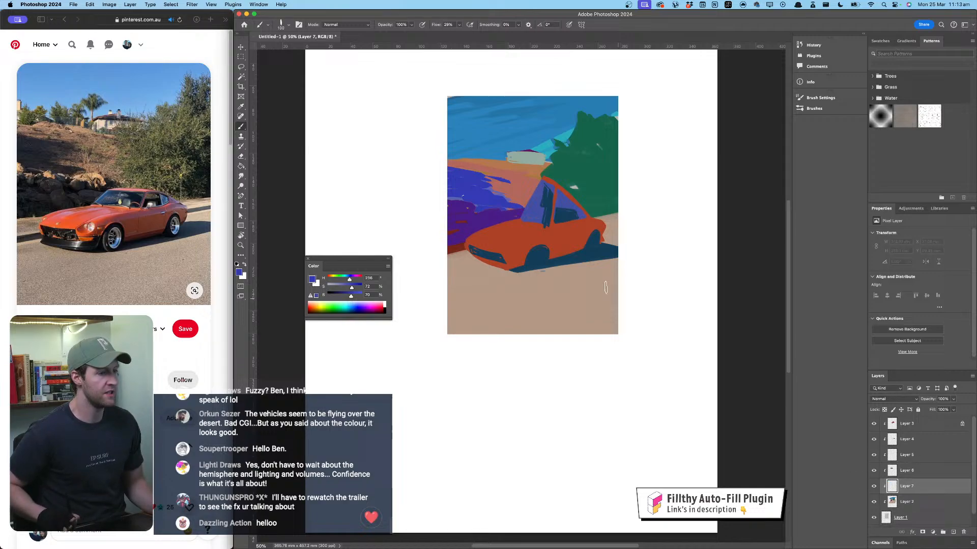
{"action": "left_click", "coordinate": [566, 274], "text": "alt"}
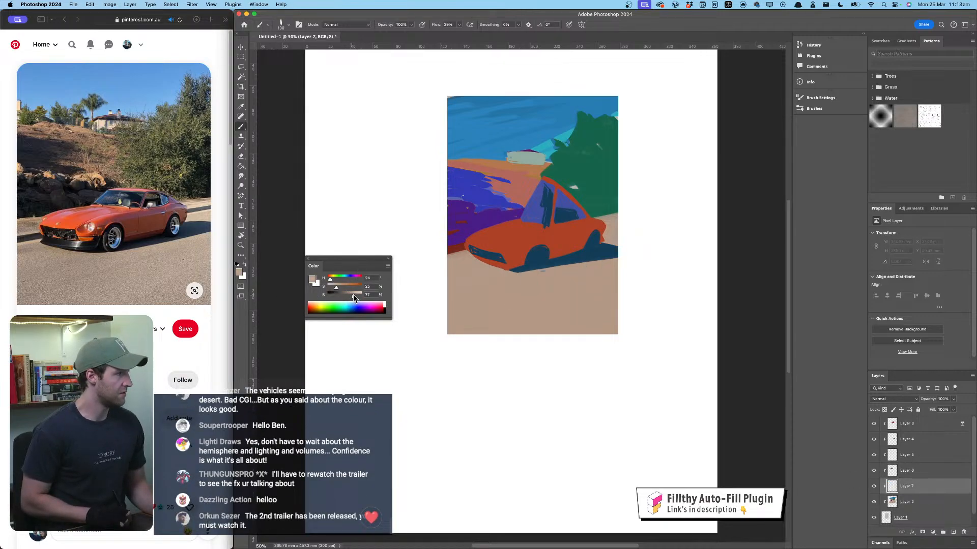
{"action": "left_click_drag", "start_coordinate": [336, 288], "coordinate": [337, 288]}
{"action": "left_click_drag", "start_coordinate": [508, 277], "coordinate": [618, 269]}
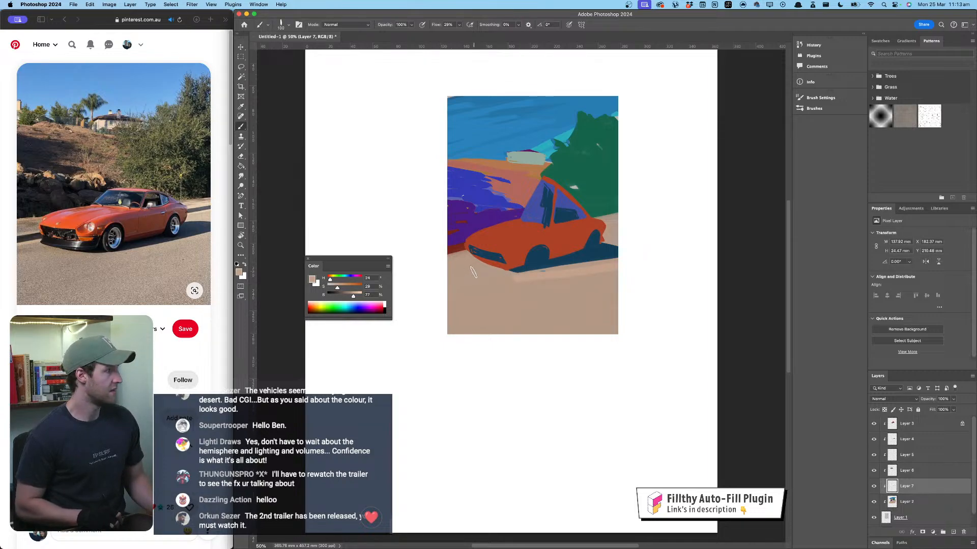
Step: Extend the beige highlight along the road below the car's front bumper, undoing and repainting the stroke until it fits
{"action": "left_click_drag", "start_coordinate": [463, 262], "coordinate": [562, 278]}
{"action": "key", "text": "super+z"}
{"action": "left_click_drag", "start_coordinate": [455, 254], "coordinate": [514, 282]}
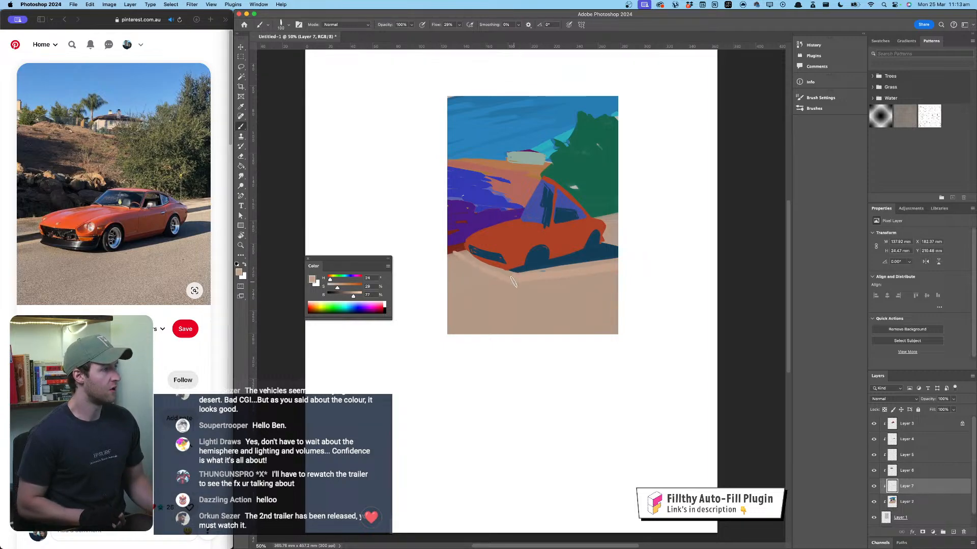
{"action": "key", "text": "super+z"}
{"action": "left_click_drag", "start_coordinate": [466, 258], "coordinate": [513, 282]}
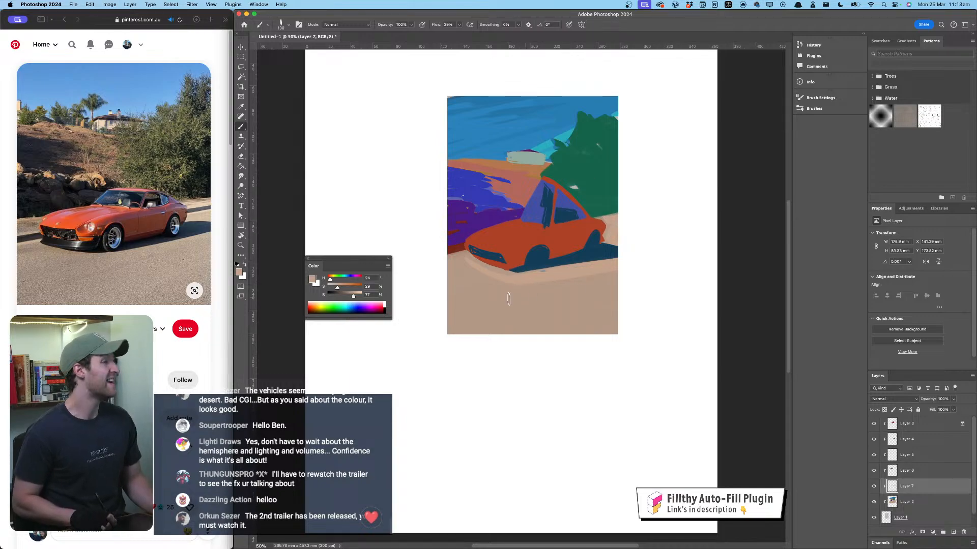
Step: Raise the beige's brightness to 83% and paint broad light strokes across the road in front of the car
{"action": "left_click", "coordinate": [354, 295]}
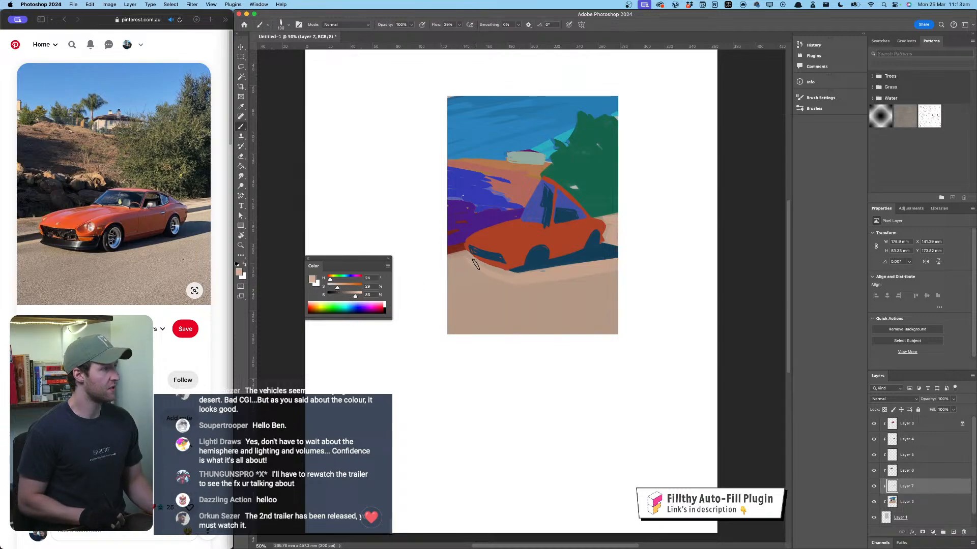
{"action": "left_click_drag", "start_coordinate": [476, 264], "coordinate": [395, 294]}
{"action": "mouse_move", "coordinate": [489, 273]}
{"action": "left_mouse_down"}
{"action": "mouse_move", "coordinate": [638, 252]}
{"action": "mouse_move", "coordinate": [500, 285]}
{"action": "mouse_move", "coordinate": [625, 268]}
{"action": "mouse_move", "coordinate": [470, 294]}
{"action": "mouse_move", "coordinate": [470, 277]}
{"action": "mouse_move", "coordinate": [452, 286]}
{"action": "mouse_move", "coordinate": [513, 272]}
{"action": "left_mouse_up"}
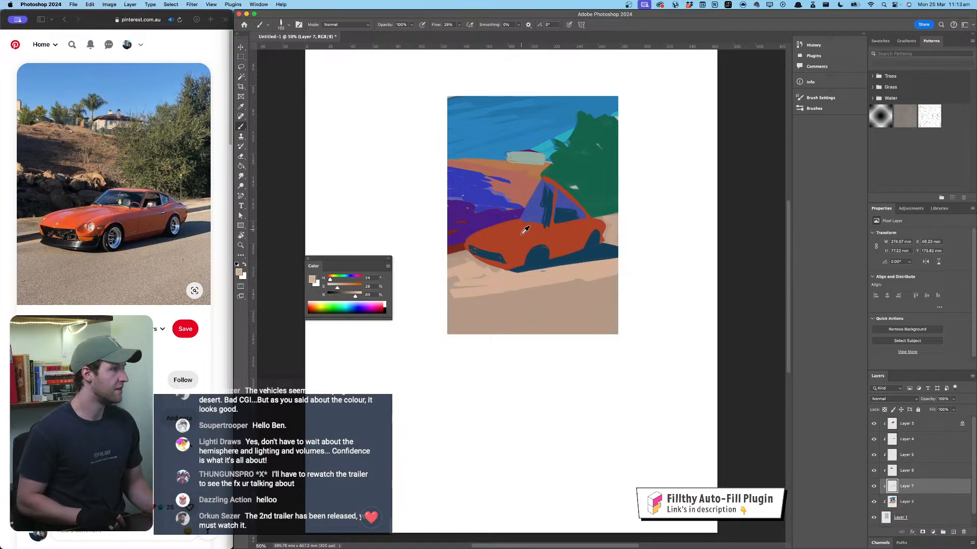
Step: On Layer 3, sample the car's orange, raise its saturation to 85%, and paint brighter planes across the hood and side
{"action": "left_click", "coordinate": [911, 421]}
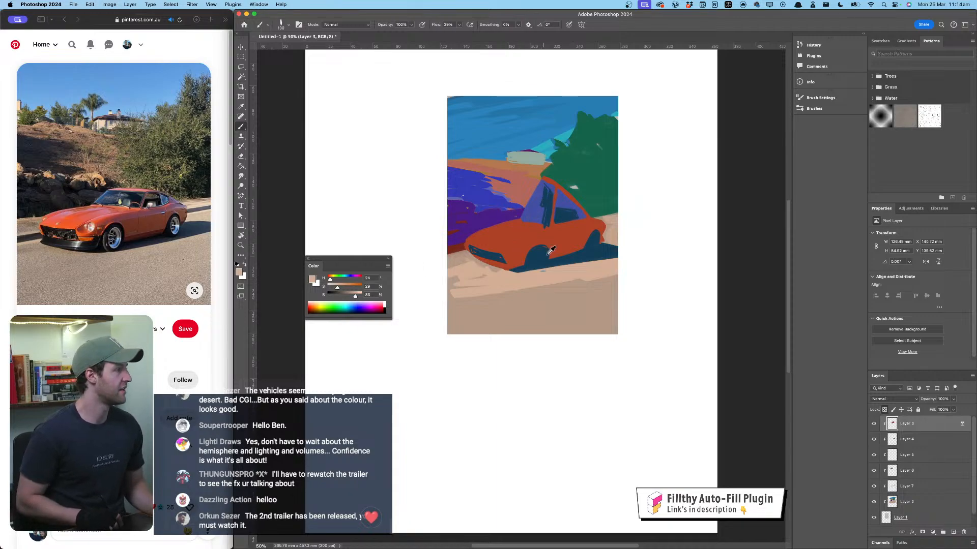
{"action": "left_click", "coordinate": [505, 231], "text": "alt"}
{"action": "left_click_drag", "start_coordinate": [350, 295], "coordinate": [329, 283]}
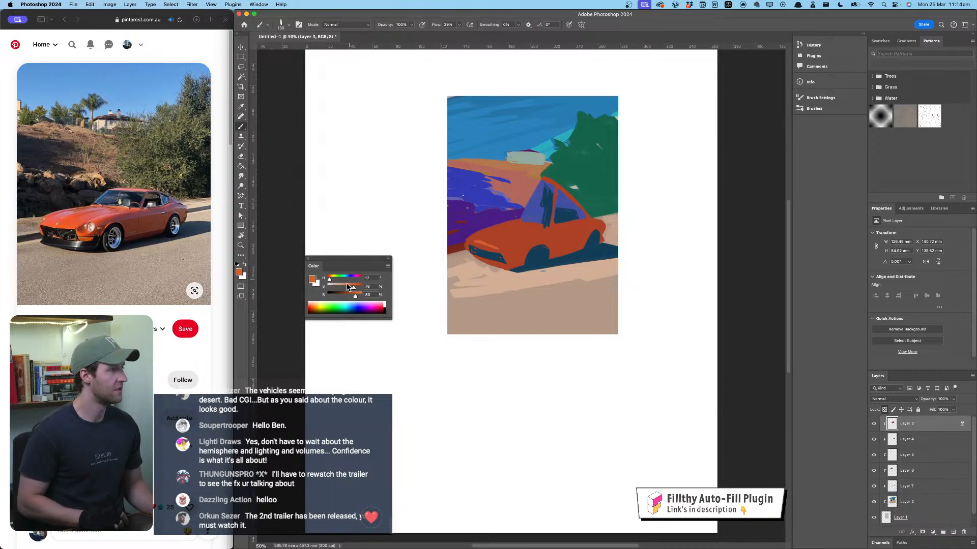
{"action": "left_click_drag", "start_coordinate": [330, 282], "coordinate": [329, 282]}
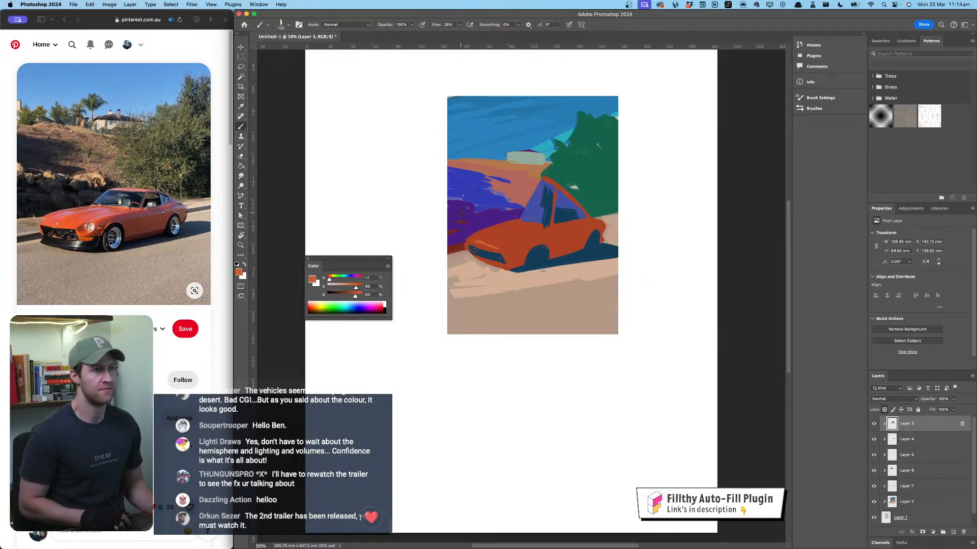
{"action": "left_click_drag", "start_coordinate": [462, 225], "coordinate": [462, 225]}
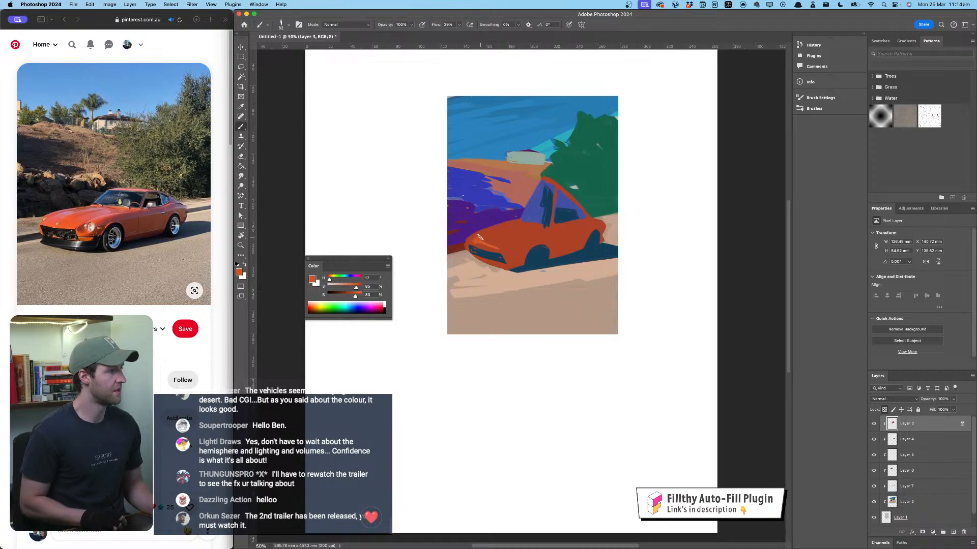
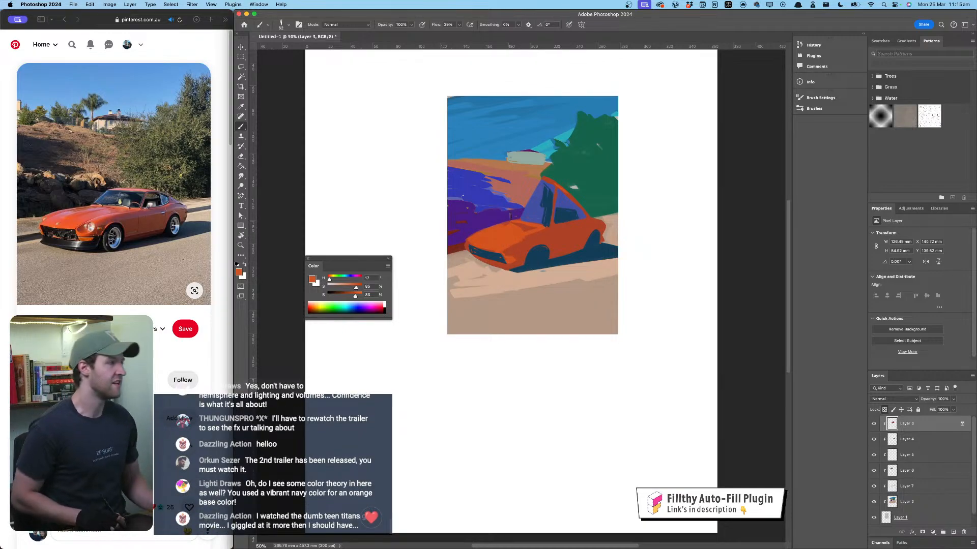
{"action": "left_click_drag", "start_coordinate": [515, 233], "coordinate": [509, 233]}
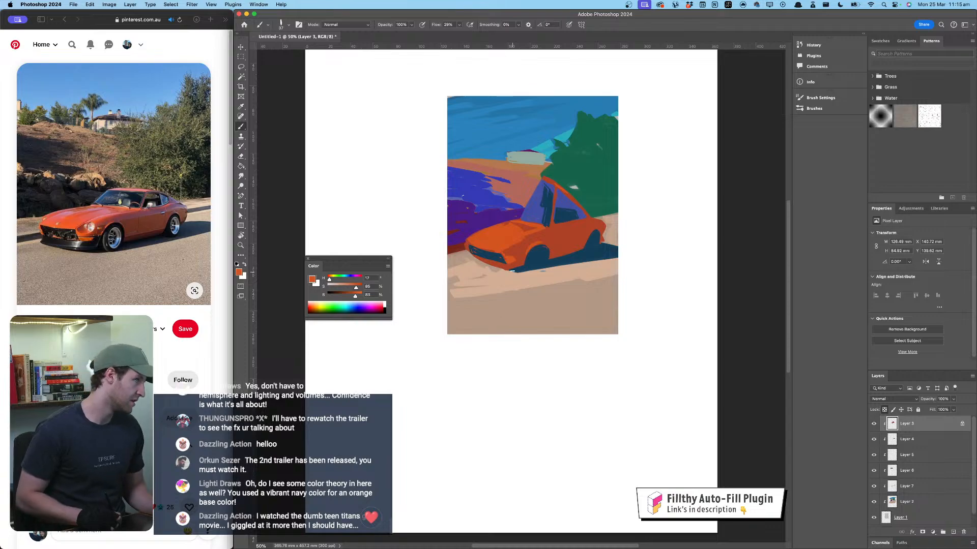
Step: Refine the car's grille and front bumper edges with dark blue and bright orange sampled from the painting
{"action": "left_click", "coordinate": [467, 247], "text": "alt"}
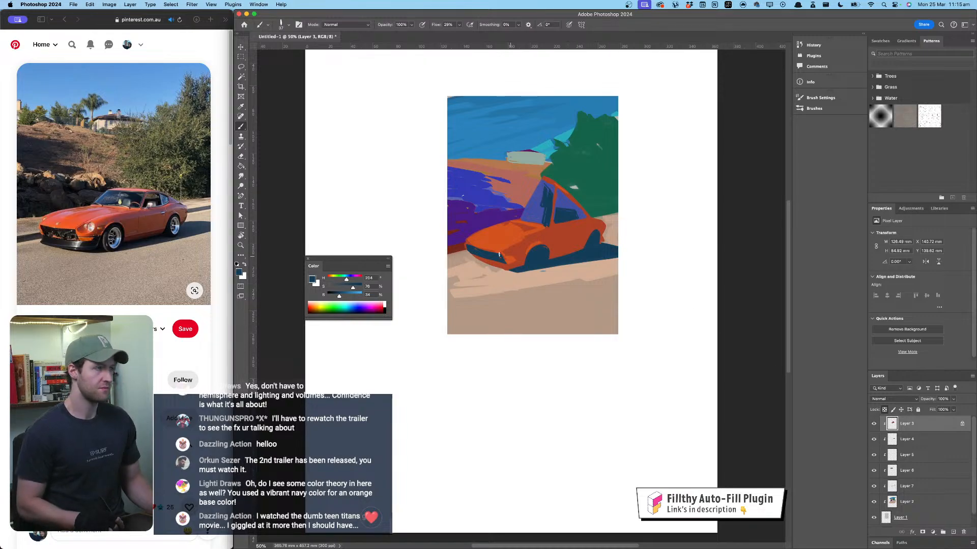
{"action": "left_click_drag", "start_coordinate": [535, 150], "coordinate": [534, 155]}
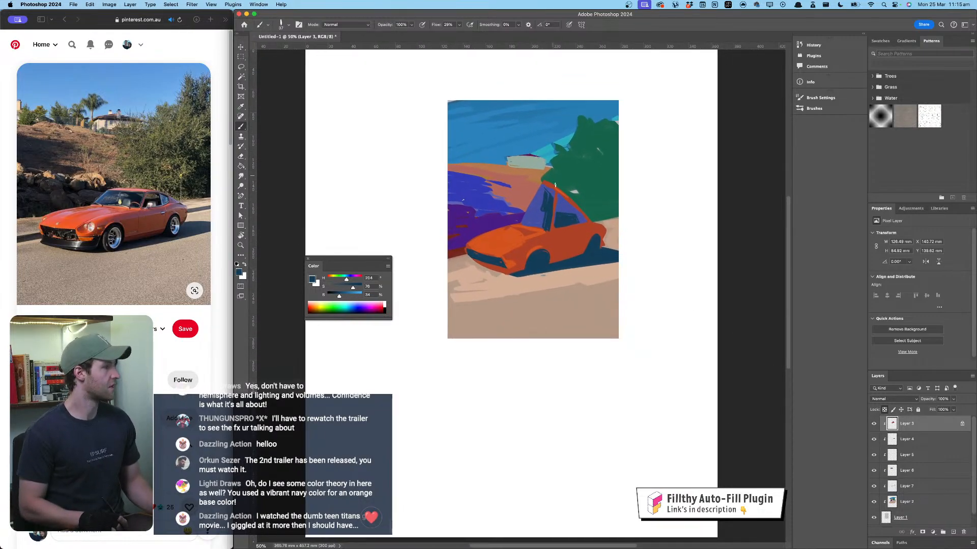
{"action": "left_click", "coordinate": [549, 227], "text": "alt"}
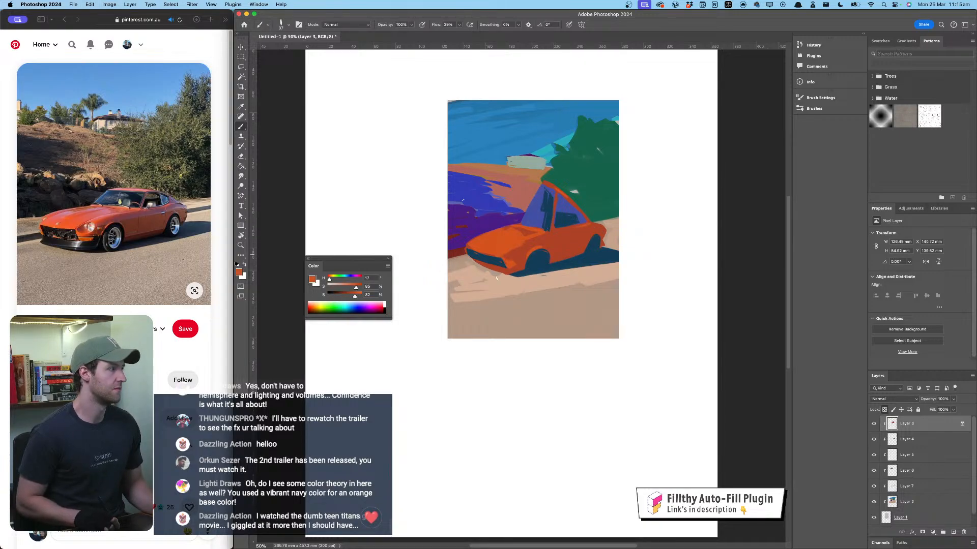
Step: Add a layer above Layer 3 and paint both wheels in a muted blue with 22% saturation and 34% brightness
{"action": "left_click", "coordinate": [542, 258], "text": "alt"}
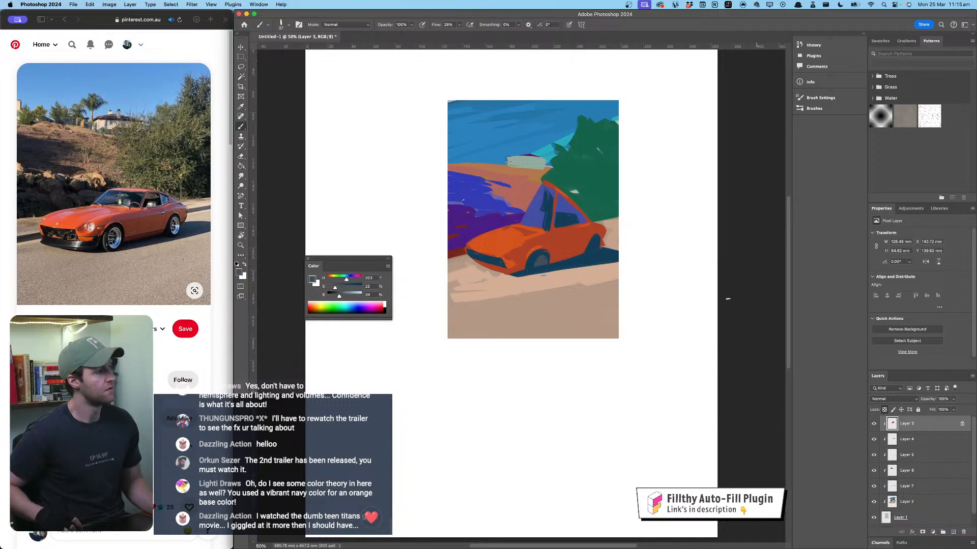
{"action": "left_click", "coordinate": [953, 532]}
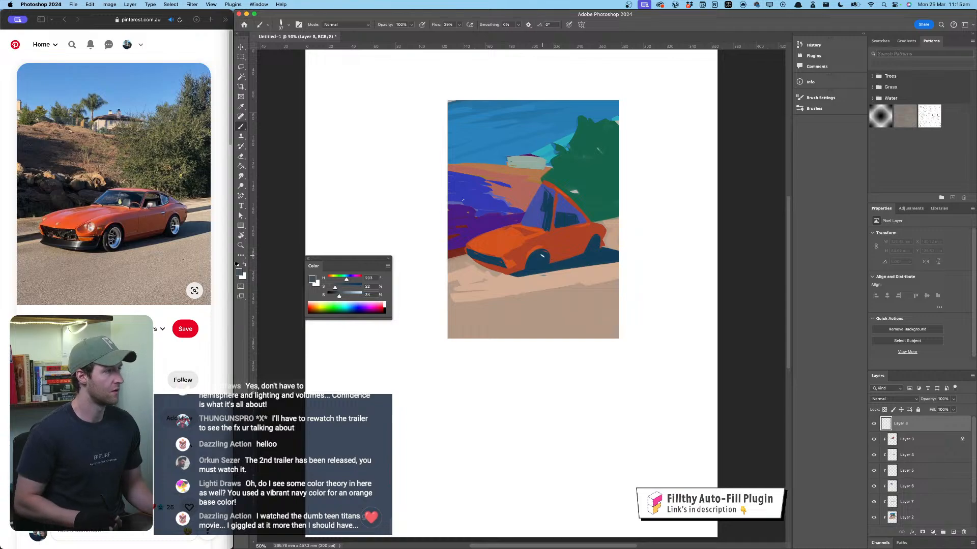
{"action": "mouse_move", "coordinate": [534, 268]}
{"action": "left_mouse_down"}
{"action": "mouse_move", "coordinate": [540, 260]}
{"action": "mouse_move", "coordinate": [541, 270]}
{"action": "left_mouse_up"}
{"action": "key", "text": "super+z"}
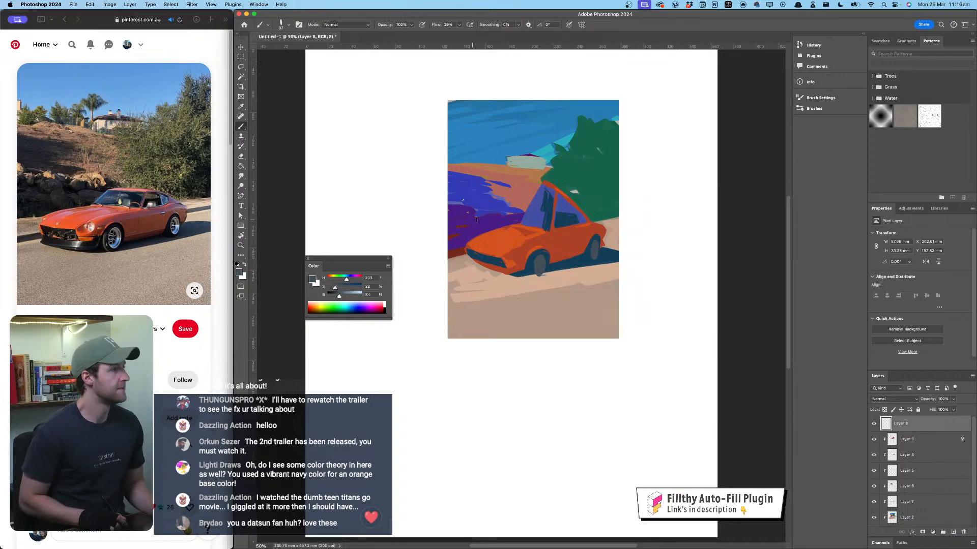
Step: Shift the wheel colour to hue 194° and 41% brightness, and lighten the front and rear wheels
{"action": "left_click", "coordinate": [541, 267], "text": "alt"}
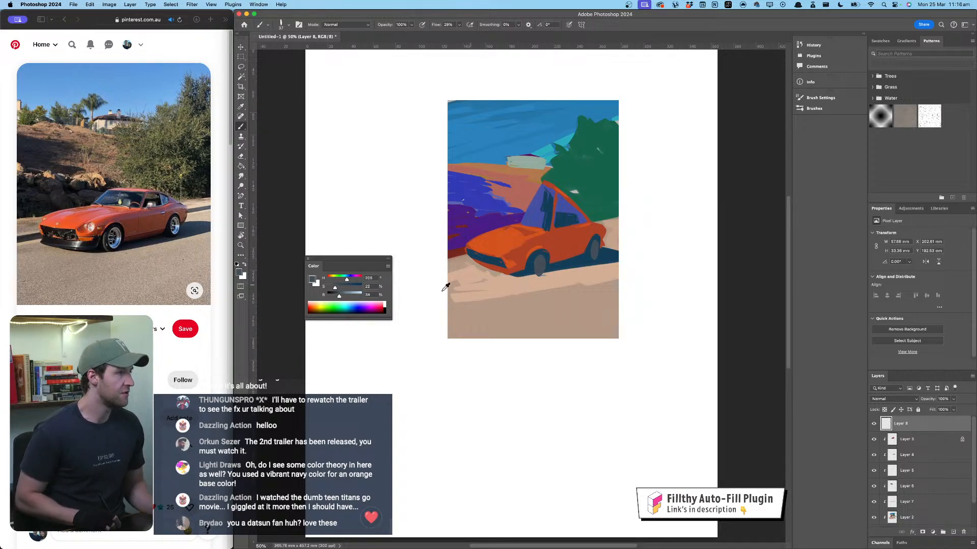
{"action": "left_click_drag", "start_coordinate": [341, 296], "coordinate": [342, 296]}
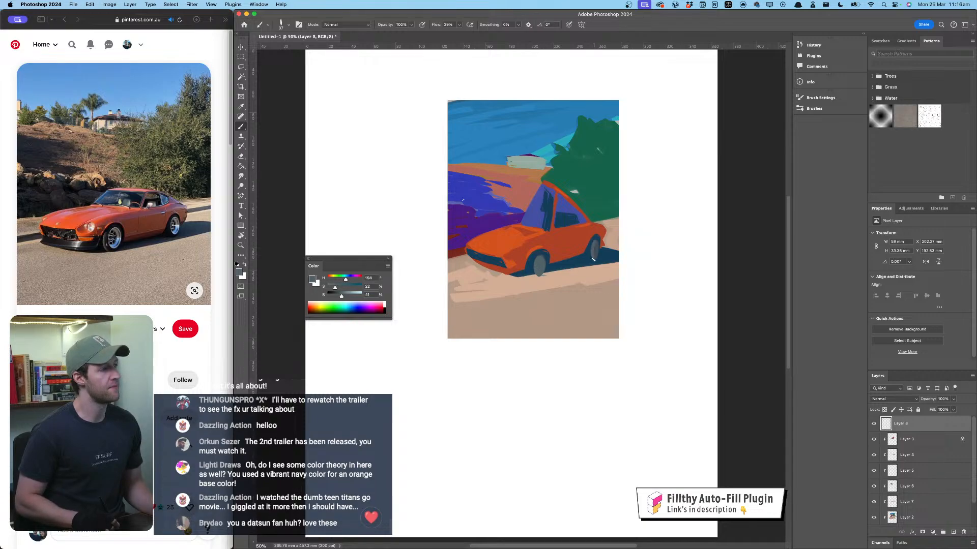
{"action": "left_click_drag", "start_coordinate": [596, 245], "coordinate": [598, 250]}
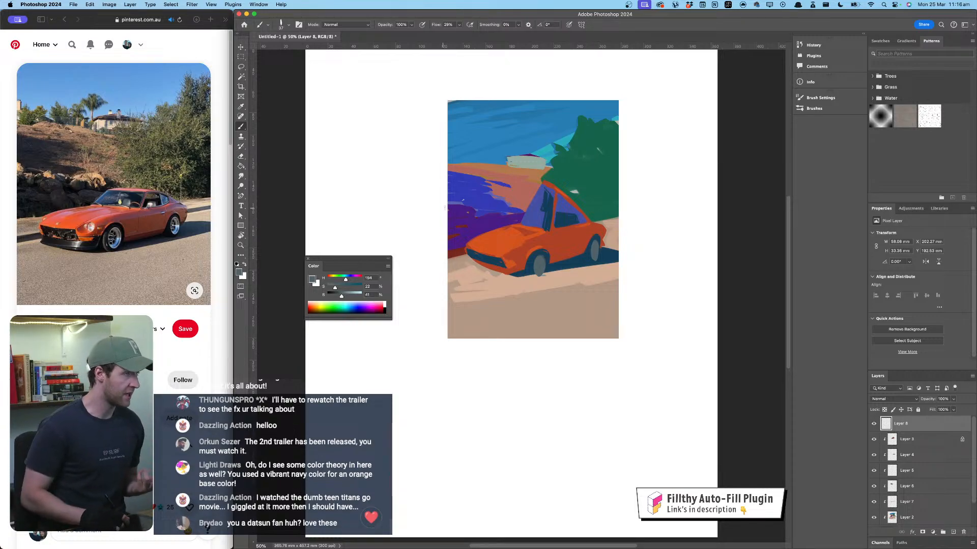
Step: Mix a blue with hue 211°, 53% saturation and 68% brightness, and paint highlights on both wheel rims
{"action": "left_click", "coordinate": [346, 279]}
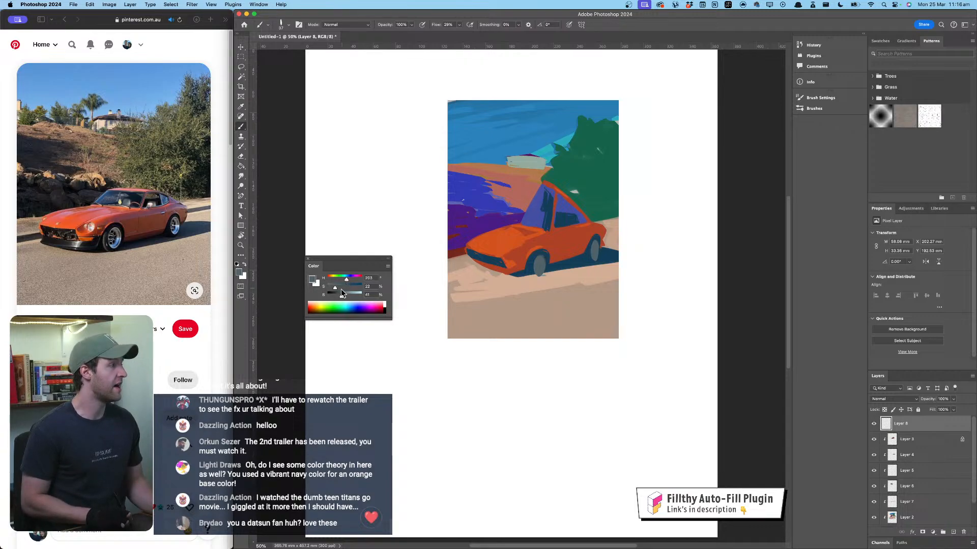
{"action": "left_click_drag", "start_coordinate": [335, 288], "coordinate": [343, 288]}
{"action": "left_click", "coordinate": [346, 279]}
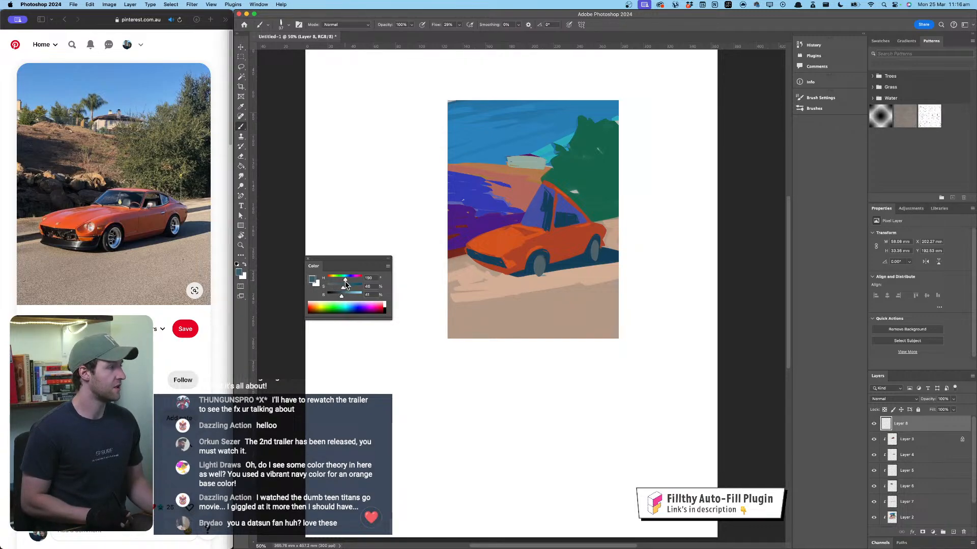
{"action": "left_click", "coordinate": [344, 295]}
{"action": "left_click", "coordinate": [348, 279]}
{"action": "left_click", "coordinate": [348, 279]}
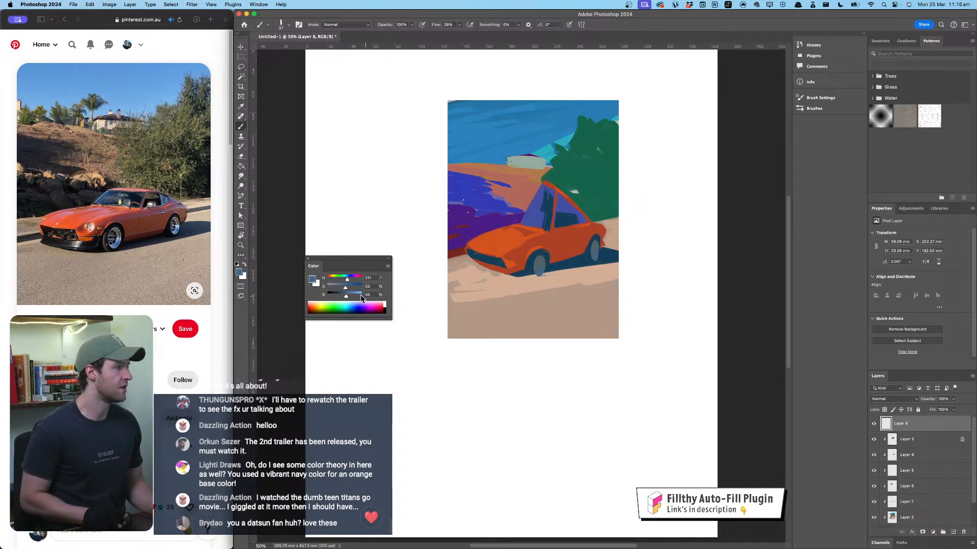
{"action": "left_click_drag", "start_coordinate": [347, 295], "coordinate": [351, 295]}
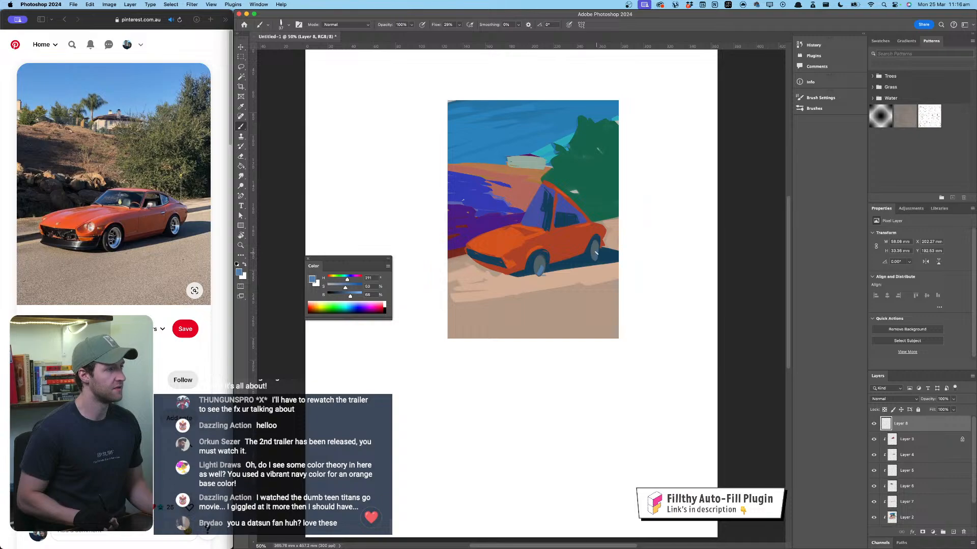
Step: Sample the wheel well's dark blue and paint around the base of the front tyre, undoing the last stroke
{"action": "left_click", "coordinate": [553, 262], "text": "alt"}
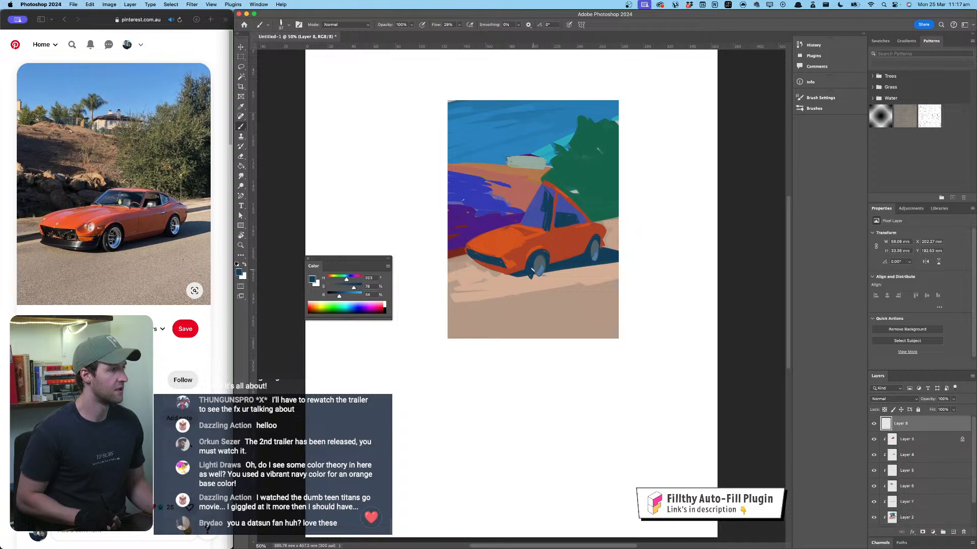
{"action": "left_click_drag", "start_coordinate": [534, 279], "coordinate": [513, 278]}
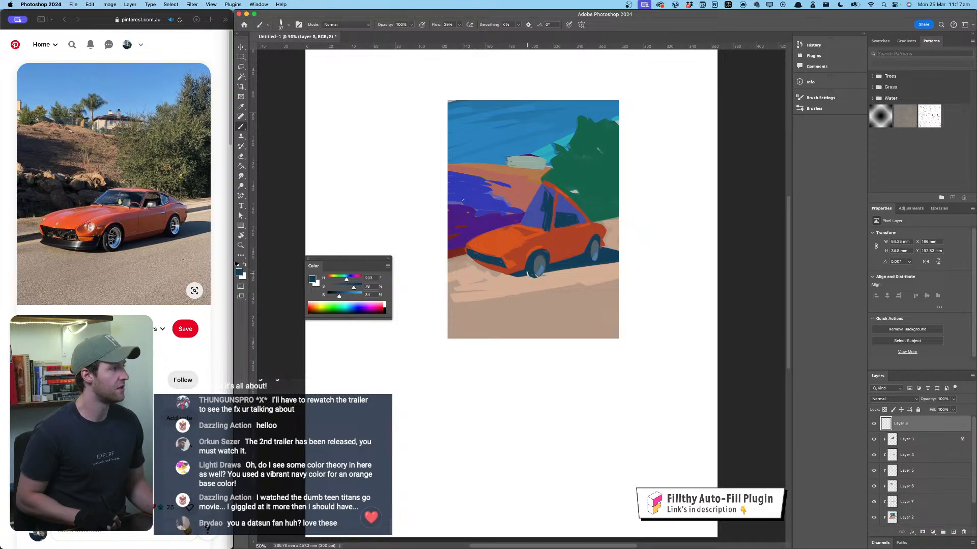
{"action": "key", "text": "super+z"}
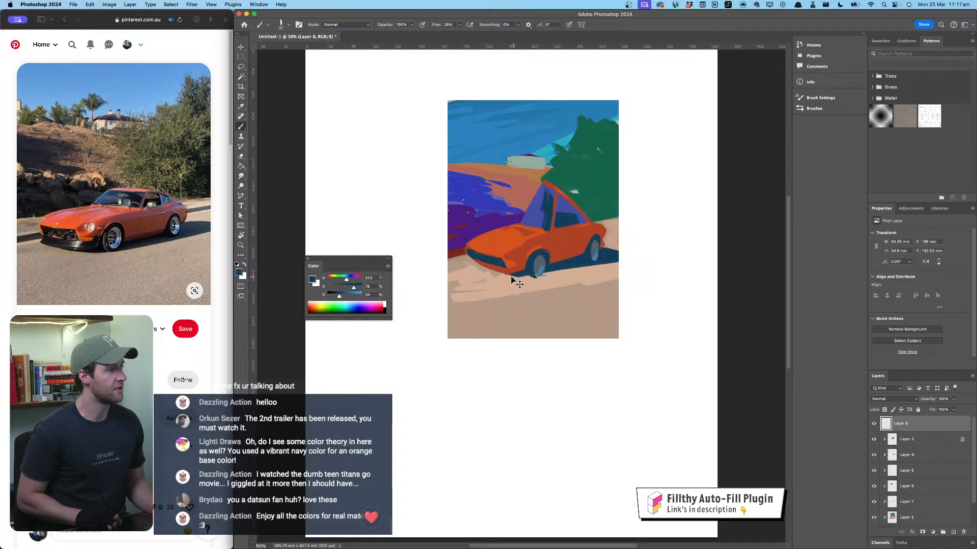
{"action": "left_click", "coordinate": [519, 278], "text": "super"}
{"action": "key", "text": "super+z"}
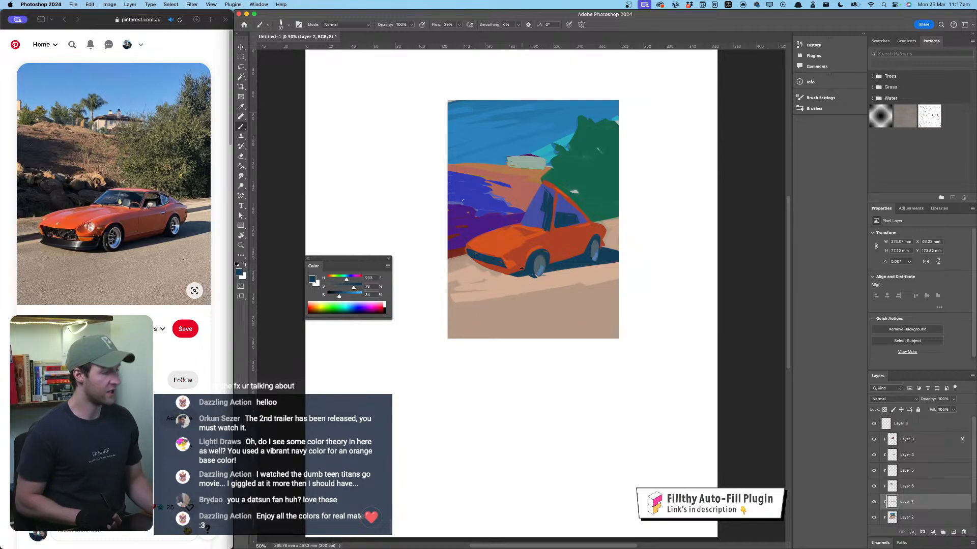
{"action": "key", "text": "v"}
{"action": "left_click", "coordinate": [523, 277]}
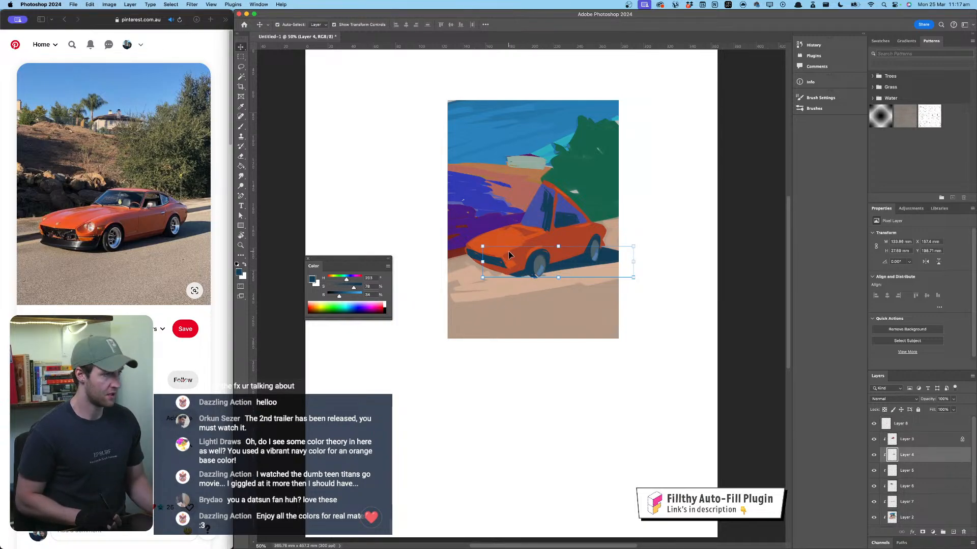
{"action": "left_click", "coordinate": [242, 125]}
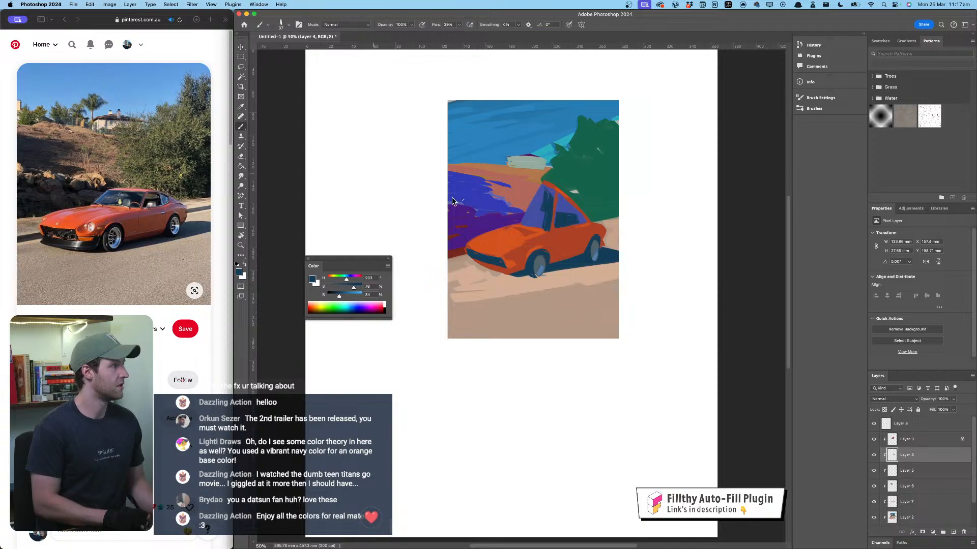
Step: On Layer 8, paint the dark blue shadow beneath the car out to the picture's edge and add dark details to the rims
{"action": "left_click", "coordinate": [885, 421]}
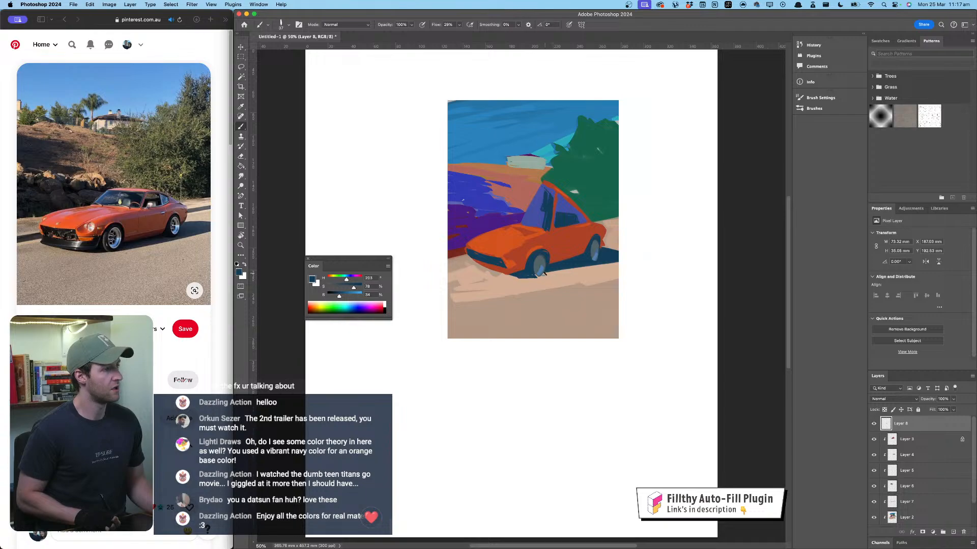
{"action": "mouse_move", "coordinate": [537, 276]}
{"action": "left_mouse_down"}
{"action": "mouse_move", "coordinate": [612, 262]}
{"action": "mouse_move", "coordinate": [569, 268]}
{"action": "left_mouse_up"}
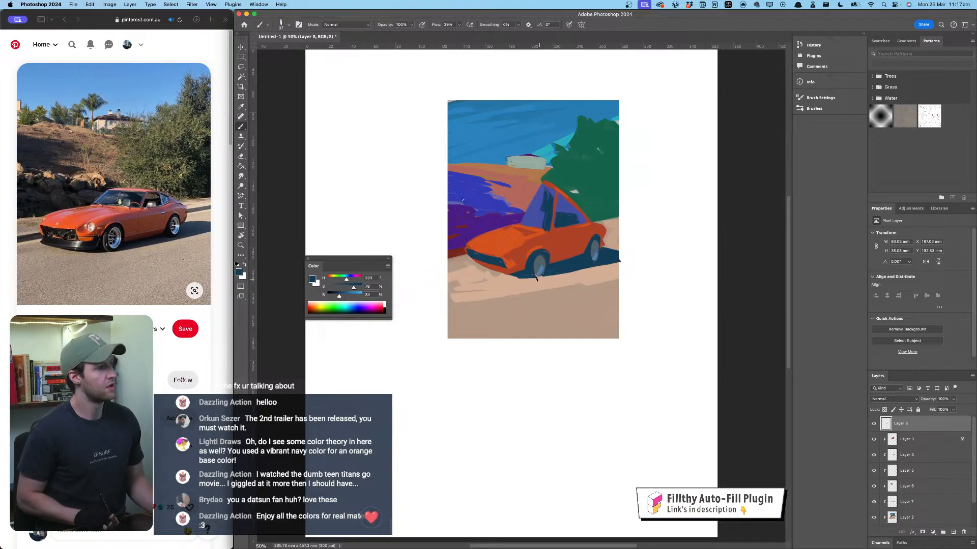
{"action": "left_click_drag", "start_coordinate": [599, 264], "coordinate": [612, 262]}
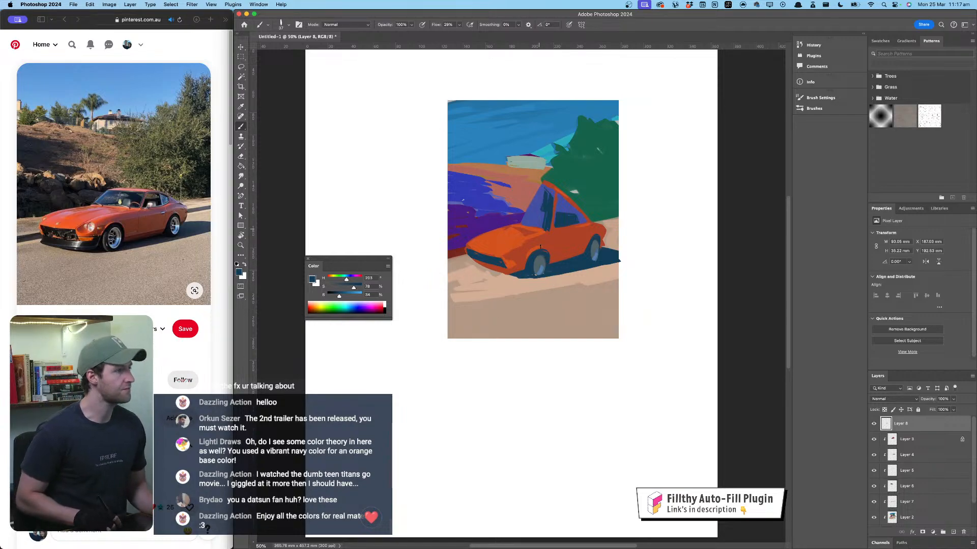
{"action": "left_click", "coordinate": [558, 269], "text": "alt"}
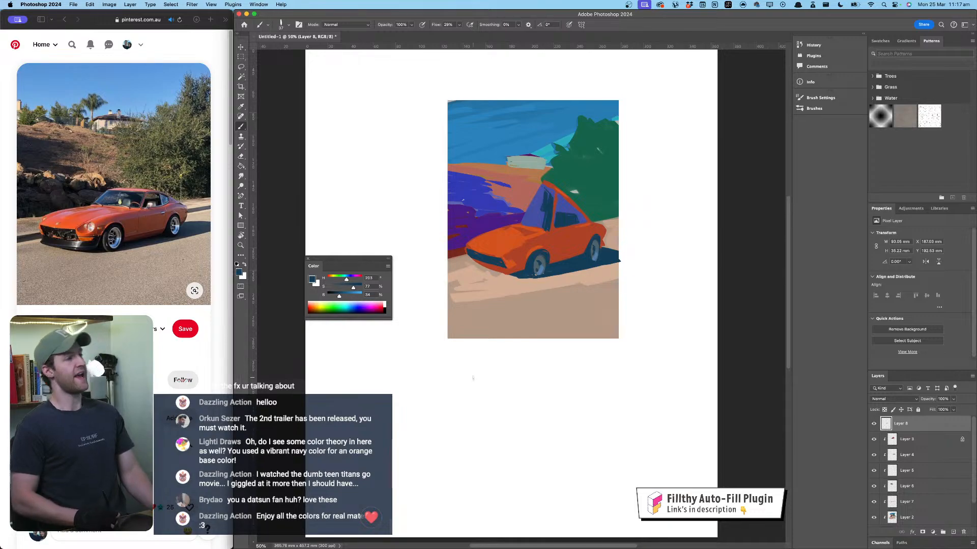
Step: Mute the sampled red-orange to 39% saturation and 76% brightness, and paint the car's headlights on Layer 3
{"action": "left_click", "coordinate": [535, 245], "text": "alt"}
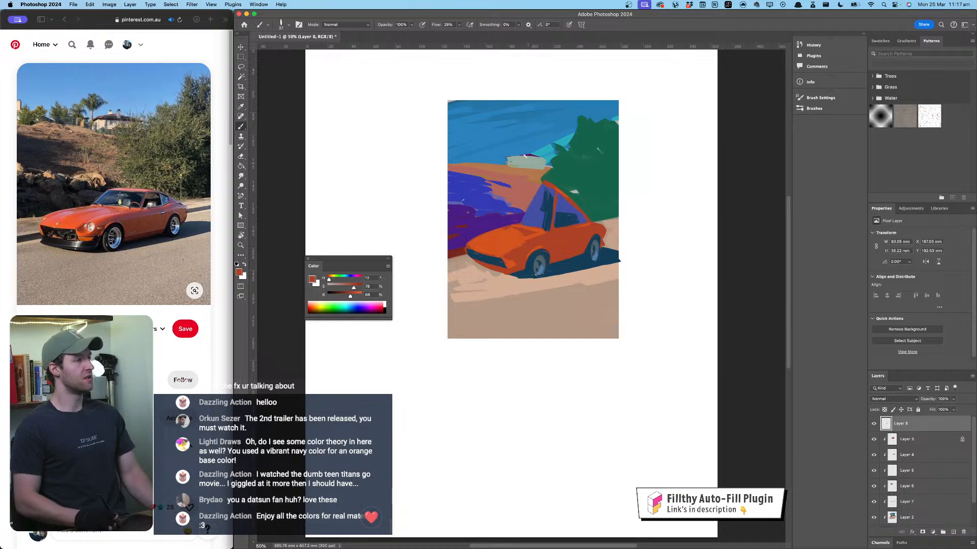
{"action": "left_click_drag", "start_coordinate": [350, 296], "coordinate": [340, 288]}
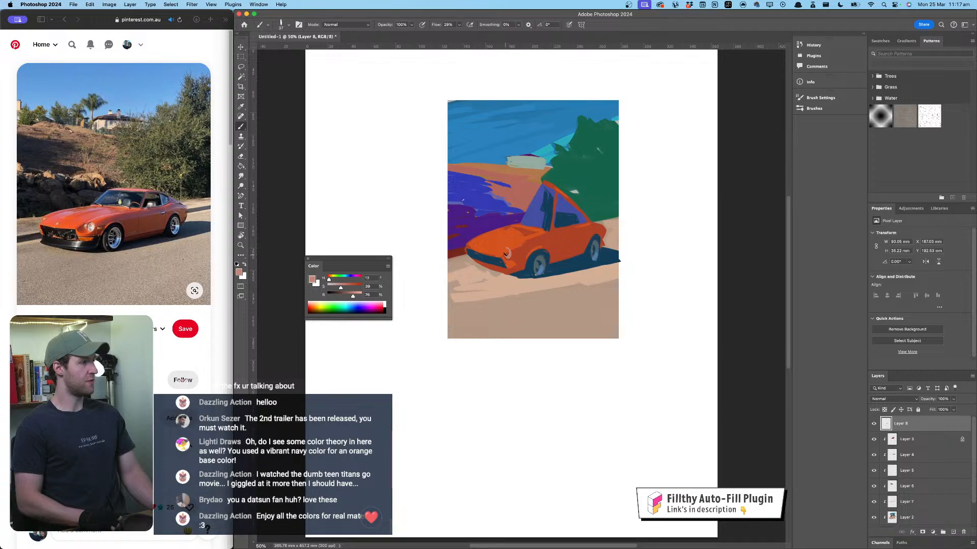
{"action": "left_click", "coordinate": [508, 252], "text": "super"}
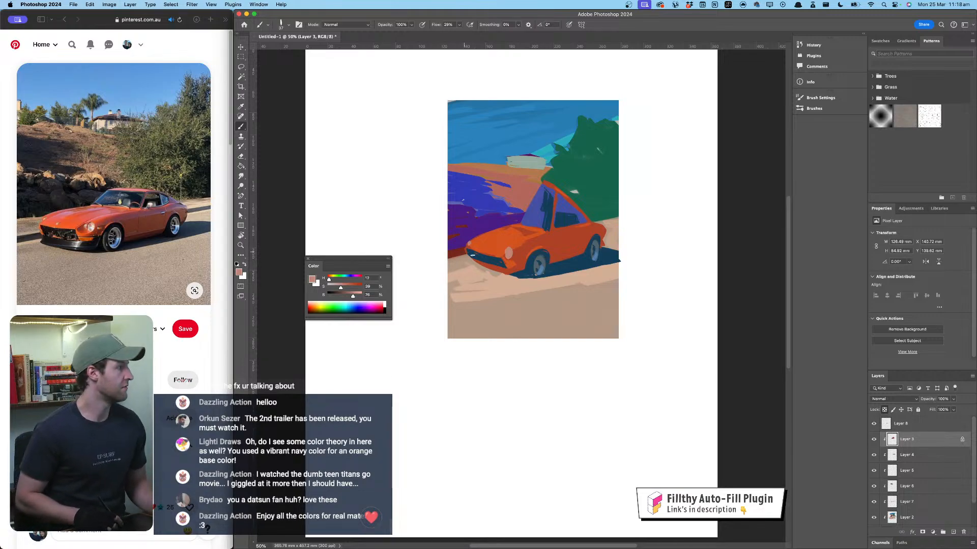
Step: Shift the car's sampled red-orange to a muted pink (hue 343°, 40% saturation, 68% brightness) and paint highlights along its side and hood
{"action": "left_click", "coordinate": [529, 246], "text": "alt"}
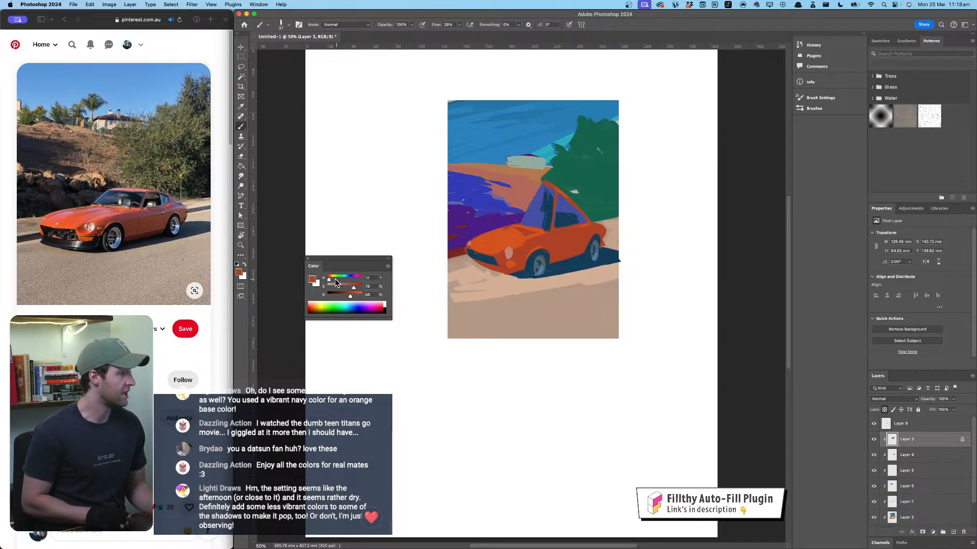
{"action": "left_click_drag", "start_coordinate": [330, 278], "coordinate": [353, 282]}
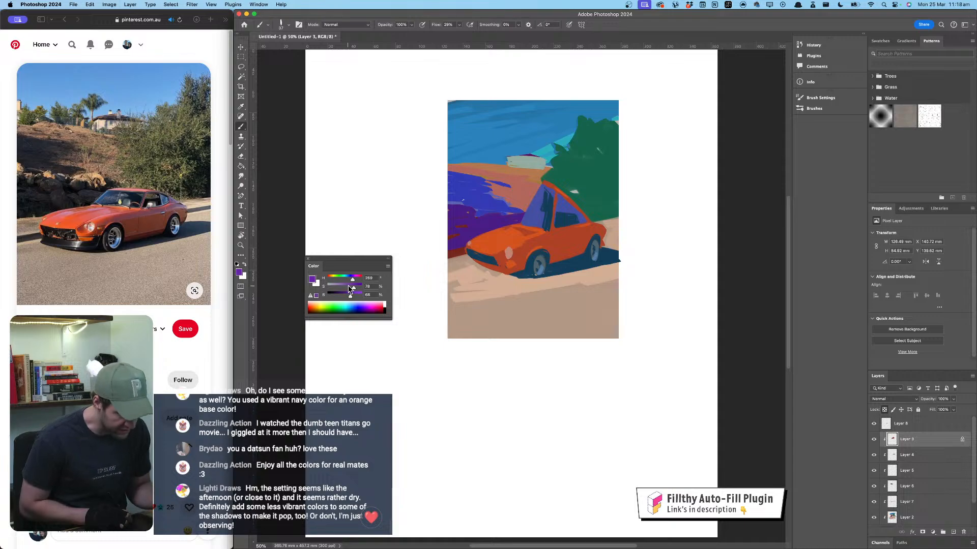
{"action": "left_click", "coordinate": [567, 235], "text": "alt"}
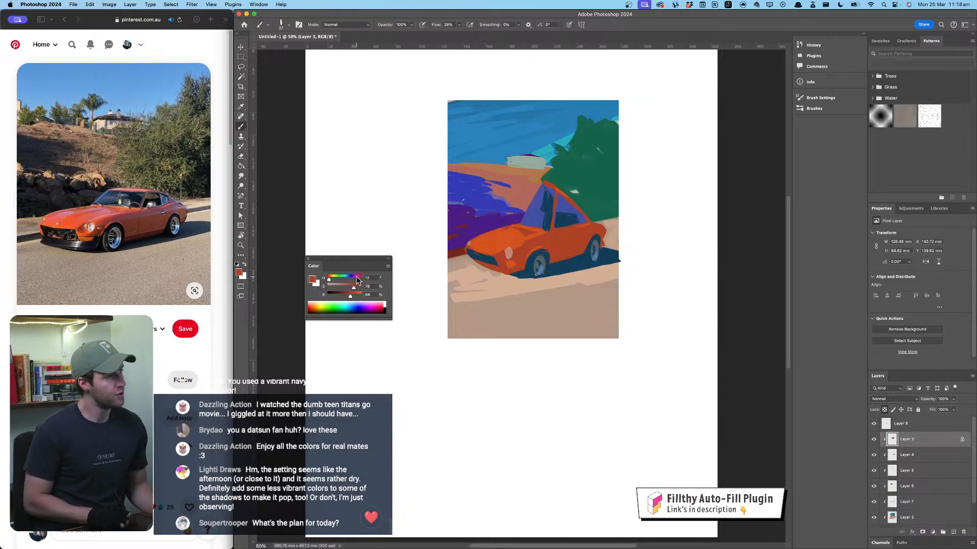
{"action": "left_click", "coordinate": [329, 279]}
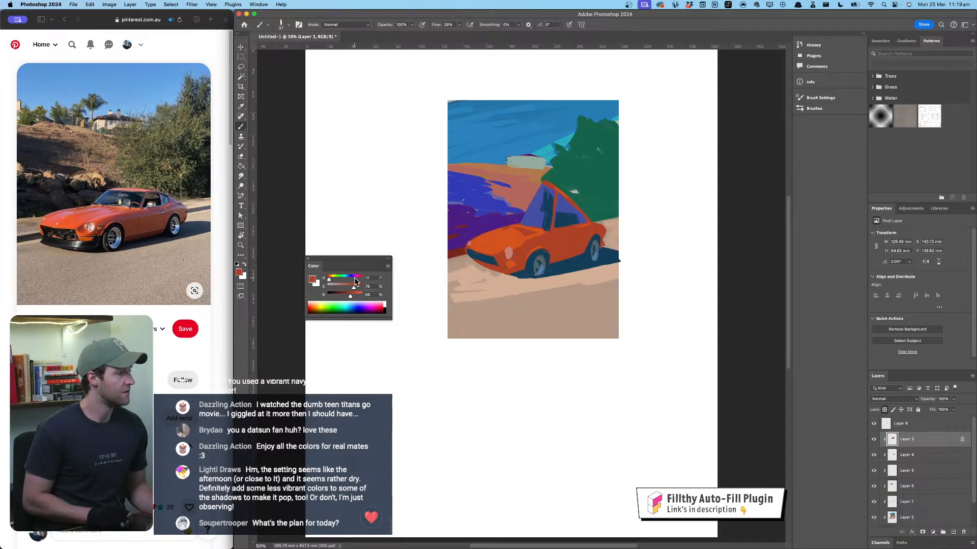
{"action": "left_click_drag", "start_coordinate": [352, 286], "coordinate": [341, 287]}
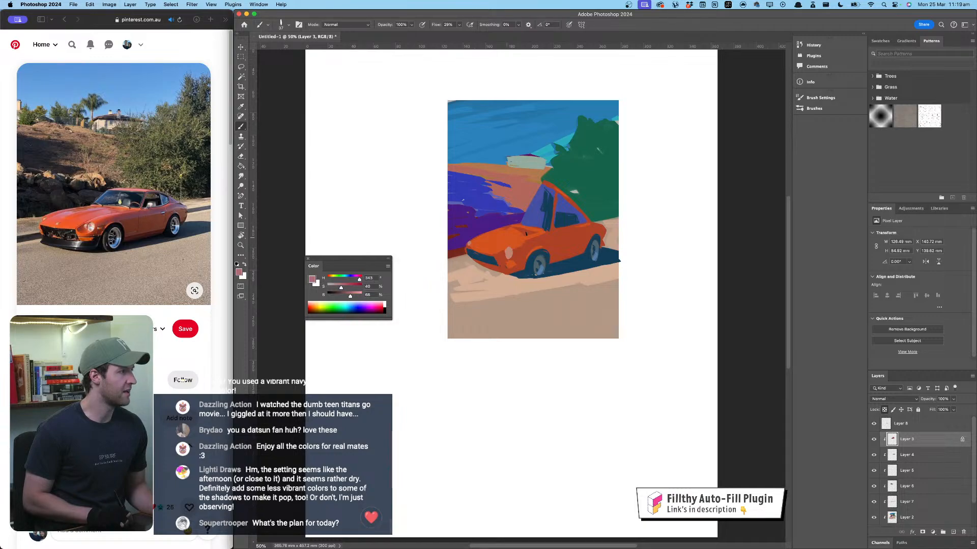
{"action": "mouse_move", "coordinate": [542, 239]}
{"action": "left_mouse_down"}
{"action": "mouse_move", "coordinate": [585, 228]}
{"action": "mouse_move", "coordinate": [552, 237]}
{"action": "mouse_move", "coordinate": [584, 230]}
{"action": "left_mouse_up"}
{"action": "key", "text": "super+z"}
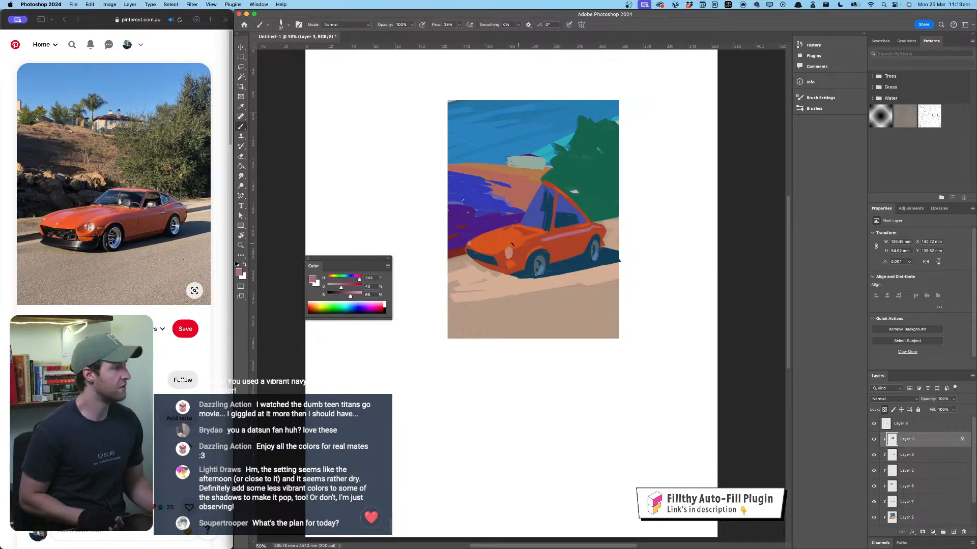
{"action": "left_click_drag", "start_coordinate": [509, 246], "coordinate": [541, 235]}
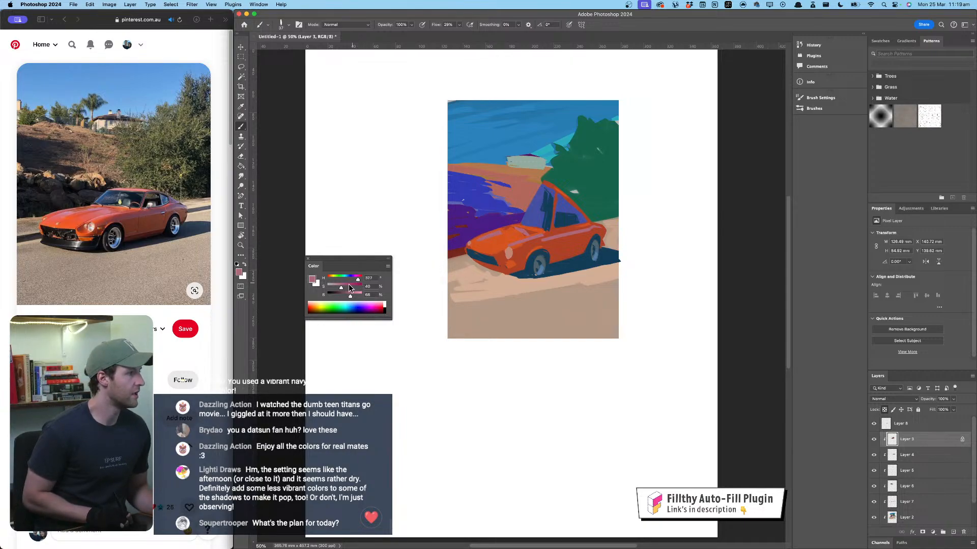
Step: Mix a stronger pink with hue 327°, 53% saturation and 71% brightness, and paint more highlights along the car's side
{"action": "left_click_drag", "start_coordinate": [343, 287], "coordinate": [345, 287]}
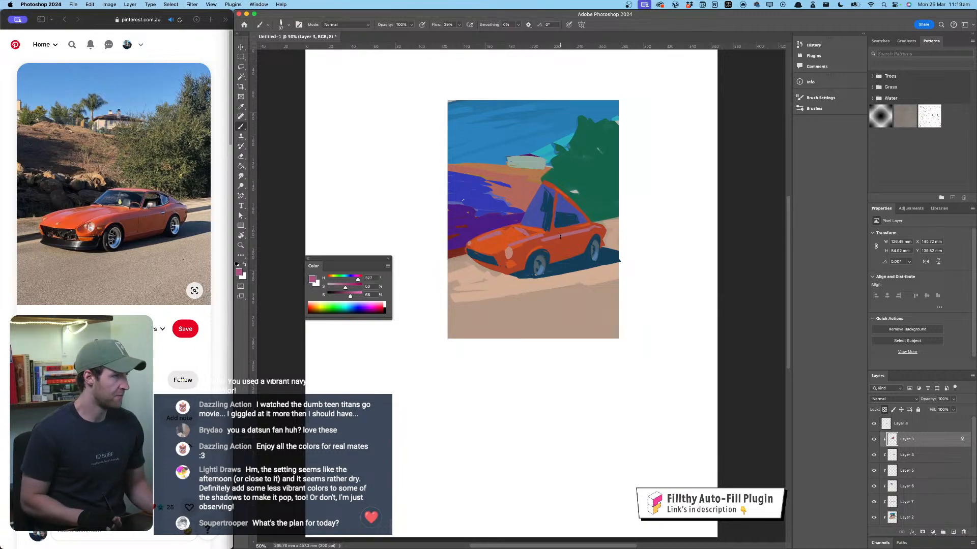
{"action": "left_click_drag", "start_coordinate": [569, 236], "coordinate": [560, 236]}
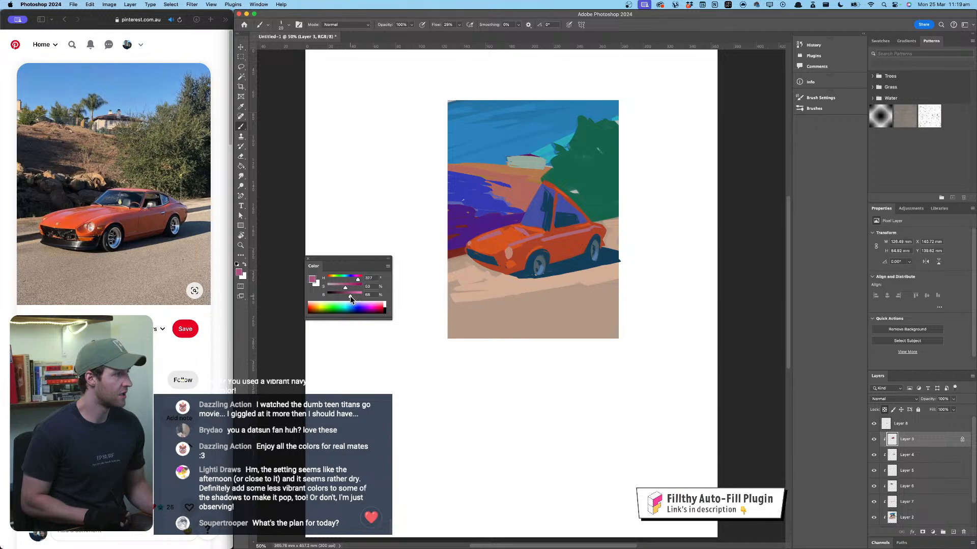
{"action": "left_click_drag", "start_coordinate": [350, 295], "coordinate": [351, 295]}
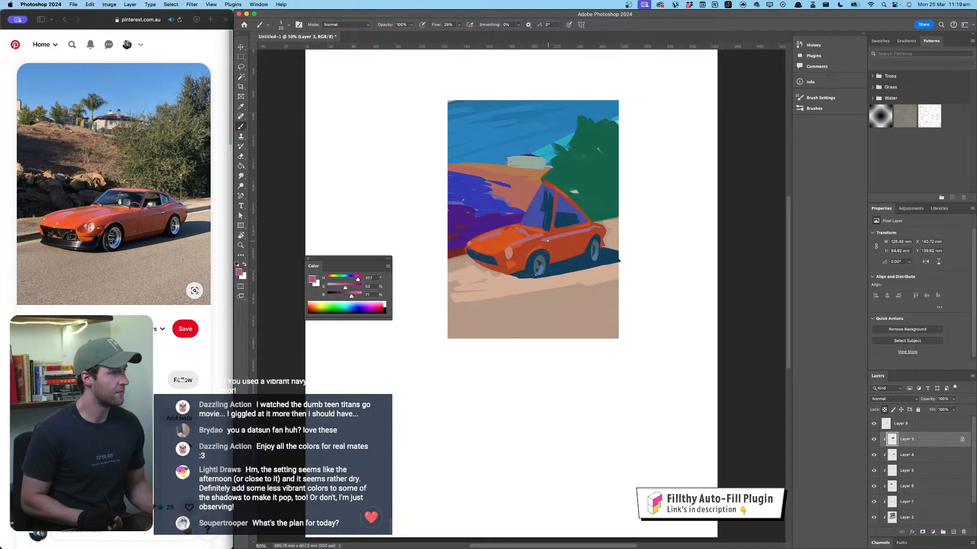
Step: Paint purple highlights on the hood, then light blue ones near the windshield with hue 207° and 49% saturation
{"action": "left_click_drag", "start_coordinate": [358, 278], "coordinate": [344, 287]}
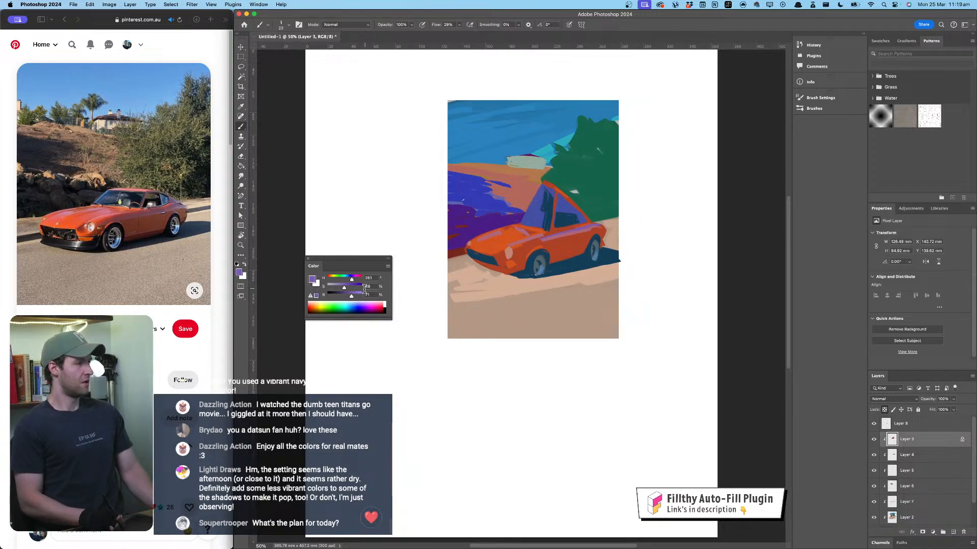
{"action": "left_click_drag", "start_coordinate": [352, 279], "coordinate": [354, 280]}
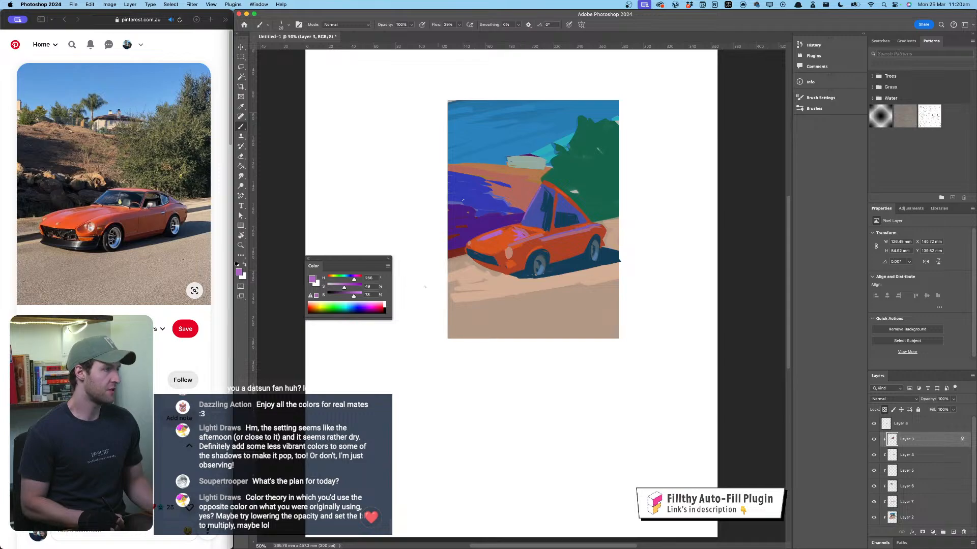
{"action": "left_click_drag", "start_coordinate": [354, 279], "coordinate": [344, 290]}
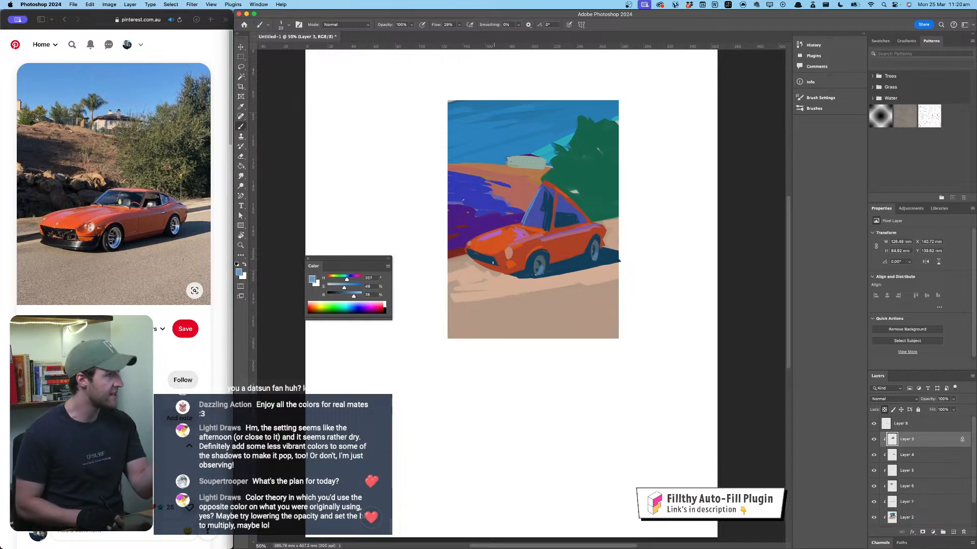
Step: Darken the car's sampled red-orange to 90% saturation and 59% brightness, and paint details around the headlight and grille, undoing the last stroke
{"action": "left_click", "coordinate": [533, 246], "text": "alt"}
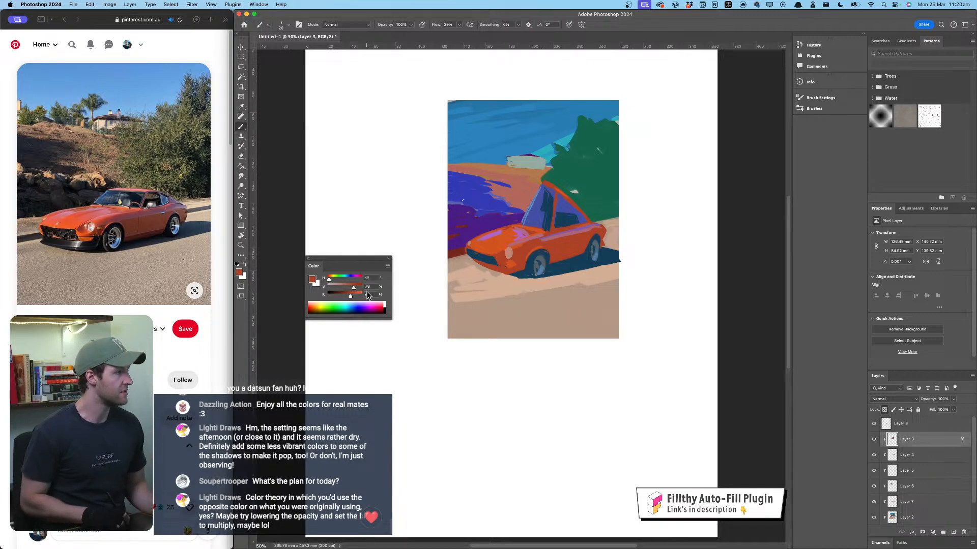
{"action": "left_click_drag", "start_coordinate": [350, 296], "coordinate": [358, 288]}
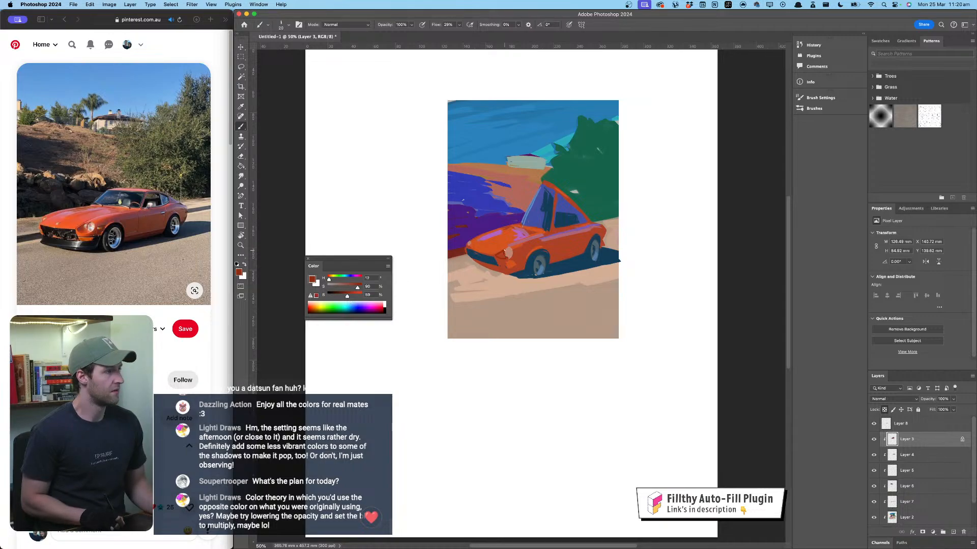
{"action": "key", "text": "super+z"}
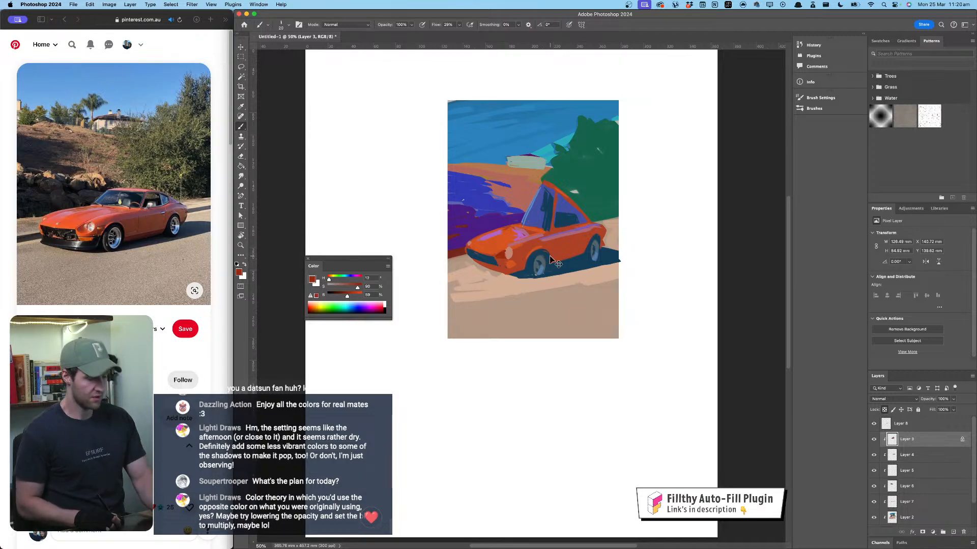
Step: Lighten the sampled headlight colour to 25% saturation and 85% brightness, and paint a highlight on the headlight
{"action": "key", "text": "super+equal"}
{"action": "left_click_drag", "start_coordinate": [568, 199], "coordinate": [572, 205]}
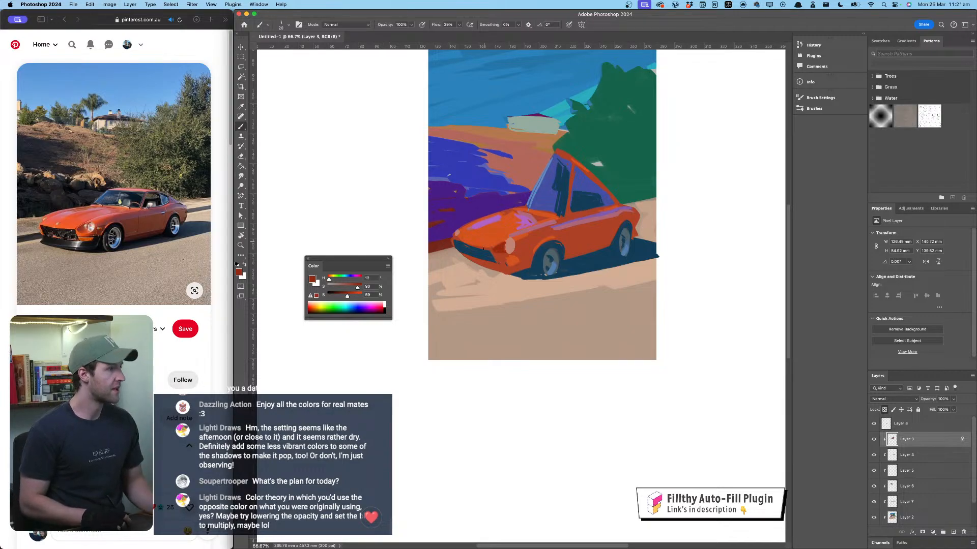
{"action": "left_click", "coordinate": [510, 248], "text": "alt"}
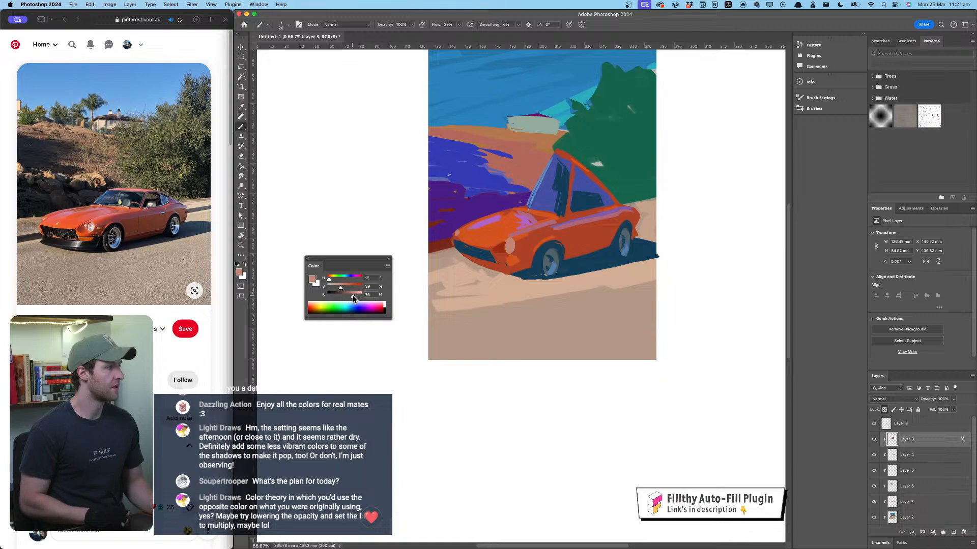
{"action": "left_click_drag", "start_coordinate": [340, 287], "coordinate": [335, 288]}
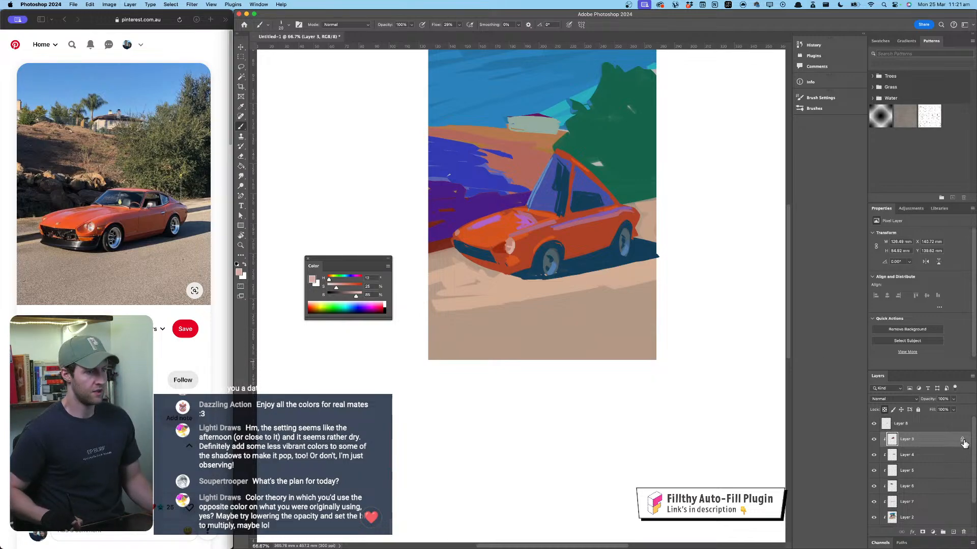
Step: Release Layer 3 from its clipping mask and merge it with Layer 8
{"action": "left_click", "coordinate": [938, 426], "text": "shift"}
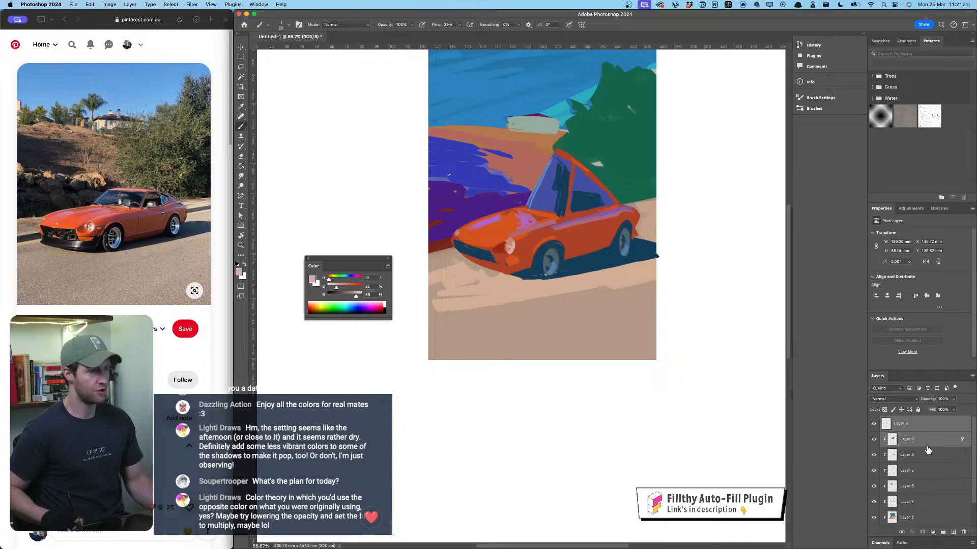
{"action": "left_click", "coordinate": [932, 439]}
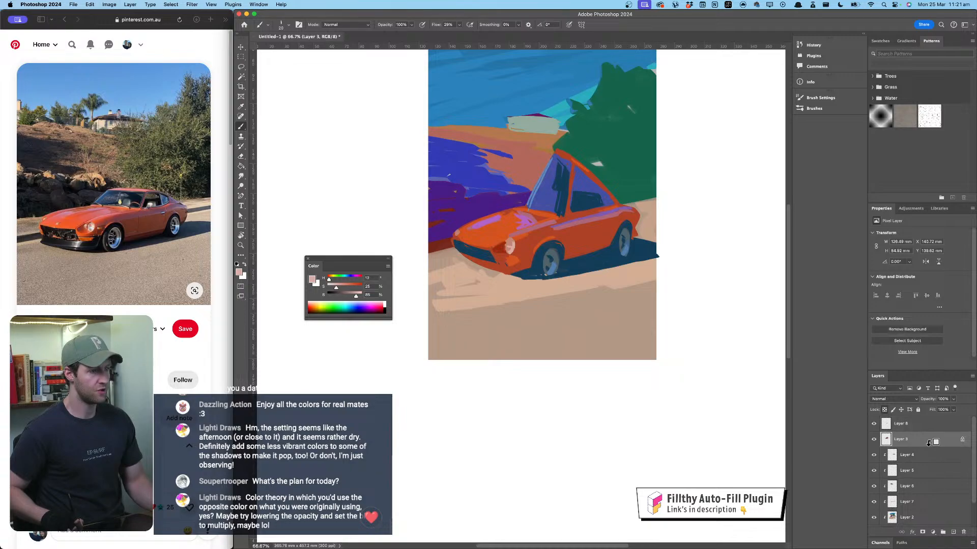
{"action": "left_click", "coordinate": [935, 425], "text": "shift"}
{"action": "key", "text": "super+e"}
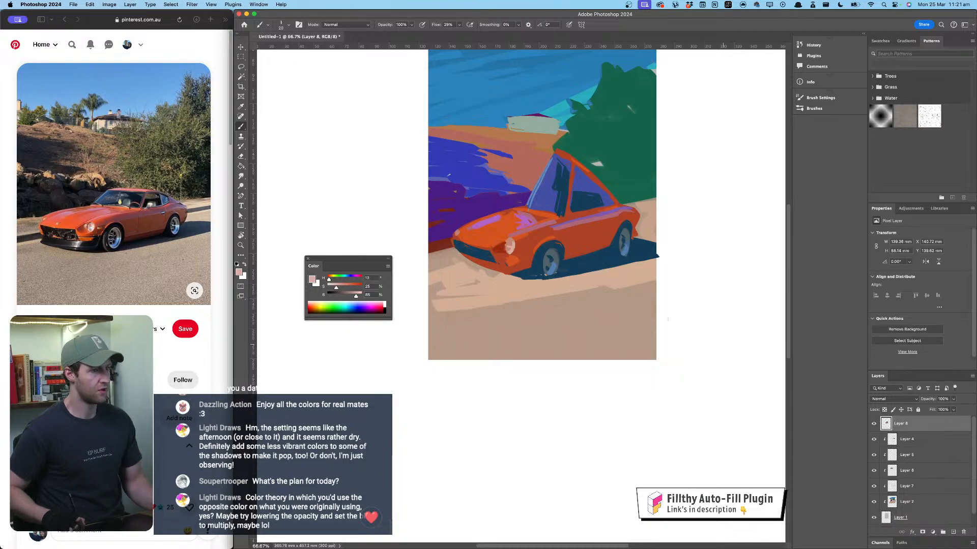
Step: Sample the dark blue, outline the shadow beneath the car's front bumper, and fill it in with a larger brush
{"action": "left_click", "coordinate": [456, 258], "text": "alt"}
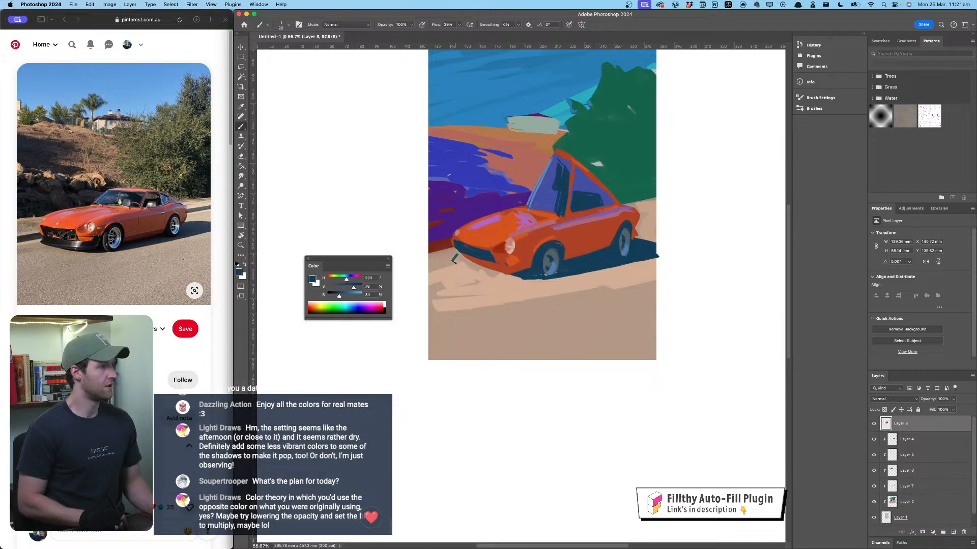
{"action": "left_click_drag", "start_coordinate": [454, 259], "coordinate": [514, 278]}
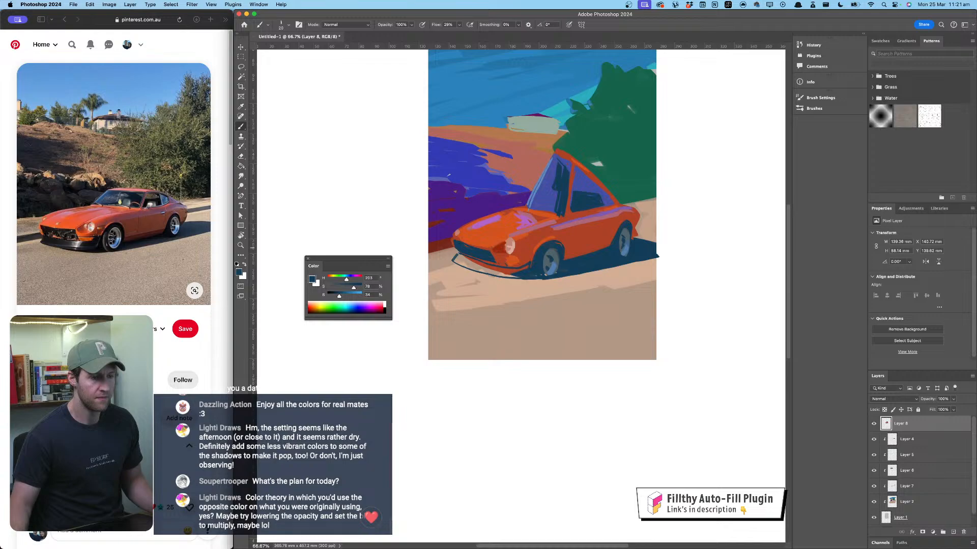
{"action": "key", "text": "super+Tab"}
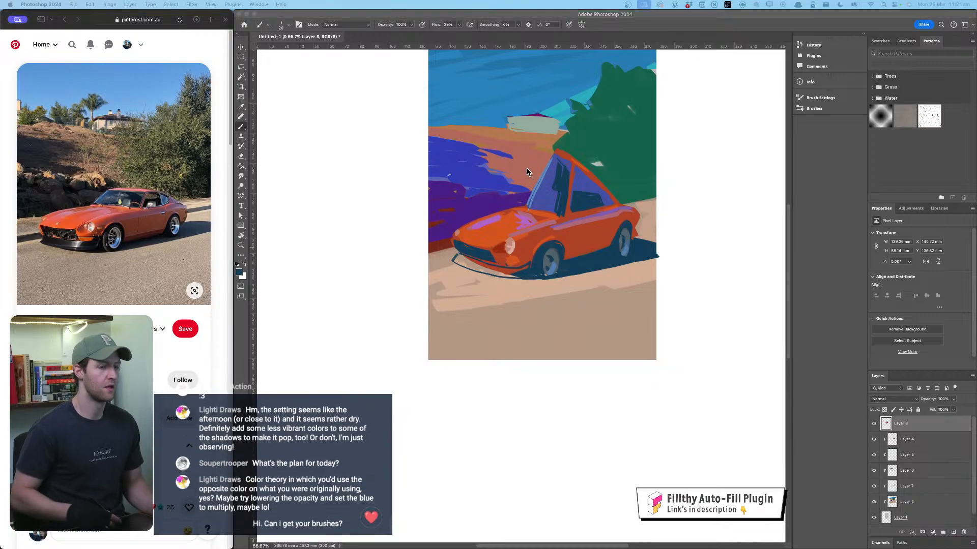
{"action": "key", "text": "super+Tab"}
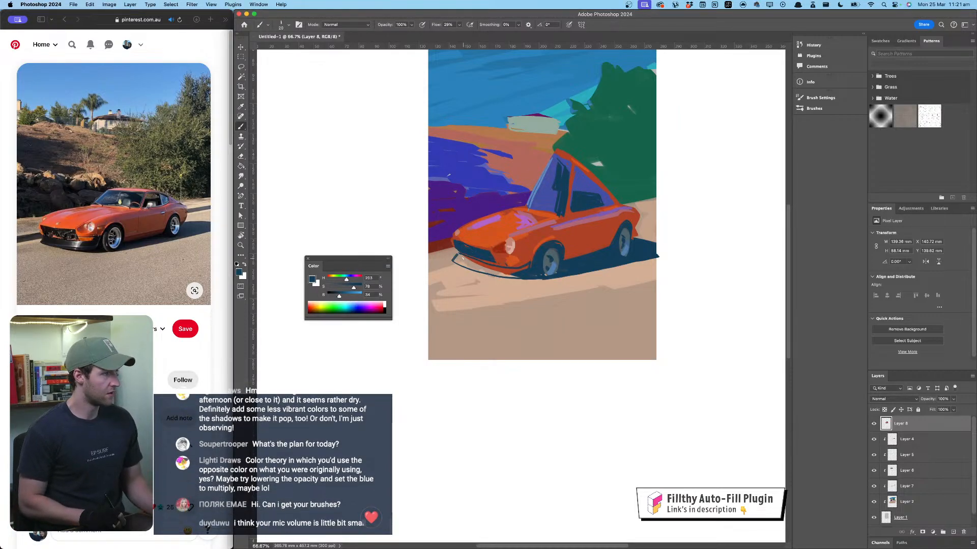
{"action": "mouse_move", "coordinate": [462, 260]}
{"action": "left_mouse_down", "text": "ctrl+alt"}
{"action": "mouse_move", "coordinate": [534, 270]}
{"action": "mouse_move", "coordinate": [528, 220]}
{"action": "mouse_move", "coordinate": [520, 272]}
{"action": "mouse_move", "coordinate": [526, 268]}
{"action": "mouse_move", "coordinate": [509, 274]}
{"action": "mouse_move", "coordinate": [526, 267]}
{"action": "mouse_move", "coordinate": [457, 260]}
{"action": "mouse_move", "coordinate": [509, 275]}
{"action": "mouse_move", "coordinate": [454, 261]}
{"action": "mouse_move", "coordinate": [516, 278]}
{"action": "mouse_move", "coordinate": [455, 259]}
{"action": "mouse_move", "coordinate": [509, 277]}
{"action": "mouse_move", "coordinate": [457, 261]}
{"action": "mouse_move", "coordinate": [484, 272]}
{"action": "left_mouse_up", "text": "ctrl+alt"}
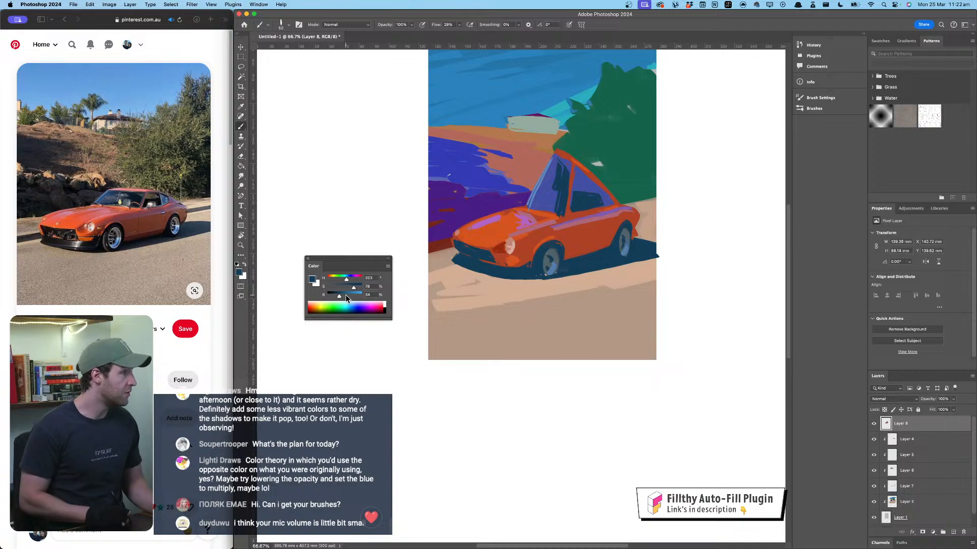
Step: Darken the blue to 18% brightness and paint deeper shadow around the front tyre and beneath the car's sill, undoing the last stroke
{"action": "left_click_drag", "start_coordinate": [338, 296], "coordinate": [334, 296]}
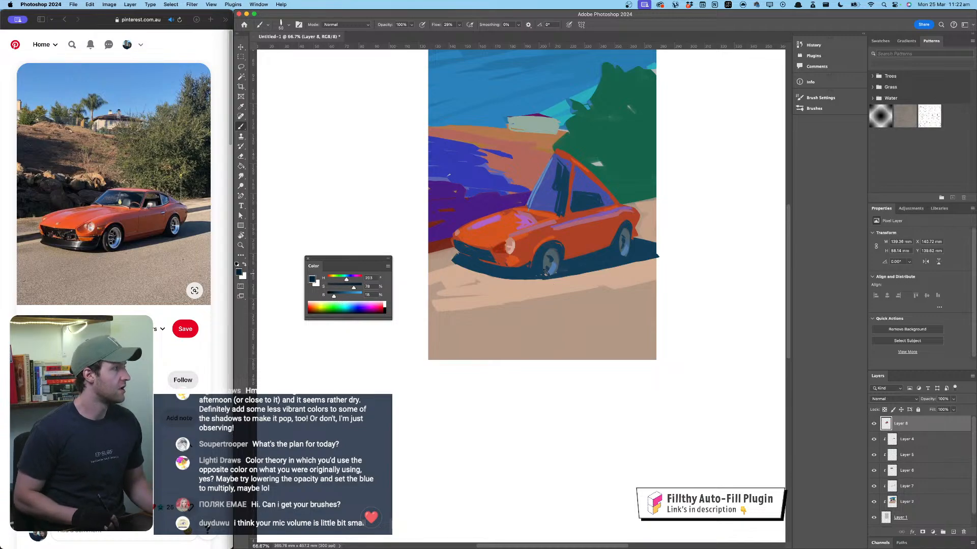
{"action": "mouse_move", "coordinate": [532, 270]}
{"action": "left_mouse_down"}
{"action": "mouse_move", "coordinate": [537, 256]}
{"action": "mouse_move", "coordinate": [530, 266]}
{"action": "left_mouse_up"}
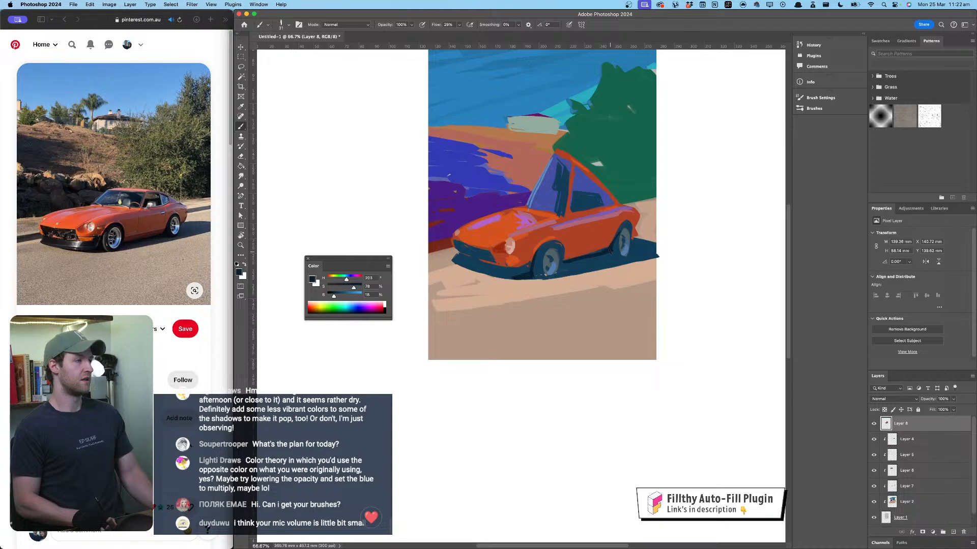
{"action": "left_click_drag", "start_coordinate": [570, 264], "coordinate": [609, 255]}
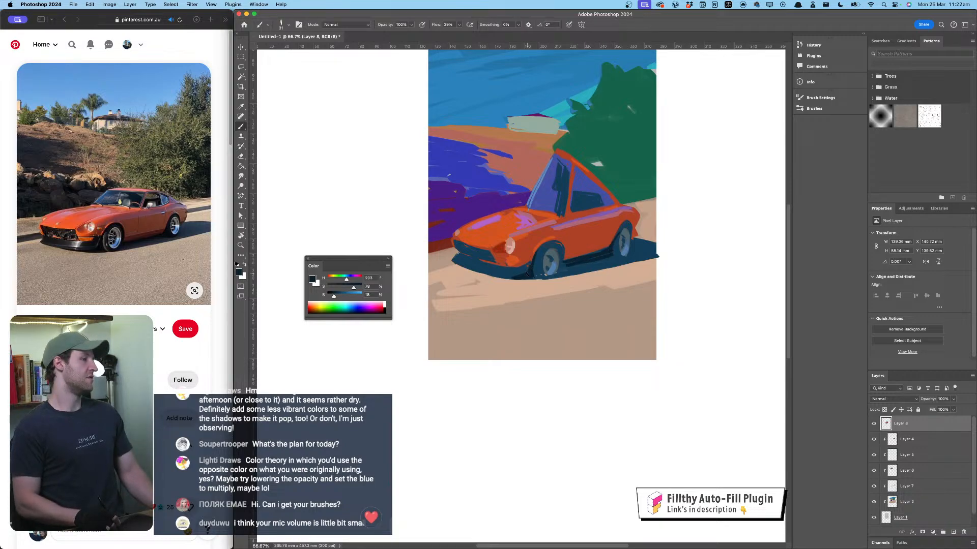
{"action": "key", "text": "super+z"}
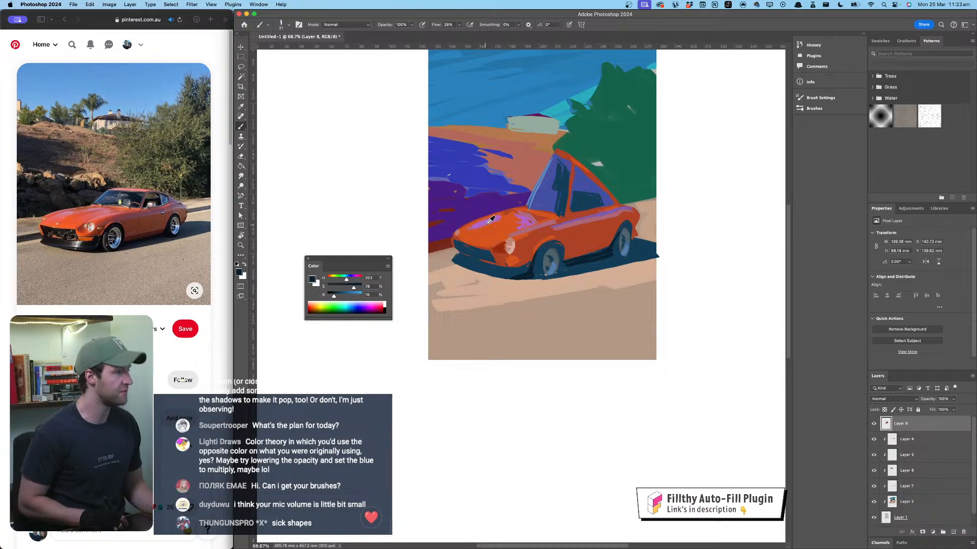
Step: Touch up the front edge of the hood with sampled orange, and try near-black strokes on the grille, undoing the last one
{"action": "left_click", "coordinate": [473, 236], "text": "alt"}
{"action": "left_click_drag", "start_coordinate": [450, 239], "coordinate": [461, 242]}
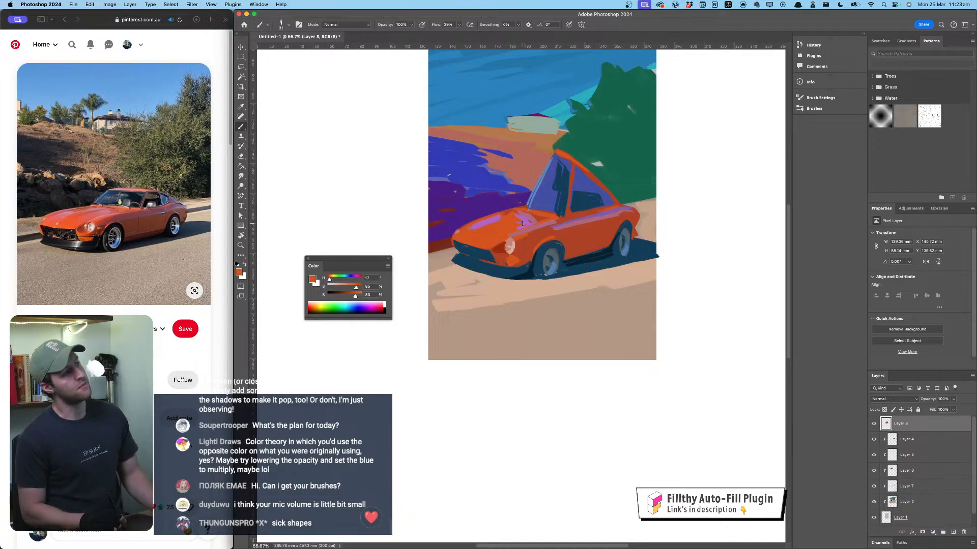
{"action": "left_click", "coordinate": [536, 272], "text": "alt"}
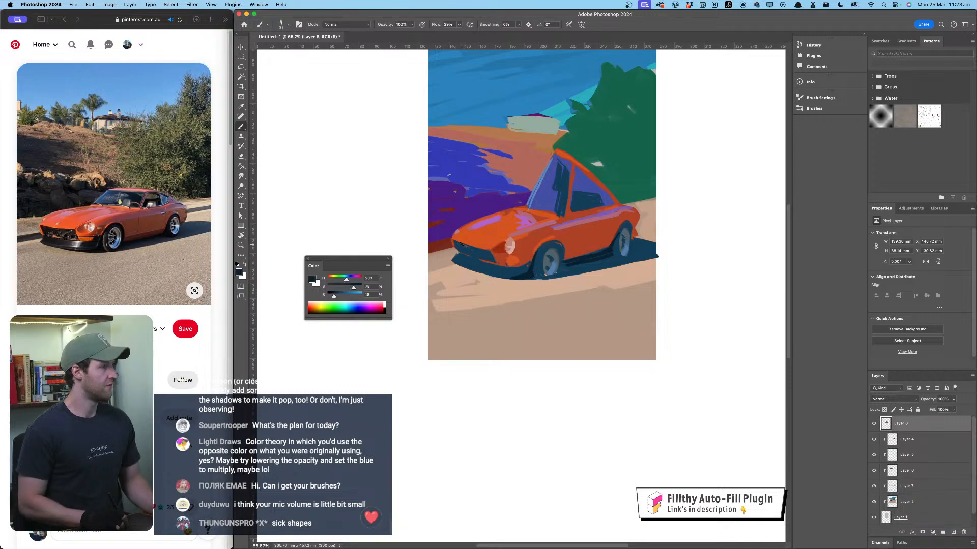
{"action": "left_click_drag", "start_coordinate": [463, 246], "coordinate": [459, 252]}
{"action": "key", "text": "super+z"}
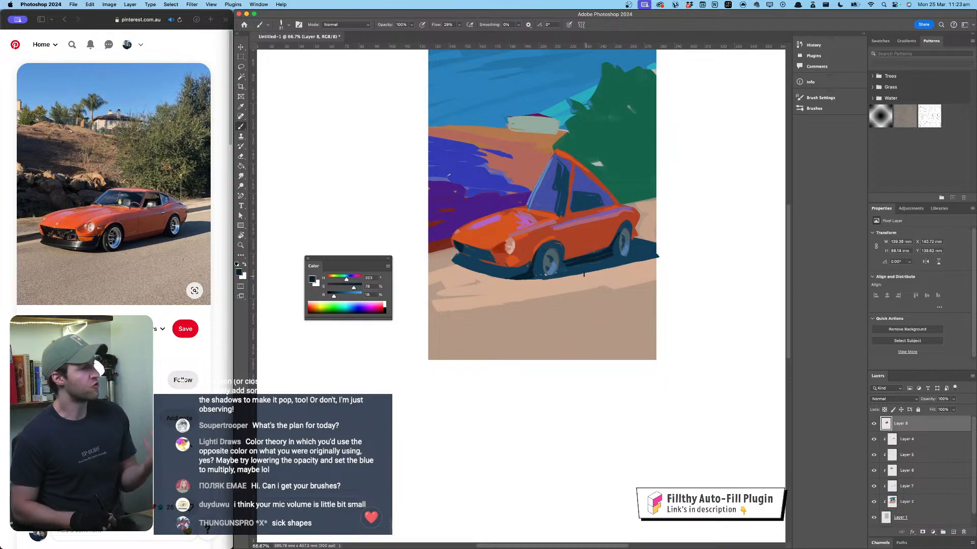
Step: Mix a darker red-orange at 90% saturation and 59% brightness and paint it along the car's lower sill between the wheels
{"action": "left_click", "coordinate": [329, 279]}
{"action": "left_click", "coordinate": [351, 295]}
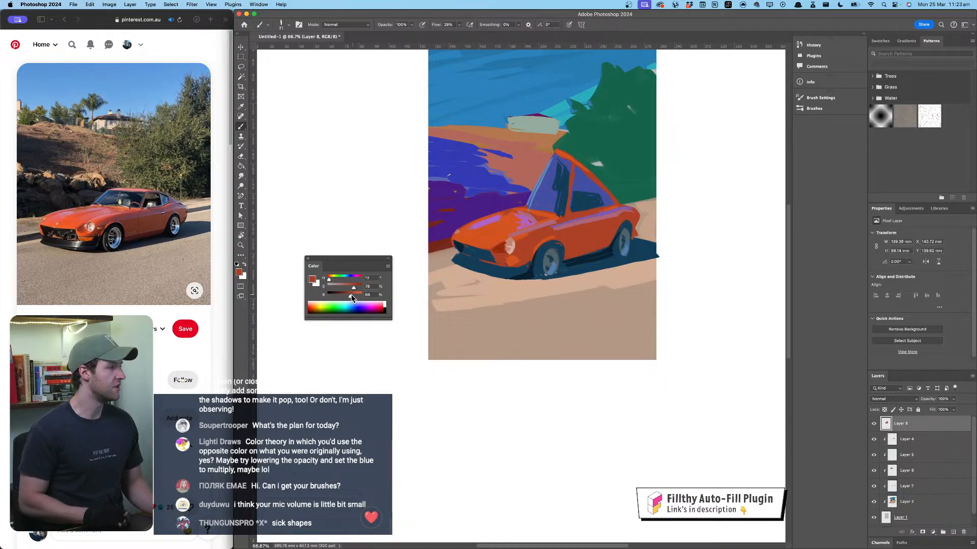
{"action": "left_click_drag", "start_coordinate": [353, 288], "coordinate": [358, 288]}
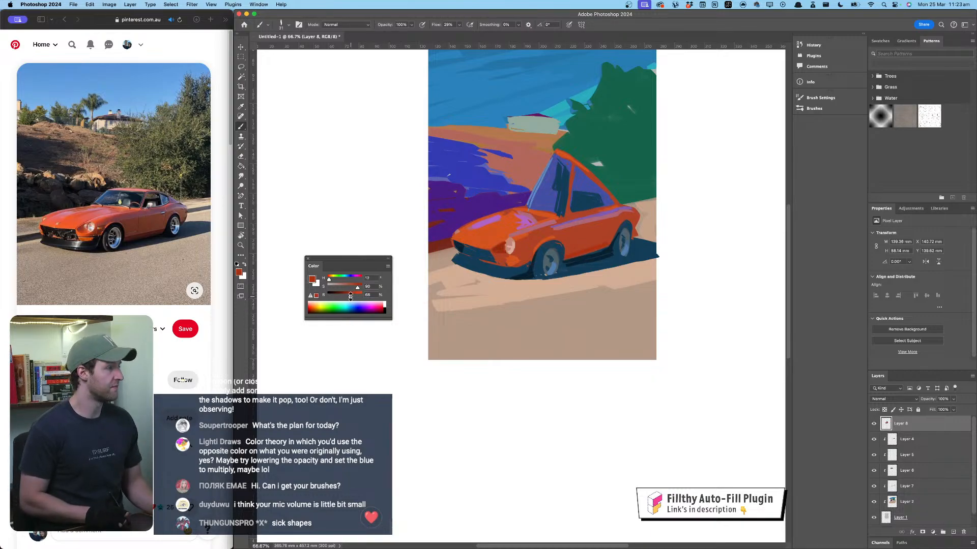
{"action": "left_click_drag", "start_coordinate": [350, 297], "coordinate": [347, 296]}
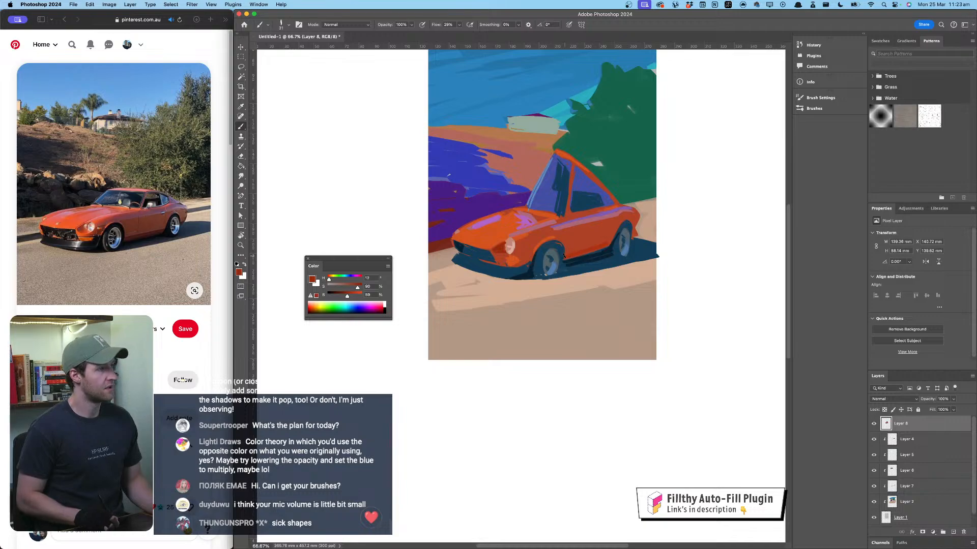
{"action": "left_click_drag", "start_coordinate": [563, 256], "coordinate": [610, 243]}
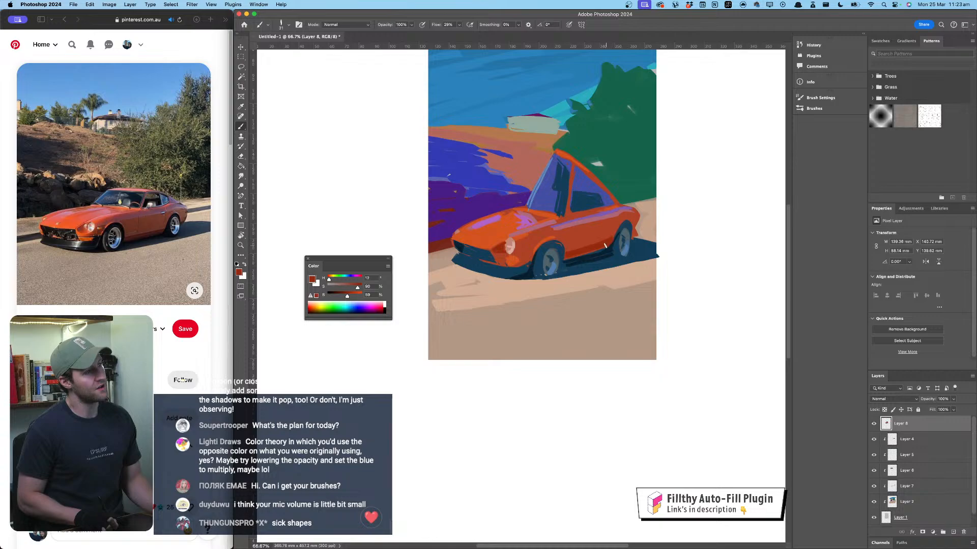
{"action": "left_click_drag", "start_coordinate": [605, 246], "coordinate": [568, 257]}
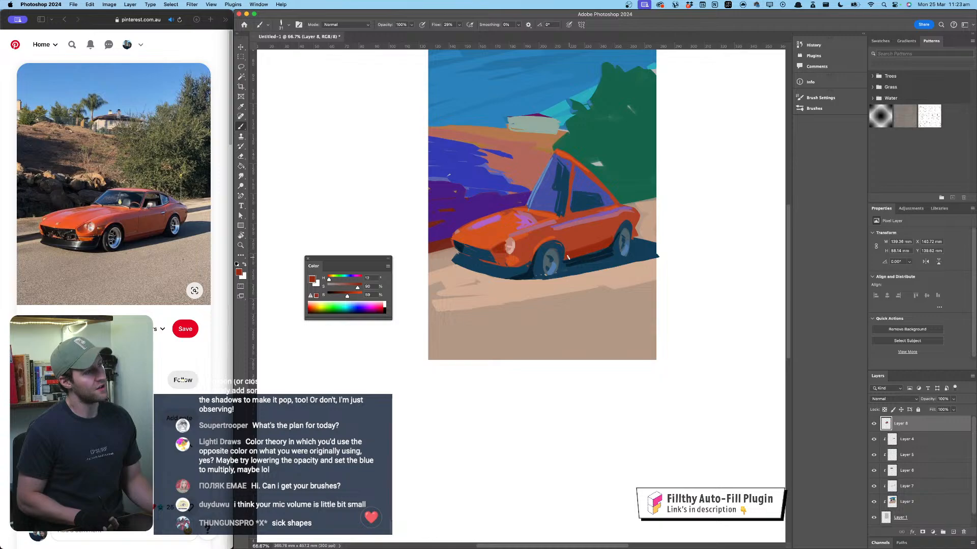
{"action": "left_click", "coordinate": [619, 230], "text": "alt"}
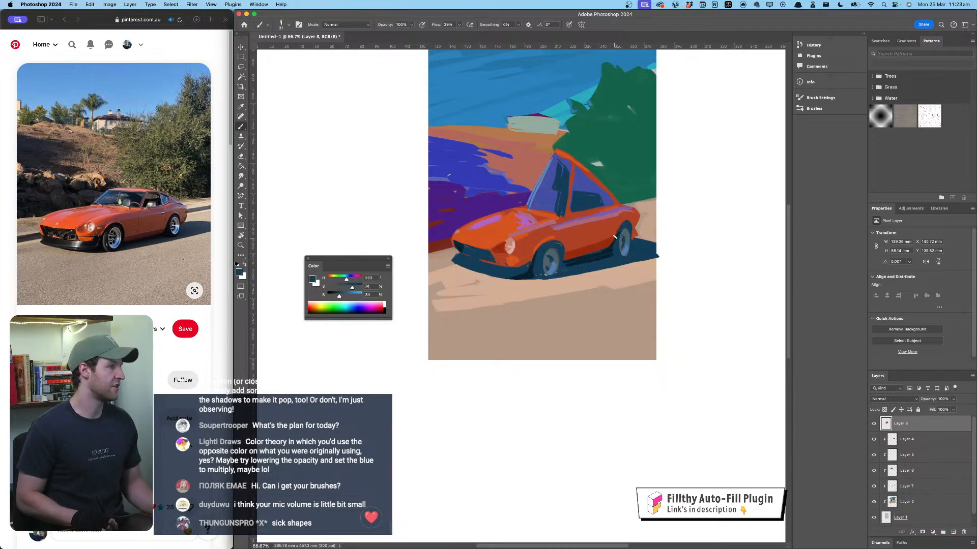
{"action": "left_click", "coordinate": [571, 254], "text": "alt"}
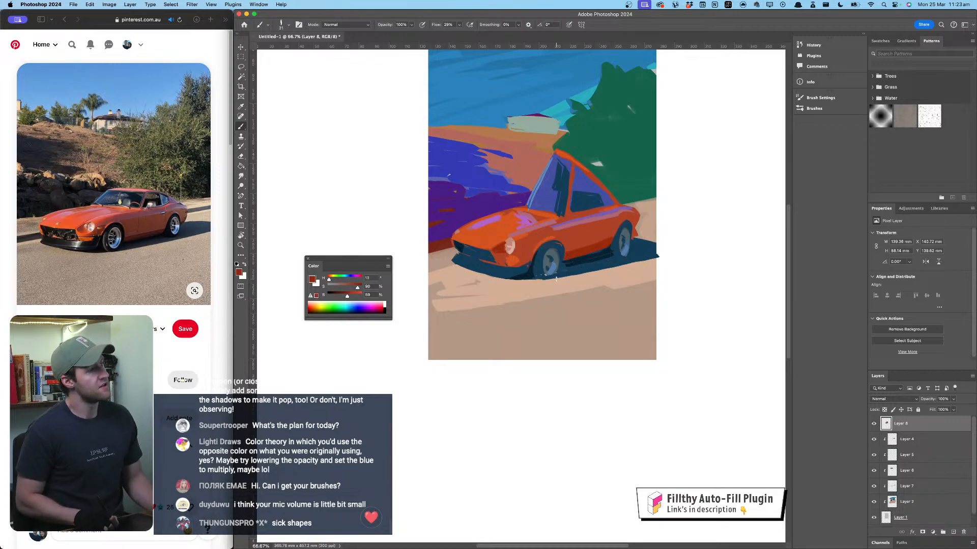
Step: Paint sampled dark blue along the inside base of the windshield and sampled near-black blue beneath the front grille
{"action": "left_click", "coordinate": [563, 190], "text": "alt"}
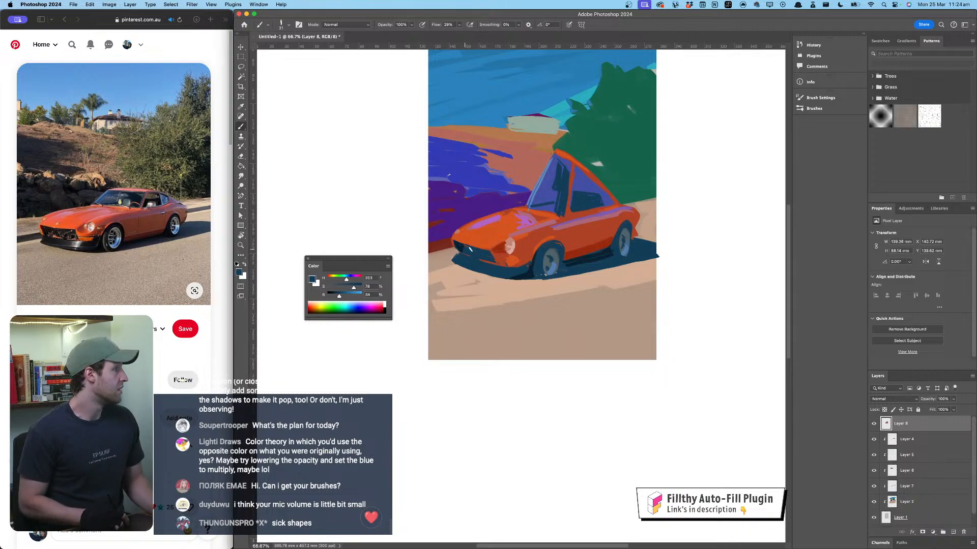
{"action": "left_click", "coordinate": [463, 243], "text": "alt"}
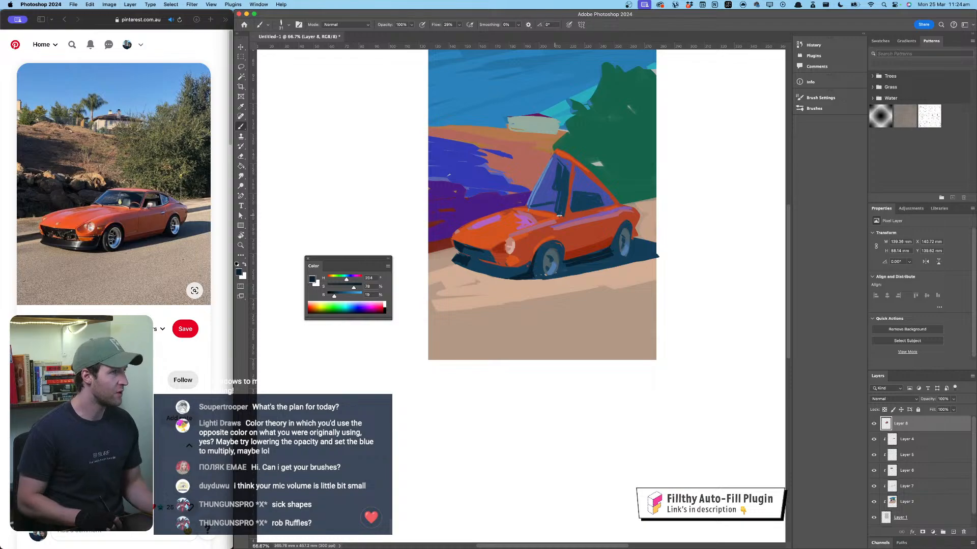
Step: Touch up the hood near the windshield's base with sampled oranges and the windshield's edge with sampled light blue
{"action": "left_click", "coordinate": [563, 216], "text": "alt"}
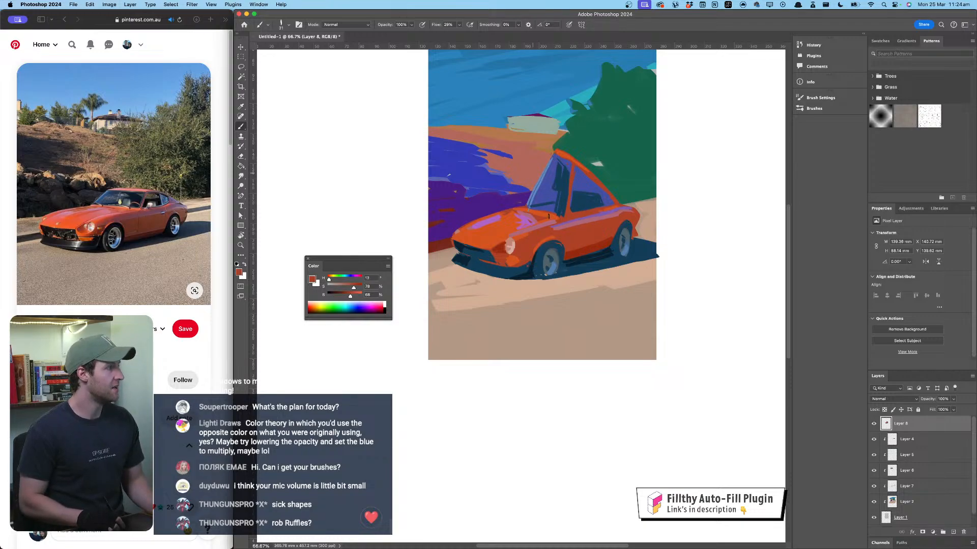
{"action": "left_click", "coordinate": [549, 212], "text": "alt"}
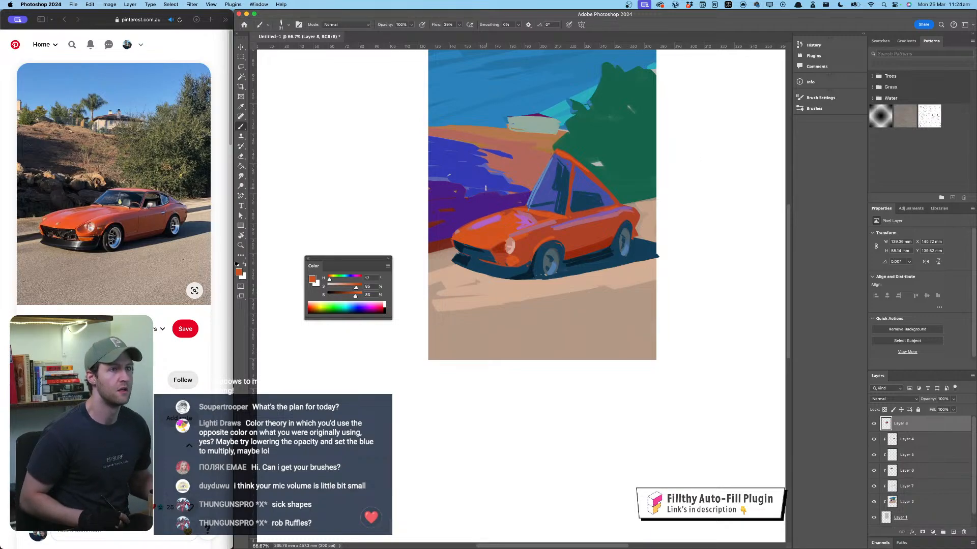
{"action": "left_click", "coordinate": [554, 157], "text": "alt"}
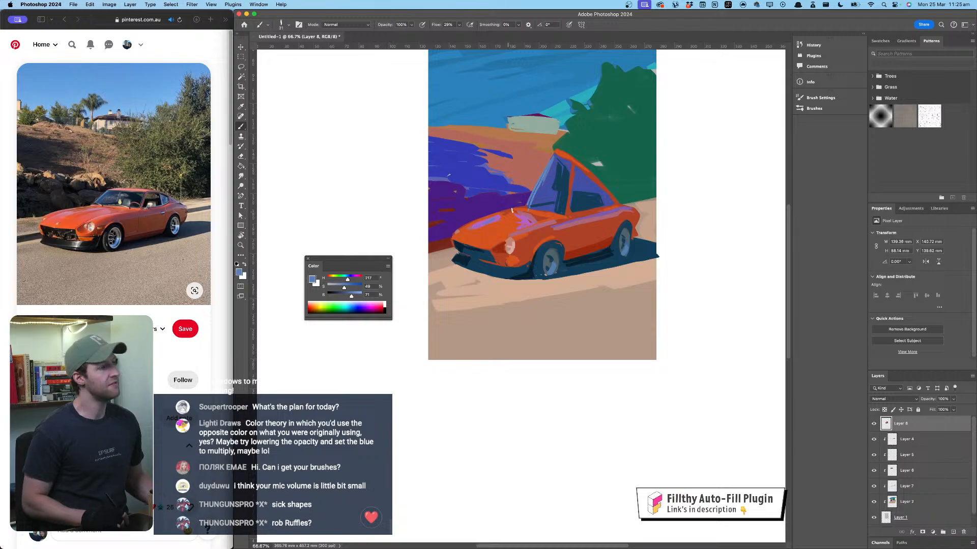
Step: Sample the road's light tan and brush its rough strokes out past the left edge of the painting
{"action": "left_click", "coordinate": [487, 274], "text": "alt"}
{"action": "mouse_move", "coordinate": [460, 286]}
{"action": "left_mouse_down"}
{"action": "mouse_move", "coordinate": [424, 299]}
{"action": "mouse_move", "coordinate": [425, 290]}
{"action": "left_mouse_up"}
{"action": "left_click_drag", "start_coordinate": [455, 279], "coordinate": [424, 286]}
Step: Sample the hill's orange-brown and trim the lower edge of the distant building with it
{"action": "scroll", "coordinate": [482, 233], "scroll_direction": "up", "scroll_amount": 3}
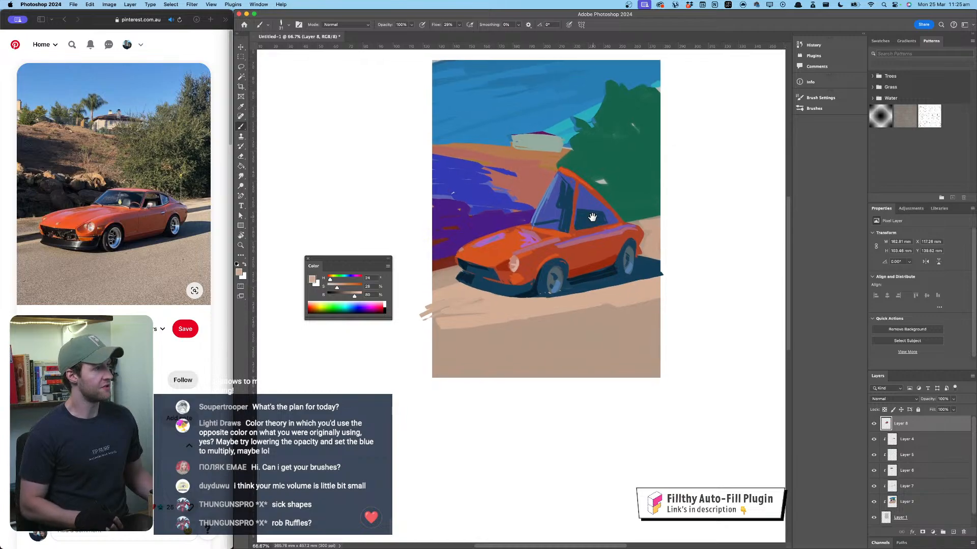
{"action": "left_click", "coordinate": [481, 232], "text": "alt"}
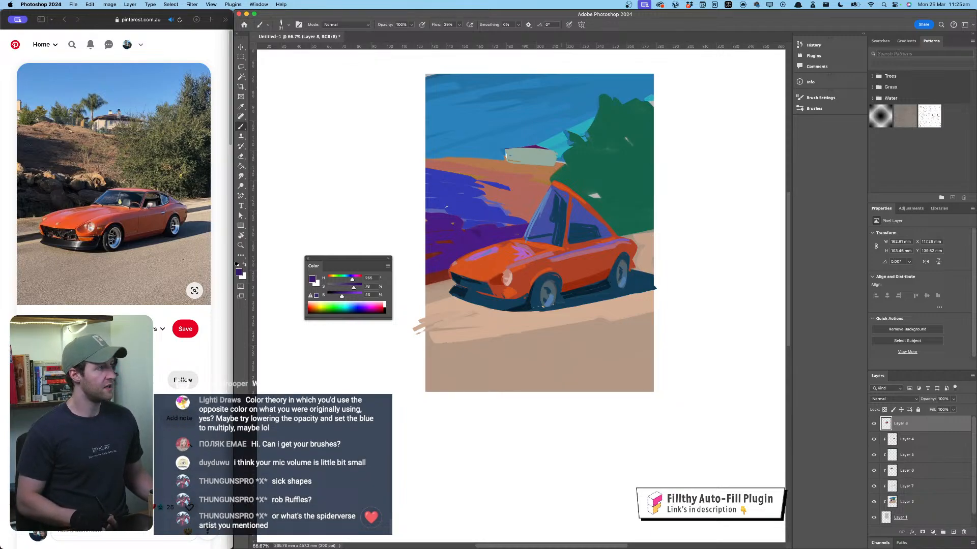
{"action": "left_click", "coordinate": [529, 165], "text": "alt"}
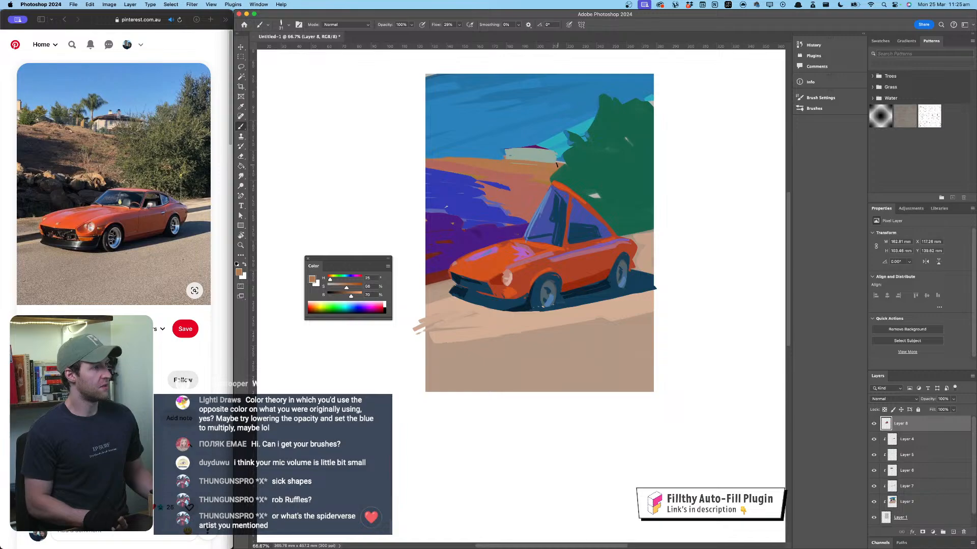
Step: Add a new layer and merge it with all the painted layers above the Background
{"action": "left_click", "coordinate": [953, 532]}
{"action": "left_click_drag", "start_coordinate": [579, 202], "coordinate": [574, 210]}
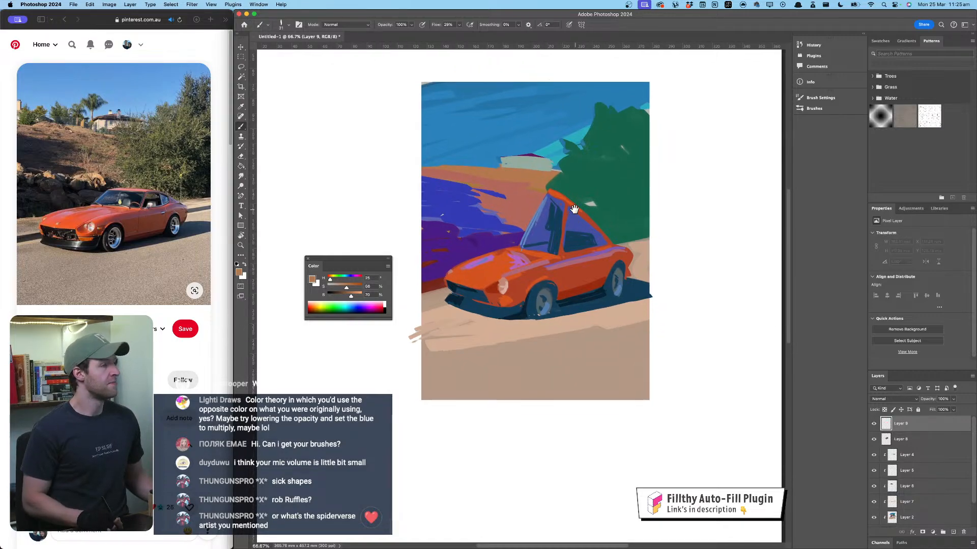
{"action": "left_click_drag", "start_coordinate": [972, 449], "coordinate": [973, 476]}
{"action": "left_click", "coordinate": [937, 501], "text": "shift"}
{"action": "key", "text": "super+e"}
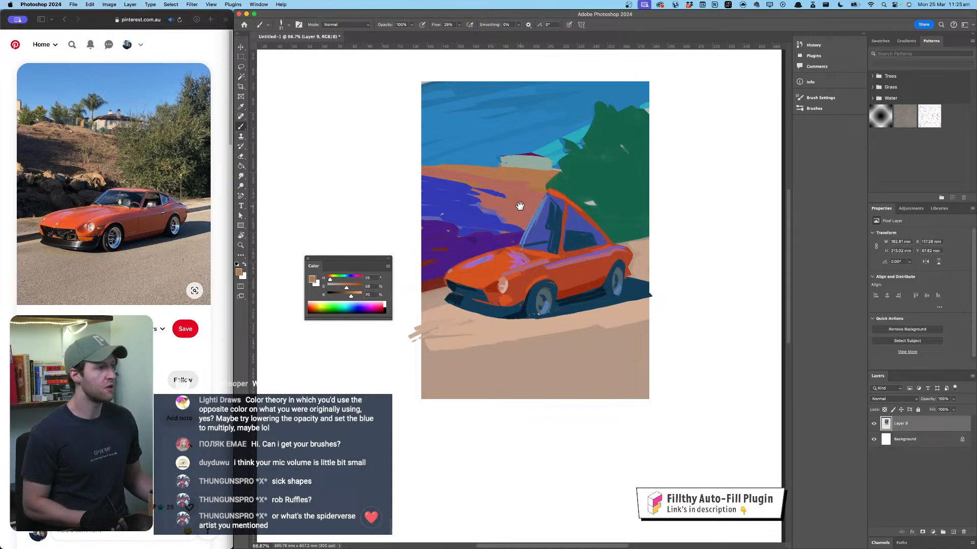
Step: Sample the tree's green and paint small distant trees and bushes along the hill's skyline beside the building
{"action": "left_click_drag", "start_coordinate": [541, 186], "coordinate": [550, 178]}
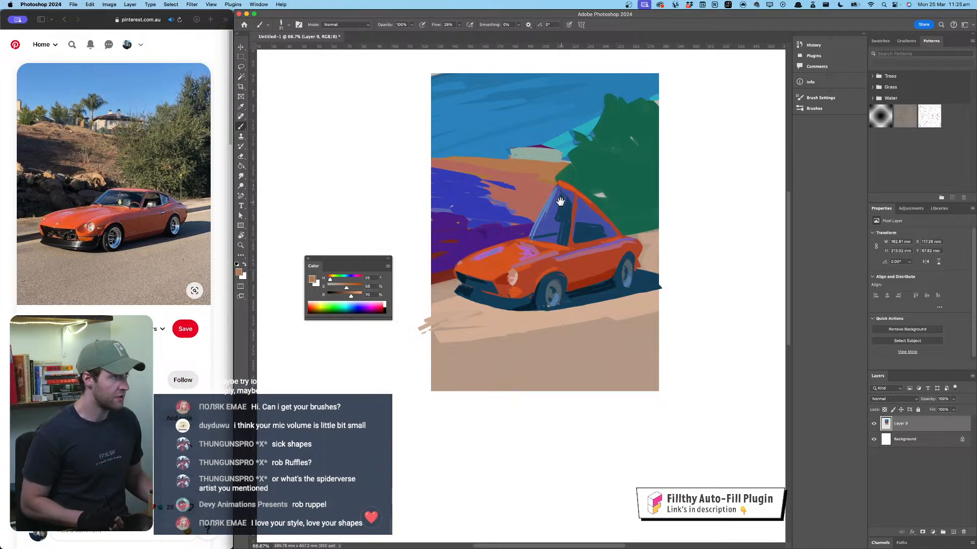
{"action": "left_click_drag", "start_coordinate": [558, 203], "coordinate": [560, 204]}
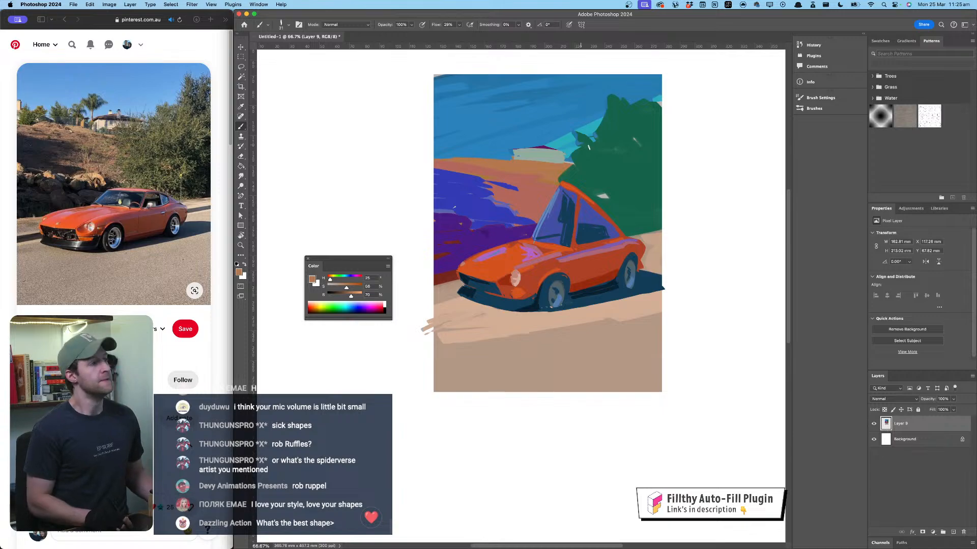
{"action": "left_click", "coordinate": [592, 145], "text": "alt"}
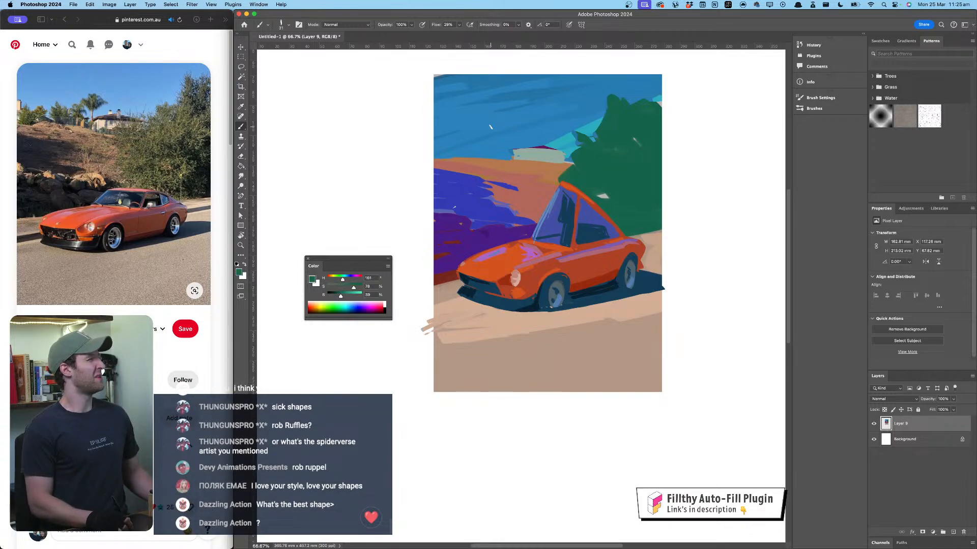
{"action": "mouse_move", "coordinate": [499, 134]}
{"action": "left_mouse_down"}
{"action": "mouse_move", "coordinate": [482, 151]}
{"action": "mouse_move", "coordinate": [470, 140]}
{"action": "mouse_move", "coordinate": [478, 153]}
{"action": "mouse_move", "coordinate": [482, 144]}
{"action": "mouse_move", "coordinate": [471, 142]}
{"action": "mouse_move", "coordinate": [475, 156]}
{"action": "mouse_move", "coordinate": [449, 154]}
{"action": "left_mouse_up"}
{"action": "left_click_drag", "start_coordinate": [440, 156], "coordinate": [437, 146]}
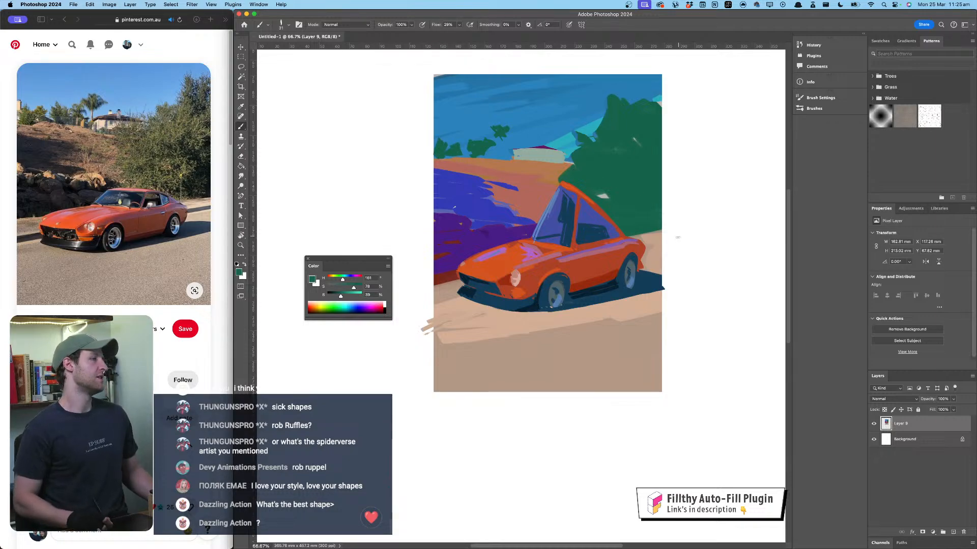
Step: Lock the merged layer's transparent pixels and repaint the building in its sampled colour shifted to hue 54 and 70% brightness
{"action": "left_click", "coordinate": [885, 410]}
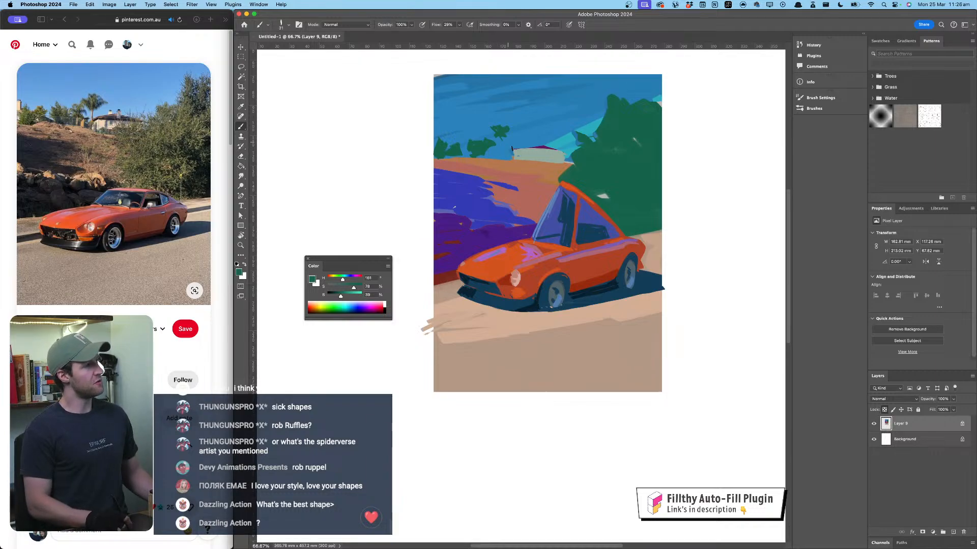
{"action": "left_click", "coordinate": [542, 151], "text": "alt"}
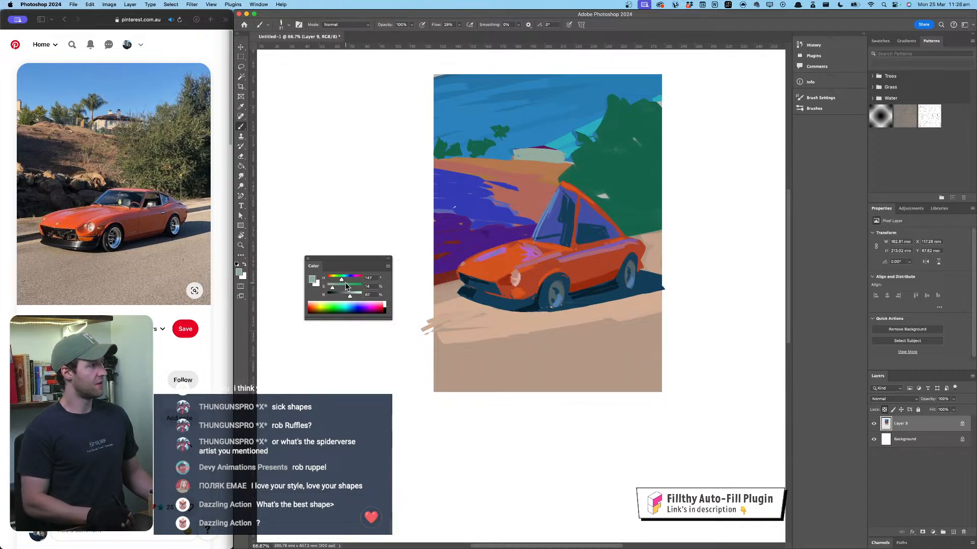
{"action": "left_click_drag", "start_coordinate": [339, 283], "coordinate": [350, 295]}
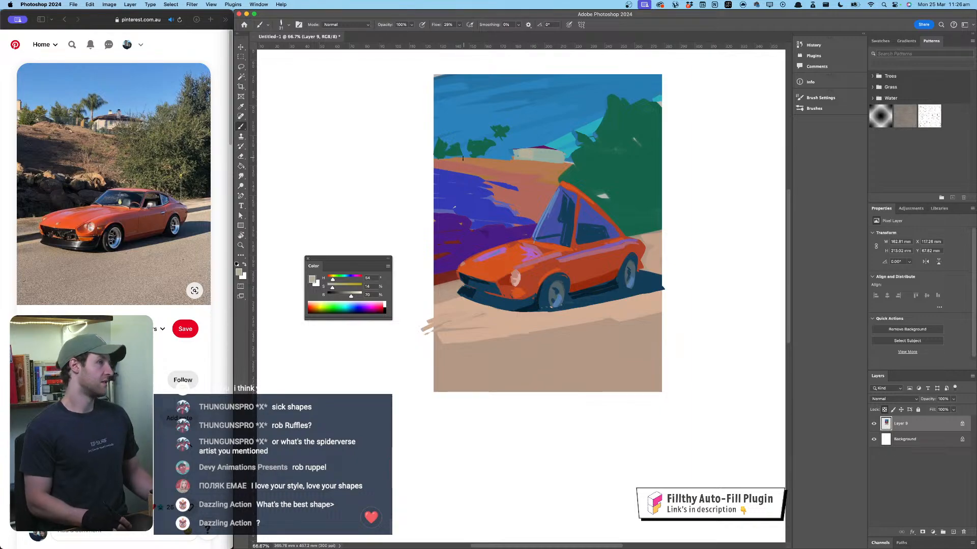
Step: Mix a magenta of hue 314, 52% saturation and 67% brightness and brush streaks across the hillside above and beside the blue rocks
{"action": "left_click", "coordinate": [488, 169], "text": "alt"}
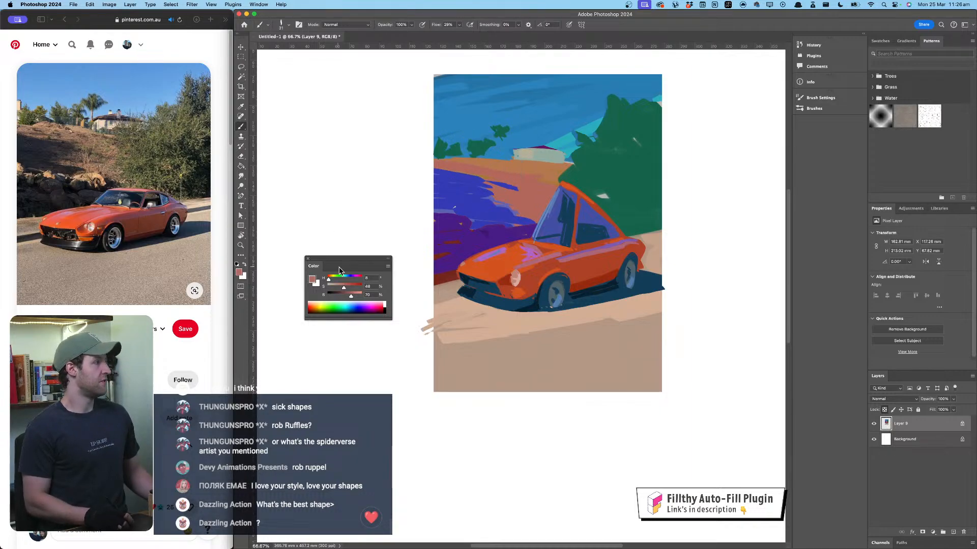
{"action": "left_click_drag", "start_coordinate": [344, 278], "coordinate": [359, 280]}
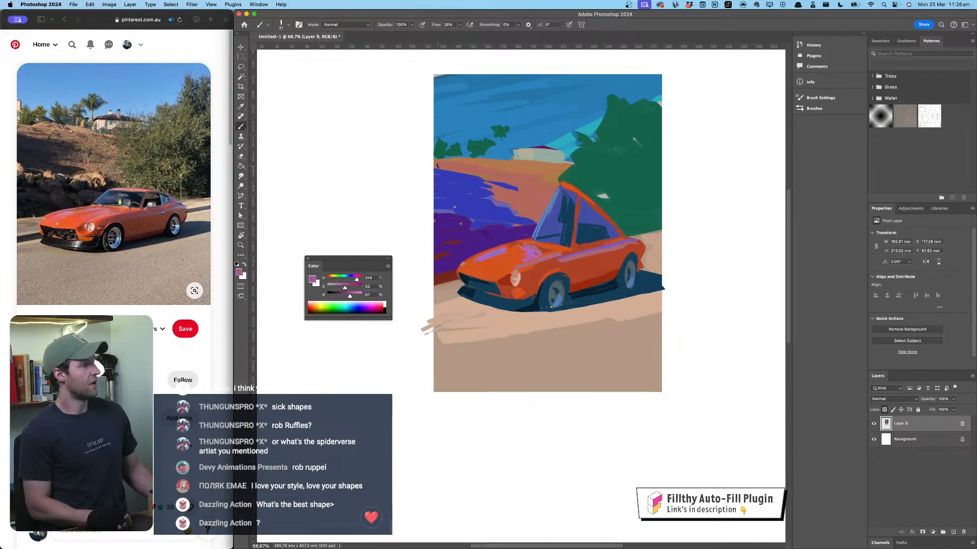
{"action": "left_click_drag", "start_coordinate": [436, 164], "coordinate": [492, 176]}
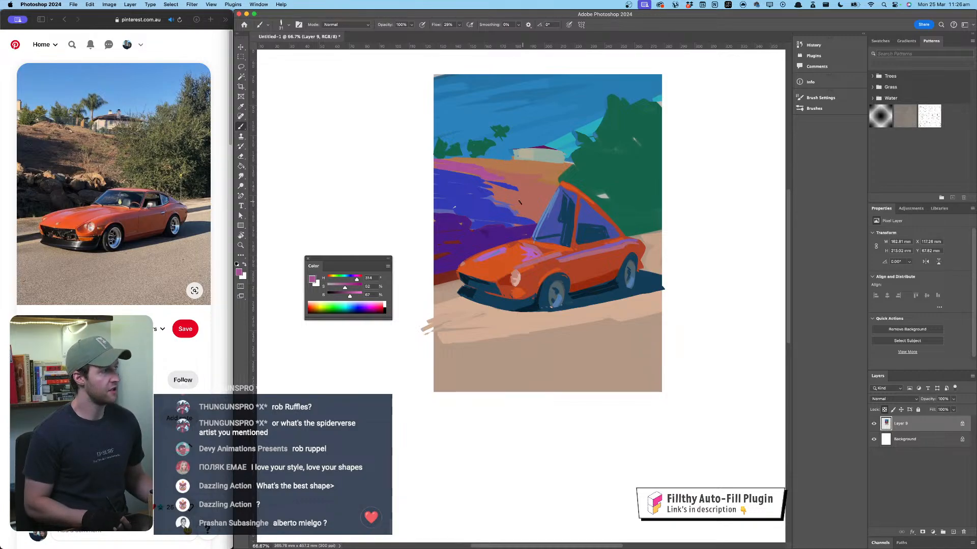
{"action": "left_click_drag", "start_coordinate": [485, 205], "coordinate": [515, 210]}
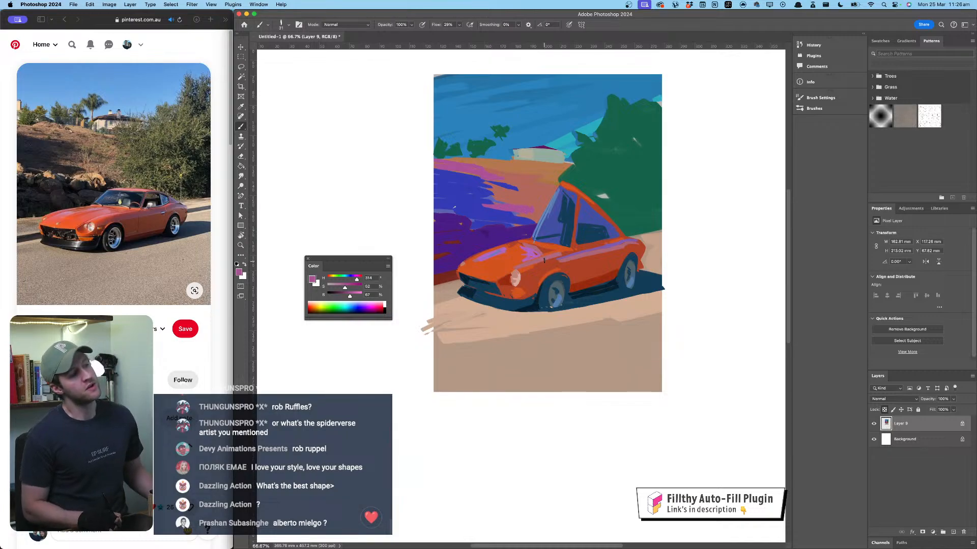
Step: Touch up the hill and sky edges beside the large tree with sampled orange-brown and cyan
{"action": "left_click", "coordinate": [559, 174], "text": "alt"}
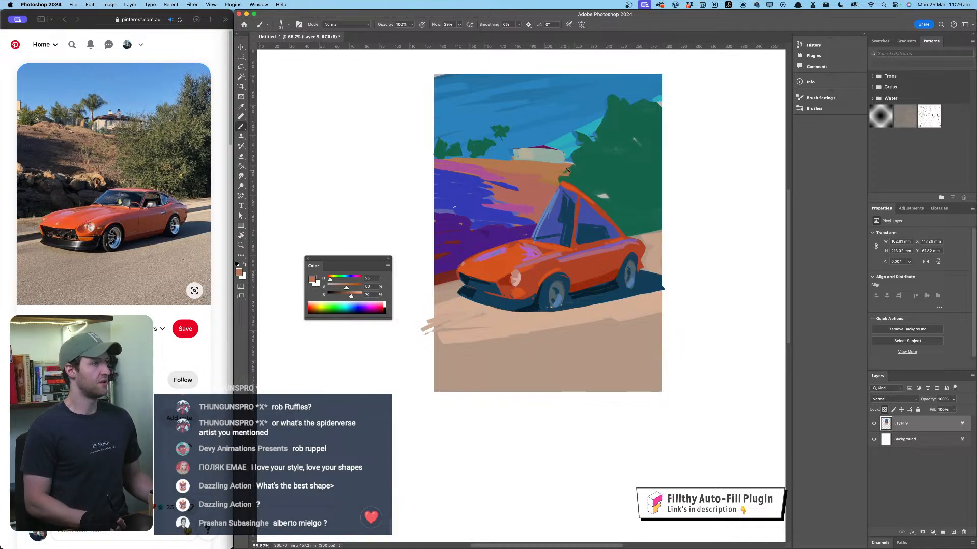
{"action": "left_click", "coordinate": [597, 128], "text": "alt"}
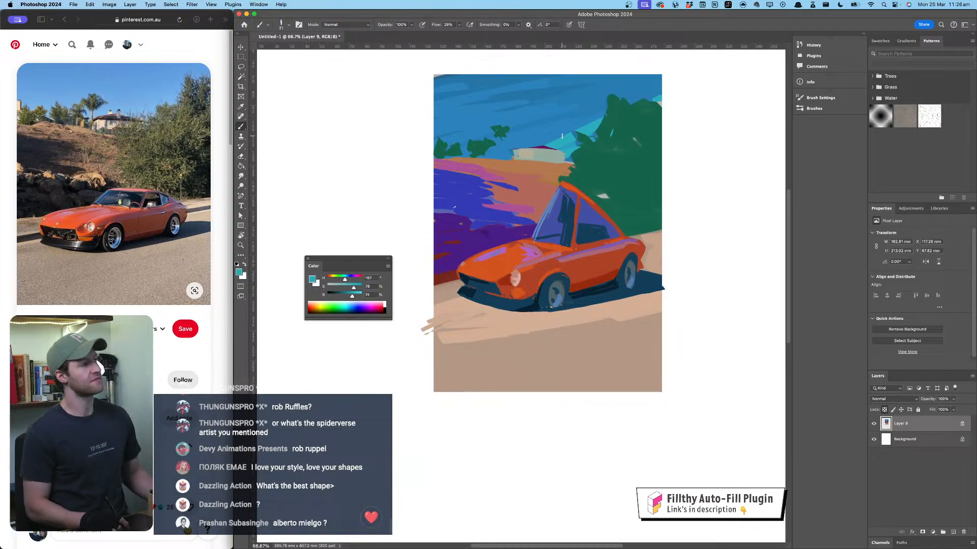
Step: Shift the tree's sampled green to dark blues at 33% and 43% brightness and paint shadow foliage in the tree's lower right area
{"action": "left_click", "coordinate": [629, 190], "text": "alt"}
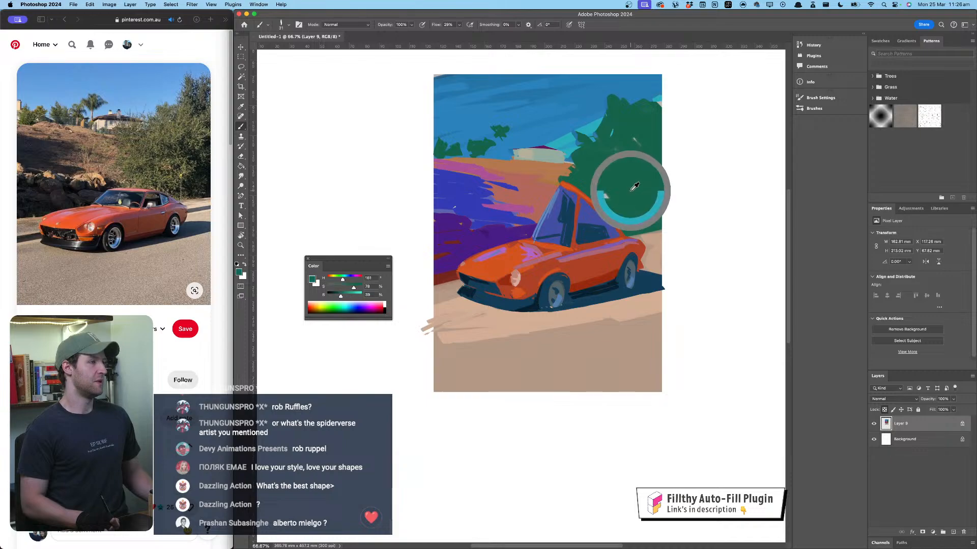
{"action": "mouse_move", "coordinate": [333, 295]}
{"action": "left_mouse_down"}
{"action": "mouse_move", "coordinate": [348, 279]}
{"action": "mouse_move", "coordinate": [356, 287]}
{"action": "mouse_move", "coordinate": [339, 295]}
{"action": "left_mouse_up"}
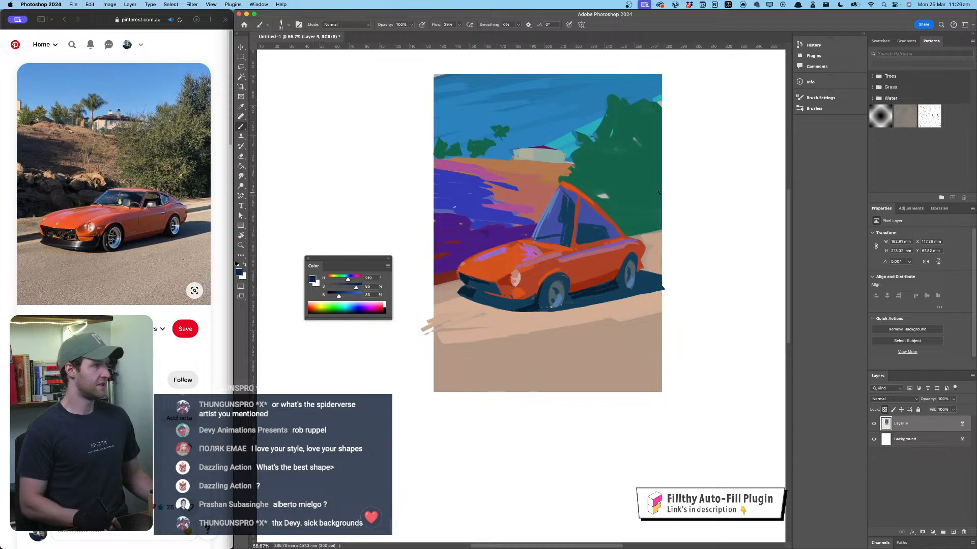
{"action": "left_click_drag", "start_coordinate": [661, 198], "coordinate": [652, 207]}
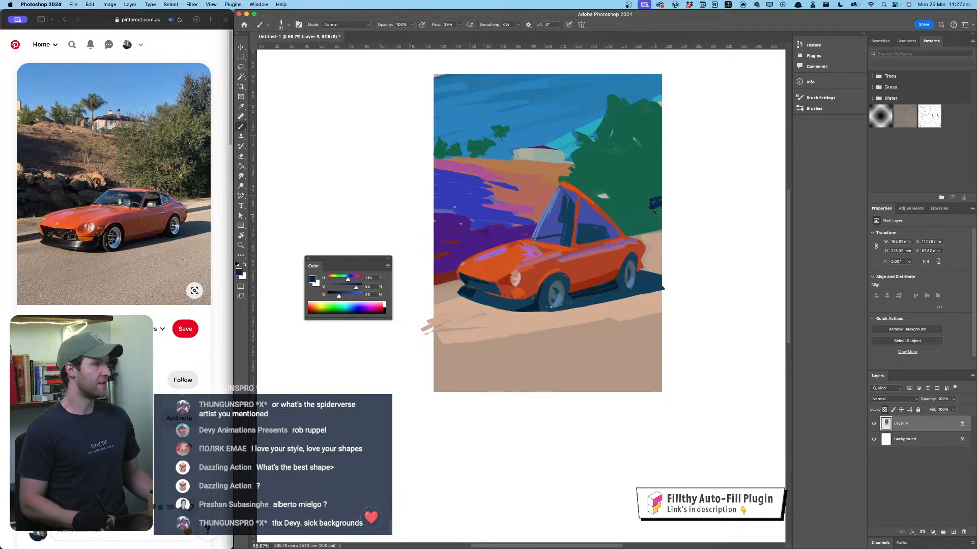
{"action": "left_click_drag", "start_coordinate": [338, 295], "coordinate": [354, 289]}
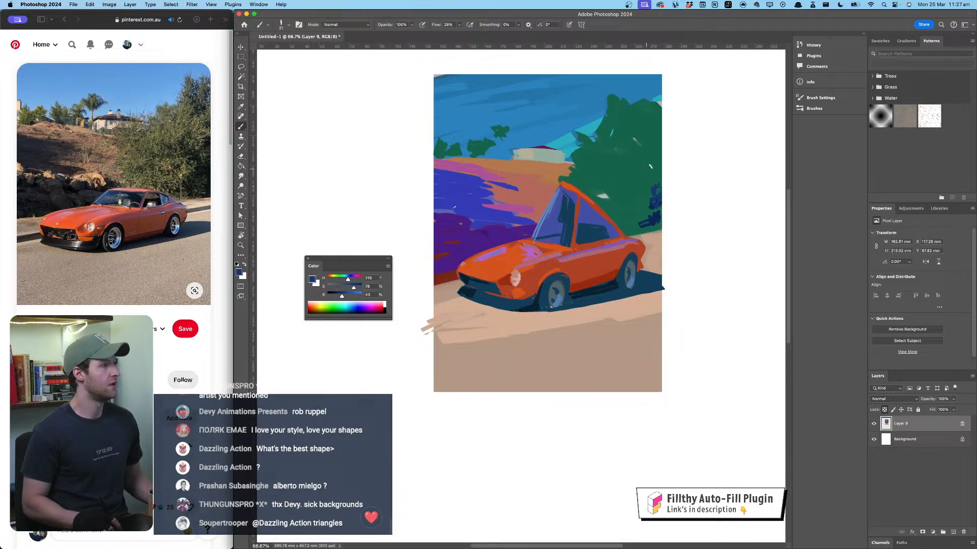
{"action": "left_click_drag", "start_coordinate": [650, 165], "coordinate": [641, 171]}
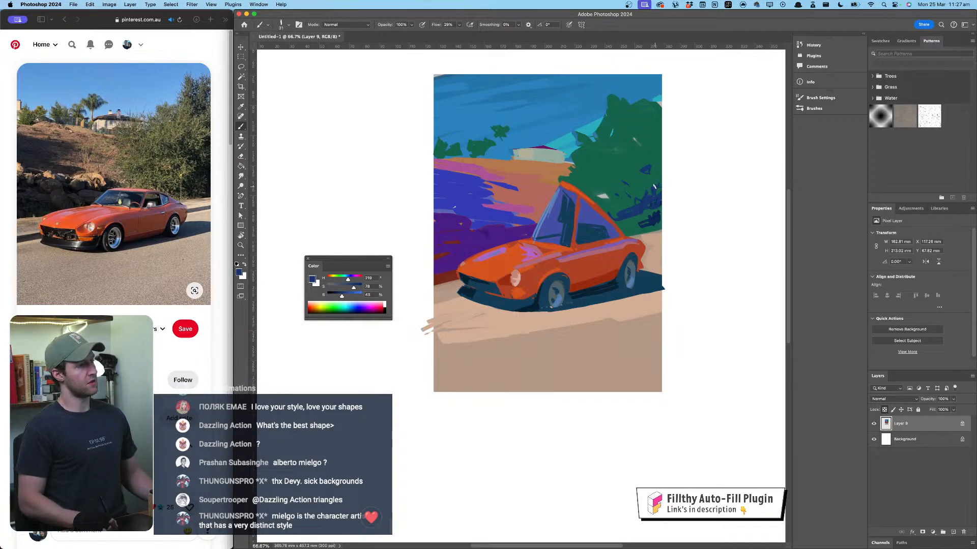
Step: Dab dark blue onto the large tree's upper right edge, and touch up its crown and lower foliage with sampled green
{"action": "left_click_drag", "start_coordinate": [657, 131], "coordinate": [659, 136]}
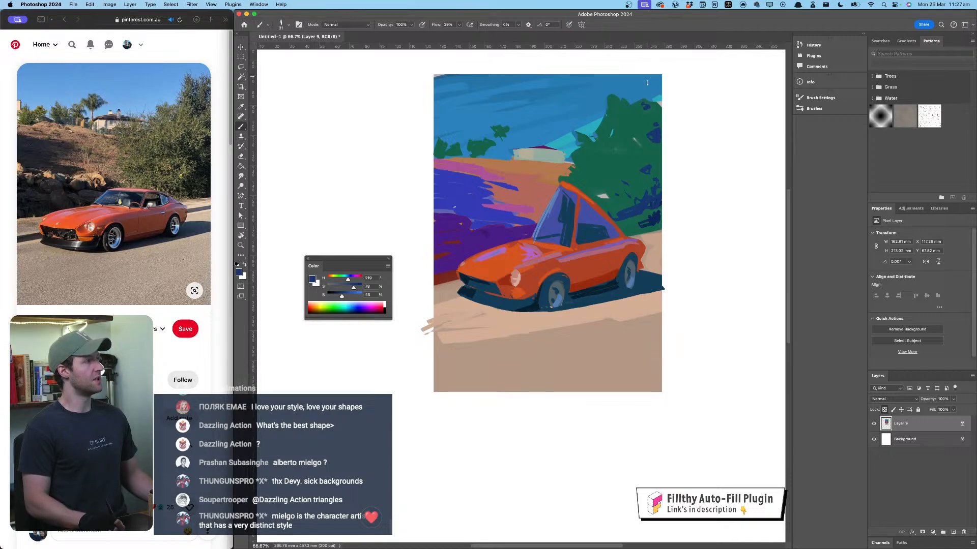
{"action": "left_click", "coordinate": [653, 102], "text": "alt"}
{"action": "left_click_drag", "start_coordinate": [642, 101], "coordinate": [638, 88]}
{"action": "left_click_drag", "start_coordinate": [635, 178], "coordinate": [637, 171]}
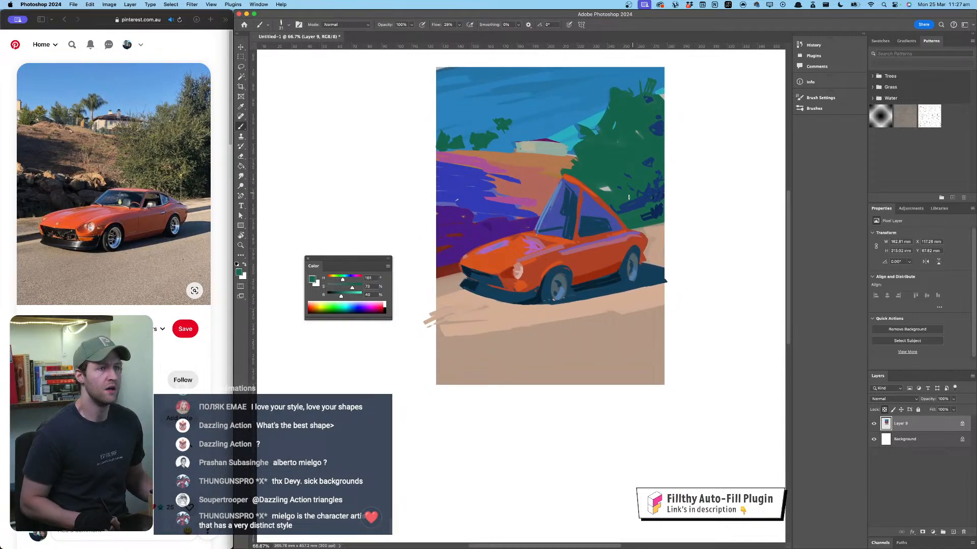
Step: Touch up the building and hilltop tree with sampled purple, green and orange, and brush sampled dark blue shadows into the purple rocks
{"action": "left_click", "coordinate": [548, 138], "text": "alt"}
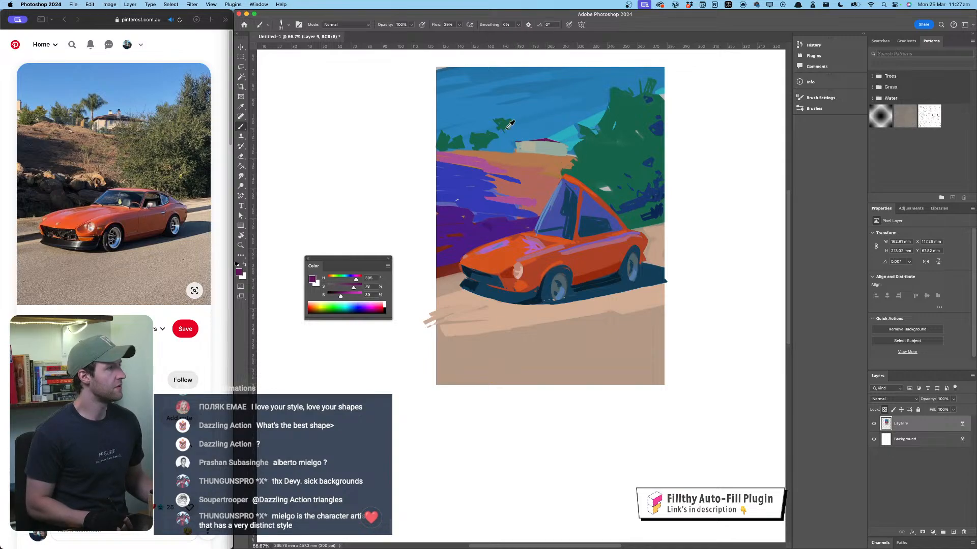
{"action": "left_click", "coordinate": [507, 123], "text": "alt"}
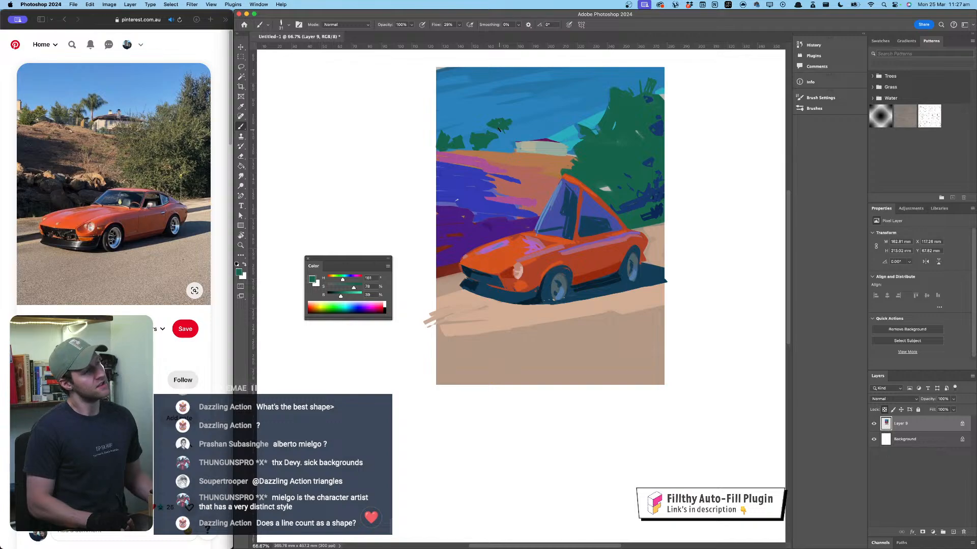
{"action": "left_click", "coordinate": [509, 162], "text": "alt"}
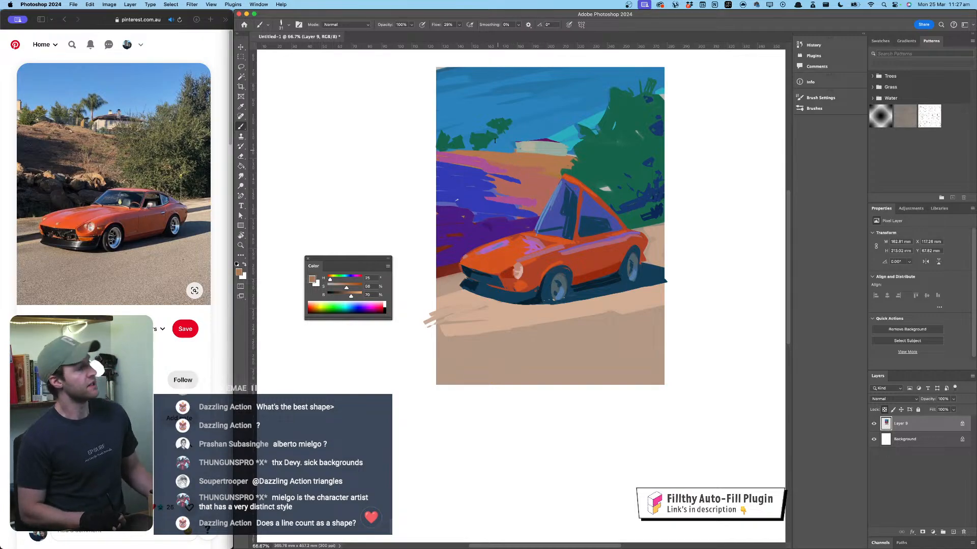
{"action": "left_click", "coordinate": [654, 209], "text": "alt"}
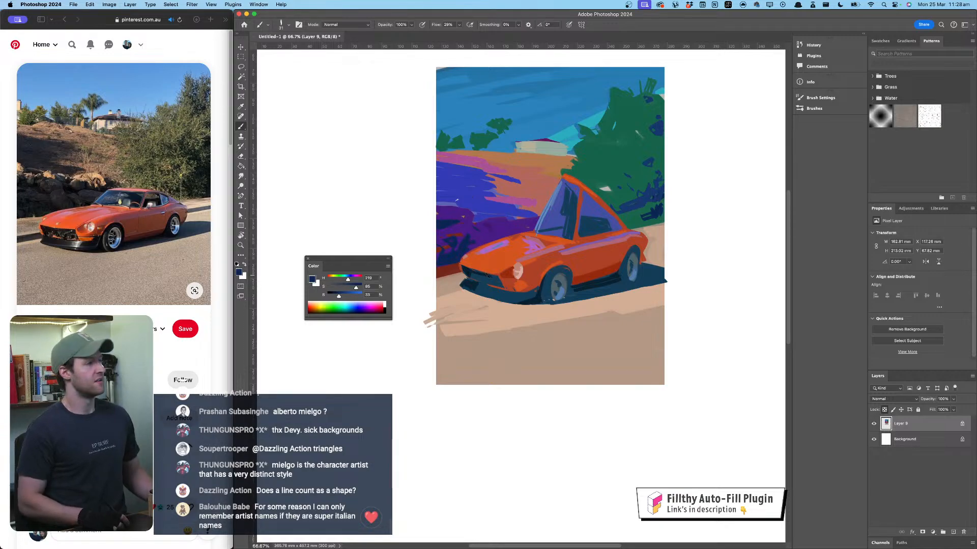
Step: Mix the front bumper's sampled blue to 71% saturation, shift its hue from 203 to 215, and paint accents on the bumper and windscreen
{"action": "left_click", "coordinate": [505, 295], "text": "alt"}
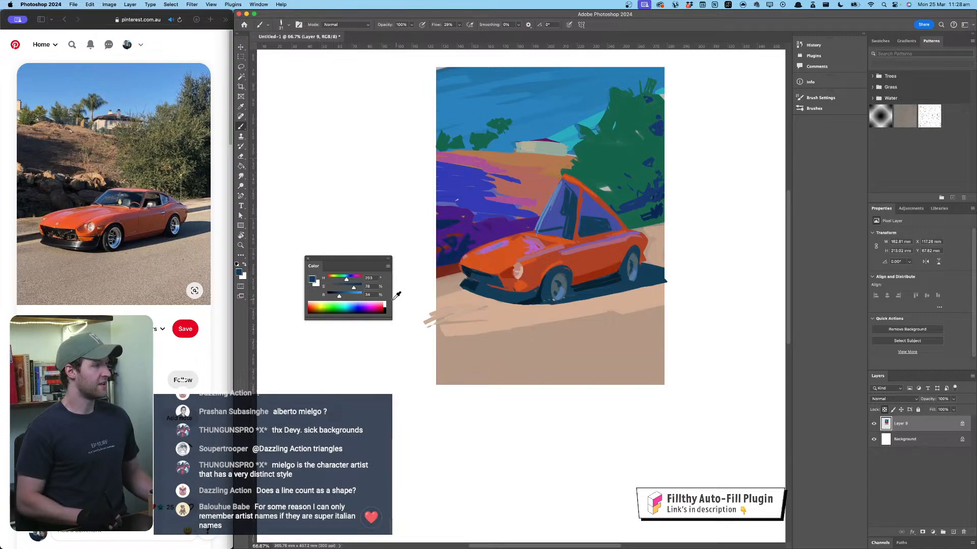
{"action": "left_click_drag", "start_coordinate": [355, 288], "coordinate": [354, 290]}
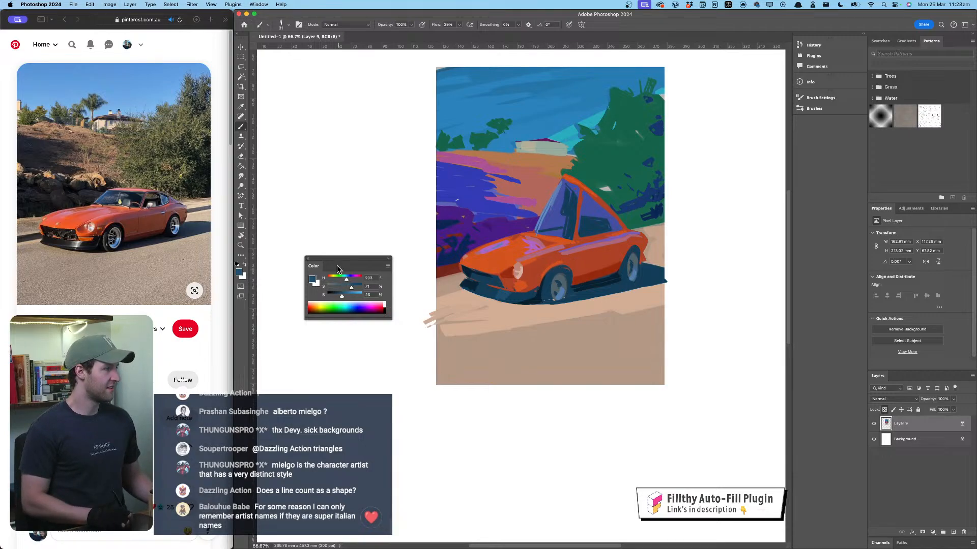
{"action": "left_click_drag", "start_coordinate": [347, 279], "coordinate": [351, 280]}
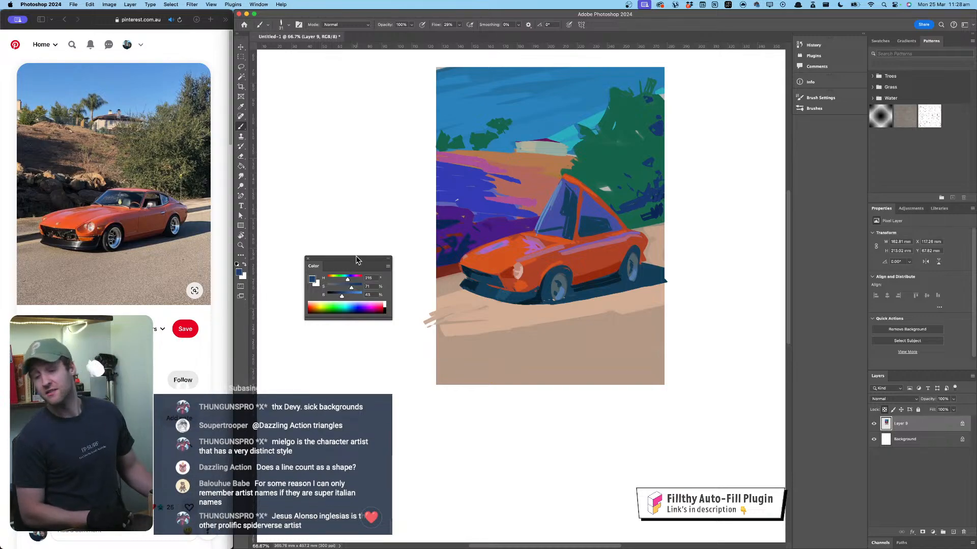
{"action": "left_click", "coordinate": [342, 296]}
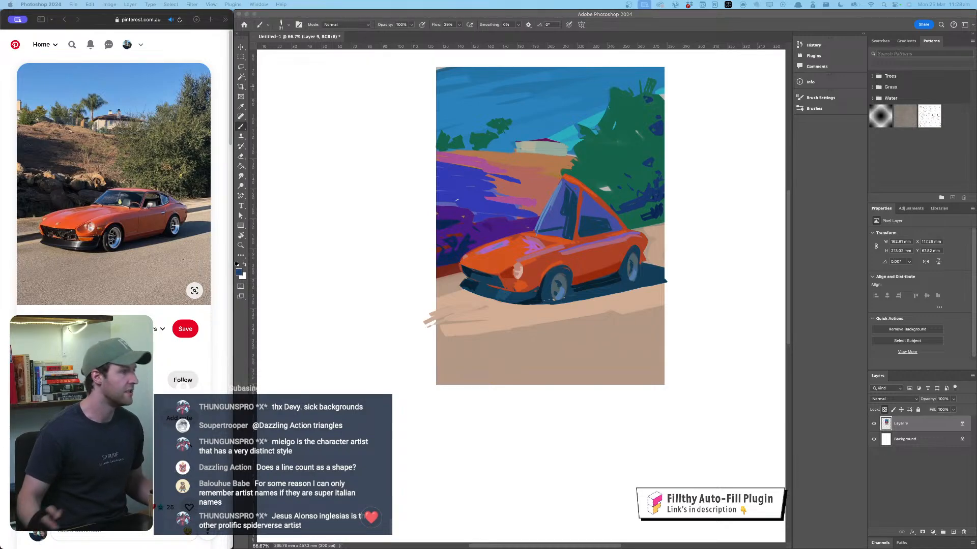
{"action": "left_click", "coordinate": [568, 270]}
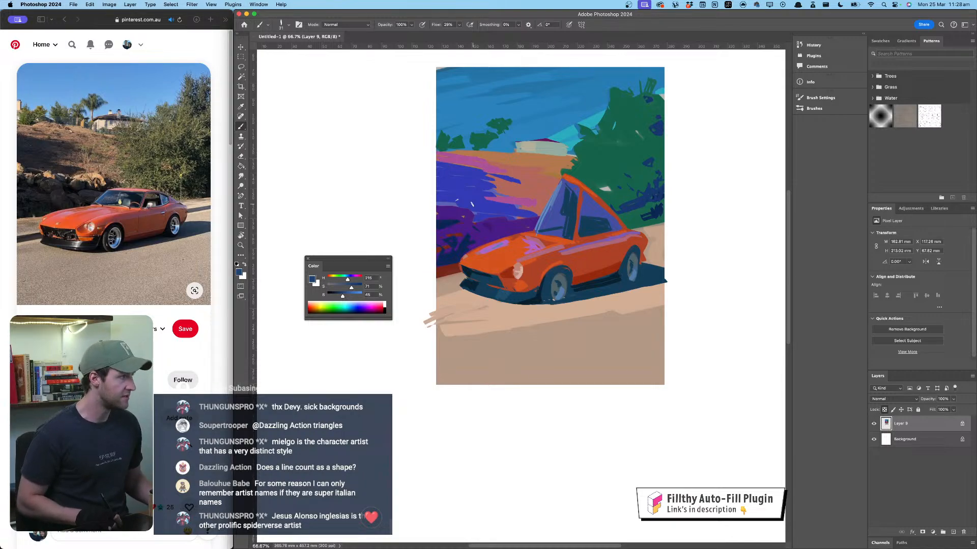
{"action": "mouse_move", "coordinate": [559, 226]}
{"action": "left_mouse_down"}
{"action": "mouse_move", "coordinate": [556, 205]}
{"action": "mouse_move", "coordinate": [552, 233]}
{"action": "left_mouse_up"}
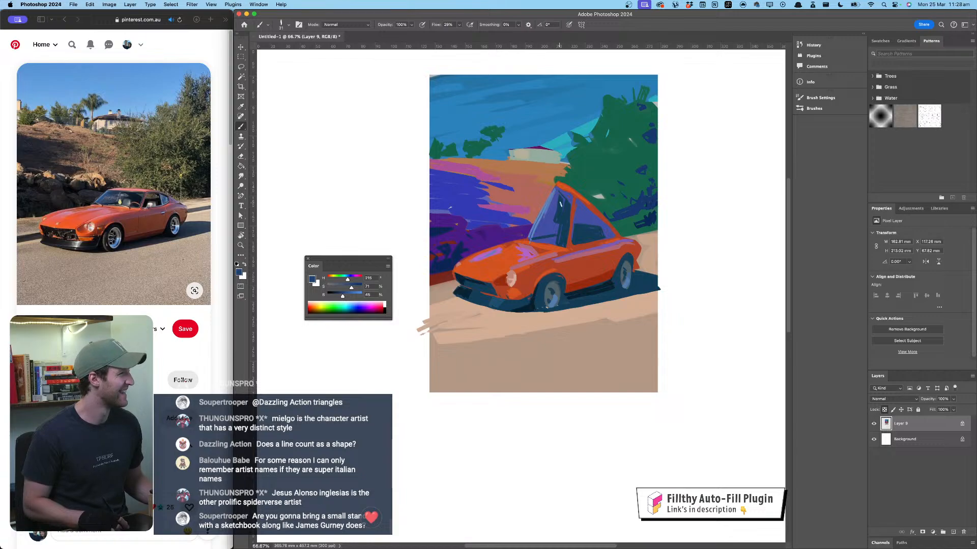
Step: Shift the large tree's sampled green through hue 87 to olive hue 66, brighten it, and dab sunlit foliage across the tree's left side
{"action": "left_click", "coordinate": [594, 163], "text": "alt"}
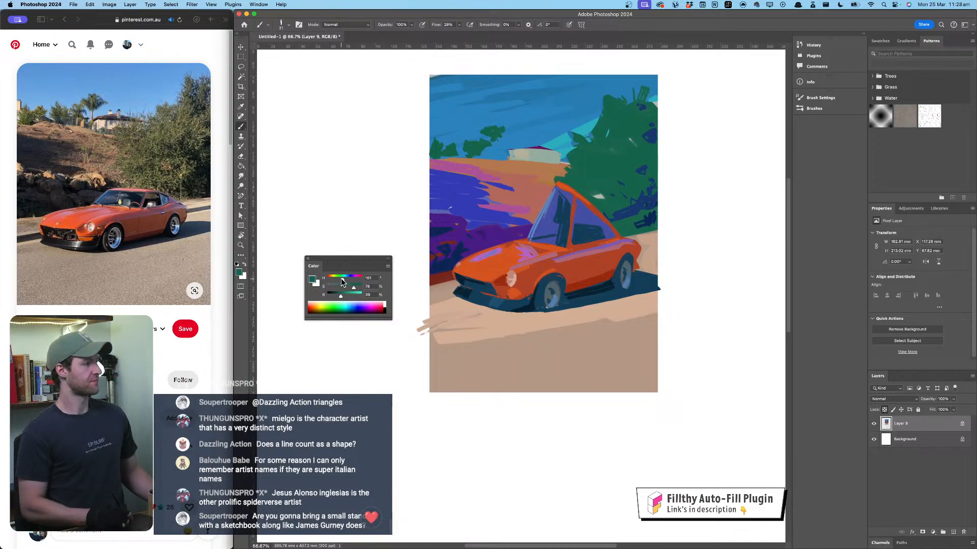
{"action": "left_click_drag", "start_coordinate": [342, 282], "coordinate": [338, 283]}
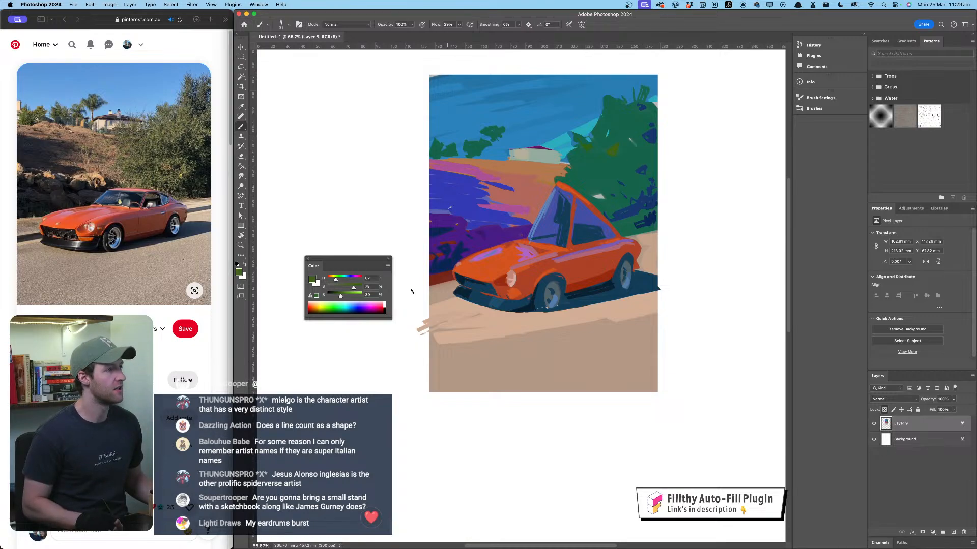
{"action": "left_click", "coordinate": [343, 298]}
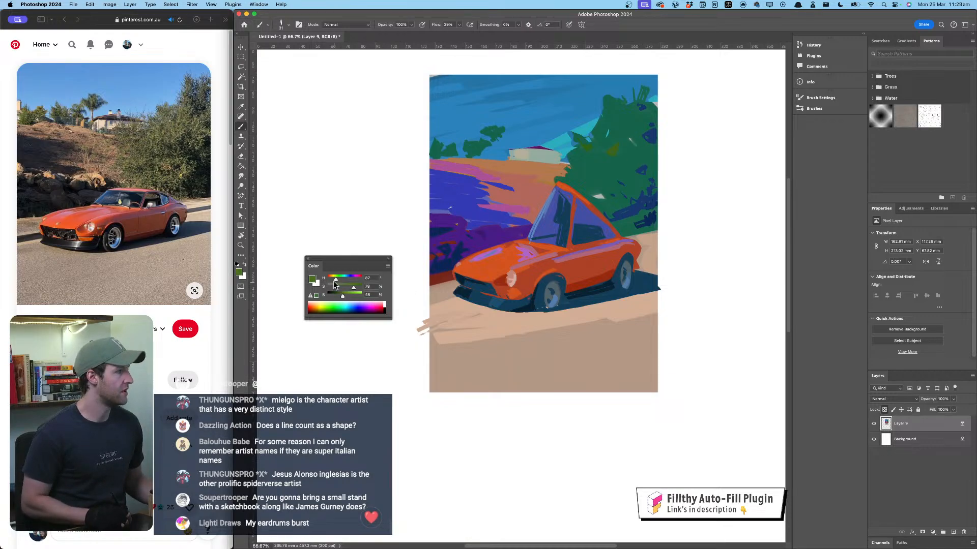
{"action": "left_click", "coordinate": [335, 279]}
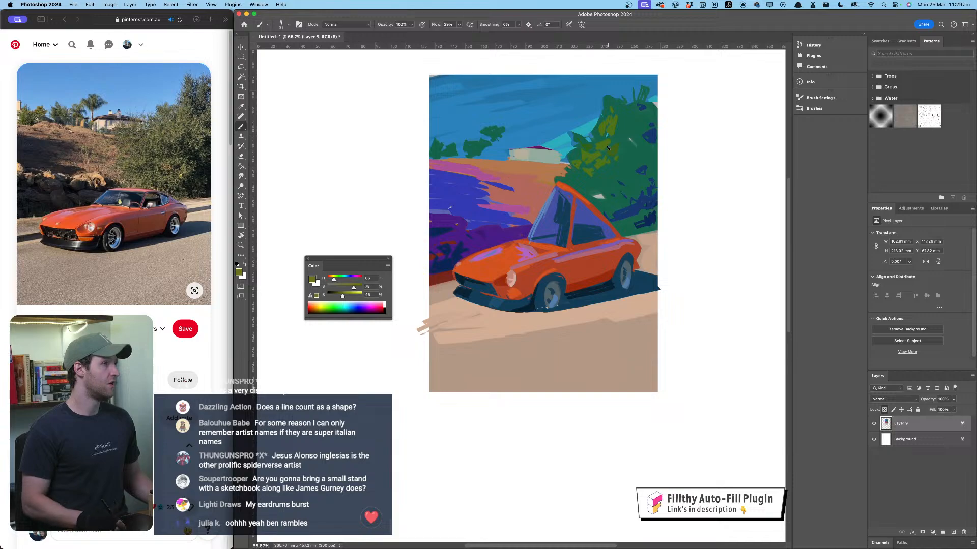
{"action": "left_click_drag", "start_coordinate": [608, 152], "coordinate": [614, 145]}
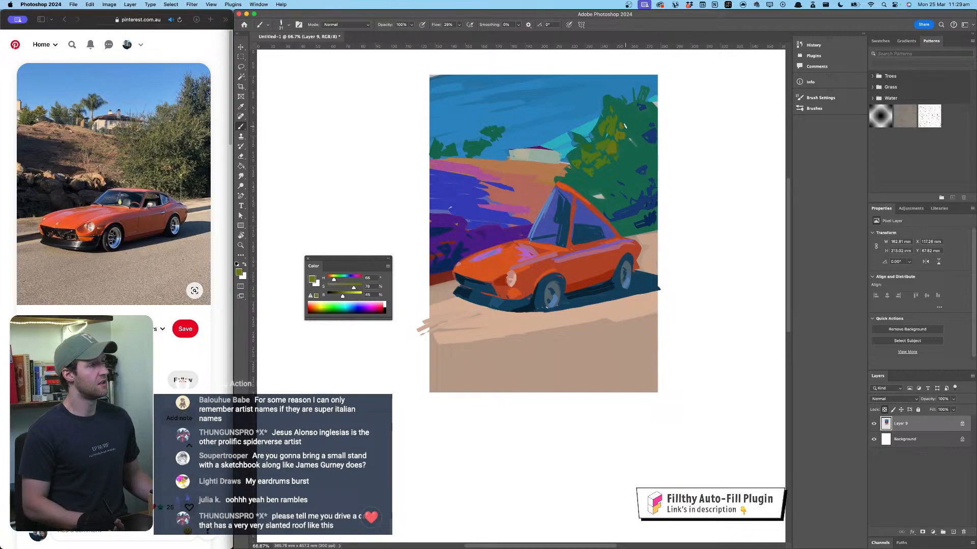
{"action": "mouse_move", "coordinate": [626, 134]}
{"action": "left_mouse_down"}
{"action": "mouse_move", "coordinate": [621, 148]}
{"action": "mouse_move", "coordinate": [635, 147]}
{"action": "left_mouse_up"}
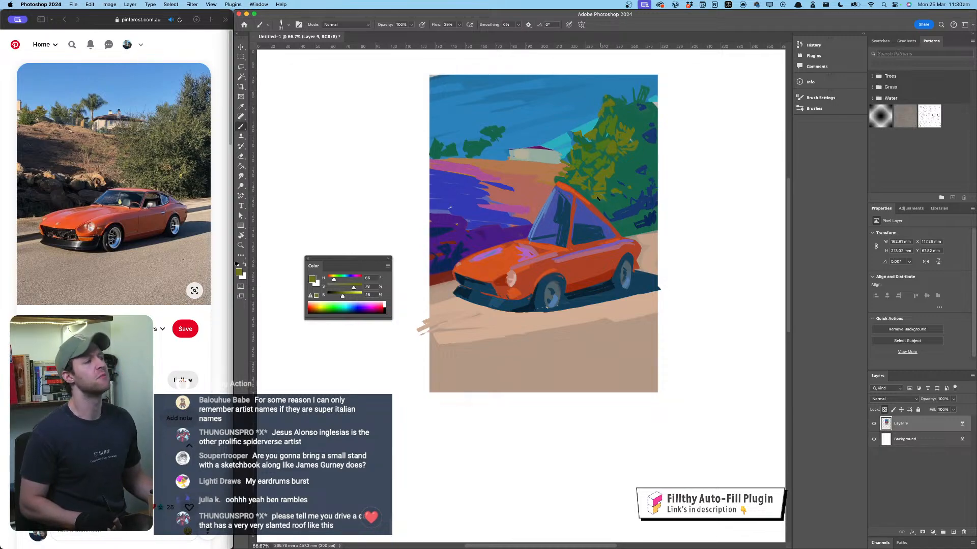
{"action": "key", "text": "XF86AudioLowerVolume"}
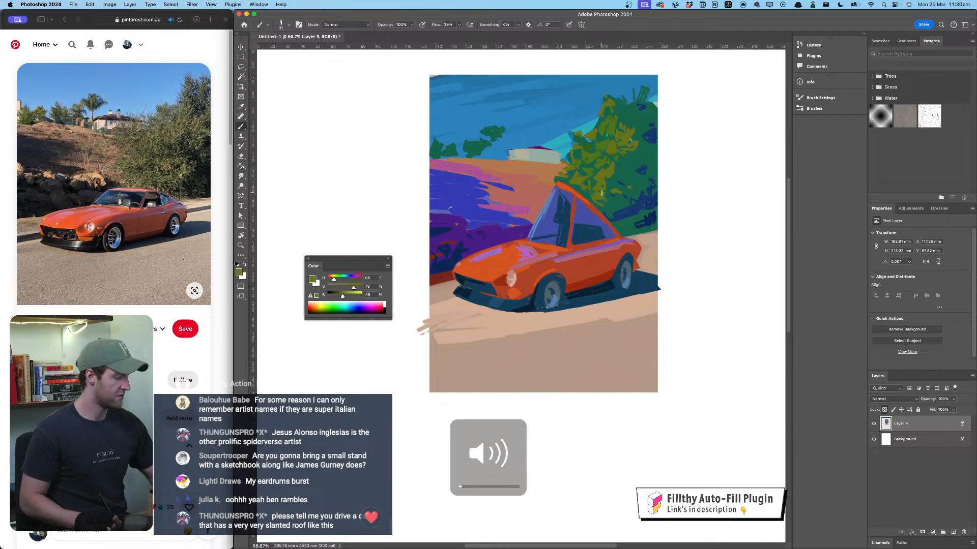
{"action": "key", "text": "XF86AudioRaiseVolume"}
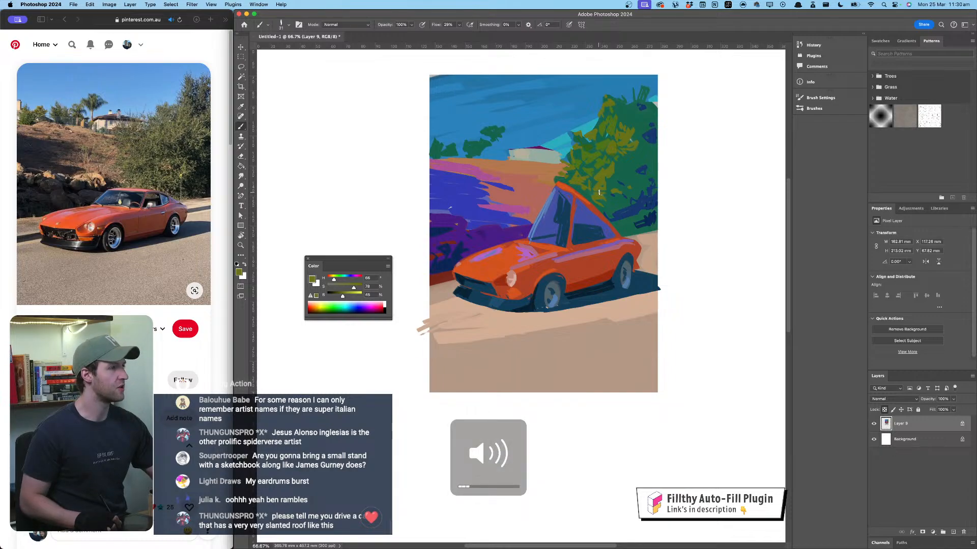
{"action": "key", "text": "XF86AudioLowerVolume"}
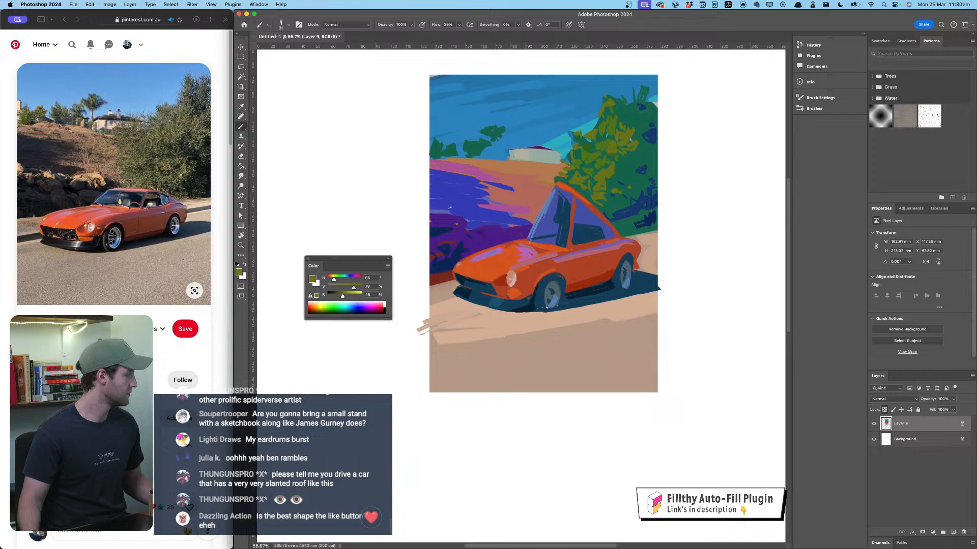
{"action": "key", "text": "super+Tab"}
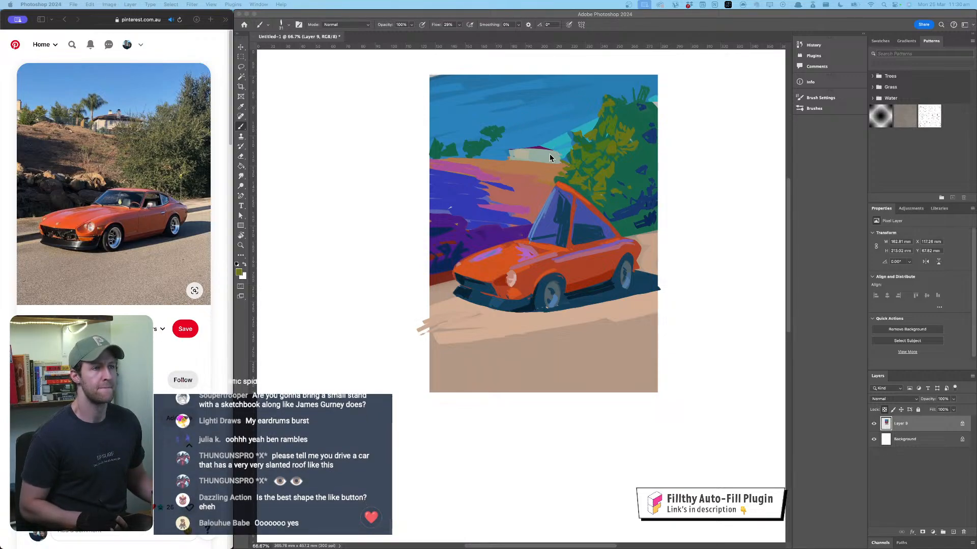
Step: Dab olive onto the small hilltop tree, and brush hillside streaks in the sampled orange-brown muted to 39% saturation and 54% brightness
{"action": "left_click", "coordinate": [624, 151]}
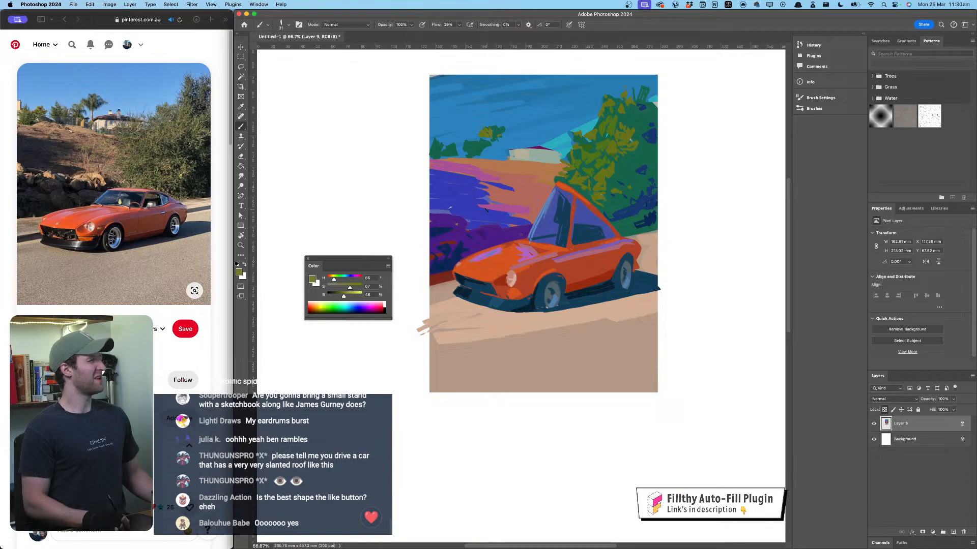
{"action": "left_click", "coordinate": [519, 185], "text": "alt"}
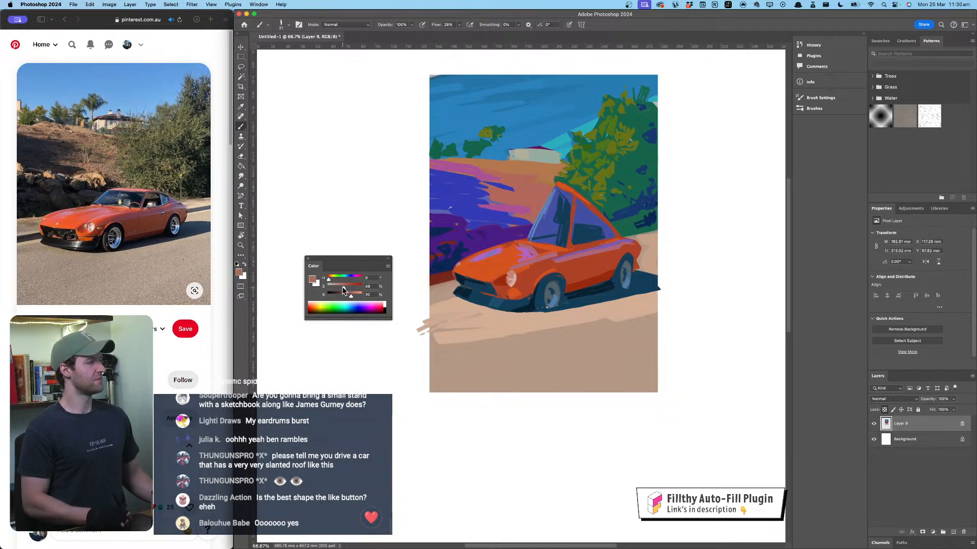
{"action": "left_click", "coordinate": [349, 295]}
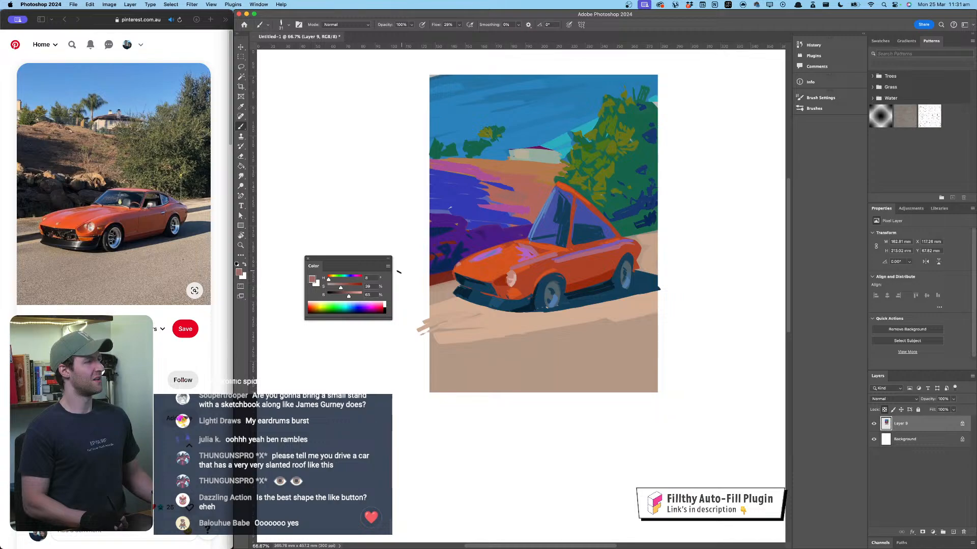
{"action": "left_click", "coordinate": [345, 295]}
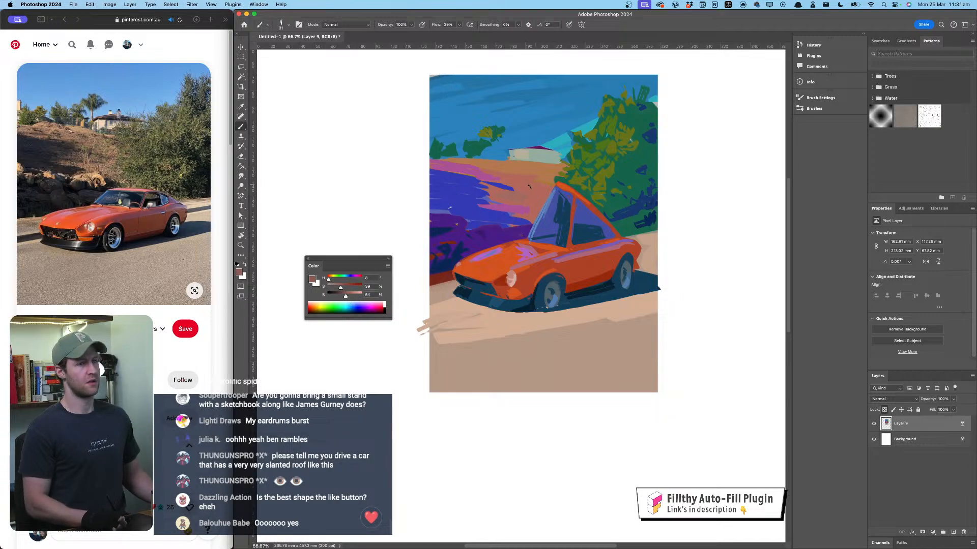
{"action": "mouse_move", "coordinate": [530, 202]}
{"action": "left_mouse_down"}
{"action": "mouse_move", "coordinate": [503, 195]}
{"action": "mouse_move", "coordinate": [545, 190]}
{"action": "mouse_move", "coordinate": [500, 179]}
{"action": "mouse_move", "coordinate": [539, 179]}
{"action": "left_mouse_up"}
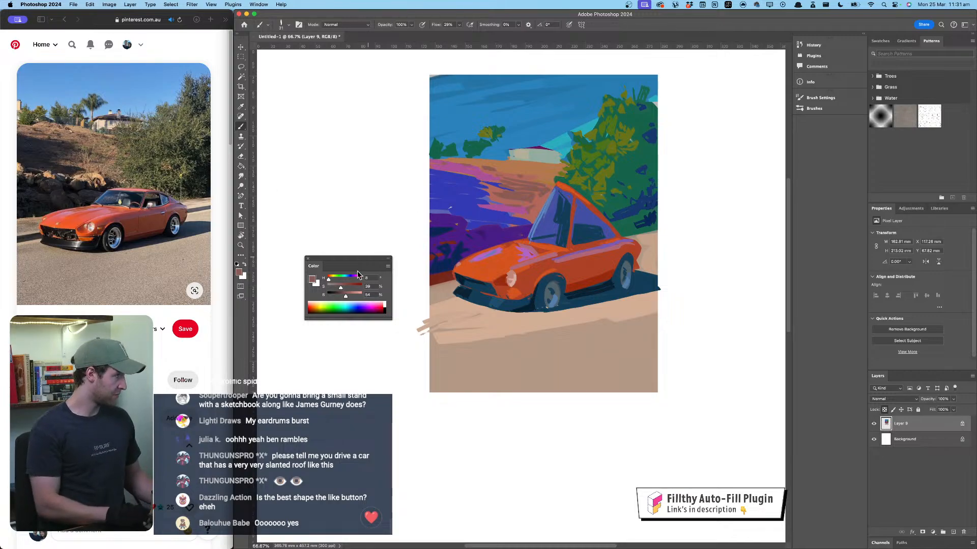
{"action": "left_click_drag", "start_coordinate": [347, 298], "coordinate": [349, 300]}
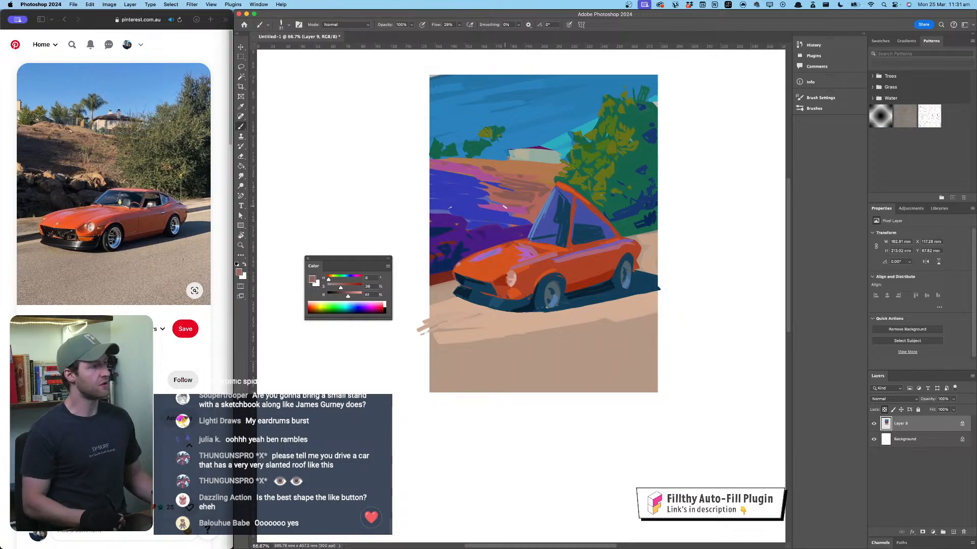
{"action": "left_click_drag", "start_coordinate": [512, 222], "coordinate": [489, 220]}
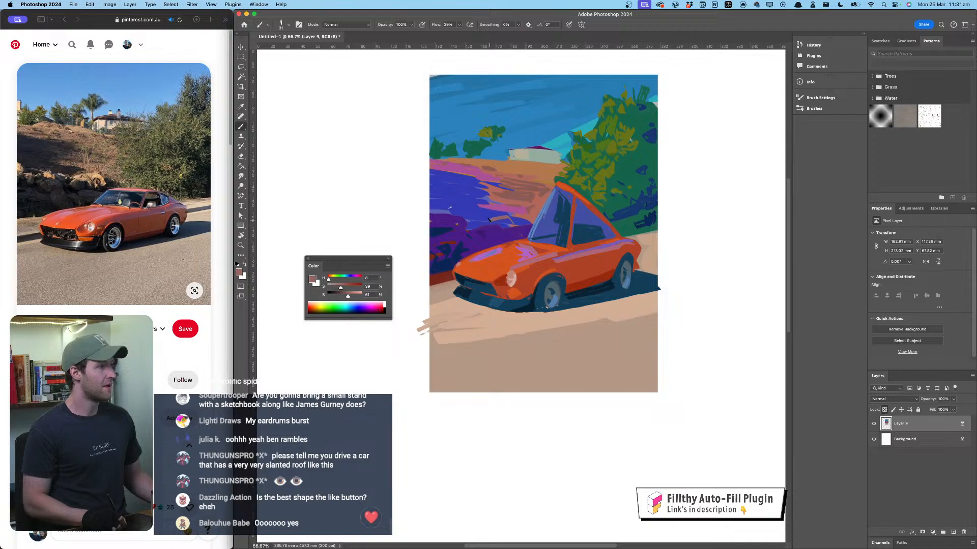
{"action": "key", "text": "super+z"}
{"action": "left_click_drag", "start_coordinate": [348, 296], "coordinate": [330, 279]}
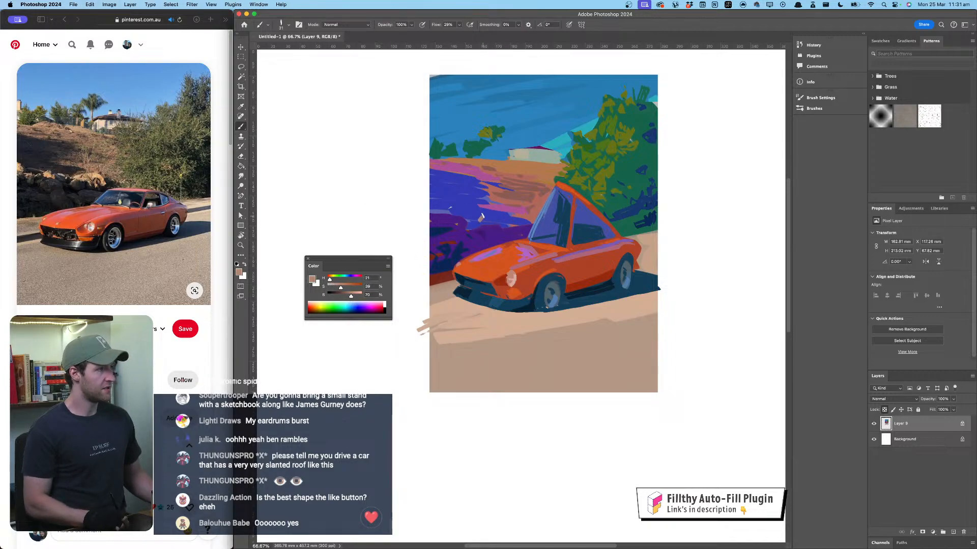
{"action": "mouse_move", "coordinate": [496, 218]}
{"action": "left_mouse_down"}
{"action": "mouse_move", "coordinate": [518, 220]}
{"action": "mouse_move", "coordinate": [494, 223]}
{"action": "left_mouse_up"}
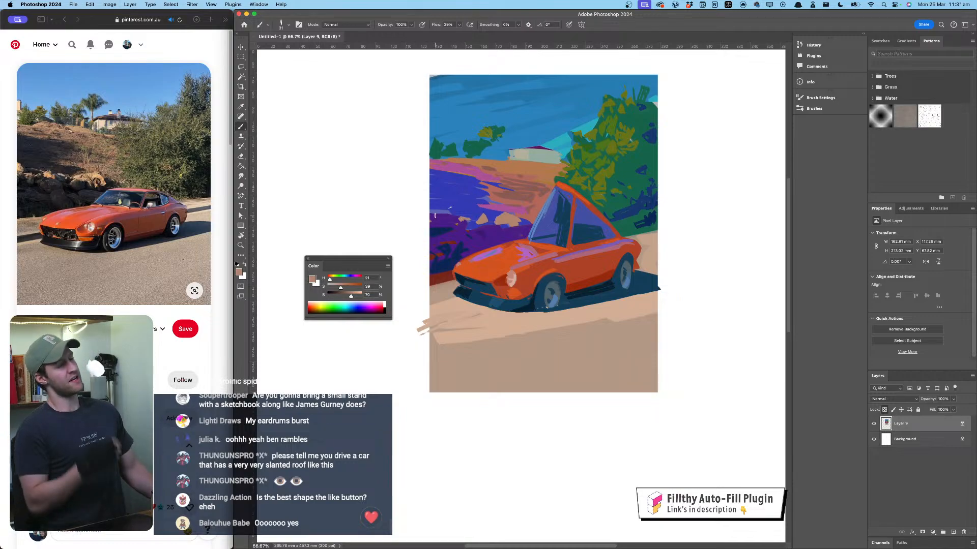
{"action": "key", "text": "super+z"}
{"action": "key", "text": "super+z"}
{"action": "key", "text": "super+z"}
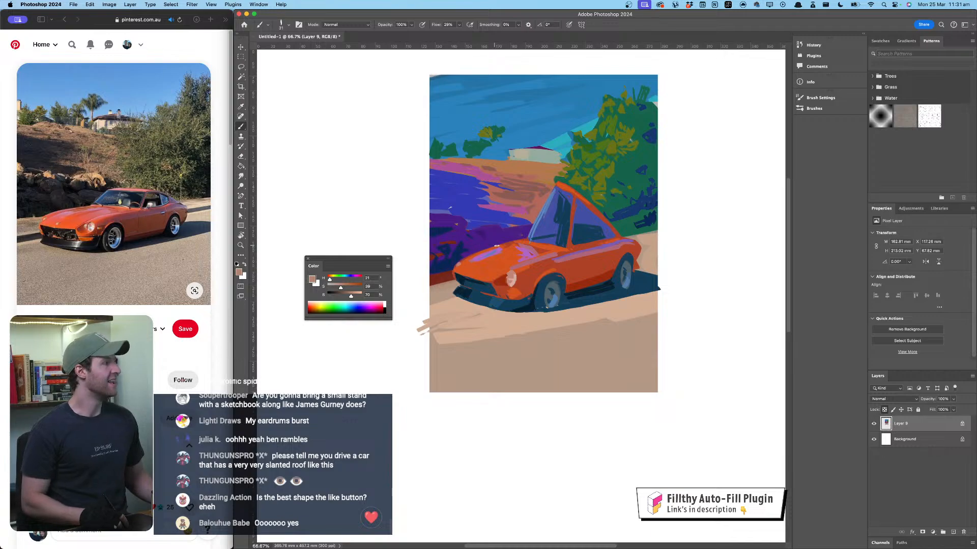
Step: Sample the large tree's olive green and paint it into the upper part of the car's rear side window
{"action": "scroll", "coordinate": [537, 211], "scroll_direction": "right", "scroll_amount": 2}
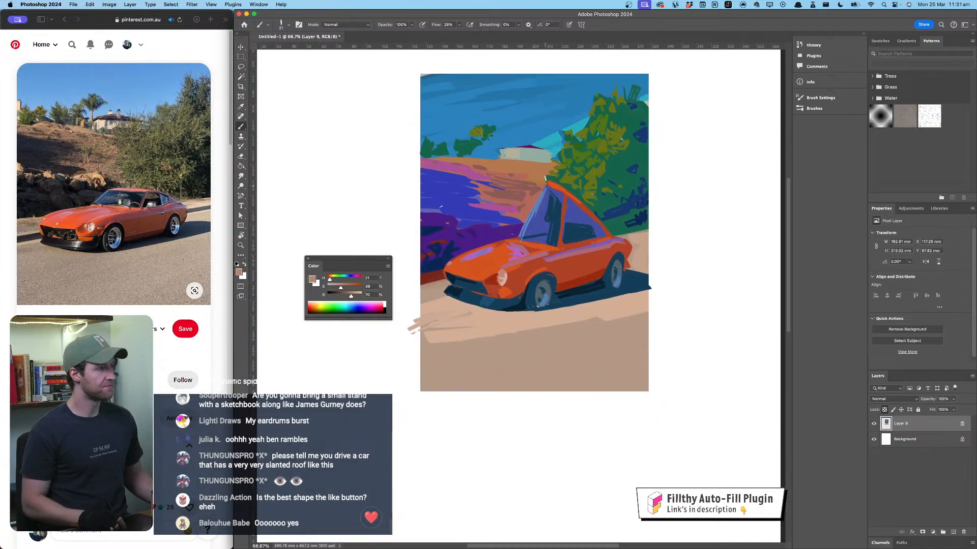
{"action": "left_click", "coordinate": [567, 210], "text": "alt"}
{"action": "left_click", "coordinate": [588, 199], "text": "alt"}
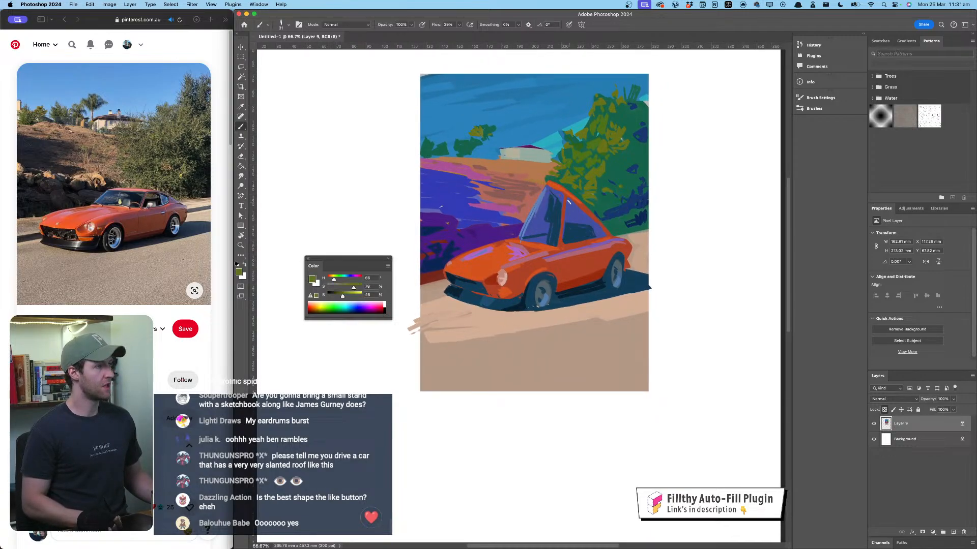
{"action": "left_click_drag", "start_coordinate": [567, 209], "coordinate": [586, 217]}
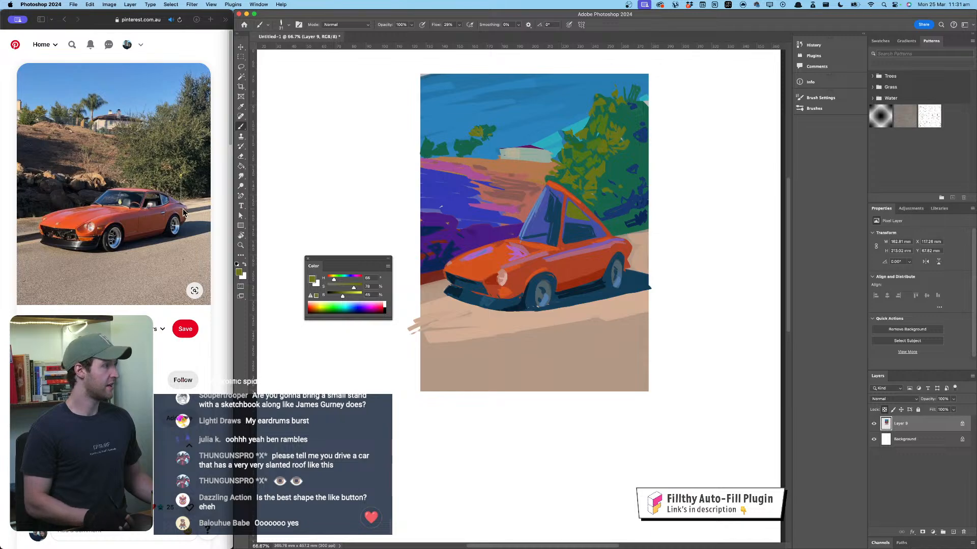
Step: Paint side window highlights in the windscreen's blue set to 54% saturation and 77% brightness, and shift the pink sampled from the car's side to muted purple
{"action": "left_click", "coordinate": [543, 193], "text": "alt"}
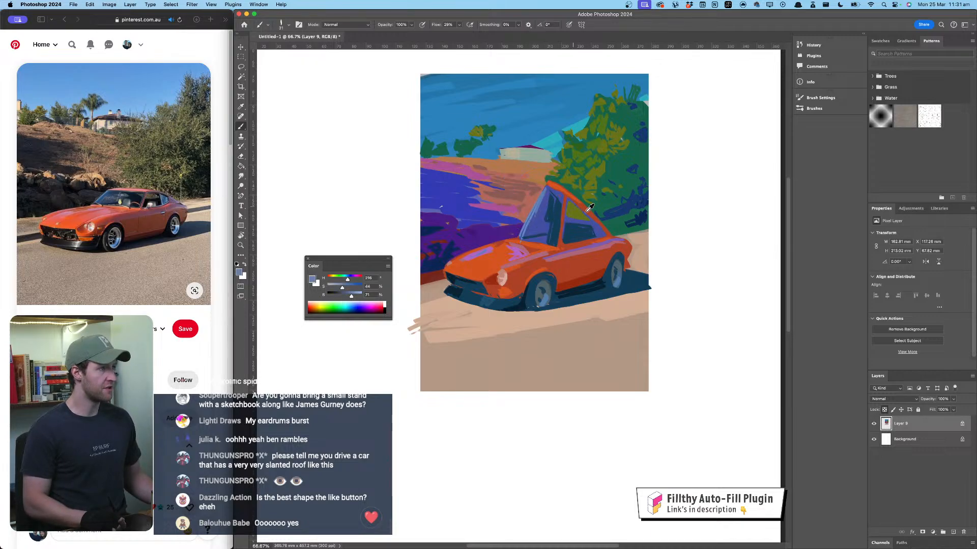
{"action": "left_click_drag", "start_coordinate": [342, 287], "coordinate": [353, 295]}
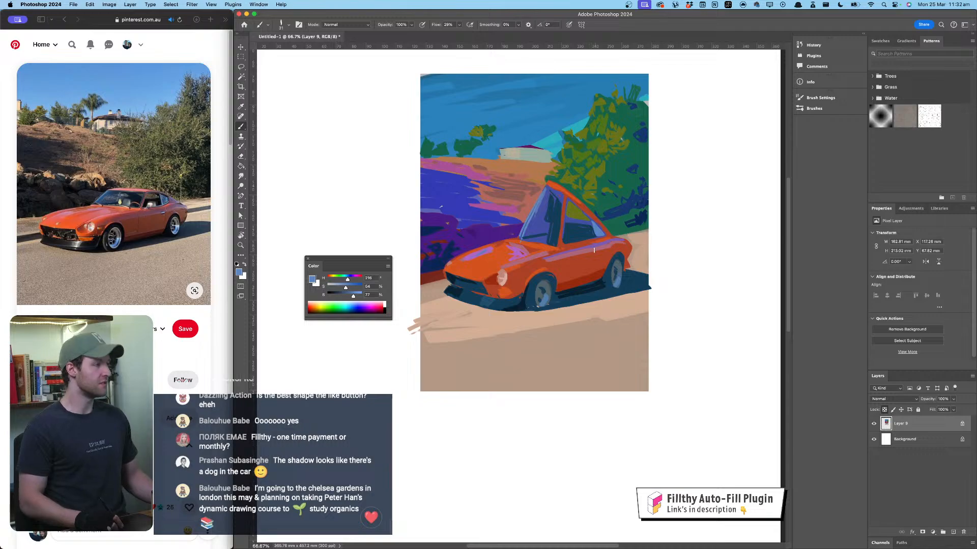
{"action": "left_click", "coordinate": [540, 245], "text": "alt"}
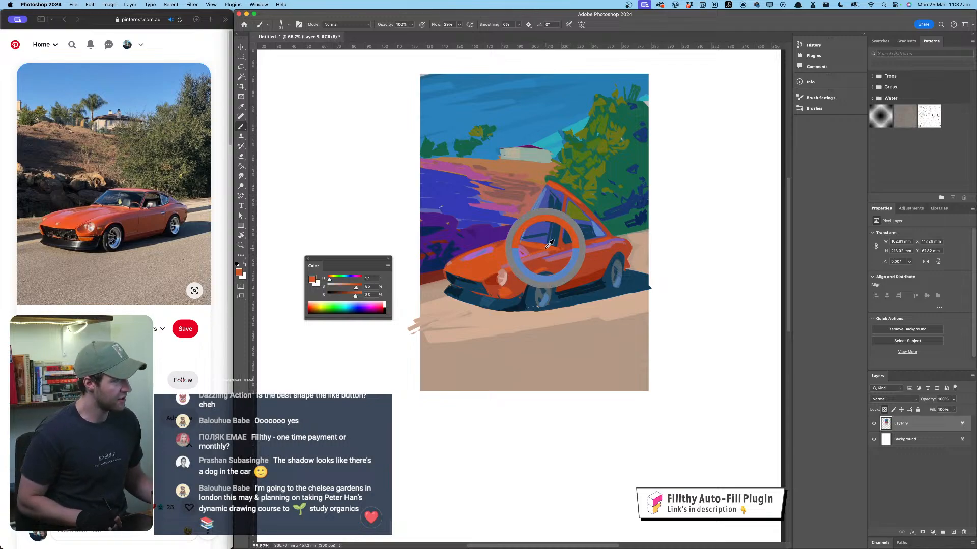
{"action": "left_click", "coordinate": [593, 248], "text": "alt"}
{"action": "left_click", "coordinate": [594, 247], "text": "alt"}
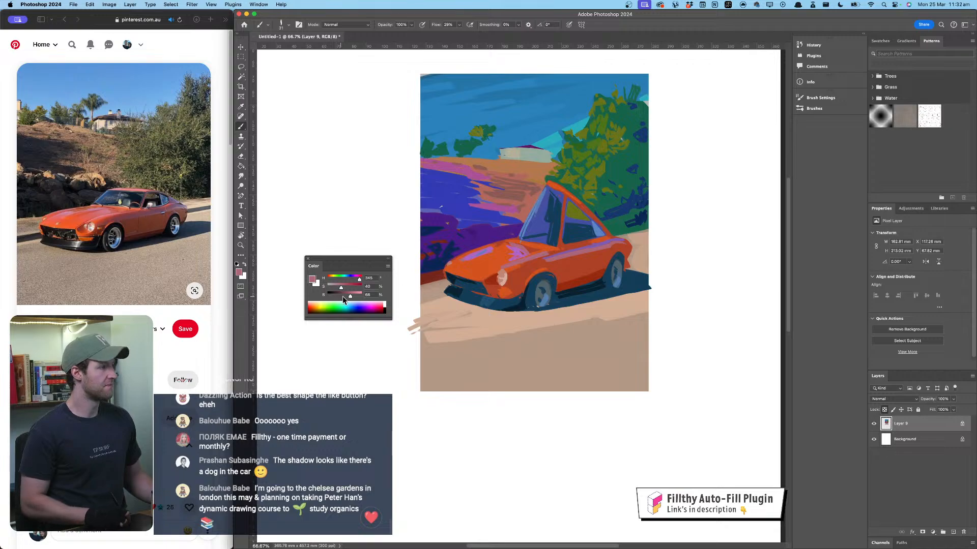
{"action": "left_click_drag", "start_coordinate": [359, 282], "coordinate": [356, 281]}
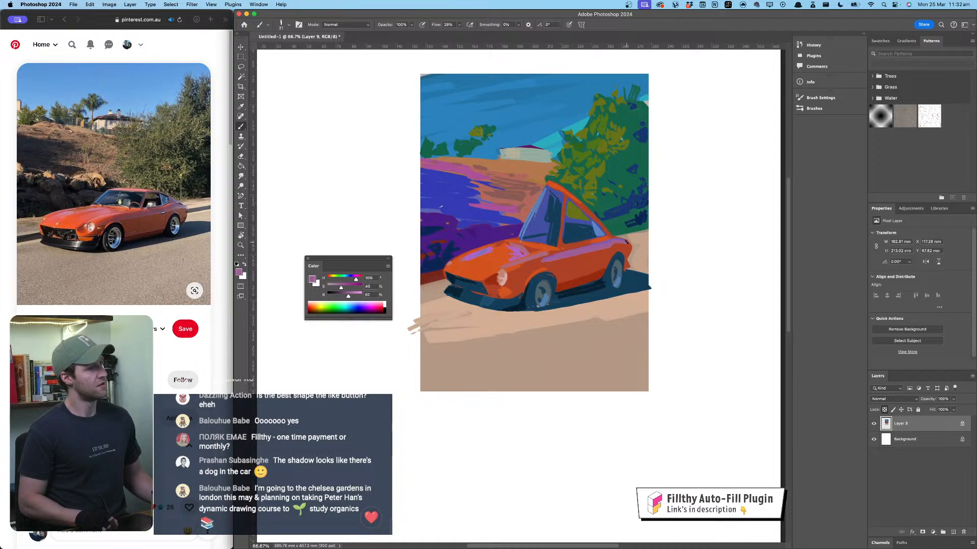
Step: Bring the Pinterest car photo into the document, enlarge it to about 244%, and place it alongside the painting's left edge
{"action": "left_click_drag", "start_coordinate": [556, 153], "coordinate": [573, 145]}
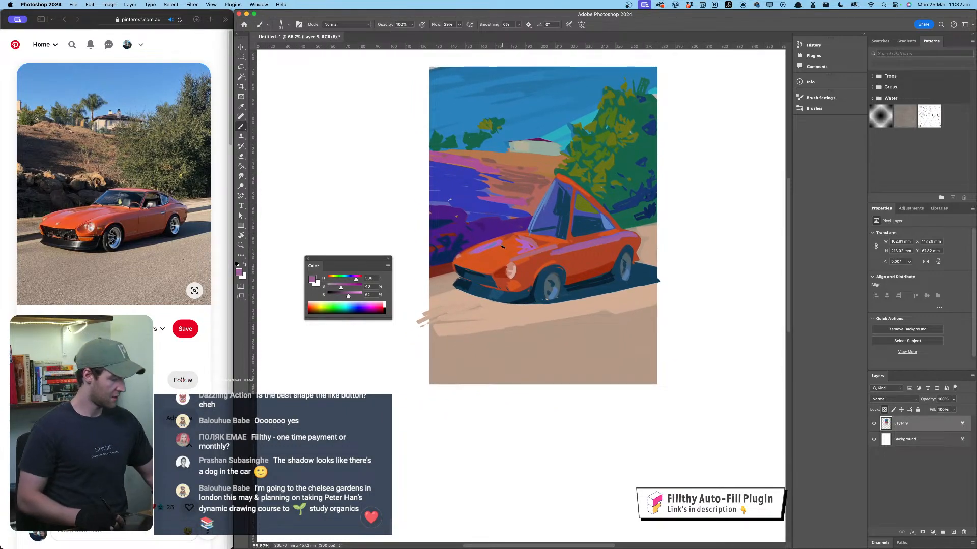
{"action": "key", "text": "super+1"}
{"action": "scroll", "coordinate": [538, 250], "scroll_direction": "up", "scroll_amount": 3}
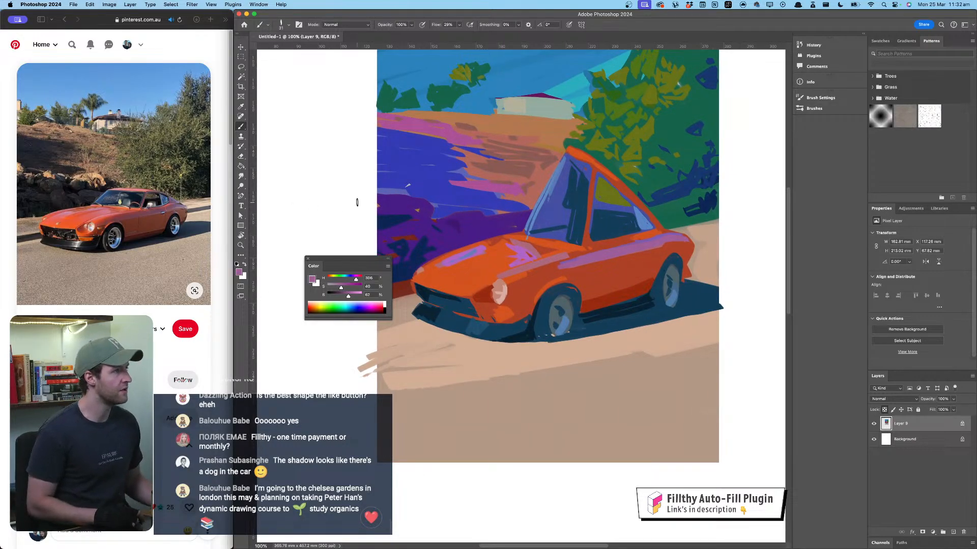
{"action": "left_click_drag", "start_coordinate": [137, 206], "coordinate": [334, 237]}
{"action": "key", "text": "v"}
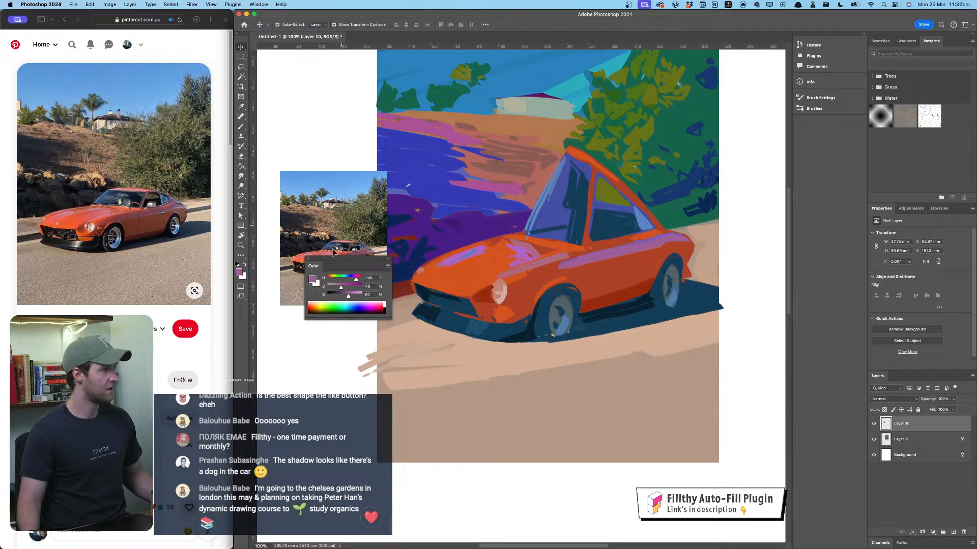
{"action": "mouse_move", "coordinate": [333, 249]}
{"action": "left_mouse_down"}
{"action": "mouse_move", "coordinate": [291, 481]}
{"action": "mouse_move", "coordinate": [302, 488]}
{"action": "left_mouse_up"}
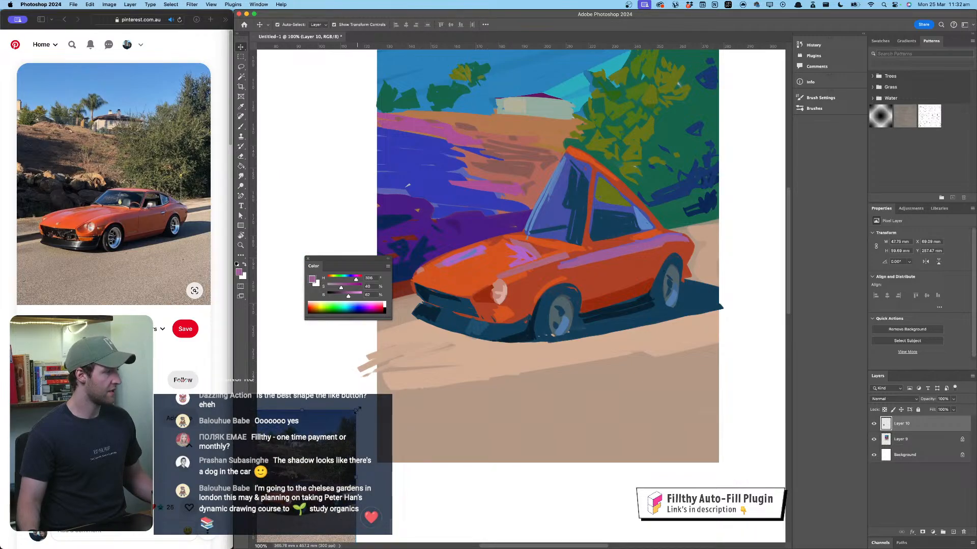
{"action": "left_click_drag", "start_coordinate": [358, 409], "coordinate": [456, 314]}
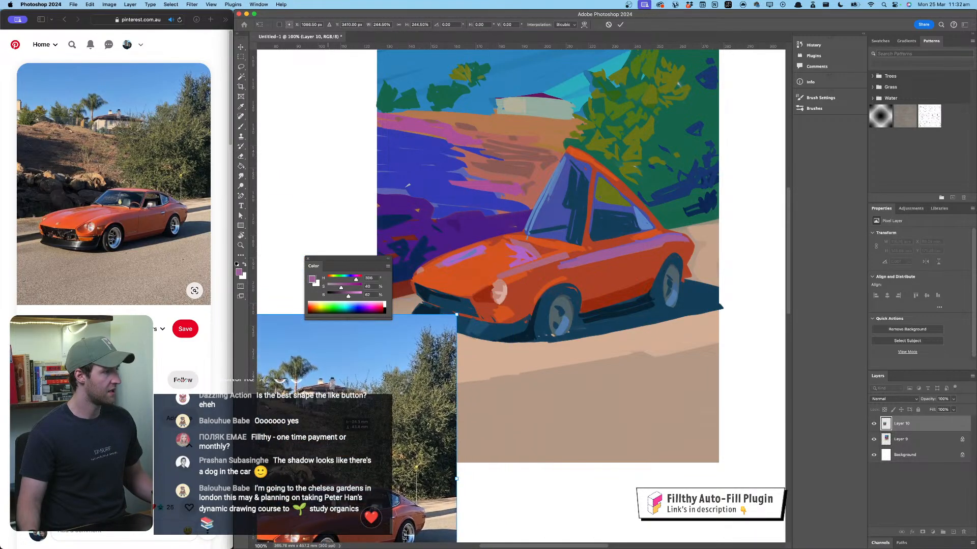
{"action": "left_click_drag", "start_coordinate": [353, 438], "coordinate": [272, 148]}
{"action": "left_click_drag", "start_coordinate": [298, 148], "coordinate": [359, 153]}
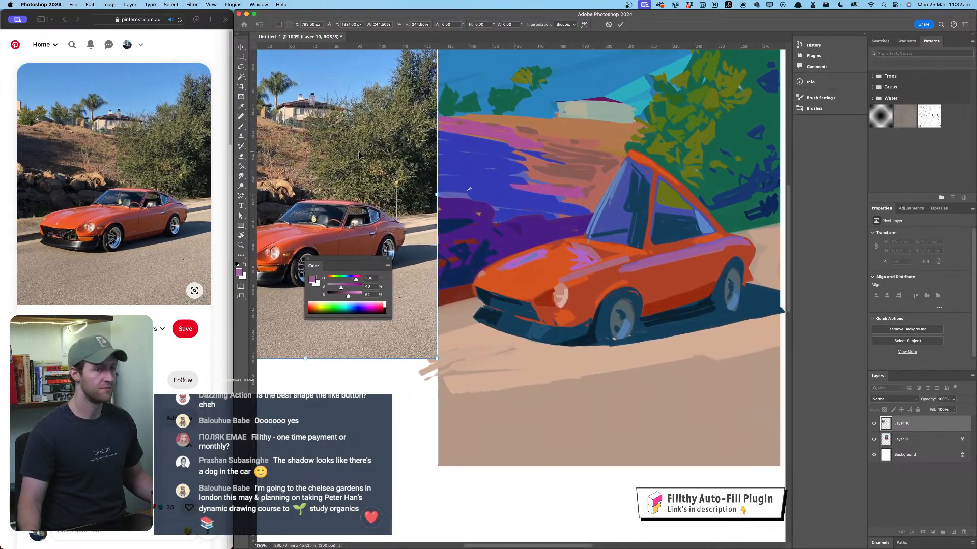
{"action": "key", "text": "Return"}
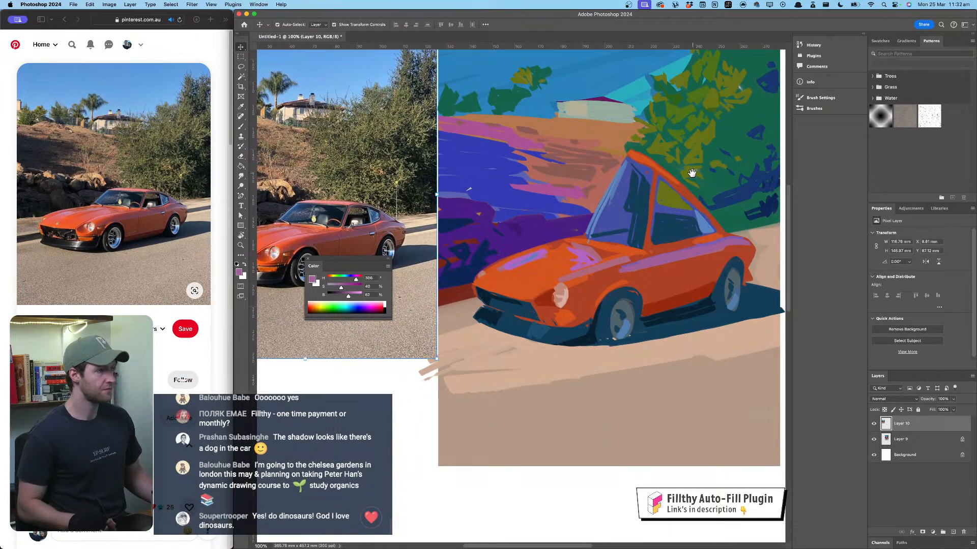
{"action": "left_click_drag", "start_coordinate": [692, 173], "coordinate": [677, 163]}
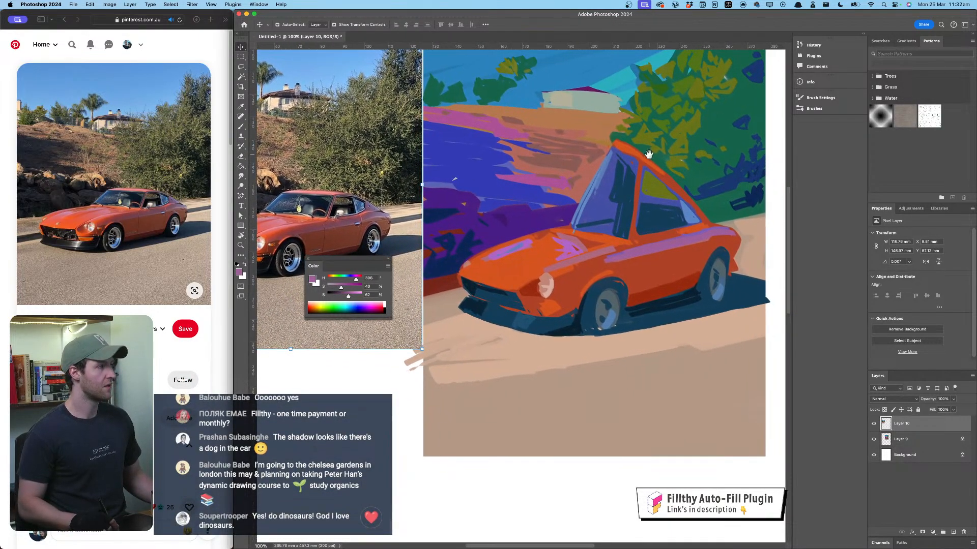
Step: Sample the bonnet's orange, raise its brightness to 91%, and brush lighter orange strokes across the front of the bonnet
{"action": "left_click", "coordinate": [240, 127]}
{"action": "mouse_move", "coordinate": [610, 142]}
{"action": "left_mouse_down"}
{"action": "mouse_move", "coordinate": [650, 135]}
{"action": "mouse_move", "coordinate": [675, 145]}
{"action": "left_mouse_up"}
{"action": "left_click", "coordinate": [594, 255], "text": "alt"}
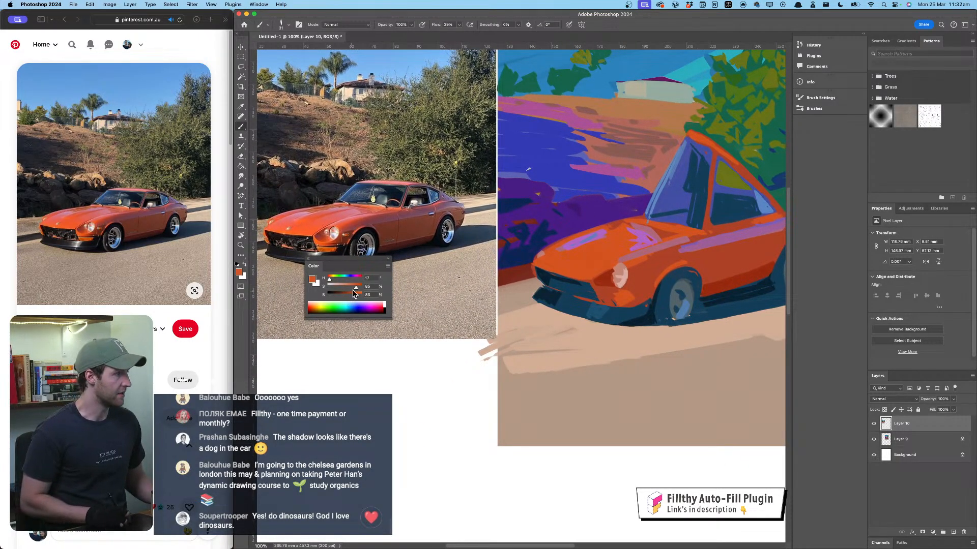
{"action": "left_click_drag", "start_coordinate": [353, 294], "coordinate": [357, 300]}
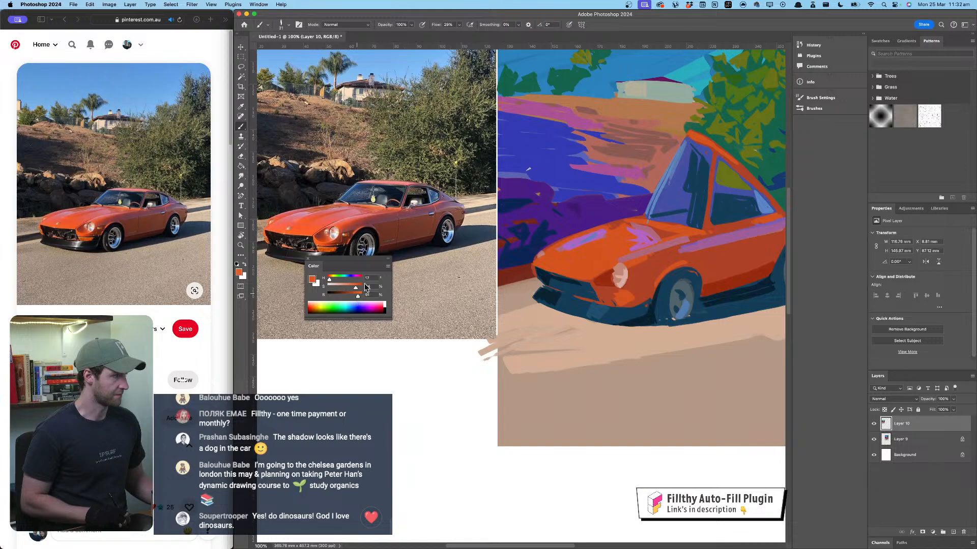
{"action": "left_click_drag", "start_coordinate": [572, 256], "coordinate": [600, 248]}
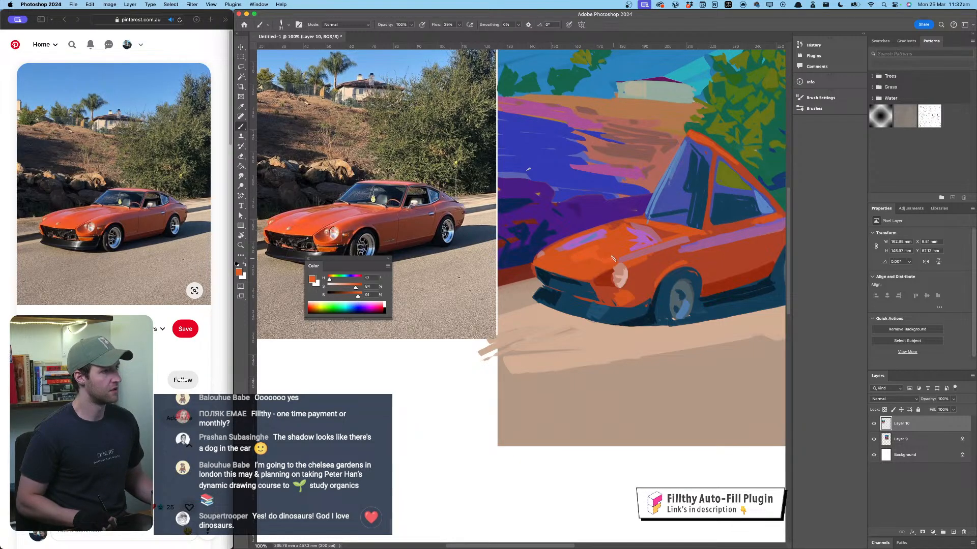
{"action": "left_click_drag", "start_coordinate": [594, 264], "coordinate": [575, 257]}
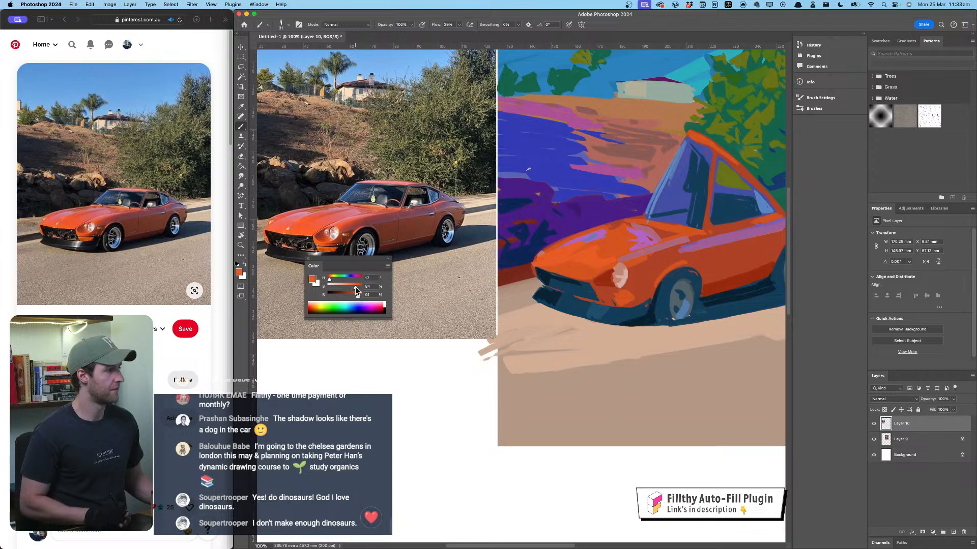
Step: Paint bonnet reflections in magenta at hue 319 and 78% saturation, and extend them toward the windscreen in purple at hue 290 and 57% saturation
{"action": "left_click_drag", "start_coordinate": [356, 287], "coordinate": [358, 281]}
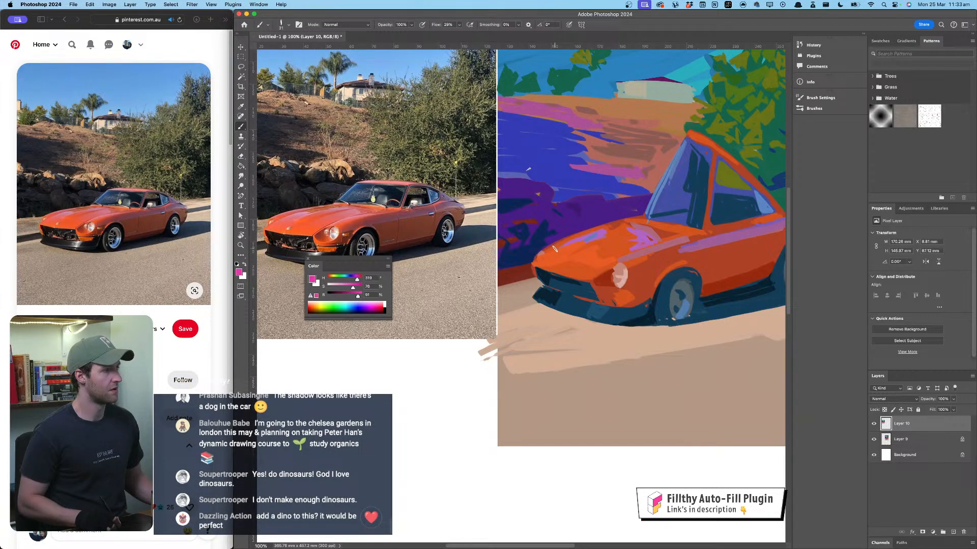
{"action": "left_click_drag", "start_coordinate": [555, 249], "coordinate": [574, 245]}
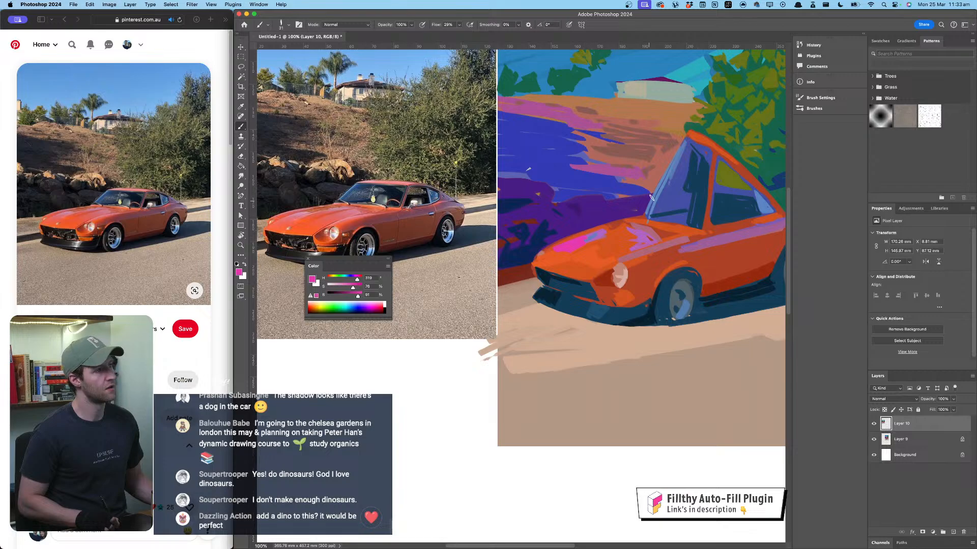
{"action": "scroll", "coordinate": [652, 197], "scroll_direction": "right", "scroll_amount": 3}
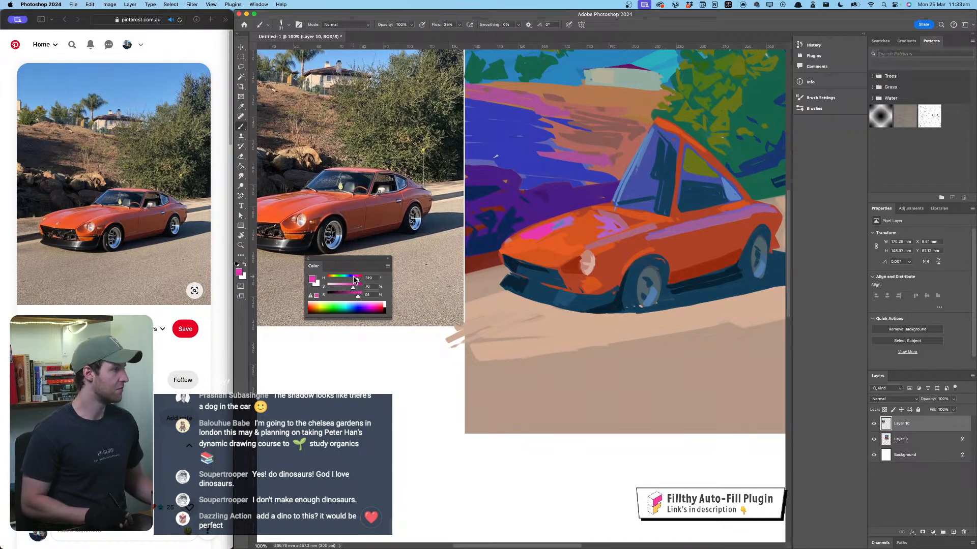
{"action": "left_click_drag", "start_coordinate": [353, 288], "coordinate": [355, 279]}
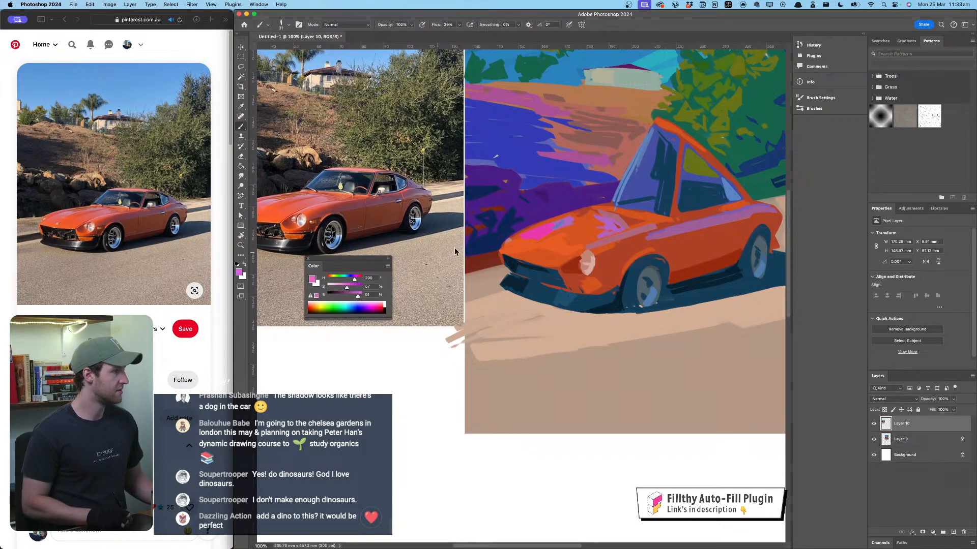
{"action": "scroll", "coordinate": [454, 251], "scroll_direction": "left", "scroll_amount": 2}
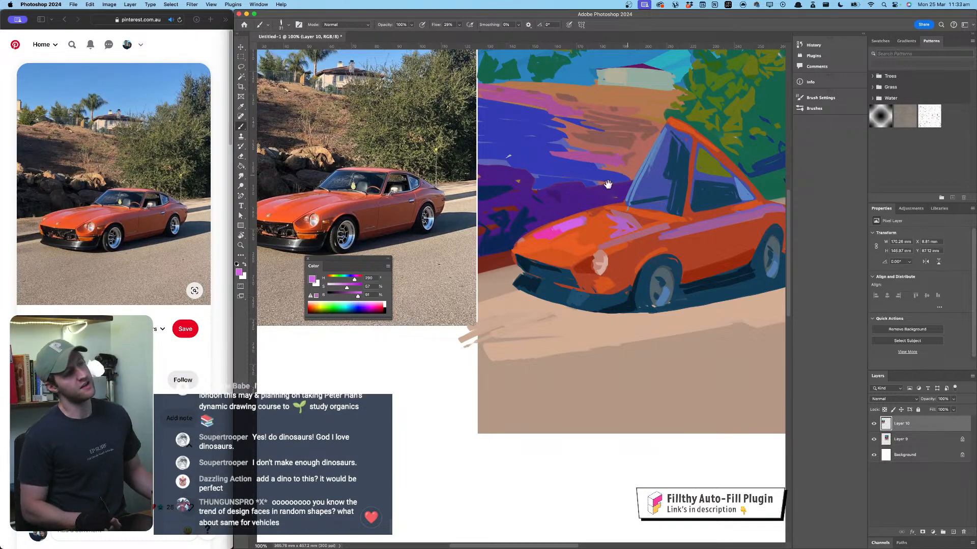
{"action": "scroll", "coordinate": [608, 184], "scroll_direction": "left", "scroll_amount": 5}
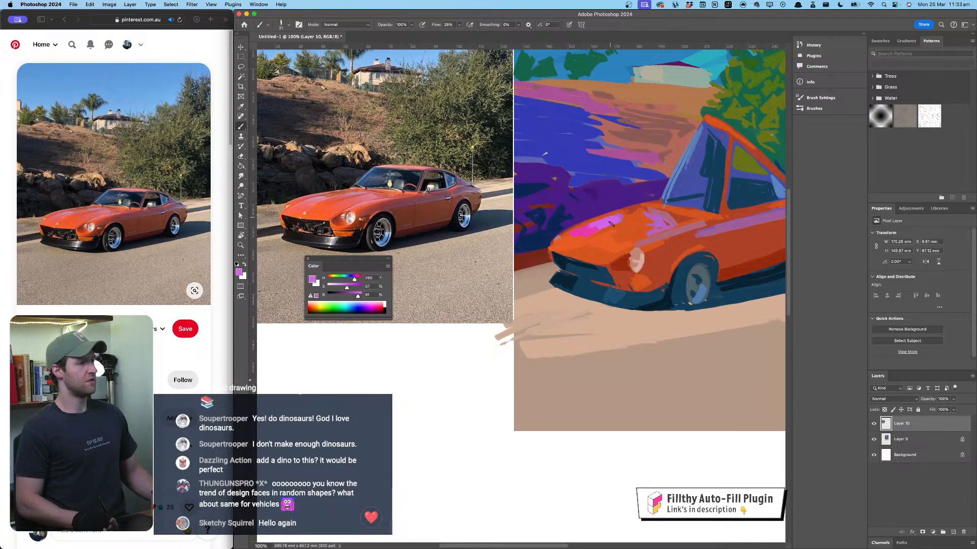
{"action": "left_click_drag", "start_coordinate": [621, 223], "coordinate": [662, 213]}
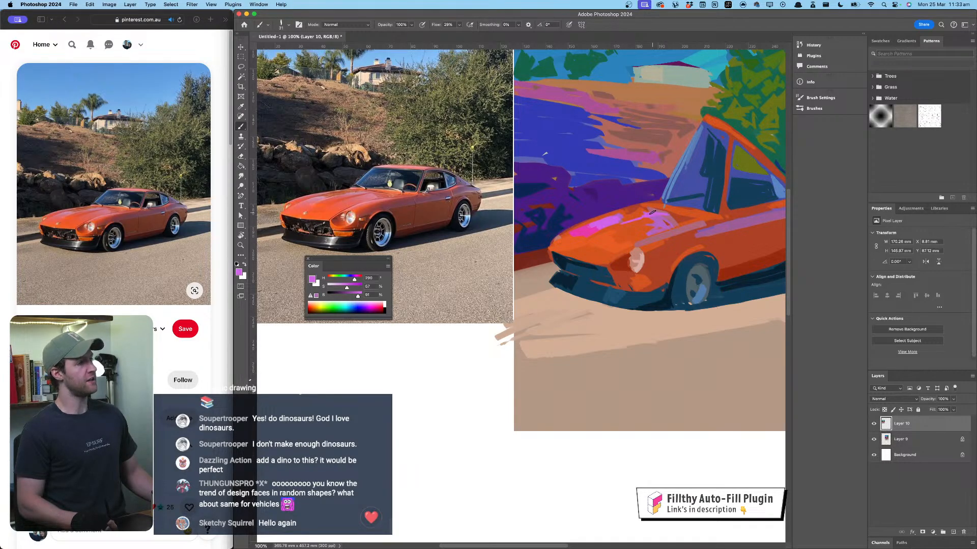
{"action": "scroll", "coordinate": [666, 213], "scroll_direction": "right", "scroll_amount": 3}
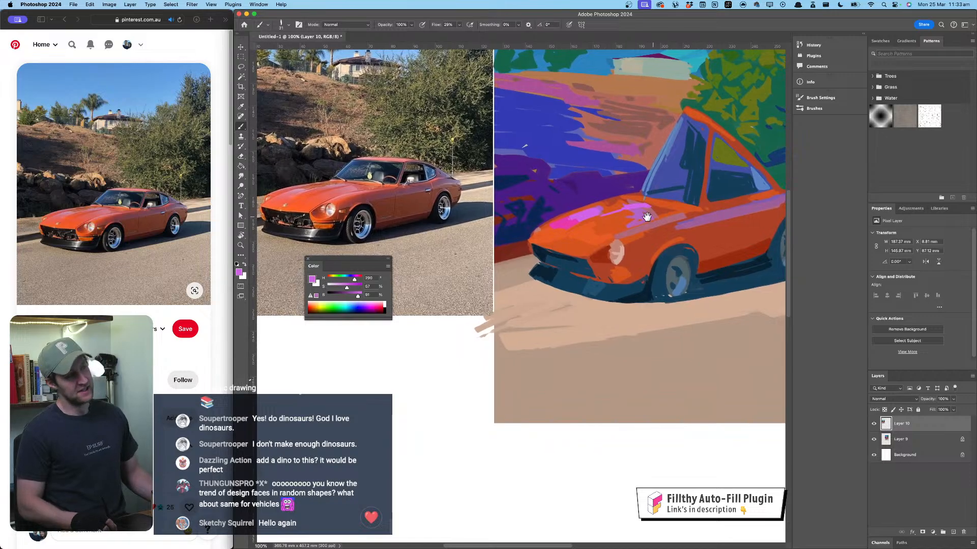
{"action": "left_click_drag", "start_coordinate": [650, 208], "coordinate": [657, 211]}
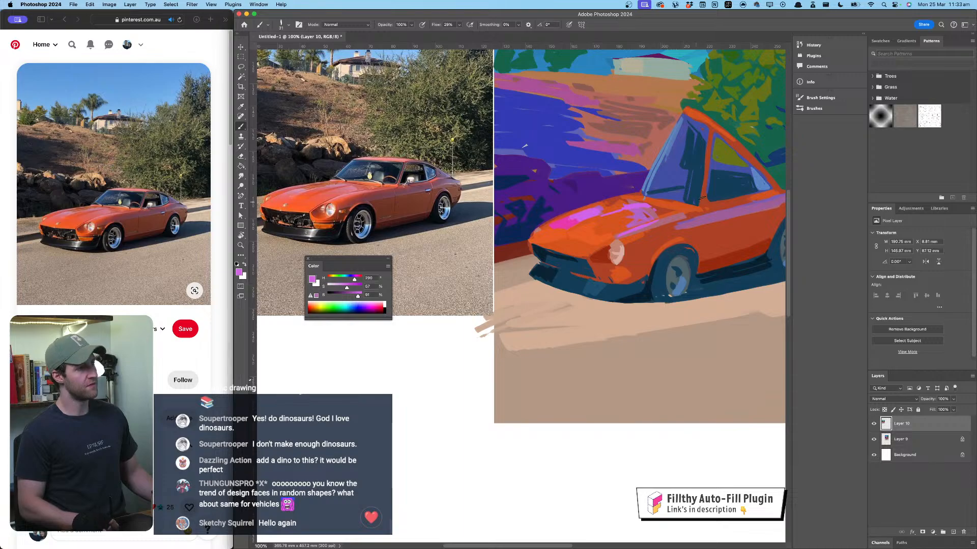
Step: Sample orange from the car's hood, set its brightness to 91%, and touch up the hood near the windshield base
{"action": "scroll", "coordinate": [664, 218], "scroll_direction": "right", "scroll_amount": 3}
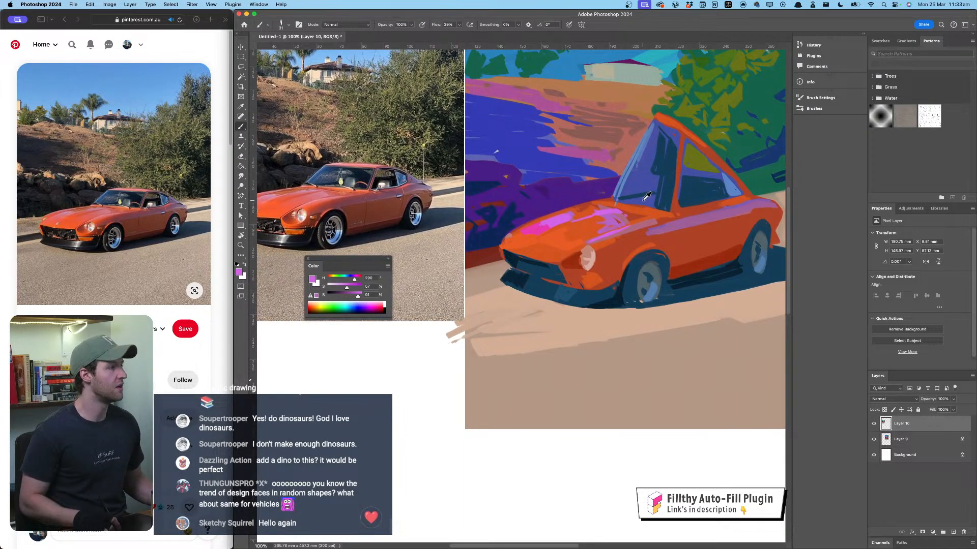
{"action": "left_click", "coordinate": [631, 210], "text": "alt"}
{"action": "left_click_drag", "start_coordinate": [357, 295], "coordinate": [359, 295]}
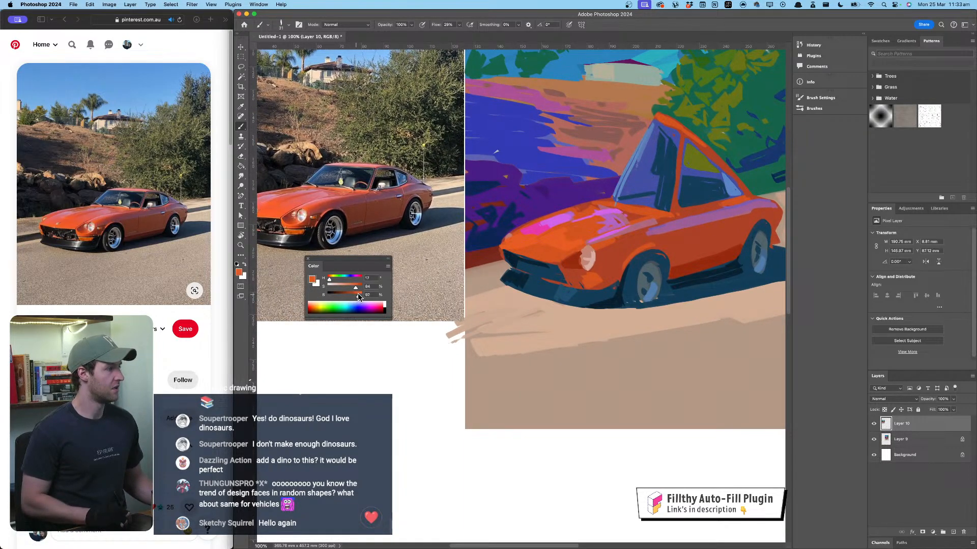
{"action": "left_click", "coordinate": [663, 212]}
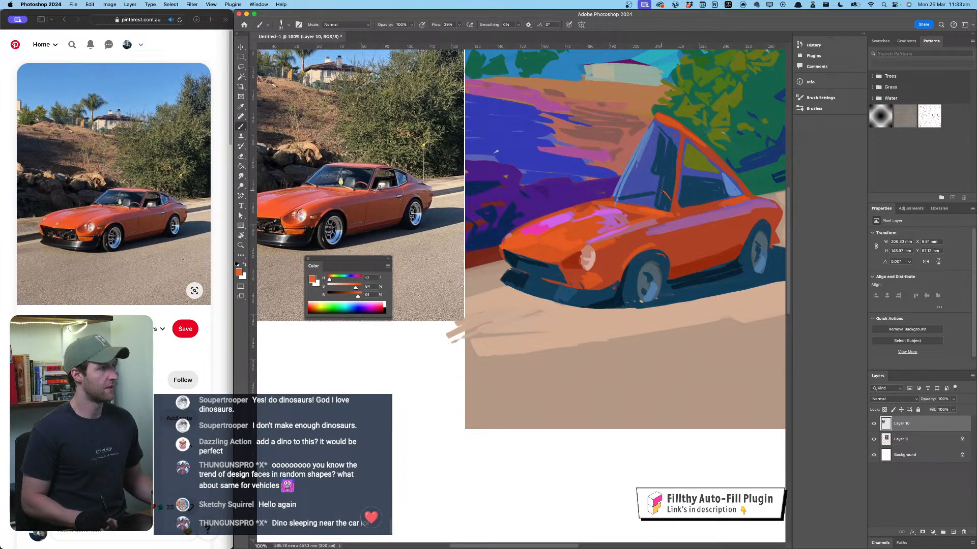
{"action": "mouse_move", "coordinate": [604, 193]}
{"action": "left_mouse_down"}
{"action": "mouse_move", "coordinate": [664, 162]}
{"action": "mouse_move", "coordinate": [629, 176]}
{"action": "mouse_move", "coordinate": [551, 181]}
{"action": "mouse_move", "coordinate": [647, 164]}
{"action": "left_mouse_up"}
{"action": "left_click", "coordinate": [625, 261], "text": "alt"}
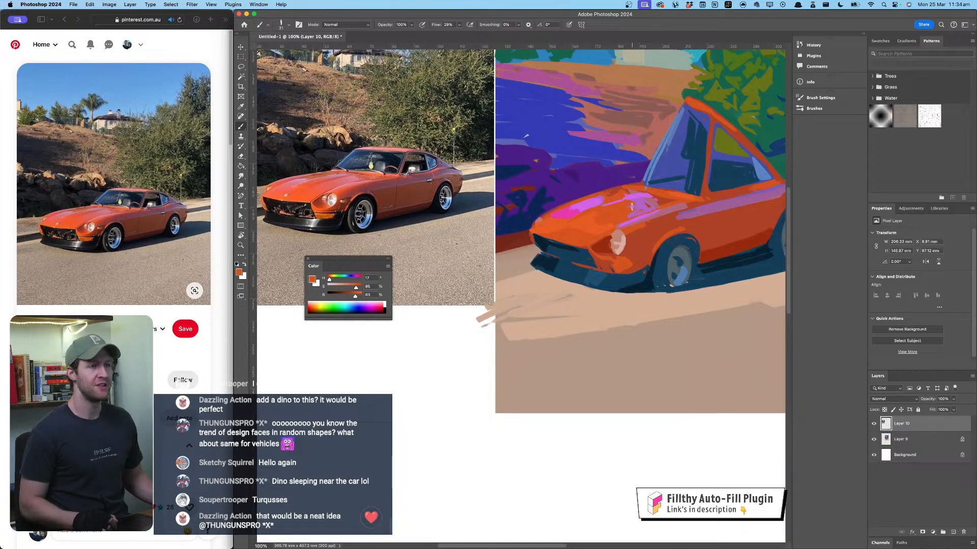
Step: Sample the windshield's violet-blue, set its saturation to 49%, and paint windshield reflections and the mirror shape in the side window
{"action": "scroll", "coordinate": [635, 196], "scroll_direction": "right", "scroll_amount": 5}
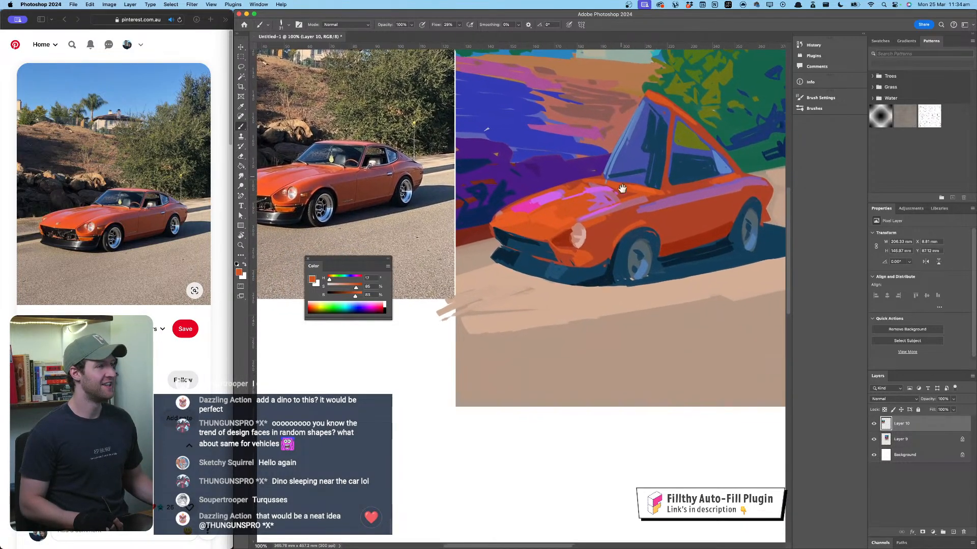
{"action": "mouse_move", "coordinate": [624, 149]}
{"action": "left_mouse_down"}
{"action": "mouse_move", "coordinate": [667, 148]}
{"action": "mouse_move", "coordinate": [635, 154]}
{"action": "left_mouse_up"}
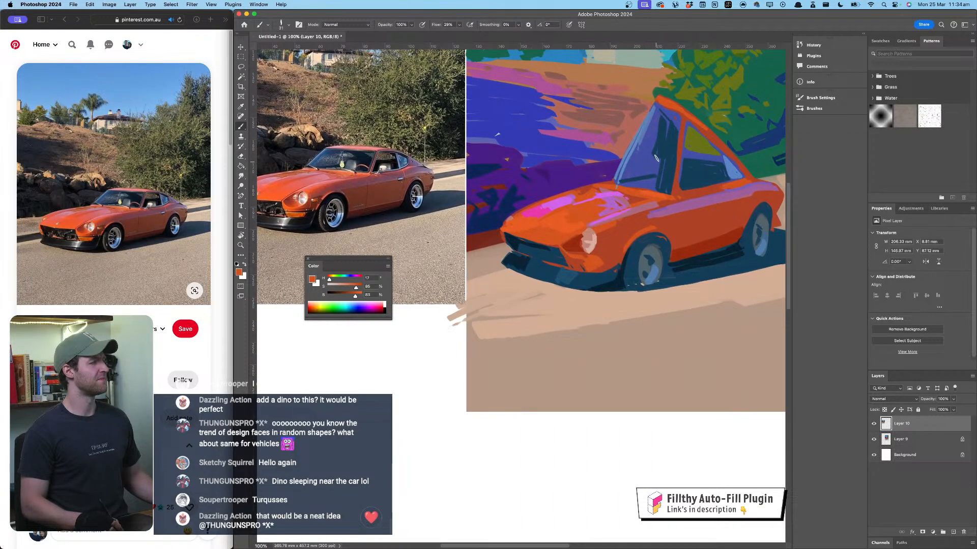
{"action": "left_click", "coordinate": [657, 158], "text": "alt"}
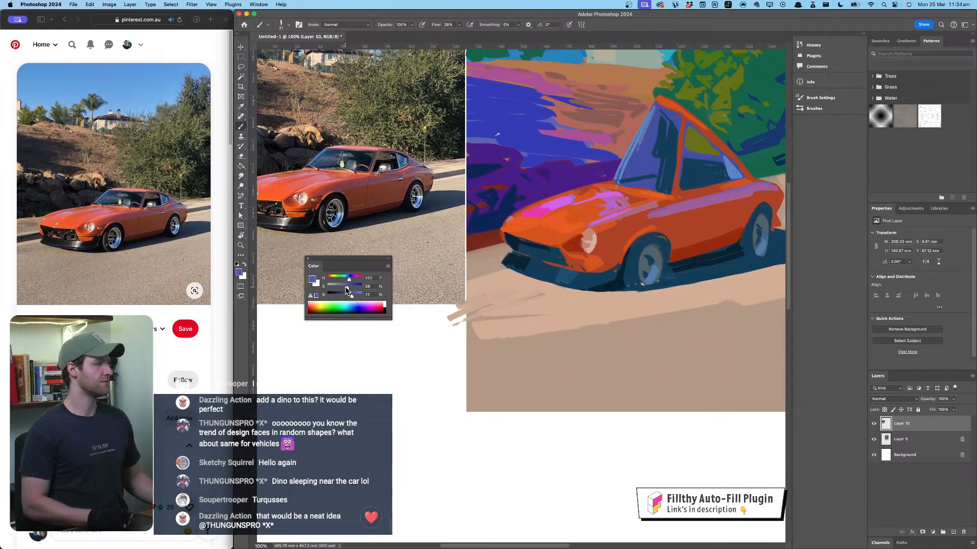
{"action": "left_click_drag", "start_coordinate": [347, 290], "coordinate": [344, 288]}
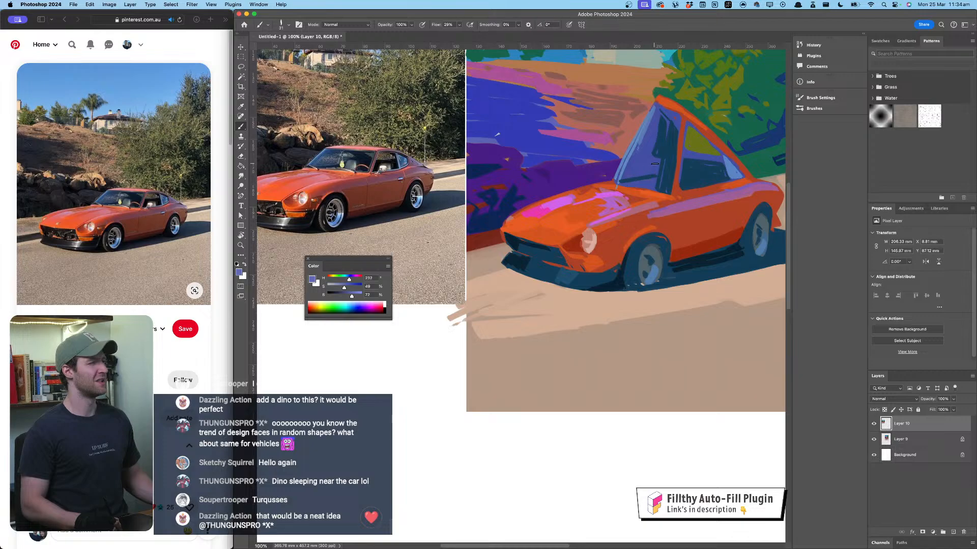
{"action": "left_click_drag", "start_coordinate": [657, 172], "coordinate": [655, 183]}
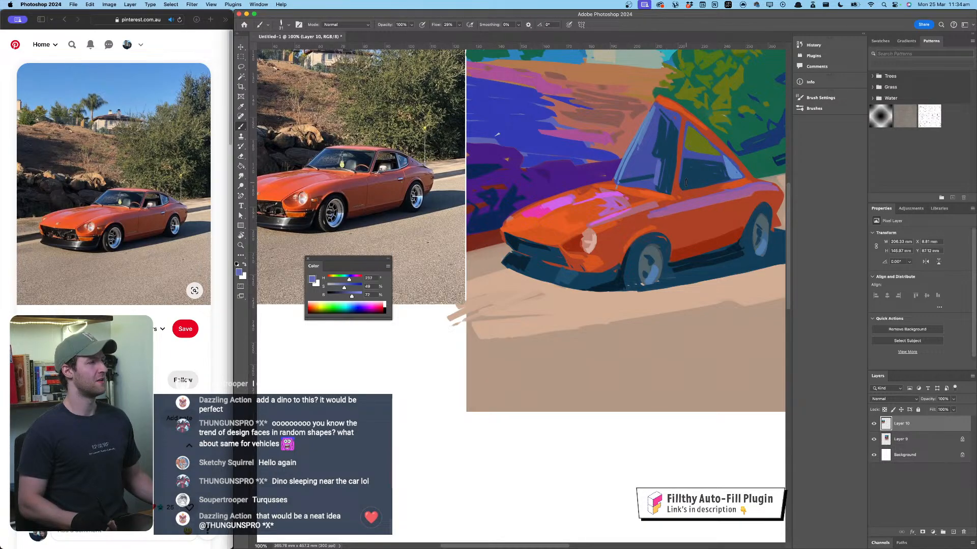
{"action": "mouse_move", "coordinate": [685, 182]}
{"action": "left_mouse_down"}
{"action": "mouse_move", "coordinate": [699, 182]}
{"action": "mouse_move", "coordinate": [688, 187]}
{"action": "left_mouse_up"}
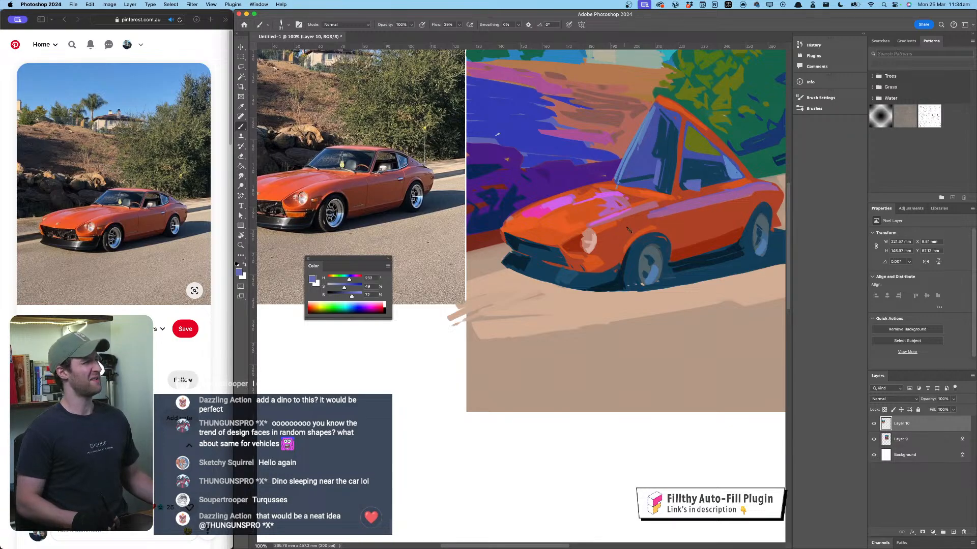
{"action": "left_click_drag", "start_coordinate": [671, 195], "coordinate": [718, 184]}
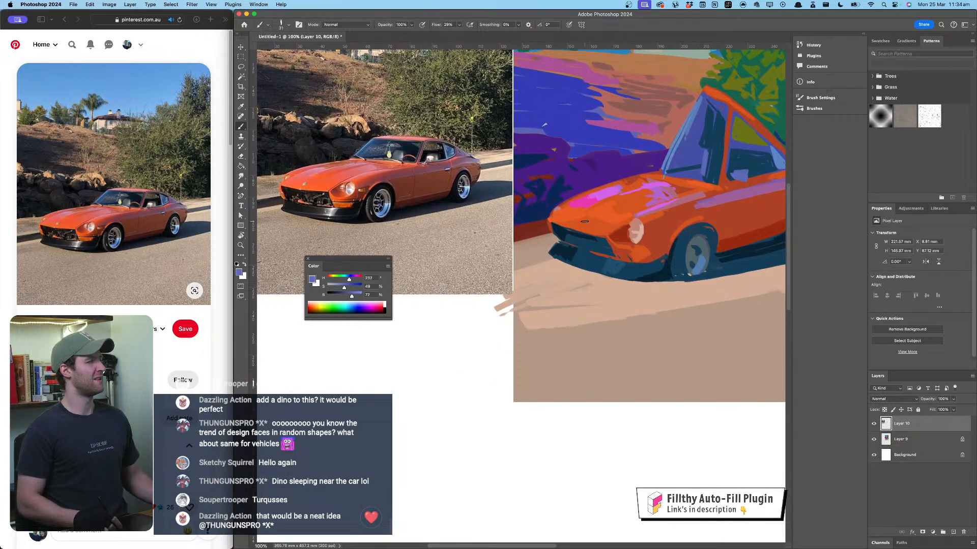
Step: Refine the hood's front edge with sampled orange and the grille opening with sampled dark blue
{"action": "left_click", "coordinate": [577, 213], "text": "alt"}
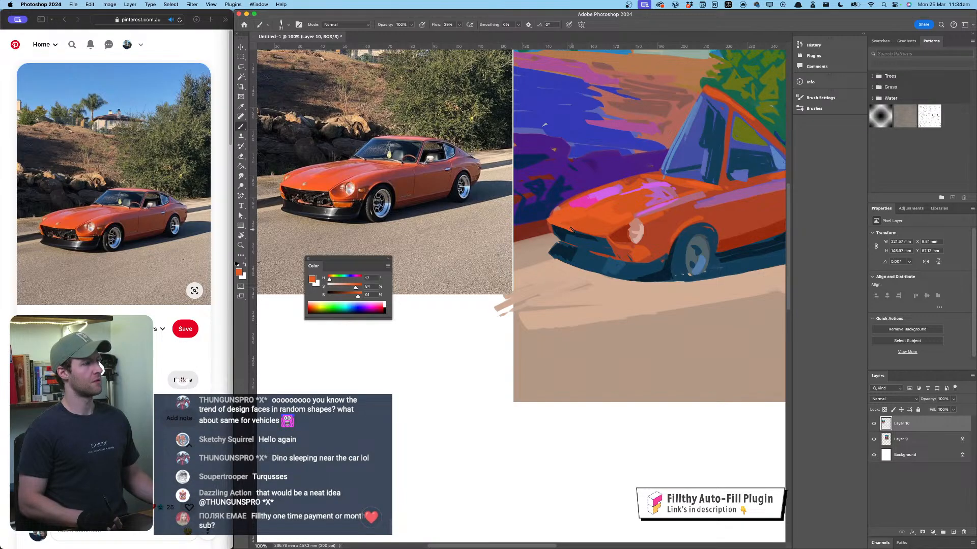
{"action": "mouse_move", "coordinate": [571, 228]}
{"action": "left_mouse_down"}
{"action": "mouse_move", "coordinate": [600, 233]}
{"action": "mouse_move", "coordinate": [608, 196]}
{"action": "left_mouse_up"}
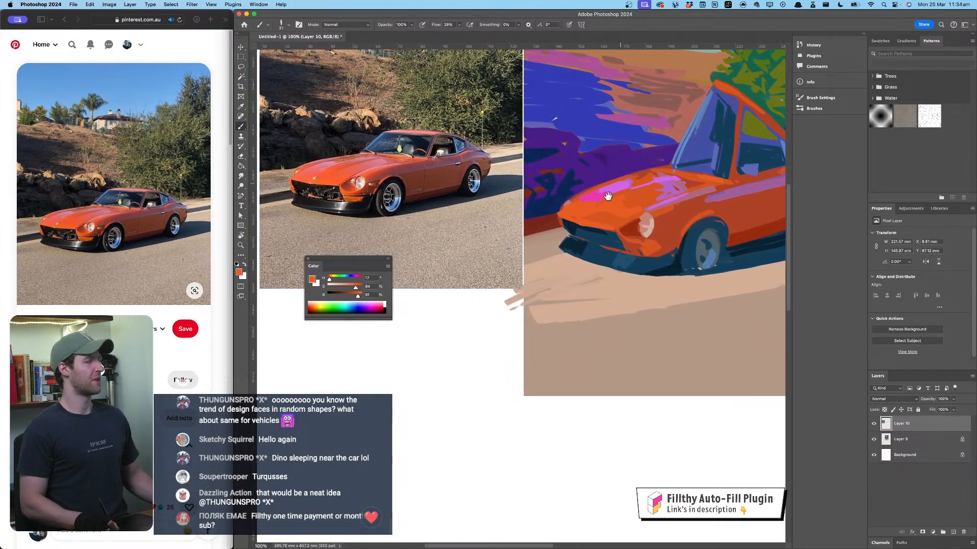
{"action": "left_click_drag", "start_coordinate": [573, 240], "coordinate": [583, 239]}
{"action": "left_click", "coordinate": [583, 238], "text": "alt"}
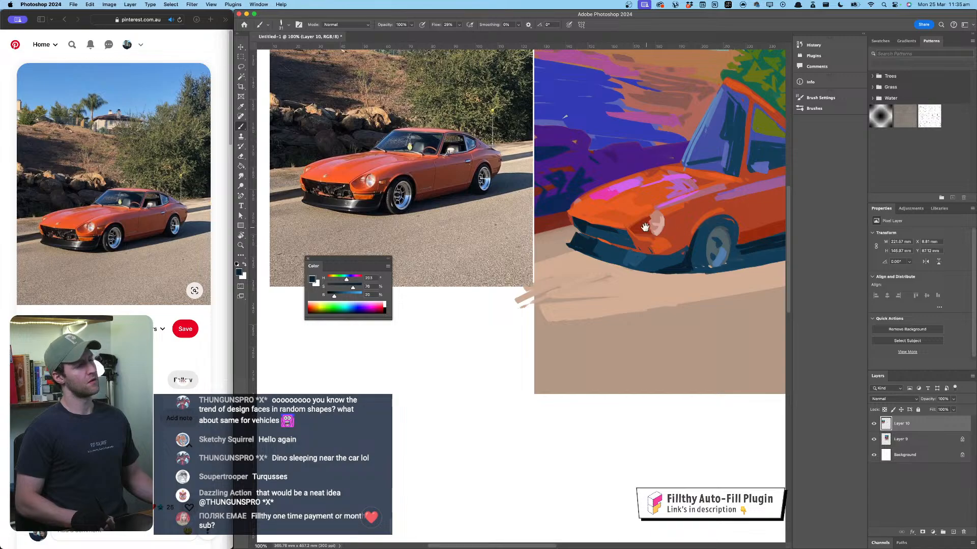
{"action": "left_click_drag", "start_coordinate": [702, 174], "coordinate": [672, 165]}
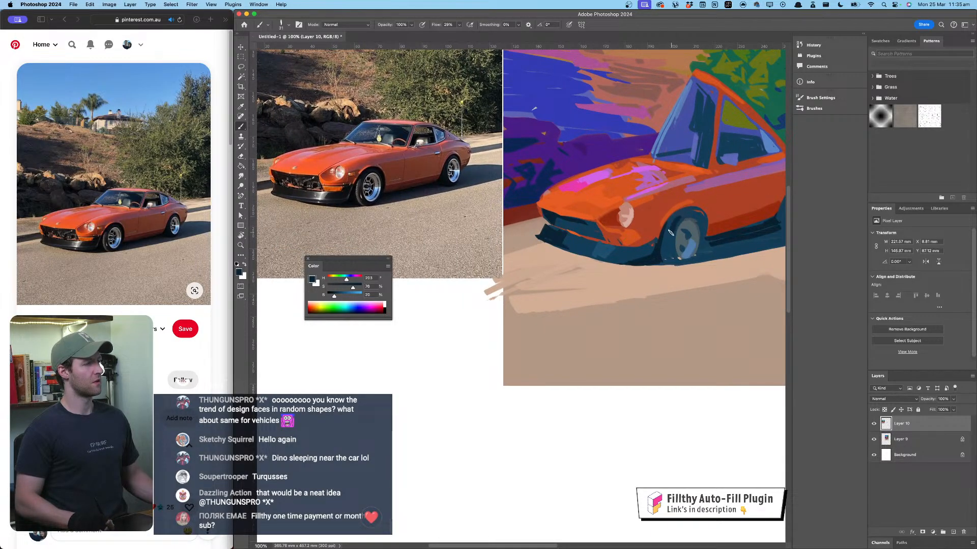
Step: Set the dark blue to hue 215 and saturation 84%, and paint the front tire around its rim
{"action": "left_click_drag", "start_coordinate": [346, 280], "coordinate": [356, 288]}
{"action": "mouse_move", "coordinate": [685, 213]}
{"action": "left_mouse_down"}
{"action": "mouse_move", "coordinate": [669, 249]}
{"action": "mouse_move", "coordinate": [670, 258]}
{"action": "mouse_move", "coordinate": [678, 219]}
{"action": "mouse_move", "coordinate": [672, 249]}
{"action": "mouse_move", "coordinate": [682, 265]}
{"action": "mouse_move", "coordinate": [700, 244]}
{"action": "mouse_move", "coordinate": [687, 214]}
{"action": "left_mouse_up"}
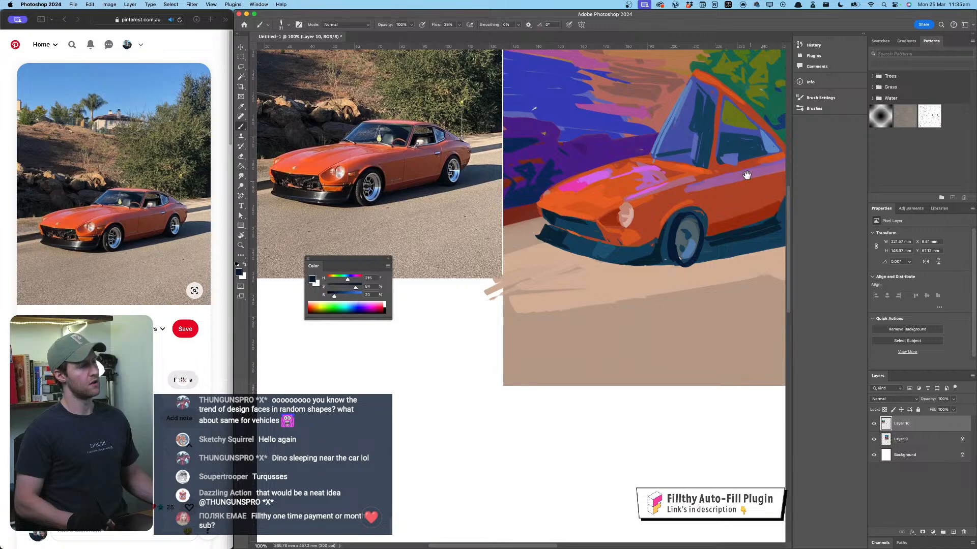
{"action": "left_click_drag", "start_coordinate": [747, 175], "coordinate": [645, 180]}
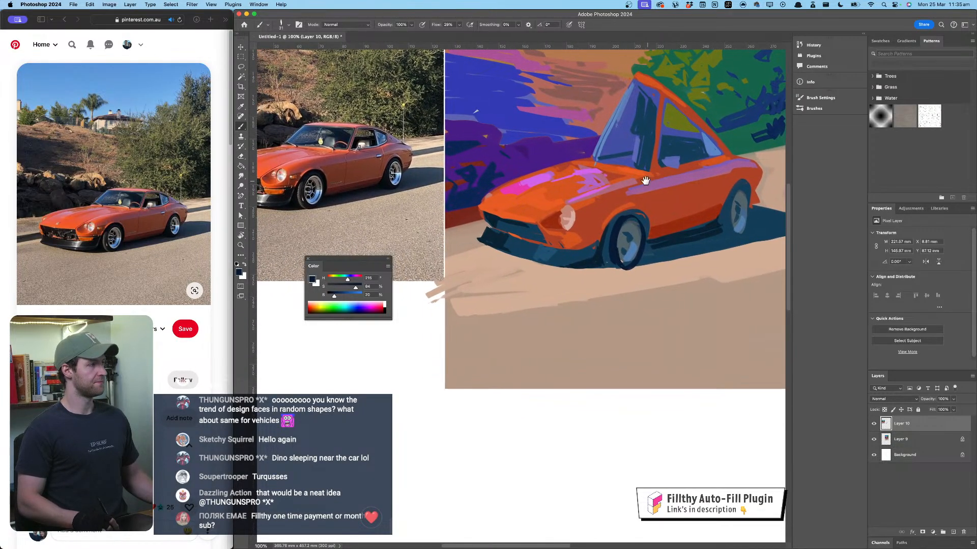
{"action": "key", "text": "super+z"}
{"action": "mouse_move", "coordinate": [626, 218]}
{"action": "left_mouse_down"}
{"action": "mouse_move", "coordinate": [610, 241]}
{"action": "mouse_move", "coordinate": [625, 217]}
{"action": "mouse_move", "coordinate": [612, 239]}
{"action": "mouse_move", "coordinate": [625, 266]}
{"action": "mouse_move", "coordinate": [639, 223]}
{"action": "left_mouse_up"}
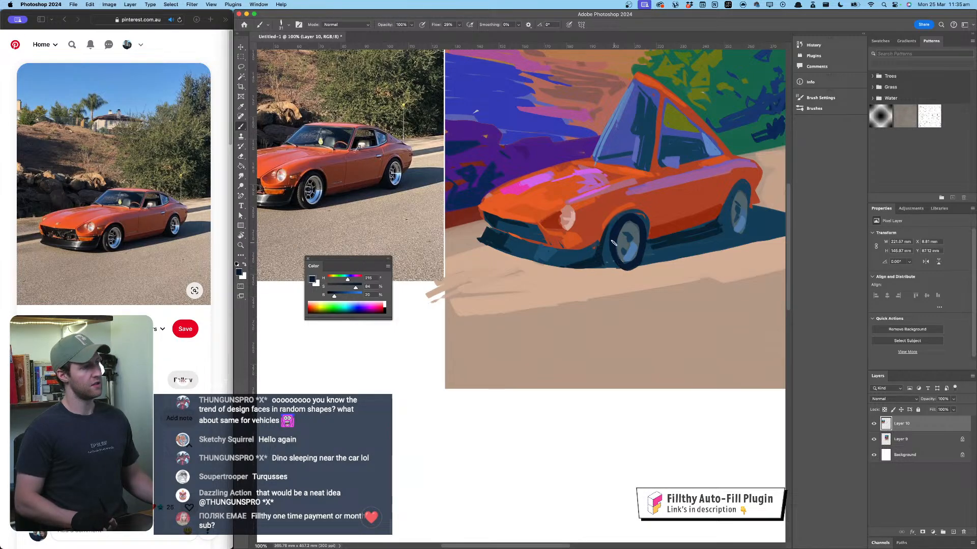
{"action": "mouse_move", "coordinate": [675, 190]}
{"action": "left_mouse_down"}
{"action": "mouse_move", "coordinate": [695, 187]}
{"action": "mouse_move", "coordinate": [678, 189]}
{"action": "left_mouse_up"}
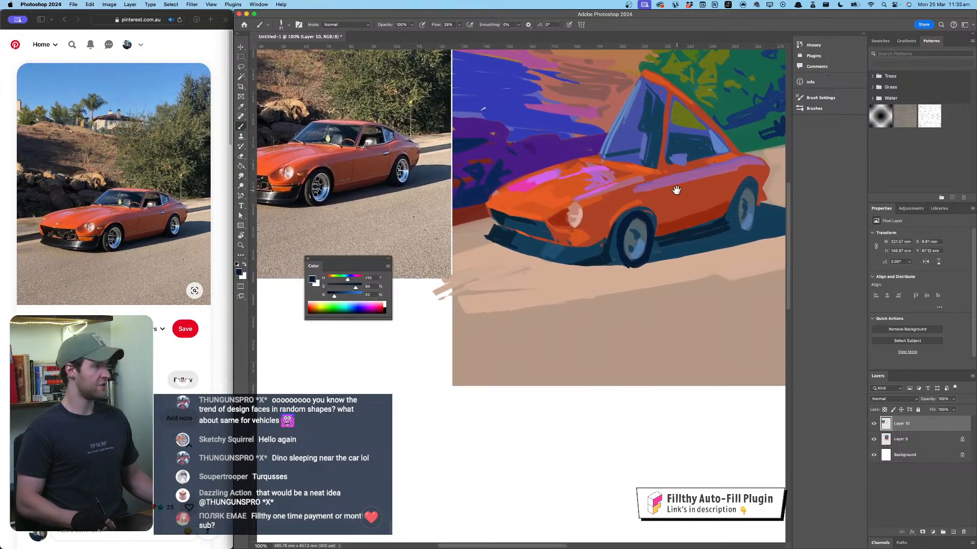
Step: Touch up the front bumper and the shadow beneath the car with sampled dark blues
{"action": "left_click", "coordinate": [660, 256], "text": "alt"}
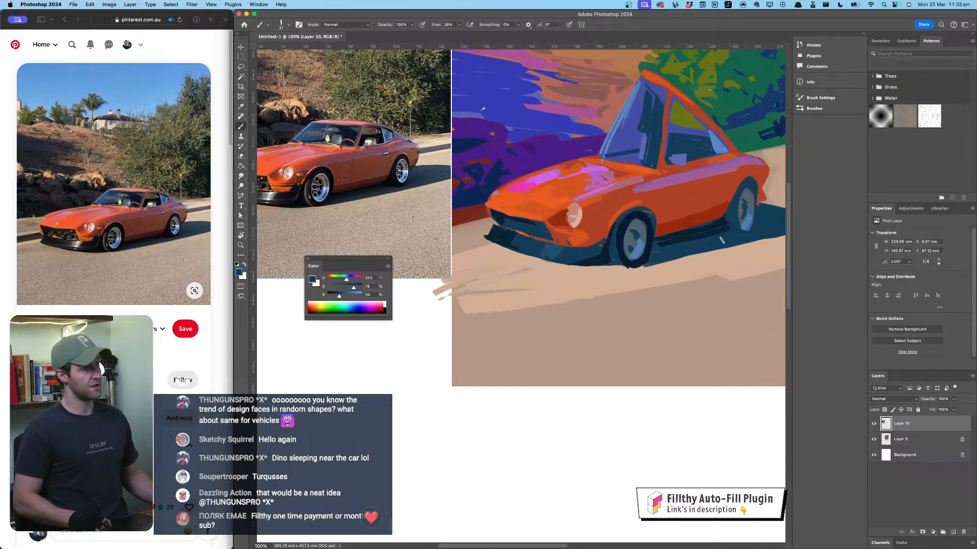
{"action": "left_click", "coordinate": [607, 252], "text": "alt"}
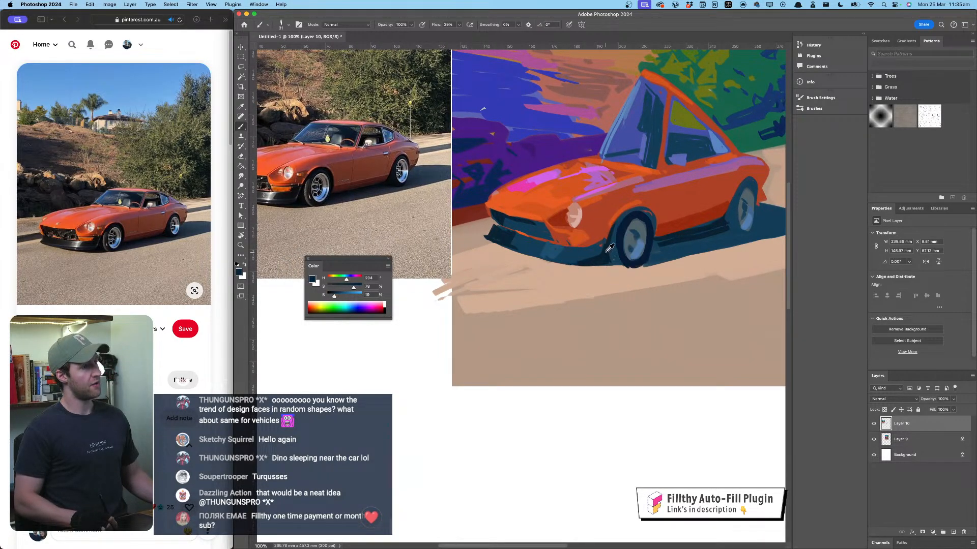
{"action": "mouse_move", "coordinate": [609, 239]}
{"action": "left_mouse_down"}
{"action": "mouse_move", "coordinate": [614, 264]}
{"action": "mouse_move", "coordinate": [582, 266]}
{"action": "mouse_move", "coordinate": [621, 268]}
{"action": "left_mouse_up"}
{"action": "mouse_move", "coordinate": [706, 221]}
{"action": "left_mouse_down"}
{"action": "mouse_move", "coordinate": [661, 227]}
{"action": "mouse_move", "coordinate": [697, 227]}
{"action": "mouse_move", "coordinate": [682, 229]}
{"action": "left_mouse_up"}
{"action": "left_click", "coordinate": [702, 251], "text": "alt"}
{"action": "left_click_drag", "start_coordinate": [624, 272], "coordinate": [785, 241]}
{"action": "mouse_move", "coordinate": [684, 250]}
{"action": "left_mouse_down"}
{"action": "mouse_move", "coordinate": [674, 267]}
{"action": "mouse_move", "coordinate": [712, 279]}
{"action": "left_mouse_up"}
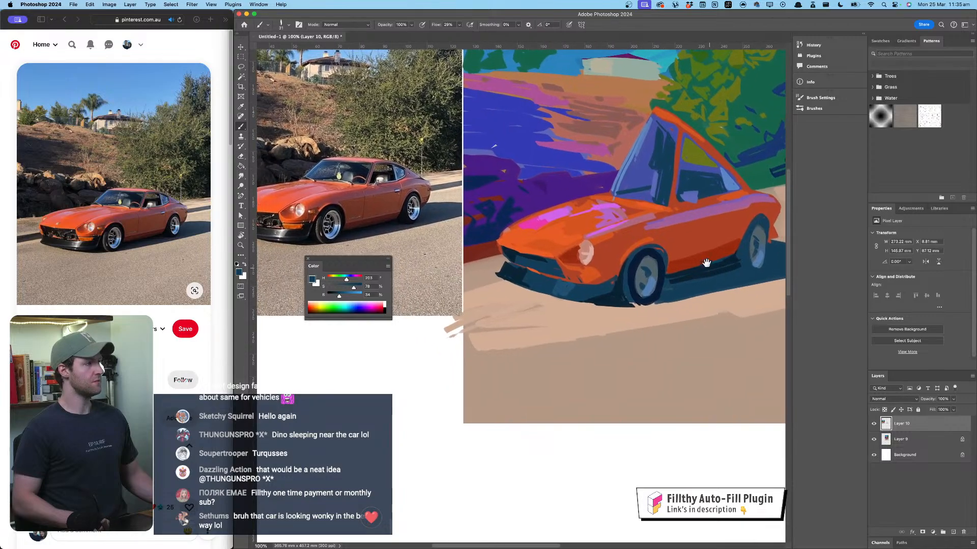
Step: Sample the dark navy and paint dark interior shapes around the mirror inside the side window
{"action": "left_click", "coordinate": [682, 215], "text": "alt"}
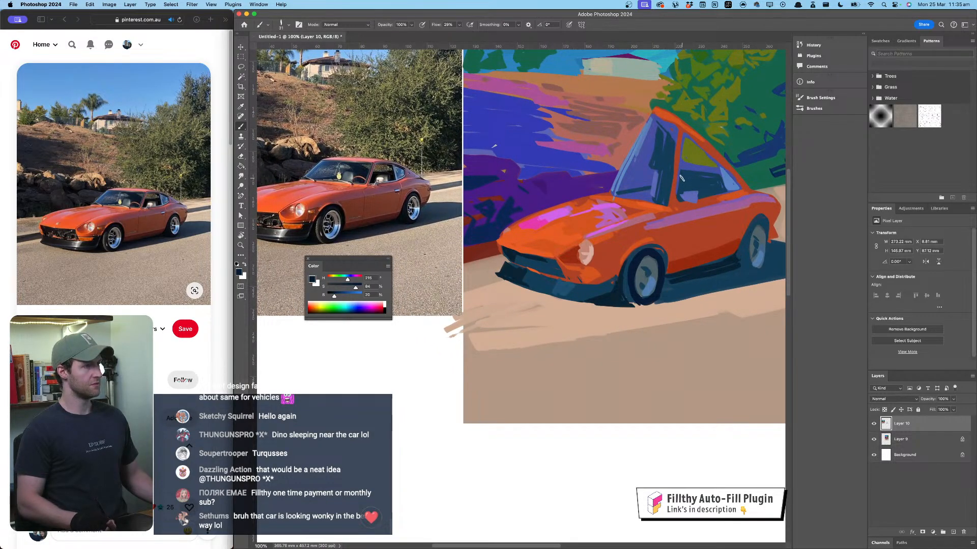
{"action": "left_click_drag", "start_coordinate": [682, 178], "coordinate": [678, 194]}
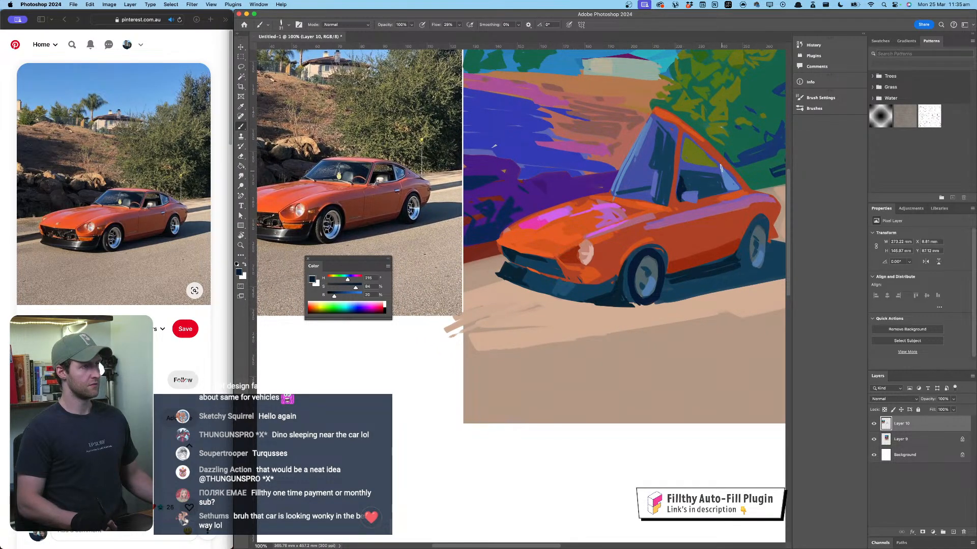
{"action": "left_click_drag", "start_coordinate": [681, 133], "coordinate": [686, 132]}
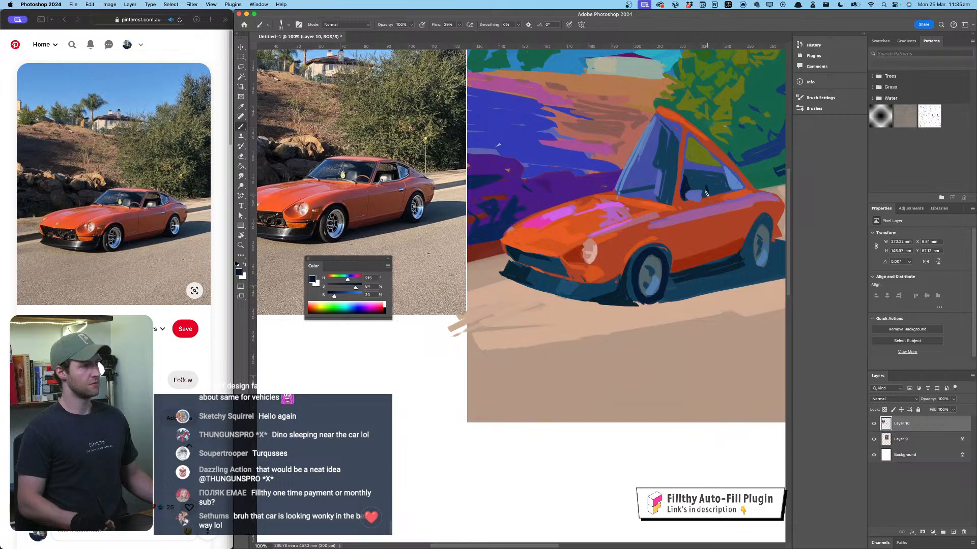
{"action": "mouse_move", "coordinate": [706, 193]}
{"action": "left_mouse_down"}
{"action": "mouse_move", "coordinate": [727, 188]}
{"action": "mouse_move", "coordinate": [724, 180]}
{"action": "mouse_move", "coordinate": [708, 188]}
{"action": "mouse_move", "coordinate": [722, 186]}
{"action": "mouse_move", "coordinate": [699, 171]}
{"action": "mouse_move", "coordinate": [711, 177]}
{"action": "mouse_move", "coordinate": [685, 179]}
{"action": "mouse_move", "coordinate": [713, 182]}
{"action": "left_mouse_up"}
Step: Paint brown and olive-green foliage strokes in the upper part of the side window
{"action": "left_click", "coordinate": [716, 149], "text": "alt"}
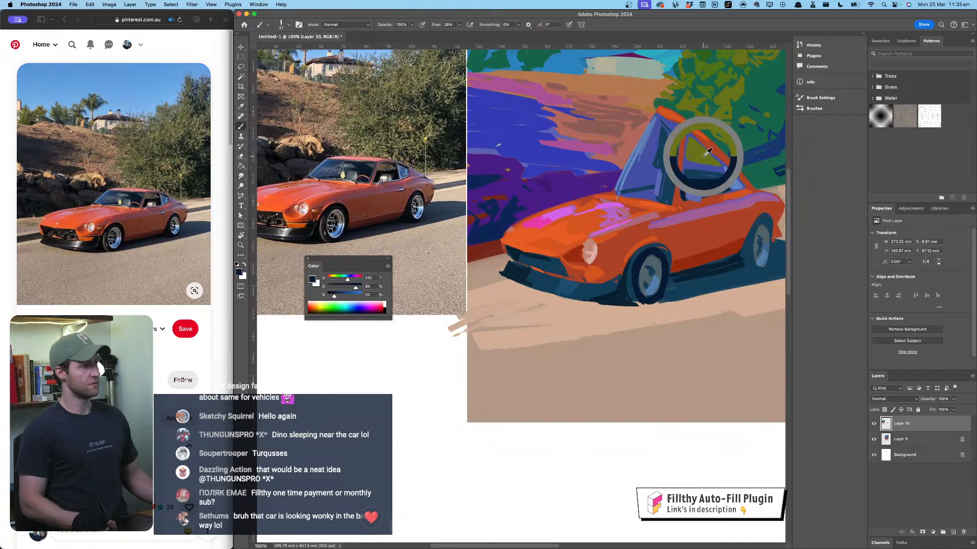
{"action": "left_click_drag", "start_coordinate": [332, 281], "coordinate": [331, 280]}
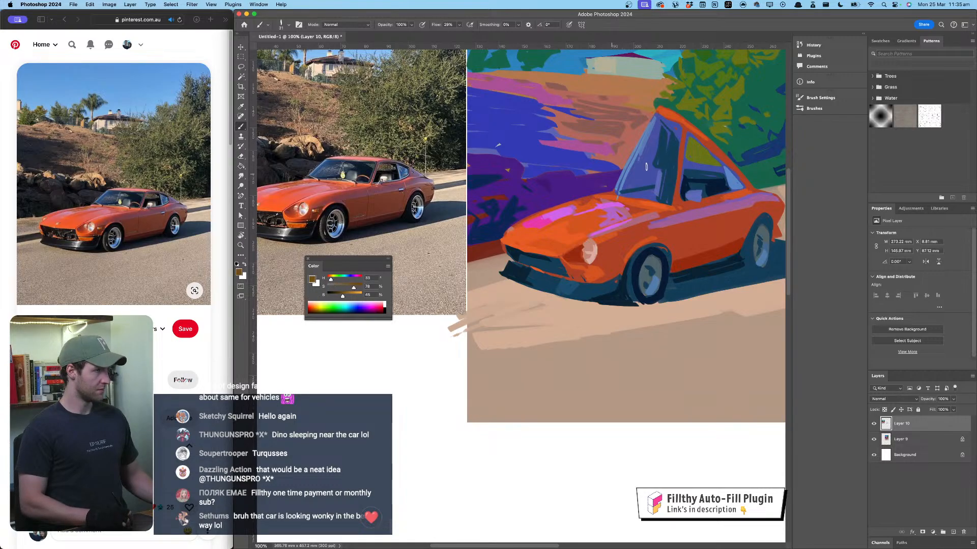
{"action": "left_click", "coordinate": [694, 147], "text": "alt"}
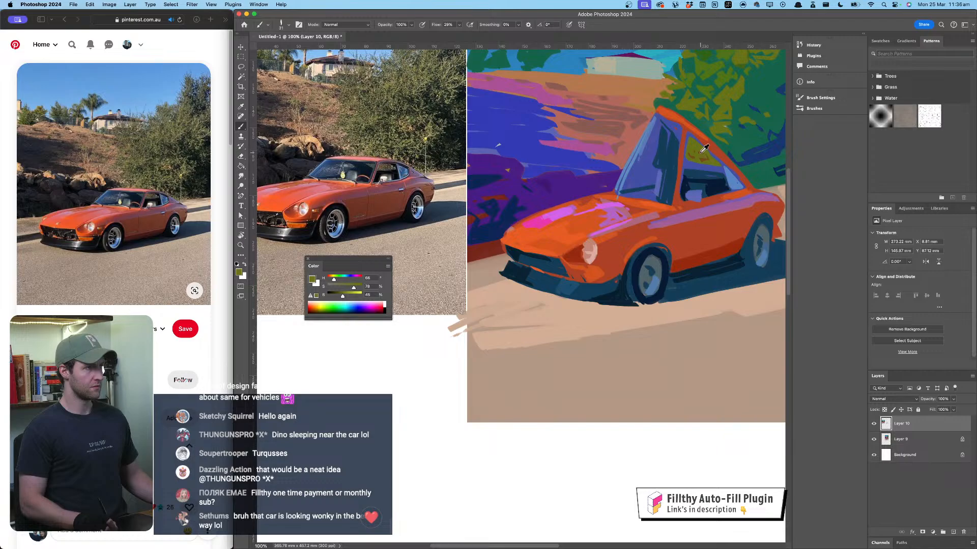
{"action": "left_click", "coordinate": [700, 149], "text": "alt"}
{"action": "left_click", "coordinate": [701, 148], "text": "alt"}
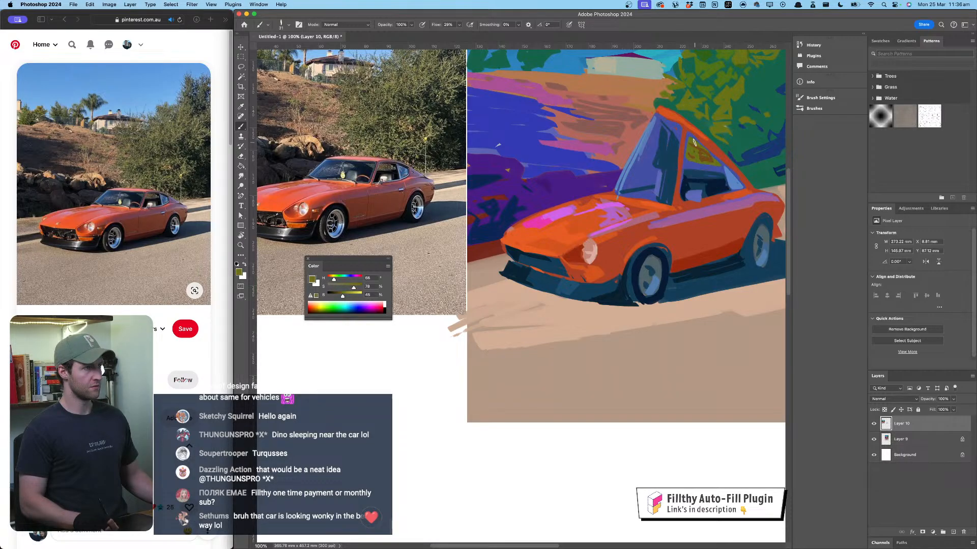
{"action": "left_click_drag", "start_coordinate": [698, 151], "coordinate": [703, 138]}
{"action": "left_click", "coordinate": [716, 160], "text": "alt"}
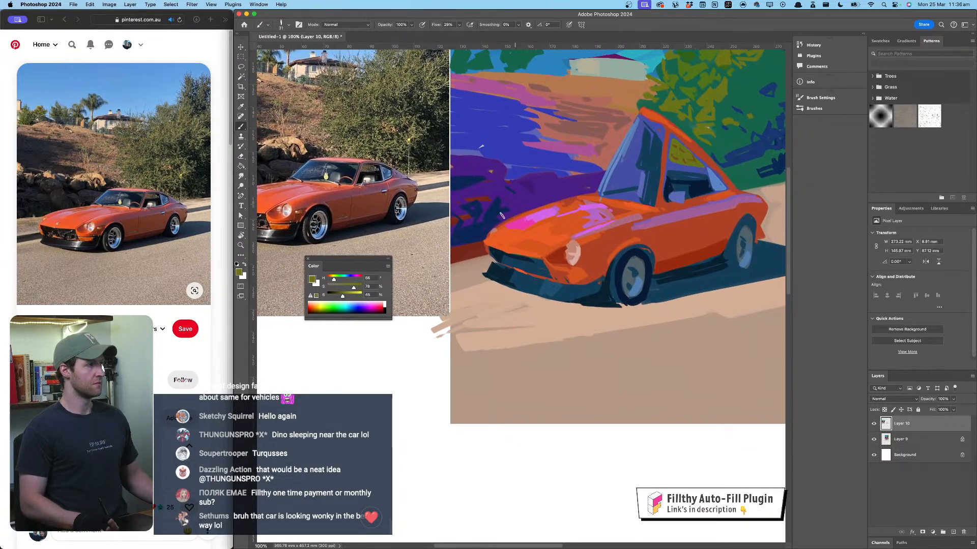
Step: Sample navy from the front tire and paint a dark accent at the top of the windshield
{"action": "left_click", "coordinate": [648, 254], "text": "alt"}
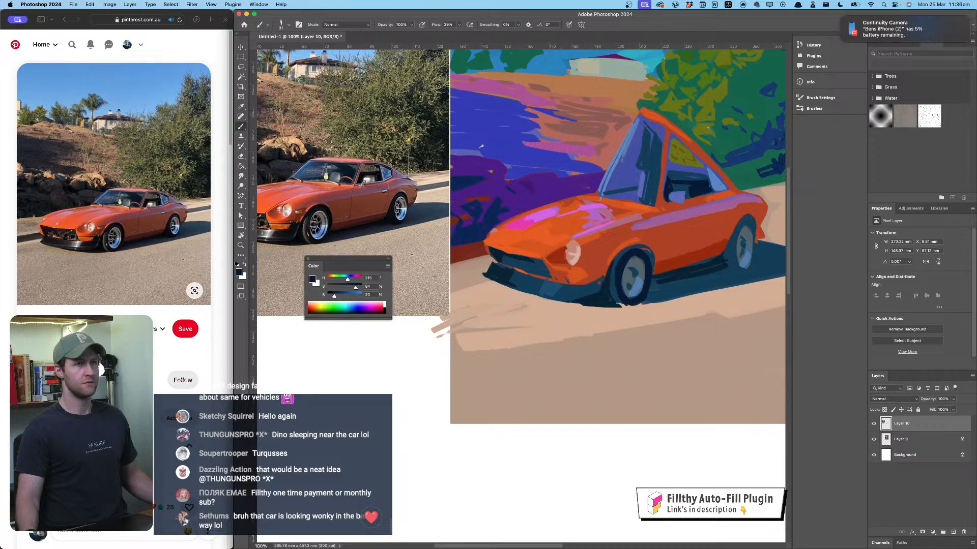
{"action": "key", "text": "super+Tab"}
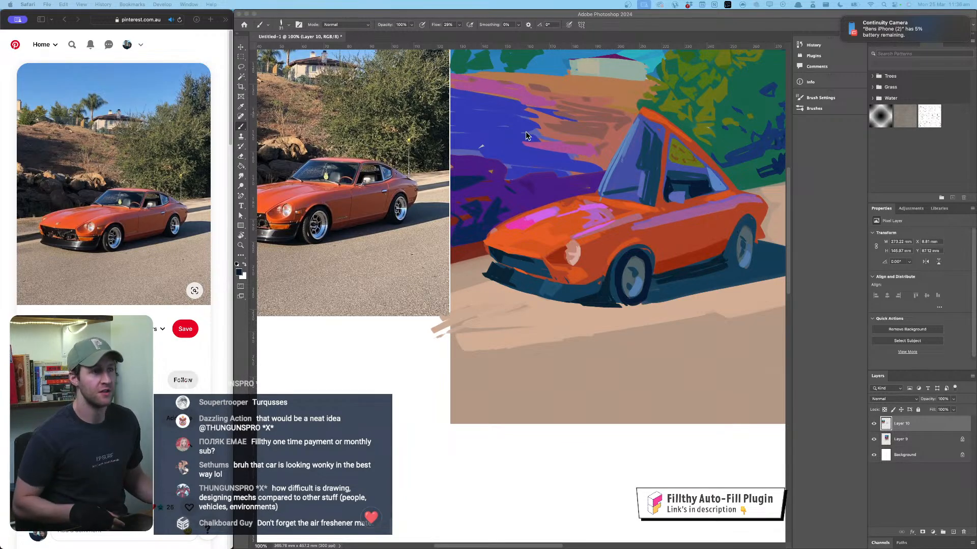
{"action": "left_click", "coordinate": [646, 156]}
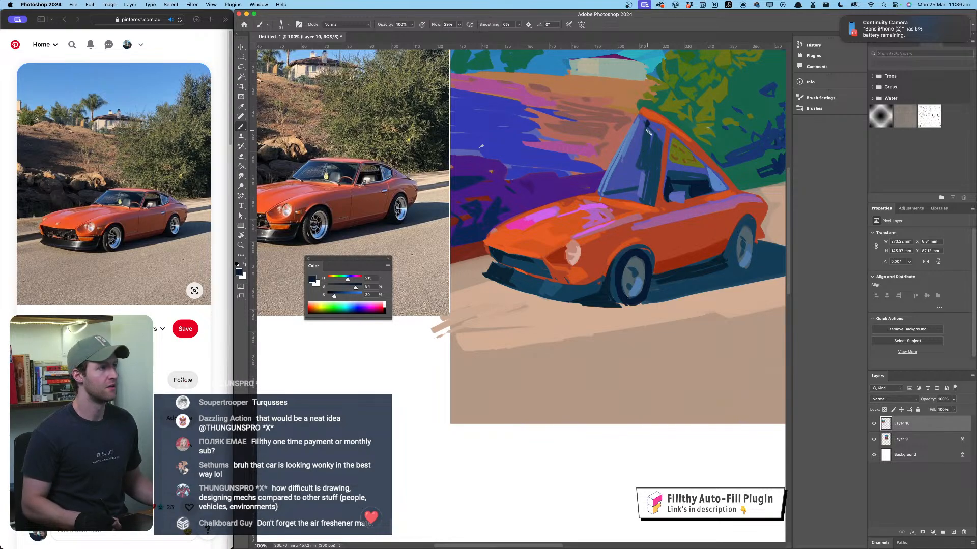
{"action": "left_click_drag", "start_coordinate": [633, 119], "coordinate": [644, 113]}
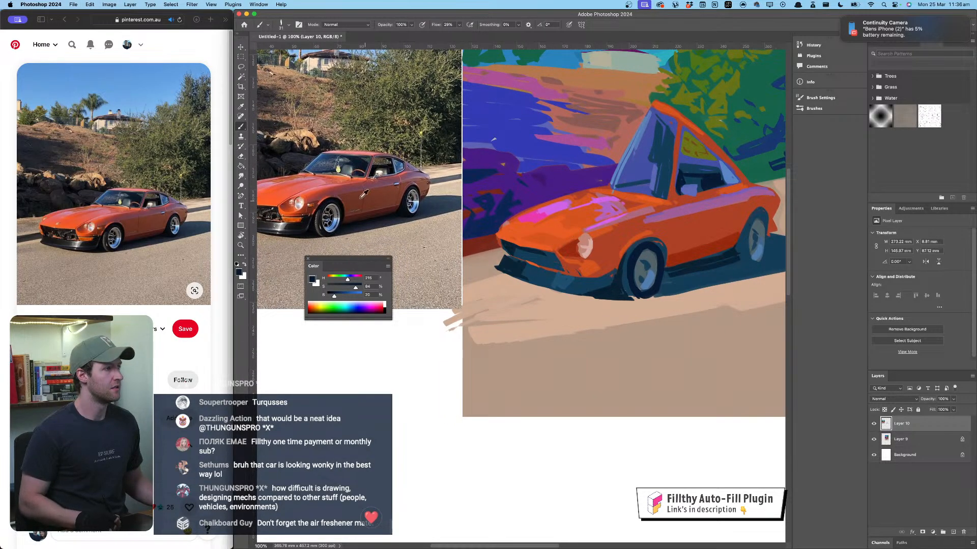
{"action": "mouse_move", "coordinate": [583, 144]}
{"action": "left_mouse_down"}
{"action": "mouse_move", "coordinate": [661, 164]}
{"action": "mouse_move", "coordinate": [578, 160]}
{"action": "left_mouse_up"}
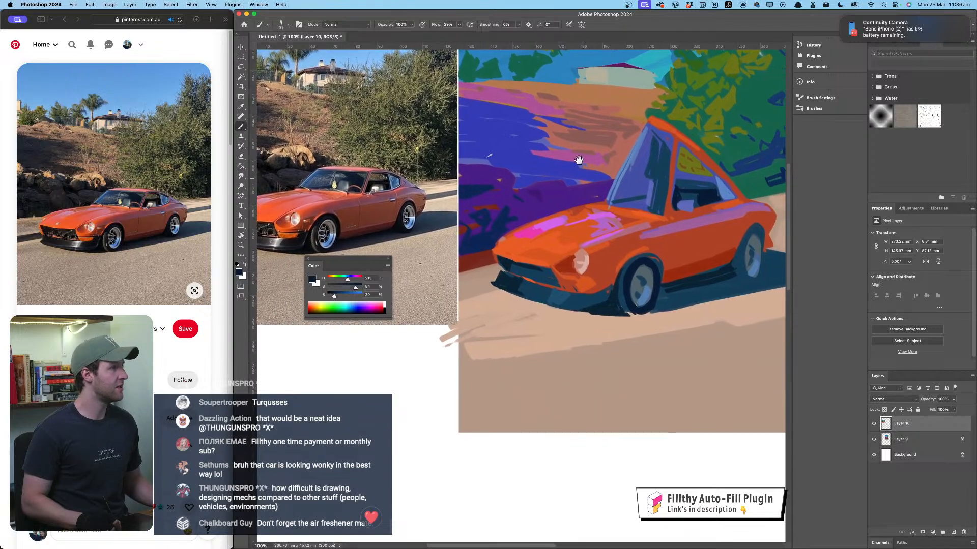
Step: Sample the pale pink from the headlight and dab a small light accent inside the lower windshield
{"action": "left_click", "coordinate": [587, 260], "text": "alt"}
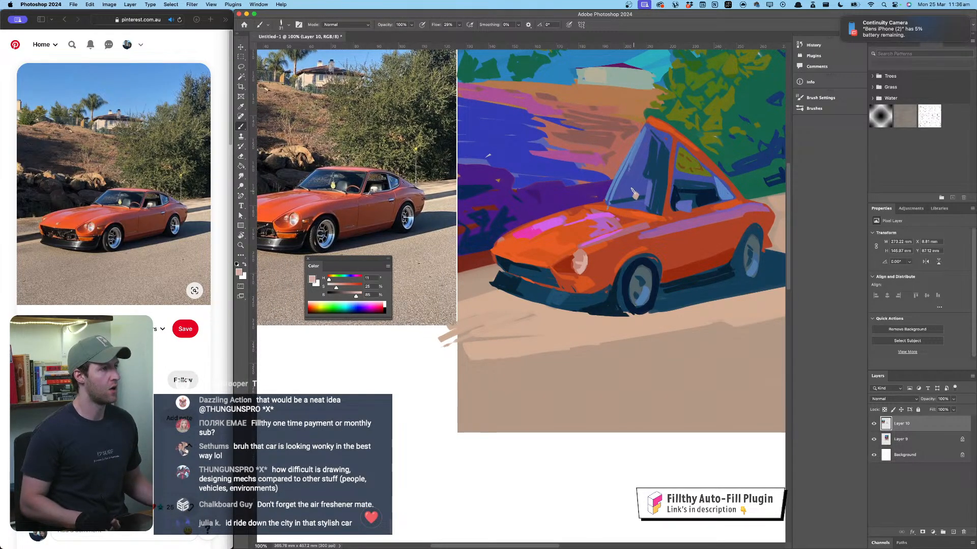
{"action": "mouse_move", "coordinate": [669, 118]}
{"action": "left_mouse_down"}
{"action": "mouse_move", "coordinate": [713, 78]}
{"action": "mouse_move", "coordinate": [671, 104]}
{"action": "left_mouse_up"}
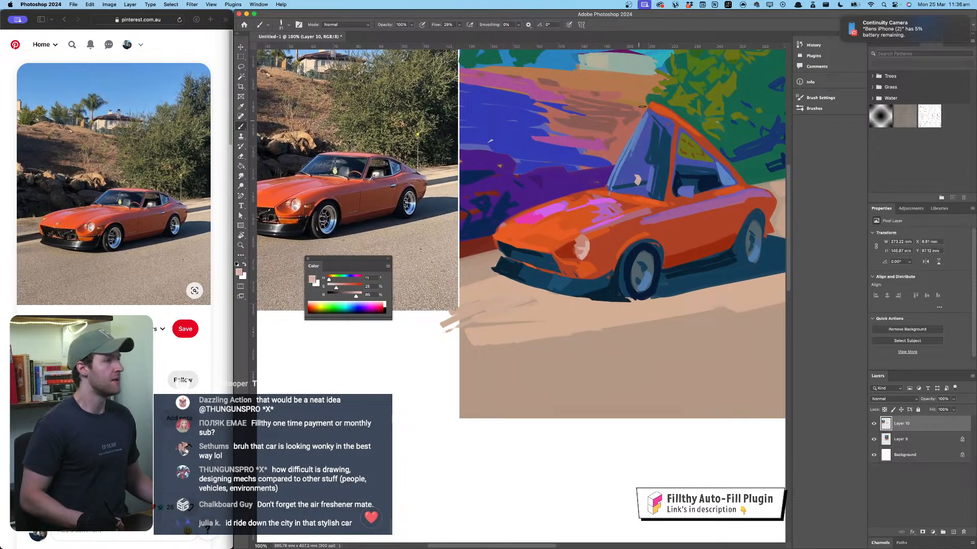
{"action": "left_click_drag", "start_coordinate": [661, 123], "coordinate": [636, 133]}
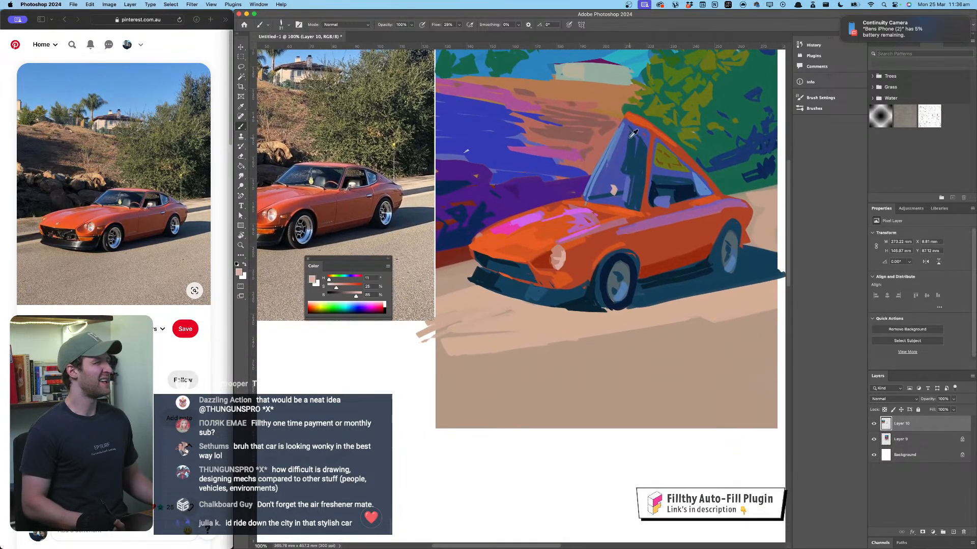
Step: Sample dark navy from the side window and paint a dark interior shape in the windshield's upper corner
{"action": "left_click", "coordinate": [691, 187], "text": "alt"}
{"action": "left_click_drag", "start_coordinate": [631, 128], "coordinate": [647, 142]}
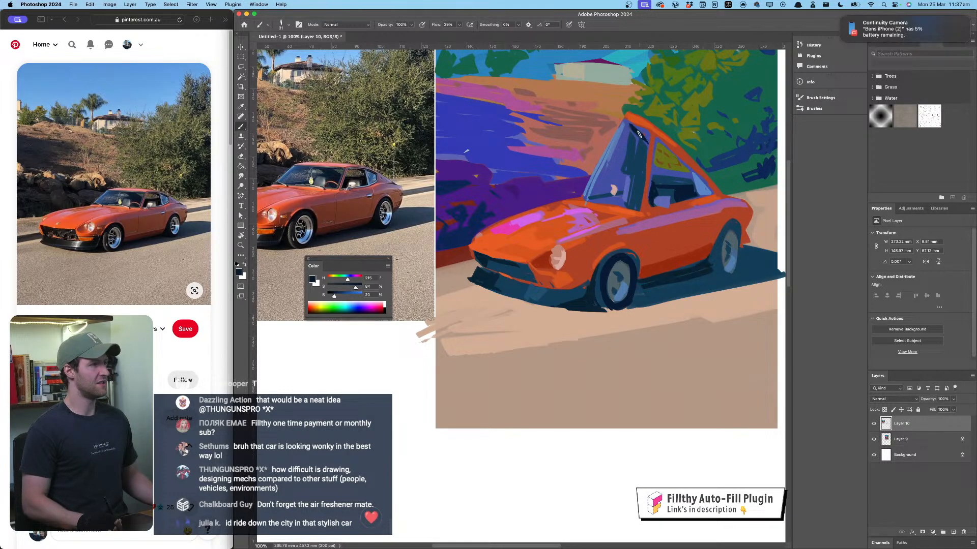
{"action": "left_click_drag", "start_coordinate": [635, 139], "coordinate": [640, 146]}
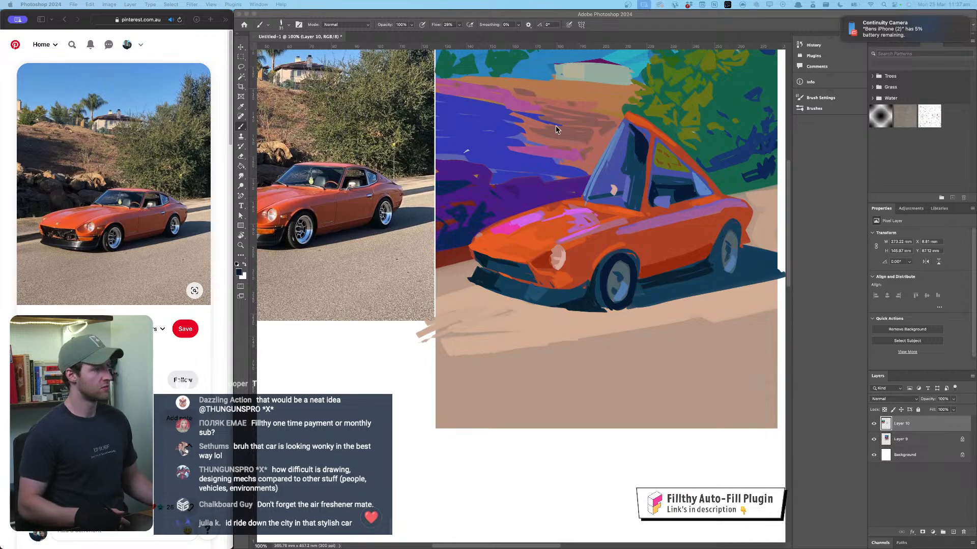
{"action": "left_click", "coordinate": [588, 204]}
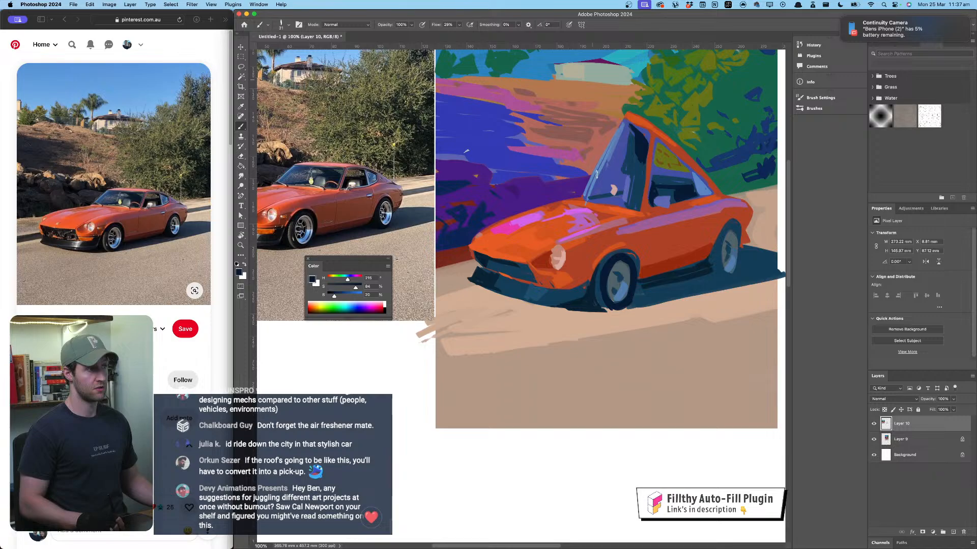
{"action": "mouse_move", "coordinate": [587, 213]}
{"action": "left_mouse_down"}
{"action": "mouse_move", "coordinate": [612, 203]}
{"action": "mouse_move", "coordinate": [606, 215]}
{"action": "left_mouse_up"}
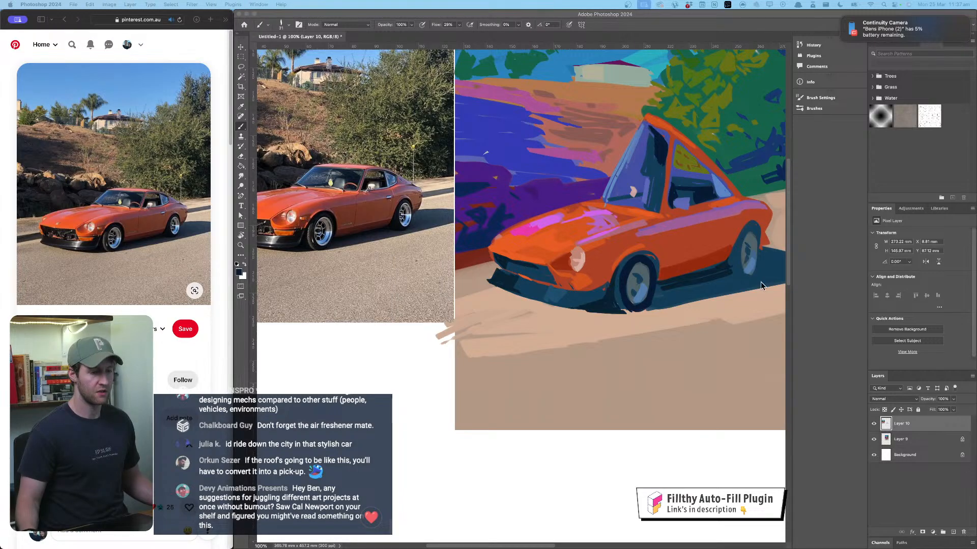
{"action": "left_click", "coordinate": [636, 278]}
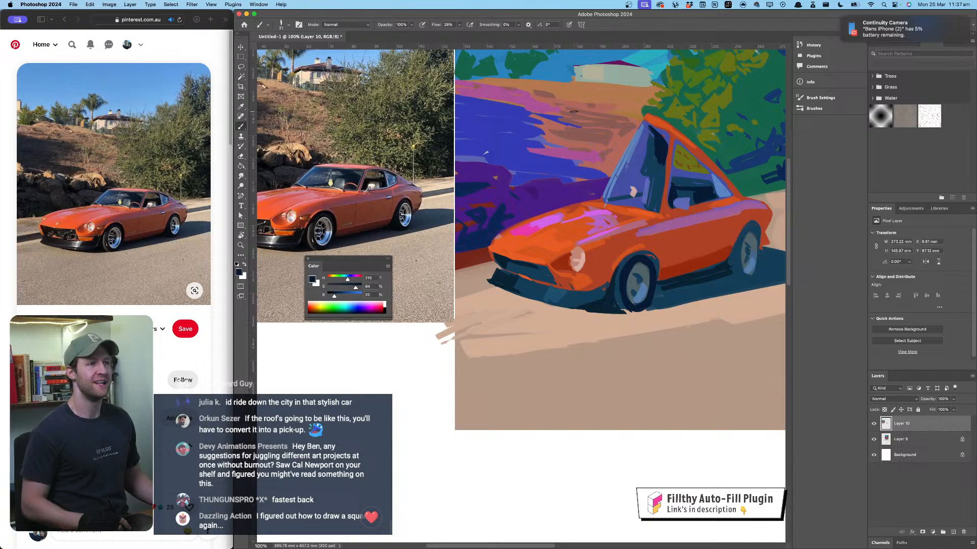
Step: Resample the windshield's dark navy and extend the dark strokes down along the pillar beside the side window
{"action": "left_click_drag", "start_coordinate": [665, 113], "coordinate": [639, 143]}
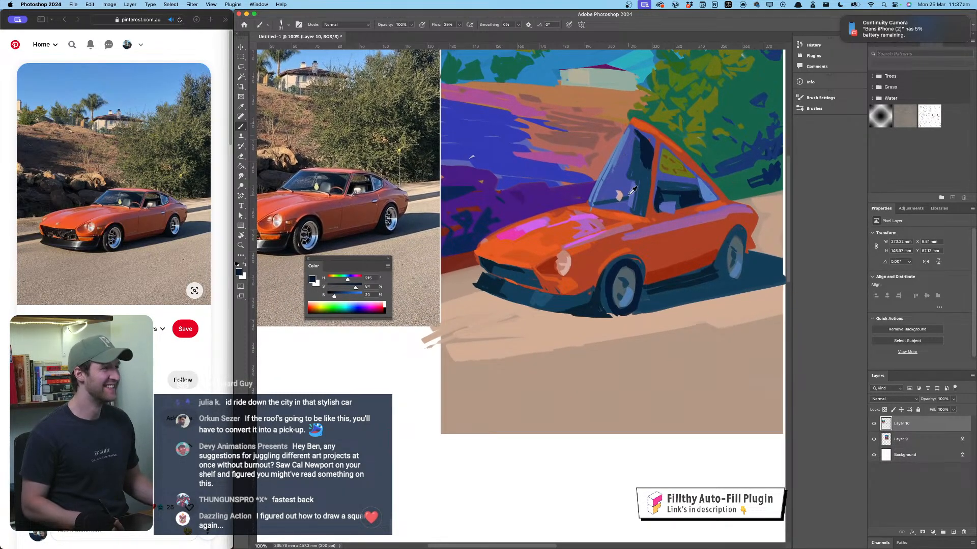
{"action": "left_click", "coordinate": [645, 154], "text": "alt"}
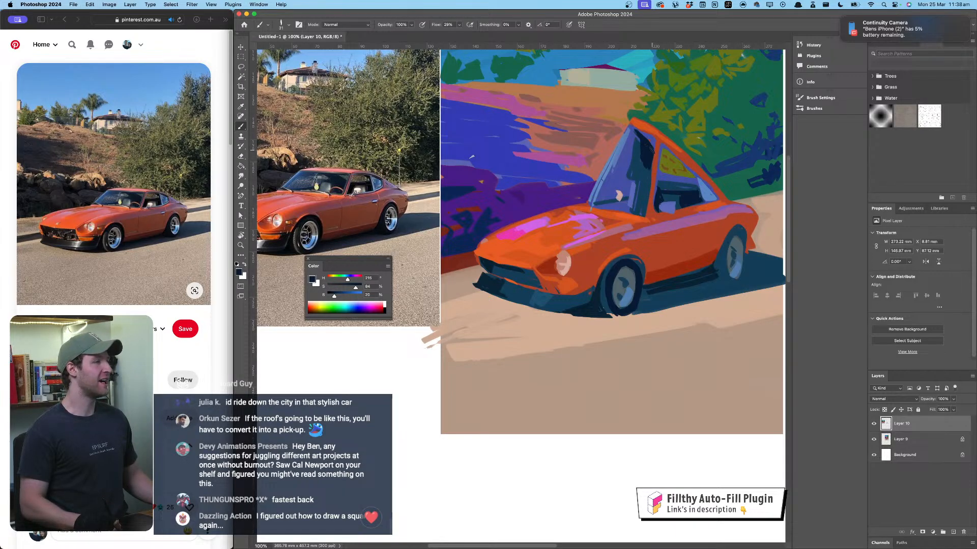
{"action": "left_click_drag", "start_coordinate": [652, 149], "coordinate": [646, 193]}
{"action": "left_click_drag", "start_coordinate": [652, 155], "coordinate": [647, 195]}
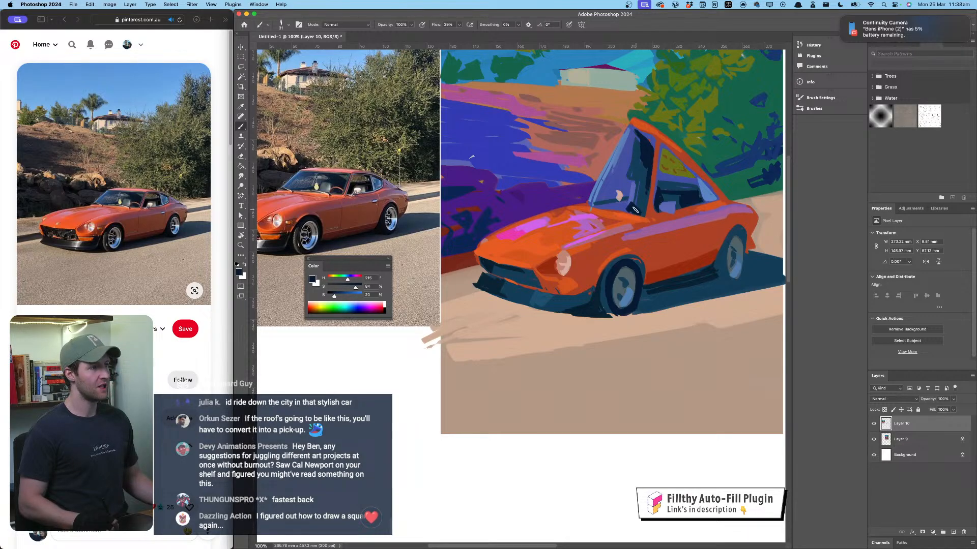
Step: Sample the windshield's blue, shift it to purple with hue 260 and saturation 54%, and paint a purple reflection on the glass
{"action": "left_click_drag", "start_coordinate": [664, 141], "coordinate": [703, 128]}
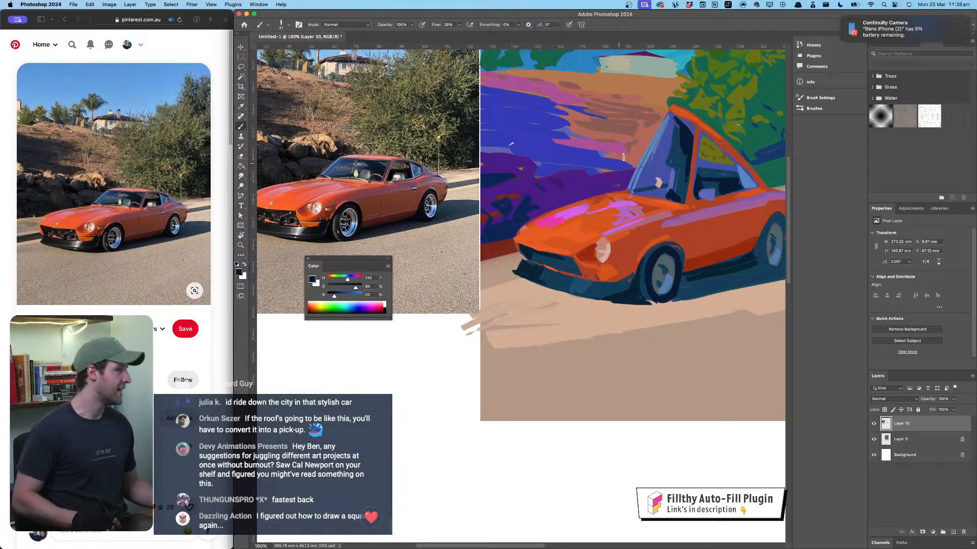
{"action": "left_click_drag", "start_coordinate": [657, 165], "coordinate": [640, 163]}
{"action": "left_click", "coordinate": [660, 220], "text": "alt"}
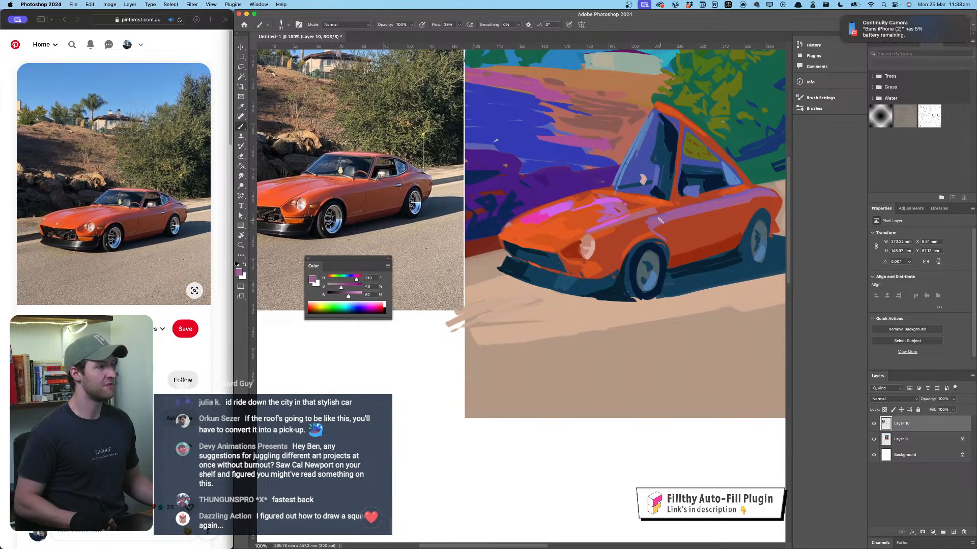
{"action": "left_click_drag", "start_coordinate": [662, 165], "coordinate": [681, 174]}
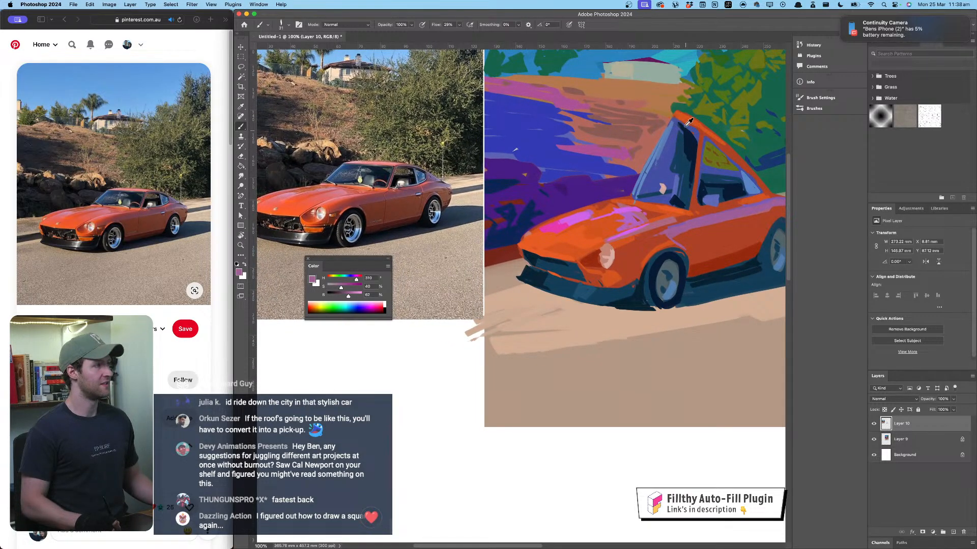
{"action": "left_click", "coordinate": [669, 156], "text": "alt"}
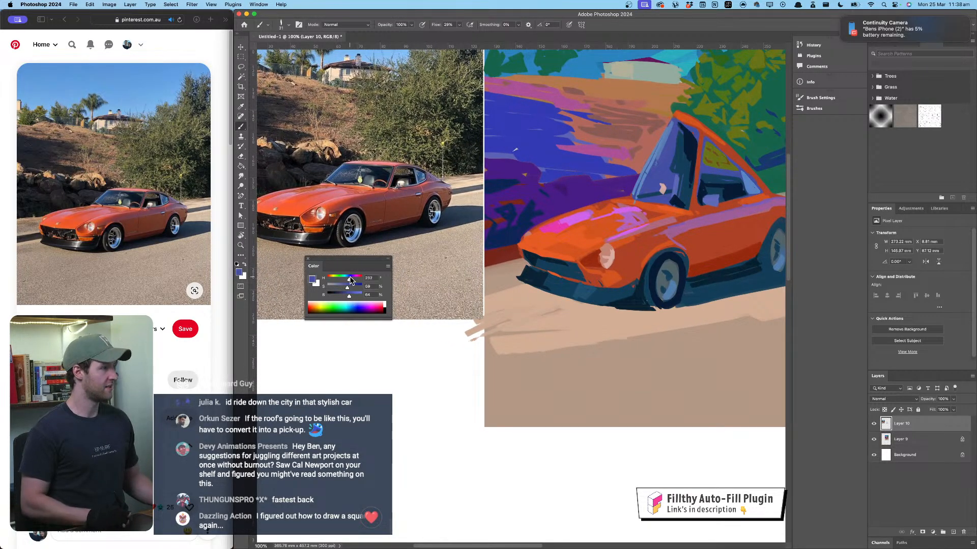
{"action": "left_click_drag", "start_coordinate": [349, 280], "coordinate": [346, 289]}
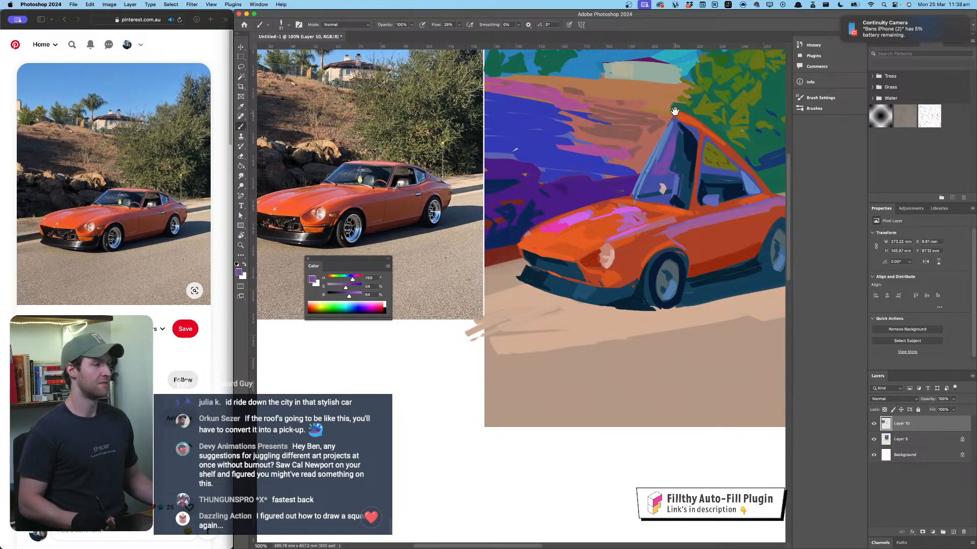
{"action": "left_click_drag", "start_coordinate": [663, 187], "coordinate": [663, 179]}
Step: Refine the silhouette of the car's front nose with navy sampled from the background and orange sampled from the bodywork
{"action": "left_click_drag", "start_coordinate": [603, 170], "coordinate": [626, 169]}
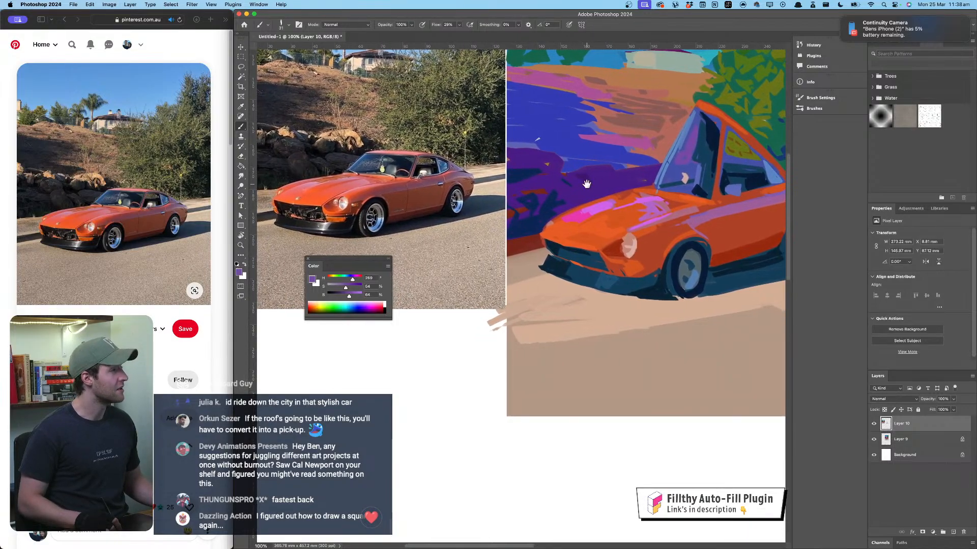
{"action": "left_click", "coordinate": [544, 219], "text": "alt"}
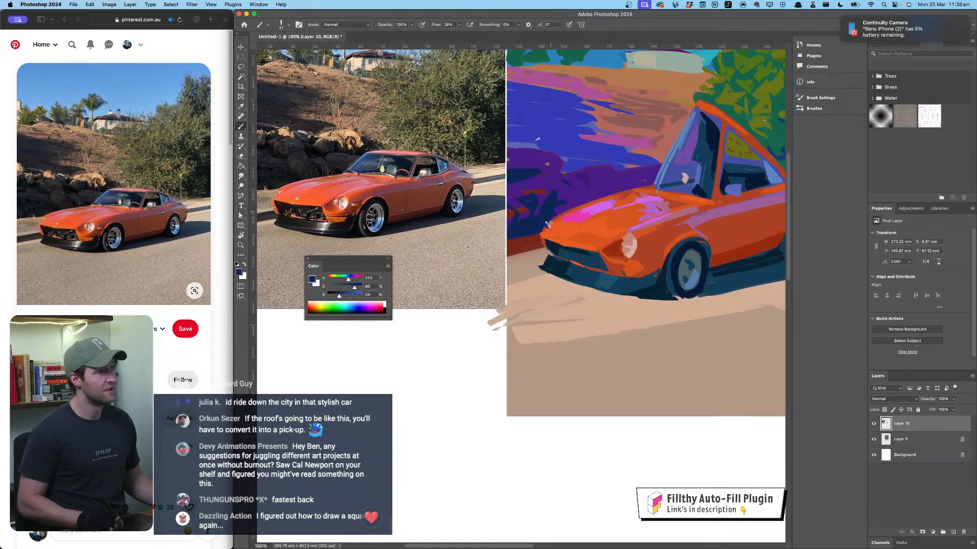
{"action": "left_click", "coordinate": [543, 228], "text": "alt"}
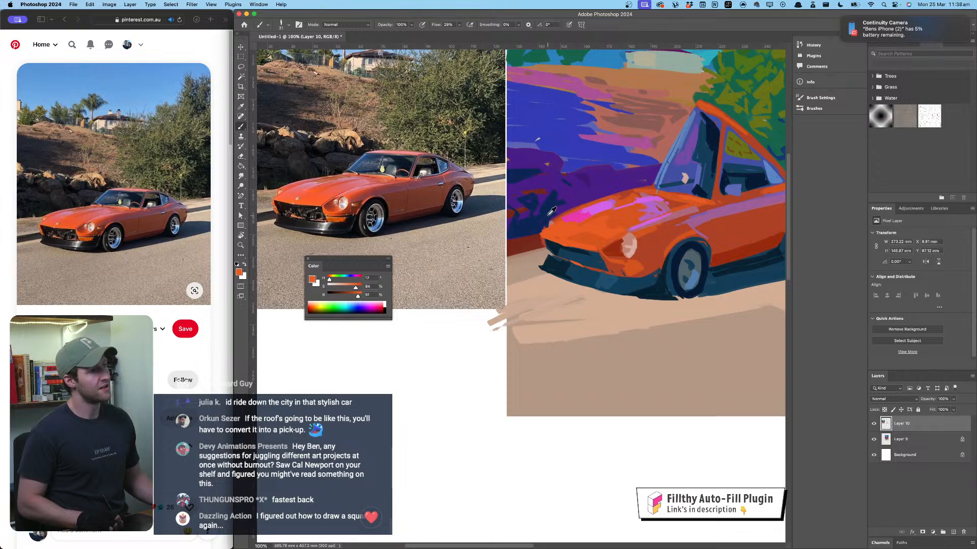
{"action": "left_click", "coordinate": [550, 214], "text": "alt"}
{"action": "left_click", "coordinate": [566, 229], "text": "alt"}
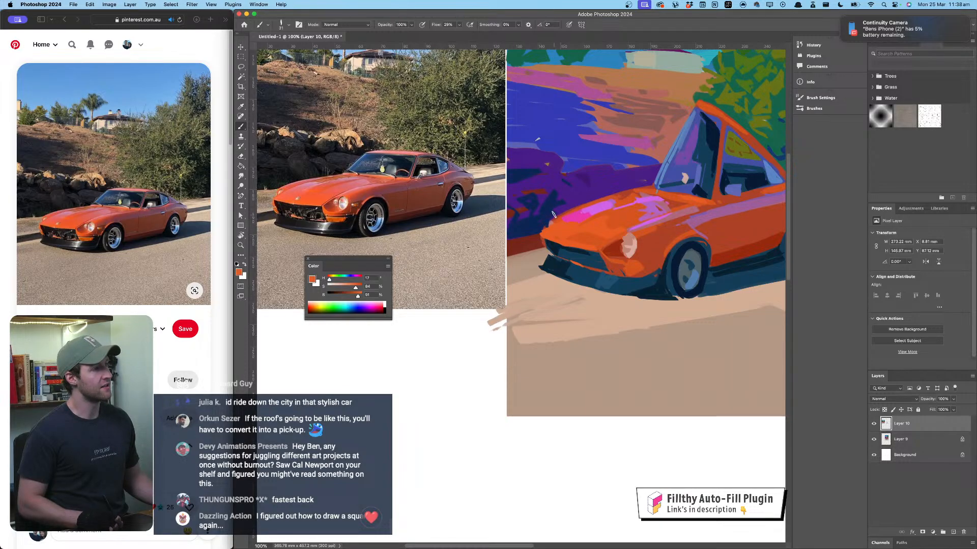
{"action": "left_click_drag", "start_coordinate": [553, 209], "coordinate": [551, 216]}
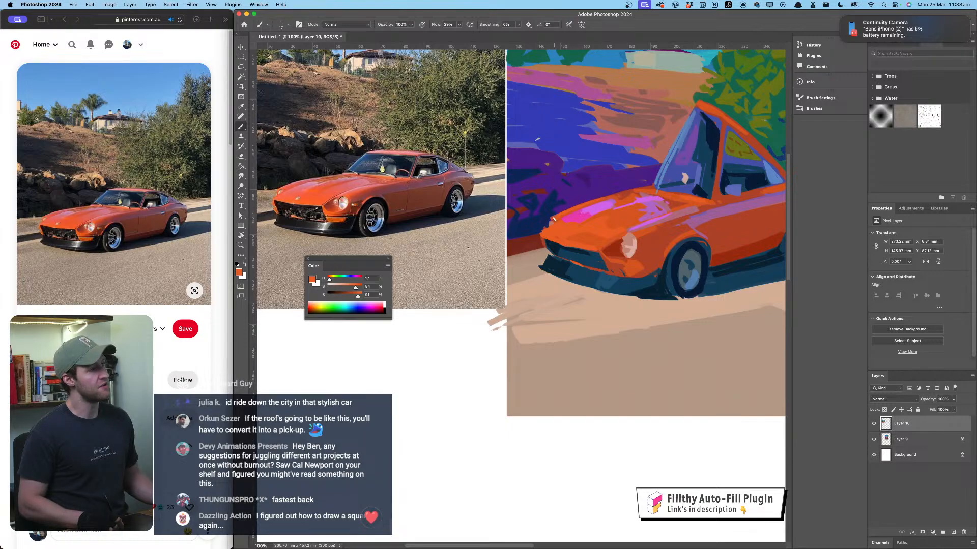
{"action": "left_click", "coordinate": [546, 221], "text": "alt"}
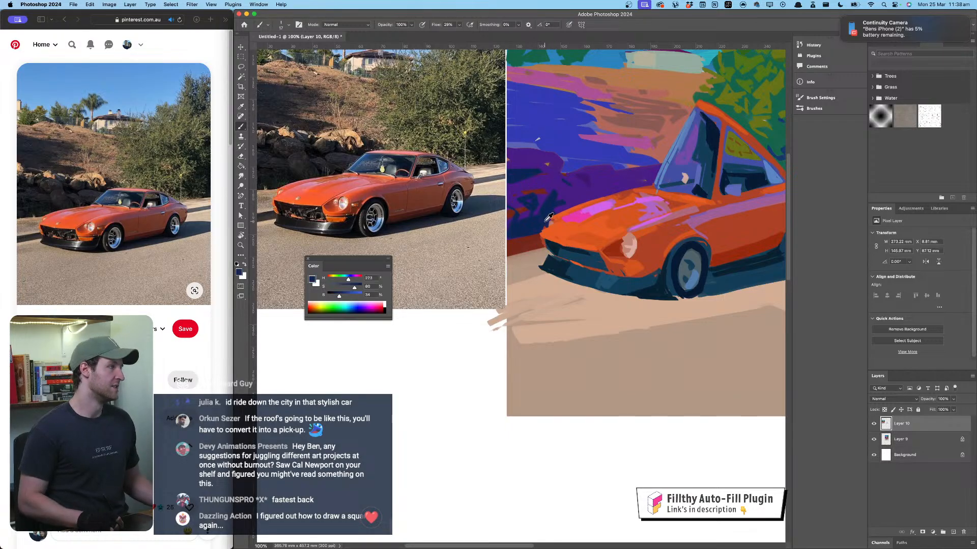
{"action": "left_click", "coordinate": [548, 221], "text": "alt"}
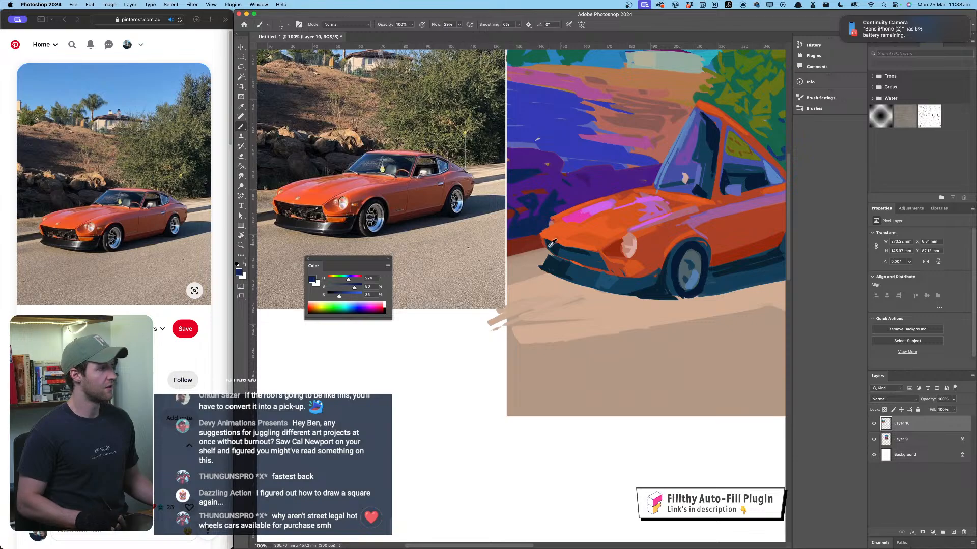
{"action": "left_click", "coordinate": [545, 232], "text": "alt"}
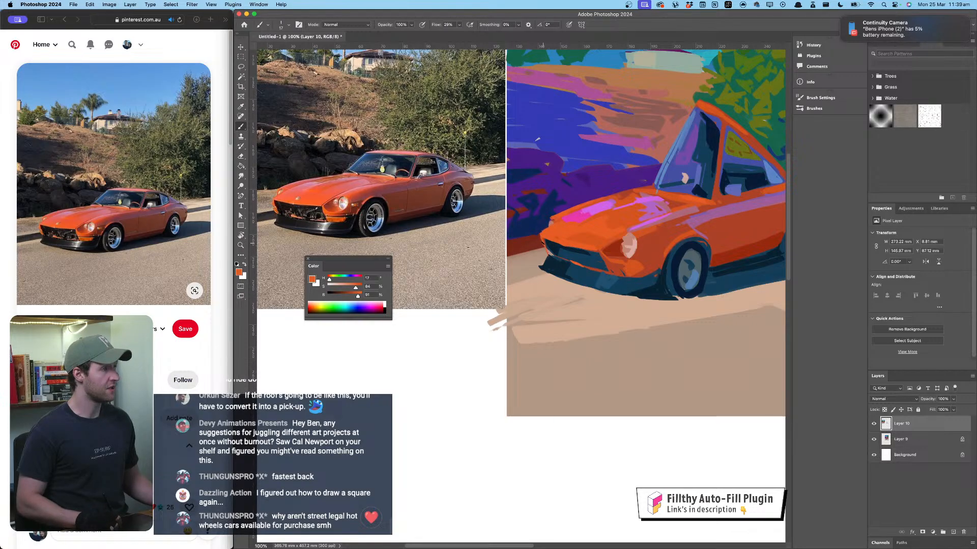
Step: Sample the pinkish purple from the hood reflection and paint a pink highlight along the front edge of the roof
{"action": "left_click_drag", "start_coordinate": [611, 175], "coordinate": [590, 200]}
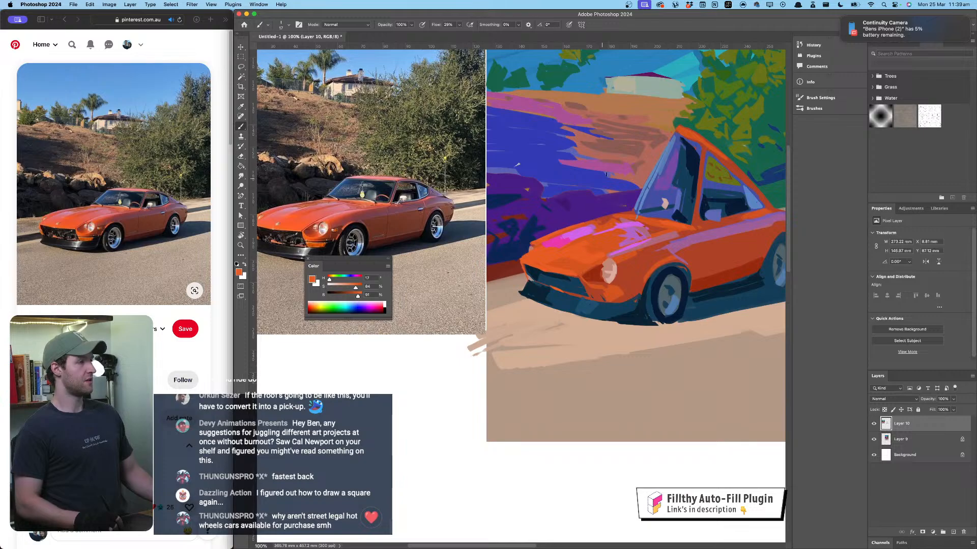
{"action": "left_click_drag", "start_coordinate": [613, 158], "coordinate": [583, 156]}
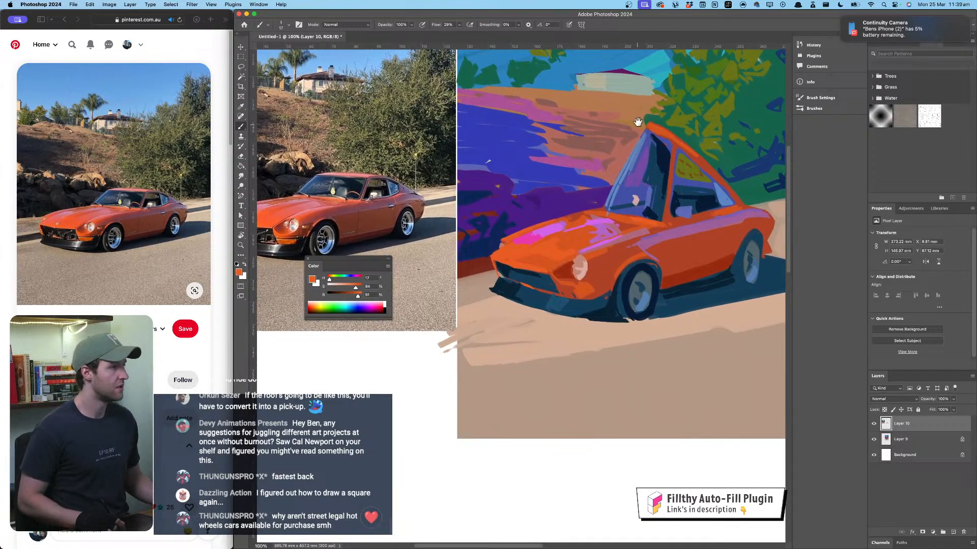
{"action": "left_click", "coordinate": [594, 222], "text": "alt"}
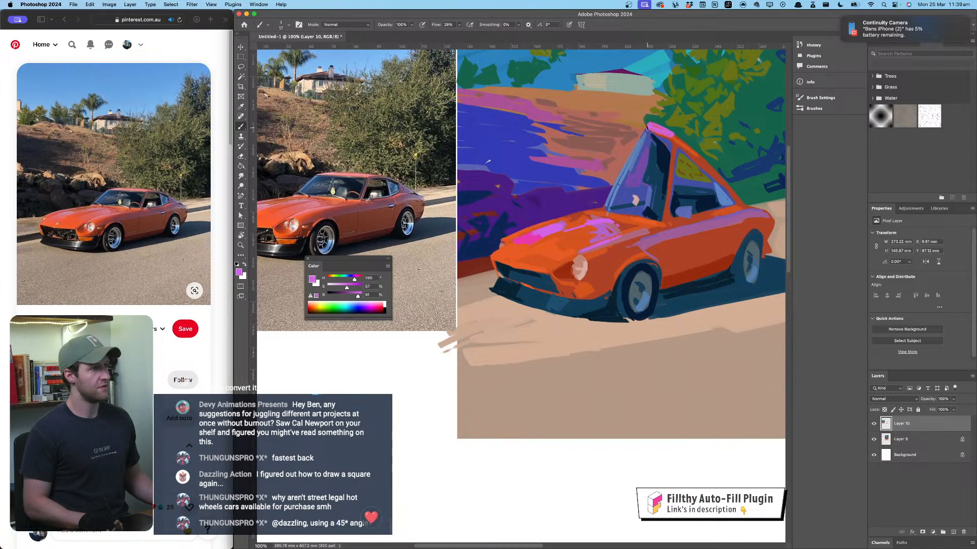
{"action": "left_click", "coordinate": [668, 134], "text": "alt"}
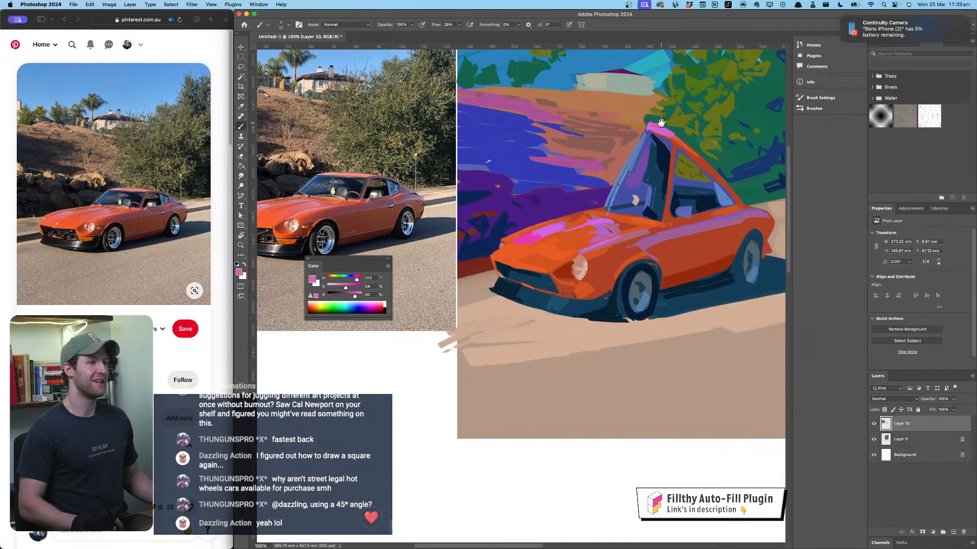
{"action": "left_click_drag", "start_coordinate": [652, 117], "coordinate": [654, 101]}
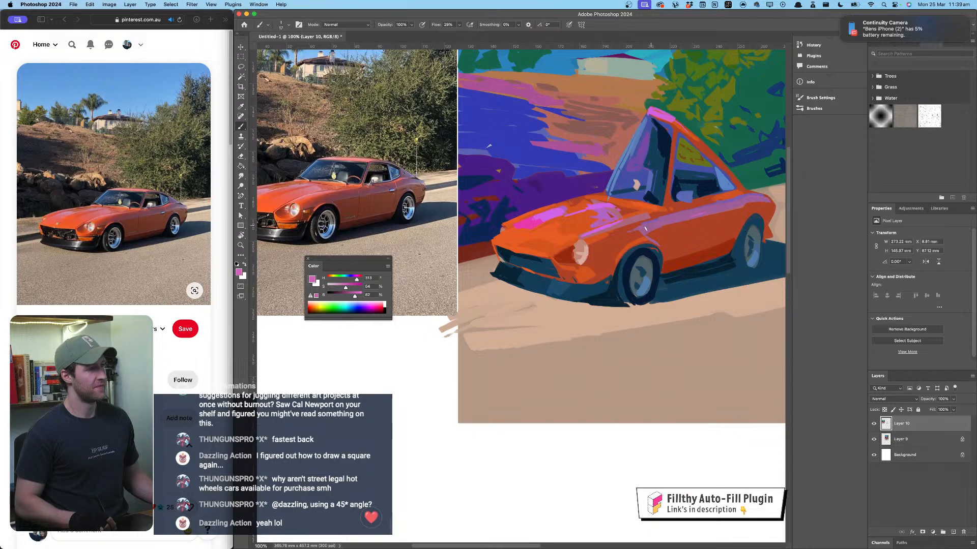
Step: Touch up the pillar beside the side window with mauve and orange sampled from the bodywork, and undo the last stroke
{"action": "left_click", "coordinate": [714, 205], "text": "alt"}
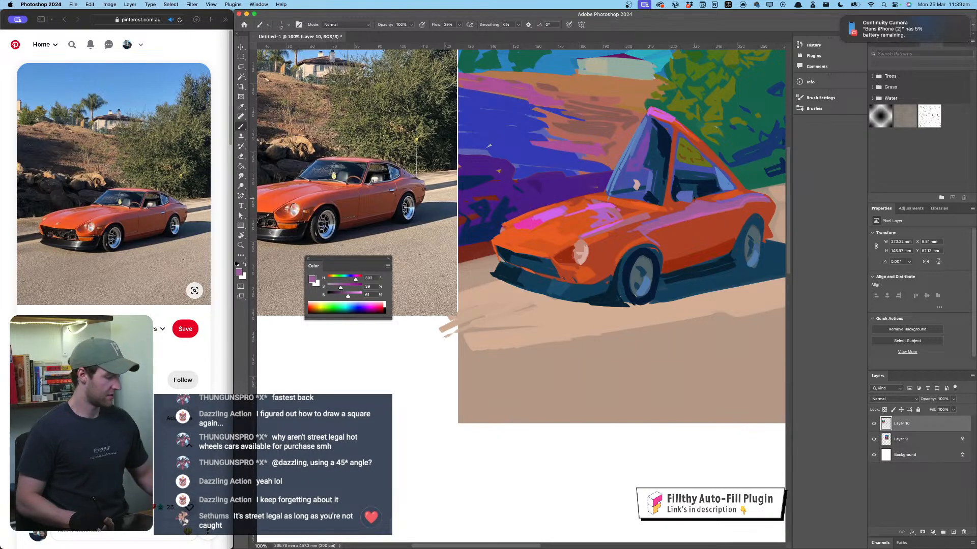
{"action": "left_click", "coordinate": [661, 206], "text": "alt"}
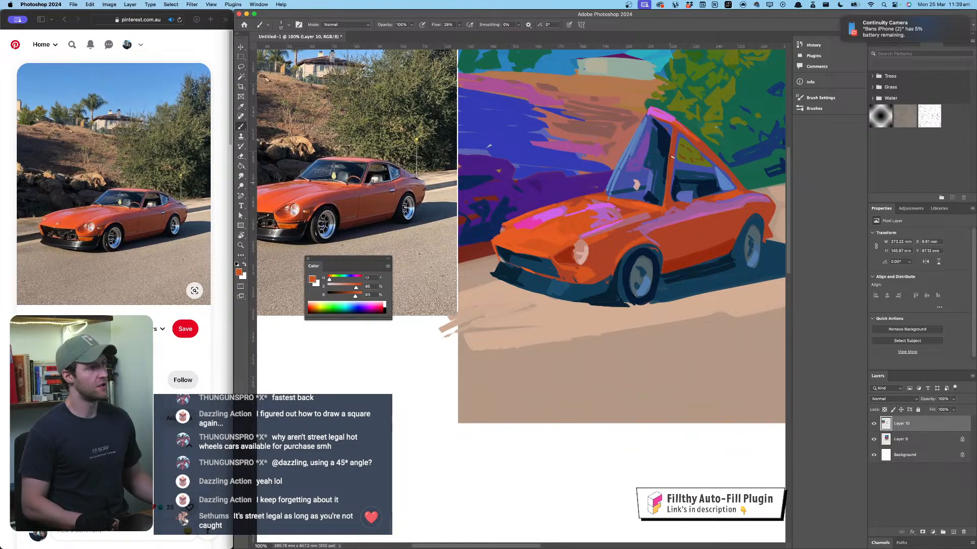
{"action": "key", "text": "super+z"}
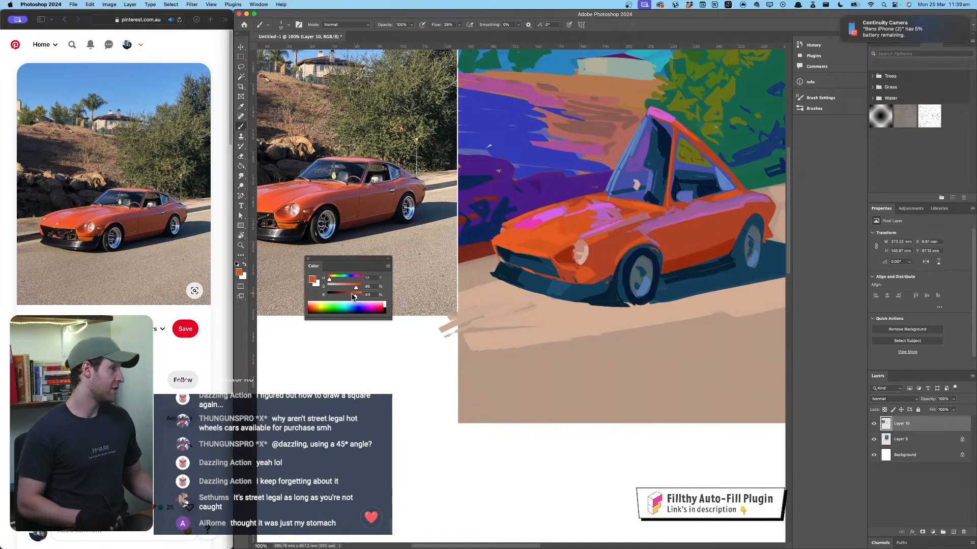
Step: Mix a muted light blue with saturation 37% and brightness 66%, and paint reflection strokes at the rear of the side window
{"action": "left_click_drag", "start_coordinate": [357, 290], "coordinate": [340, 288]}
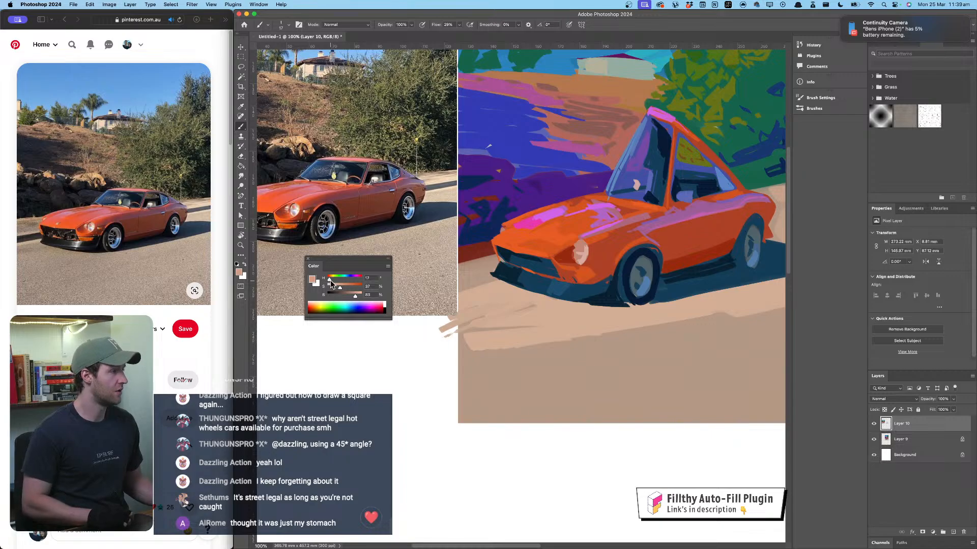
{"action": "left_click", "coordinate": [346, 279]}
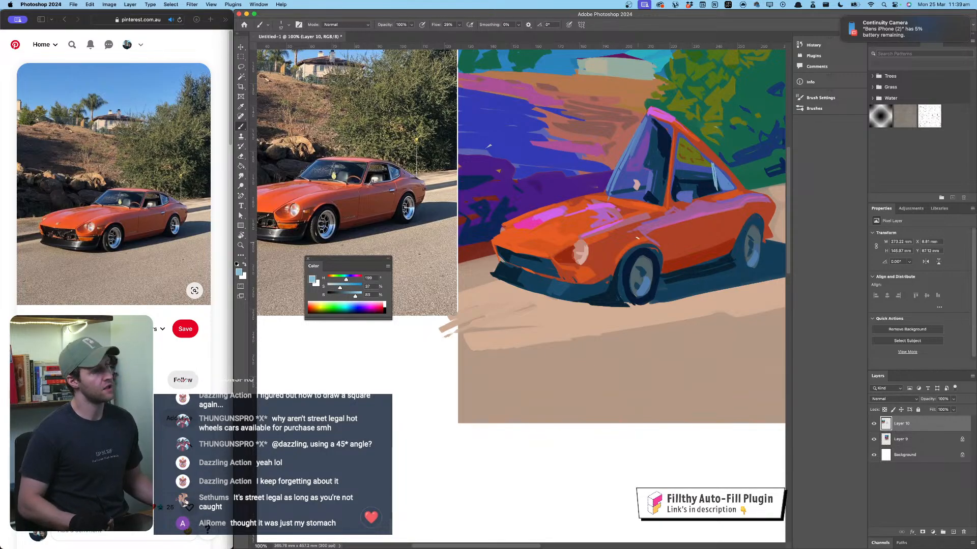
{"action": "left_click_drag", "start_coordinate": [649, 193], "coordinate": [652, 192]}
{"action": "key", "text": "super+z"}
{"action": "left_click_drag", "start_coordinate": [355, 294], "coordinate": [349, 295]}
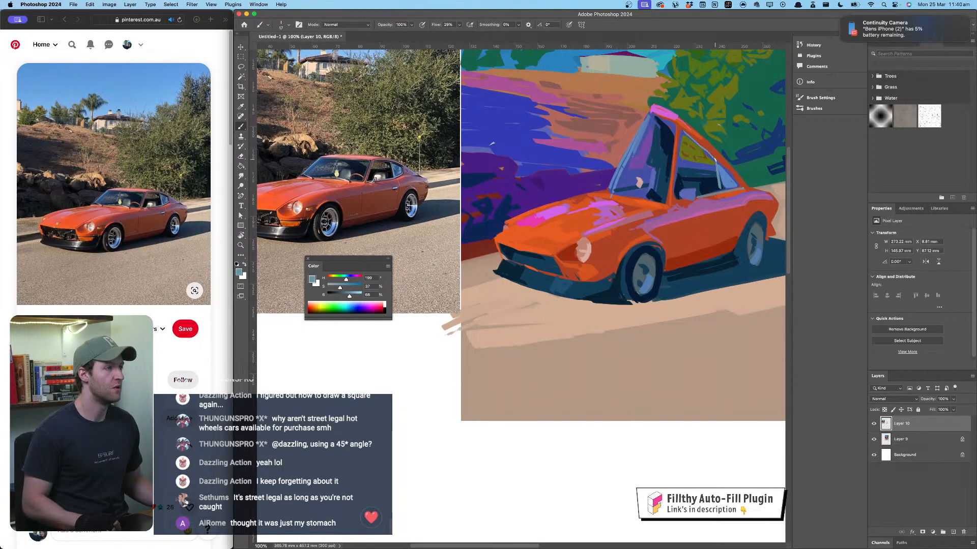
Step: Mix a purple with hue 290°, saturation 72% and brightness 77%, and paint a reflection along the car's lower sill, also sampling the hood's pink
{"action": "left_click_drag", "start_coordinate": [669, 112], "coordinate": [676, 107]}
{"action": "left_click", "coordinate": [663, 105], "text": "alt"}
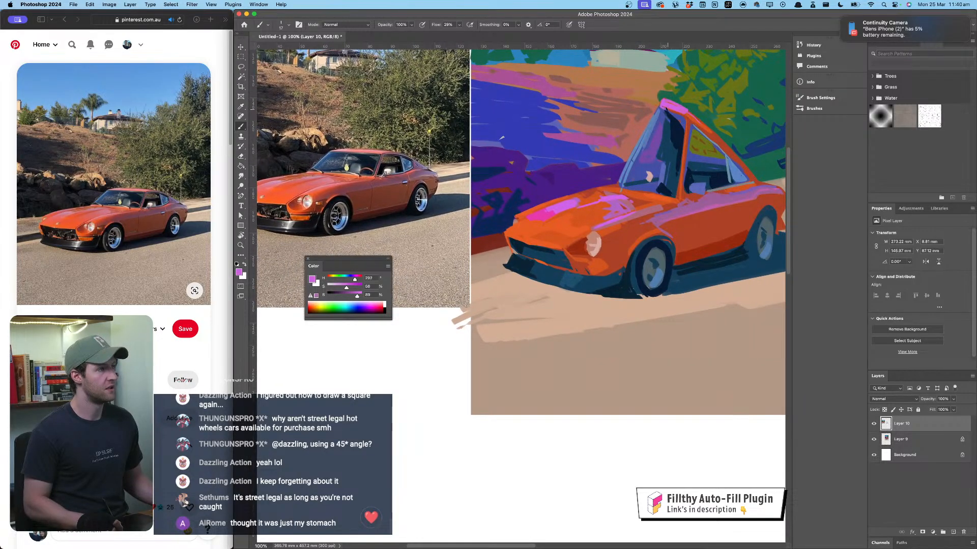
{"action": "left_click_drag", "start_coordinate": [709, 147], "coordinate": [662, 92]}
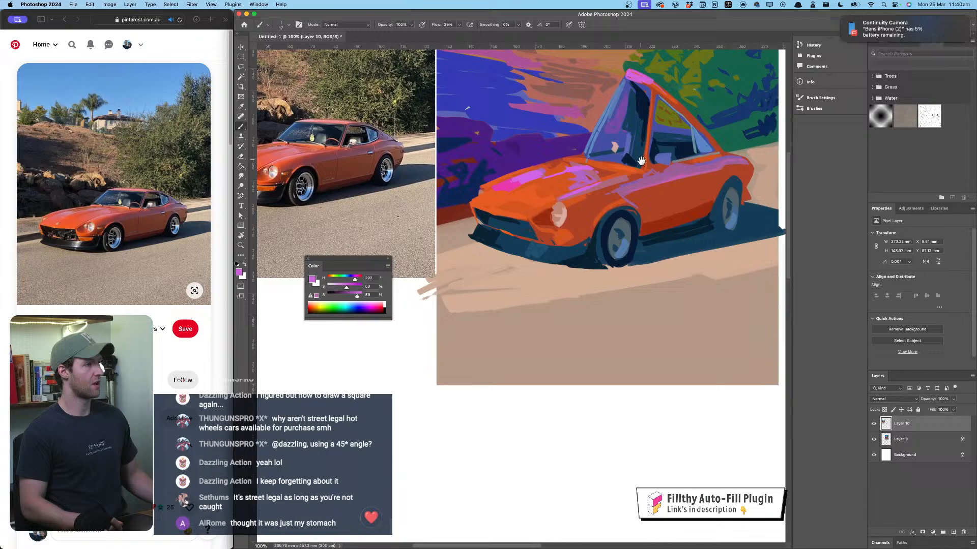
{"action": "left_click", "coordinate": [654, 183], "text": "alt"}
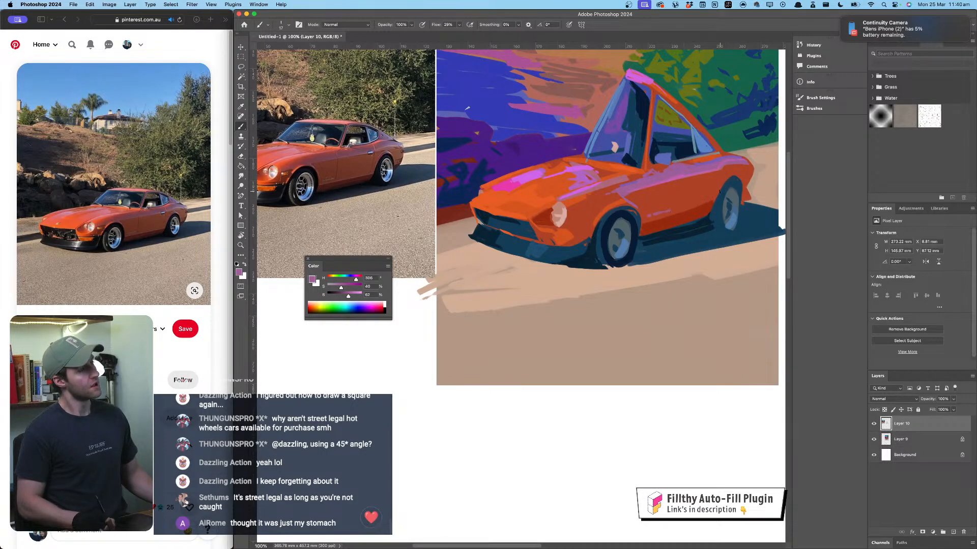
{"action": "left_click", "coordinate": [683, 208], "text": "alt"}
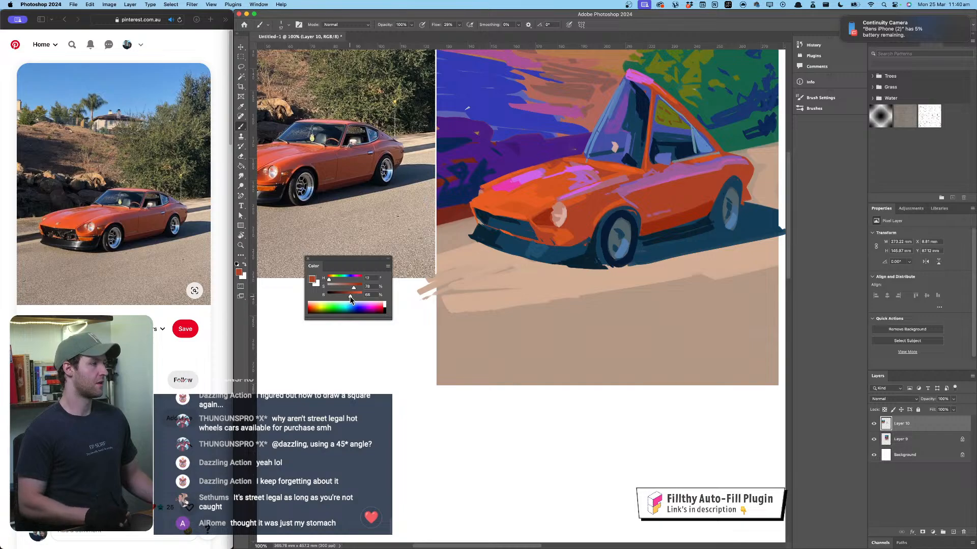
{"action": "left_click_drag", "start_coordinate": [350, 297], "coordinate": [351, 289]}
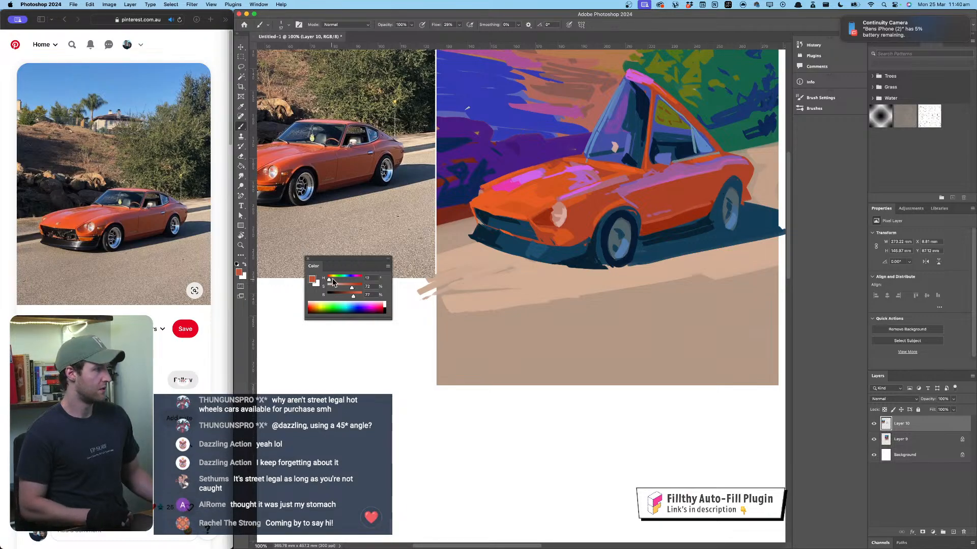
{"action": "left_click_drag", "start_coordinate": [330, 278], "coordinate": [355, 279]}
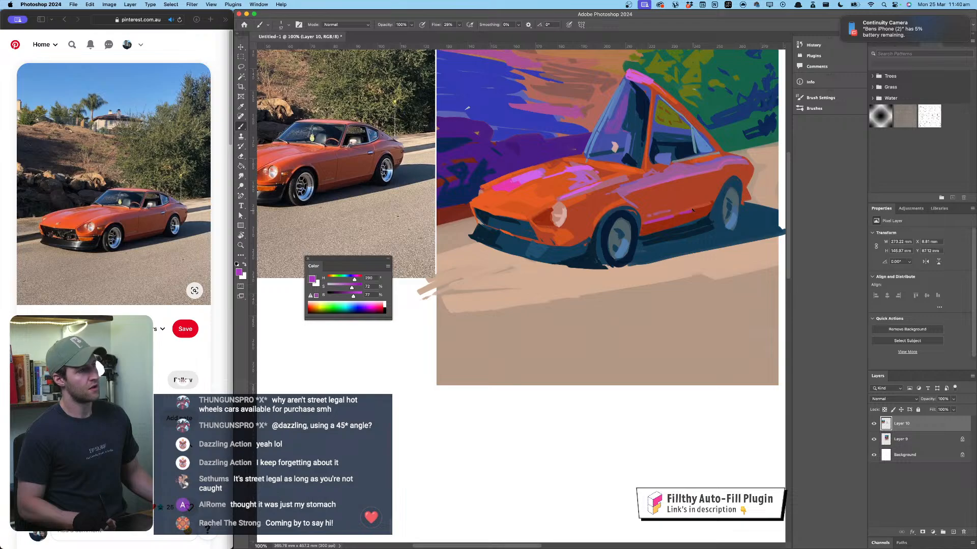
{"action": "left_click_drag", "start_coordinate": [644, 172], "coordinate": [709, 200]}
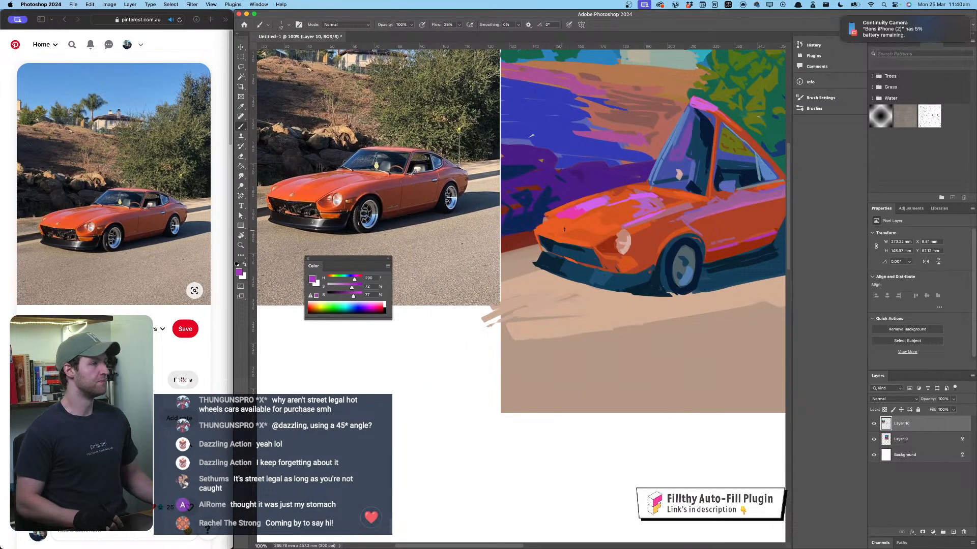
{"action": "left_click", "coordinate": [595, 210], "text": "alt"}
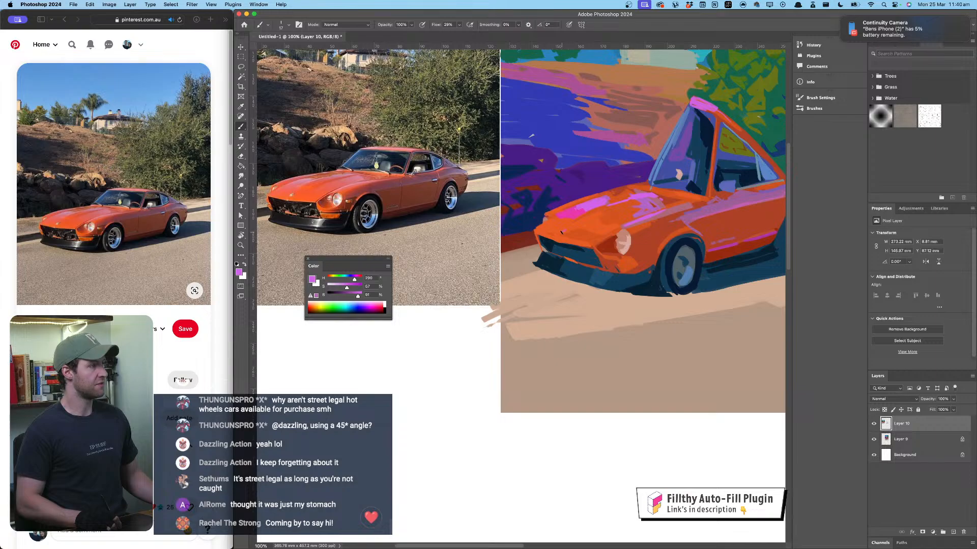
{"action": "scroll", "coordinate": [601, 210], "scroll_direction": "right", "scroll_amount": 3}
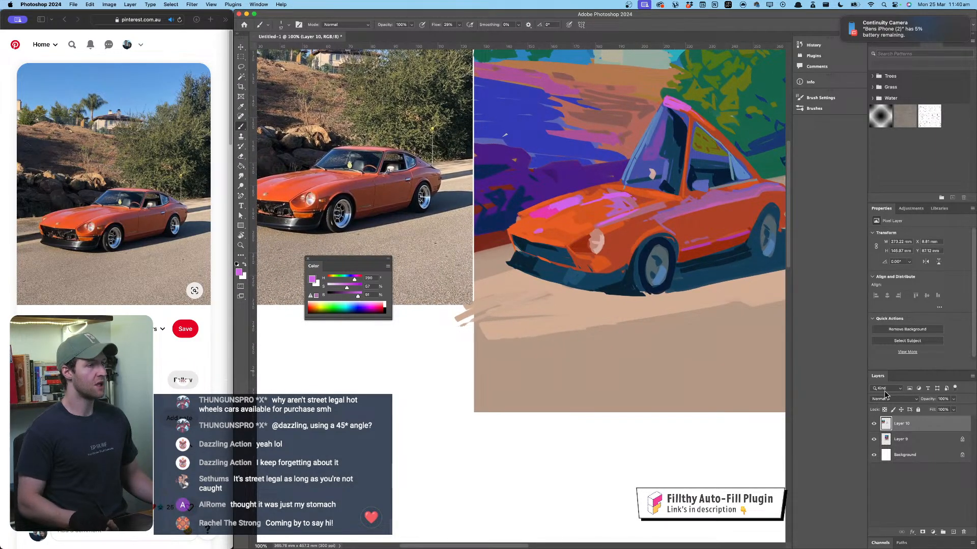
Step: Add a new layer above the painting and paint thin detail strokes on the hood and nose with dark red-orange sampled from the bodywork
{"action": "left_click", "coordinate": [954, 533]}
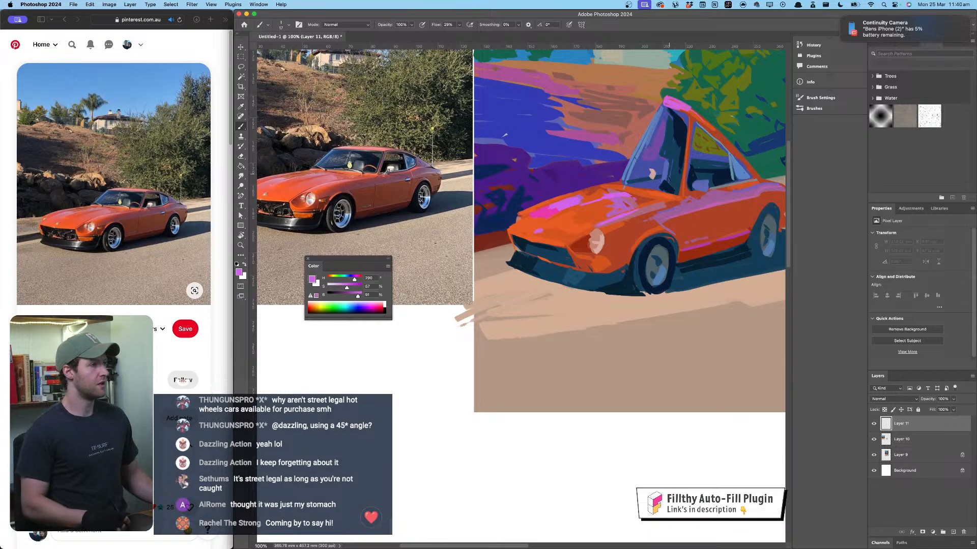
{"action": "left_click", "coordinate": [706, 251], "text": "alt"}
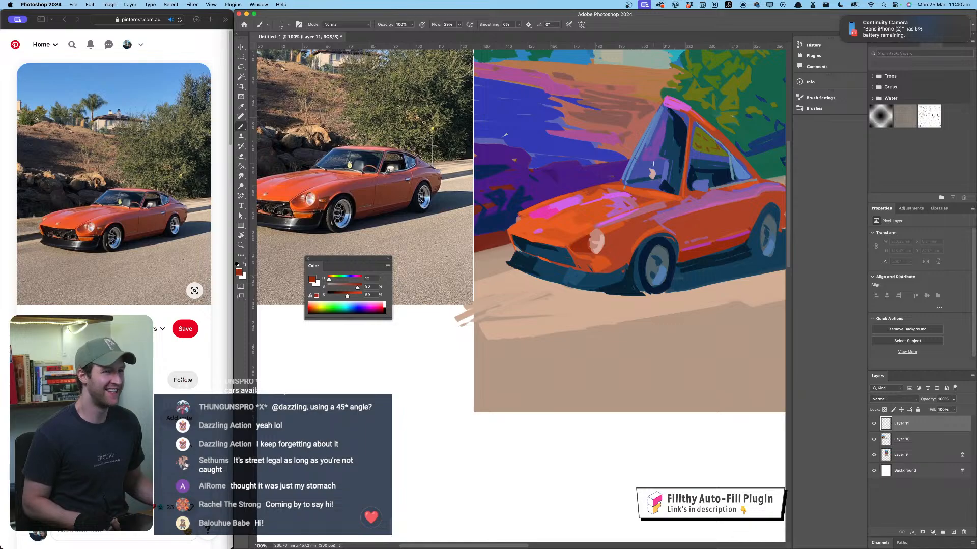
{"action": "left_click_drag", "start_coordinate": [622, 197], "coordinate": [617, 201]}
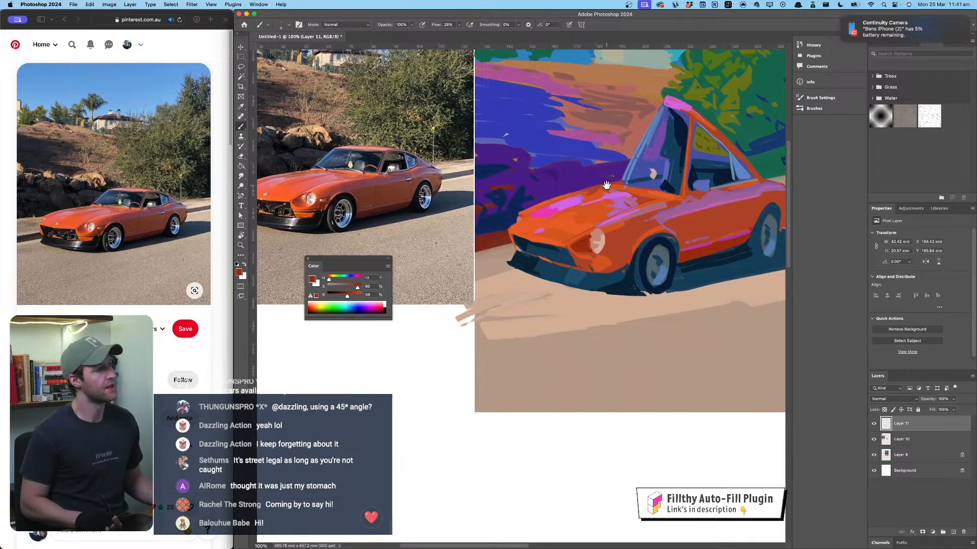
{"action": "left_click_drag", "start_coordinate": [595, 187], "coordinate": [633, 185]}
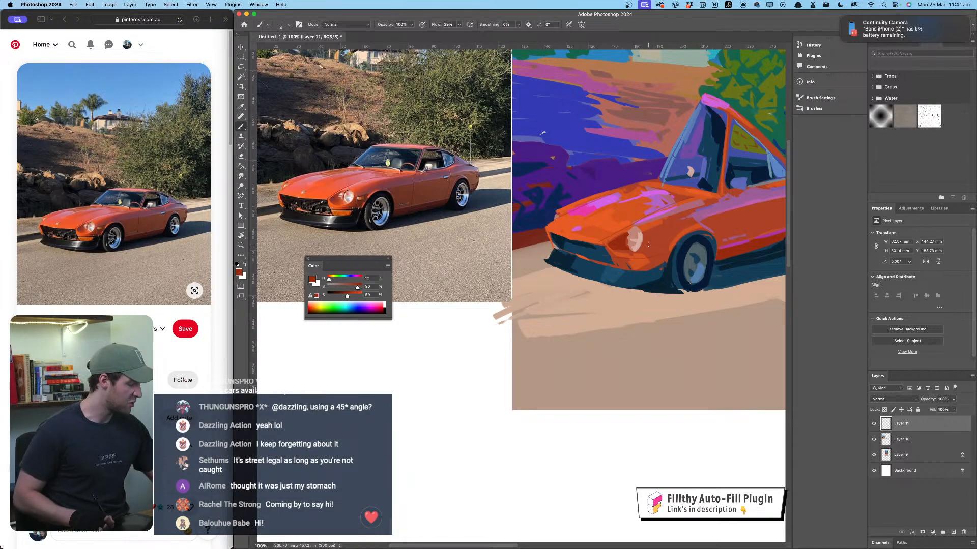
{"action": "key", "text": "XF86AudioLowerVolume"}
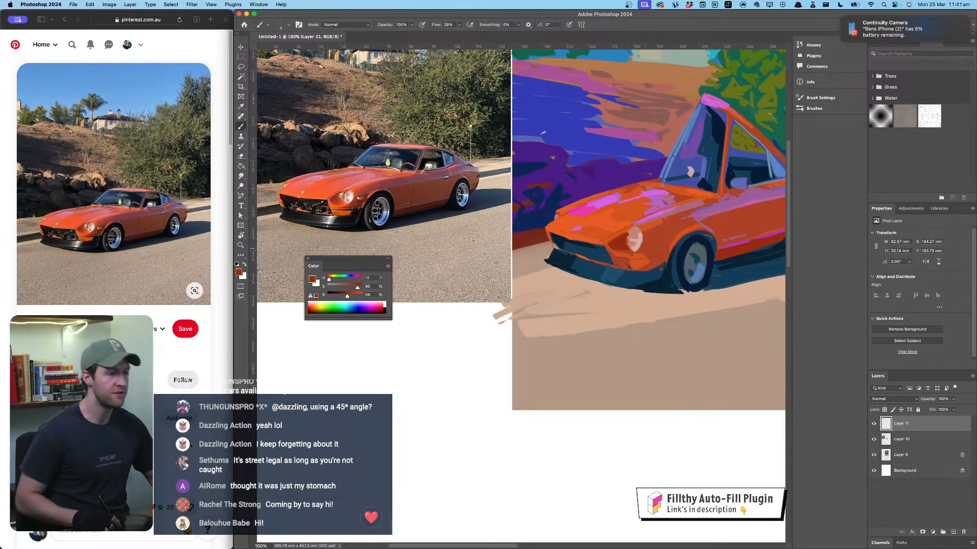
Step: Paint a thin dark line below the headlight along the front bumper's upper edge with navy sampled from the wheel arch
{"action": "left_click", "coordinate": [685, 252], "text": "alt"}
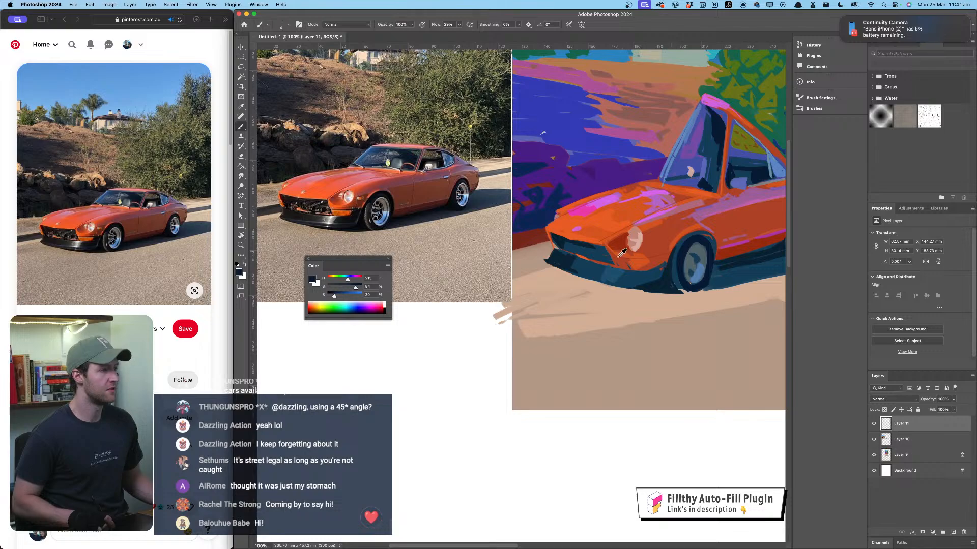
{"action": "left_click_drag", "start_coordinate": [615, 253], "coordinate": [612, 261]}
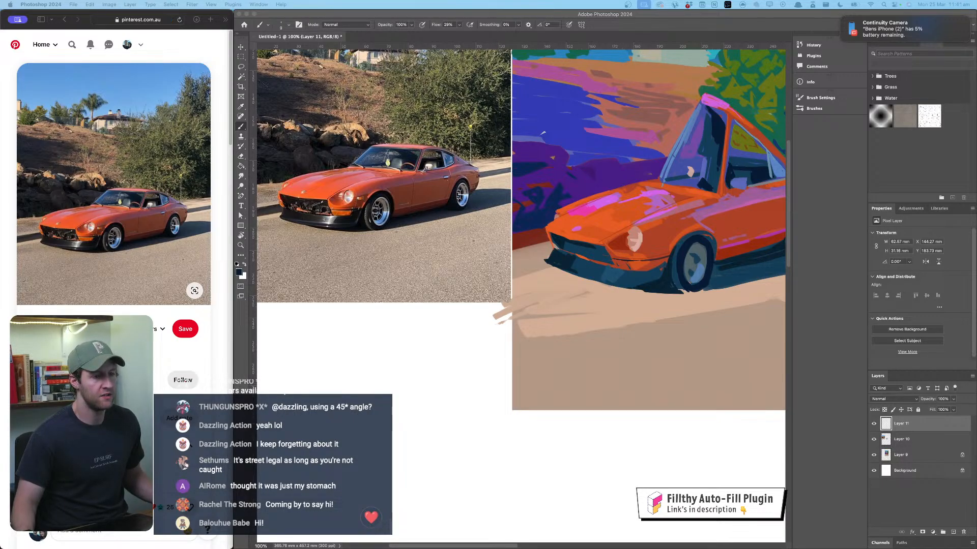
{"action": "left_click", "coordinate": [664, 260]}
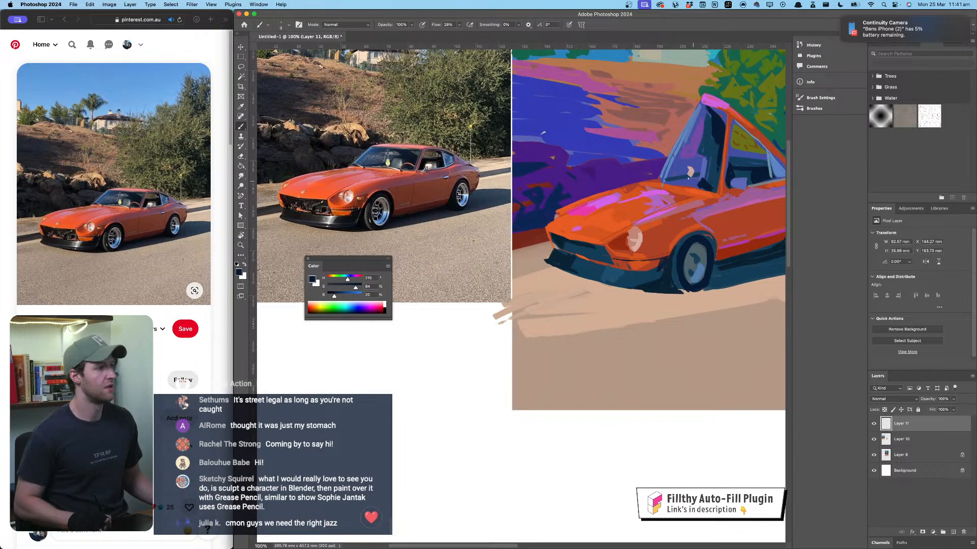
Step: Clean up the headlight's lower edge with sampled orange, and draw the door seam with dark and bright orange sampled from the bodywork
{"action": "left_click_drag", "start_coordinate": [628, 214], "coordinate": [608, 211]}
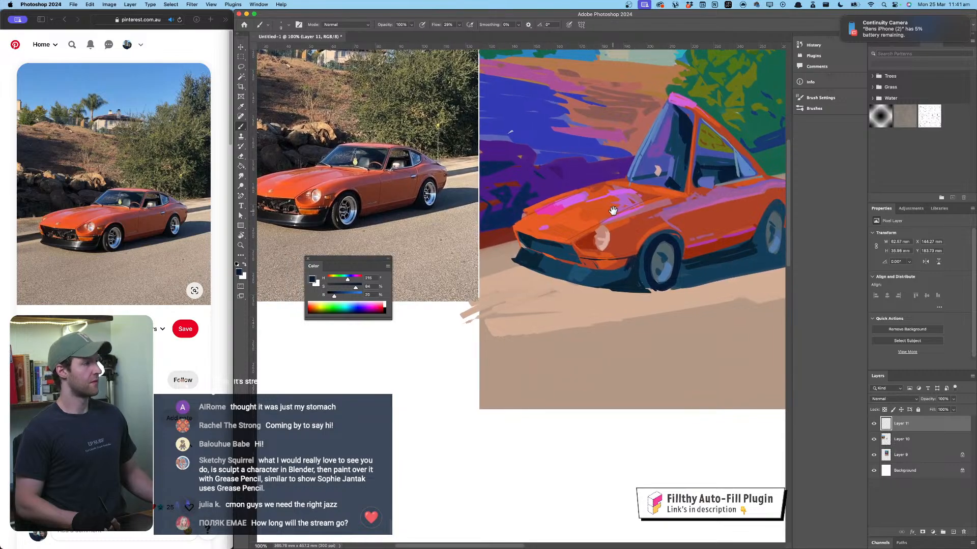
{"action": "left_click", "coordinate": [621, 219], "text": "alt"}
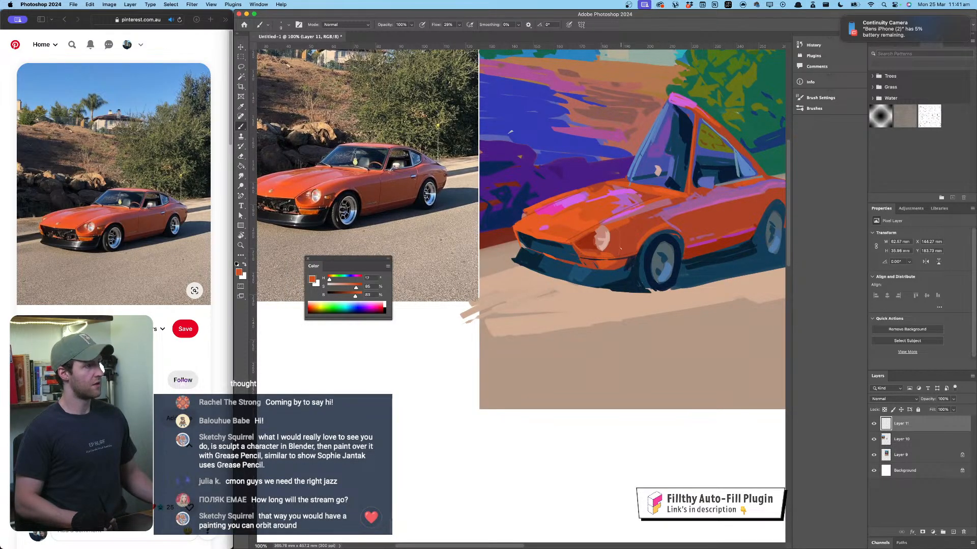
{"action": "left_click_drag", "start_coordinate": [620, 248], "coordinate": [600, 250]}
{"action": "left_click", "coordinate": [693, 249], "text": "alt"}
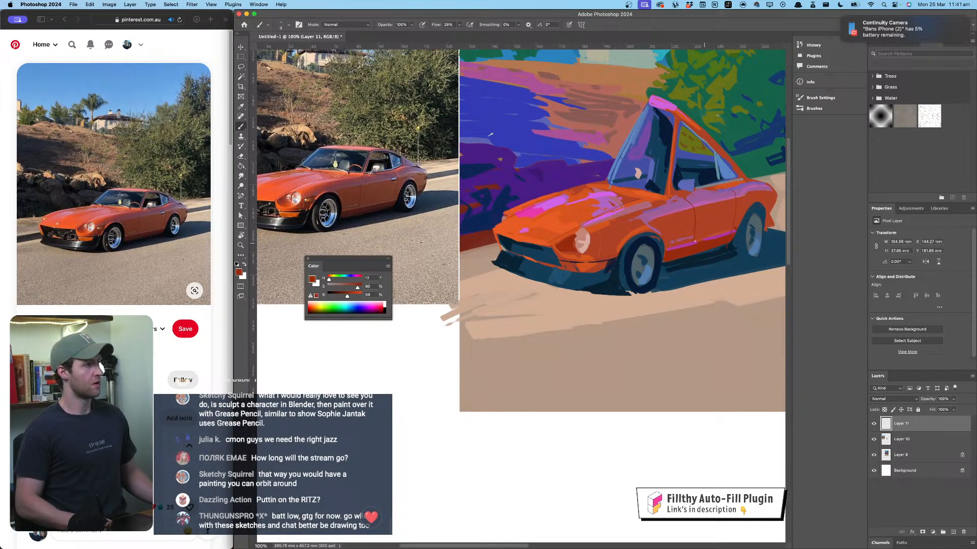
{"action": "left_click", "coordinate": [646, 196], "text": "alt"}
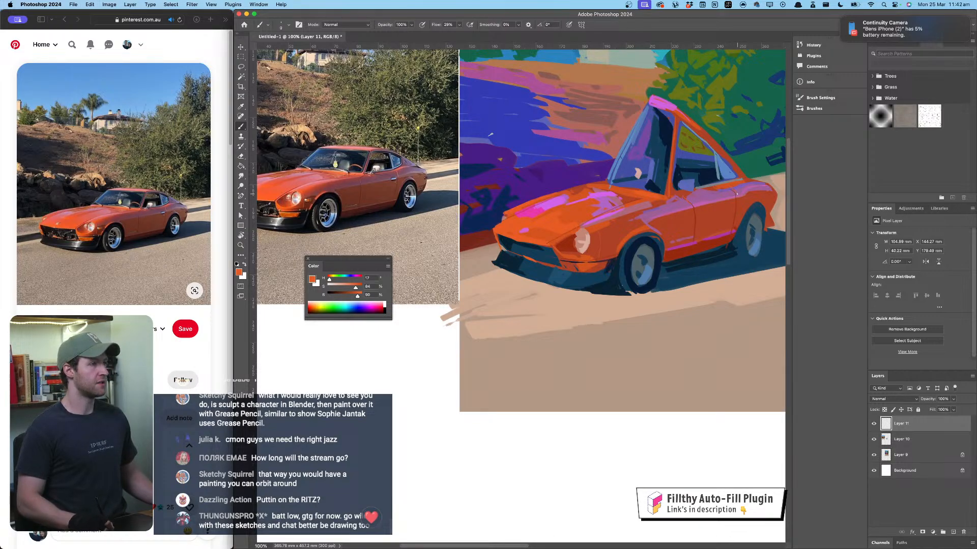
{"action": "key", "text": "space"}
{"action": "mouse_move", "coordinate": [667, 261]}
{"action": "left_mouse_down"}
{"action": "mouse_move", "coordinate": [681, 256]}
{"action": "mouse_move", "coordinate": [652, 270]}
{"action": "left_mouse_up"}
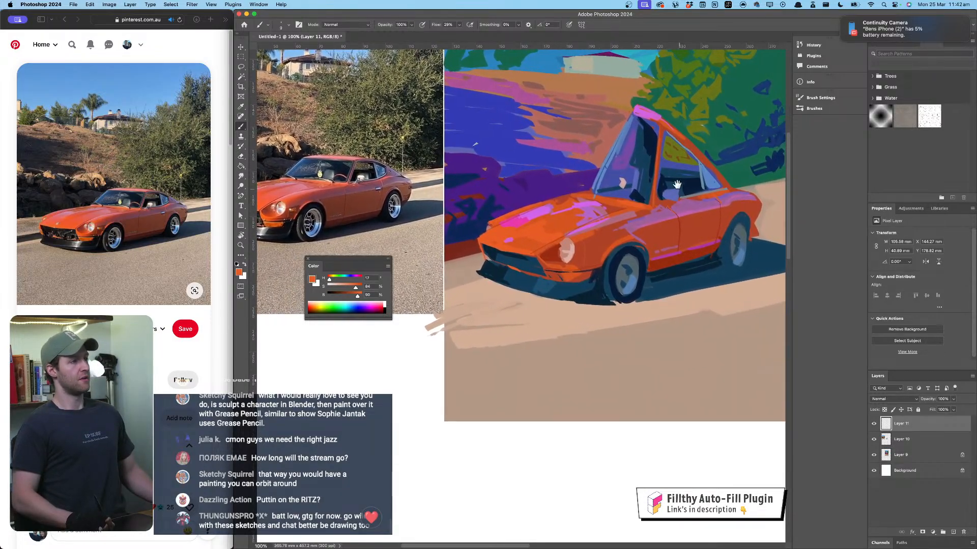
Step: Lighten the mirror's sampled blue-violet to saturation 21% and brightness 90%, and paint highlights on the wing mirror and its stem
{"action": "left_click", "coordinate": [674, 190], "text": "alt"}
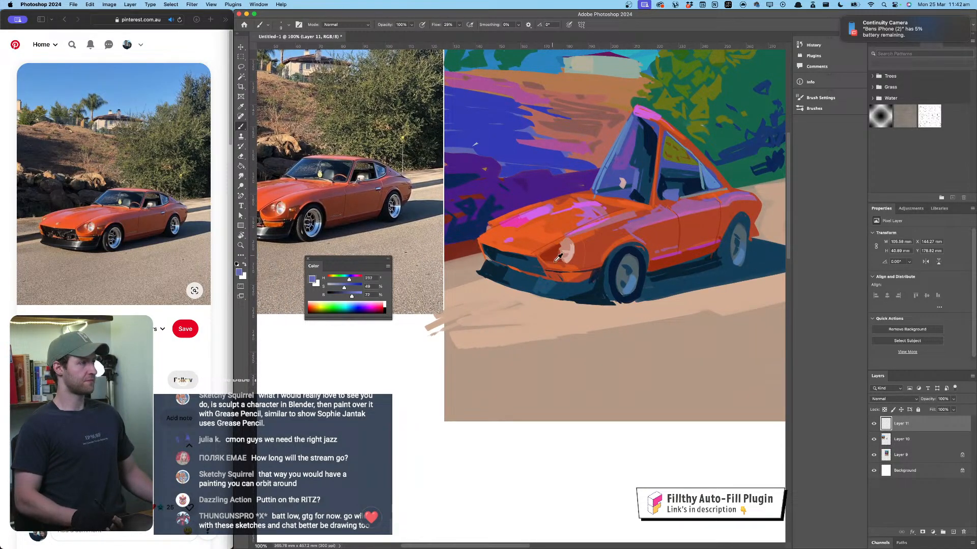
{"action": "left_click_drag", "start_coordinate": [353, 297], "coordinate": [335, 289]}
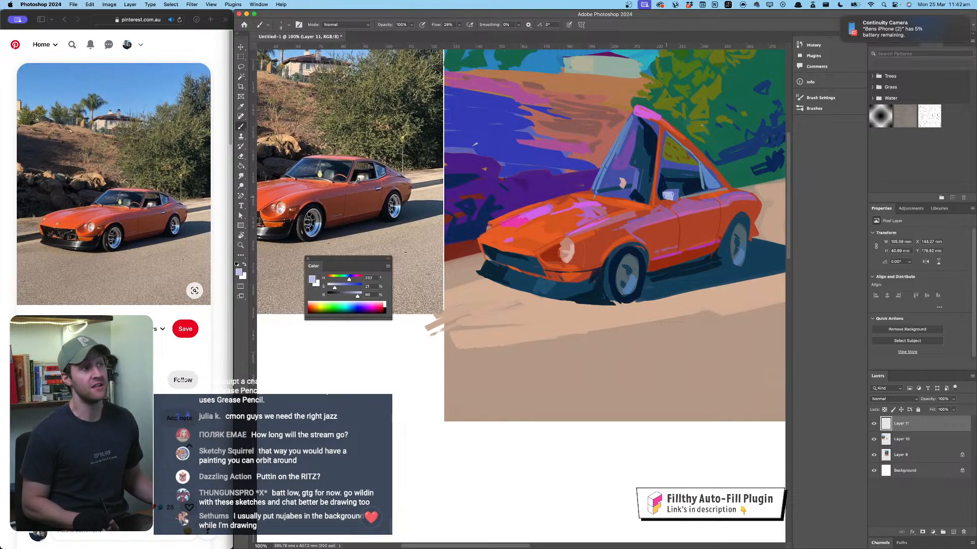
{"action": "left_click_drag", "start_coordinate": [670, 195], "coordinate": [666, 198]}
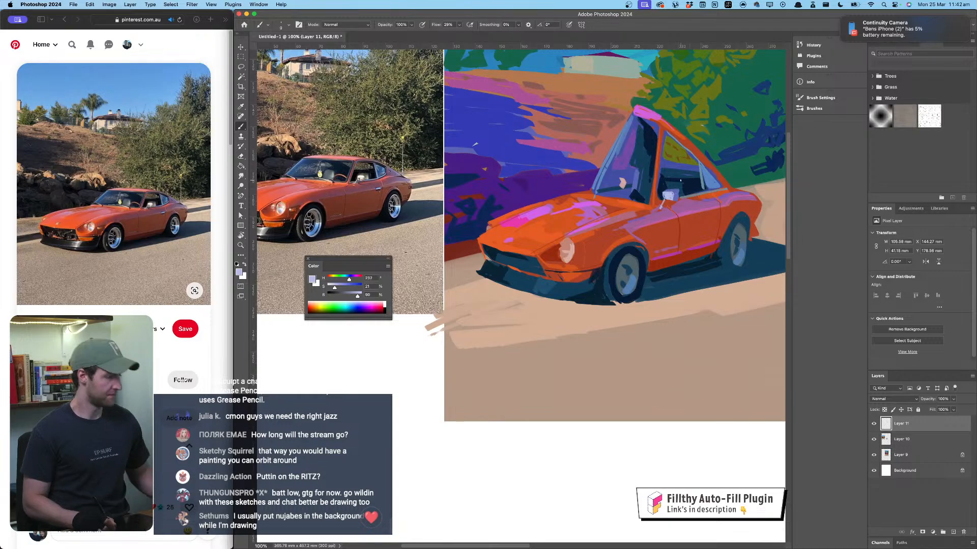
Step: Paint broad beige strokes across the road with colour sampled from the ground, and add a pink streak with hue 348° and saturation 32%
{"action": "key", "text": "super+minus"}
{"action": "key", "text": "super+minus"}
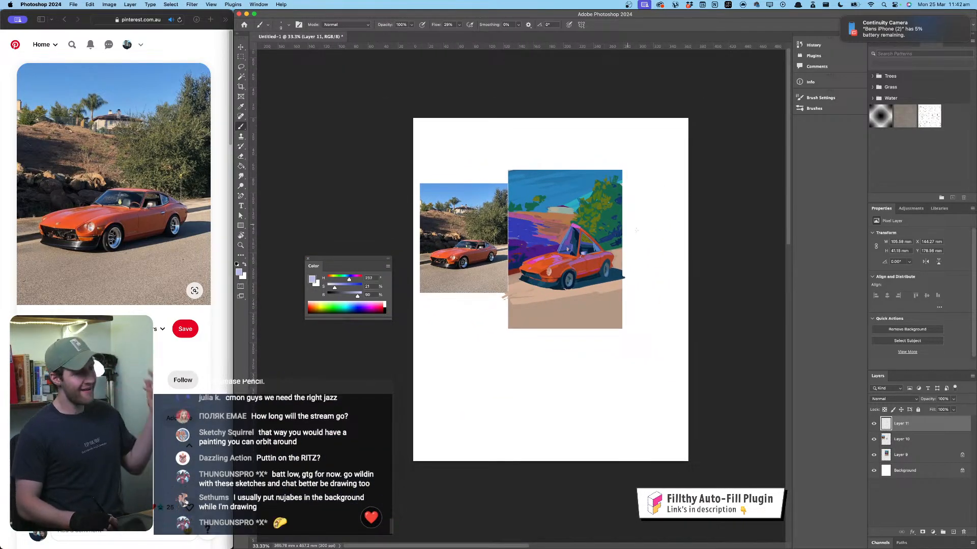
{"action": "left_click", "coordinate": [590, 293], "text": "alt"}
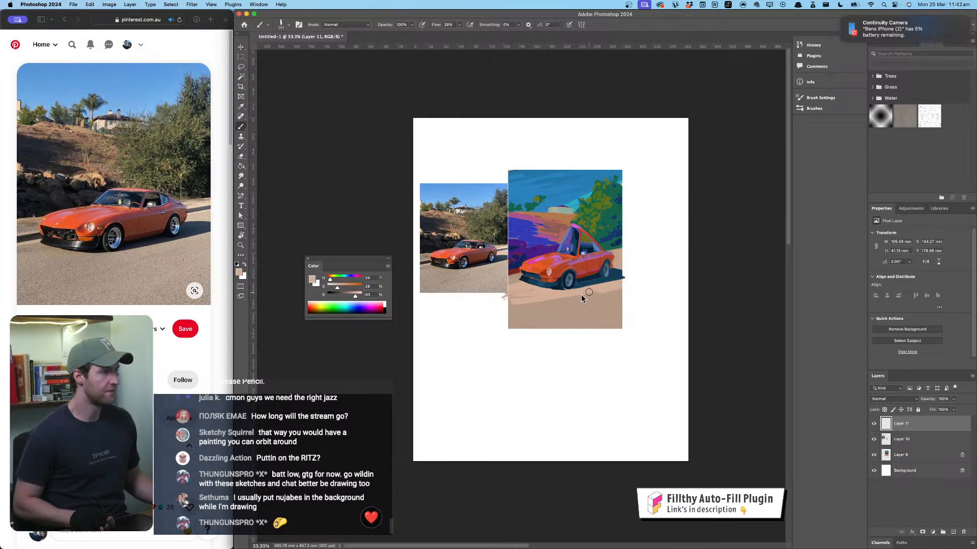
{"action": "mouse_move", "coordinate": [511, 322]}
{"action": "left_mouse_down"}
{"action": "mouse_move", "coordinate": [590, 290]}
{"action": "mouse_move", "coordinate": [513, 323]}
{"action": "left_mouse_up"}
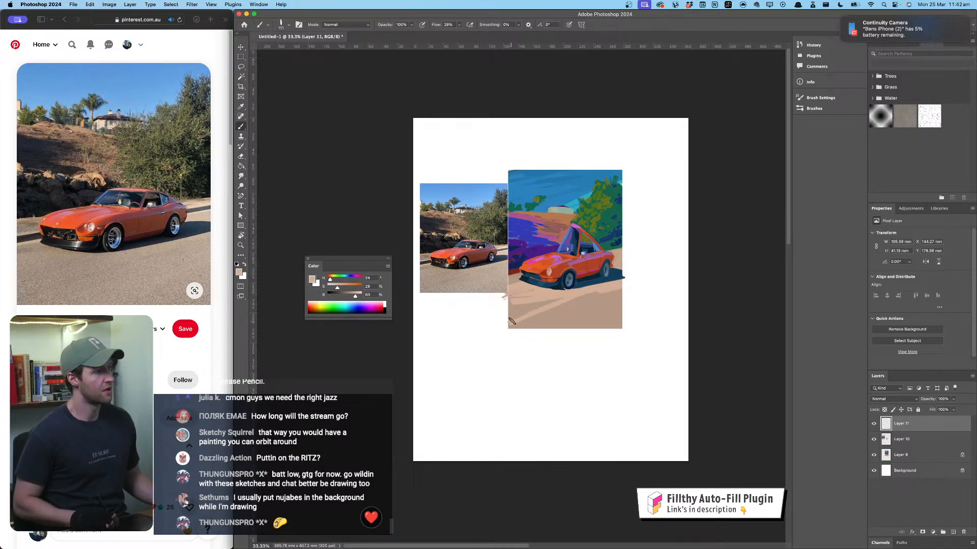
{"action": "left_click_drag", "start_coordinate": [564, 295], "coordinate": [498, 315]}
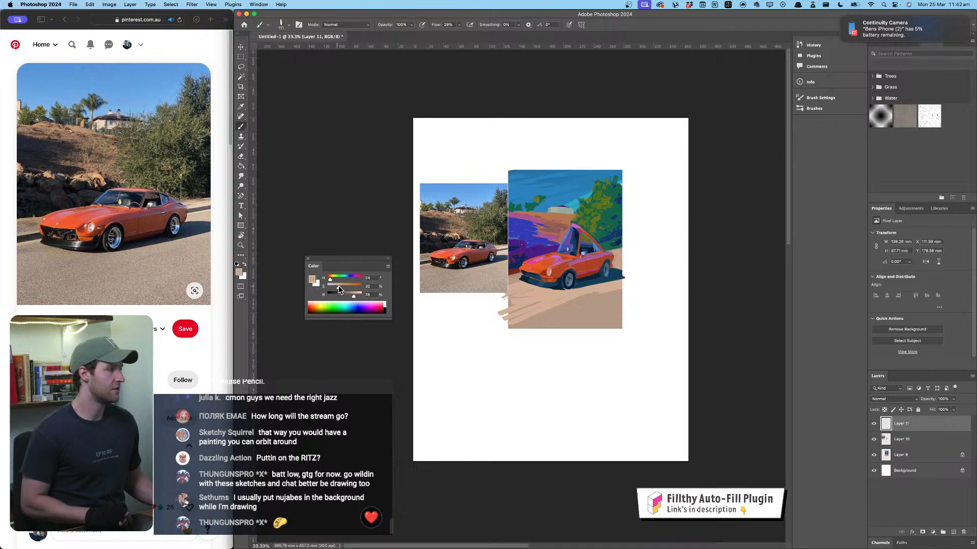
{"action": "left_click_drag", "start_coordinate": [331, 282], "coordinate": [359, 278]}
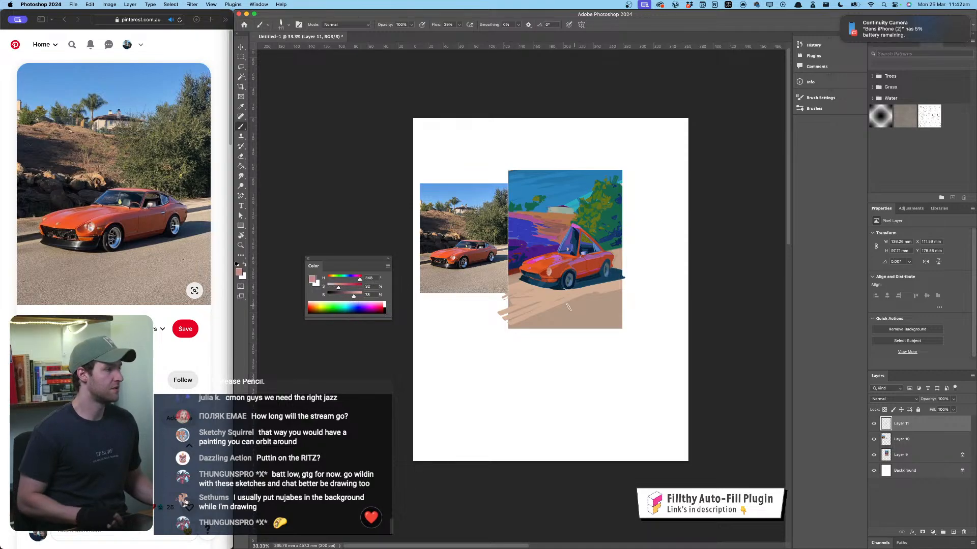
{"action": "left_click_drag", "start_coordinate": [536, 315], "coordinate": [621, 289]}
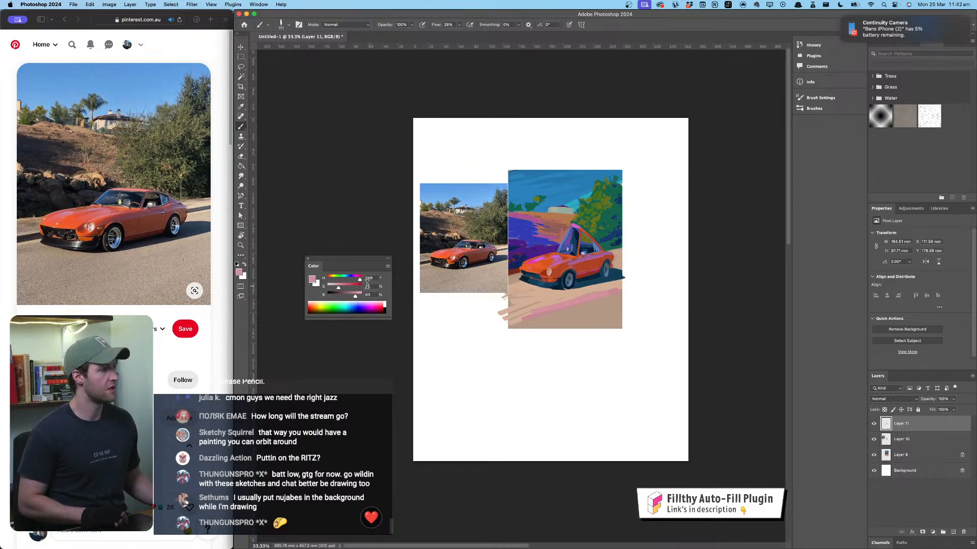
Step: Set the brush colour to a peach with hue 21°, saturation 32% and brightness 83%, try diagonal strokes over the road, and undo them
{"action": "left_click", "coordinate": [331, 279]}
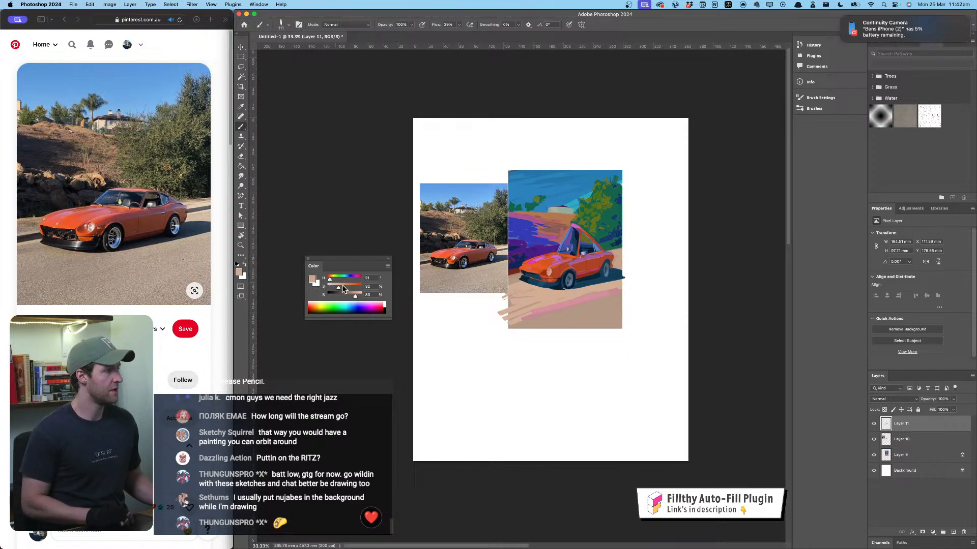
{"action": "mouse_move", "coordinate": [529, 313]}
{"action": "left_mouse_down"}
{"action": "mouse_move", "coordinate": [650, 274]}
{"action": "mouse_move", "coordinate": [518, 330]}
{"action": "mouse_move", "coordinate": [608, 296]}
{"action": "left_mouse_up"}
{"action": "key", "text": "ctrl+z"}
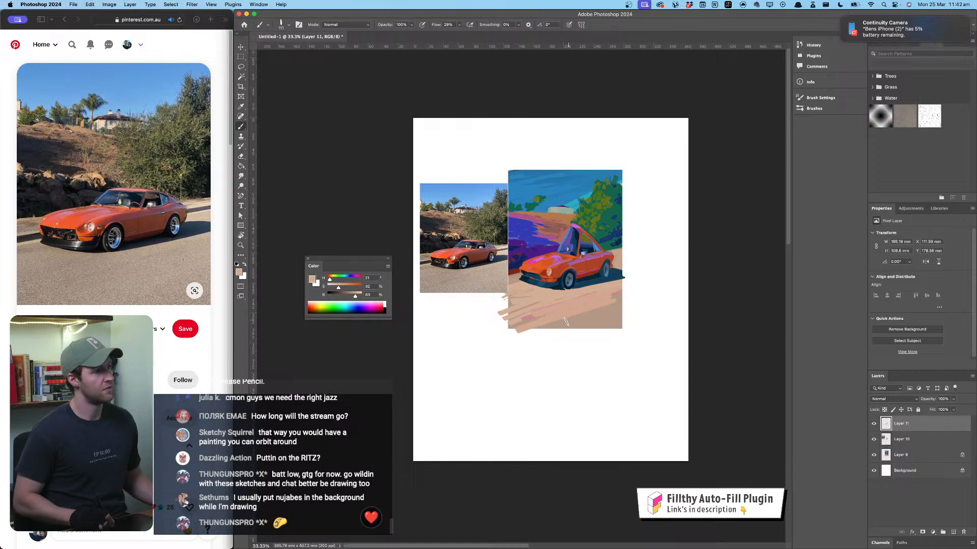
{"action": "left_click_drag", "start_coordinate": [566, 322], "coordinate": [620, 300]}
{"action": "key", "text": "ctrl+z"}
{"action": "key", "text": "ctrl+z"}
{"action": "key", "text": "ctrl+z"}
Step: Cover the lower road area with broad diagonal peach strokes out to both edges of the painting
{"action": "mouse_move", "coordinate": [534, 322]}
{"action": "left_mouse_down"}
{"action": "mouse_move", "coordinate": [608, 285]}
{"action": "mouse_move", "coordinate": [540, 324]}
{"action": "mouse_move", "coordinate": [613, 295]}
{"action": "left_mouse_up"}
{"action": "left_click_drag", "start_coordinate": [567, 326], "coordinate": [625, 294]}
{"action": "left_click_drag", "start_coordinate": [597, 326], "coordinate": [626, 315]}
{"action": "left_click_drag", "start_coordinate": [521, 331], "coordinate": [541, 320]}
{"action": "left_click_drag", "start_coordinate": [504, 328], "coordinate": [526, 319]}
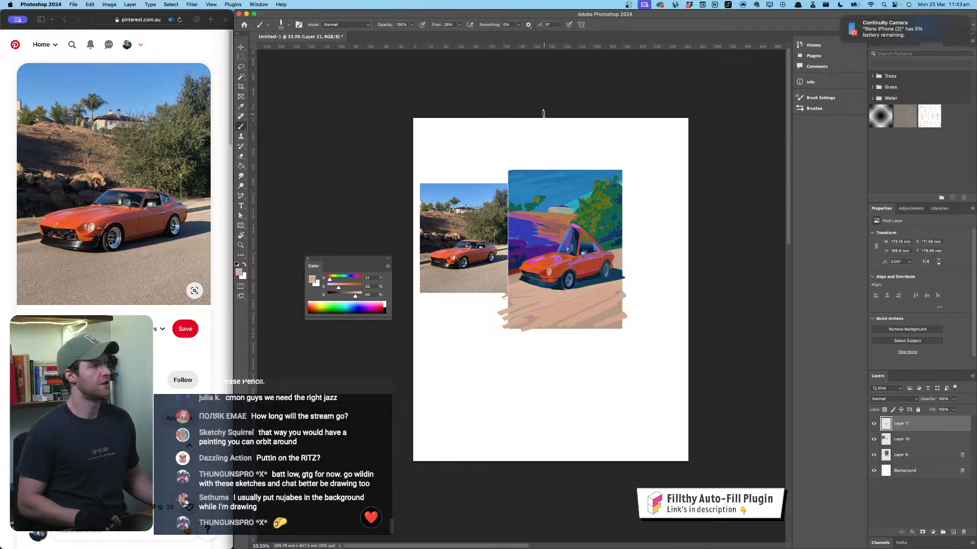
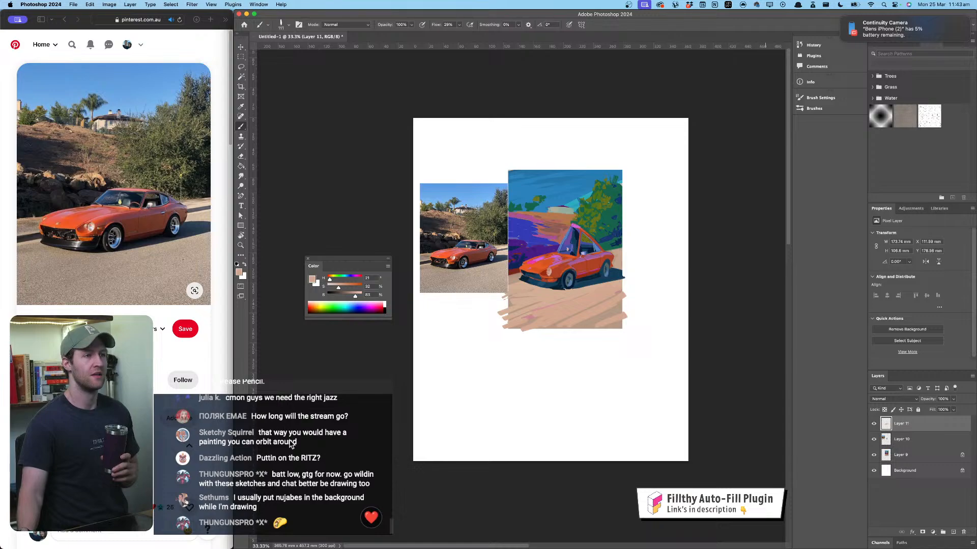
Step: Scroll back through the live chat to read the earlier viewer messages, and return to the newest ones
{"action": "left_click", "coordinate": [283, 454]}
{"action": "scroll", "coordinate": [284, 455], "scroll_direction": "up", "scroll_amount": 2}
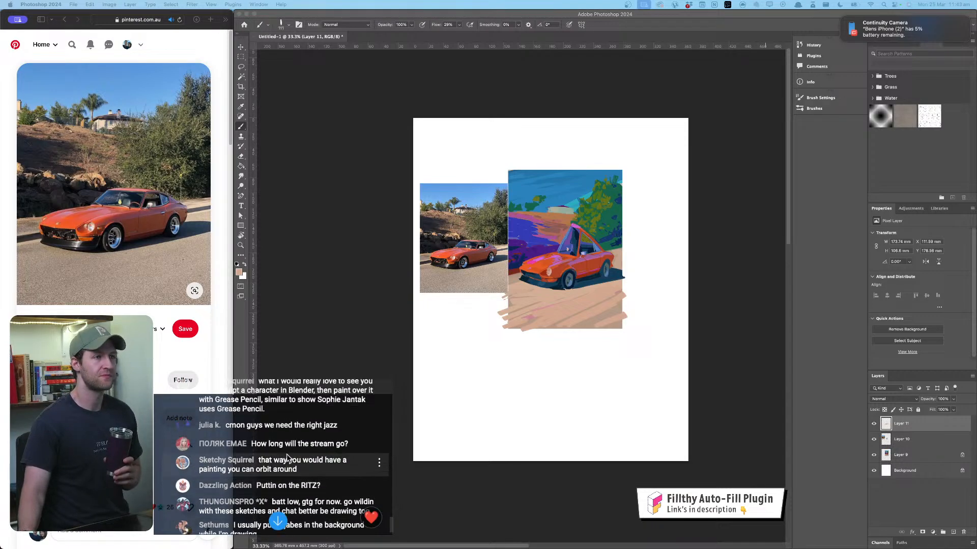
{"action": "scroll", "coordinate": [287, 456], "scroll_direction": "up", "scroll_amount": 1}
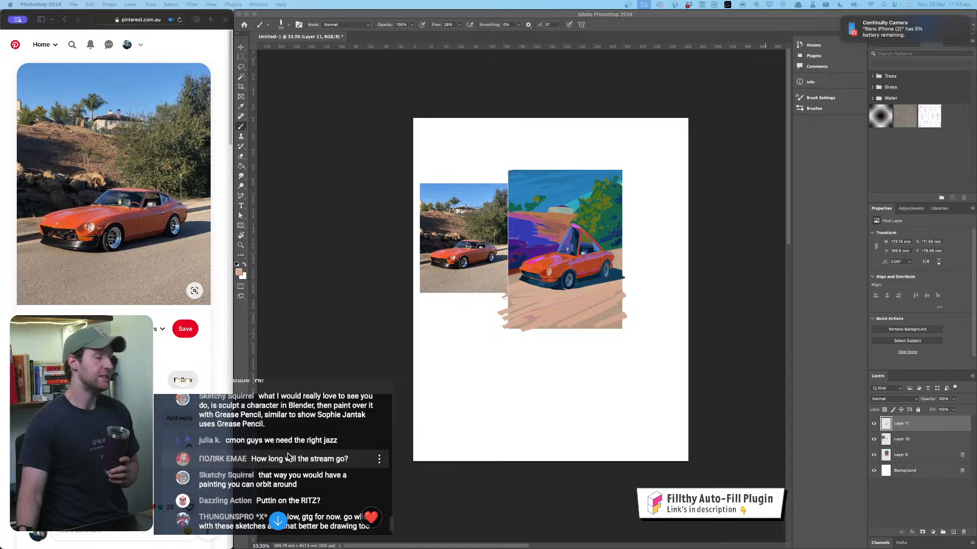
{"action": "scroll", "coordinate": [288, 456], "scroll_direction": "up", "scroll_amount": 2}
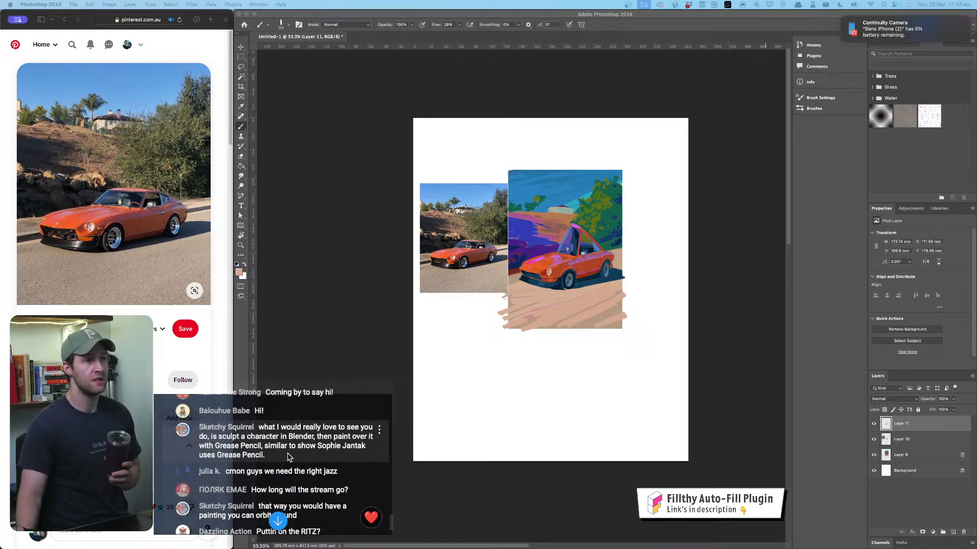
{"action": "scroll", "coordinate": [288, 456], "scroll_direction": "up", "scroll_amount": 1}
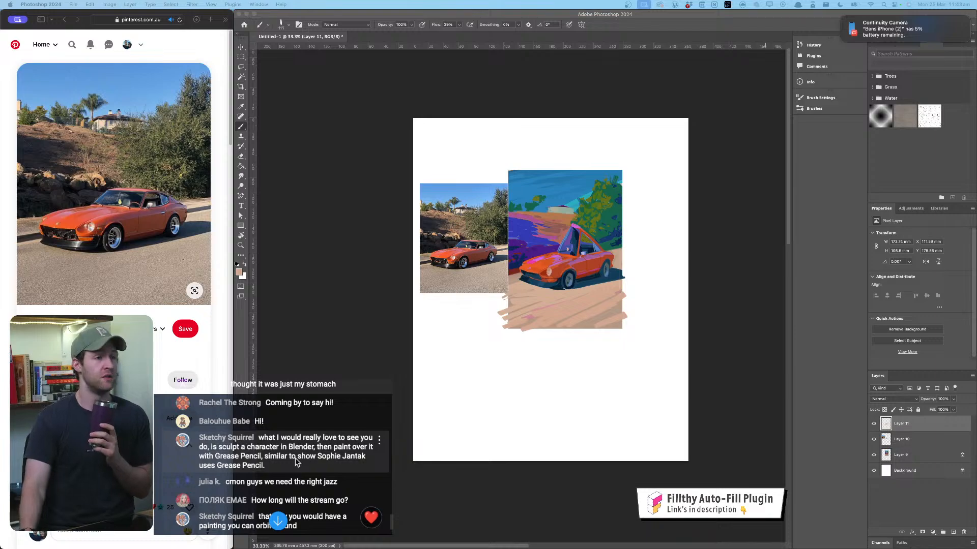
{"action": "scroll", "coordinate": [296, 462], "scroll_direction": "up", "scroll_amount": 3}
{"action": "scroll", "coordinate": [296, 462], "scroll_direction": "down", "scroll_amount": 2}
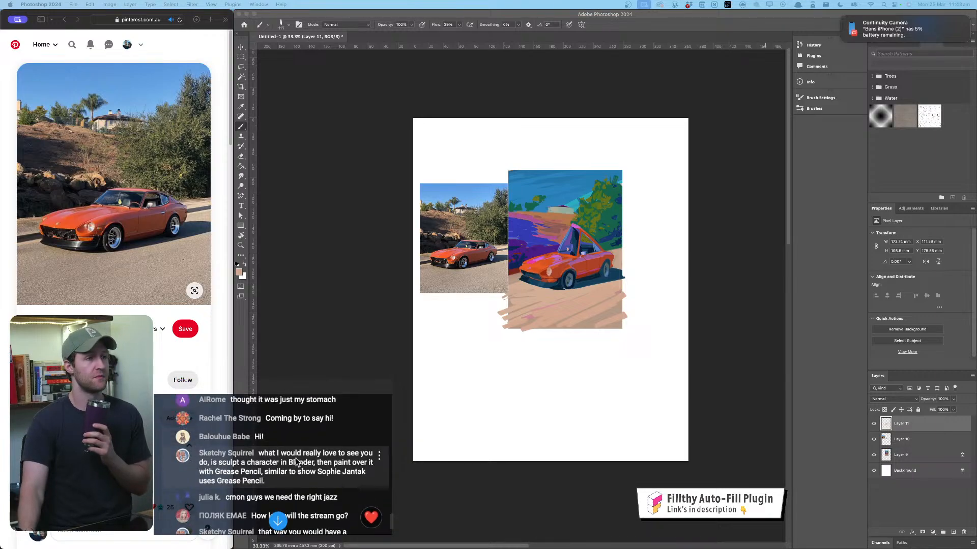
{"action": "scroll", "coordinate": [297, 461], "scroll_direction": "down", "scroll_amount": 4}
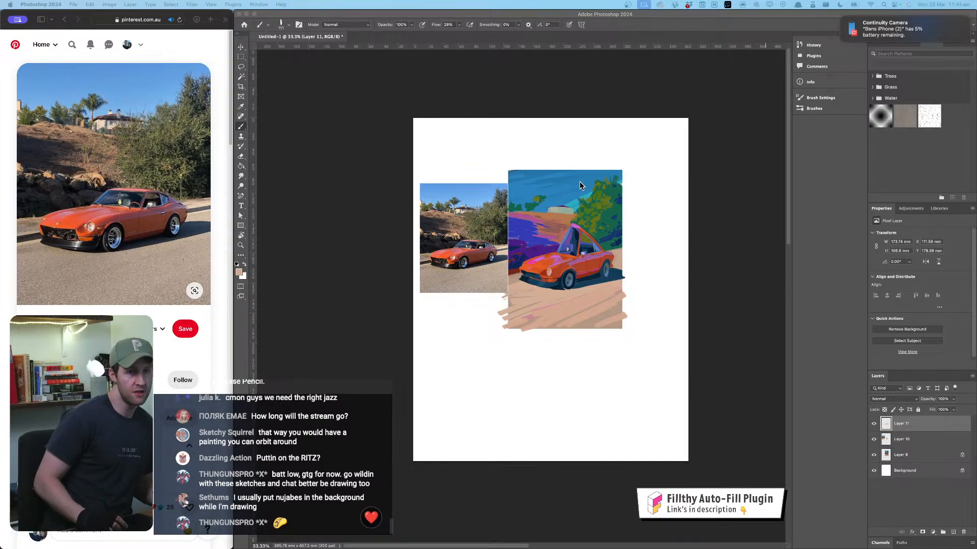
Step: Add a new layer at the top of the stack and enable Transfer in the settings of the current brush
{"action": "key", "text": "F6"}
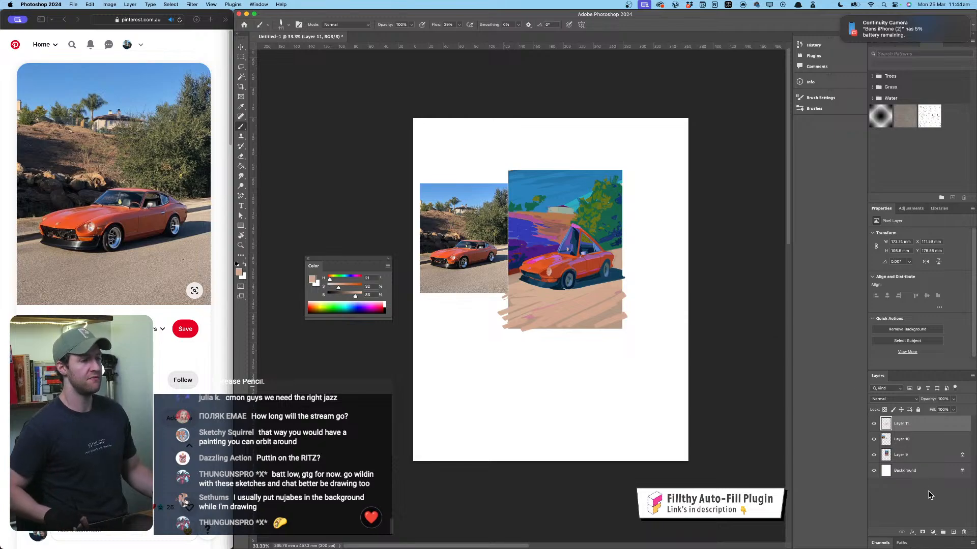
{"action": "left_click", "coordinate": [953, 532]}
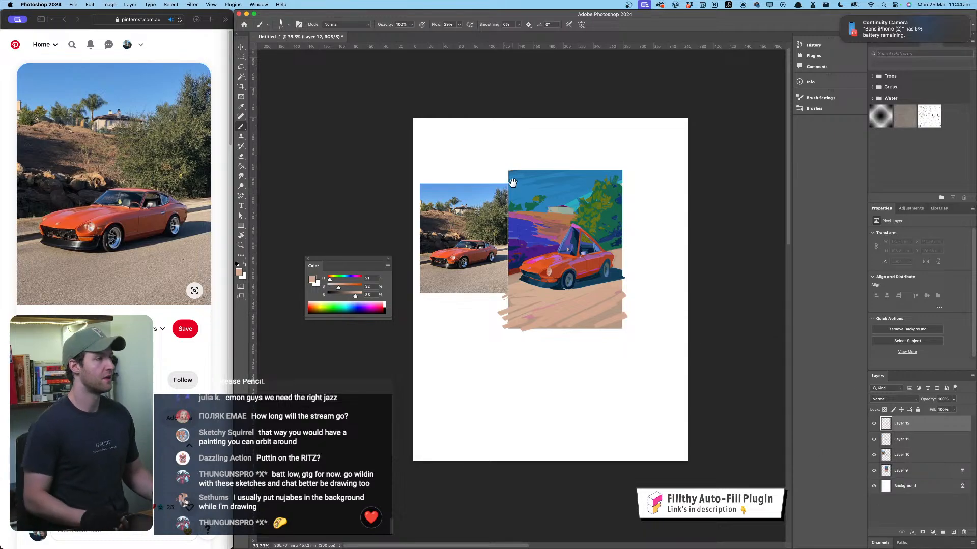
{"action": "left_click_drag", "start_coordinate": [510, 181], "coordinate": [533, 119]}
{"action": "key", "text": "super+equal"}
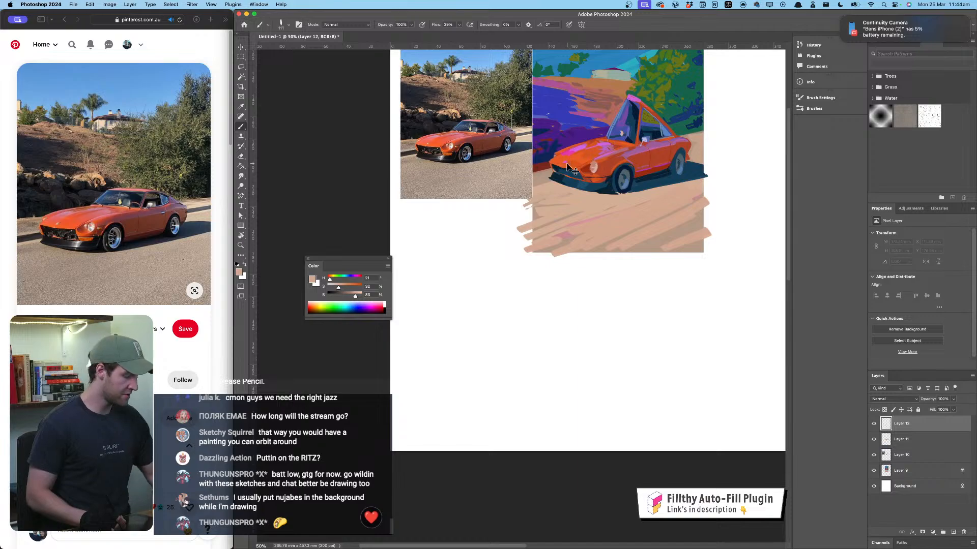
{"action": "key", "text": "super+equal"}
{"action": "mouse_move", "coordinate": [543, 197]}
{"action": "left_mouse_down"}
{"action": "mouse_move", "coordinate": [530, 209]}
{"action": "mouse_move", "coordinate": [528, 200]}
{"action": "left_mouse_up"}
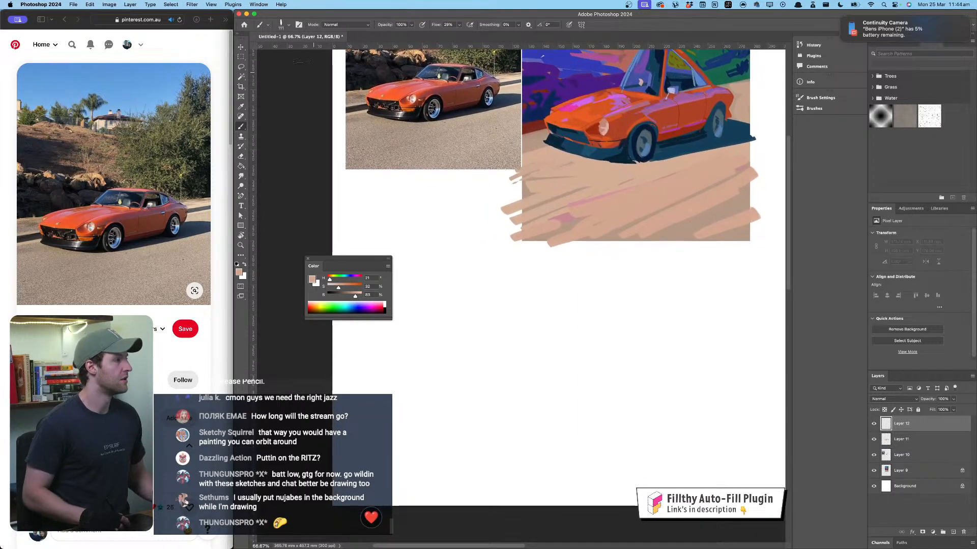
{"action": "left_click", "coordinate": [289, 26]}
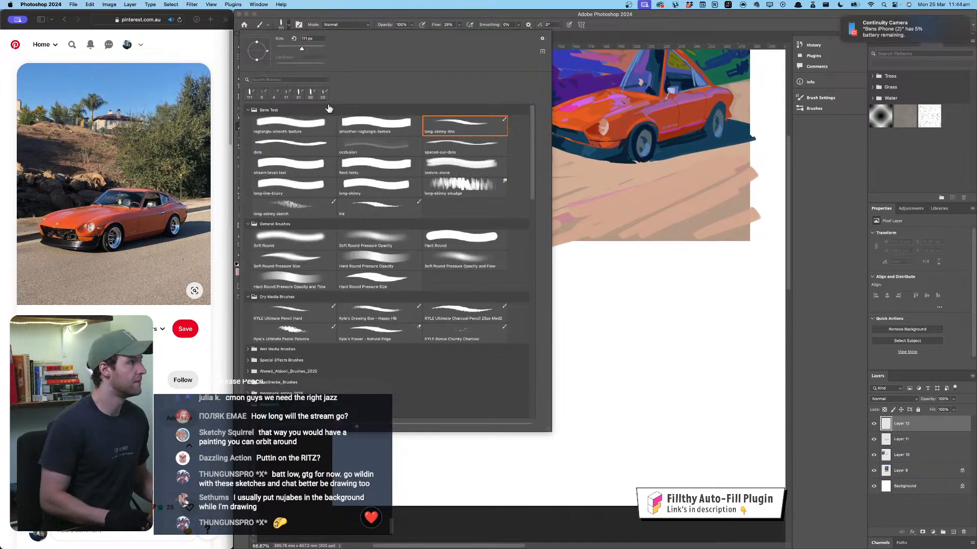
{"action": "left_click", "coordinate": [820, 98]}
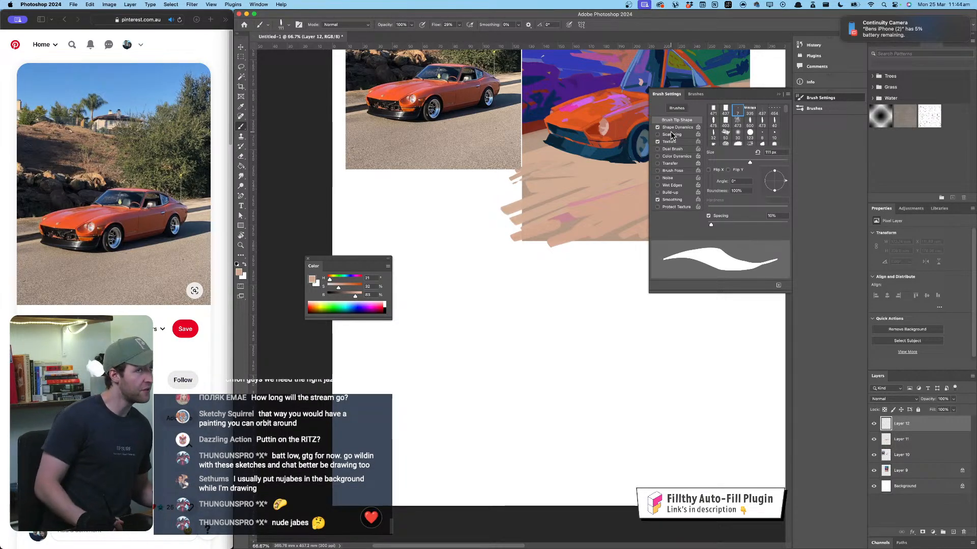
{"action": "left_click", "coordinate": [658, 164]}
{"action": "left_click", "coordinate": [777, 96]}
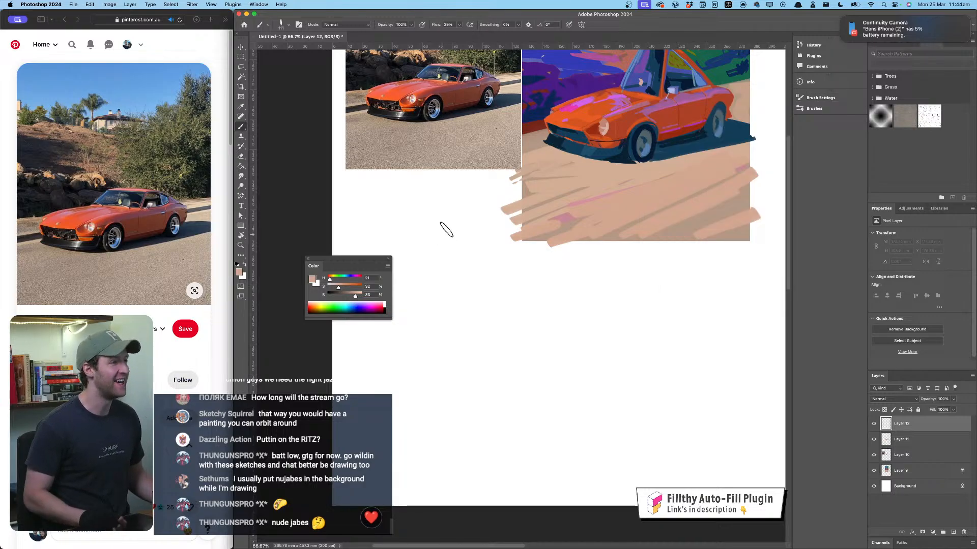
Step: Reset the colours to default black and white, and test the brush on the blank canvas below the photo
{"action": "mouse_move", "coordinate": [472, 207]}
{"action": "left_mouse_down"}
{"action": "mouse_move", "coordinate": [428, 251]}
{"action": "mouse_move", "coordinate": [520, 350]}
{"action": "left_mouse_up"}
{"action": "key", "text": "super+z"}
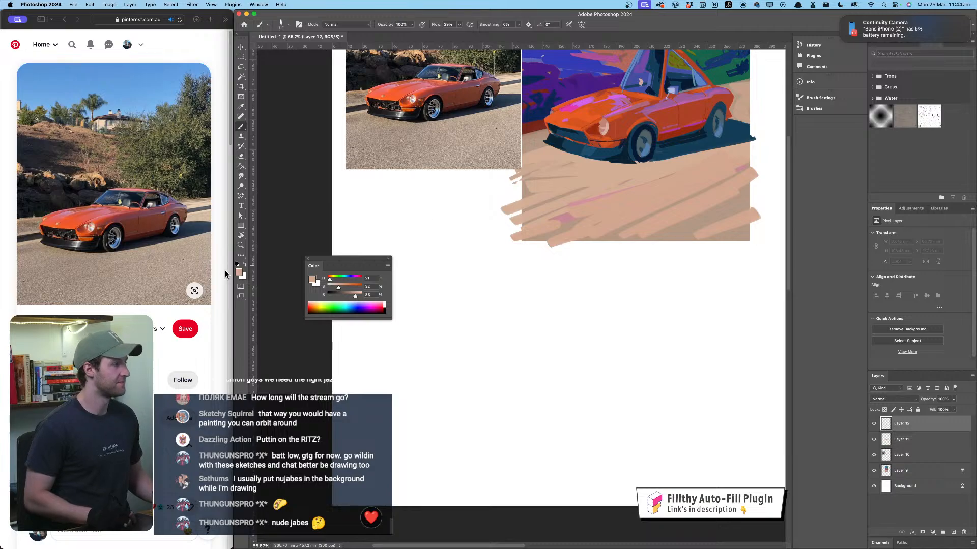
{"action": "left_click", "coordinate": [237, 264]}
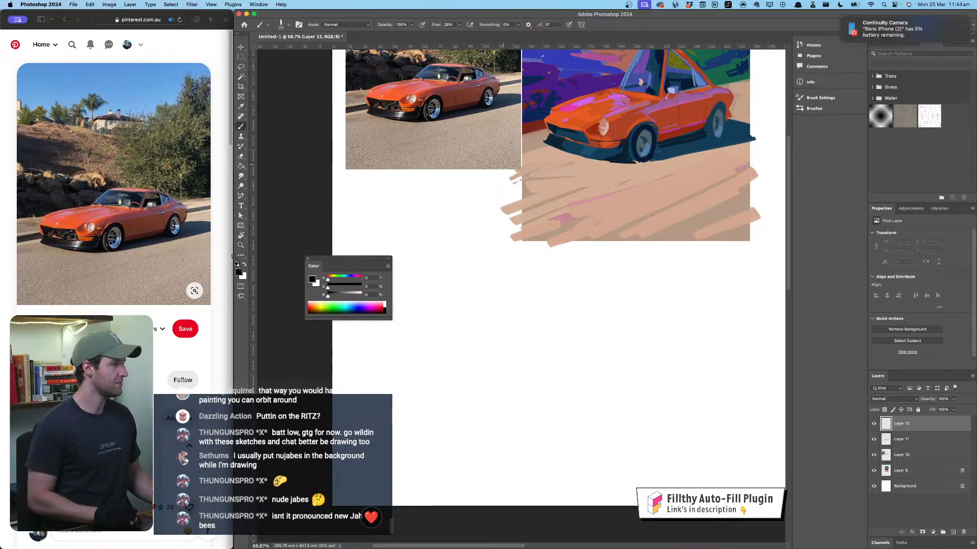
{"action": "left_click", "coordinate": [451, 204]}
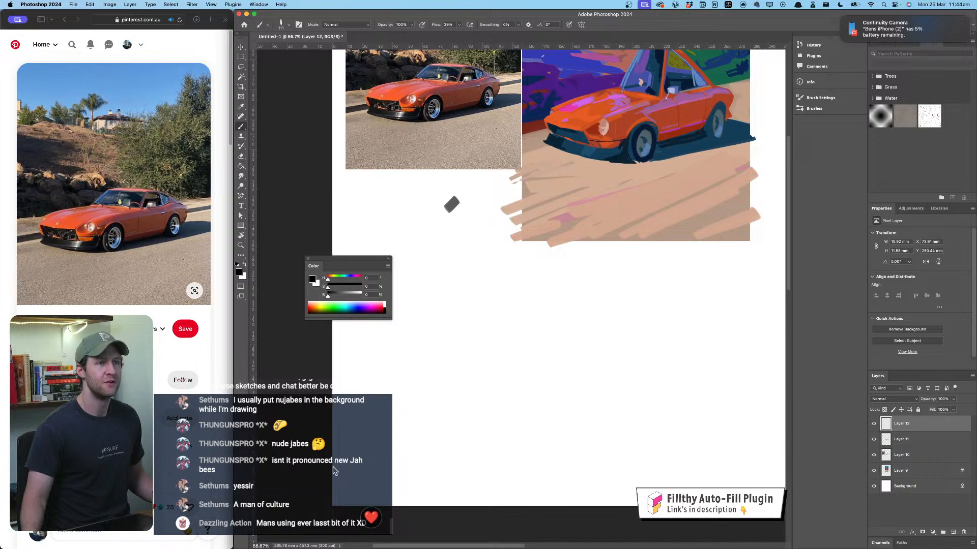
Step: Undo the test marks below the photo and reduce the brush diameter to about 27 px
{"action": "key", "text": "super+Tab"}
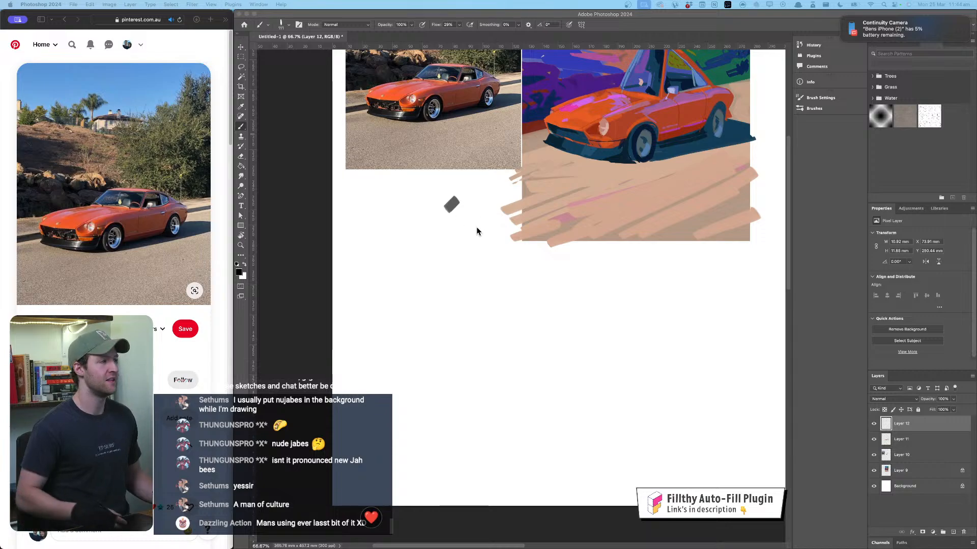
{"action": "left_click", "coordinate": [493, 269]}
{"action": "mouse_move", "coordinate": [519, 250]}
{"action": "left_mouse_down"}
{"action": "mouse_move", "coordinate": [516, 292]}
{"action": "mouse_move", "coordinate": [562, 374]}
{"action": "mouse_move", "coordinate": [644, 319]}
{"action": "left_mouse_up"}
{"action": "key", "text": "super+z"}
{"action": "mouse_move", "coordinate": [521, 239]}
{"action": "left_mouse_down"}
{"action": "mouse_move", "coordinate": [515, 245]}
{"action": "mouse_move", "coordinate": [522, 232]}
{"action": "left_mouse_up"}
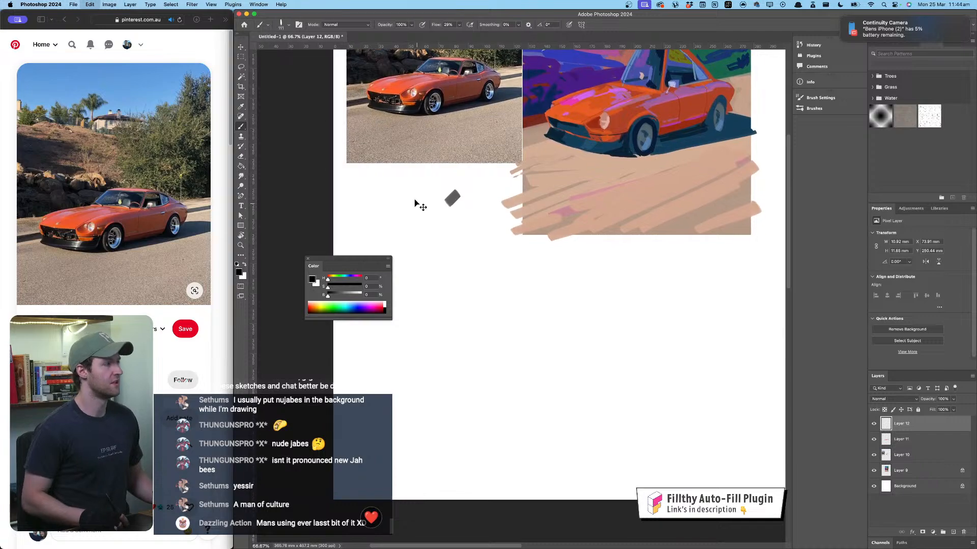
{"action": "left_click_drag", "start_coordinate": [463, 230], "coordinate": [455, 232]}
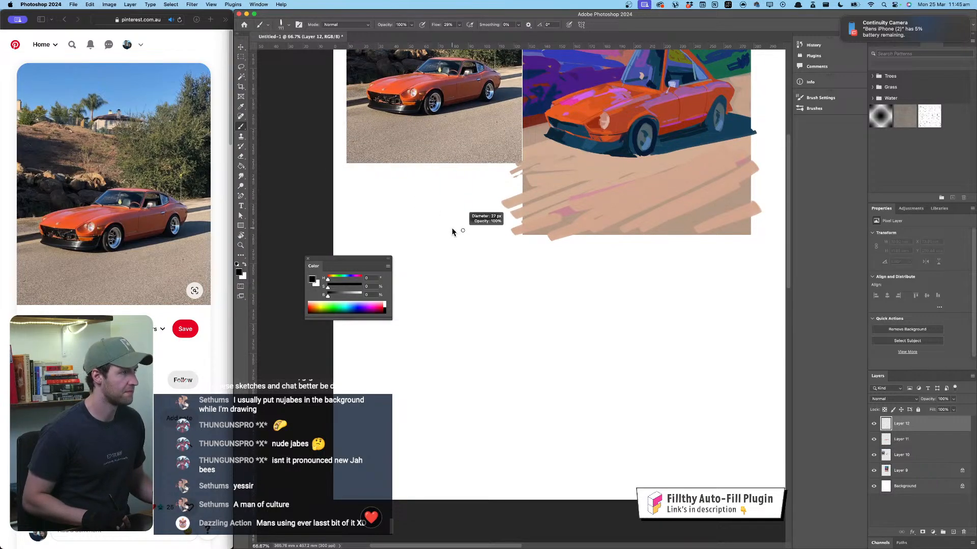
Step: Launch Krita, recover the autosaved document, and reposition its window on the screen
{"action": "key", "text": "alt+space"}
{"action": "type", "text": "kr"}
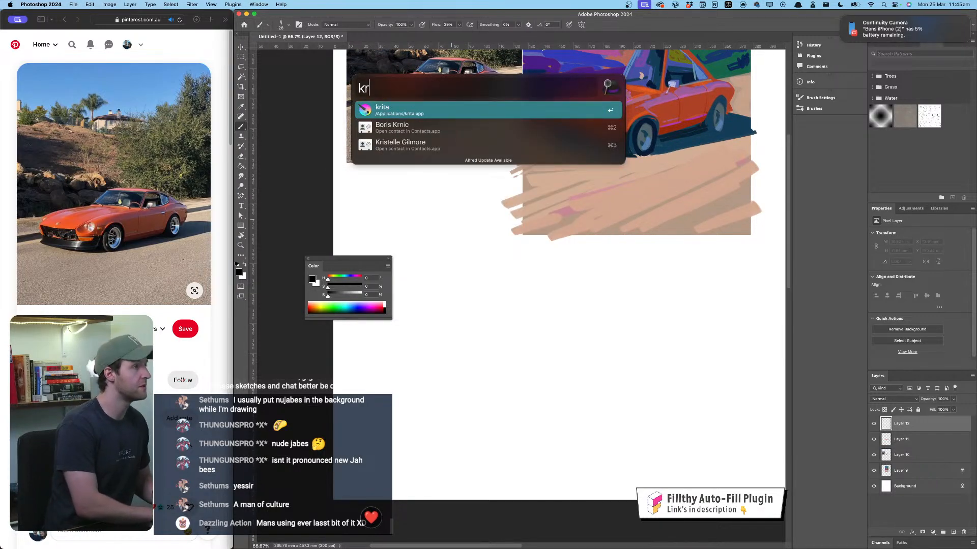
{"action": "key", "text": "Return"}
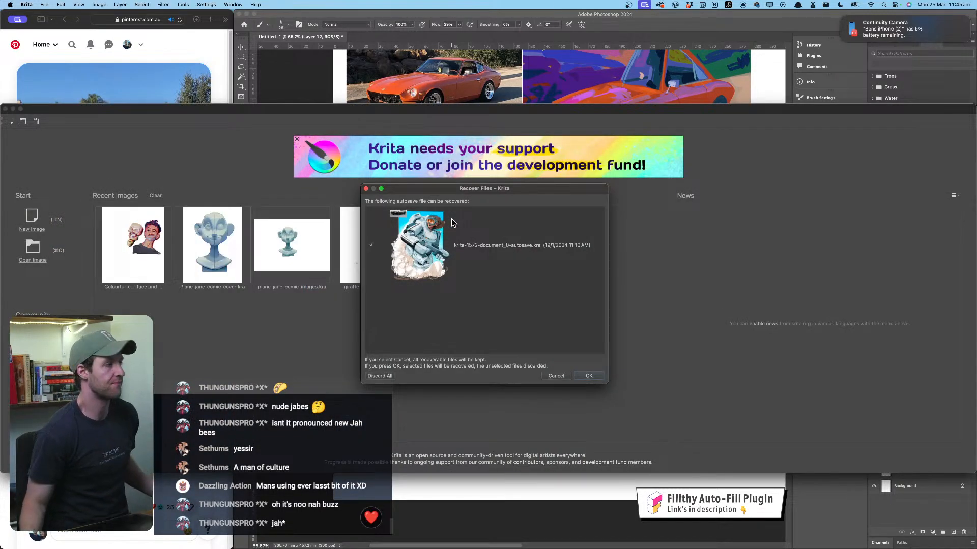
{"action": "left_click", "coordinate": [589, 375]}
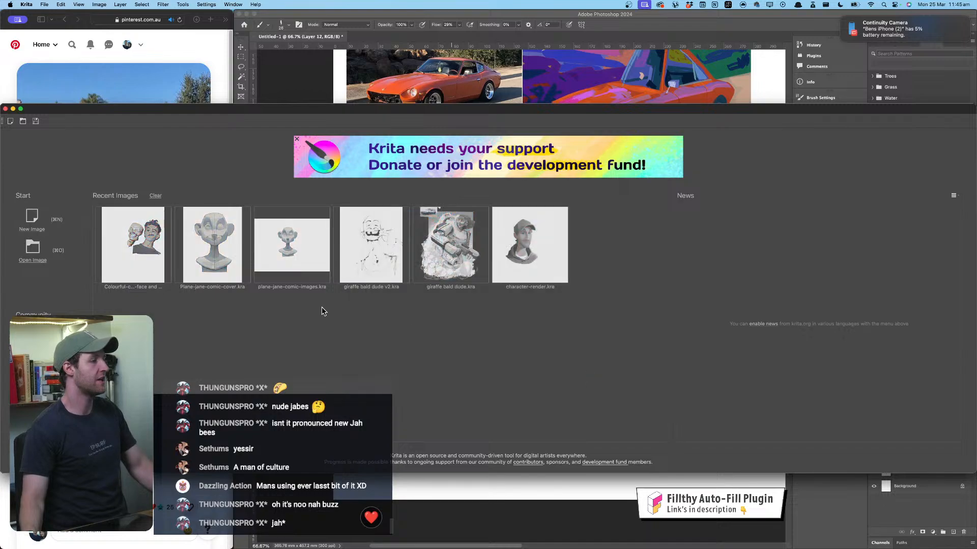
{"action": "left_click_drag", "start_coordinate": [233, 109], "coordinate": [213, 77]}
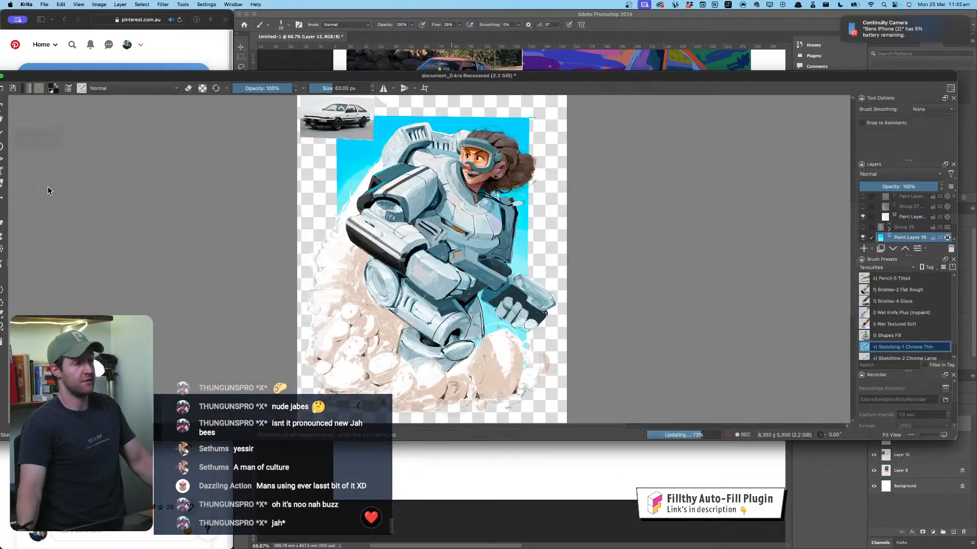
{"action": "left_click_drag", "start_coordinate": [107, 77], "coordinate": [134, 74]}
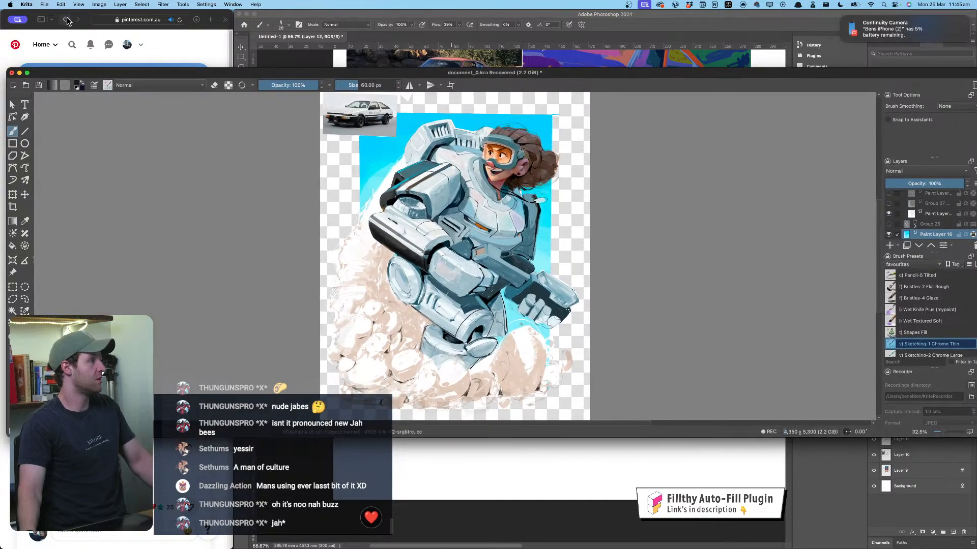
Step: Create a new custom Krita document 3400 px wide and 5400 px high
{"action": "left_click", "coordinate": [46, 5]}
{"action": "left_click", "coordinate": [79, 19]}
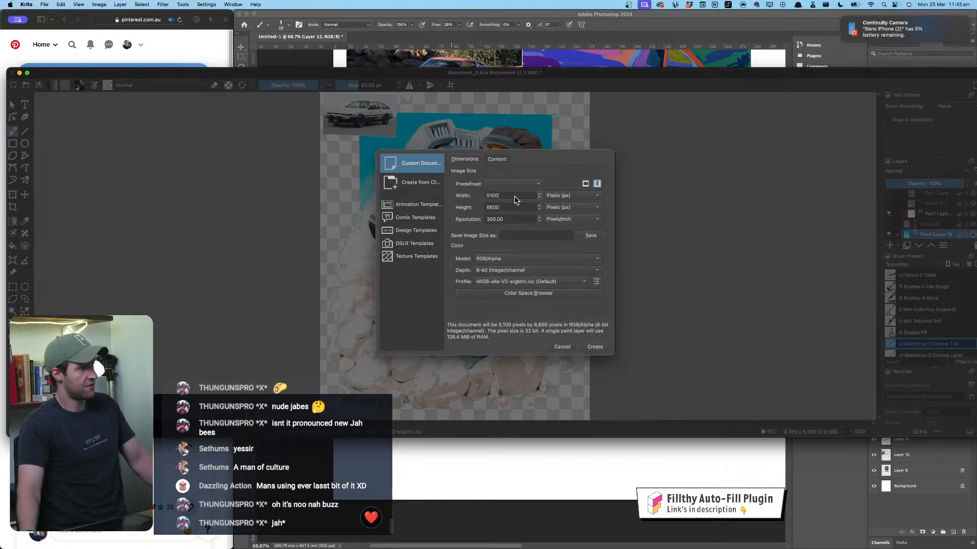
{"action": "left_click_drag", "start_coordinate": [518, 197], "coordinate": [472, 196]}
{"action": "type", "text": "3400"}
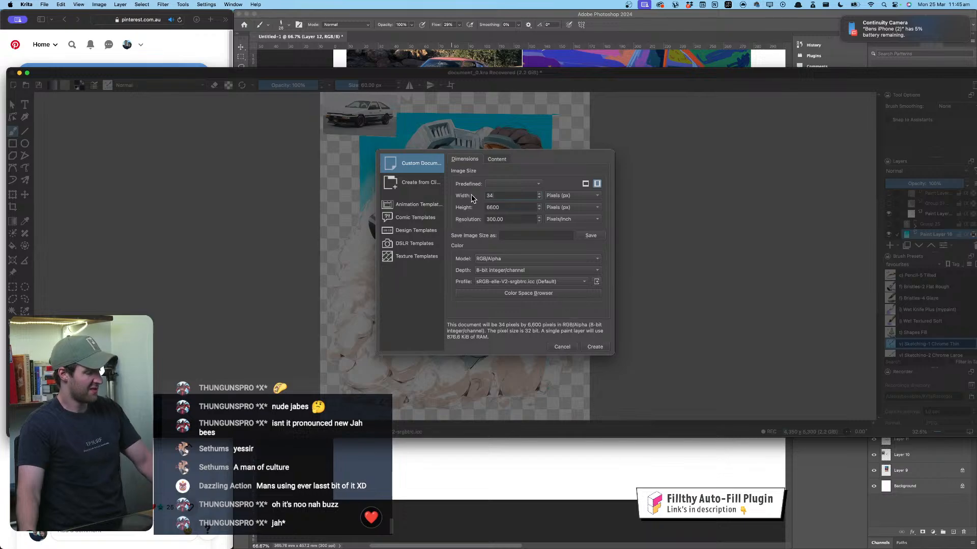
{"action": "key", "text": "Tab"}
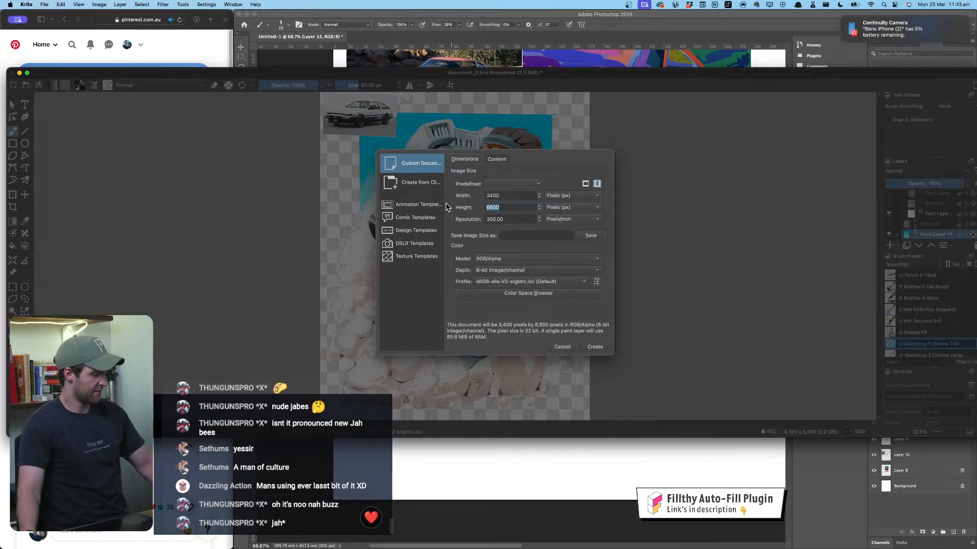
{"action": "type", "text": "5400"}
{"action": "left_click", "coordinate": [595, 346]}
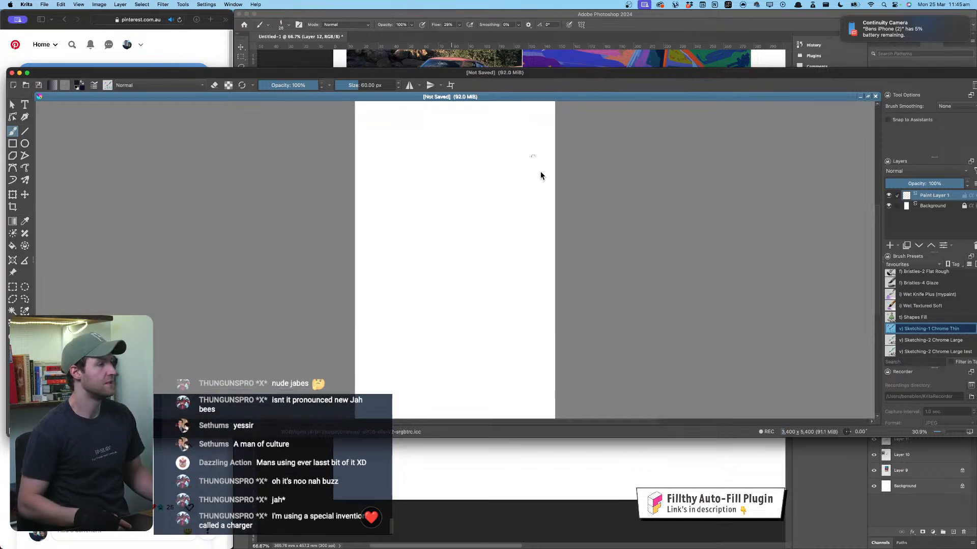
Step: Try a few loose strokes with the Sketching-1 Chrome Thin brush on the blank page and clear them
{"action": "mouse_move", "coordinate": [463, 172]}
{"action": "left_mouse_down"}
{"action": "mouse_move", "coordinate": [463, 276]}
{"action": "mouse_move", "coordinate": [439, 183]}
{"action": "mouse_move", "coordinate": [431, 272]}
{"action": "mouse_move", "coordinate": [492, 176]}
{"action": "mouse_move", "coordinate": [462, 144]}
{"action": "mouse_move", "coordinate": [448, 143]}
{"action": "mouse_move", "coordinate": [490, 224]}
{"action": "left_mouse_up"}
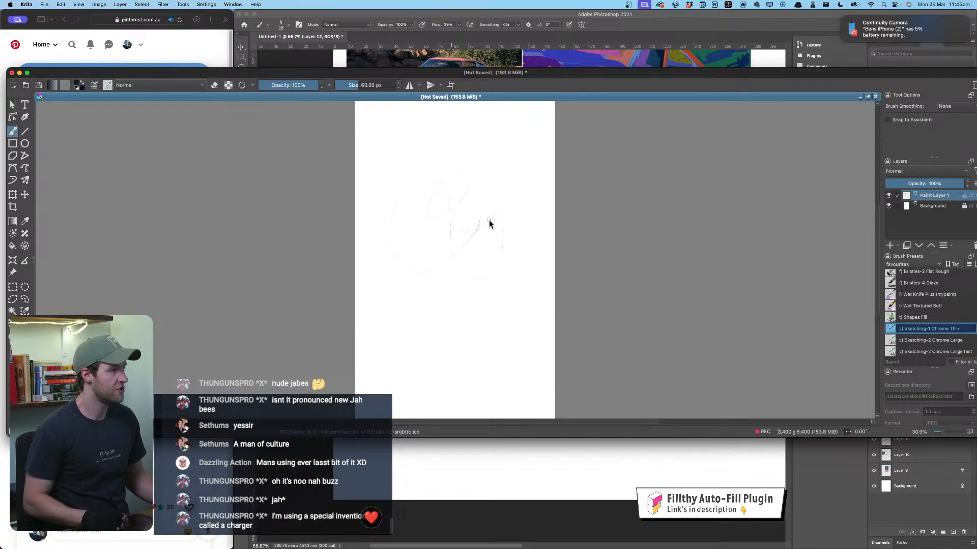
{"action": "key", "text": "Delete"}
{"action": "key", "text": "super+plus"}
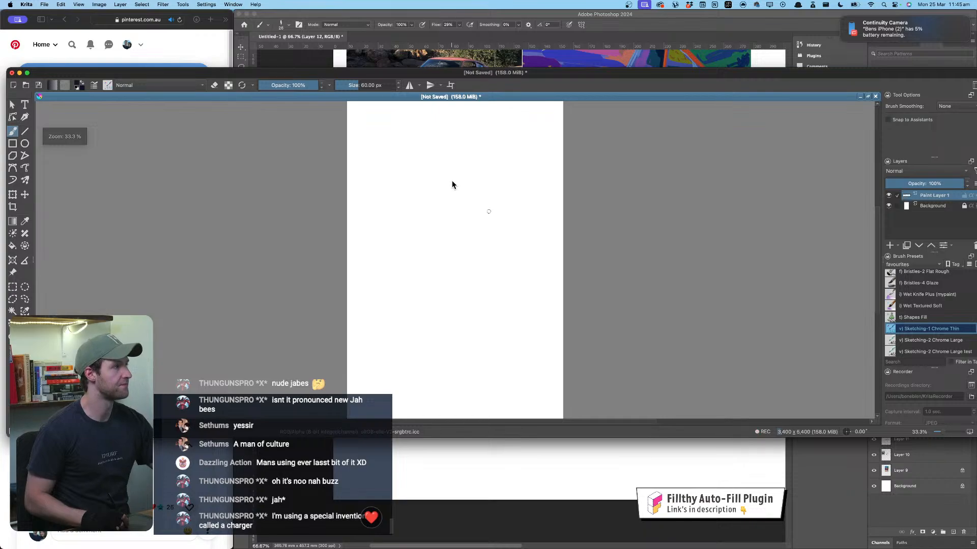
{"action": "key", "text": "super+plus"}
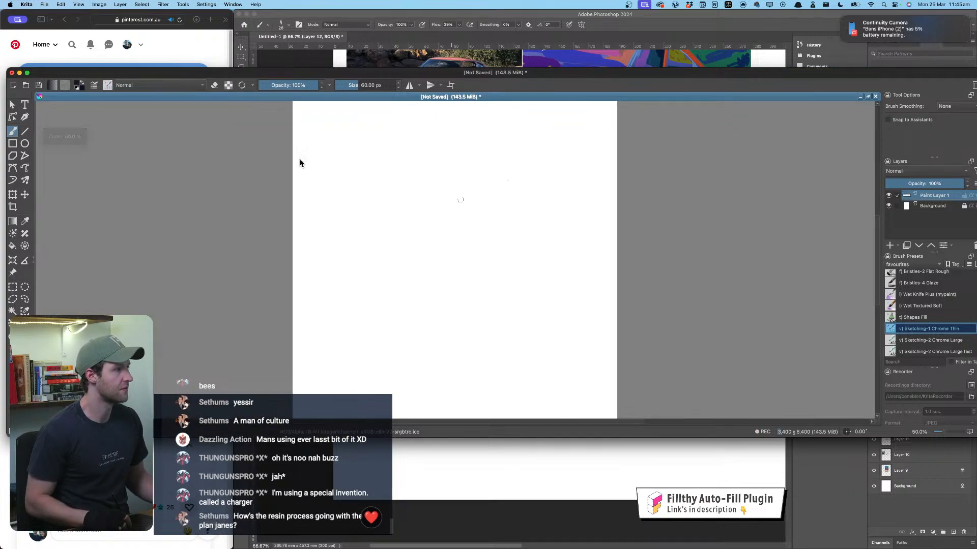
Step: Close Krita and discard the changes to its open documents
{"action": "left_click", "coordinate": [12, 72]}
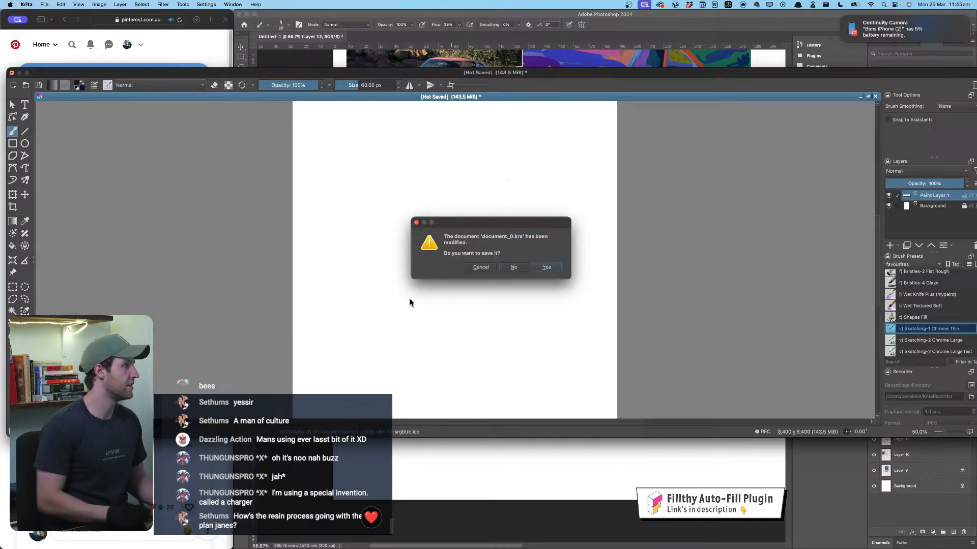
{"action": "left_click", "coordinate": [513, 268]}
{"action": "left_click", "coordinate": [512, 268]}
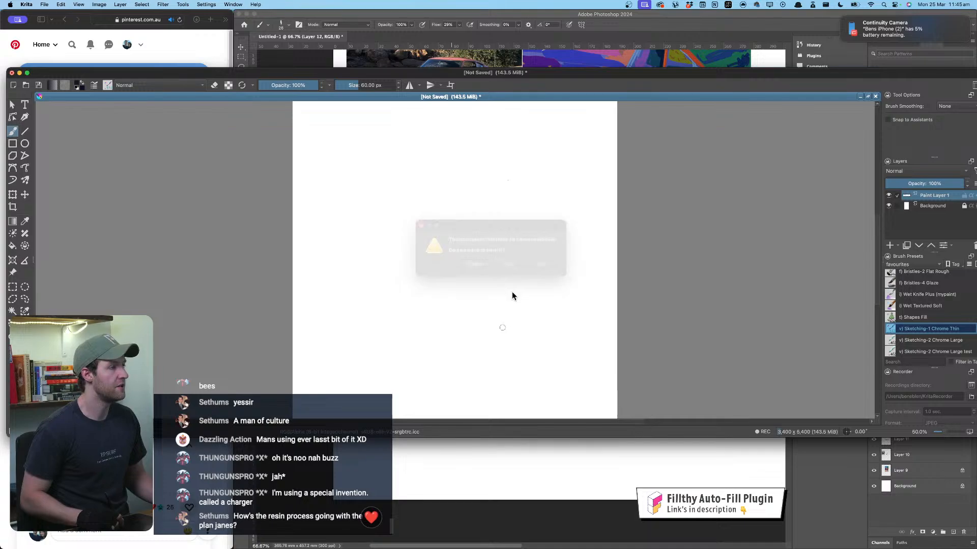
Step: Try a thin curved black stroke on the blank area of the Photoshop canvas and undo it
{"action": "mouse_move", "coordinate": [464, 226]}
{"action": "left_mouse_down"}
{"action": "mouse_move", "coordinate": [435, 264]}
{"action": "mouse_move", "coordinate": [513, 341]}
{"action": "left_mouse_up"}
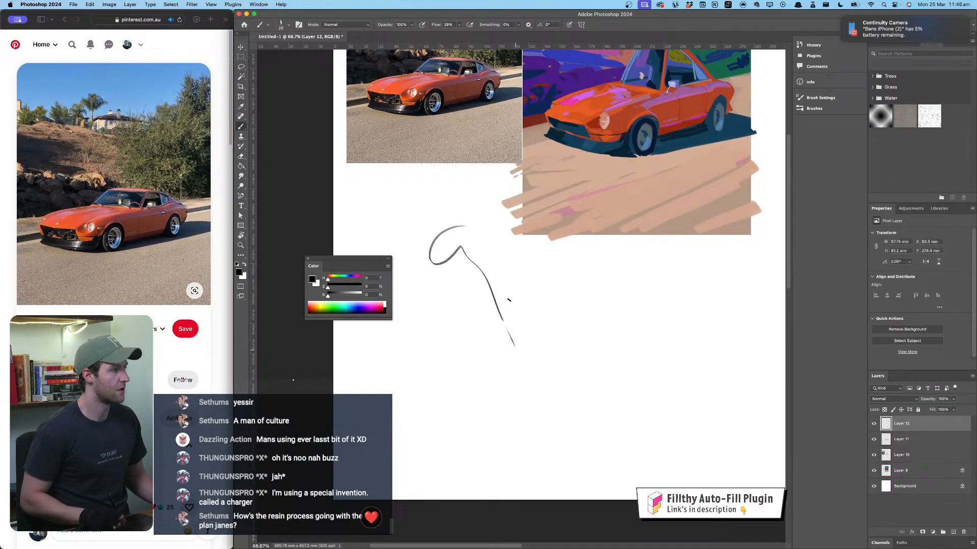
{"action": "left_click_drag", "start_coordinate": [485, 212], "coordinate": [491, 211]}
{"action": "key", "text": "super+z"}
Step: Return from the orange Datsun pin to the Cars board on Pinterest
{"action": "left_click_drag", "start_coordinate": [62, 20], "coordinate": [63, 20]}
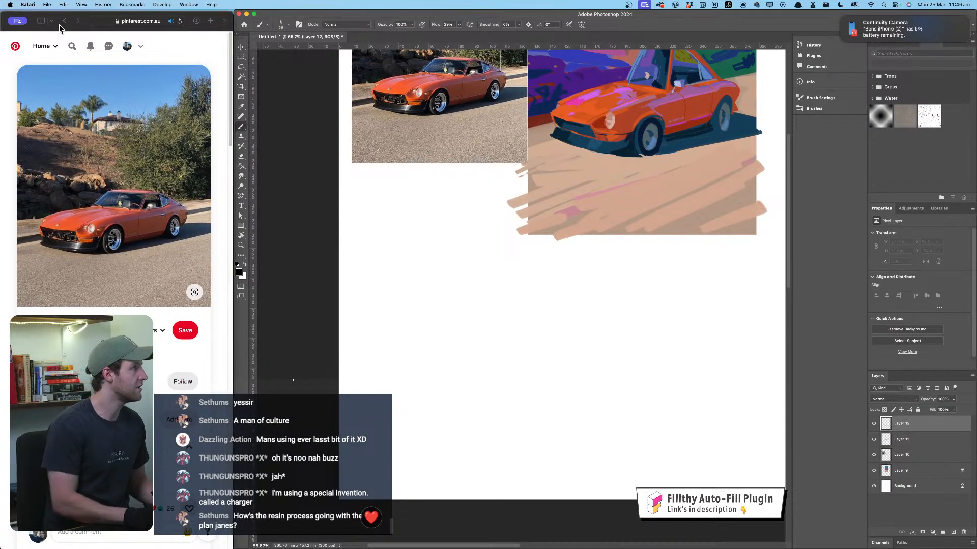
{"action": "left_click", "coordinate": [64, 21]}
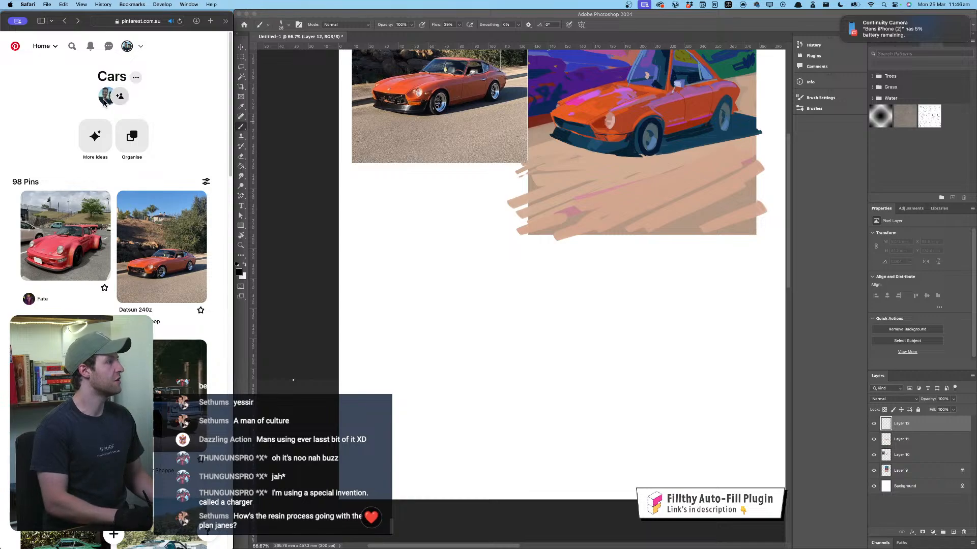
{"action": "left_click", "coordinate": [120, 96]}
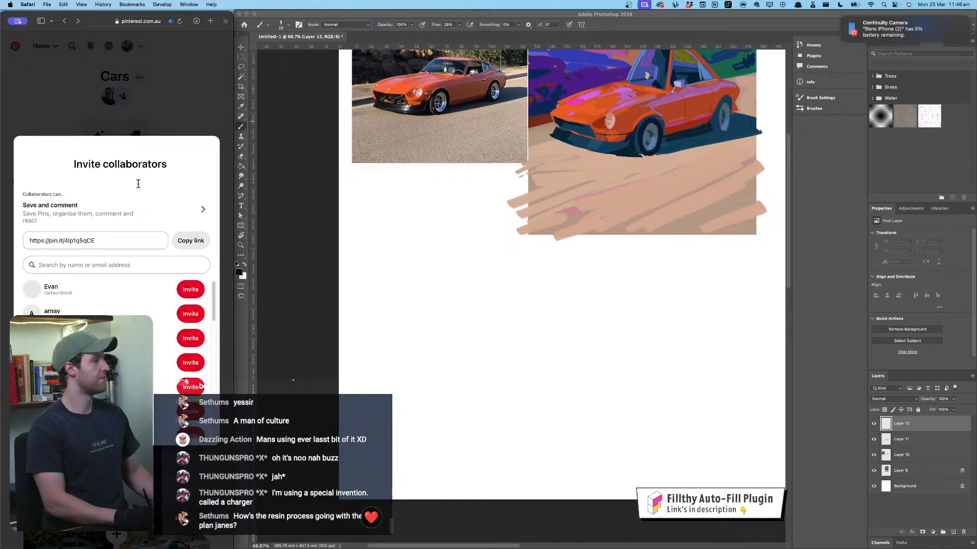
{"action": "left_click", "coordinate": [187, 103]}
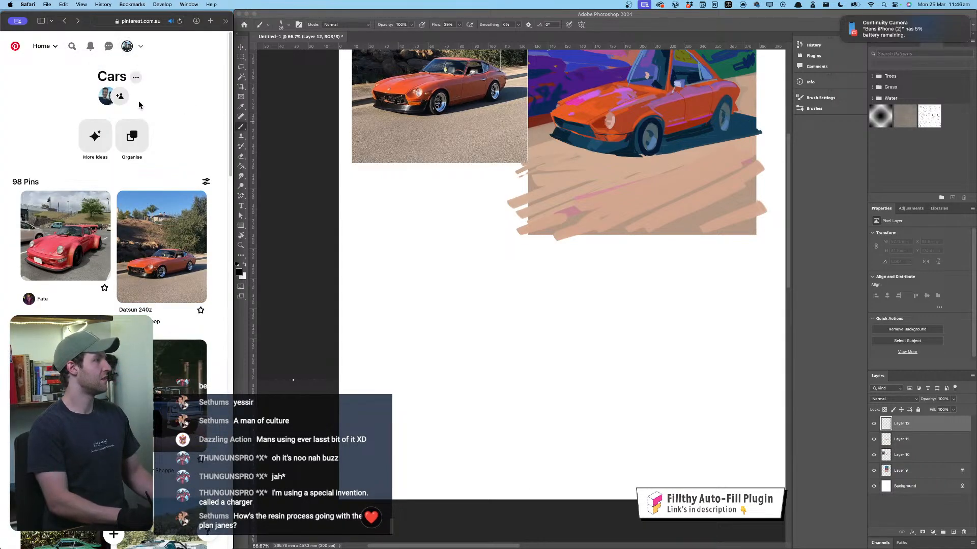
Step: From the profile's saved boards, open Stream figure reference and the pin of the woman in a black jacket at grocery shelves
{"action": "left_click", "coordinate": [127, 46]}
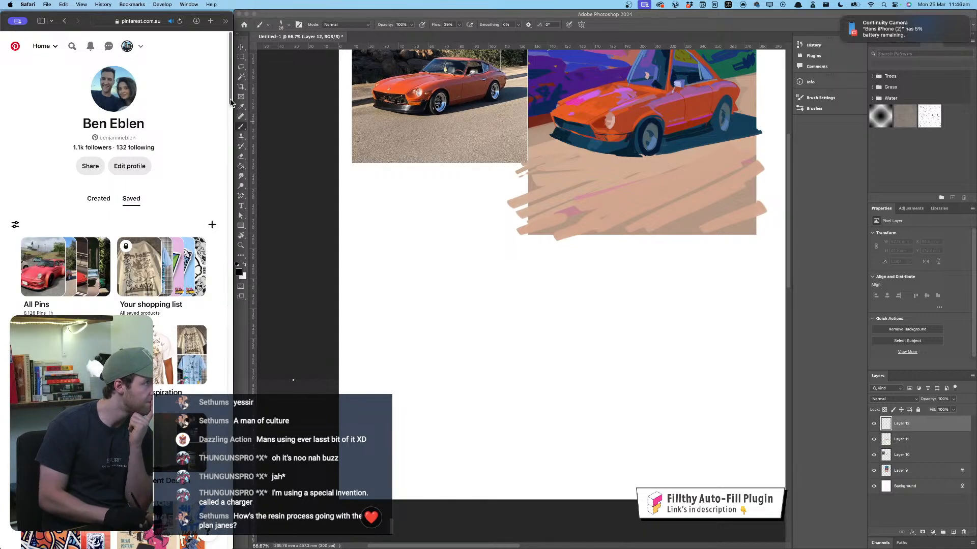
{"action": "scroll", "coordinate": [230, 102], "scroll_direction": "down", "scroll_amount": 5}
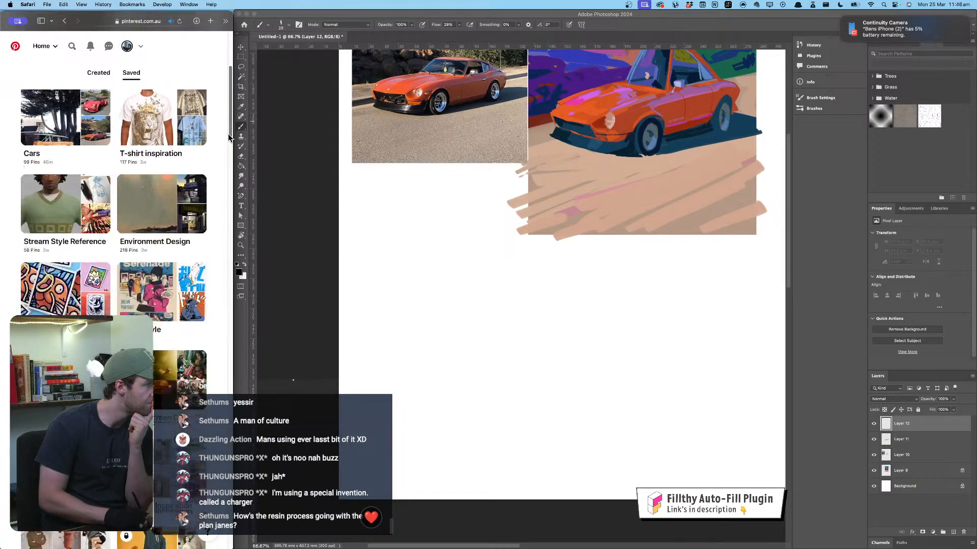
{"action": "scroll", "coordinate": [227, 145], "scroll_direction": "down", "scroll_amount": 6}
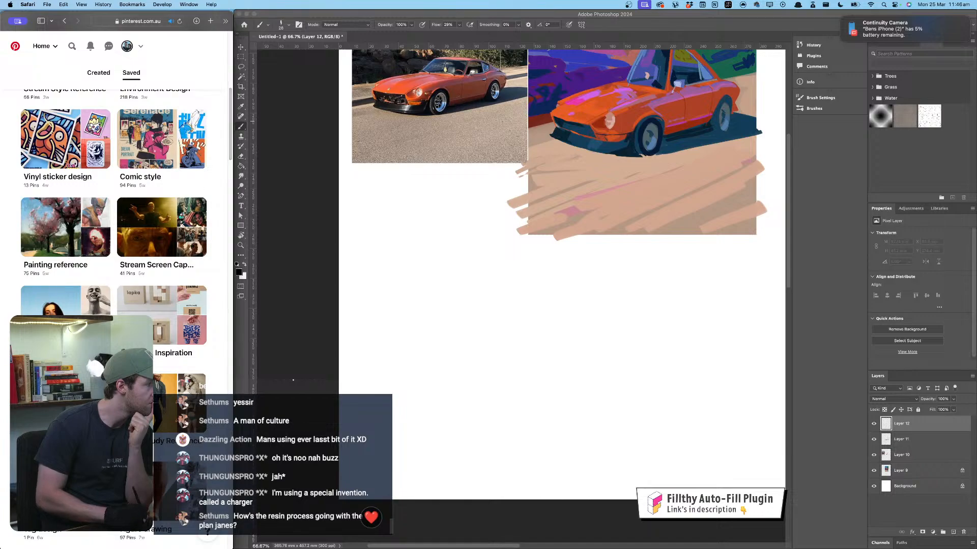
{"action": "left_click", "coordinate": [91, 334]}
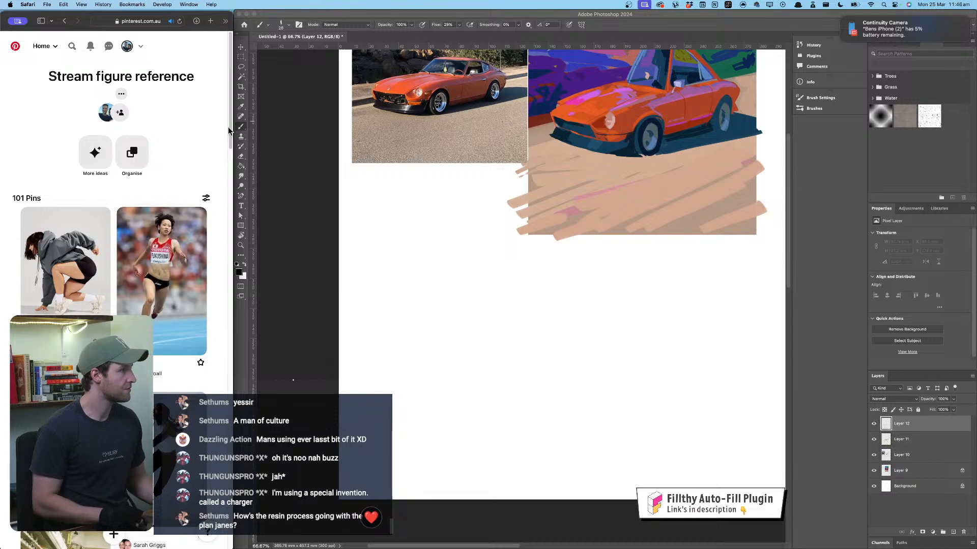
{"action": "left_click_drag", "start_coordinate": [232, 135], "coordinate": [232, 236]}
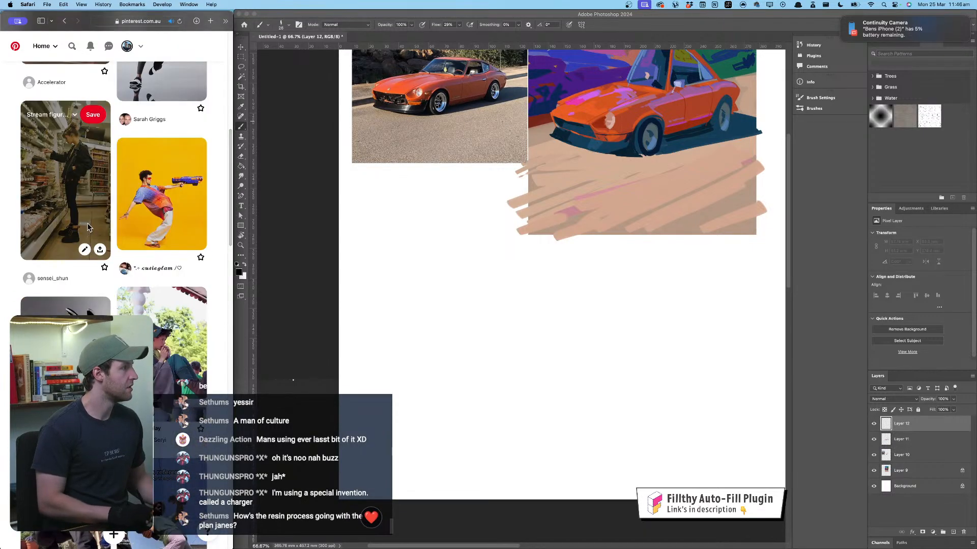
{"action": "left_click", "coordinate": [82, 179]}
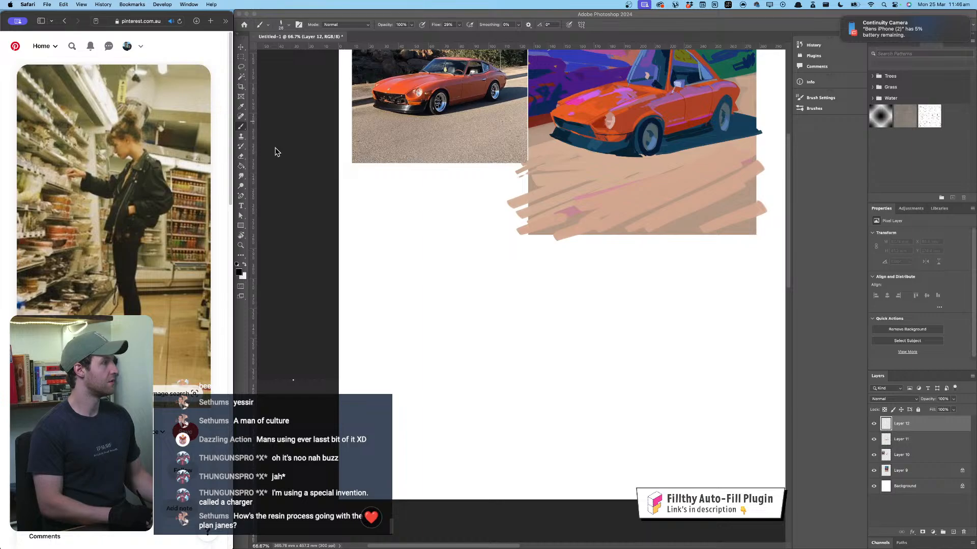
Step: Try short test strokes on the blank area of the Photoshop canvas below the car reference and undo them
{"action": "left_click", "coordinate": [461, 224]}
{"action": "mouse_move", "coordinate": [476, 166]}
{"action": "left_mouse_down"}
{"action": "mouse_move", "coordinate": [497, 124]}
{"action": "mouse_move", "coordinate": [491, 93]}
{"action": "mouse_move", "coordinate": [485, 106]}
{"action": "mouse_move", "coordinate": [442, 111]}
{"action": "left_mouse_up"}
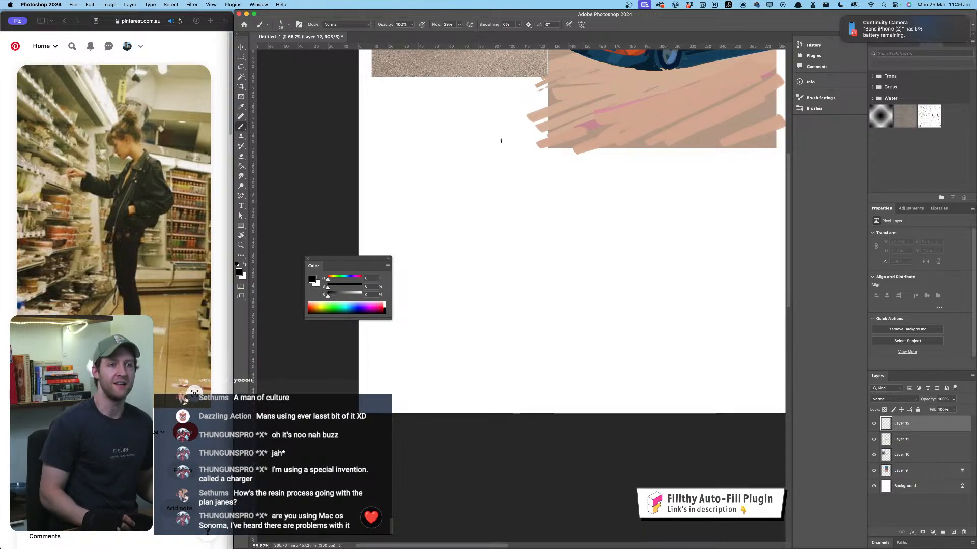
{"action": "left_click_drag", "start_coordinate": [489, 169], "coordinate": [475, 170]}
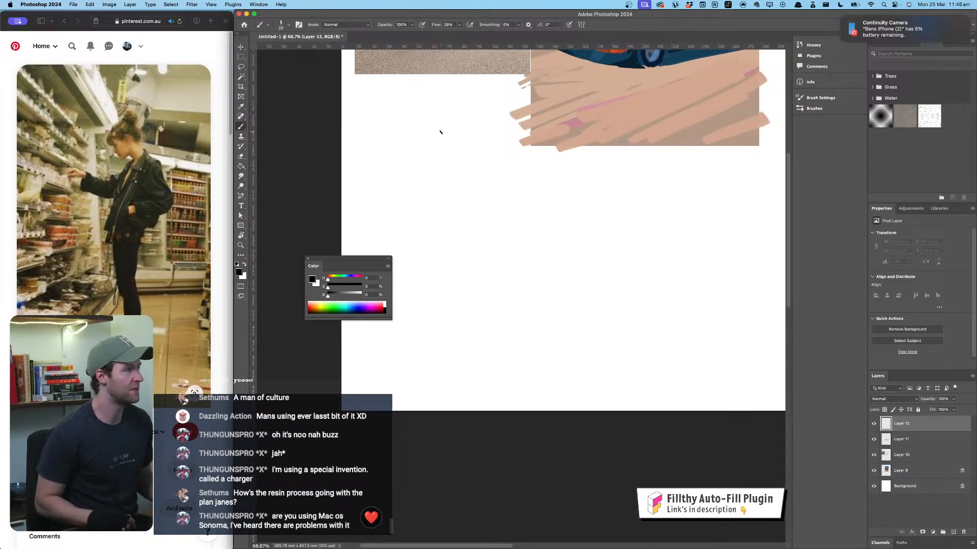
{"action": "mouse_move", "coordinate": [441, 131]}
{"action": "left_mouse_down"}
{"action": "mouse_move", "coordinate": [447, 165]}
{"action": "mouse_move", "coordinate": [439, 203]}
{"action": "mouse_move", "coordinate": [473, 239]}
{"action": "left_mouse_up"}
{"action": "key", "text": "super+z"}
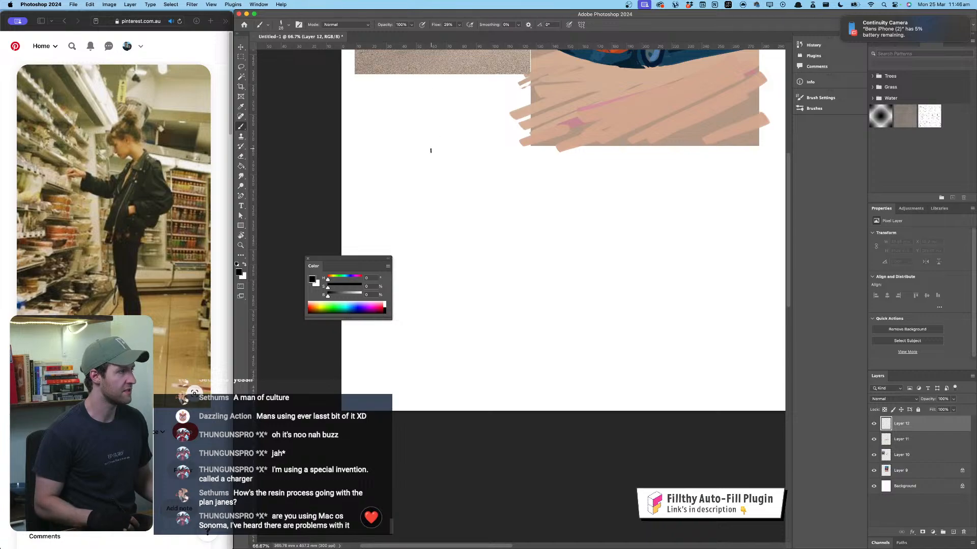
{"action": "left_click_drag", "start_coordinate": [411, 136], "coordinate": [445, 176]}
{"action": "key", "text": "super+z"}
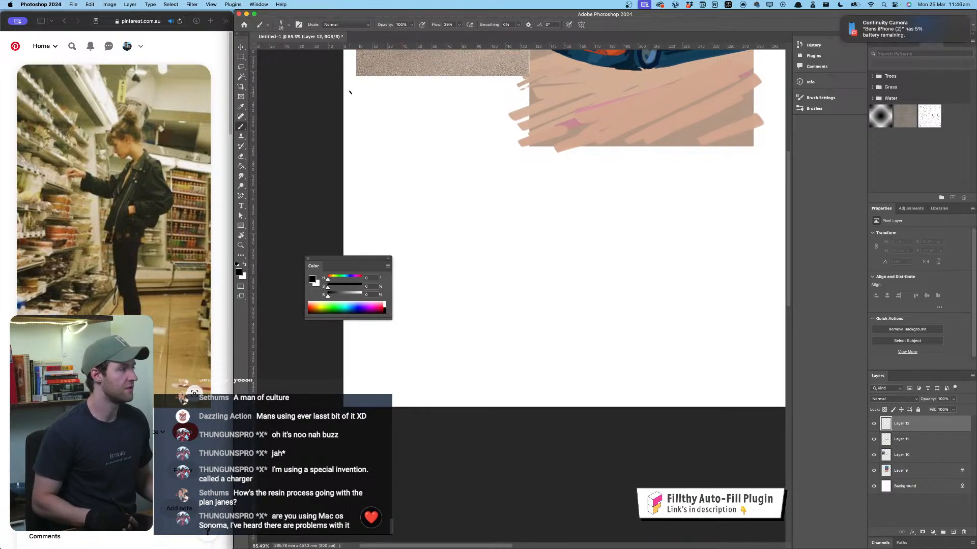
{"action": "left_click_drag", "start_coordinate": [430, 138], "coordinate": [445, 152]}
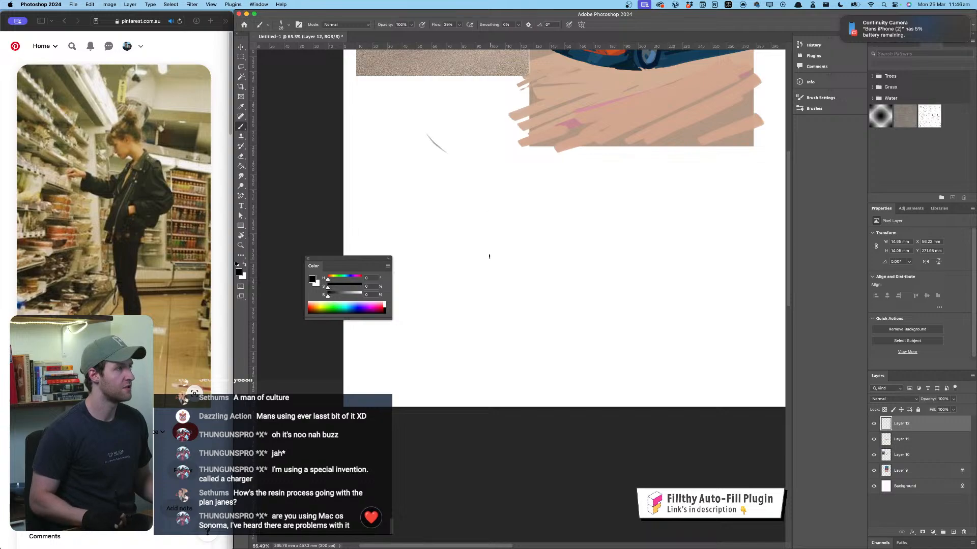
{"action": "key", "text": "super+z"}
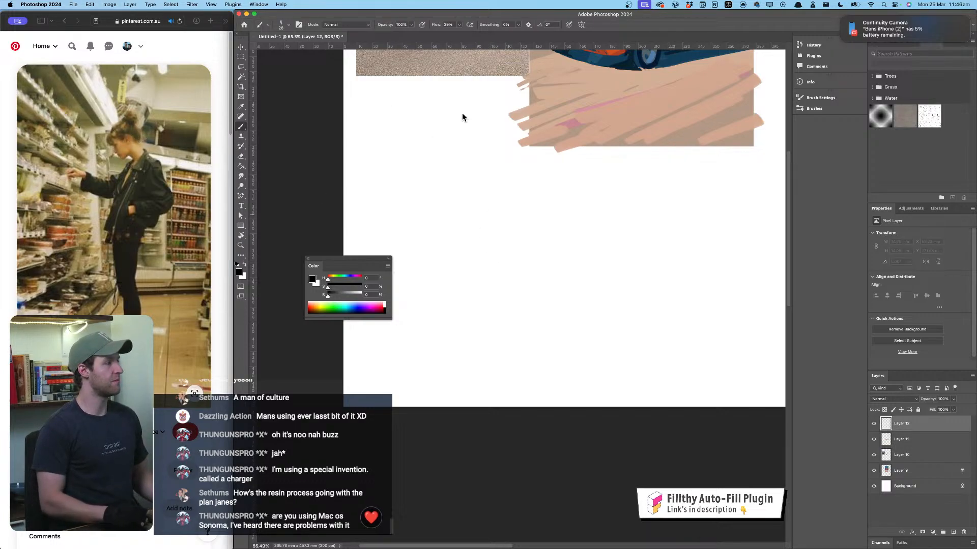
Step: Try a long S-shaped action line for the standing figure below the car photo and undo it
{"action": "left_click_drag", "start_coordinate": [454, 111], "coordinate": [462, 158]}
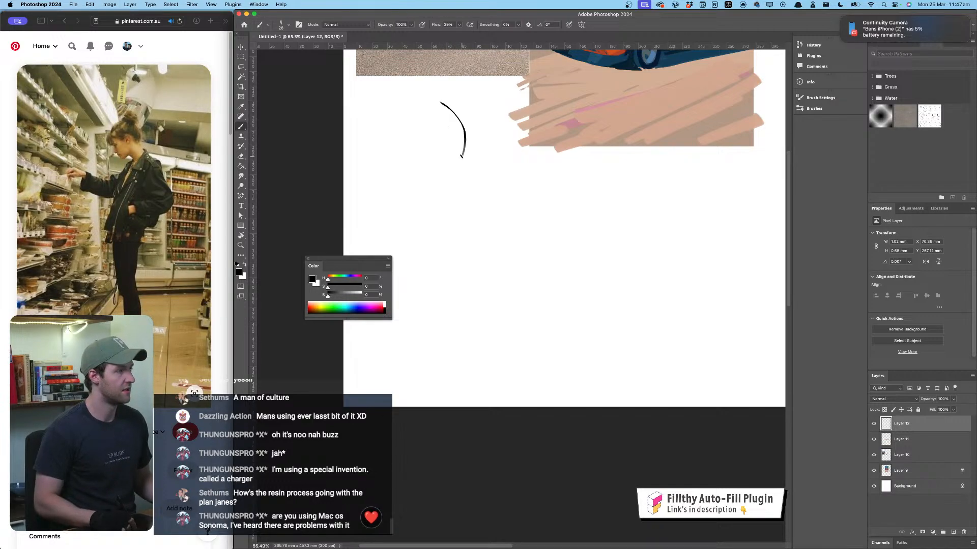
{"action": "mouse_move", "coordinate": [429, 204]}
{"action": "left_mouse_down"}
{"action": "mouse_move", "coordinate": [410, 252]}
{"action": "mouse_move", "coordinate": [416, 316]}
{"action": "mouse_move", "coordinate": [445, 364]}
{"action": "left_mouse_up"}
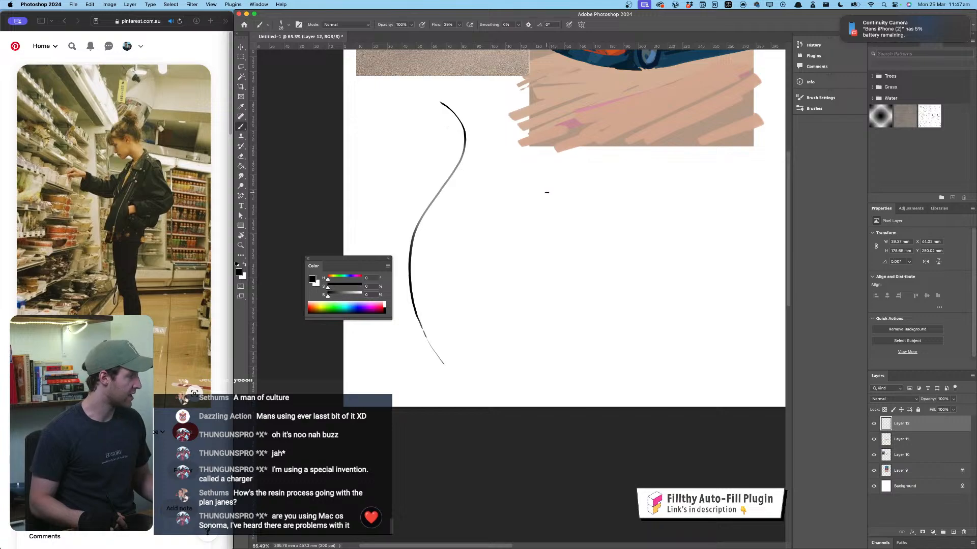
{"action": "key", "text": "super+z"}
{"action": "key", "text": "super+z"}
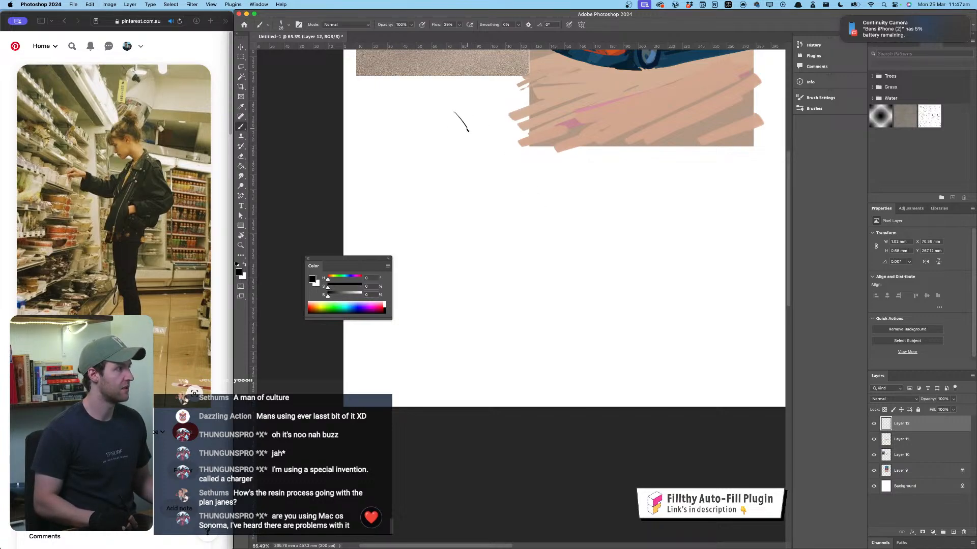
Step: Try another S-shaped action line with a wedge-shaped foot at its lower end and undo it
{"action": "mouse_move", "coordinate": [468, 132]}
{"action": "left_mouse_down"}
{"action": "mouse_move", "coordinate": [474, 179]}
{"action": "mouse_move", "coordinate": [427, 253]}
{"action": "mouse_move", "coordinate": [421, 293]}
{"action": "mouse_move", "coordinate": [439, 335]}
{"action": "mouse_move", "coordinate": [470, 366]}
{"action": "mouse_move", "coordinate": [423, 378]}
{"action": "mouse_move", "coordinate": [469, 365]}
{"action": "left_mouse_up"}
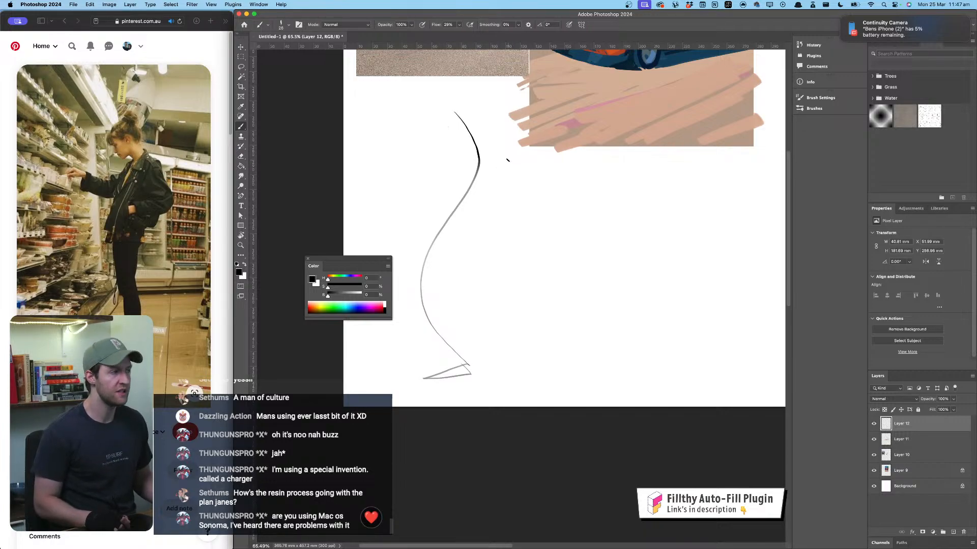
{"action": "mouse_move", "coordinate": [507, 156]}
{"action": "left_mouse_down"}
{"action": "mouse_move", "coordinate": [532, 158]}
{"action": "mouse_move", "coordinate": [530, 219]}
{"action": "mouse_move", "coordinate": [542, 194]}
{"action": "left_mouse_up"}
{"action": "key", "text": "super+z"}
{"action": "key", "text": "super+z"}
{"action": "key", "text": "super+z"}
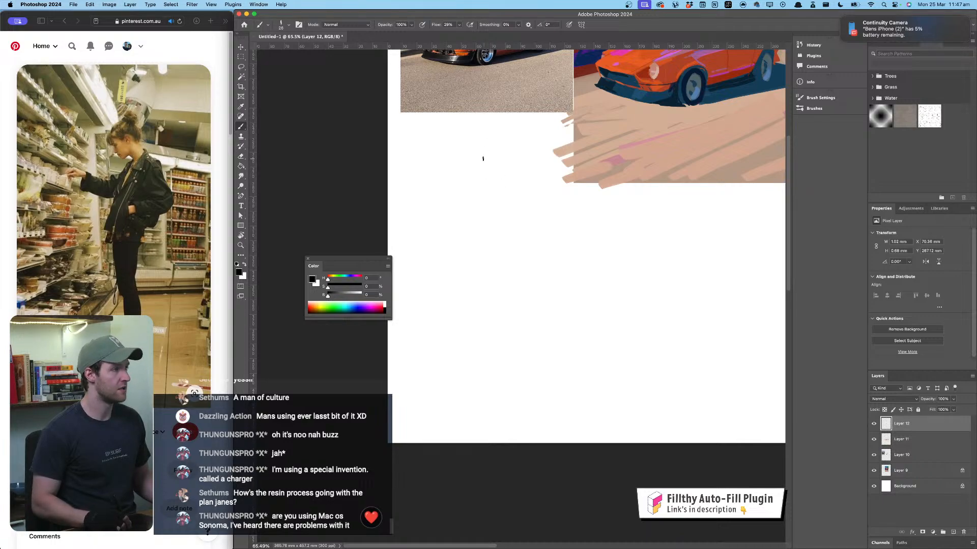
Step: Draw the figure's S-shaped action line below the car photo and rough in both feet at its lower end
{"action": "mouse_move", "coordinate": [507, 196]}
{"action": "left_mouse_down"}
{"action": "mouse_move", "coordinate": [505, 245]}
{"action": "mouse_move", "coordinate": [460, 319]}
{"action": "left_mouse_up"}
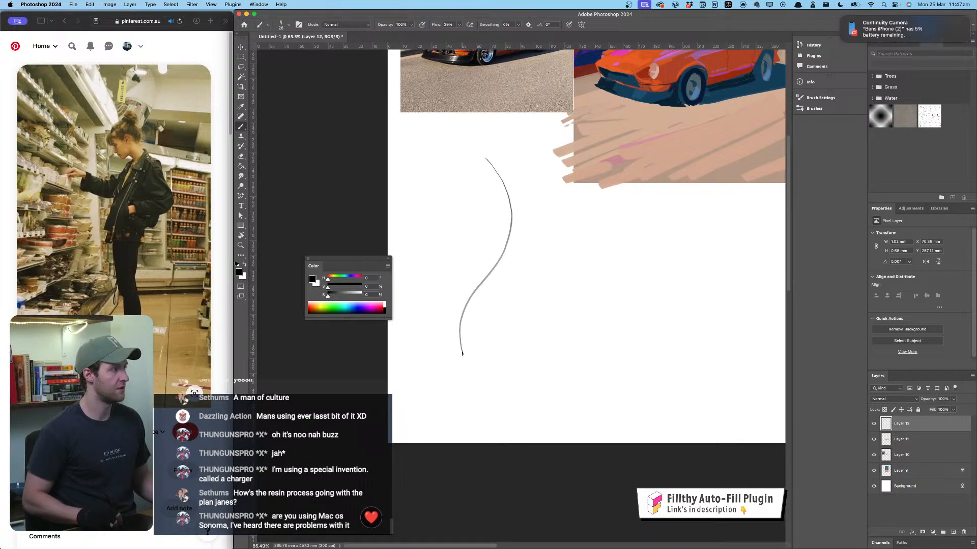
{"action": "left_click_drag", "start_coordinate": [462, 353], "coordinate": [503, 414]}
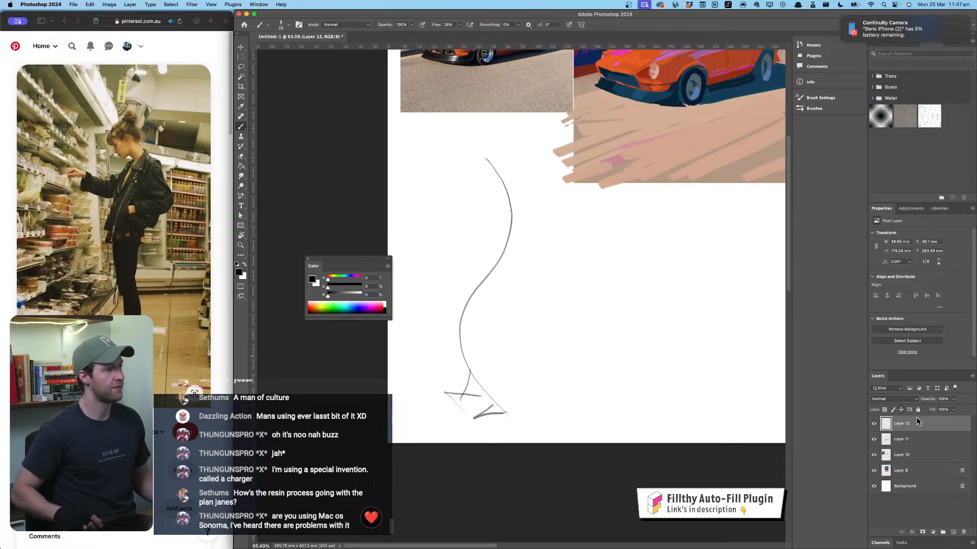
Step: Add a new layer above the action line, lower the opacity of the action-line layer, and make the new layer active
{"action": "left_click", "coordinate": [954, 533]}
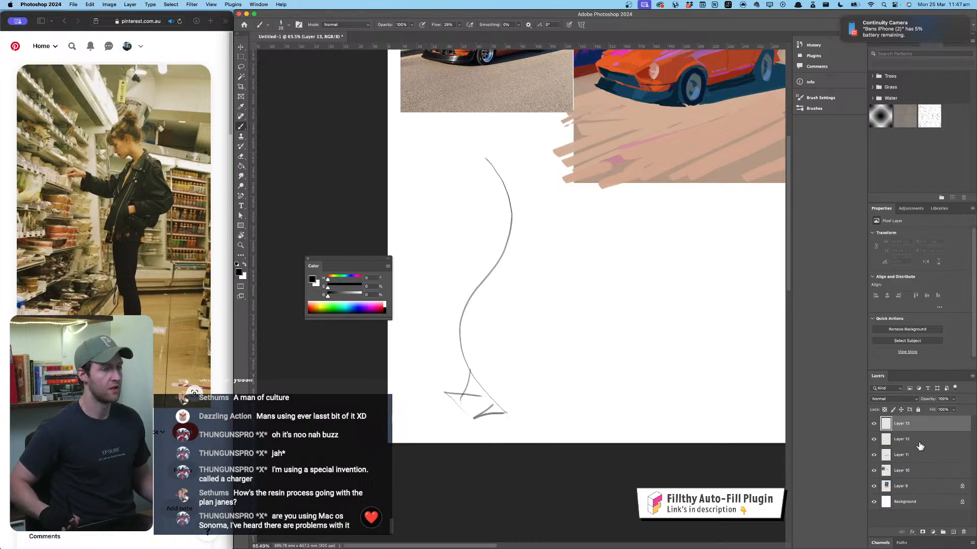
{"action": "left_click", "coordinate": [920, 442]}
{"action": "left_click_drag", "start_coordinate": [929, 400], "coordinate": [483, 198]}
{"action": "left_click", "coordinate": [512, 196]}
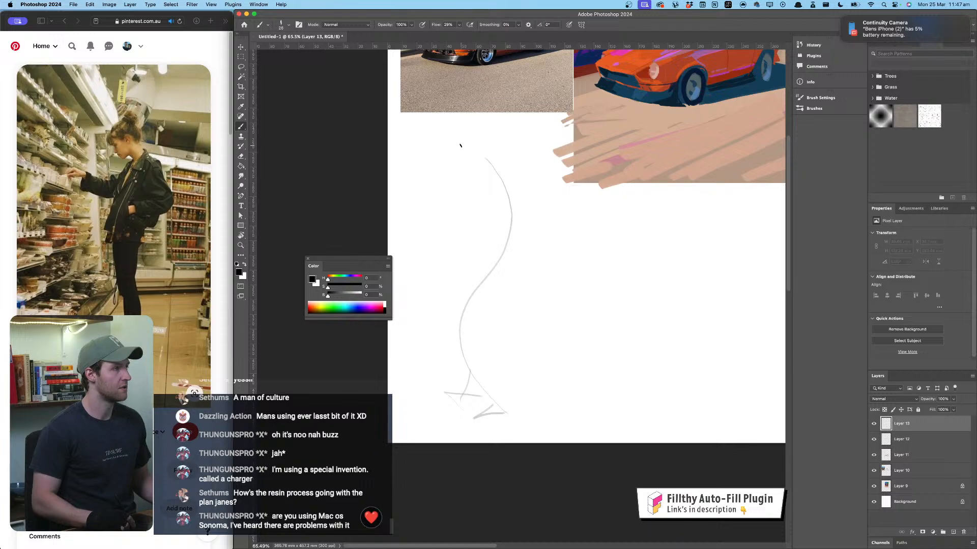
Step: Sketch the tilted head with face outline, ear and neck at the upper end of the action line, undoing stray strokes
{"action": "mouse_move", "coordinate": [461, 148]}
{"action": "left_mouse_down"}
{"action": "mouse_move", "coordinate": [480, 173]}
{"action": "mouse_move", "coordinate": [493, 123]}
{"action": "left_mouse_up"}
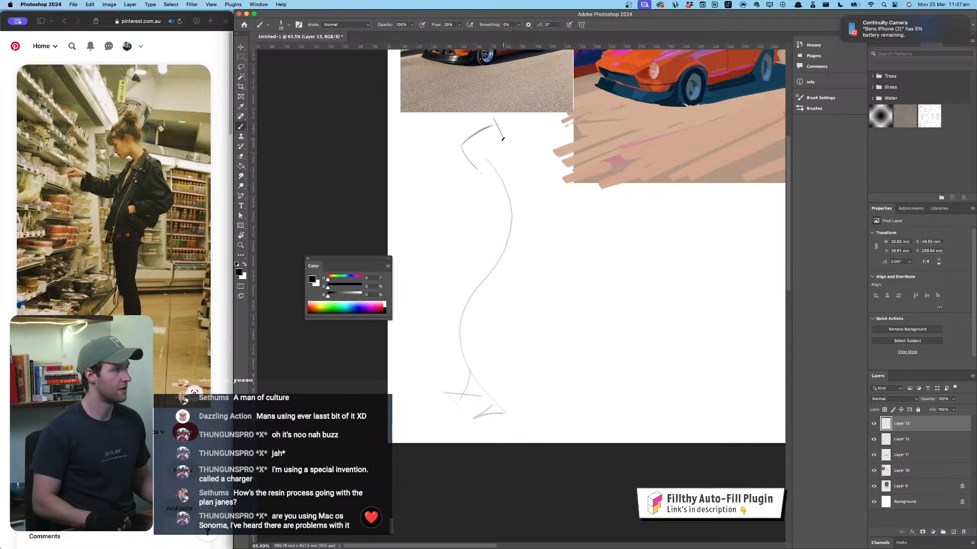
{"action": "key", "text": "super+z"}
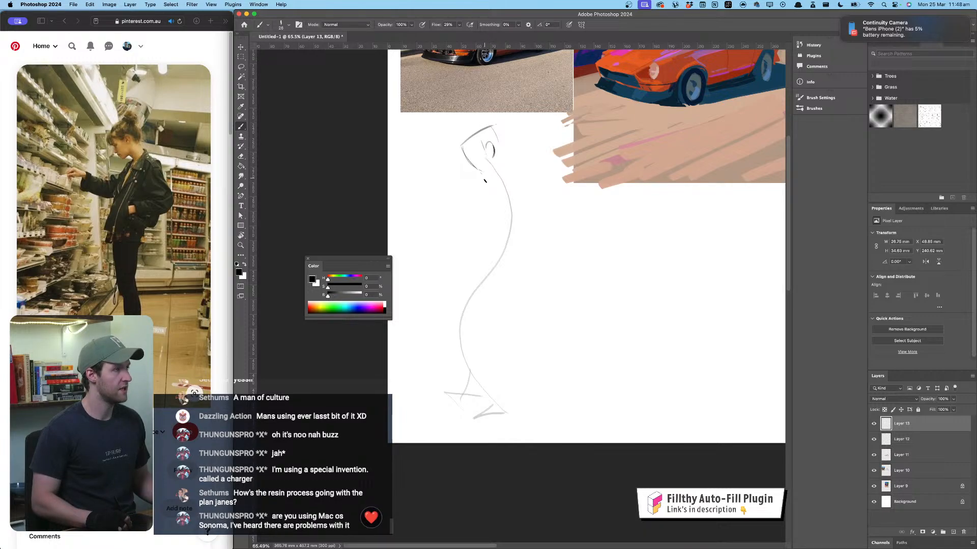
{"action": "key", "text": "super+z"}
{"action": "left_click_drag", "start_coordinate": [481, 180], "coordinate": [487, 169]}
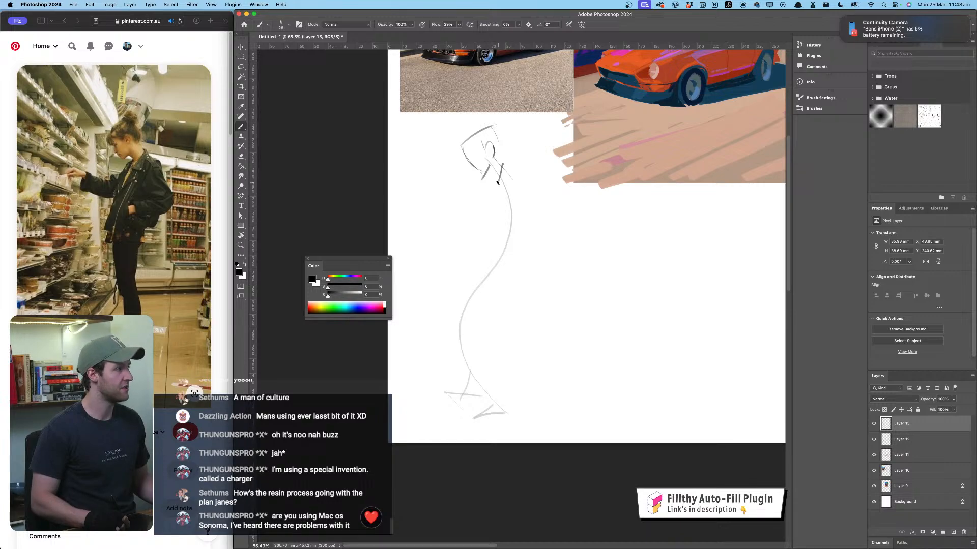
Step: Try long curved contour lines for the figure's back and front from the shoulders downward and undo them
{"action": "mouse_move", "coordinate": [517, 173]}
{"action": "left_mouse_down"}
{"action": "mouse_move", "coordinate": [533, 196]}
{"action": "mouse_move", "coordinate": [527, 246]}
{"action": "mouse_move", "coordinate": [495, 289]}
{"action": "left_mouse_up"}
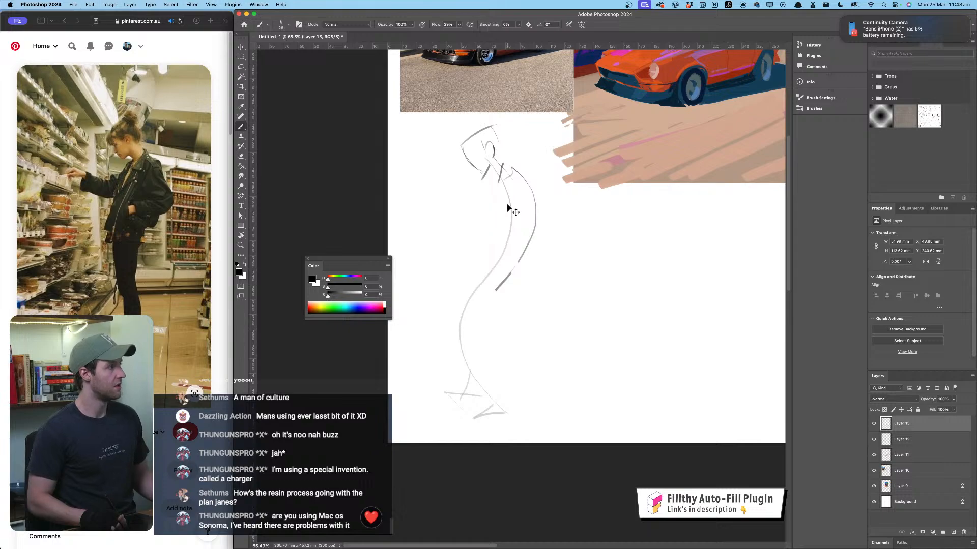
{"action": "key", "text": "super+z"}
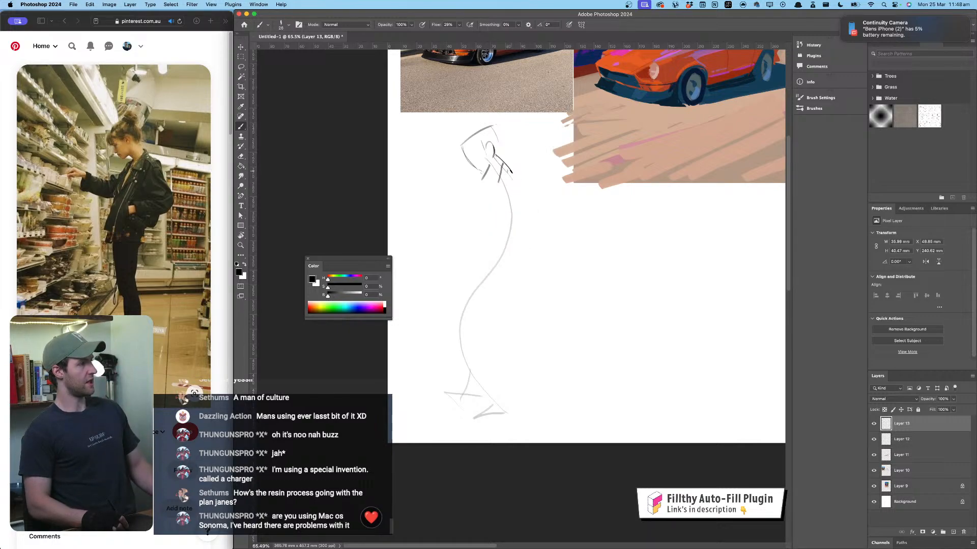
{"action": "left_click_drag", "start_coordinate": [470, 234], "coordinate": [464, 304]}
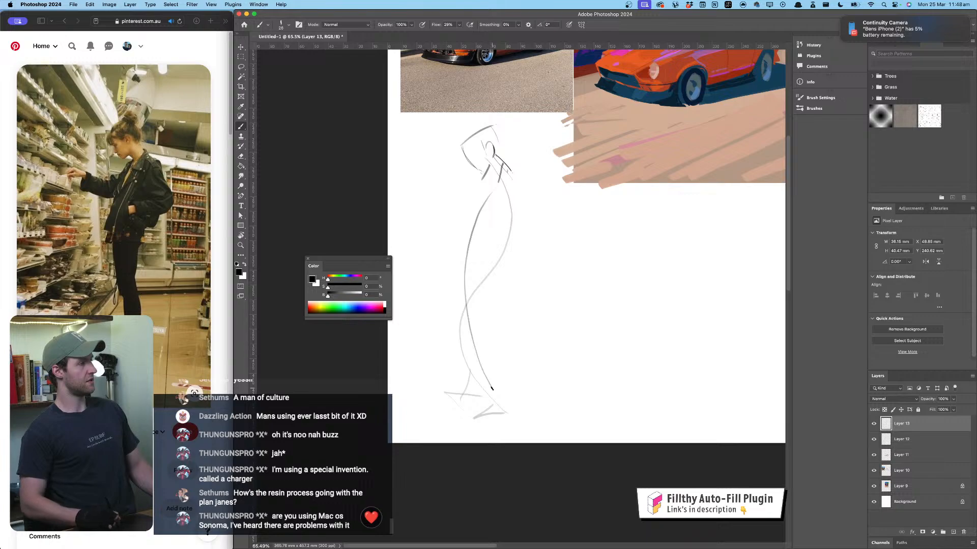
{"action": "key", "text": "super+z"}
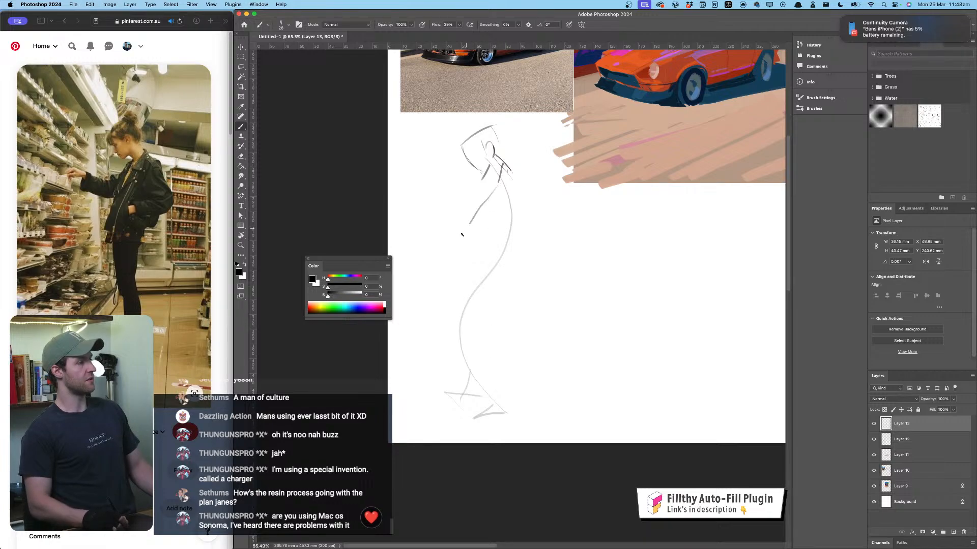
{"action": "mouse_move", "coordinate": [462, 235]}
{"action": "left_mouse_down"}
{"action": "mouse_move", "coordinate": [449, 314]}
{"action": "mouse_move", "coordinate": [484, 391]}
{"action": "left_mouse_up"}
{"action": "key", "text": "super+z"}
Step: Sketch the figure's front contour down to the foot, the curved back to the waist, and the bent arm with its hand
{"action": "mouse_move", "coordinate": [505, 170]}
{"action": "left_mouse_down"}
{"action": "mouse_move", "coordinate": [474, 216]}
{"action": "mouse_move", "coordinate": [478, 373]}
{"action": "mouse_move", "coordinate": [513, 388]}
{"action": "left_mouse_up"}
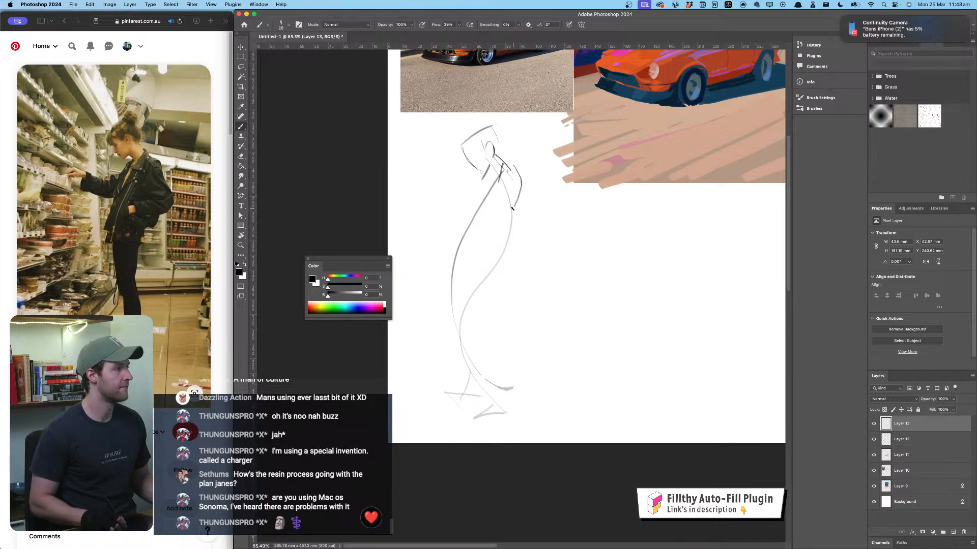
{"action": "left_click_drag", "start_coordinate": [513, 208], "coordinate": [464, 256]}
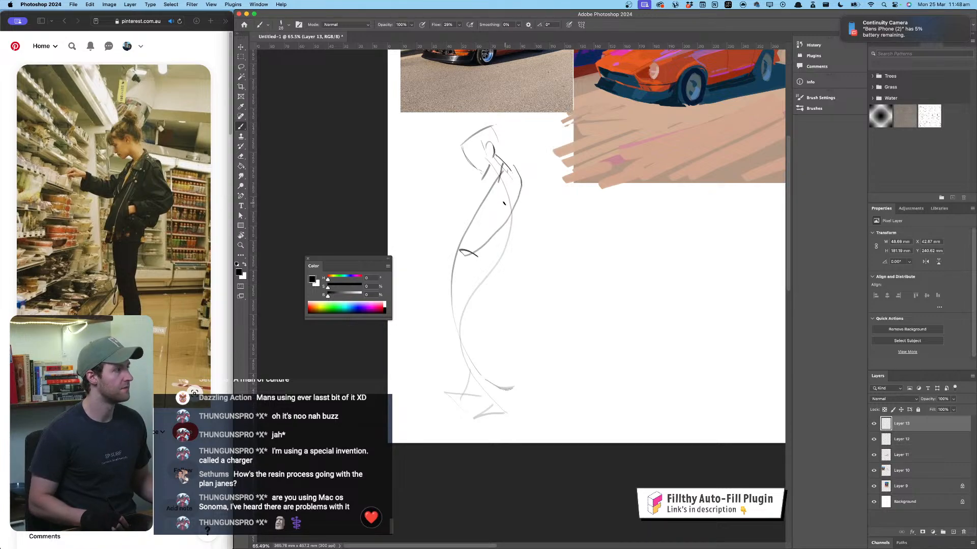
{"action": "left_click_drag", "start_coordinate": [515, 242], "coordinate": [475, 243]}
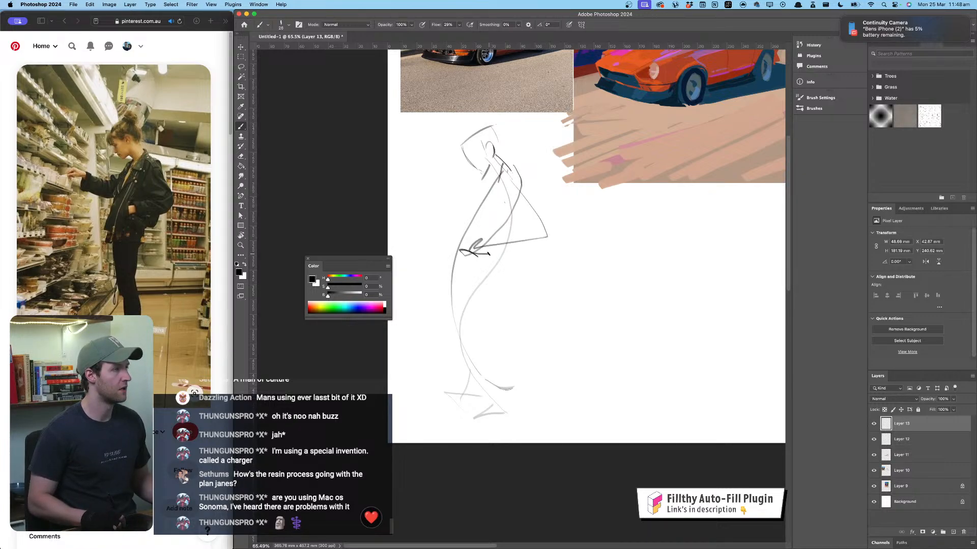
Step: Sketch the reaching arm with its hand and sleeve, plus the jacket outline around the bent elbow
{"action": "mouse_move", "coordinate": [493, 183]}
{"action": "left_mouse_down"}
{"action": "mouse_move", "coordinate": [454, 219]}
{"action": "mouse_move", "coordinate": [427, 185]}
{"action": "left_mouse_up"}
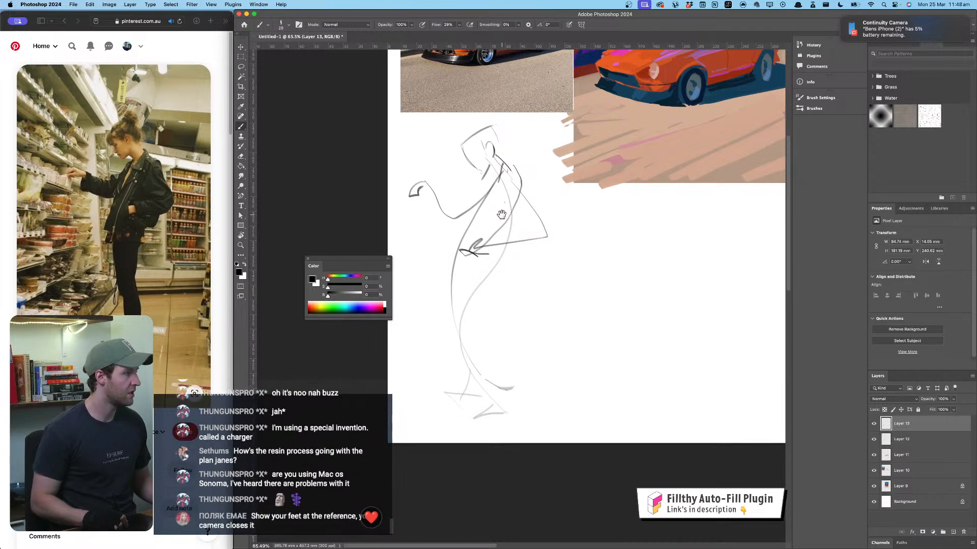
{"action": "left_click_drag", "start_coordinate": [513, 209], "coordinate": [522, 206]}
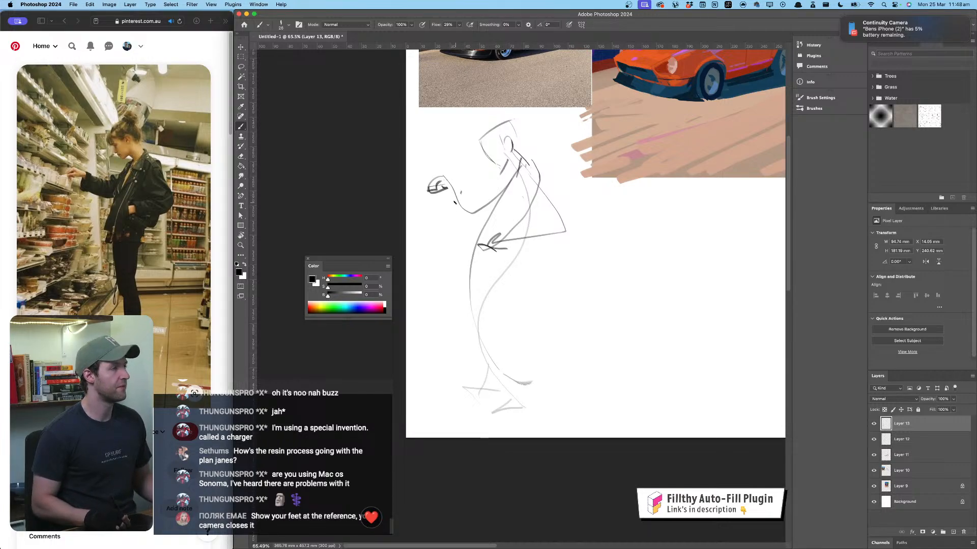
{"action": "mouse_move", "coordinate": [454, 202]}
{"action": "left_mouse_down"}
{"action": "mouse_move", "coordinate": [498, 208]}
{"action": "mouse_move", "coordinate": [509, 184]}
{"action": "mouse_move", "coordinate": [583, 237]}
{"action": "mouse_move", "coordinate": [488, 235]}
{"action": "left_mouse_up"}
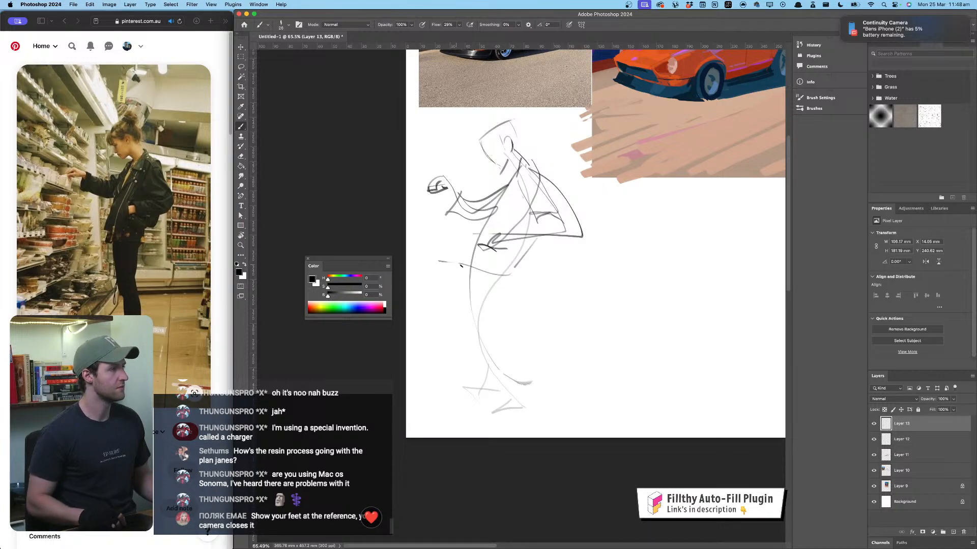
Step: Sketch the slanted hip line, the thighs down to the knees, and the lower legs with a first foot shape
{"action": "mouse_move", "coordinate": [439, 261]}
{"action": "left_mouse_down"}
{"action": "mouse_move", "coordinate": [551, 278]}
{"action": "mouse_move", "coordinate": [487, 210]}
{"action": "mouse_move", "coordinate": [465, 251]}
{"action": "mouse_move", "coordinate": [491, 322]}
{"action": "left_mouse_up"}
{"action": "mouse_move", "coordinate": [478, 264]}
{"action": "left_mouse_down"}
{"action": "mouse_move", "coordinate": [486, 320]}
{"action": "mouse_move", "coordinate": [478, 329]}
{"action": "left_mouse_up"}
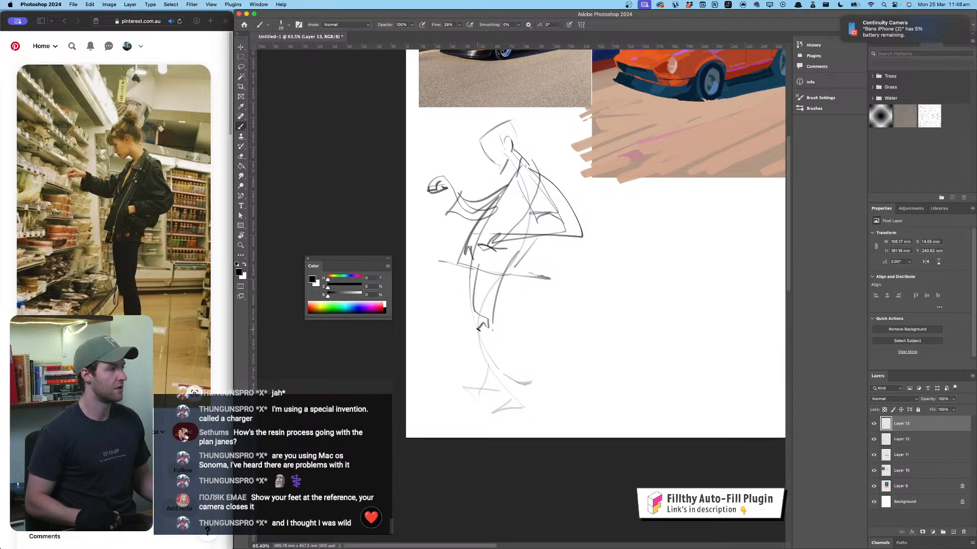
{"action": "left_click_drag", "start_coordinate": [517, 377], "coordinate": [509, 407]}
{"action": "mouse_move", "coordinate": [486, 331]}
{"action": "left_mouse_down"}
{"action": "mouse_move", "coordinate": [519, 427]}
{"action": "mouse_move", "coordinate": [515, 405]}
{"action": "mouse_move", "coordinate": [494, 405]}
{"action": "left_mouse_up"}
{"action": "left_click_drag", "start_coordinate": [492, 404], "coordinate": [488, 340]}
{"action": "left_click_drag", "start_coordinate": [488, 341], "coordinate": [488, 404]}
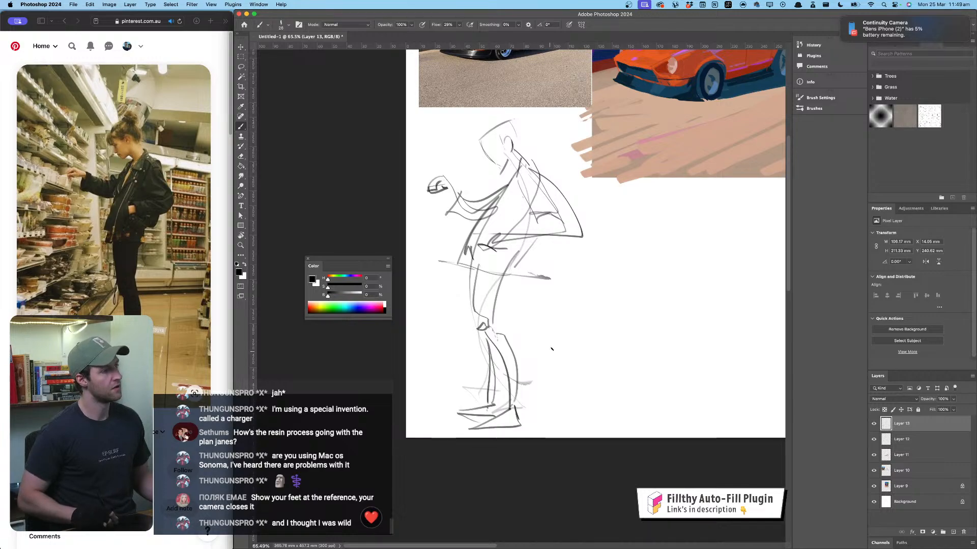
Step: Add the rear leg contour and block in both boots with soles and ankle lines
{"action": "mouse_move", "coordinate": [506, 139]}
{"action": "left_mouse_down"}
{"action": "mouse_move", "coordinate": [517, 175]}
{"action": "mouse_move", "coordinate": [516, 259]}
{"action": "mouse_move", "coordinate": [498, 336]}
{"action": "left_mouse_up"}
{"action": "mouse_move", "coordinate": [537, 386]}
{"action": "left_mouse_down"}
{"action": "mouse_move", "coordinate": [544, 408]}
{"action": "mouse_move", "coordinate": [522, 394]}
{"action": "left_mouse_up"}
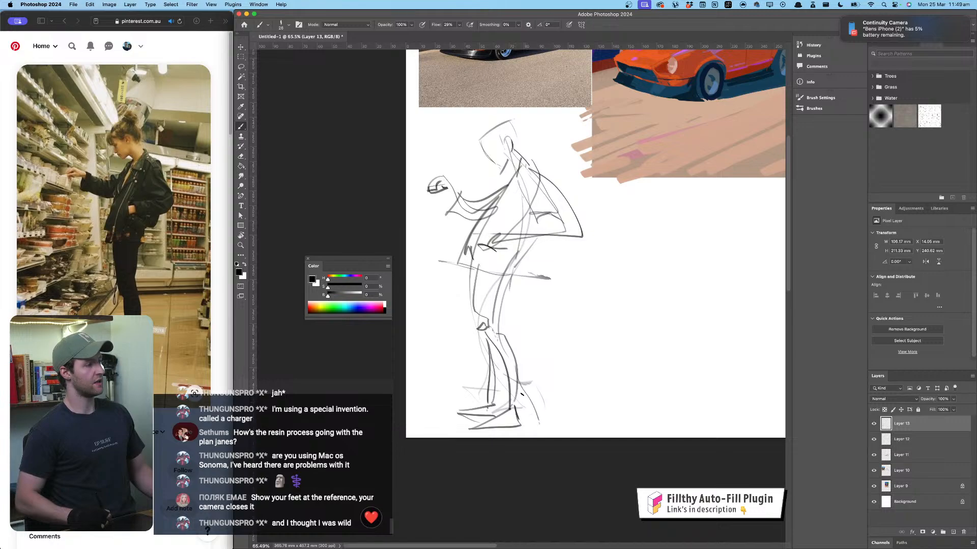
{"action": "mouse_move", "coordinate": [473, 428]}
{"action": "left_mouse_down"}
{"action": "mouse_move", "coordinate": [553, 420]}
{"action": "mouse_move", "coordinate": [494, 422]}
{"action": "left_mouse_up"}
{"action": "left_click_drag", "start_coordinate": [514, 420], "coordinate": [480, 429]}
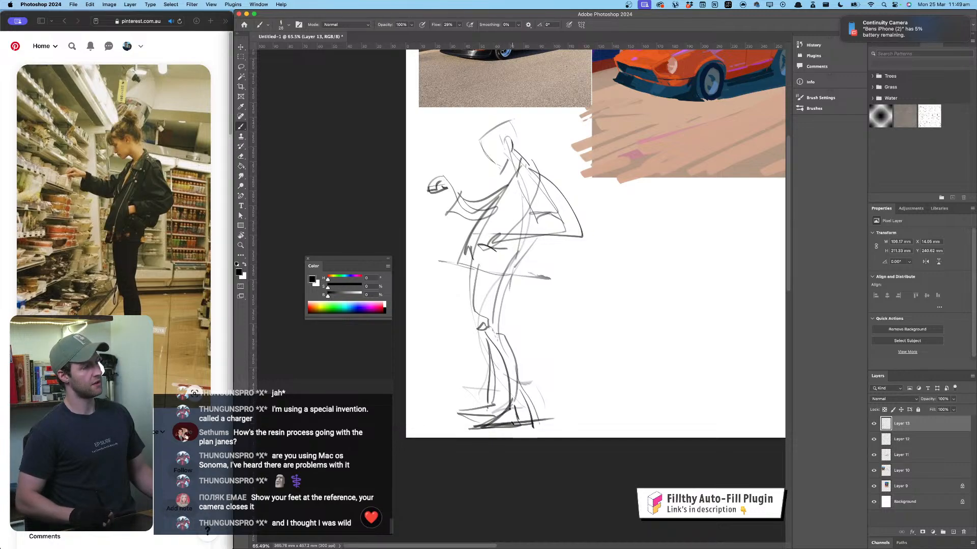
{"action": "mouse_move", "coordinate": [543, 388]}
{"action": "left_mouse_down"}
{"action": "mouse_move", "coordinate": [494, 396]}
{"action": "mouse_move", "coordinate": [501, 411]}
{"action": "mouse_move", "coordinate": [503, 401]}
{"action": "mouse_move", "coordinate": [447, 411]}
{"action": "left_mouse_up"}
{"action": "left_click_drag", "start_coordinate": [446, 411], "coordinate": [507, 416]}
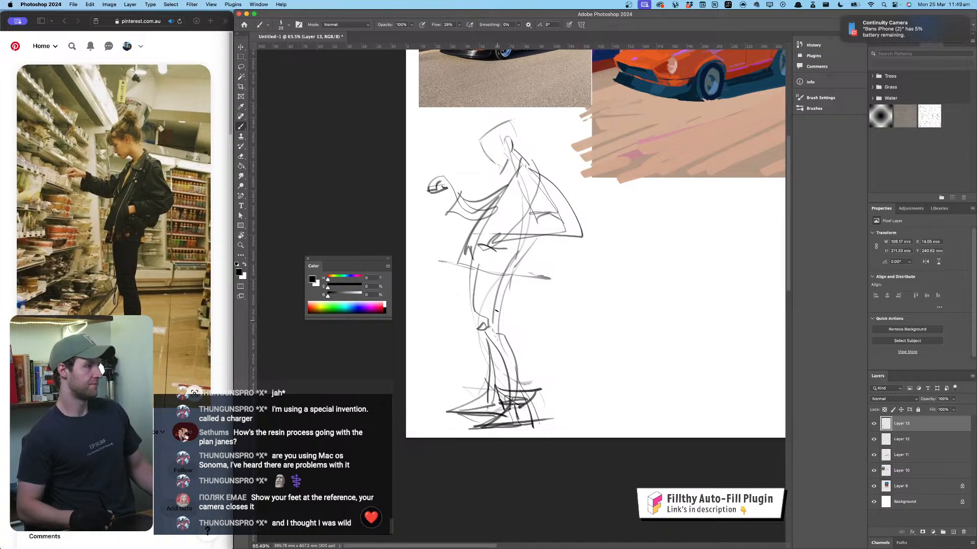
Step: Undo a trial hair-bun oval, move Layer 10 directly beneath Layer 13, and make Layer 13 active
{"action": "mouse_move", "coordinate": [494, 104]}
{"action": "left_mouse_down"}
{"action": "mouse_move", "coordinate": [528, 106]}
{"action": "mouse_move", "coordinate": [497, 109]}
{"action": "left_mouse_up"}
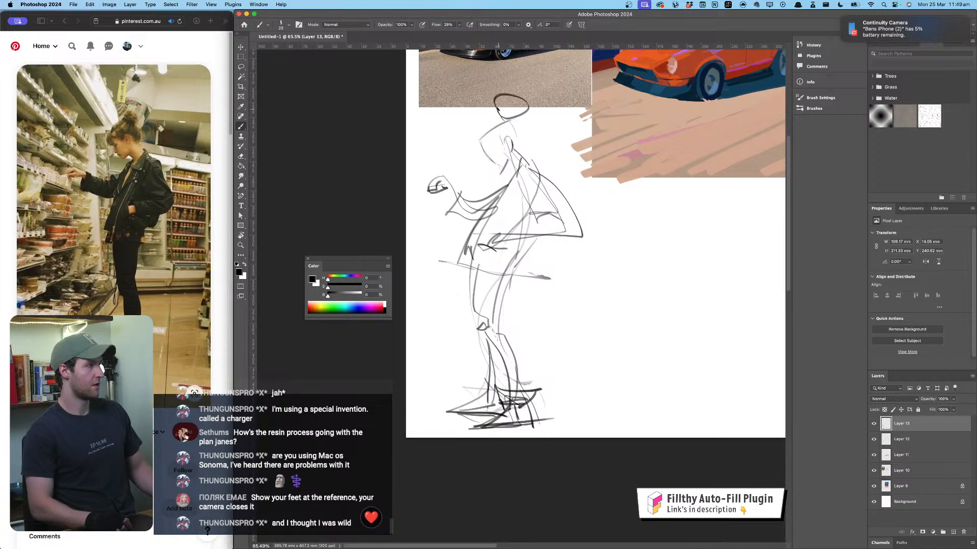
{"action": "key", "text": "super+z"}
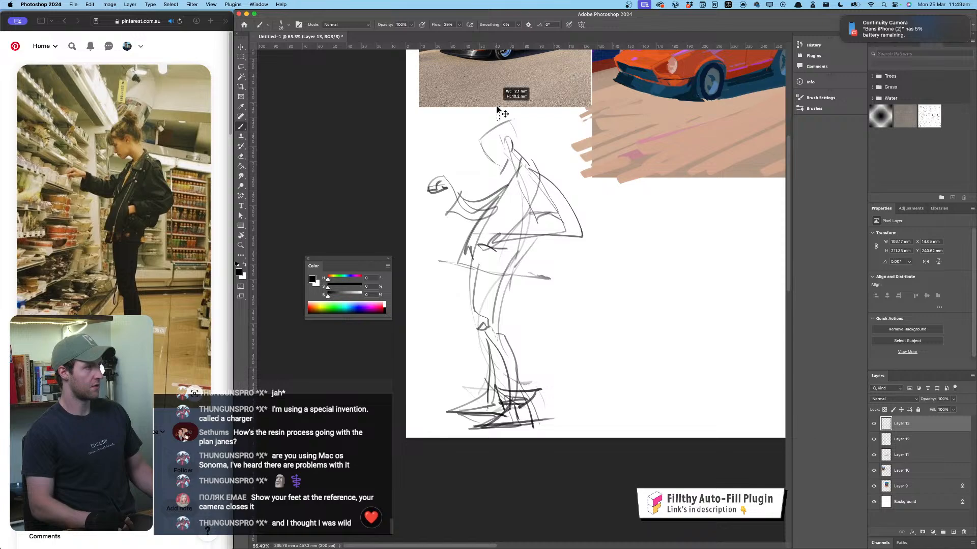
{"action": "left_click", "coordinate": [502, 107], "text": "shift+super"}
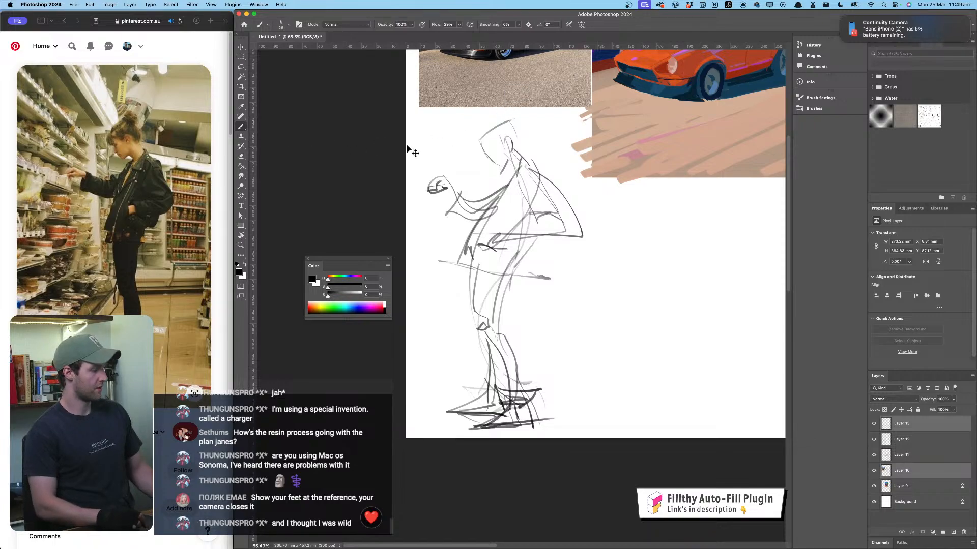
{"action": "left_click_drag", "start_coordinate": [940, 426], "coordinate": [534, 191]}
{"action": "left_click_drag", "start_coordinate": [683, 304], "coordinate": [753, 337]}
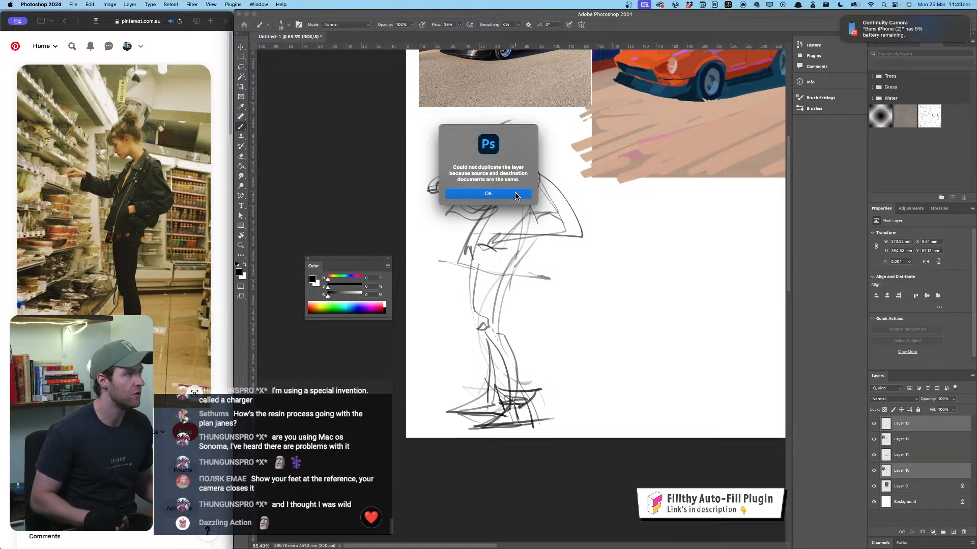
{"action": "key", "text": "Return"}
{"action": "left_click", "coordinate": [916, 427]}
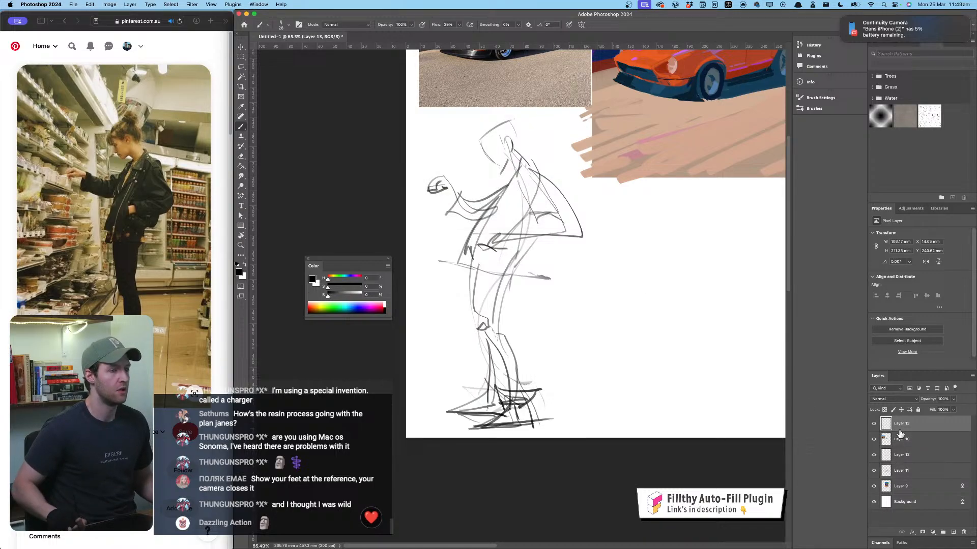
Step: Check Layer 13 by toggling its visibility, then sketch the hair bun and the hair in front of the face
{"action": "left_click", "coordinate": [874, 424]}
{"action": "left_click", "coordinate": [874, 425]}
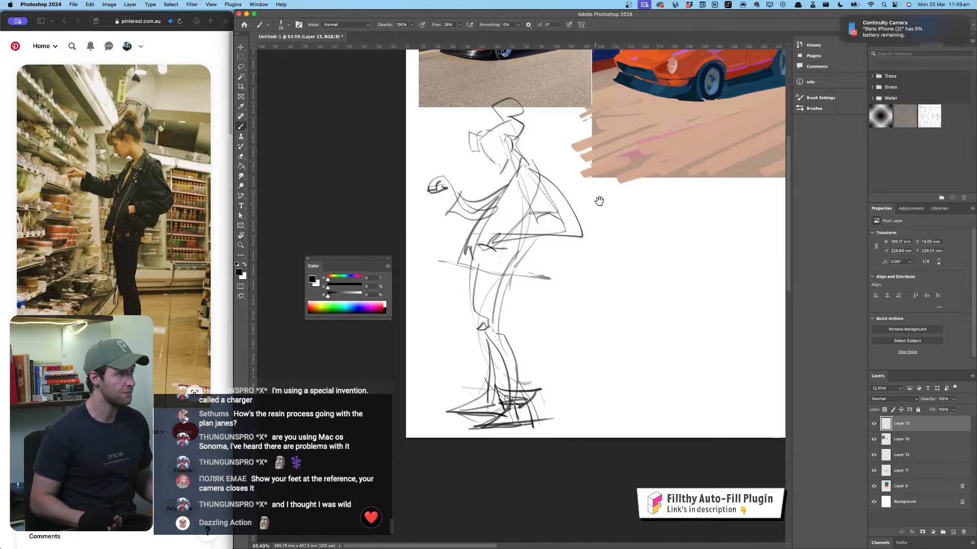
{"action": "mouse_move", "coordinate": [598, 201]}
{"action": "left_mouse_down"}
{"action": "mouse_move", "coordinate": [625, 190]}
{"action": "mouse_move", "coordinate": [626, 179]}
{"action": "mouse_move", "coordinate": [616, 183]}
{"action": "left_mouse_up"}
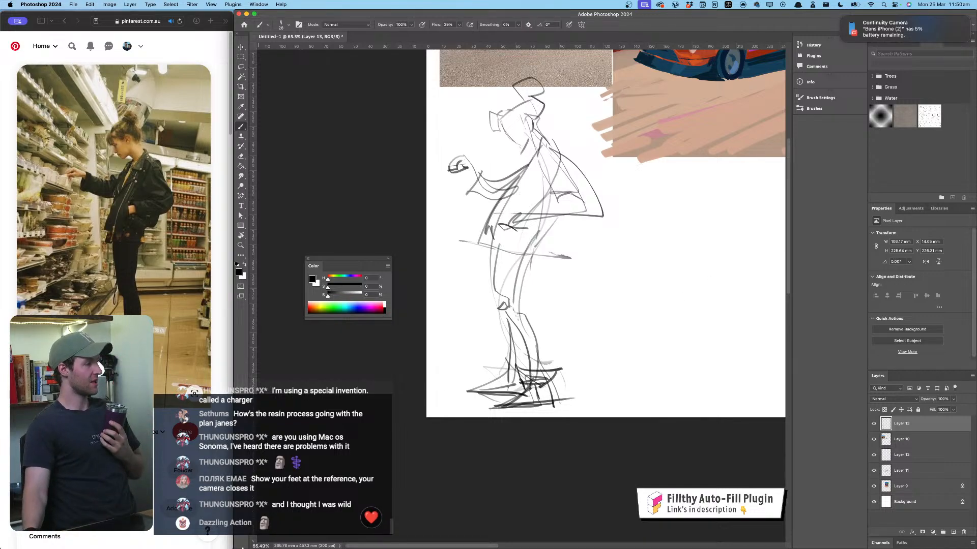
Step: Shorten the Safari window and bring the Pinterest photo onto the canvas beside the sketch, enlarged to about 91 × 161 mm
{"action": "left_click", "coordinate": [232, 547]}
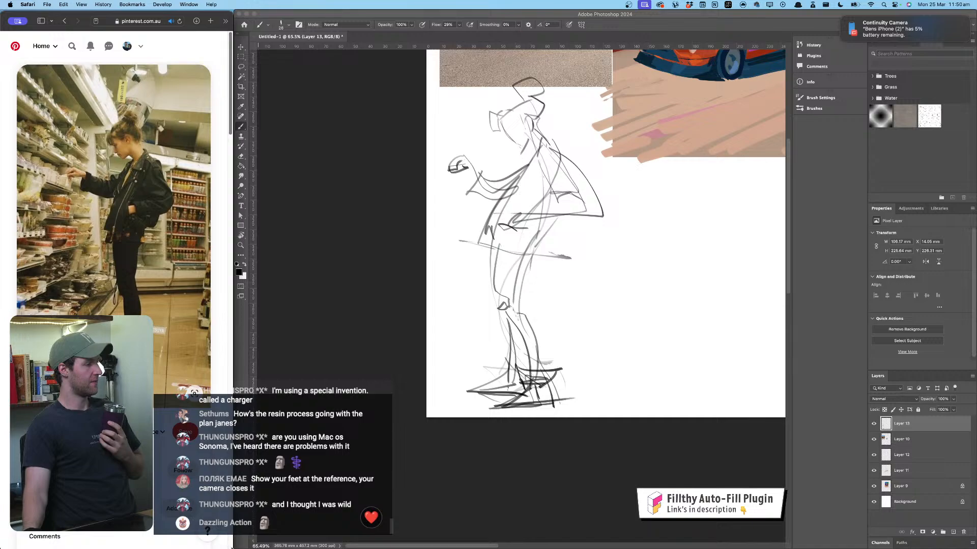
{"action": "left_click_drag", "start_coordinate": [232, 548], "coordinate": [226, 449]}
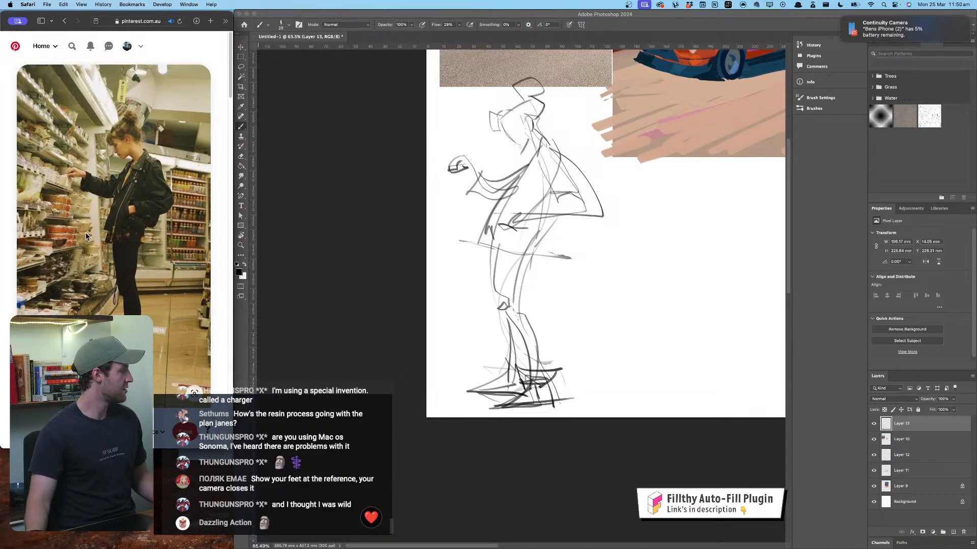
{"action": "scroll", "coordinate": [85, 237], "scroll_direction": "down", "scroll_amount": 1}
{"action": "mouse_move", "coordinate": [135, 164]}
{"action": "left_mouse_down"}
{"action": "mouse_move", "coordinate": [678, 233]}
{"action": "mouse_move", "coordinate": [719, 217]}
{"action": "mouse_move", "coordinate": [707, 218]}
{"action": "mouse_move", "coordinate": [661, 317]}
{"action": "left_mouse_up"}
{"action": "key", "text": "v"}
{"action": "key", "text": "cmd+t"}
{"action": "left_click_drag", "start_coordinate": [662, 258], "coordinate": [662, 144]}
{"action": "left_click_drag", "start_coordinate": [673, 233], "coordinate": [698, 258]}
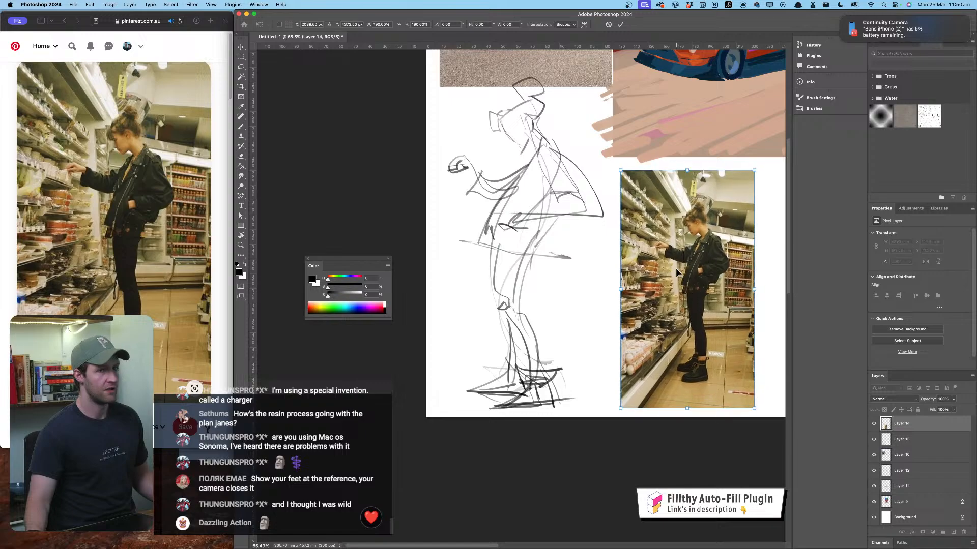
{"action": "key", "text": "Return"}
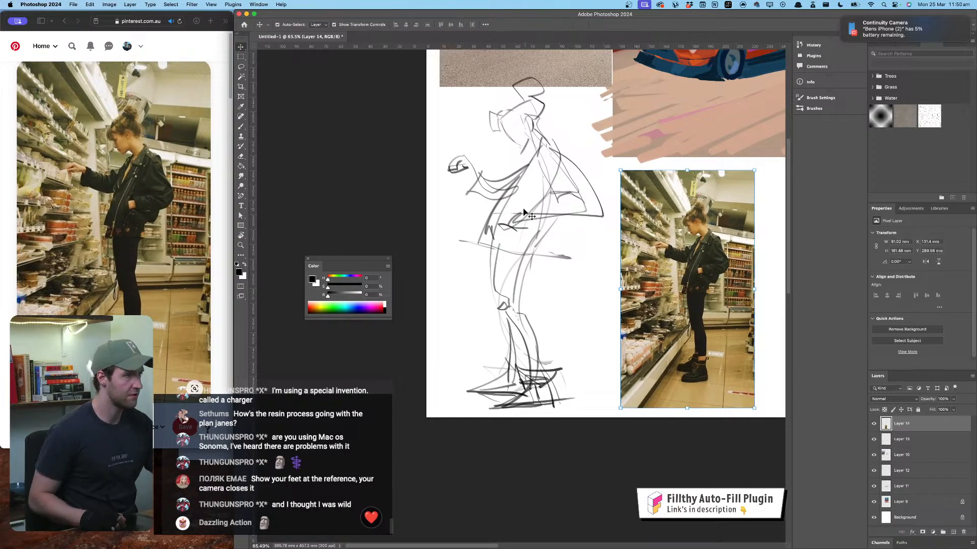
Step: Fade the figure sketch on Layer 13 and the action line on Layer 12 by lowering their opacity
{"action": "left_click_drag", "start_coordinate": [538, 191], "coordinate": [526, 202]}
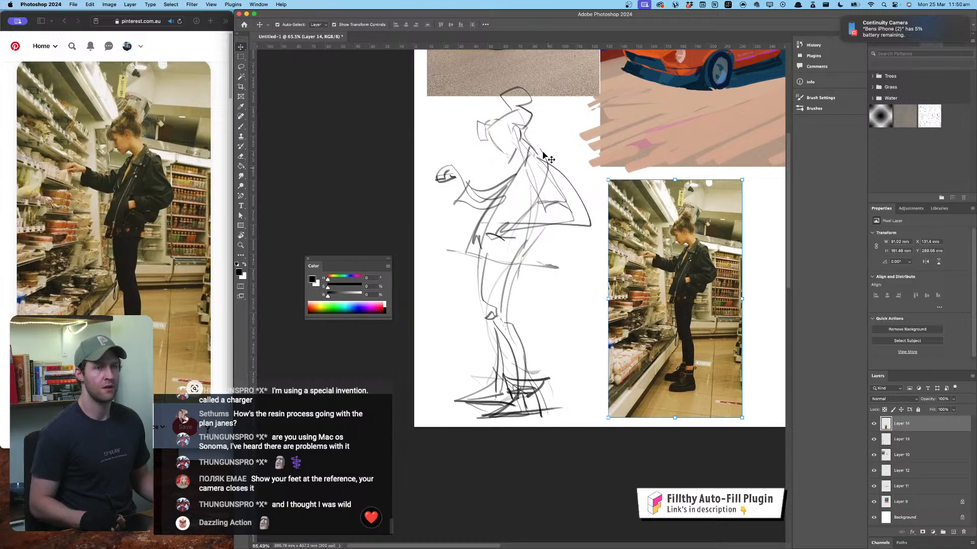
{"action": "left_click_drag", "start_coordinate": [532, 154], "coordinate": [532, 156]}
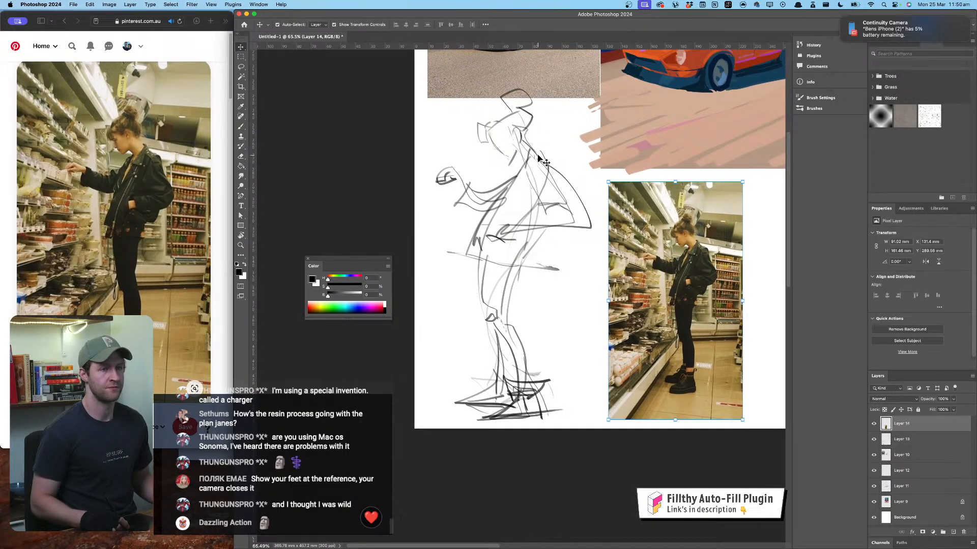
{"action": "key", "text": "b"}
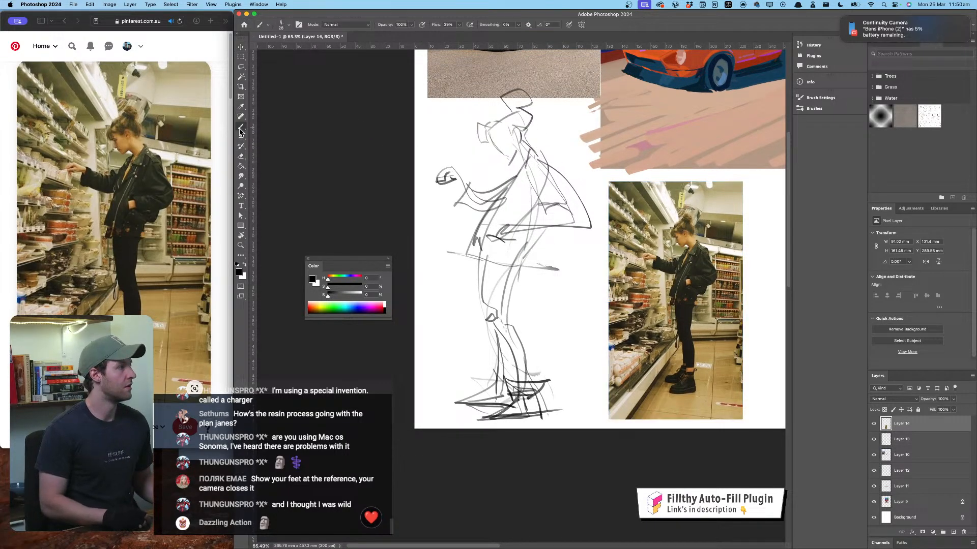
{"action": "left_click", "coordinate": [874, 441]}
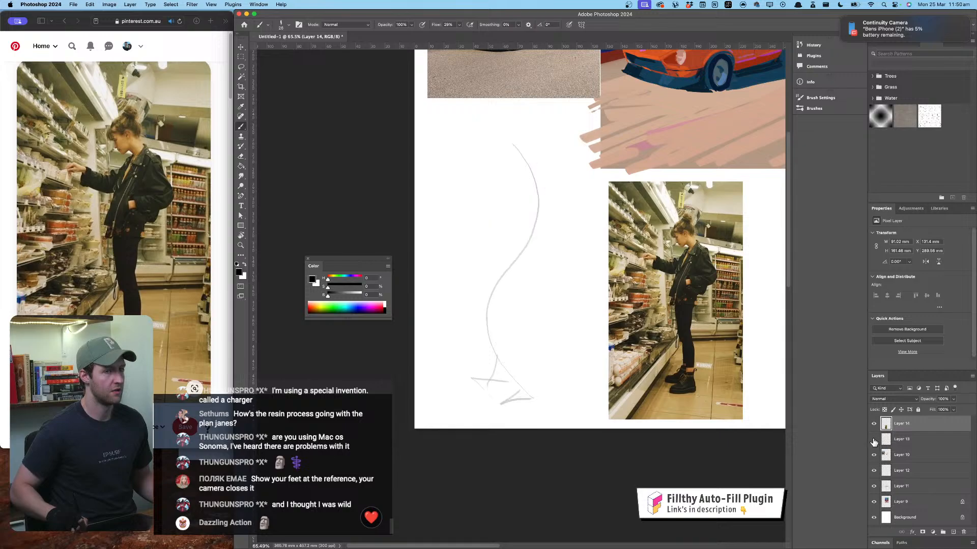
{"action": "left_click", "coordinate": [874, 441]}
{"action": "left_click", "coordinate": [909, 447]}
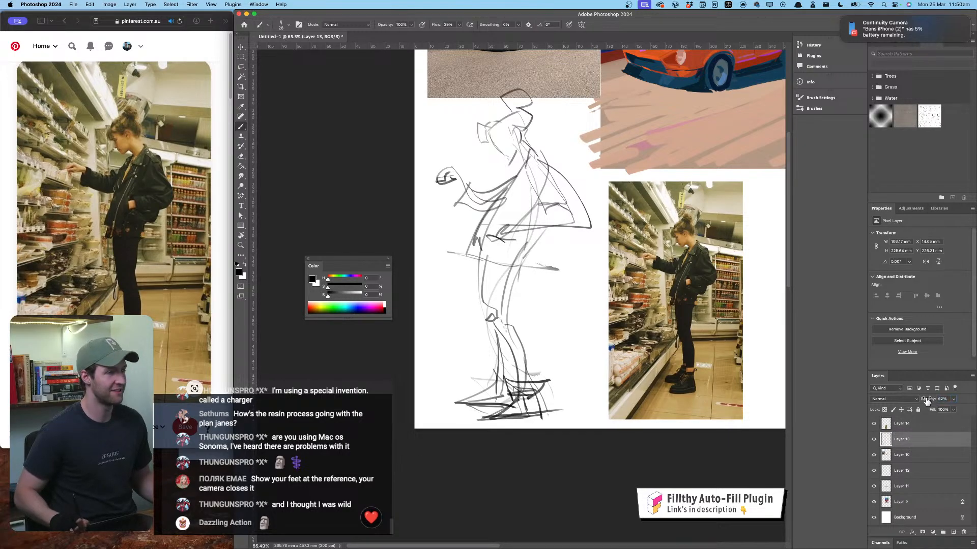
{"action": "left_click_drag", "start_coordinate": [930, 402], "coordinate": [926, 402]}
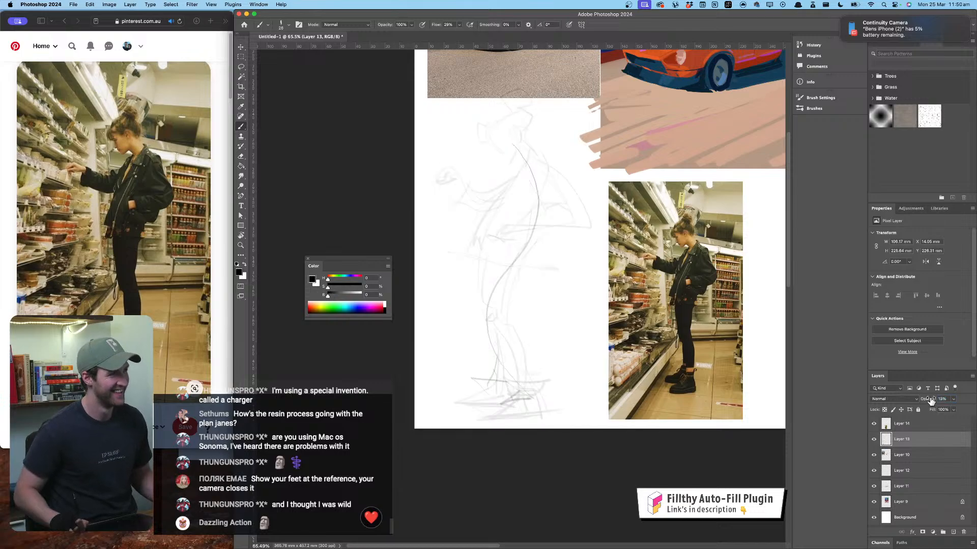
{"action": "left_click", "coordinate": [874, 456]}
{"action": "left_click", "coordinate": [874, 457]}
{"action": "left_click", "coordinate": [874, 471]}
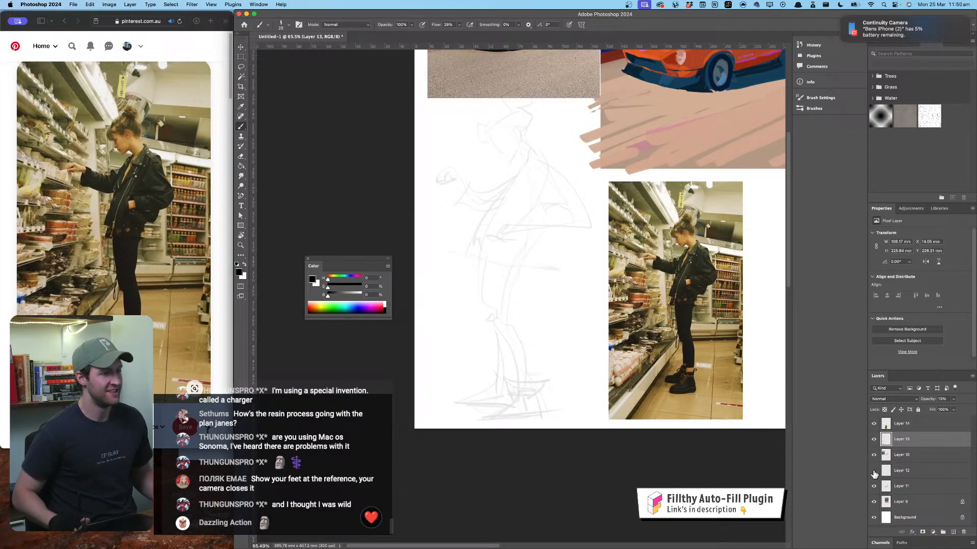
{"action": "left_click", "coordinate": [909, 471]}
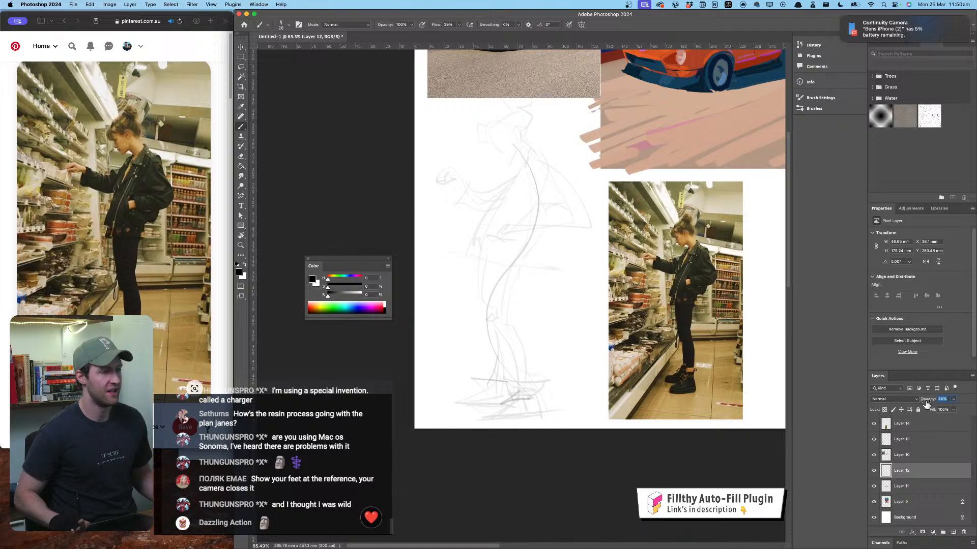
Step: Add a new layer above Layer 13 and set the brush colour to blue with 54% saturation and 71% brightness
{"action": "left_click", "coordinate": [910, 442]}
{"action": "left_click", "coordinate": [953, 533]}
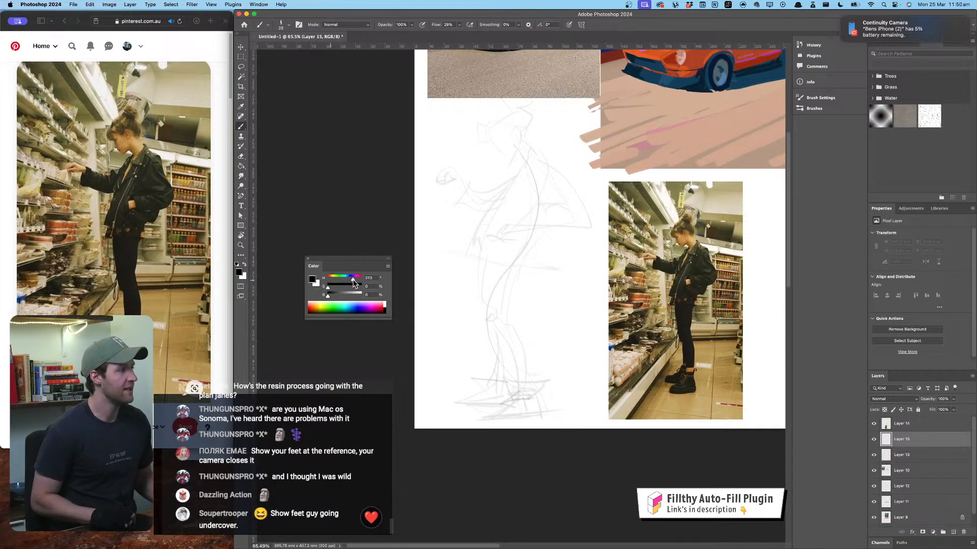
{"action": "mouse_move", "coordinate": [328, 281]}
{"action": "left_mouse_down"}
{"action": "mouse_move", "coordinate": [350, 283]}
{"action": "mouse_move", "coordinate": [353, 295]}
{"action": "mouse_move", "coordinate": [346, 287]}
{"action": "left_mouse_up"}
{"action": "left_click", "coordinate": [346, 294]}
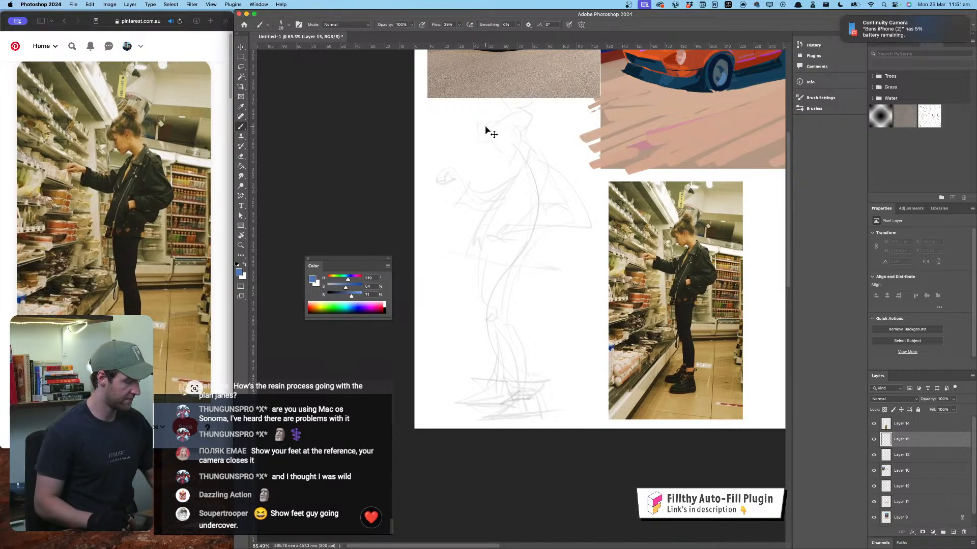
Step: Sketch the head in blue over the faded drawing, with jawline, facial features and hair, undoing the first ear
{"action": "scroll", "coordinate": [486, 131], "scroll_direction": "up", "scroll_amount": 1}
{"action": "key", "text": "super+1"}
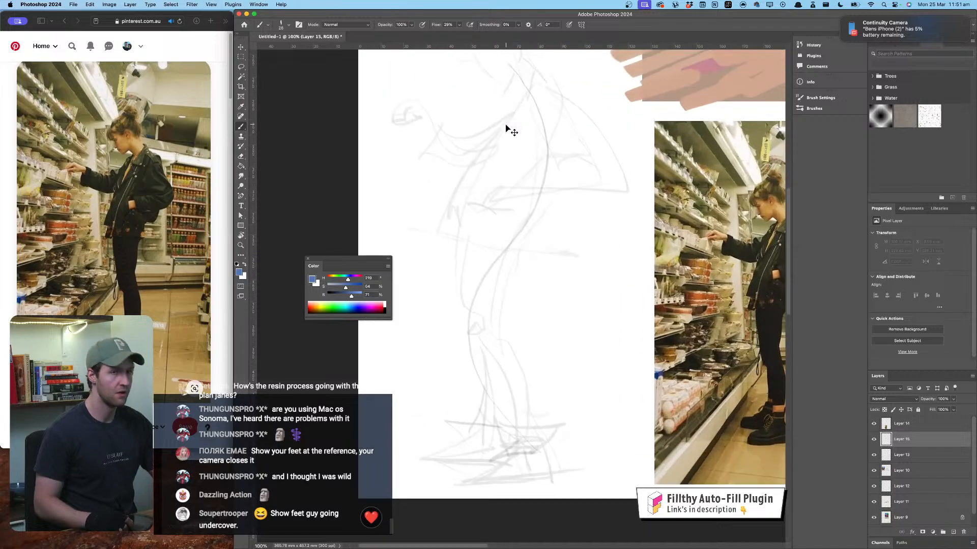
{"action": "mouse_move", "coordinate": [541, 135]}
{"action": "left_mouse_down"}
{"action": "mouse_move", "coordinate": [549, 143]}
{"action": "mouse_move", "coordinate": [499, 183]}
{"action": "mouse_move", "coordinate": [497, 205]}
{"action": "left_mouse_up"}
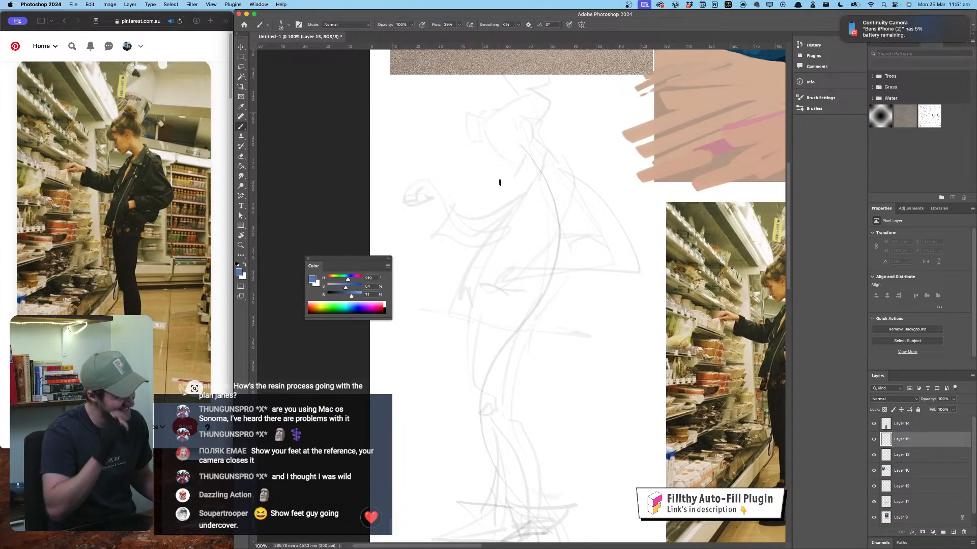
{"action": "mouse_move", "coordinate": [617, 157]}
{"action": "left_mouse_down"}
{"action": "mouse_move", "coordinate": [558, 161]}
{"action": "mouse_move", "coordinate": [575, 153]}
{"action": "left_mouse_up"}
{"action": "key", "text": "super+minus"}
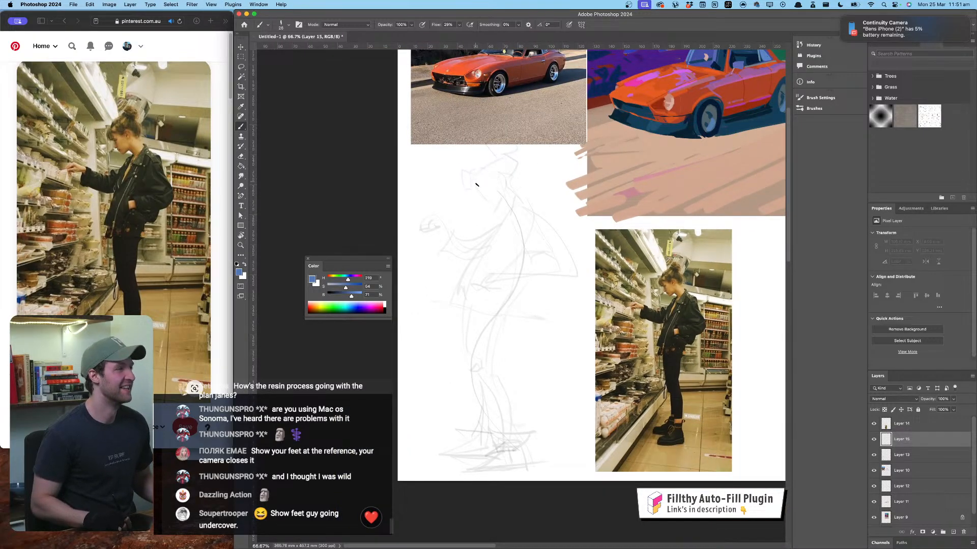
{"action": "left_click_drag", "start_coordinate": [472, 179], "coordinate": [492, 209]}
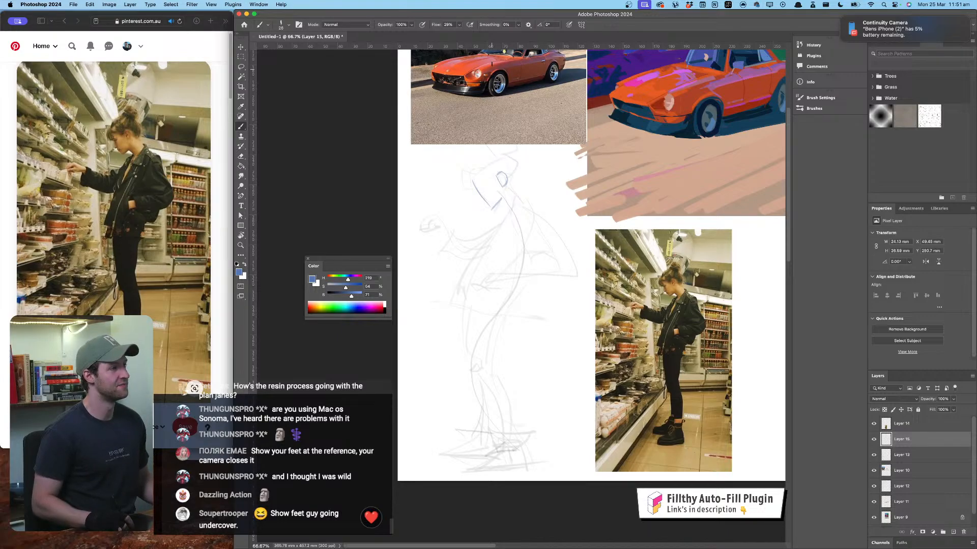
{"action": "key", "text": "super+z"}
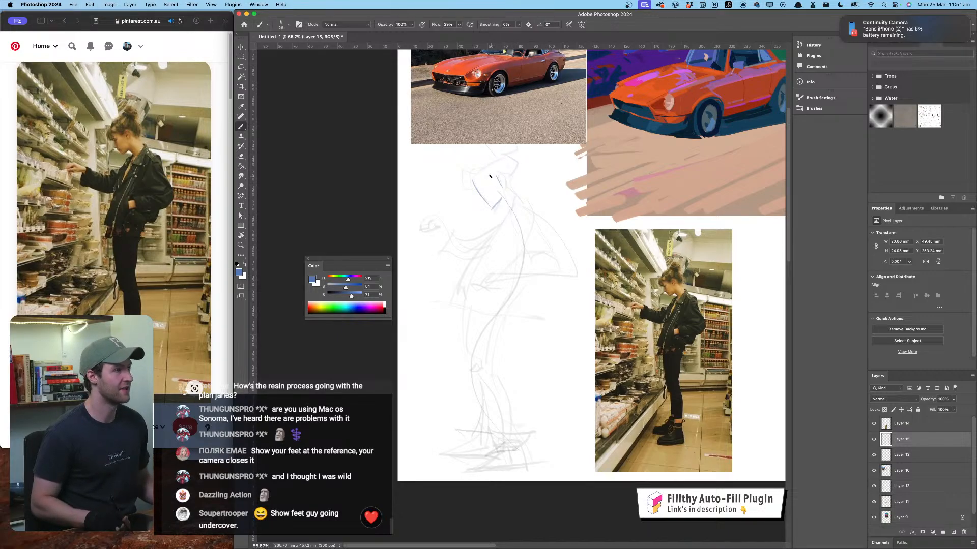
{"action": "left_click_drag", "start_coordinate": [490, 177], "coordinate": [488, 179]}
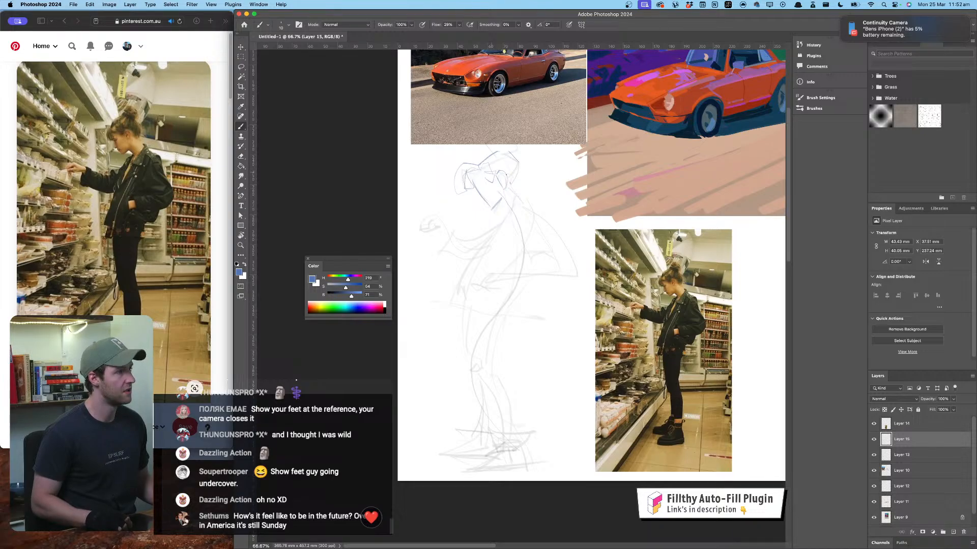
Step: Sketch the woman's neck and the raised collar of her jacket in blue below the head
{"action": "mouse_move", "coordinate": [516, 168]}
{"action": "left_mouse_down"}
{"action": "mouse_move", "coordinate": [537, 155]}
{"action": "mouse_move", "coordinate": [522, 164]}
{"action": "left_mouse_up"}
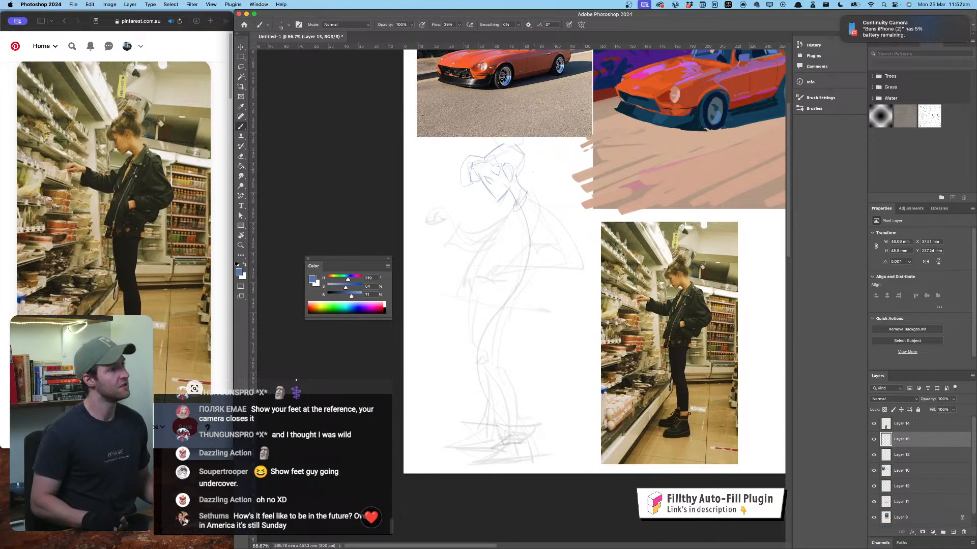
{"action": "scroll", "coordinate": [514, 194], "scroll_direction": "right", "scroll_amount": 2}
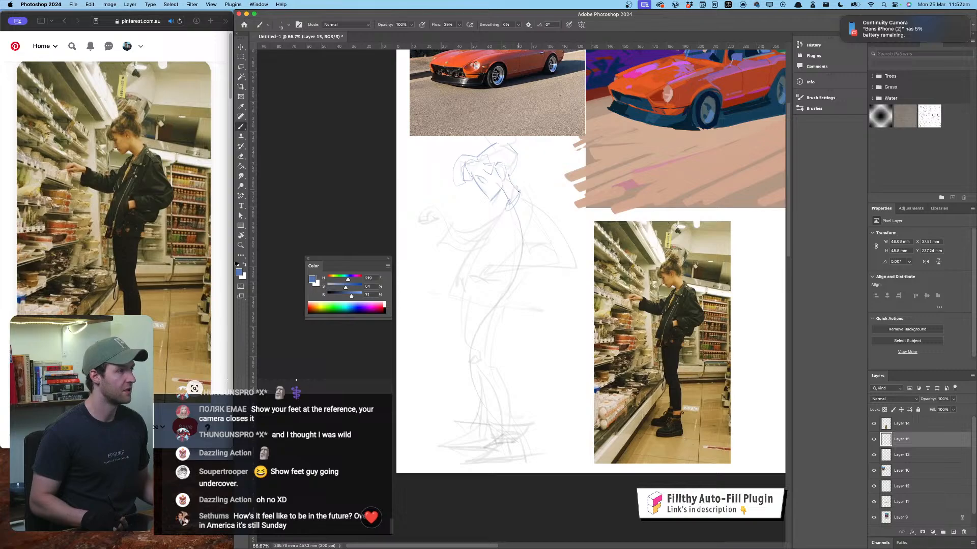
{"action": "left_click_drag", "start_coordinate": [500, 210], "coordinate": [503, 209]}
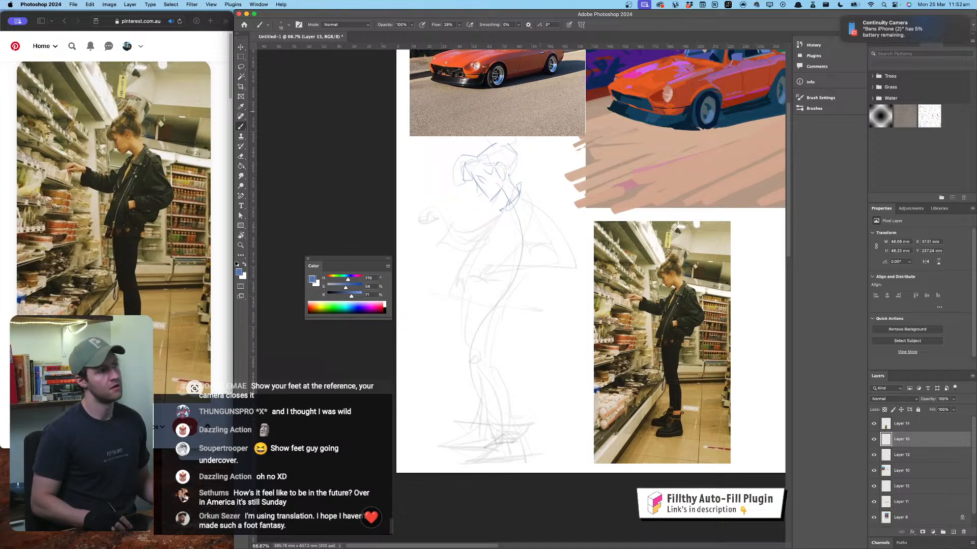
{"action": "left_click_drag", "start_coordinate": [514, 152], "coordinate": [514, 152]}
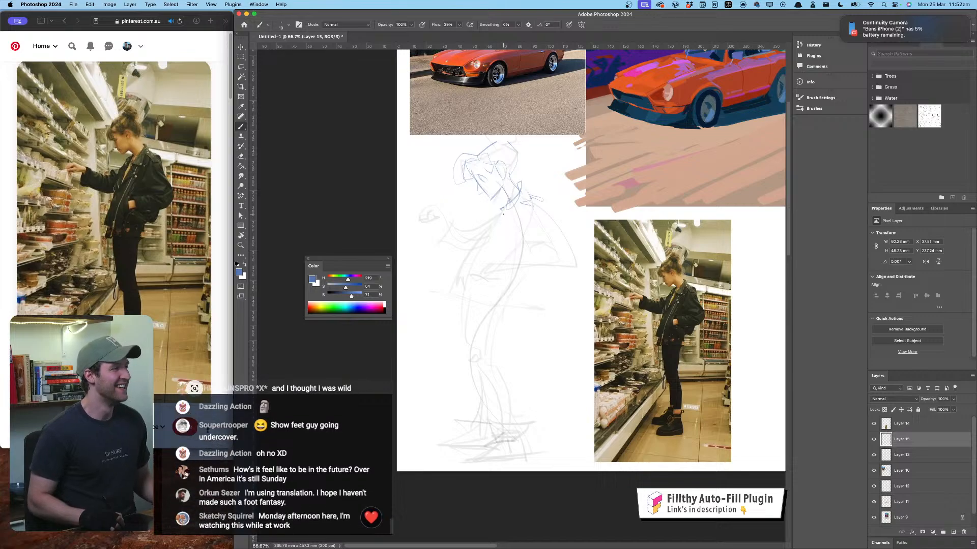
{"action": "mouse_move", "coordinate": [514, 205]}
{"action": "left_mouse_down"}
{"action": "mouse_move", "coordinate": [501, 223]}
{"action": "mouse_move", "coordinate": [501, 208]}
{"action": "left_mouse_up"}
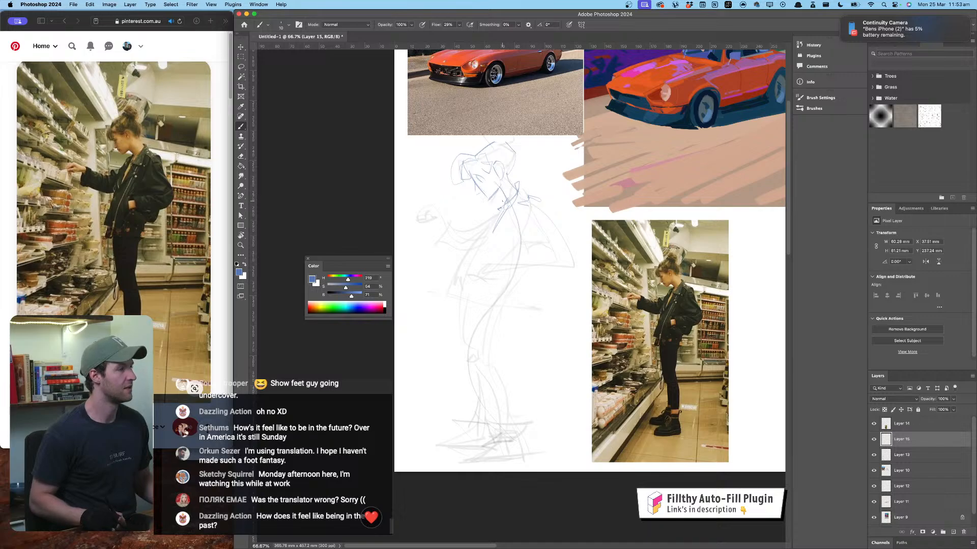
Step: Draw the jacket's open front edge, the back outline and the bent arm with its hand at the pocket in blue
{"action": "left_click_drag", "start_coordinate": [498, 209], "coordinate": [455, 281]}
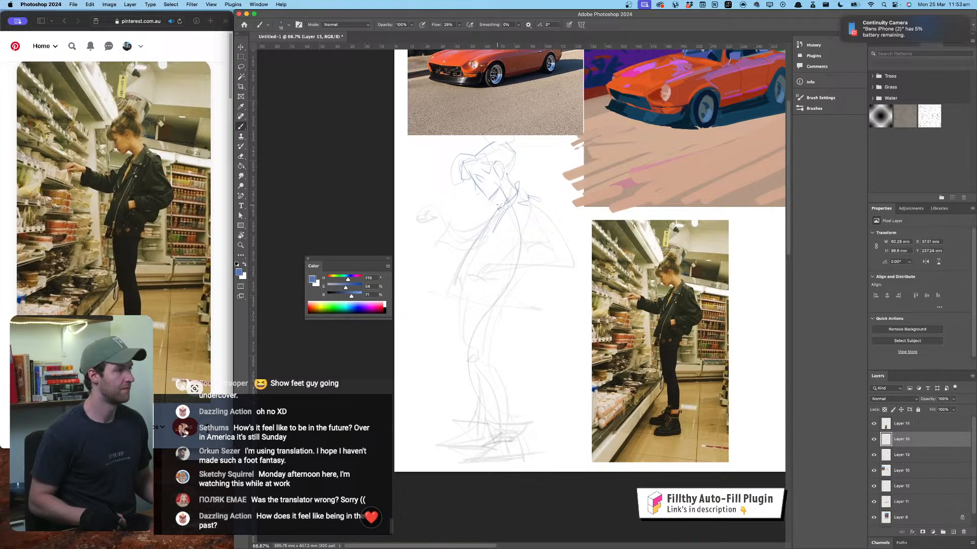
{"action": "left_click_drag", "start_coordinate": [498, 206], "coordinate": [447, 286]}
{"action": "left_click_drag", "start_coordinate": [498, 206], "coordinate": [443, 275]}
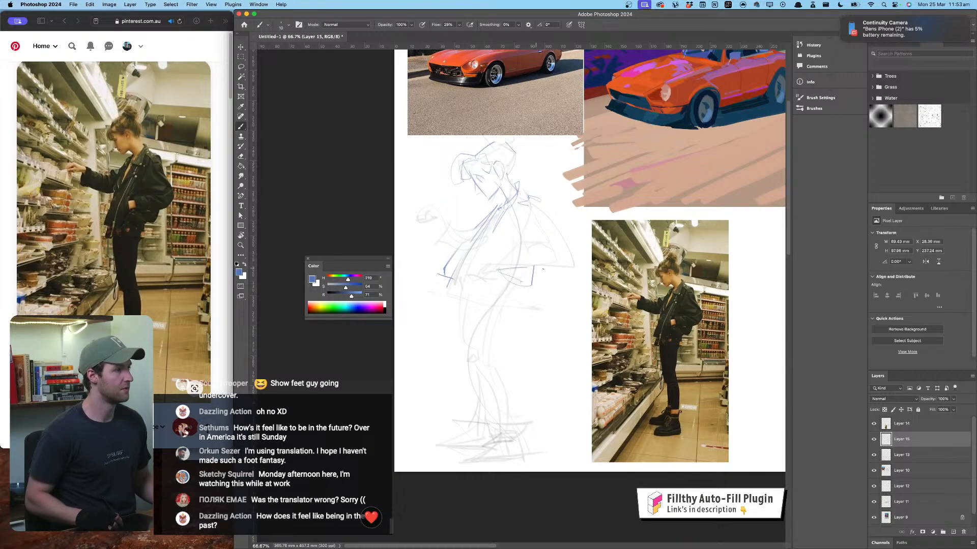
{"action": "left_click_drag", "start_coordinate": [555, 223], "coordinate": [562, 242]}
{"action": "left_click_drag", "start_coordinate": [538, 208], "coordinate": [543, 263]}
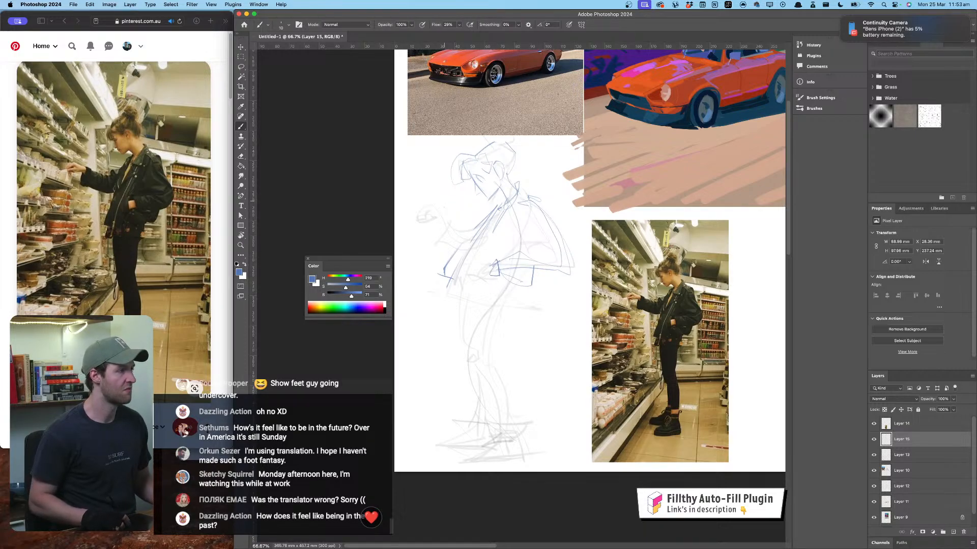
Step: Sketch the raised forearm with its sleeve cuff and the hand reaching forward
{"action": "mouse_move", "coordinate": [458, 229]}
{"action": "left_mouse_down"}
{"action": "mouse_move", "coordinate": [458, 244]}
{"action": "mouse_move", "coordinate": [428, 206]}
{"action": "left_mouse_up"}
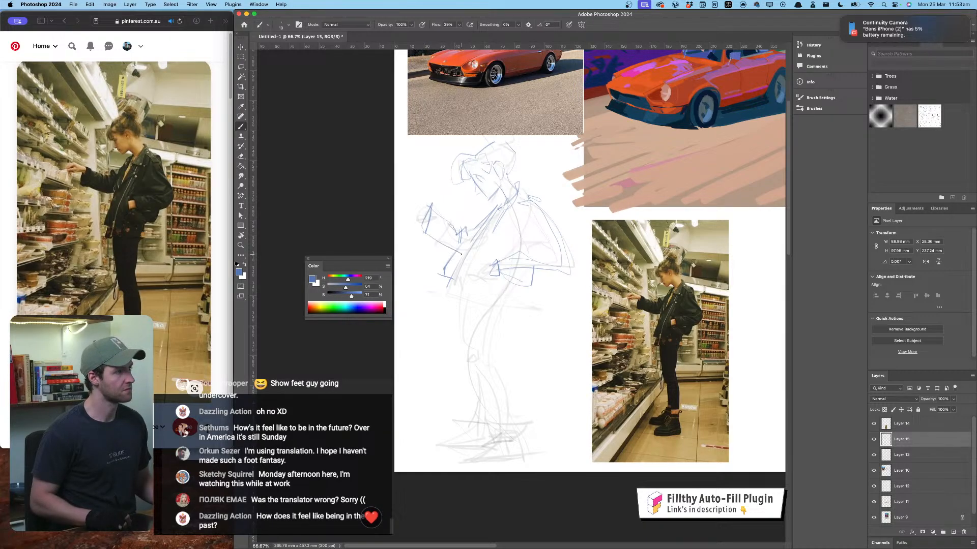
{"action": "mouse_move", "coordinate": [429, 210]}
{"action": "left_mouse_down"}
{"action": "mouse_move", "coordinate": [410, 201]}
{"action": "mouse_move", "coordinate": [405, 214]}
{"action": "left_mouse_up"}
{"action": "left_click_drag", "start_coordinate": [474, 168], "coordinate": [414, 172]}
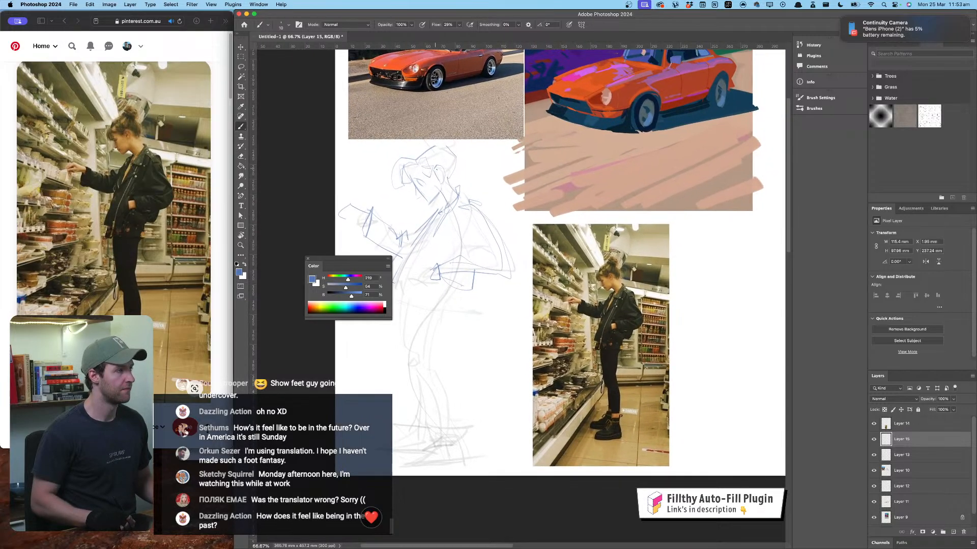
Step: Select Layers 15, 13 and 12 together and stack Layer 12 directly beneath Layer 13
{"action": "left_click", "coordinate": [899, 452], "text": "shift"}
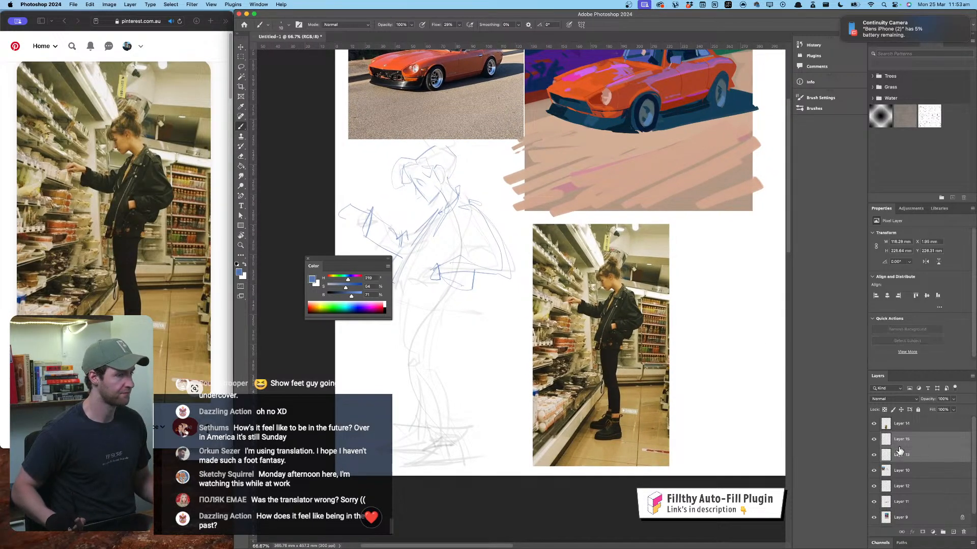
{"action": "key", "text": "v"}
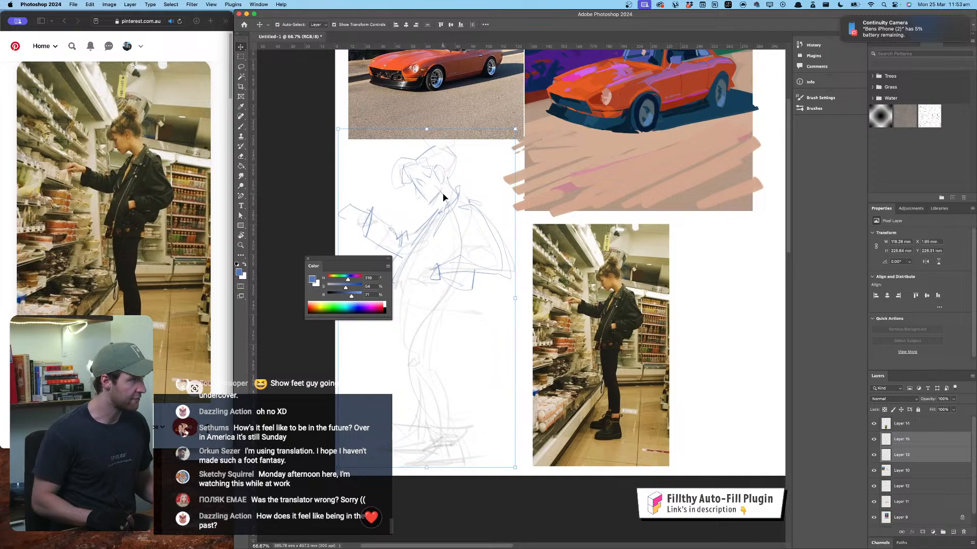
{"action": "left_click", "coordinate": [446, 195], "text": "shift"}
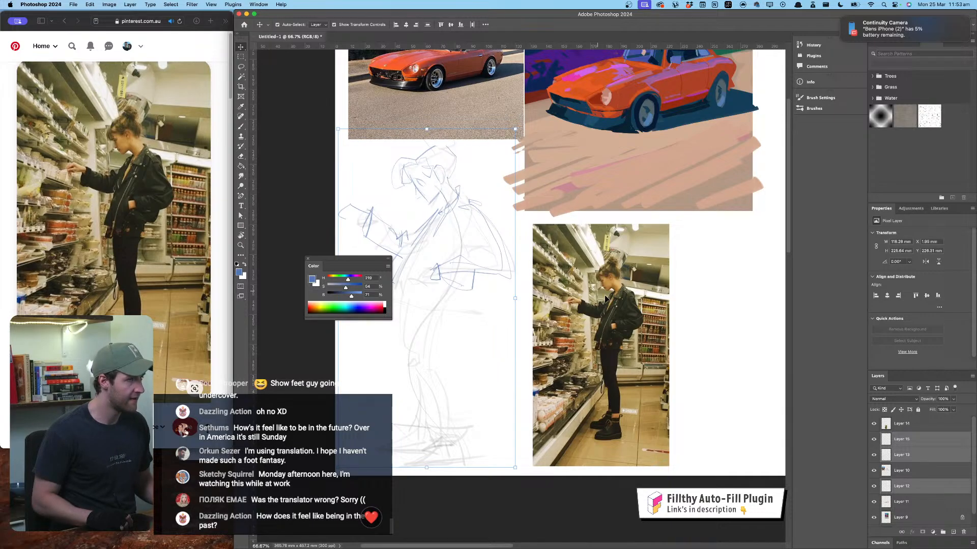
{"action": "left_click_drag", "start_coordinate": [903, 487], "coordinate": [911, 451]}
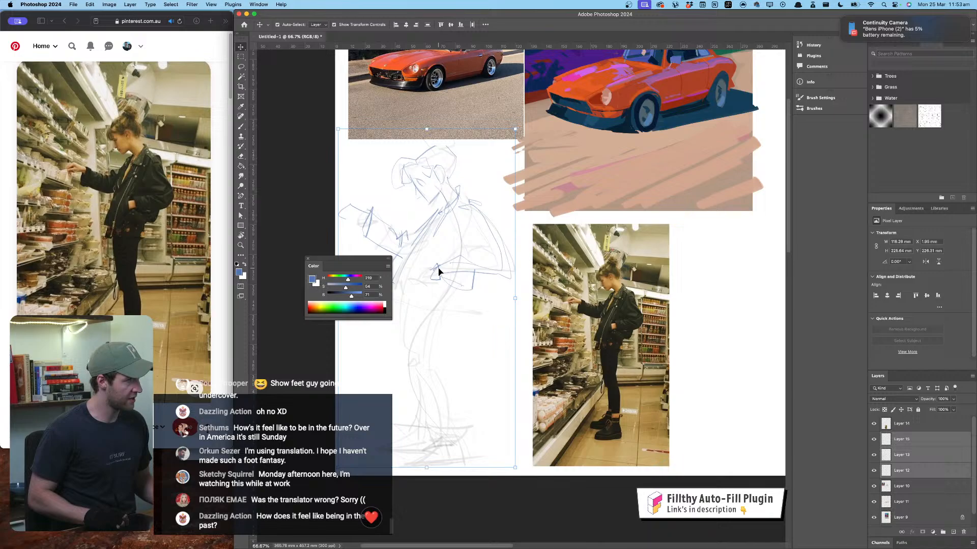
Step: Shift the three figure layers about 34 mm to the right and move the reference photo right to clear the sketch
{"action": "left_click_drag", "start_coordinate": [438, 272], "coordinate": [486, 270]}
{"action": "left_click_drag", "start_coordinate": [611, 287], "coordinate": [608, 285]}
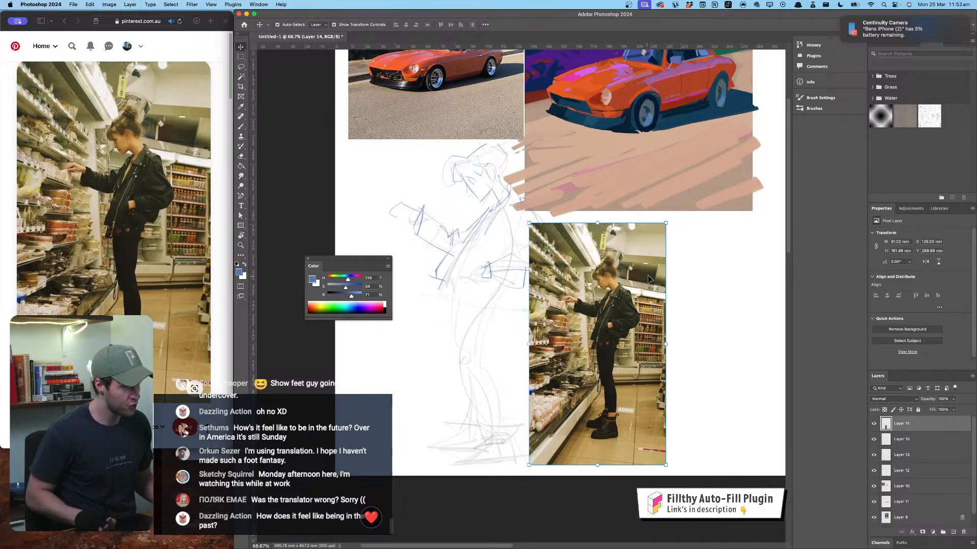
{"action": "left_click_drag", "start_coordinate": [620, 283], "coordinate": [671, 279]}
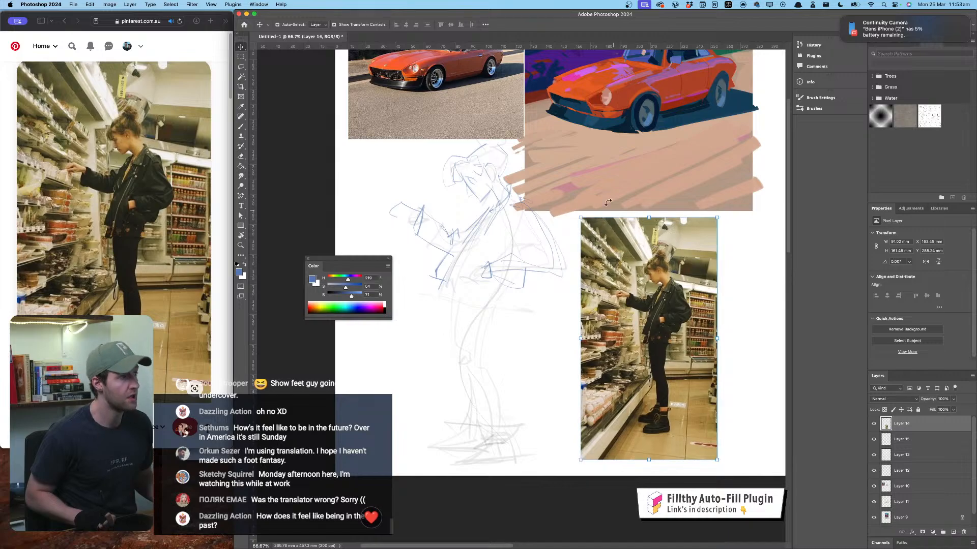
Step: Add a new layer at the top of the stack and brush in the jacket's lower hem in blue
{"action": "left_click", "coordinate": [915, 440]}
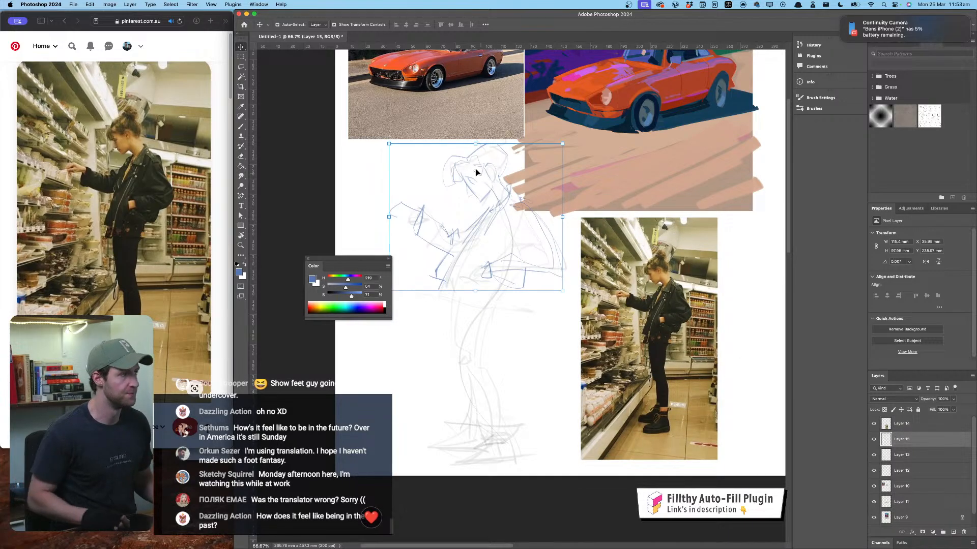
{"action": "mouse_move", "coordinate": [457, 122]}
{"action": "left_mouse_down"}
{"action": "mouse_move", "coordinate": [452, 134]}
{"action": "mouse_move", "coordinate": [407, 128]}
{"action": "left_mouse_up"}
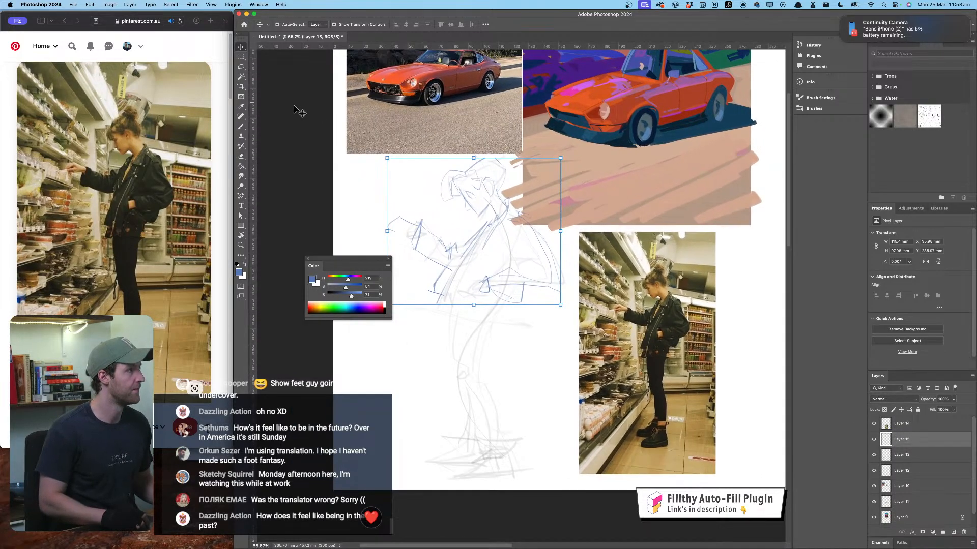
{"action": "left_click", "coordinate": [304, 116]}
{"action": "left_click", "coordinate": [240, 128]}
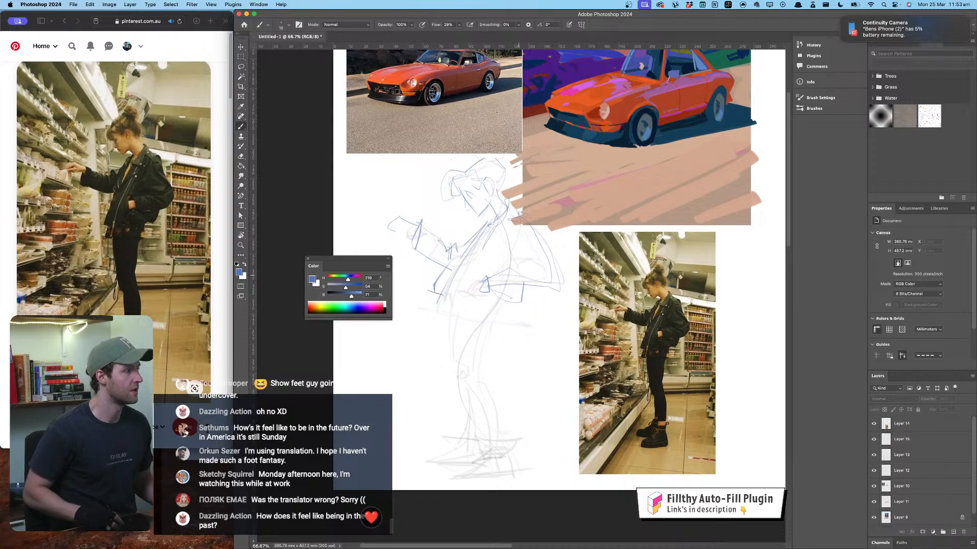
{"action": "key", "text": "super+shift+alt+n"}
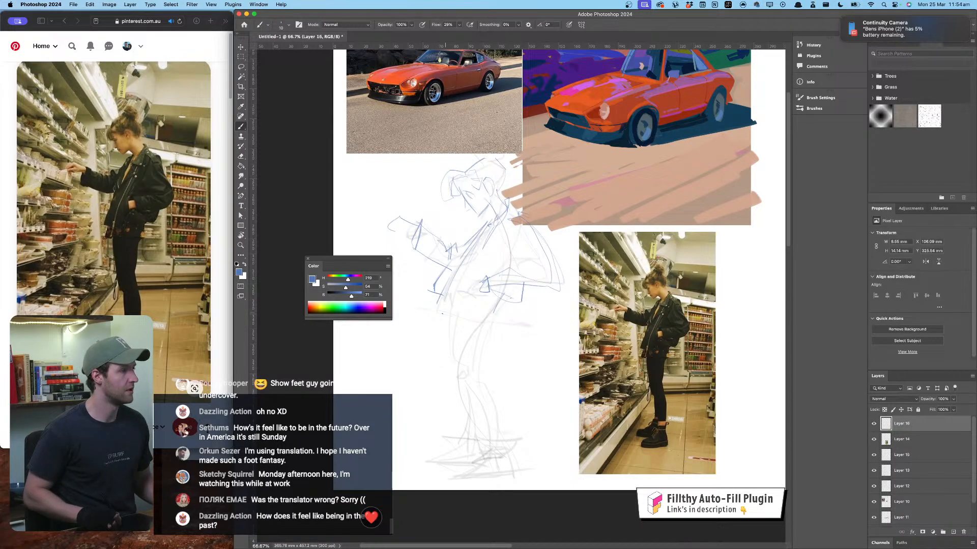
{"action": "left_click_drag", "start_coordinate": [441, 321], "coordinate": [503, 327]}
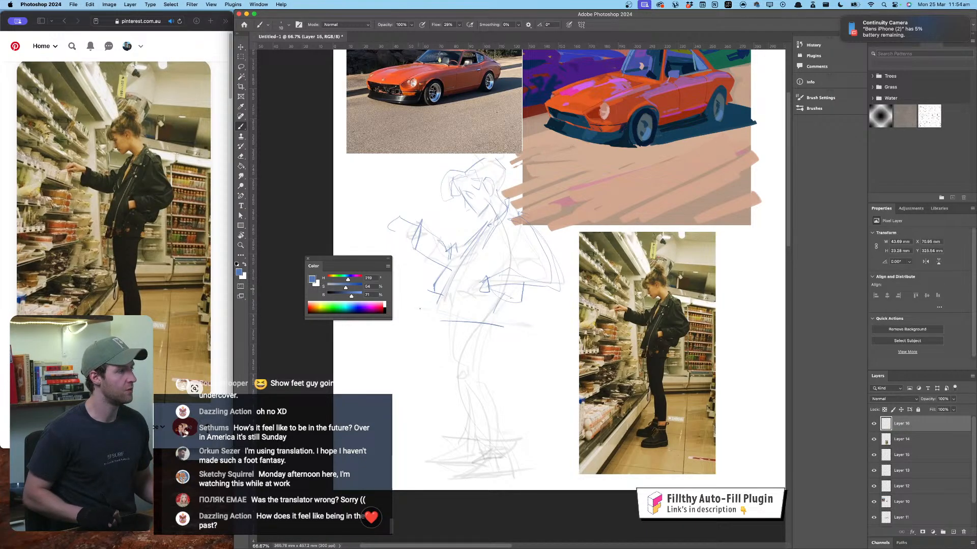
{"action": "left_click_drag", "start_coordinate": [431, 319], "coordinate": [479, 377]}
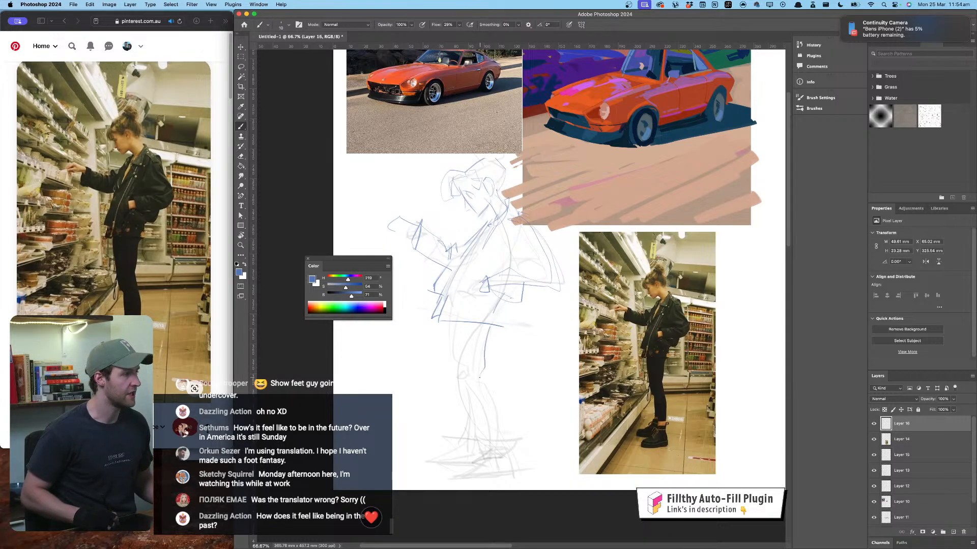
Step: Sketch one leg in blue over the faded drawing, with the thigh, knee and lower leg down to the ankle
{"action": "mouse_move", "coordinate": [458, 323]}
{"action": "left_mouse_down"}
{"action": "mouse_move", "coordinate": [462, 376]}
{"action": "mouse_move", "coordinate": [481, 382]}
{"action": "left_mouse_up"}
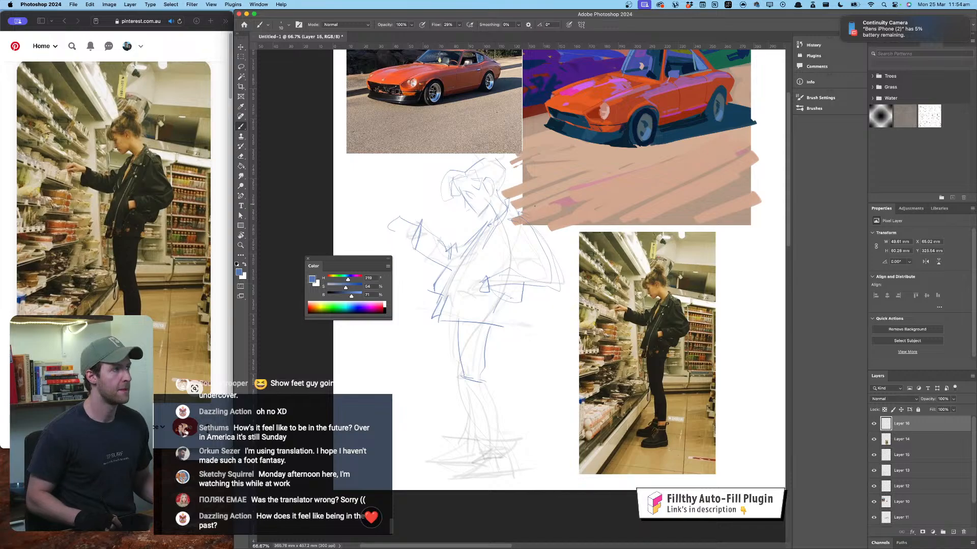
{"action": "left_click_drag", "start_coordinate": [538, 211], "coordinate": [521, 268]}
{"action": "left_click_drag", "start_coordinate": [512, 306], "coordinate": [527, 206]}
{"action": "left_click_drag", "start_coordinate": [454, 371], "coordinate": [477, 376]}
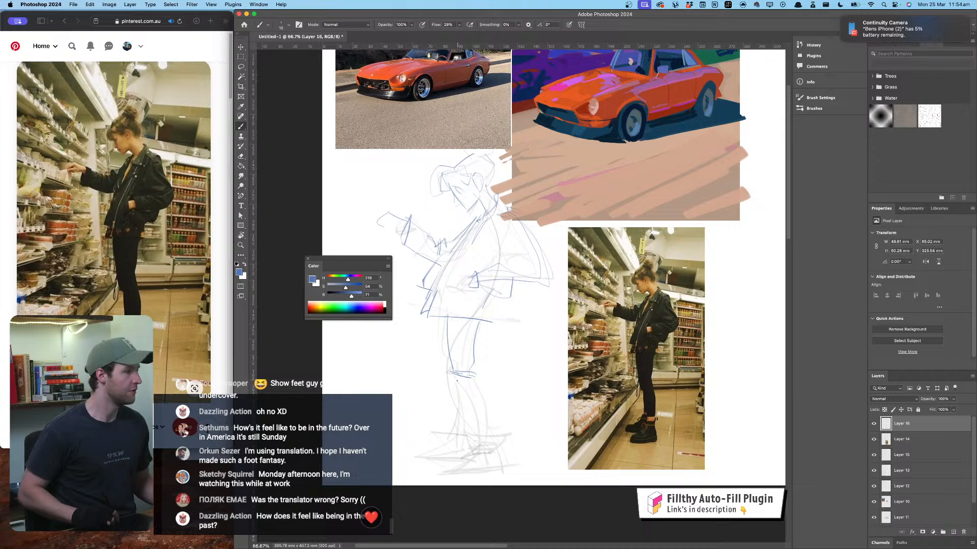
{"action": "left_click_drag", "start_coordinate": [454, 375], "coordinate": [483, 439]}
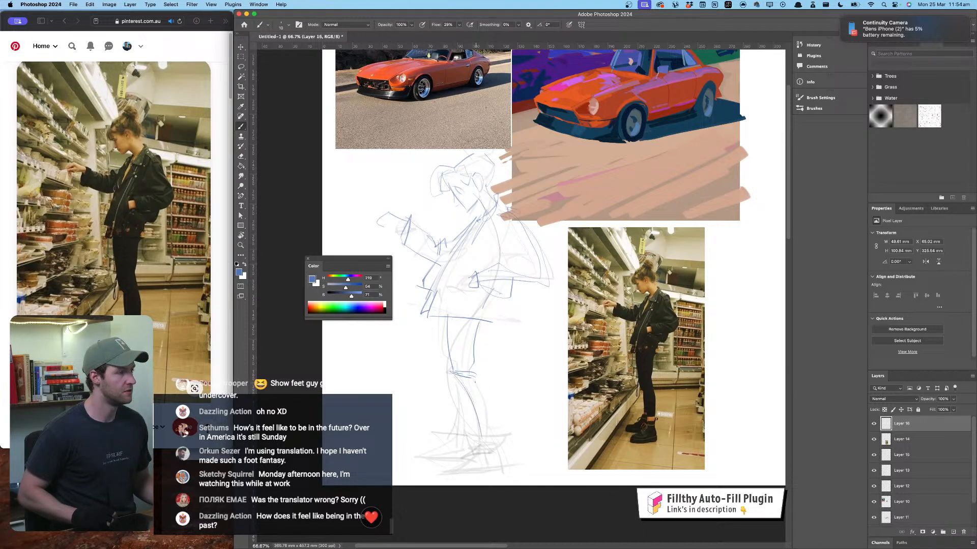
{"action": "left_click_drag", "start_coordinate": [483, 381], "coordinate": [493, 449]}
{"action": "left_click_drag", "start_coordinate": [490, 391], "coordinate": [494, 446]}
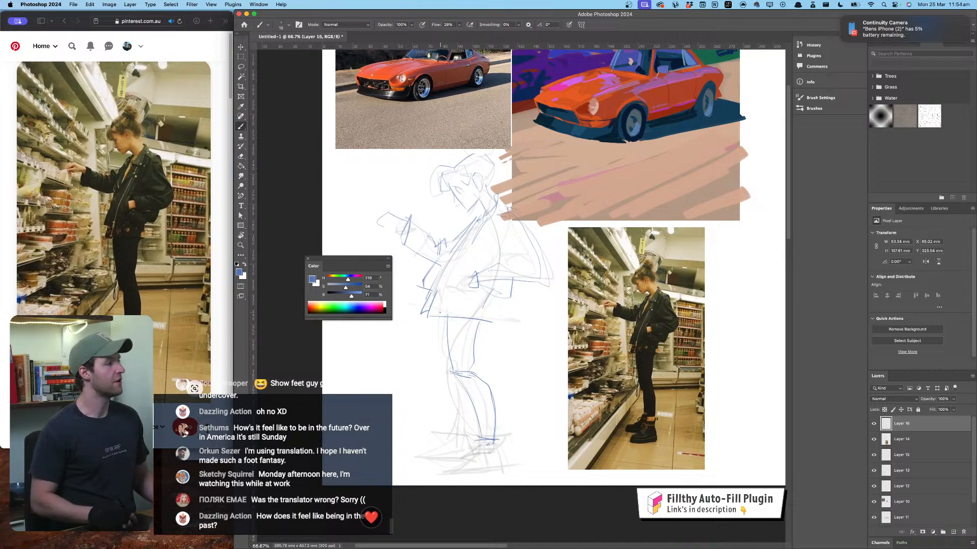
Step: Draw a long horizontal line across the hips, and sketch the other lower leg and both boots
{"action": "left_click_drag", "start_coordinate": [394, 304], "coordinate": [557, 298]}
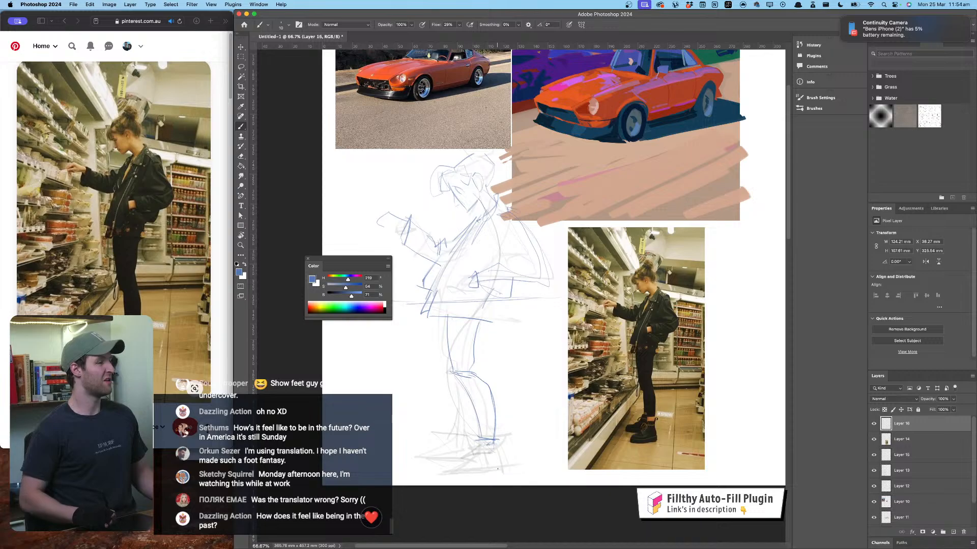
{"action": "mouse_move", "coordinate": [496, 446]}
{"action": "left_mouse_down"}
{"action": "mouse_move", "coordinate": [474, 449]}
{"action": "mouse_move", "coordinate": [438, 481]}
{"action": "mouse_move", "coordinate": [495, 472]}
{"action": "mouse_move", "coordinate": [456, 481]}
{"action": "mouse_move", "coordinate": [425, 451]}
{"action": "mouse_move", "coordinate": [465, 448]}
{"action": "left_mouse_up"}
{"action": "left_click_drag", "start_coordinate": [465, 392], "coordinate": [464, 455]}
{"action": "left_click_drag", "start_coordinate": [463, 387], "coordinate": [469, 443]}
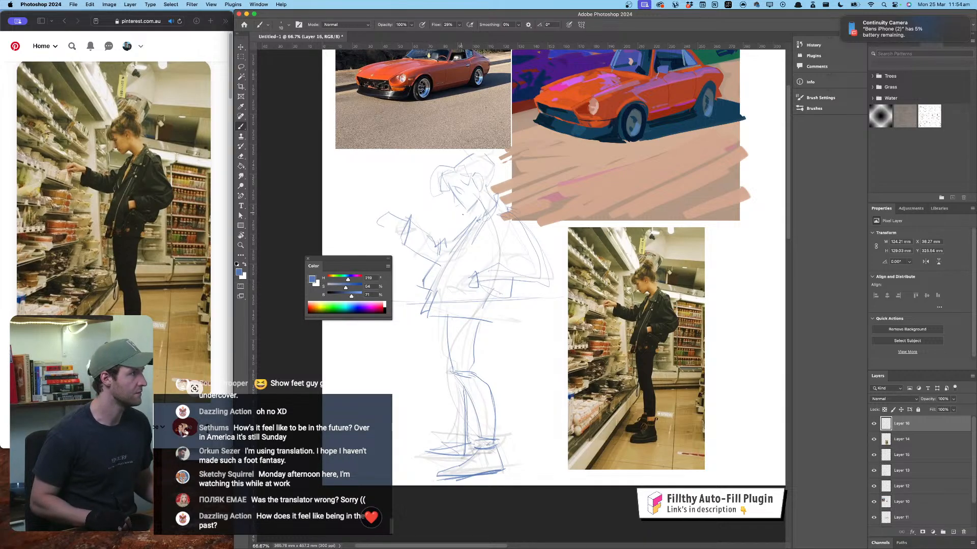
Step: Refine the eye, ear and reaching hand, undoing one face stroke, and move the Color panel down clear of the arm
{"action": "left_click_drag", "start_coordinate": [456, 189], "coordinate": [460, 194]}
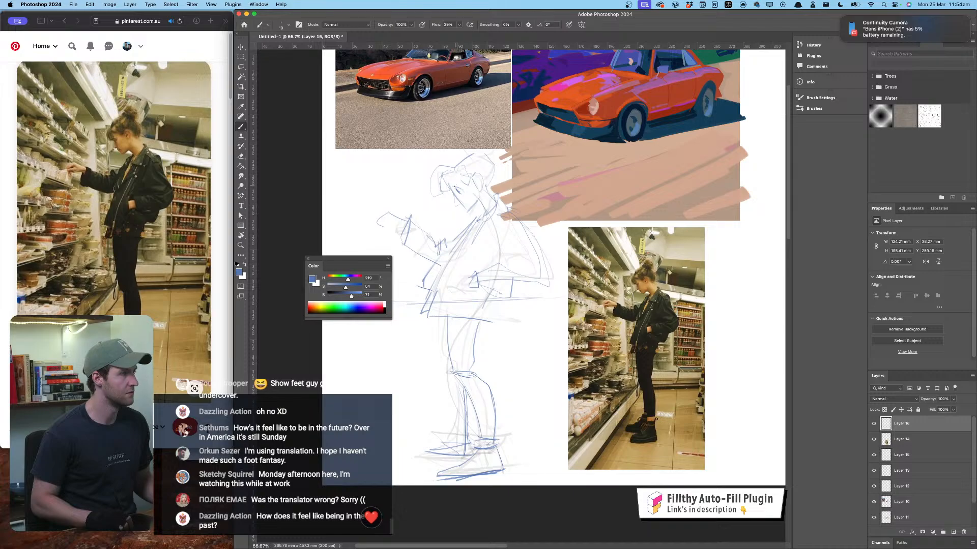
{"action": "key", "text": "super+z"}
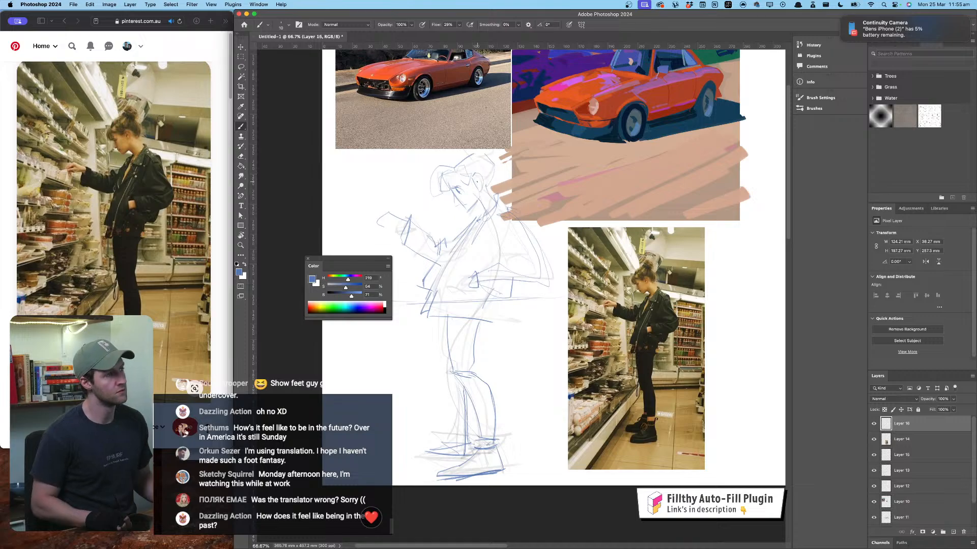
{"action": "left_click_drag", "start_coordinate": [479, 182], "coordinate": [476, 188]}
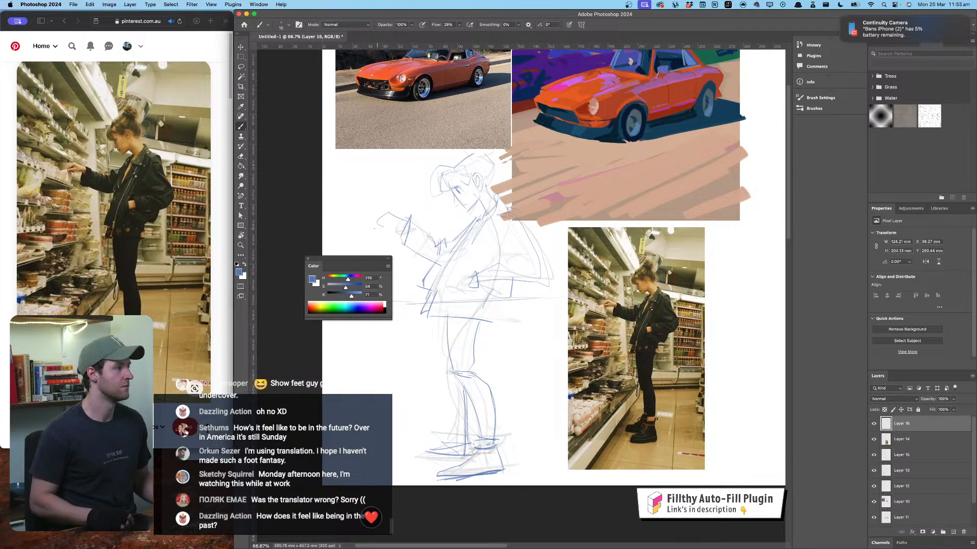
{"action": "left_click_drag", "start_coordinate": [382, 220], "coordinate": [374, 217]}
{"action": "mouse_move", "coordinate": [346, 259]}
{"action": "left_mouse_down"}
{"action": "mouse_move", "coordinate": [336, 286]}
{"action": "mouse_move", "coordinate": [313, 344]}
{"action": "left_mouse_up"}
{"action": "mouse_move", "coordinate": [493, 208]}
{"action": "left_mouse_down"}
{"action": "mouse_move", "coordinate": [462, 232]}
{"action": "mouse_move", "coordinate": [493, 221]}
{"action": "left_mouse_up"}
Step: Toggle the visibility of individual layers to identify which ones hold the car painting and its reference photo
{"action": "left_click", "coordinate": [874, 440]}
{"action": "left_click", "coordinate": [874, 439]}
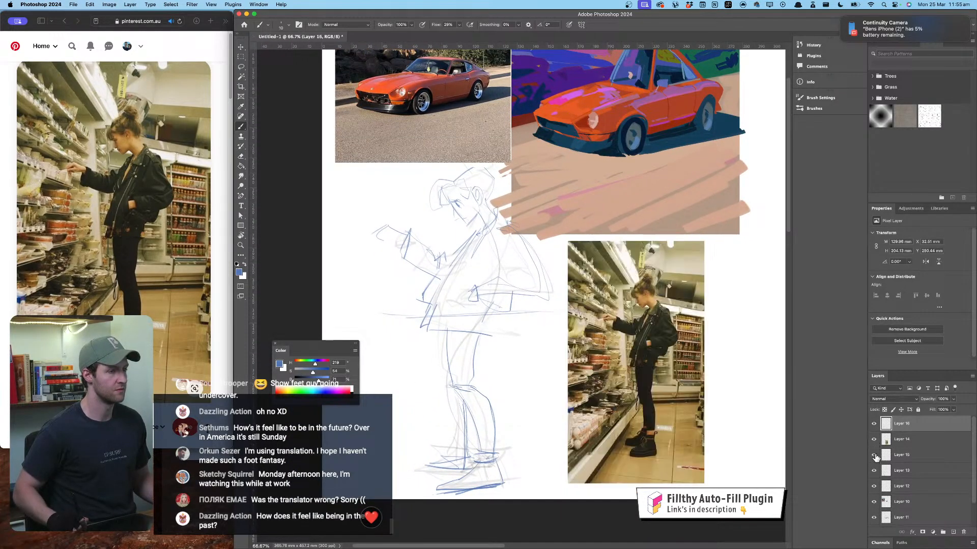
{"action": "left_click", "coordinate": [874, 502]}
{"action": "left_click", "coordinate": [874, 502]}
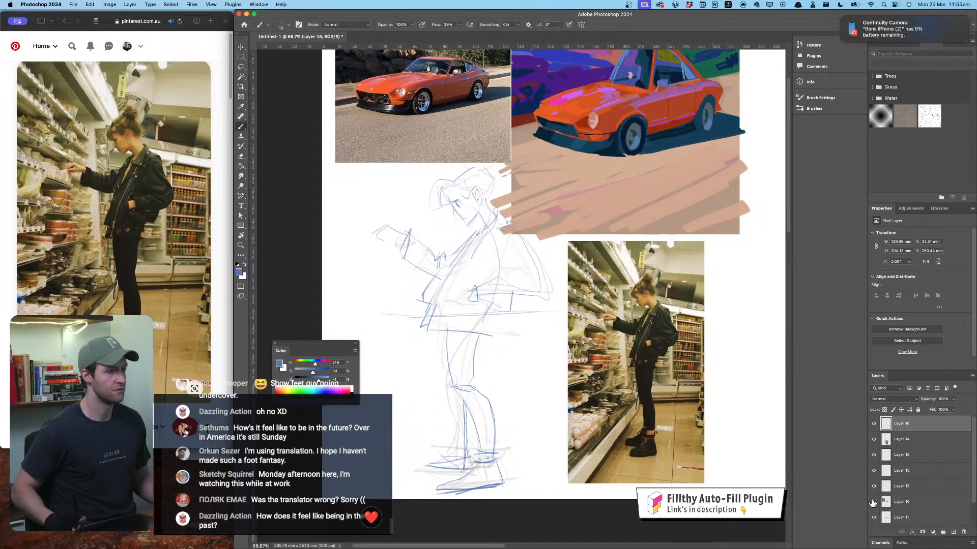
{"action": "left_click", "coordinate": [874, 502]}
{"action": "left_click", "coordinate": [874, 502]}
{"action": "left_click", "coordinate": [874, 518]}
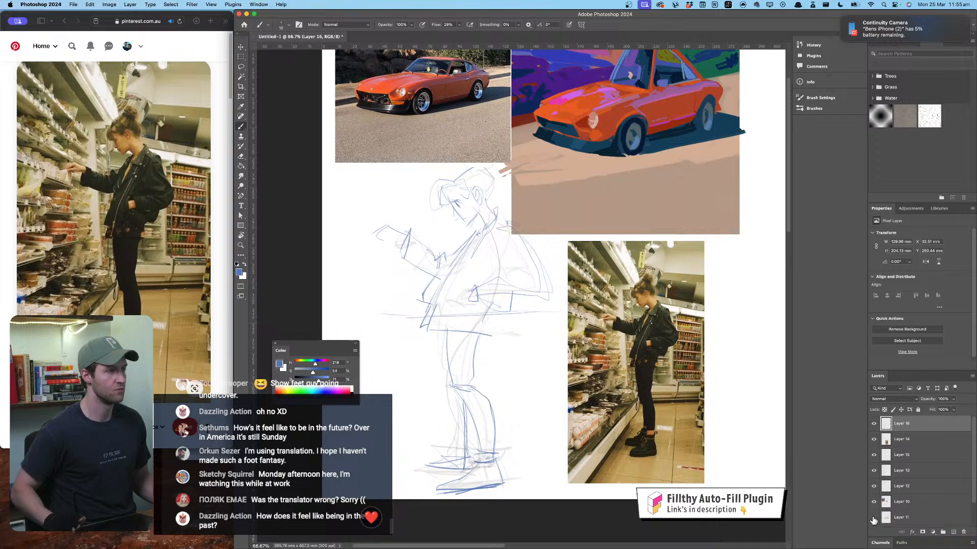
{"action": "left_click", "coordinate": [874, 518]}
{"action": "scroll", "coordinate": [969, 473], "scroll_direction": "down", "scroll_amount": 1}
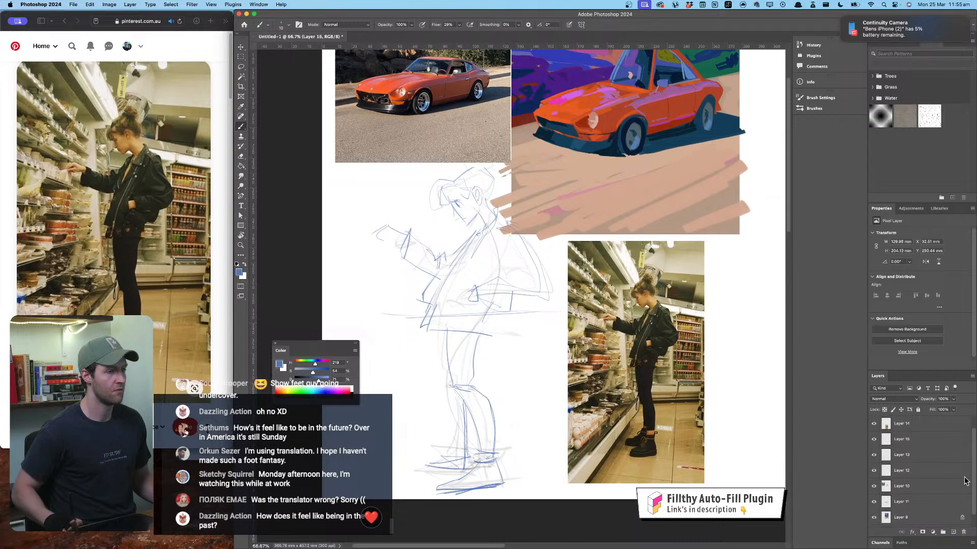
Step: Reorder Layer 10 beneath Layer 11, and move Layers 9, 10 and 11 together about 43 mm right and 16 mm up, clear of the figure
{"action": "left_click_drag", "start_coordinate": [906, 488], "coordinate": [928, 506]}
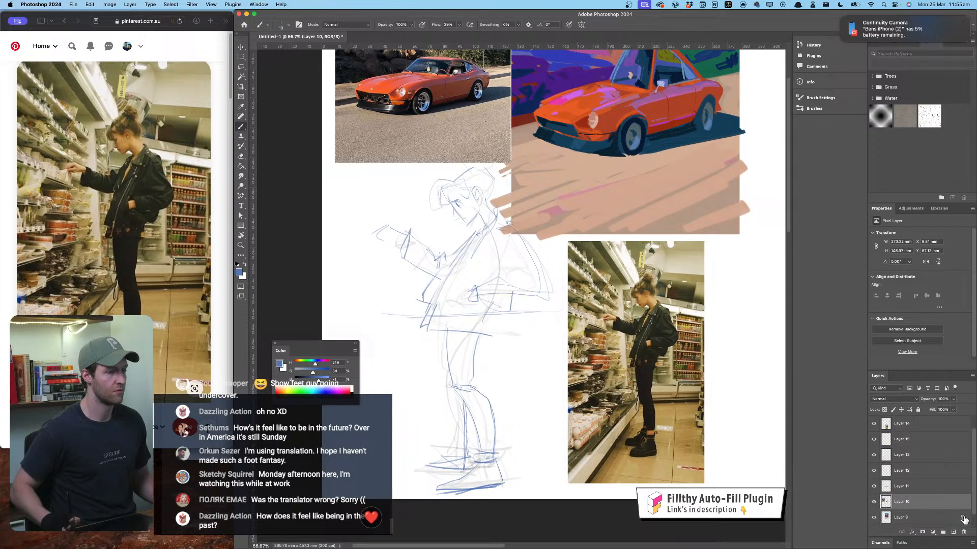
{"action": "left_click", "coordinate": [925, 488]}
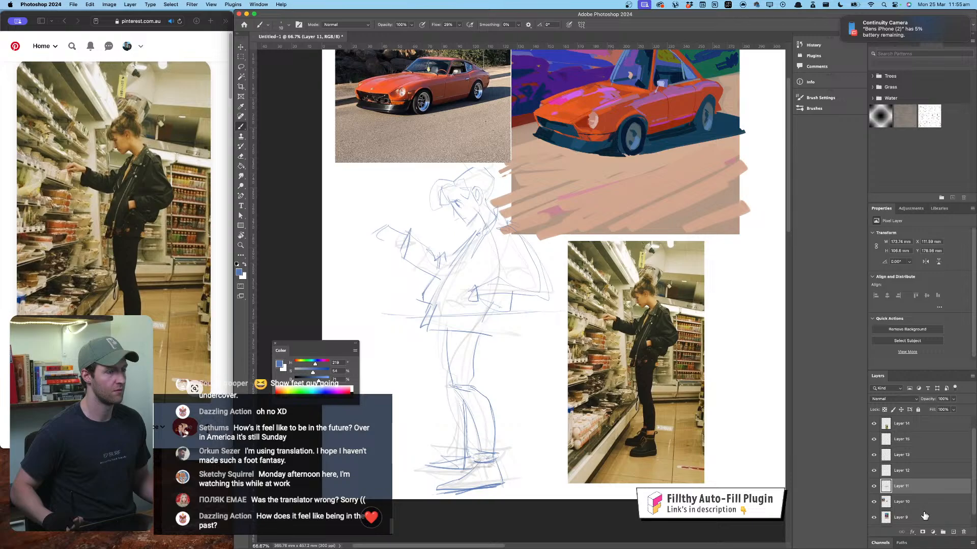
{"action": "left_click", "coordinate": [924, 516], "text": "shift"}
{"action": "scroll", "coordinate": [525, 203], "scroll_direction": "up", "scroll_amount": 2}
{"action": "scroll", "coordinate": [525, 203], "scroll_direction": "right", "scroll_amount": 2}
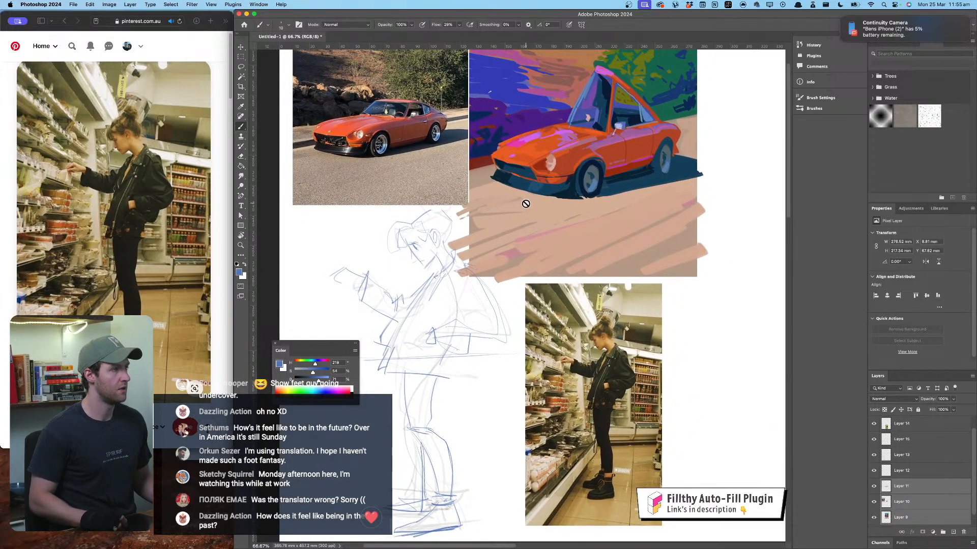
{"action": "key", "text": "v"}
{"action": "left_click_drag", "start_coordinate": [532, 202], "coordinate": [596, 182]}
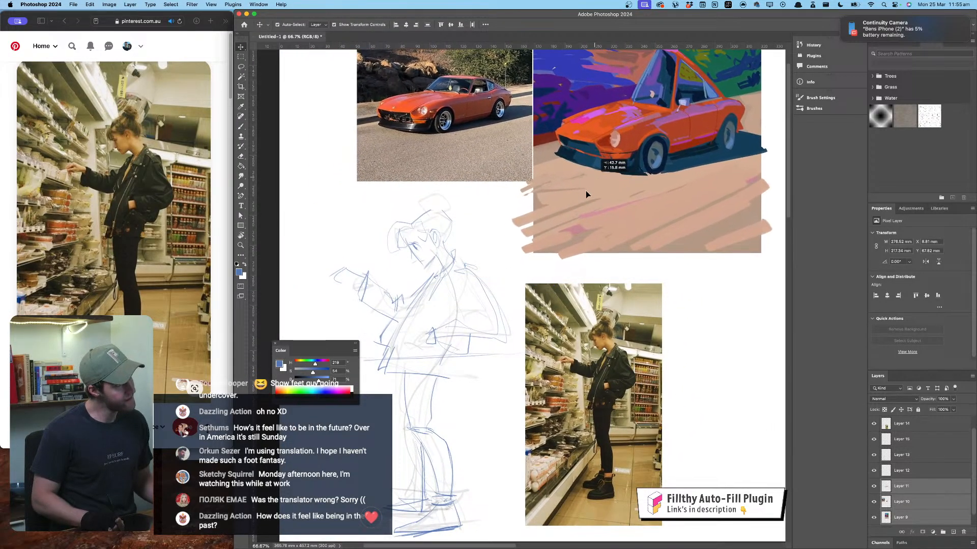
Step: On Layer 15, brush in blue strokes around the hand at the jacket pocket and extend the reaching hand's fingers
{"action": "left_click", "coordinate": [930, 441]}
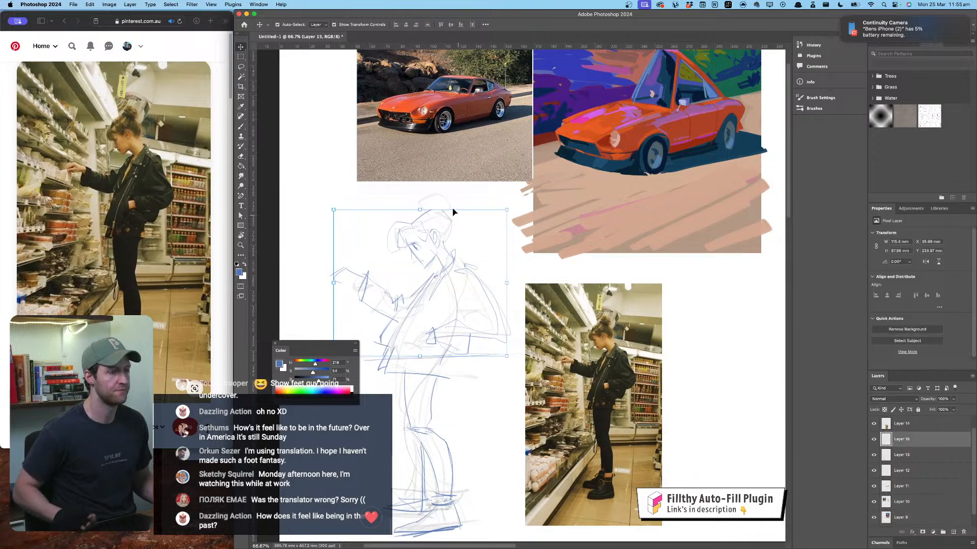
{"action": "left_click", "coordinate": [242, 128]}
{"action": "left_click_drag", "start_coordinate": [367, 185], "coordinate": [386, 139]}
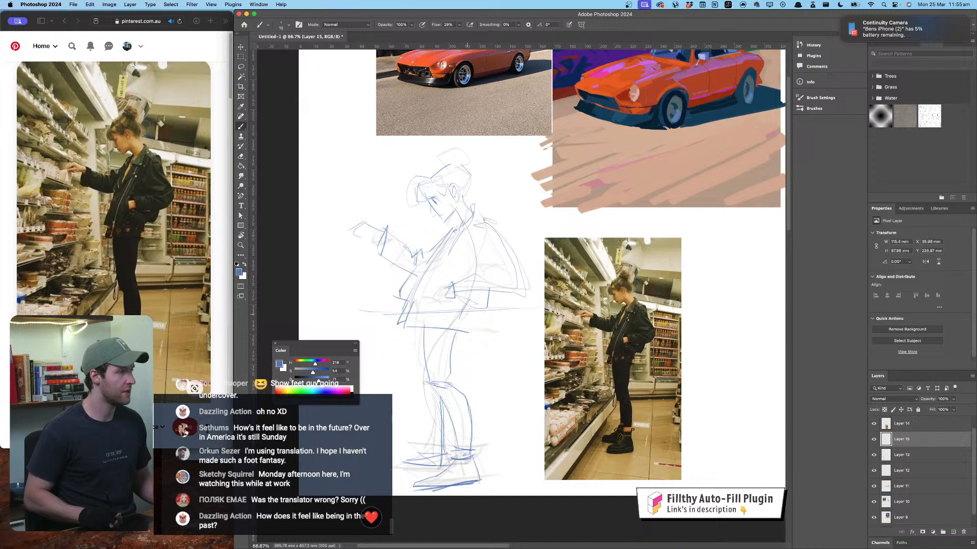
{"action": "left_click_drag", "start_coordinate": [466, 310], "coordinate": [460, 333]}
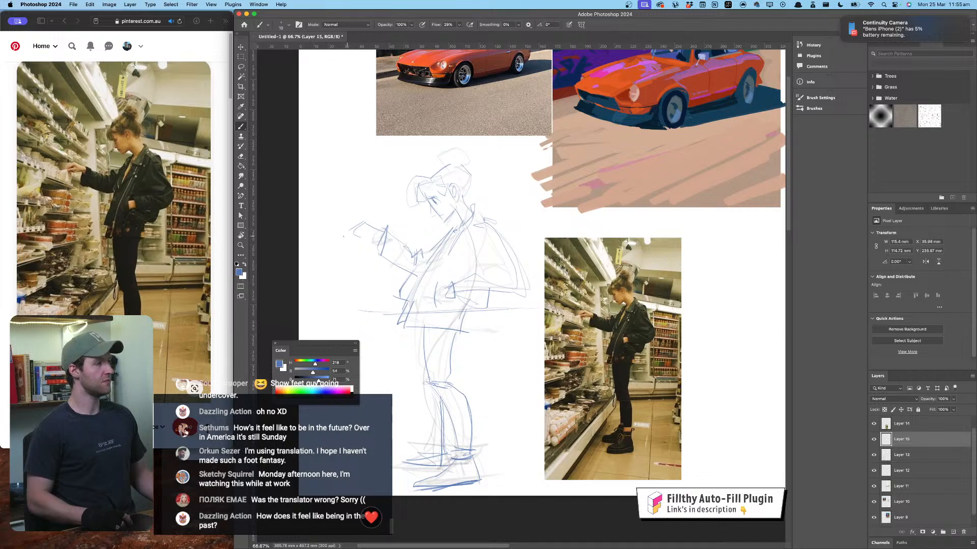
{"action": "left_click_drag", "start_coordinate": [339, 234], "coordinate": [338, 237]}
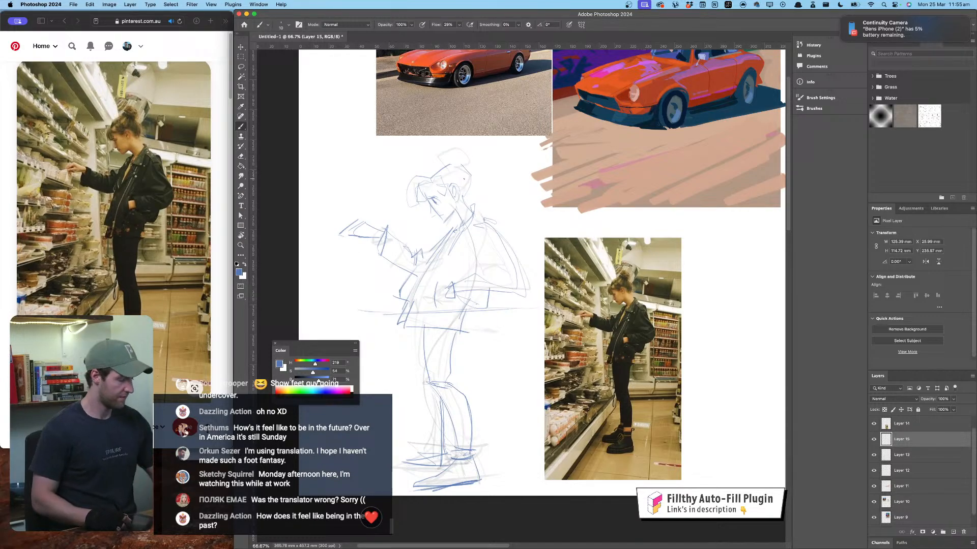
Step: Toggle the visibility of the layers one by one to find those holding the woman's blue line drawing
{"action": "key", "text": "super+equal"}
{"action": "left_click_drag", "start_coordinate": [430, 163], "coordinate": [467, 193]}
{"action": "key", "text": "e"}
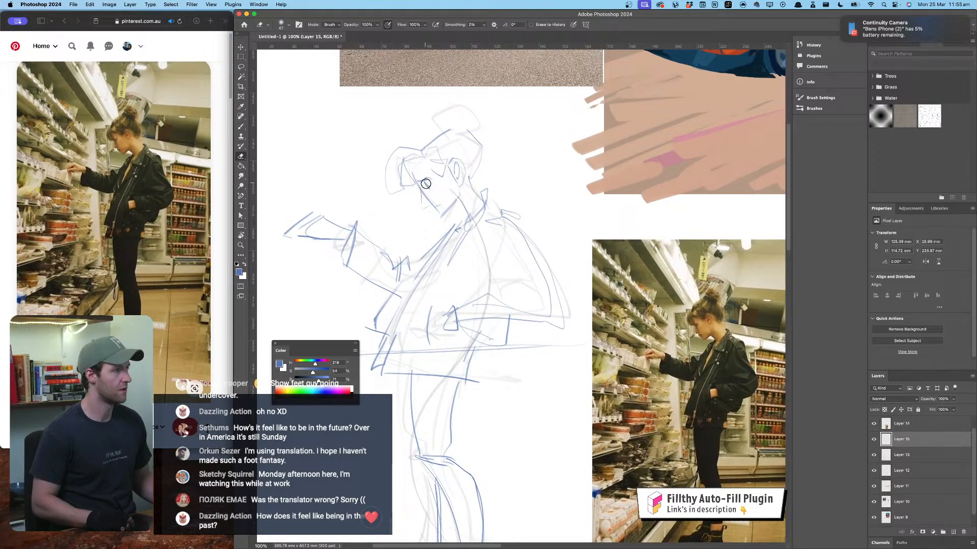
{"action": "left_click", "coordinate": [874, 441]}
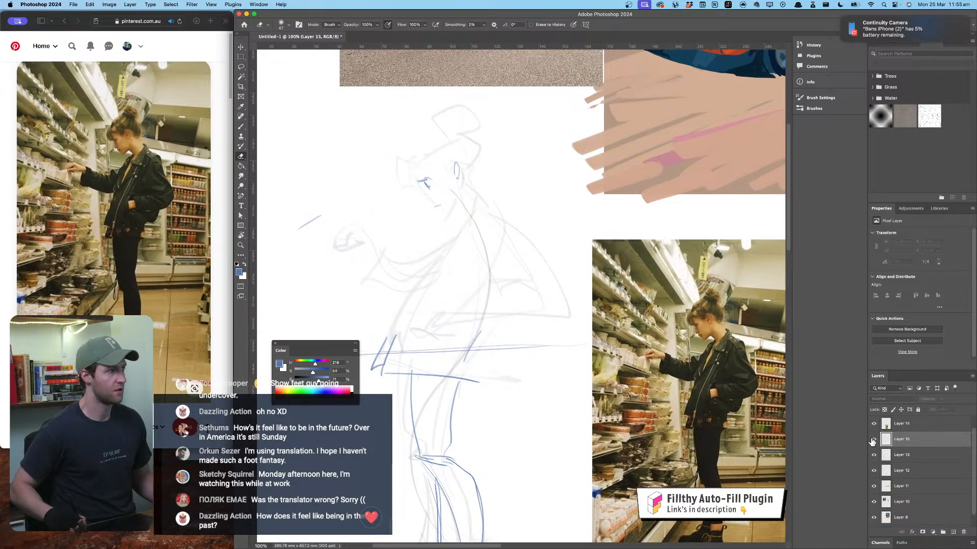
{"action": "left_click", "coordinate": [874, 440]}
{"action": "left_click", "coordinate": [874, 441]}
{"action": "left_click", "coordinate": [874, 441]}
{"action": "left_click", "coordinate": [873, 424]}
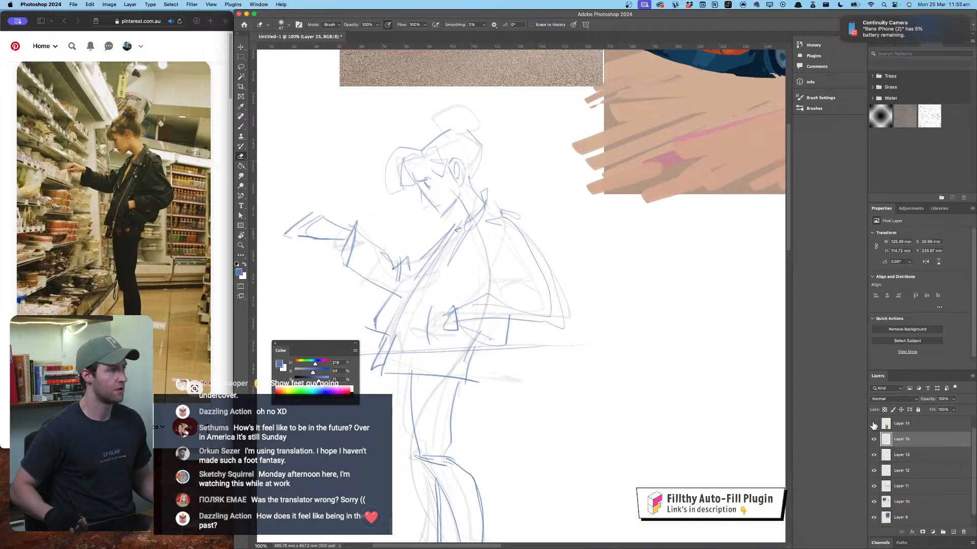
{"action": "left_click", "coordinate": [873, 455]}
{"action": "left_click", "coordinate": [873, 456]}
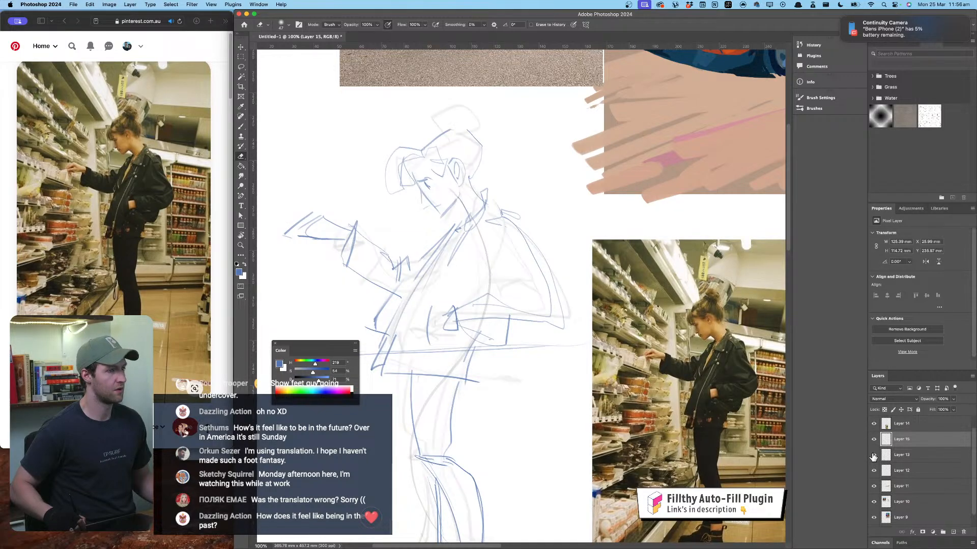
{"action": "left_click", "coordinate": [873, 471]}
{"action": "left_click", "coordinate": [873, 471]}
{"action": "left_click", "coordinate": [874, 487]}
{"action": "left_click", "coordinate": [873, 487]}
{"action": "left_click", "coordinate": [873, 503]}
{"action": "left_click", "coordinate": [873, 502]}
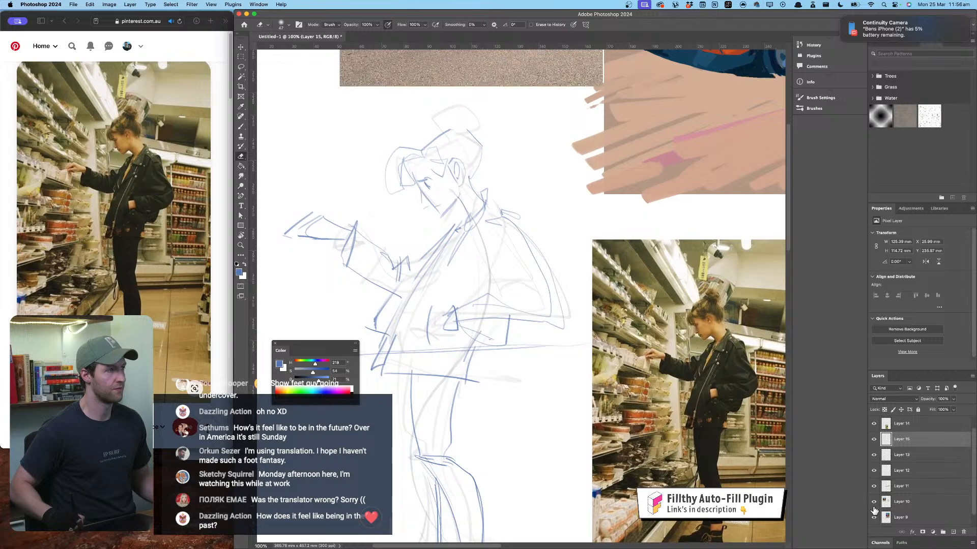
{"action": "left_click", "coordinate": [873, 518]}
{"action": "left_click", "coordinate": [873, 518]}
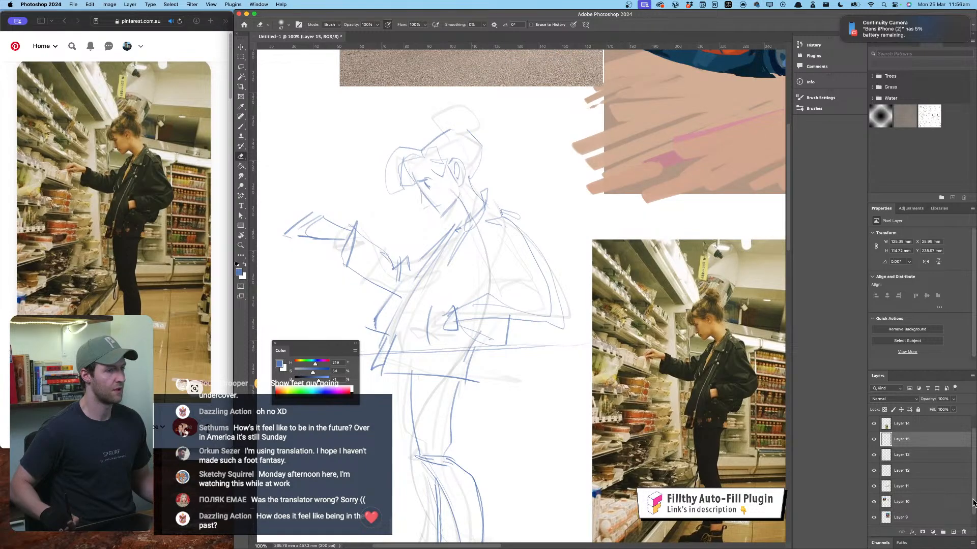
{"action": "scroll", "coordinate": [971, 519], "scroll_direction": "down", "scroll_amount": 1}
{"action": "scroll", "coordinate": [972, 517], "scroll_direction": "up", "scroll_amount": 2}
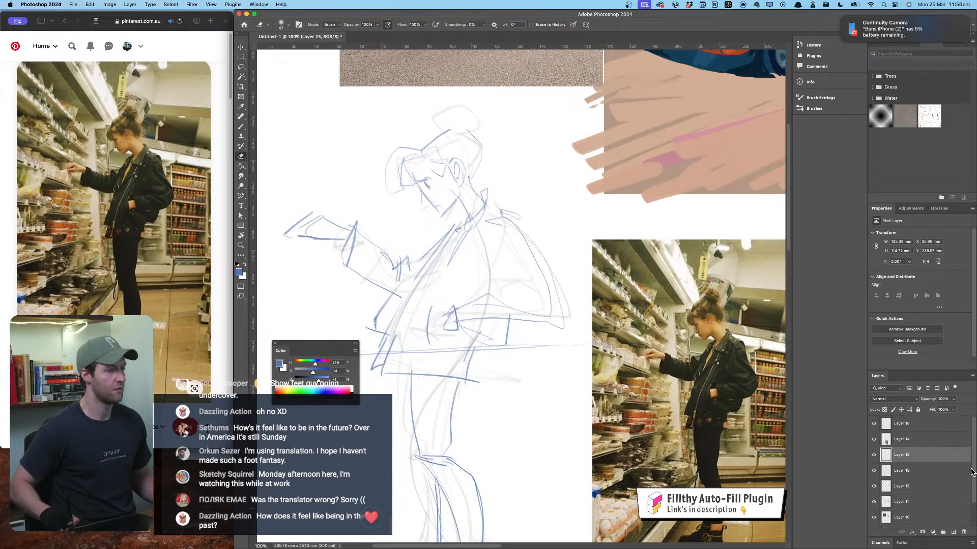
{"action": "left_click", "coordinate": [873, 424]}
{"action": "left_click", "coordinate": [874, 424]}
Step: Merge Layers 16, 15 and 13 into a single drawing layer and check it by hiding and showing it
{"action": "left_click", "coordinate": [905, 425], "text": "super"}
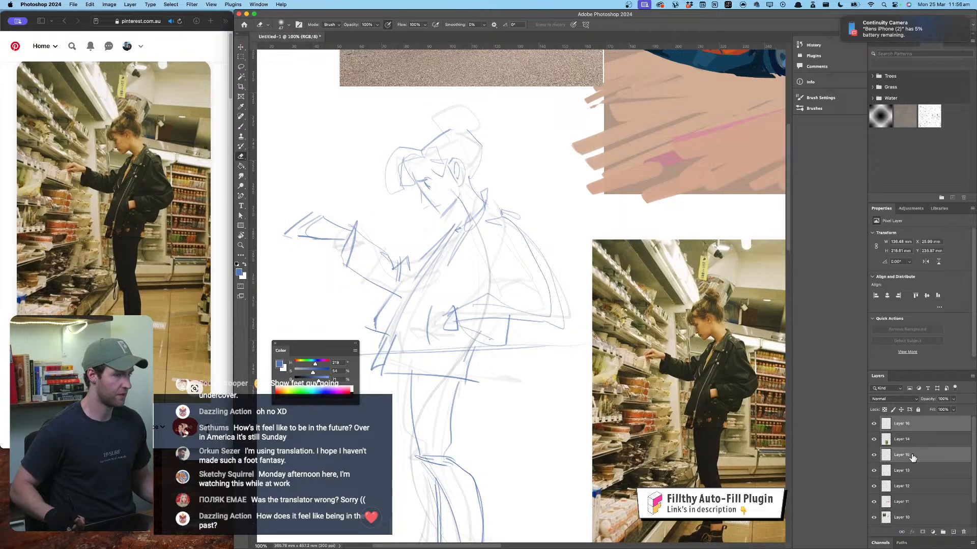
{"action": "left_click", "coordinate": [914, 473], "text": "super"}
{"action": "key", "text": "super+e"}
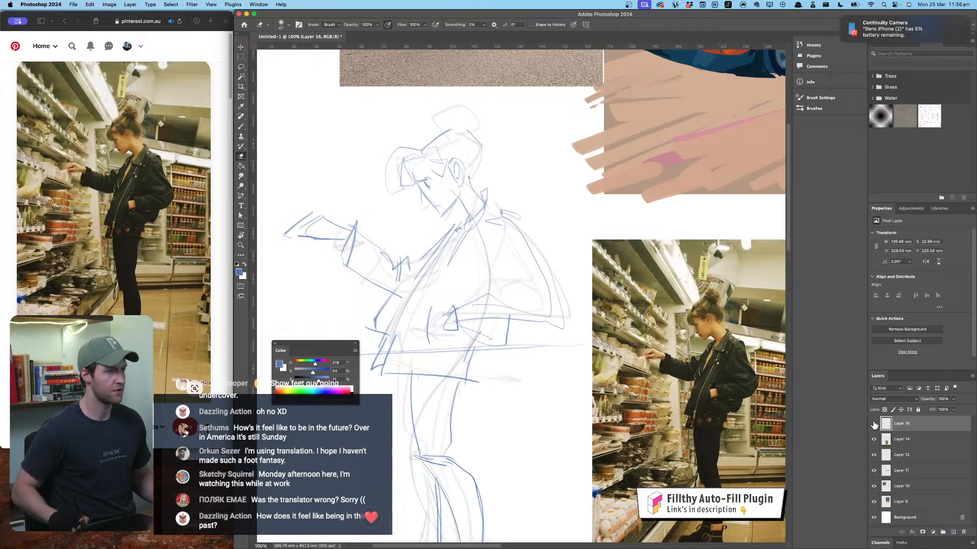
{"action": "left_click", "coordinate": [872, 425]}
{"action": "left_click", "coordinate": [872, 425]}
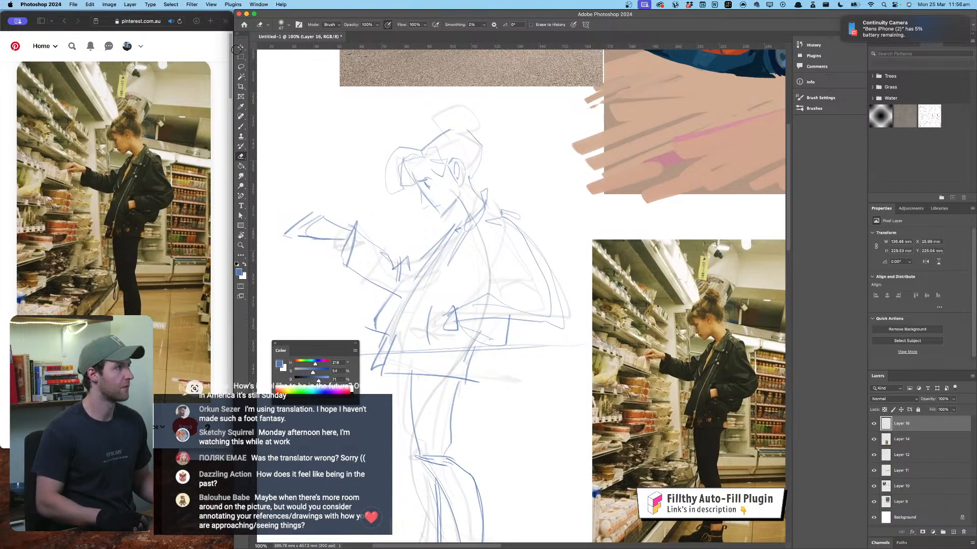
Step: Lower the opacity of the supermarket reference photo on Layer 14 to about 41%, and reselect Layer 16 for brush drawing
{"action": "left_click", "coordinate": [241, 127]}
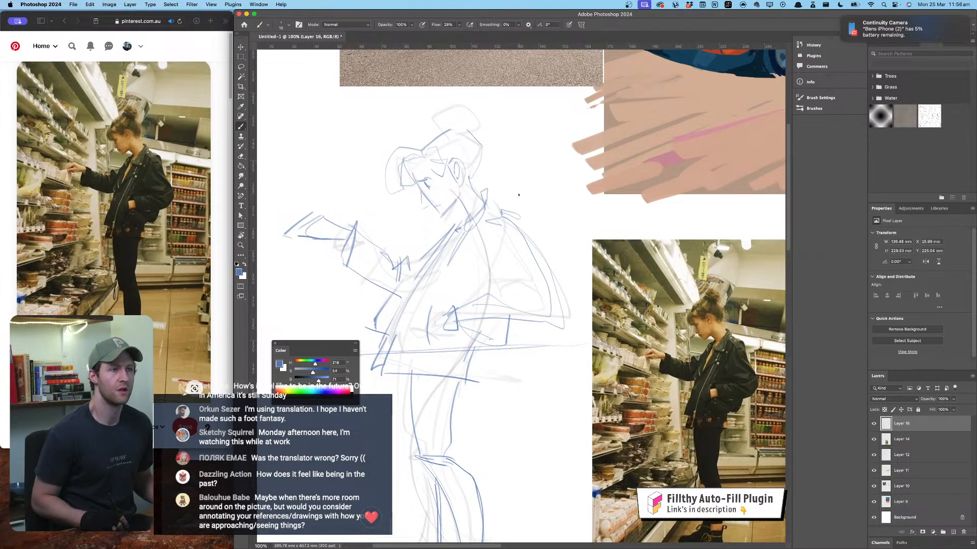
{"action": "mouse_move", "coordinate": [518, 207]}
{"action": "left_mouse_down"}
{"action": "mouse_move", "coordinate": [524, 182]}
{"action": "mouse_move", "coordinate": [508, 184]}
{"action": "left_mouse_up"}
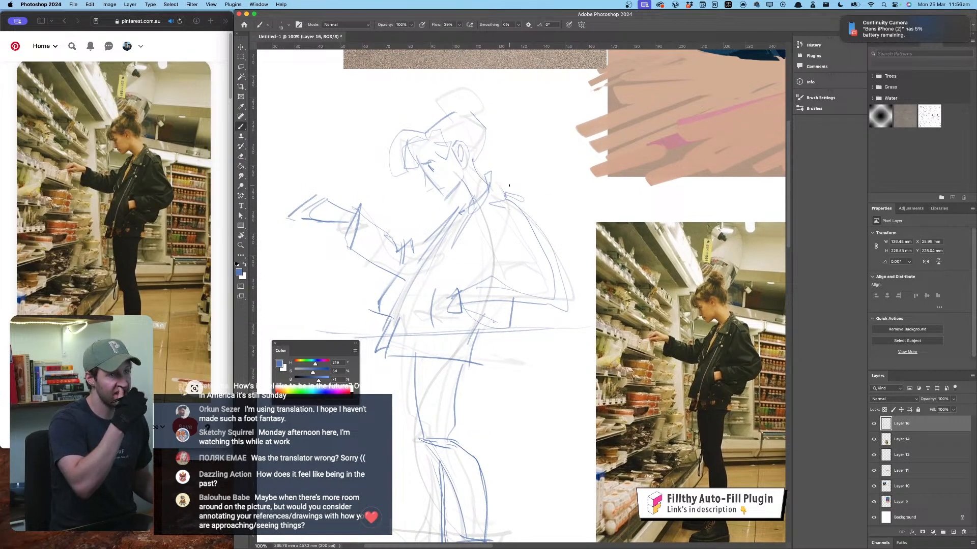
{"action": "left_click_drag", "start_coordinate": [565, 240], "coordinate": [559, 241]}
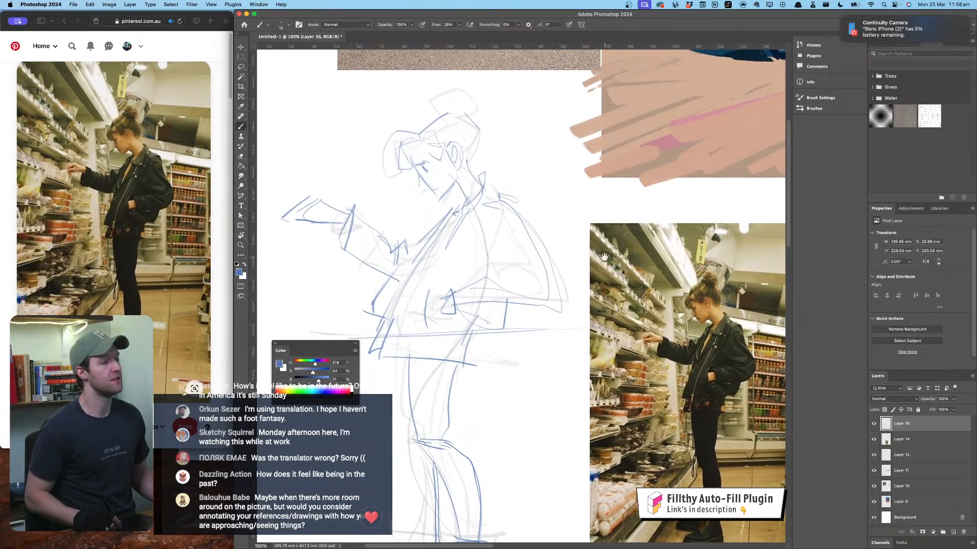
{"action": "left_click", "coordinate": [874, 441]}
{"action": "left_click", "coordinate": [874, 440]}
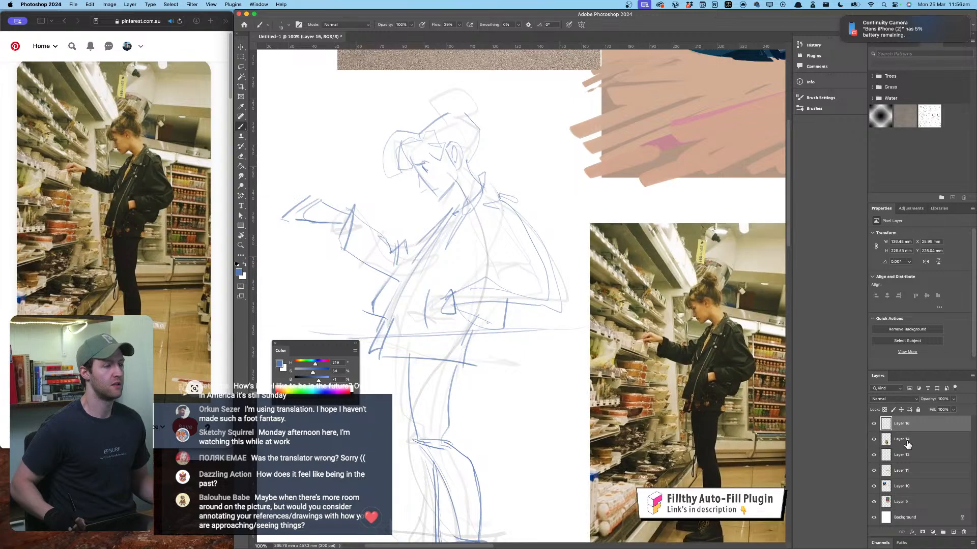
{"action": "left_click", "coordinate": [903, 440]}
{"action": "left_click_drag", "start_coordinate": [929, 401], "coordinate": [918, 407]}
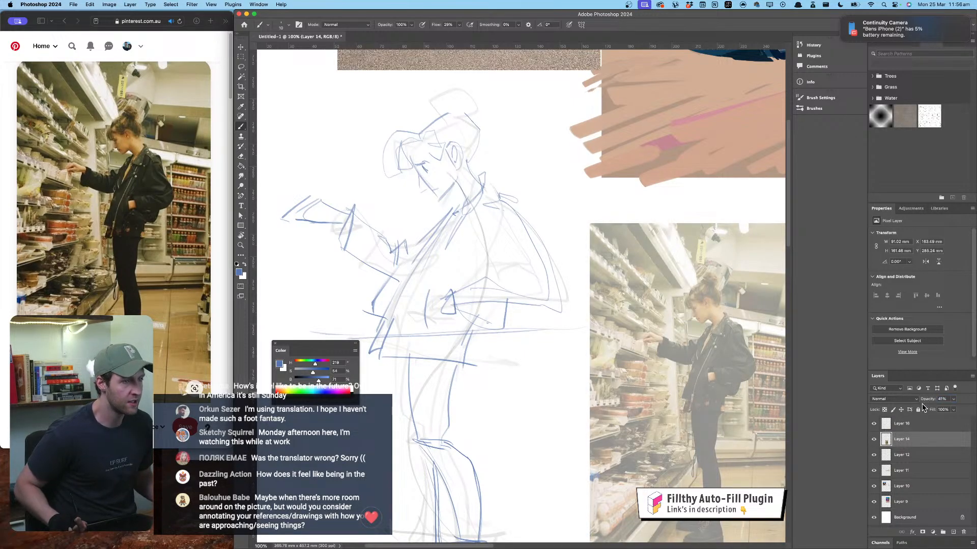
{"action": "left_click", "coordinate": [919, 429]}
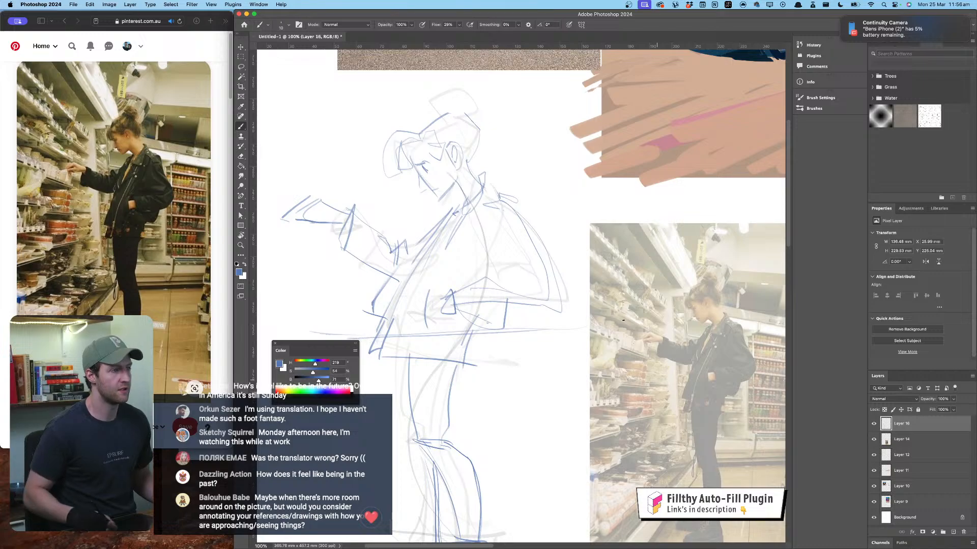
{"action": "mouse_move", "coordinate": [546, 200]}
{"action": "left_mouse_down"}
{"action": "mouse_move", "coordinate": [516, 194]}
{"action": "mouse_move", "coordinate": [542, 203]}
{"action": "mouse_move", "coordinate": [534, 181]}
{"action": "mouse_move", "coordinate": [558, 183]}
{"action": "mouse_move", "coordinate": [508, 194]}
{"action": "mouse_move", "coordinate": [546, 213]}
{"action": "left_mouse_up"}
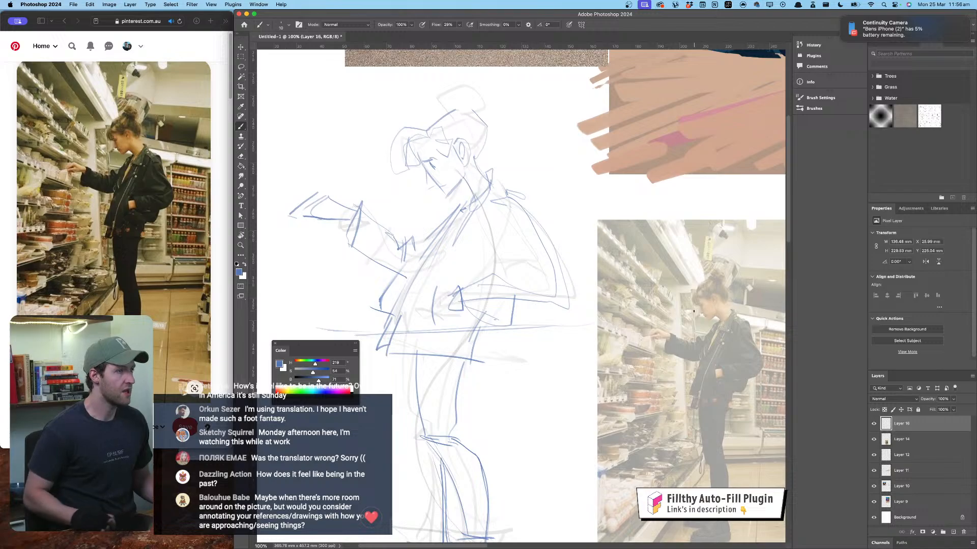
{"action": "left_click_drag", "start_coordinate": [690, 296], "coordinate": [714, 317]}
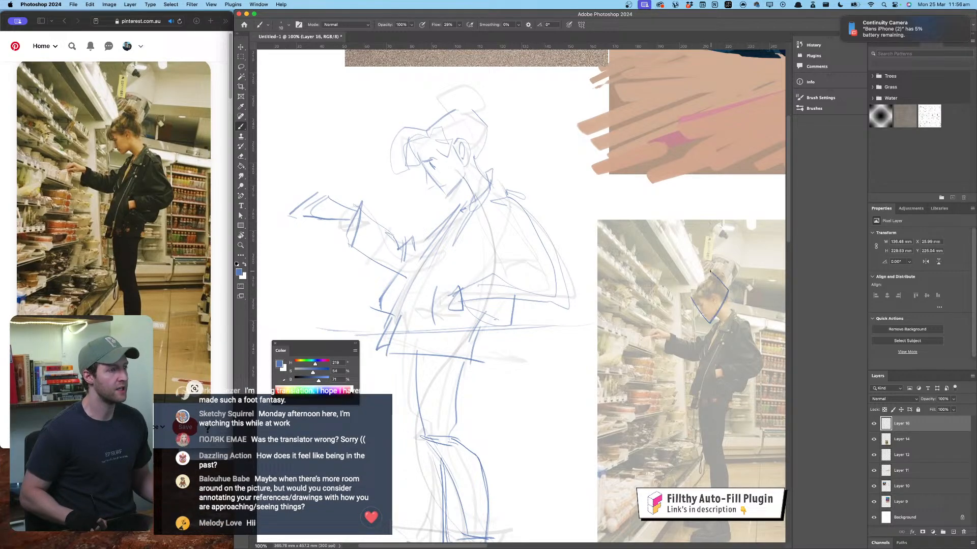
{"action": "key", "text": "super+z"}
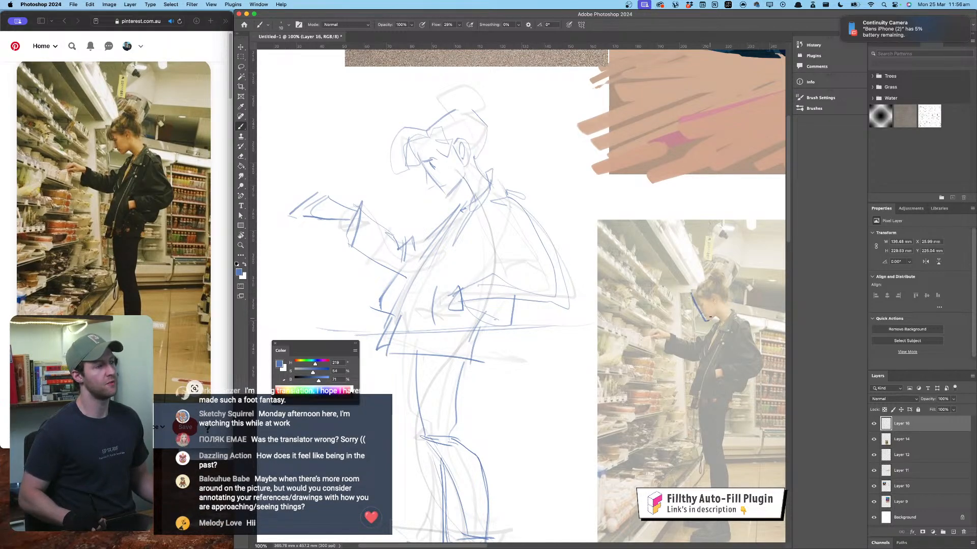
{"action": "key", "text": "super+z"}
{"action": "key", "text": "super+z"}
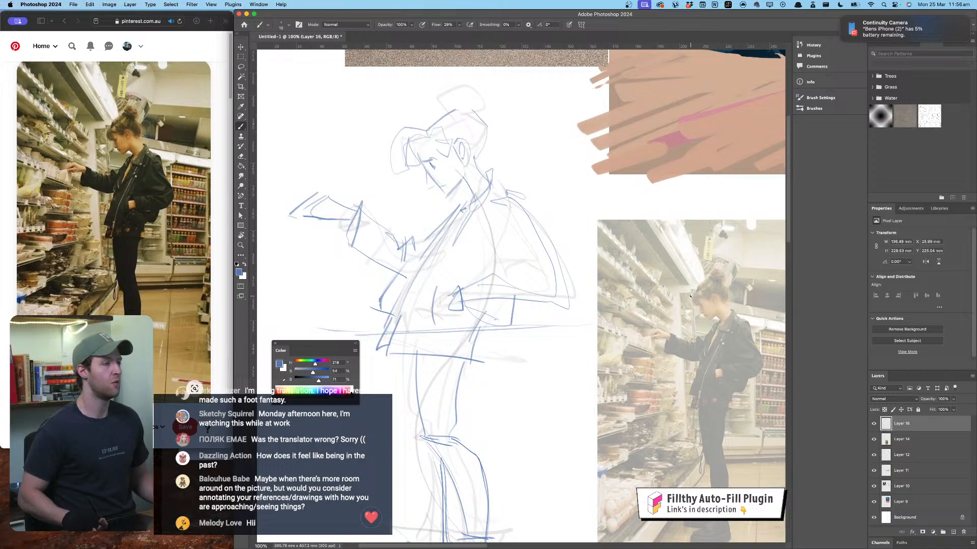
{"action": "mouse_move", "coordinate": [691, 297]}
{"action": "left_mouse_down"}
{"action": "mouse_move", "coordinate": [719, 288]}
{"action": "mouse_move", "coordinate": [692, 304]}
{"action": "mouse_move", "coordinate": [689, 296]}
{"action": "mouse_move", "coordinate": [720, 309]}
{"action": "left_mouse_up"}
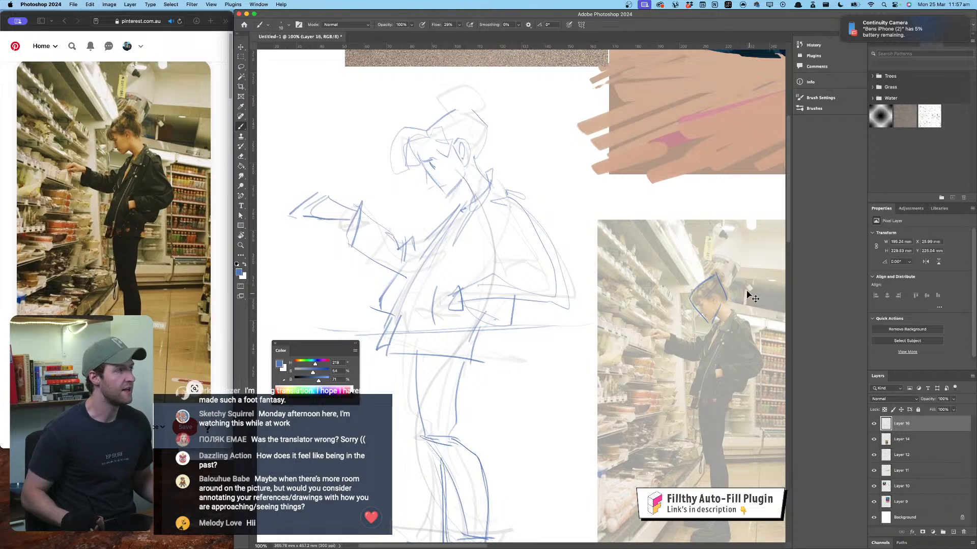
{"action": "key", "text": "ctrl+z"}
{"action": "key", "text": "ctrl+z"}
{"action": "key", "text": "ctrl+z"}
{"action": "key", "text": "ctrl+z"}
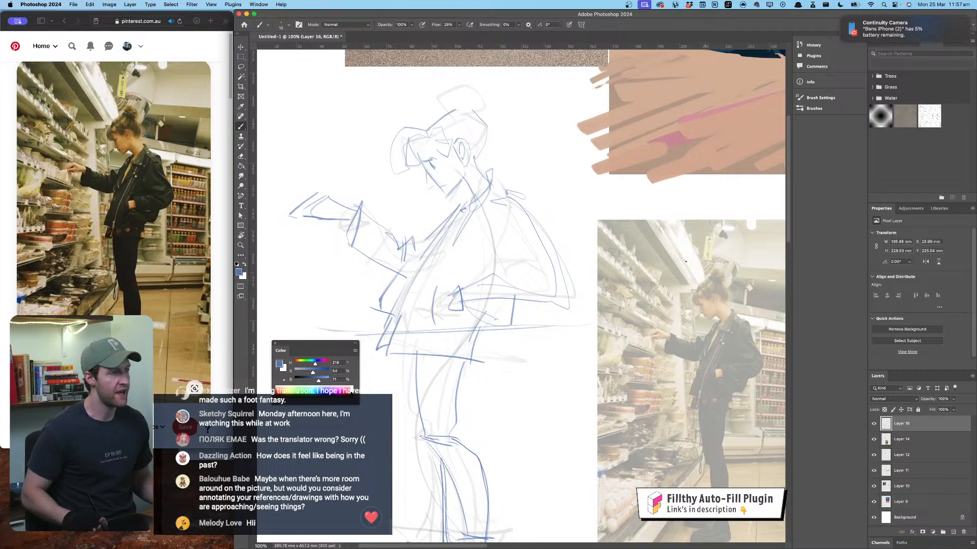
Step: Try a blue hat-and-bun shape on the reference woman's head, undo it, and brush the bun and head contour on the drawing
{"action": "left_click_drag", "start_coordinate": [695, 291], "coordinate": [729, 301]}
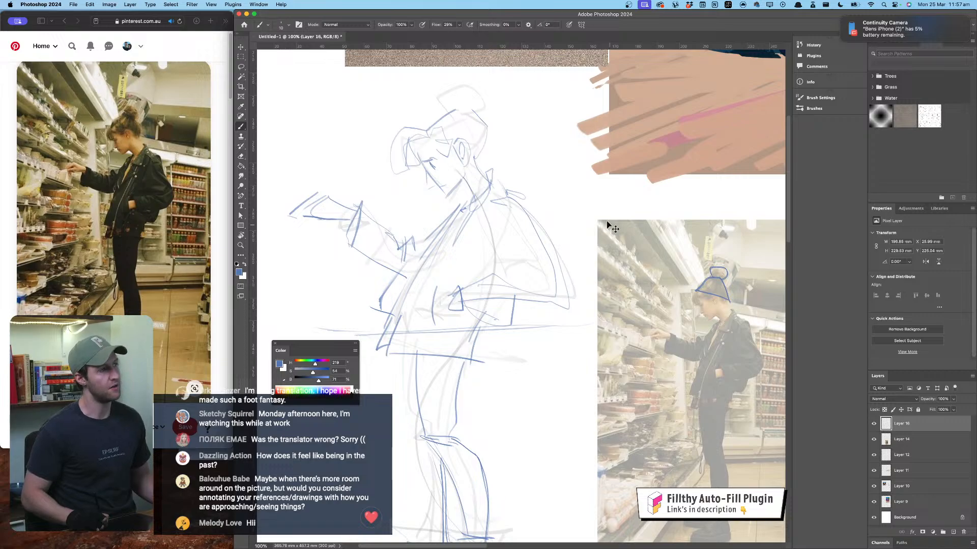
{"action": "key", "text": "ctrl+z"}
{"action": "mouse_move", "coordinate": [419, 134]}
{"action": "left_mouse_down"}
{"action": "mouse_move", "coordinate": [461, 110]}
{"action": "mouse_move", "coordinate": [485, 154]}
{"action": "mouse_move", "coordinate": [445, 96]}
{"action": "mouse_move", "coordinate": [484, 102]}
{"action": "left_mouse_up"}
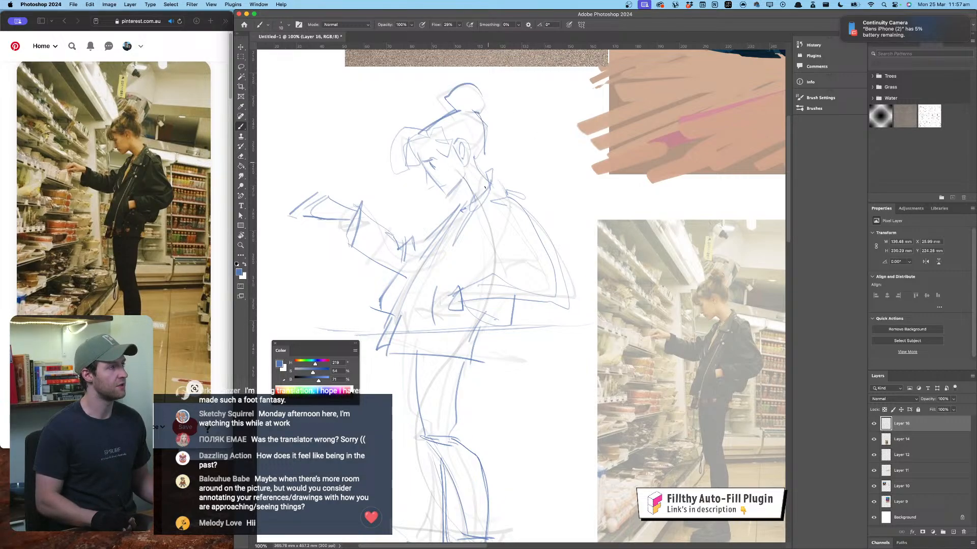
Step: Erase the drawn woman's old eye marks and redraw the eye, eyebrow and underside of the nose in blue
{"action": "key", "text": "e"}
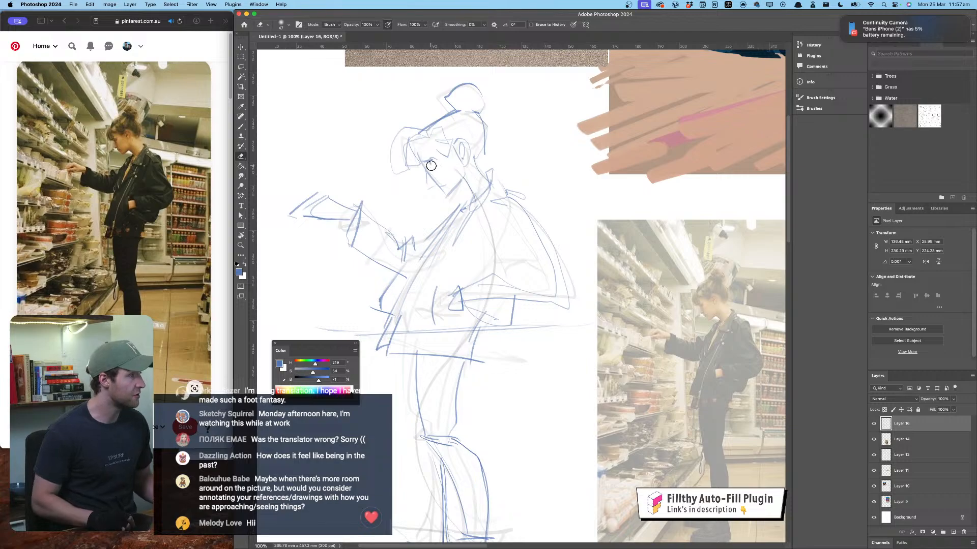
{"action": "key", "text": "super+equal"}
{"action": "key", "text": "super+equal"}
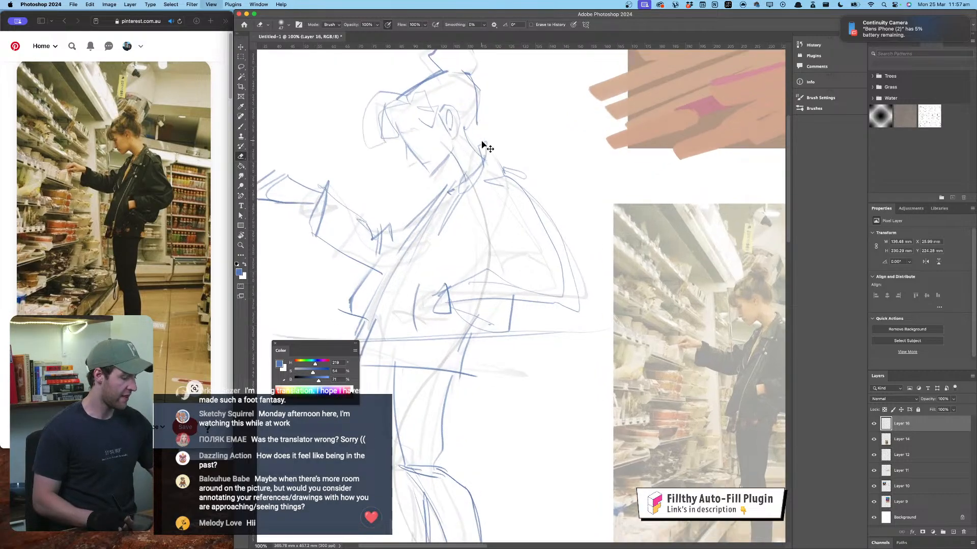
{"action": "mouse_move", "coordinate": [459, 144]}
{"action": "left_mouse_down"}
{"action": "mouse_move", "coordinate": [645, 427]}
{"action": "mouse_move", "coordinate": [677, 445]}
{"action": "mouse_move", "coordinate": [661, 436]}
{"action": "left_mouse_up"}
{"action": "key", "text": "b"}
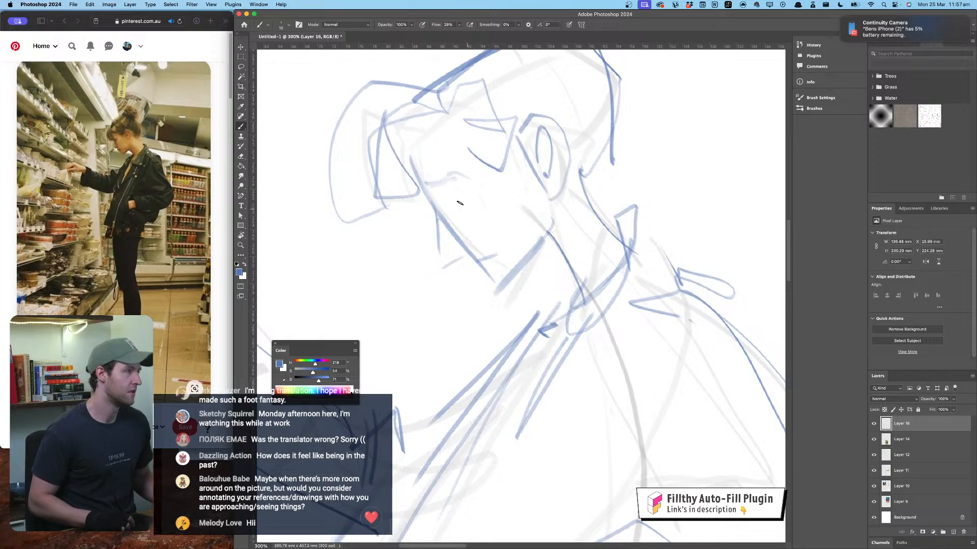
{"action": "key", "text": "super+z"}
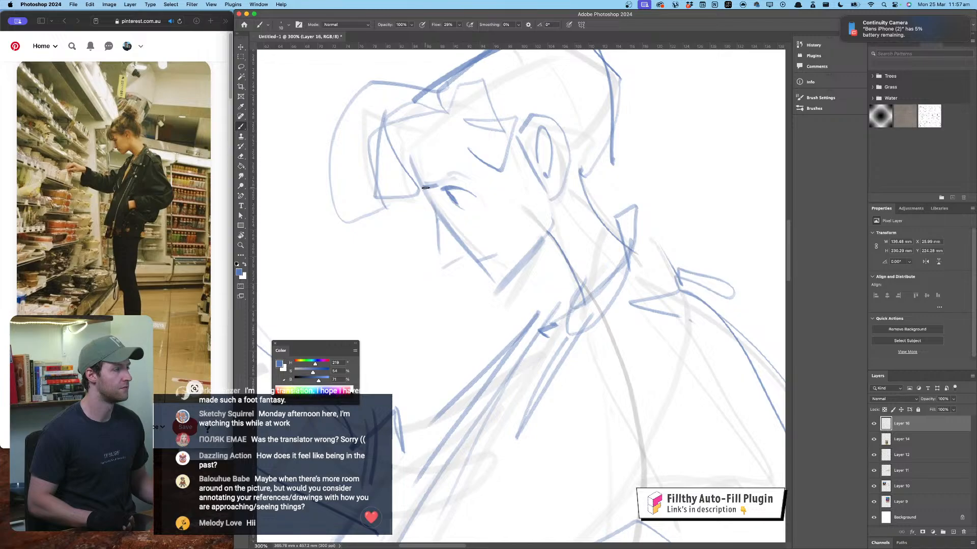
{"action": "left_click_drag", "start_coordinate": [423, 193], "coordinate": [446, 177]}
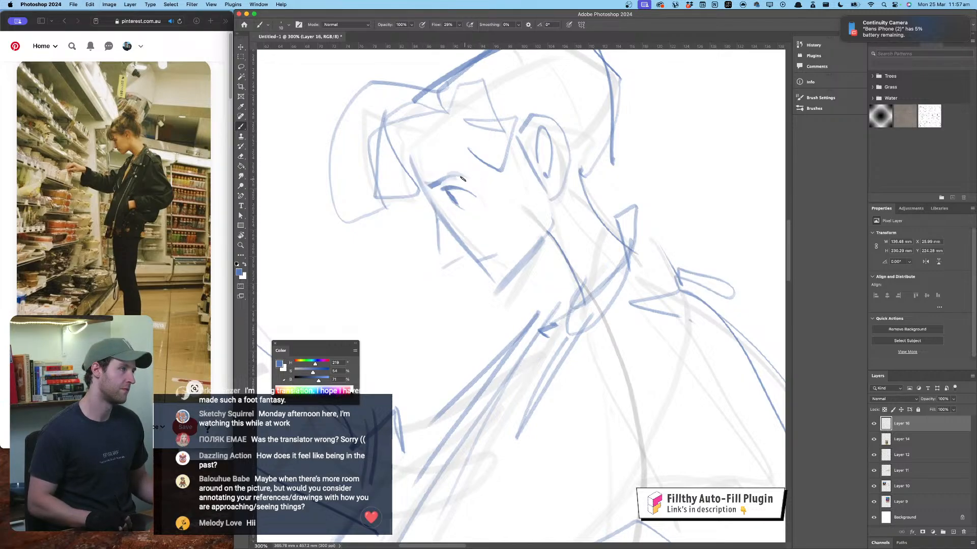
{"action": "left_click_drag", "start_coordinate": [434, 256], "coordinate": [464, 247]}
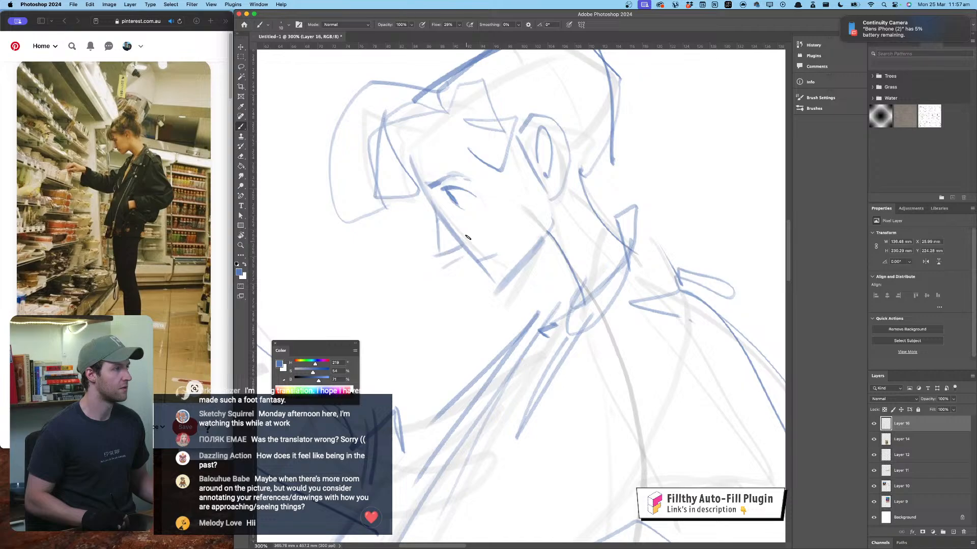
Step: Flip the canvas view horizontally and brush the curved front hair lock and hairline strokes around the forehead
{"action": "key", "text": "super+shift+h"}
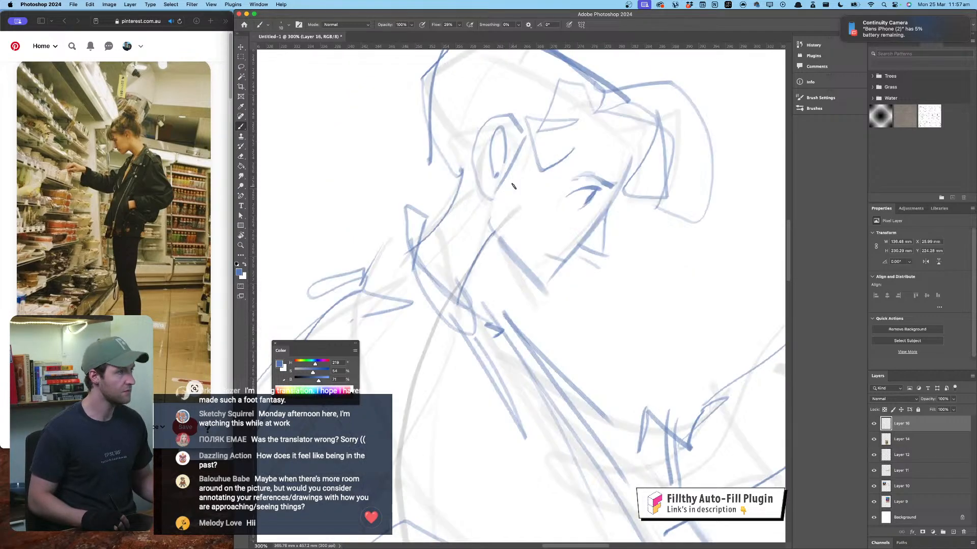
{"action": "left_click_drag", "start_coordinate": [549, 178], "coordinate": [481, 192]}
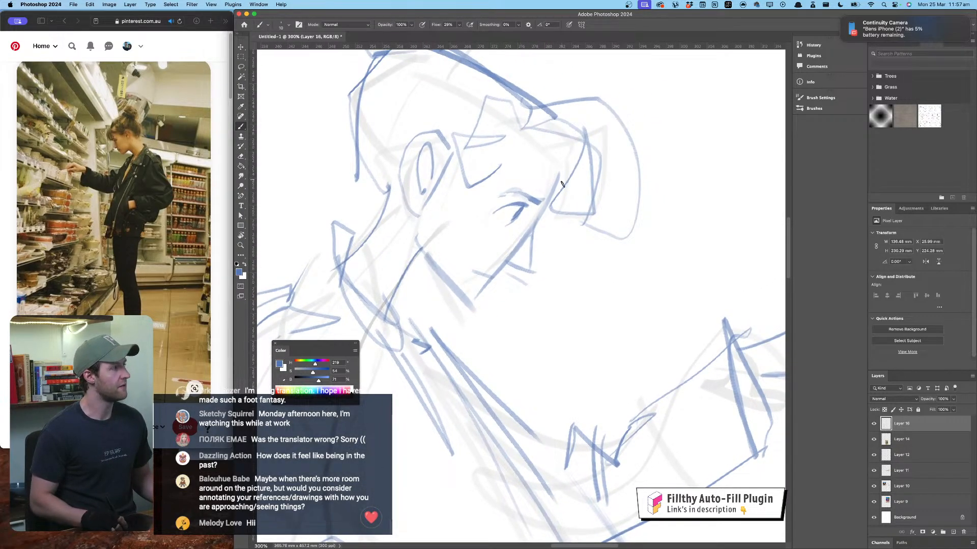
{"action": "left_click_drag", "start_coordinate": [580, 146], "coordinate": [593, 218]}
{"action": "mouse_move", "coordinate": [564, 226]}
{"action": "left_mouse_down"}
{"action": "mouse_move", "coordinate": [615, 225]}
{"action": "mouse_move", "coordinate": [584, 148]}
{"action": "mouse_move", "coordinate": [546, 169]}
{"action": "mouse_move", "coordinate": [513, 169]}
{"action": "mouse_move", "coordinate": [516, 148]}
{"action": "mouse_move", "coordinate": [463, 105]}
{"action": "left_mouse_up"}
{"action": "left_click_drag", "start_coordinate": [510, 132], "coordinate": [501, 109]}
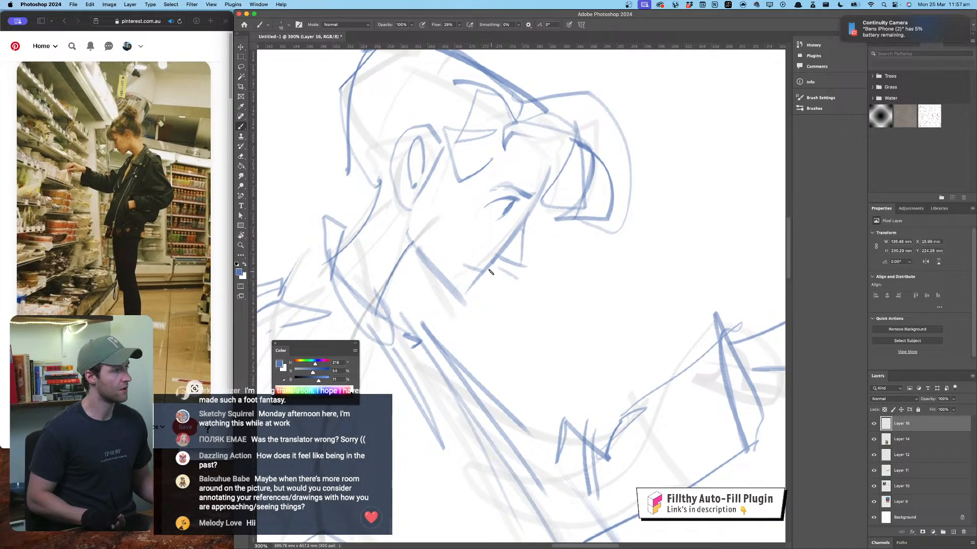
Step: Brush the mouth corner and a firm jaw line below the ear, keeping only Layer 16 selected
{"action": "left_click_drag", "start_coordinate": [473, 274], "coordinate": [461, 292]}
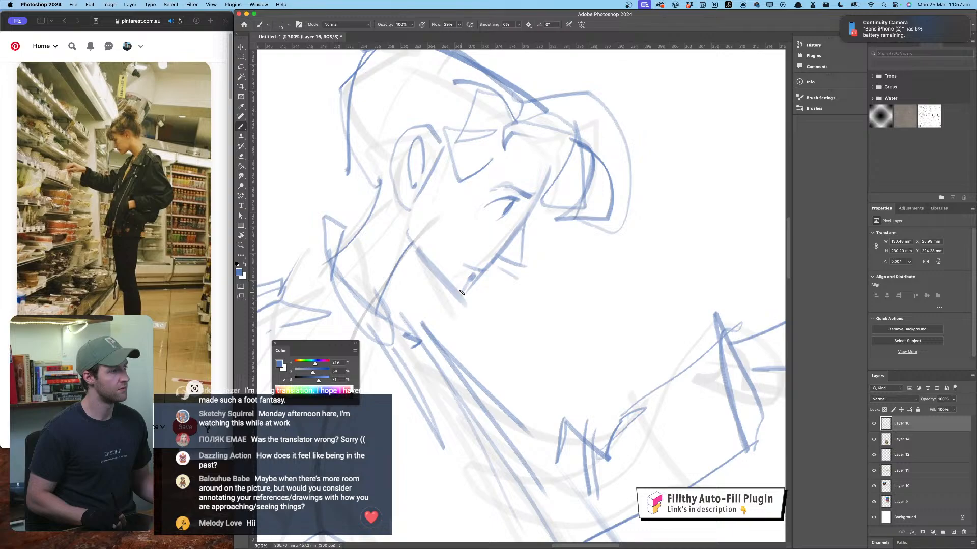
{"action": "left_click_drag", "start_coordinate": [512, 234], "coordinate": [497, 252]}
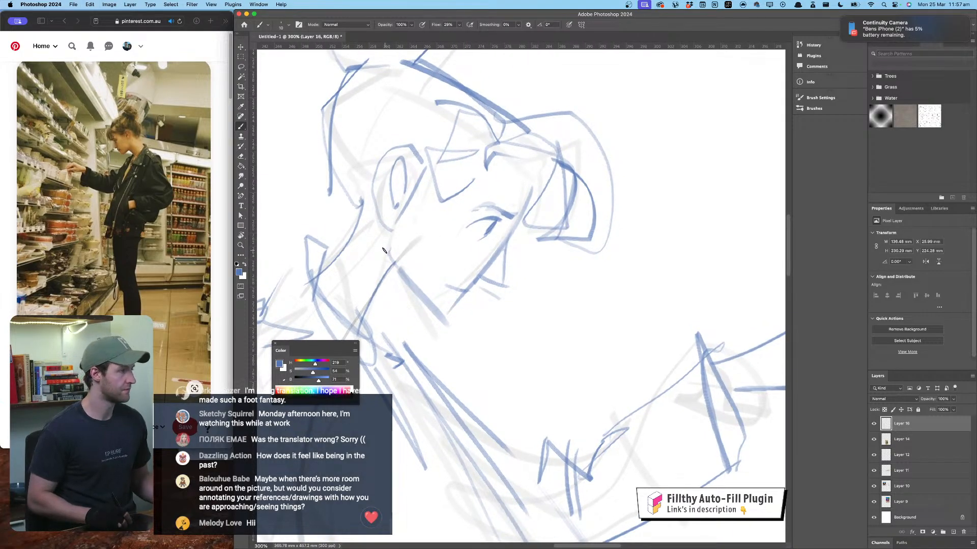
{"action": "left_click_drag", "start_coordinate": [383, 251], "coordinate": [384, 252]}
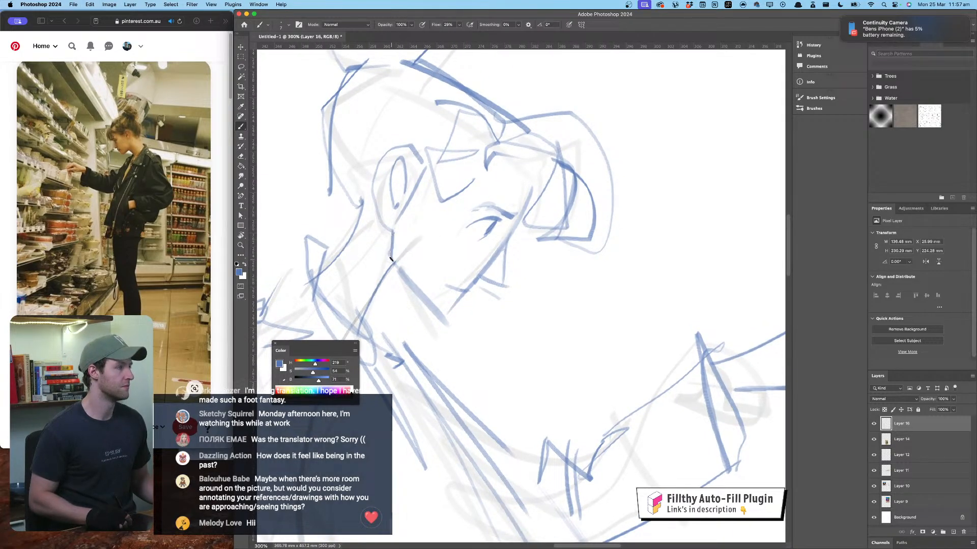
{"action": "left_click", "coordinate": [390, 237], "text": "shift+super"}
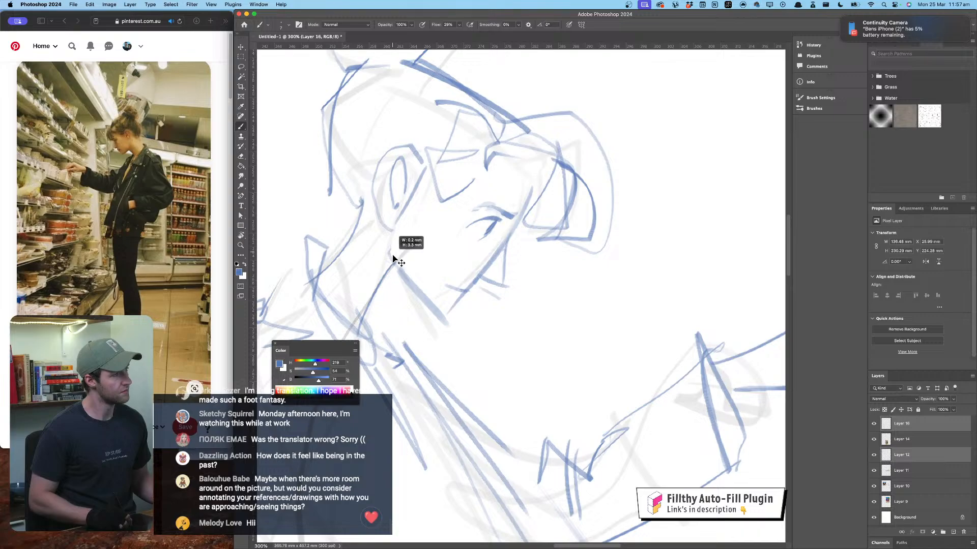
{"action": "left_click", "coordinate": [915, 425]}
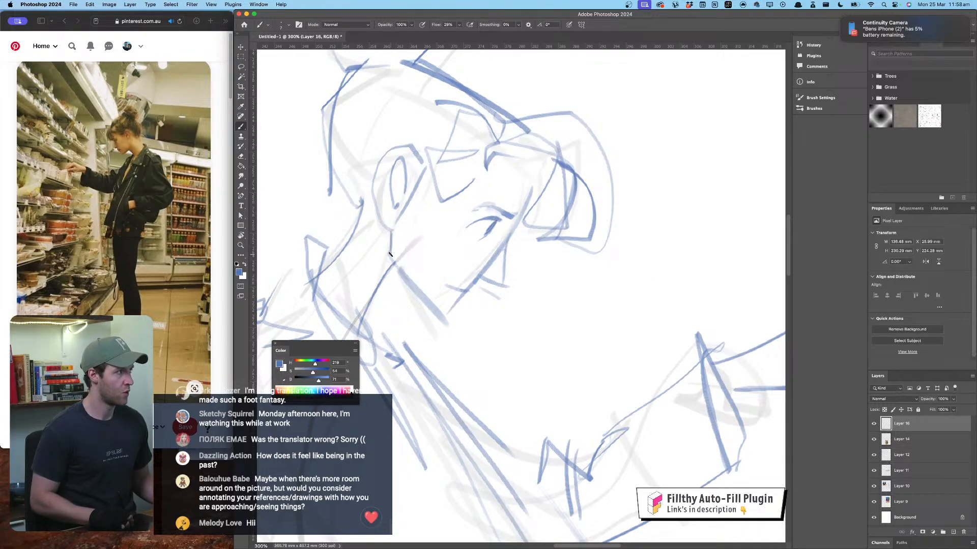
{"action": "left_click_drag", "start_coordinate": [387, 232], "coordinate": [388, 264]}
Step: Add the eye's lower lid lines, restore the unflipped view and check the whole figure beside the reference photo
{"action": "left_click_drag", "start_coordinate": [512, 216], "coordinate": [534, 221]}
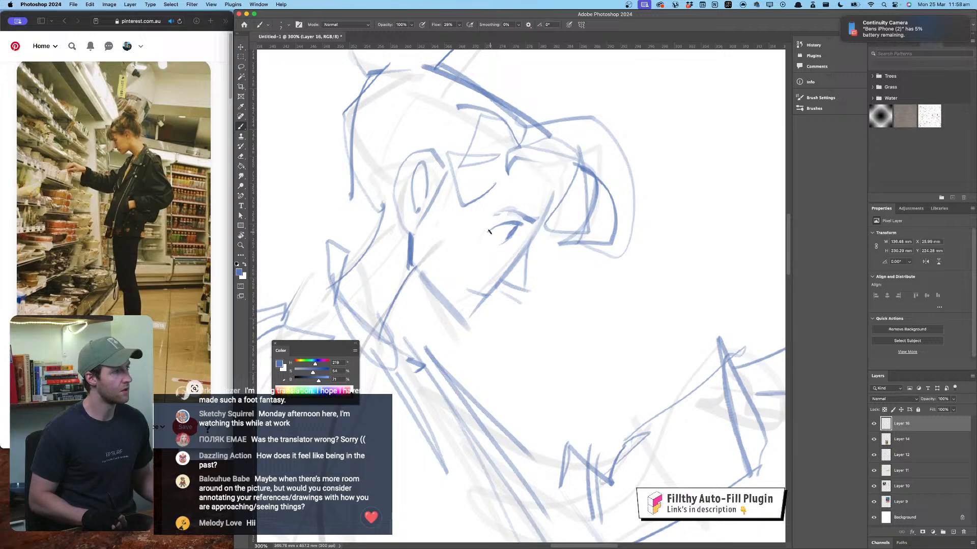
{"action": "left_click_drag", "start_coordinate": [578, 227], "coordinate": [590, 228]}
{"action": "key", "text": "super+shift+h"}
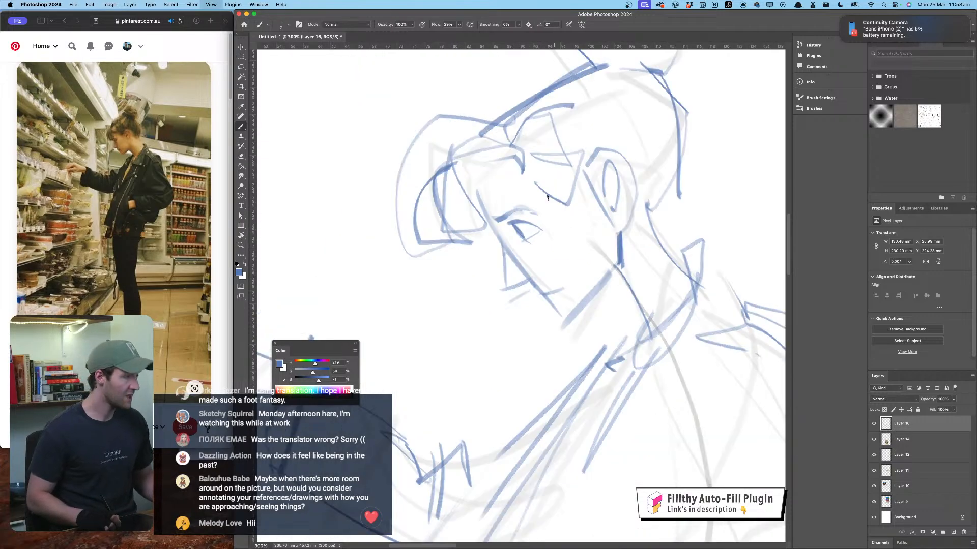
{"action": "left_click_drag", "start_coordinate": [505, 193], "coordinate": [459, 181]}
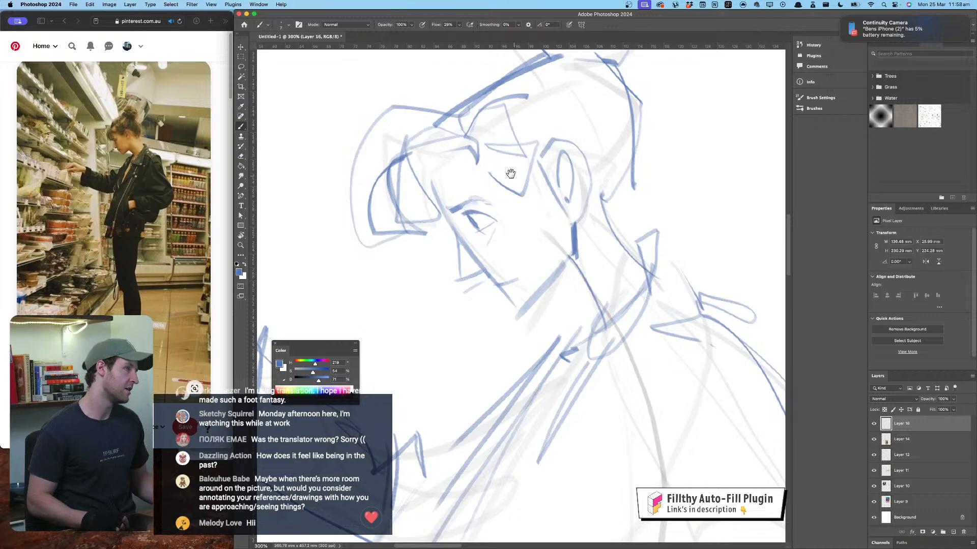
{"action": "key", "text": "super+minus"}
{"action": "key", "text": "super+minus"}
{"action": "key", "text": "super+minus"}
{"action": "key", "text": "super+plus"}
{"action": "key", "text": "super+plus"}
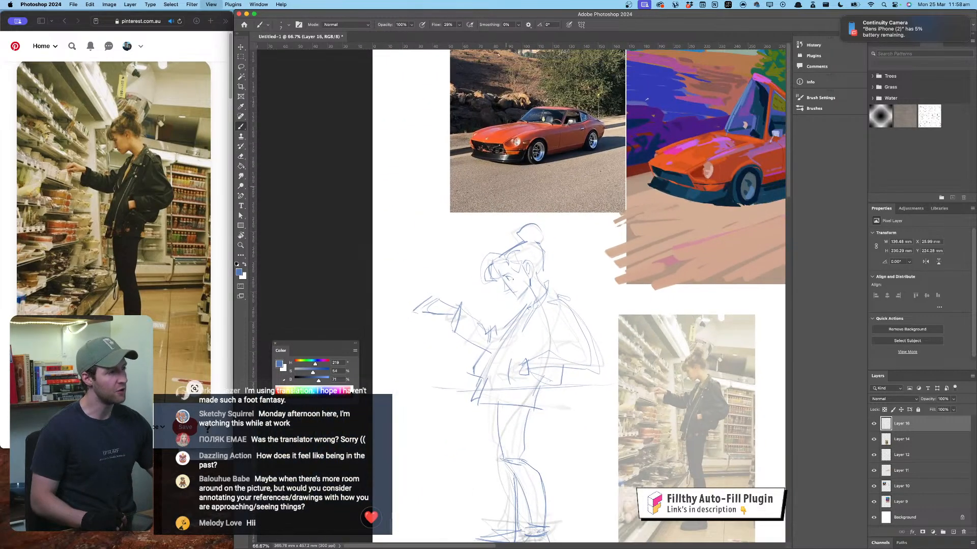
Step: Brush a boxy fringe section across the forehead and strengthen the lower jaw and front neck line
{"action": "left_click_drag", "start_coordinate": [508, 196], "coordinate": [555, 206]}
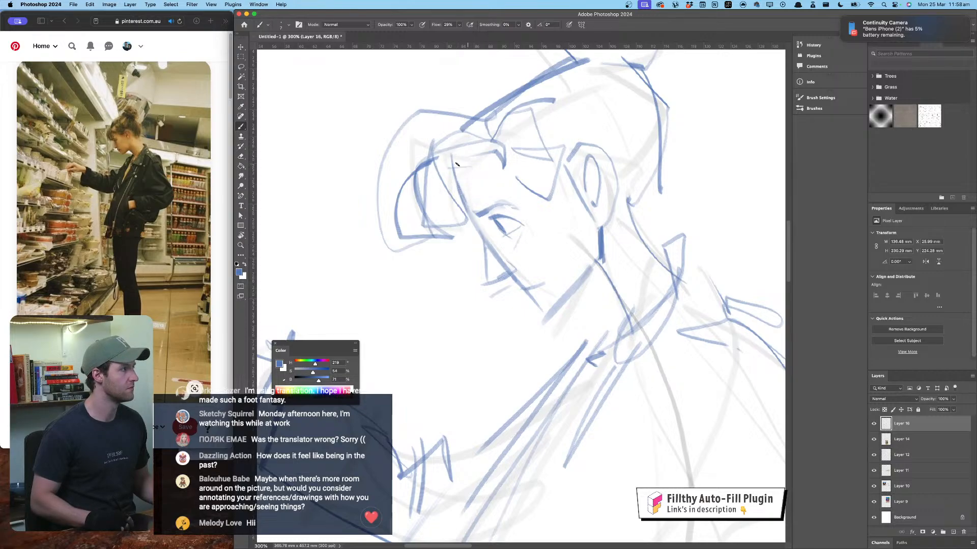
{"action": "mouse_move", "coordinate": [446, 178]}
{"action": "left_mouse_down"}
{"action": "mouse_move", "coordinate": [471, 168]}
{"action": "mouse_move", "coordinate": [448, 141]}
{"action": "mouse_move", "coordinate": [436, 160]}
{"action": "mouse_move", "coordinate": [469, 159]}
{"action": "mouse_move", "coordinate": [426, 137]}
{"action": "left_mouse_up"}
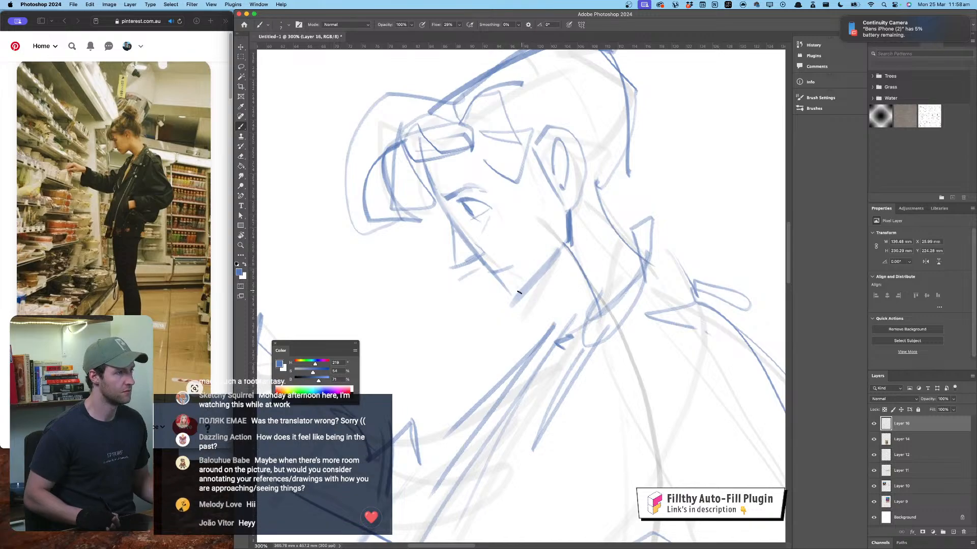
{"action": "mouse_move", "coordinate": [531, 284]}
{"action": "left_mouse_down"}
{"action": "mouse_move", "coordinate": [574, 240]}
{"action": "mouse_move", "coordinate": [554, 257]}
{"action": "left_mouse_up"}
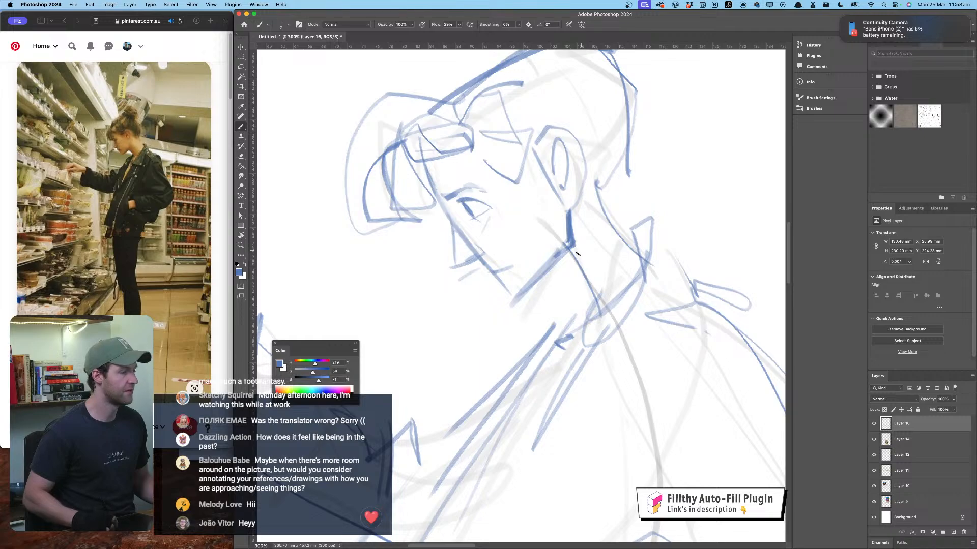
{"action": "left_click_drag", "start_coordinate": [564, 249], "coordinate": [593, 302]}
Step: Rework the stroke joining the earlobe to the jaw, undoing unwanted attempts around the ear and neck
{"action": "left_click_drag", "start_coordinate": [495, 232], "coordinate": [455, 223]}
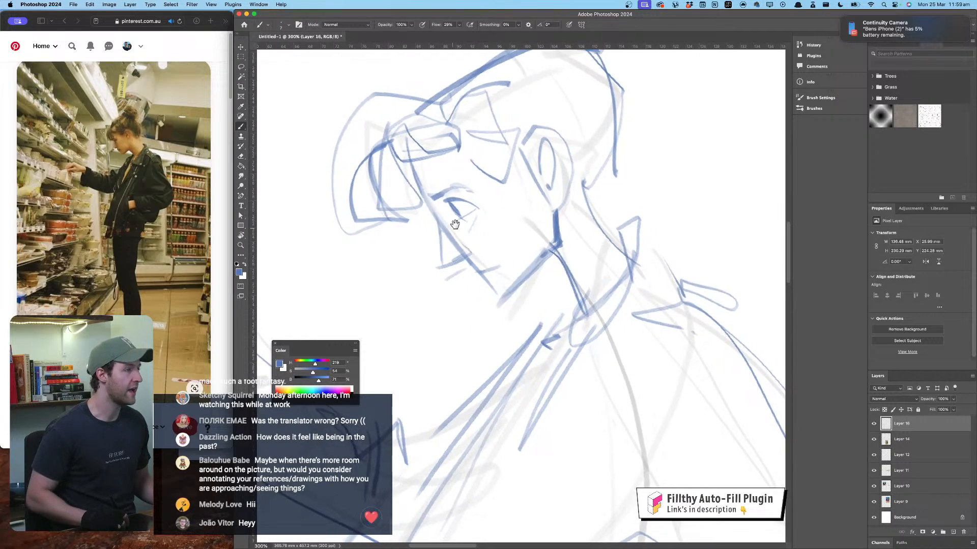
{"action": "left_click_drag", "start_coordinate": [570, 182], "coordinate": [543, 217]}
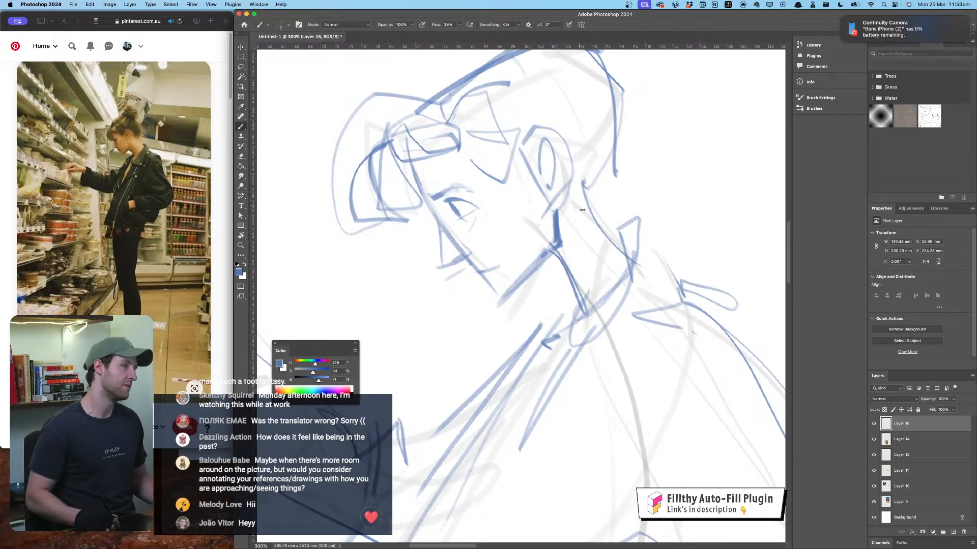
{"action": "left_click_drag", "start_coordinate": [571, 184], "coordinate": [638, 267]}
{"action": "key", "text": "super+z"}
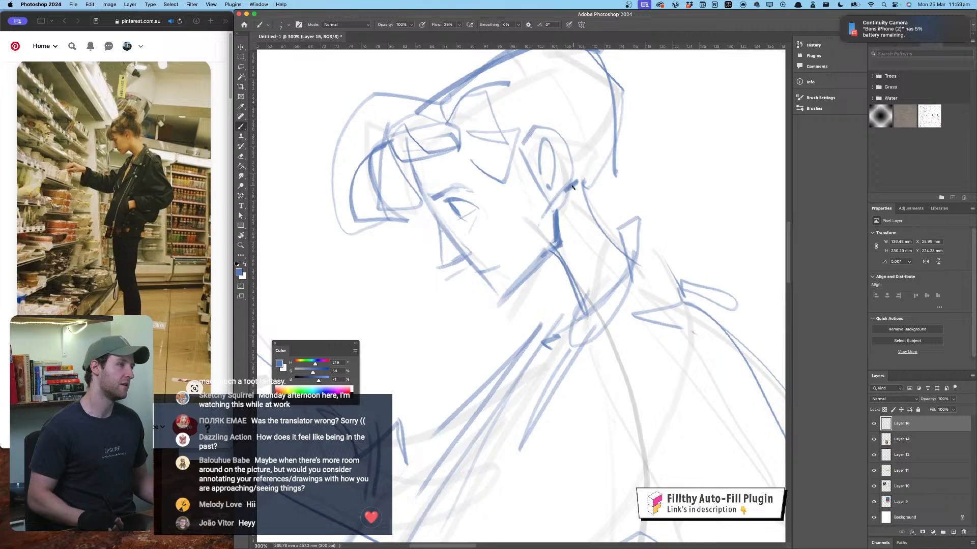
{"action": "key", "text": "super+z"}
{"action": "key", "text": "super+z"}
{"action": "left_click_drag", "start_coordinate": [572, 178], "coordinate": [553, 210]}
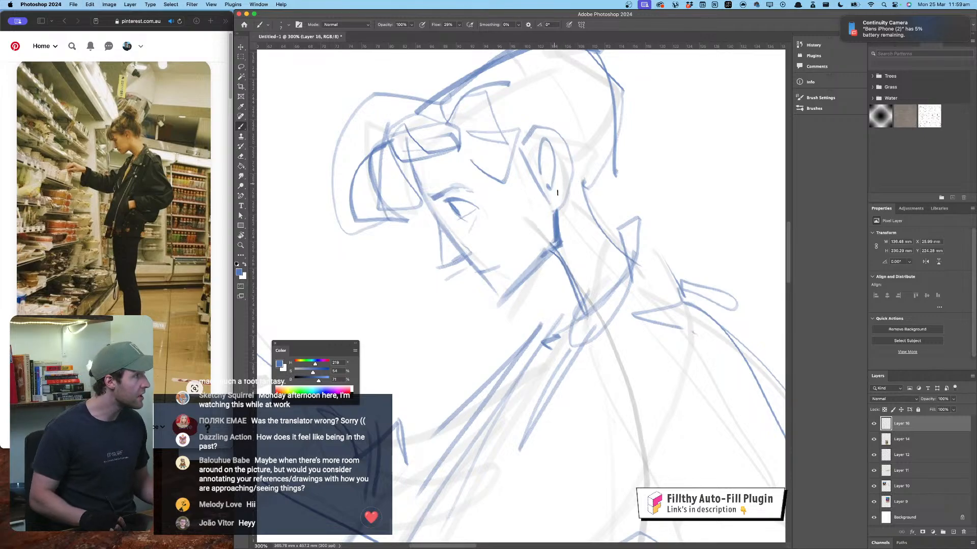
{"action": "left_click_drag", "start_coordinate": [573, 165], "coordinate": [554, 210]}
{"action": "key", "text": "super+z"}
Step: Brush a second contour along the back of the neck and darken the front neck line down to the collar
{"action": "mouse_move", "coordinate": [573, 168]}
{"action": "left_mouse_down"}
{"action": "mouse_move", "coordinate": [571, 190]}
{"action": "mouse_move", "coordinate": [642, 270]}
{"action": "left_mouse_up"}
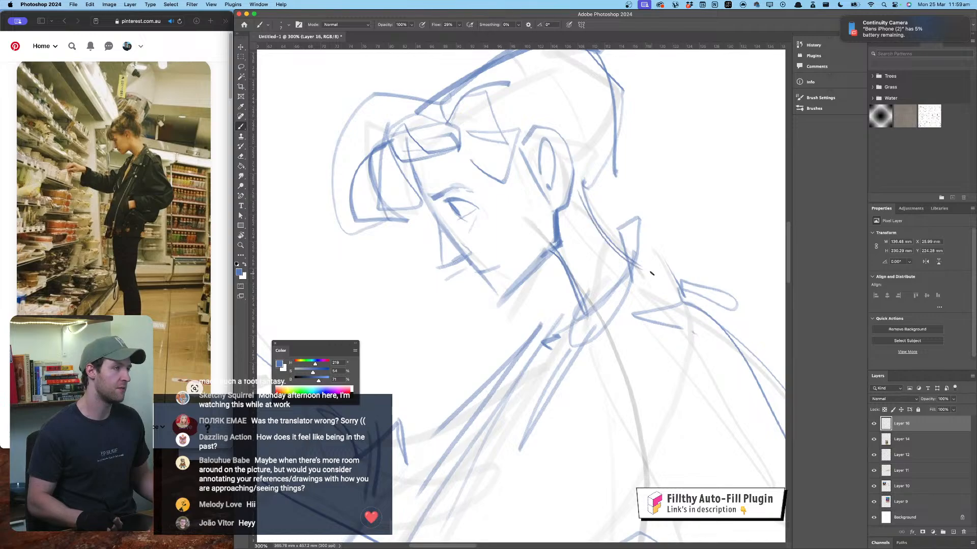
{"action": "left_click_drag", "start_coordinate": [568, 272], "coordinate": [581, 326]}
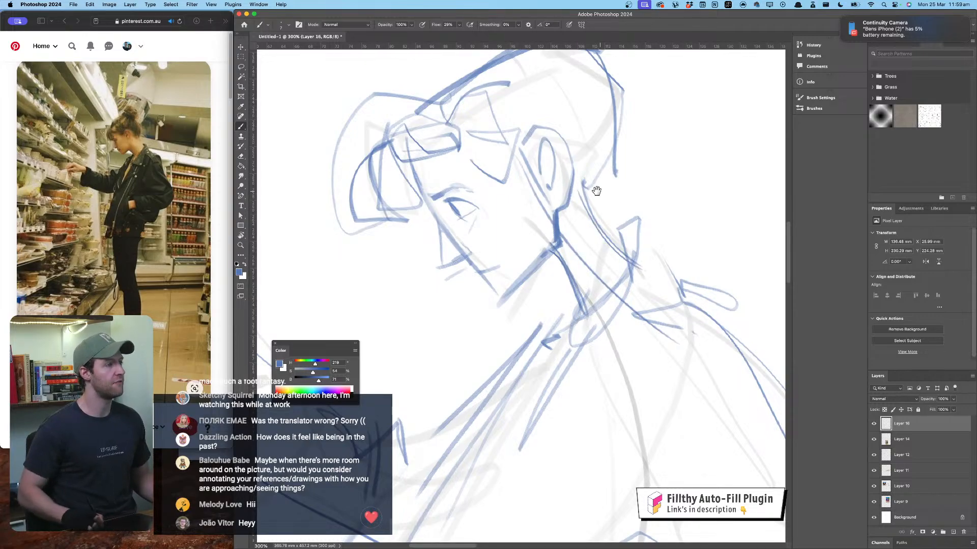
{"action": "mouse_move", "coordinate": [519, 216]}
{"action": "left_mouse_down"}
{"action": "mouse_move", "coordinate": [494, 211]}
{"action": "mouse_move", "coordinate": [575, 265]}
{"action": "mouse_move", "coordinate": [573, 296]}
{"action": "left_mouse_up"}
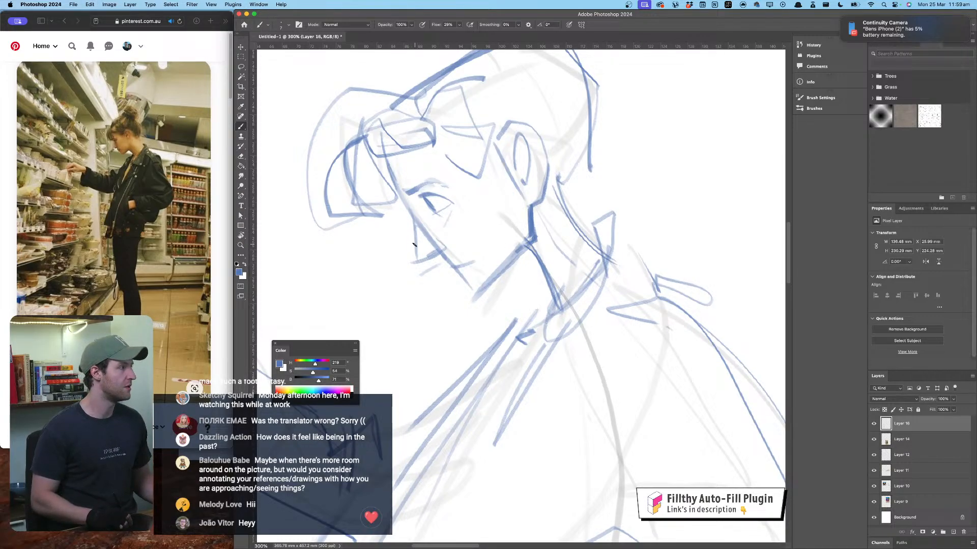
Step: Darken the nose's front contour and the eye detail, and flip the canvas view horizontally
{"action": "left_click_drag", "start_coordinate": [412, 216], "coordinate": [417, 261]}
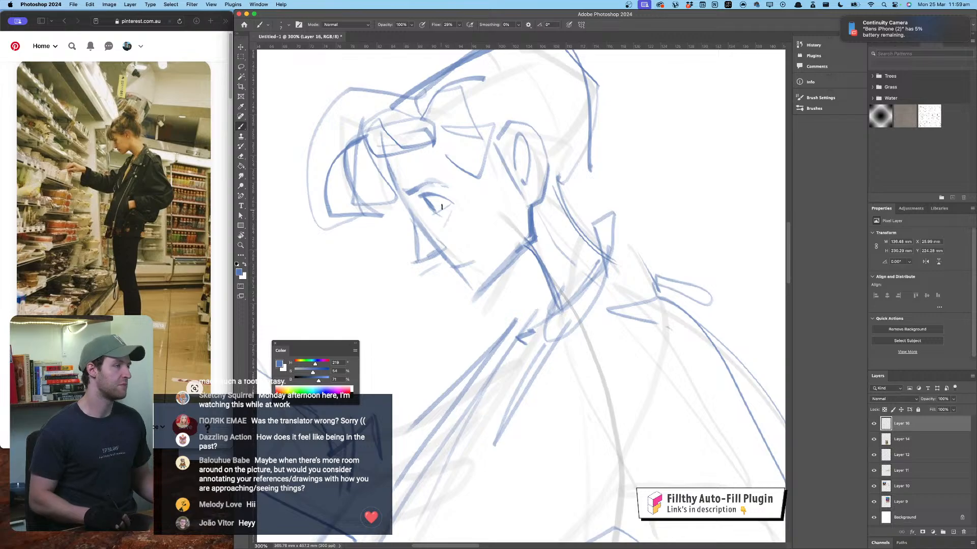
{"action": "left_click_drag", "start_coordinate": [441, 207], "coordinate": [447, 209]}
{"action": "key", "text": "super+shift+h"}
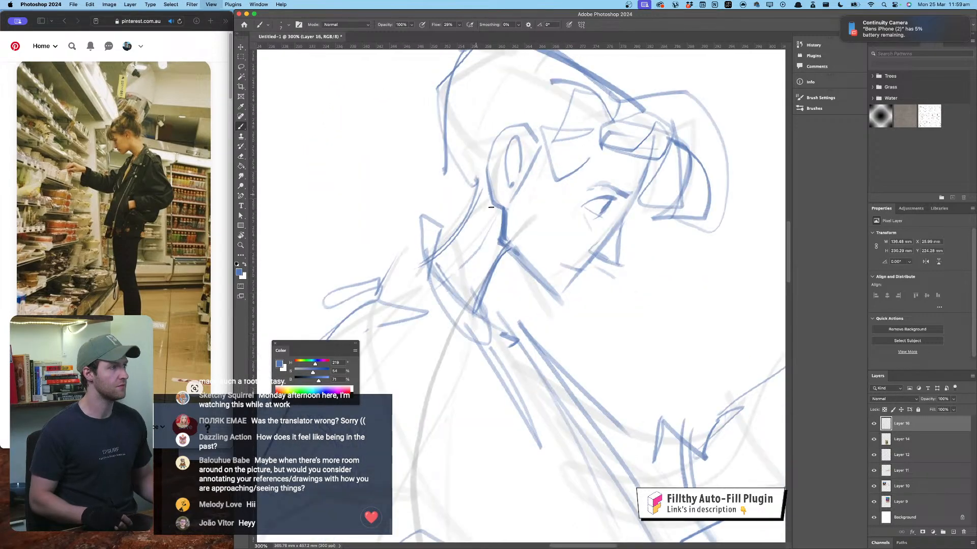
Step: Darken the ear's outer outline and brush light curved hair strokes above and behind the ear
{"action": "left_click_drag", "start_coordinate": [539, 212], "coordinate": [508, 218]}
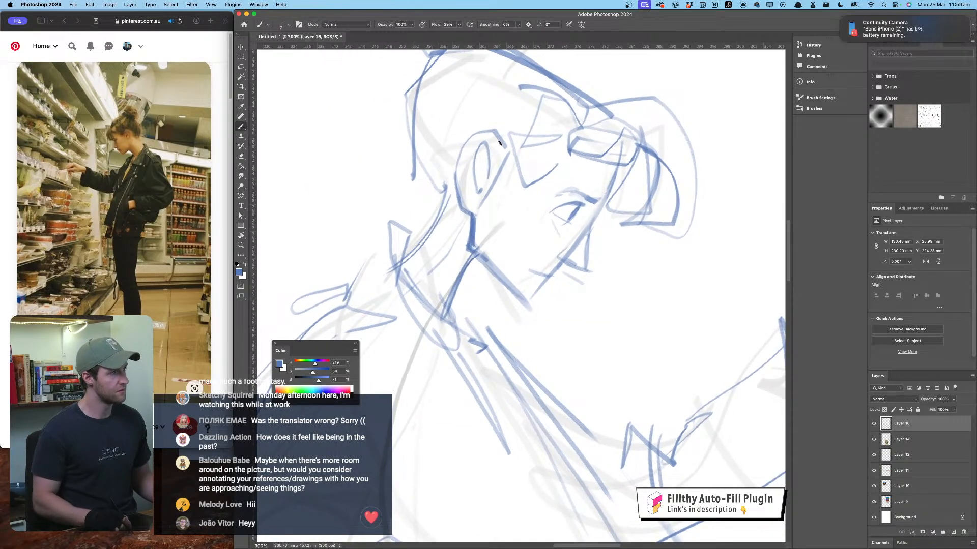
{"action": "left_click_drag", "start_coordinate": [482, 128], "coordinate": [457, 184]}
{"action": "left_click_drag", "start_coordinate": [452, 229], "coordinate": [453, 249]}
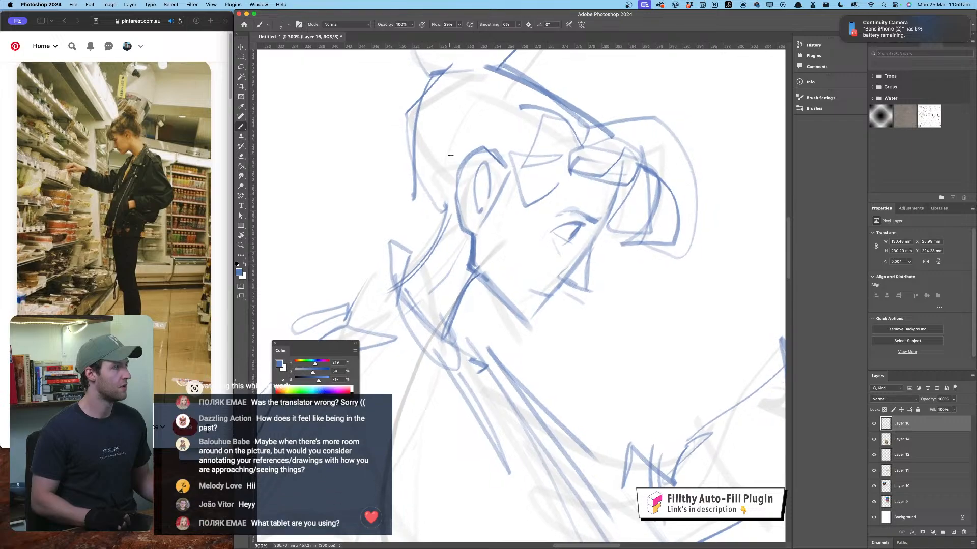
{"action": "mouse_move", "coordinate": [434, 156]}
{"action": "left_mouse_down"}
{"action": "mouse_move", "coordinate": [434, 95]}
{"action": "mouse_move", "coordinate": [453, 76]}
{"action": "mouse_move", "coordinate": [457, 132]}
{"action": "left_mouse_up"}
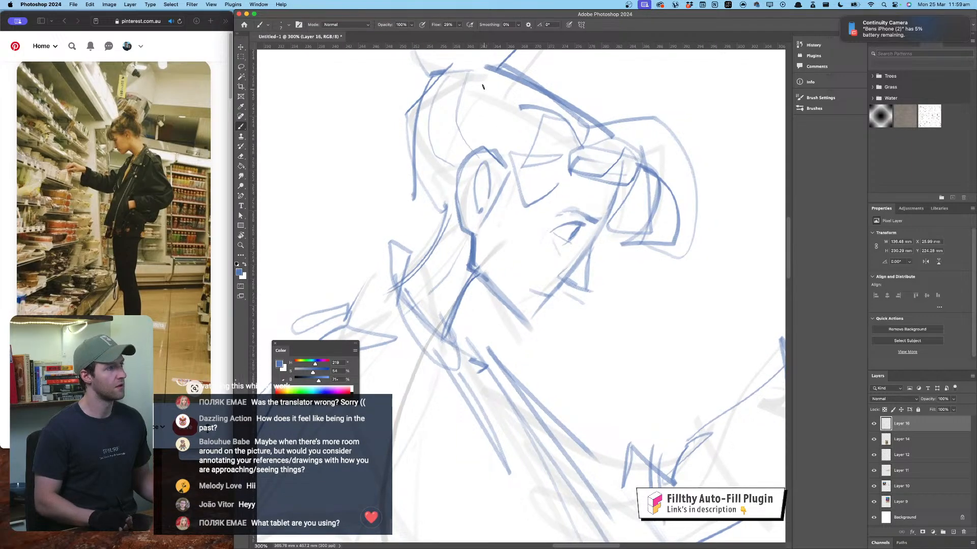
Step: Brush light hair strands above the ear and build up the rear hair outline from the crown down to the nape
{"action": "mouse_move", "coordinate": [479, 79]}
{"action": "left_mouse_down"}
{"action": "mouse_move", "coordinate": [503, 149]}
{"action": "mouse_move", "coordinate": [522, 116]}
{"action": "left_mouse_up"}
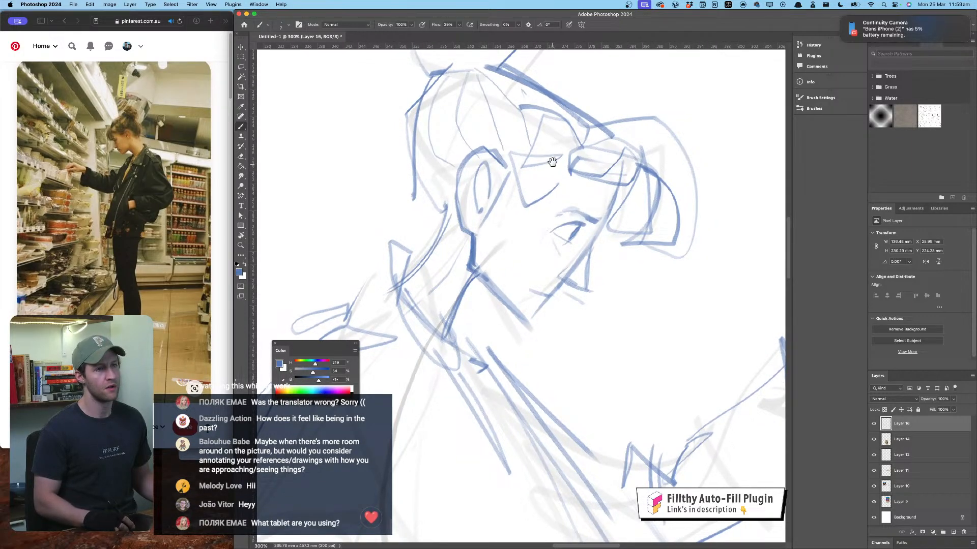
{"action": "left_click_drag", "start_coordinate": [552, 161], "coordinate": [562, 169]}
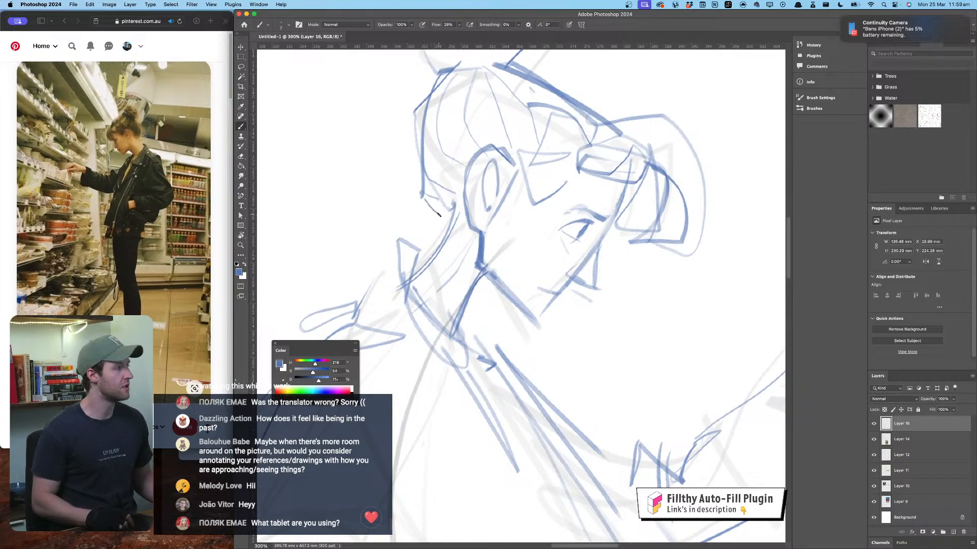
{"action": "left_click_drag", "start_coordinate": [441, 217], "coordinate": [439, 252]}
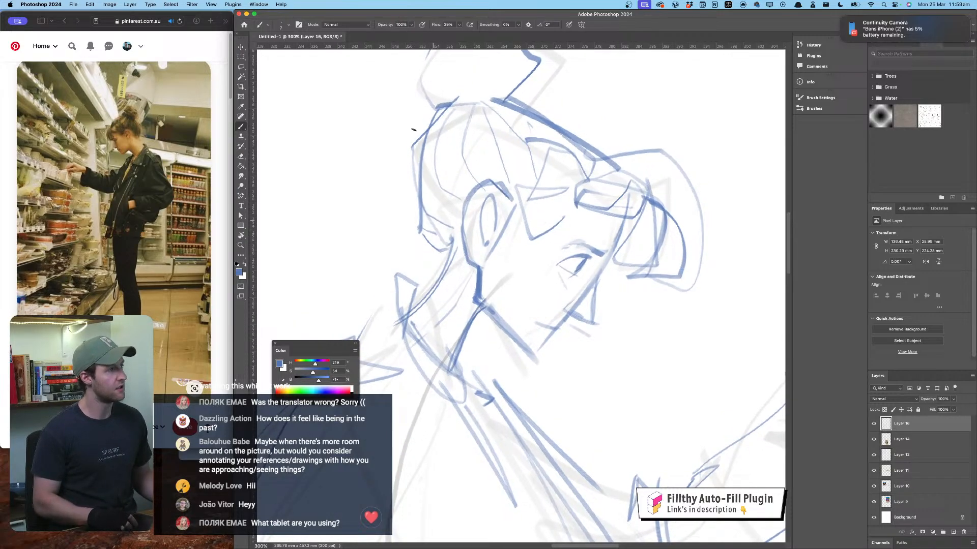
{"action": "left_click_drag", "start_coordinate": [426, 125], "coordinate": [403, 218]}
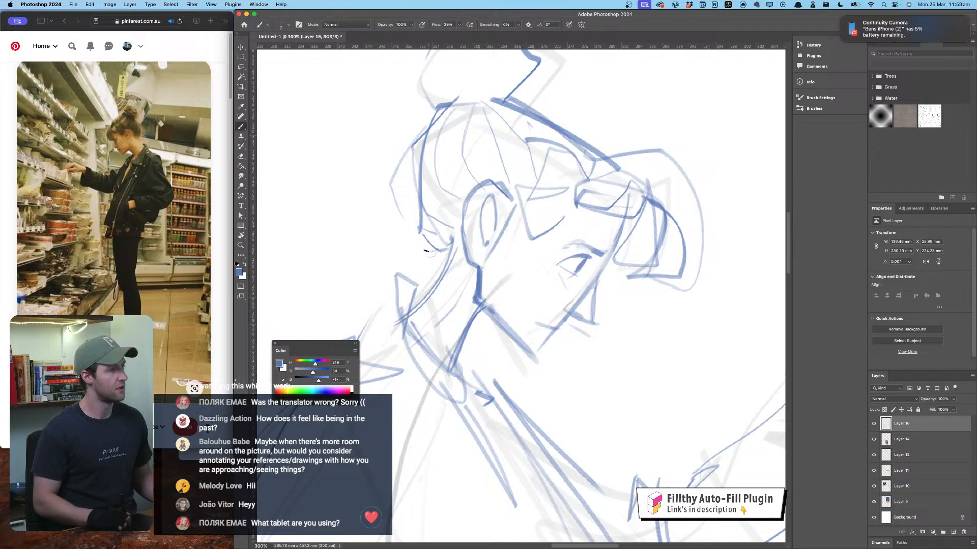
{"action": "left_click_drag", "start_coordinate": [426, 251], "coordinate": [411, 237]}
{"action": "left_click_drag", "start_coordinate": [415, 145], "coordinate": [427, 237]}
{"action": "left_click_drag", "start_coordinate": [453, 198], "coordinate": [443, 258]}
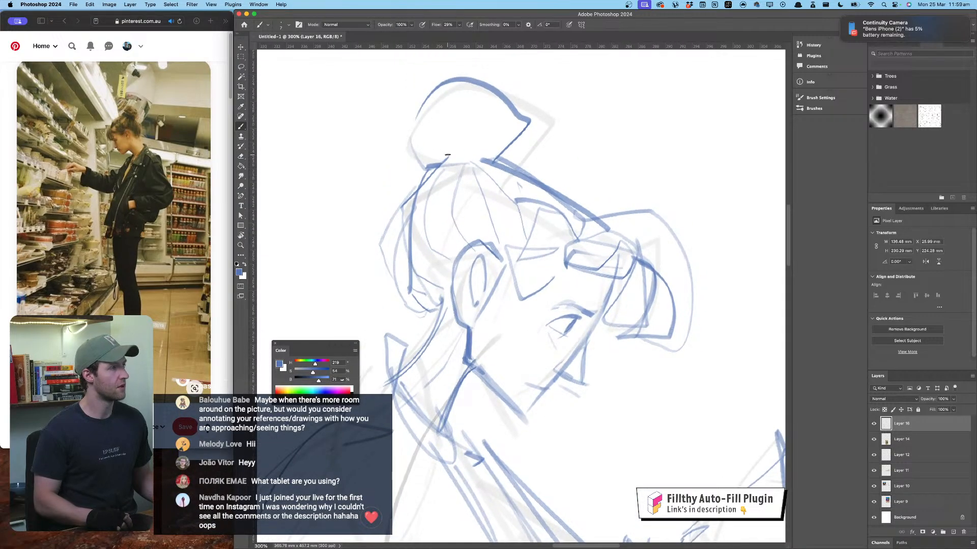
Step: Brush the hair tie band at the base of the bun and add a rear outline and inner strand to the bun
{"action": "mouse_move", "coordinate": [426, 152]}
{"action": "left_mouse_down"}
{"action": "mouse_move", "coordinate": [501, 147]}
{"action": "mouse_move", "coordinate": [496, 161]}
{"action": "left_mouse_up"}
{"action": "left_click_drag", "start_coordinate": [428, 165], "coordinate": [488, 155]}
{"action": "mouse_move", "coordinate": [431, 157]}
{"action": "left_mouse_down"}
{"action": "mouse_move", "coordinate": [429, 89]}
{"action": "mouse_move", "coordinate": [398, 129]}
{"action": "mouse_move", "coordinate": [437, 151]}
{"action": "mouse_move", "coordinate": [414, 125]}
{"action": "mouse_move", "coordinate": [456, 84]}
{"action": "mouse_move", "coordinate": [476, 125]}
{"action": "left_mouse_up"}
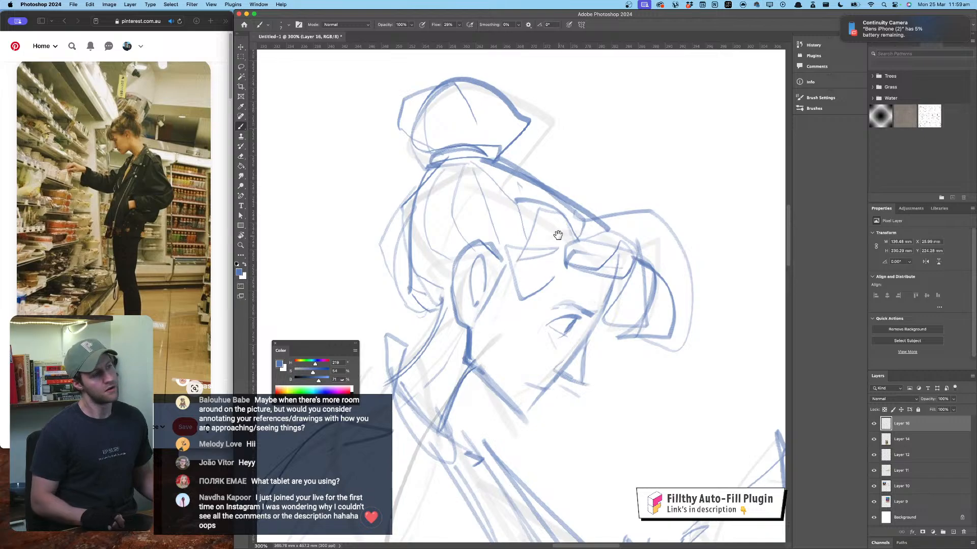
Step: Erase the rough profile line below the nose and brush in the lips and chin
{"action": "left_click_drag", "start_coordinate": [558, 234], "coordinate": [537, 90]}
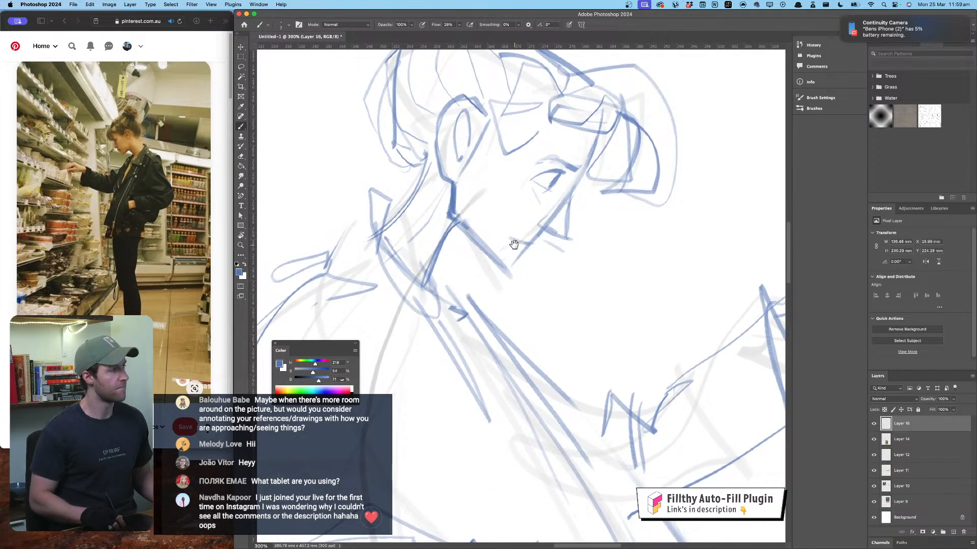
{"action": "key", "text": "e"}
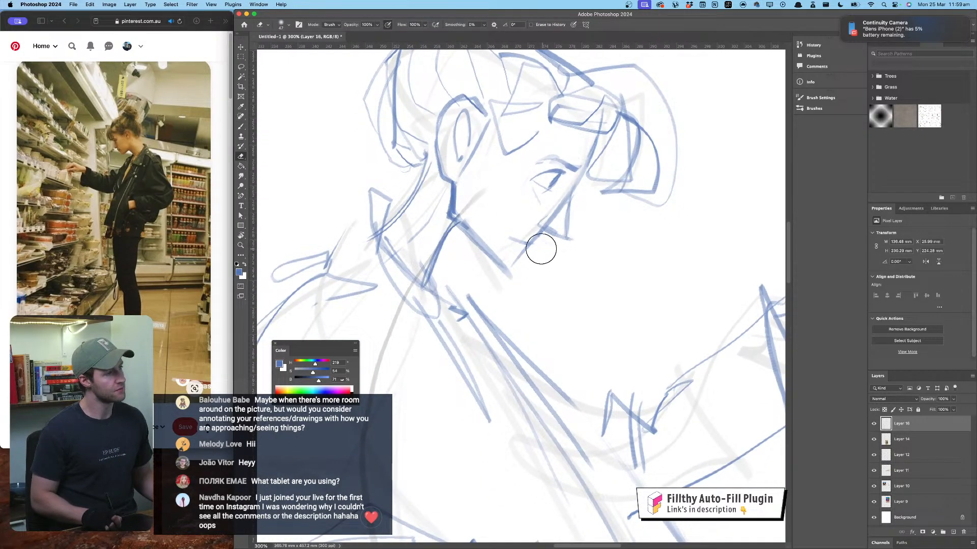
{"action": "key", "text": "b"}
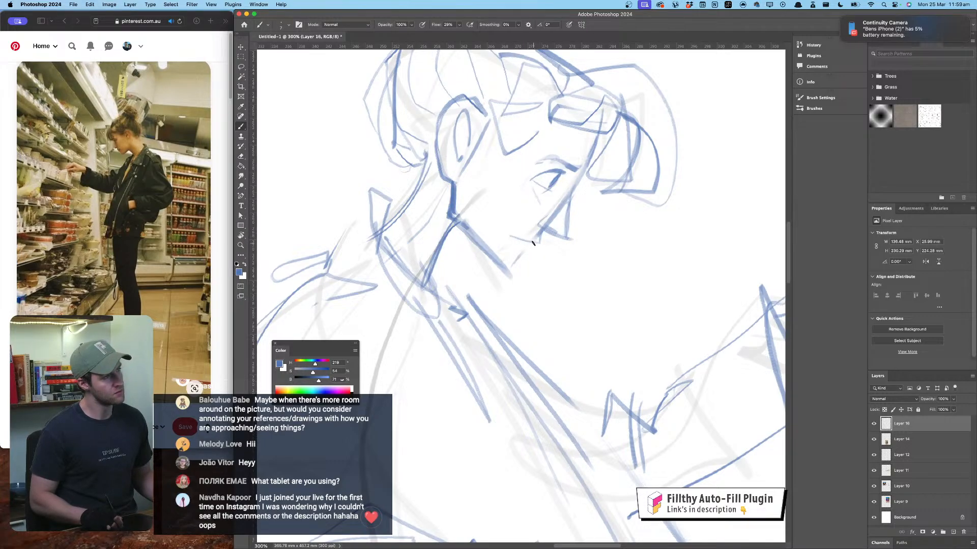
{"action": "mouse_move", "coordinate": [480, 267]}
{"action": "left_mouse_down"}
{"action": "mouse_move", "coordinate": [435, 267]}
{"action": "mouse_move", "coordinate": [526, 280]}
{"action": "left_mouse_up"}
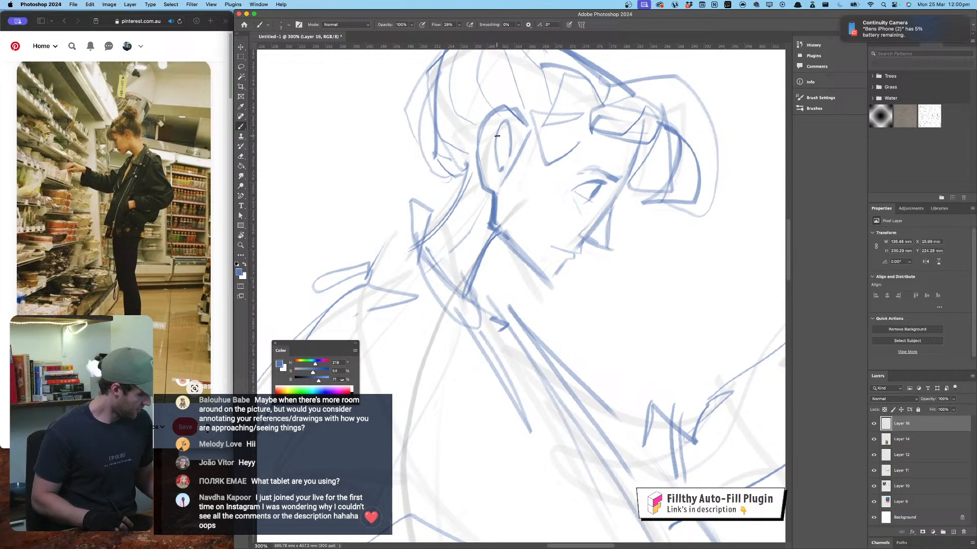
Step: Erase the inner ear oval and redraw it as a smaller fold inside the ear, undoing unwanted strokes
{"action": "key", "text": "e"}
{"action": "mouse_move", "coordinate": [497, 156]}
{"action": "left_mouse_down"}
{"action": "mouse_move", "coordinate": [509, 132]}
{"action": "mouse_move", "coordinate": [513, 177]}
{"action": "mouse_move", "coordinate": [518, 160]}
{"action": "mouse_move", "coordinate": [505, 123]}
{"action": "mouse_move", "coordinate": [495, 135]}
{"action": "mouse_move", "coordinate": [499, 182]}
{"action": "left_mouse_up"}
{"action": "key", "text": "b"}
{"action": "key", "text": "super+z"}
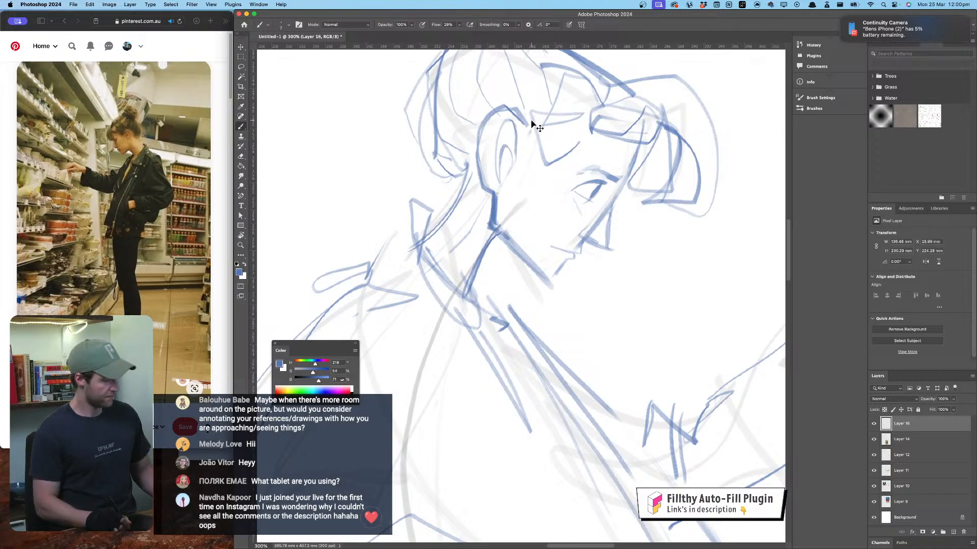
Step: Flip the canvas view horizontally, erase the nose and mouth profile, and redraw the nose, lips and chin
{"action": "key", "text": "super+shift+h"}
{"action": "key", "text": "e"}
{"action": "mouse_move", "coordinate": [480, 247]}
{"action": "left_mouse_down"}
{"action": "mouse_move", "coordinate": [474, 266]}
{"action": "mouse_move", "coordinate": [477, 225]}
{"action": "mouse_move", "coordinate": [439, 223]}
{"action": "mouse_move", "coordinate": [427, 198]}
{"action": "mouse_move", "coordinate": [455, 248]}
{"action": "mouse_move", "coordinate": [479, 258]}
{"action": "mouse_move", "coordinate": [410, 158]}
{"action": "mouse_move", "coordinate": [449, 210]}
{"action": "mouse_move", "coordinate": [444, 171]}
{"action": "left_mouse_up"}
{"action": "key", "text": "b"}
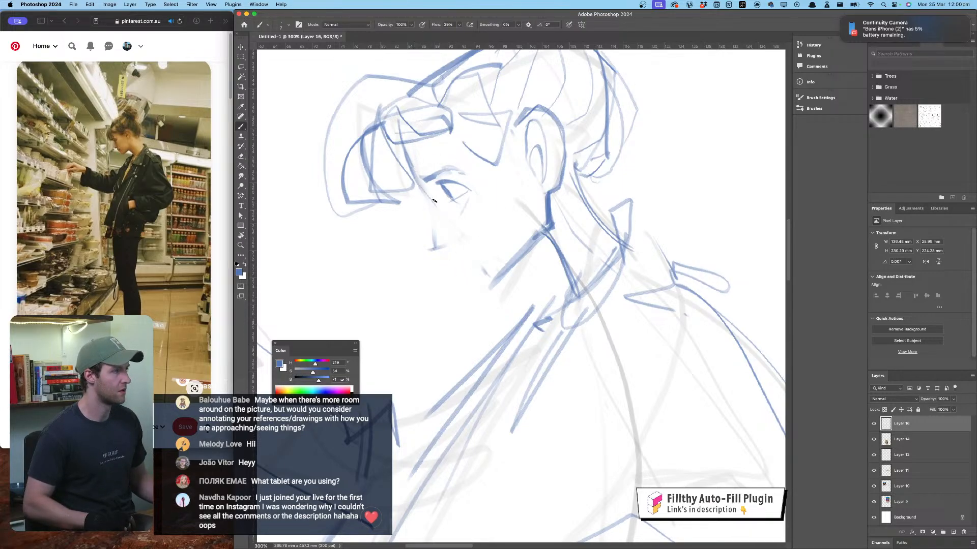
{"action": "left_click_drag", "start_coordinate": [434, 249], "coordinate": [434, 213]}
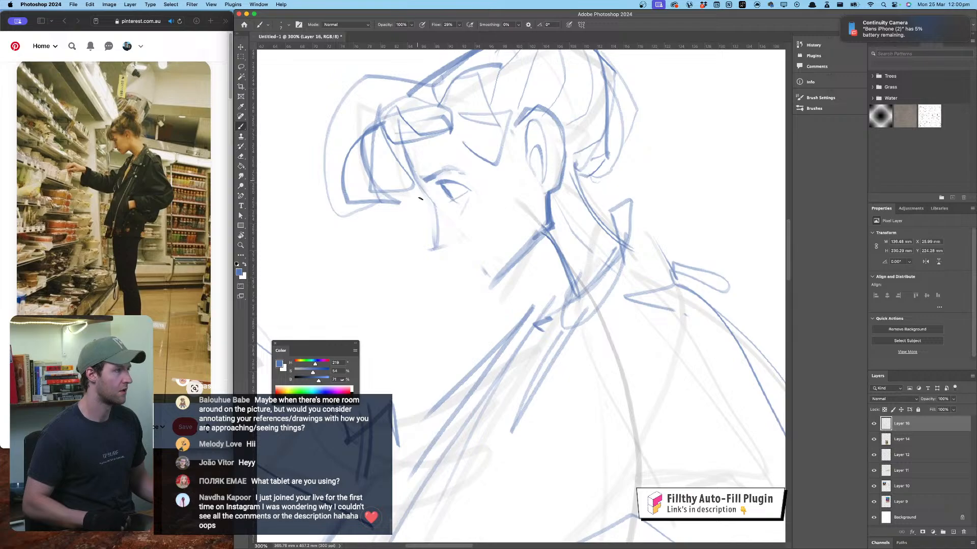
{"action": "mouse_move", "coordinate": [430, 249]}
{"action": "left_mouse_down"}
{"action": "mouse_move", "coordinate": [464, 243]}
{"action": "mouse_move", "coordinate": [484, 258]}
{"action": "left_mouse_up"}
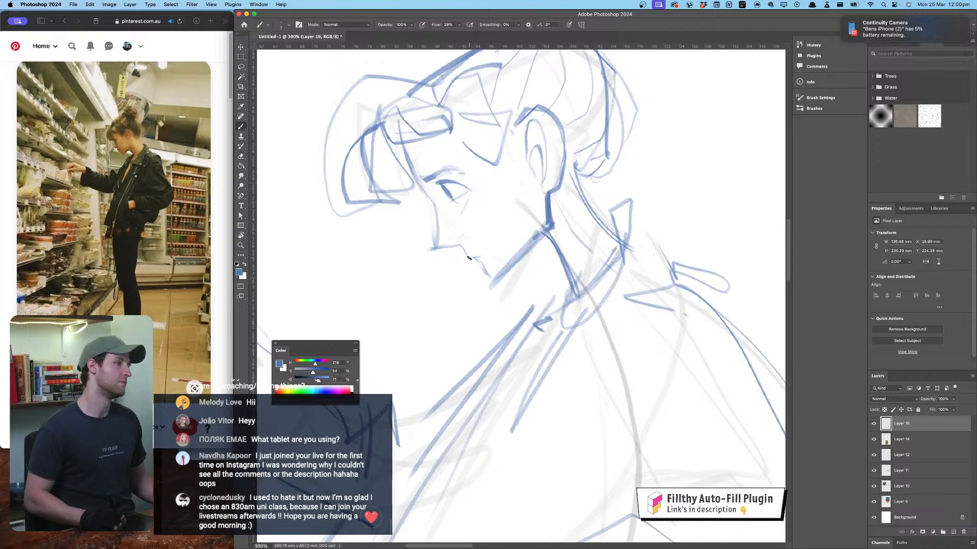
{"action": "key", "text": "super+z"}
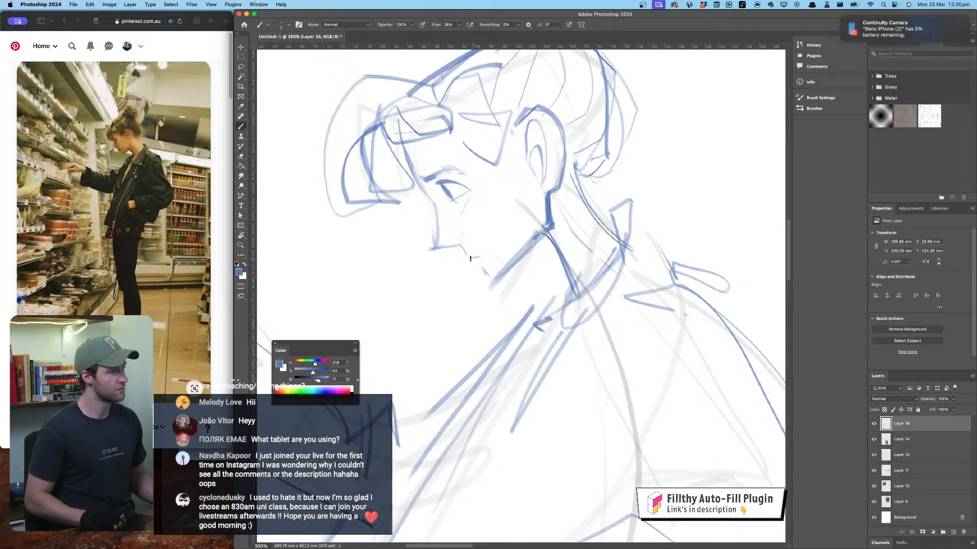
{"action": "key", "text": "super+z"}
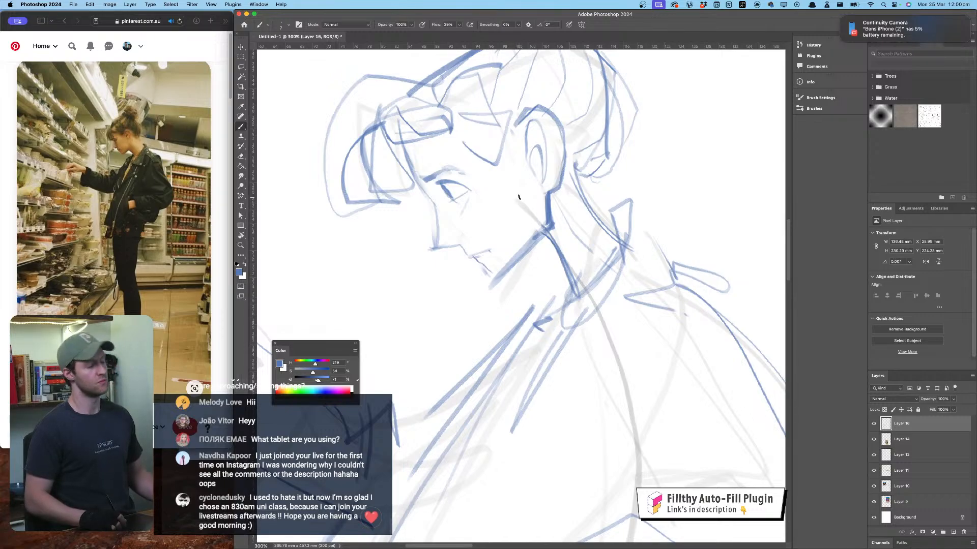
Step: Rework the contour along the back of the neck, undoing an unwanted stroke
{"action": "key", "text": "super+minus"}
{"action": "key", "text": "super+minus"}
{"action": "key", "text": "super+equal"}
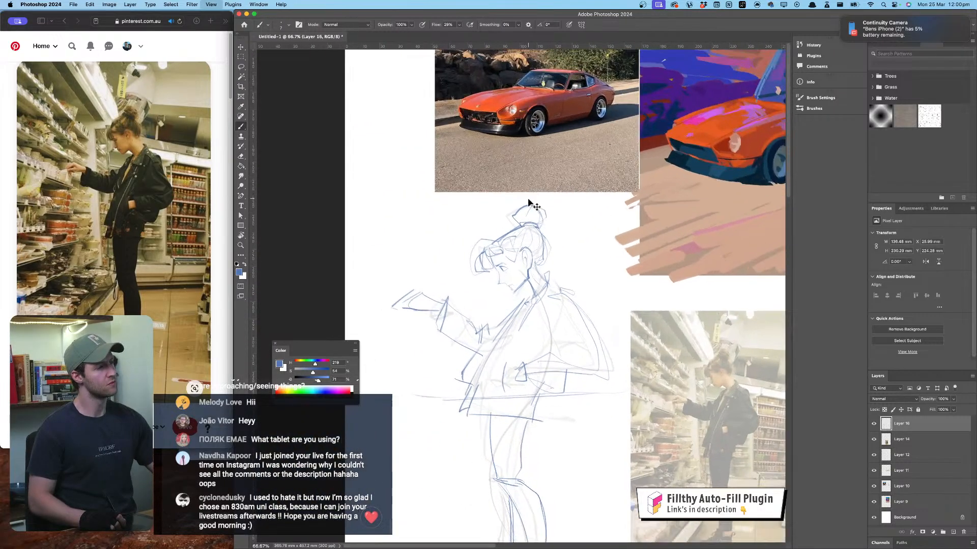
{"action": "left_click_drag", "start_coordinate": [528, 259], "coordinate": [551, 304]}
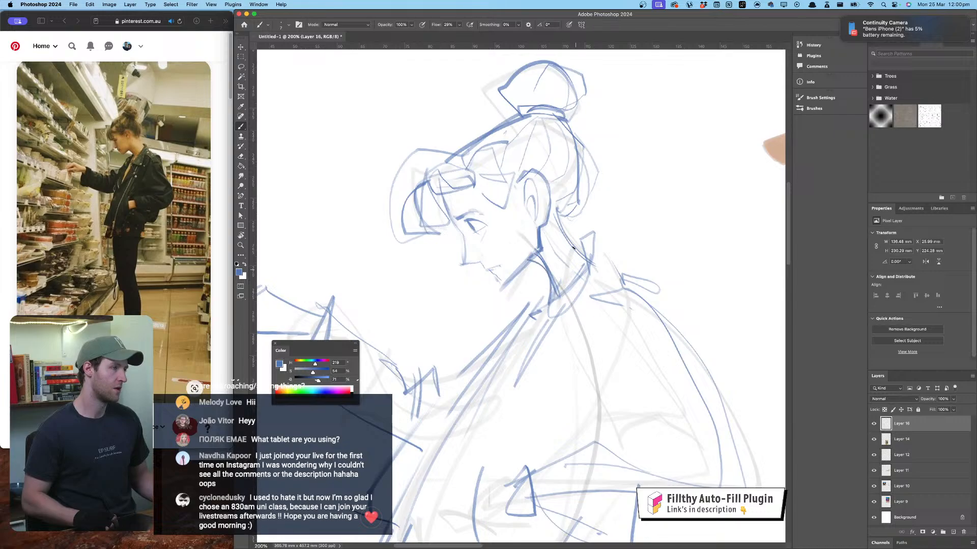
{"action": "left_click_drag", "start_coordinate": [547, 222], "coordinate": [593, 276]}
{"action": "key", "text": "super+z"}
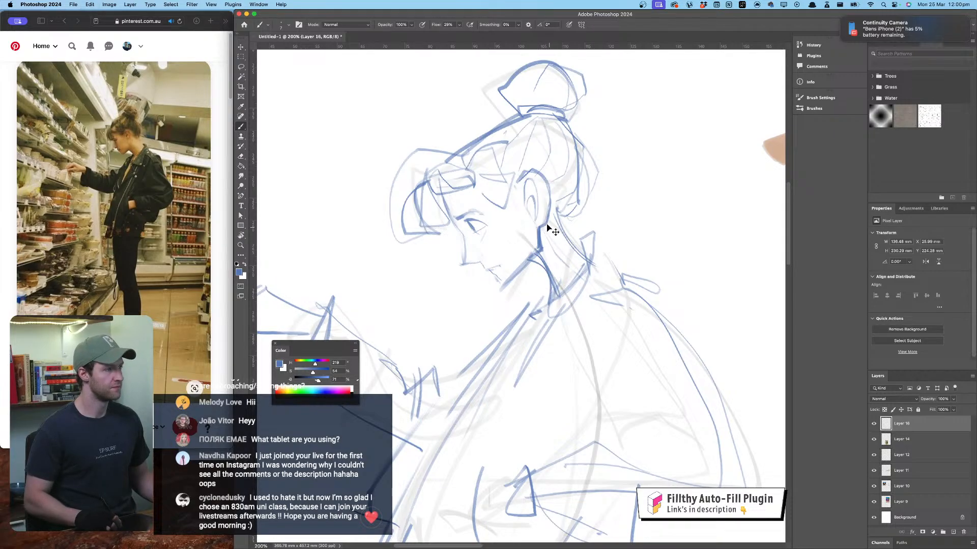
Step: Brush the jacket's front collar flap, the raised back collar and the rounded outline of the shoulder and back
{"action": "left_click_drag", "start_coordinate": [548, 205], "coordinate": [565, 61]}
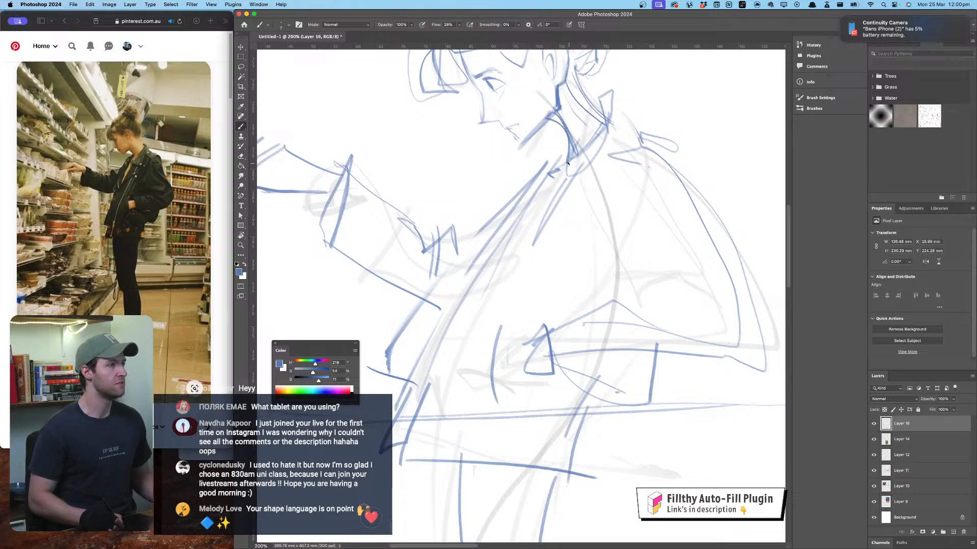
{"action": "left_click_drag", "start_coordinate": [568, 163], "coordinate": [483, 281]}
{"action": "left_click_drag", "start_coordinate": [538, 153], "coordinate": [516, 198]}
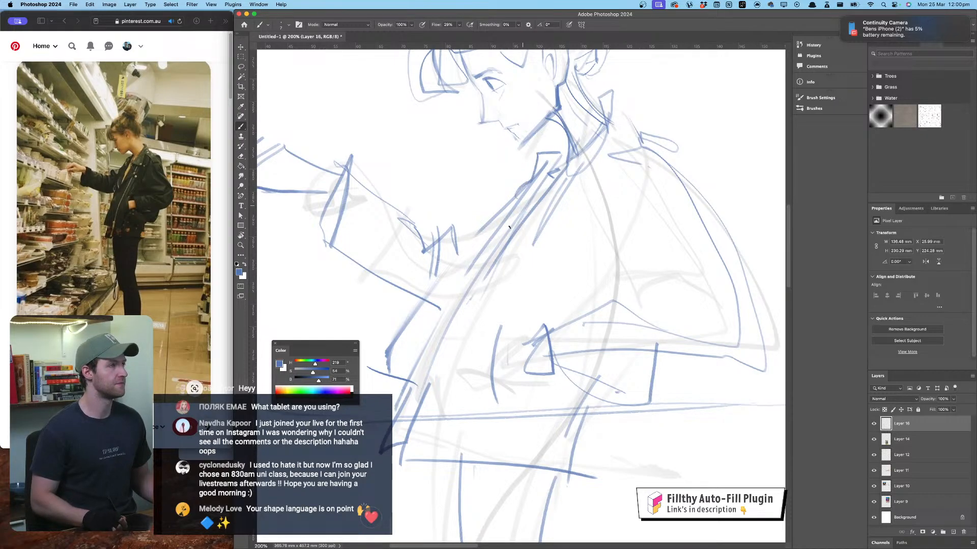
{"action": "mouse_move", "coordinate": [478, 261]}
{"action": "left_mouse_down"}
{"action": "mouse_move", "coordinate": [458, 299]}
{"action": "mouse_move", "coordinate": [363, 306]}
{"action": "left_mouse_up"}
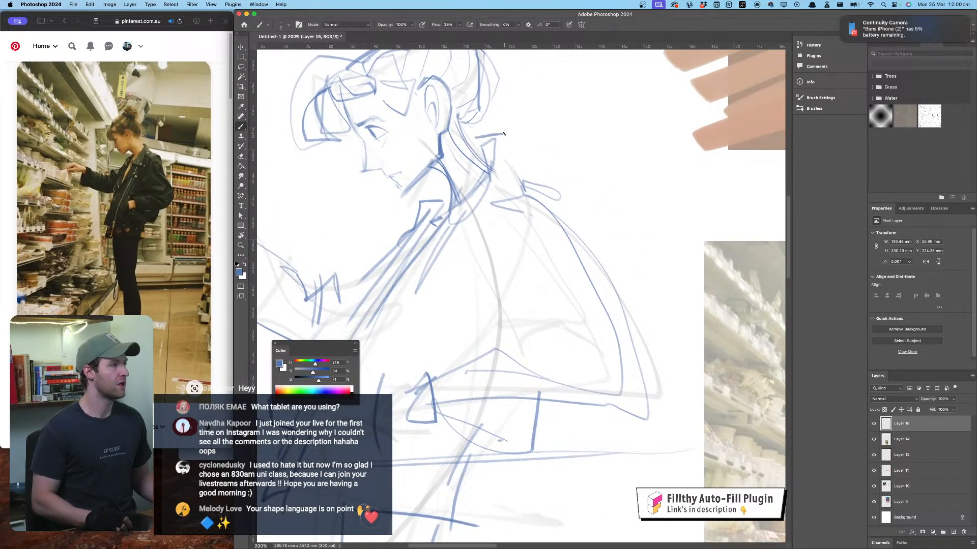
{"action": "mouse_move", "coordinate": [504, 134]}
{"action": "left_mouse_down"}
{"action": "mouse_move", "coordinate": [520, 183]}
{"action": "mouse_move", "coordinate": [554, 177]}
{"action": "mouse_move", "coordinate": [593, 201]}
{"action": "mouse_move", "coordinate": [656, 410]}
{"action": "left_mouse_up"}
Step: Brush the cuff on the outstretched arm and outline the upper edge of the sleeve down to the elbow folds
{"action": "left_click_drag", "start_coordinate": [462, 173], "coordinate": [587, 171]}
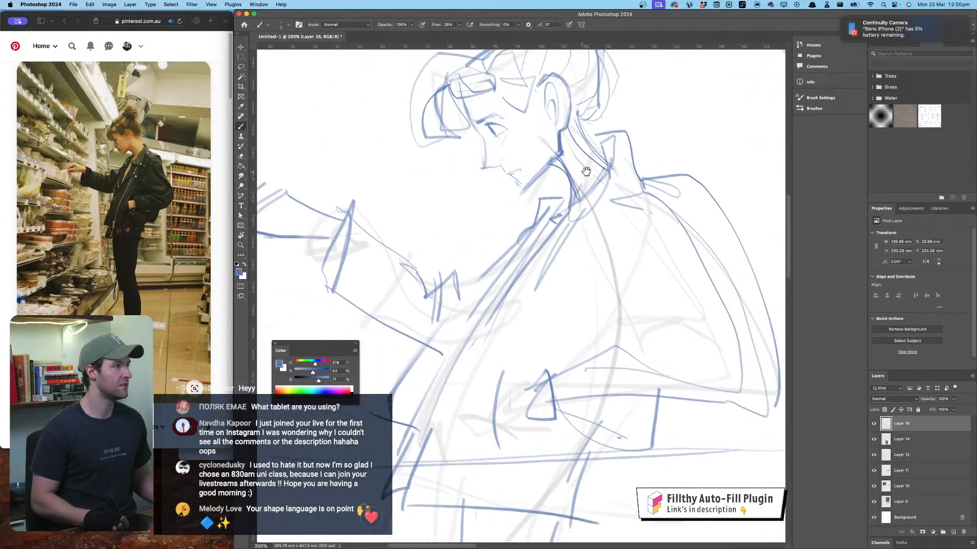
{"action": "left_click_drag", "start_coordinate": [523, 156], "coordinate": [572, 149]}
{"action": "mouse_move", "coordinate": [383, 189]}
{"action": "left_mouse_down"}
{"action": "mouse_move", "coordinate": [423, 201]}
{"action": "mouse_move", "coordinate": [407, 312]}
{"action": "left_mouse_up"}
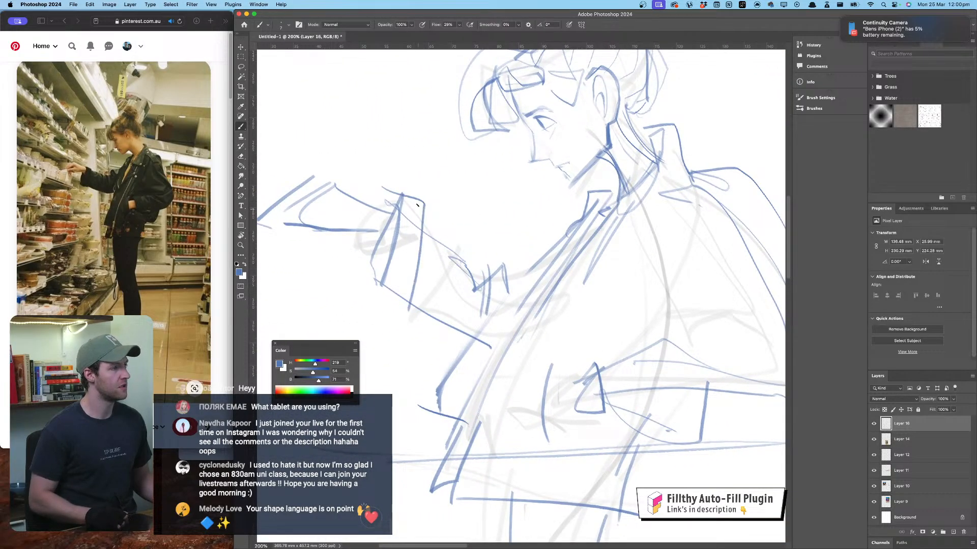
{"action": "mouse_move", "coordinate": [414, 198]}
{"action": "left_mouse_down"}
{"action": "mouse_move", "coordinate": [458, 253]}
{"action": "mouse_move", "coordinate": [498, 255]}
{"action": "mouse_move", "coordinate": [516, 323]}
{"action": "left_mouse_up"}
Step: Sketch the thumb and fingers of the outstretched hand and a curved line descending from the fingertips, undoing unwanted strokes
{"action": "mouse_move", "coordinate": [476, 219]}
{"action": "left_mouse_down"}
{"action": "mouse_move", "coordinate": [519, 196]}
{"action": "mouse_move", "coordinate": [557, 216]}
{"action": "left_mouse_up"}
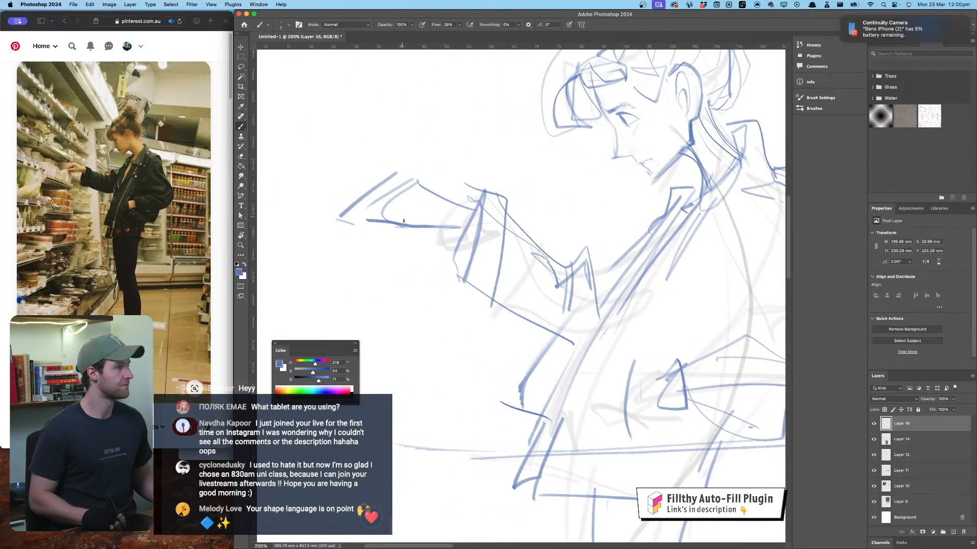
{"action": "left_click_drag", "start_coordinate": [402, 209], "coordinate": [359, 219]}
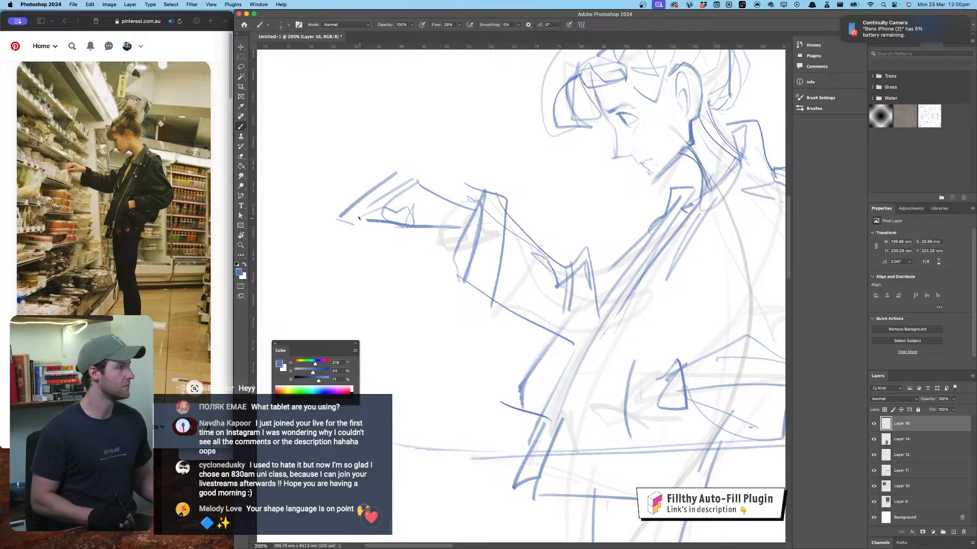
{"action": "mouse_move", "coordinate": [410, 177]}
{"action": "left_mouse_down"}
{"action": "mouse_move", "coordinate": [345, 202]}
{"action": "mouse_move", "coordinate": [340, 216]}
{"action": "mouse_move", "coordinate": [367, 303]}
{"action": "left_mouse_up"}
{"action": "key", "text": "super+z"}
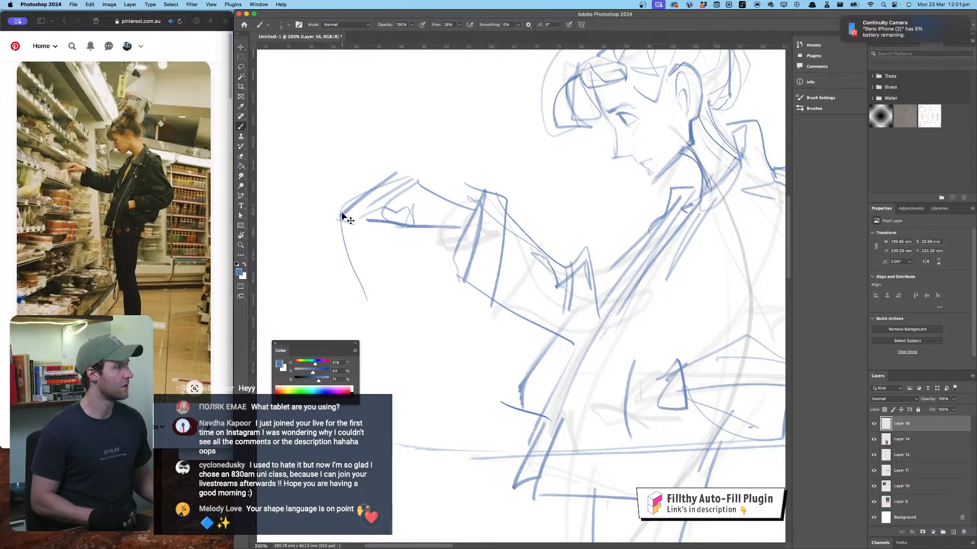
{"action": "left_click_drag", "start_coordinate": [343, 214], "coordinate": [360, 269]}
{"action": "key", "text": "super+z"}
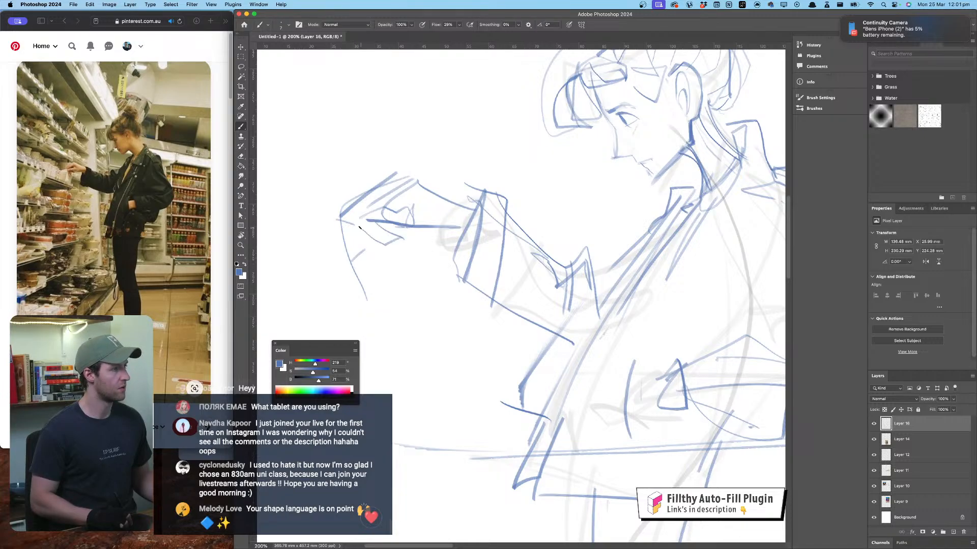
Step: Lower the opacity of Layer 16 to 35% and hide Layer 12
{"action": "scroll", "coordinate": [436, 269], "scroll_direction": "down", "scroll_amount": 4}
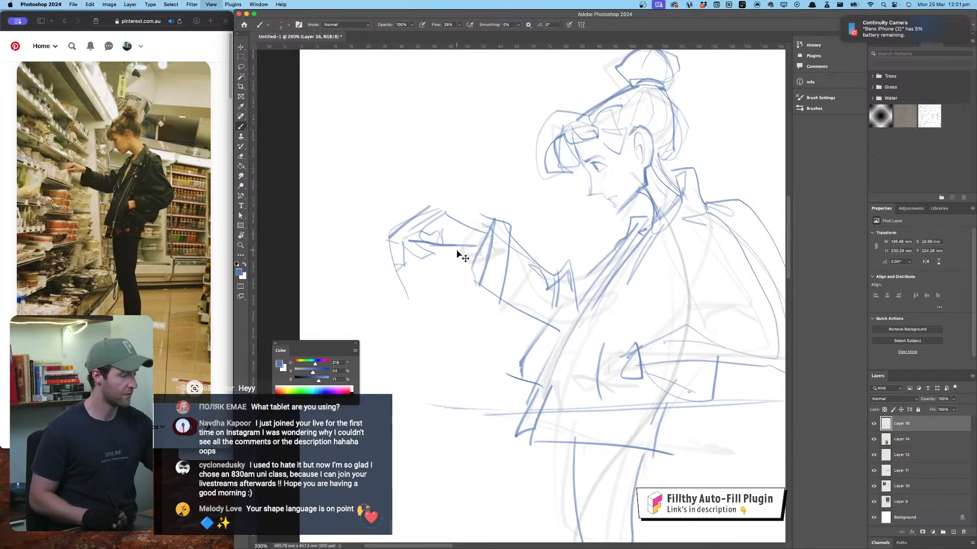
{"action": "left_click_drag", "start_coordinate": [561, 257], "coordinate": [506, 161]}
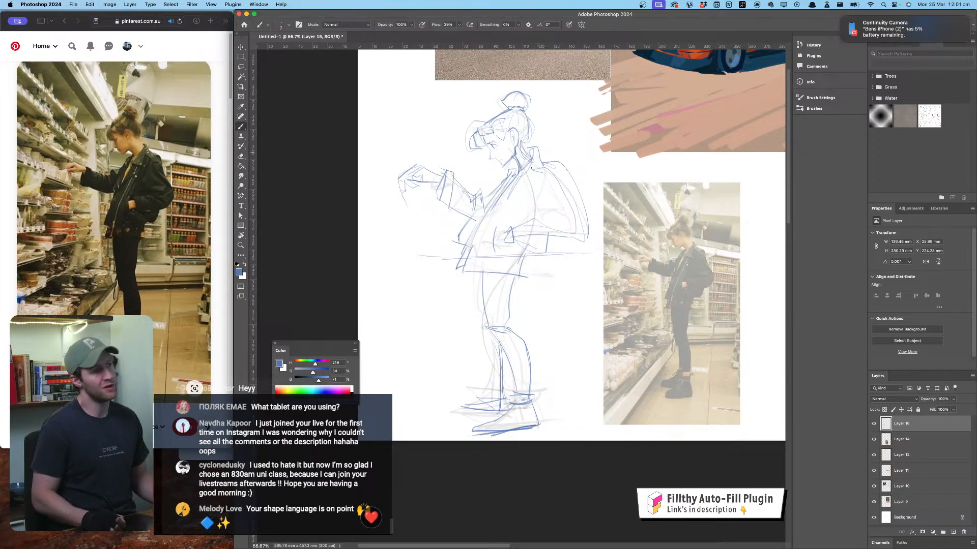
{"action": "left_click_drag", "start_coordinate": [521, 203], "coordinate": [519, 201]}
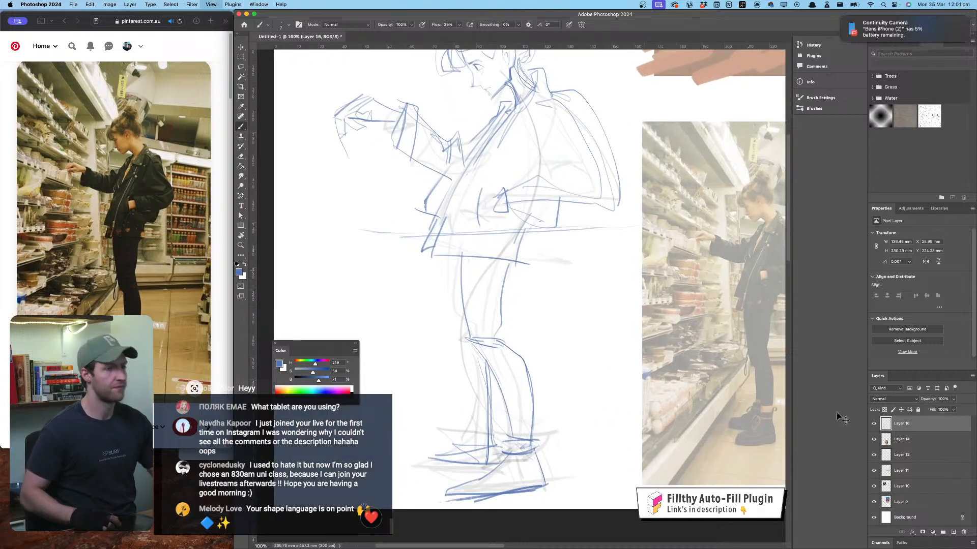
{"action": "key", "text": "super+1"}
{"action": "left_click_drag", "start_coordinate": [926, 401], "coordinate": [920, 401]}
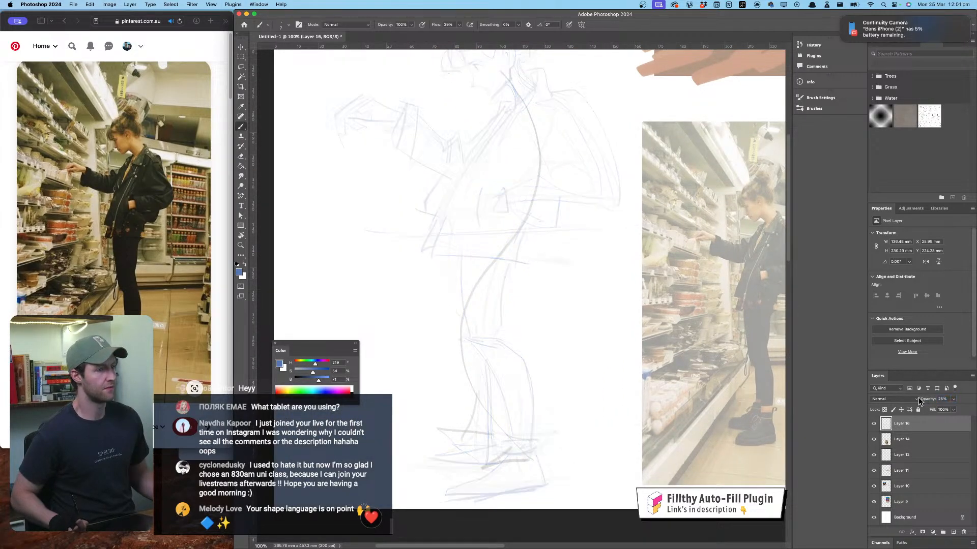
{"action": "left_click", "coordinate": [874, 455]}
{"action": "left_click_drag", "start_coordinate": [928, 400], "coordinate": [932, 403]}
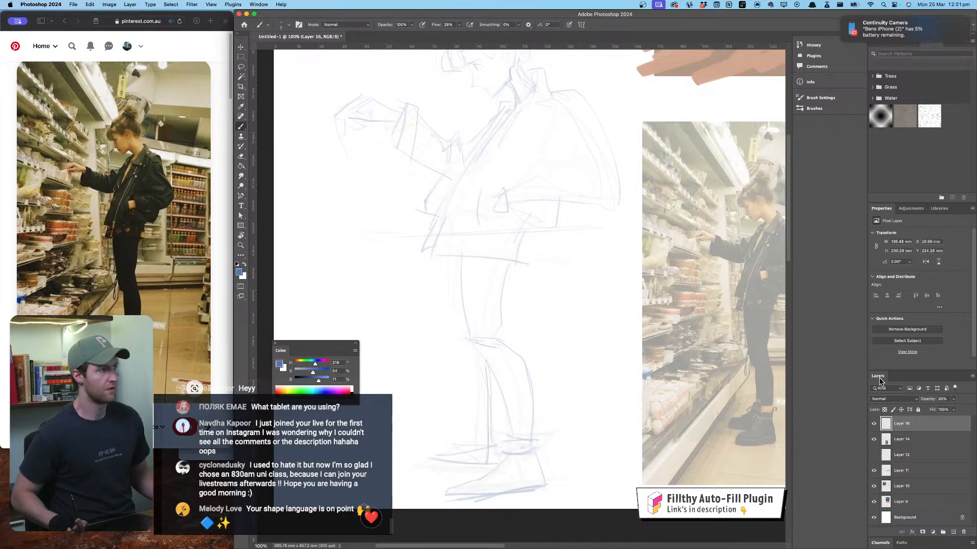
Step: Create a new layer above the faded sketch and enlarge the view around the head and collar
{"action": "left_click", "coordinate": [952, 532]}
{"action": "left_click_drag", "start_coordinate": [543, 136], "coordinate": [512, 285]}
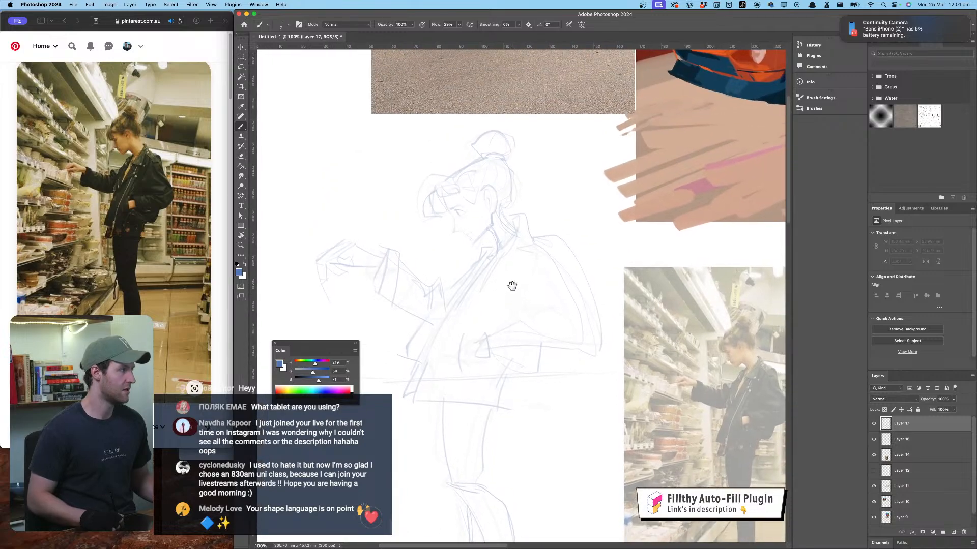
{"action": "key", "text": "super+plus"}
{"action": "key", "text": "super+plus"}
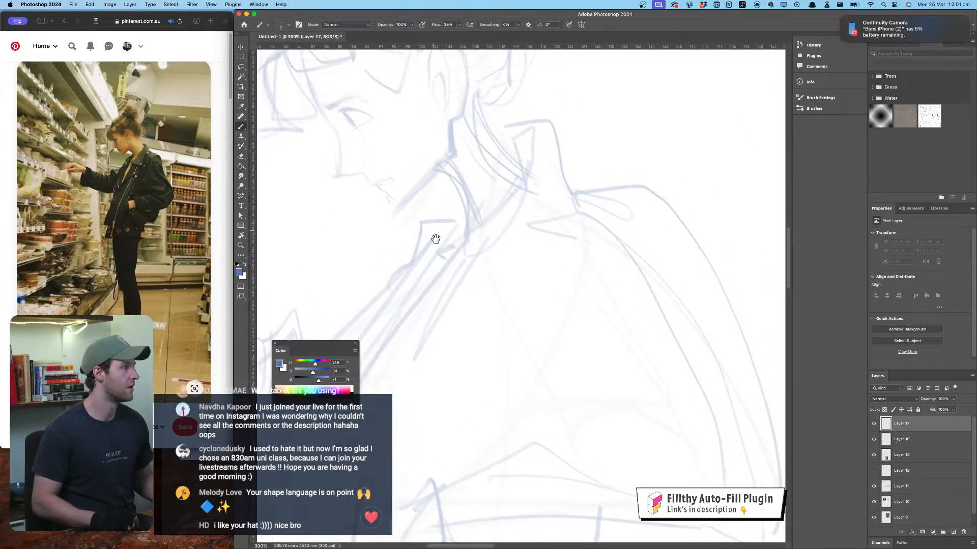
Step: Lower the opacity of Layer 16 to 23% and make Layer 17 the active layer
{"action": "left_click_drag", "start_coordinate": [366, 167], "coordinate": [377, 178]}
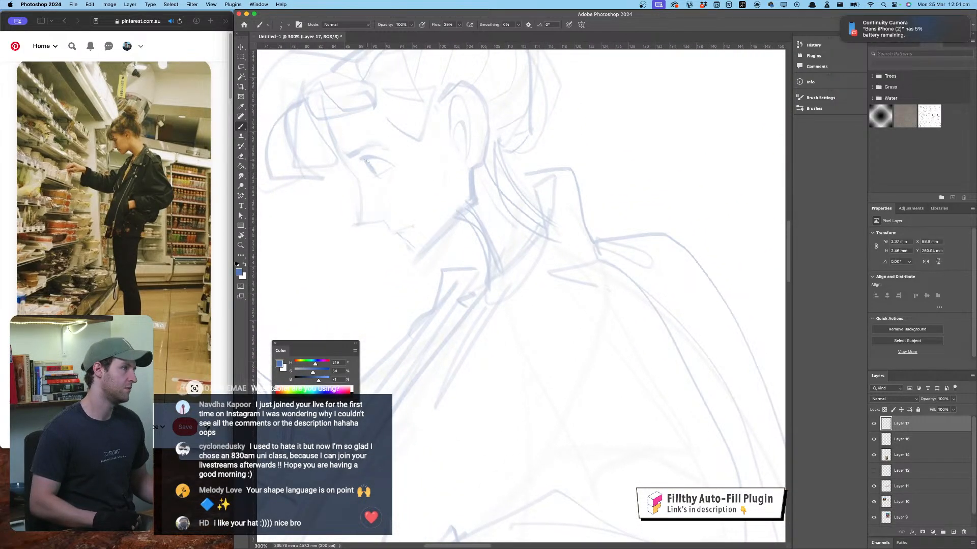
{"action": "left_click", "coordinate": [923, 441]}
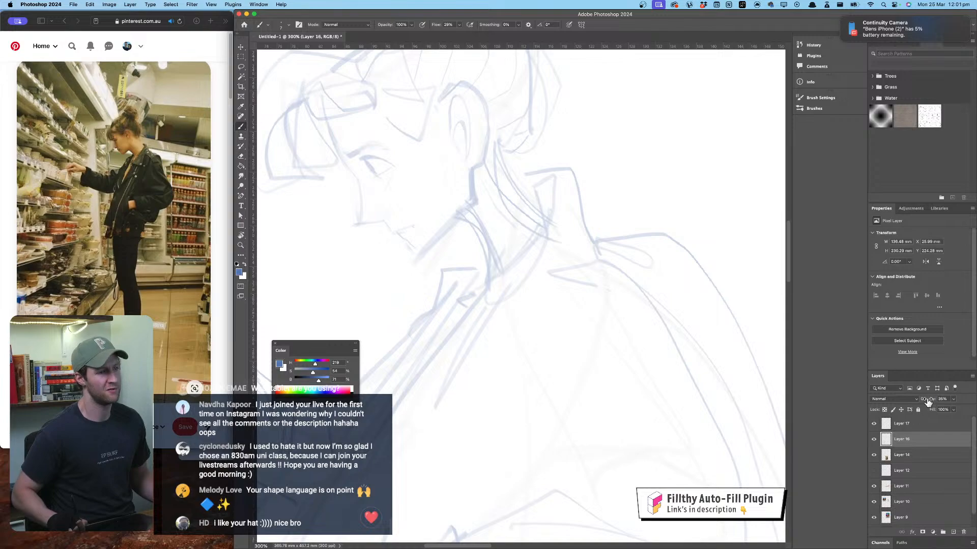
{"action": "left_click_drag", "start_coordinate": [928, 400], "coordinate": [927, 403]}
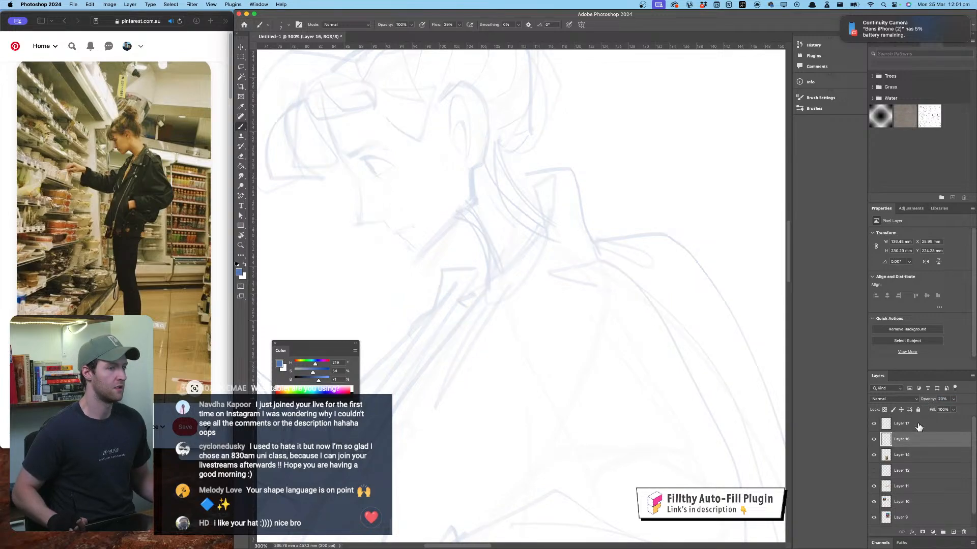
{"action": "left_click", "coordinate": [918, 425]}
{"action": "left_click_drag", "start_coordinate": [447, 149], "coordinate": [484, 140]}
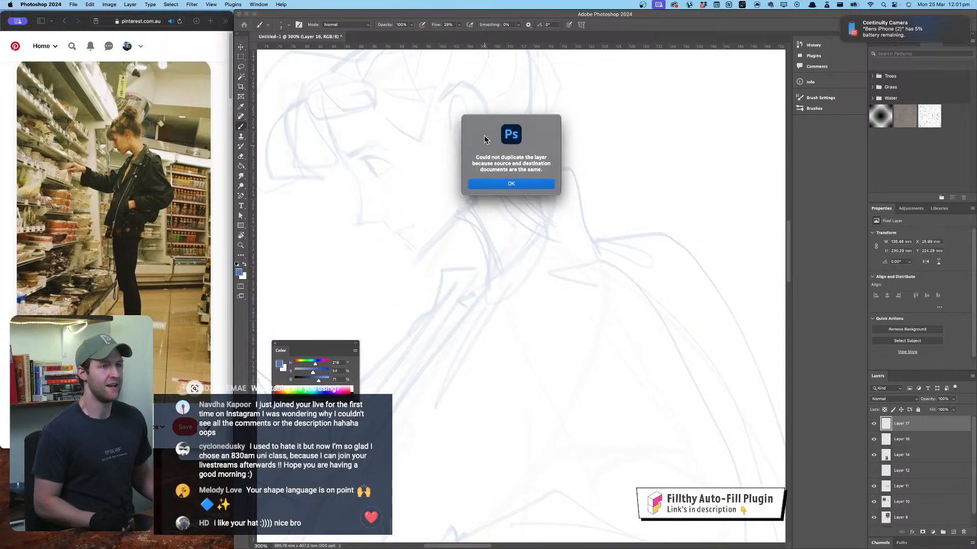
{"action": "left_click", "coordinate": [510, 181]}
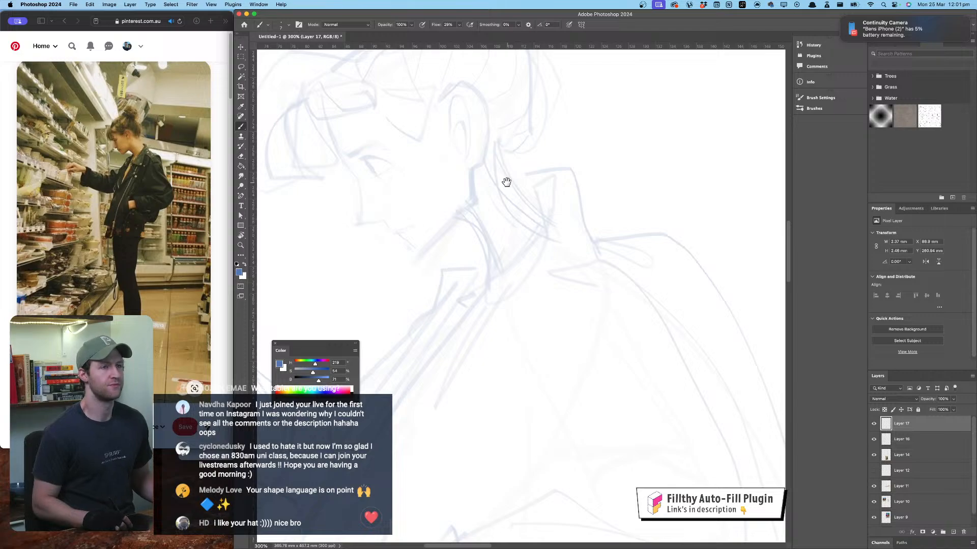
Step: Flip the canvas view horizontally and bring the mirrored head into view
{"action": "mouse_move", "coordinate": [506, 181]}
{"action": "left_mouse_down"}
{"action": "mouse_move", "coordinate": [529, 188]}
{"action": "mouse_move", "coordinate": [531, 207]}
{"action": "mouse_move", "coordinate": [492, 233]}
{"action": "mouse_move", "coordinate": [508, 187]}
{"action": "mouse_move", "coordinate": [523, 192]}
{"action": "left_mouse_up"}
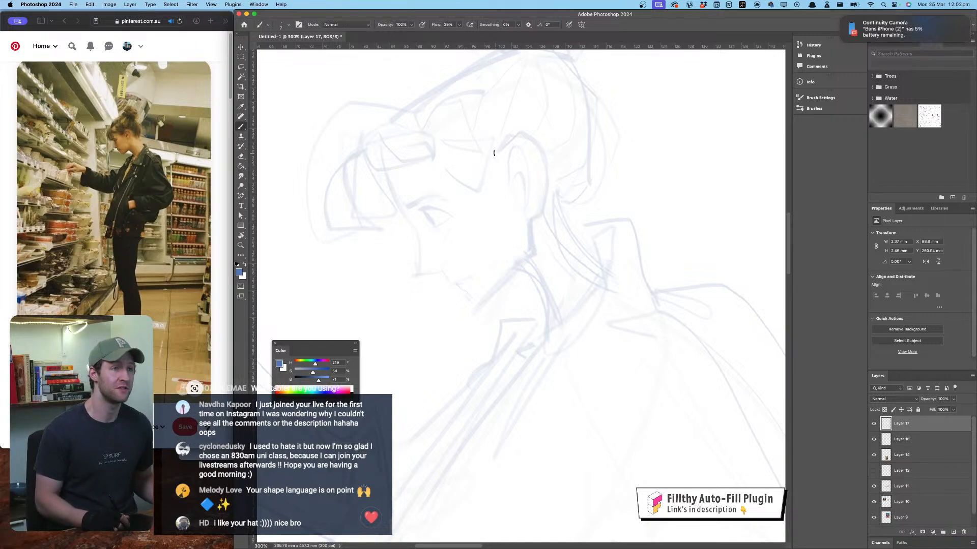
{"action": "left_click_drag", "start_coordinate": [507, 193], "coordinate": [479, 181]}
{"action": "key", "text": "super+f"}
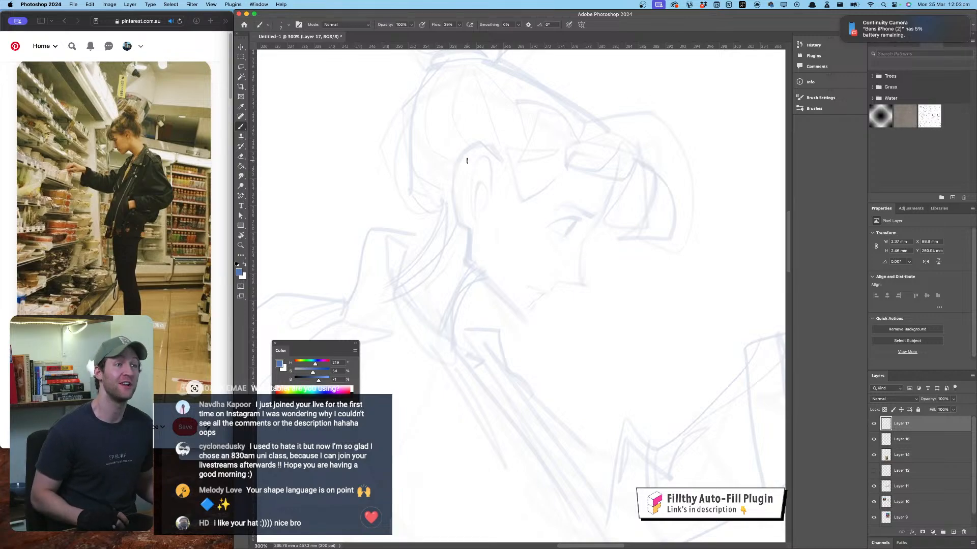
{"action": "left_click_drag", "start_coordinate": [481, 212], "coordinate": [472, 225]}
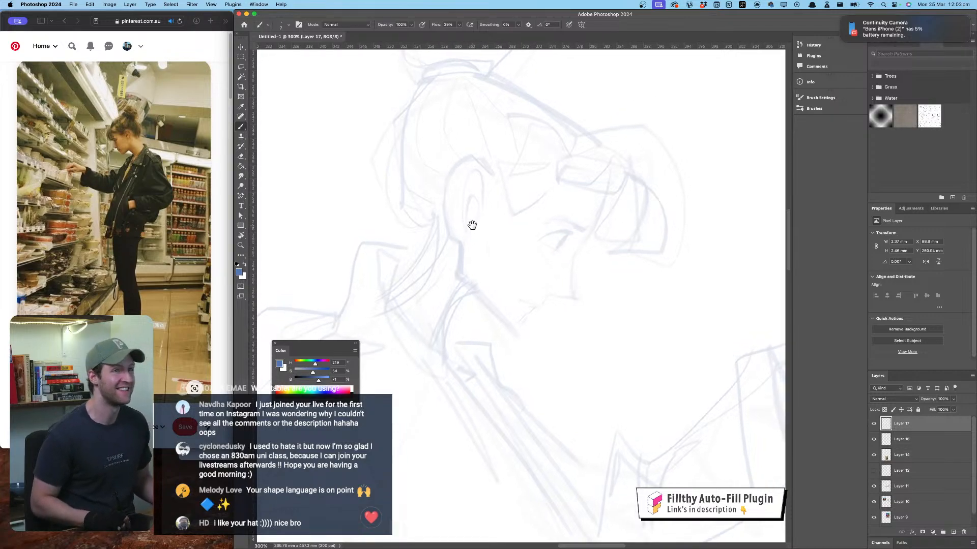
{"action": "left_click_drag", "start_coordinate": [561, 232], "coordinate": [553, 228]}
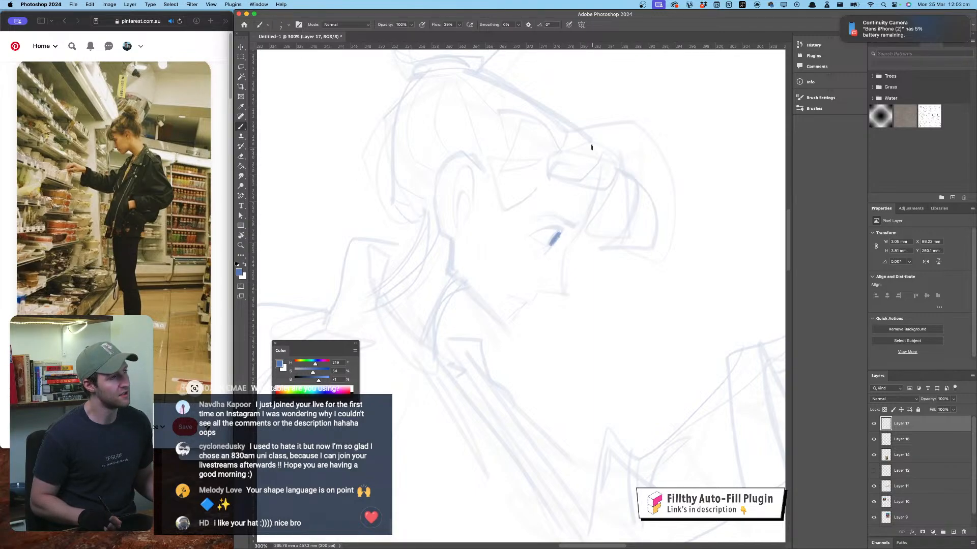
{"action": "key", "text": "super+z"}
{"action": "key", "text": "super+z"}
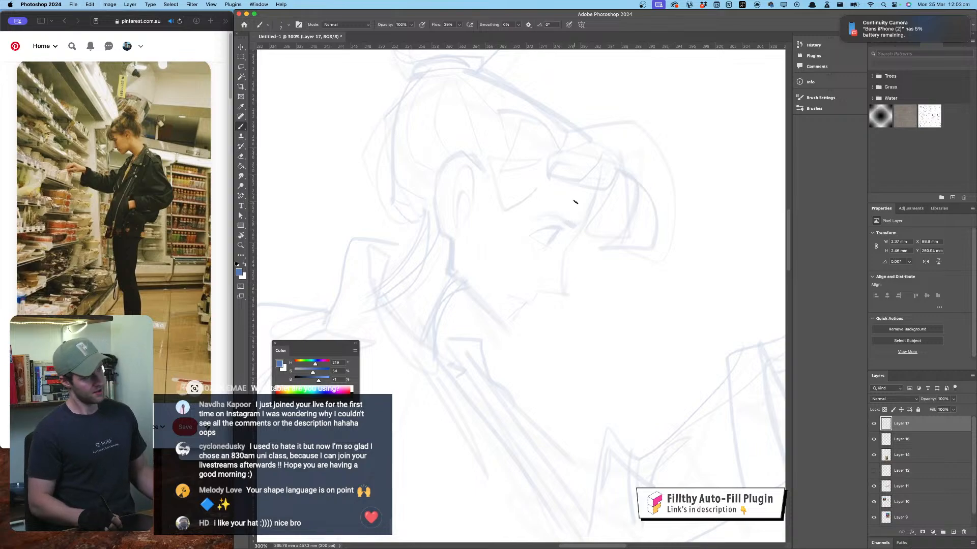
Step: Rotate the canvas view counterclockwise until the mirrored face is upright, and enlarge it to 400% for brushing
{"action": "left_click_drag", "start_coordinate": [587, 194], "coordinate": [582, 175]}
{"action": "key", "text": "r"}
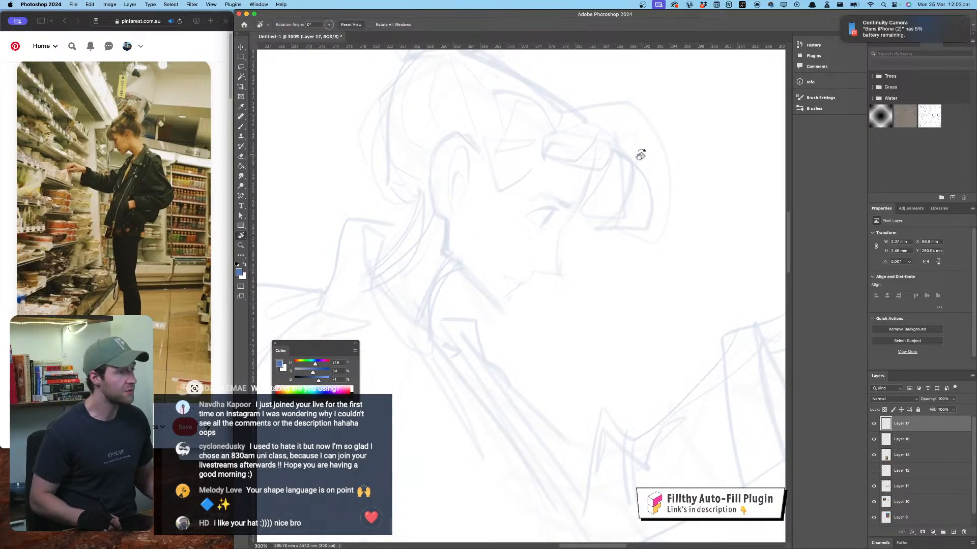
{"action": "left_click_drag", "start_coordinate": [640, 155], "coordinate": [527, 104]}
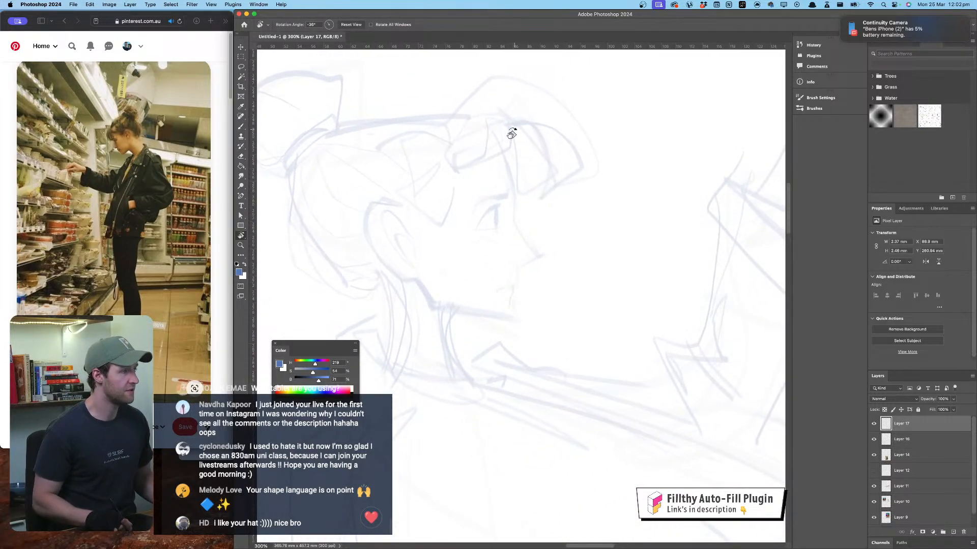
{"action": "left_click_drag", "start_coordinate": [501, 149], "coordinate": [530, 145]}
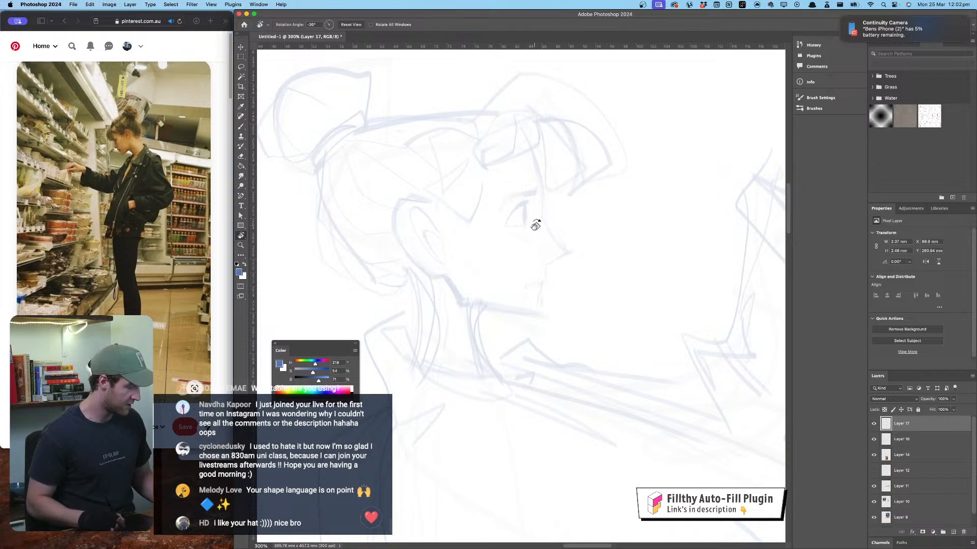
{"action": "key", "text": "b"}
{"action": "key", "text": "super+equal"}
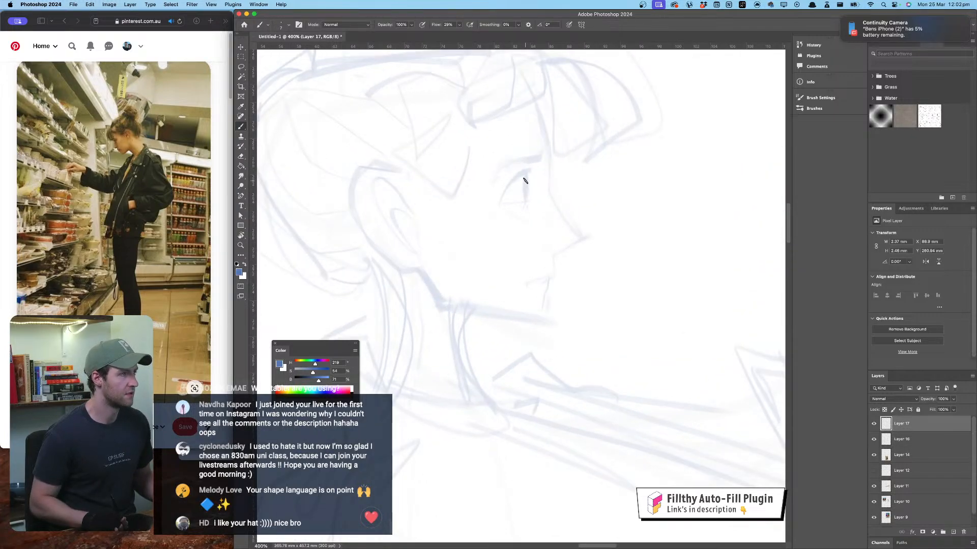
{"action": "left_click_drag", "start_coordinate": [525, 182], "coordinate": [525, 184]}
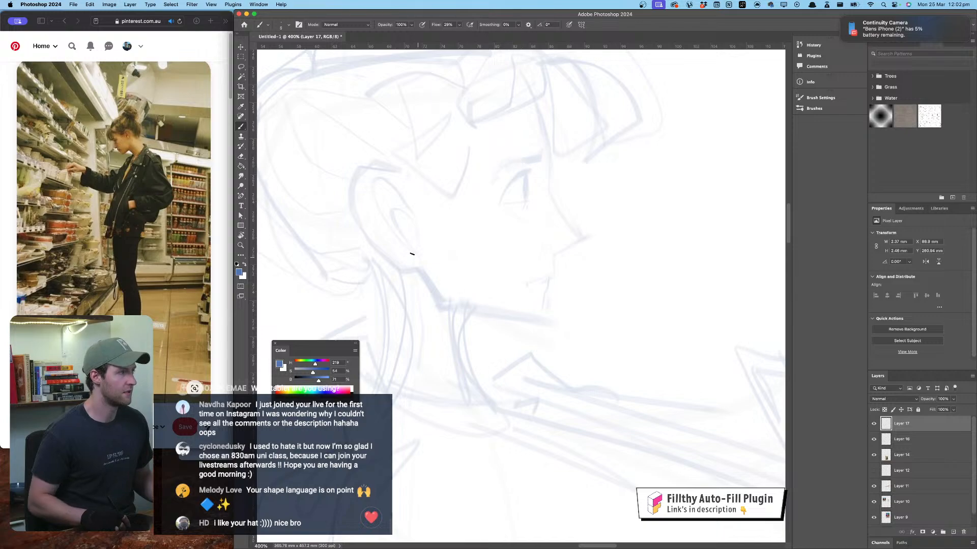
{"action": "left_click_drag", "start_coordinate": [424, 263], "coordinate": [439, 297]}
{"action": "key", "text": "super+z"}
{"action": "key", "text": "super+z"}
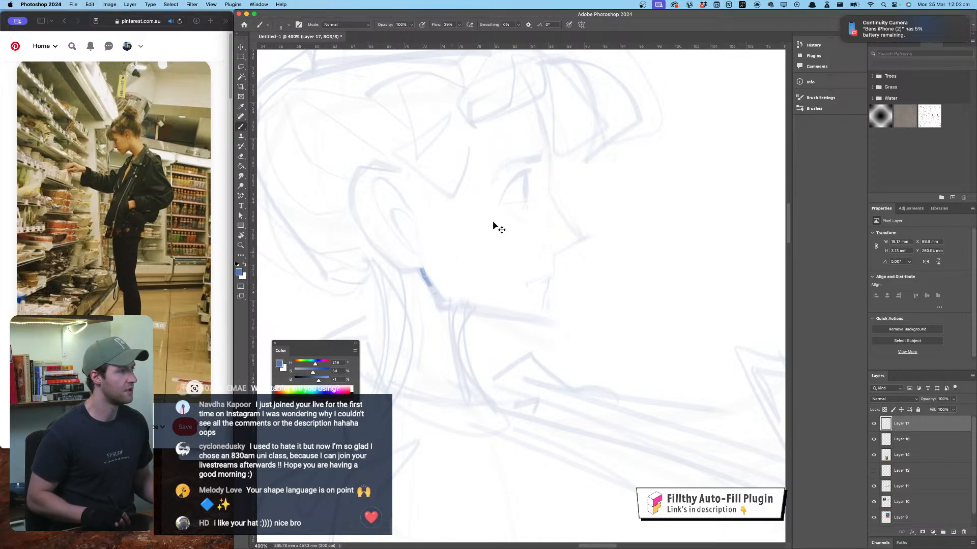
{"action": "key", "text": "super+z"}
{"action": "mouse_move", "coordinate": [463, 199]}
{"action": "left_mouse_down"}
{"action": "mouse_move", "coordinate": [482, 189]}
{"action": "mouse_move", "coordinate": [442, 222]}
{"action": "mouse_move", "coordinate": [470, 223]}
{"action": "mouse_move", "coordinate": [494, 265]}
{"action": "left_mouse_up"}
{"action": "key", "text": "super+z"}
{"action": "key", "text": "super+z"}
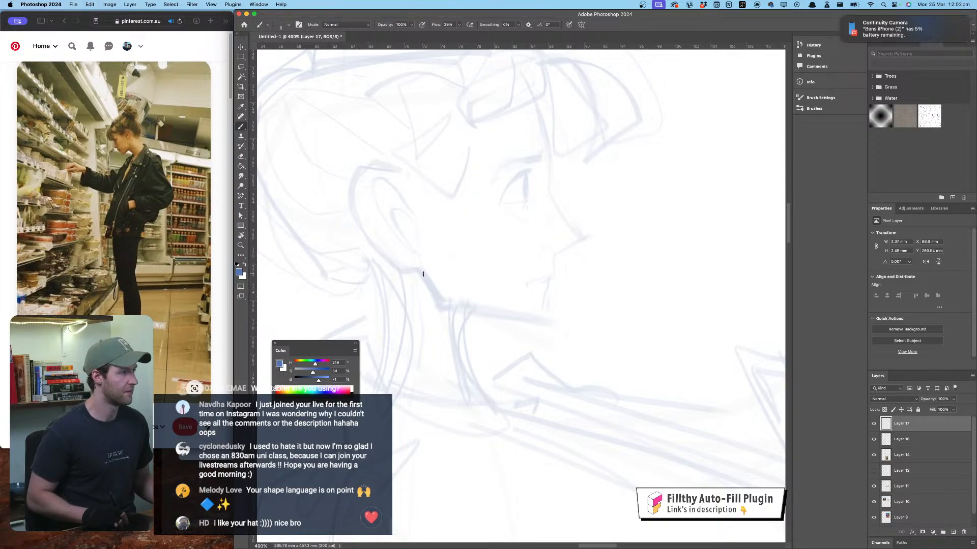
Step: Brush the jawline on Layer 17 from below the ear around the jaw corner to the chin, redoing the chin stroke
{"action": "mouse_move", "coordinate": [420, 268]}
{"action": "left_mouse_down"}
{"action": "mouse_move", "coordinate": [453, 309]}
{"action": "mouse_move", "coordinate": [445, 303]}
{"action": "mouse_move", "coordinate": [540, 317]}
{"action": "left_mouse_up"}
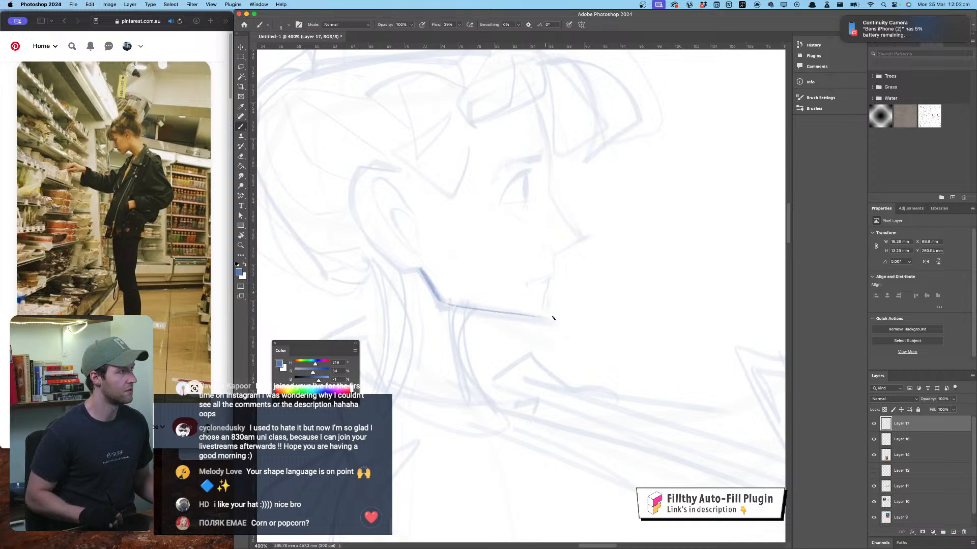
{"action": "key", "text": "super+z"}
{"action": "left_click_drag", "start_coordinate": [439, 302], "coordinate": [549, 323]}
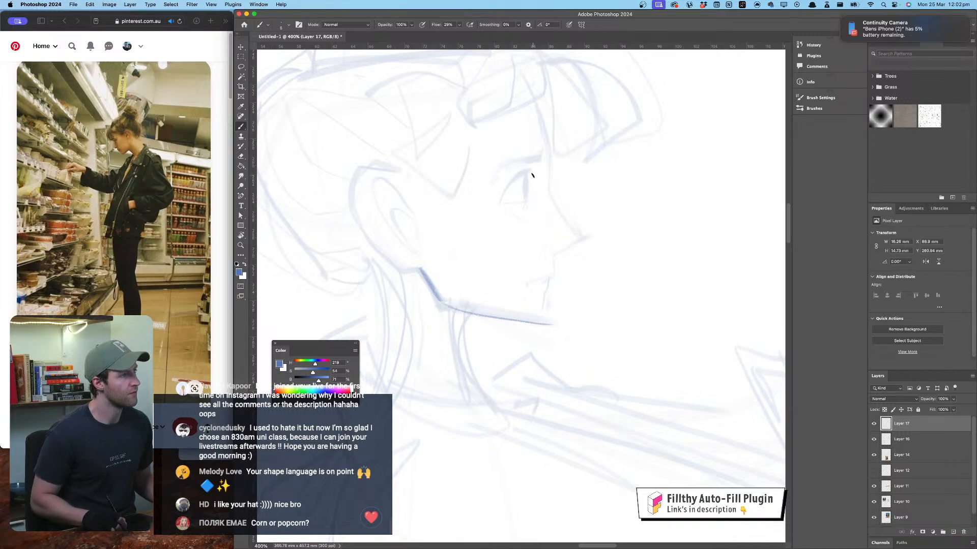
Step: Draw the eye with a curved upper lid, a dark iris and a lash extending forward, undoing unwanted strokes
{"action": "left_click_drag", "start_coordinate": [519, 176], "coordinate": [503, 196]}
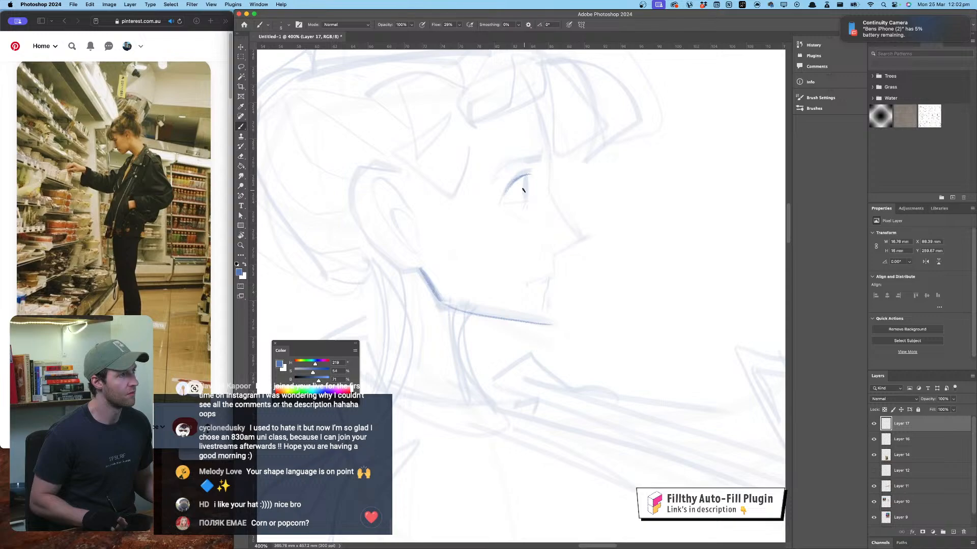
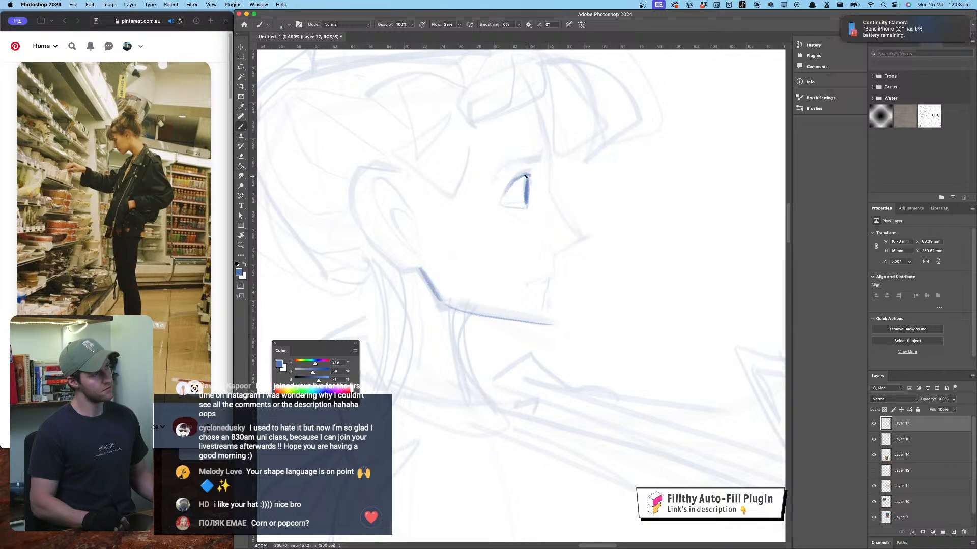
{"action": "key", "text": "super+z"}
{"action": "left_click_drag", "start_coordinate": [525, 177], "coordinate": [540, 177]}
{"action": "key", "text": "super+z"}
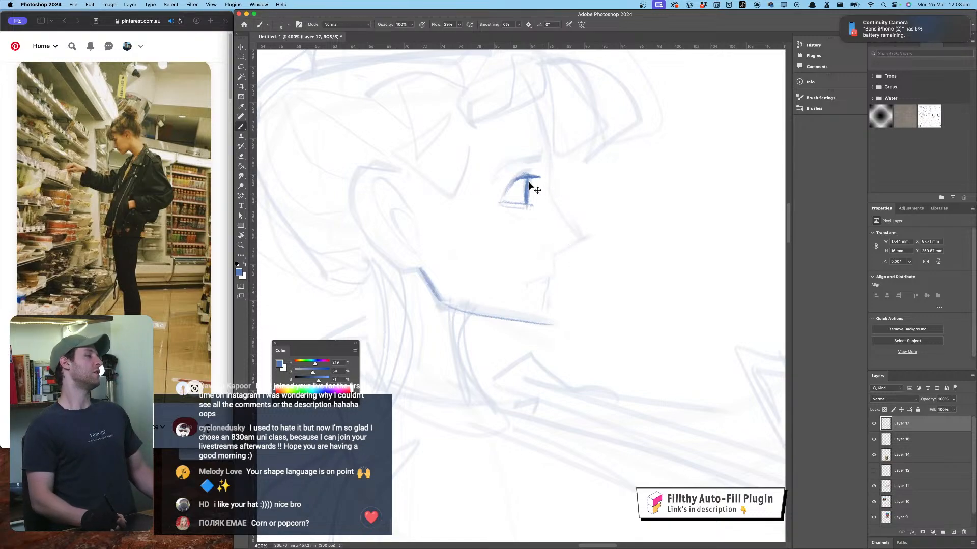
{"action": "key", "text": "super+z"}
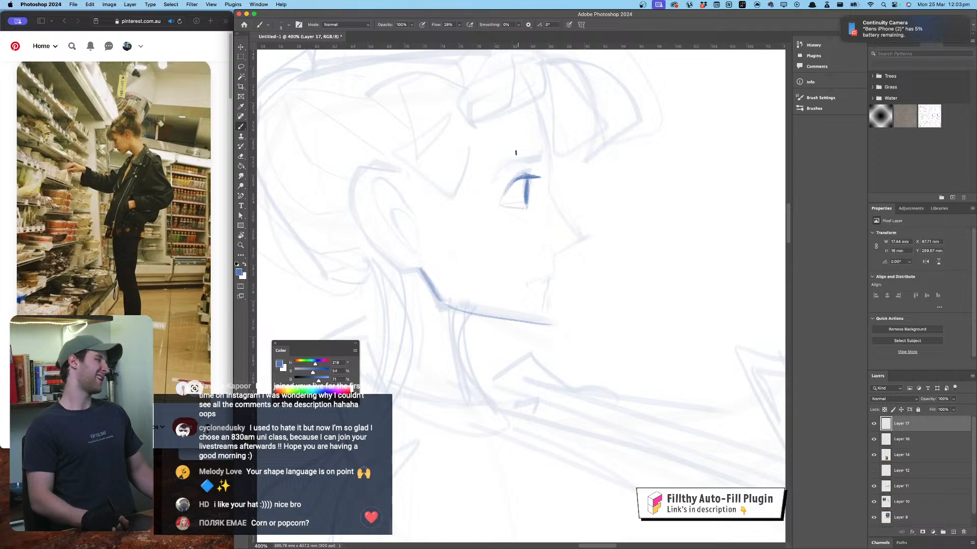
Step: Draw the slanted eyebrow above the eye on Layer 17 and erase the dark eye linework beneath it
{"action": "mouse_move", "coordinate": [509, 164]}
{"action": "left_mouse_down"}
{"action": "mouse_move", "coordinate": [543, 153]}
{"action": "mouse_move", "coordinate": [503, 164]}
{"action": "left_mouse_up"}
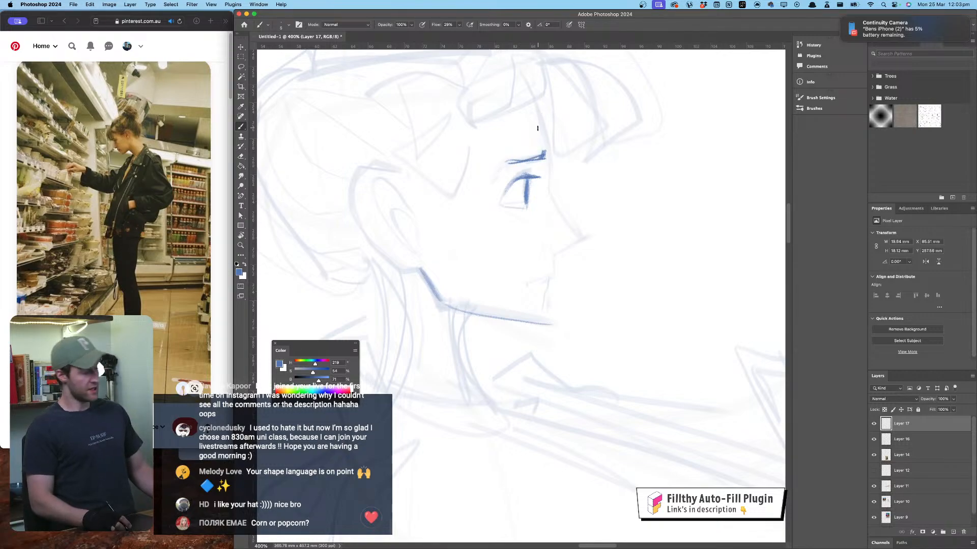
{"action": "key", "text": "super+shift+h"}
{"action": "key", "text": "super+shift+h"}
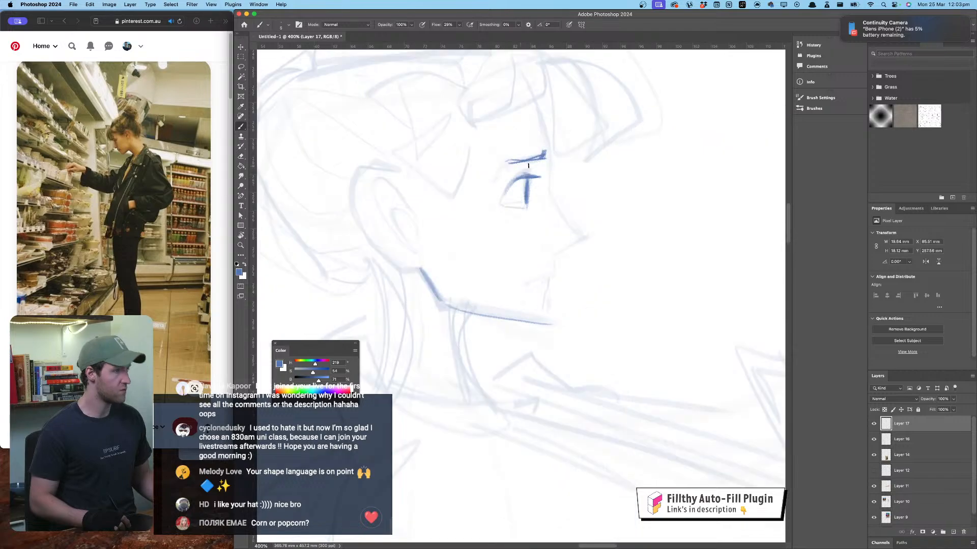
{"action": "key", "text": "e"}
{"action": "left_click_drag", "start_coordinate": [525, 192], "coordinate": [549, 184]}
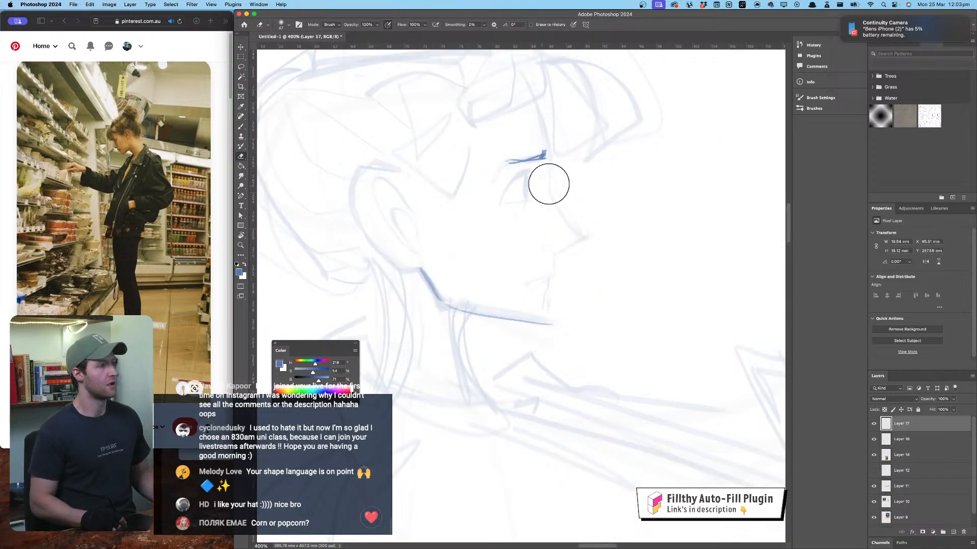
Step: Brush in the underside of the nose and redraw the iris as a short vertical stroke
{"action": "key", "text": "b"}
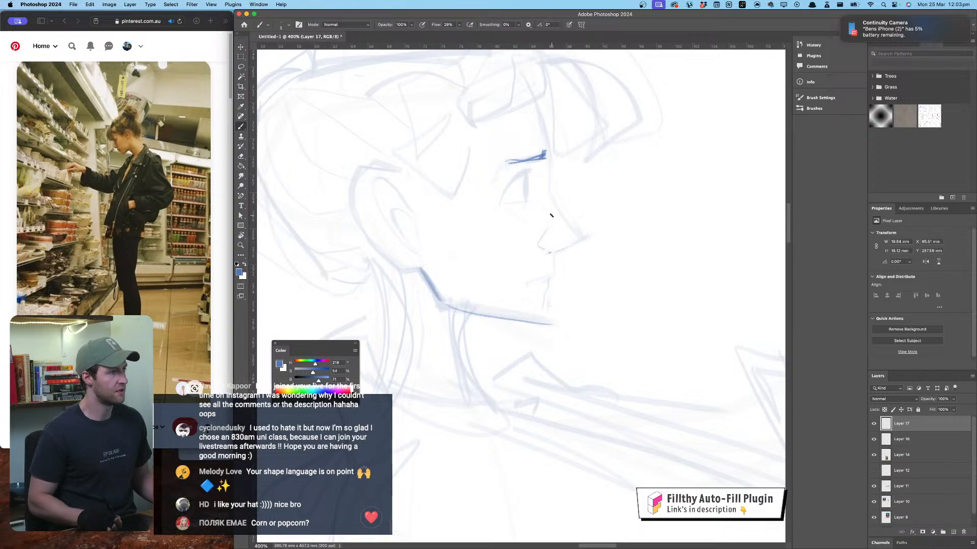
{"action": "left_click_drag", "start_coordinate": [547, 176], "coordinate": [543, 308]}
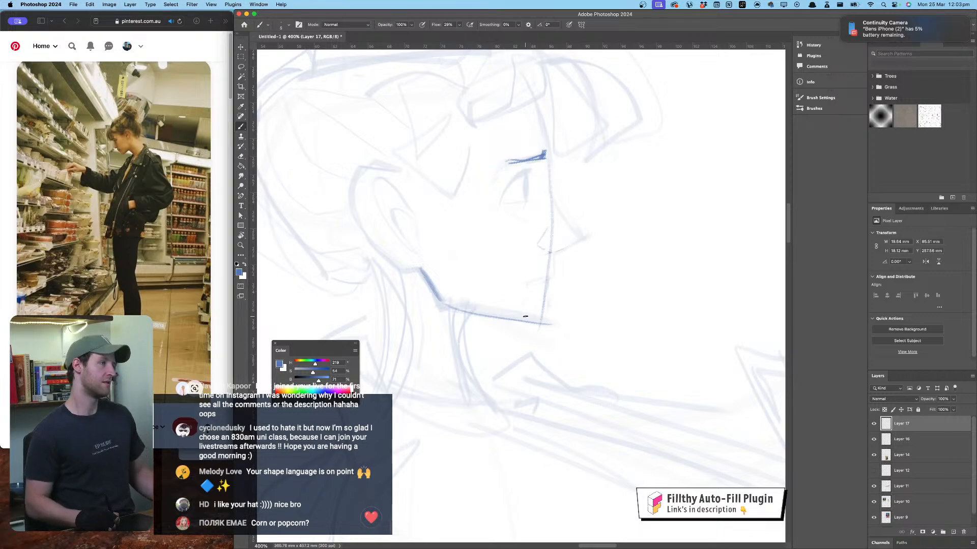
{"action": "key", "text": "super+z"}
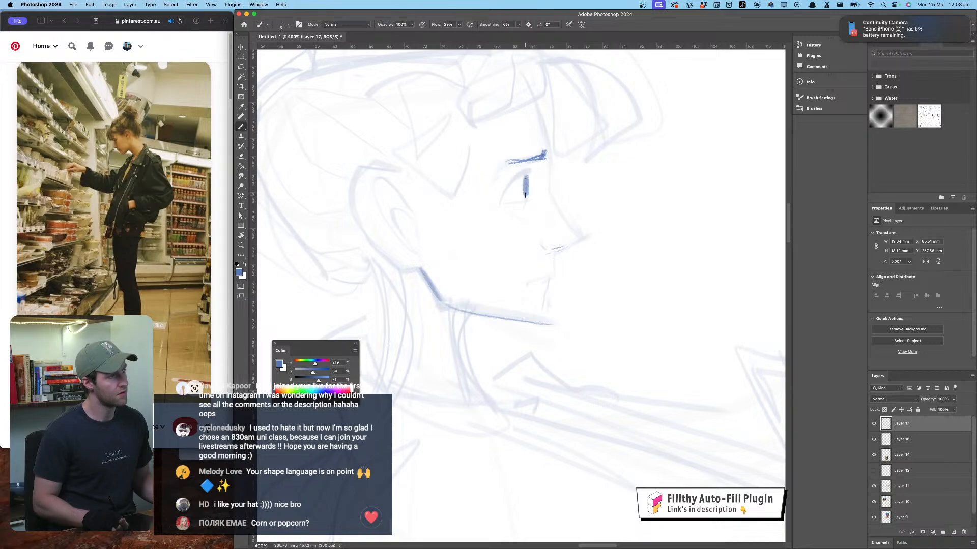
{"action": "key", "text": "ctrl+z"}
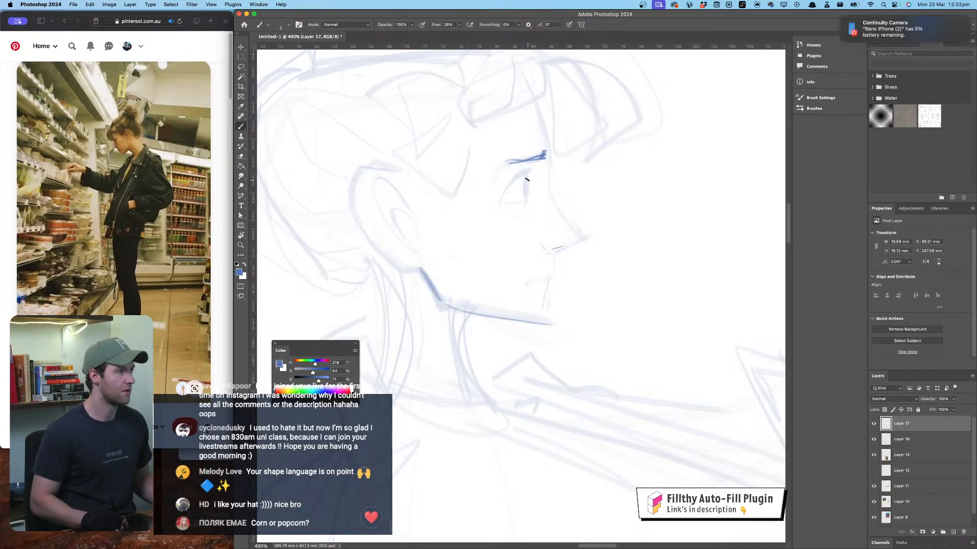
{"action": "left_click_drag", "start_coordinate": [524, 175], "coordinate": [526, 199]}
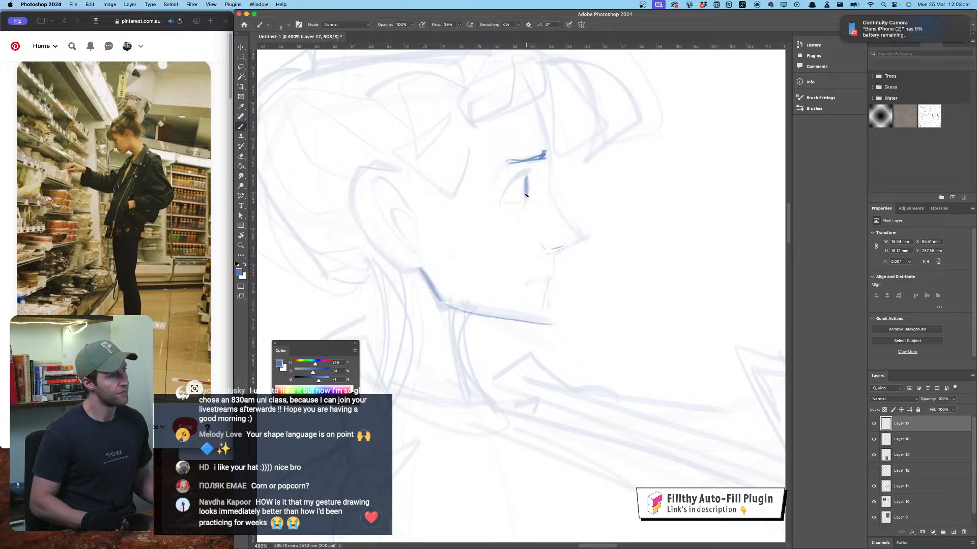
Step: Draw the profile line from the forehead past the eyebrow to the bridge of the nose
{"action": "left_click_drag", "start_coordinate": [548, 139], "coordinate": [554, 212]}
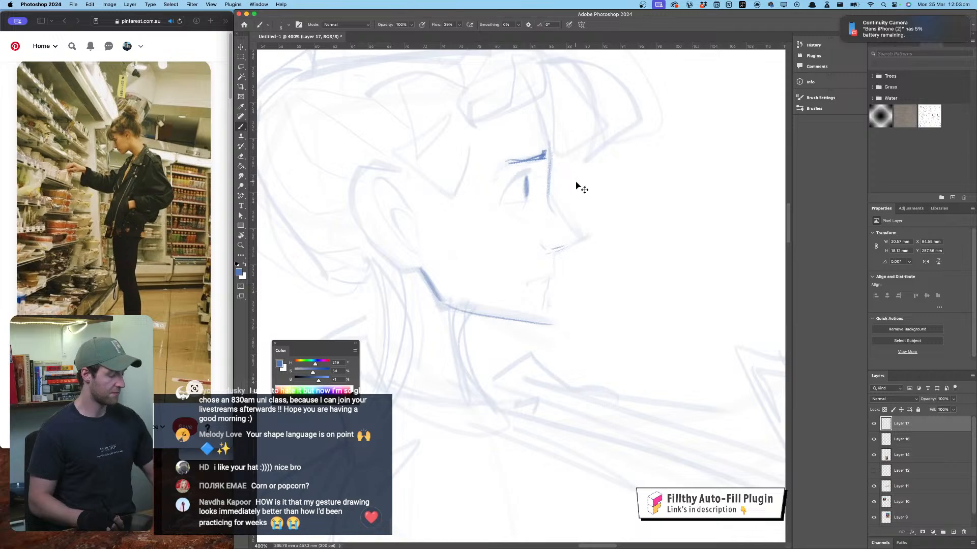
{"action": "key", "text": "super+1"}
{"action": "key", "text": "super+equal"}
{"action": "key", "text": "super+equal"}
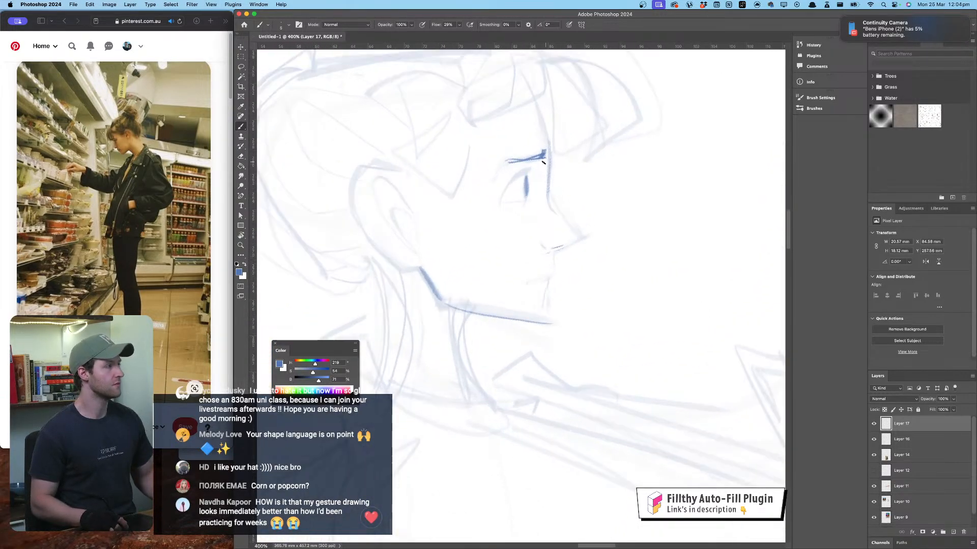
Step: Draw the curved upper eyelid line across the top of the iris, undoing unwanted strokes
{"action": "key", "text": "super+equal"}
{"action": "mouse_move", "coordinate": [526, 179]}
{"action": "left_mouse_down"}
{"action": "mouse_move", "coordinate": [500, 200]}
{"action": "mouse_move", "coordinate": [537, 174]}
{"action": "left_mouse_up"}
{"action": "key", "text": "super+z"}
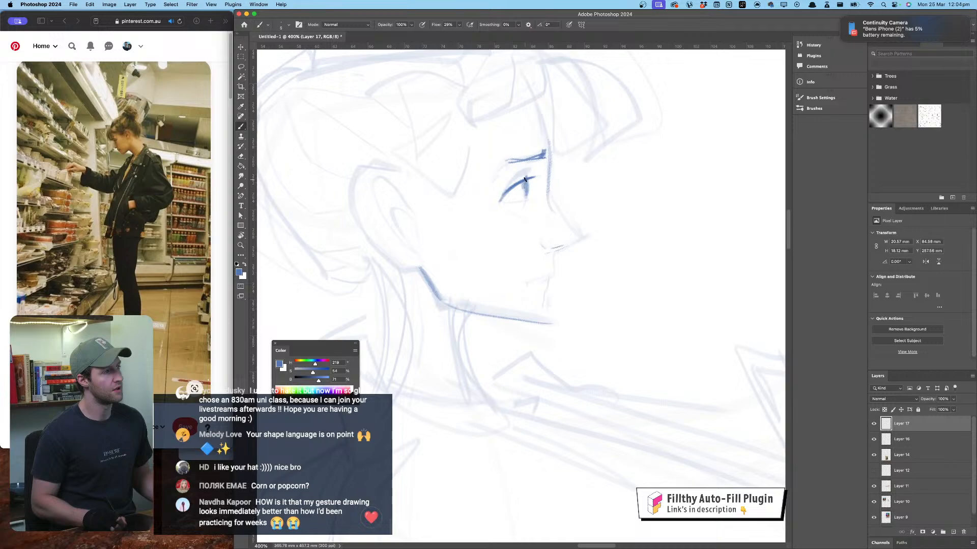
{"action": "key", "text": "super+z"}
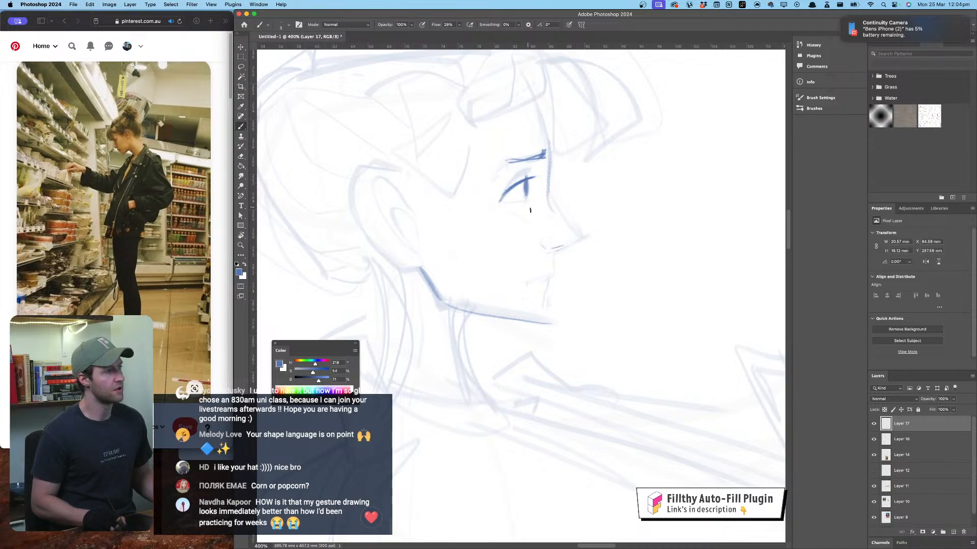
{"action": "key", "text": "super+z"}
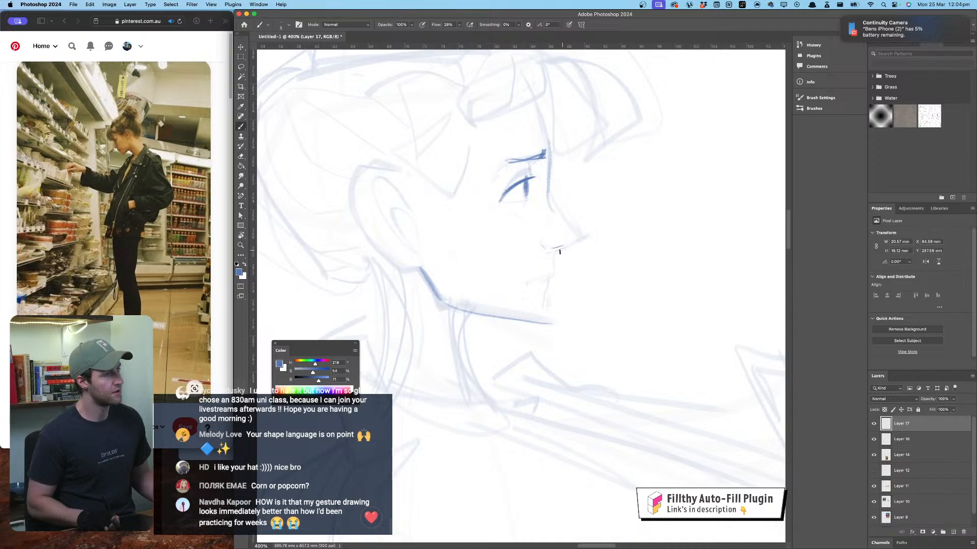
Step: Draw the nose's sloping front contour from the bridge to the tip, replacing the first attempt
{"action": "left_click_drag", "start_coordinate": [548, 189], "coordinate": [586, 237]}
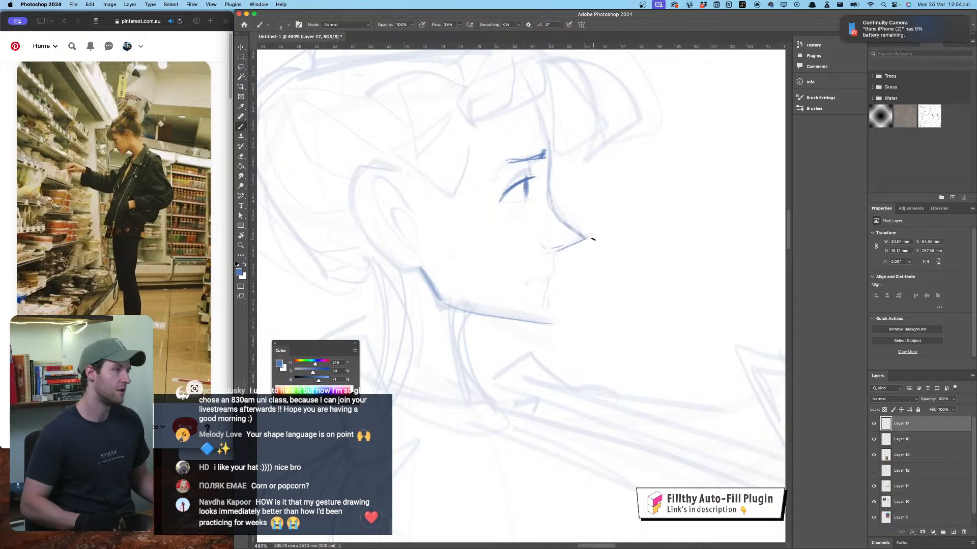
{"action": "key", "text": "super+z"}
{"action": "left_click_drag", "start_coordinate": [548, 193], "coordinate": [584, 238]}
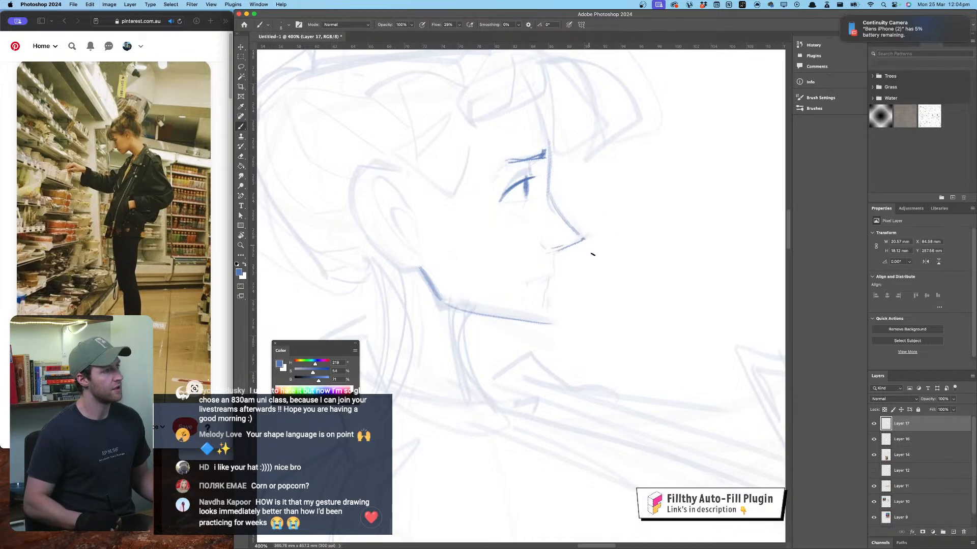
Step: Flip the canvas view horizontally and draw the lips and chin profile from the nose base to the jawline
{"action": "key", "text": "r"}
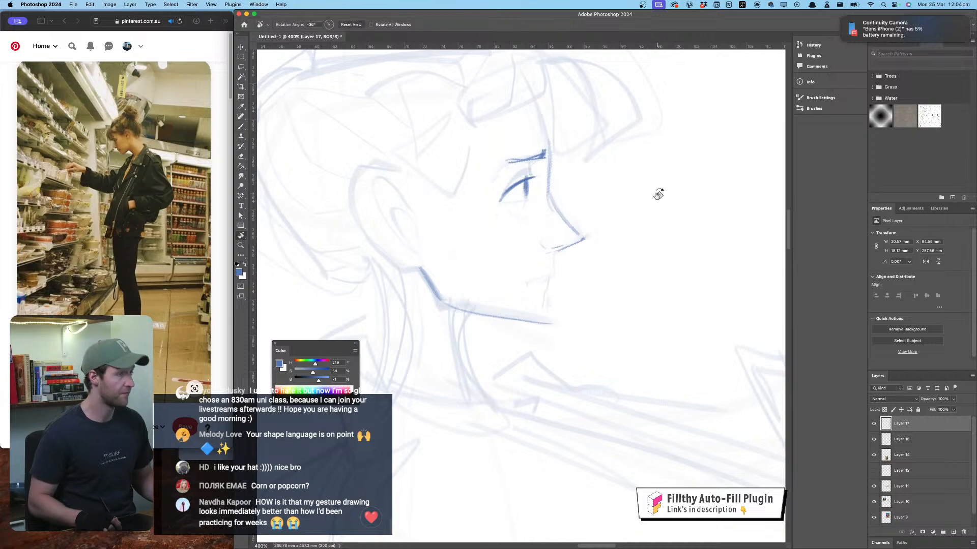
{"action": "left_click_drag", "start_coordinate": [678, 209], "coordinate": [674, 306]}
{"action": "key", "text": "super+shift+h"}
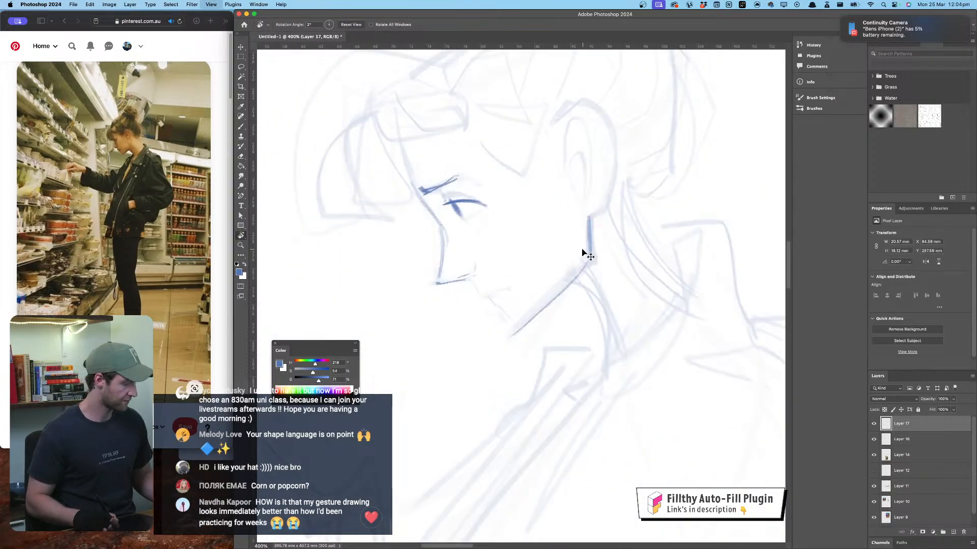
{"action": "left_click_drag", "start_coordinate": [484, 207], "coordinate": [445, 211]}
{"action": "key", "text": "b"}
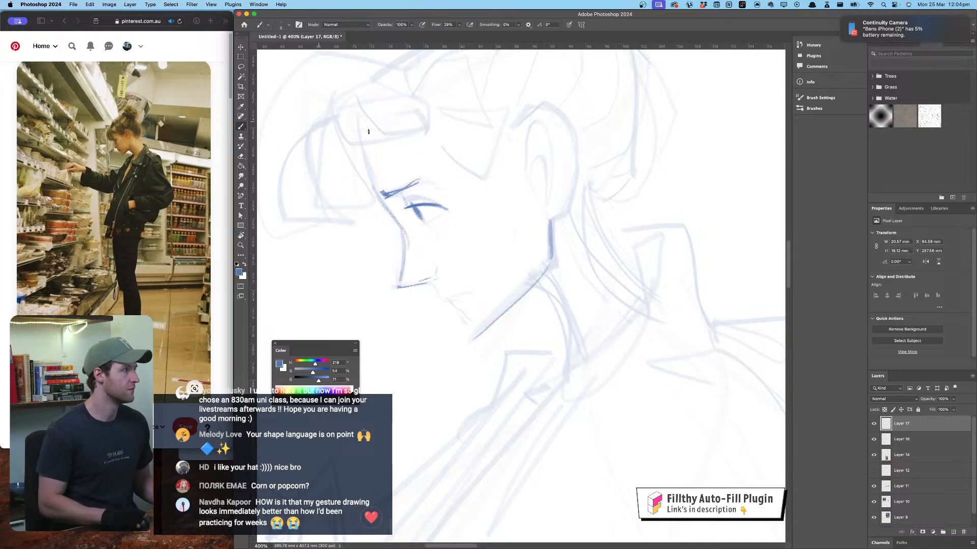
{"action": "mouse_move", "coordinate": [428, 283]}
{"action": "left_mouse_down"}
{"action": "mouse_move", "coordinate": [449, 301]}
{"action": "mouse_move", "coordinate": [440, 297]}
{"action": "mouse_move", "coordinate": [456, 295]}
{"action": "mouse_move", "coordinate": [479, 334]}
{"action": "left_mouse_up"}
{"action": "key", "text": "super+z"}
{"action": "left_click_drag", "start_coordinate": [425, 197], "coordinate": [442, 220]}
Step: Outline the front hair fringe with angular strokes hanging ahead of the forehead, replacing the first hairline stroke
{"action": "mouse_move", "coordinate": [377, 164]}
{"action": "left_mouse_down"}
{"action": "mouse_move", "coordinate": [366, 183]}
{"action": "mouse_move", "coordinate": [397, 228]}
{"action": "mouse_move", "coordinate": [372, 250]}
{"action": "left_mouse_up"}
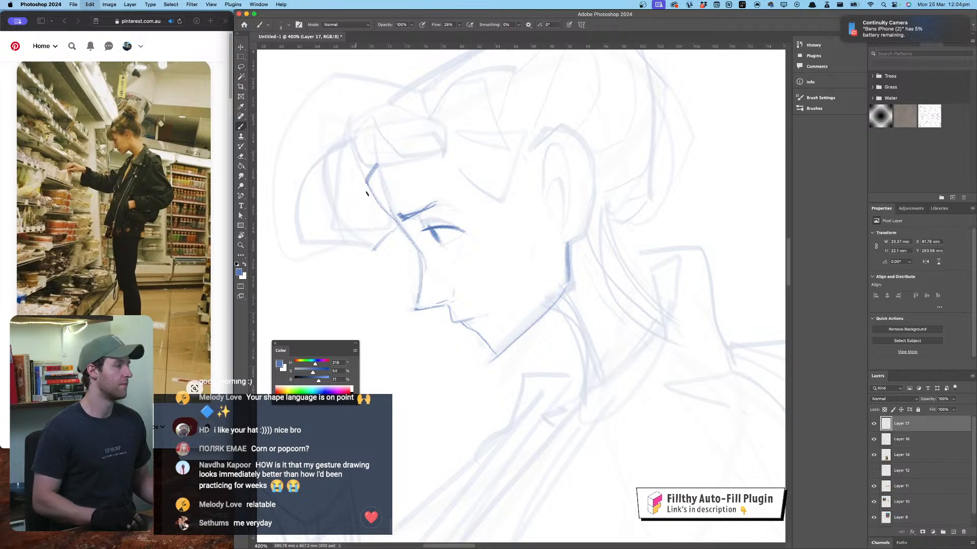
{"action": "key", "text": "ctrl+z"}
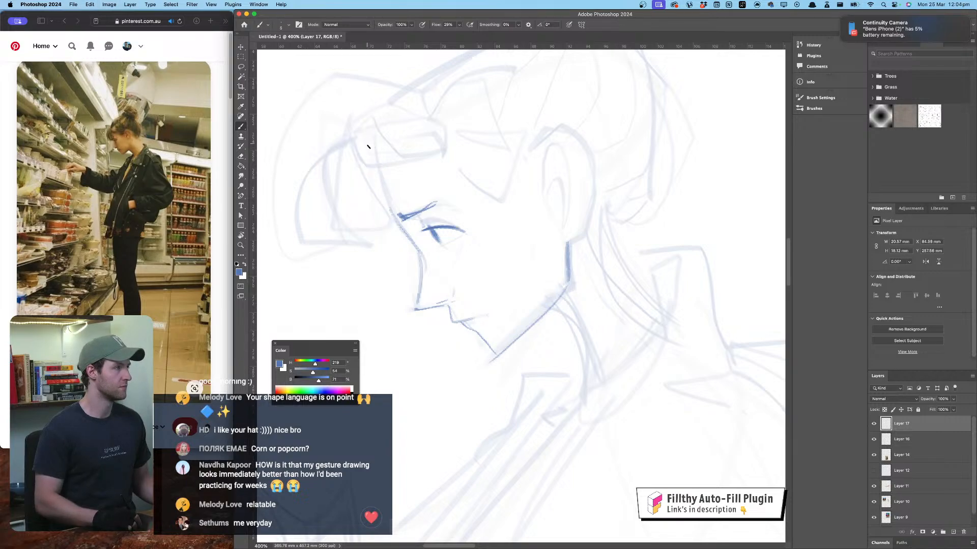
{"action": "mouse_move", "coordinate": [371, 130]}
{"action": "left_mouse_down"}
{"action": "mouse_move", "coordinate": [363, 160]}
{"action": "mouse_move", "coordinate": [403, 239]}
{"action": "mouse_move", "coordinate": [340, 248]}
{"action": "mouse_move", "coordinate": [328, 169]}
{"action": "mouse_move", "coordinate": [365, 107]}
{"action": "mouse_move", "coordinate": [305, 123]}
{"action": "mouse_move", "coordinate": [298, 208]}
{"action": "mouse_move", "coordinate": [341, 233]}
{"action": "left_mouse_up"}
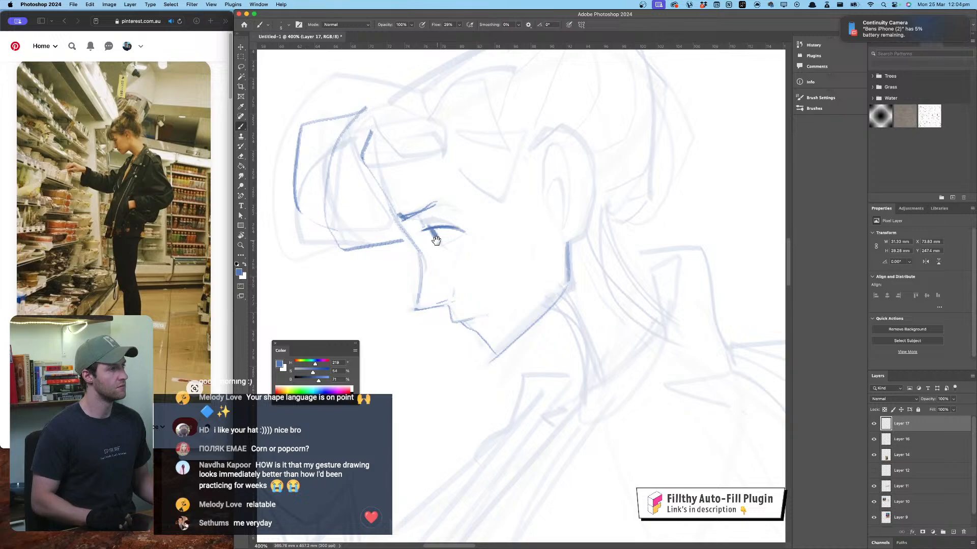
{"action": "left_click_drag", "start_coordinate": [436, 240], "coordinate": [412, 273]}
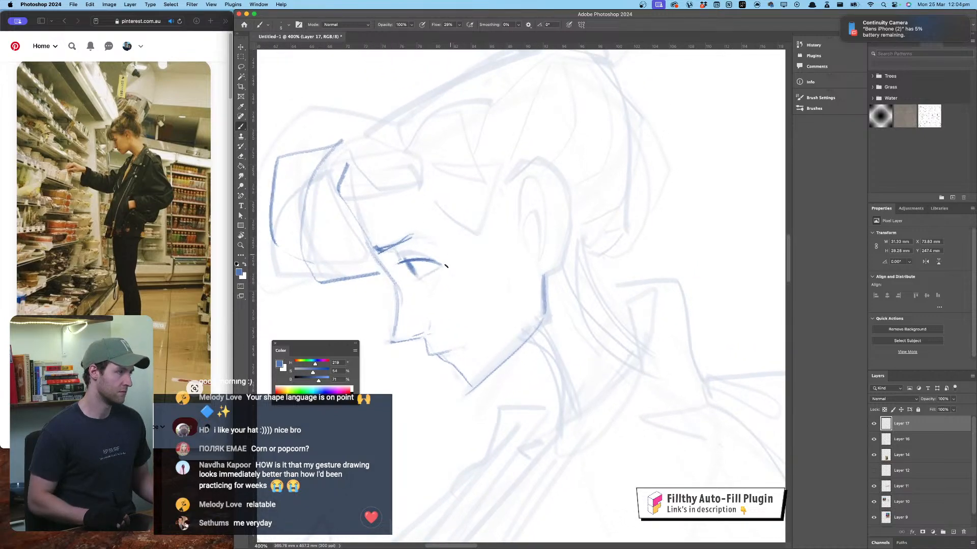
{"action": "left_click_drag", "start_coordinate": [473, 249], "coordinate": [445, 295]}
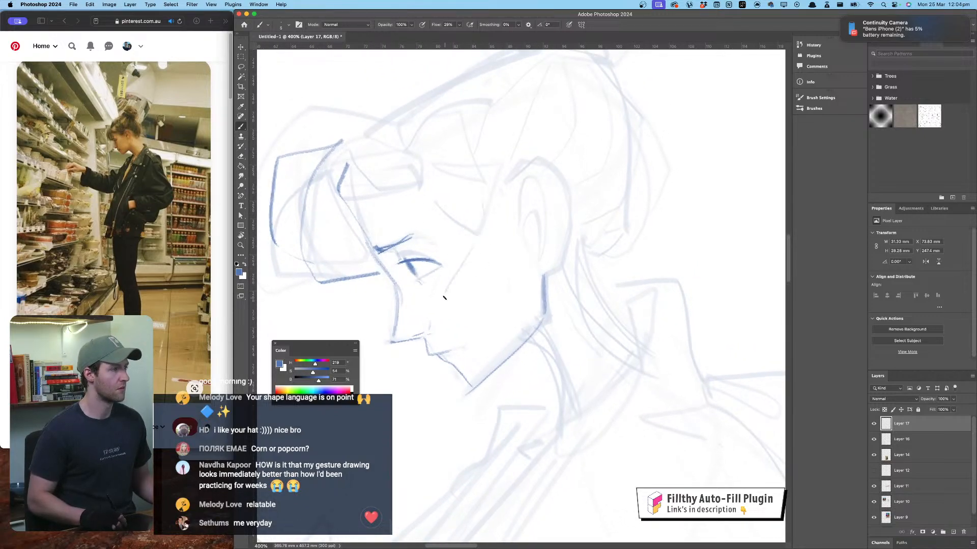
{"action": "key", "text": "super+z"}
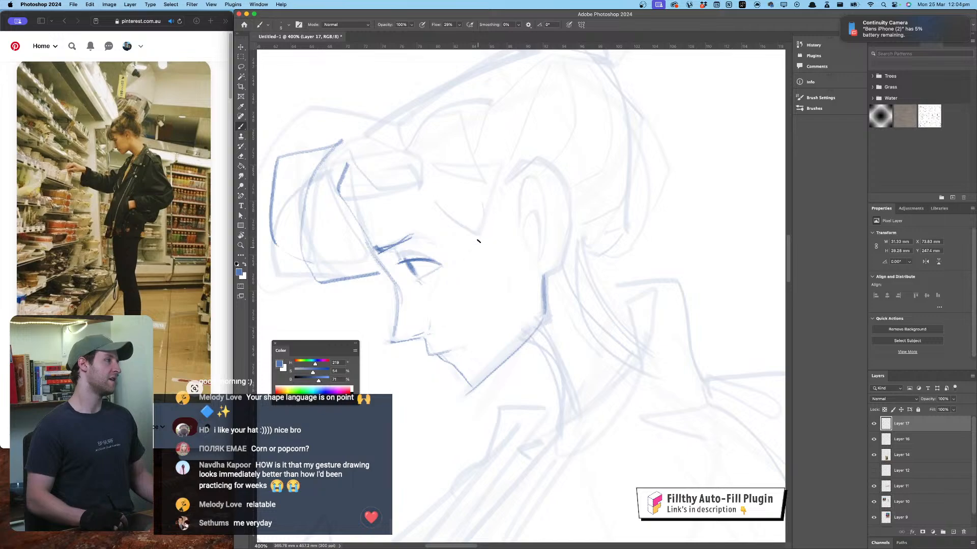
{"action": "mouse_move", "coordinate": [475, 196]}
{"action": "left_mouse_down"}
{"action": "mouse_move", "coordinate": [487, 241]}
{"action": "mouse_move", "coordinate": [461, 303]}
{"action": "mouse_move", "coordinate": [485, 373]}
{"action": "left_mouse_up"}
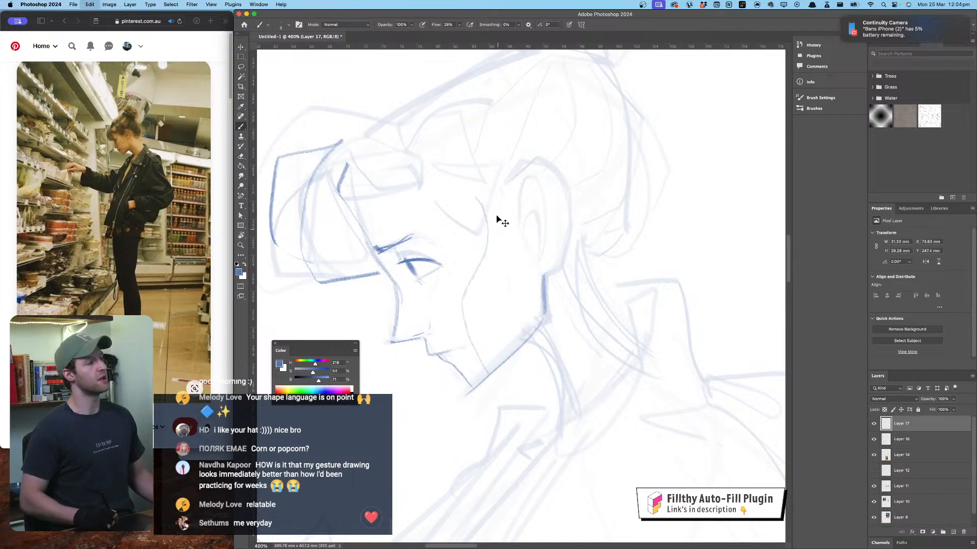
{"action": "key", "text": "super+z"}
{"action": "key", "text": "super+z"}
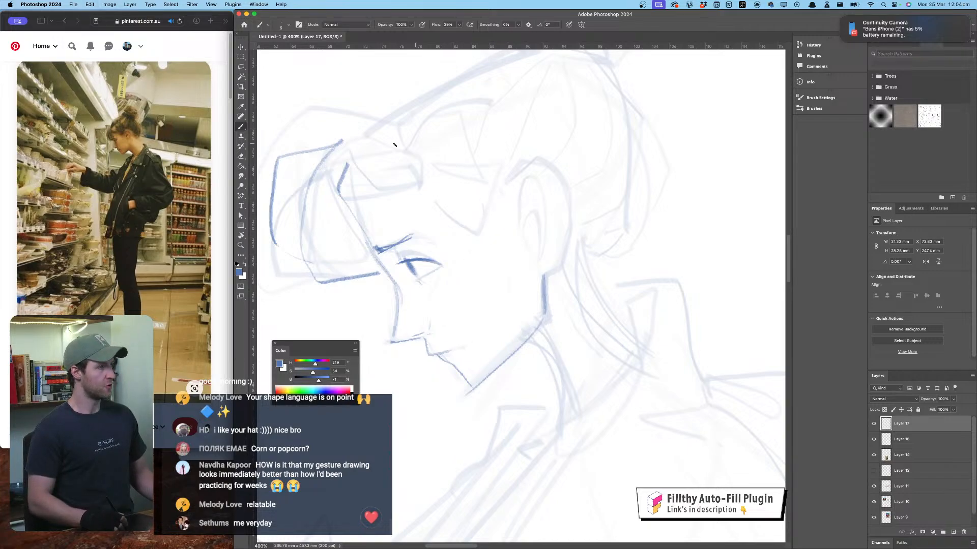
Step: Draw the jagged hairline at the root of the fringe and the contour over the top of the hair
{"action": "mouse_move", "coordinate": [341, 151]}
{"action": "left_mouse_down"}
{"action": "mouse_move", "coordinate": [365, 144]}
{"action": "mouse_move", "coordinate": [361, 133]}
{"action": "left_mouse_up"}
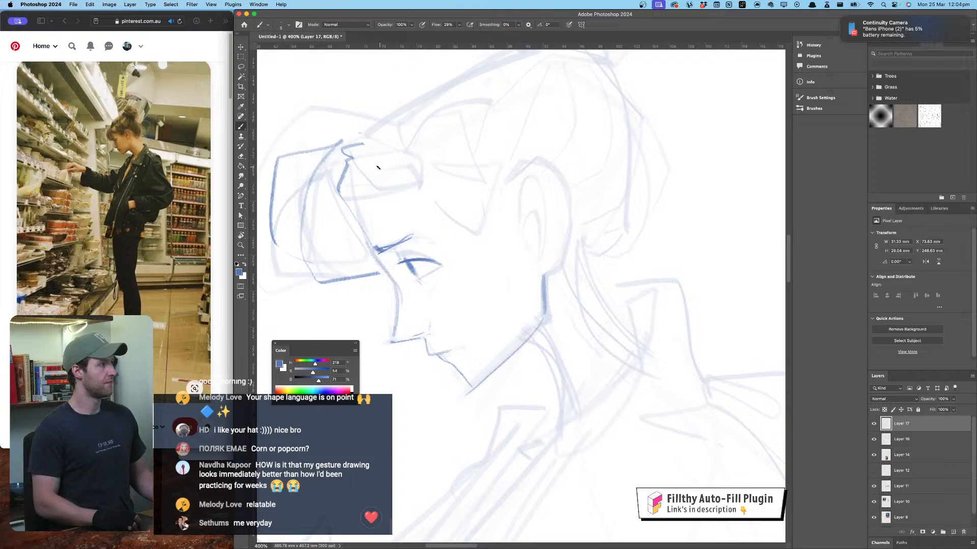
{"action": "mouse_move", "coordinate": [372, 175]}
{"action": "left_mouse_down"}
{"action": "mouse_move", "coordinate": [371, 200]}
{"action": "mouse_move", "coordinate": [374, 132]}
{"action": "mouse_move", "coordinate": [461, 85]}
{"action": "mouse_move", "coordinate": [523, 76]}
{"action": "left_mouse_up"}
{"action": "mouse_move", "coordinate": [490, 147]}
{"action": "left_mouse_down"}
{"action": "mouse_move", "coordinate": [500, 85]}
{"action": "mouse_move", "coordinate": [491, 45]}
{"action": "left_mouse_up"}
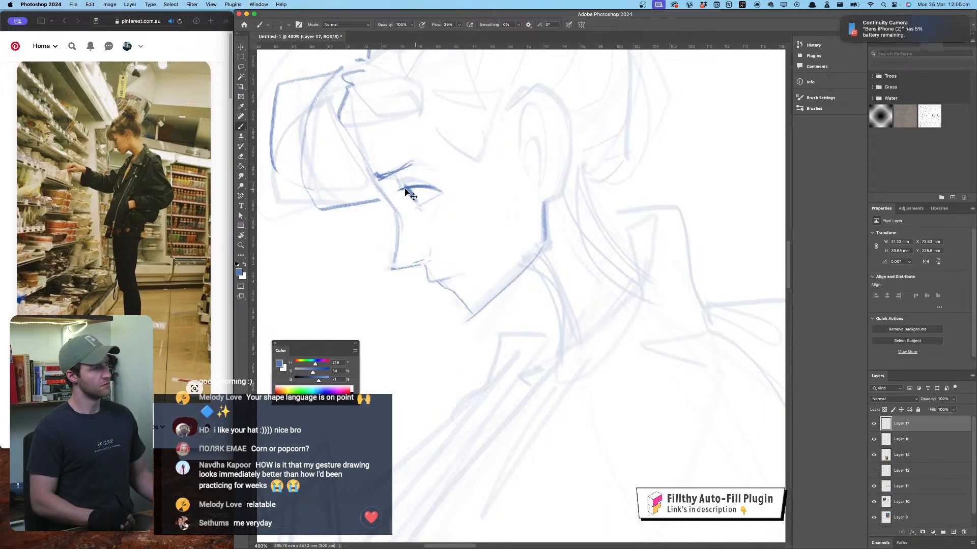
Step: Thicken the upper eyelash line and redraw its front end near the iris
{"action": "left_click_drag", "start_coordinate": [409, 187], "coordinate": [432, 191]}
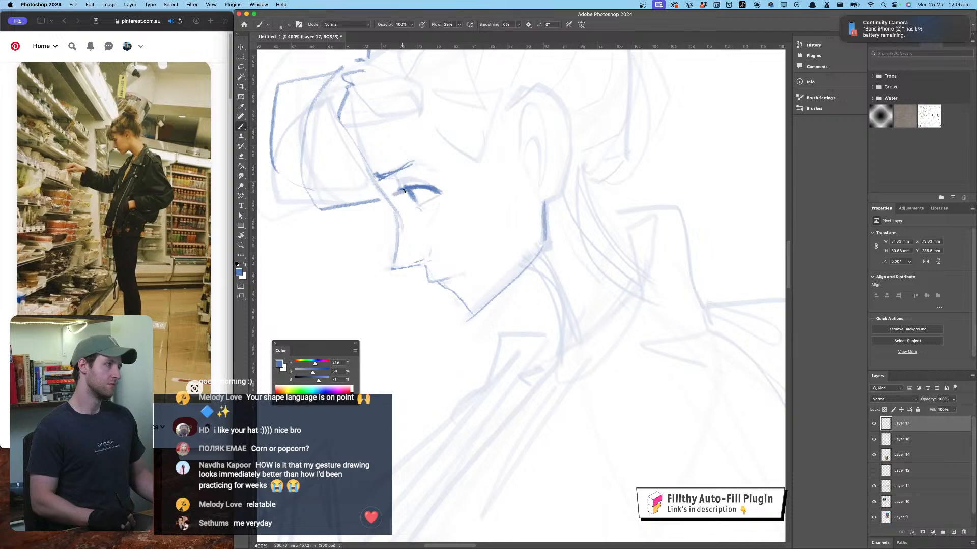
{"action": "key", "text": "super+z"}
{"action": "left_click_drag", "start_coordinate": [408, 188], "coordinate": [397, 193]}
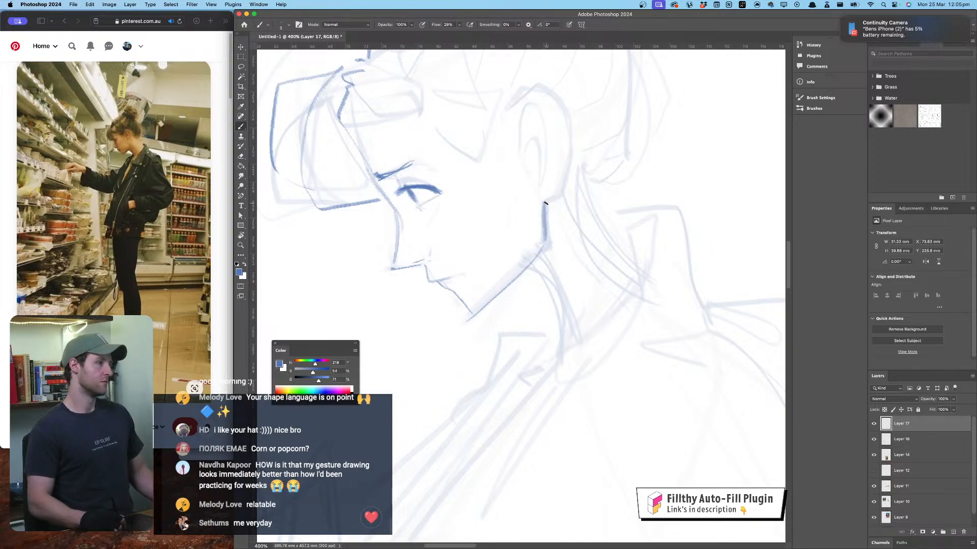
Step: Draw the ear's outer contour down to the jaw and add its inner fold lines
{"action": "mouse_move", "coordinate": [542, 204]}
{"action": "left_mouse_down"}
{"action": "mouse_move", "coordinate": [554, 193]}
{"action": "mouse_move", "coordinate": [544, 206]}
{"action": "left_mouse_up"}
{"action": "mouse_move", "coordinate": [481, 134]}
{"action": "left_mouse_down"}
{"action": "mouse_move", "coordinate": [508, 105]}
{"action": "mouse_move", "coordinate": [545, 118]}
{"action": "mouse_move", "coordinate": [546, 211]}
{"action": "mouse_move", "coordinate": [532, 227]}
{"action": "left_mouse_up"}
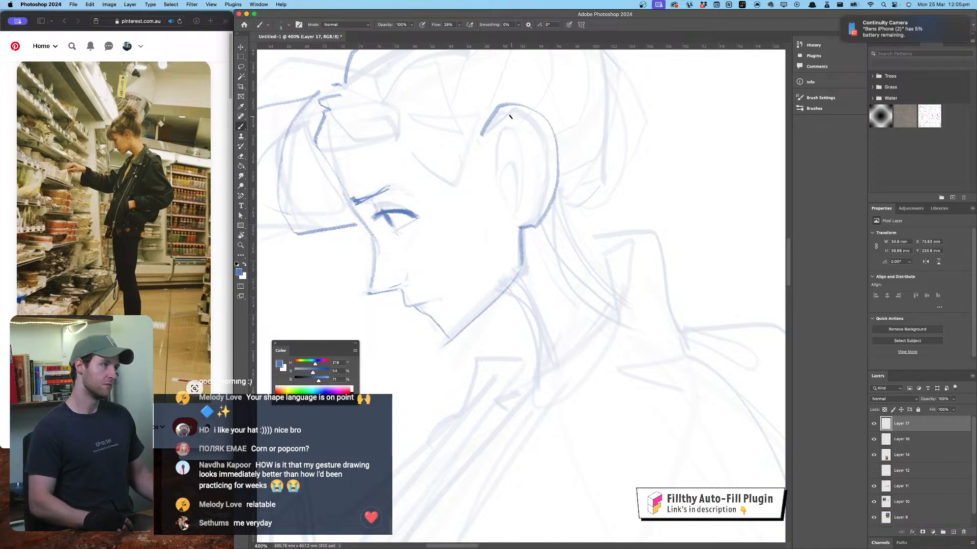
{"action": "mouse_move", "coordinate": [508, 117]}
{"action": "left_mouse_down"}
{"action": "mouse_move", "coordinate": [498, 162]}
{"action": "mouse_move", "coordinate": [540, 153]}
{"action": "mouse_move", "coordinate": [517, 214]}
{"action": "mouse_move", "coordinate": [517, 163]}
{"action": "mouse_move", "coordinate": [500, 161]}
{"action": "mouse_move", "coordinate": [523, 157]}
{"action": "mouse_move", "coordinate": [551, 185]}
{"action": "mouse_move", "coordinate": [545, 148]}
{"action": "mouse_move", "coordinate": [561, 224]}
{"action": "left_mouse_up"}
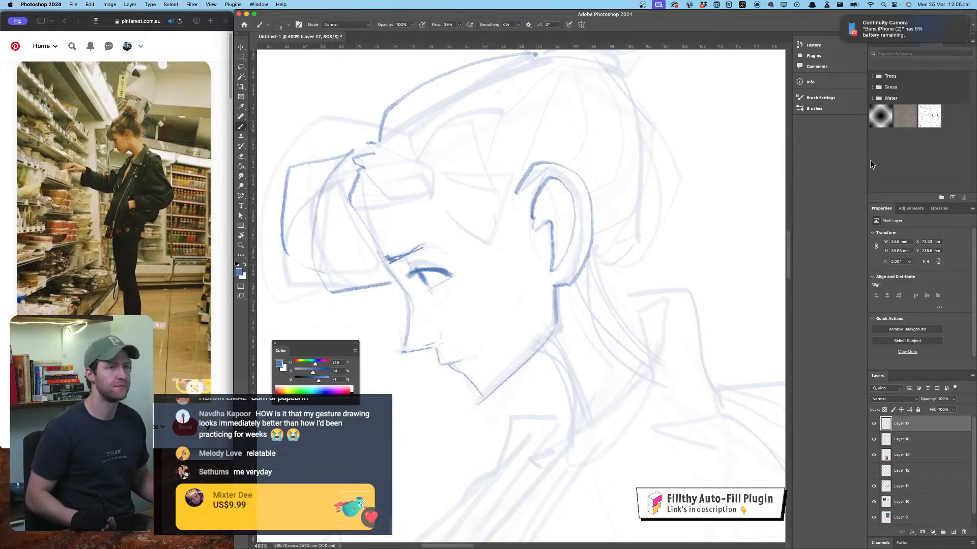
Step: Review the recent viewer messages in the live chat
{"action": "left_click", "coordinate": [294, 454]}
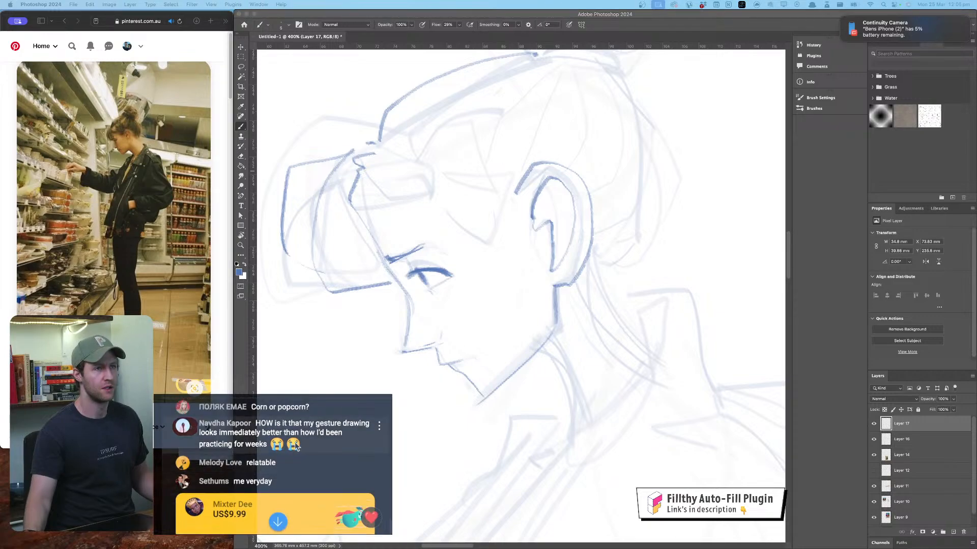
{"action": "scroll", "coordinate": [295, 448], "scroll_direction": "up", "scroll_amount": 2}
{"action": "scroll", "coordinate": [298, 443], "scroll_direction": "up", "scroll_amount": 3}
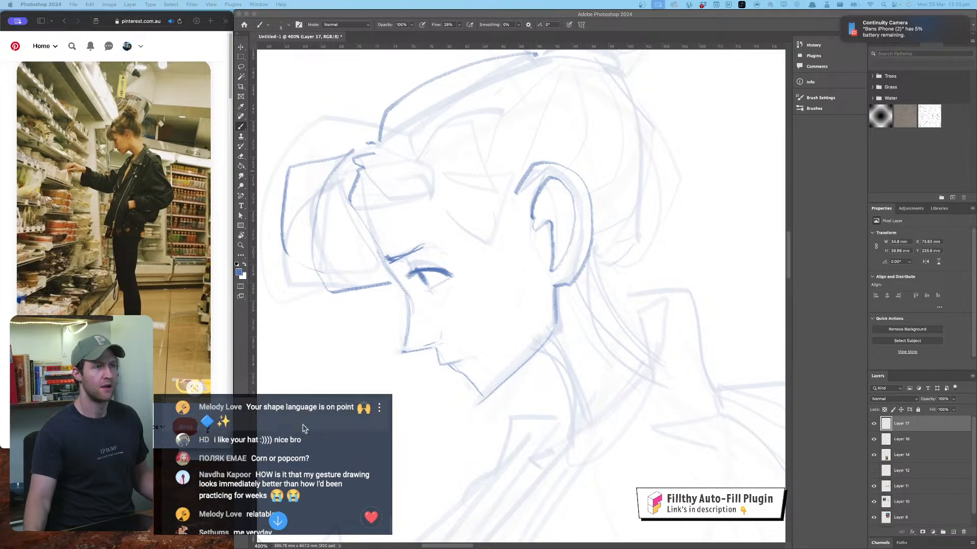
{"action": "scroll", "coordinate": [303, 429], "scroll_direction": "down", "scroll_amount": 1}
{"action": "scroll", "coordinate": [303, 428], "scroll_direction": "down", "scroll_amount": 5}
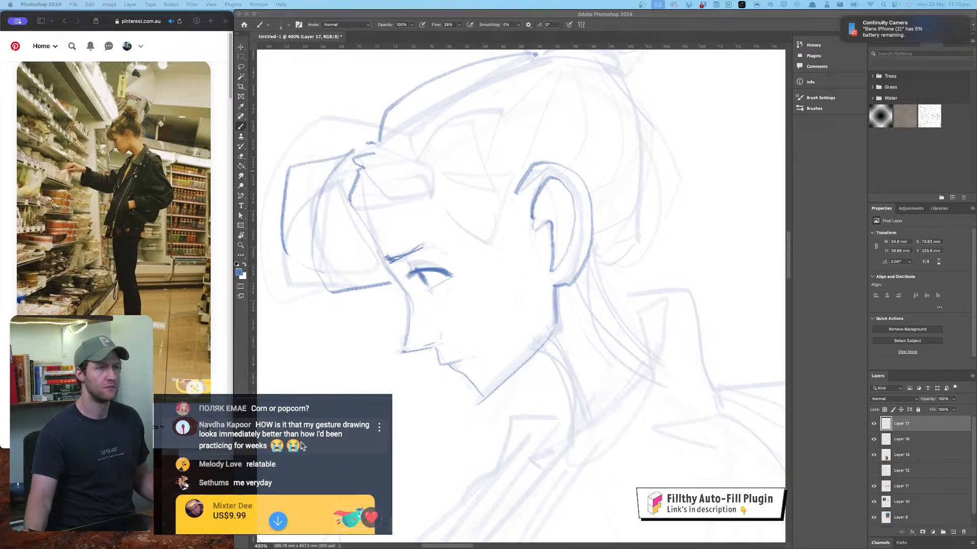
Step: Show the colour sliders, shade a thick strip down the jaw below the ear, and reinforce the jawline toward the chin
{"action": "scroll", "coordinate": [297, 449], "scroll_direction": "down", "scroll_amount": 1}
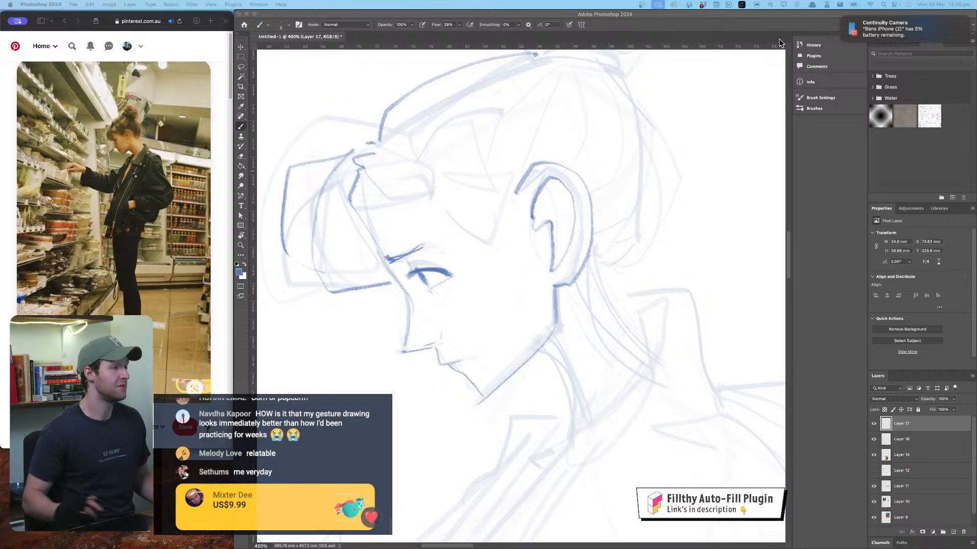
{"action": "key", "text": "F6"}
{"action": "mouse_move", "coordinate": [532, 224]}
{"action": "left_mouse_down"}
{"action": "mouse_move", "coordinate": [555, 225]}
{"action": "mouse_move", "coordinate": [557, 331]}
{"action": "left_mouse_up"}
{"action": "mouse_move", "coordinate": [560, 288]}
{"action": "left_mouse_down"}
{"action": "mouse_move", "coordinate": [562, 332]}
{"action": "mouse_move", "coordinate": [496, 383]}
{"action": "left_mouse_up"}
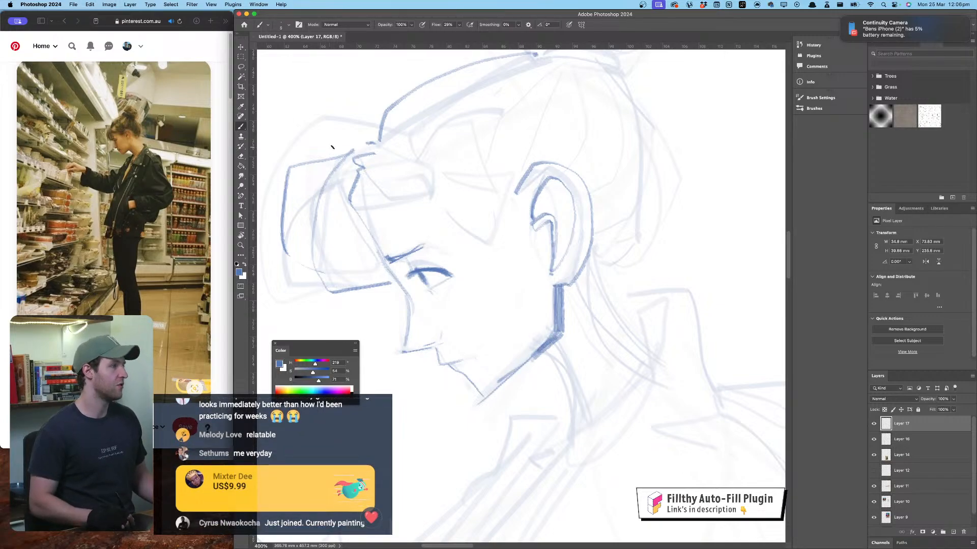
Step: Draw the side hair lock sweeping from the front hairline across the temple toward the ear, with a strand line inside it
{"action": "mouse_move", "coordinate": [391, 163]}
{"action": "left_mouse_down"}
{"action": "mouse_move", "coordinate": [438, 218]}
{"action": "mouse_move", "coordinate": [487, 234]}
{"action": "left_mouse_up"}
{"action": "mouse_move", "coordinate": [508, 197]}
{"action": "left_mouse_down"}
{"action": "mouse_move", "coordinate": [473, 228]}
{"action": "mouse_move", "coordinate": [428, 199]}
{"action": "mouse_move", "coordinate": [406, 164]}
{"action": "mouse_move", "coordinate": [422, 127]}
{"action": "mouse_move", "coordinate": [486, 214]}
{"action": "left_mouse_up"}
{"action": "left_click_drag", "start_coordinate": [512, 178], "coordinate": [399, 151]}
{"action": "left_click_drag", "start_coordinate": [399, 152], "coordinate": [434, 140]}
{"action": "left_click_drag", "start_coordinate": [473, 186], "coordinate": [481, 146]}
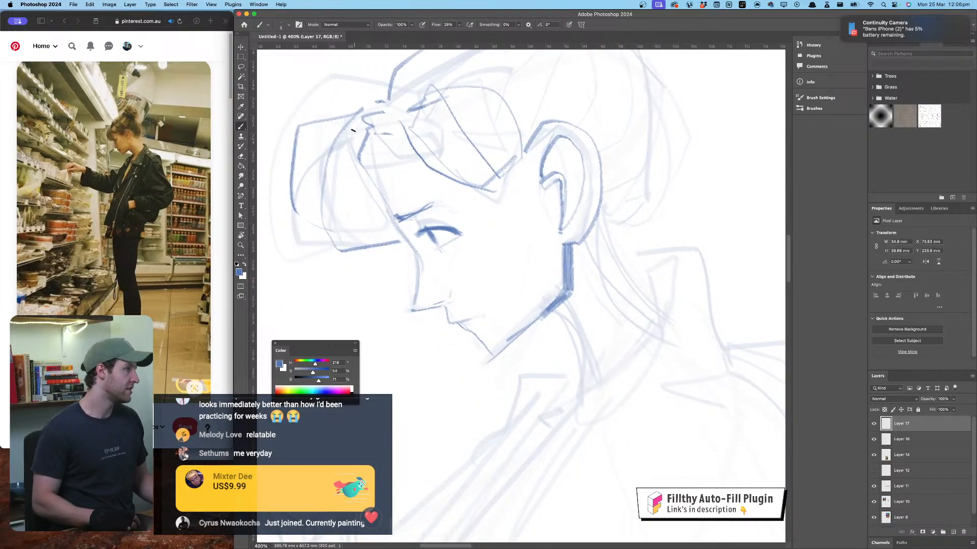
Step: Draw thin strands inside the front fringe and a curved strand from the hairline down the forehead to the eyebrow
{"action": "mouse_move", "coordinate": [343, 189]}
{"action": "left_mouse_down"}
{"action": "mouse_move", "coordinate": [352, 248]}
{"action": "mouse_move", "coordinate": [365, 244]}
{"action": "mouse_move", "coordinate": [326, 179]}
{"action": "mouse_move", "coordinate": [362, 132]}
{"action": "left_mouse_up"}
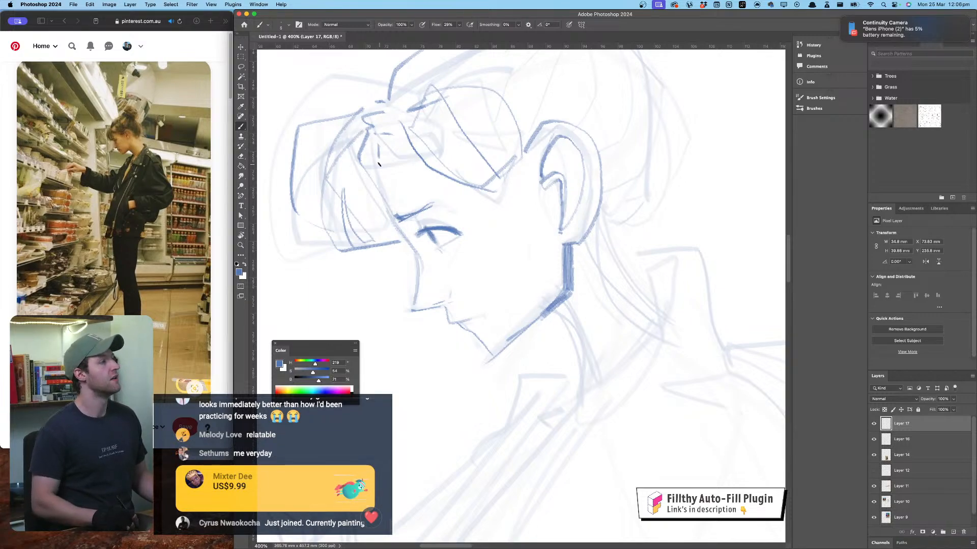
{"action": "left_click_drag", "start_coordinate": [378, 164], "coordinate": [401, 236]}
{"action": "key", "text": "super+z"}
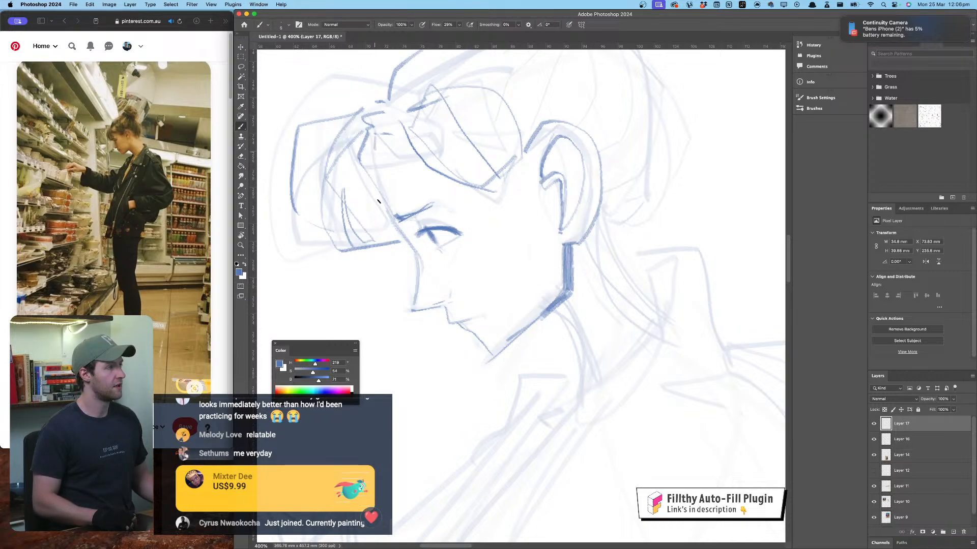
{"action": "left_click_drag", "start_coordinate": [373, 148], "coordinate": [380, 204]}
{"action": "key", "text": "super+z"}
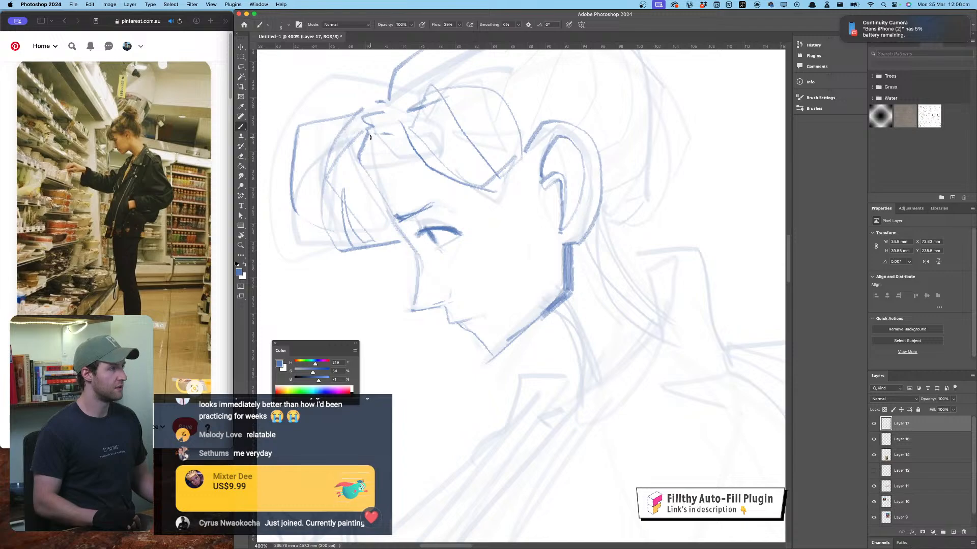
{"action": "left_click_drag", "start_coordinate": [379, 189], "coordinate": [399, 228]}
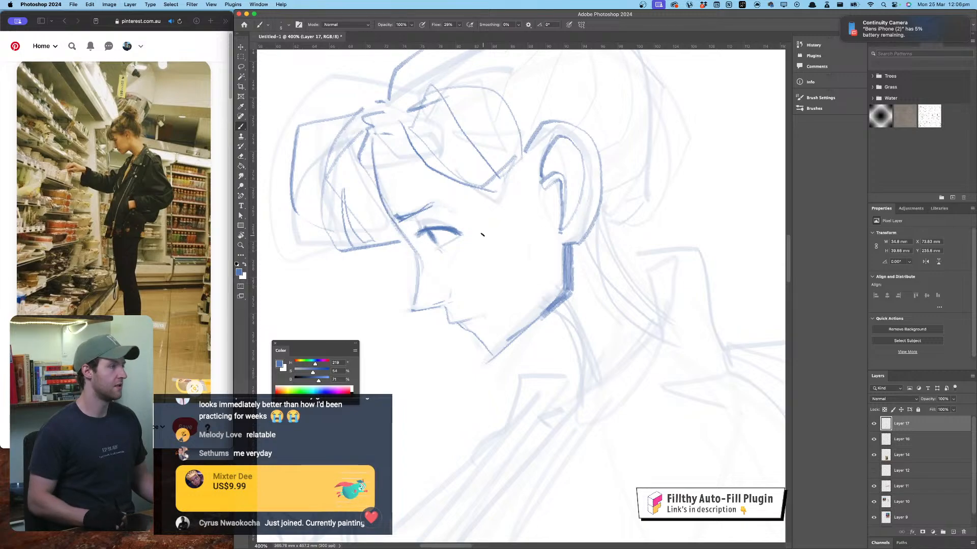
Step: Flip the canvas horizontally, shade the patch beneath the earlobe, and draw the nape line from behind the ear to the collar
{"action": "key", "text": "super+shift+h"}
{"action": "left_click_drag", "start_coordinate": [506, 201], "coordinate": [467, 191]}
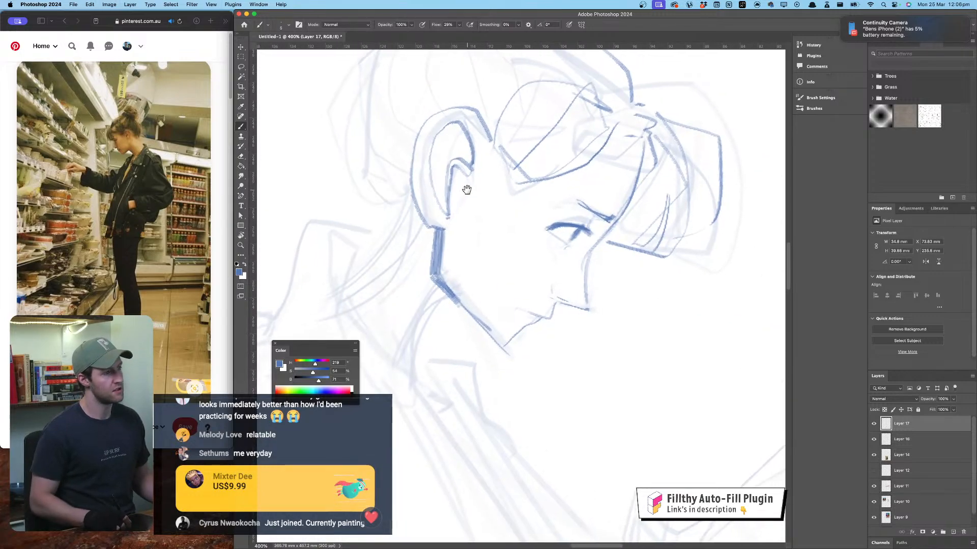
{"action": "mouse_move", "coordinate": [437, 235]}
{"action": "left_mouse_down"}
{"action": "mouse_move", "coordinate": [415, 236]}
{"action": "mouse_move", "coordinate": [415, 219]}
{"action": "mouse_move", "coordinate": [436, 232]}
{"action": "mouse_move", "coordinate": [338, 286]}
{"action": "mouse_move", "coordinate": [388, 236]}
{"action": "mouse_move", "coordinate": [380, 266]}
{"action": "left_mouse_up"}
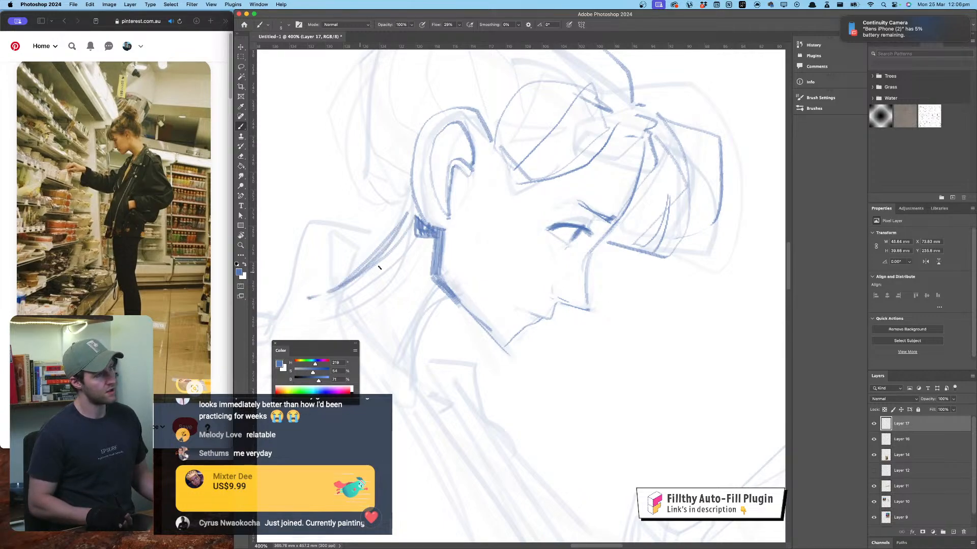
{"action": "key", "text": "super+z"}
{"action": "mouse_move", "coordinate": [414, 210]}
{"action": "left_mouse_down"}
{"action": "mouse_move", "coordinate": [401, 242]}
{"action": "mouse_move", "coordinate": [414, 233]}
{"action": "mouse_move", "coordinate": [339, 307]}
{"action": "left_mouse_up"}
{"action": "key", "text": "super+z"}
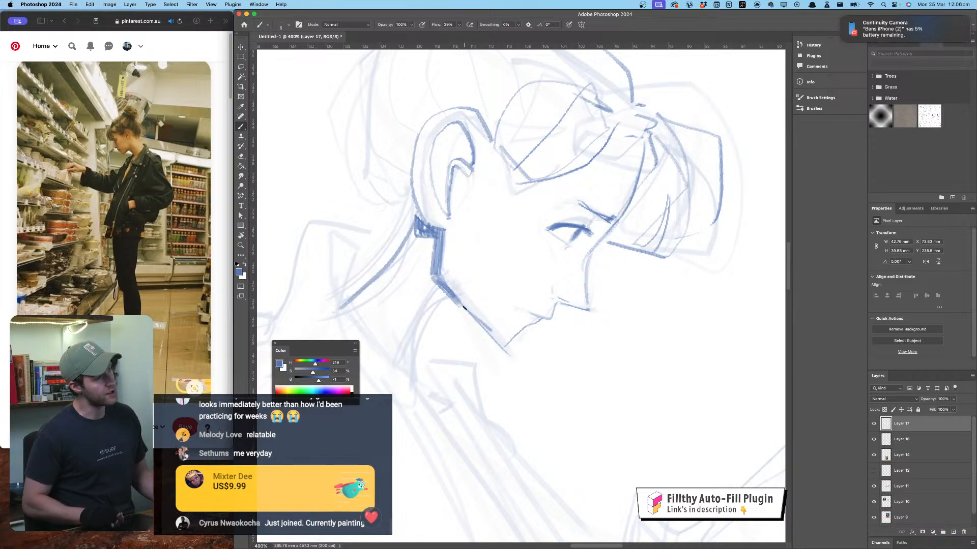
Step: Draw the front neck line curving down from under the jaw, and reinforce the nape line and the ear's inner fold
{"action": "left_click_drag", "start_coordinate": [458, 299], "coordinate": [407, 342]}
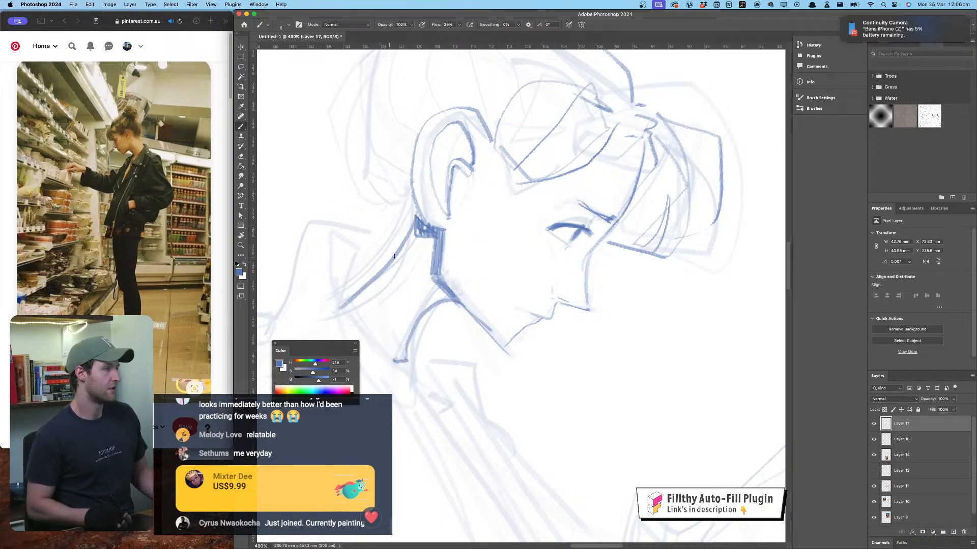
{"action": "left_click_drag", "start_coordinate": [394, 256], "coordinate": [332, 298]}
{"action": "mouse_move", "coordinate": [434, 181]}
{"action": "left_mouse_down"}
{"action": "mouse_move", "coordinate": [422, 222]}
{"action": "mouse_move", "coordinate": [427, 208]}
{"action": "mouse_move", "coordinate": [429, 258]}
{"action": "mouse_move", "coordinate": [461, 208]}
{"action": "left_mouse_up"}
Step: Draw the hair tie band at the base of the bun and the contour down the back of the head
{"action": "mouse_move", "coordinate": [456, 169]}
{"action": "left_mouse_down"}
{"action": "mouse_move", "coordinate": [467, 210]}
{"action": "mouse_move", "coordinate": [460, 192]}
{"action": "mouse_move", "coordinate": [463, 286]}
{"action": "left_mouse_up"}
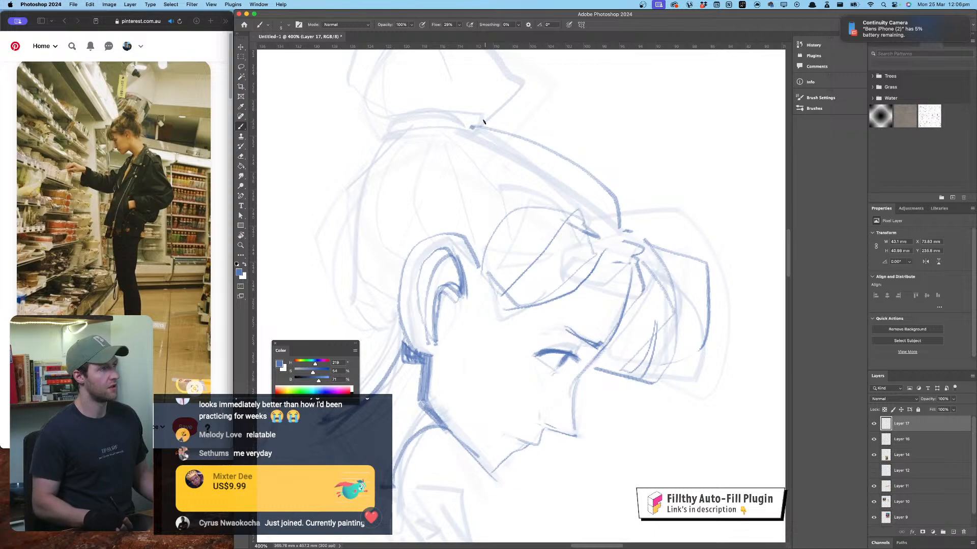
{"action": "mouse_move", "coordinate": [476, 112]}
{"action": "left_mouse_down"}
{"action": "mouse_move", "coordinate": [387, 122]}
{"action": "mouse_move", "coordinate": [392, 137]}
{"action": "mouse_move", "coordinate": [467, 133]}
{"action": "mouse_move", "coordinate": [460, 112]}
{"action": "mouse_move", "coordinate": [412, 105]}
{"action": "left_mouse_up"}
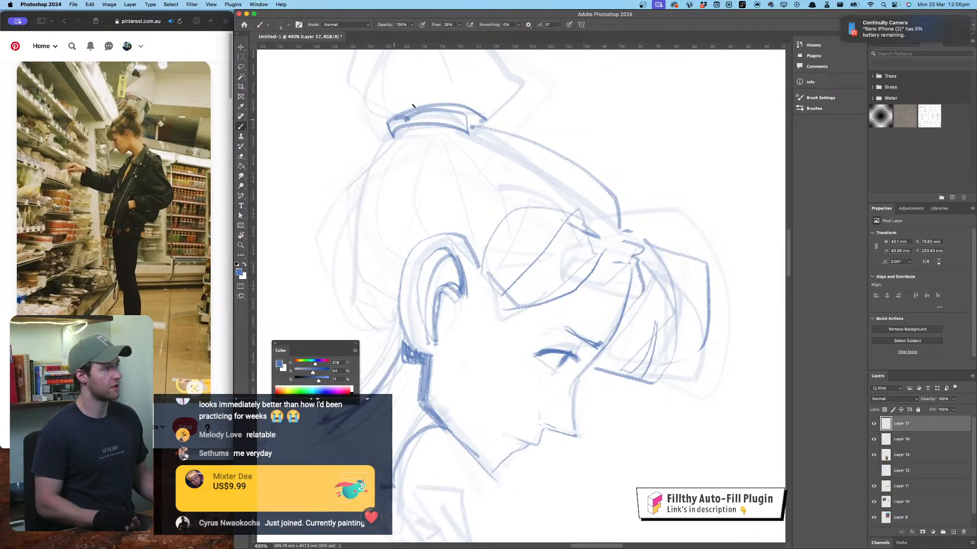
{"action": "mouse_move", "coordinate": [391, 136]}
{"action": "left_mouse_down"}
{"action": "mouse_move", "coordinate": [340, 184]}
{"action": "mouse_move", "coordinate": [337, 266]}
{"action": "mouse_move", "coordinate": [358, 327]}
{"action": "mouse_move", "coordinate": [382, 349]}
{"action": "left_mouse_up"}
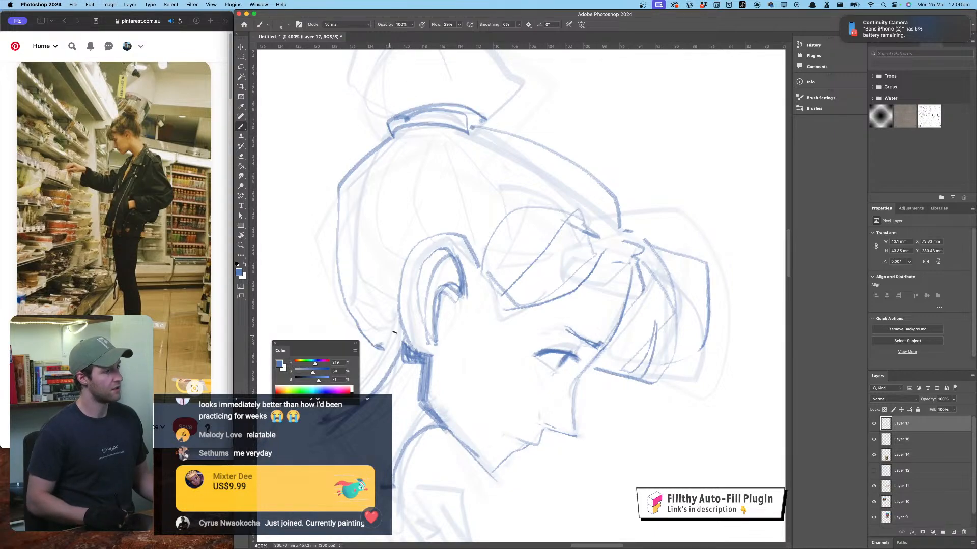
Step: Redraw the back of the hair as a closer head contour with a pointed loose lock bulging out behind it
{"action": "left_click_drag", "start_coordinate": [503, 157], "coordinate": [593, 127]}
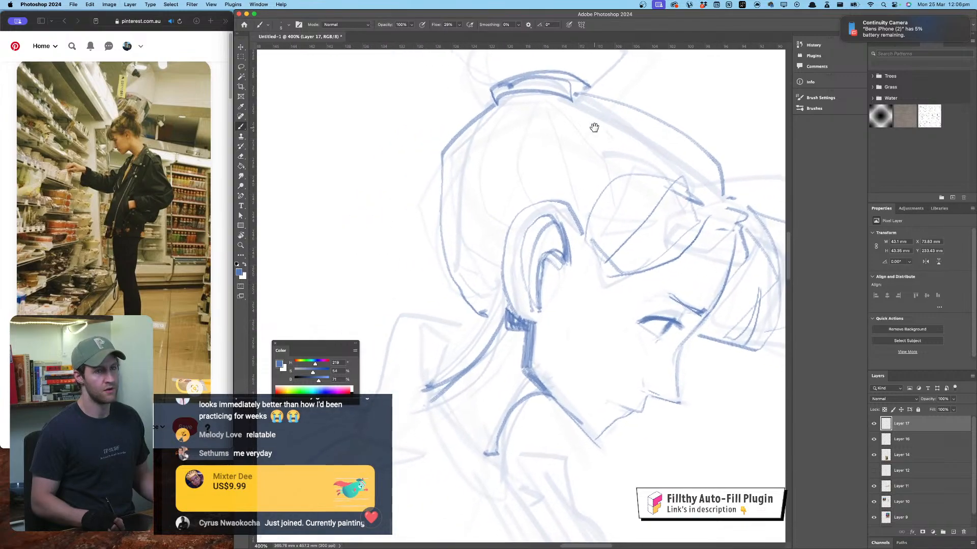
{"action": "left_click_drag", "start_coordinate": [495, 103], "coordinate": [455, 209]}
{"action": "mouse_move", "coordinate": [495, 290]}
{"action": "left_mouse_down"}
{"action": "mouse_move", "coordinate": [445, 279]}
{"action": "mouse_move", "coordinate": [423, 188]}
{"action": "mouse_move", "coordinate": [480, 131]}
{"action": "left_mouse_up"}
{"action": "mouse_move", "coordinate": [477, 134]}
{"action": "left_mouse_down"}
{"action": "mouse_move", "coordinate": [428, 224]}
{"action": "mouse_move", "coordinate": [454, 239]}
{"action": "left_mouse_up"}
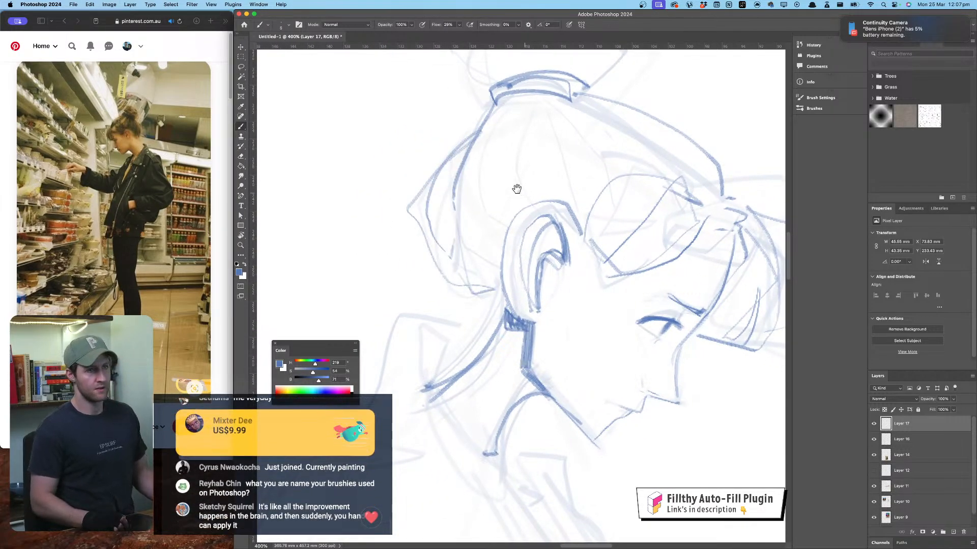
Step: Outline the hair bun above the tie, including the angular lock that wraps over its top and back
{"action": "left_click_drag", "start_coordinate": [524, 189], "coordinate": [513, 176]}
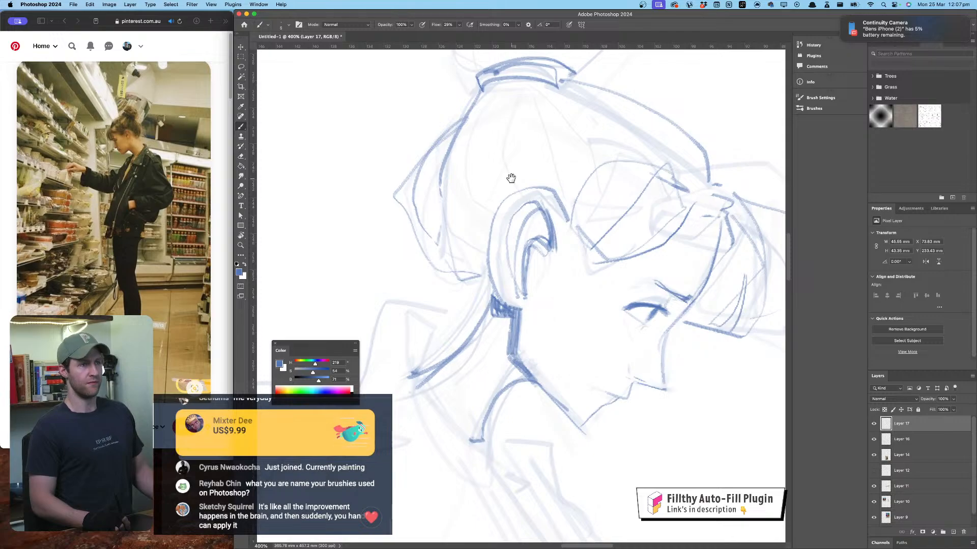
{"action": "scroll", "coordinate": [528, 175], "scroll_direction": "up", "scroll_amount": 5}
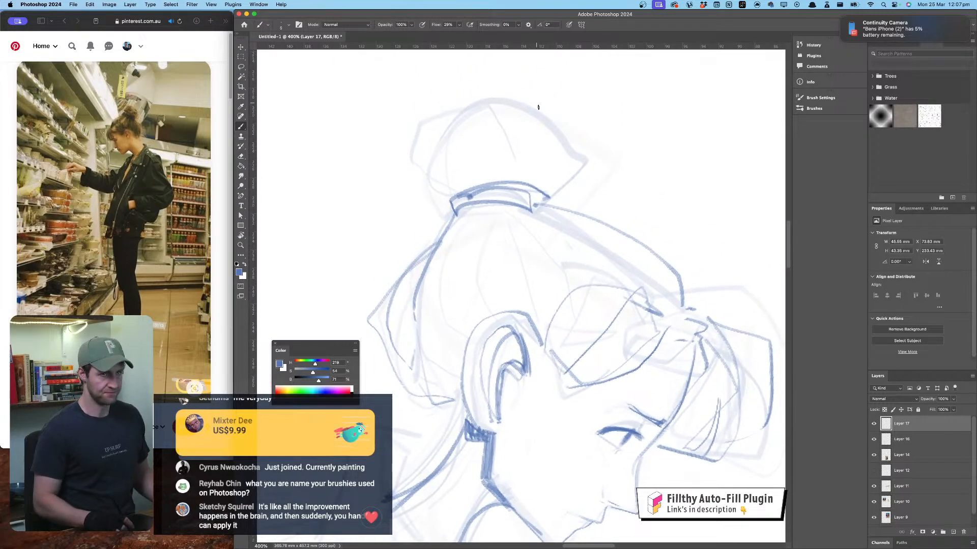
{"action": "mouse_move", "coordinate": [554, 188]}
{"action": "left_mouse_down"}
{"action": "mouse_move", "coordinate": [583, 166]}
{"action": "mouse_move", "coordinate": [565, 116]}
{"action": "mouse_move", "coordinate": [462, 118]}
{"action": "mouse_move", "coordinate": [434, 159]}
{"action": "mouse_move", "coordinate": [449, 193]}
{"action": "mouse_move", "coordinate": [406, 143]}
{"action": "mouse_move", "coordinate": [516, 68]}
{"action": "mouse_move", "coordinate": [542, 96]}
{"action": "left_mouse_up"}
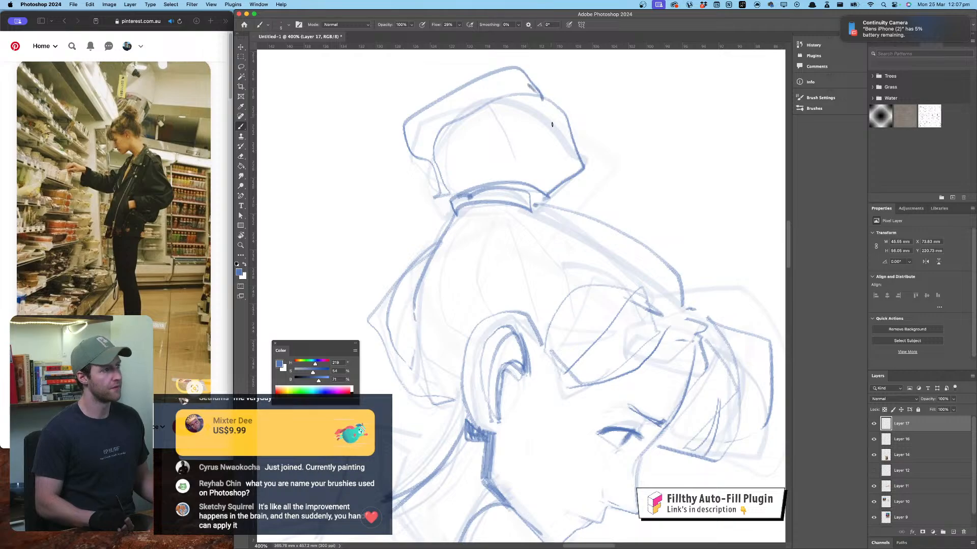
Step: Redraw the nose bridge line down to the tip, and fill the shadow under the earlobe and along the jaw more solidly
{"action": "mouse_move", "coordinate": [599, 246]}
{"action": "left_mouse_down"}
{"action": "mouse_move", "coordinate": [589, 153]}
{"action": "mouse_move", "coordinate": [553, 90]}
{"action": "left_mouse_up"}
{"action": "left_click_drag", "start_coordinate": [563, 214], "coordinate": [579, 192]}
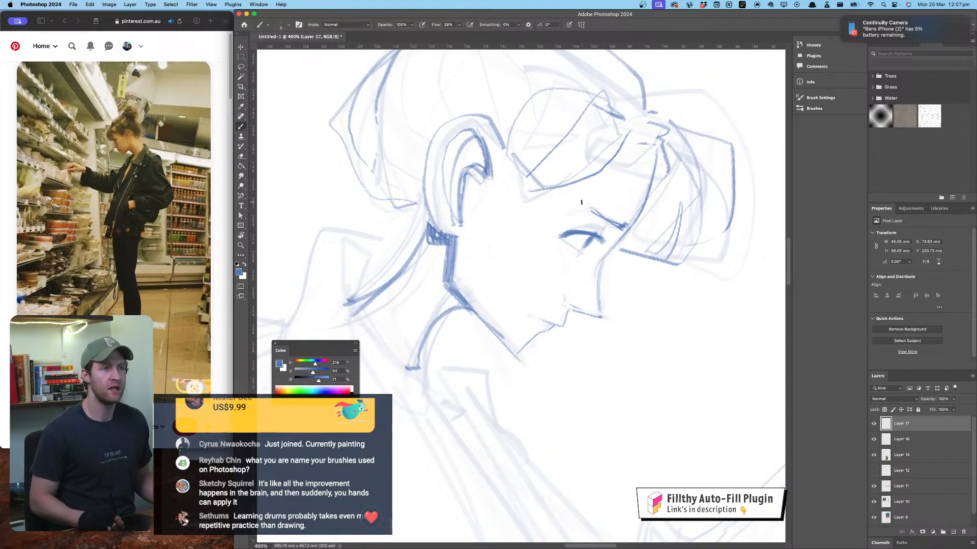
{"action": "scroll", "coordinate": [575, 203], "scroll_direction": "down", "scroll_amount": 3}
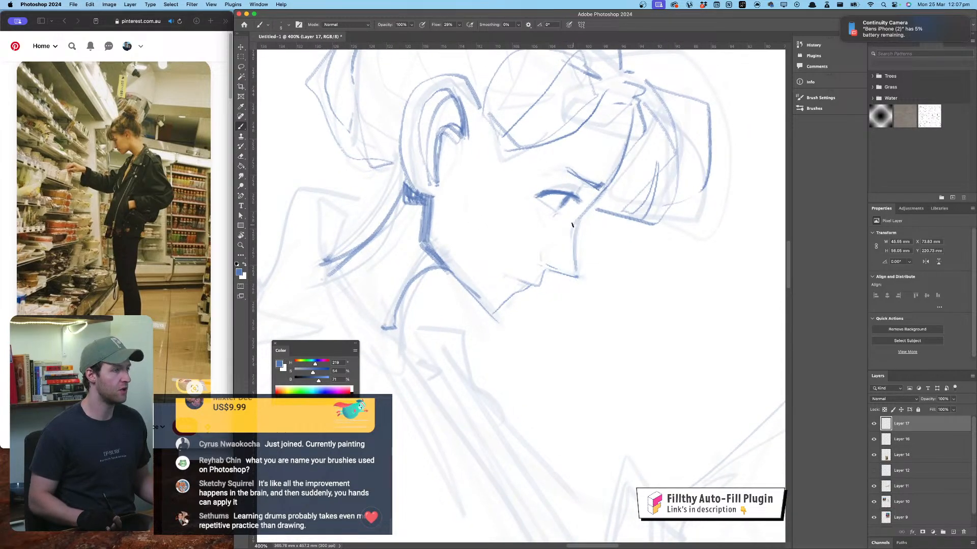
{"action": "left_click_drag", "start_coordinate": [573, 231], "coordinate": [576, 277]}
{"action": "key", "text": "super+z"}
{"action": "left_click_drag", "start_coordinate": [579, 218], "coordinate": [572, 257]}
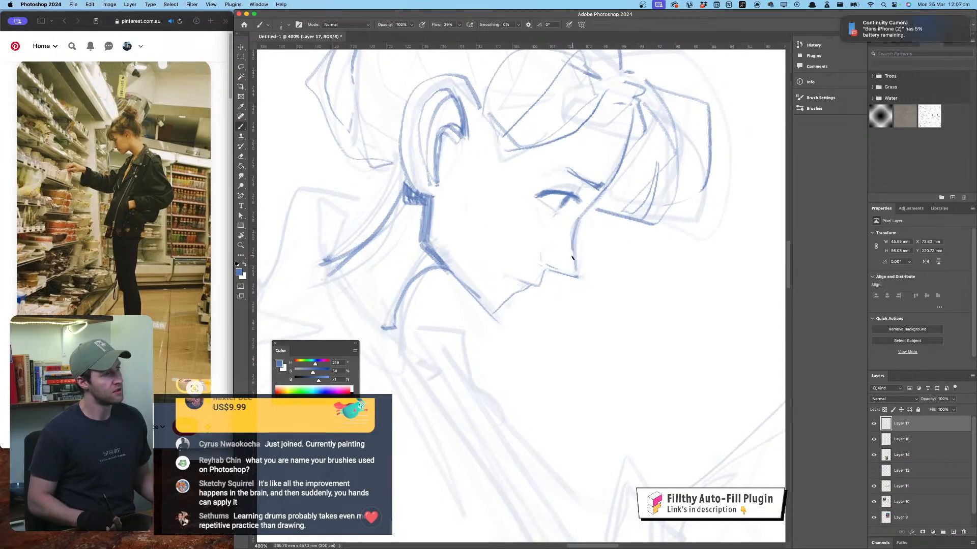
{"action": "mouse_move", "coordinate": [404, 199]}
{"action": "left_mouse_down"}
{"action": "mouse_move", "coordinate": [426, 212]}
{"action": "mouse_move", "coordinate": [407, 204]}
{"action": "mouse_move", "coordinate": [428, 204]}
{"action": "mouse_move", "coordinate": [425, 243]}
{"action": "left_mouse_up"}
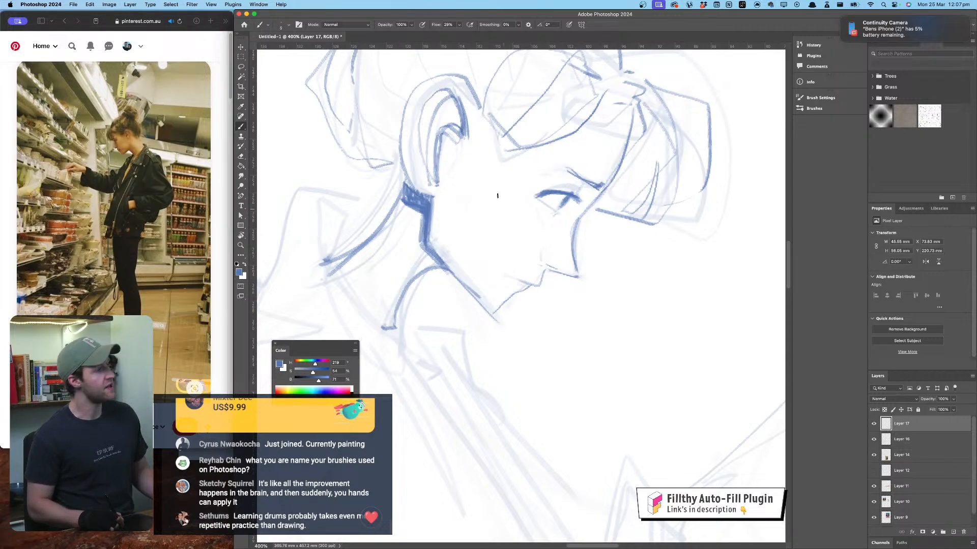
Step: Draw the jacket collar's inner edge curving from the nape down toward the chest, and check it against the whole figure
{"action": "mouse_move", "coordinate": [497, 232]}
{"action": "left_mouse_down"}
{"action": "mouse_move", "coordinate": [545, 133]}
{"action": "mouse_move", "coordinate": [548, 146]}
{"action": "left_mouse_up"}
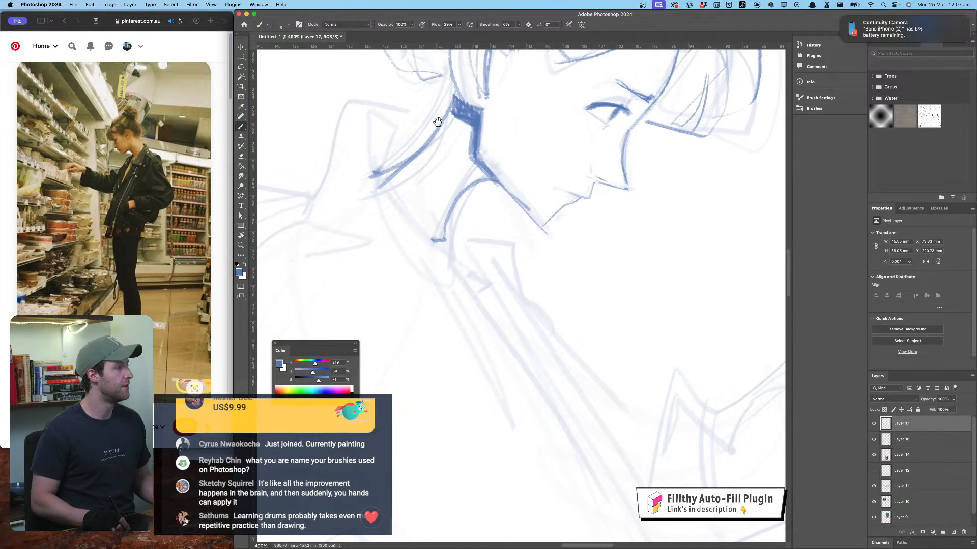
{"action": "mouse_move", "coordinate": [369, 144]}
{"action": "left_mouse_down"}
{"action": "mouse_move", "coordinate": [388, 231]}
{"action": "mouse_move", "coordinate": [454, 310]}
{"action": "left_mouse_up"}
{"action": "key", "text": "super+minus"}
{"action": "key", "text": "super+minus"}
{"action": "key", "text": "super+minus"}
{"action": "key", "text": "super+minus"}
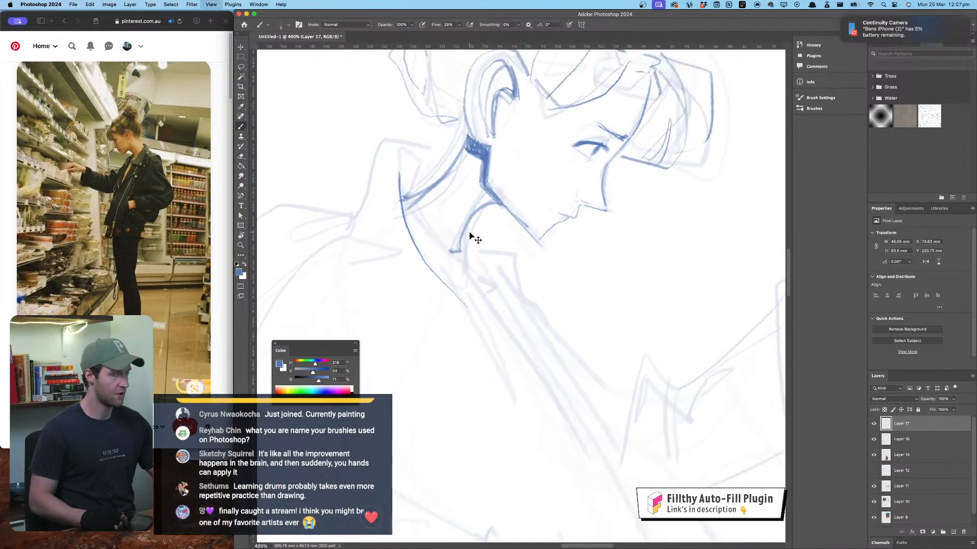
Step: Draw the jacket collar's pointed fold with a small dark shadow behind the neck, undoing the taller collar back strokes
{"action": "key", "text": "super+plus"}
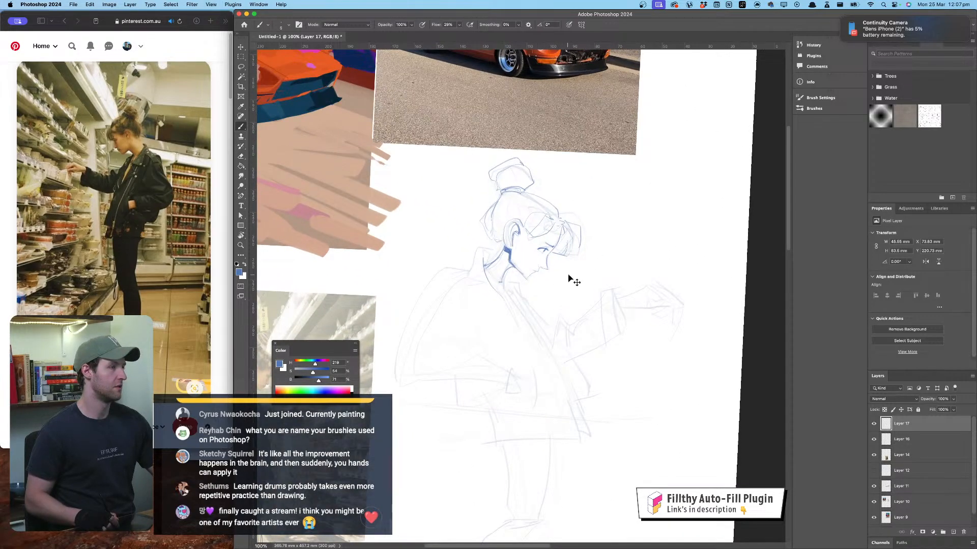
{"action": "key", "text": "super+plus"}
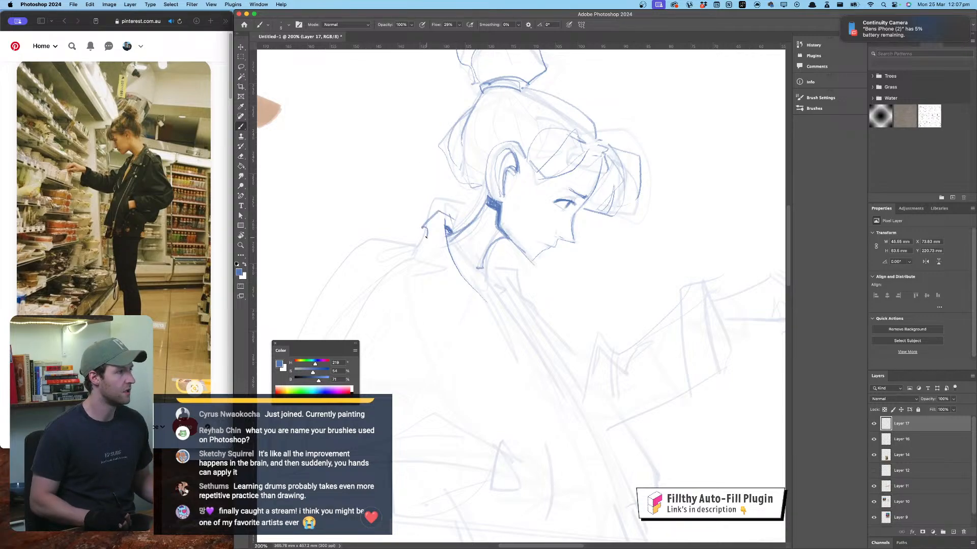
{"action": "key", "text": "super+z"}
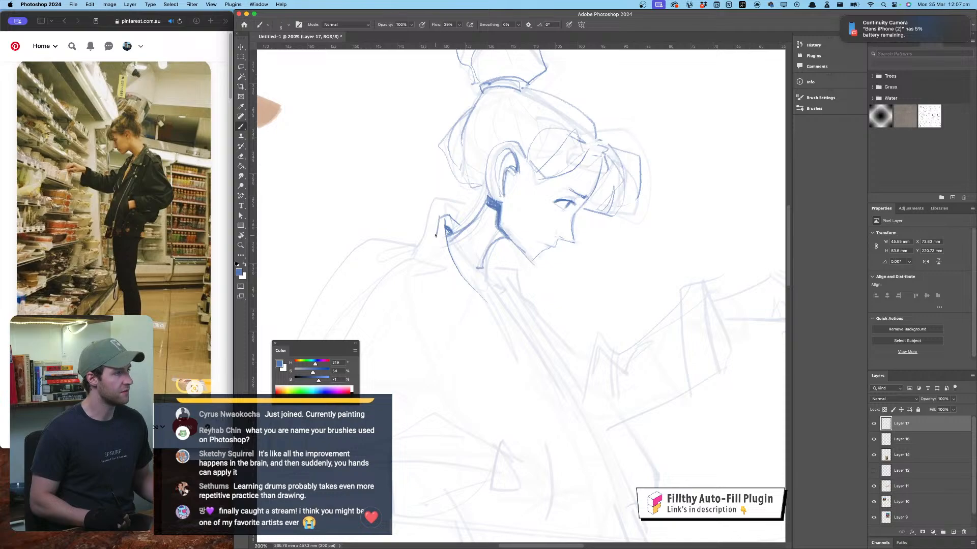
{"action": "key", "text": "super+z"}
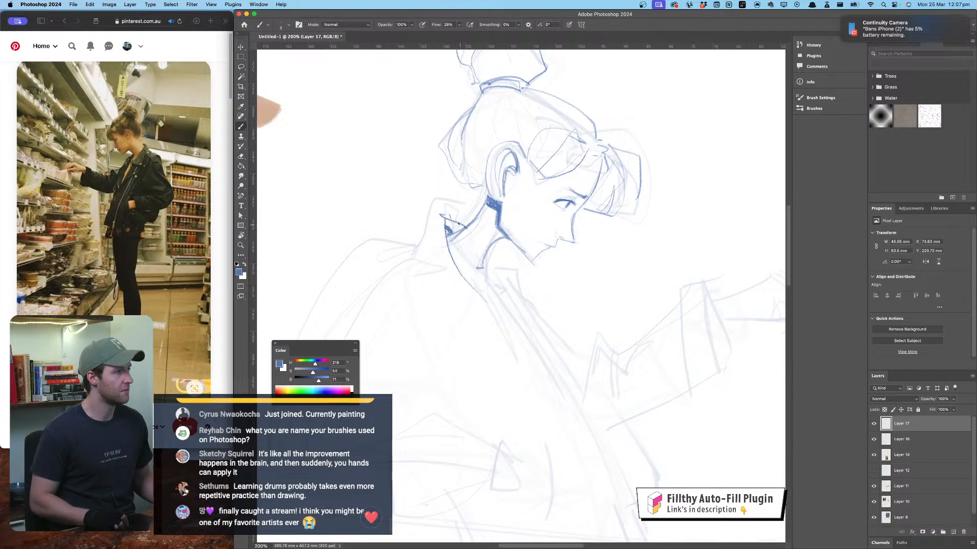
Step: Draw the short shoulder line beside the collar and the jacket's epaulette strap with its round button
{"action": "left_click_drag", "start_coordinate": [426, 243], "coordinate": [428, 239]}
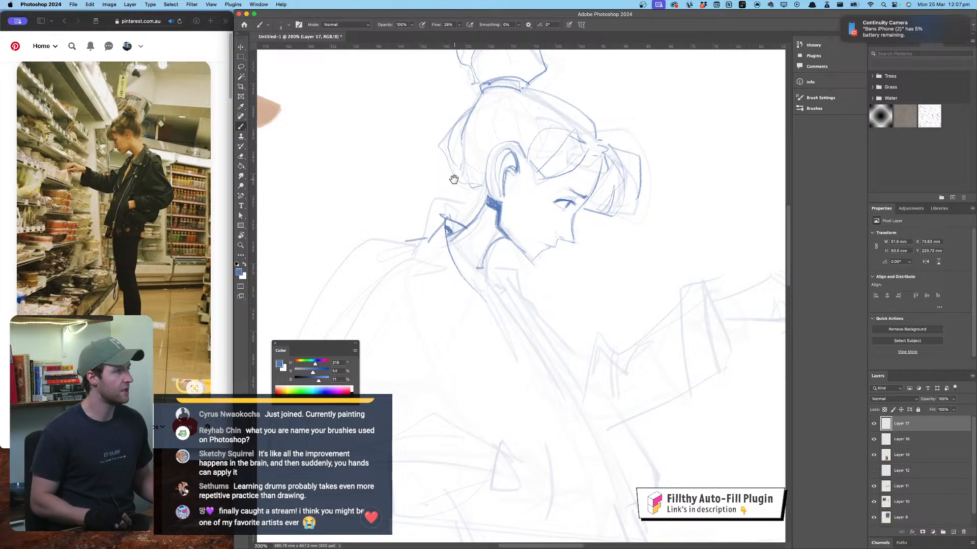
{"action": "left_click_drag", "start_coordinate": [454, 179], "coordinate": [494, 105]}
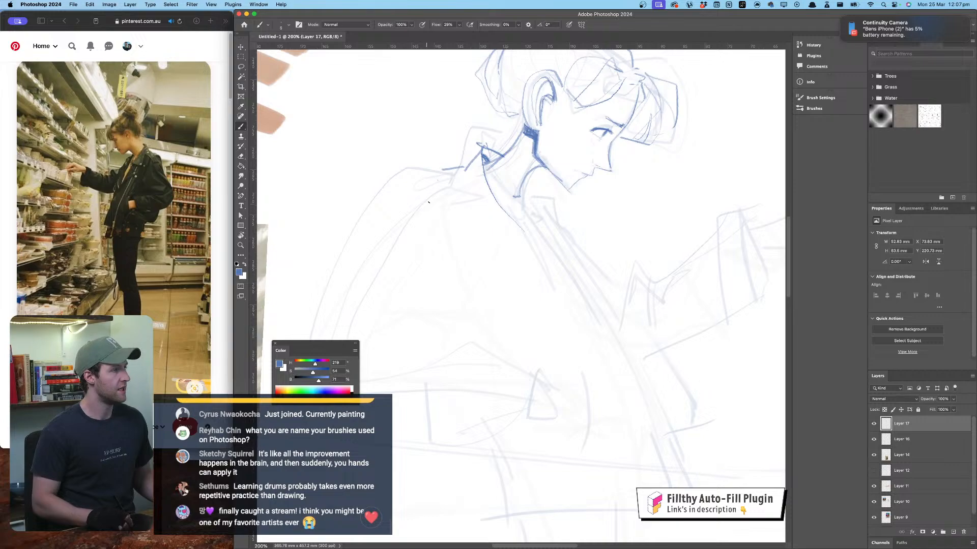
{"action": "mouse_move", "coordinate": [435, 187]}
{"action": "left_mouse_down"}
{"action": "mouse_move", "coordinate": [393, 227]}
{"action": "mouse_move", "coordinate": [408, 234]}
{"action": "mouse_move", "coordinate": [444, 197]}
{"action": "left_mouse_up"}
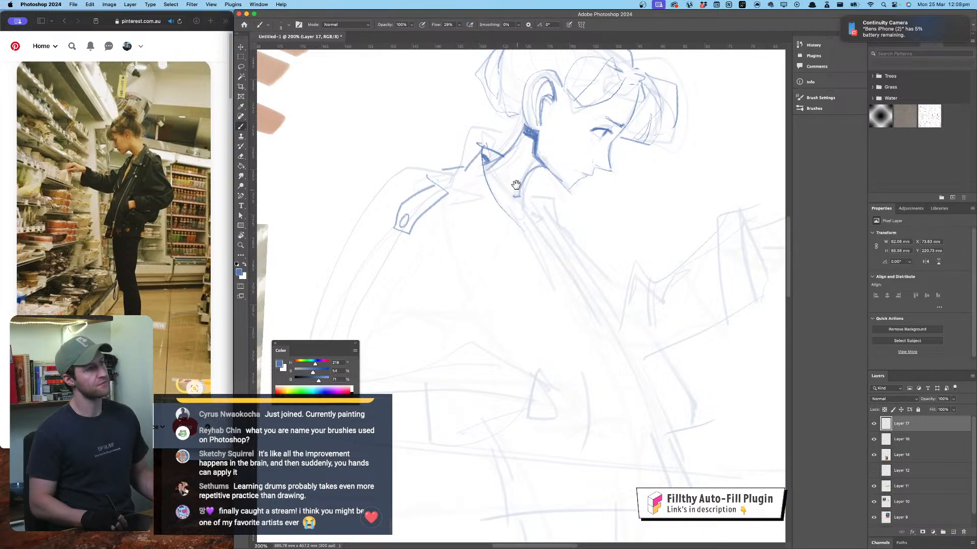
{"action": "mouse_move", "coordinate": [545, 161]}
{"action": "left_mouse_down"}
{"action": "mouse_move", "coordinate": [504, 140]}
{"action": "mouse_move", "coordinate": [483, 154]}
{"action": "mouse_move", "coordinate": [497, 120]}
{"action": "mouse_move", "coordinate": [524, 142]}
{"action": "left_mouse_up"}
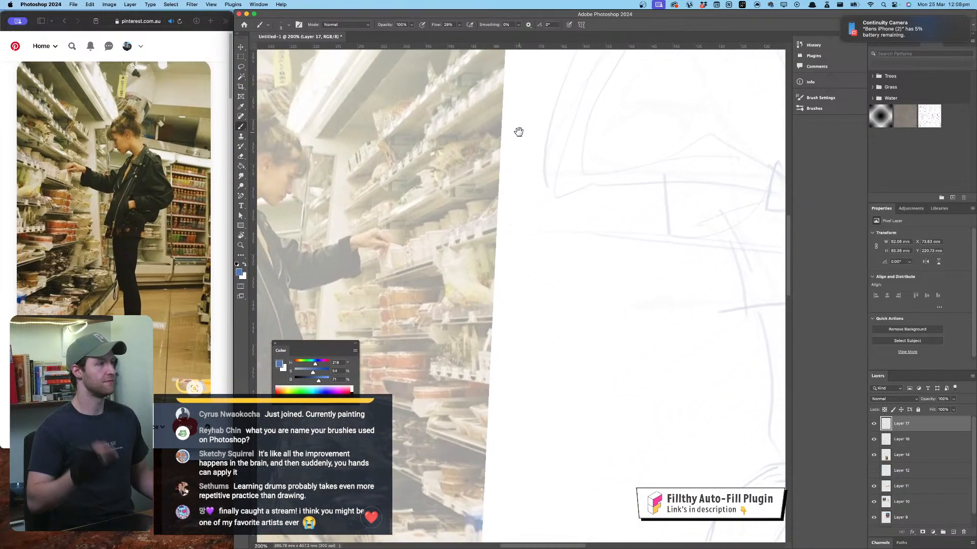
{"action": "left_click_drag", "start_coordinate": [536, 213], "coordinate": [421, 281]}
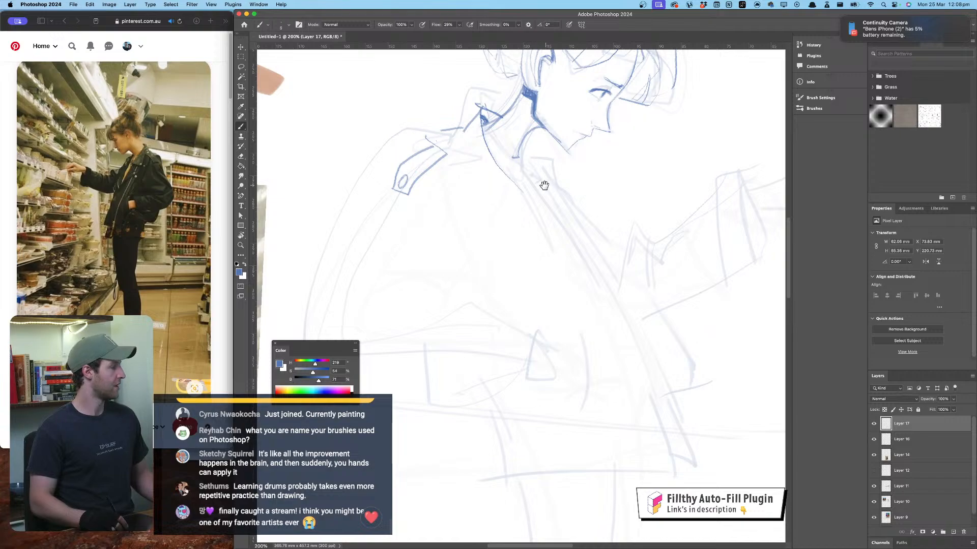
{"action": "mouse_move", "coordinate": [544, 185]}
{"action": "left_mouse_down"}
{"action": "mouse_move", "coordinate": [517, 224]}
{"action": "mouse_move", "coordinate": [493, 217]}
{"action": "left_mouse_up"}
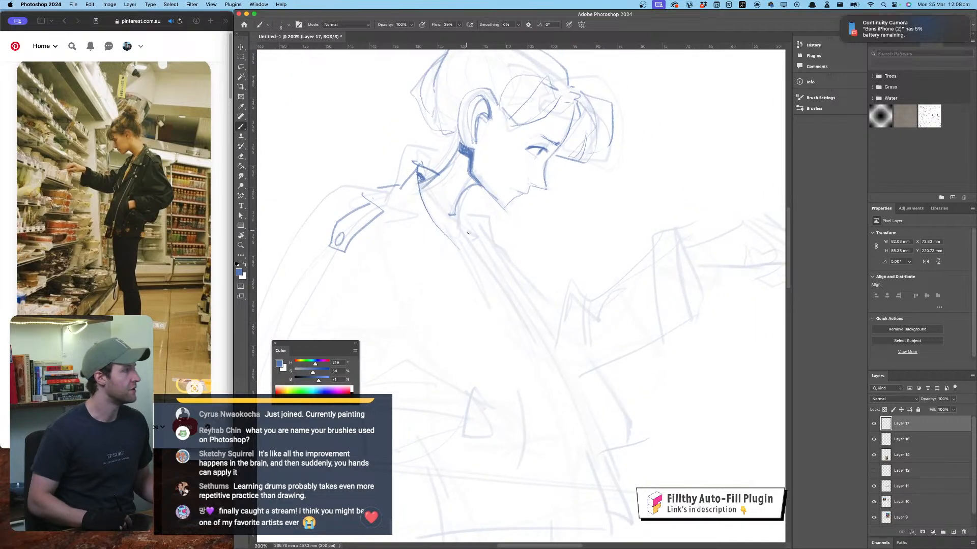
Step: Extend the jacket collar's inner edge down the chest, add the shirt neckline below the throat, and flip the canvas horizontally
{"action": "mouse_move", "coordinate": [420, 181]}
{"action": "left_mouse_down"}
{"action": "mouse_move", "coordinate": [433, 211]}
{"action": "mouse_move", "coordinate": [517, 308]}
{"action": "left_mouse_up"}
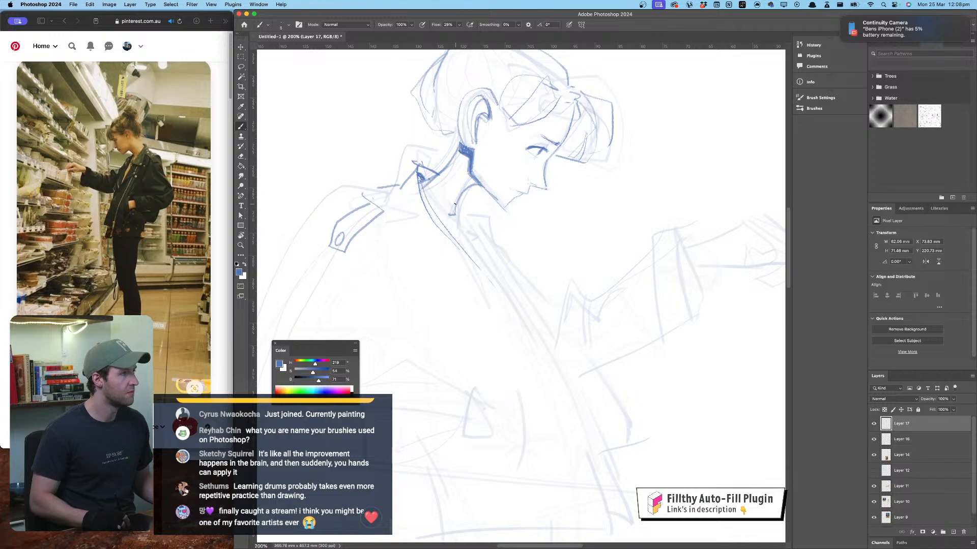
{"action": "left_click_drag", "start_coordinate": [455, 204], "coordinate": [475, 246]}
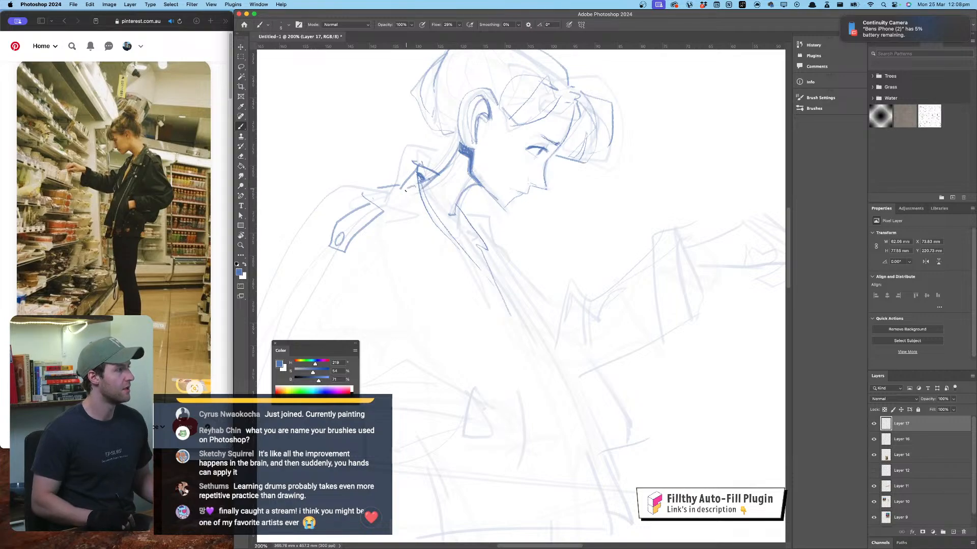
{"action": "key", "text": "shift+super+h"}
{"action": "left_click_drag", "start_coordinate": [495, 232], "coordinate": [419, 216]}
Step: Draw the jacket's wide pointed collar and the lapel below it, each with a small button near its corner
{"action": "left_click_drag", "start_coordinate": [571, 224], "coordinate": [586, 285]}
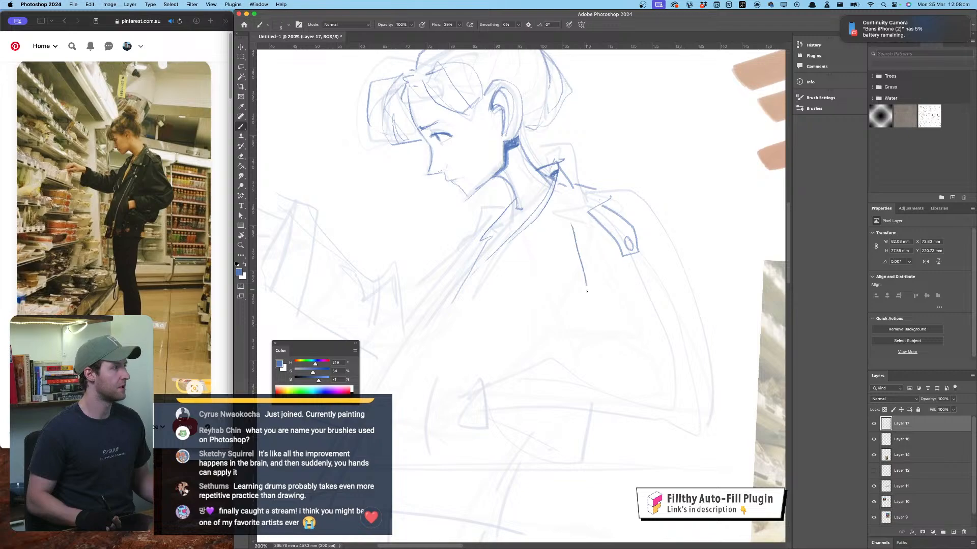
{"action": "mouse_move", "coordinate": [524, 286]}
{"action": "left_mouse_down"}
{"action": "mouse_move", "coordinate": [484, 275]}
{"action": "mouse_move", "coordinate": [507, 331]}
{"action": "mouse_move", "coordinate": [449, 342]}
{"action": "left_mouse_up"}
{"action": "left_click_drag", "start_coordinate": [477, 267], "coordinate": [412, 365]}
{"action": "mouse_move", "coordinate": [481, 267]}
{"action": "left_mouse_down"}
{"action": "mouse_move", "coordinate": [407, 375]}
{"action": "mouse_move", "coordinate": [455, 334]}
{"action": "left_mouse_up"}
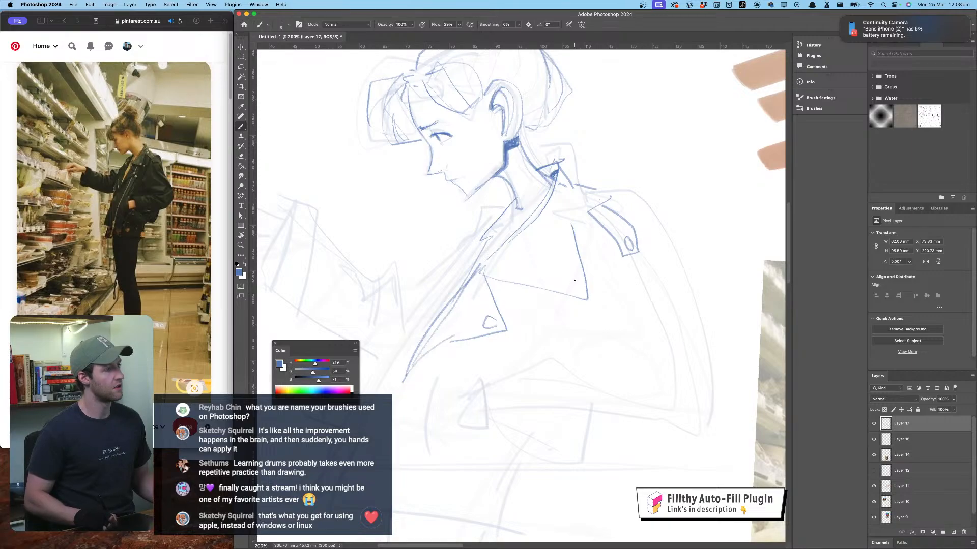
{"action": "left_click_drag", "start_coordinate": [568, 206], "coordinate": [586, 288]}
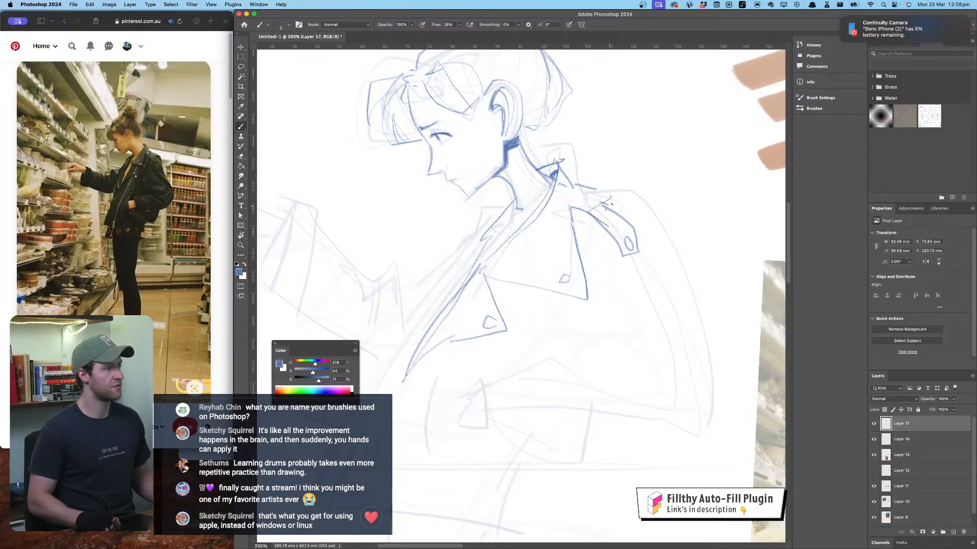
Step: Draw the shoulder's top contour over the epaulette and check it against the whole figure
{"action": "mouse_move", "coordinate": [641, 197]}
{"action": "left_mouse_down"}
{"action": "mouse_move", "coordinate": [591, 189]}
{"action": "mouse_move", "coordinate": [603, 128]}
{"action": "left_mouse_up"}
{"action": "key", "text": "super+minus"}
{"action": "key", "text": "super+minus"}
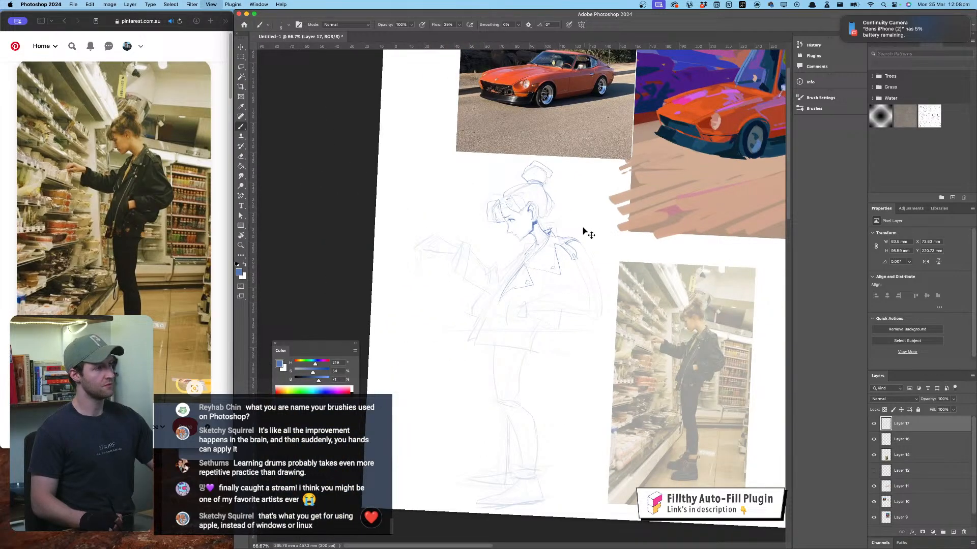
{"action": "key", "text": "super+plus"}
{"action": "key", "text": "super+plus"}
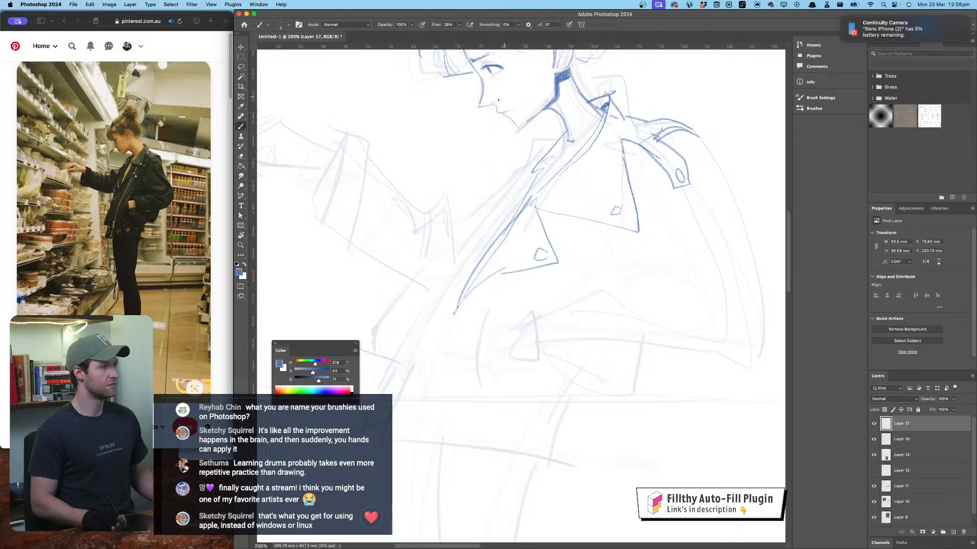
Step: Draw the far lapel's notched edge, the pointed sleeve folds beside it, and the underside of the extended arm
{"action": "left_click_drag", "start_coordinate": [521, 181], "coordinate": [485, 202]}
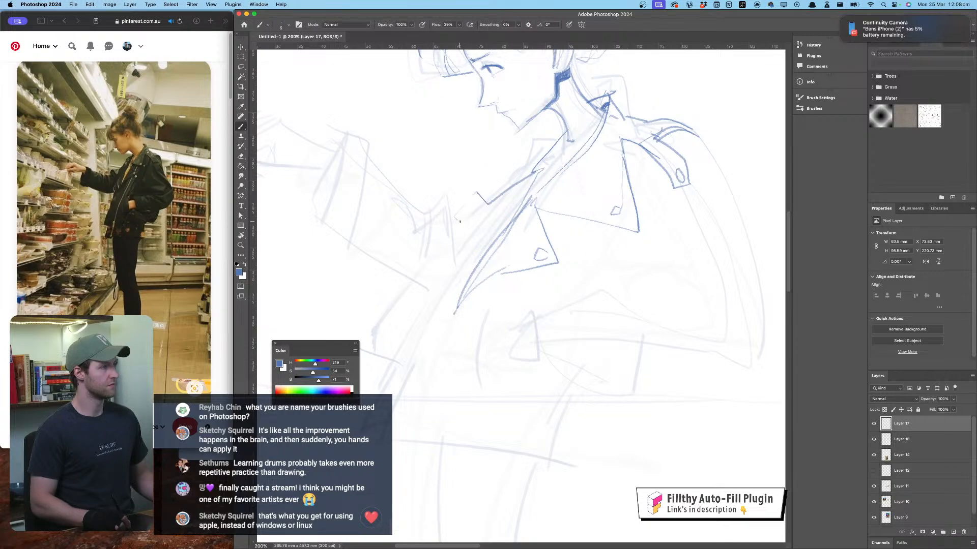
{"action": "left_click_drag", "start_coordinate": [449, 255], "coordinate": [450, 208]}
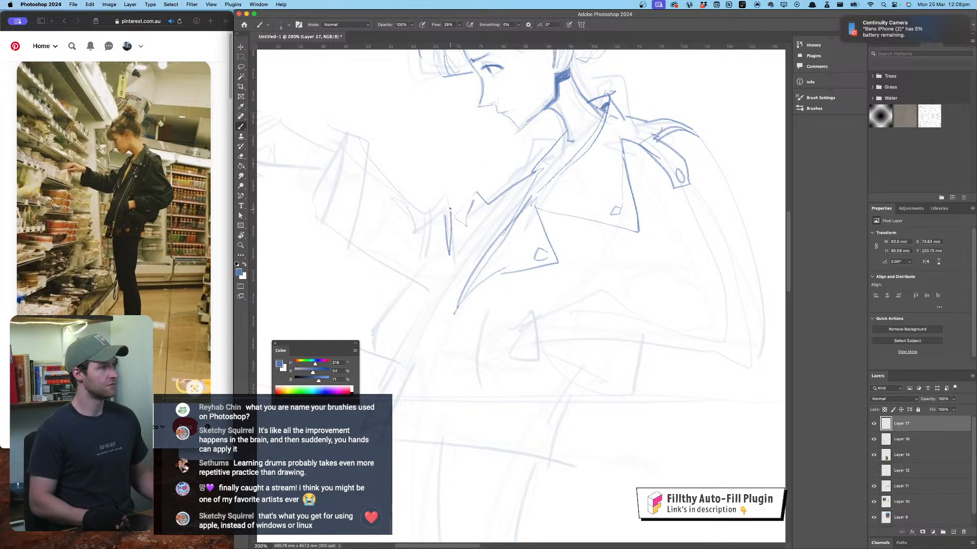
{"action": "left_click_drag", "start_coordinate": [420, 244], "coordinate": [438, 213]}
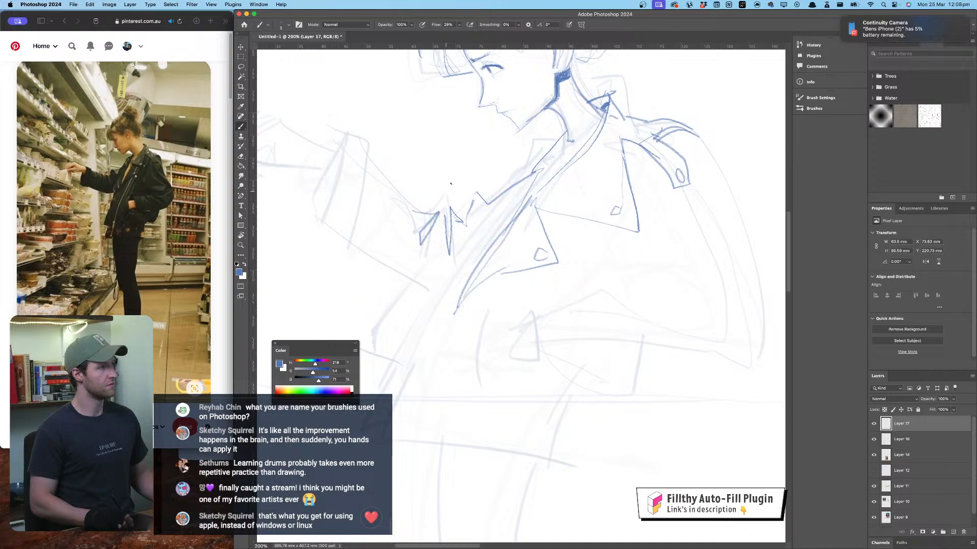
{"action": "left_click_drag", "start_coordinate": [312, 232], "coordinate": [434, 289]}
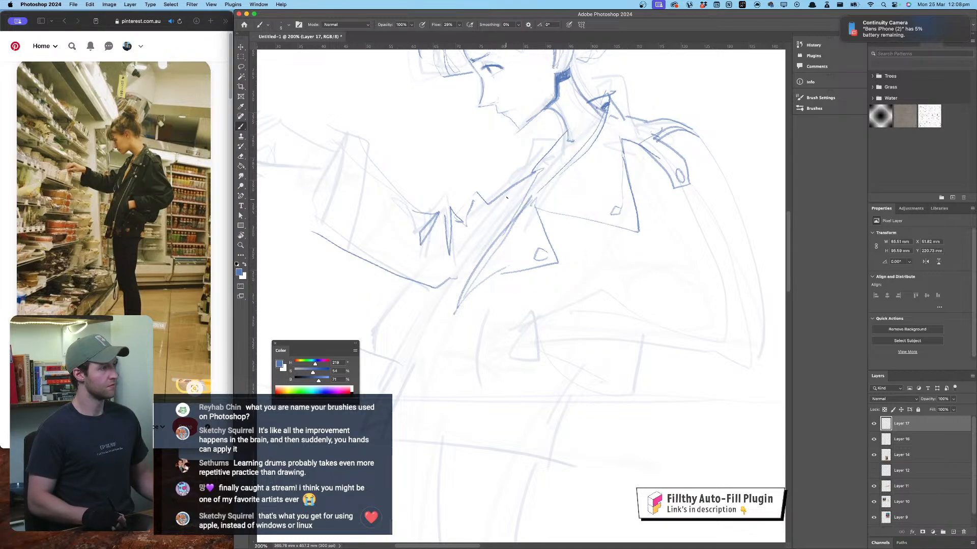
Step: Draw the jacket's far front edge diagonally down to the waist, ending in a belt tab with a small buckle
{"action": "left_click_drag", "start_coordinate": [507, 197], "coordinate": [400, 352]}
{"action": "key", "text": "super+z"}
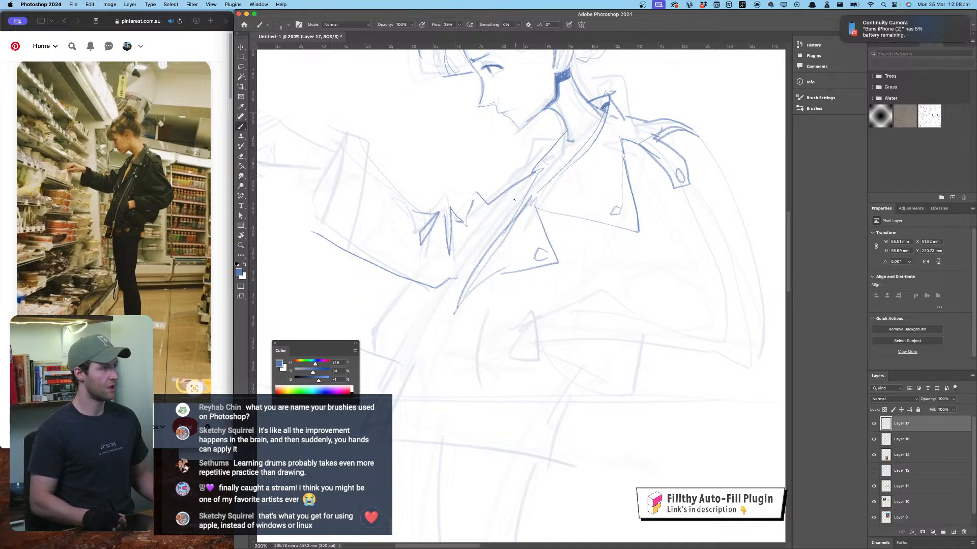
{"action": "left_click_drag", "start_coordinate": [524, 189], "coordinate": [380, 360]}
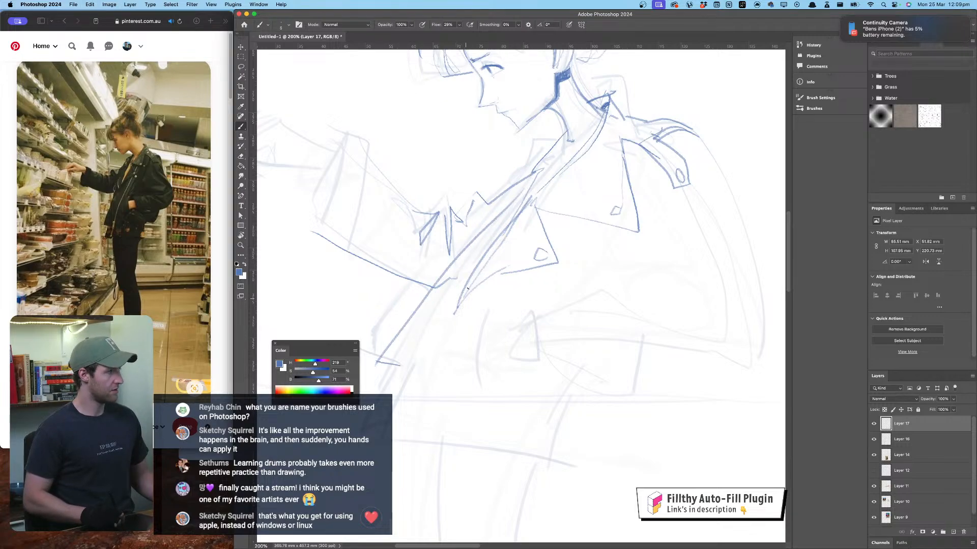
{"action": "mouse_move", "coordinate": [491, 220]}
{"action": "left_mouse_down"}
{"action": "mouse_move", "coordinate": [491, 242]}
{"action": "mouse_move", "coordinate": [522, 166]}
{"action": "left_mouse_up"}
{"action": "mouse_move", "coordinate": [440, 305]}
{"action": "left_mouse_down"}
{"action": "mouse_move", "coordinate": [414, 362]}
{"action": "mouse_move", "coordinate": [445, 305]}
{"action": "left_mouse_up"}
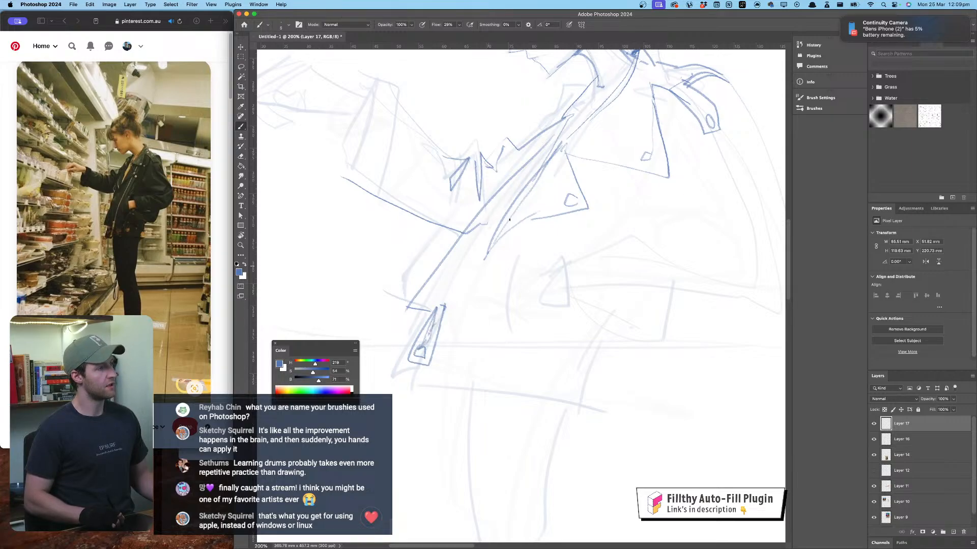
Step: Draw the bent arm's outer contour from the shoulder to the elbow and the angled armpit fold below the collar
{"action": "left_click_drag", "start_coordinate": [509, 220], "coordinate": [553, 304]}
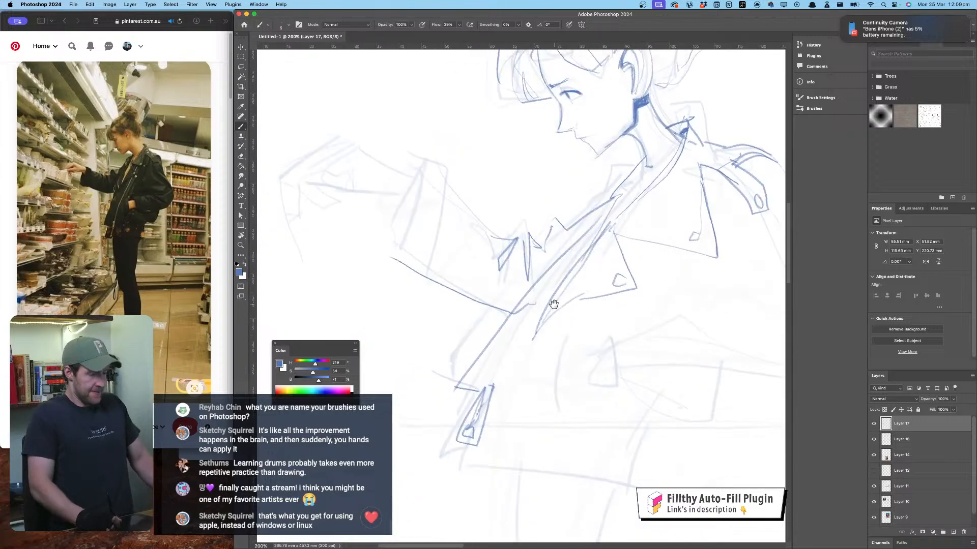
{"action": "left_click_drag", "start_coordinate": [577, 125], "coordinate": [490, 191]}
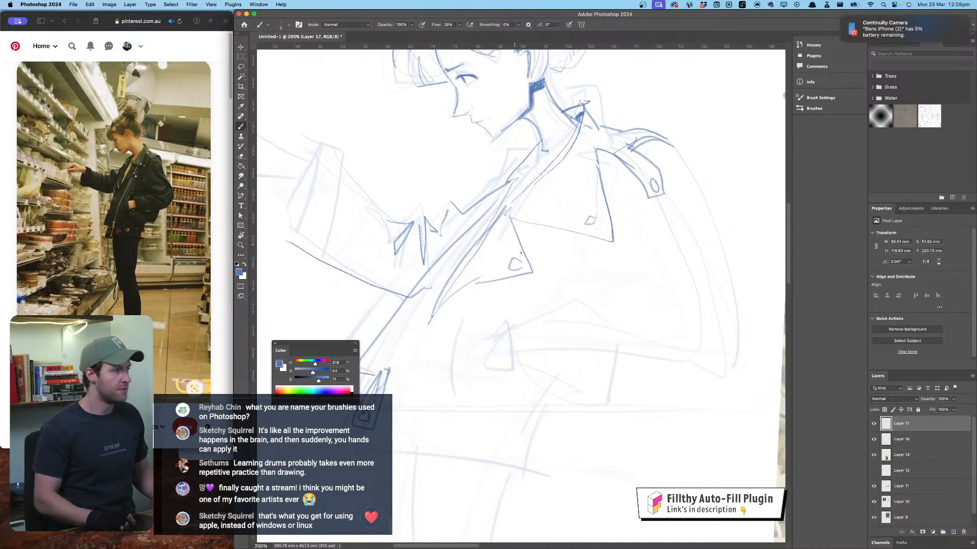
{"action": "left_click_drag", "start_coordinate": [522, 218], "coordinate": [512, 207]}
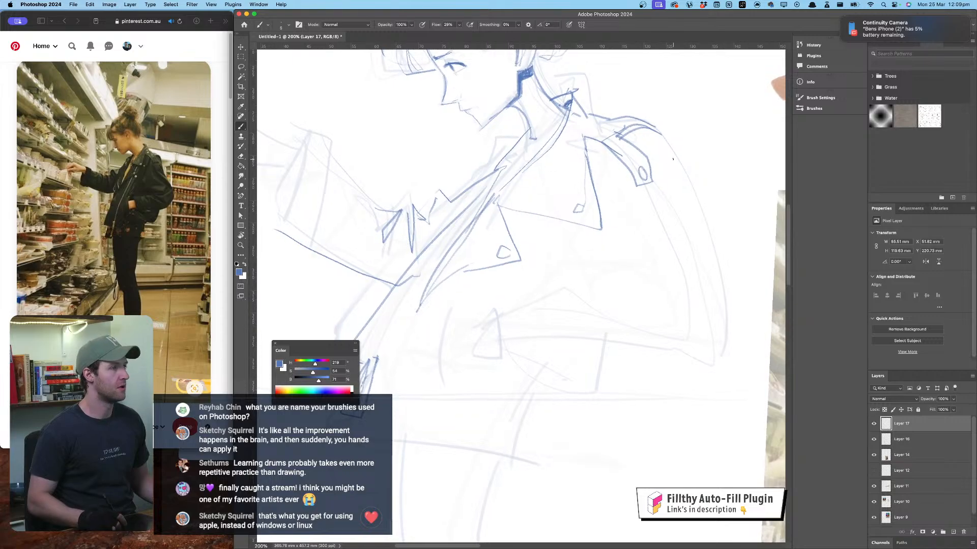
{"action": "mouse_move", "coordinate": [661, 134]}
{"action": "left_mouse_down"}
{"action": "mouse_move", "coordinate": [677, 196]}
{"action": "mouse_move", "coordinate": [705, 244]}
{"action": "left_mouse_up"}
{"action": "key", "text": "super+z"}
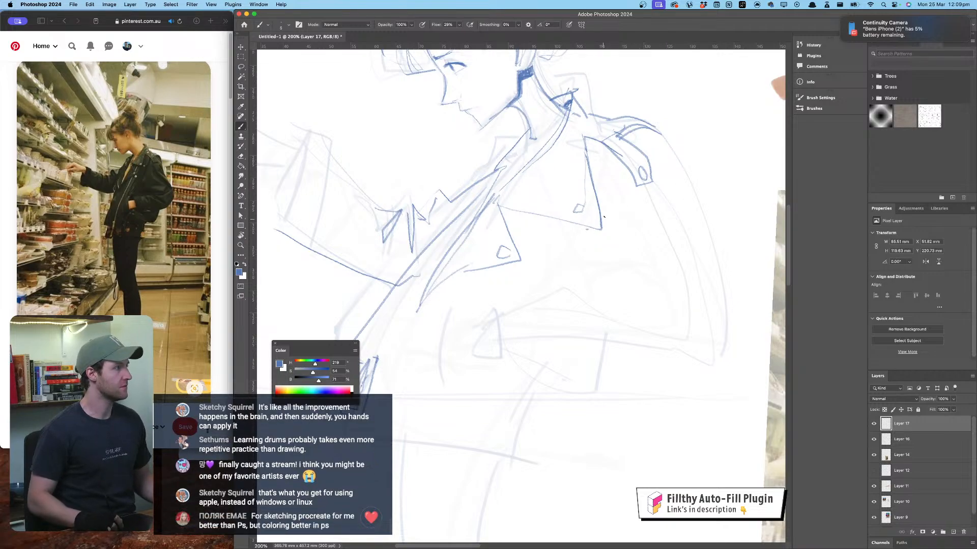
{"action": "mouse_move", "coordinate": [586, 228]}
{"action": "left_mouse_down"}
{"action": "mouse_move", "coordinate": [571, 258]}
{"action": "mouse_move", "coordinate": [605, 296]}
{"action": "left_mouse_up"}
{"action": "mouse_move", "coordinate": [664, 127]}
{"action": "left_mouse_down"}
{"action": "mouse_move", "coordinate": [688, 220]}
{"action": "mouse_move", "coordinate": [746, 330]}
{"action": "mouse_move", "coordinate": [741, 347]}
{"action": "left_mouse_up"}
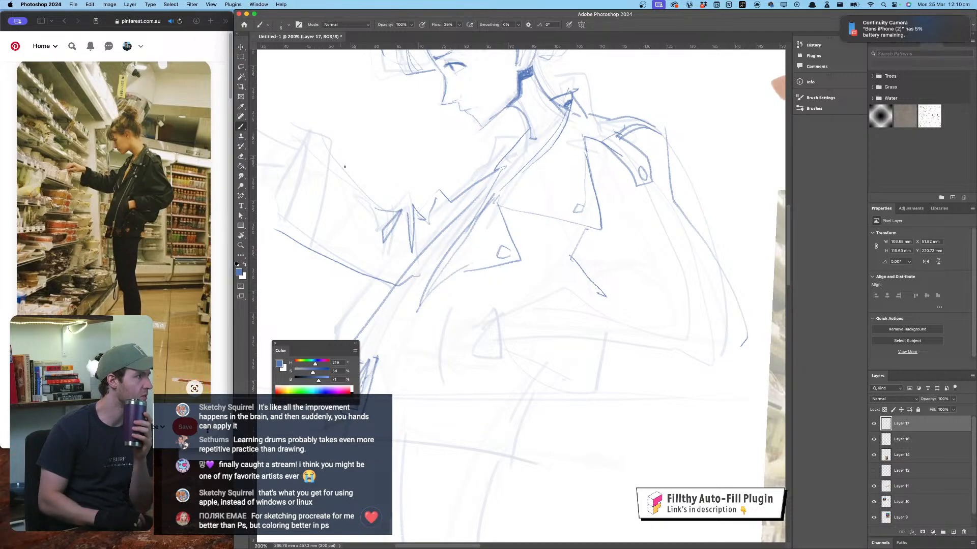
Step: Draw the extended arm's upper edge and the two lines of its sleeve cuff
{"action": "mouse_move", "coordinate": [382, 220]}
{"action": "left_mouse_down"}
{"action": "mouse_move", "coordinate": [330, 152]}
{"action": "mouse_move", "coordinate": [340, 157]}
{"action": "mouse_move", "coordinate": [262, 242]}
{"action": "left_mouse_up"}
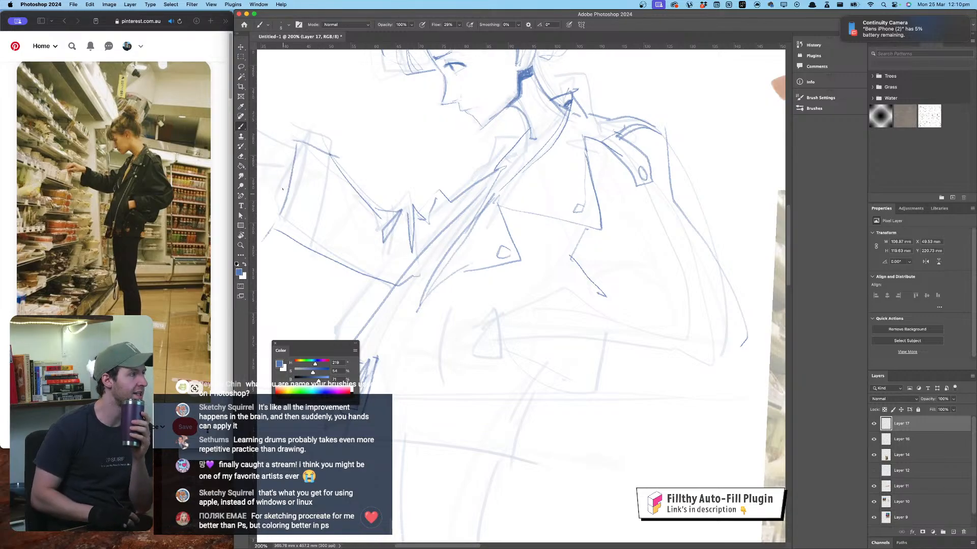
{"action": "left_click_drag", "start_coordinate": [284, 166], "coordinate": [272, 205]}
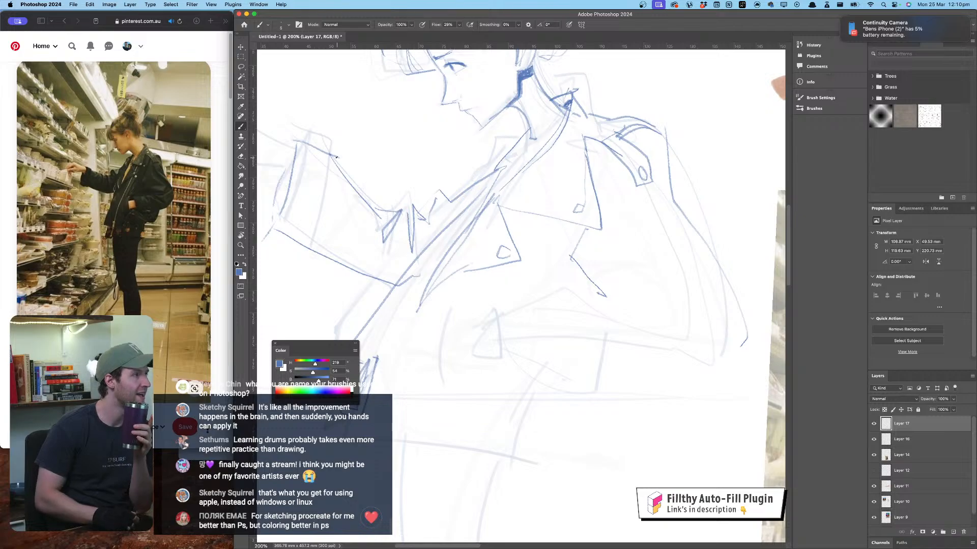
{"action": "mouse_move", "coordinate": [337, 154]}
{"action": "left_mouse_down"}
{"action": "mouse_move", "coordinate": [305, 259]}
{"action": "mouse_move", "coordinate": [316, 253]}
{"action": "left_mouse_up"}
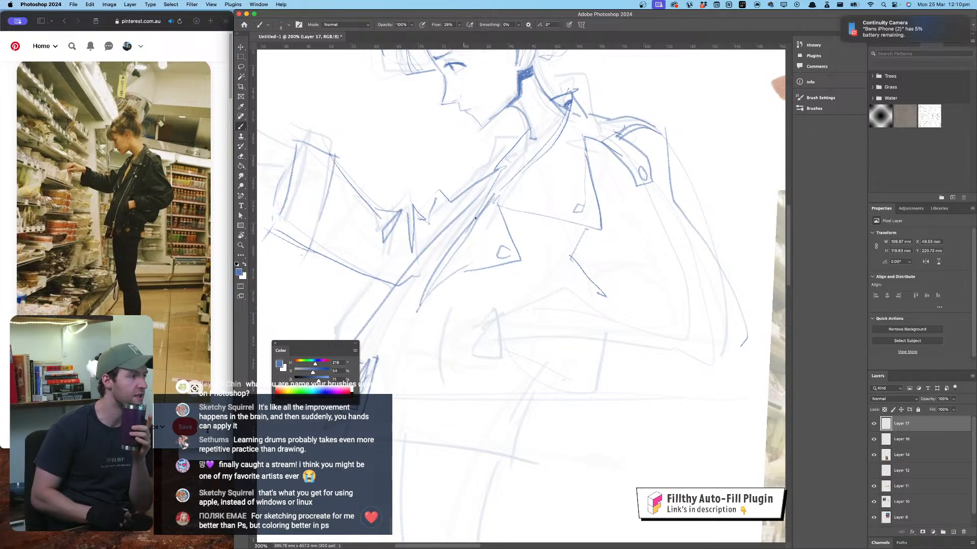
Step: Draw the creases inside the bent elbow, the elbow's lower corner and the underside of the forearm
{"action": "left_click_drag", "start_coordinate": [605, 296], "coordinate": [659, 300]}
{"action": "mouse_move", "coordinate": [602, 300]}
{"action": "left_mouse_down"}
{"action": "mouse_move", "coordinate": [642, 315]}
{"action": "mouse_move", "coordinate": [626, 318]}
{"action": "left_mouse_up"}
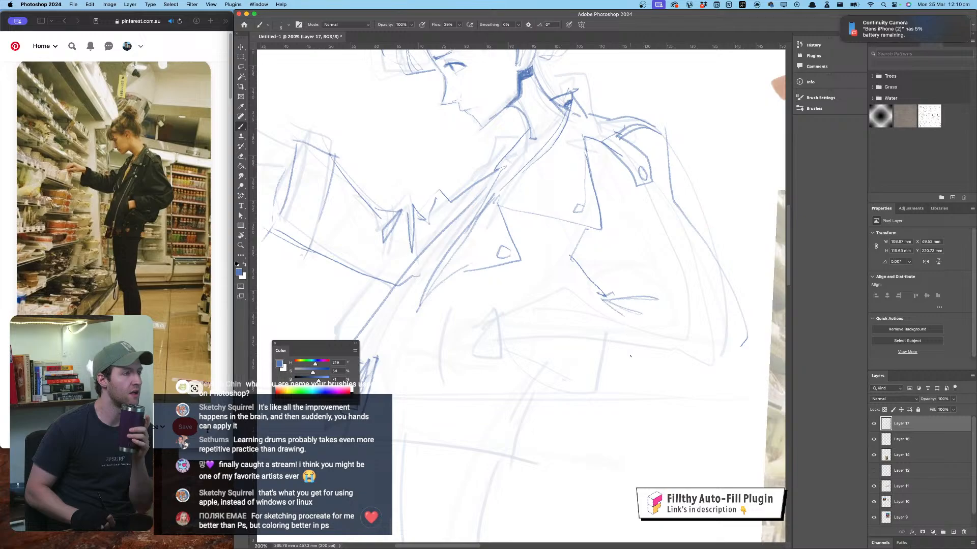
{"action": "mouse_move", "coordinate": [787, 230]}
{"action": "left_mouse_down"}
{"action": "mouse_move", "coordinate": [788, 209]}
{"action": "mouse_move", "coordinate": [772, 352]}
{"action": "mouse_move", "coordinate": [765, 319]}
{"action": "left_mouse_up"}
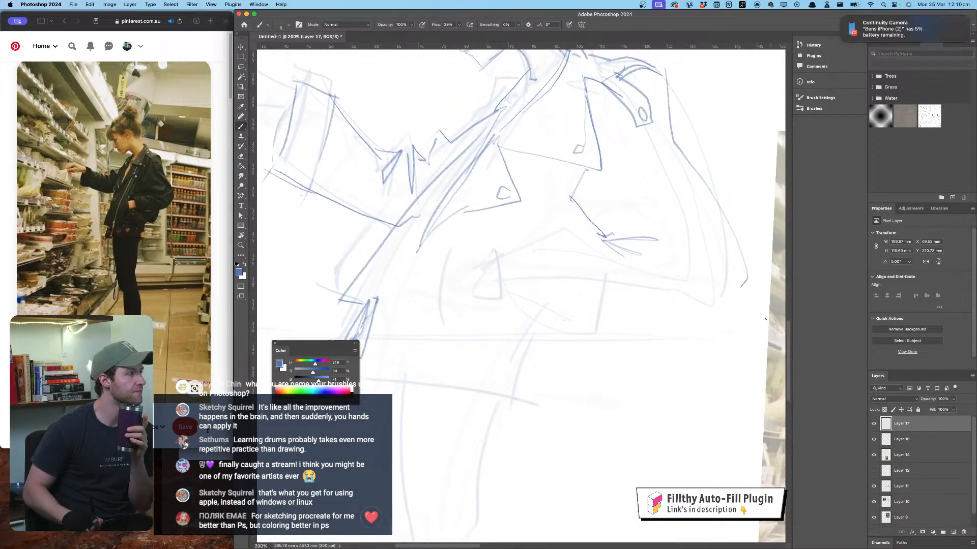
{"action": "mouse_move", "coordinate": [740, 279]}
{"action": "left_mouse_down"}
{"action": "mouse_move", "coordinate": [684, 321]}
{"action": "mouse_move", "coordinate": [535, 319]}
{"action": "left_mouse_up"}
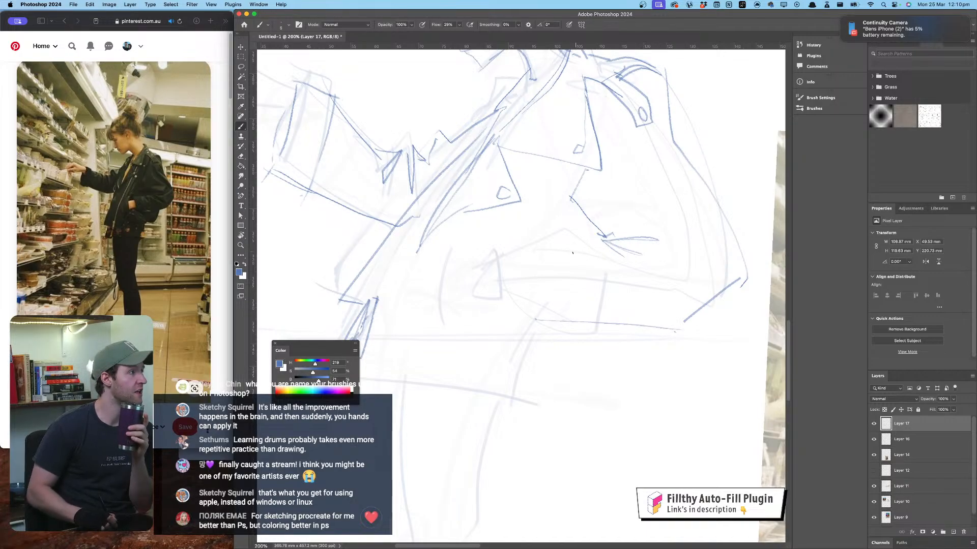
Step: Draw the bent forearm's upper edge, its cuff band, and the pocket opening around the wrist
{"action": "mouse_move", "coordinate": [610, 241]}
{"action": "left_mouse_down"}
{"action": "mouse_move", "coordinate": [513, 243]}
{"action": "mouse_move", "coordinate": [520, 329]}
{"action": "left_mouse_up"}
{"action": "mouse_move", "coordinate": [513, 242]}
{"action": "left_mouse_down"}
{"action": "mouse_move", "coordinate": [533, 253]}
{"action": "mouse_move", "coordinate": [538, 333]}
{"action": "left_mouse_up"}
{"action": "left_click_drag", "start_coordinate": [516, 335], "coordinate": [550, 328]}
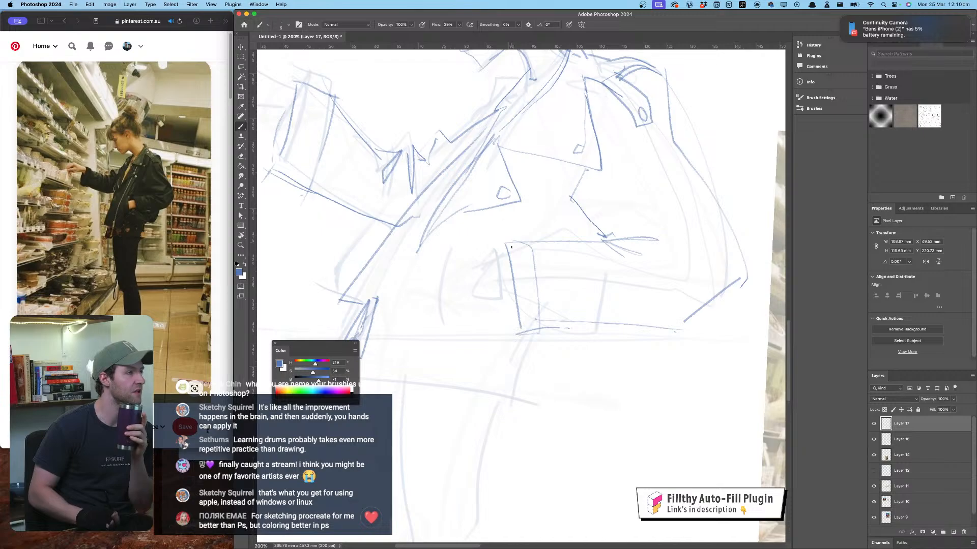
{"action": "mouse_move", "coordinate": [509, 260]}
{"action": "left_mouse_down"}
{"action": "mouse_move", "coordinate": [492, 263]}
{"action": "mouse_move", "coordinate": [493, 288]}
{"action": "left_mouse_up"}
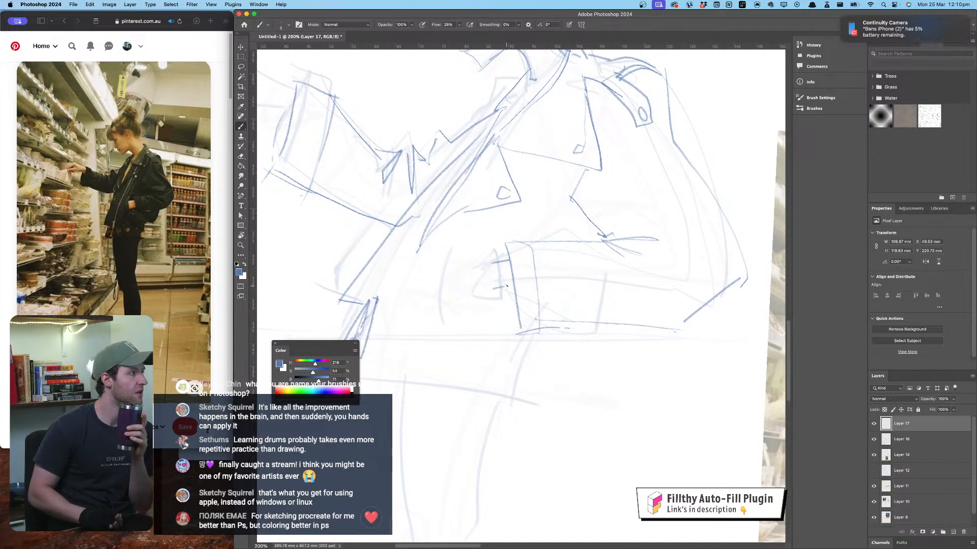
{"action": "mouse_move", "coordinate": [499, 252]}
{"action": "left_mouse_down"}
{"action": "mouse_move", "coordinate": [490, 270]}
{"action": "mouse_move", "coordinate": [493, 335]}
{"action": "mouse_move", "coordinate": [484, 321]}
{"action": "mouse_move", "coordinate": [453, 316]}
{"action": "mouse_move", "coordinate": [492, 248]}
{"action": "left_mouse_up"}
Step: Draw the jacket's near front edge from the lapel down toward the waist as a double line
{"action": "left_click_drag", "start_coordinate": [423, 246], "coordinate": [374, 335]}
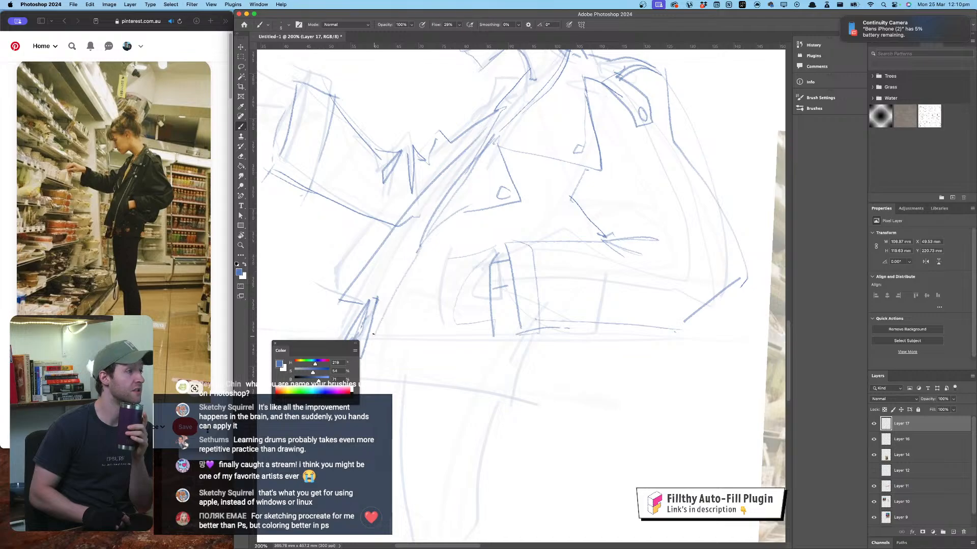
{"action": "left_click_drag", "start_coordinate": [430, 227], "coordinate": [374, 320]}
{"action": "left_click_drag", "start_coordinate": [417, 255], "coordinate": [407, 269]}
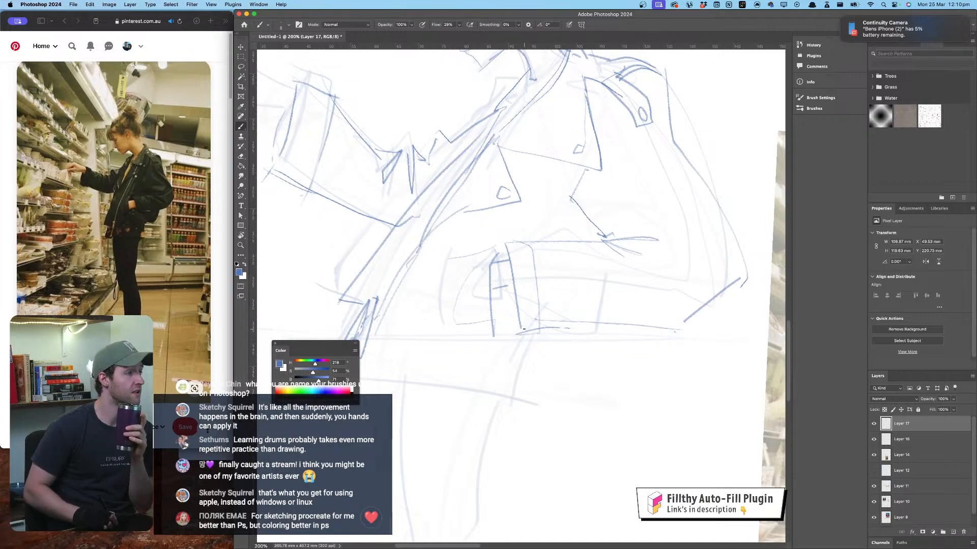
Step: Draw the jacket's back edge below the cuff and the hem line across the hips, undoing the last small mark near the buckle
{"action": "left_click_drag", "start_coordinate": [518, 333], "coordinate": [508, 400]}
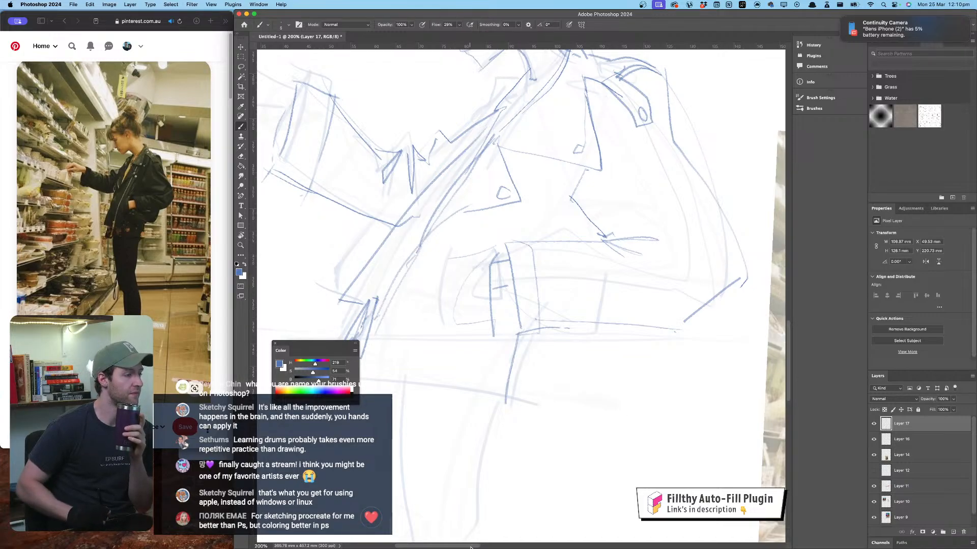
{"action": "left_click_drag", "start_coordinate": [472, 547], "coordinate": [527, 548]}
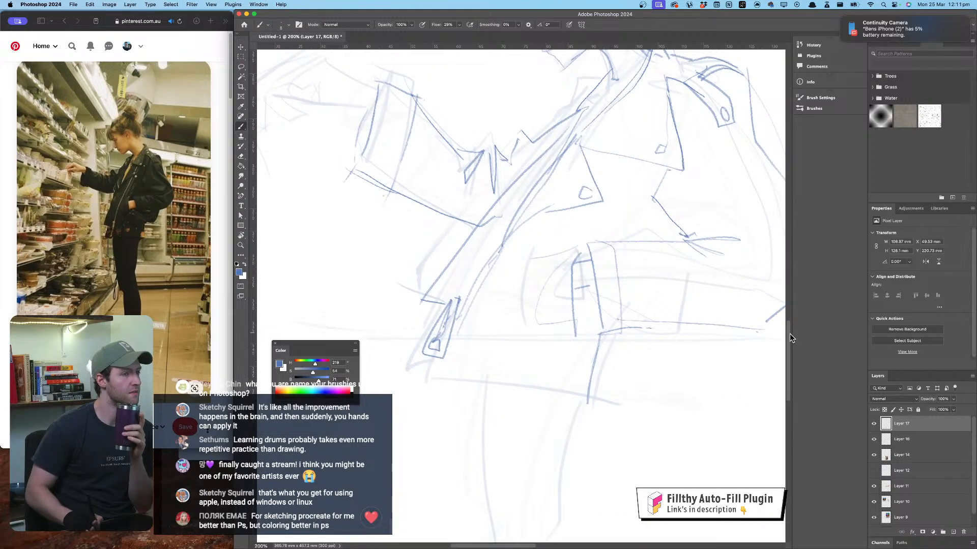
{"action": "mouse_move", "coordinate": [789, 334]}
{"action": "left_mouse_down"}
{"action": "mouse_move", "coordinate": [792, 294]}
{"action": "mouse_move", "coordinate": [789, 356]}
{"action": "left_mouse_up"}
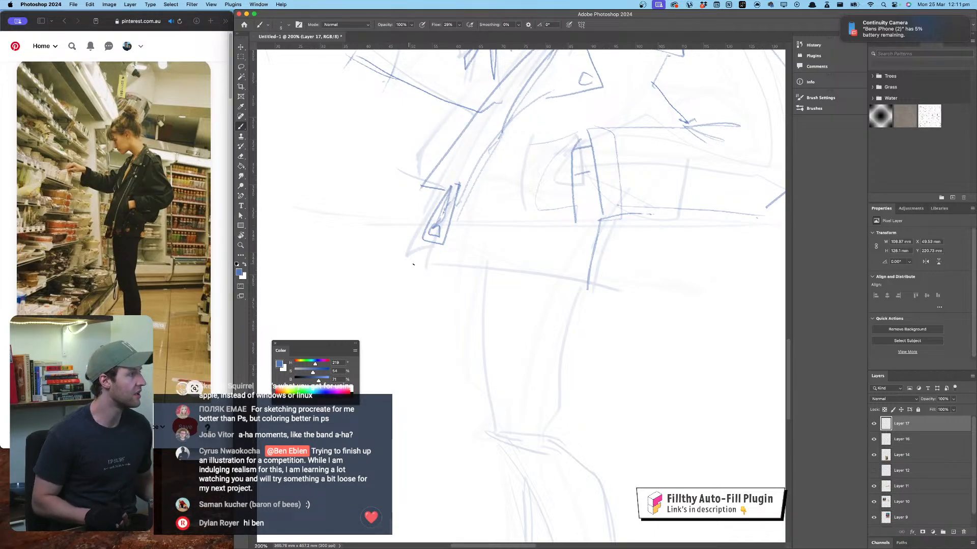
{"action": "mouse_move", "coordinate": [426, 272]}
{"action": "left_mouse_down"}
{"action": "mouse_move", "coordinate": [595, 300]}
{"action": "mouse_move", "coordinate": [359, 265]}
{"action": "left_mouse_up"}
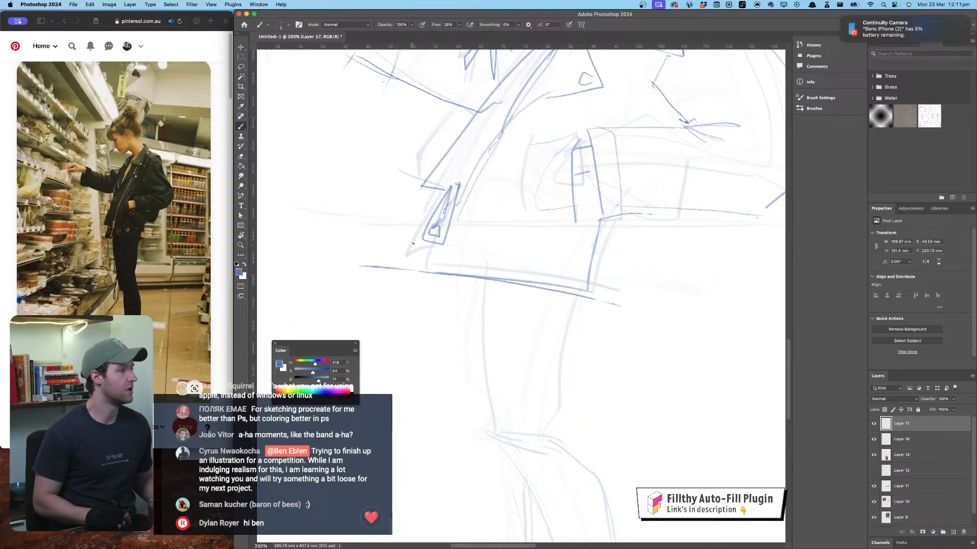
{"action": "left_click_drag", "start_coordinate": [422, 239], "coordinate": [407, 274]}
{"action": "mouse_move", "coordinate": [427, 214]}
{"action": "left_mouse_down"}
{"action": "mouse_move", "coordinate": [399, 210]}
{"action": "mouse_move", "coordinate": [444, 143]}
{"action": "mouse_move", "coordinate": [402, 213]}
{"action": "mouse_move", "coordinate": [433, 216]}
{"action": "left_mouse_up"}
{"action": "key", "text": "super+z"}
Step: Draw the upper contour of the extended wrist and hand beyond the sleeve cuff
{"action": "mouse_move", "coordinate": [524, 210]}
{"action": "left_mouse_down"}
{"action": "mouse_move", "coordinate": [523, 268]}
{"action": "mouse_move", "coordinate": [571, 353]}
{"action": "mouse_move", "coordinate": [621, 392]}
{"action": "left_mouse_up"}
{"action": "mouse_move", "coordinate": [470, 150]}
{"action": "left_mouse_down"}
{"action": "mouse_move", "coordinate": [413, 123]}
{"action": "mouse_move", "coordinate": [346, 152]}
{"action": "left_mouse_up"}
{"action": "left_click_drag", "start_coordinate": [433, 181], "coordinate": [280, 326]}
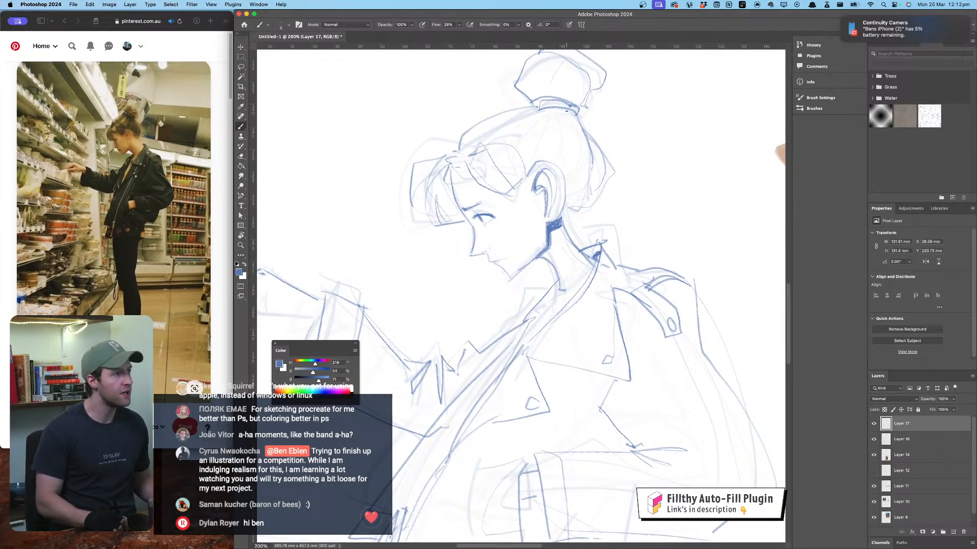
Step: Draw hair contour lines from beneath the bun down the back of the head
{"action": "mouse_move", "coordinate": [566, 111]}
{"action": "left_mouse_down"}
{"action": "mouse_move", "coordinate": [573, 144]}
{"action": "mouse_move", "coordinate": [555, 167]}
{"action": "left_mouse_up"}
{"action": "left_click_drag", "start_coordinate": [579, 114], "coordinate": [590, 162]}
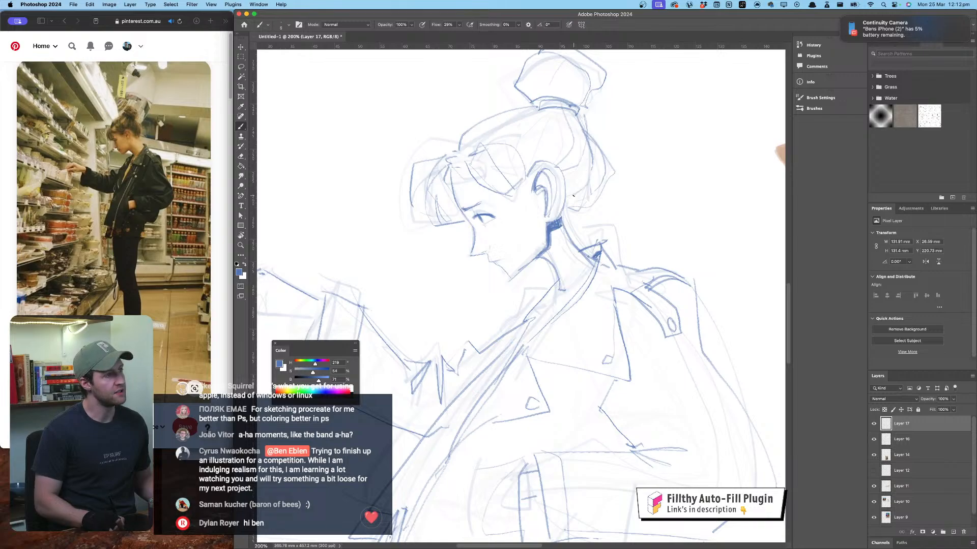
{"action": "mouse_move", "coordinate": [592, 206]}
{"action": "left_mouse_down"}
{"action": "mouse_move", "coordinate": [575, 220]}
{"action": "mouse_move", "coordinate": [617, 221]}
{"action": "mouse_move", "coordinate": [592, 210]}
{"action": "mouse_move", "coordinate": [618, 214]}
{"action": "mouse_move", "coordinate": [565, 87]}
{"action": "mouse_move", "coordinate": [567, 53]}
{"action": "left_mouse_up"}
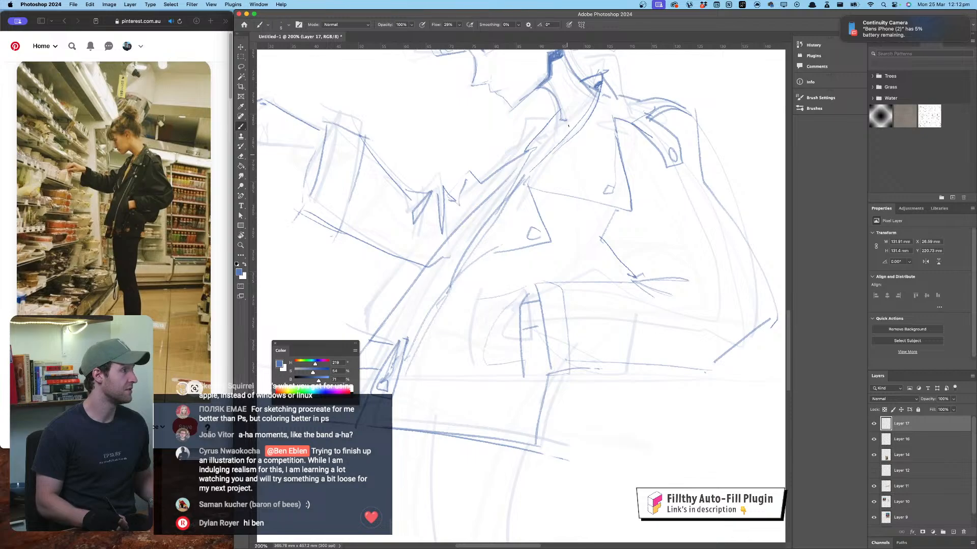
Step: Add a stroke along the jacket's collar edge below the neck and outline the rear jacket flap beneath the bent forearm
{"action": "left_click_drag", "start_coordinate": [560, 128], "coordinate": [521, 175]}
{"action": "mouse_move", "coordinate": [543, 266]}
{"action": "left_mouse_down"}
{"action": "mouse_move", "coordinate": [585, 178]}
{"action": "mouse_move", "coordinate": [616, 53]}
{"action": "left_mouse_up"}
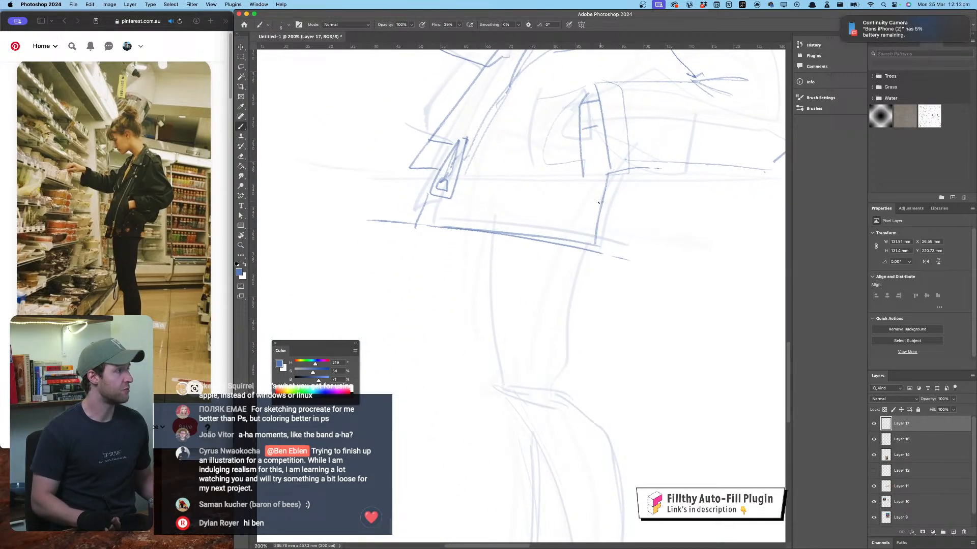
{"action": "left_click_drag", "start_coordinate": [594, 211], "coordinate": [687, 168]}
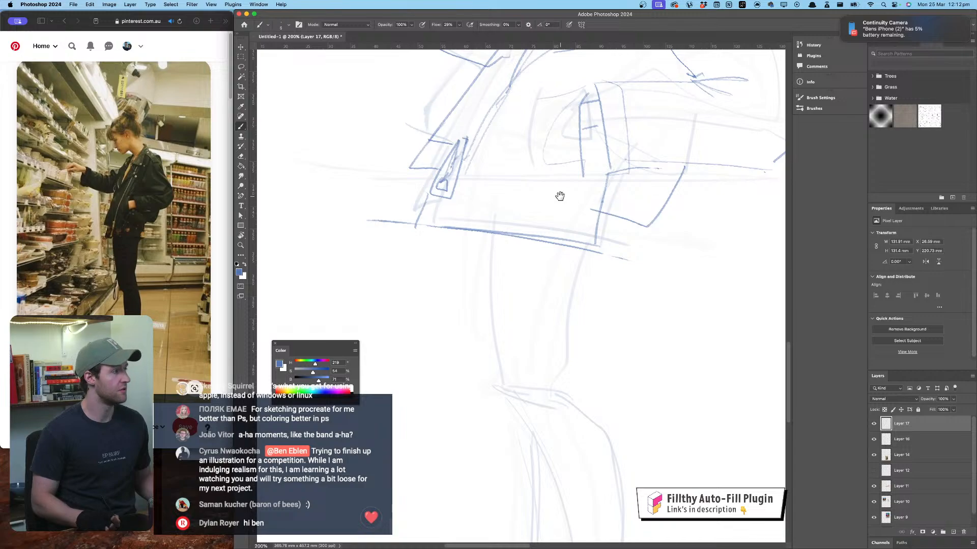
Step: Draw the front and back contours of the thigh from the jacket hem down to the knee
{"action": "mouse_move", "coordinate": [560, 196]}
{"action": "left_mouse_down"}
{"action": "mouse_move", "coordinate": [557, 97]}
{"action": "mouse_move", "coordinate": [536, 55]}
{"action": "left_mouse_up"}
{"action": "left_click_drag", "start_coordinate": [470, 112], "coordinate": [483, 275]}
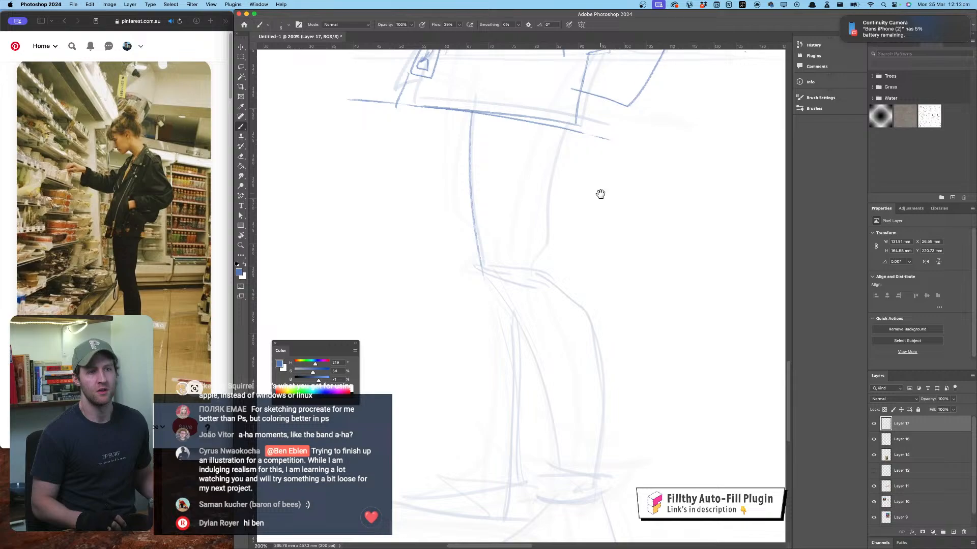
{"action": "mouse_move", "coordinate": [598, 187]}
{"action": "left_mouse_down"}
{"action": "mouse_move", "coordinate": [593, 231]}
{"action": "mouse_move", "coordinate": [609, 236]}
{"action": "left_mouse_up"}
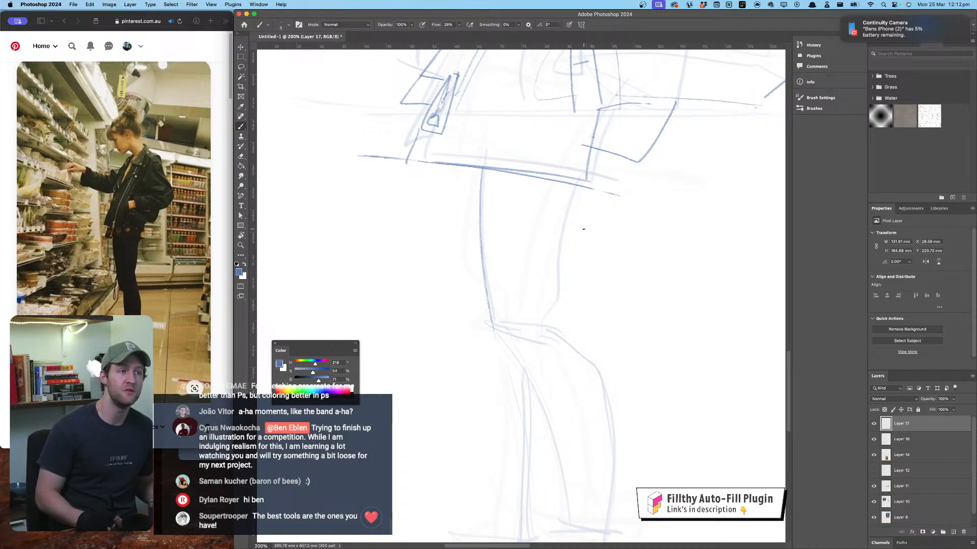
{"action": "left_click_drag", "start_coordinate": [520, 227], "coordinate": [497, 168]}
{"action": "left_click_drag", "start_coordinate": [551, 123], "coordinate": [534, 255]}
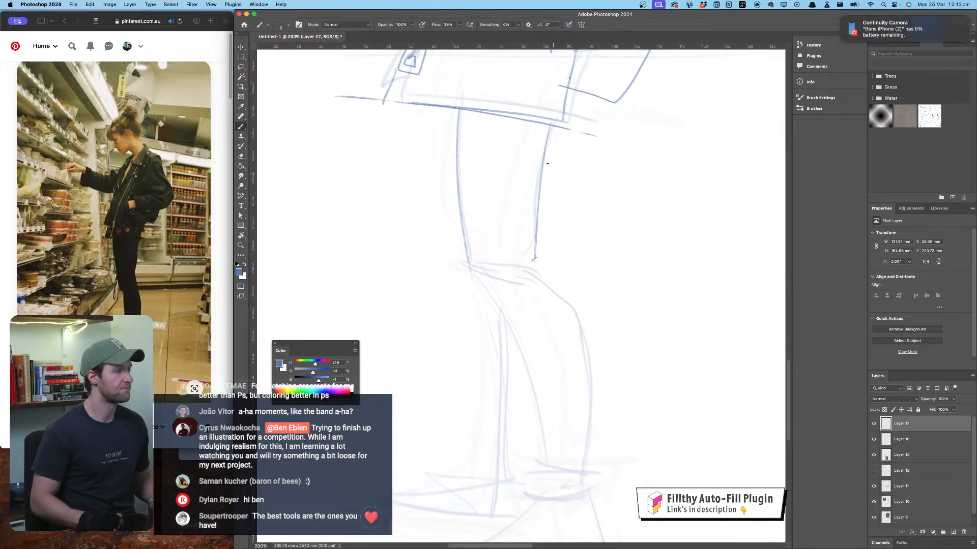
Step: Outline the kneecap, shin and calf down to the ankle, replacing the first knee and shin strokes
{"action": "left_click_drag", "start_coordinate": [547, 163], "coordinate": [522, 109]}
{"action": "left_click_drag", "start_coordinate": [451, 189], "coordinate": [507, 267]}
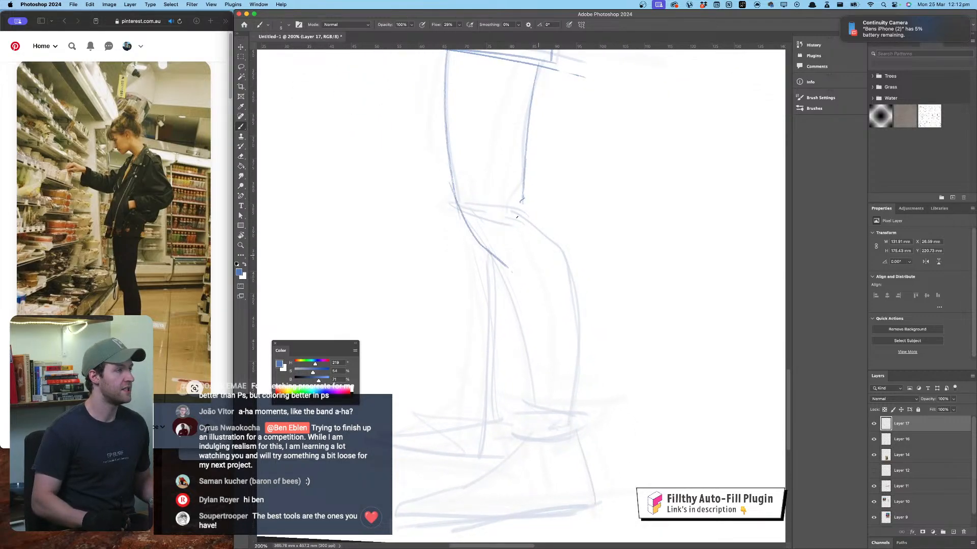
{"action": "key", "text": "cmd+z"}
{"action": "left_click_drag", "start_coordinate": [458, 185], "coordinate": [466, 227]}
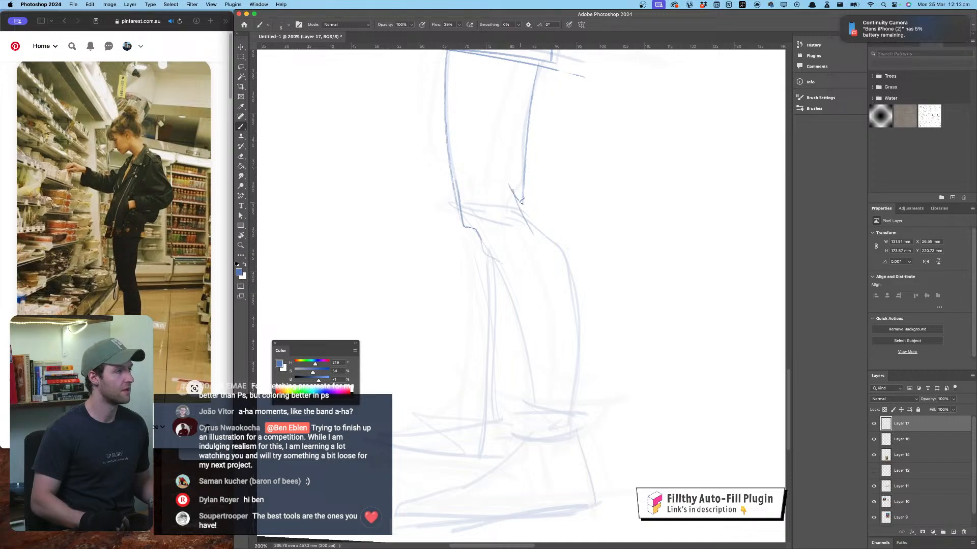
{"action": "mouse_move", "coordinate": [521, 202]}
{"action": "left_mouse_down"}
{"action": "mouse_move", "coordinate": [571, 255]}
{"action": "mouse_move", "coordinate": [585, 320]}
{"action": "mouse_move", "coordinate": [571, 444]}
{"action": "left_mouse_up"}
{"action": "left_click_drag", "start_coordinate": [492, 259], "coordinate": [549, 433]}
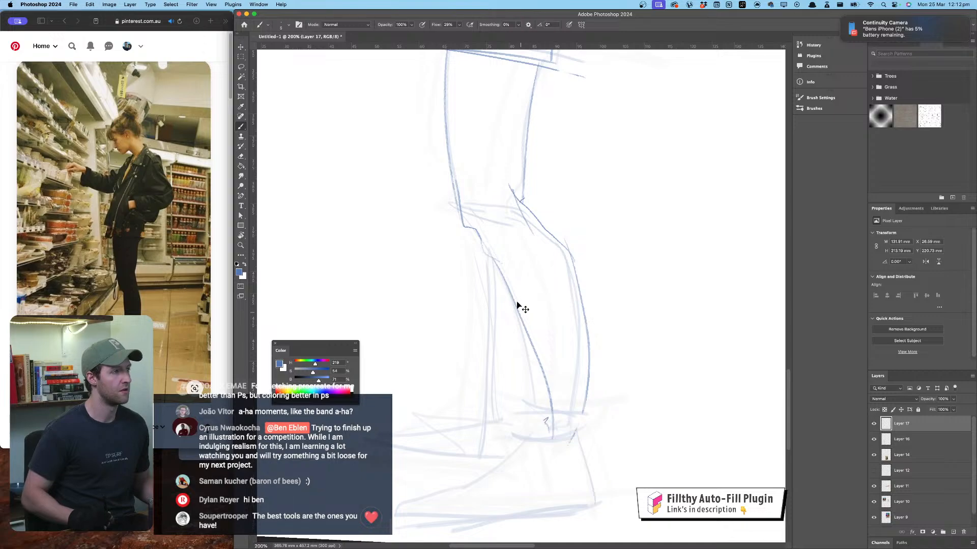
{"action": "key", "text": "super+z"}
{"action": "mouse_move", "coordinate": [493, 257]}
{"action": "left_mouse_down"}
{"action": "mouse_move", "coordinate": [547, 417]}
{"action": "mouse_move", "coordinate": [544, 407]}
{"action": "left_mouse_up"}
{"action": "left_click_drag", "start_coordinate": [571, 247], "coordinate": [590, 430]}
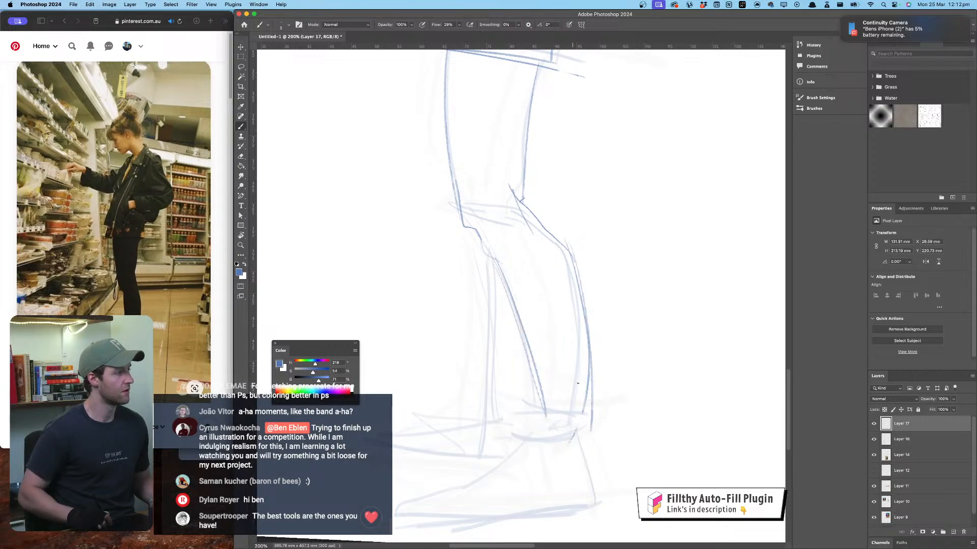
Step: Draw the curved trouser cuff around the near ankle and the cuff and edge of the far leg behind it
{"action": "left_click_drag", "start_coordinate": [548, 392], "coordinate": [600, 381]}
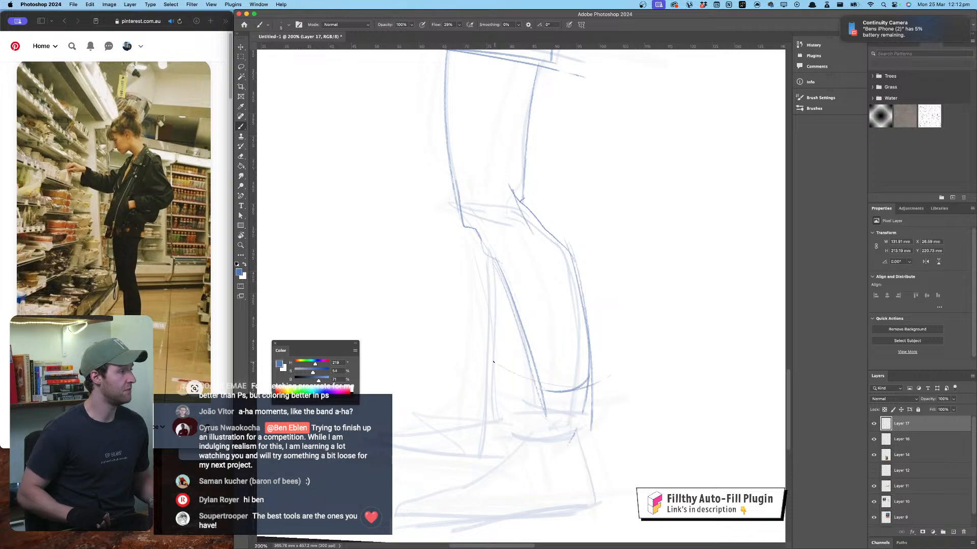
{"action": "mouse_move", "coordinate": [488, 360]}
{"action": "left_mouse_down"}
{"action": "mouse_move", "coordinate": [545, 391]}
{"action": "mouse_move", "coordinate": [535, 388]}
{"action": "left_mouse_up"}
{"action": "key", "text": "super+z"}
{"action": "key", "text": "super+z"}
{"action": "mouse_move", "coordinate": [484, 355]}
{"action": "left_mouse_down"}
{"action": "mouse_move", "coordinate": [534, 381]}
{"action": "mouse_move", "coordinate": [518, 374]}
{"action": "left_mouse_up"}
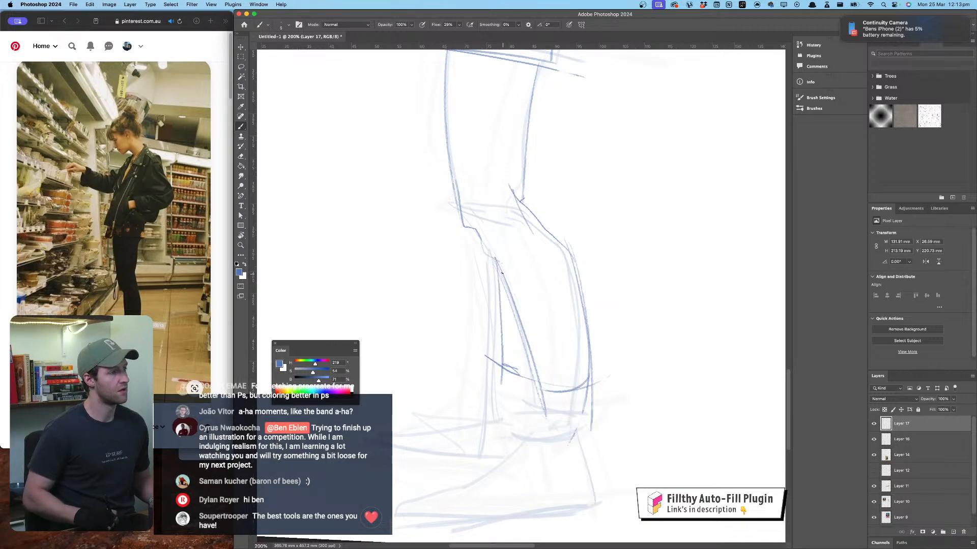
Step: Strengthen the jawline from below the ear to the chin, undoing the first attempts
{"action": "left_click_drag", "start_coordinate": [494, 143], "coordinate": [456, 517]}
{"action": "left_click_drag", "start_coordinate": [543, 184], "coordinate": [441, 249]}
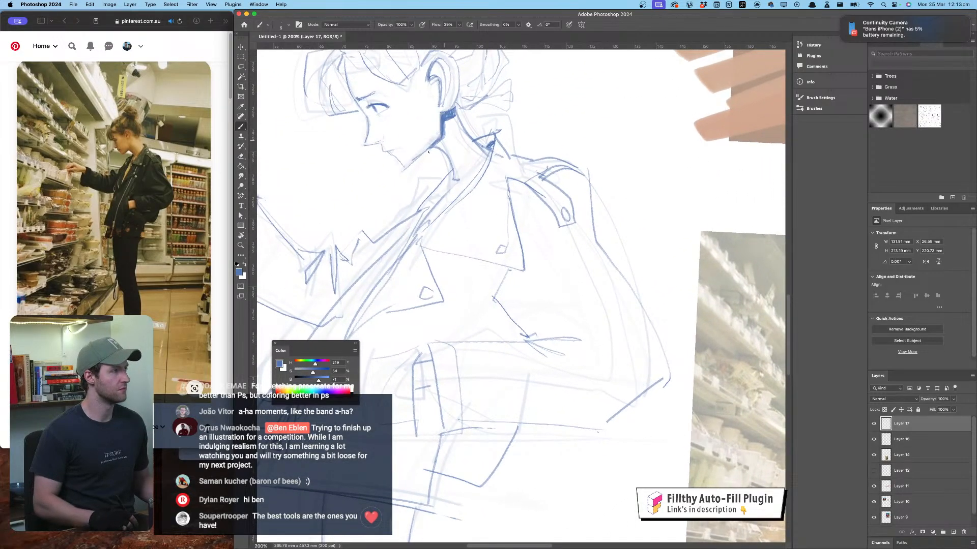
{"action": "left_click_drag", "start_coordinate": [440, 165], "coordinate": [456, 190]}
{"action": "left_click_drag", "start_coordinate": [418, 123], "coordinate": [472, 170]}
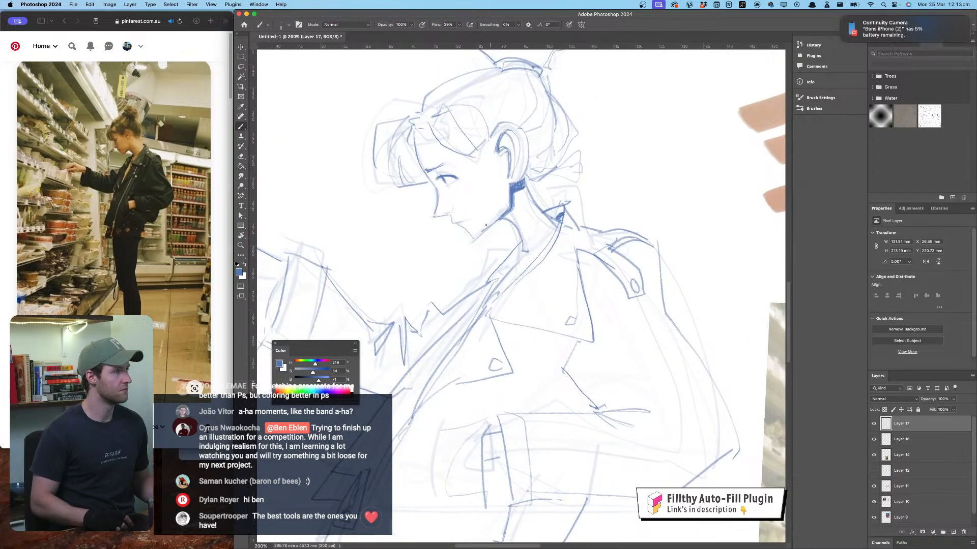
{"action": "left_click_drag", "start_coordinate": [504, 219], "coordinate": [468, 248]}
{"action": "key", "text": "super+z"}
{"action": "key", "text": "super+z"}
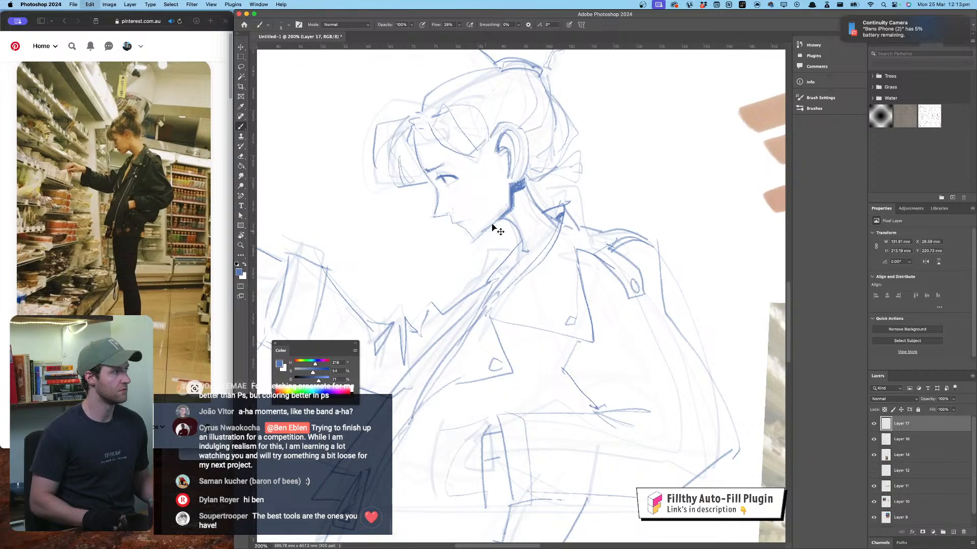
{"action": "left_click_drag", "start_coordinate": [504, 219], "coordinate": [474, 241]}
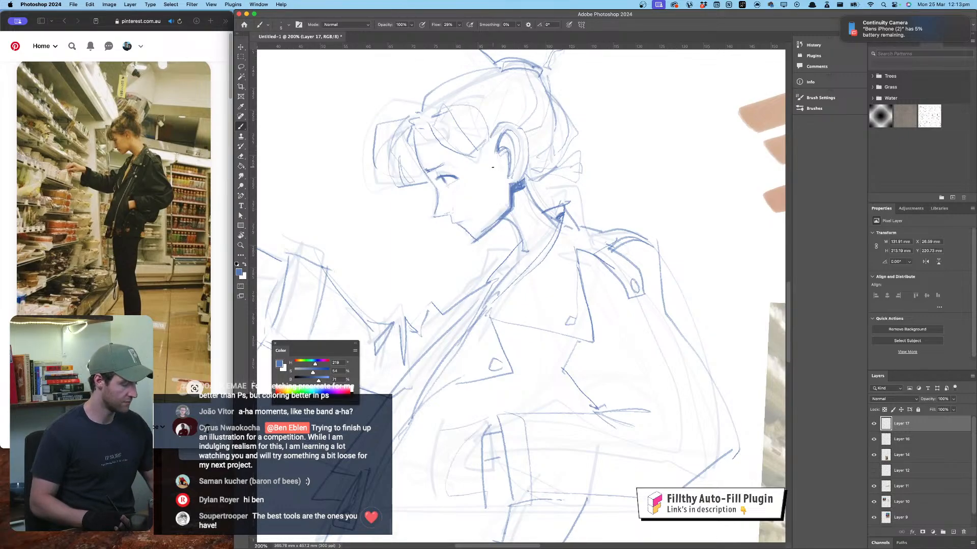
Step: Draw the underside of the extended wrist, the thumb and the curled and pointing fingers, undoing the first strokes
{"action": "key", "text": "super+minus"}
{"action": "key", "text": "super+minus"}
{"action": "key", "text": "super+minus"}
{"action": "left_click_drag", "start_coordinate": [525, 224], "coordinate": [539, 148]}
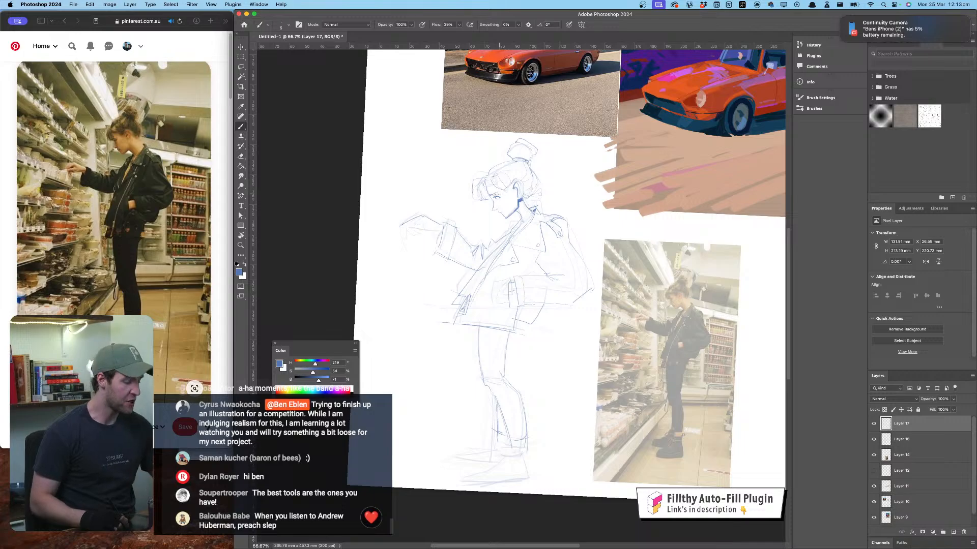
{"action": "key", "text": "super+equal"}
{"action": "key", "text": "super+equal"}
{"action": "key", "text": "super+equal"}
{"action": "left_click_drag", "start_coordinate": [466, 196], "coordinate": [533, 186]}
{"action": "mouse_move", "coordinate": [513, 257]}
{"action": "left_mouse_down"}
{"action": "mouse_move", "coordinate": [525, 323]}
{"action": "mouse_move", "coordinate": [519, 318]}
{"action": "mouse_move", "coordinate": [574, 273]}
{"action": "mouse_move", "coordinate": [517, 262]}
{"action": "left_mouse_up"}
{"action": "left_click_drag", "start_coordinate": [496, 204], "coordinate": [468, 233]}
{"action": "mouse_move", "coordinate": [404, 197]}
{"action": "left_mouse_down"}
{"action": "mouse_move", "coordinate": [467, 255]}
{"action": "mouse_move", "coordinate": [442, 271]}
{"action": "left_mouse_up"}
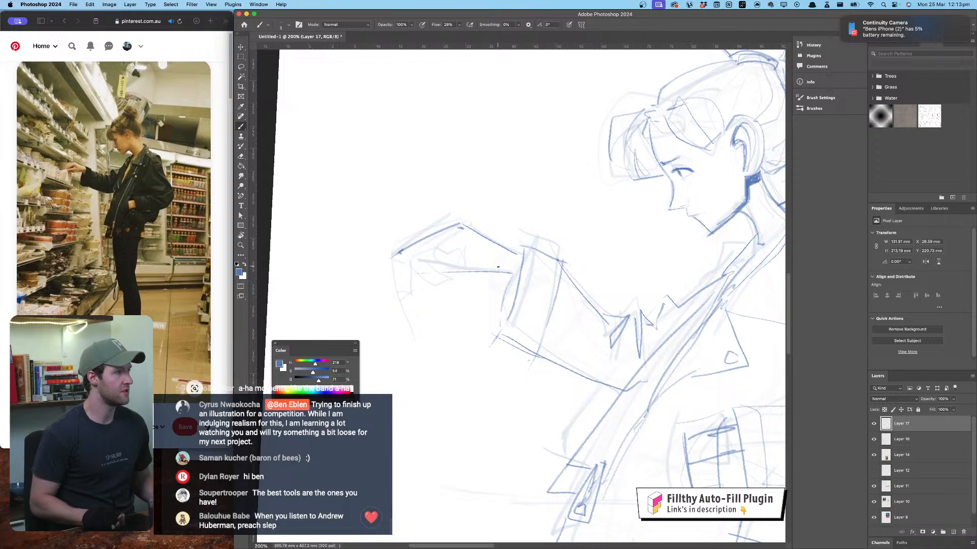
{"action": "key", "text": "super+z"}
{"action": "key", "text": "super+z"}
{"action": "mouse_move", "coordinate": [513, 274]}
{"action": "left_mouse_down"}
{"action": "mouse_move", "coordinate": [441, 278]}
{"action": "mouse_move", "coordinate": [431, 256]}
{"action": "mouse_move", "coordinate": [402, 274]}
{"action": "mouse_move", "coordinate": [432, 274]}
{"action": "left_mouse_up"}
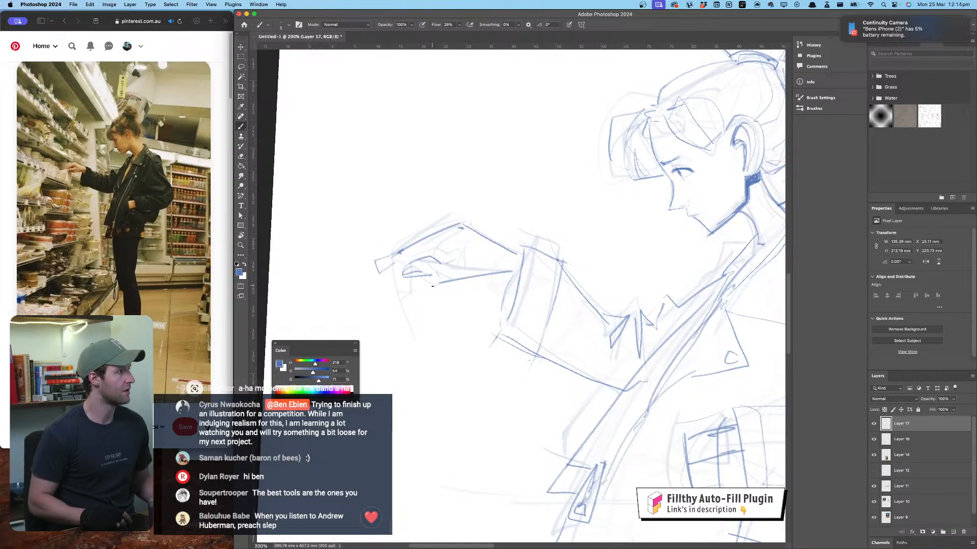
{"action": "mouse_move", "coordinate": [460, 285]}
{"action": "left_mouse_down"}
{"action": "mouse_move", "coordinate": [429, 290]}
{"action": "mouse_move", "coordinate": [387, 275]}
{"action": "mouse_move", "coordinate": [407, 319]}
{"action": "mouse_move", "coordinate": [405, 278]}
{"action": "left_mouse_up"}
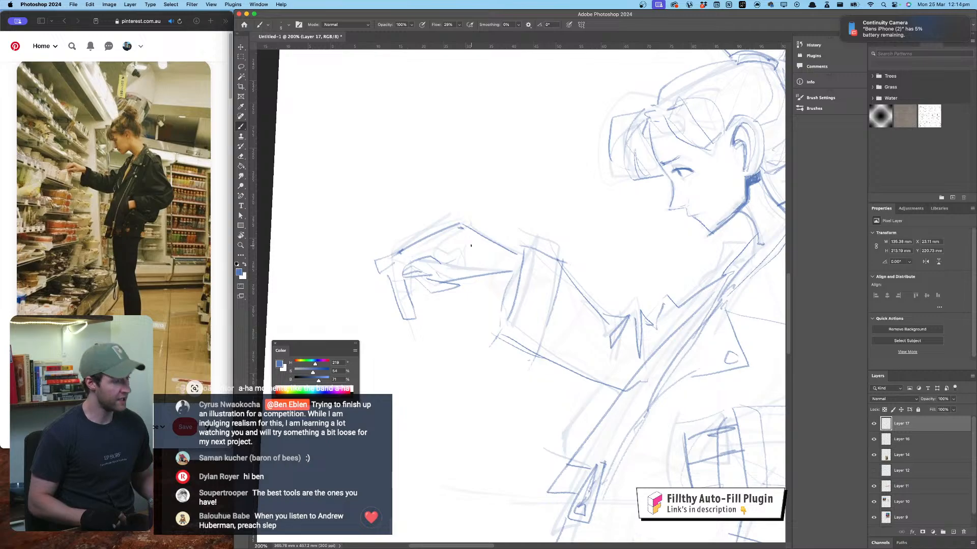
Step: Draw the boot's top edge below the trouser cuff with a small loop at the back of the ankle
{"action": "key", "text": "super+minus"}
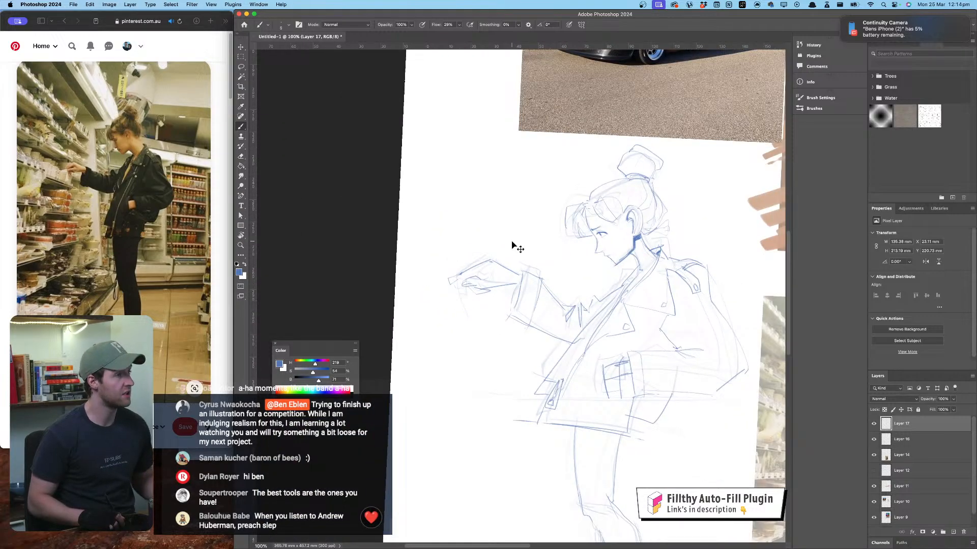
{"action": "mouse_move", "coordinate": [516, 231]}
{"action": "left_mouse_down"}
{"action": "mouse_move", "coordinate": [491, 199]}
{"action": "mouse_move", "coordinate": [420, 23]}
{"action": "left_mouse_up"}
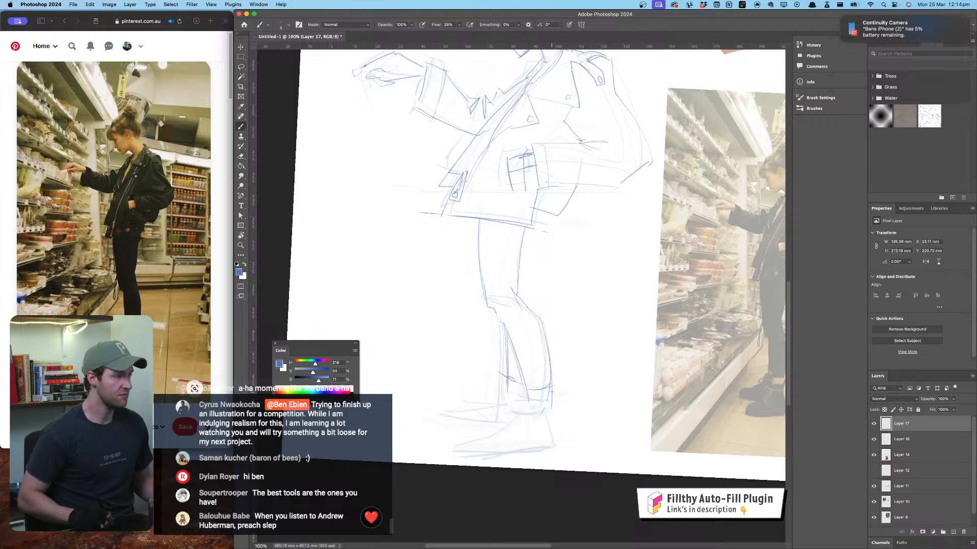
{"action": "left_click_drag", "start_coordinate": [529, 389], "coordinate": [532, 406]}
{"action": "key", "text": "super+z"}
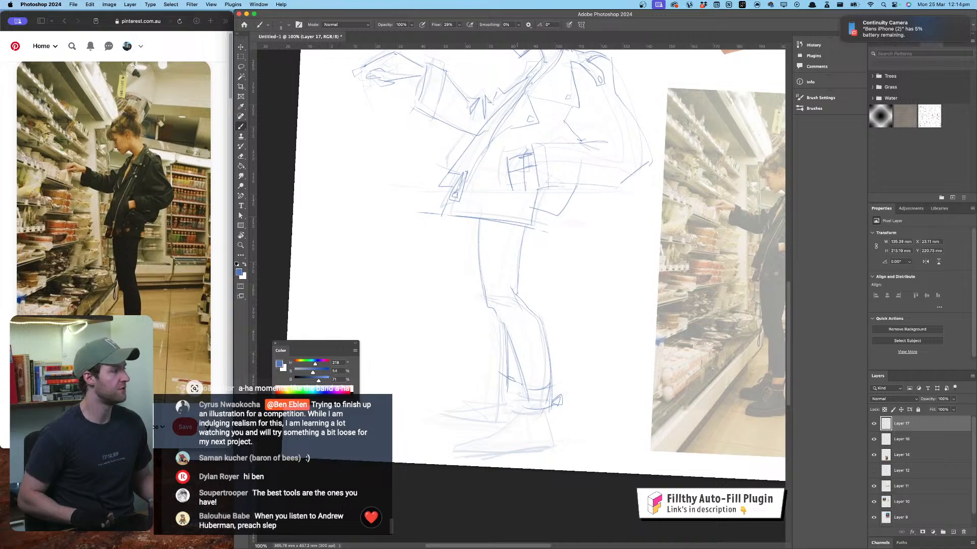
Step: Reinforce the bent sleeve's underside, elbow corner and inner fold, and the lower edge of the extended sleeve
{"action": "left_click_drag", "start_coordinate": [519, 266], "coordinate": [508, 342]}
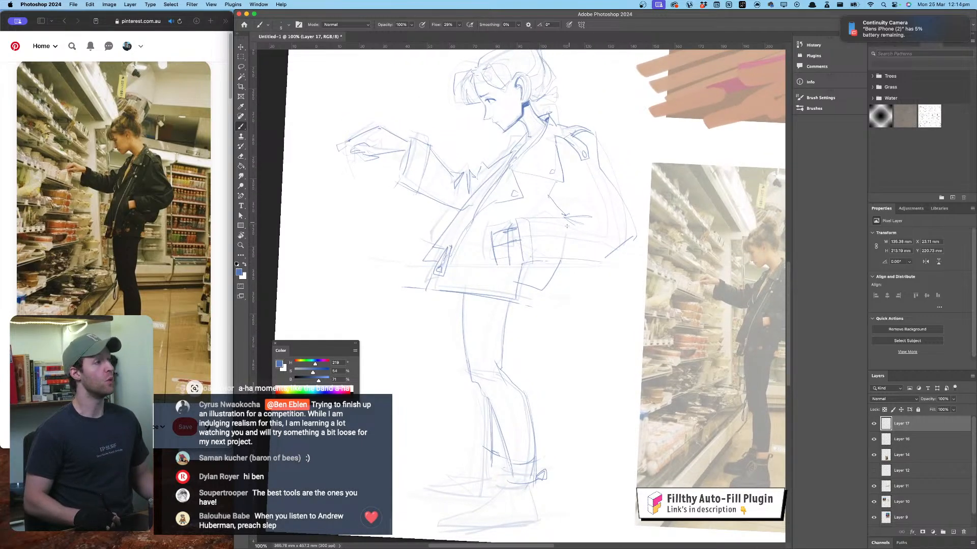
{"action": "mouse_move", "coordinate": [526, 260]}
{"action": "left_mouse_down"}
{"action": "mouse_move", "coordinate": [609, 261]}
{"action": "mouse_move", "coordinate": [591, 262]}
{"action": "left_mouse_up"}
{"action": "left_click_drag", "start_coordinate": [636, 235], "coordinate": [600, 263]}
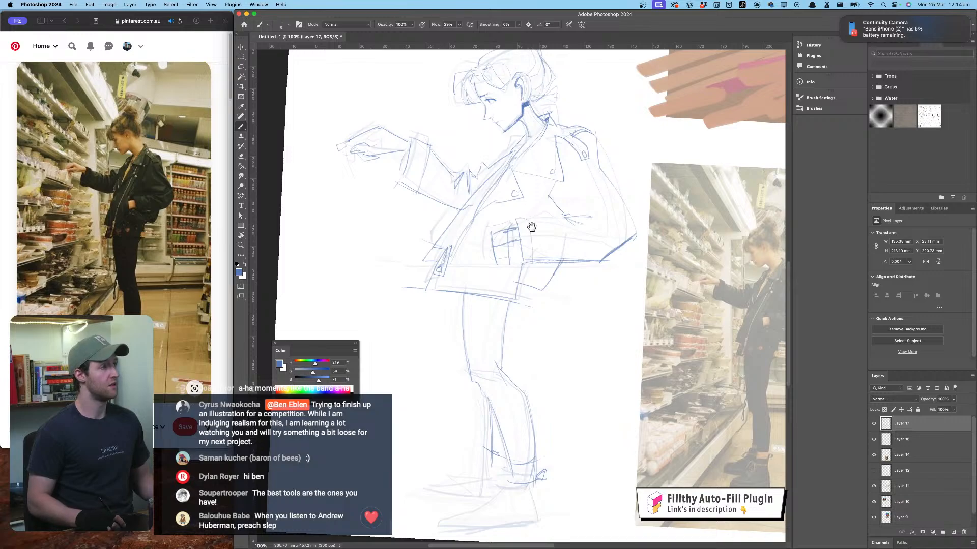
{"action": "scroll", "coordinate": [532, 226], "scroll_direction": "up", "scroll_amount": 3}
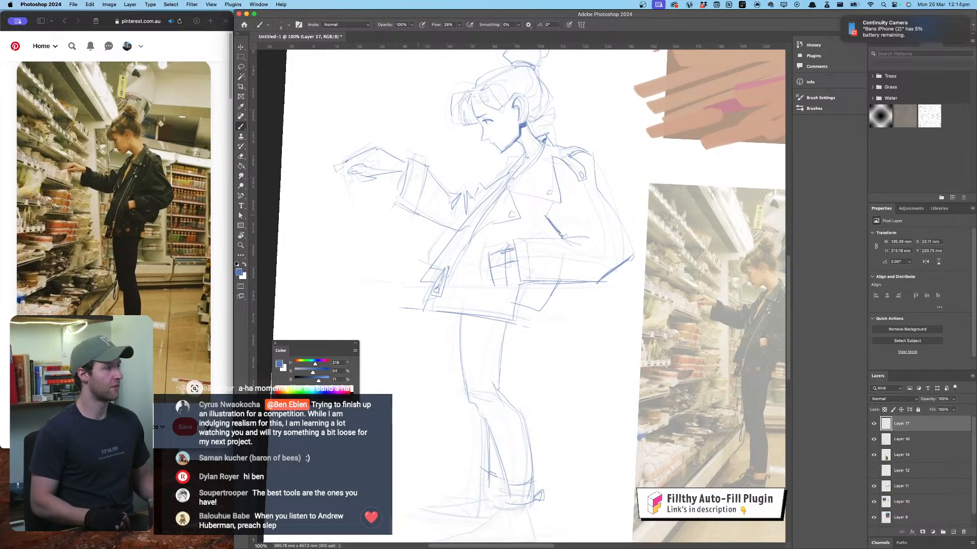
{"action": "left_click_drag", "start_coordinate": [417, 213], "coordinate": [445, 230]}
Step: Draw the back contour of the near boot from the ankle loop down to the heel
{"action": "scroll", "coordinate": [458, 240], "scroll_direction": "down", "scroll_amount": 5}
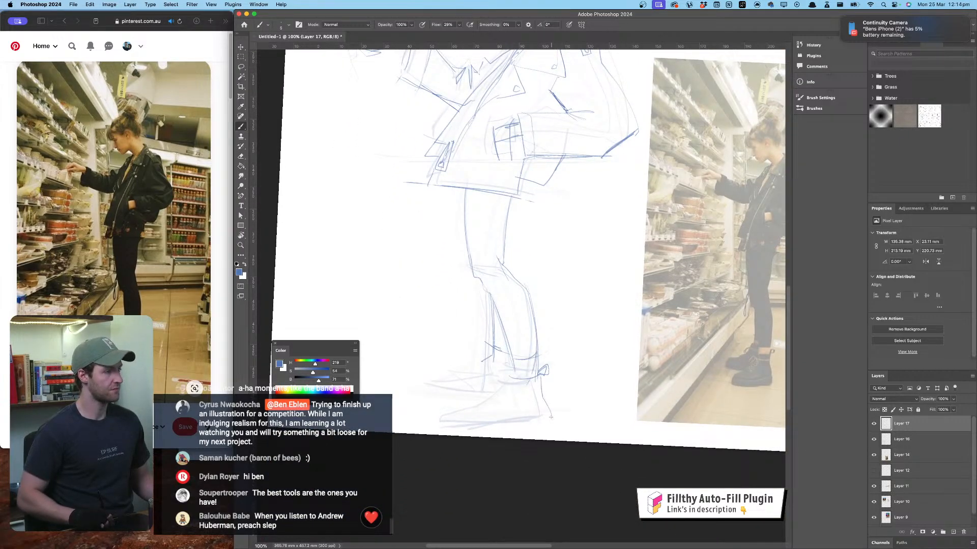
{"action": "scroll", "coordinate": [557, 322], "scroll_direction": "down", "scroll_amount": 3}
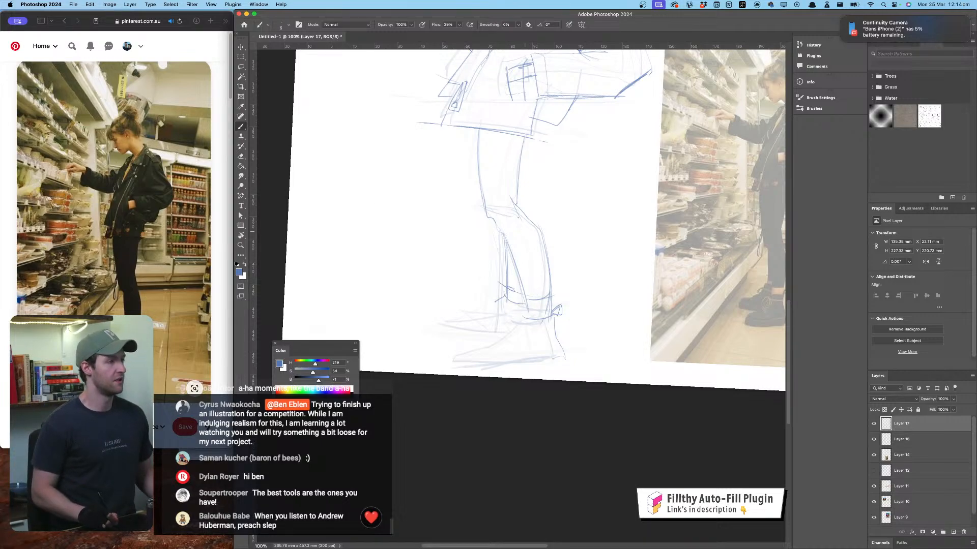
Step: Undo the last stray mark and draw the front edge of the fringe ahead of the forehead
{"action": "left_click_drag", "start_coordinate": [488, 209], "coordinate": [474, 381]}
{"action": "mouse_move", "coordinate": [518, 239]}
{"action": "left_mouse_down"}
{"action": "mouse_move", "coordinate": [478, 314]}
{"action": "mouse_move", "coordinate": [482, 347]}
{"action": "left_mouse_up"}
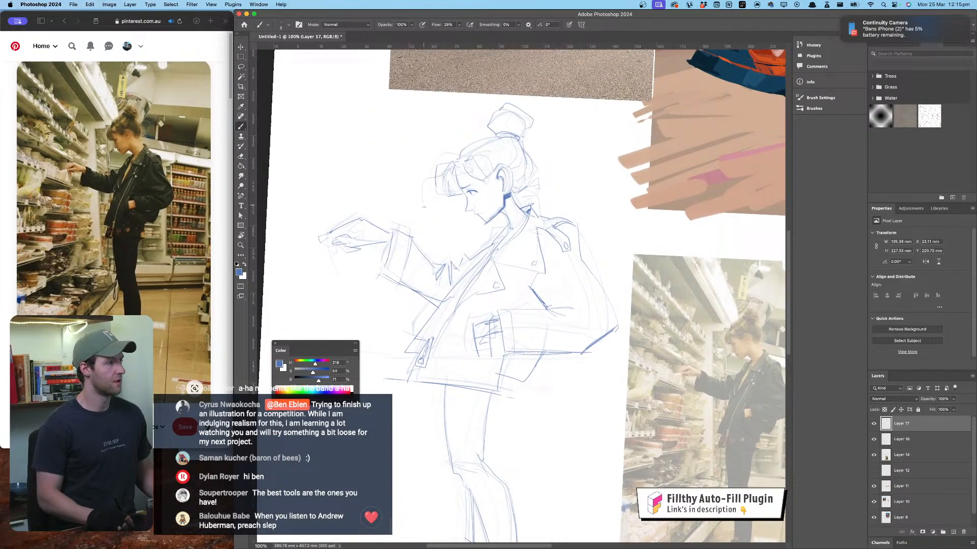
{"action": "key", "text": "super+z"}
{"action": "left_click_drag", "start_coordinate": [427, 165], "coordinate": [433, 187]}
Step: Lasso the head and bun, rotate them about 10° counterclockwise, shift them slightly forward and down, and deselect
{"action": "key", "text": "l"}
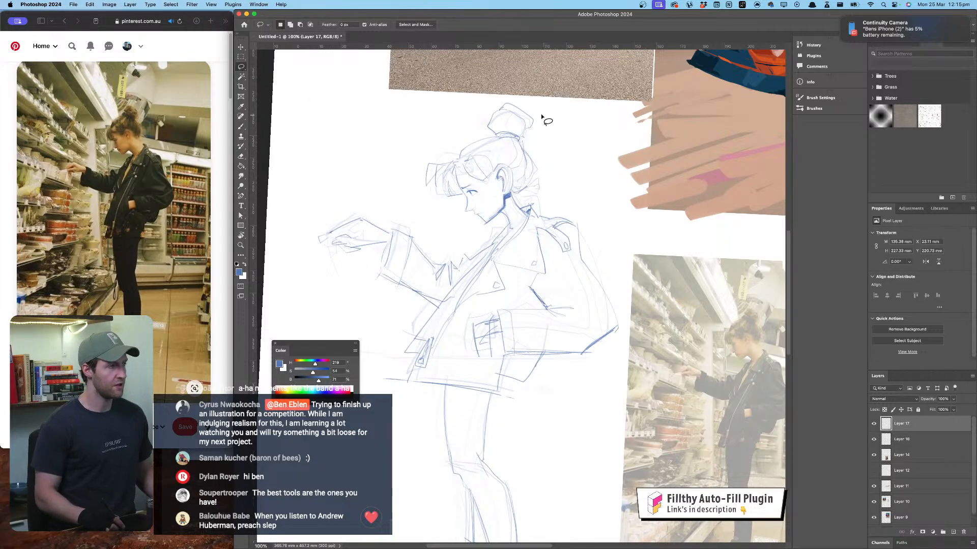
{"action": "mouse_move", "coordinate": [535, 107]}
{"action": "left_mouse_down"}
{"action": "mouse_move", "coordinate": [549, 145]}
{"action": "mouse_move", "coordinate": [544, 184]}
{"action": "mouse_move", "coordinate": [508, 203]}
{"action": "mouse_move", "coordinate": [497, 223]}
{"action": "mouse_move", "coordinate": [450, 217]}
{"action": "mouse_move", "coordinate": [401, 165]}
{"action": "mouse_move", "coordinate": [514, 100]}
{"action": "left_mouse_up"}
{"action": "key", "text": "ctrl+t"}
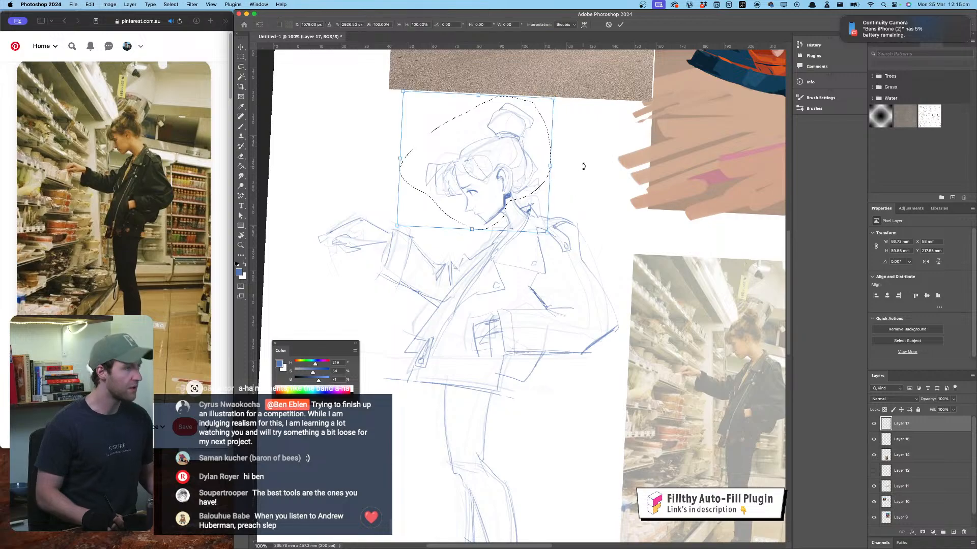
{"action": "left_click_drag", "start_coordinate": [582, 157], "coordinate": [585, 136]}
{"action": "left_click_drag", "start_coordinate": [506, 186], "coordinate": [497, 195]}
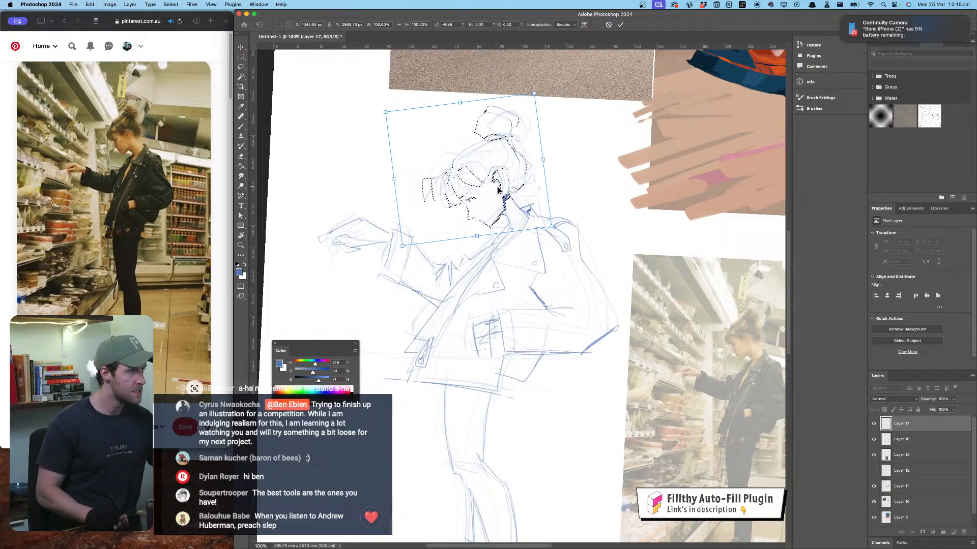
{"action": "left_click_drag", "start_coordinate": [501, 193], "coordinate": [498, 191]}
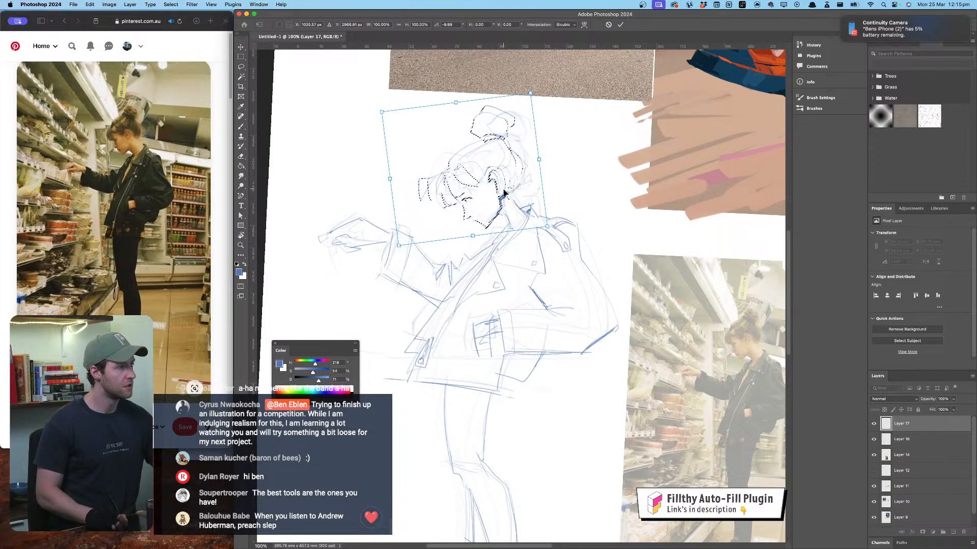
{"action": "key", "text": "Return"}
{"action": "key", "text": "ctrl+d"}
{"action": "scroll", "coordinate": [524, 152], "scroll_direction": "down", "scroll_amount": 5}
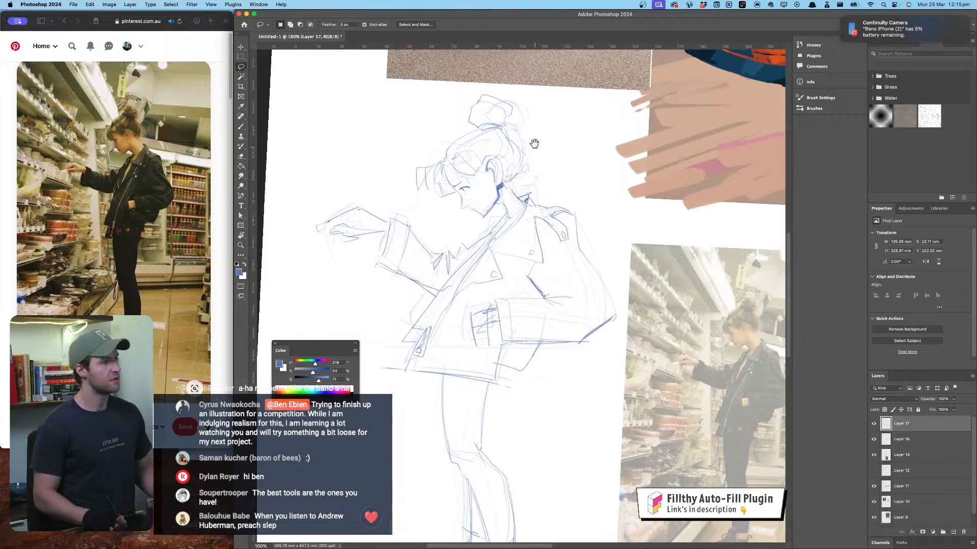
Step: Mirror the canvas view and draw the near boot's front ankle edge, instep, toe and sole with the Brush
{"action": "key", "text": "super+shift+h"}
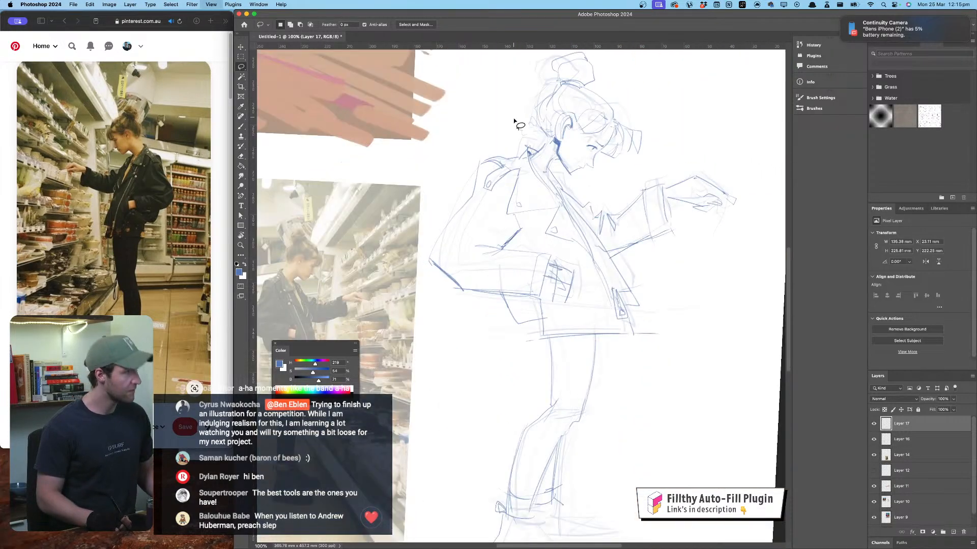
{"action": "mouse_move", "coordinate": [514, 185]}
{"action": "left_mouse_down"}
{"action": "mouse_move", "coordinate": [405, 186]}
{"action": "mouse_move", "coordinate": [417, 195]}
{"action": "left_mouse_up"}
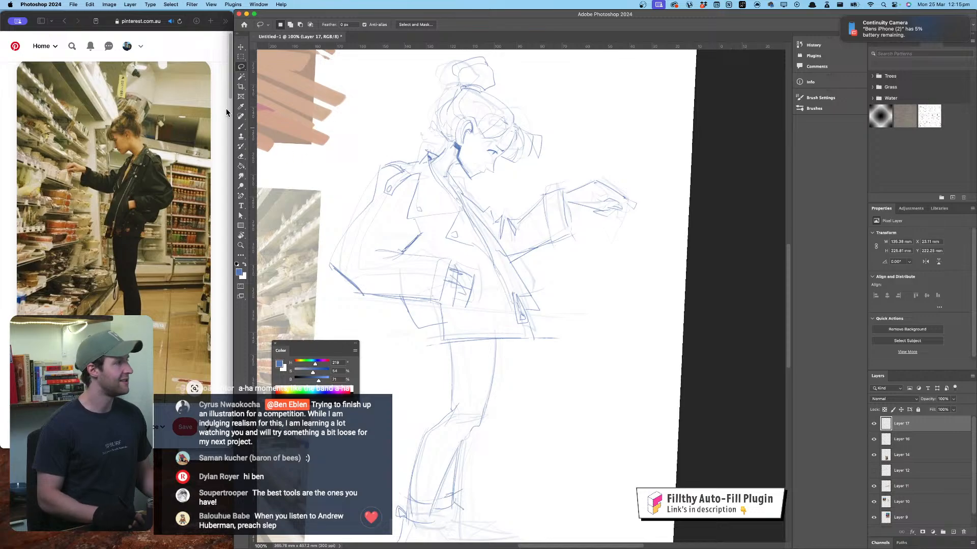
{"action": "left_click", "coordinate": [241, 126]}
{"action": "mouse_move", "coordinate": [459, 138]}
{"action": "left_mouse_down"}
{"action": "mouse_move", "coordinate": [512, 121]}
{"action": "mouse_move", "coordinate": [476, 141]}
{"action": "left_mouse_up"}
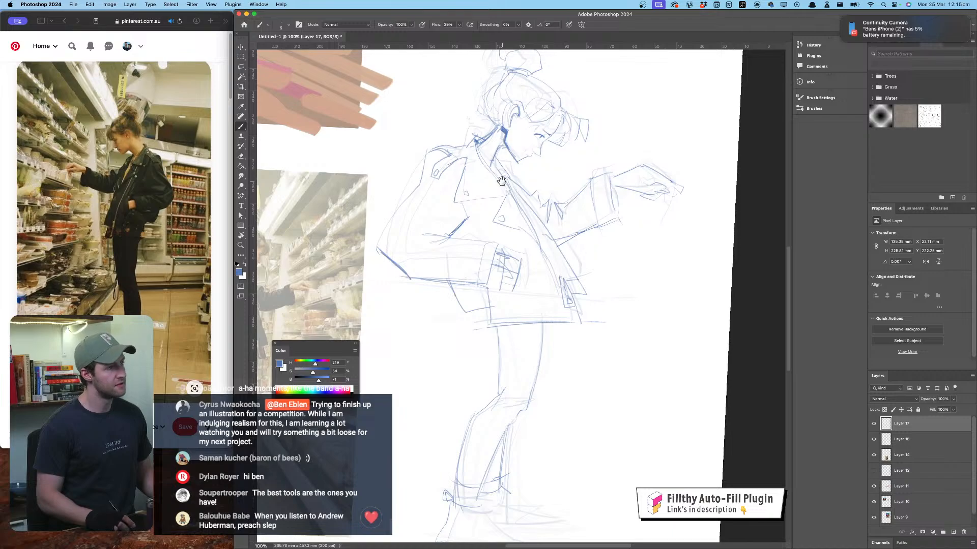
{"action": "left_click_drag", "start_coordinate": [501, 181], "coordinate": [512, 108]}
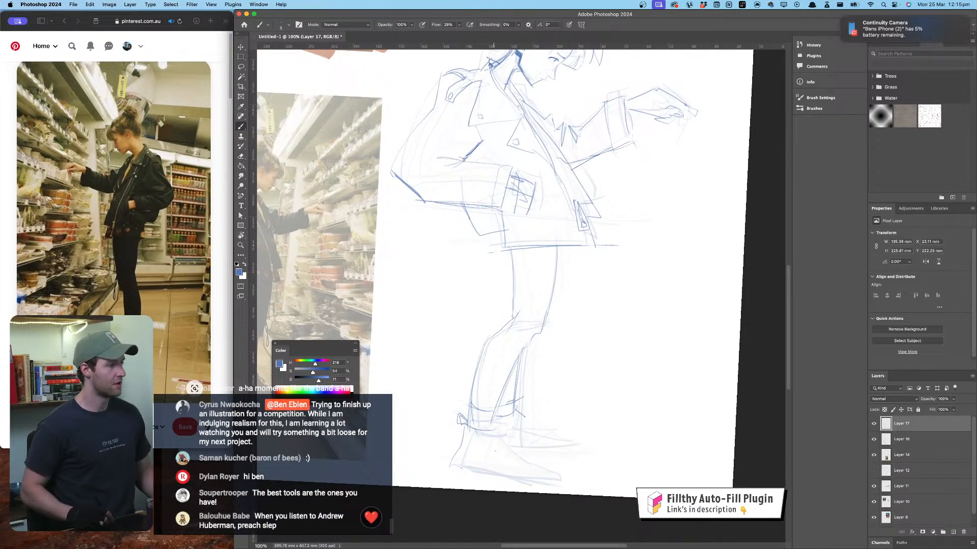
{"action": "left_click_drag", "start_coordinate": [498, 453], "coordinate": [506, 455]}
{"action": "mouse_move", "coordinate": [495, 436]}
{"action": "left_mouse_down"}
{"action": "mouse_move", "coordinate": [543, 458]}
{"action": "mouse_move", "coordinate": [579, 485]}
{"action": "left_mouse_up"}
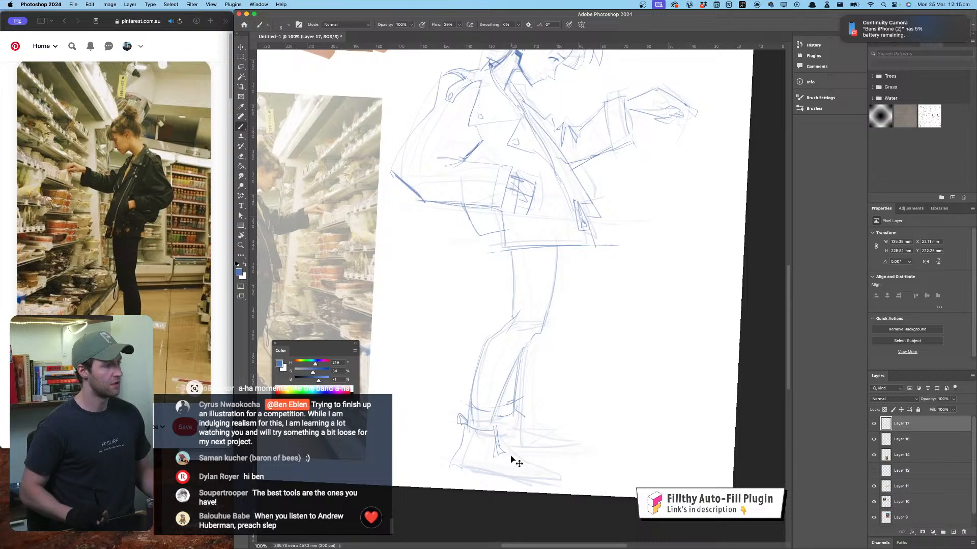
{"action": "mouse_move", "coordinate": [511, 453]}
{"action": "left_mouse_down"}
{"action": "mouse_move", "coordinate": [551, 461]}
{"action": "mouse_move", "coordinate": [564, 486]}
{"action": "left_mouse_up"}
{"action": "left_click_drag", "start_coordinate": [438, 466], "coordinate": [512, 483]}
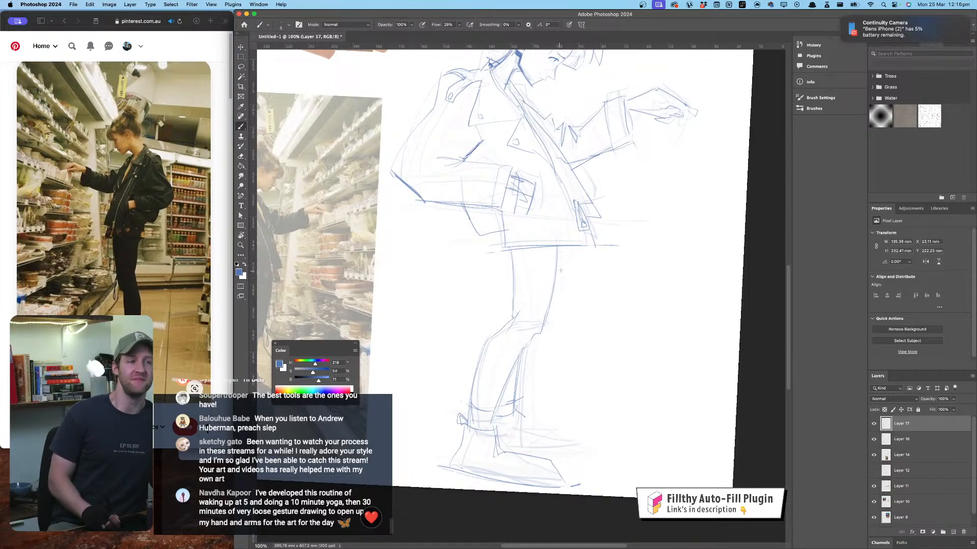
Step: Draw the far boot's instep, toe and sole, and add the ankle fold and upper toe contour on the near boot
{"action": "scroll", "coordinate": [578, 275], "scroll_direction": "down", "scroll_amount": 3}
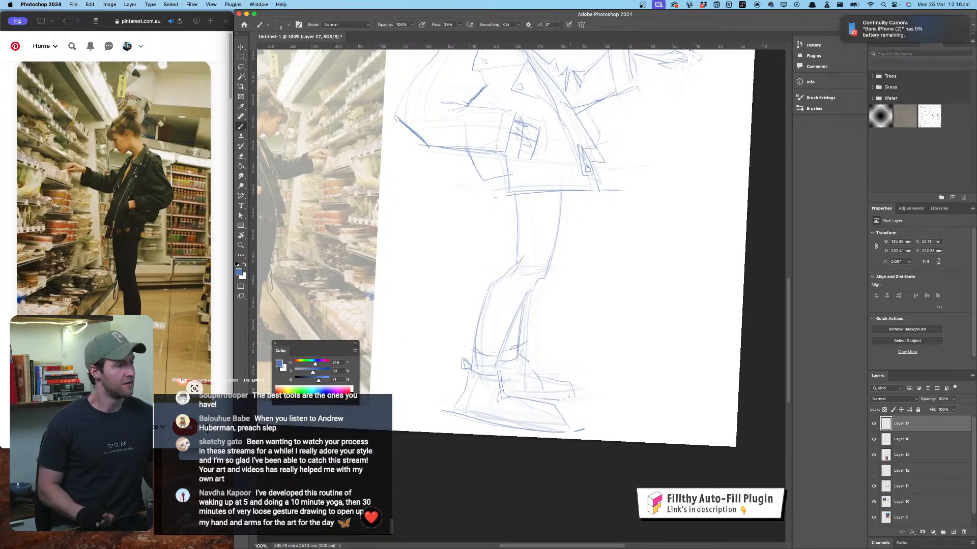
{"action": "mouse_move", "coordinate": [623, 266]}
{"action": "left_mouse_down"}
{"action": "mouse_move", "coordinate": [584, 395]}
{"action": "mouse_move", "coordinate": [605, 250]}
{"action": "left_mouse_up"}
{"action": "mouse_move", "coordinate": [514, 179]}
{"action": "left_mouse_down"}
{"action": "mouse_move", "coordinate": [524, 292]}
{"action": "mouse_move", "coordinate": [523, 257]}
{"action": "left_mouse_up"}
{"action": "left_click_drag", "start_coordinate": [509, 125], "coordinate": [494, 184]}
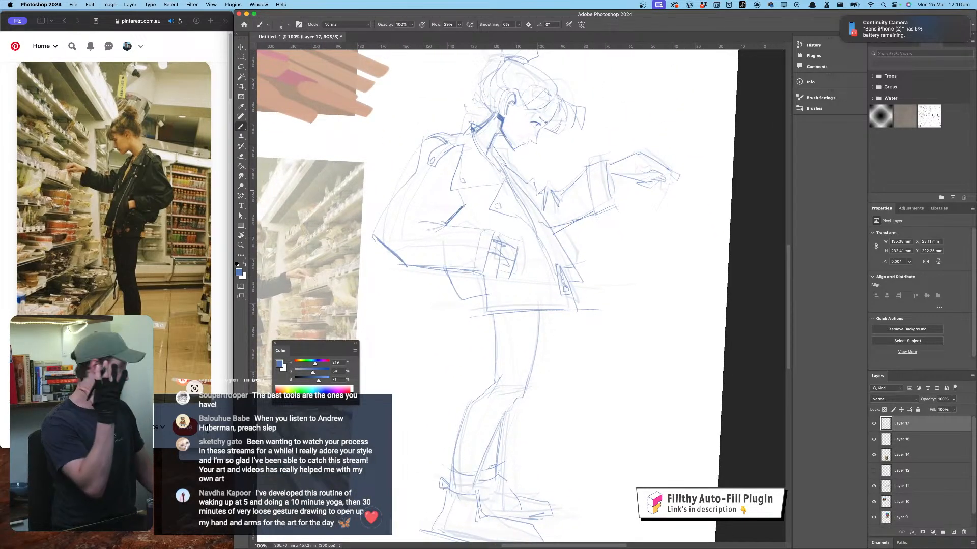
{"action": "left_click_drag", "start_coordinate": [546, 295], "coordinate": [555, 188]}
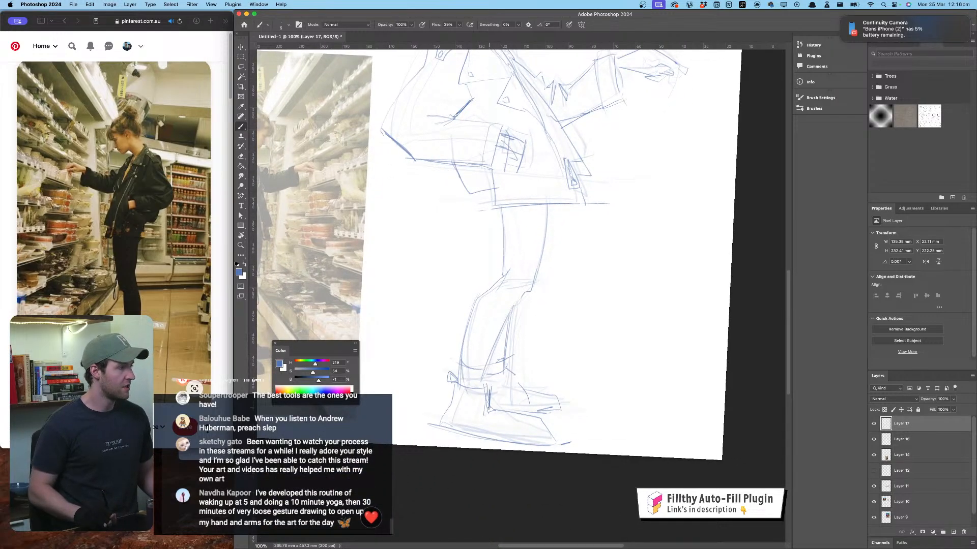
{"action": "left_click_drag", "start_coordinate": [488, 401], "coordinate": [470, 421]}
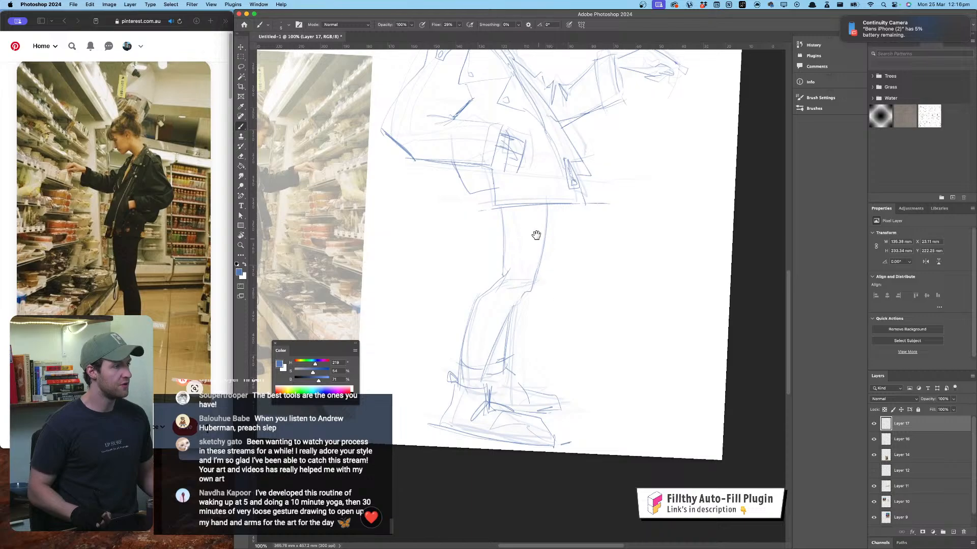
{"action": "left_click_drag", "start_coordinate": [536, 235], "coordinate": [528, 277]}
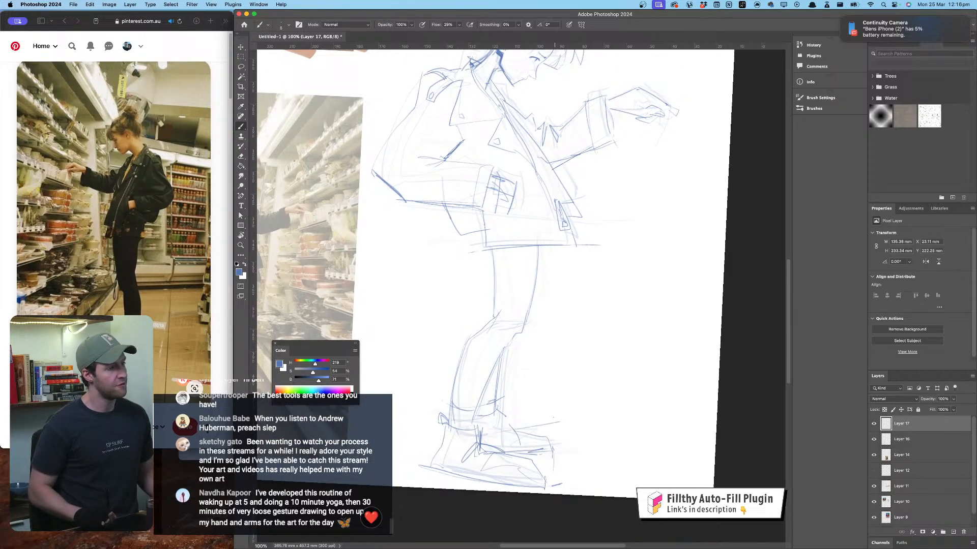
{"action": "left_click_drag", "start_coordinate": [581, 412], "coordinate": [552, 430]}
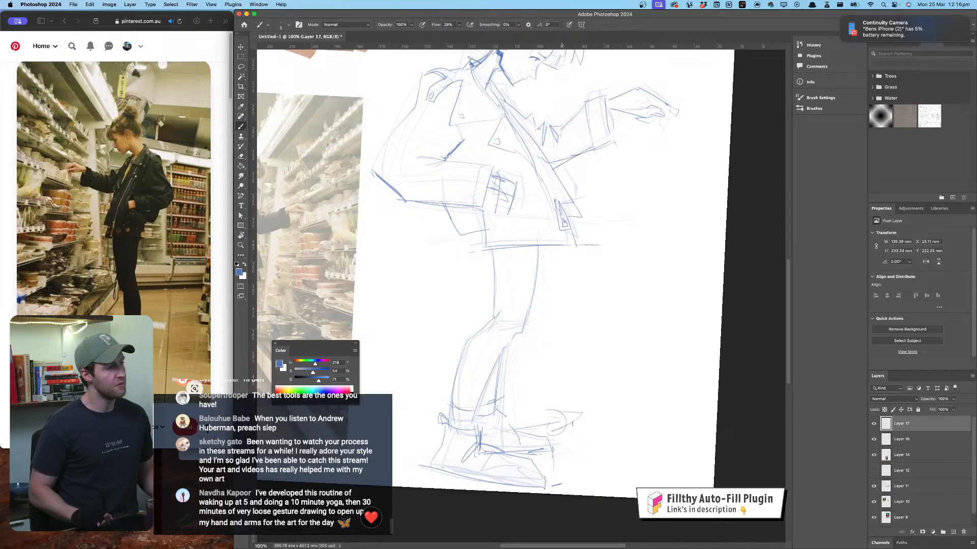
{"action": "mouse_move", "coordinate": [537, 476]}
{"action": "left_mouse_down"}
{"action": "mouse_move", "coordinate": [578, 495]}
{"action": "mouse_move", "coordinate": [558, 486]}
{"action": "left_mouse_up"}
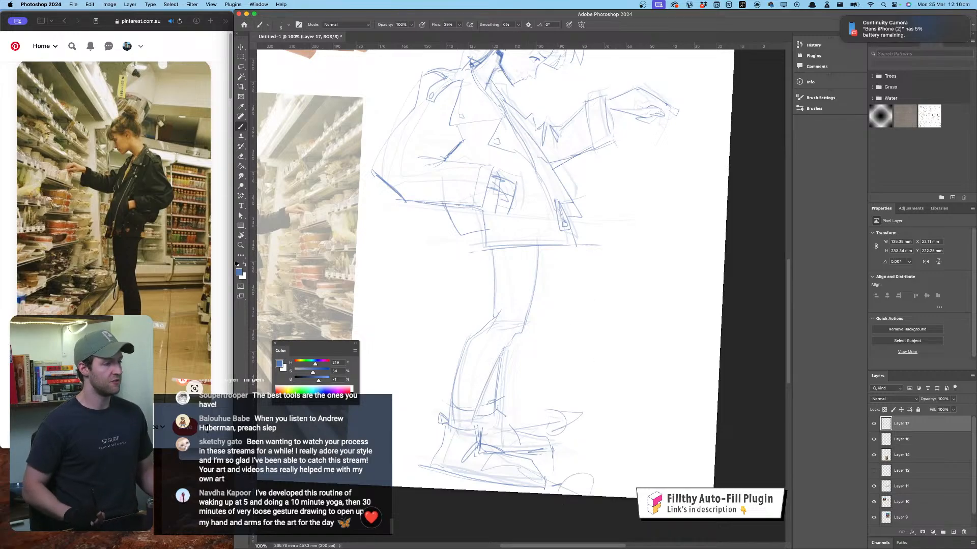
{"action": "key", "text": "super+z"}
{"action": "key", "text": "super+z"}
{"action": "key", "text": "super+z"}
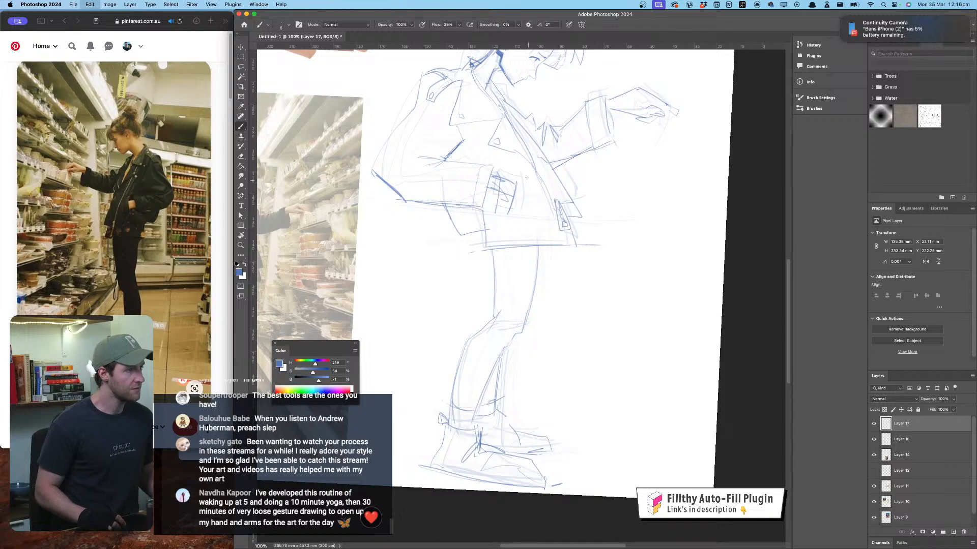
Step: Strengthen the bent sleeve's outer contour from the shoulder down to the elbow, and mirror the canvas view back
{"action": "left_click_drag", "start_coordinate": [524, 167], "coordinate": [538, 300]}
{"action": "mouse_move", "coordinate": [430, 209]}
{"action": "left_mouse_down"}
{"action": "mouse_move", "coordinate": [417, 252]}
{"action": "mouse_move", "coordinate": [379, 307]}
{"action": "left_mouse_up"}
{"action": "left_click_drag", "start_coordinate": [513, 222], "coordinate": [531, 166]}
{"action": "key", "text": "shift+h"}
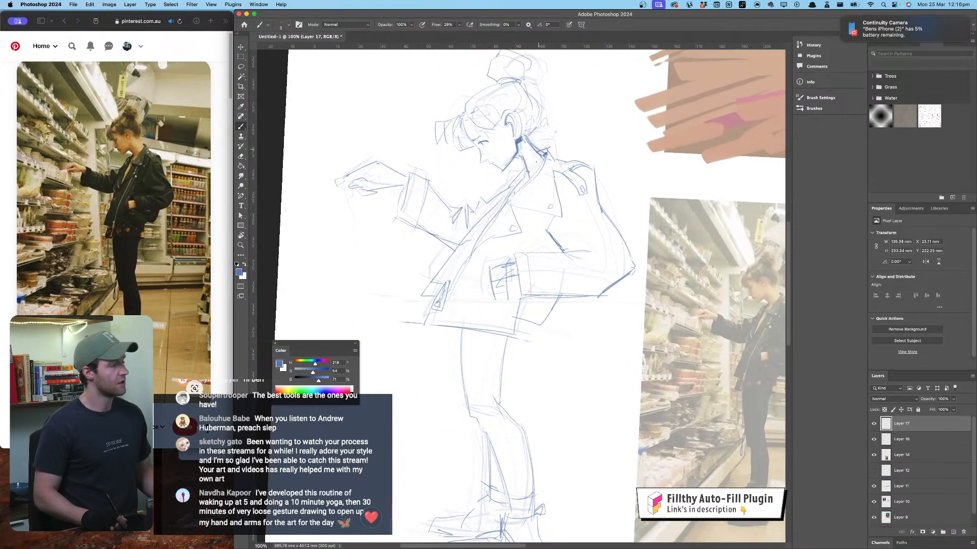
Step: Merge Layer 16 and Layer 17 into one sketch layer and lower its opacity to 32%
{"action": "left_click", "coordinate": [873, 440]}
{"action": "left_click", "coordinate": [873, 440]}
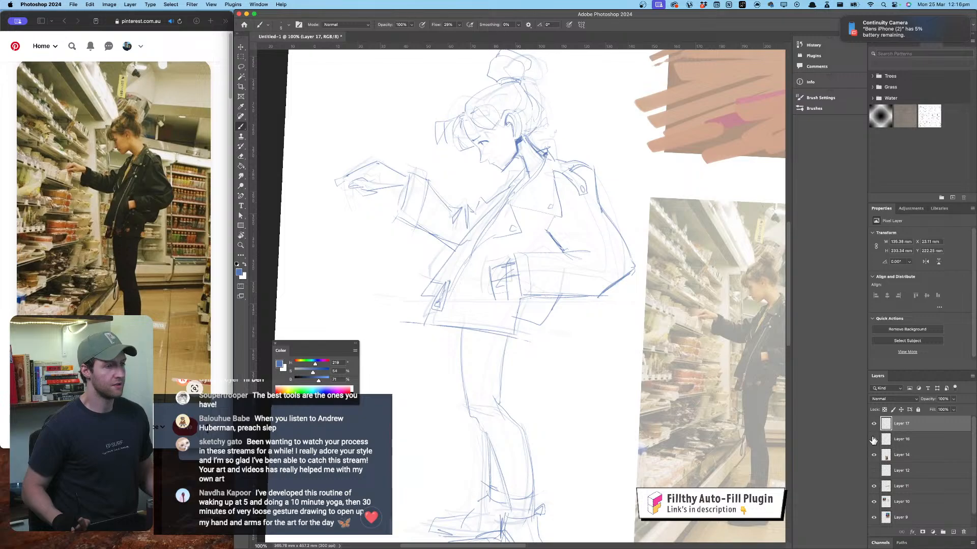
{"action": "left_click", "coordinate": [916, 440]}
{"action": "left_click", "coordinate": [917, 426], "text": "shift"}
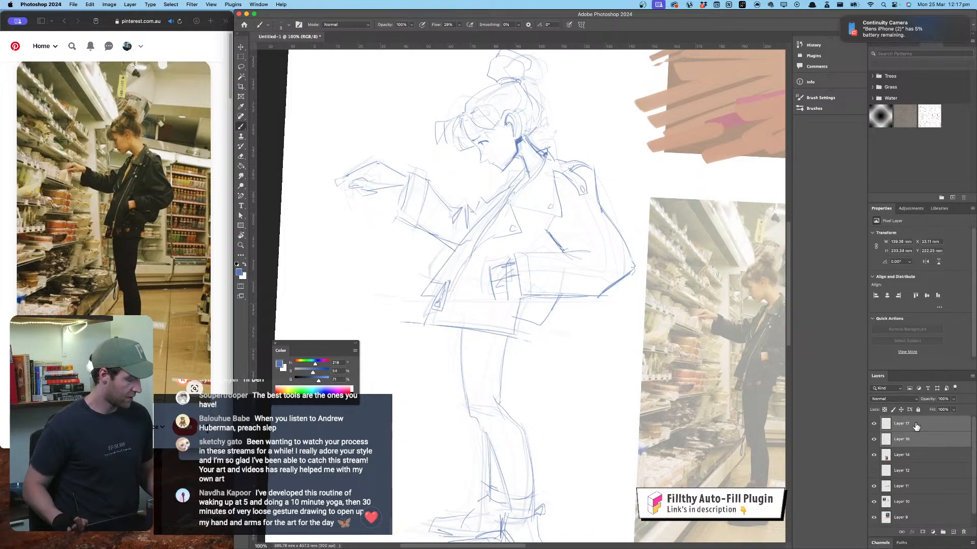
{"action": "key", "text": "ctrl+e"}
{"action": "left_click_drag", "start_coordinate": [934, 401], "coordinate": [923, 403]}
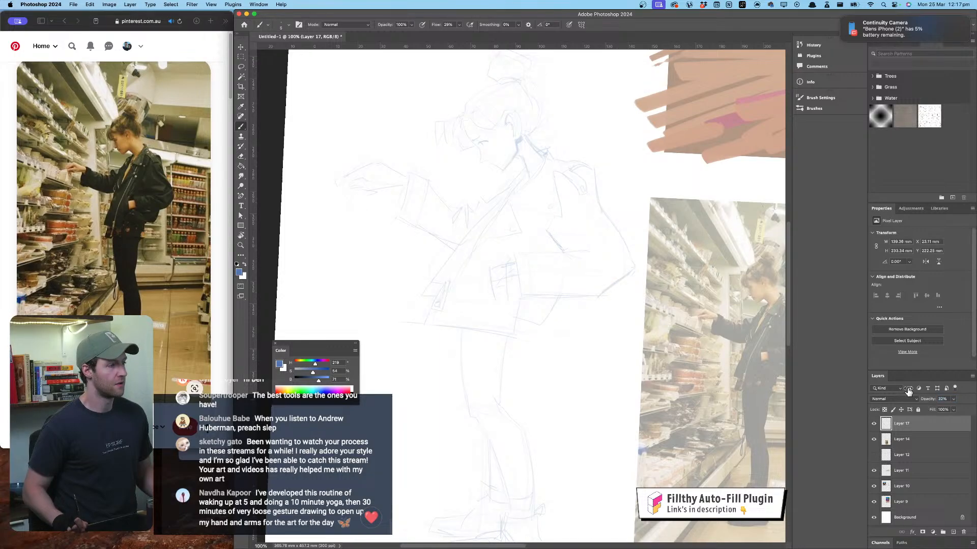
Step: Create a new layer above the faded sketch and draw the lowered eyelid line on the face, undoing rejected strokes
{"action": "left_click_drag", "start_coordinate": [559, 176], "coordinate": [536, 145]}
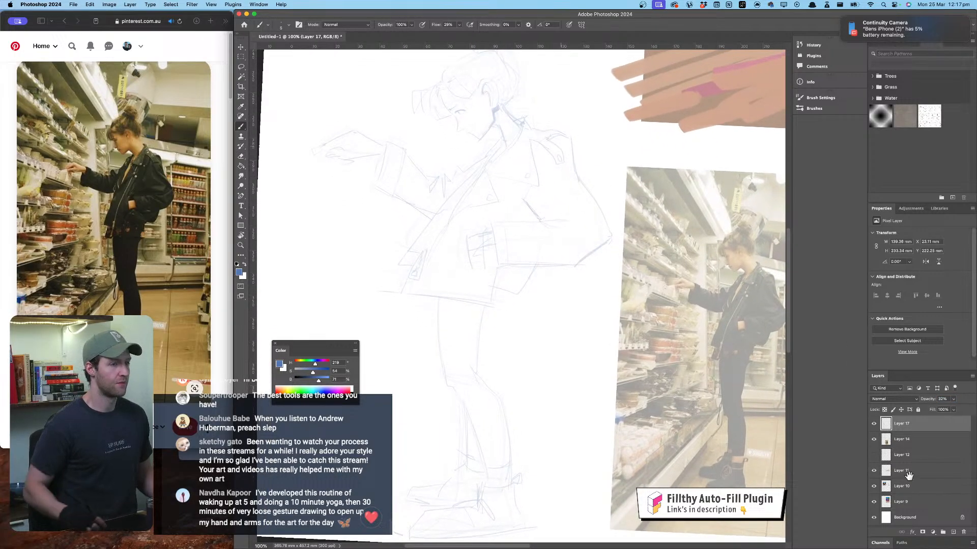
{"action": "left_click", "coordinate": [953, 532]}
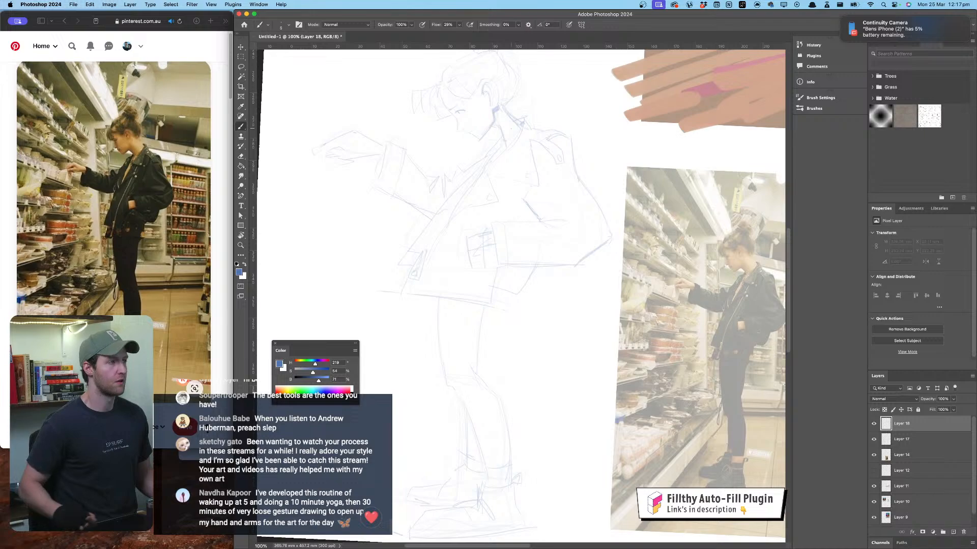
{"action": "left_click_drag", "start_coordinate": [498, 148], "coordinate": [514, 183]}
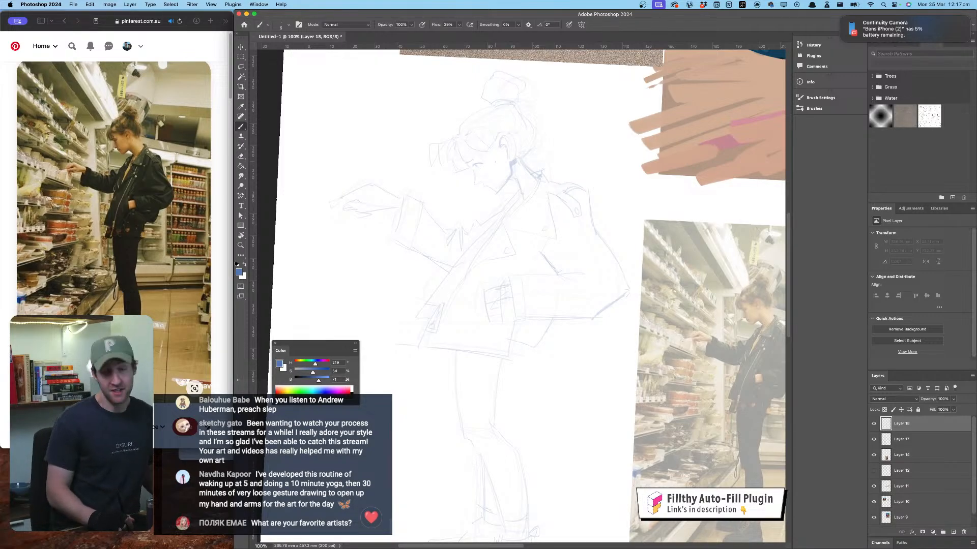
{"action": "left_click_drag", "start_coordinate": [502, 157], "coordinate": [505, 170]}
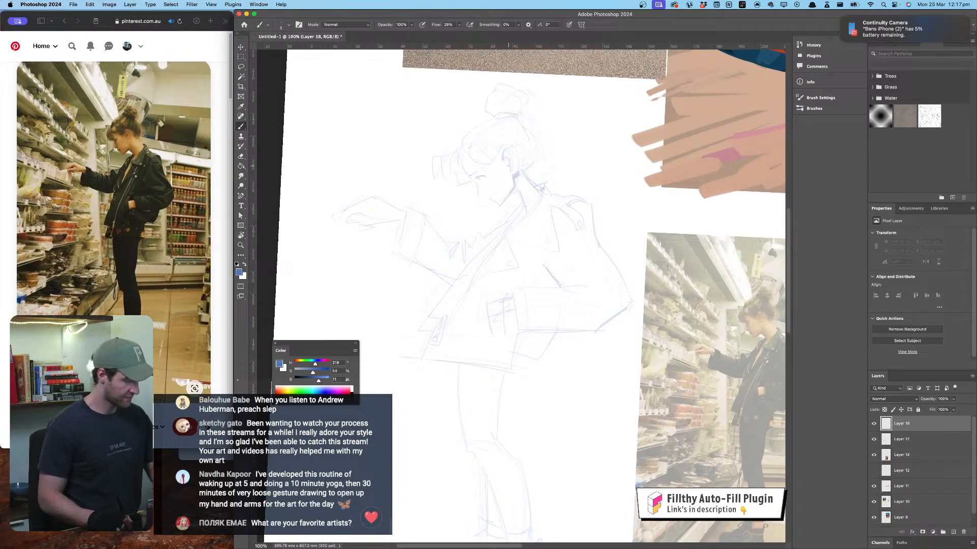
{"action": "key", "text": "super+equal"}
{"action": "key", "text": "super+equal"}
{"action": "left_click_drag", "start_coordinate": [510, 335], "coordinate": [523, 392]}
{"action": "mouse_move", "coordinate": [458, 172]}
{"action": "left_mouse_down"}
{"action": "mouse_move", "coordinate": [443, 235]}
{"action": "mouse_move", "coordinate": [460, 265]}
{"action": "left_mouse_up"}
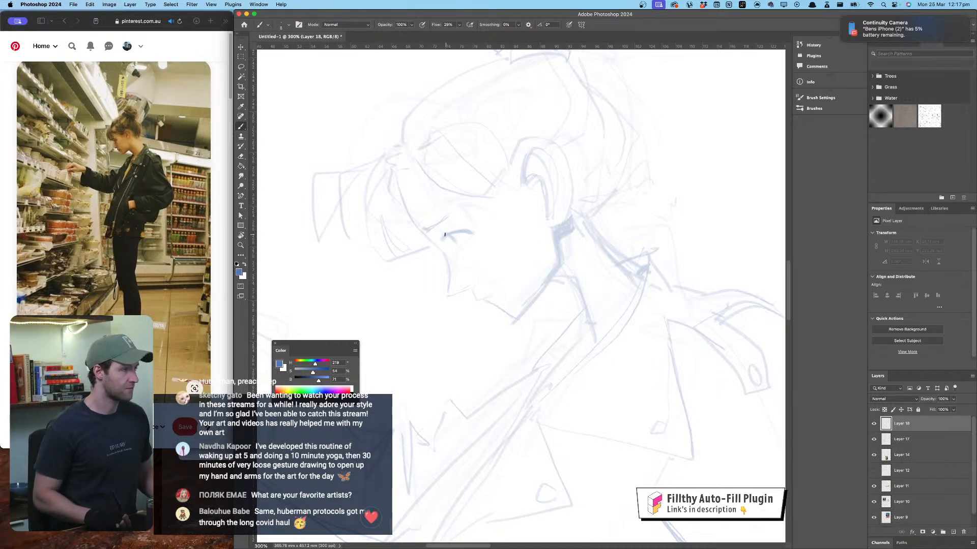
{"action": "mouse_move", "coordinate": [440, 238]}
{"action": "left_mouse_down"}
{"action": "mouse_move", "coordinate": [493, 238]}
{"action": "mouse_move", "coordinate": [473, 232]}
{"action": "left_mouse_up"}
{"action": "key", "text": "super+z"}
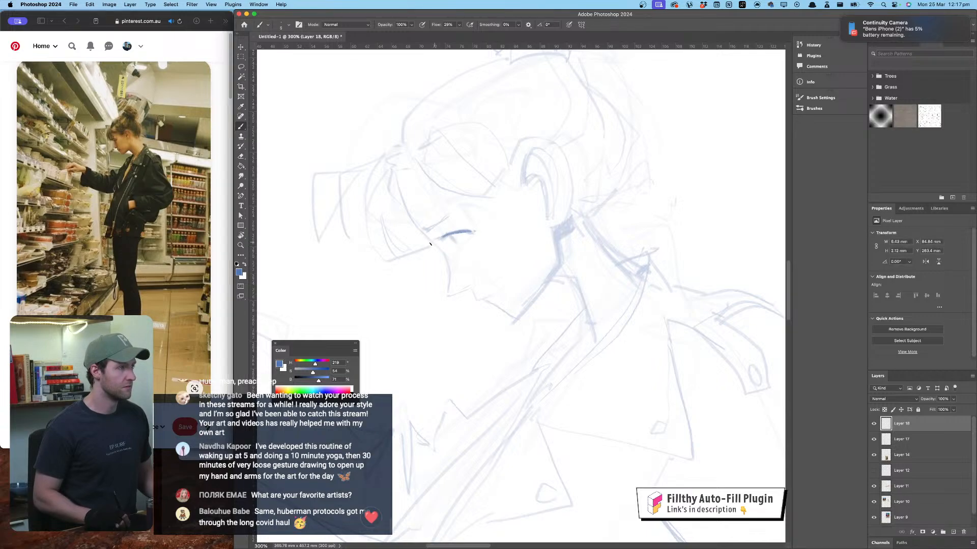
{"action": "key", "text": "super+z"}
Step: Draw the underside of the nose and the jawline from below the ear to the chin, undoing rejected strokes
{"action": "left_click_drag", "start_coordinate": [448, 296], "coordinate": [473, 286]}
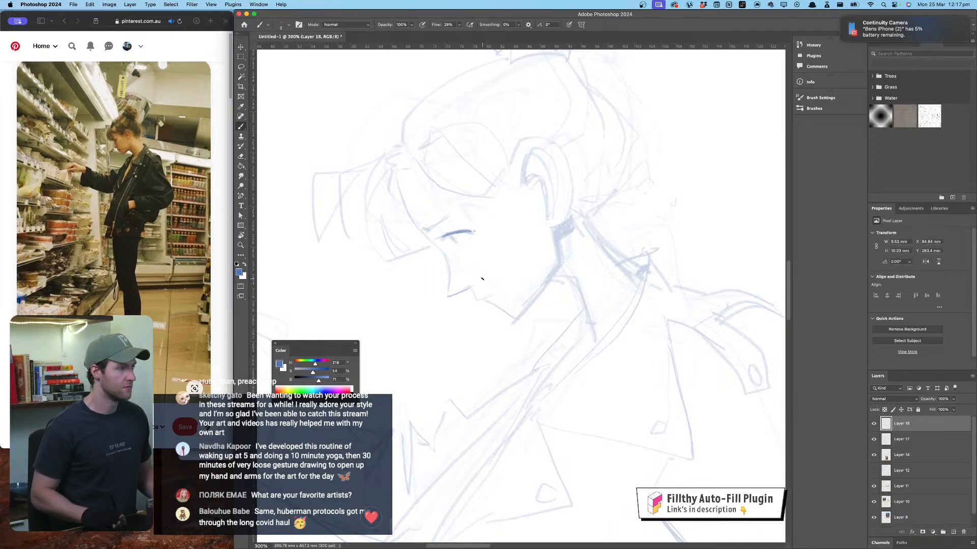
{"action": "left_click_drag", "start_coordinate": [442, 238], "coordinate": [475, 232]}
{"action": "key", "text": "super+z"}
{"action": "mouse_move", "coordinate": [554, 228]}
{"action": "left_mouse_down"}
{"action": "mouse_move", "coordinate": [552, 274]}
{"action": "mouse_move", "coordinate": [529, 313]}
{"action": "left_mouse_up"}
{"action": "key", "text": "super+z"}
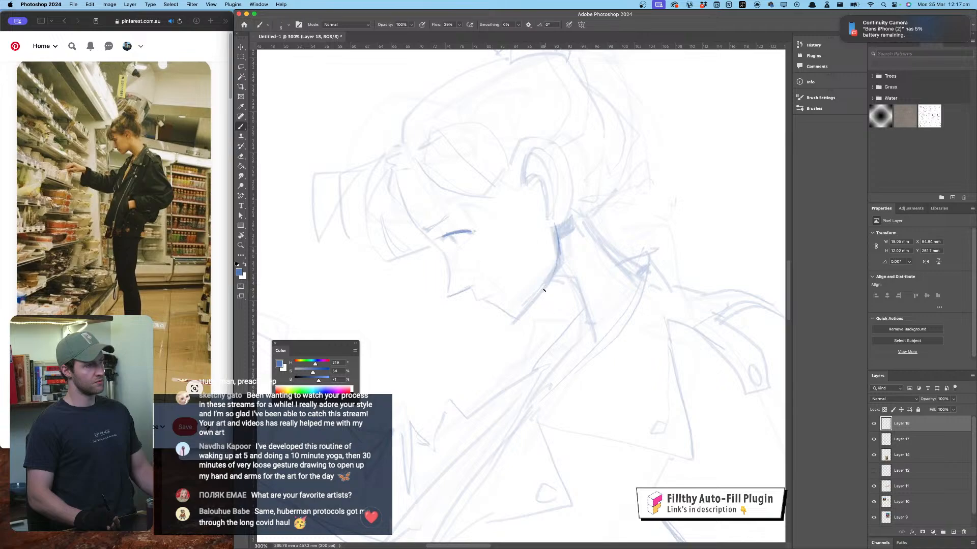
{"action": "left_click_drag", "start_coordinate": [554, 272], "coordinate": [519, 316]}
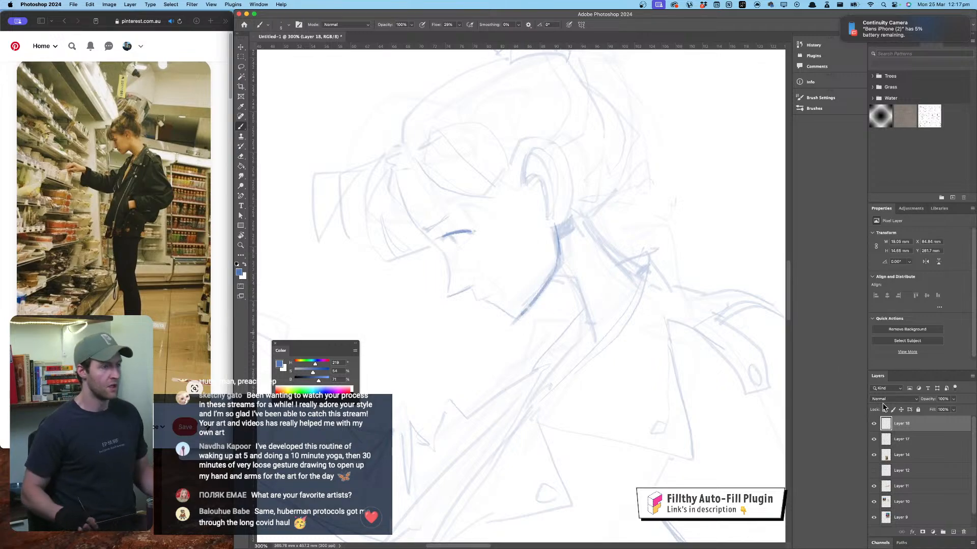
Step: Lower the opacity of the sketch on Layer 17 to 21% and make Layer 18 active again
{"action": "left_click", "coordinate": [902, 438]}
{"action": "left_click_drag", "start_coordinate": [929, 402], "coordinate": [927, 401]}
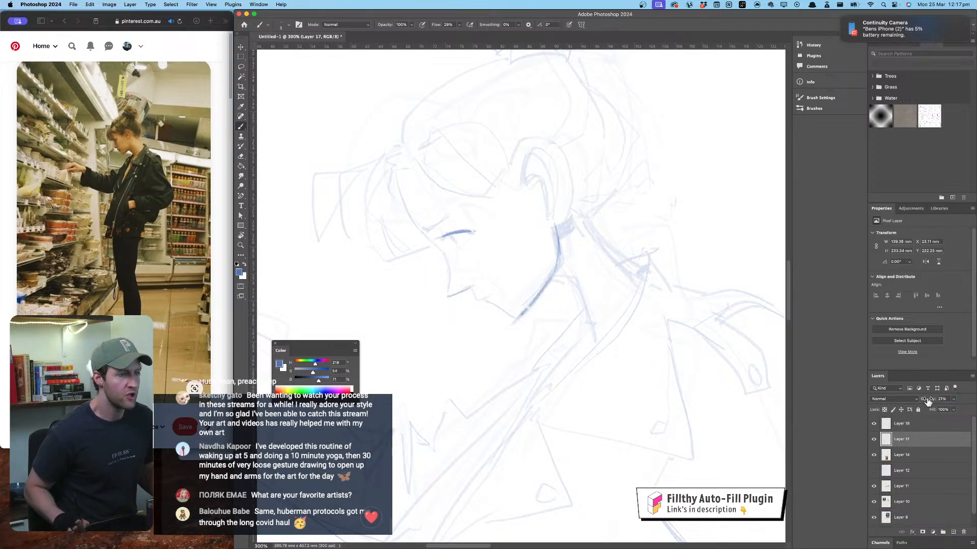
{"action": "left_click", "coordinate": [902, 423]}
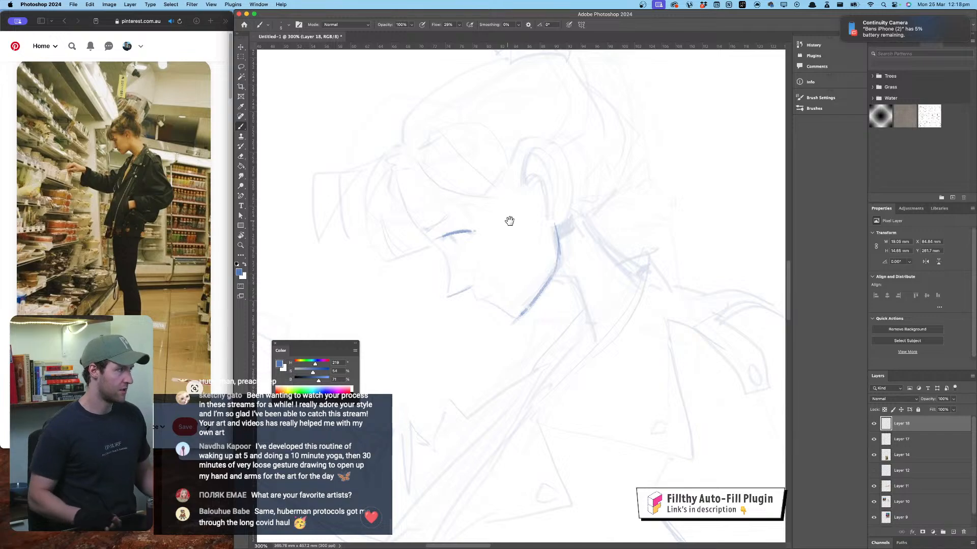
Step: Fill in the small dark shadow wedge where the jawline meets the neck below the ear
{"action": "left_click_drag", "start_coordinate": [507, 220], "coordinate": [517, 222]}
{"action": "key", "text": "super+plus"}
{"action": "left_click_drag", "start_coordinate": [496, 179], "coordinate": [491, 187]}
{"action": "left_click_drag", "start_coordinate": [578, 224], "coordinate": [585, 214]}
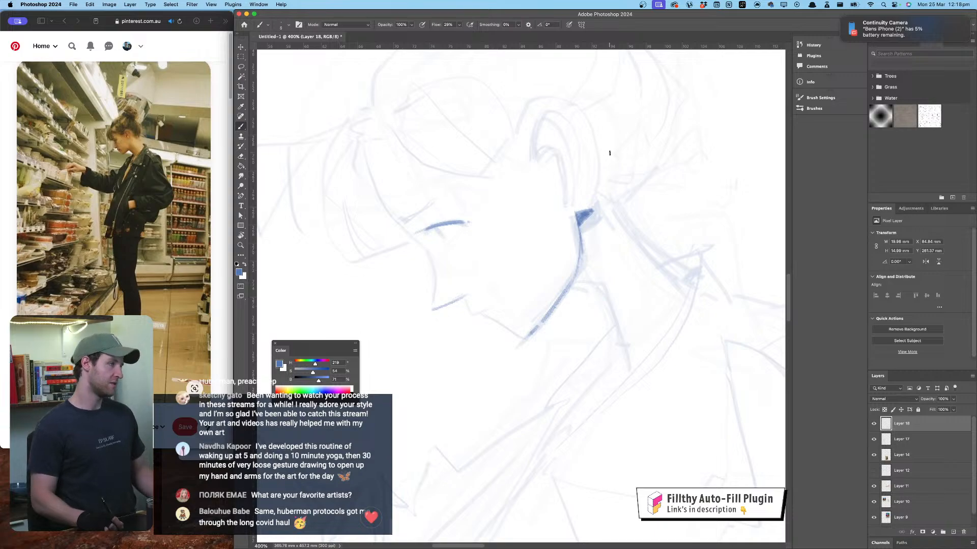
Step: Mirror the canvas view and set the brush's Minimum Diameter in Shape Dynamics to 0%
{"action": "key", "text": "super+f"}
{"action": "left_click_drag", "start_coordinate": [513, 206], "coordinate": [469, 221]}
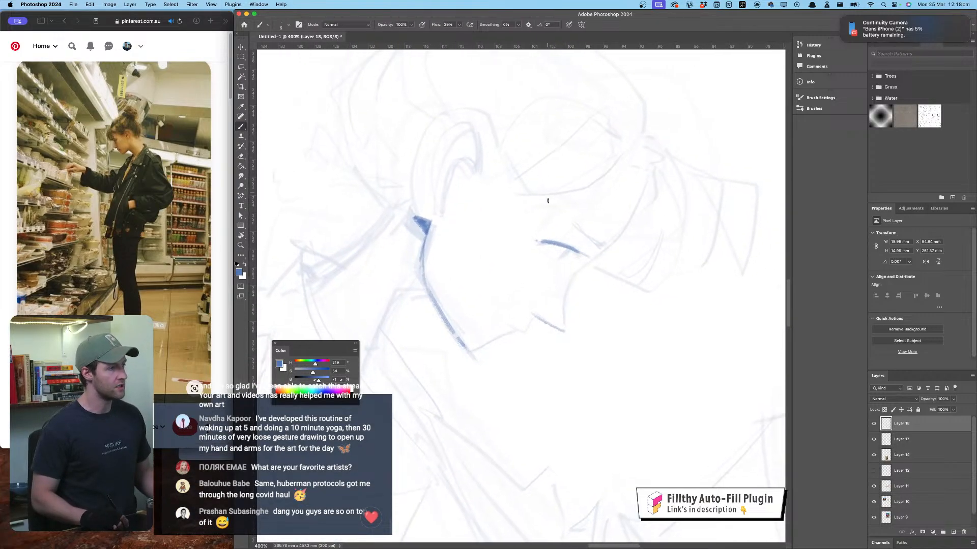
{"action": "key", "text": "F5"}
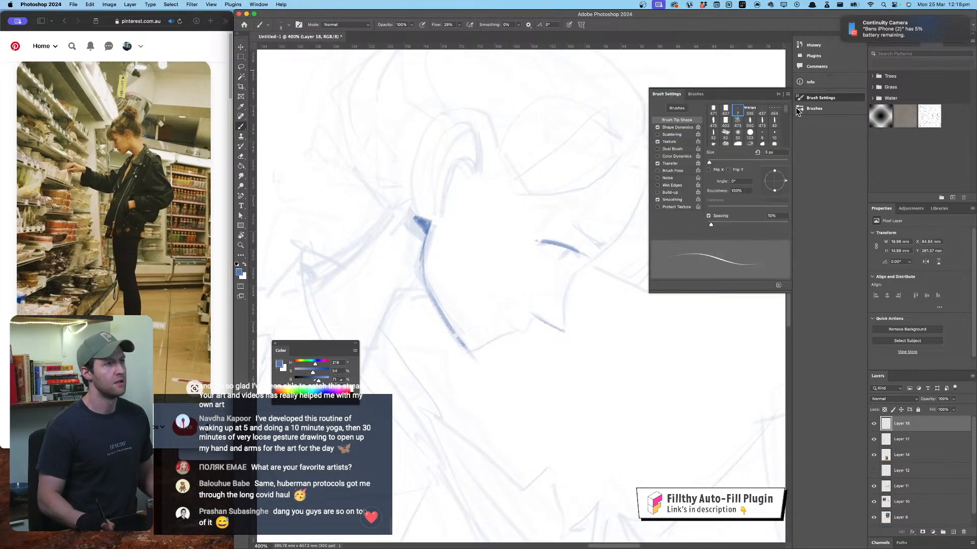
{"action": "left_click", "coordinate": [677, 127]}
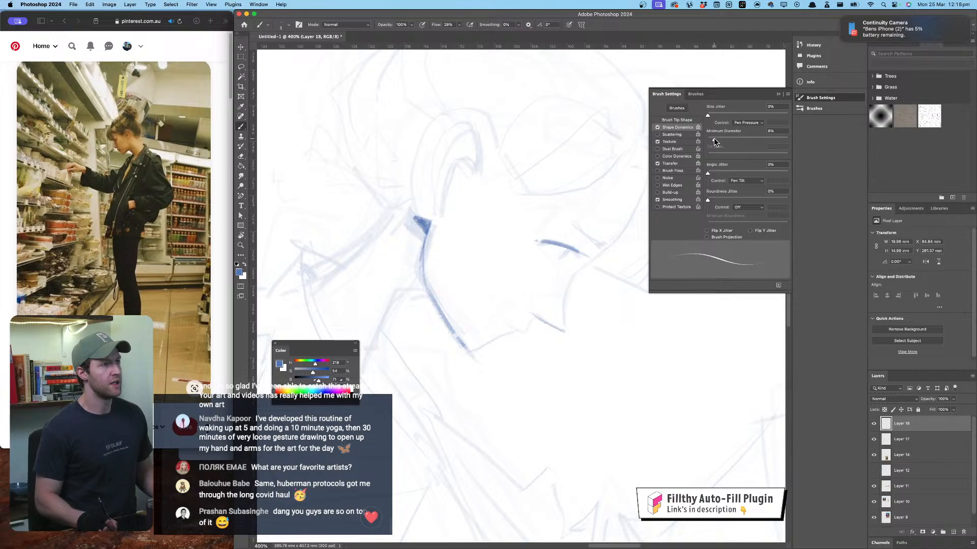
{"action": "left_click_drag", "start_coordinate": [751, 139], "coordinate": [692, 139]}
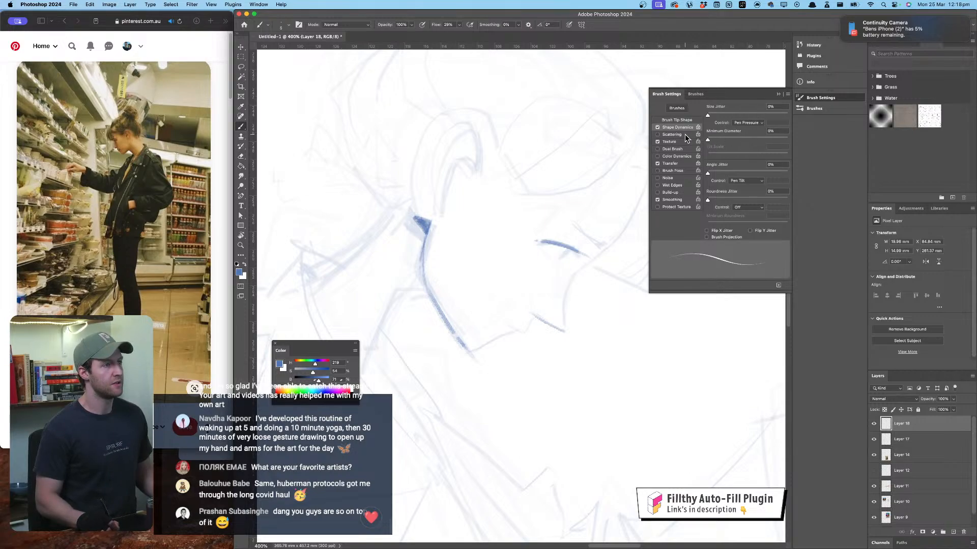
{"action": "left_click", "coordinate": [778, 94]}
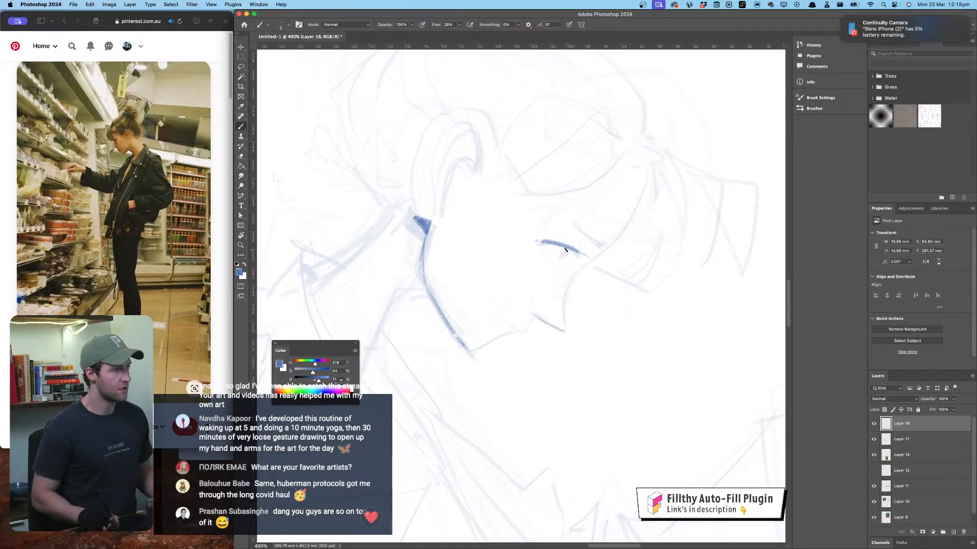
Step: Draw the iris under the upper eyelid and a thick tapered eyebrow above it, undoing rejected strokes
{"action": "left_click_drag", "start_coordinate": [562, 255], "coordinate": [569, 251]}
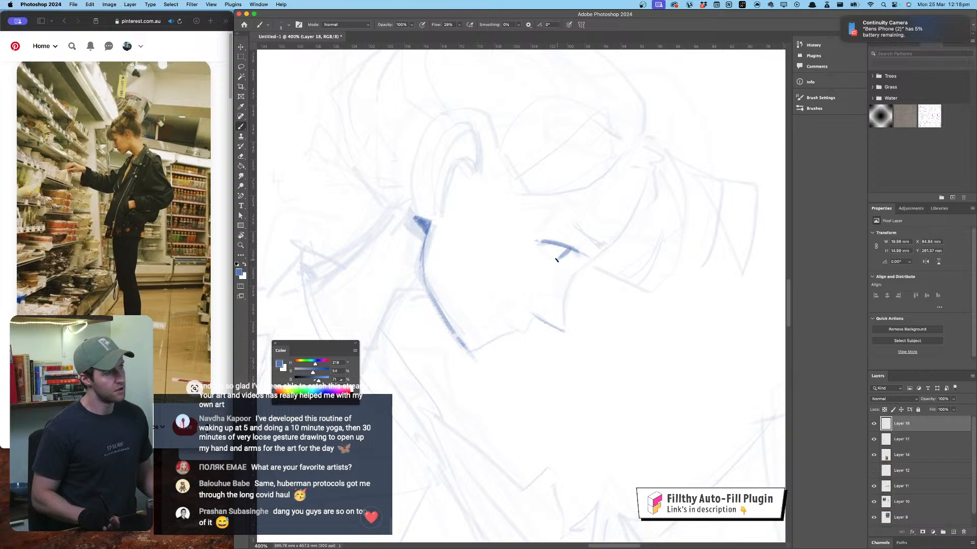
{"action": "key", "text": "super+z"}
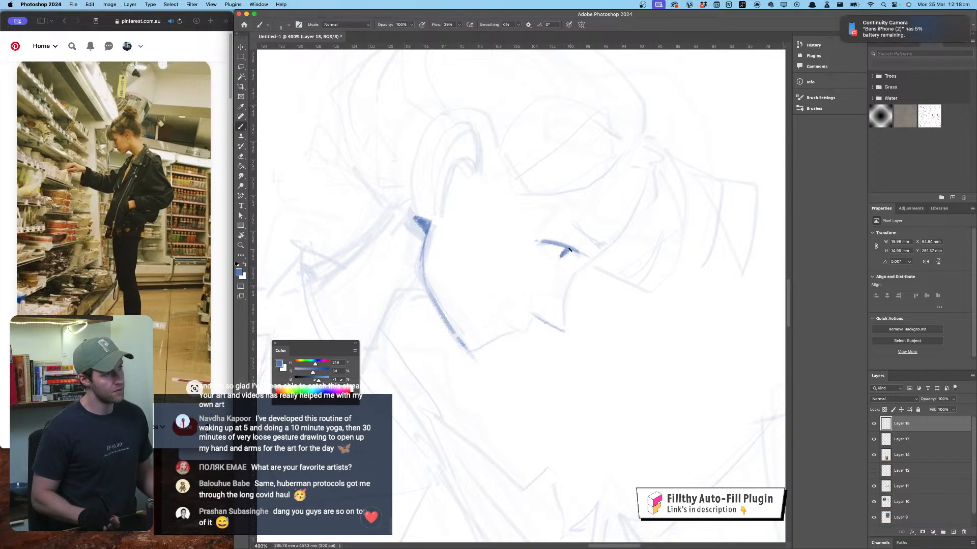
{"action": "left_click_drag", "start_coordinate": [568, 249], "coordinate": [582, 253]}
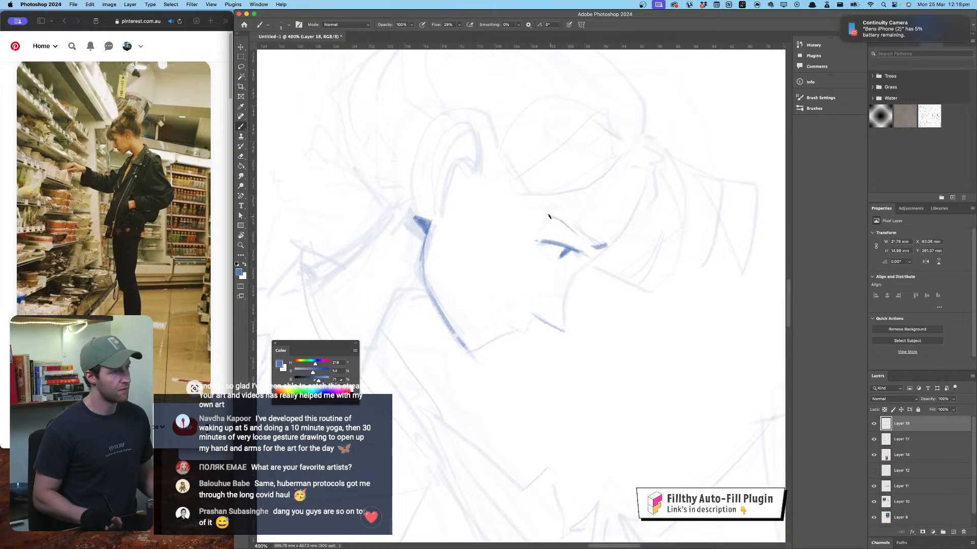
{"action": "mouse_move", "coordinate": [551, 217]}
{"action": "left_mouse_down"}
{"action": "mouse_move", "coordinate": [604, 244]}
{"action": "mouse_move", "coordinate": [567, 226]}
{"action": "mouse_move", "coordinate": [588, 240]}
{"action": "left_mouse_up"}
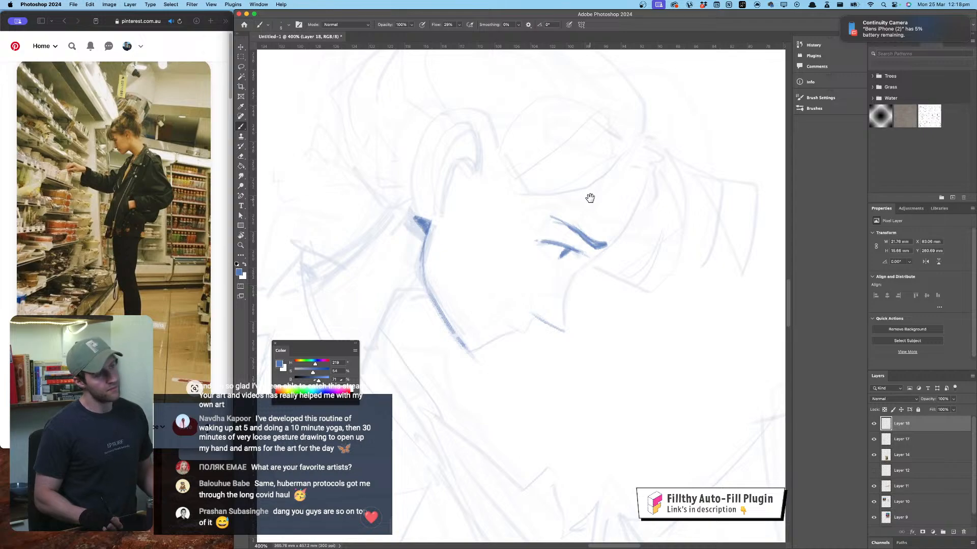
{"action": "scroll", "coordinate": [589, 196], "scroll_direction": "down", "scroll_amount": 1}
{"action": "key", "text": "super+z"}
{"action": "key", "text": "super+z"}
{"action": "key", "text": "shift+super+z"}
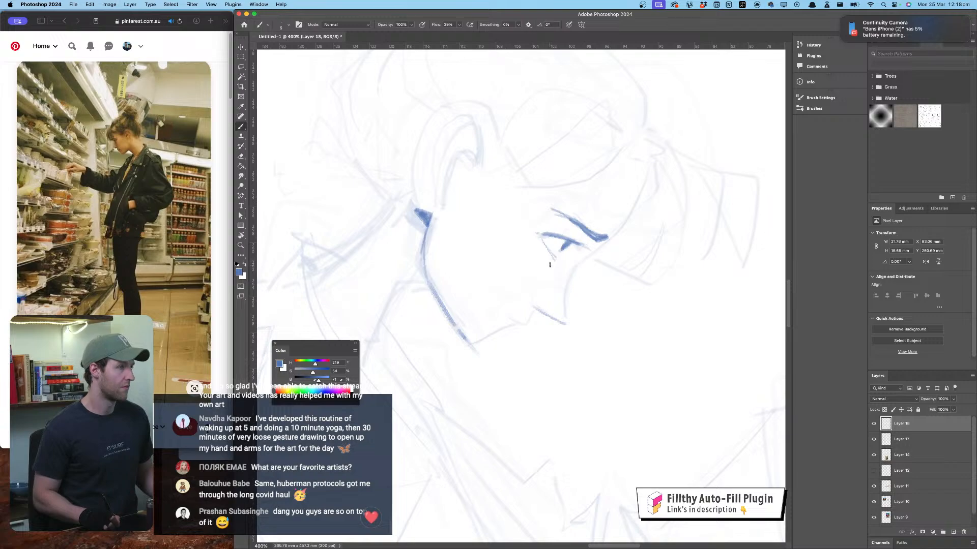
Step: Add the lower eyelid line and the nostril mark, and flip the mirrored canvas view back
{"action": "left_click_drag", "start_coordinate": [579, 216], "coordinate": [569, 205]}
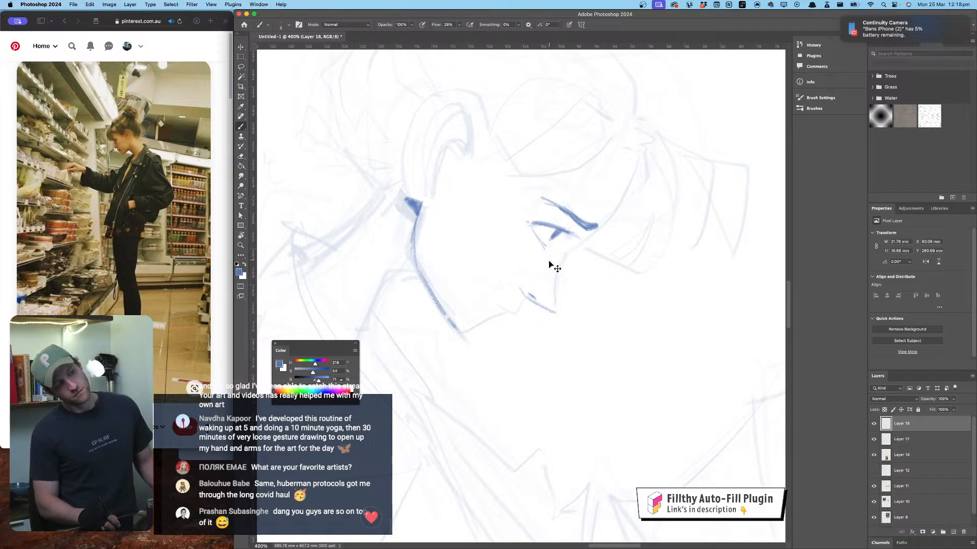
{"action": "left_click_drag", "start_coordinate": [482, 190], "coordinate": [495, 215]}
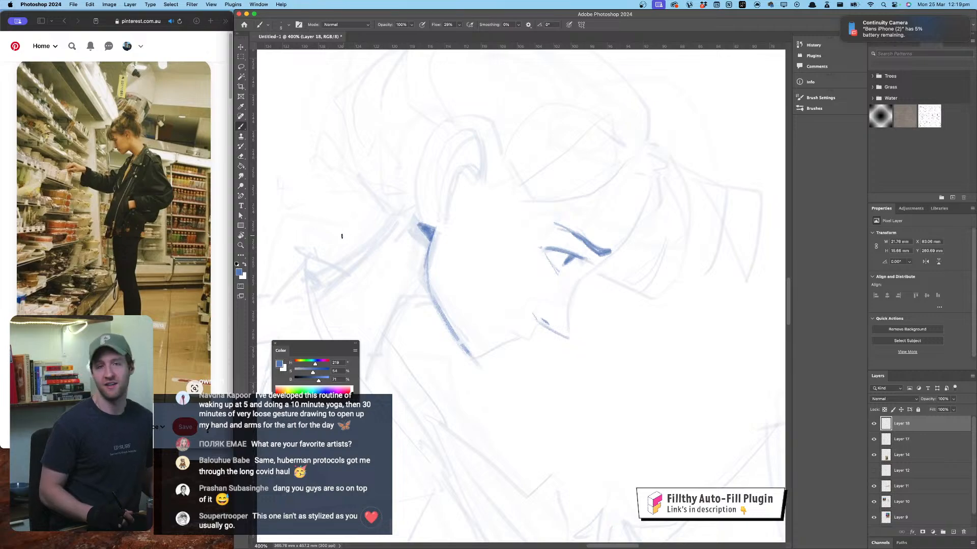
{"action": "left_click_drag", "start_coordinate": [473, 251], "coordinate": [465, 255]}
{"action": "key", "text": "super+shift+h"}
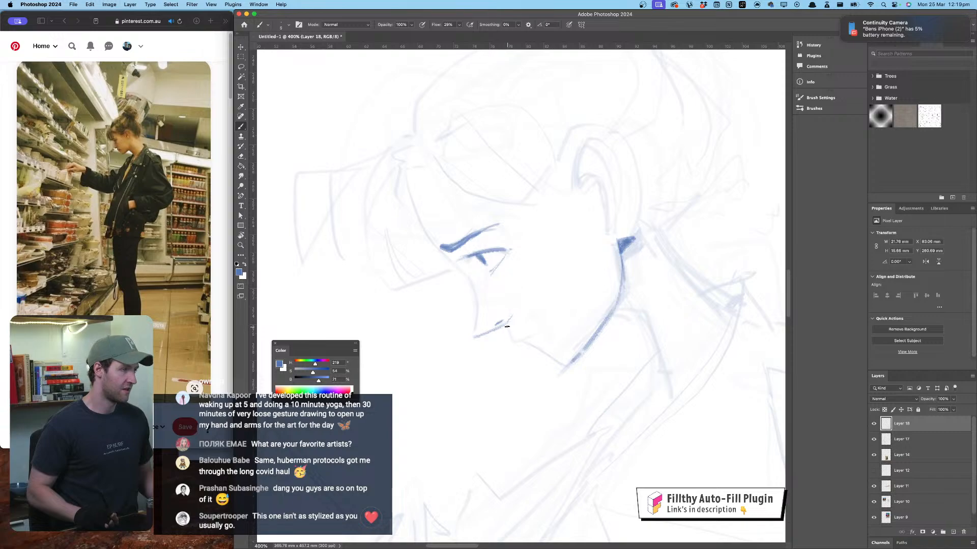
{"action": "mouse_move", "coordinate": [507, 326]}
{"action": "left_mouse_down"}
{"action": "mouse_move", "coordinate": [514, 343]}
{"action": "mouse_move", "coordinate": [511, 324]}
{"action": "left_mouse_up"}
{"action": "key", "text": "super+z"}
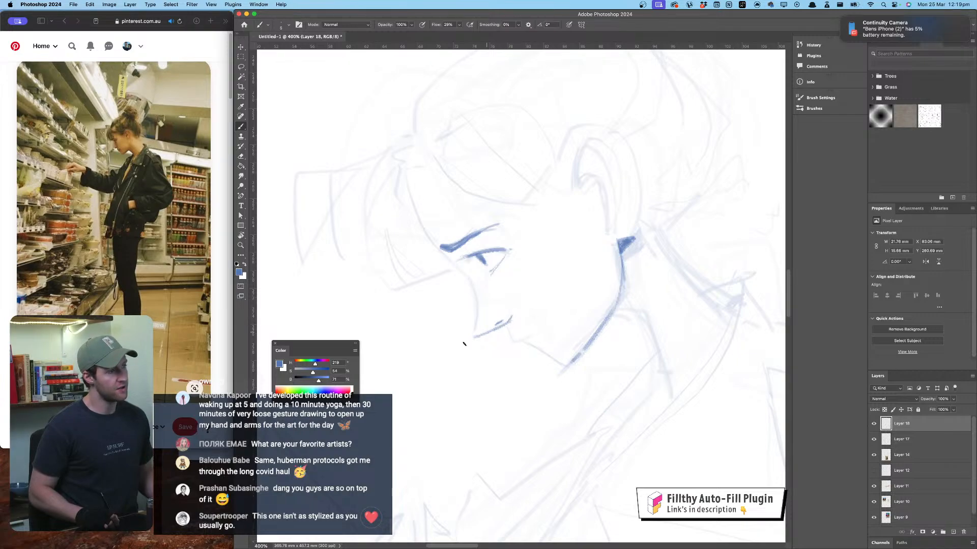
Step: Draw the nose profile from its tip up the bridge to the brow, undoing the line tried along the forehead
{"action": "left_click_drag", "start_coordinate": [474, 336], "coordinate": [478, 306]}
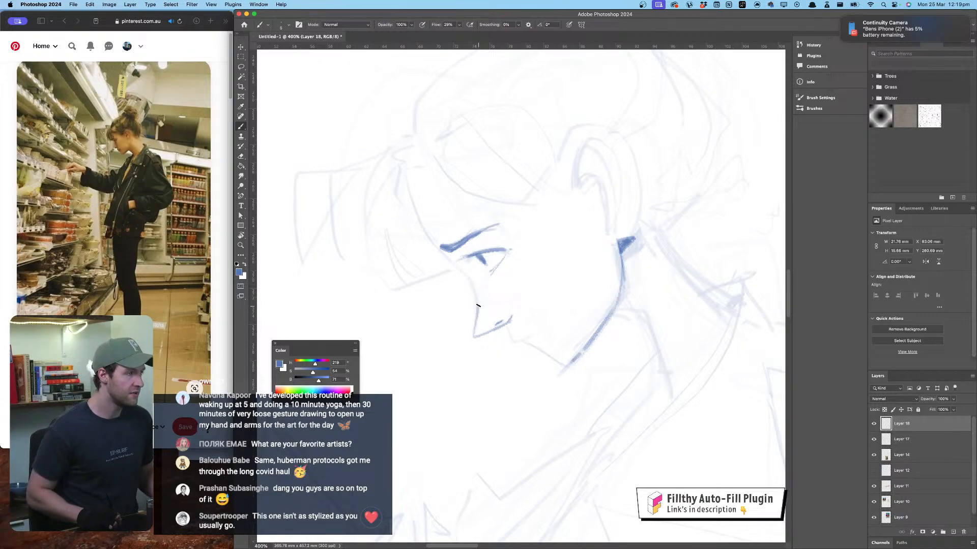
{"action": "mouse_move", "coordinate": [428, 236]}
{"action": "left_mouse_down"}
{"action": "mouse_move", "coordinate": [414, 203]}
{"action": "mouse_move", "coordinate": [412, 159]}
{"action": "mouse_move", "coordinate": [425, 234]}
{"action": "mouse_move", "coordinate": [442, 253]}
{"action": "left_mouse_up"}
{"action": "key", "text": "super+z"}
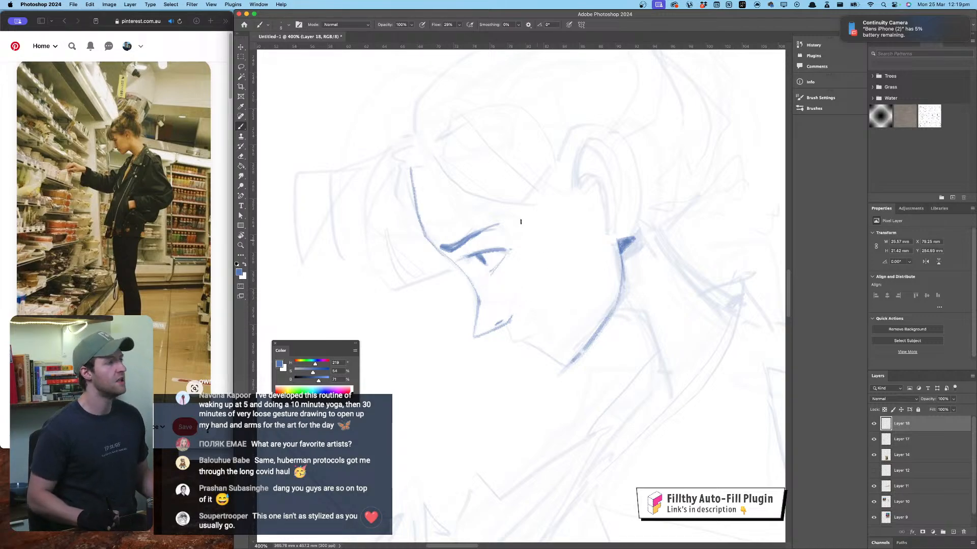
{"action": "key", "text": "super+z"}
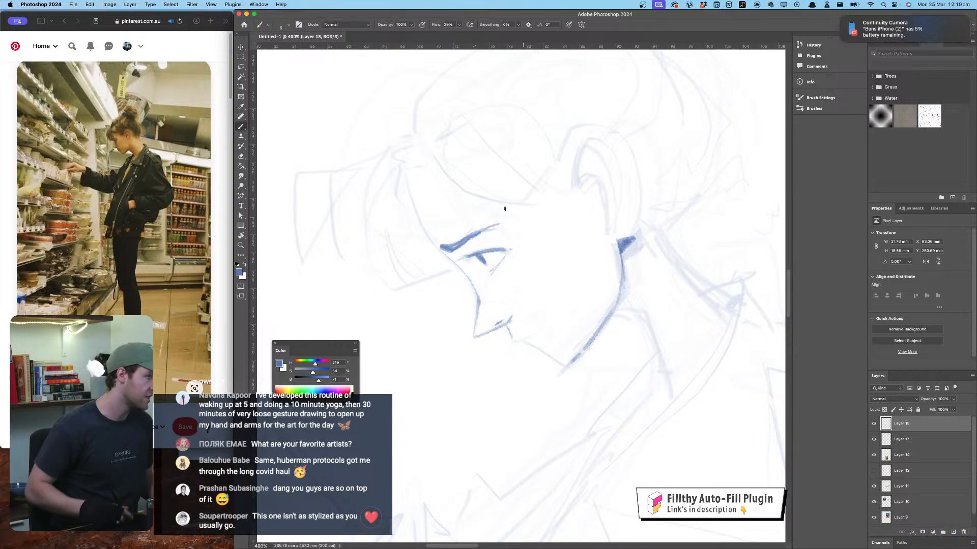
Step: Rotate the canvas view until the profile stands upright and darken the iris
{"action": "left_click_drag", "start_coordinate": [477, 250], "coordinate": [453, 240]}
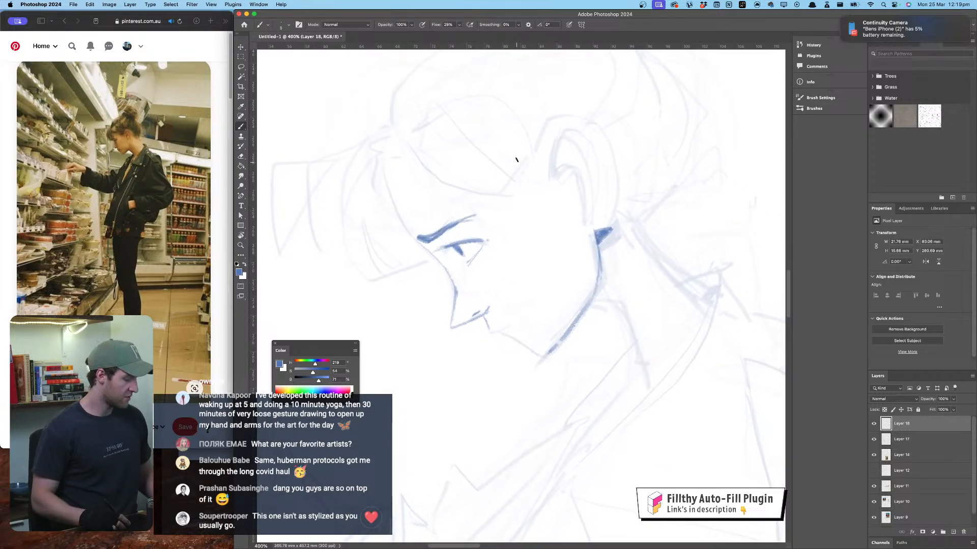
{"action": "key", "text": "r"}
{"action": "mouse_move", "coordinate": [510, 170]}
{"action": "left_mouse_down"}
{"action": "mouse_move", "coordinate": [591, 187]}
{"action": "mouse_move", "coordinate": [534, 200]}
{"action": "left_mouse_up"}
{"action": "key", "text": "b"}
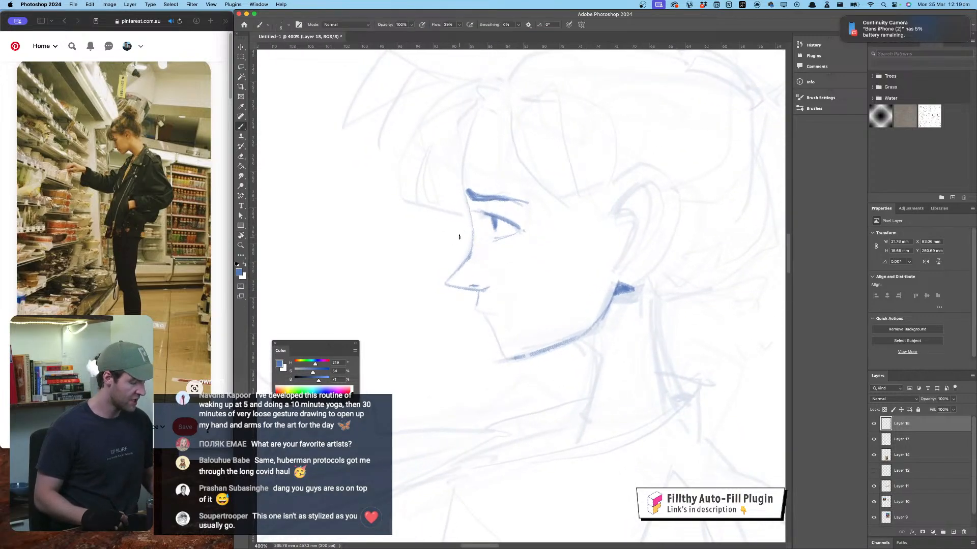
{"action": "key", "text": "super+equal"}
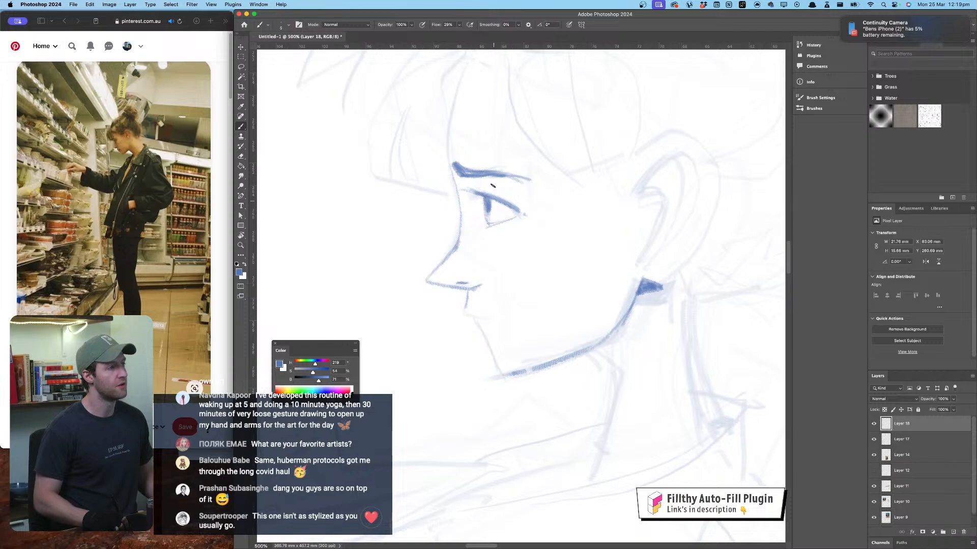
{"action": "left_click_drag", "start_coordinate": [482, 201], "coordinate": [490, 229]}
Step: Select the whole eye with the Lasso, stretch it slightly wider toward the ear, and return to the Brush
{"action": "left_click", "coordinate": [241, 67]}
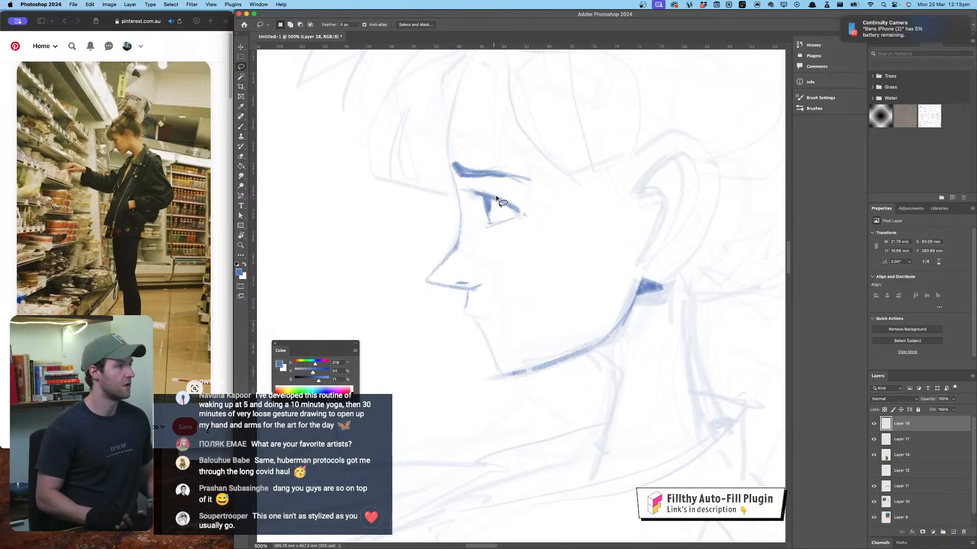
{"action": "mouse_move", "coordinate": [505, 188]}
{"action": "left_mouse_down"}
{"action": "mouse_move", "coordinate": [459, 184]}
{"action": "mouse_move", "coordinate": [472, 226]}
{"action": "mouse_move", "coordinate": [523, 203]}
{"action": "left_mouse_up"}
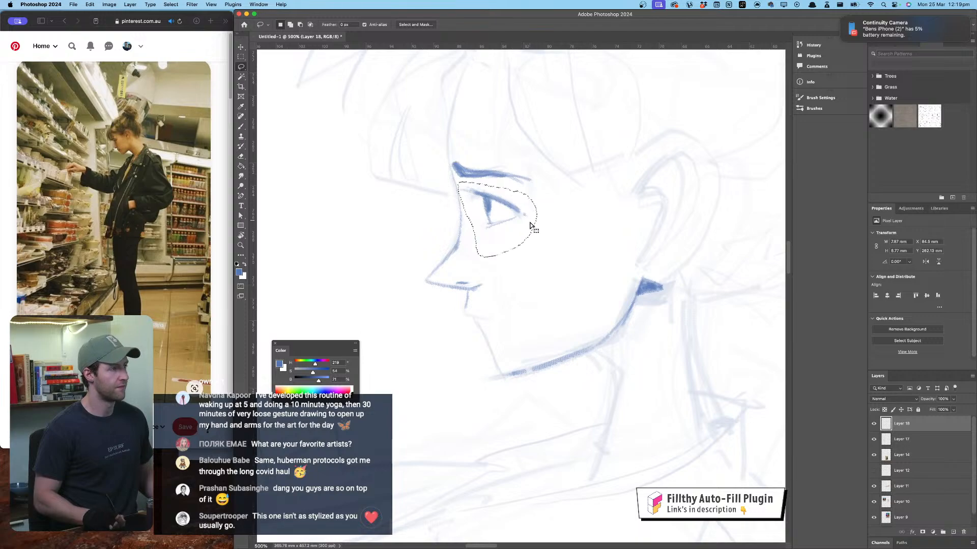
{"action": "key", "text": "ctrl+t"}
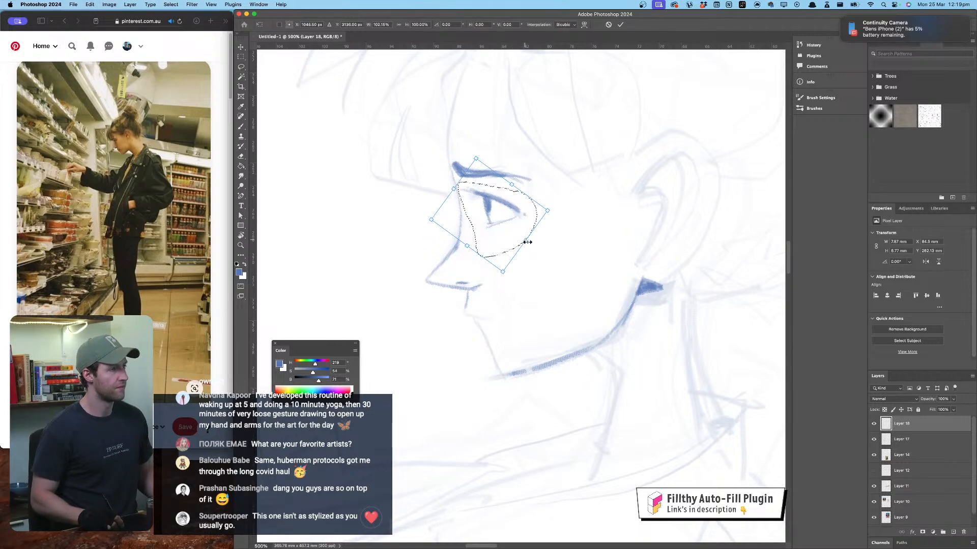
{"action": "mouse_move", "coordinate": [525, 241]}
{"action": "left_mouse_down"}
{"action": "mouse_move", "coordinate": [531, 250]}
{"action": "mouse_move", "coordinate": [505, 286]}
{"action": "mouse_move", "coordinate": [514, 230]}
{"action": "left_mouse_up"}
{"action": "key", "text": "Return"}
{"action": "key", "text": "ctrl+d"}
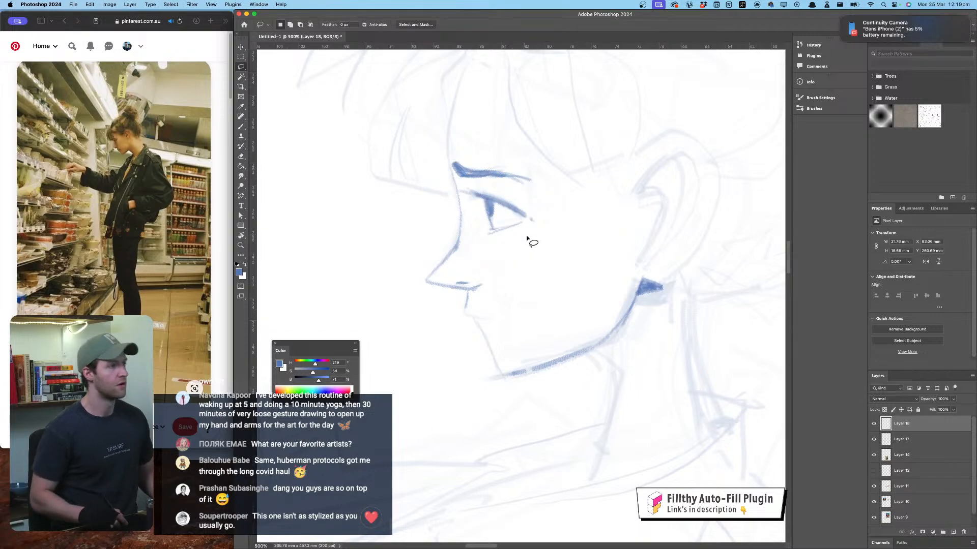
{"action": "key", "text": "b"}
{"action": "left_click_drag", "start_coordinate": [544, 230], "coordinate": [547, 228]}
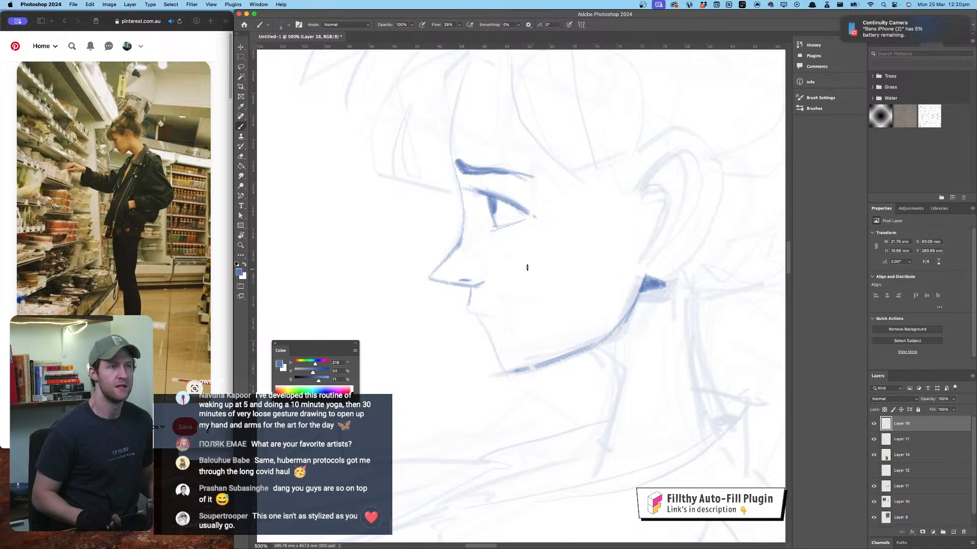
{"action": "left_click_drag", "start_coordinate": [493, 200], "coordinate": [494, 222]}
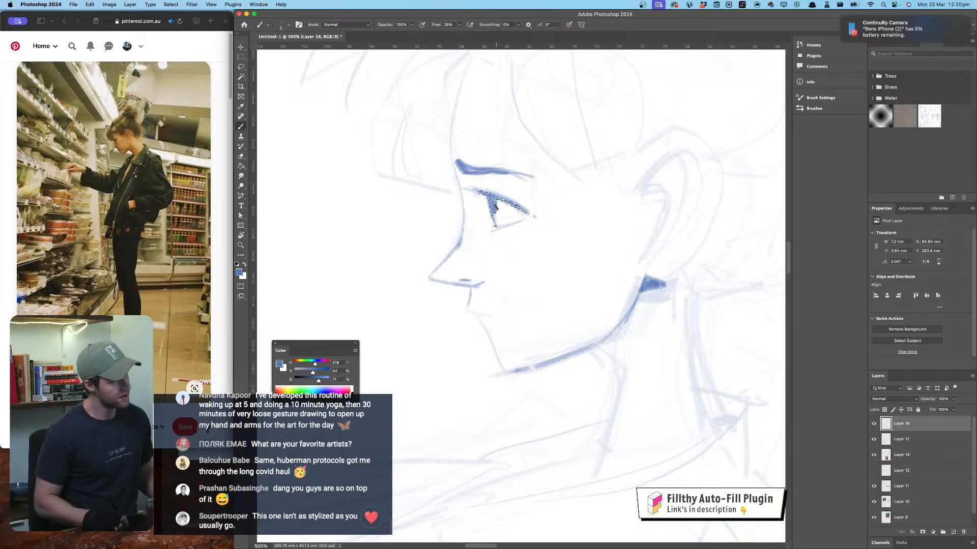
{"action": "mouse_move", "coordinate": [493, 201]}
{"action": "left_mouse_down"}
{"action": "mouse_move", "coordinate": [493, 220]}
{"action": "mouse_move", "coordinate": [462, 194]}
{"action": "left_mouse_up"}
{"action": "key", "text": "super+z"}
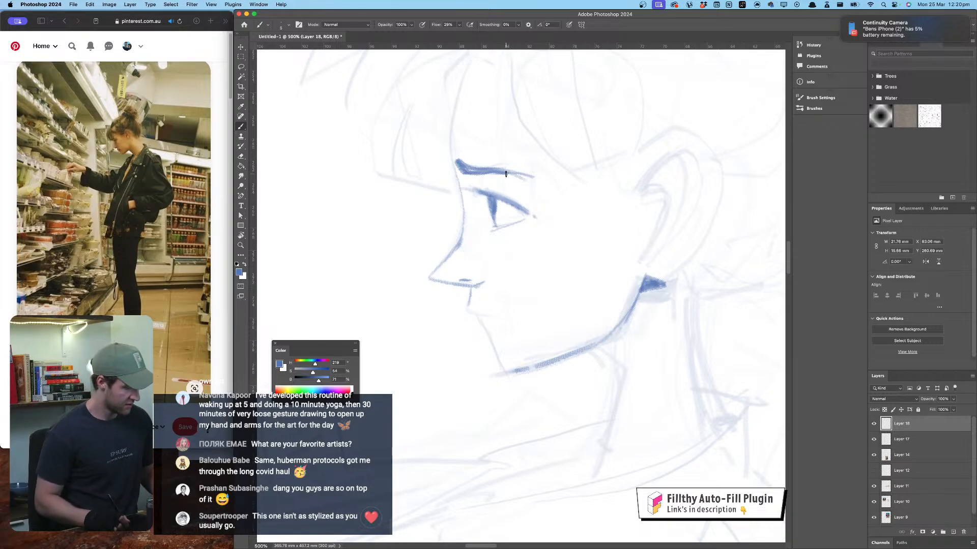
Step: Check the face at a smaller zoom and draw the mouth line running back from the lips
{"action": "key", "text": "super+minus"}
{"action": "key", "text": "super+minus"}
{"action": "key", "text": "super+minus"}
{"action": "key", "text": "super+minus"}
{"action": "key", "text": "super+plus"}
{"action": "key", "text": "super+plus"}
{"action": "key", "text": "super+plus"}
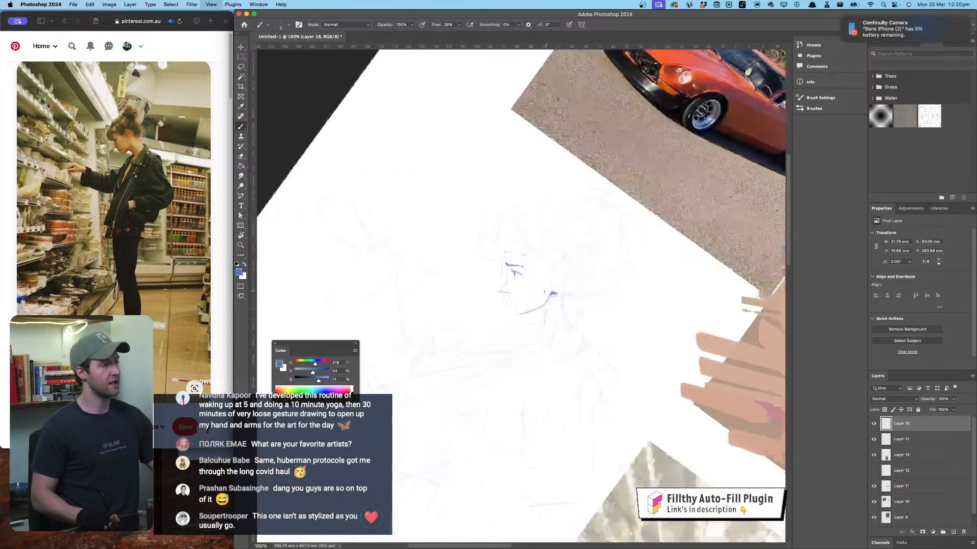
{"action": "left_click_drag", "start_coordinate": [479, 309], "coordinate": [503, 313]}
{"action": "key", "text": "super+z"}
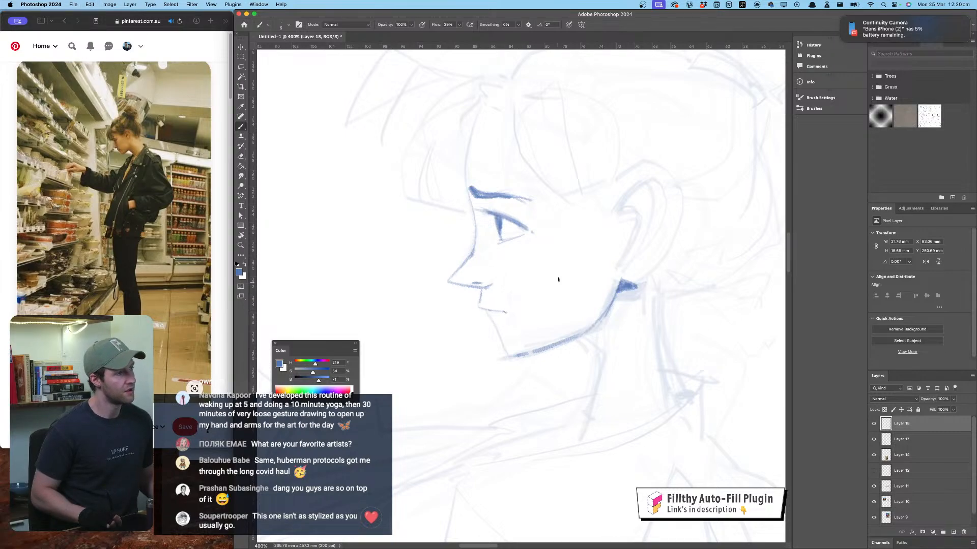
Step: Outline the pointed front lock of hair and the curved fringe strands falling over the forehead
{"action": "scroll", "coordinate": [527, 207], "scroll_direction": "right", "scroll_amount": 5}
{"action": "scroll", "coordinate": [527, 207], "scroll_direction": "up", "scroll_amount": 3}
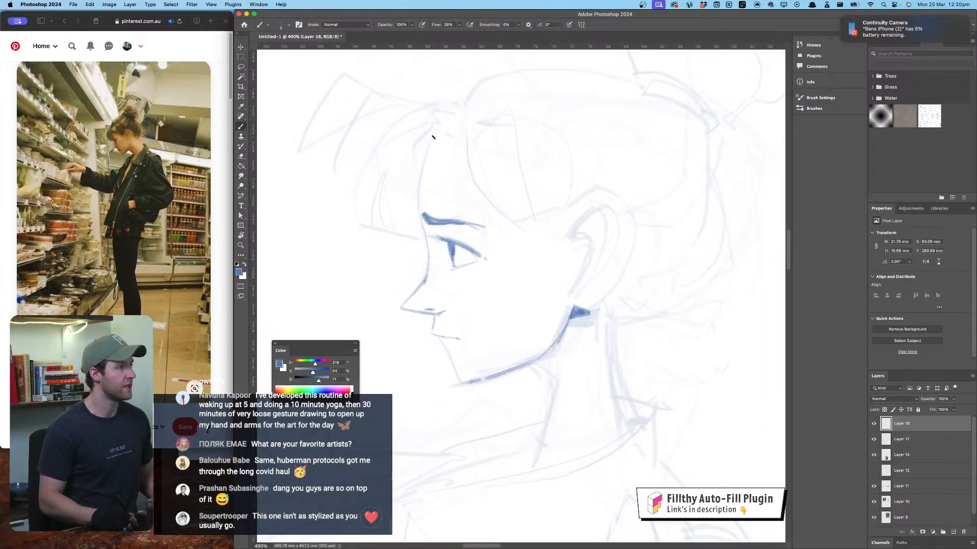
{"action": "left_click_drag", "start_coordinate": [433, 136], "coordinate": [404, 142]}
{"action": "mouse_move", "coordinate": [413, 223]}
{"action": "left_mouse_down"}
{"action": "mouse_move", "coordinate": [366, 208]}
{"action": "mouse_move", "coordinate": [415, 125]}
{"action": "mouse_move", "coordinate": [441, 124]}
{"action": "mouse_move", "coordinate": [323, 165]}
{"action": "mouse_move", "coordinate": [410, 124]}
{"action": "left_mouse_up"}
{"action": "left_click_drag", "start_coordinate": [417, 121], "coordinate": [423, 137]}
{"action": "left_click_drag", "start_coordinate": [458, 172], "coordinate": [416, 147]}
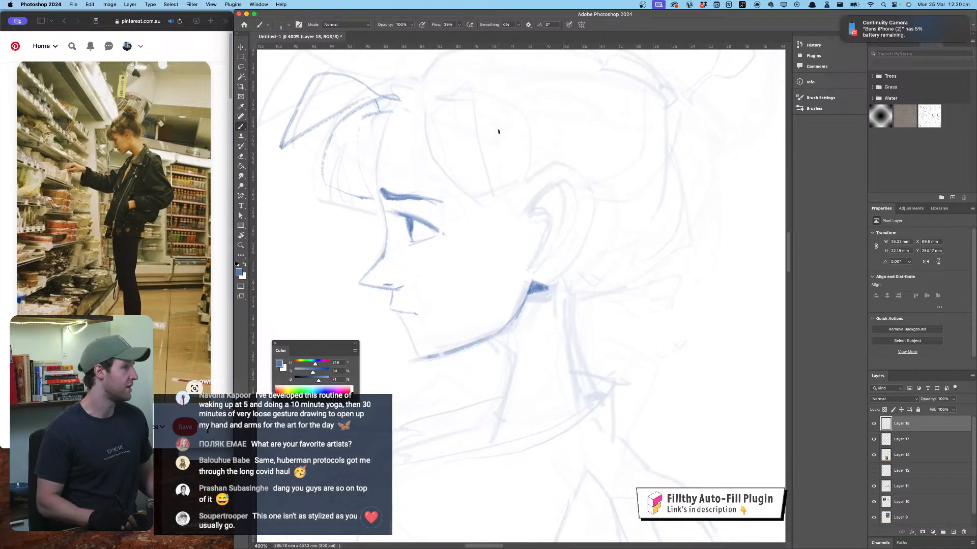
Step: Draw the outer contour of the ear down to the lobe and add the small curve of the nostril wing
{"action": "mouse_move", "coordinate": [531, 180]}
{"action": "left_mouse_down"}
{"action": "mouse_move", "coordinate": [562, 159]}
{"action": "mouse_move", "coordinate": [585, 180]}
{"action": "mouse_move", "coordinate": [579, 252]}
{"action": "mouse_move", "coordinate": [541, 276]}
{"action": "left_mouse_up"}
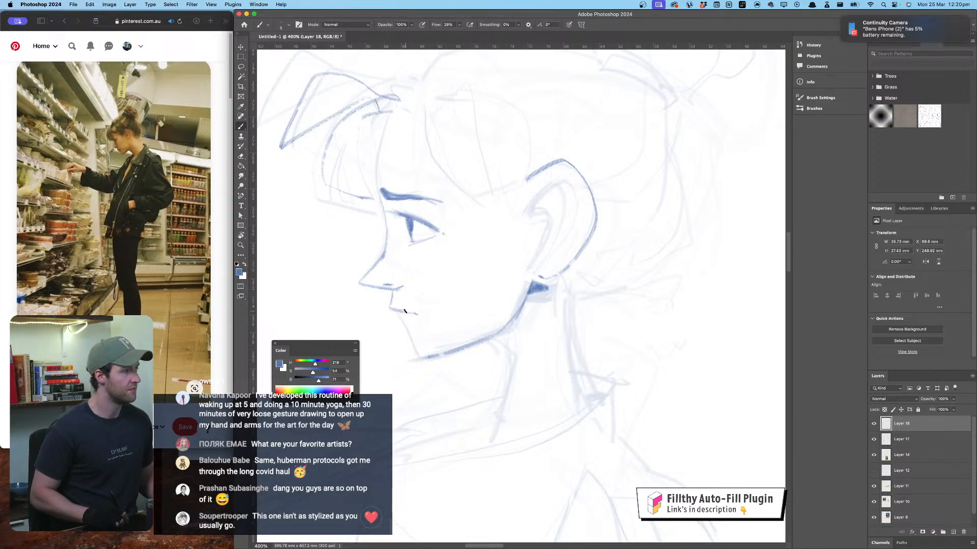
{"action": "left_click_drag", "start_coordinate": [403, 287], "coordinate": [391, 280]}
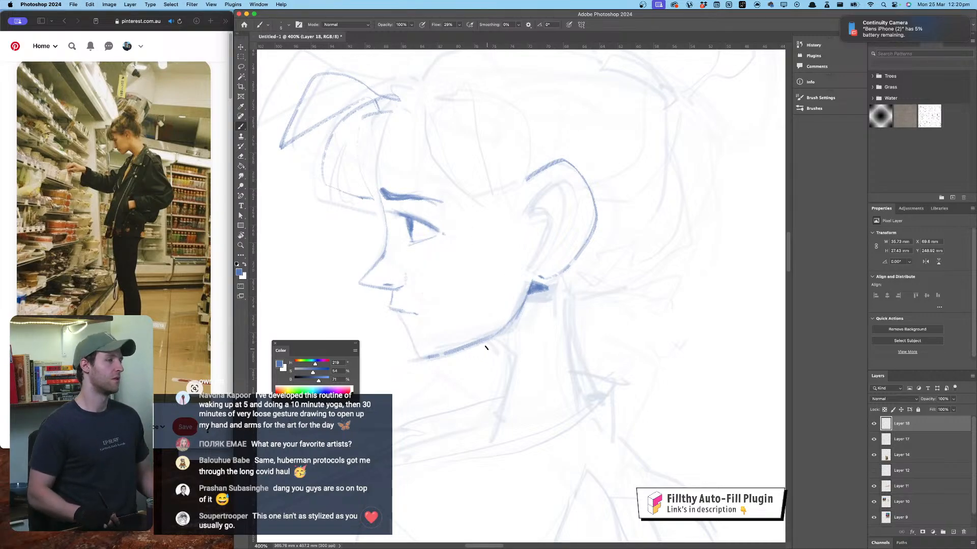
Step: Draw the front neck line below the jaw and the back neck line from the ear to the collar, undoing rejected strokes
{"action": "left_click_drag", "start_coordinate": [479, 345], "coordinate": [493, 430]}
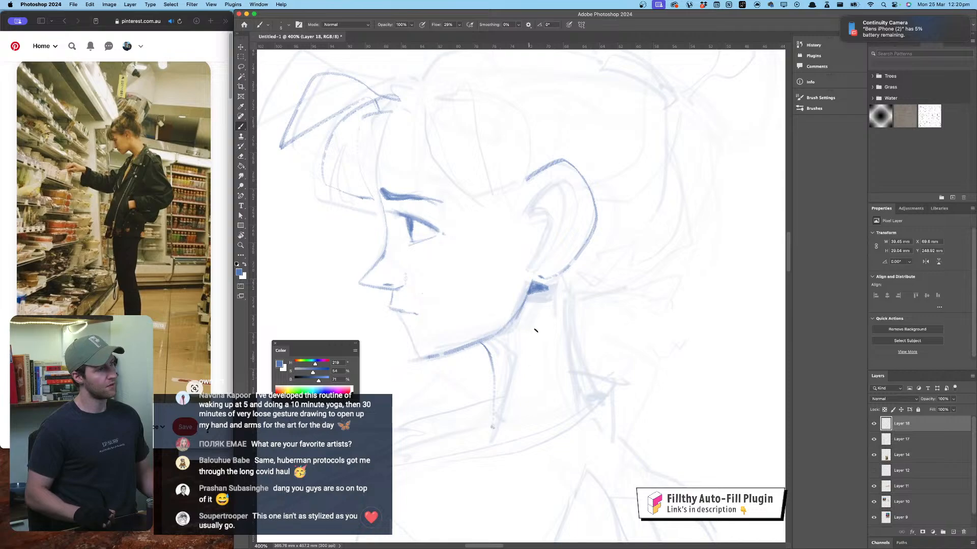
{"action": "mouse_move", "coordinate": [551, 286]}
{"action": "left_mouse_down"}
{"action": "mouse_move", "coordinate": [551, 334]}
{"action": "mouse_move", "coordinate": [585, 401]}
{"action": "left_mouse_up"}
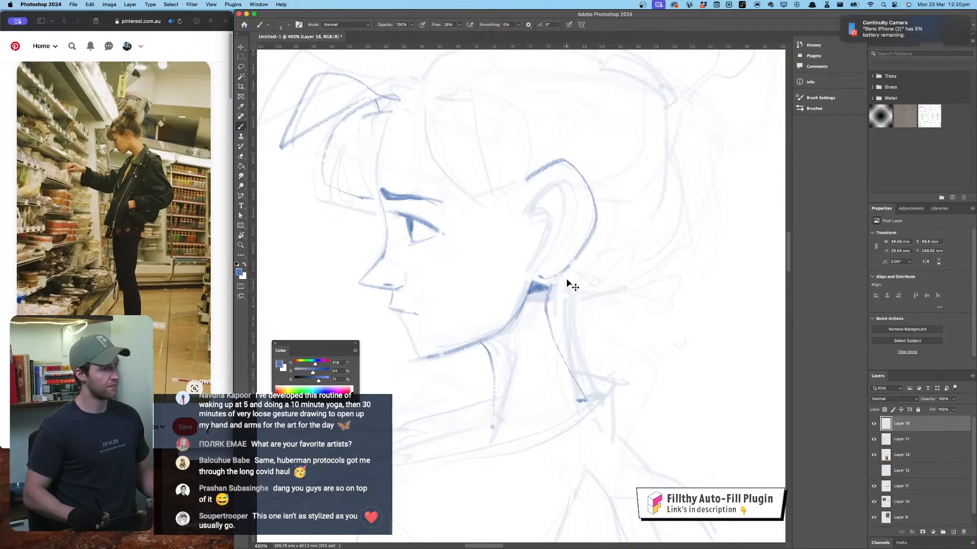
{"action": "key", "text": "super+z"}
{"action": "mouse_move", "coordinate": [550, 298]}
{"action": "left_mouse_down"}
{"action": "mouse_move", "coordinate": [550, 355]}
{"action": "mouse_move", "coordinate": [585, 416]}
{"action": "left_mouse_up"}
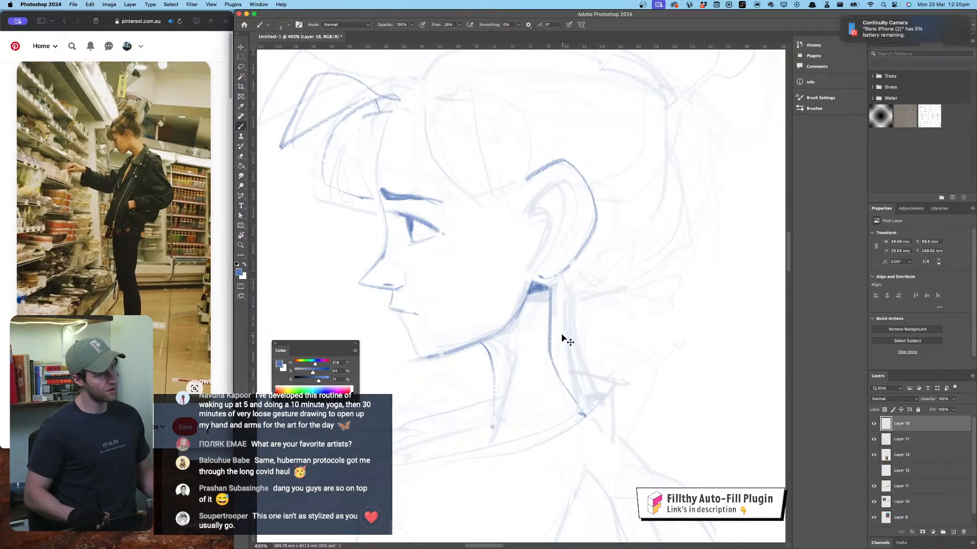
{"action": "key", "text": "super+z"}
{"action": "mouse_move", "coordinate": [552, 289]}
{"action": "left_mouse_down"}
{"action": "mouse_move", "coordinate": [554, 338]}
{"action": "mouse_move", "coordinate": [584, 416]}
{"action": "left_mouse_up"}
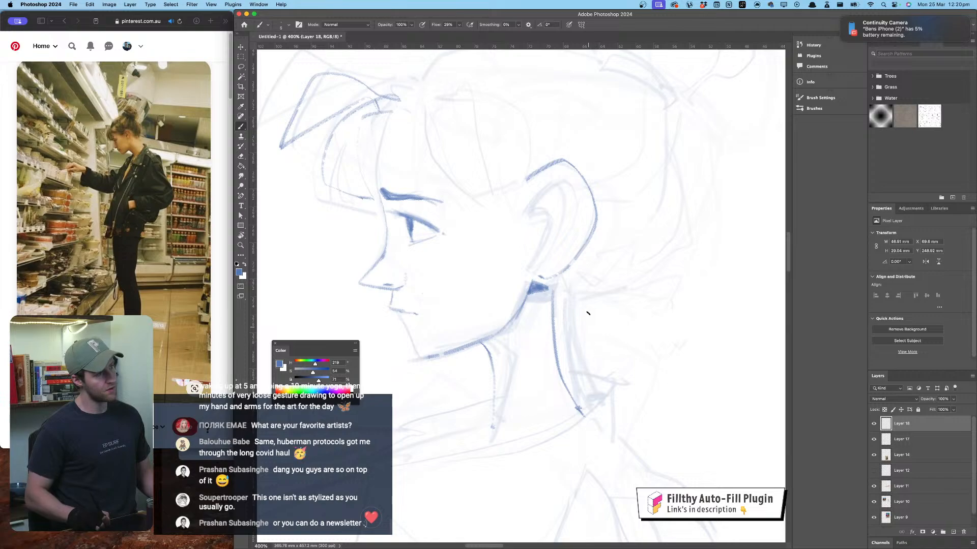
{"action": "mouse_move", "coordinate": [580, 213]}
{"action": "left_mouse_down"}
{"action": "mouse_move", "coordinate": [593, 218]}
{"action": "mouse_move", "coordinate": [600, 263]}
{"action": "left_mouse_up"}
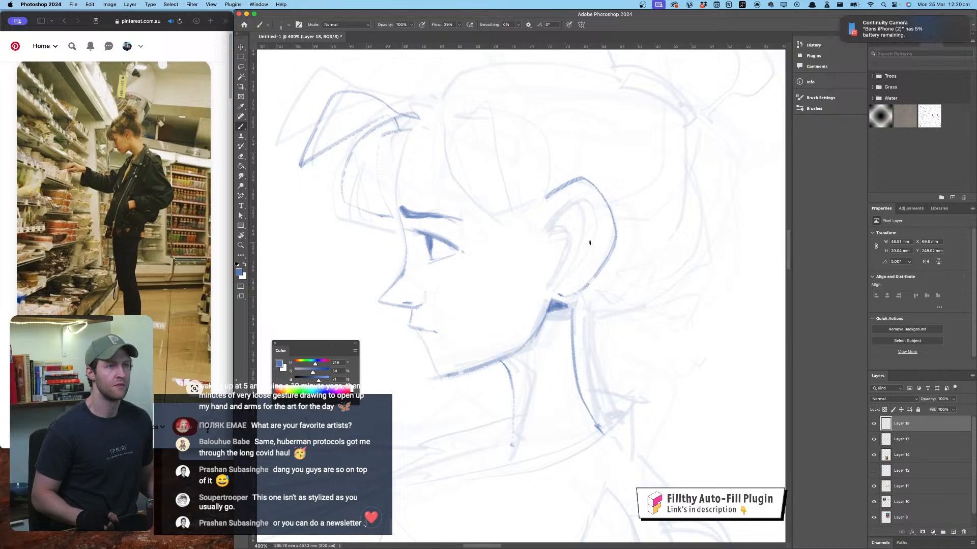
{"action": "left_click_drag", "start_coordinate": [578, 242], "coordinate": [580, 225]}
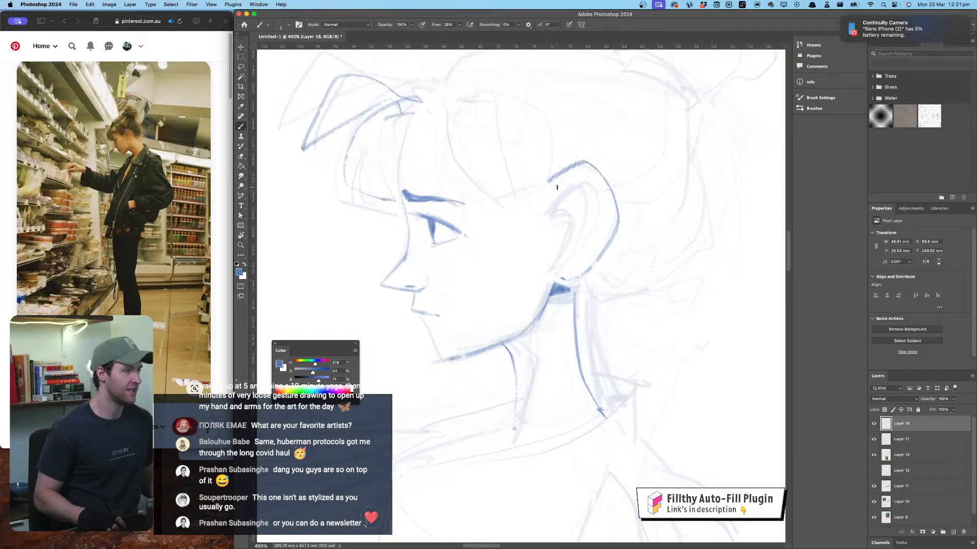
{"action": "mouse_move", "coordinate": [555, 194]}
{"action": "left_mouse_down"}
{"action": "mouse_move", "coordinate": [578, 181]}
{"action": "mouse_move", "coordinate": [584, 195]}
{"action": "mouse_move", "coordinate": [564, 259]}
{"action": "left_mouse_up"}
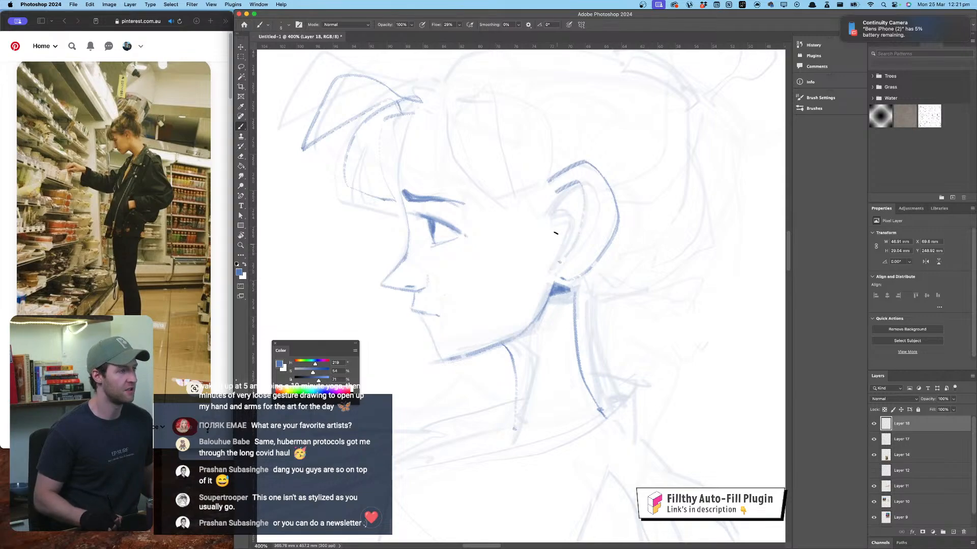
{"action": "mouse_move", "coordinate": [556, 192]}
{"action": "left_mouse_down"}
{"action": "mouse_move", "coordinate": [552, 223]}
{"action": "mouse_move", "coordinate": [558, 215]}
{"action": "mouse_move", "coordinate": [568, 235]}
{"action": "mouse_move", "coordinate": [552, 262]}
{"action": "left_mouse_up"}
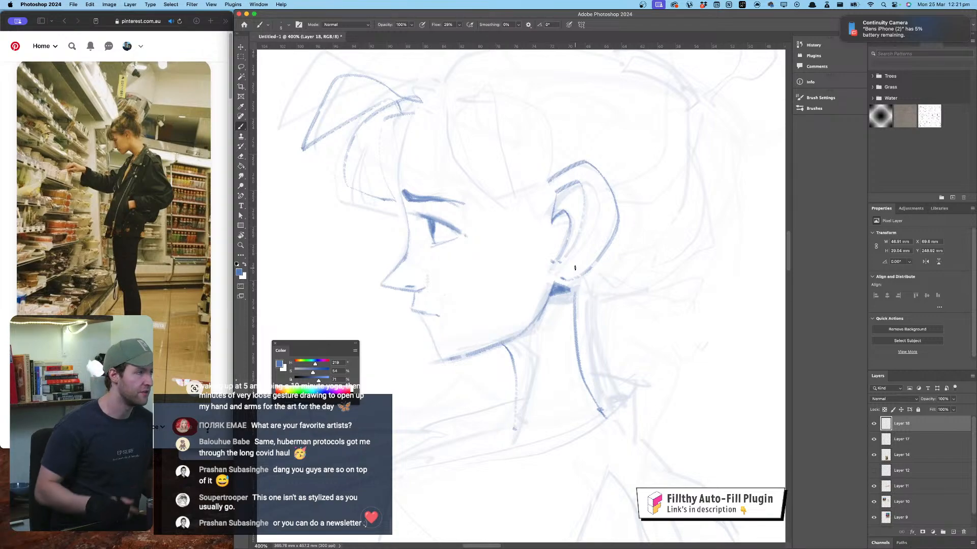
{"action": "key", "text": "super+z"}
{"action": "key", "text": "super+z"}
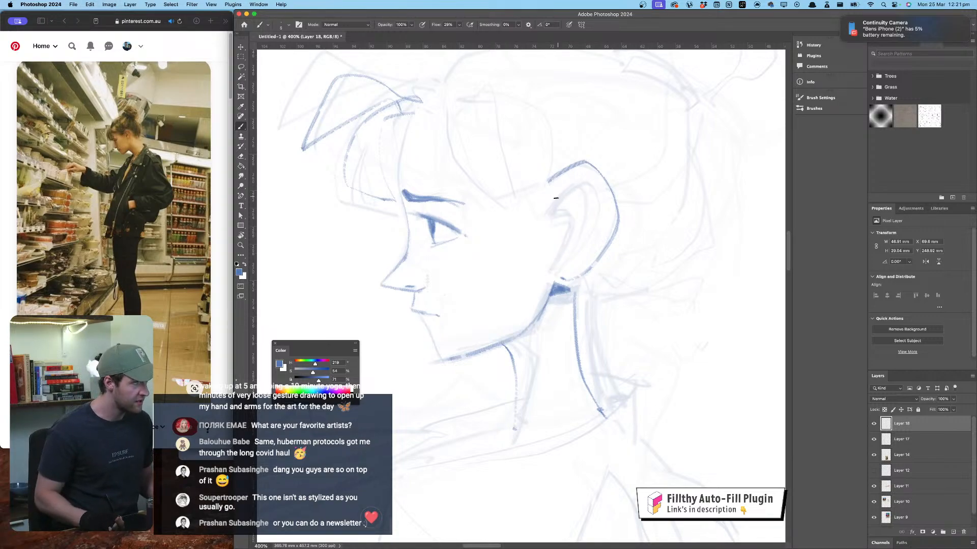
{"action": "mouse_move", "coordinate": [552, 208]}
{"action": "left_mouse_down"}
{"action": "mouse_move", "coordinate": [575, 195]}
{"action": "mouse_move", "coordinate": [562, 235]}
{"action": "left_mouse_up"}
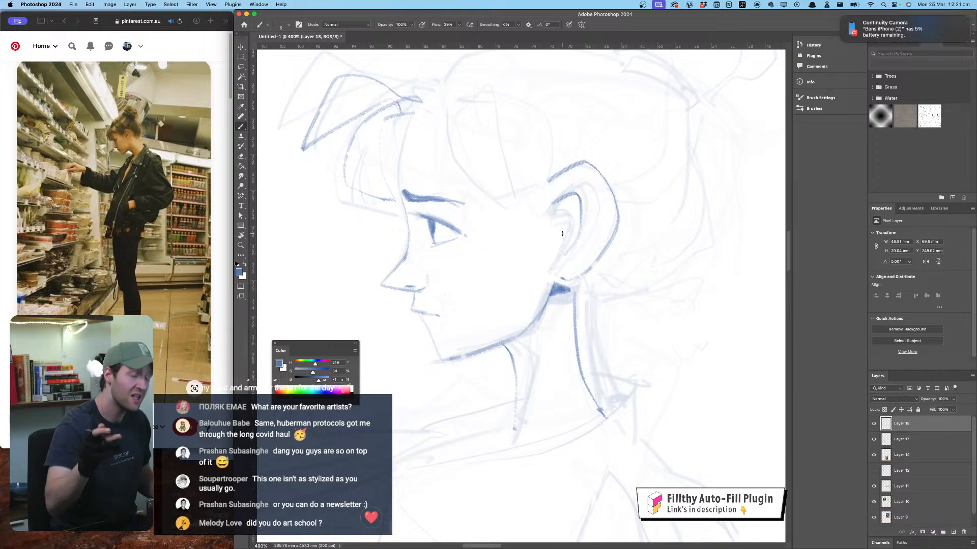
{"action": "key", "text": "super+z"}
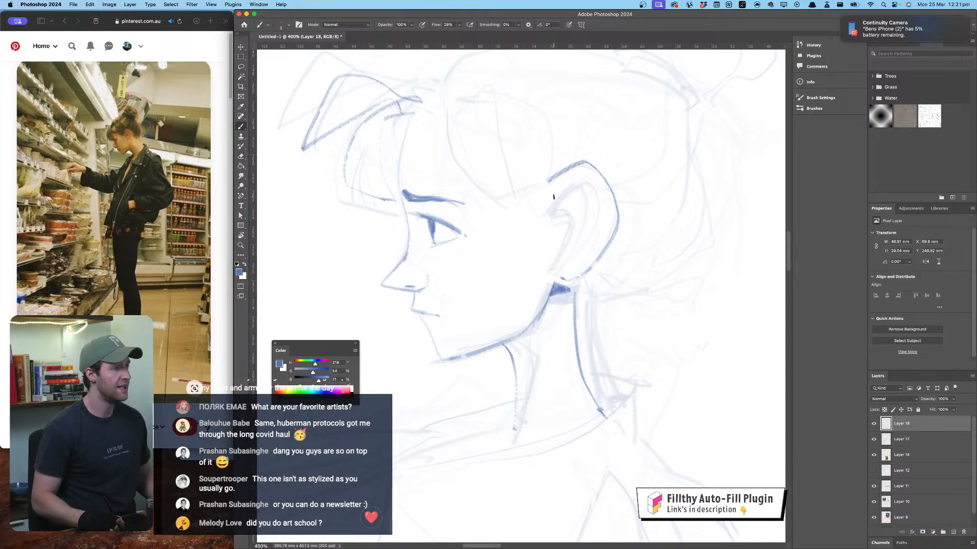
Step: Draw the inner ear rim and the curved fold inside it, following the sketch down to the lobe
{"action": "left_click_drag", "start_coordinate": [553, 197], "coordinate": [577, 185]}
{"action": "left_click_drag", "start_coordinate": [570, 253], "coordinate": [557, 266]}
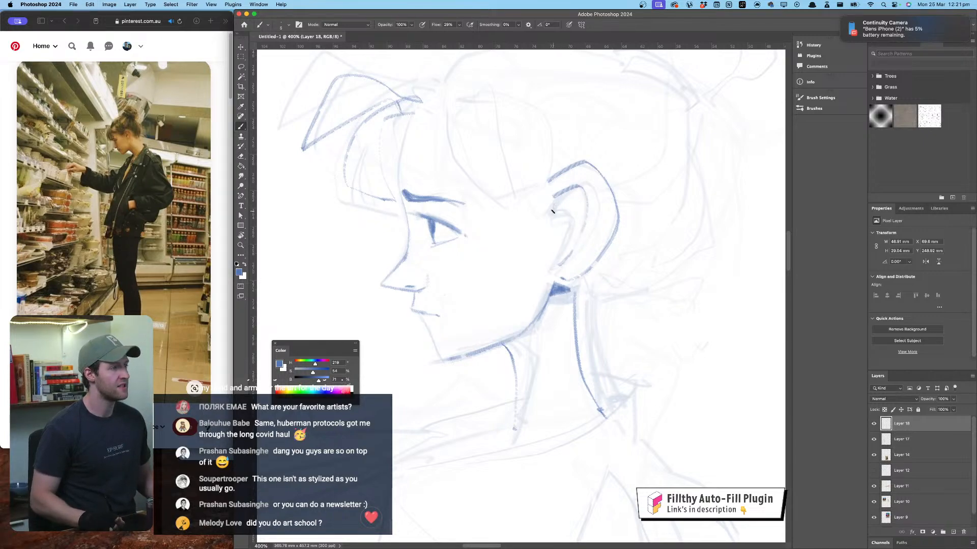
{"action": "left_click_drag", "start_coordinate": [553, 211], "coordinate": [559, 263]}
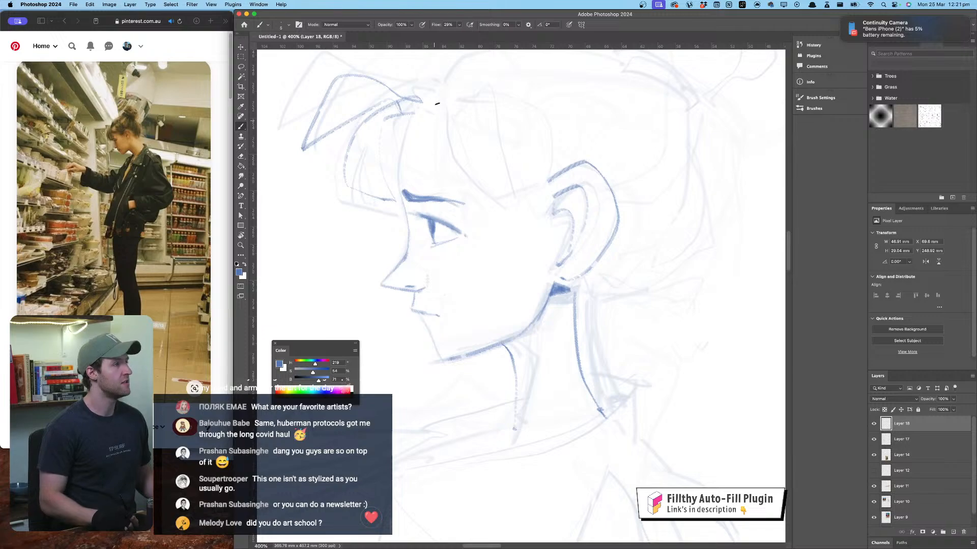
Step: Outline the side lock sweeping from the parting down to the ear and the top contour of the head
{"action": "mouse_move", "coordinate": [437, 104]}
{"action": "left_mouse_down"}
{"action": "mouse_move", "coordinate": [444, 163]}
{"action": "mouse_move", "coordinate": [529, 198]}
{"action": "mouse_move", "coordinate": [543, 192]}
{"action": "mouse_move", "coordinate": [476, 159]}
{"action": "left_mouse_up"}
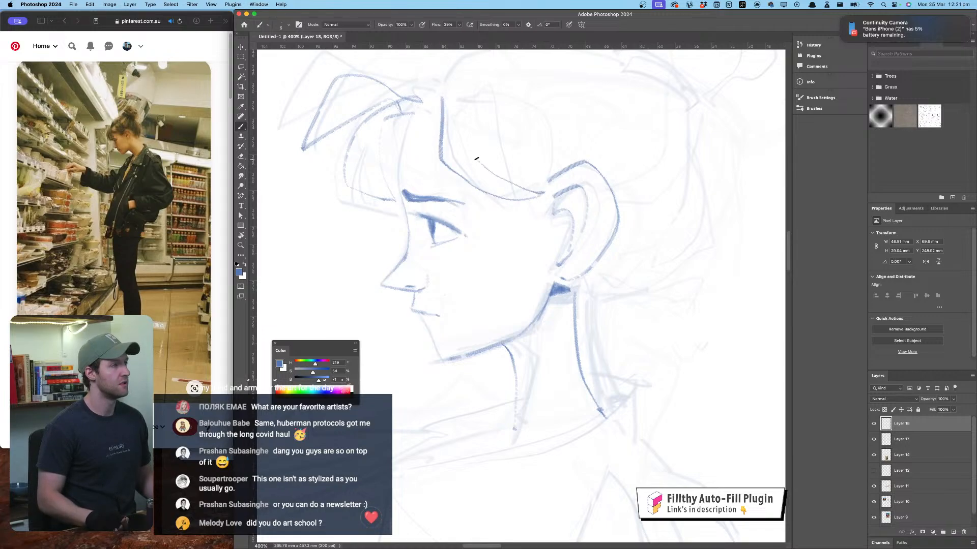
{"action": "left_click_drag", "start_coordinate": [481, 90], "coordinate": [443, 79]}
{"action": "mouse_move", "coordinate": [481, 162]}
{"action": "left_mouse_down"}
{"action": "mouse_move", "coordinate": [538, 182]}
{"action": "mouse_move", "coordinate": [572, 159]}
{"action": "mouse_move", "coordinate": [488, 74]}
{"action": "mouse_move", "coordinate": [461, 69]}
{"action": "mouse_move", "coordinate": [429, 223]}
{"action": "left_mouse_up"}
{"action": "key", "text": "space"}
{"action": "mouse_move", "coordinate": [394, 134]}
{"action": "left_mouse_down"}
{"action": "mouse_move", "coordinate": [473, 101]}
{"action": "mouse_move", "coordinate": [556, 124]}
{"action": "left_mouse_up"}
{"action": "key", "text": "space"}
{"action": "mouse_move", "coordinate": [496, 196]}
{"action": "left_mouse_down"}
{"action": "mouse_move", "coordinate": [507, 150]}
{"action": "mouse_move", "coordinate": [480, 168]}
{"action": "left_mouse_up"}
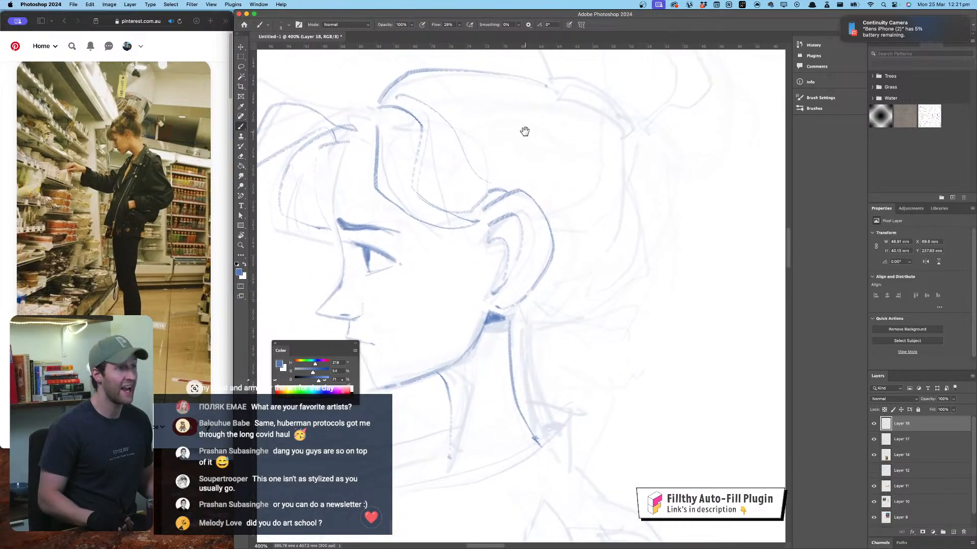
Step: Outline the hair tie, the bun, the back of the head and the hair sweeping up from the nape
{"action": "mouse_move", "coordinate": [624, 130]}
{"action": "left_mouse_down"}
{"action": "mouse_move", "coordinate": [634, 211]}
{"action": "mouse_move", "coordinate": [609, 289]}
{"action": "mouse_move", "coordinate": [523, 335]}
{"action": "mouse_move", "coordinate": [578, 345]}
{"action": "mouse_move", "coordinate": [615, 315]}
{"action": "left_mouse_up"}
{"action": "mouse_move", "coordinate": [510, 333]}
{"action": "left_mouse_down"}
{"action": "mouse_move", "coordinate": [565, 353]}
{"action": "mouse_move", "coordinate": [547, 334]}
{"action": "left_mouse_up"}
{"action": "mouse_move", "coordinate": [625, 131]}
{"action": "left_mouse_down"}
{"action": "mouse_move", "coordinate": [647, 145]}
{"action": "mouse_move", "coordinate": [642, 271]}
{"action": "mouse_move", "coordinate": [635, 150]}
{"action": "mouse_move", "coordinate": [621, 134]}
{"action": "left_mouse_up"}
{"action": "mouse_move", "coordinate": [548, 85]}
{"action": "left_mouse_down"}
{"action": "mouse_move", "coordinate": [620, 122]}
{"action": "mouse_move", "coordinate": [633, 143]}
{"action": "left_mouse_up"}
{"action": "left_click_drag", "start_coordinate": [591, 84], "coordinate": [632, 121]}
{"action": "left_click_drag", "start_coordinate": [579, 207], "coordinate": [587, 279]}
{"action": "mouse_move", "coordinate": [588, 155]}
{"action": "left_mouse_down"}
{"action": "mouse_move", "coordinate": [569, 225]}
{"action": "mouse_move", "coordinate": [551, 131]}
{"action": "mouse_move", "coordinate": [654, 262]}
{"action": "mouse_move", "coordinate": [622, 259]}
{"action": "mouse_move", "coordinate": [679, 223]}
{"action": "mouse_move", "coordinate": [593, 127]}
{"action": "mouse_move", "coordinate": [672, 163]}
{"action": "mouse_move", "coordinate": [668, 174]}
{"action": "left_mouse_up"}
{"action": "left_click_drag", "start_coordinate": [556, 231], "coordinate": [631, 77]}
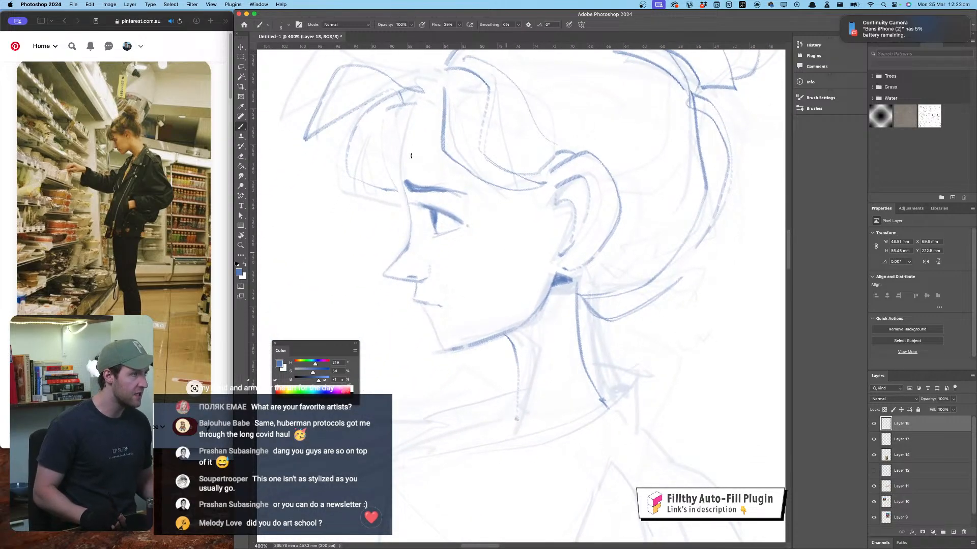
Step: Strengthen the line from the lower lip to the chin, undoing the rejected mouth stroke
{"action": "scroll", "coordinate": [511, 221], "scroll_direction": "left", "scroll_amount": 3}
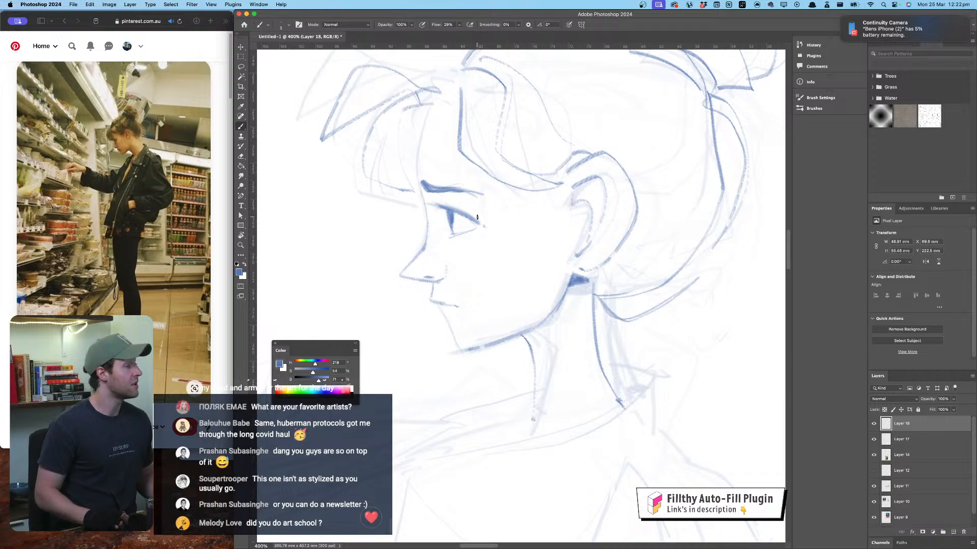
{"action": "scroll", "coordinate": [473, 186], "scroll_direction": "down", "scroll_amount": 3}
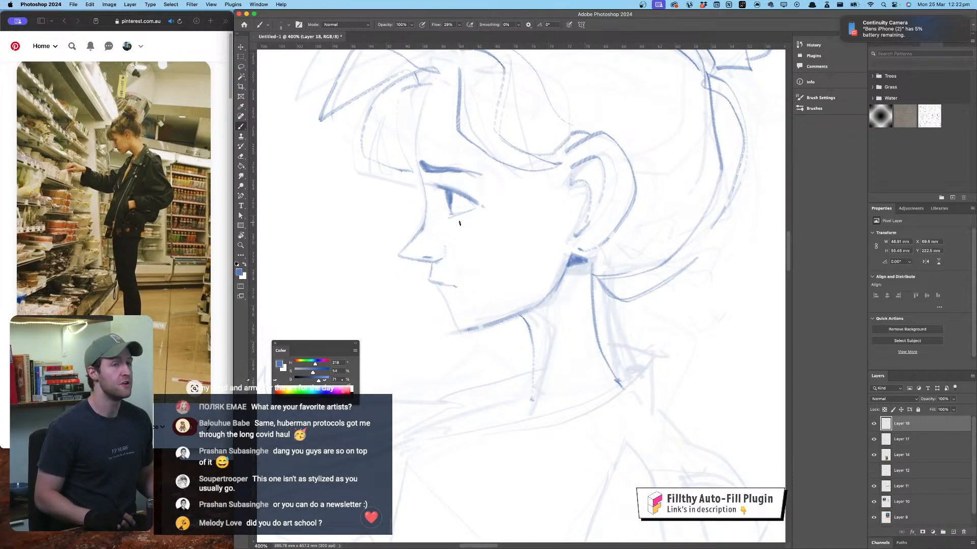
{"action": "scroll", "coordinate": [459, 223], "scroll_direction": "down", "scroll_amount": 3}
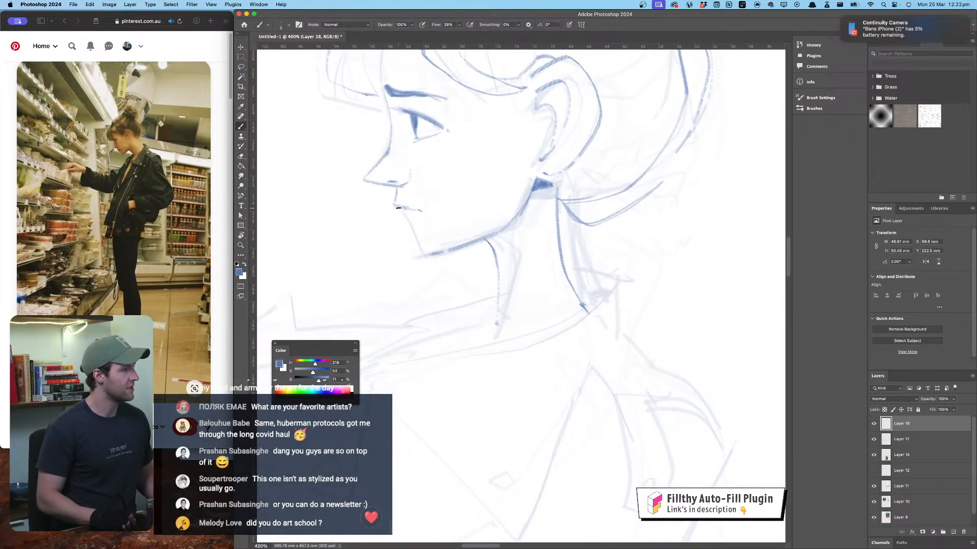
{"action": "left_click_drag", "start_coordinate": [397, 206], "coordinate": [424, 211]}
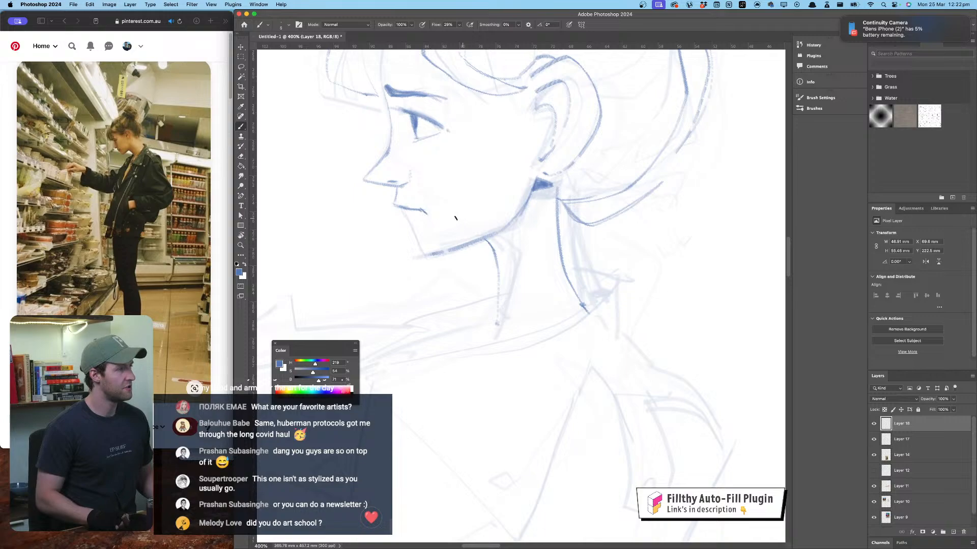
{"action": "key", "text": "super+z"}
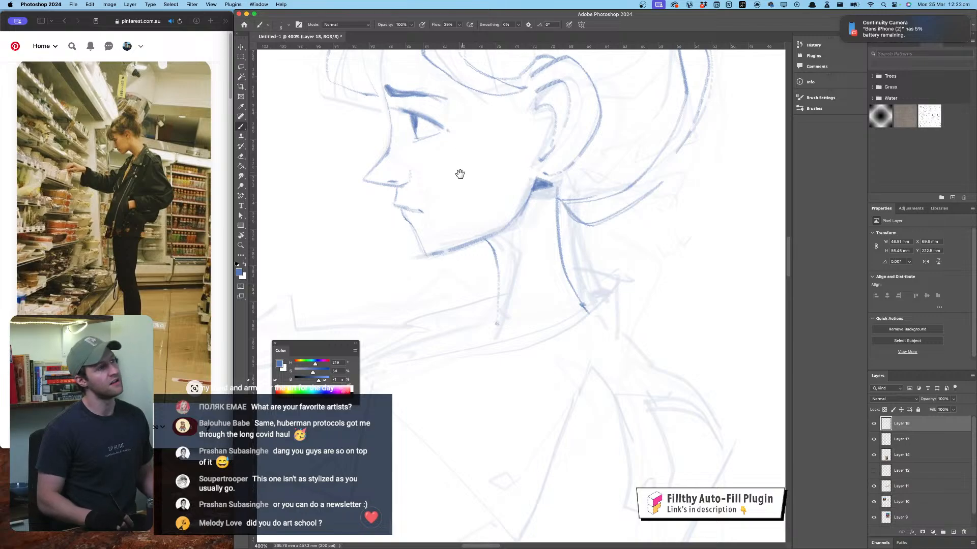
Step: Check the head and hair linework as a whole at a smaller zoom
{"action": "mouse_move", "coordinate": [460, 174]}
{"action": "left_mouse_down"}
{"action": "mouse_move", "coordinate": [517, 353]}
{"action": "mouse_move", "coordinate": [489, 330]}
{"action": "left_mouse_up"}
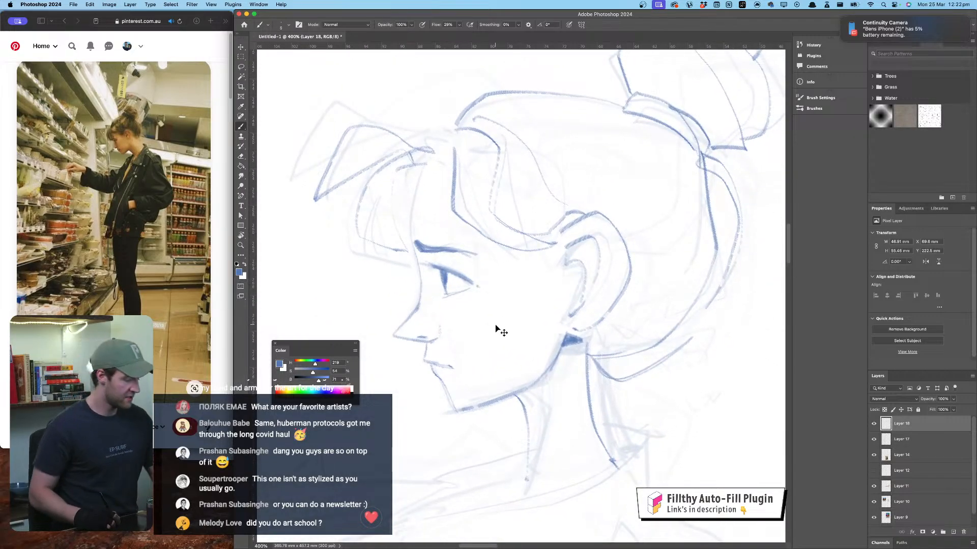
{"action": "key", "text": "super+minus"}
{"action": "key", "text": "super+minus"}
{"action": "key", "text": "super+minus"}
{"action": "key", "text": "super+minus"}
{"action": "key", "text": "super+plus"}
{"action": "key", "text": "super+plus"}
{"action": "key", "text": "super+plus"}
{"action": "key", "text": "super+plus"}
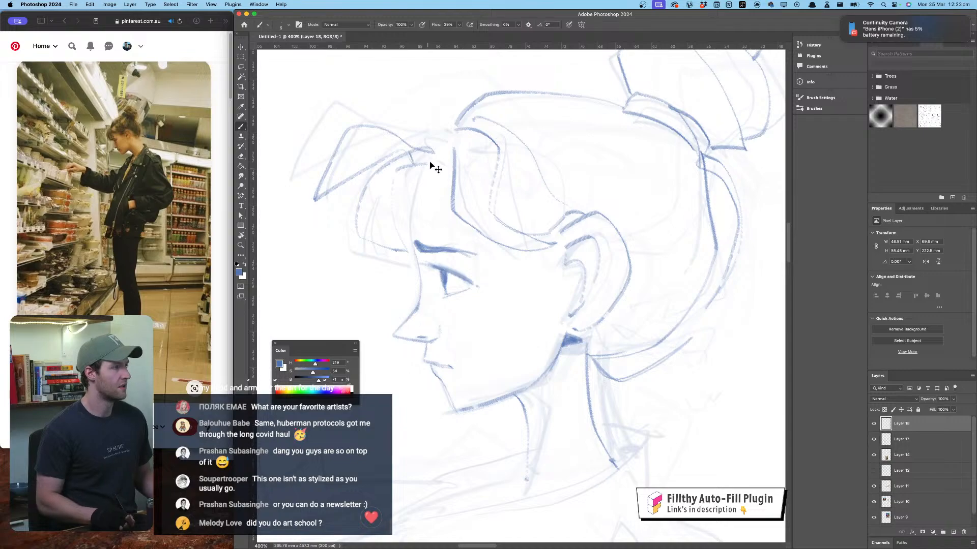
Step: Make Layer 18 the only selected layer and draw the forehead line from the hairline down past the brow
{"action": "left_click", "coordinate": [406, 219], "text": "shift+super"}
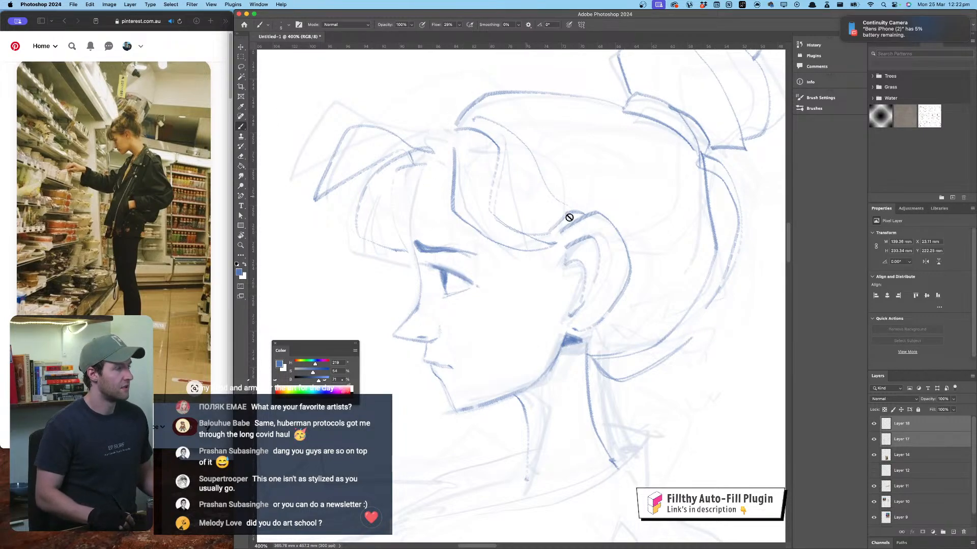
{"action": "left_click", "coordinate": [930, 424]}
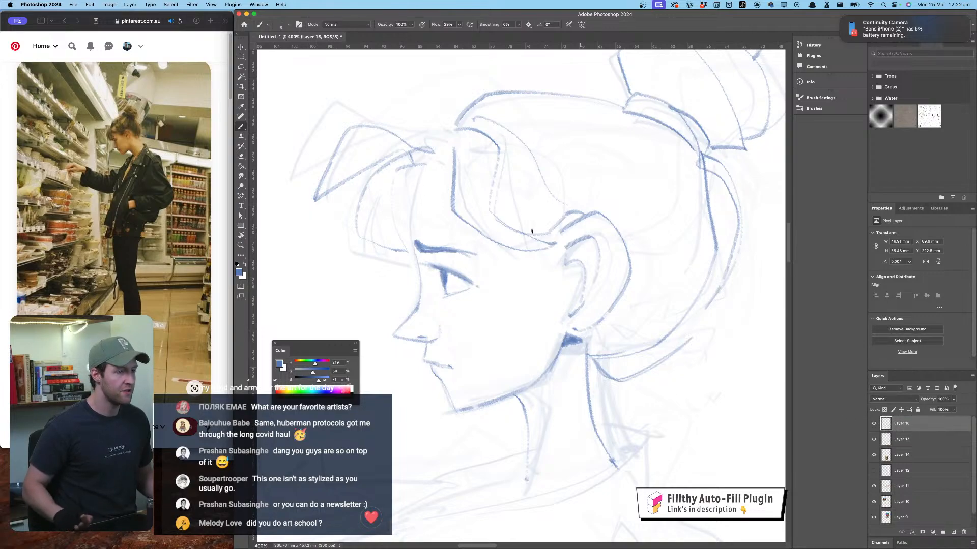
{"action": "mouse_move", "coordinate": [430, 163]}
{"action": "left_mouse_down"}
{"action": "mouse_move", "coordinate": [410, 214]}
{"action": "mouse_move", "coordinate": [420, 270]}
{"action": "left_mouse_up"}
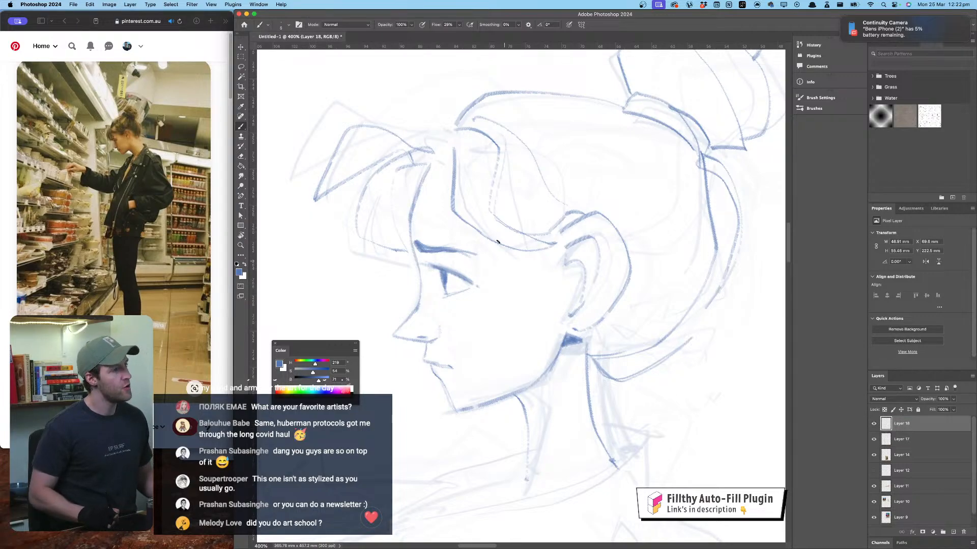
{"action": "scroll", "coordinate": [497, 242], "scroll_direction": "down", "scroll_amount": 5}
{"action": "mouse_move", "coordinate": [537, 248]}
{"action": "left_mouse_down"}
{"action": "mouse_move", "coordinate": [512, 296]}
{"action": "mouse_move", "coordinate": [493, 298]}
{"action": "mouse_move", "coordinate": [530, 267]}
{"action": "mouse_move", "coordinate": [499, 302]}
{"action": "mouse_move", "coordinate": [499, 291]}
{"action": "mouse_move", "coordinate": [501, 302]}
{"action": "mouse_move", "coordinate": [513, 284]}
{"action": "mouse_move", "coordinate": [499, 314]}
{"action": "mouse_move", "coordinate": [522, 273]}
{"action": "mouse_move", "coordinate": [501, 307]}
{"action": "left_mouse_up"}
{"action": "key", "text": "super+z"}
{"action": "key", "text": "super+z"}
{"action": "key", "text": "super+z"}
Step: Set the brush flow to 97% and hatch the shadow under the jaw from the earlobe to the front neck line
{"action": "left_click_drag", "start_coordinate": [441, 26], "coordinate": [484, 27]}
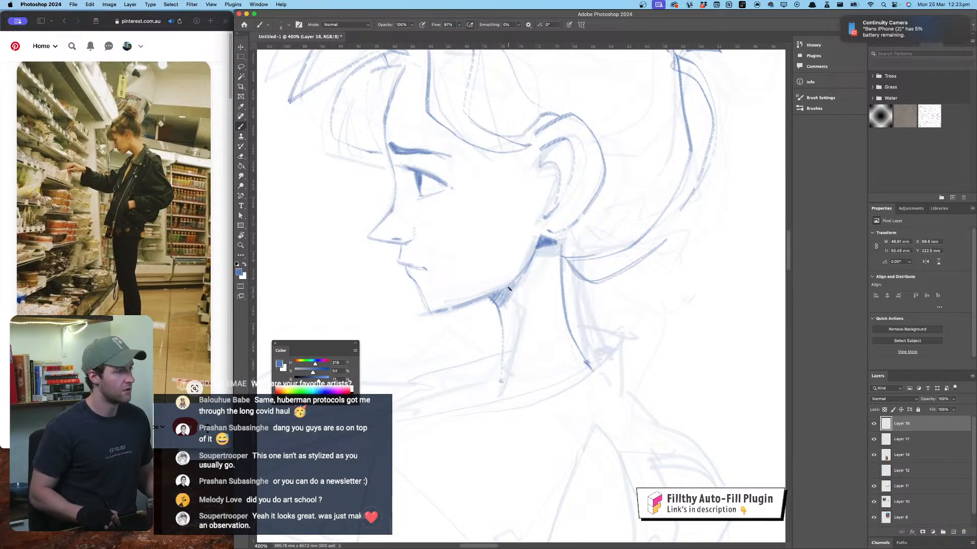
{"action": "left_click_drag", "start_coordinate": [510, 290], "coordinate": [502, 307]}
{"action": "left_click_drag", "start_coordinate": [529, 261], "coordinate": [500, 316]}
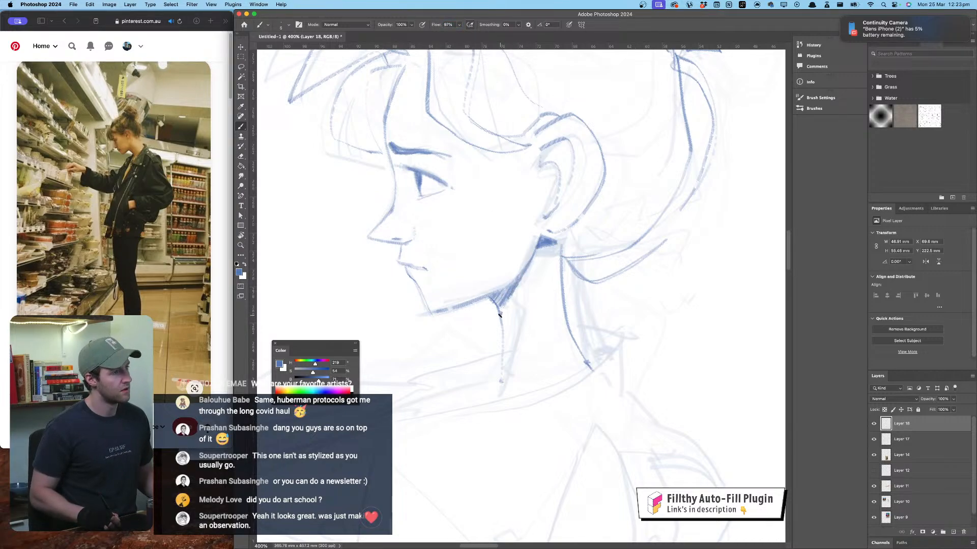
{"action": "left_click_drag", "start_coordinate": [536, 251], "coordinate": [503, 318]}
{"action": "mouse_move", "coordinate": [532, 260]}
{"action": "left_mouse_down"}
{"action": "mouse_move", "coordinate": [505, 324]}
{"action": "mouse_move", "coordinate": [526, 283]}
{"action": "left_mouse_up"}
{"action": "mouse_move", "coordinate": [549, 245]}
{"action": "left_mouse_down"}
{"action": "mouse_move", "coordinate": [534, 269]}
{"action": "mouse_move", "coordinate": [551, 270]}
{"action": "left_mouse_up"}
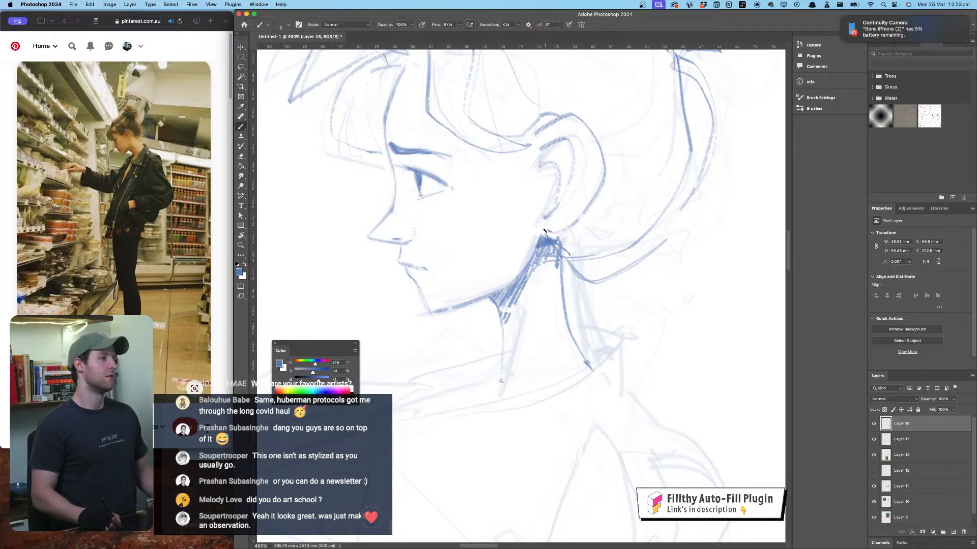
{"action": "mouse_move", "coordinate": [542, 227]}
{"action": "left_mouse_down"}
{"action": "mouse_move", "coordinate": [560, 235]}
{"action": "mouse_move", "coordinate": [527, 268]}
{"action": "left_mouse_up"}
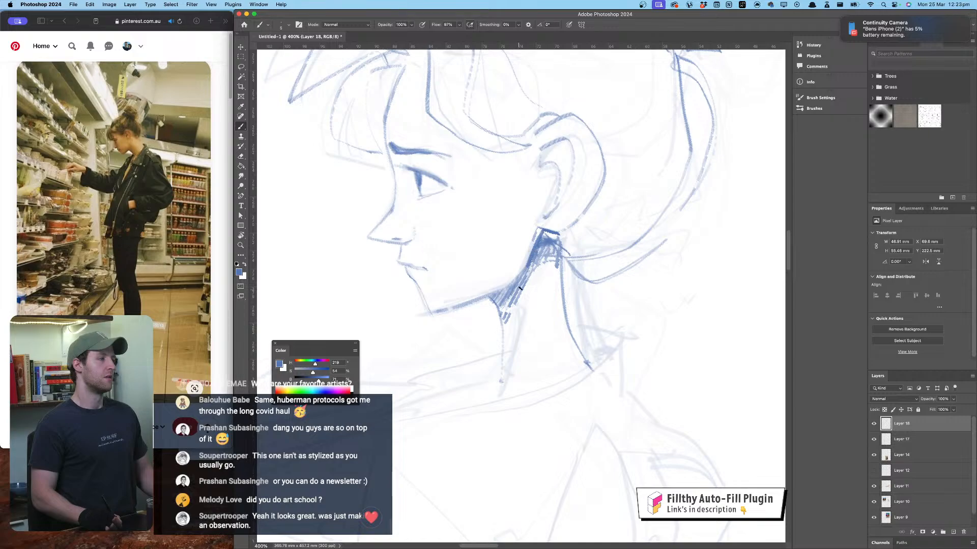
Step: Draw a loose rounded outline around the hatched shadow between the earlobe, jaw and front of the neck
{"action": "key", "text": "super+minus"}
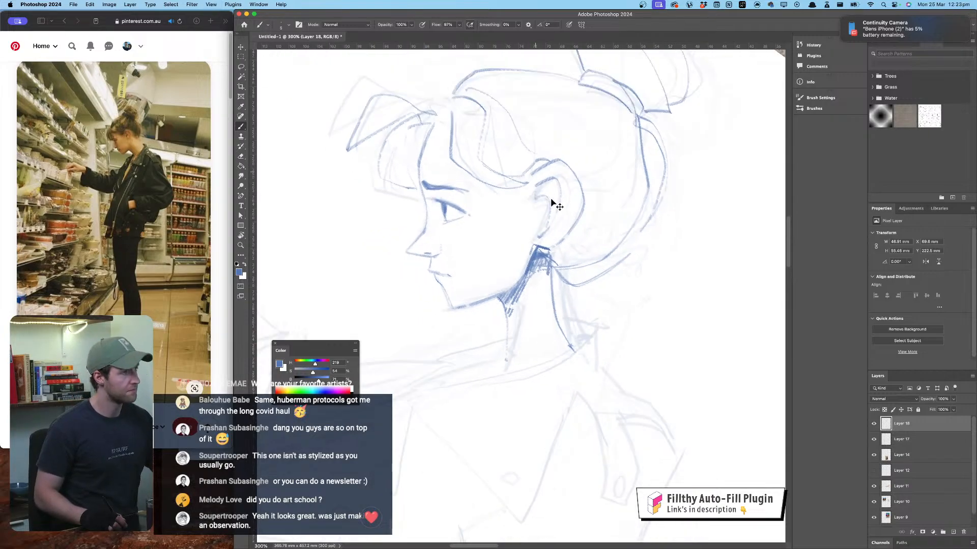
{"action": "key", "text": "super+minus"}
{"action": "key", "text": "super+minus"}
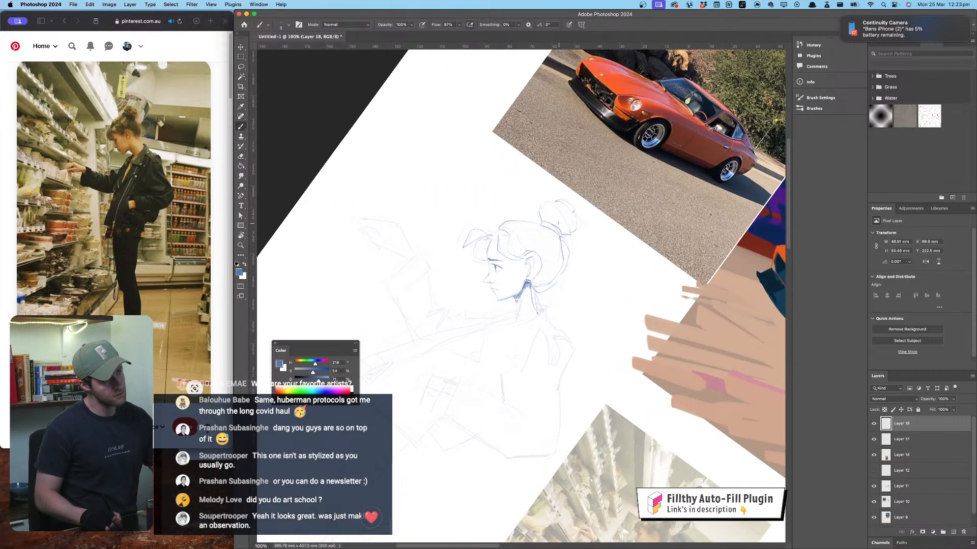
{"action": "key", "text": "super+plus"}
{"action": "key", "text": "super+plus"}
{"action": "mouse_move", "coordinate": [542, 243]}
{"action": "left_mouse_down"}
{"action": "mouse_move", "coordinate": [513, 253]}
{"action": "mouse_move", "coordinate": [524, 313]}
{"action": "mouse_move", "coordinate": [538, 297]}
{"action": "left_mouse_up"}
{"action": "left_click_drag", "start_coordinate": [546, 287], "coordinate": [543, 236]}
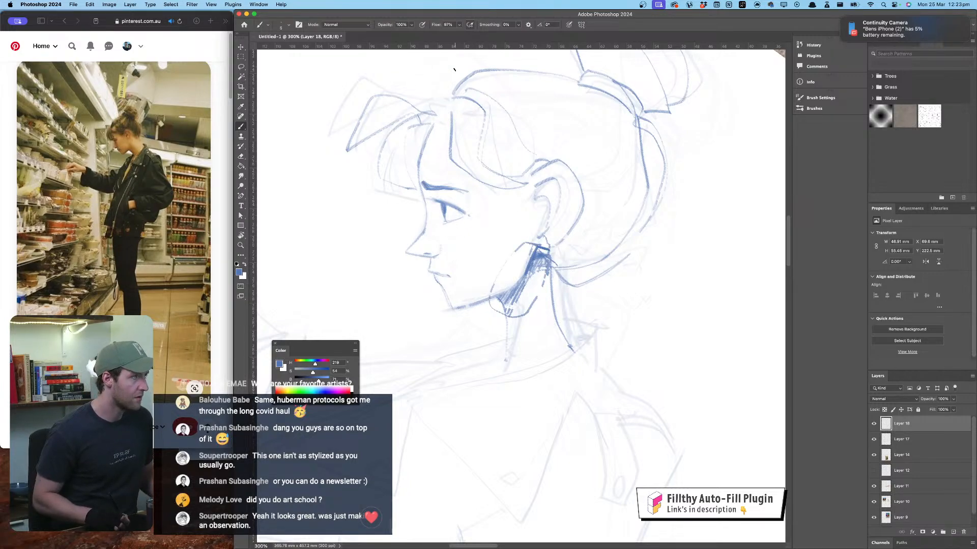
Step: Add a second contour line along the crown toward the bun and darken the hair tie with repeated strokes
{"action": "mouse_move", "coordinate": [496, 95]}
{"action": "left_mouse_down"}
{"action": "mouse_move", "coordinate": [598, 89]}
{"action": "mouse_move", "coordinate": [582, 78]}
{"action": "mouse_move", "coordinate": [627, 89]}
{"action": "mouse_move", "coordinate": [639, 113]}
{"action": "left_mouse_up"}
{"action": "left_click_drag", "start_coordinate": [585, 82], "coordinate": [635, 112]}
{"action": "left_click_drag", "start_coordinate": [581, 80], "coordinate": [637, 107]}
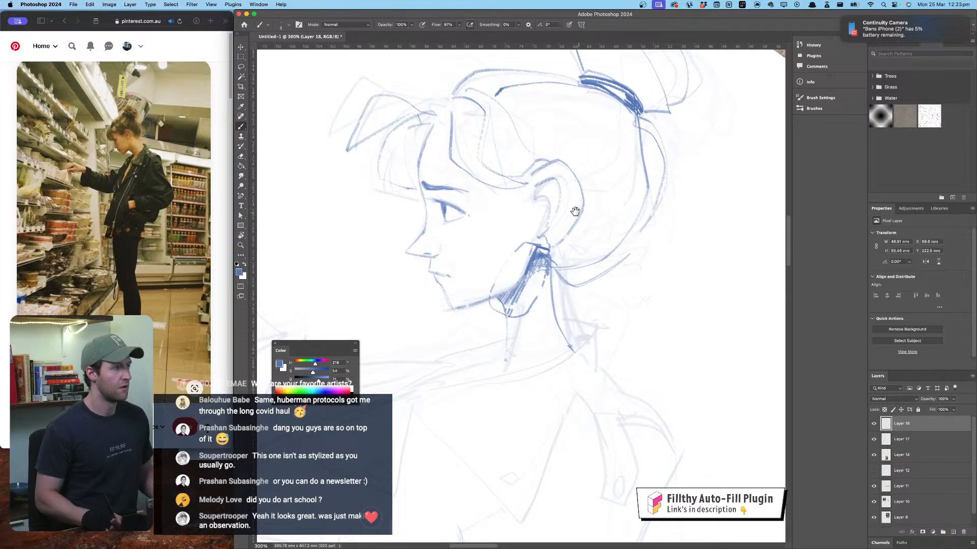
Step: Rotate the canvas clockwise and darken the front edge of the shadow outline and the jaw line toward the chin
{"action": "left_click_drag", "start_coordinate": [573, 211], "coordinate": [556, 203]}
{"action": "key", "text": "super+minus"}
{"action": "key", "text": "super+minus"}
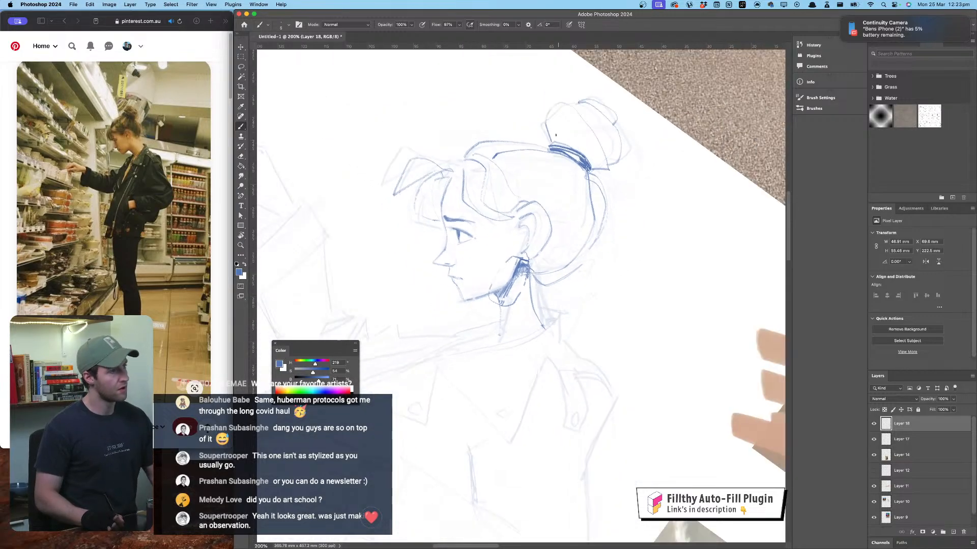
{"action": "key", "text": "r"}
{"action": "mouse_move", "coordinate": [672, 215]}
{"action": "left_mouse_down"}
{"action": "mouse_move", "coordinate": [658, 173]}
{"action": "mouse_move", "coordinate": [578, 135]}
{"action": "left_mouse_up"}
{"action": "left_click_drag", "start_coordinate": [512, 185], "coordinate": [579, 128]}
{"action": "key", "text": "super+equal"}
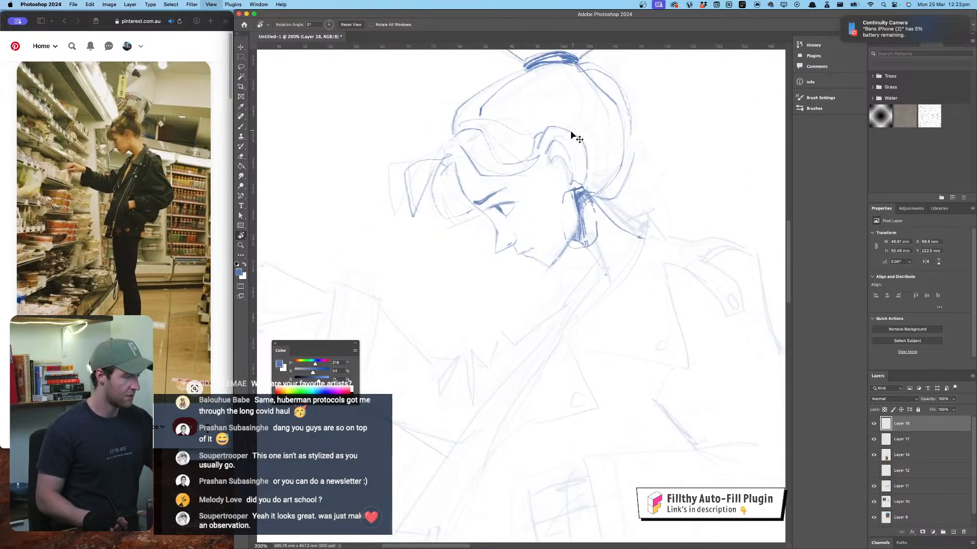
{"action": "left_click_drag", "start_coordinate": [545, 184], "coordinate": [498, 193]}
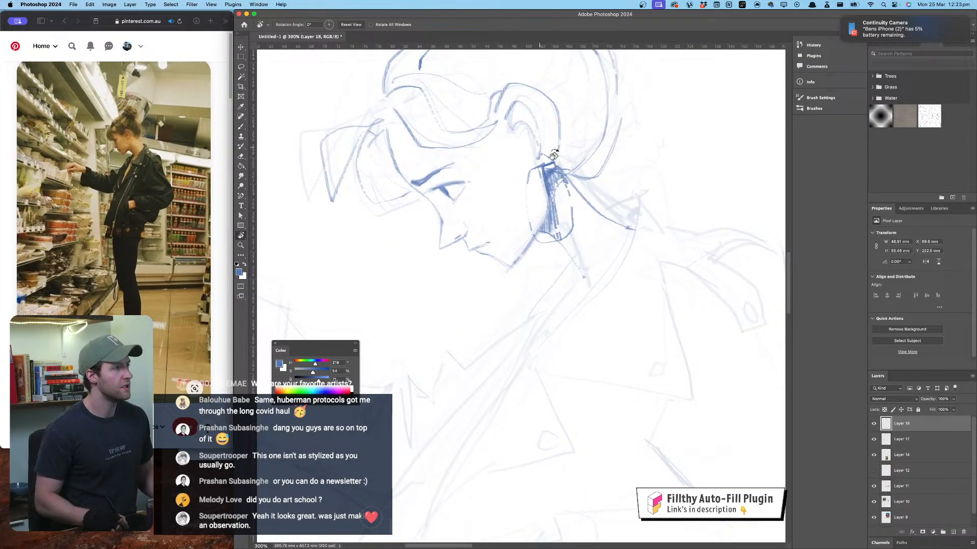
{"action": "key", "text": "b"}
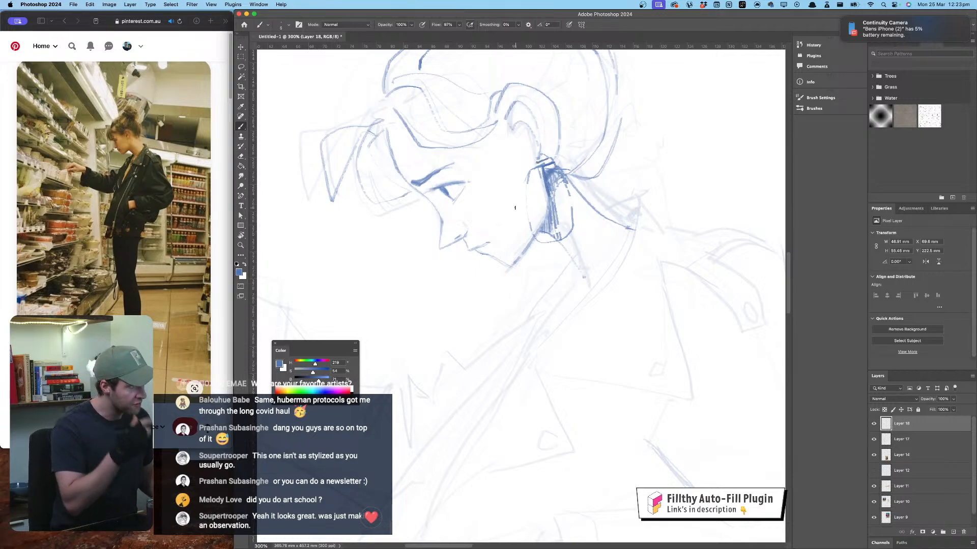
{"action": "mouse_move", "coordinate": [530, 176]}
{"action": "left_mouse_down"}
{"action": "mouse_move", "coordinate": [533, 235]}
{"action": "mouse_move", "coordinate": [565, 229]}
{"action": "mouse_move", "coordinate": [564, 196]}
{"action": "mouse_move", "coordinate": [512, 264]}
{"action": "left_mouse_up"}
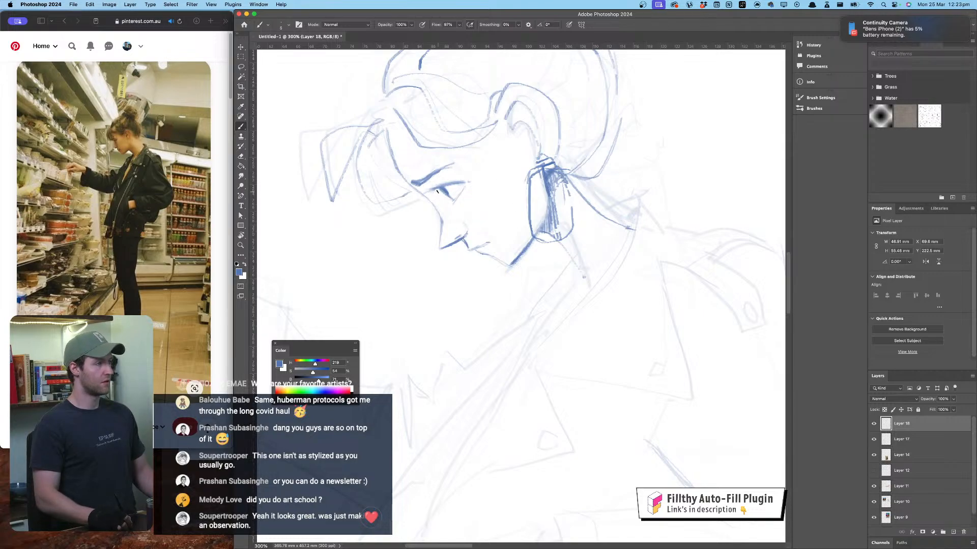
Step: Darken the inner ear contour from its front fold down to the earlobe, undoing the extra strokes beside it
{"action": "key", "text": "space"}
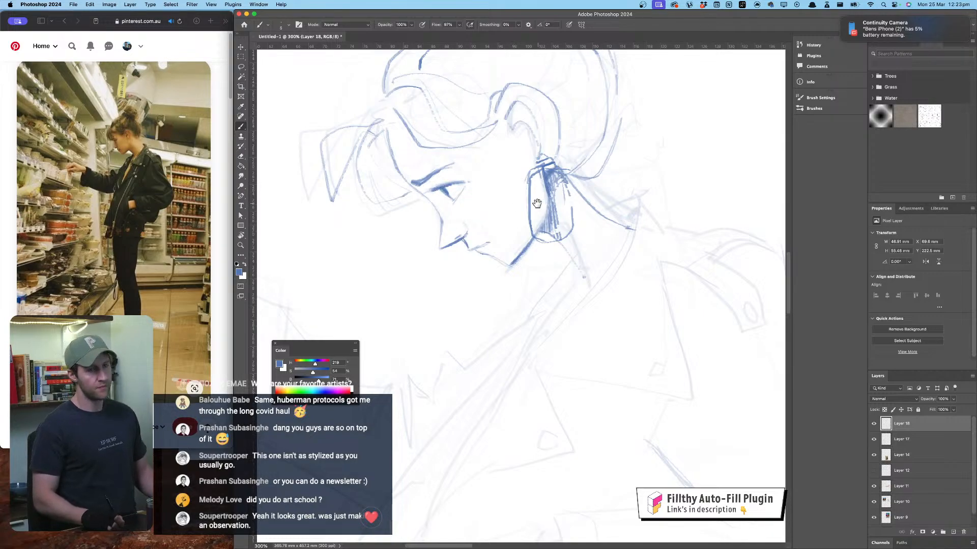
{"action": "mouse_move", "coordinate": [536, 204]}
{"action": "left_mouse_down"}
{"action": "mouse_move", "coordinate": [527, 216]}
{"action": "mouse_move", "coordinate": [532, 255]}
{"action": "left_mouse_up"}
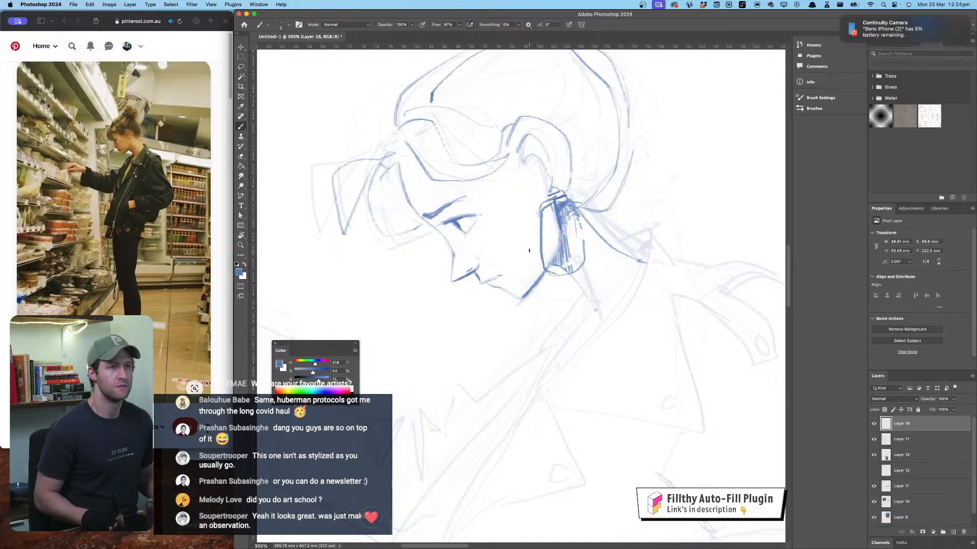
{"action": "left_click_drag", "start_coordinate": [524, 233], "coordinate": [522, 221]}
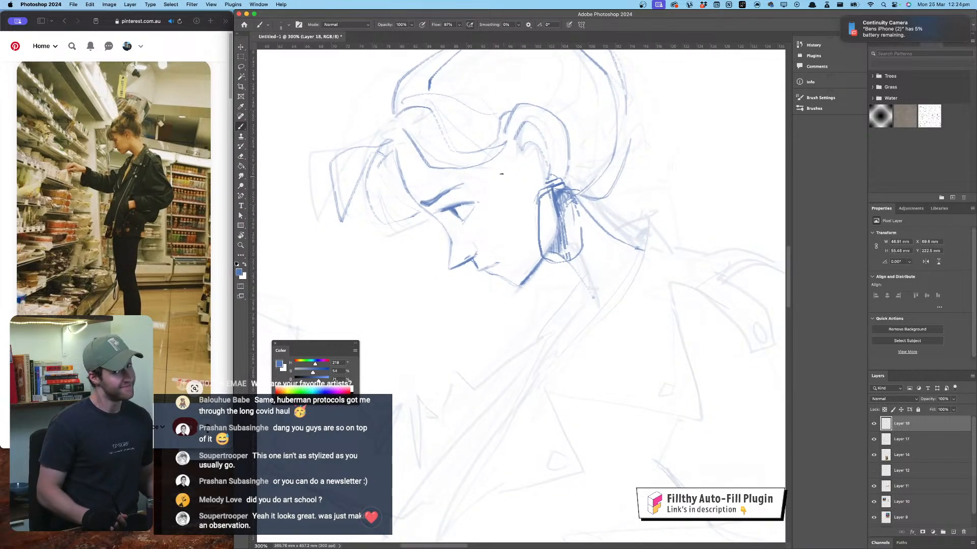
{"action": "mouse_move", "coordinate": [519, 150]}
{"action": "left_mouse_down"}
{"action": "mouse_move", "coordinate": [541, 150]}
{"action": "mouse_move", "coordinate": [547, 174]}
{"action": "left_mouse_up"}
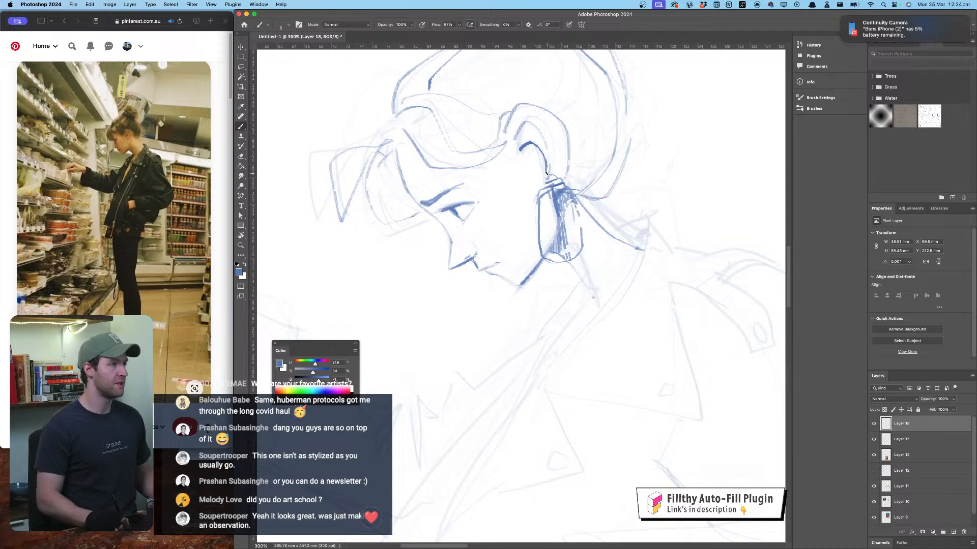
{"action": "mouse_move", "coordinate": [516, 134]}
{"action": "left_mouse_down"}
{"action": "mouse_move", "coordinate": [537, 124]}
{"action": "mouse_move", "coordinate": [548, 176]}
{"action": "left_mouse_up"}
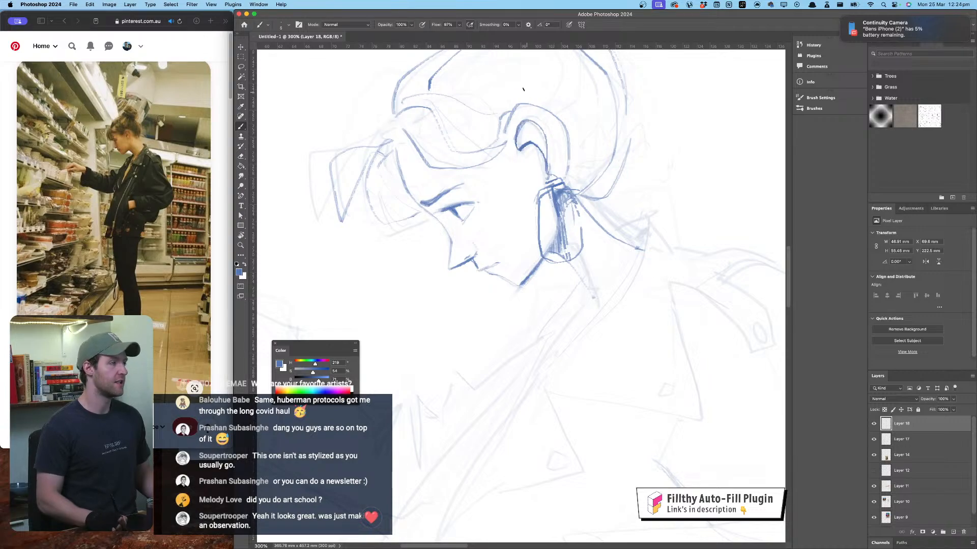
{"action": "key", "text": "super+z"}
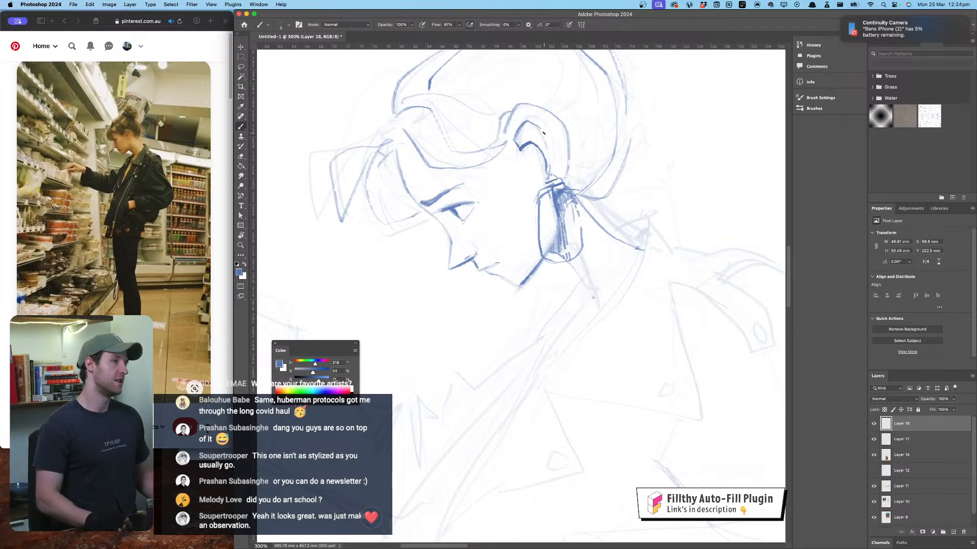
{"action": "left_click_drag", "start_coordinate": [544, 134], "coordinate": [554, 173]}
{"action": "key", "text": "super+z"}
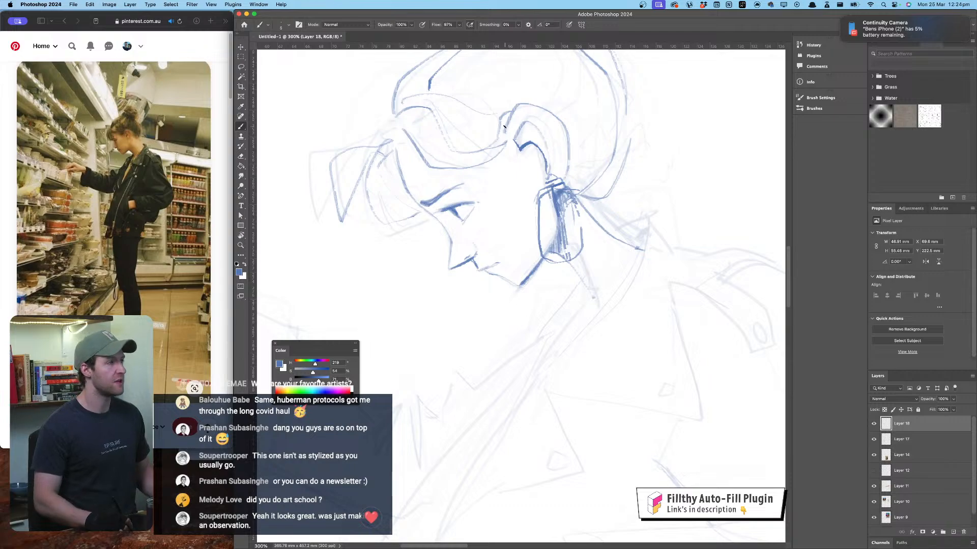
Step: Darken the upper outer curve of the ear and draw a pointed hair wisp flicking out at the nape
{"action": "mouse_move", "coordinate": [504, 127]}
{"action": "left_mouse_down"}
{"action": "mouse_move", "coordinate": [517, 105]}
{"action": "mouse_move", "coordinate": [540, 106]}
{"action": "left_mouse_up"}
{"action": "mouse_move", "coordinate": [569, 141]}
{"action": "left_mouse_down"}
{"action": "mouse_move", "coordinate": [564, 181]}
{"action": "mouse_move", "coordinate": [630, 203]}
{"action": "mouse_move", "coordinate": [644, 185]}
{"action": "left_mouse_up"}
{"action": "mouse_move", "coordinate": [644, 184]}
{"action": "left_mouse_down"}
{"action": "mouse_move", "coordinate": [607, 209]}
{"action": "mouse_move", "coordinate": [580, 203]}
{"action": "left_mouse_up"}
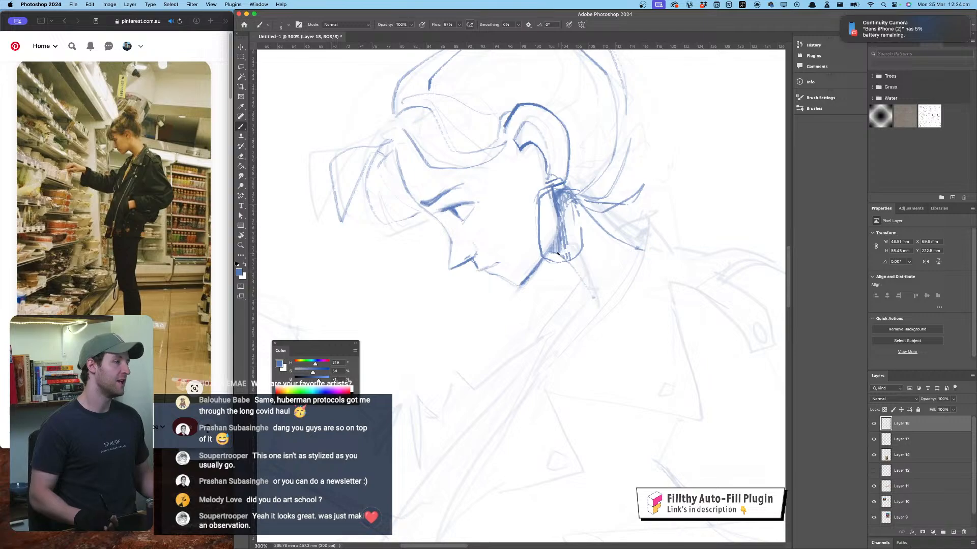
Step: Draw the front neck line curving down from the jaw shadow and a short line descending from the nape
{"action": "left_click_drag", "start_coordinate": [558, 253], "coordinate": [591, 311]}
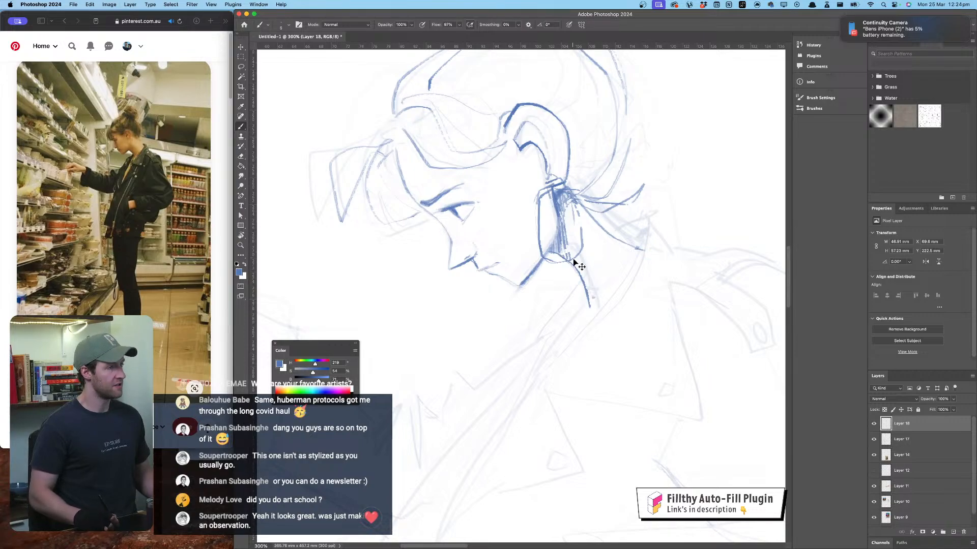
{"action": "key", "text": "super+z"}
{"action": "left_click_drag", "start_coordinate": [565, 259], "coordinate": [593, 305]}
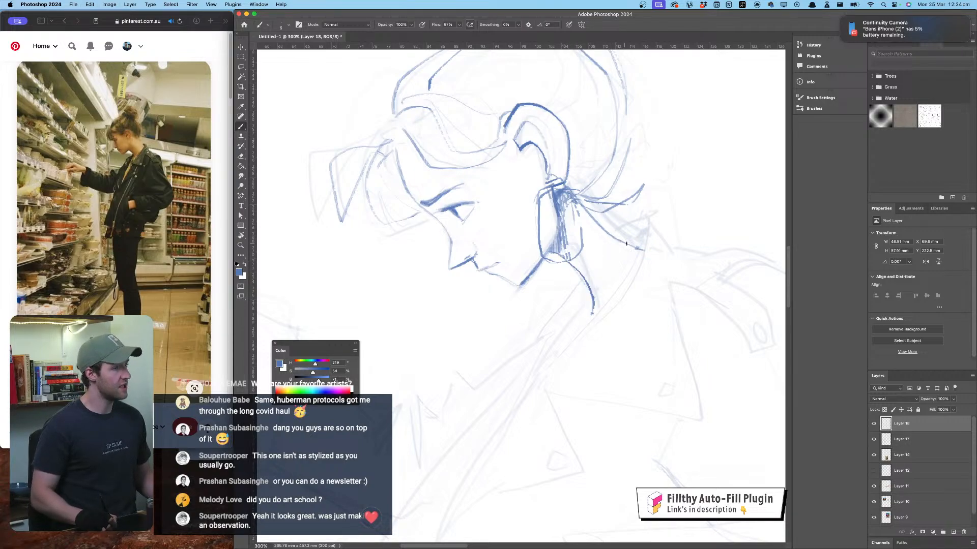
{"action": "left_click_drag", "start_coordinate": [636, 247], "coordinate": [632, 275]}
Step: Add a short stroke at the forehead hairline and outline the top edge of the loose fringe strand
{"action": "left_click_drag", "start_coordinate": [398, 150], "coordinate": [397, 130]}
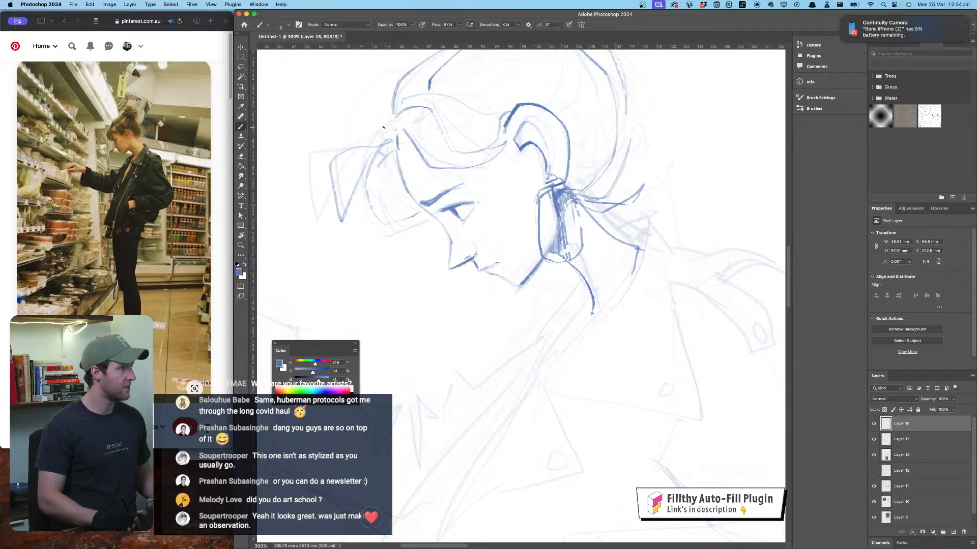
{"action": "left_click_drag", "start_coordinate": [328, 154], "coordinate": [384, 122]}
{"action": "left_click_drag", "start_coordinate": [465, 194], "coordinate": [457, 74]}
{"action": "left_click_drag", "start_coordinate": [472, 138], "coordinate": [489, 132]}
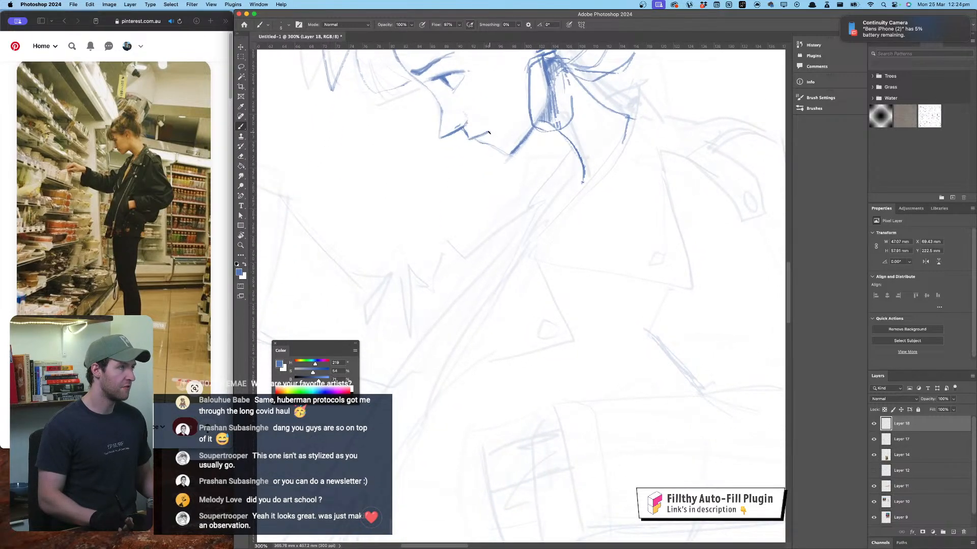
Step: Add curved strand lines sweeping down from the hair tie over the back of the head
{"action": "left_click_drag", "start_coordinate": [536, 258], "coordinate": [552, 434]}
{"action": "left_click_drag", "start_coordinate": [508, 102], "coordinate": [505, 222]}
{"action": "mouse_move", "coordinate": [425, 249]}
{"action": "left_mouse_down"}
{"action": "mouse_move", "coordinate": [431, 230]}
{"action": "mouse_move", "coordinate": [493, 179]}
{"action": "mouse_move", "coordinate": [565, 209]}
{"action": "mouse_move", "coordinate": [553, 259]}
{"action": "left_mouse_up"}
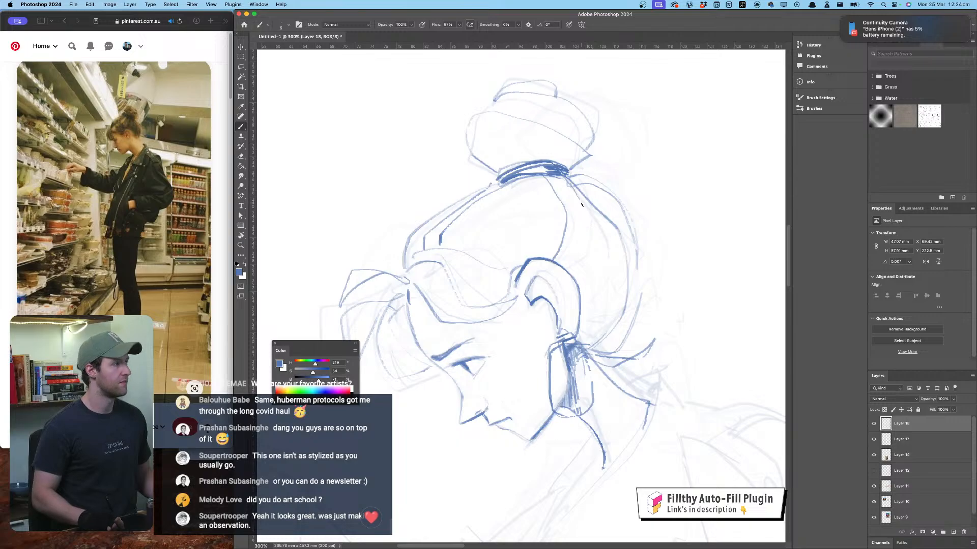
{"action": "mouse_move", "coordinate": [582, 204]}
{"action": "left_mouse_down"}
{"action": "mouse_move", "coordinate": [614, 246]}
{"action": "mouse_move", "coordinate": [602, 317]}
{"action": "mouse_move", "coordinate": [585, 340]}
{"action": "mouse_move", "coordinate": [647, 291]}
{"action": "mouse_move", "coordinate": [628, 220]}
{"action": "left_mouse_up"}
{"action": "mouse_move", "coordinate": [614, 258]}
{"action": "left_mouse_down"}
{"action": "mouse_move", "coordinate": [540, 100]}
{"action": "mouse_move", "coordinate": [469, 124]}
{"action": "left_mouse_up"}
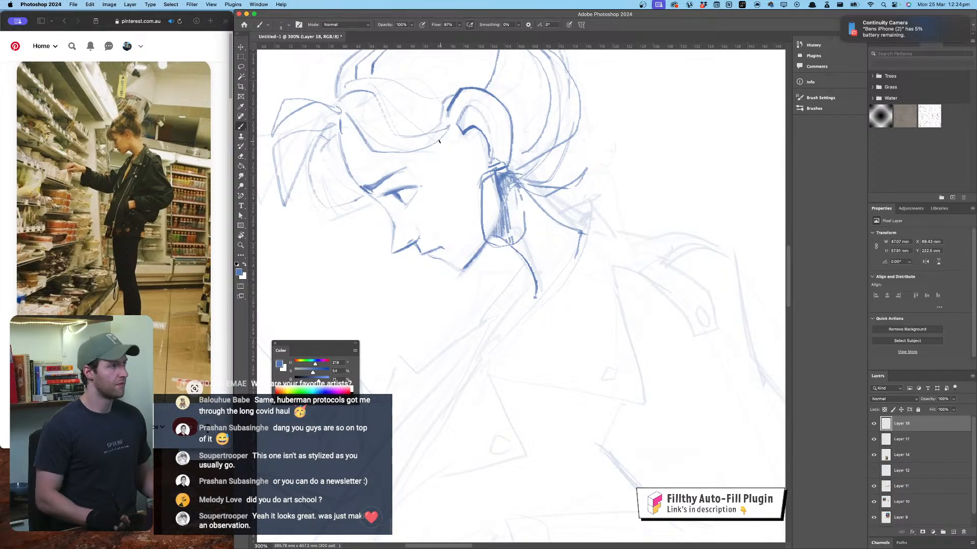
Step: Flip the canvas horizontally and center the mirrored head
{"action": "mouse_move", "coordinate": [464, 161]}
{"action": "left_mouse_down"}
{"action": "mouse_move", "coordinate": [477, 153]}
{"action": "mouse_move", "coordinate": [495, 163]}
{"action": "mouse_move", "coordinate": [479, 181]}
{"action": "left_mouse_up"}
{"action": "key", "text": "super+shift+h"}
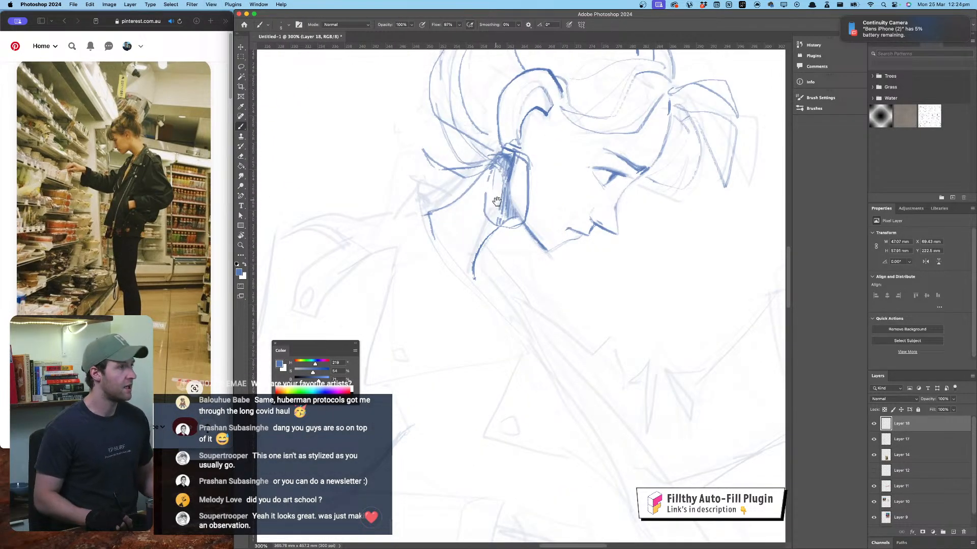
{"action": "left_click_drag", "start_coordinate": [492, 215], "coordinate": [465, 228]}
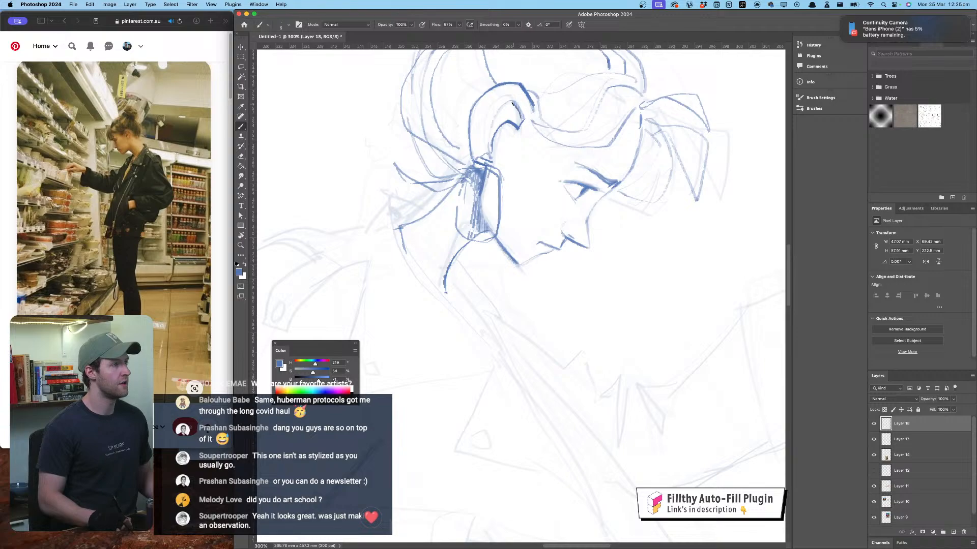
Step: Add a second contour line inside the ear and a curved fringe strand falling in front of the forehead
{"action": "mouse_move", "coordinate": [512, 104]}
{"action": "left_mouse_down"}
{"action": "mouse_move", "coordinate": [491, 121]}
{"action": "mouse_move", "coordinate": [488, 150]}
{"action": "left_mouse_up"}
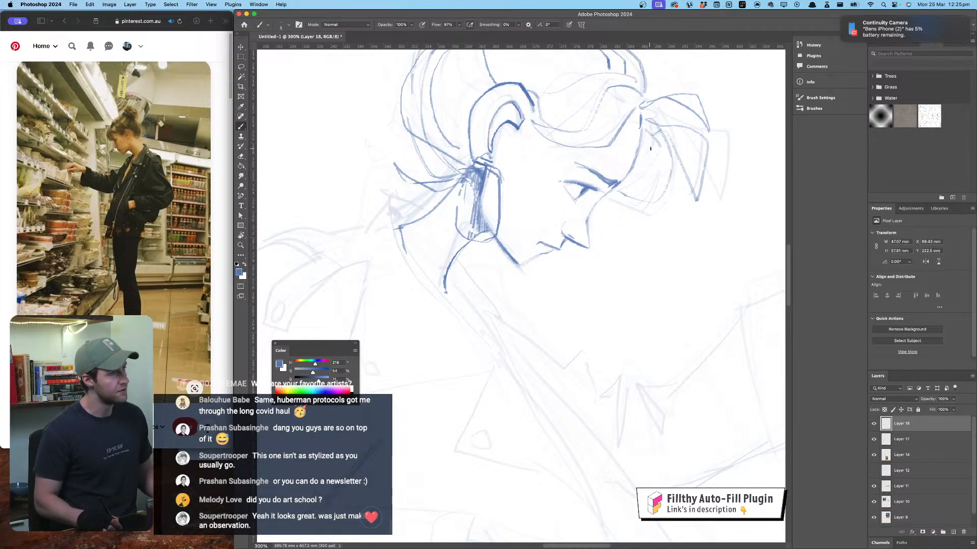
{"action": "mouse_move", "coordinate": [642, 128]}
{"action": "left_mouse_down"}
{"action": "mouse_move", "coordinate": [658, 174]}
{"action": "mouse_move", "coordinate": [638, 188]}
{"action": "left_mouse_up"}
{"action": "left_click_drag", "start_coordinate": [621, 192], "coordinate": [633, 199]}
{"action": "left_click_drag", "start_coordinate": [496, 247], "coordinate": [537, 177]}
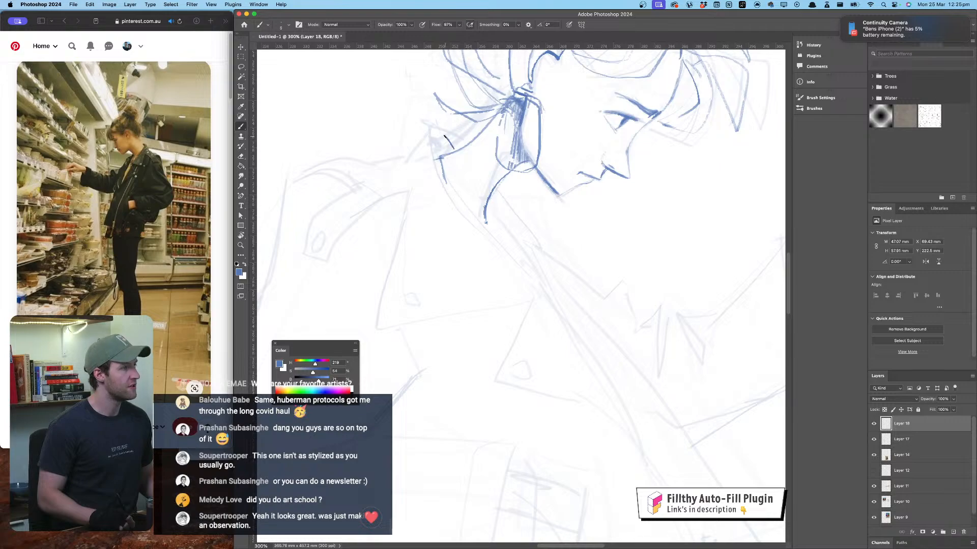
{"action": "mouse_move", "coordinate": [444, 136]}
{"action": "left_mouse_down"}
{"action": "mouse_move", "coordinate": [394, 162]}
{"action": "mouse_move", "coordinate": [423, 136]}
{"action": "mouse_move", "coordinate": [458, 151]}
{"action": "mouse_move", "coordinate": [440, 178]}
{"action": "left_mouse_up"}
{"action": "key", "text": "super+z"}
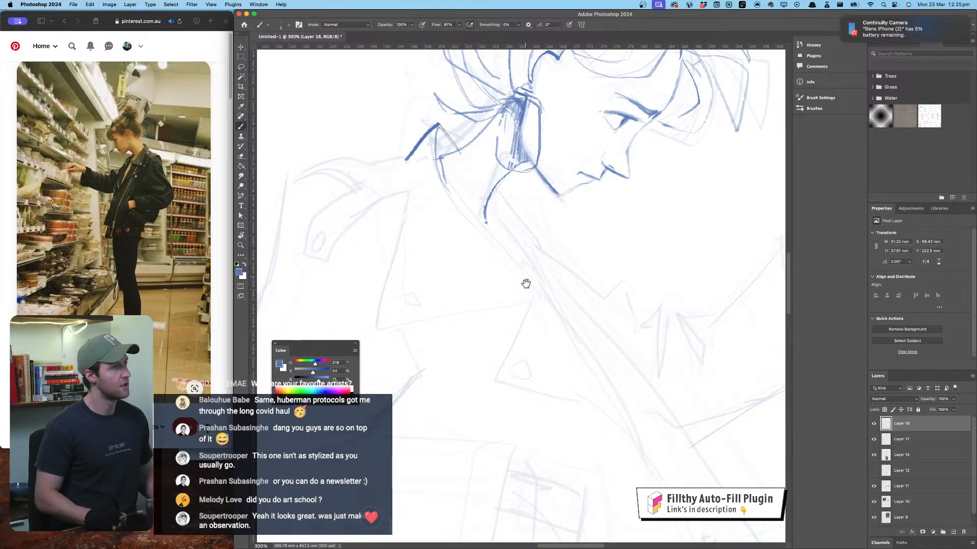
{"action": "left_click_drag", "start_coordinate": [526, 284], "coordinate": [508, 334]}
{"action": "key", "text": "super+z"}
{"action": "key", "text": "super+z"}
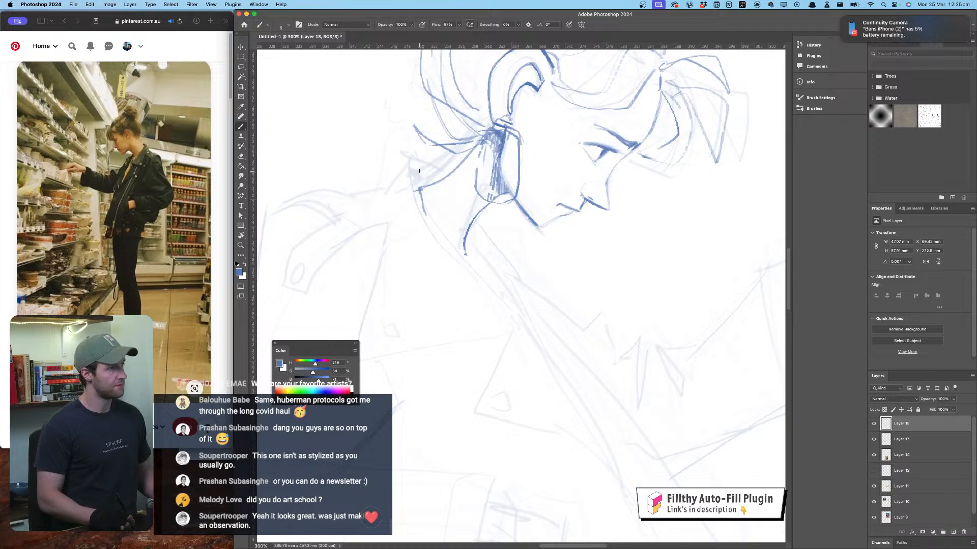
Step: Outline the jacket collar behind the neck and the garment edge running down from the front of the neck
{"action": "left_click_drag", "start_coordinate": [419, 171], "coordinate": [423, 213]}
{"action": "left_click_drag", "start_coordinate": [428, 160], "coordinate": [384, 189]}
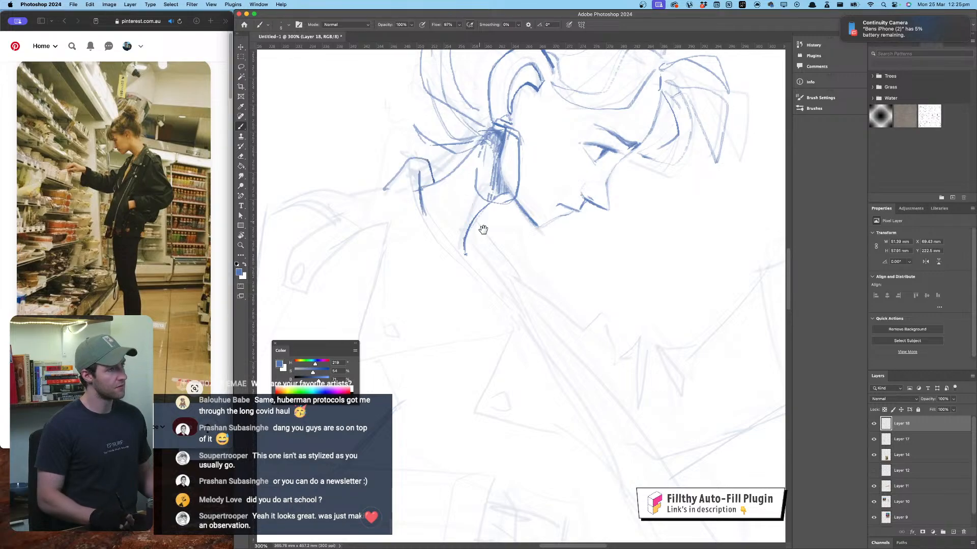
{"action": "mouse_move", "coordinate": [483, 229]}
{"action": "left_mouse_down"}
{"action": "mouse_move", "coordinate": [447, 176]}
{"action": "mouse_move", "coordinate": [479, 240]}
{"action": "left_mouse_up"}
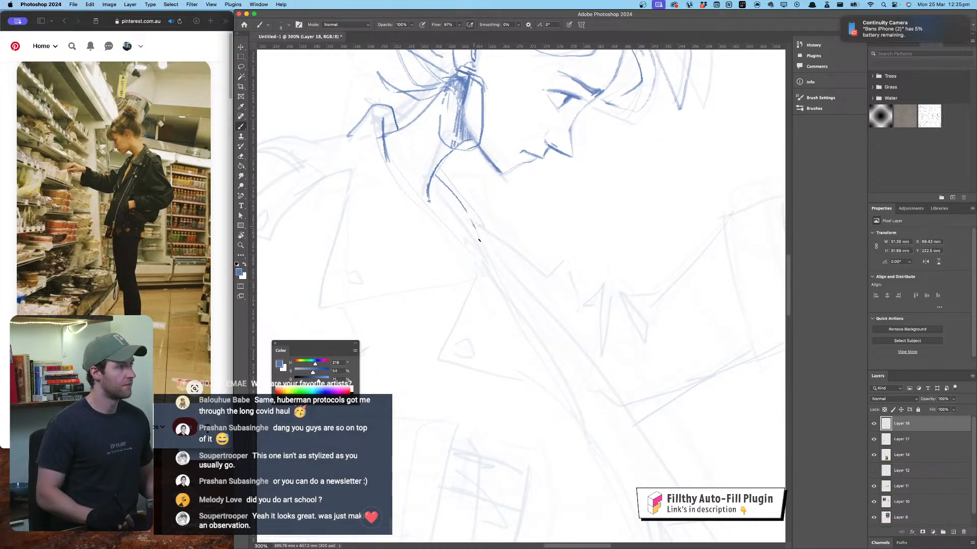
Step: Outline the jacket collar and lapel as a zigzag with two sharp corners, ending at the chest
{"action": "left_click_drag", "start_coordinate": [346, 195], "coordinate": [325, 303]}
{"action": "mouse_move", "coordinate": [351, 175]}
{"action": "left_mouse_down"}
{"action": "mouse_move", "coordinate": [329, 302]}
{"action": "mouse_move", "coordinate": [463, 278]}
{"action": "mouse_move", "coordinate": [449, 367]}
{"action": "mouse_move", "coordinate": [504, 372]}
{"action": "mouse_move", "coordinate": [561, 404]}
{"action": "left_mouse_up"}
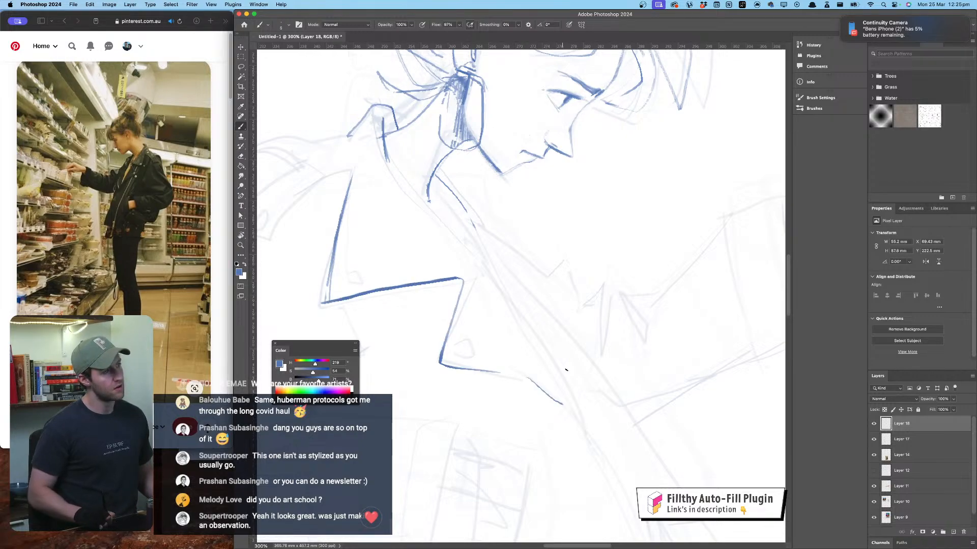
{"action": "left_click_drag", "start_coordinate": [524, 242], "coordinate": [558, 285]}
Step: Outline the shoulder epaulette beside the collar and thicken its underside with a dark tapered shadow
{"action": "key", "text": "super+minus"}
{"action": "key", "text": "super+minus"}
{"action": "key", "text": "super+minus"}
{"action": "key", "text": "super+minus"}
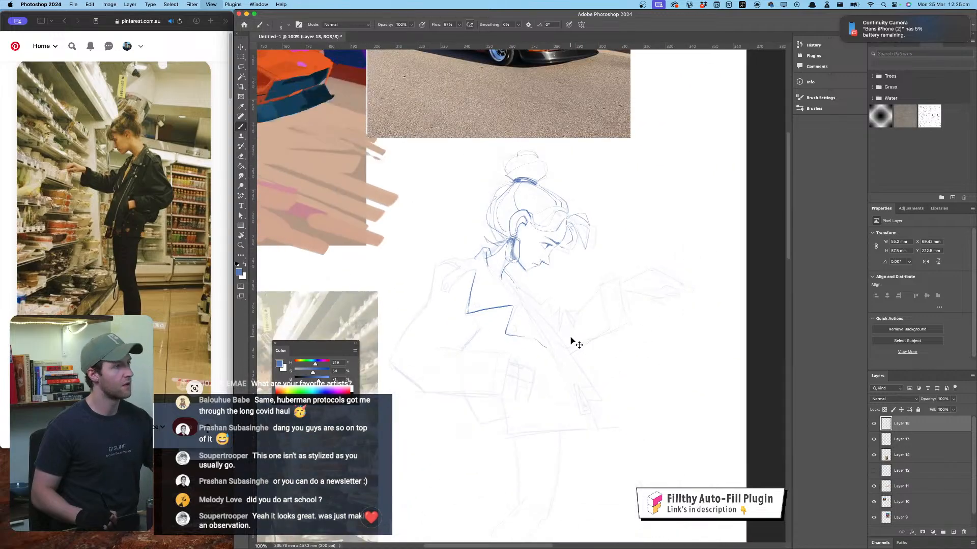
{"action": "key", "text": "super+plus"}
{"action": "key", "text": "super+plus"}
{"action": "key", "text": "super+plus"}
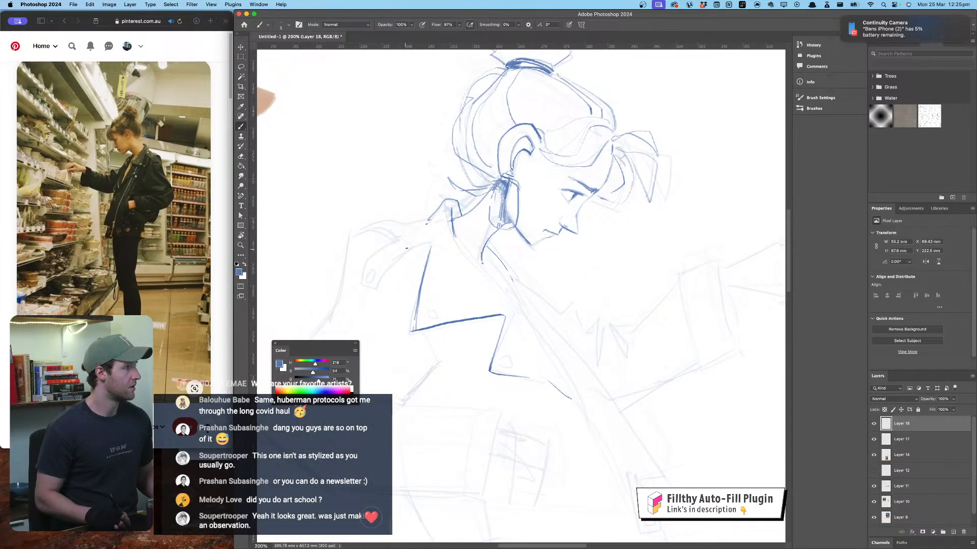
{"action": "mouse_move", "coordinate": [389, 243]}
{"action": "left_mouse_down"}
{"action": "mouse_move", "coordinate": [365, 265]}
{"action": "mouse_move", "coordinate": [429, 245]}
{"action": "mouse_move", "coordinate": [417, 250]}
{"action": "left_mouse_up"}
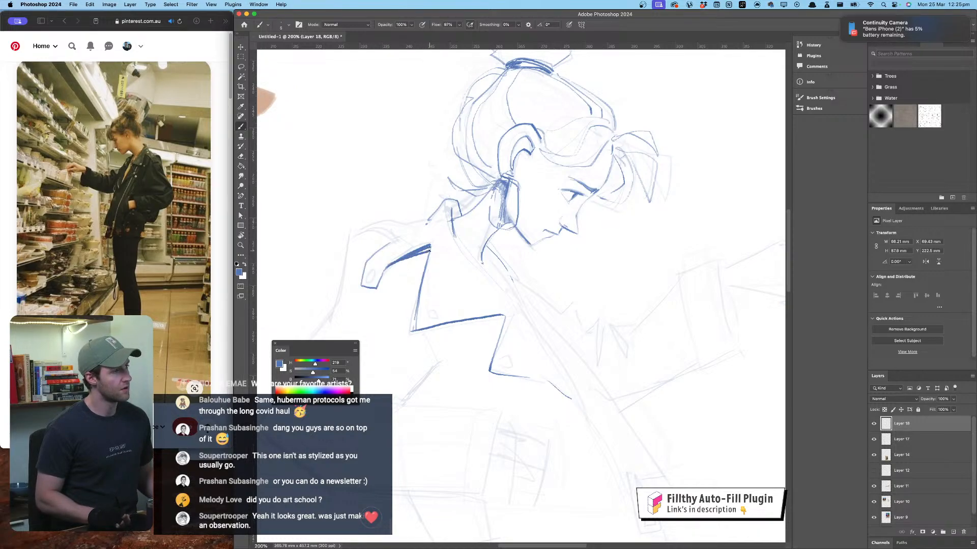
{"action": "scroll", "coordinate": [473, 222], "scroll_direction": "down", "scroll_amount": 2}
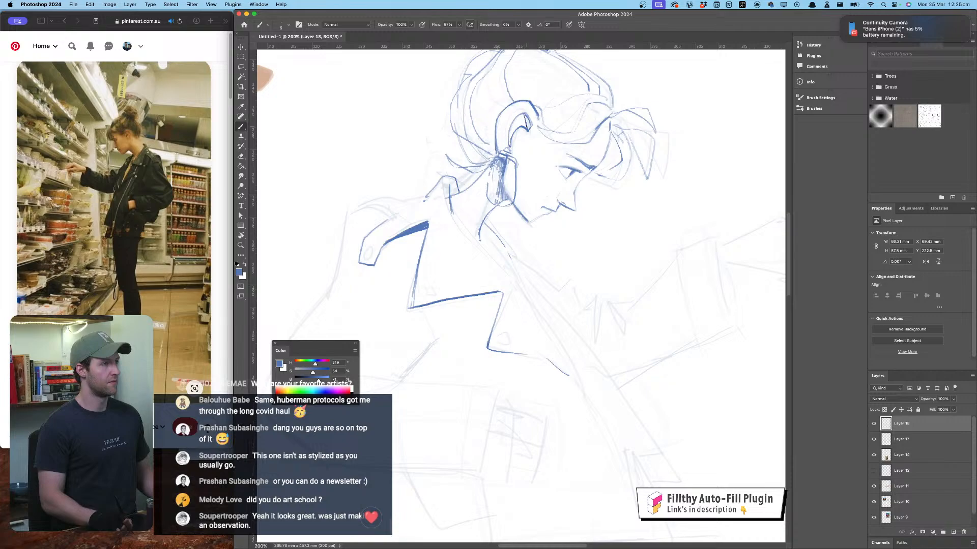
{"action": "left_click_drag", "start_coordinate": [480, 192], "coordinate": [439, 151]}
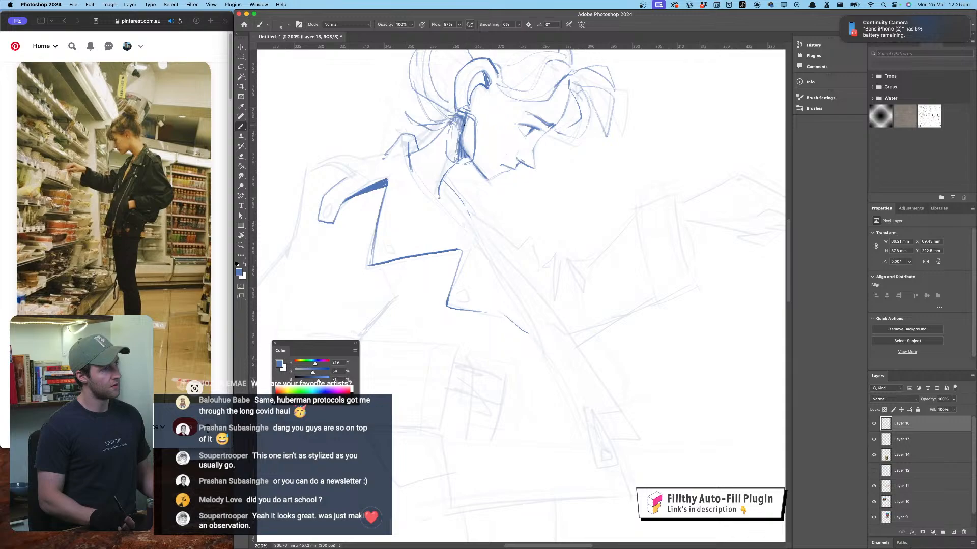
{"action": "left_click_drag", "start_coordinate": [540, 247], "coordinate": [536, 244]}
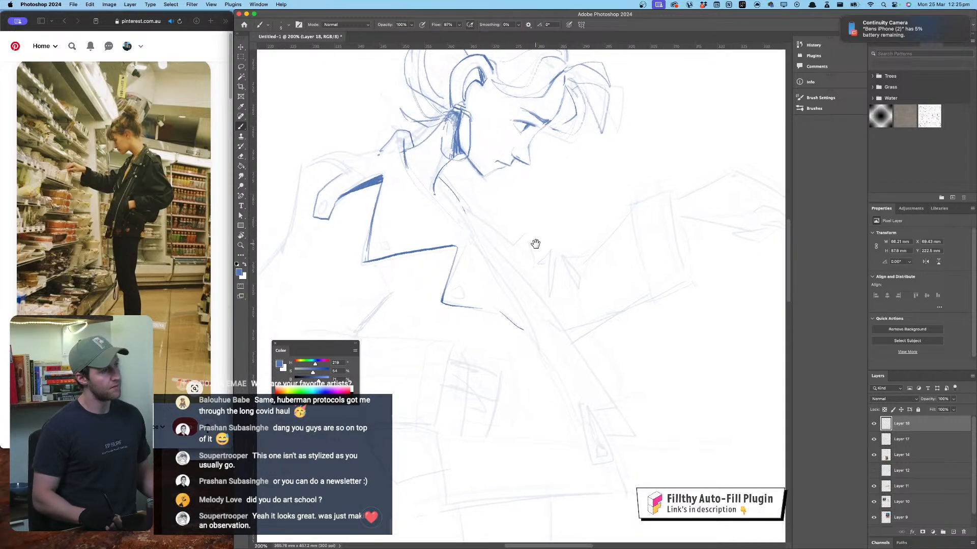
{"action": "left_click_drag", "start_coordinate": [416, 182], "coordinate": [516, 329]}
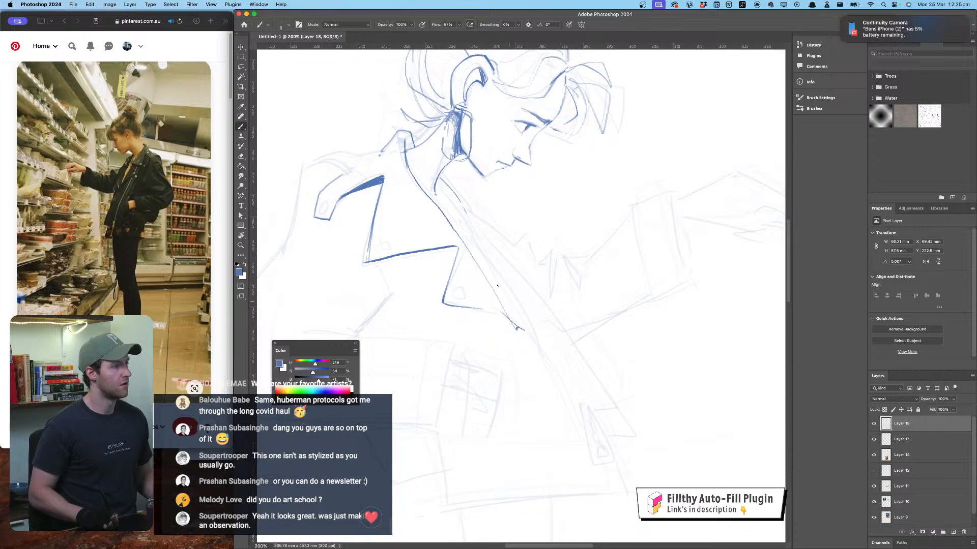
{"action": "key", "text": "super+z"}
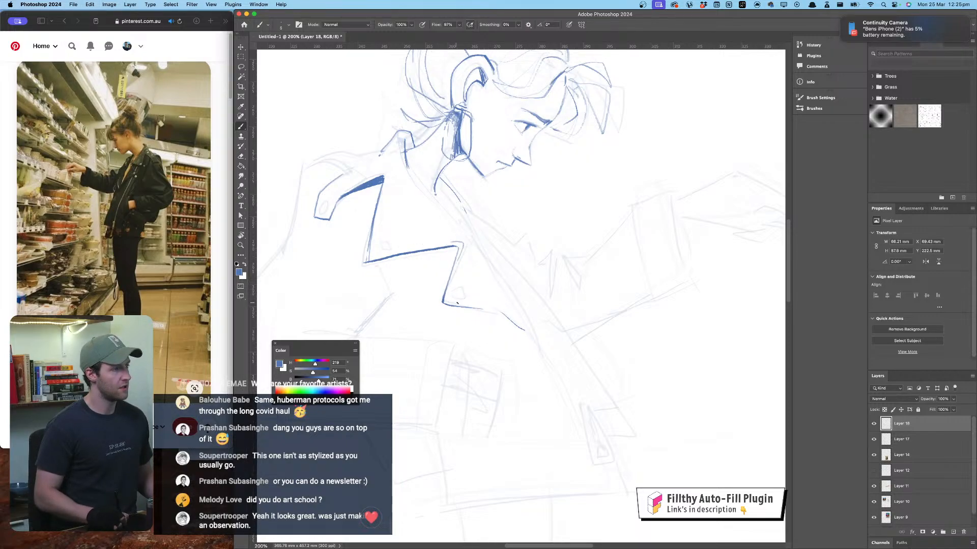
Step: Draw a parallel seam line along the lower lapel edge and outline the studs on the collar, lapel and epaulette
{"action": "mouse_move", "coordinate": [457, 303]}
{"action": "left_mouse_down"}
{"action": "mouse_move", "coordinate": [489, 306]}
{"action": "mouse_move", "coordinate": [532, 326]}
{"action": "mouse_move", "coordinate": [532, 337]}
{"action": "left_mouse_up"}
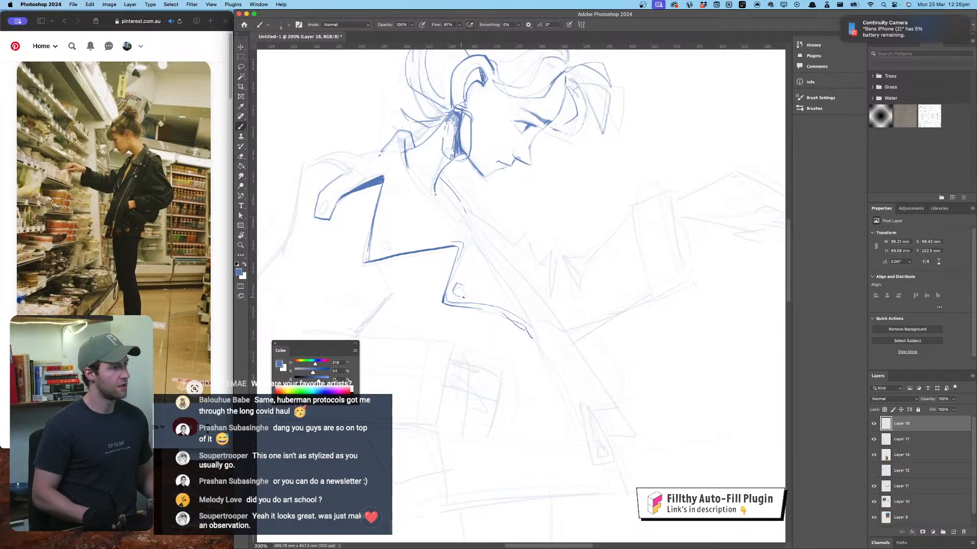
{"action": "mouse_move", "coordinate": [387, 234]}
{"action": "left_mouse_down"}
{"action": "mouse_move", "coordinate": [381, 246]}
{"action": "mouse_move", "coordinate": [392, 235]}
{"action": "left_mouse_up"}
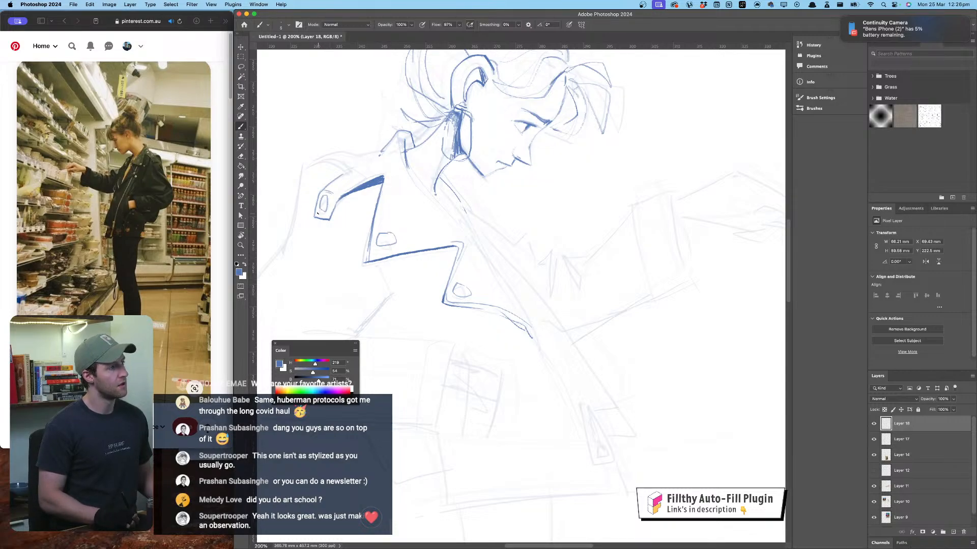
Step: Add an inner seam line along the epaulette and outline the top of the shoulder toward the collar
{"action": "left_click_drag", "start_coordinate": [334, 197], "coordinate": [368, 180]}
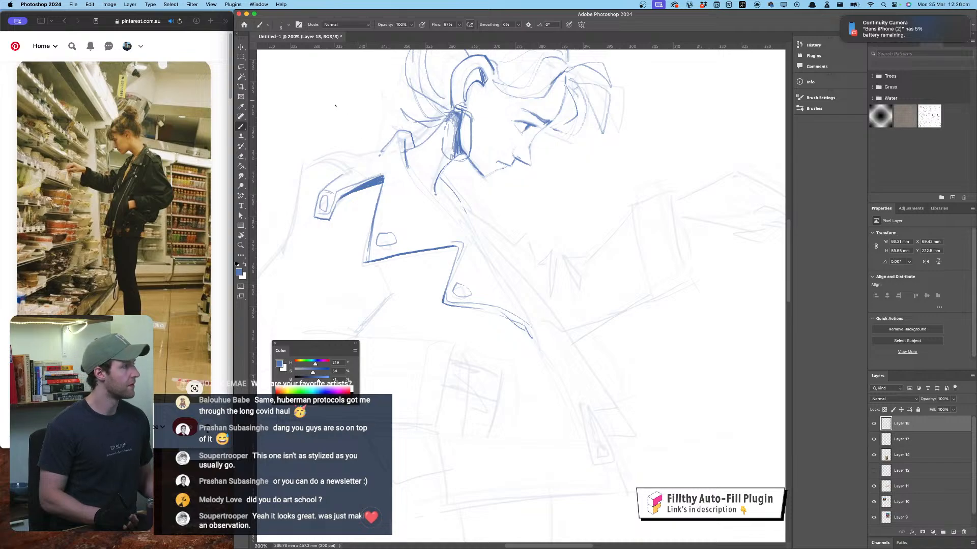
{"action": "mouse_move", "coordinate": [381, 164]}
{"action": "left_mouse_down"}
{"action": "mouse_move", "coordinate": [312, 162]}
{"action": "mouse_move", "coordinate": [300, 178]}
{"action": "mouse_move", "coordinate": [305, 163]}
{"action": "mouse_move", "coordinate": [337, 168]}
{"action": "mouse_move", "coordinate": [301, 162]}
{"action": "mouse_move", "coordinate": [373, 153]}
{"action": "left_mouse_up"}
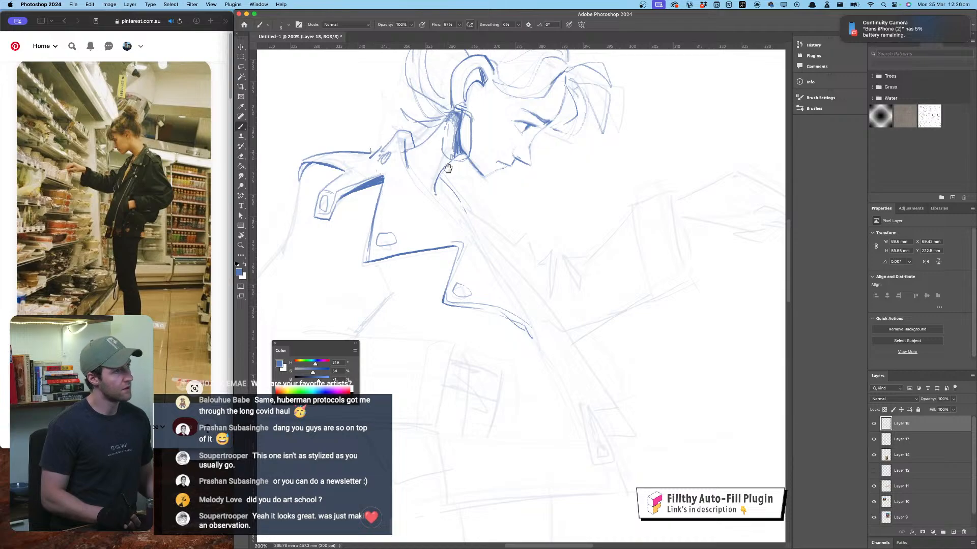
Step: Draw the inner edge of the jacket collar from the neck down to the lower tip of the lapel, redoing the first attempt
{"action": "mouse_move", "coordinate": [521, 228]}
{"action": "left_mouse_down"}
{"action": "mouse_move", "coordinate": [625, 191]}
{"action": "mouse_move", "coordinate": [483, 202]}
{"action": "left_mouse_up"}
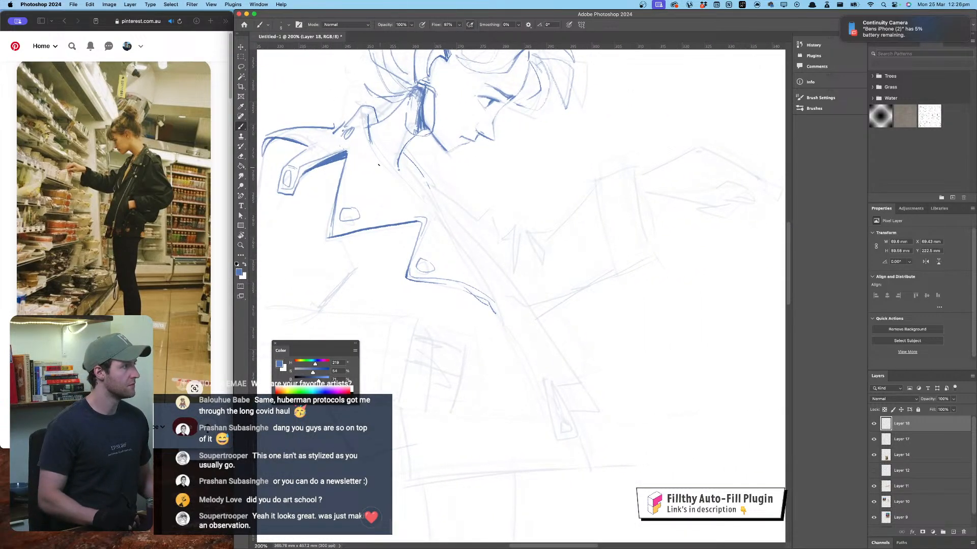
{"action": "mouse_move", "coordinate": [368, 142]}
{"action": "left_mouse_down"}
{"action": "mouse_move", "coordinate": [434, 201]}
{"action": "mouse_move", "coordinate": [439, 233]}
{"action": "mouse_move", "coordinate": [478, 295]}
{"action": "left_mouse_up"}
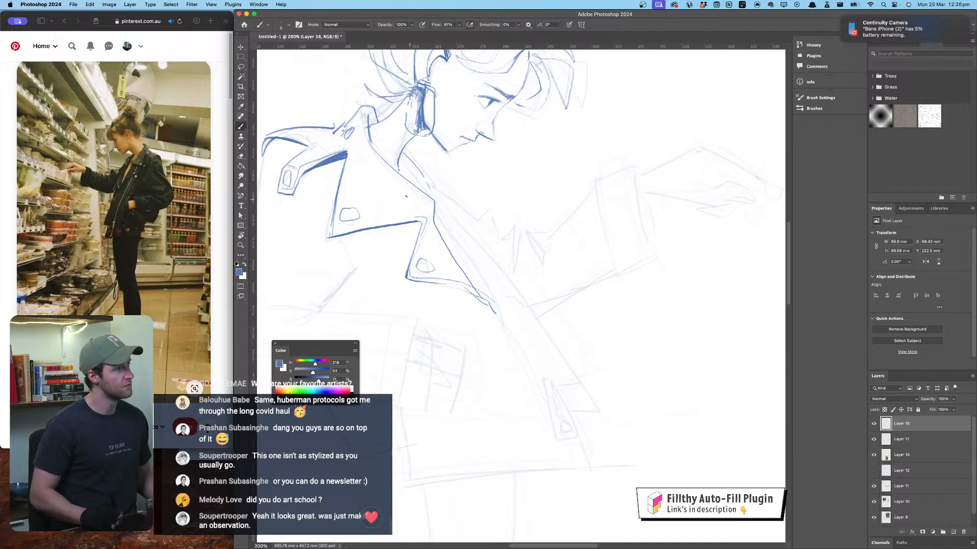
{"action": "key", "text": "super+z"}
{"action": "mouse_move", "coordinate": [369, 142]}
{"action": "left_mouse_down"}
{"action": "mouse_move", "coordinate": [434, 214]}
{"action": "mouse_move", "coordinate": [486, 296]}
{"action": "left_mouse_up"}
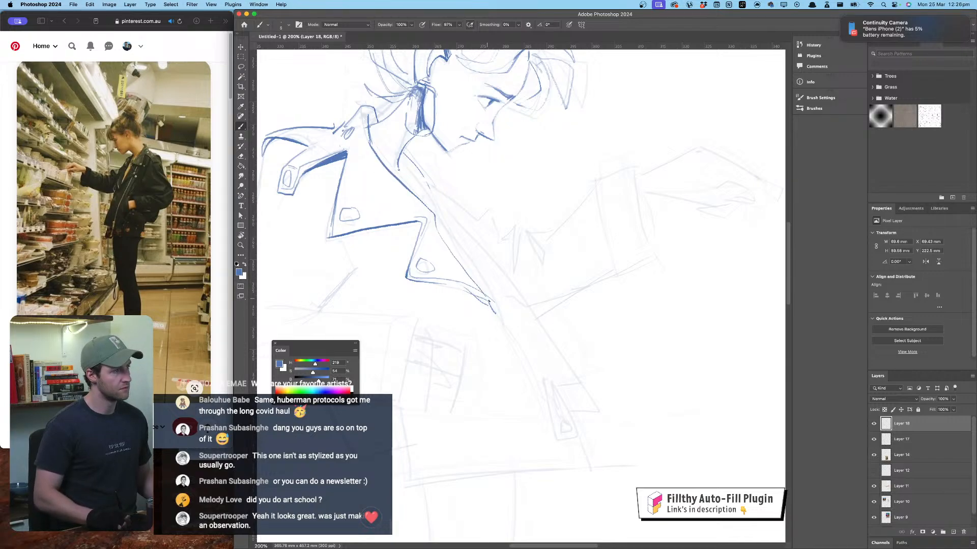
Step: Outline the far collar edge down the jacket opening and start the far shoulder line toward the reaching arm
{"action": "mouse_move", "coordinate": [542, 307]}
{"action": "left_mouse_down"}
{"action": "mouse_move", "coordinate": [613, 430]}
{"action": "mouse_move", "coordinate": [639, 429]}
{"action": "mouse_move", "coordinate": [485, 371]}
{"action": "left_mouse_up"}
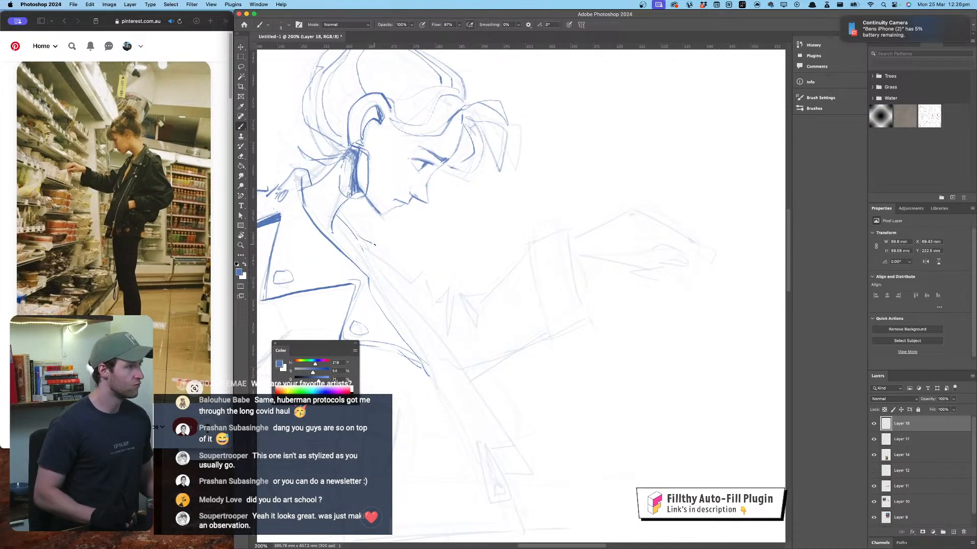
{"action": "left_click_drag", "start_coordinate": [374, 245], "coordinate": [437, 374]}
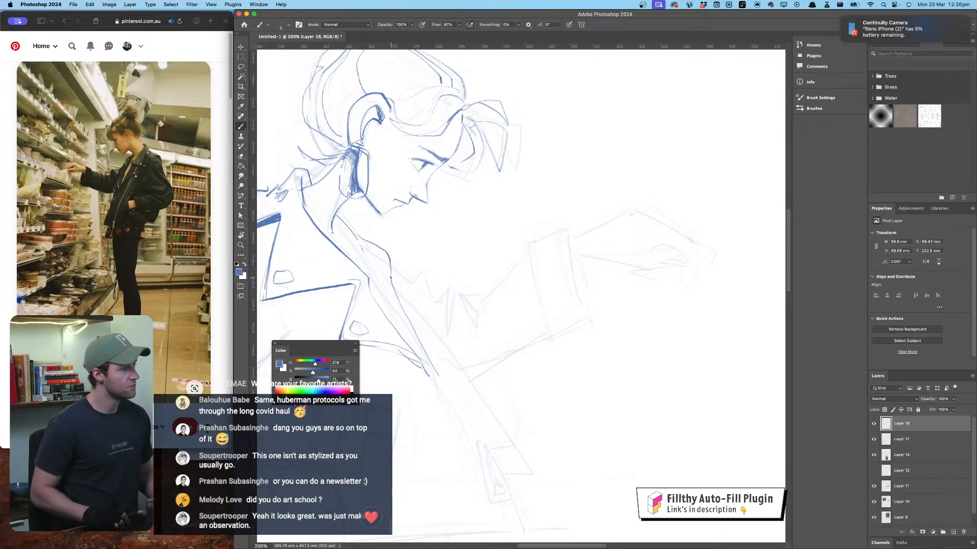
{"action": "left_click_drag", "start_coordinate": [390, 278], "coordinate": [425, 290]}
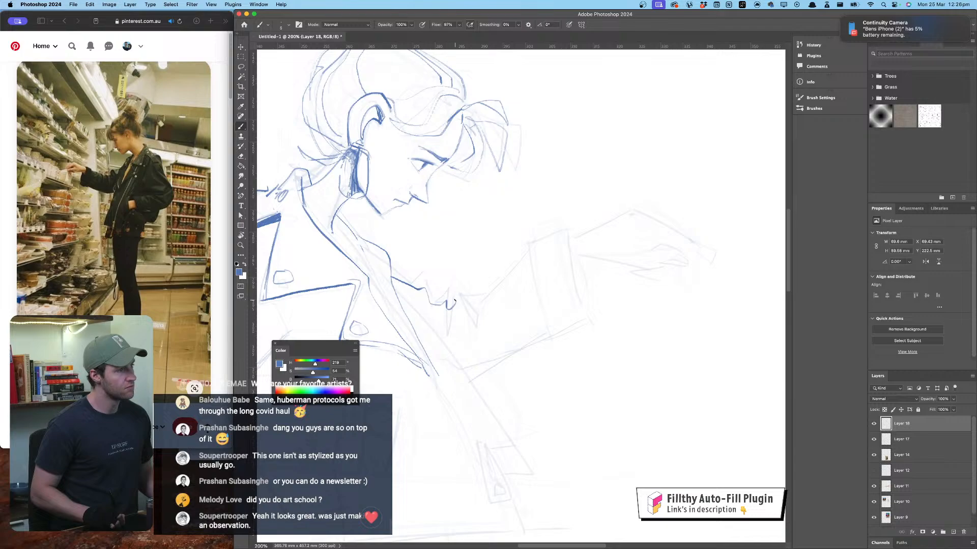
Step: Draw the jagged folds at the reaching arm's crease and outline the upper edges of its sleeve and wrist
{"action": "left_click_drag", "start_coordinate": [468, 303], "coordinate": [487, 299]}
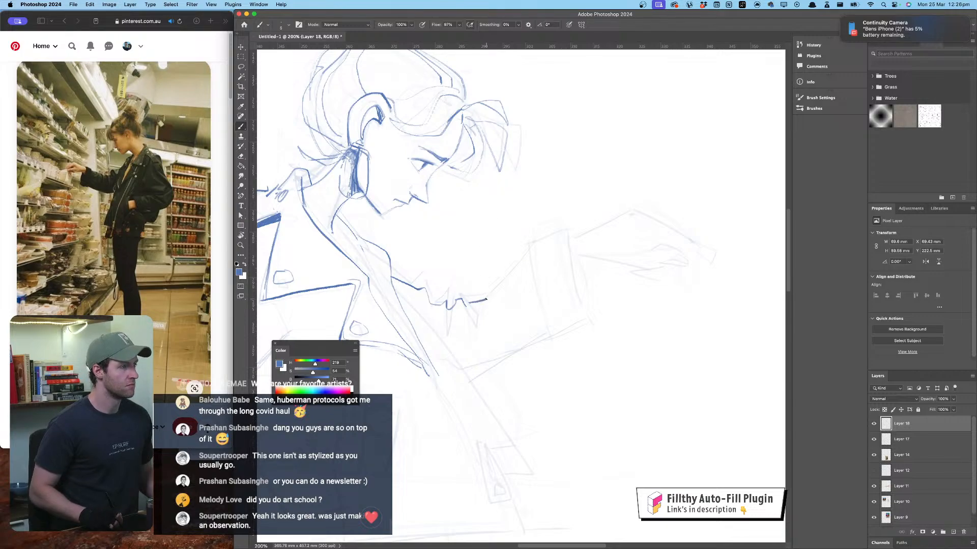
{"action": "left_click_drag", "start_coordinate": [527, 259], "coordinate": [485, 302]}
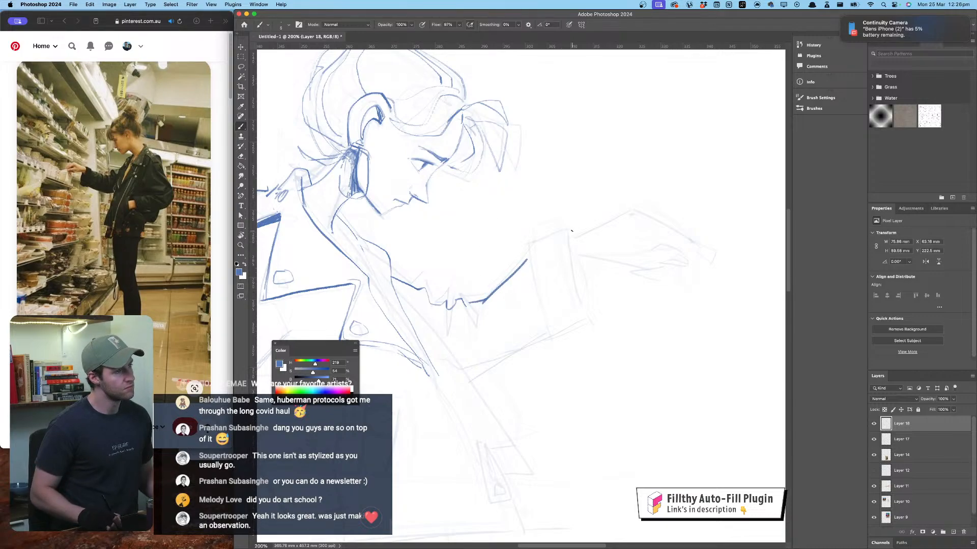
{"action": "left_click", "coordinate": [572, 231]}
{"action": "left_click_drag", "start_coordinate": [573, 234], "coordinate": [627, 213]}
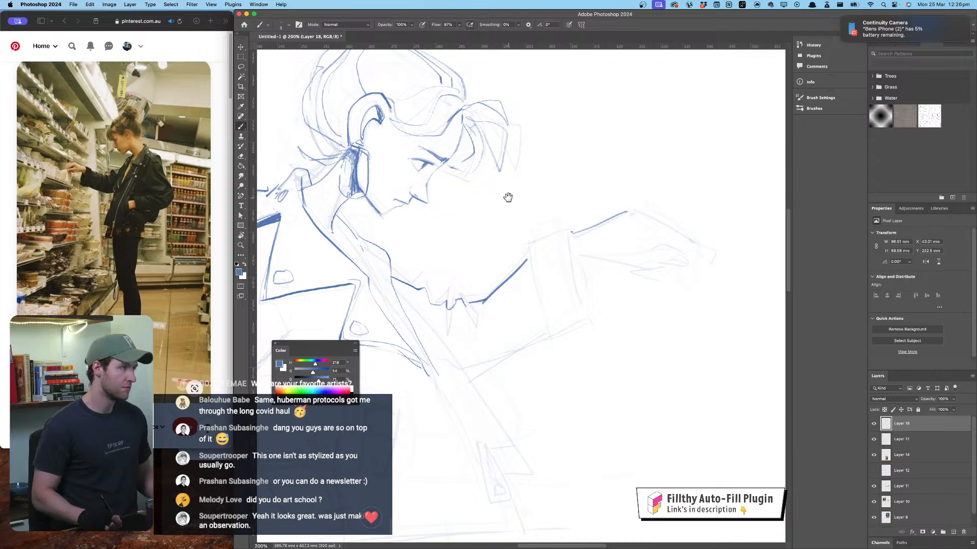
Step: Draw a loose curved hair strand flicking out behind the nape, redoing it until the shape sits well
{"action": "mouse_move", "coordinate": [506, 197]}
{"action": "left_mouse_down"}
{"action": "mouse_move", "coordinate": [553, 182]}
{"action": "mouse_move", "coordinate": [556, 235]}
{"action": "left_mouse_up"}
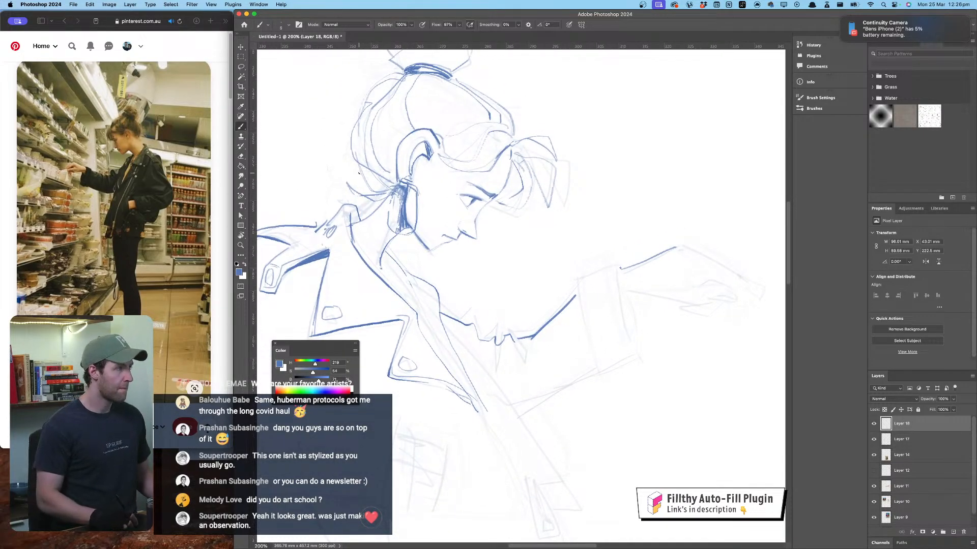
{"action": "left_click_drag", "start_coordinate": [335, 124], "coordinate": [321, 163]}
{"action": "key", "text": "super+z"}
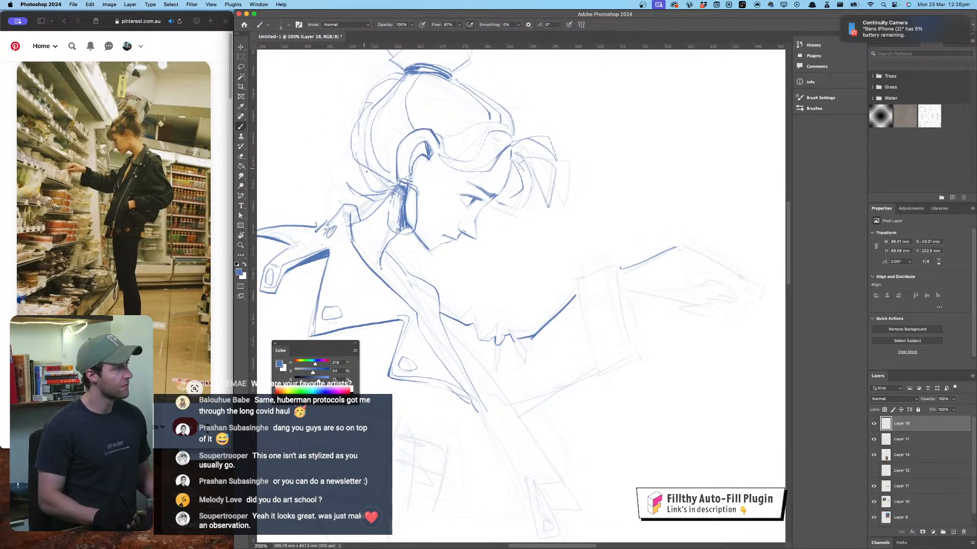
{"action": "mouse_move", "coordinate": [374, 183]}
{"action": "left_mouse_down"}
{"action": "mouse_move", "coordinate": [350, 178]}
{"action": "mouse_move", "coordinate": [347, 133]}
{"action": "mouse_move", "coordinate": [311, 149]}
{"action": "mouse_move", "coordinate": [348, 129]}
{"action": "left_mouse_up"}
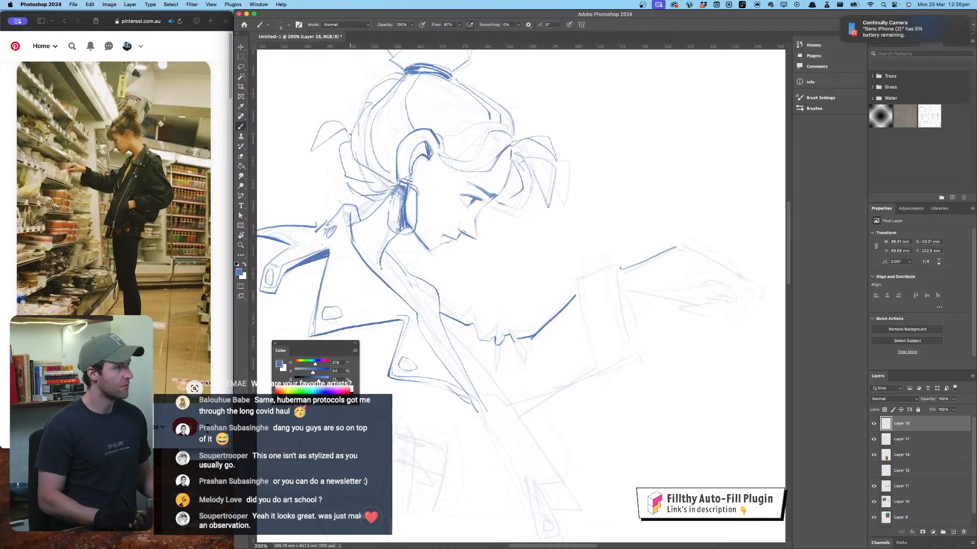
{"action": "key", "text": "super+z"}
{"action": "mouse_move", "coordinate": [376, 180]}
{"action": "left_mouse_down"}
{"action": "mouse_move", "coordinate": [356, 176]}
{"action": "mouse_move", "coordinate": [333, 131]}
{"action": "mouse_move", "coordinate": [320, 147]}
{"action": "left_mouse_up"}
{"action": "left_click_drag", "start_coordinate": [438, 209], "coordinate": [494, 180]}
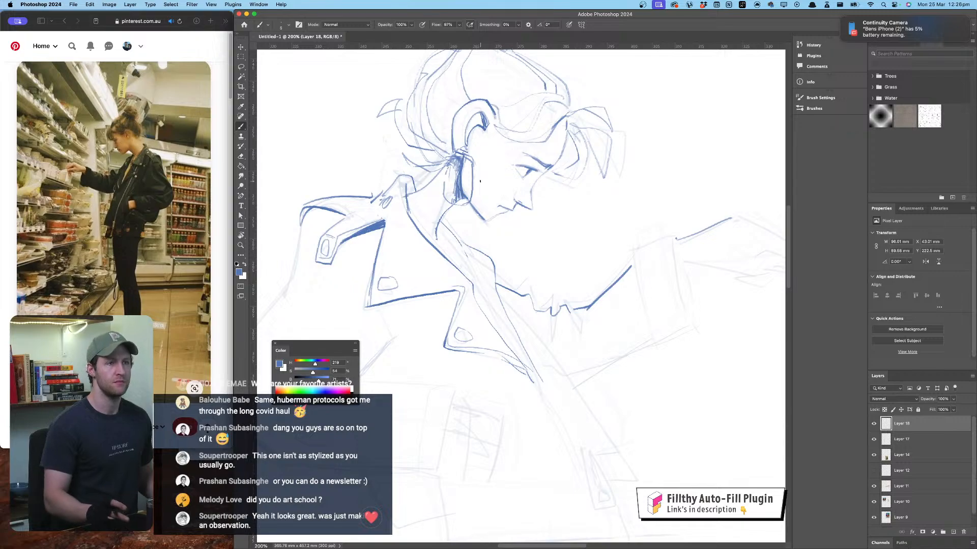
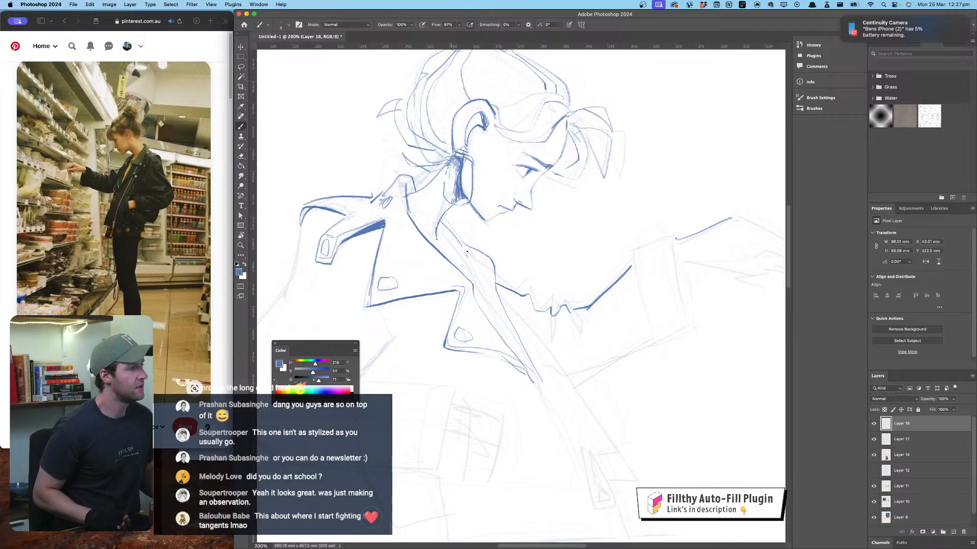
Step: Draw a narrow pointed fold below the reaching arm's crease and outline the underside of its sleeve
{"action": "mouse_move", "coordinate": [444, 212]}
{"action": "left_mouse_down"}
{"action": "mouse_move", "coordinate": [469, 257]}
{"action": "mouse_move", "coordinate": [375, 191]}
{"action": "left_mouse_up"}
{"action": "key", "text": "super+z"}
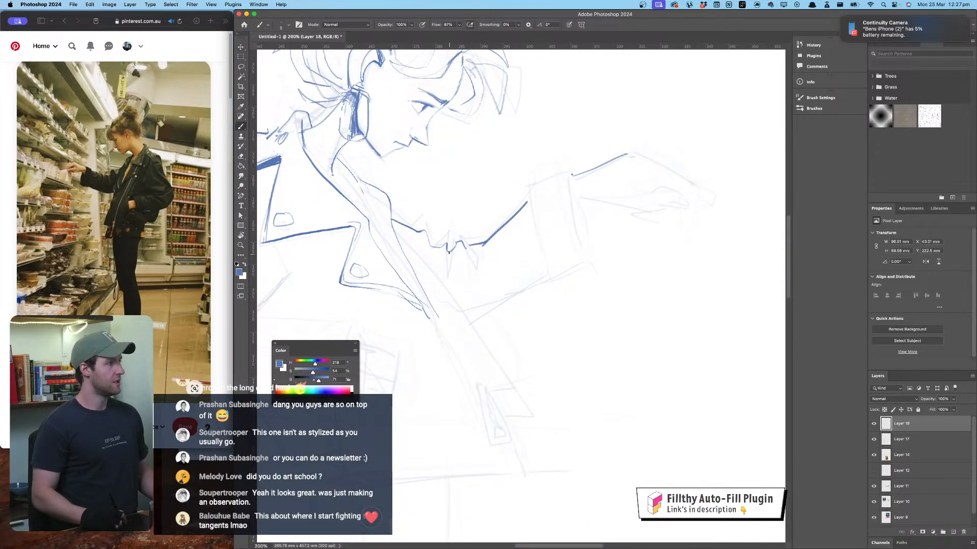
{"action": "left_click_drag", "start_coordinate": [462, 251], "coordinate": [453, 279]}
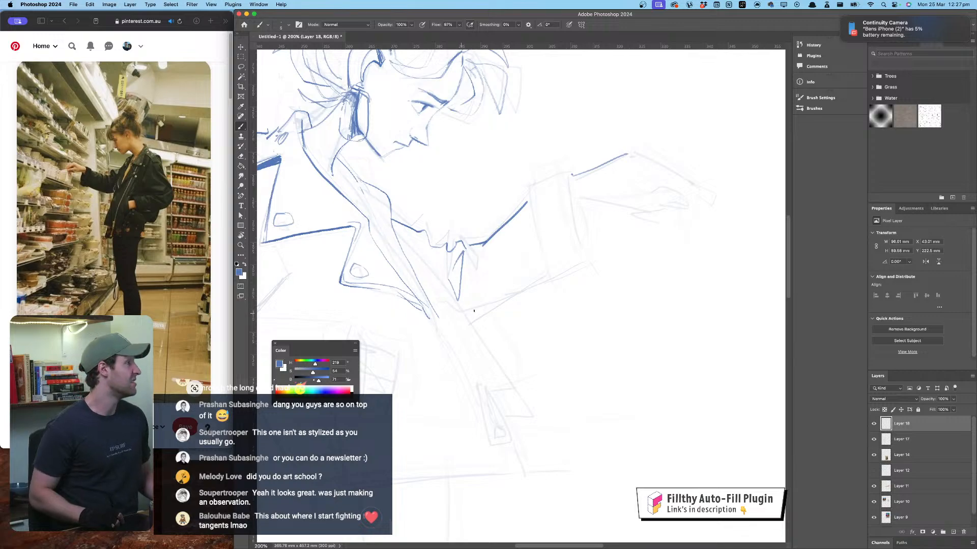
{"action": "left_click_drag", "start_coordinate": [462, 315], "coordinate": [537, 288]}
Step: Outline the reaching arm's cuff with a doubled front edge and start the underside of the wrist
{"action": "left_click_drag", "start_coordinate": [525, 187], "coordinate": [549, 286]}
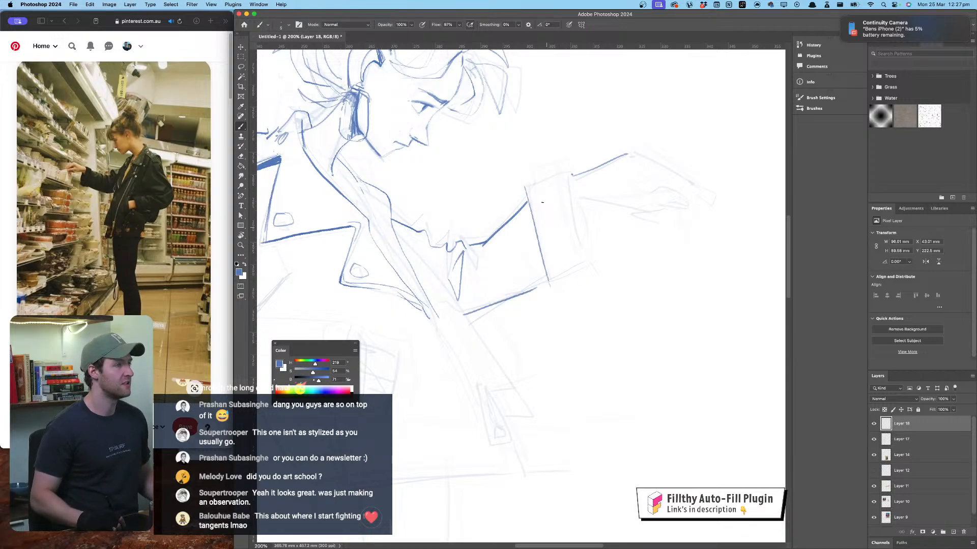
{"action": "mouse_move", "coordinate": [525, 194]}
{"action": "left_mouse_down"}
{"action": "mouse_move", "coordinate": [581, 171]}
{"action": "mouse_move", "coordinate": [566, 178]}
{"action": "mouse_move", "coordinate": [580, 251]}
{"action": "left_mouse_up"}
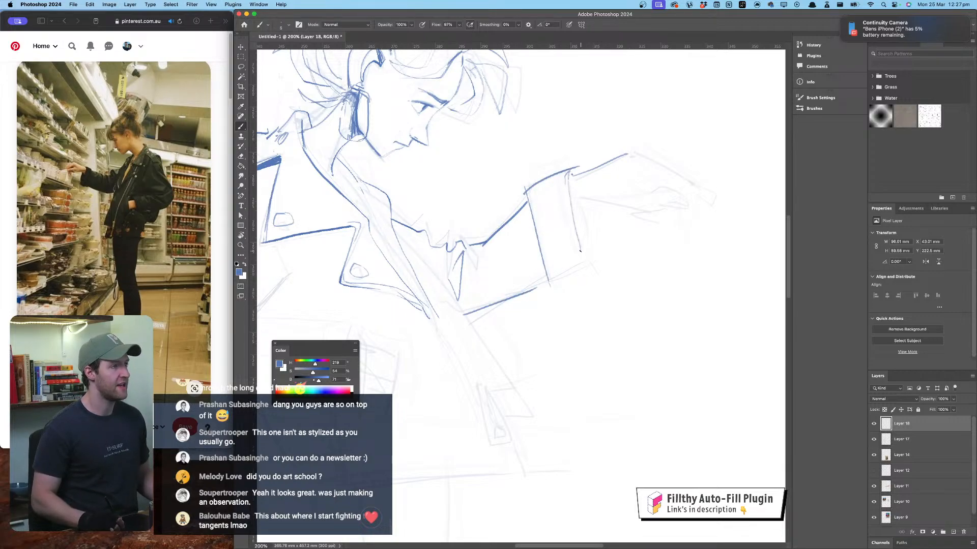
{"action": "left_click_drag", "start_coordinate": [572, 191], "coordinate": [586, 258]}
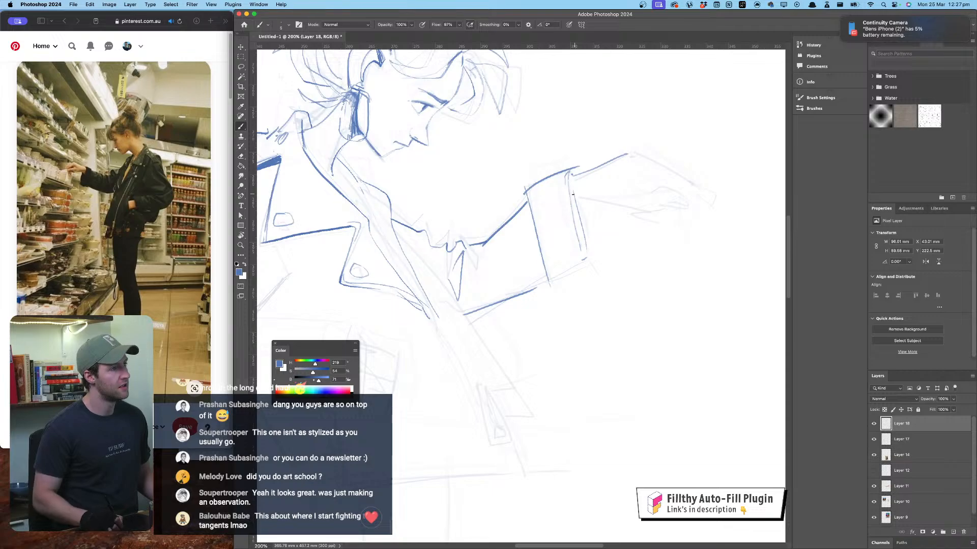
{"action": "left_click_drag", "start_coordinate": [570, 195], "coordinate": [604, 202]}
{"action": "key", "text": "super+minus"}
{"action": "key", "text": "super+minus"}
{"action": "key", "text": "super+minus"}
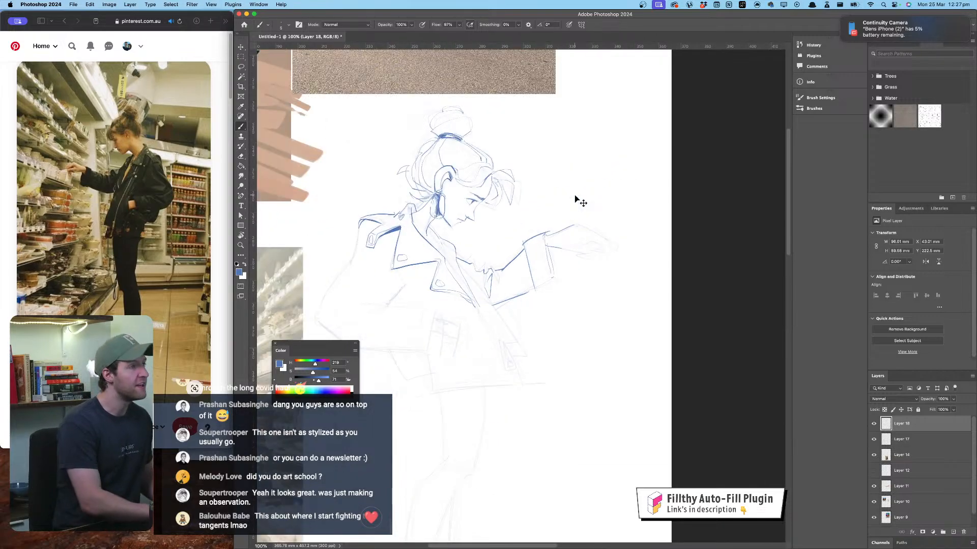
{"action": "key", "text": "super+plus"}
{"action": "key", "text": "super+plus"}
{"action": "key", "text": "super+plus"}
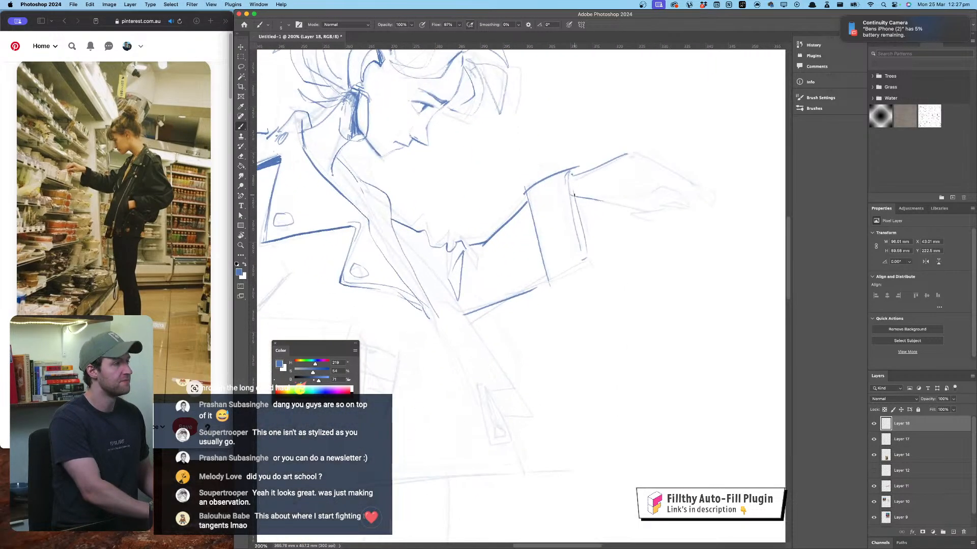
Step: Outline the back of the near sleeve from the shoulder down to the bent elbow
{"action": "mouse_move", "coordinate": [392, 151]}
{"action": "left_mouse_down"}
{"action": "mouse_move", "coordinate": [373, 192]}
{"action": "mouse_move", "coordinate": [387, 156]}
{"action": "mouse_move", "coordinate": [297, 303]}
{"action": "left_mouse_up"}
{"action": "left_click_drag", "start_coordinate": [439, 254], "coordinate": [511, 473]}
{"action": "left_click_drag", "start_coordinate": [397, 132], "coordinate": [514, 388]}
{"action": "left_click_drag", "start_coordinate": [375, 243], "coordinate": [716, 259]}
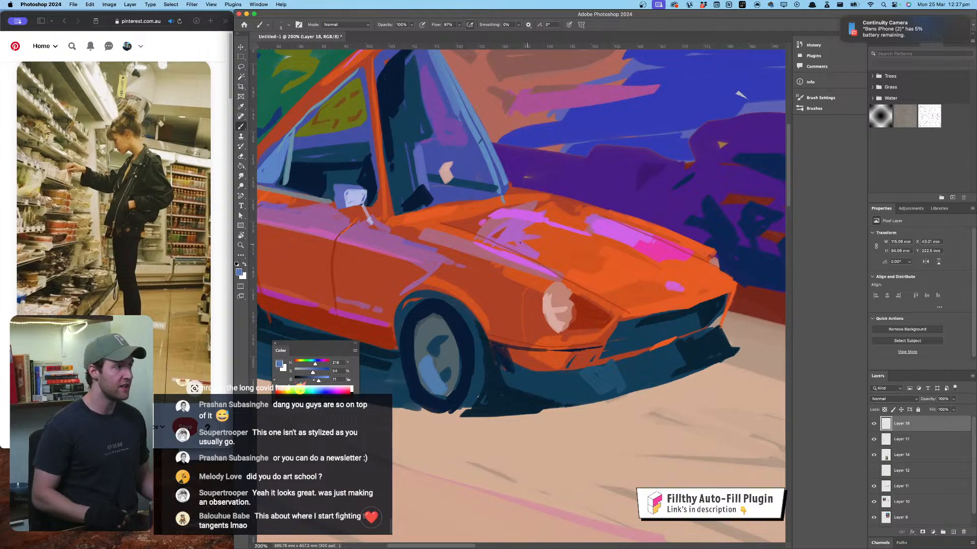
{"action": "left_click_drag", "start_coordinate": [638, 368], "coordinate": [266, 88]}
{"action": "left_click_drag", "start_coordinate": [636, 366], "coordinate": [305, 112]}
{"action": "left_click_drag", "start_coordinate": [474, 209], "coordinate": [604, 108]}
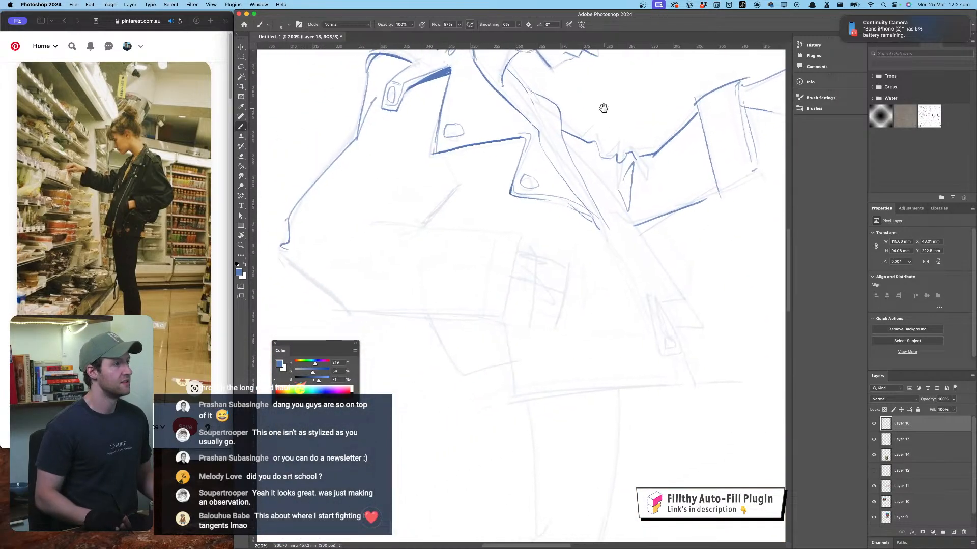
Step: Outline the underside of the near forearm from the elbow and draw the rectangular cuff at its end
{"action": "mouse_move", "coordinate": [280, 244]}
{"action": "left_mouse_down"}
{"action": "mouse_move", "coordinate": [374, 320]}
{"action": "mouse_move", "coordinate": [519, 317]}
{"action": "left_mouse_up"}
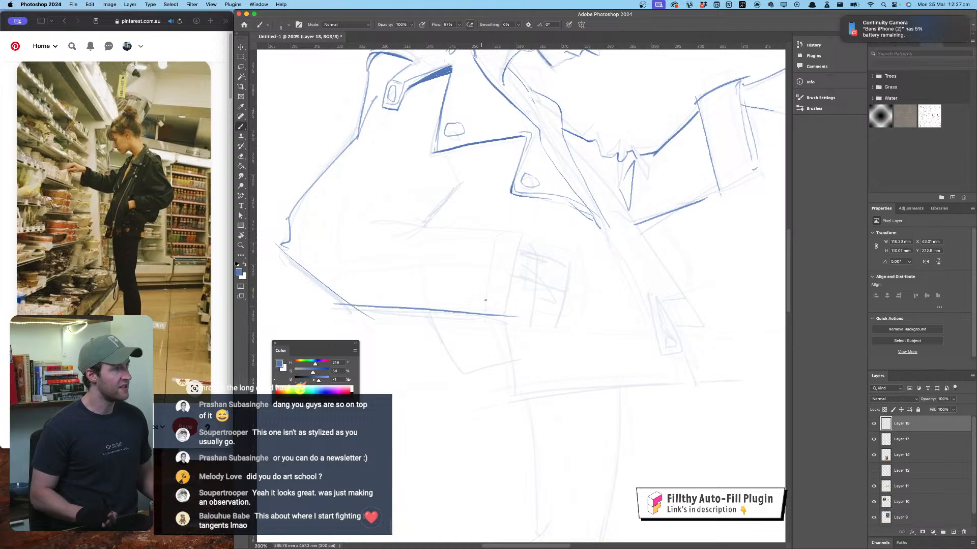
{"action": "left_click_drag", "start_coordinate": [499, 227], "coordinate": [487, 301]}
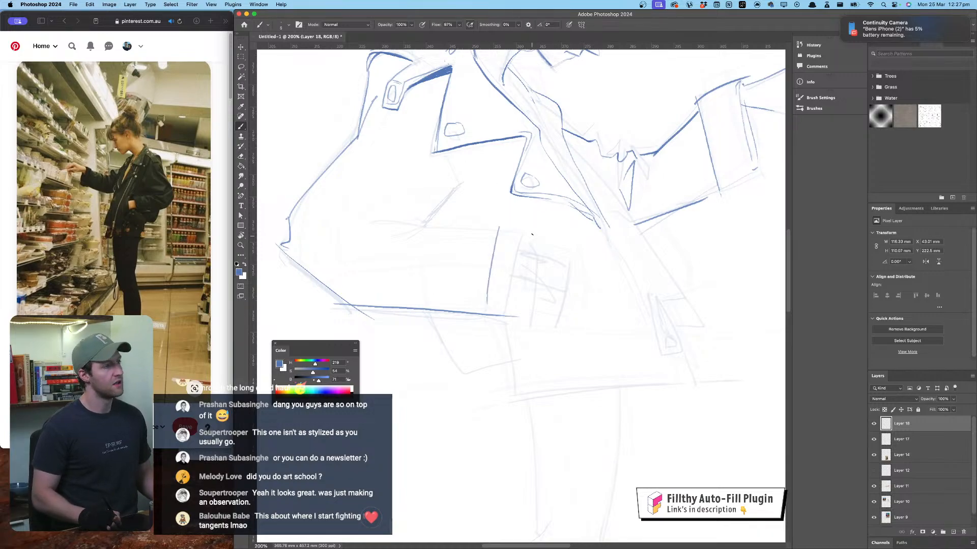
{"action": "mouse_move", "coordinate": [532, 234]}
{"action": "left_mouse_down"}
{"action": "mouse_move", "coordinate": [522, 310]}
{"action": "mouse_move", "coordinate": [490, 309]}
{"action": "left_mouse_up"}
{"action": "left_click_drag", "start_coordinate": [492, 231], "coordinate": [534, 235]}
Step: Draw the upper edge of the near forearm, the diagonal crease inside the elbow and the sleeve edge below the lapel
{"action": "mouse_move", "coordinate": [491, 299]}
{"action": "left_mouse_down"}
{"action": "mouse_move", "coordinate": [468, 345]}
{"action": "mouse_move", "coordinate": [569, 360]}
{"action": "left_mouse_up"}
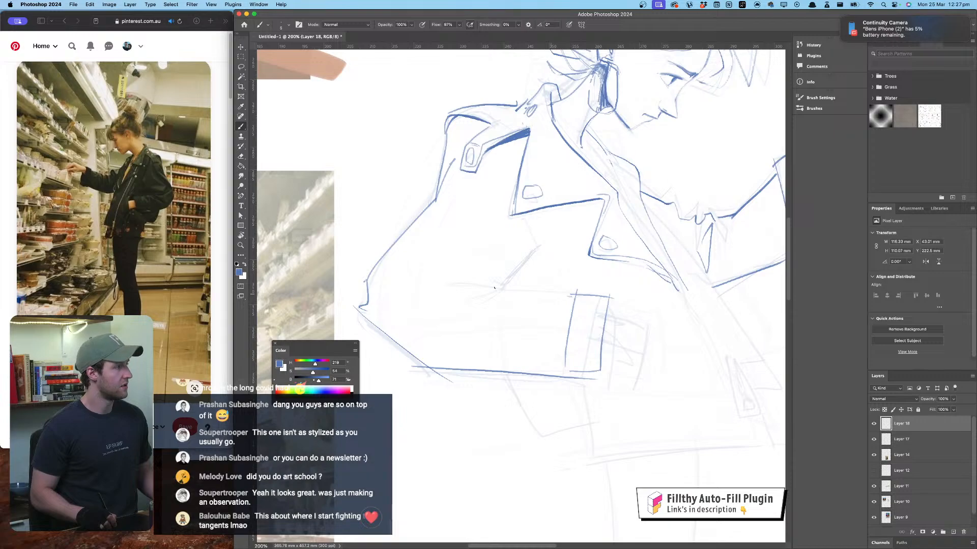
{"action": "mouse_move", "coordinate": [571, 294]}
{"action": "left_mouse_down"}
{"action": "mouse_move", "coordinate": [428, 293]}
{"action": "mouse_move", "coordinate": [491, 289]}
{"action": "mouse_move", "coordinate": [520, 263]}
{"action": "left_mouse_up"}
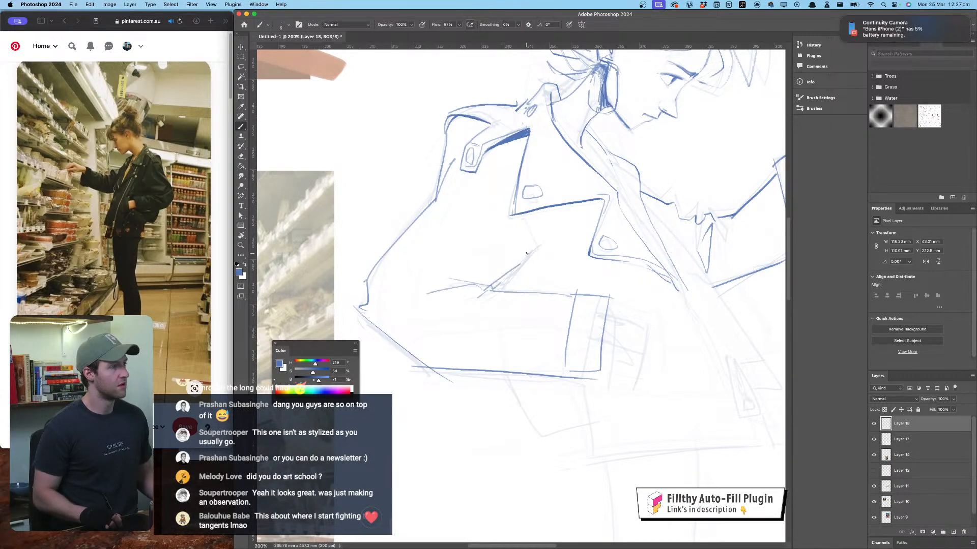
{"action": "mouse_move", "coordinate": [528, 222]}
{"action": "left_mouse_down"}
{"action": "mouse_move", "coordinate": [533, 258]}
{"action": "mouse_move", "coordinate": [521, 264]}
{"action": "mouse_move", "coordinate": [373, 250]}
{"action": "left_mouse_up"}
Step: Draw the jacket's front edge from the lapel tip down to the zip pull near the hem
{"action": "left_click_drag", "start_coordinate": [531, 278], "coordinate": [575, 343]}
{"action": "key", "text": "super+z"}
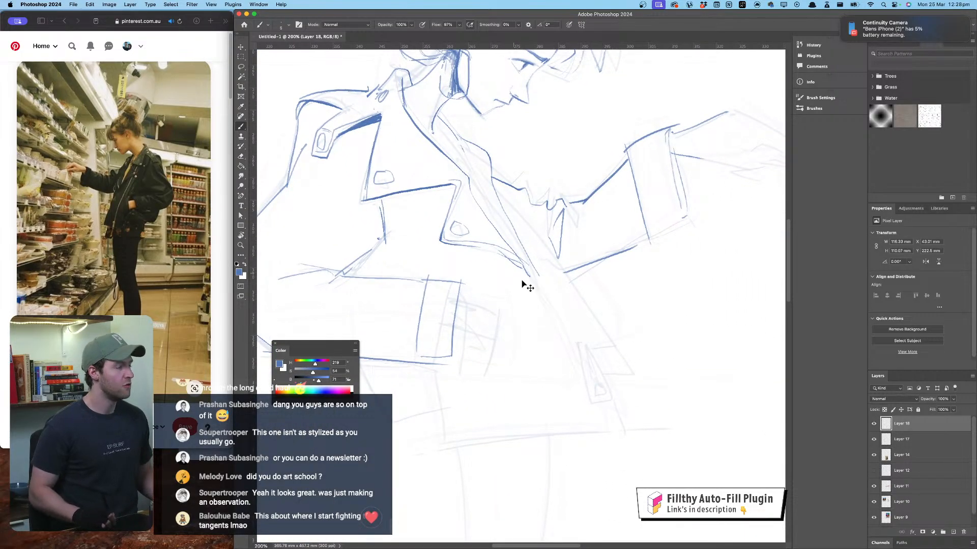
{"action": "left_click_drag", "start_coordinate": [526, 266], "coordinate": [589, 377]}
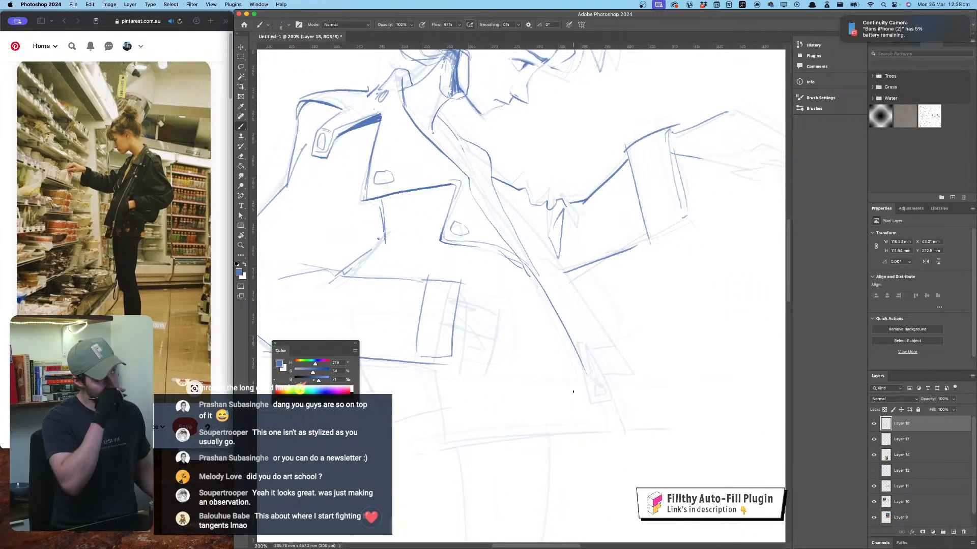
Step: Flip the canvas horizontally and outline the jacket's lower front corner, bottom hem and short back edge
{"action": "key", "text": "super+shift+h"}
{"action": "left_click_drag", "start_coordinate": [536, 210], "coordinate": [505, 359]}
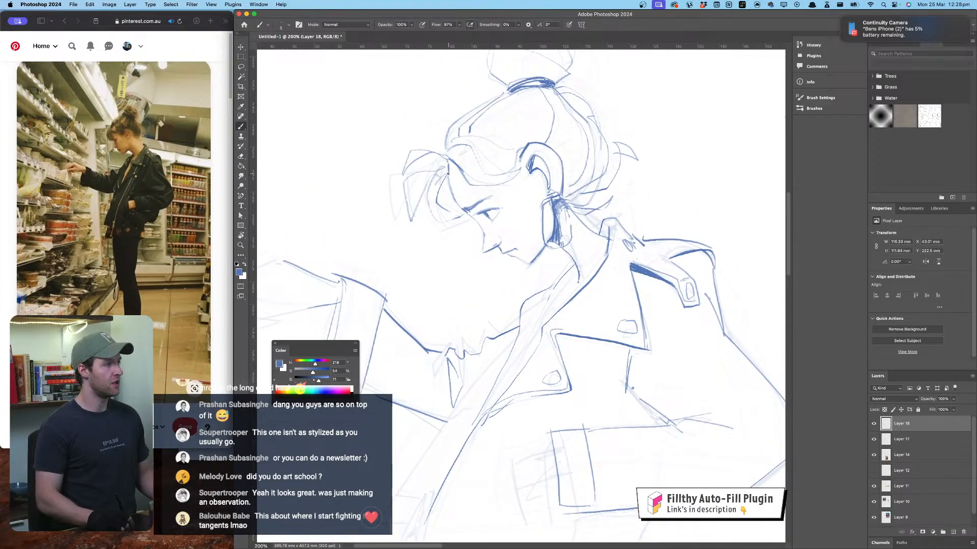
{"action": "scroll", "coordinate": [435, 191], "scroll_direction": "down", "scroll_amount": 5}
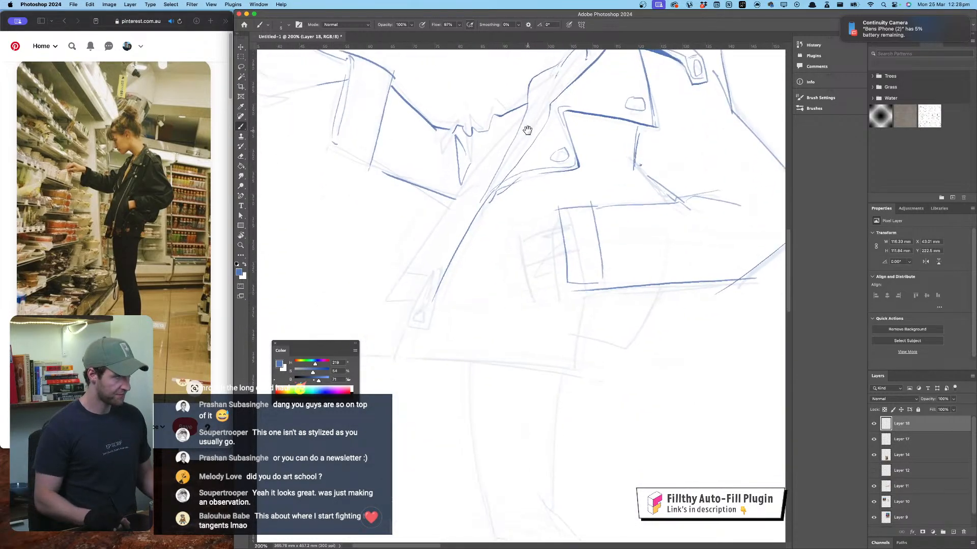
{"action": "mouse_move", "coordinate": [417, 329]}
{"action": "left_mouse_down"}
{"action": "mouse_move", "coordinate": [409, 358]}
{"action": "mouse_move", "coordinate": [562, 377]}
{"action": "left_mouse_up"}
{"action": "key", "text": "super+z"}
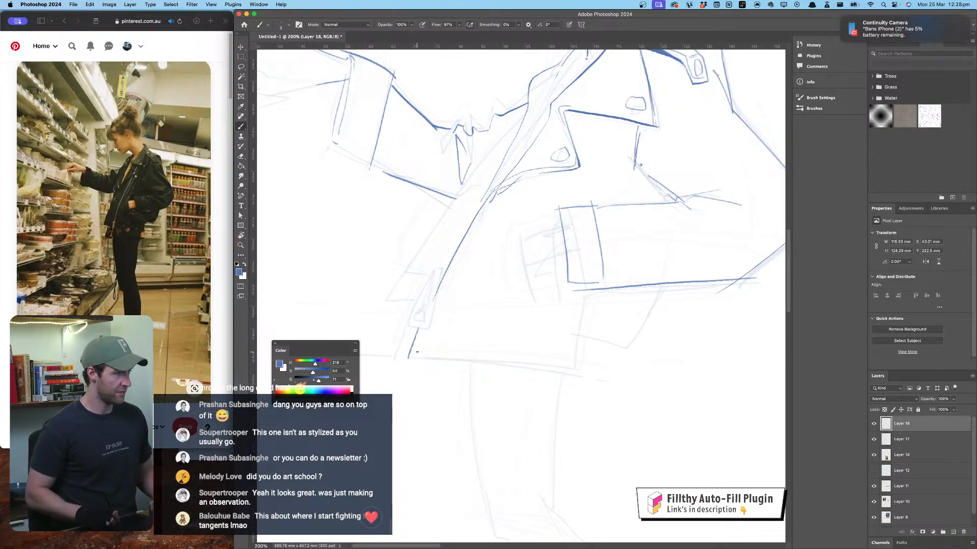
{"action": "mouse_move", "coordinate": [406, 333]}
{"action": "left_mouse_down"}
{"action": "mouse_move", "coordinate": [392, 370]}
{"action": "mouse_move", "coordinate": [457, 364]}
{"action": "mouse_move", "coordinate": [592, 377]}
{"action": "left_mouse_up"}
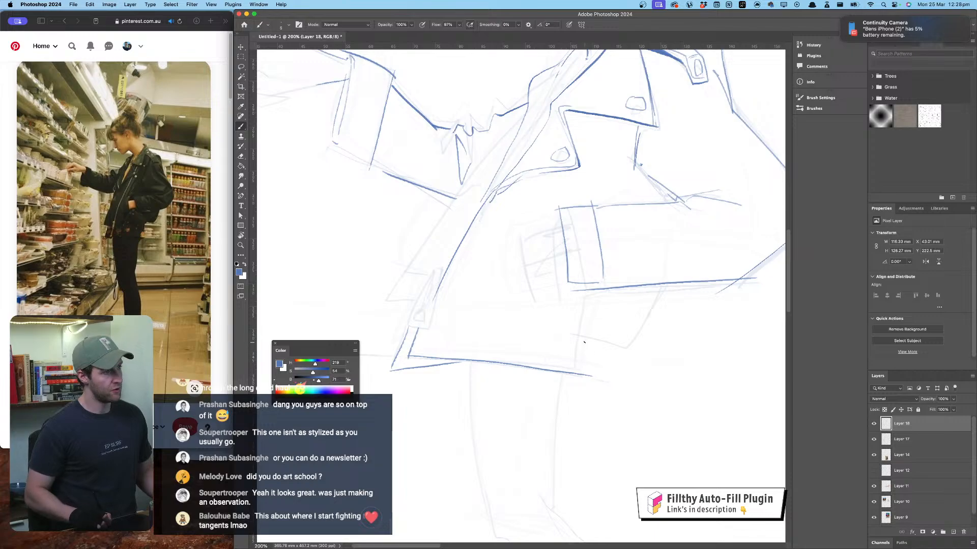
{"action": "left_click_drag", "start_coordinate": [585, 337], "coordinate": [583, 377]}
{"action": "mouse_move", "coordinate": [580, 305]}
{"action": "left_mouse_down"}
{"action": "mouse_move", "coordinate": [501, 429]}
{"action": "mouse_move", "coordinate": [552, 363]}
{"action": "left_mouse_up"}
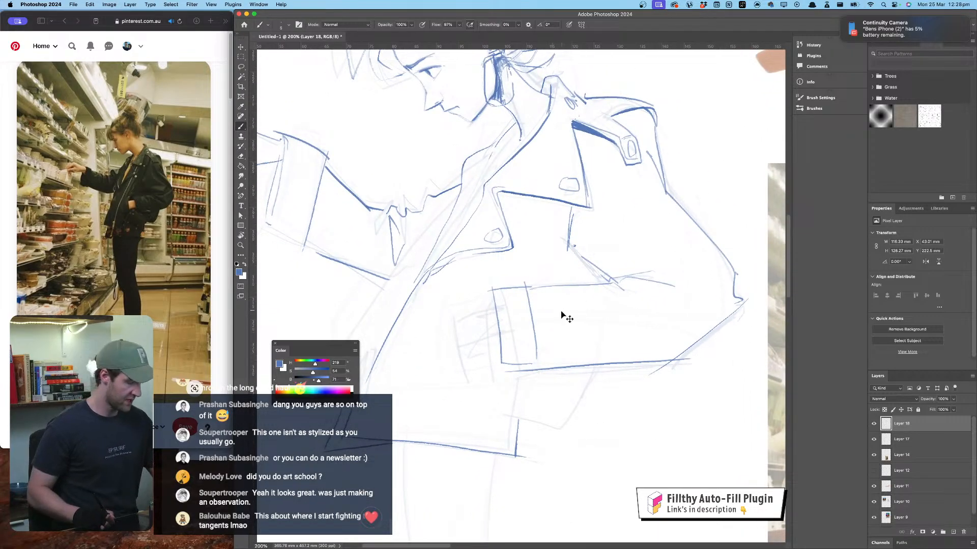
{"action": "key", "text": "super+minus"}
{"action": "key", "text": "super+minus"}
{"action": "key", "text": "super+plus"}
{"action": "key", "text": "super+plus"}
{"action": "key", "text": "super+plus"}
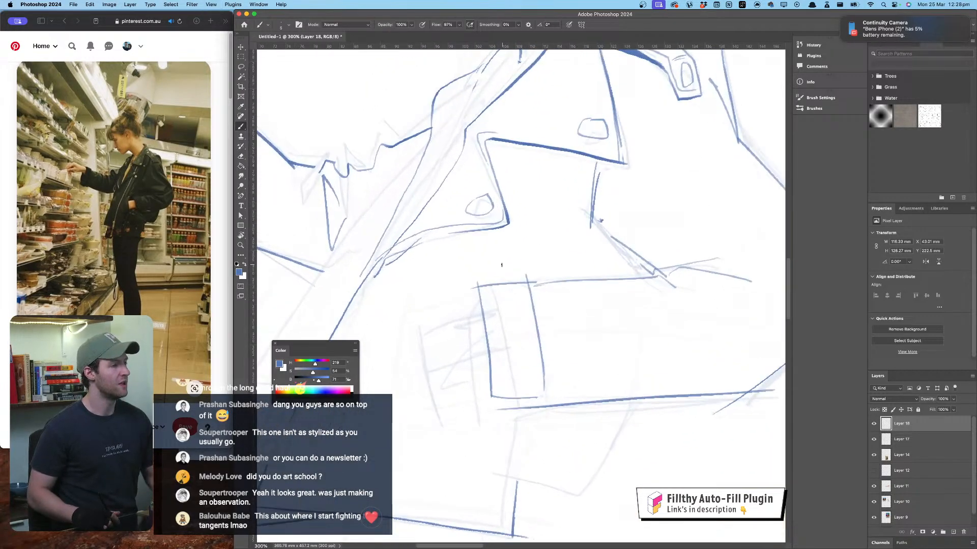
Step: Add band lines across the near cuff's upper and lower ends and crease marks on the forearm beside it
{"action": "mouse_move", "coordinate": [590, 293]}
{"action": "left_mouse_down"}
{"action": "mouse_move", "coordinate": [466, 220]}
{"action": "mouse_move", "coordinate": [571, 238]}
{"action": "left_mouse_up"}
{"action": "left_click_drag", "start_coordinate": [438, 215], "coordinate": [434, 229]}
{"action": "mouse_move", "coordinate": [409, 172]}
{"action": "left_mouse_down"}
{"action": "mouse_move", "coordinate": [427, 184]}
{"action": "mouse_move", "coordinate": [465, 181]}
{"action": "left_mouse_up"}
{"action": "mouse_move", "coordinate": [417, 227]}
{"action": "left_mouse_down"}
{"action": "mouse_move", "coordinate": [466, 225]}
{"action": "mouse_move", "coordinate": [428, 226]}
{"action": "mouse_move", "coordinate": [458, 233]}
{"action": "left_mouse_up"}
{"action": "key", "text": "super+z"}
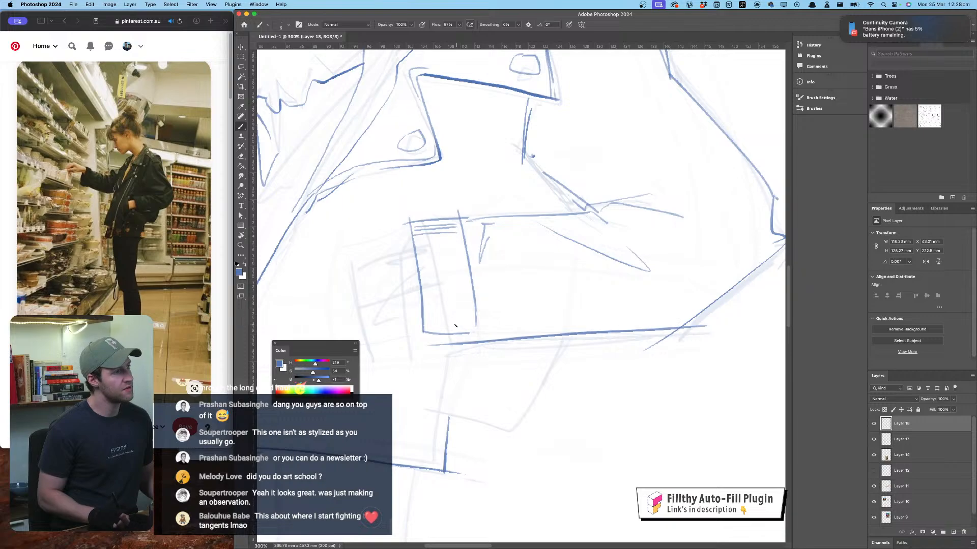
{"action": "left_click_drag", "start_coordinate": [444, 326], "coordinate": [470, 326]}
{"action": "mouse_move", "coordinate": [431, 334]}
{"action": "left_mouse_down"}
{"action": "mouse_move", "coordinate": [461, 334]}
{"action": "mouse_move", "coordinate": [431, 343]}
{"action": "left_mouse_up"}
{"action": "left_click_drag", "start_coordinate": [432, 342], "coordinate": [468, 343]}
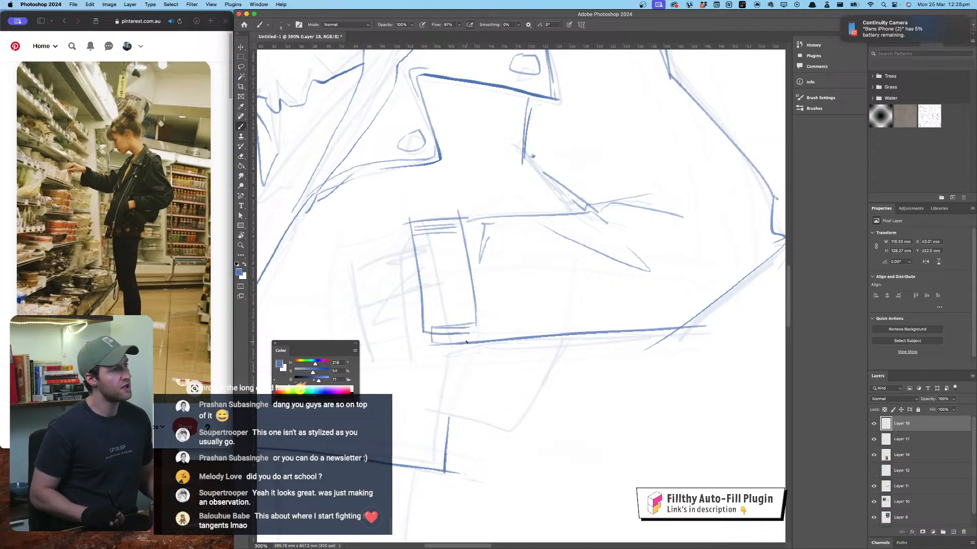
Step: Draw the wrist edges emerging from the near cuff and the curved pocket opening with darkened ends
{"action": "left_click_drag", "start_coordinate": [486, 218], "coordinate": [528, 218]}
{"action": "left_click_drag", "start_coordinate": [456, 250], "coordinate": [392, 269]}
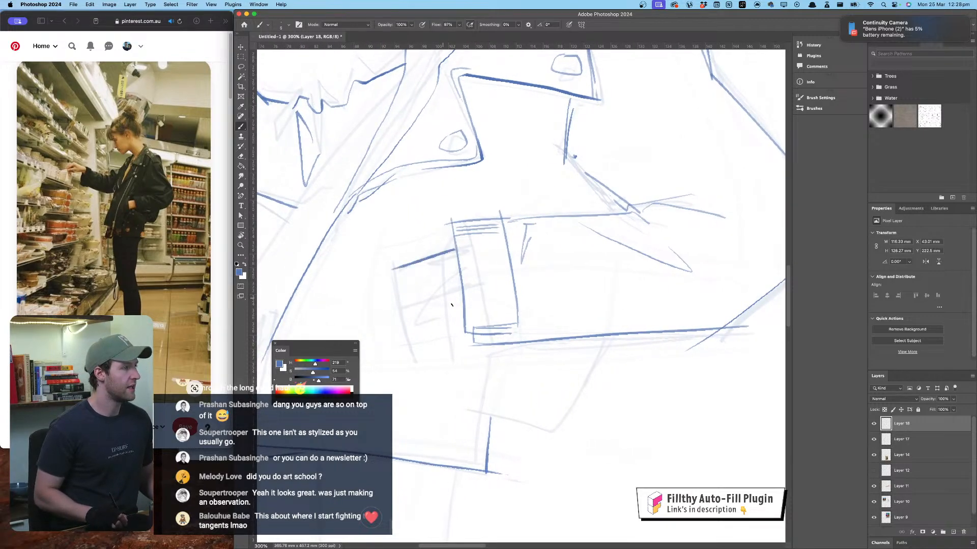
{"action": "mouse_move", "coordinate": [459, 308]}
{"action": "left_mouse_down"}
{"action": "mouse_move", "coordinate": [432, 319]}
{"action": "mouse_move", "coordinate": [421, 347]}
{"action": "left_mouse_up"}
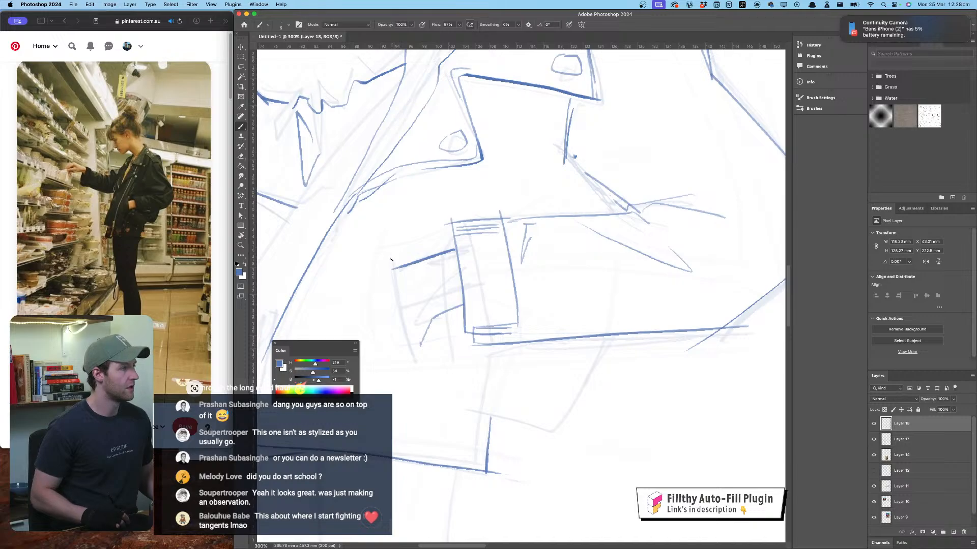
{"action": "left_click_drag", "start_coordinate": [392, 264], "coordinate": [423, 366]}
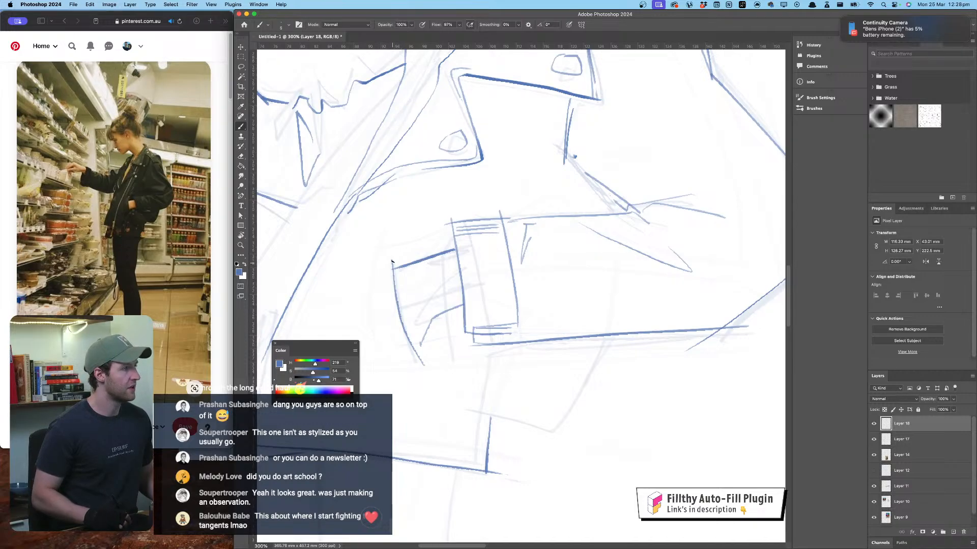
{"action": "mouse_move", "coordinate": [393, 264]}
{"action": "left_mouse_down"}
{"action": "mouse_move", "coordinate": [397, 238]}
{"action": "mouse_move", "coordinate": [396, 263]}
{"action": "left_mouse_up"}
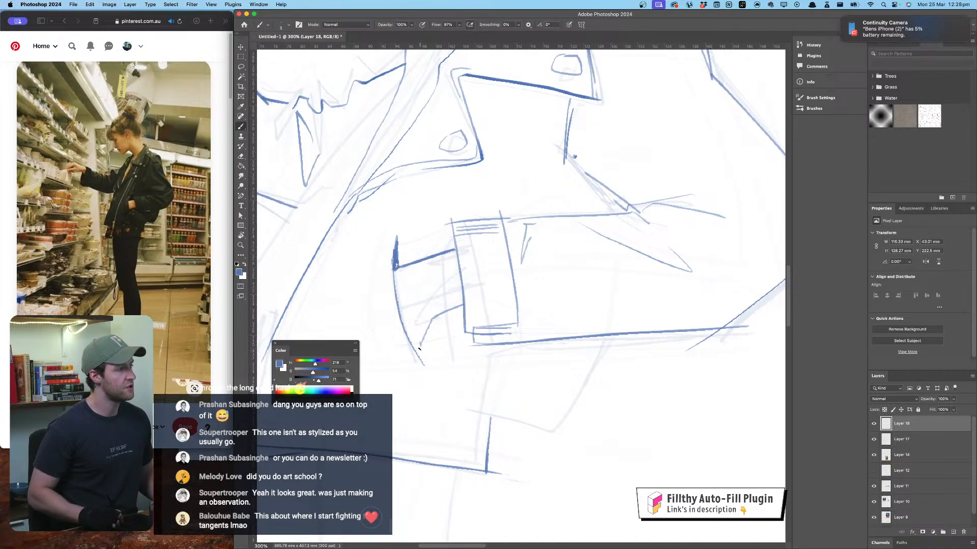
{"action": "left_click_drag", "start_coordinate": [419, 347], "coordinate": [422, 363]}
Step: Outline the pocket's curved outer band and add fold lines on the jacket front beside it
{"action": "mouse_move", "coordinate": [467, 197]}
{"action": "left_mouse_down"}
{"action": "mouse_move", "coordinate": [585, 257]}
{"action": "mouse_move", "coordinate": [591, 442]}
{"action": "mouse_move", "coordinate": [573, 213]}
{"action": "left_mouse_up"}
{"action": "mouse_move", "coordinate": [489, 249]}
{"action": "left_mouse_down"}
{"action": "mouse_move", "coordinate": [481, 299]}
{"action": "mouse_move", "coordinate": [498, 381]}
{"action": "mouse_move", "coordinate": [517, 386]}
{"action": "left_mouse_up"}
{"action": "mouse_move", "coordinate": [501, 243]}
{"action": "left_mouse_down"}
{"action": "mouse_move", "coordinate": [454, 279]}
{"action": "mouse_move", "coordinate": [478, 379]}
{"action": "left_mouse_up"}
{"action": "left_click_drag", "start_coordinate": [466, 320], "coordinate": [482, 377]}
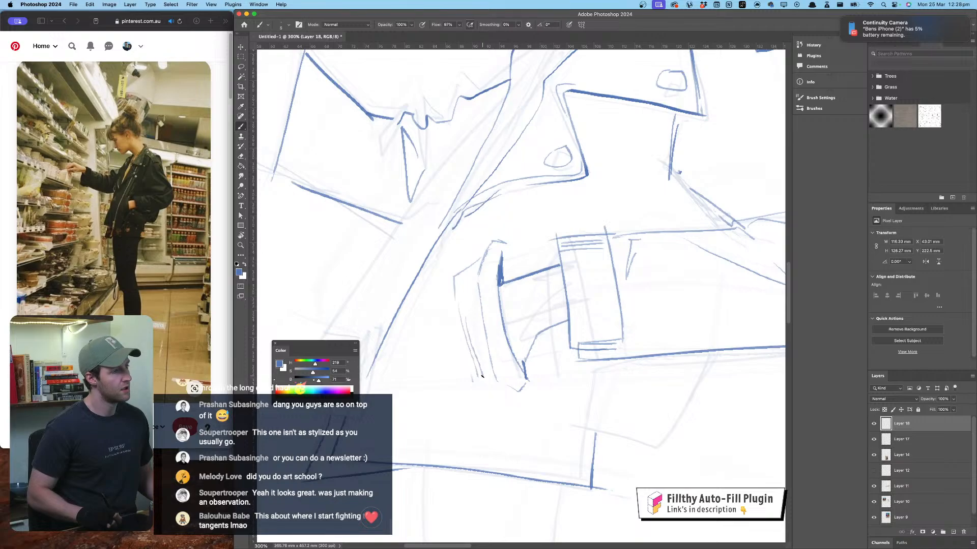
{"action": "mouse_move", "coordinate": [430, 346]}
{"action": "left_mouse_down"}
{"action": "mouse_move", "coordinate": [442, 379]}
{"action": "mouse_move", "coordinate": [463, 386]}
{"action": "left_mouse_up"}
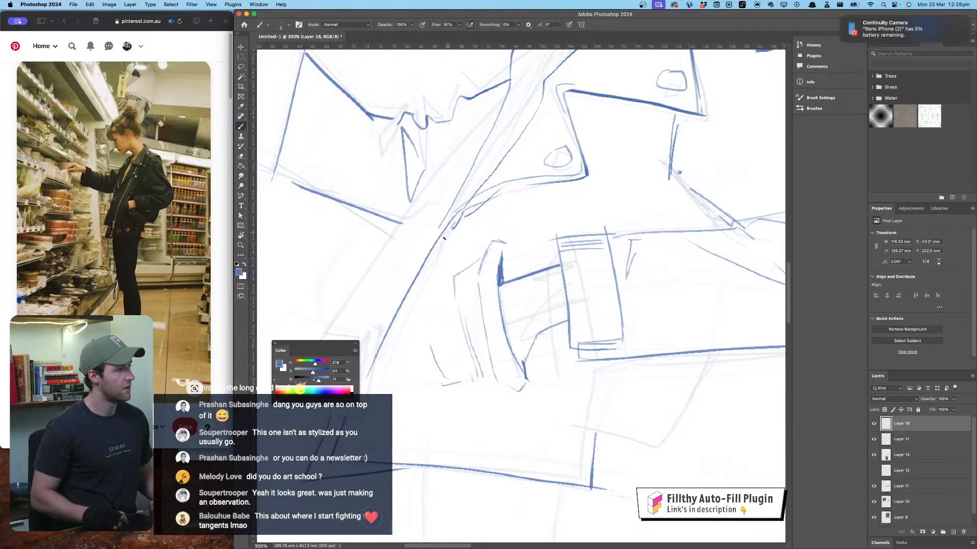
Step: Draw a second line parallel to the jacket's front edge and darken the lower end of the pocket opening
{"action": "left_click_drag", "start_coordinate": [443, 238], "coordinate": [338, 450]}
{"action": "left_click_drag", "start_coordinate": [499, 212], "coordinate": [506, 294]}
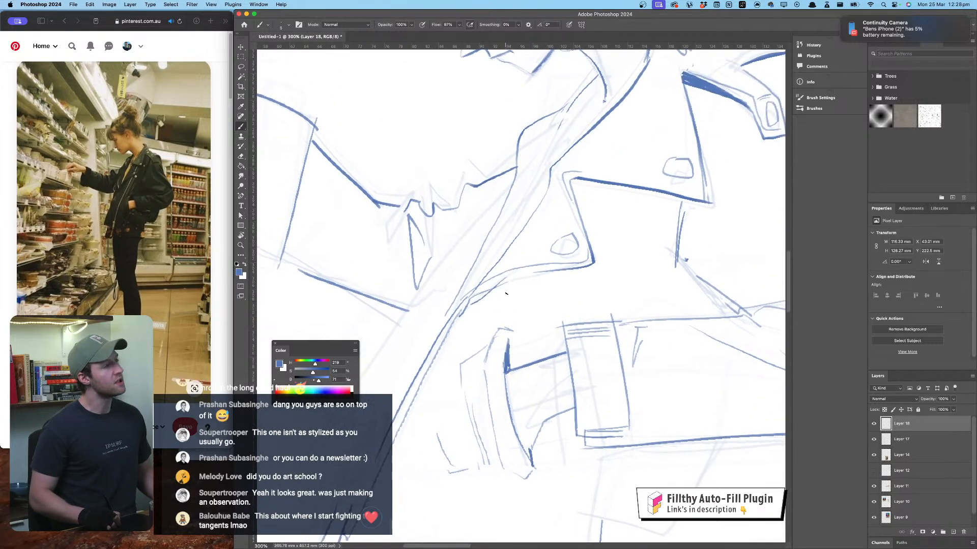
{"action": "key", "text": "super+minus"}
{"action": "key", "text": "super+minus"}
{"action": "key", "text": "super+minus"}
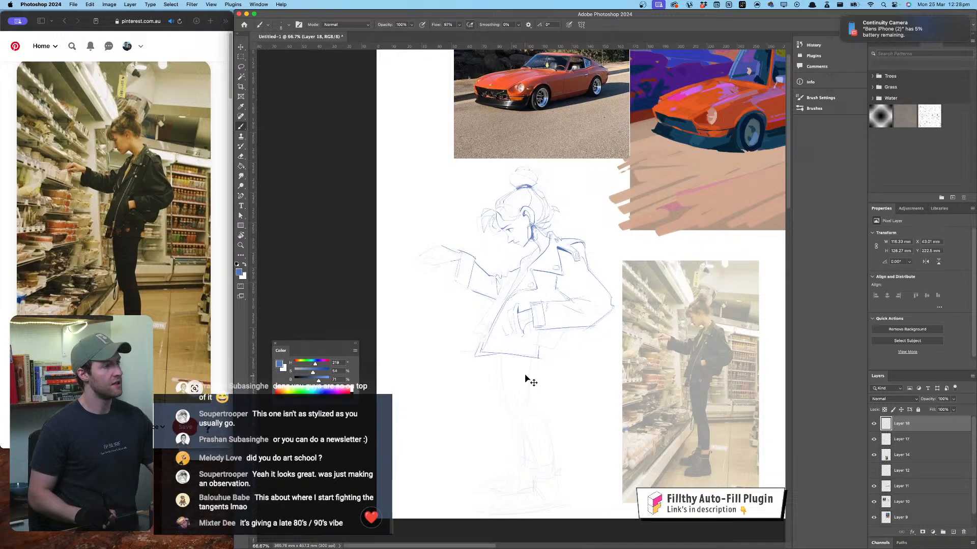
{"action": "key", "text": "super+plus"}
{"action": "key", "text": "super+plus"}
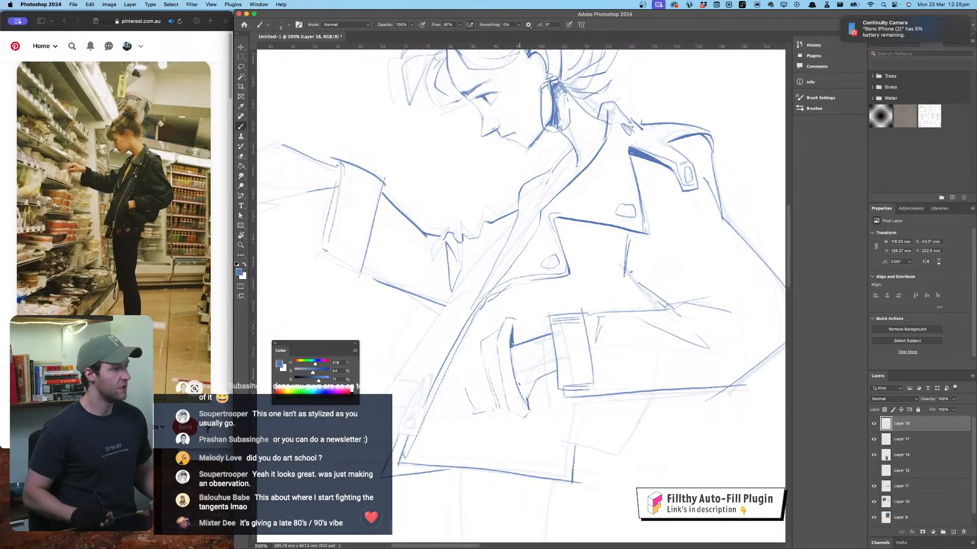
{"action": "mouse_move", "coordinate": [517, 385]}
{"action": "left_mouse_down"}
{"action": "mouse_move", "coordinate": [553, 372]}
{"action": "mouse_move", "coordinate": [527, 398]}
{"action": "left_mouse_up"}
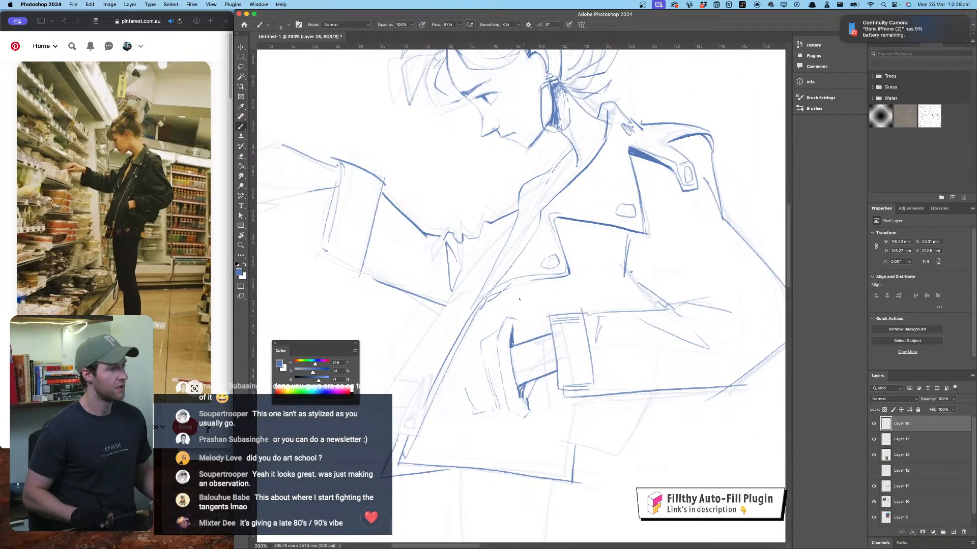
Step: Outline the jacket's back panel below the near forearm and the zip pull at the lower front edge
{"action": "mouse_move", "coordinate": [512, 243]}
{"action": "left_mouse_down"}
{"action": "mouse_move", "coordinate": [484, 192]}
{"action": "mouse_move", "coordinate": [441, 149]}
{"action": "mouse_move", "coordinate": [433, 159]}
{"action": "left_mouse_up"}
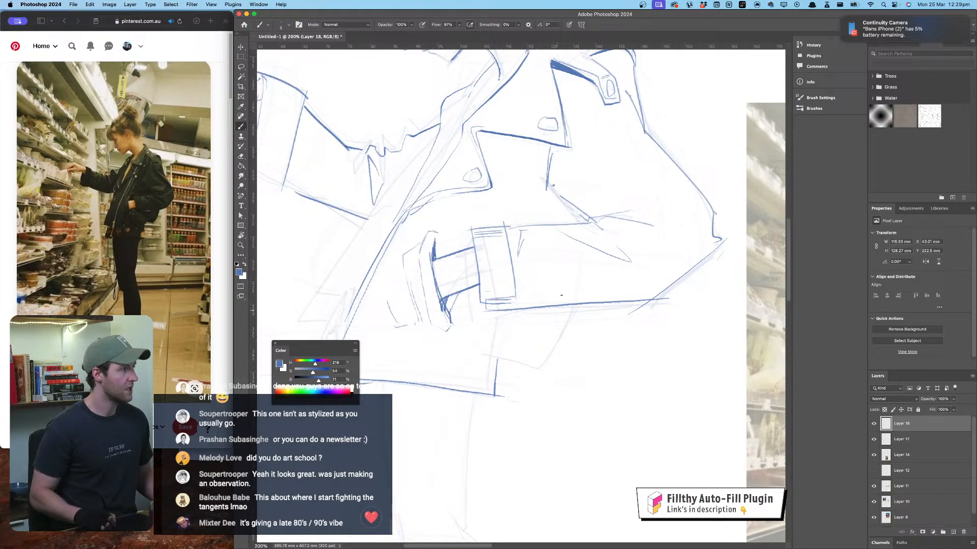
{"action": "mouse_move", "coordinate": [575, 304]}
{"action": "left_mouse_down"}
{"action": "mouse_move", "coordinate": [550, 375]}
{"action": "mouse_move", "coordinate": [464, 340]}
{"action": "mouse_move", "coordinate": [448, 350]}
{"action": "left_mouse_up"}
{"action": "mouse_move", "coordinate": [531, 220]}
{"action": "left_mouse_down"}
{"action": "mouse_move", "coordinate": [585, 362]}
{"action": "mouse_move", "coordinate": [619, 262]}
{"action": "mouse_move", "coordinate": [627, 267]}
{"action": "left_mouse_up"}
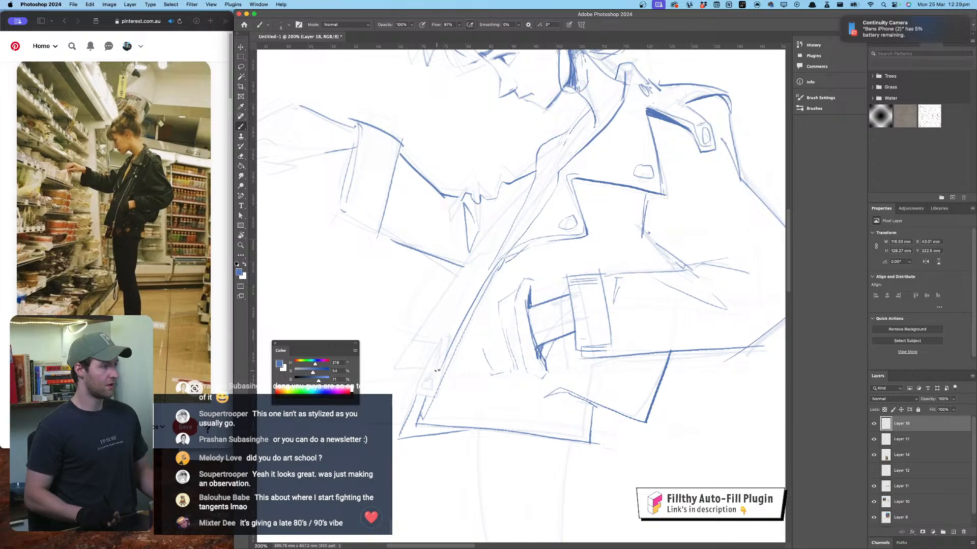
{"action": "mouse_move", "coordinate": [436, 372]}
{"action": "left_mouse_down"}
{"action": "mouse_move", "coordinate": [421, 400]}
{"action": "mouse_move", "coordinate": [437, 376]}
{"action": "left_mouse_up"}
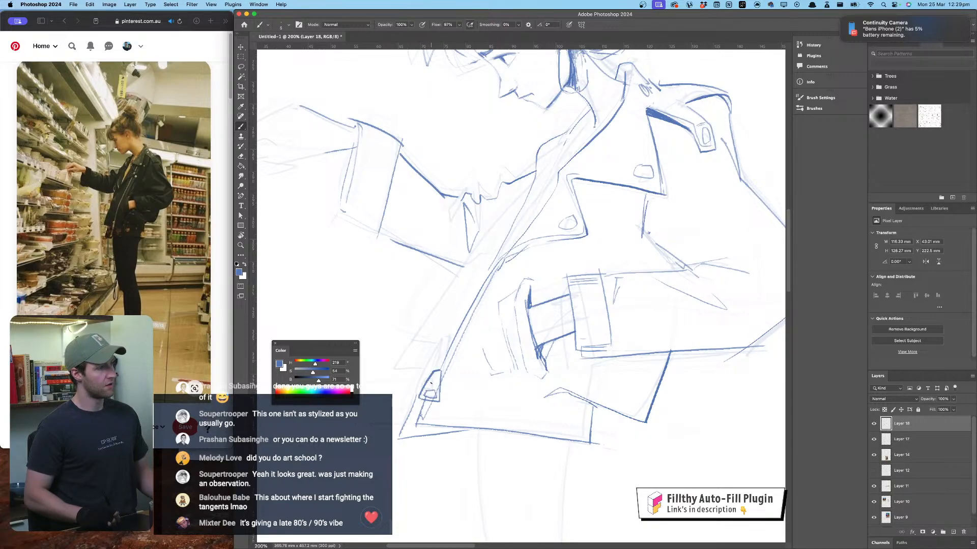
{"action": "left_click_drag", "start_coordinate": [489, 269], "coordinate": [436, 381]}
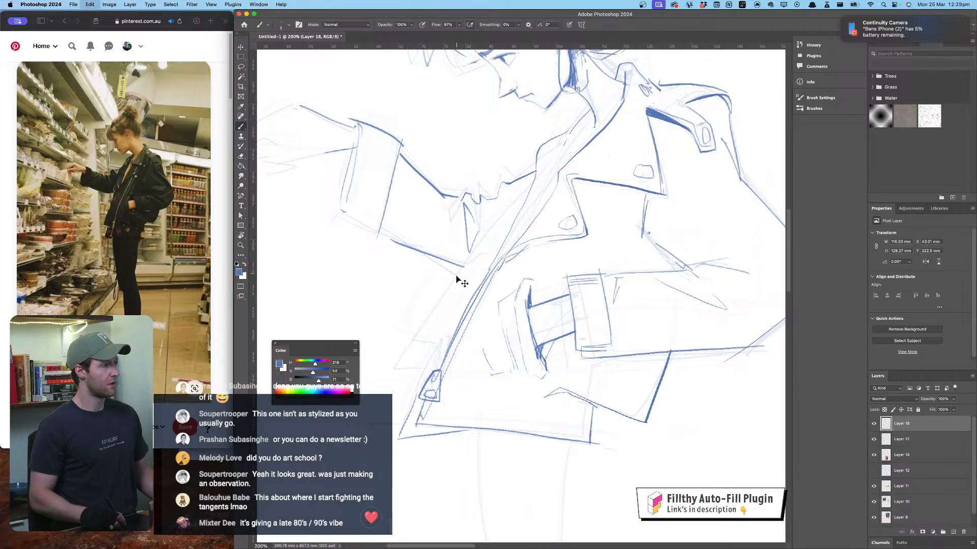
Step: Draw the far front edge from the underside of the far sleeve down to the zip pull, undoing unwanted strokes
{"action": "mouse_move", "coordinate": [463, 265]}
{"action": "left_mouse_down"}
{"action": "mouse_move", "coordinate": [412, 357]}
{"action": "mouse_move", "coordinate": [431, 374]}
{"action": "mouse_move", "coordinate": [456, 274]}
{"action": "mouse_move", "coordinate": [419, 386]}
{"action": "mouse_move", "coordinate": [464, 289]}
{"action": "left_mouse_up"}
{"action": "key", "text": "super+z"}
{"action": "key", "text": "super+z"}
{"action": "mouse_move", "coordinate": [518, 201]}
{"action": "left_mouse_down"}
{"action": "mouse_move", "coordinate": [459, 270]}
{"action": "mouse_move", "coordinate": [482, 266]}
{"action": "left_mouse_up"}
{"action": "key", "text": "super+z"}
{"action": "key", "text": "super+z"}
{"action": "mouse_move", "coordinate": [512, 209]}
{"action": "left_mouse_down"}
{"action": "mouse_move", "coordinate": [488, 237]}
{"action": "mouse_move", "coordinate": [474, 285]}
{"action": "left_mouse_up"}
{"action": "mouse_move", "coordinate": [513, 239]}
{"action": "left_mouse_down"}
{"action": "mouse_move", "coordinate": [483, 258]}
{"action": "mouse_move", "coordinate": [472, 285]}
{"action": "left_mouse_up"}
{"action": "left_click_drag", "start_coordinate": [499, 228], "coordinate": [454, 305]}
{"action": "left_click_drag", "start_coordinate": [498, 231], "coordinate": [536, 178]}
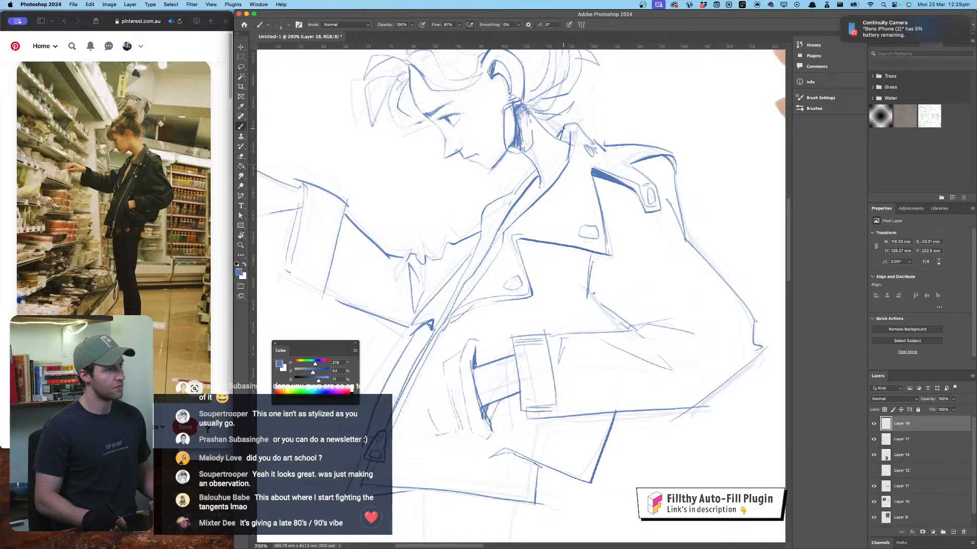
Step: Draw the far jacket panel's pointed lower corner behind the zip pull, replacing the rejected attempts
{"action": "scroll", "coordinate": [533, 231], "scroll_direction": "left", "scroll_amount": 15}
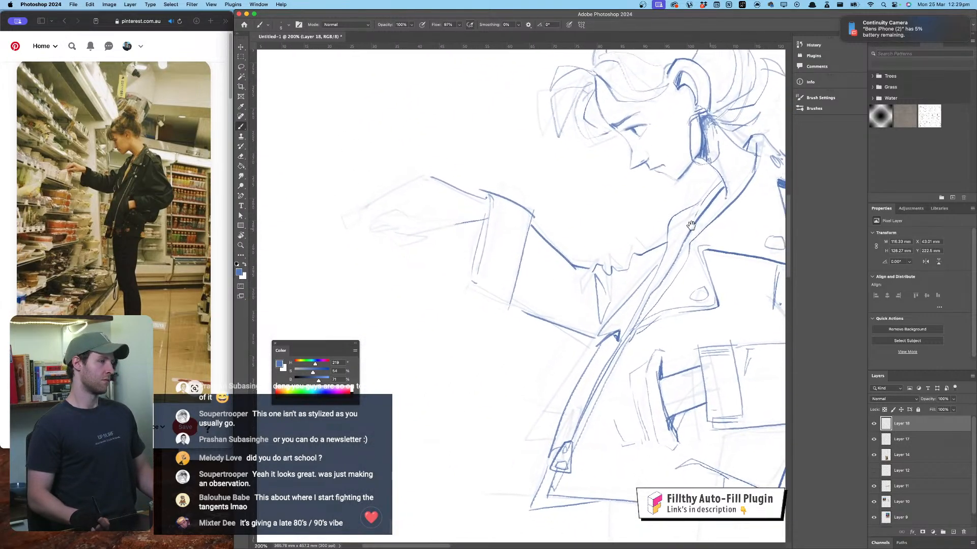
{"action": "scroll", "coordinate": [532, 242], "scroll_direction": "right", "scroll_amount": 2}
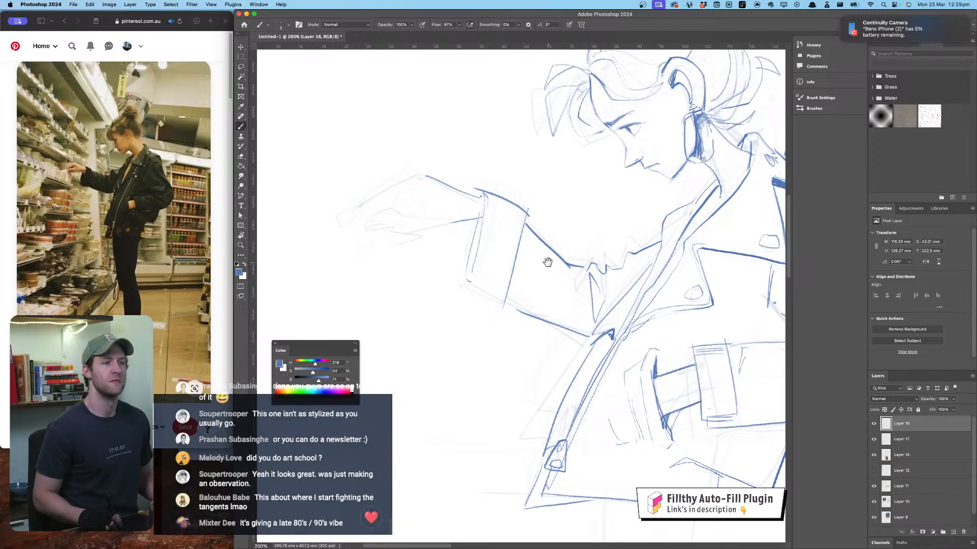
{"action": "left_click_drag", "start_coordinate": [548, 262], "coordinate": [536, 259]}
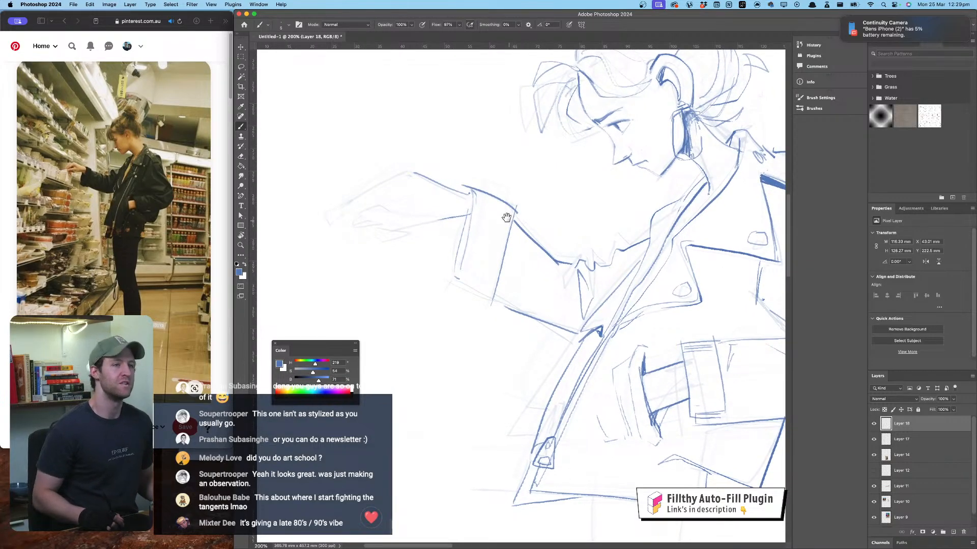
{"action": "mouse_move", "coordinate": [506, 217]}
{"action": "left_mouse_down"}
{"action": "mouse_move", "coordinate": [419, 125]}
{"action": "mouse_move", "coordinate": [415, 97]}
{"action": "left_mouse_up"}
{"action": "mouse_move", "coordinate": [438, 262]}
{"action": "left_mouse_down"}
{"action": "mouse_move", "coordinate": [441, 220]}
{"action": "mouse_move", "coordinate": [402, 287]}
{"action": "mouse_move", "coordinate": [423, 293]}
{"action": "mouse_move", "coordinate": [440, 265]}
{"action": "left_mouse_up"}
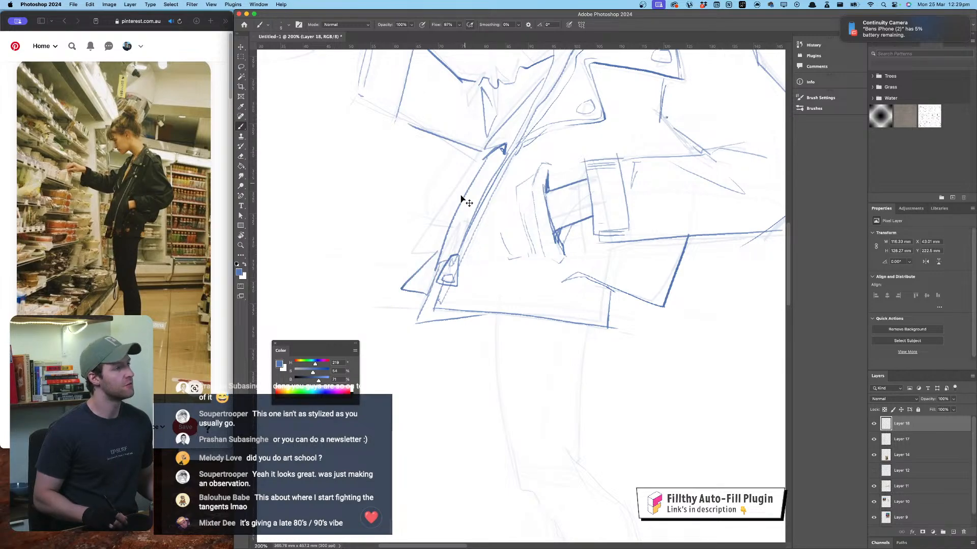
{"action": "key", "text": "super+z"}
{"action": "left_click_drag", "start_coordinate": [452, 213], "coordinate": [410, 260]}
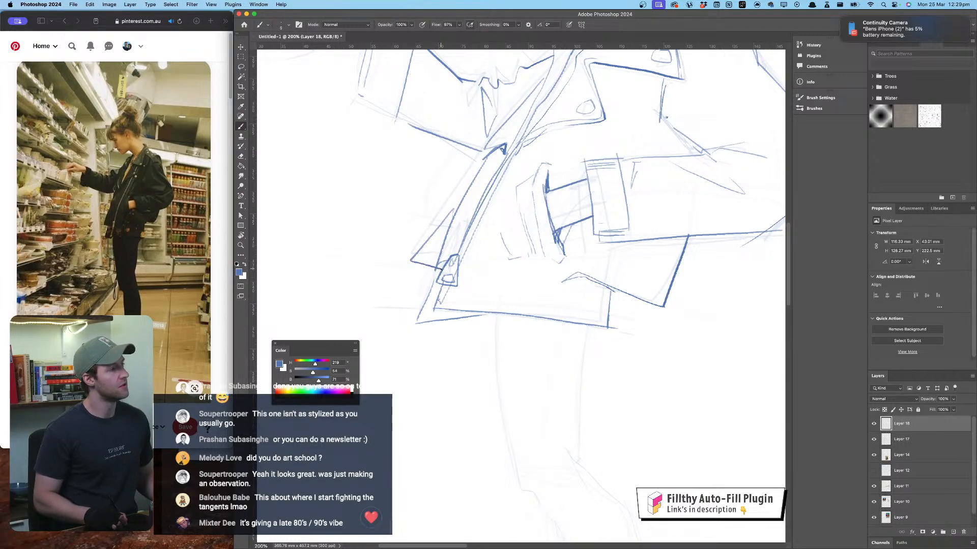
{"action": "key", "text": "super+z"}
{"action": "left_click_drag", "start_coordinate": [454, 212], "coordinate": [413, 264]}
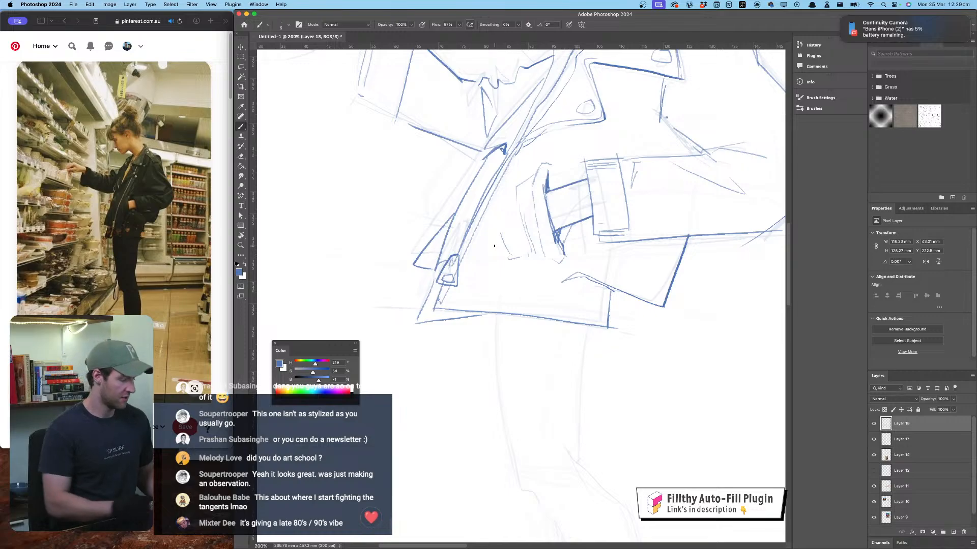
Step: Fill the small triangular crease inside the near elbow with dense shading strokes
{"action": "key", "text": "super+minus"}
{"action": "key", "text": "super+minus"}
{"action": "key", "text": "super+minus"}
{"action": "key", "text": "super+plus"}
{"action": "key", "text": "super+plus"}
{"action": "key", "text": "super+plus"}
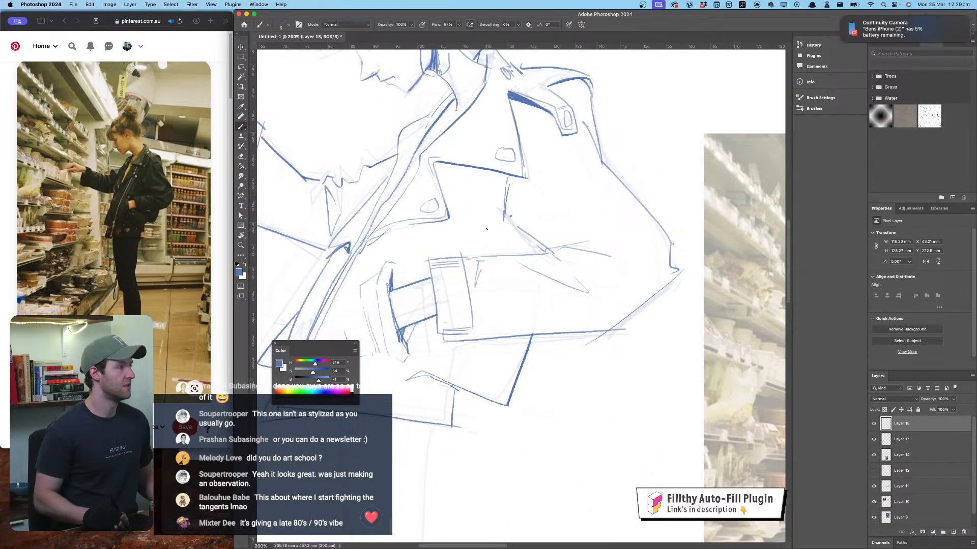
{"action": "mouse_move", "coordinate": [504, 217]}
{"action": "left_mouse_down"}
{"action": "mouse_move", "coordinate": [534, 240]}
{"action": "mouse_move", "coordinate": [511, 225]}
{"action": "mouse_move", "coordinate": [521, 255]}
{"action": "mouse_move", "coordinate": [507, 218]}
{"action": "left_mouse_up"}
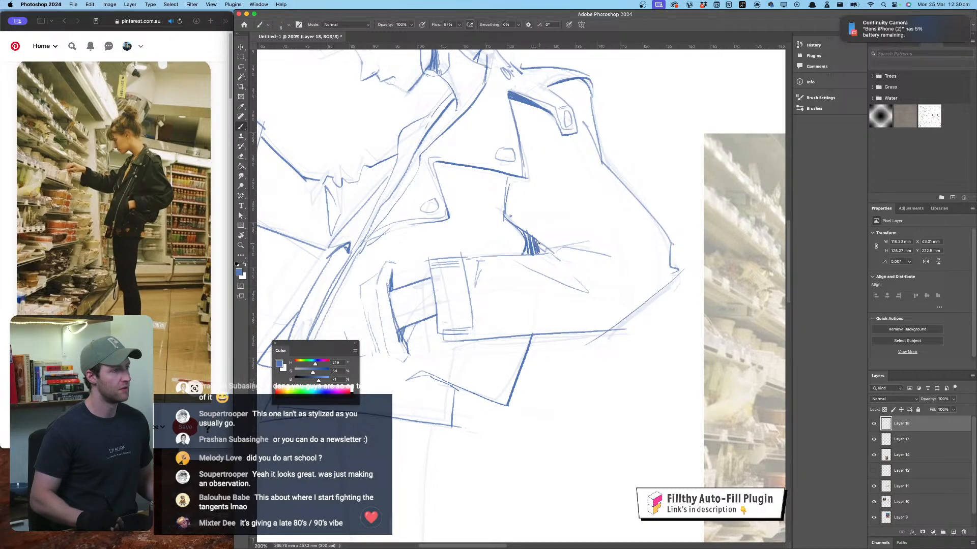
Step: Thicken the shadow beneath the upper lapel flap and along the lower lapel's bottom edge
{"action": "scroll", "coordinate": [524, 323], "scroll_direction": "up", "scroll_amount": 10}
{"action": "scroll", "coordinate": [525, 322], "scroll_direction": "left", "scroll_amount": 4}
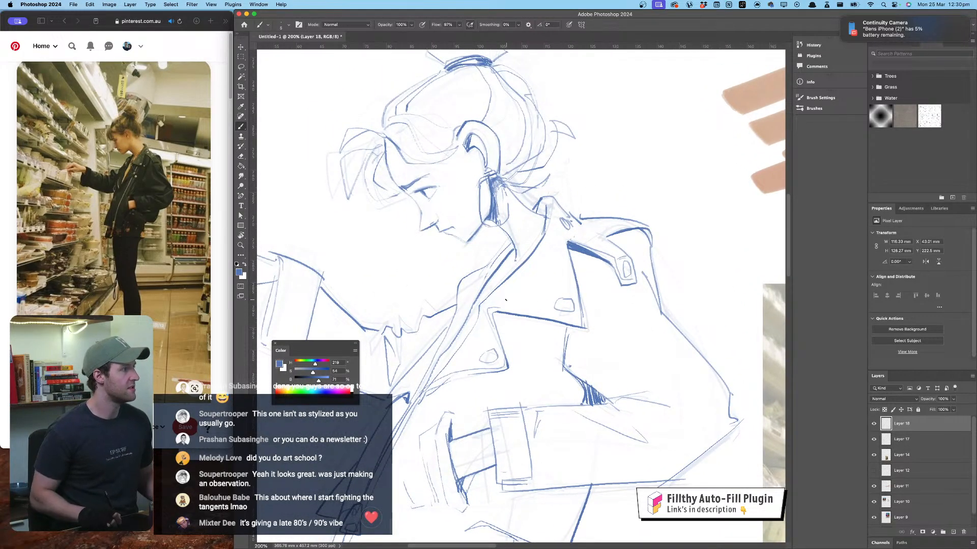
{"action": "left_click_drag", "start_coordinate": [571, 328], "coordinate": [506, 319]}
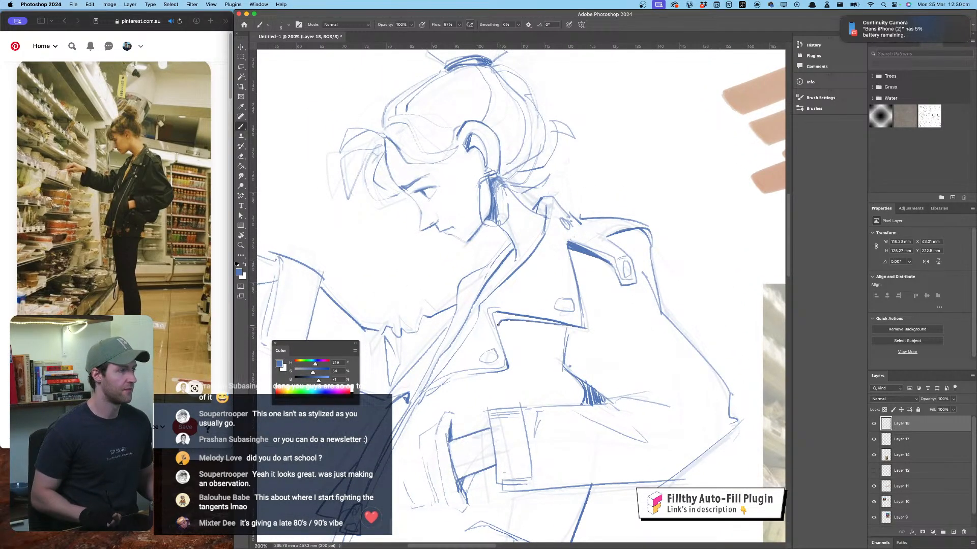
{"action": "scroll", "coordinate": [541, 282], "scroll_direction": "down", "scroll_amount": 5}
{"action": "scroll", "coordinate": [540, 282], "scroll_direction": "left", "scroll_amount": 3}
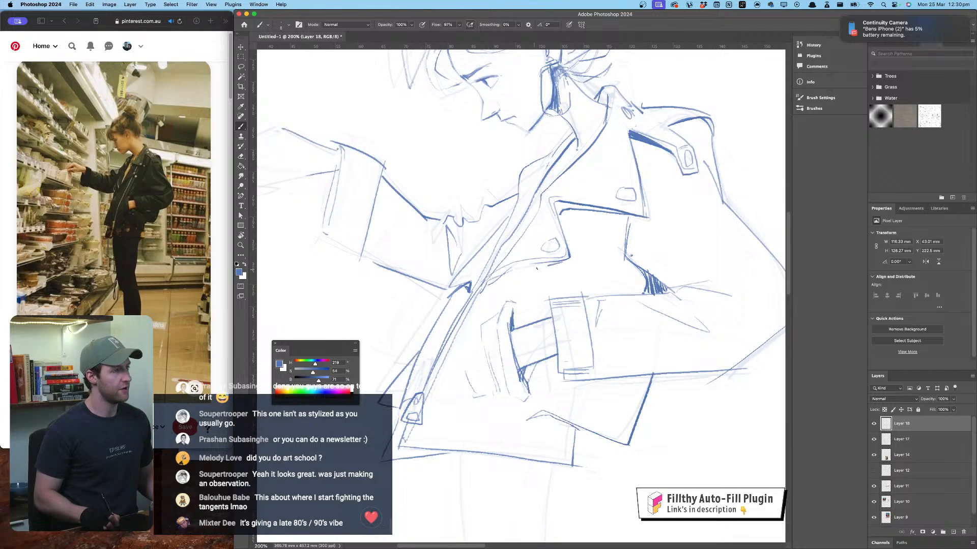
{"action": "mouse_move", "coordinate": [492, 281]}
{"action": "left_mouse_down"}
{"action": "mouse_move", "coordinate": [558, 262]}
{"action": "mouse_move", "coordinate": [480, 287]}
{"action": "mouse_move", "coordinate": [559, 259]}
{"action": "mouse_move", "coordinate": [482, 288]}
{"action": "left_mouse_up"}
{"action": "key", "text": "super+z"}
{"action": "key", "text": "super+z"}
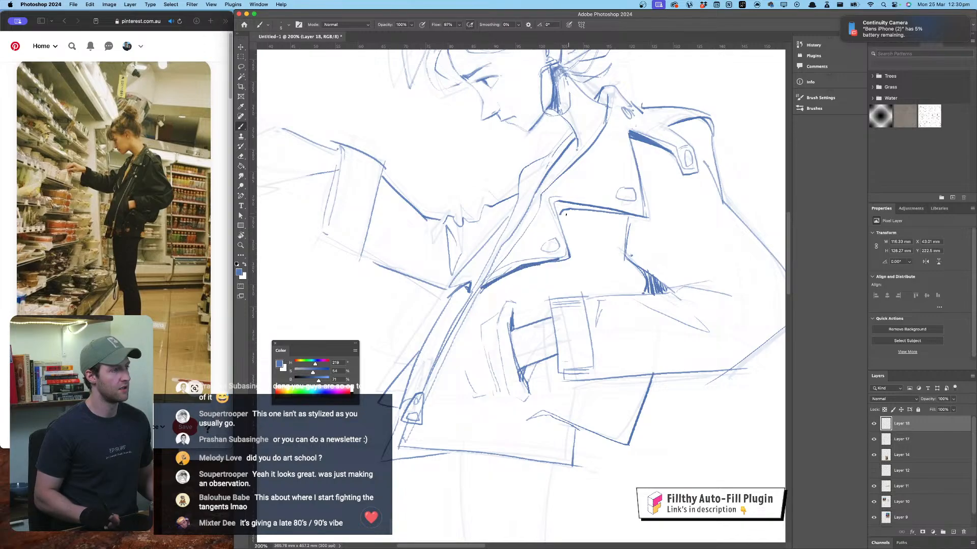
{"action": "mouse_move", "coordinate": [560, 208]}
{"action": "left_mouse_down"}
{"action": "mouse_move", "coordinate": [608, 211]}
{"action": "mouse_move", "coordinate": [569, 206]}
{"action": "left_mouse_up"}
{"action": "left_click_drag", "start_coordinate": [642, 219], "coordinate": [602, 211]}
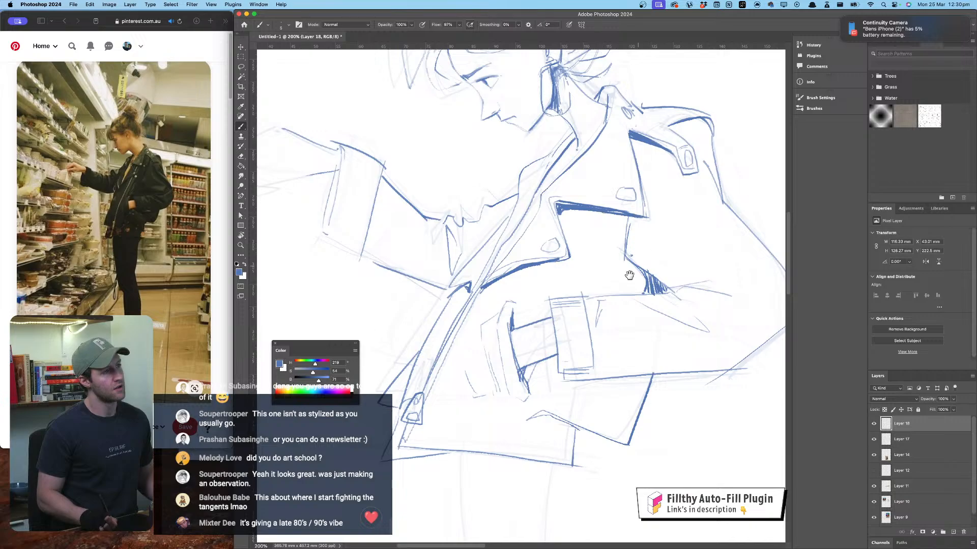
Step: Draw a triangular fold on the near upper sleeve with a crease line rising toward the shoulder strap
{"action": "left_click_drag", "start_coordinate": [629, 275], "coordinate": [546, 350]}
{"action": "mouse_move", "coordinate": [579, 246]}
{"action": "left_mouse_down"}
{"action": "mouse_move", "coordinate": [477, 209]}
{"action": "mouse_move", "coordinate": [494, 269]}
{"action": "mouse_move", "coordinate": [603, 314]}
{"action": "left_mouse_up"}
{"action": "mouse_move", "coordinate": [545, 284]}
{"action": "left_mouse_down"}
{"action": "mouse_move", "coordinate": [508, 224]}
{"action": "mouse_move", "coordinate": [532, 240]}
{"action": "mouse_move", "coordinate": [555, 306]}
{"action": "mouse_move", "coordinate": [515, 244]}
{"action": "mouse_move", "coordinate": [573, 281]}
{"action": "mouse_move", "coordinate": [494, 249]}
{"action": "mouse_move", "coordinate": [513, 270]}
{"action": "mouse_move", "coordinate": [558, 290]}
{"action": "mouse_move", "coordinate": [486, 291]}
{"action": "mouse_move", "coordinate": [497, 265]}
{"action": "mouse_move", "coordinate": [494, 289]}
{"action": "mouse_move", "coordinate": [544, 285]}
{"action": "left_mouse_up"}
{"action": "key", "text": "ctrl+z"}
{"action": "key", "text": "ctrl+z"}
{"action": "key", "text": "ctrl+z"}
{"action": "key", "text": "ctrl+z"}
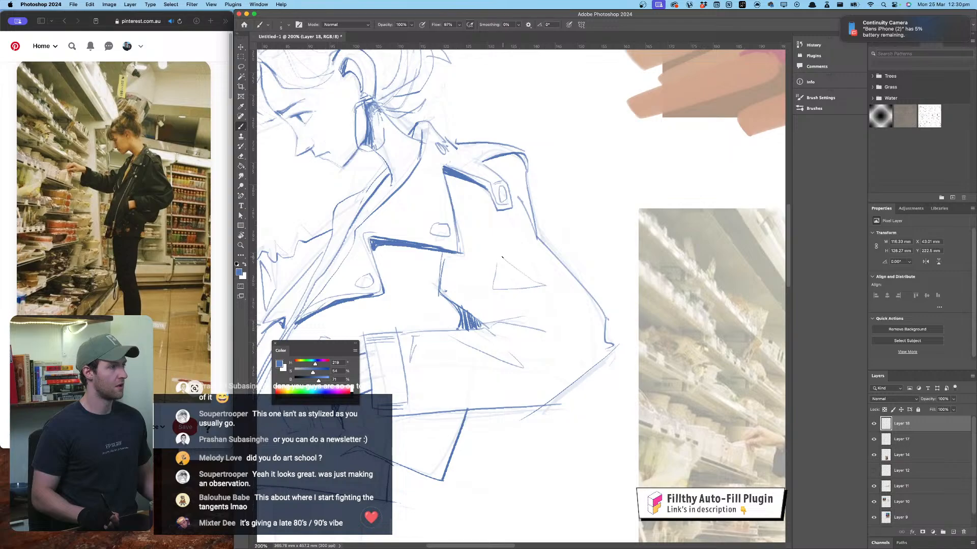
{"action": "left_click_drag", "start_coordinate": [501, 255], "coordinate": [483, 202]}
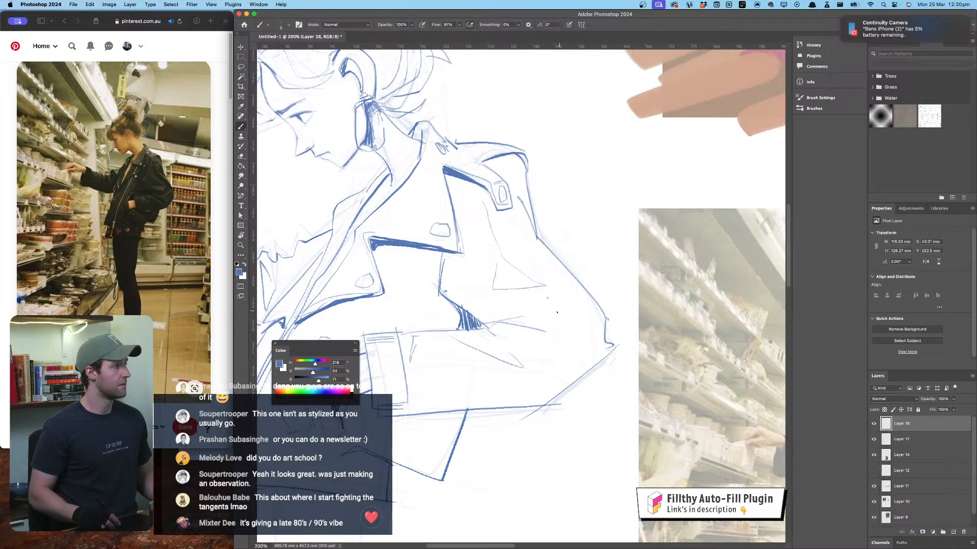
Step: Add angular fold lines on the near sleeve around the elbow
{"action": "left_click_drag", "start_coordinate": [523, 317], "coordinate": [534, 302]}
{"action": "mouse_move", "coordinate": [523, 318]}
{"action": "left_mouse_down"}
{"action": "mouse_move", "coordinate": [592, 308]}
{"action": "mouse_move", "coordinate": [512, 227]}
{"action": "mouse_move", "coordinate": [523, 219]}
{"action": "left_mouse_up"}
{"action": "left_click_drag", "start_coordinate": [547, 283], "coordinate": [577, 197]}
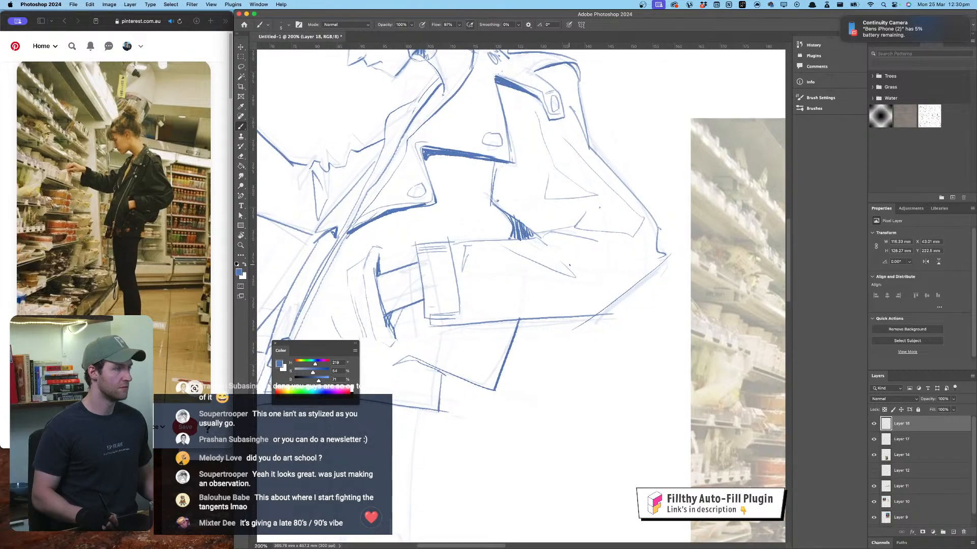
{"action": "mouse_move", "coordinate": [570, 255]}
{"action": "left_mouse_down"}
{"action": "mouse_move", "coordinate": [605, 288]}
{"action": "mouse_move", "coordinate": [563, 247]}
{"action": "left_mouse_up"}
Step: Draw a short pointed crease on the far sleeve behind its cuff
{"action": "mouse_move", "coordinate": [454, 208]}
{"action": "left_mouse_down"}
{"action": "mouse_move", "coordinate": [623, 223]}
{"action": "mouse_move", "coordinate": [649, 246]}
{"action": "left_mouse_up"}
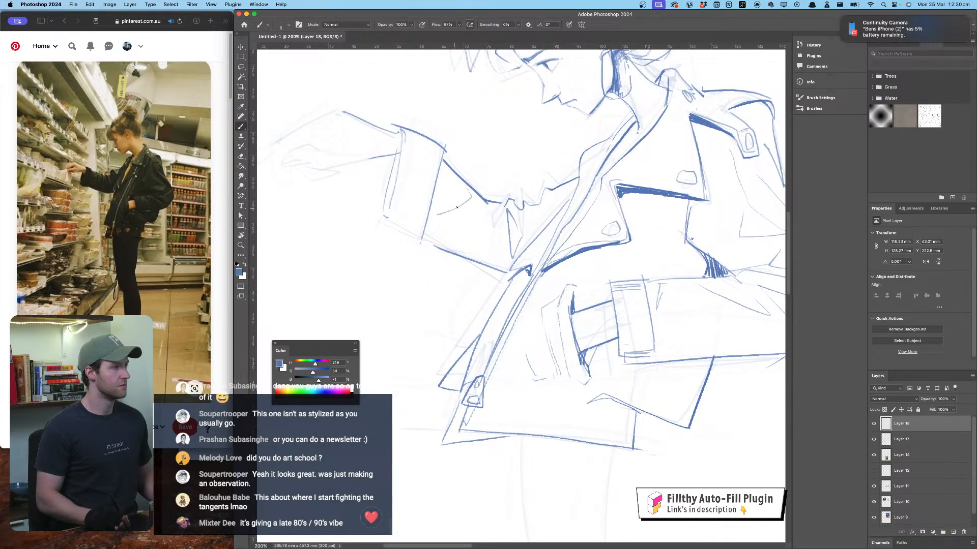
{"action": "left_click_drag", "start_coordinate": [452, 214], "coordinate": [463, 211]}
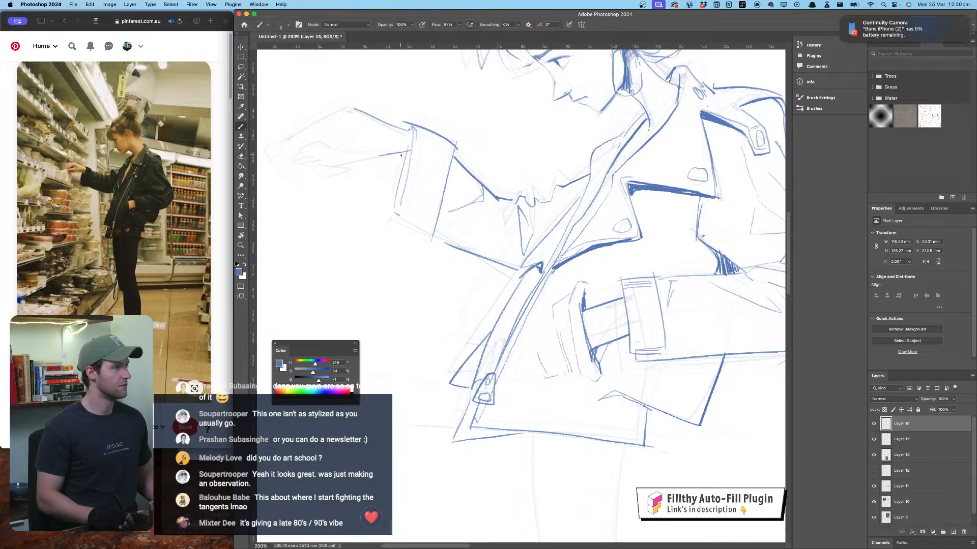
Step: Draw the inner opening of the outstretched arm's cuff beneath the wrist and the angled outline along the back of the hand
{"action": "left_click_drag", "start_coordinate": [405, 155], "coordinate": [399, 195]}
{"action": "left_click_drag", "start_coordinate": [444, 232], "coordinate": [512, 277]}
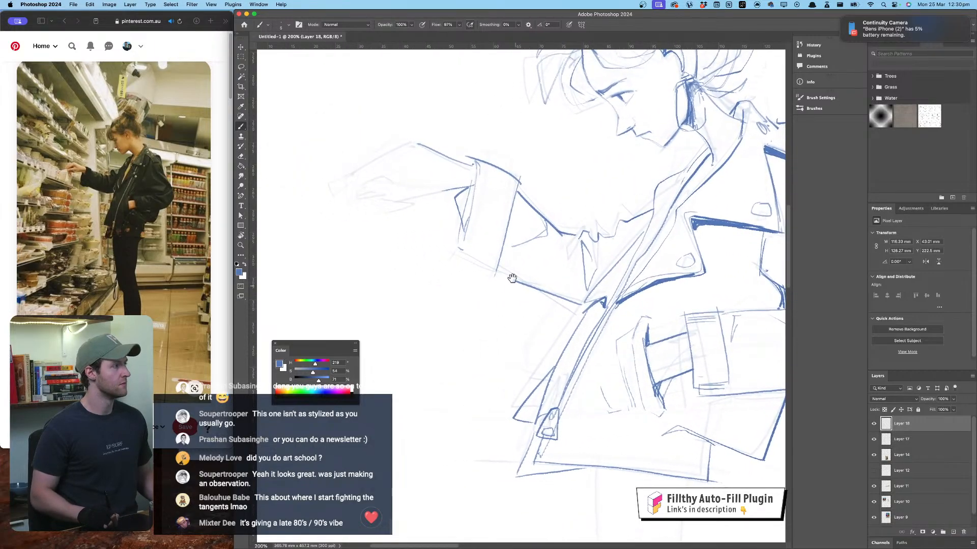
{"action": "mouse_move", "coordinate": [407, 173]}
{"action": "left_mouse_down"}
{"action": "mouse_move", "coordinate": [392, 179]}
{"action": "mouse_move", "coordinate": [400, 137]}
{"action": "left_mouse_up"}
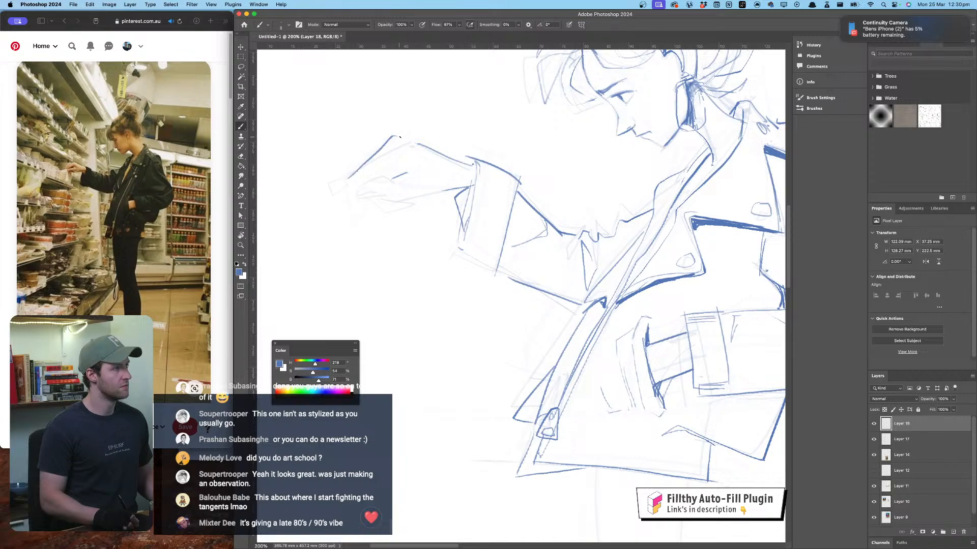
{"action": "mouse_move", "coordinate": [472, 219]}
{"action": "left_mouse_down"}
{"action": "mouse_move", "coordinate": [462, 273]}
{"action": "mouse_move", "coordinate": [442, 160]}
{"action": "left_mouse_up"}
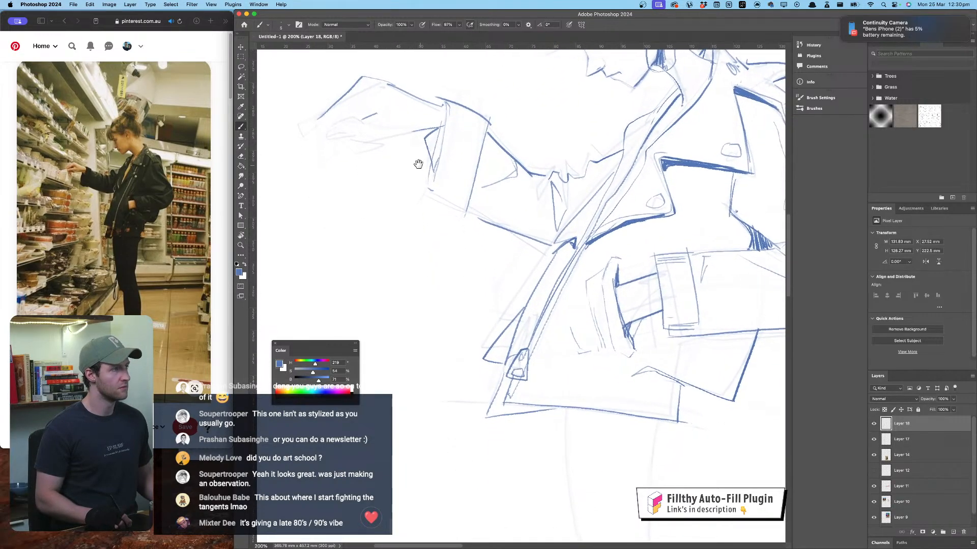
Step: Draw the curled fingers and knuckle creases on the outstretched hand and extend the index finger to a pointed tip
{"action": "mouse_move", "coordinate": [352, 119]}
{"action": "left_mouse_down"}
{"action": "mouse_move", "coordinate": [325, 126]}
{"action": "mouse_move", "coordinate": [343, 137]}
{"action": "mouse_move", "coordinate": [331, 142]}
{"action": "left_mouse_up"}
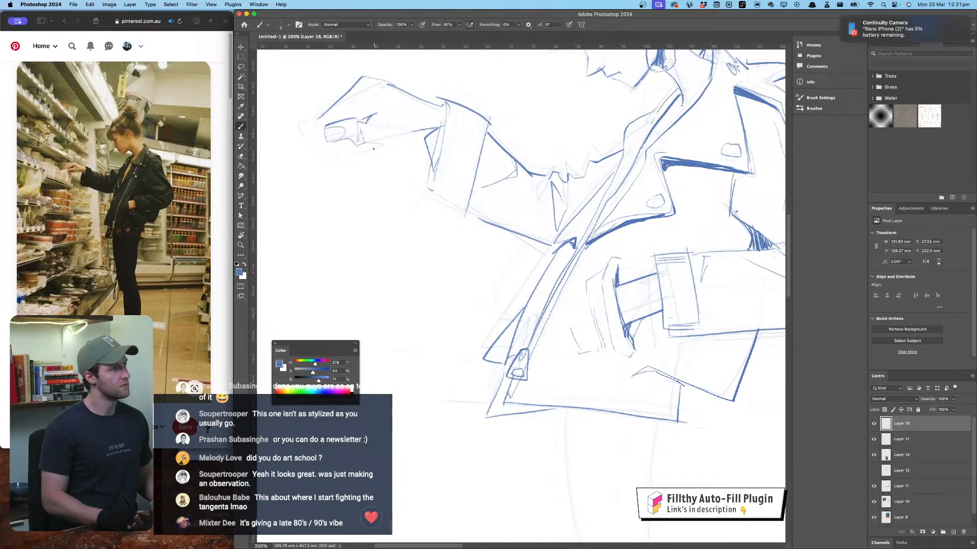
{"action": "left_click_drag", "start_coordinate": [366, 145], "coordinate": [388, 133]}
{"action": "mouse_move", "coordinate": [365, 101]}
{"action": "left_mouse_down"}
{"action": "mouse_move", "coordinate": [404, 175]}
{"action": "mouse_move", "coordinate": [358, 224]}
{"action": "left_mouse_up"}
{"action": "key", "text": "ctrl+z"}
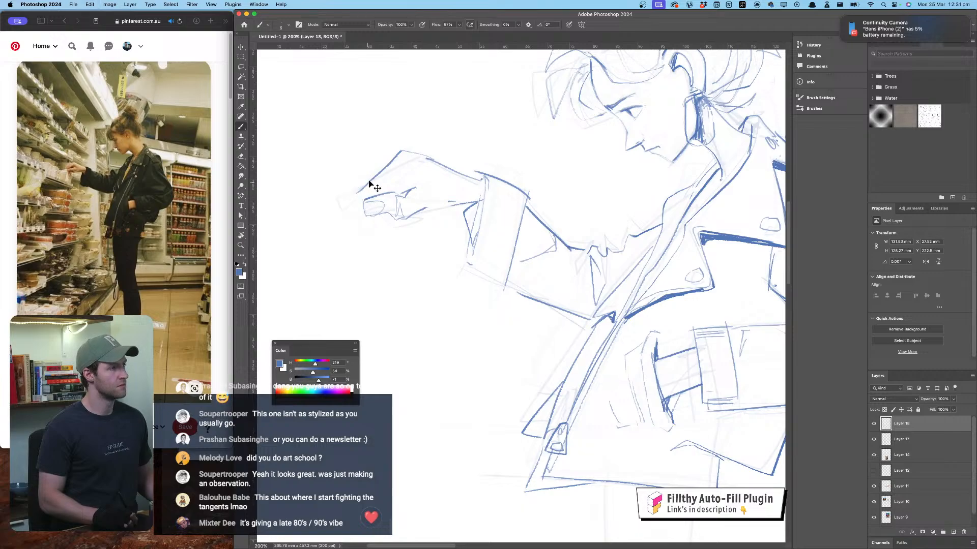
{"action": "left_click_drag", "start_coordinate": [376, 184], "coordinate": [349, 209]}
{"action": "key", "text": "super+minus"}
{"action": "key", "text": "super+minus"}
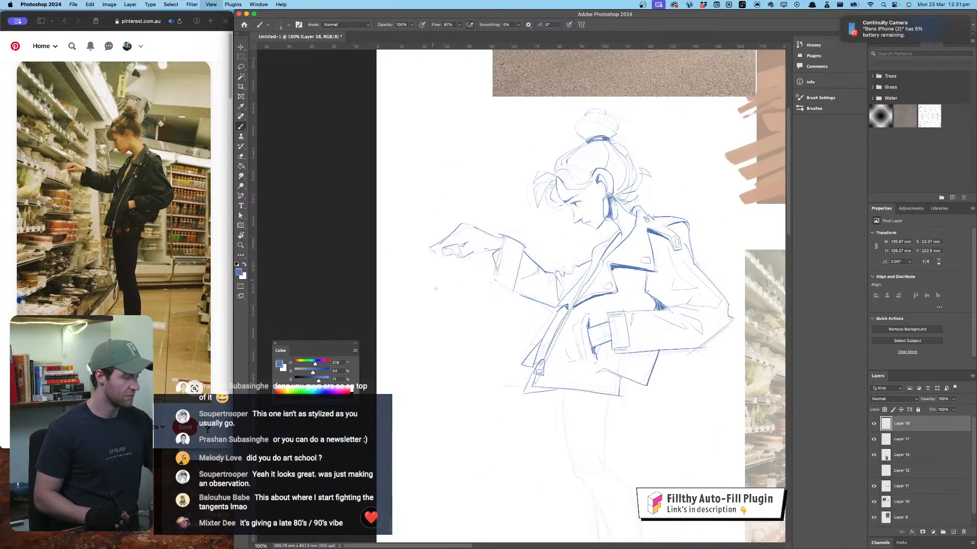
{"action": "key", "text": "super+equal"}
{"action": "key", "text": "super+equal"}
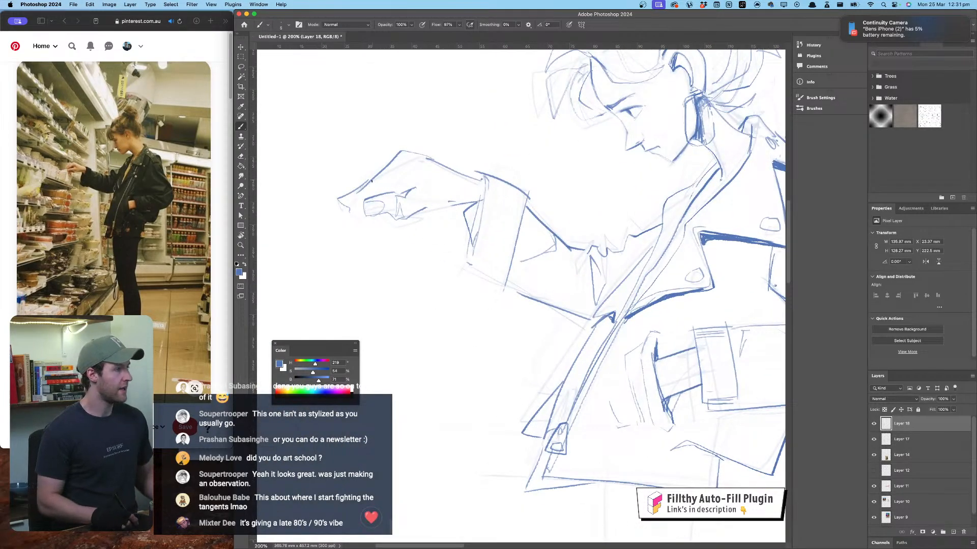
Step: Erase the boxy curled fingertip on the outstretched hand and redraw it as a slimmer, tapered finger
{"action": "key", "text": "e"}
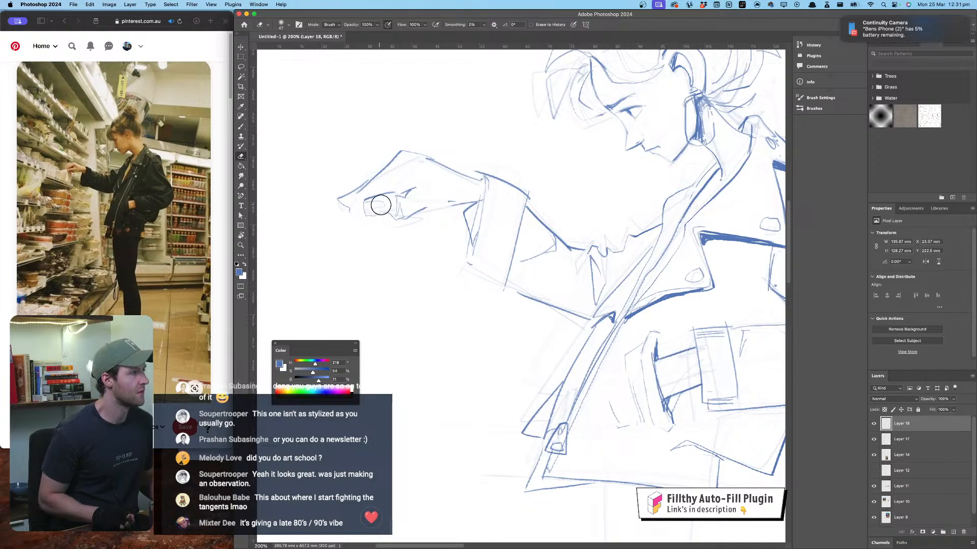
{"action": "key", "text": "b"}
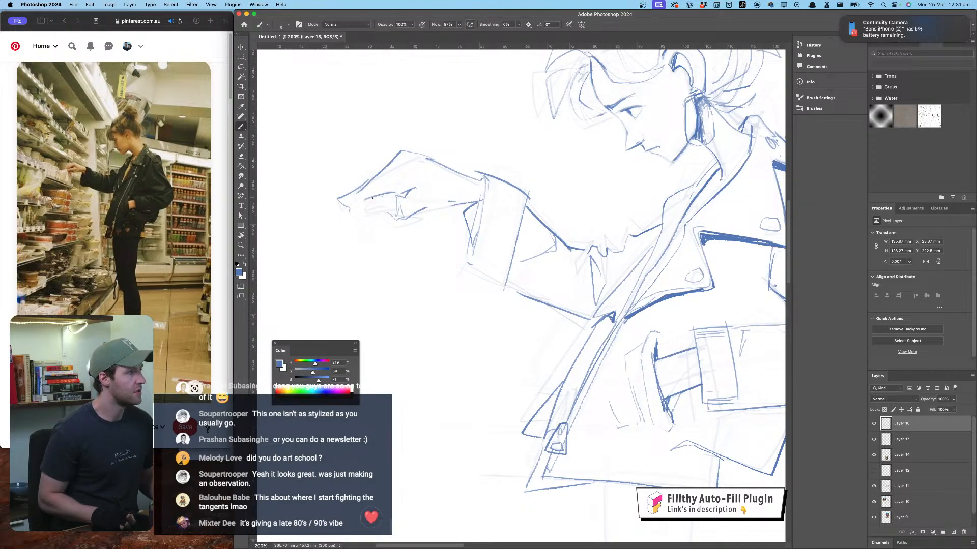
{"action": "key", "text": "super+z"}
{"action": "left_click_drag", "start_coordinate": [383, 195], "coordinate": [364, 211]}
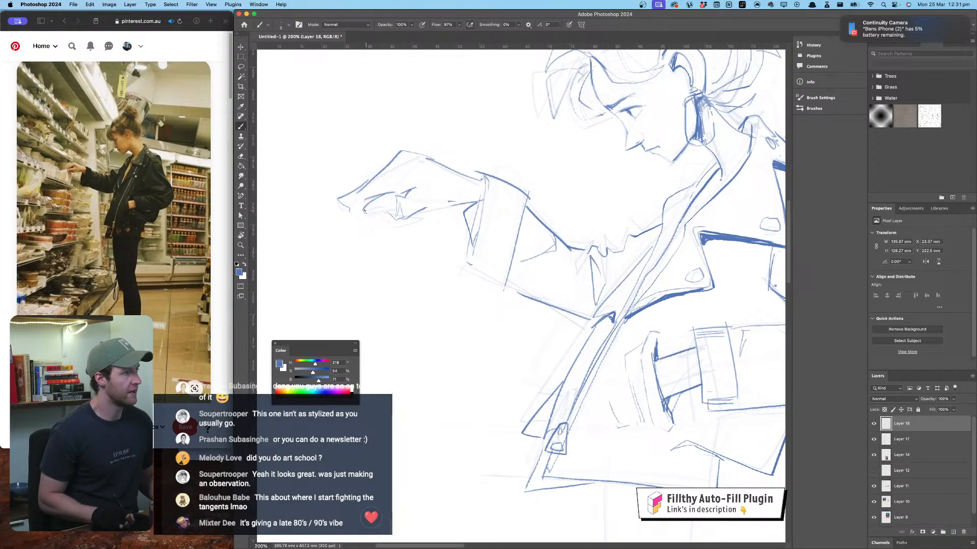
Step: Draw the front and back contours of the thigh from the jacket hem down to the knee
{"action": "scroll", "coordinate": [434, 201], "scroll_direction": "down", "scroll_amount": 5}
{"action": "scroll", "coordinate": [434, 201], "scroll_direction": "right", "scroll_amount": 5}
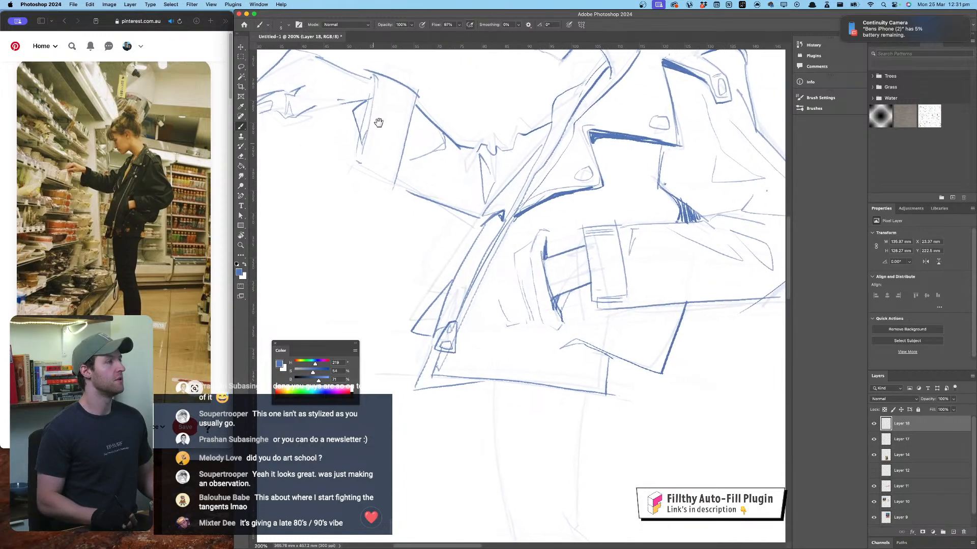
{"action": "scroll", "coordinate": [474, 251], "scroll_direction": "down", "scroll_amount": 10}
{"action": "scroll", "coordinate": [474, 251], "scroll_direction": "right", "scroll_amount": 5}
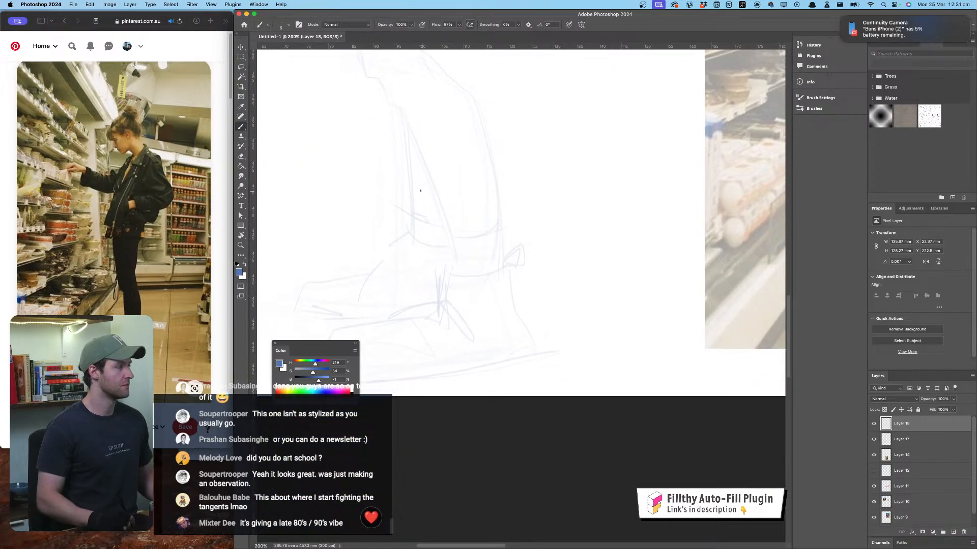
{"action": "scroll", "coordinate": [429, 254], "scroll_direction": "up", "scroll_amount": 8}
{"action": "scroll", "coordinate": [429, 255], "scroll_direction": "left", "scroll_amount": 2}
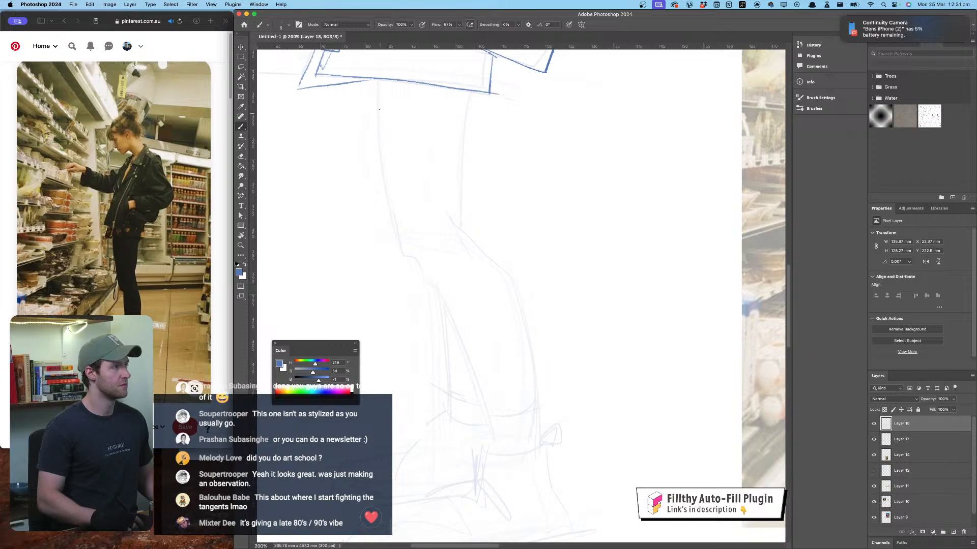
{"action": "left_click_drag", "start_coordinate": [376, 76], "coordinate": [416, 276]}
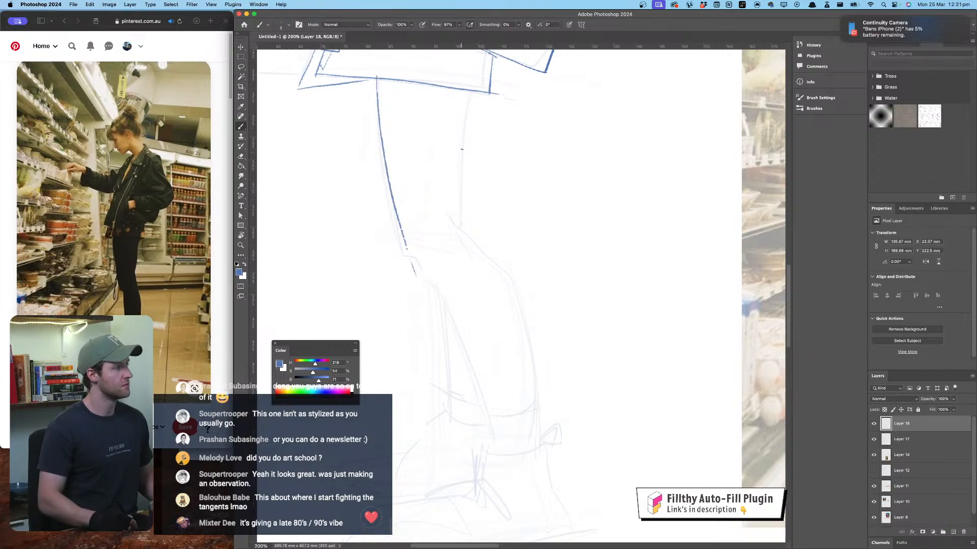
{"action": "mouse_move", "coordinate": [475, 91]}
{"action": "left_mouse_down"}
{"action": "mouse_move", "coordinate": [462, 121]}
{"action": "mouse_move", "coordinate": [464, 213]}
{"action": "left_mouse_up"}
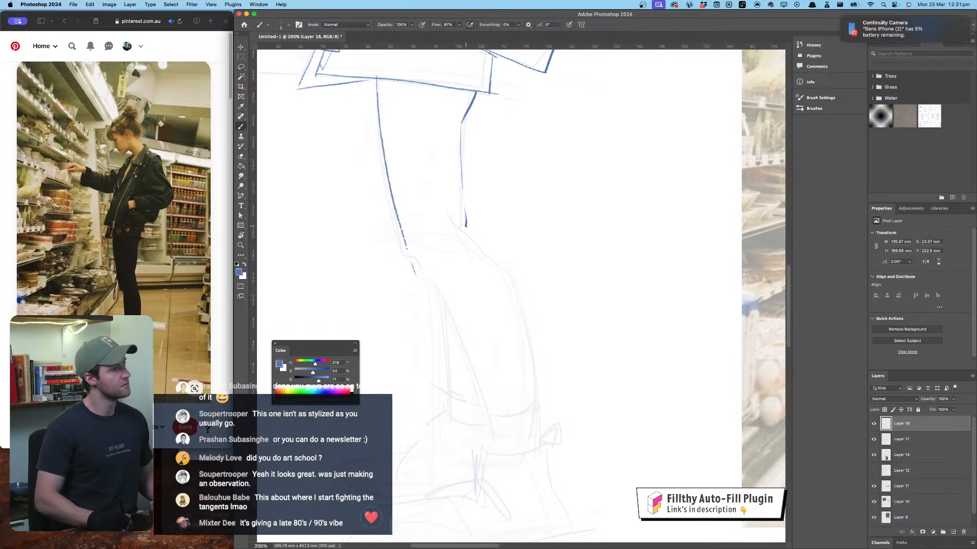
{"action": "key", "text": "super+minus"}
{"action": "key", "text": "super+minus"}
{"action": "key", "text": "super+minus"}
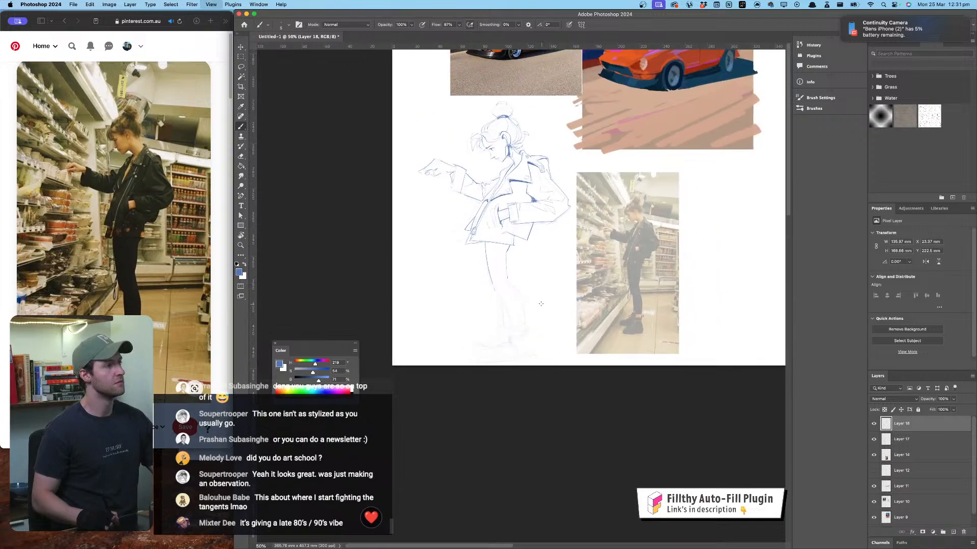
Step: Draw a small rounded kneecap crease and the calf and shin contours from the knee down to the ankle
{"action": "key", "text": "super+plus"}
{"action": "key", "text": "super+plus"}
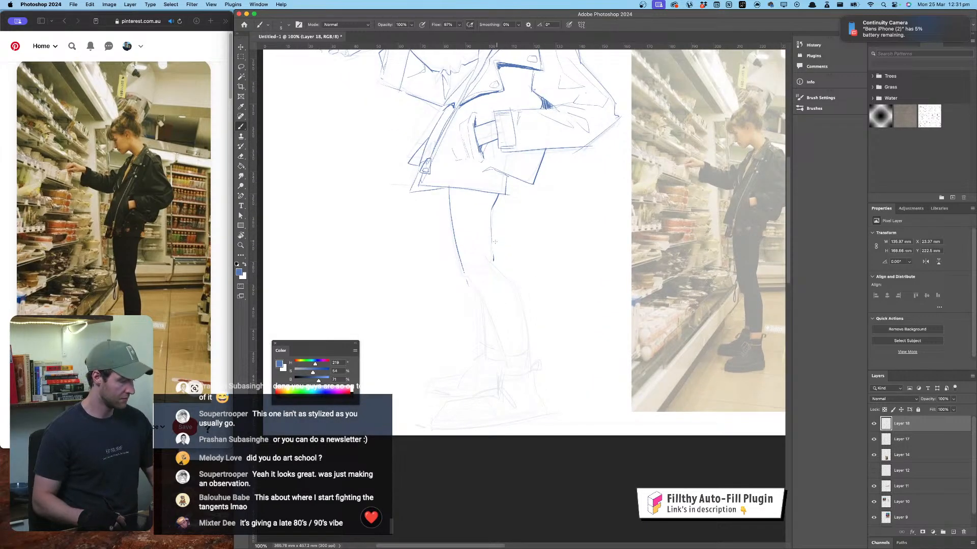
{"action": "key", "text": "super+plus"}
{"action": "scroll", "coordinate": [526, 246], "scroll_direction": "down", "scroll_amount": 3}
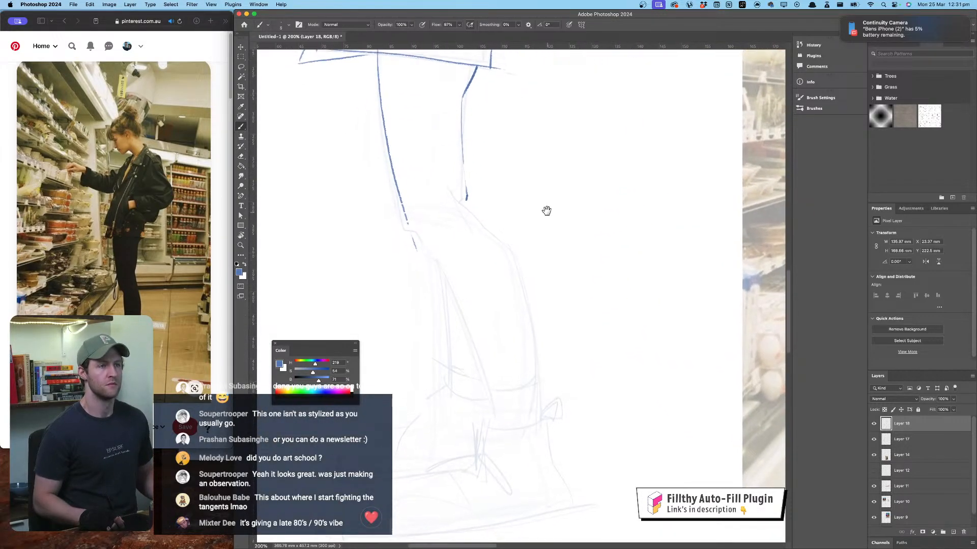
{"action": "scroll", "coordinate": [527, 157], "scroll_direction": "down", "scroll_amount": 3}
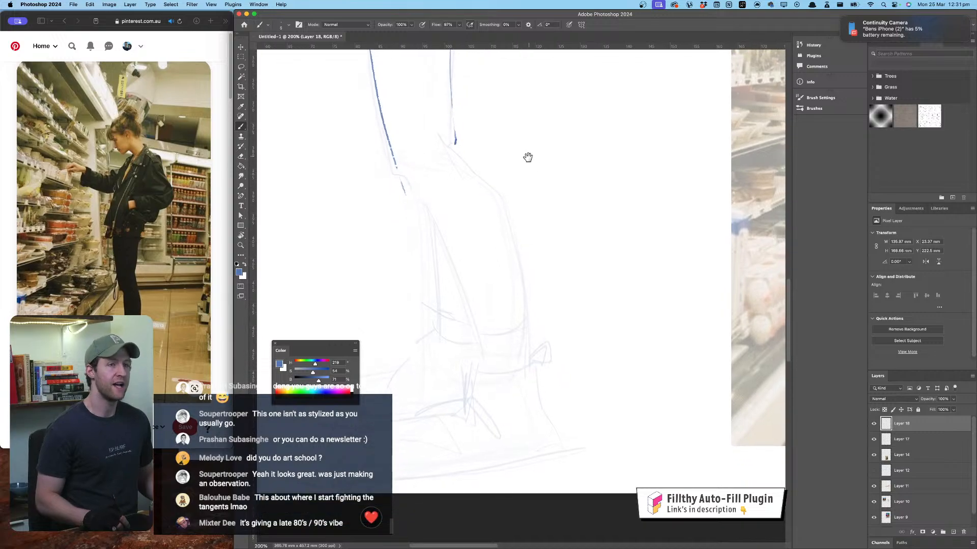
{"action": "scroll", "coordinate": [497, 179], "scroll_direction": "right", "scroll_amount": 2}
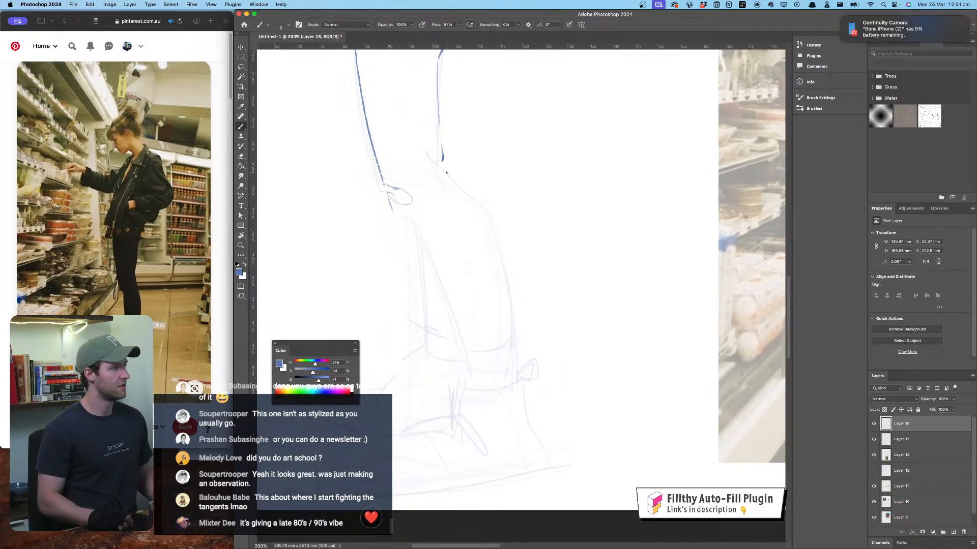
{"action": "left_click_drag", "start_coordinate": [463, 187], "coordinate": [525, 362]}
{"action": "mouse_move", "coordinate": [397, 213]}
{"action": "left_mouse_down"}
{"action": "mouse_move", "coordinate": [462, 317]}
{"action": "mouse_move", "coordinate": [477, 380]}
{"action": "left_mouse_up"}
{"action": "key", "text": "super+minus"}
{"action": "key", "text": "super+minus"}
{"action": "key", "text": "super+minus"}
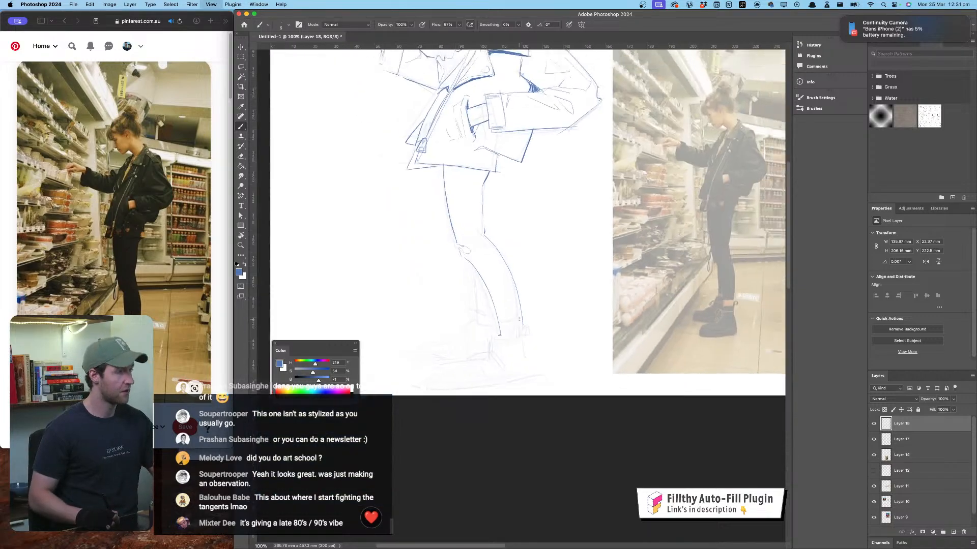
{"action": "key", "text": "super+equal"}
{"action": "key", "text": "super+equal"}
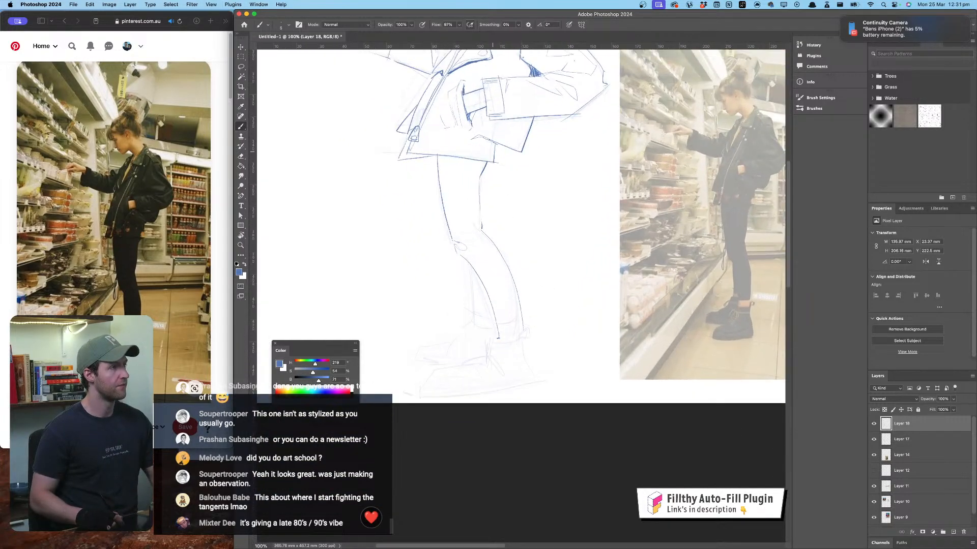
Step: Mirror the canvas view and draw the curved trouser hem at the front leg's ankle, with a thicker second line beneath it
{"action": "left_click_drag", "start_coordinate": [478, 220], "coordinate": [487, 279]}
{"action": "scroll", "coordinate": [487, 278], "scroll_direction": "up", "scroll_amount": 3}
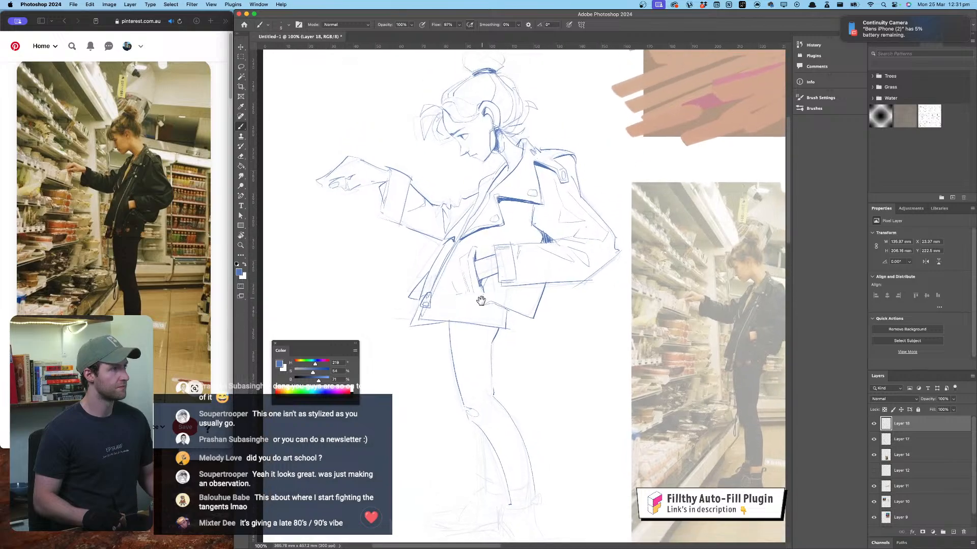
{"action": "key", "text": "super+shift+h"}
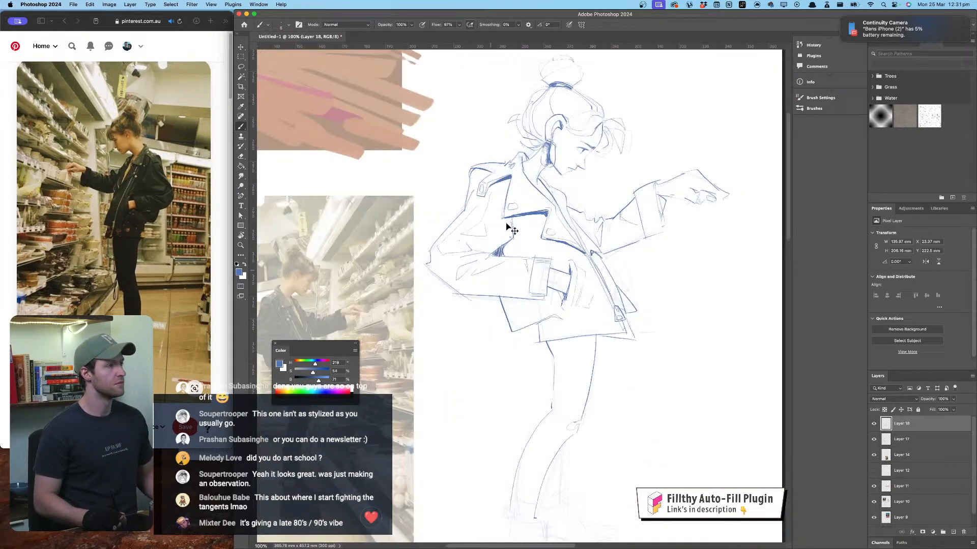
{"action": "left_click_drag", "start_coordinate": [507, 209], "coordinate": [466, 214]}
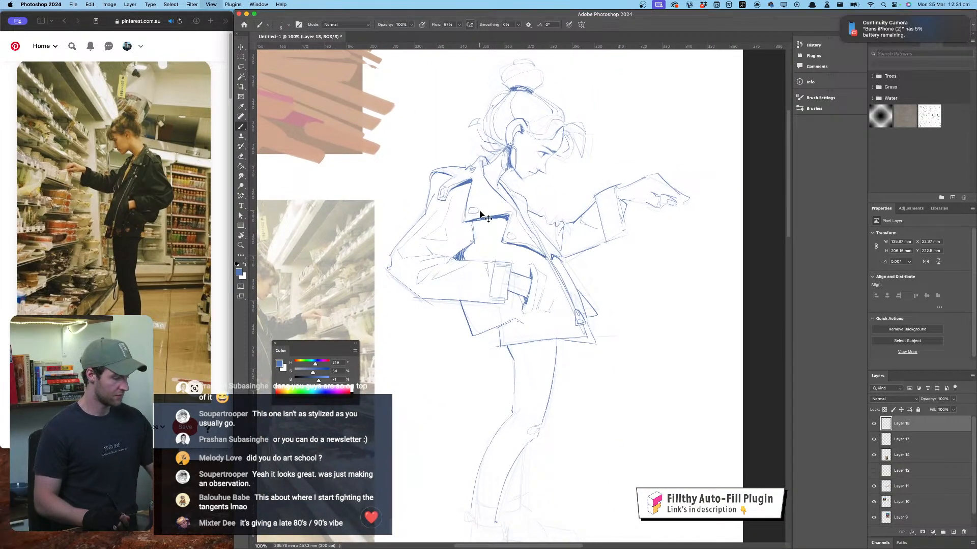
{"action": "key", "text": "super+equal"}
{"action": "scroll", "coordinate": [500, 168], "scroll_direction": "down", "scroll_amount": 10}
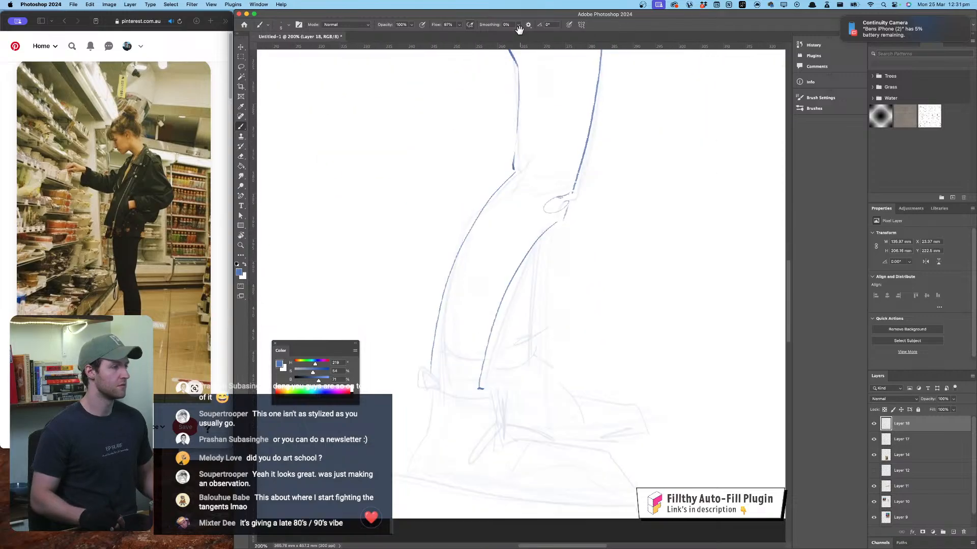
{"action": "left_click_drag", "start_coordinate": [428, 253], "coordinate": [480, 276]}
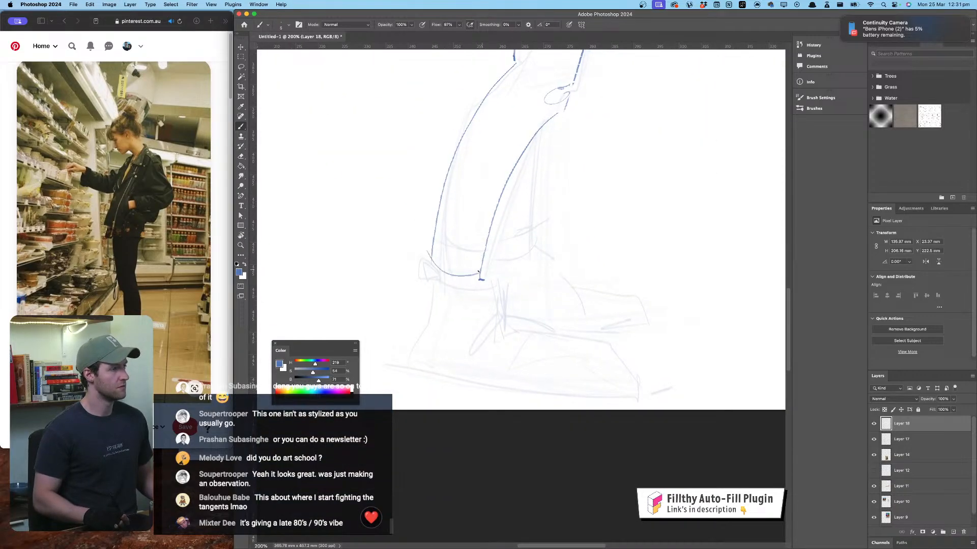
{"action": "key", "text": "super+z"}
{"action": "left_click_drag", "start_coordinate": [431, 243], "coordinate": [478, 275]}
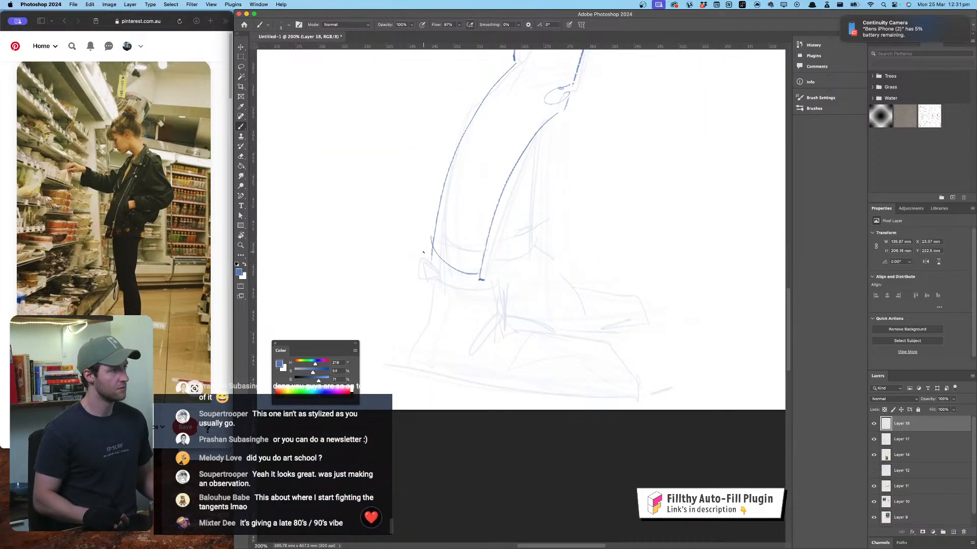
{"action": "left_click_drag", "start_coordinate": [423, 252], "coordinate": [474, 282]}
{"action": "left_click_drag", "start_coordinate": [426, 257], "coordinate": [473, 281]}
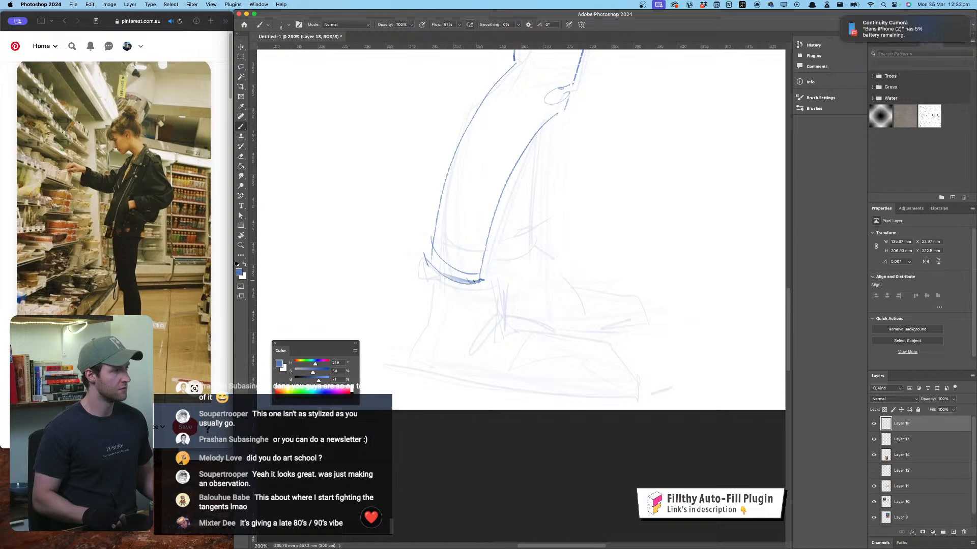
Step: Restore the unmirrored canvas view and draw the back edge of the boot shaft down to the heel
{"action": "left_click_drag", "start_coordinate": [419, 248], "coordinate": [412, 309]}
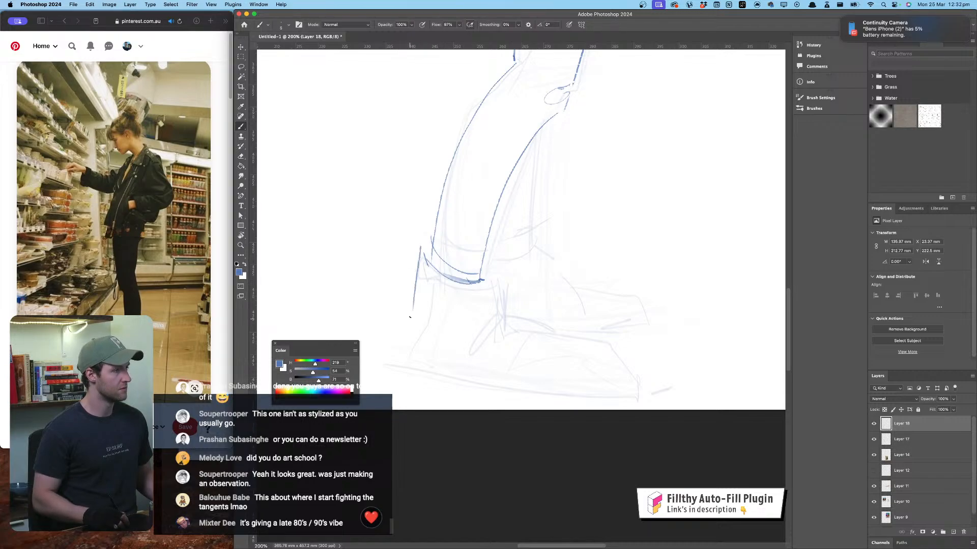
{"action": "key", "text": "super+z"}
{"action": "key", "text": "super+shift+h"}
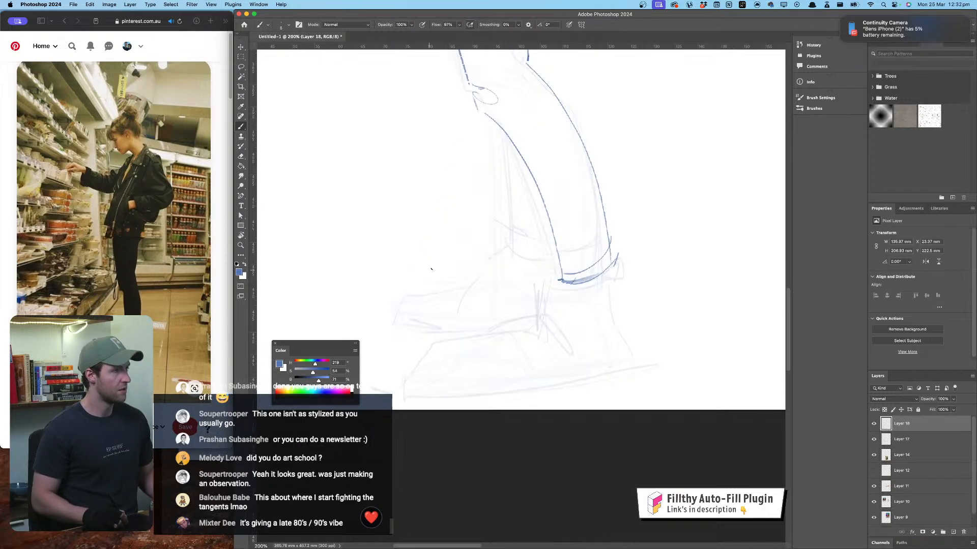
{"action": "mouse_move", "coordinate": [620, 226]}
{"action": "left_mouse_down"}
{"action": "mouse_move", "coordinate": [616, 316]}
{"action": "mouse_move", "coordinate": [644, 359]}
{"action": "left_mouse_up"}
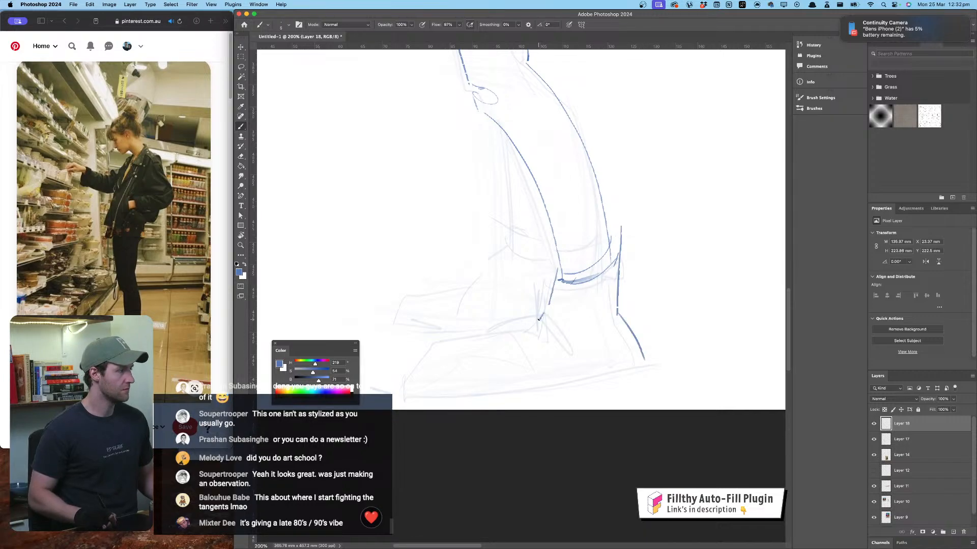
Step: Sketch the boot's instep, toe cap, side panel and sole below the ankle
{"action": "left_click_drag", "start_coordinate": [538, 319], "coordinate": [421, 363]}
{"action": "left_click_drag", "start_coordinate": [413, 399], "coordinate": [430, 400]}
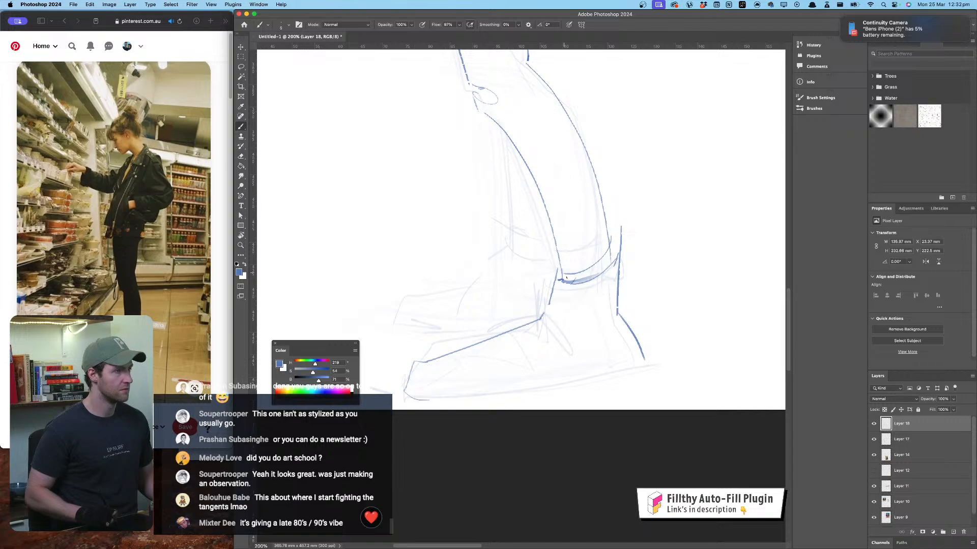
{"action": "mouse_move", "coordinate": [585, 290]}
{"action": "left_mouse_down"}
{"action": "mouse_move", "coordinate": [571, 351]}
{"action": "mouse_move", "coordinate": [476, 374]}
{"action": "mouse_move", "coordinate": [452, 350]}
{"action": "left_mouse_up"}
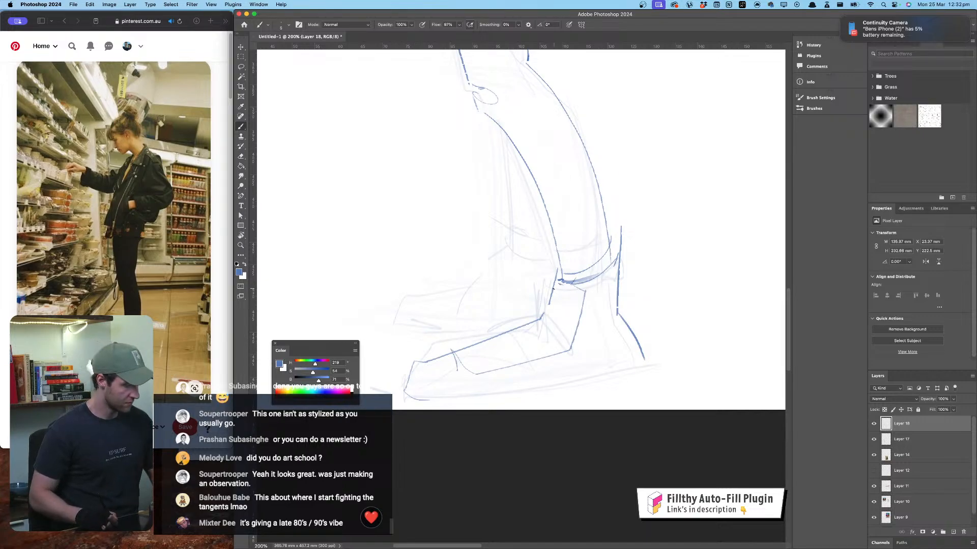
{"action": "key", "text": "super+minus"}
{"action": "key", "text": "super+minus"}
{"action": "key", "text": "super+minus"}
{"action": "key", "text": "super+plus"}
{"action": "key", "text": "super+plus"}
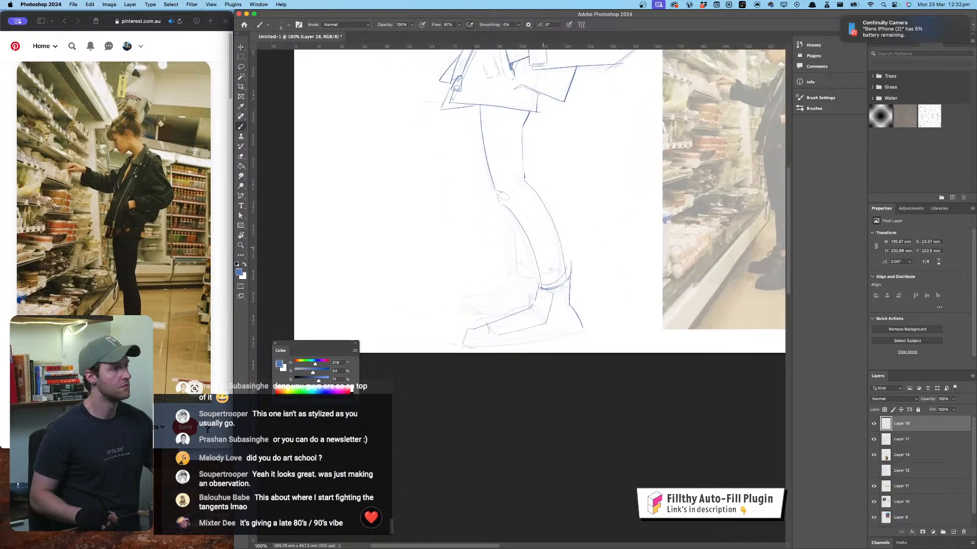
{"action": "mouse_move", "coordinate": [582, 328]}
{"action": "left_mouse_down"}
{"action": "mouse_move", "coordinate": [479, 348]}
{"action": "mouse_move", "coordinate": [481, 330]}
{"action": "left_mouse_up"}
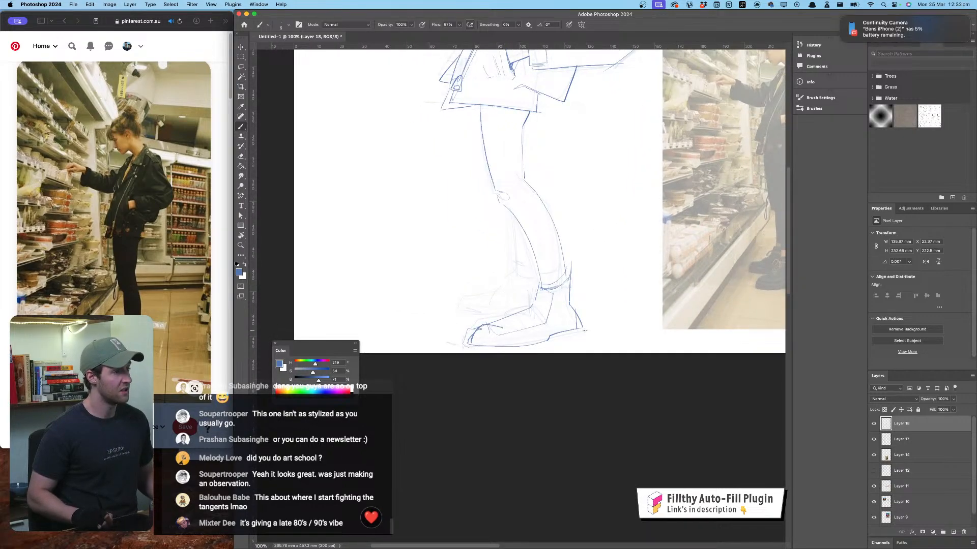
Step: Undo the boot outline strokes, leaving the back edge of the shaft below the hem
{"action": "left_click_drag", "start_coordinate": [546, 275], "coordinate": [539, 430]}
{"action": "key", "text": "super+minus"}
{"action": "key", "text": "super+minus"}
{"action": "key", "text": "super+minus"}
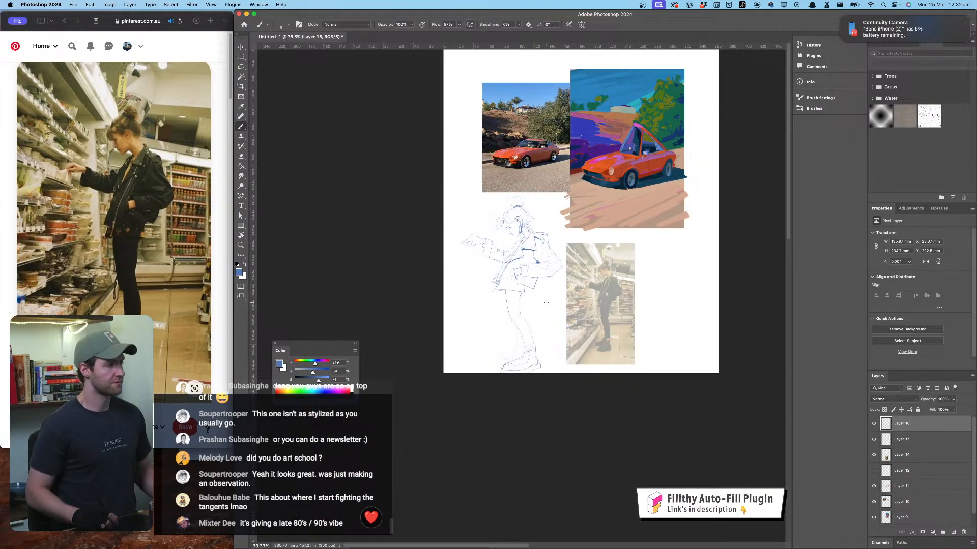
{"action": "key", "text": "super+plus"}
{"action": "key", "text": "super+plus"}
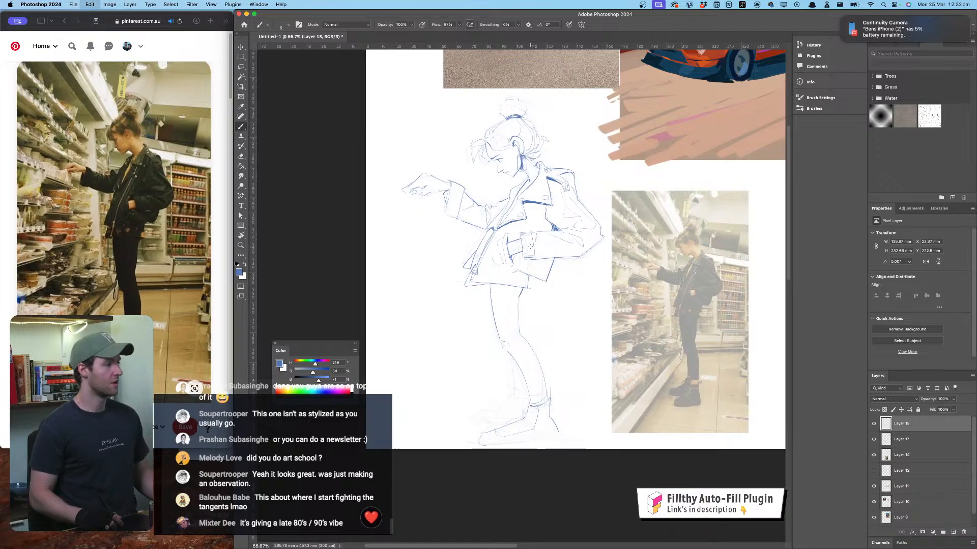
{"action": "key", "text": "super+z"}
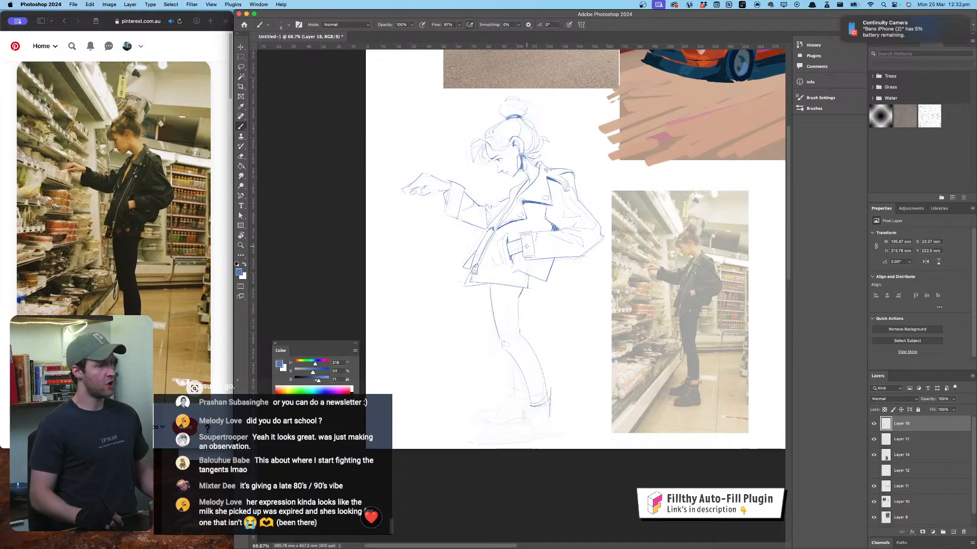
Step: Select Layer 17 and Layer 18 together, move the figure sketch up and slightly left on the canvas, and deselect the layers
{"action": "key", "text": "super+plus"}
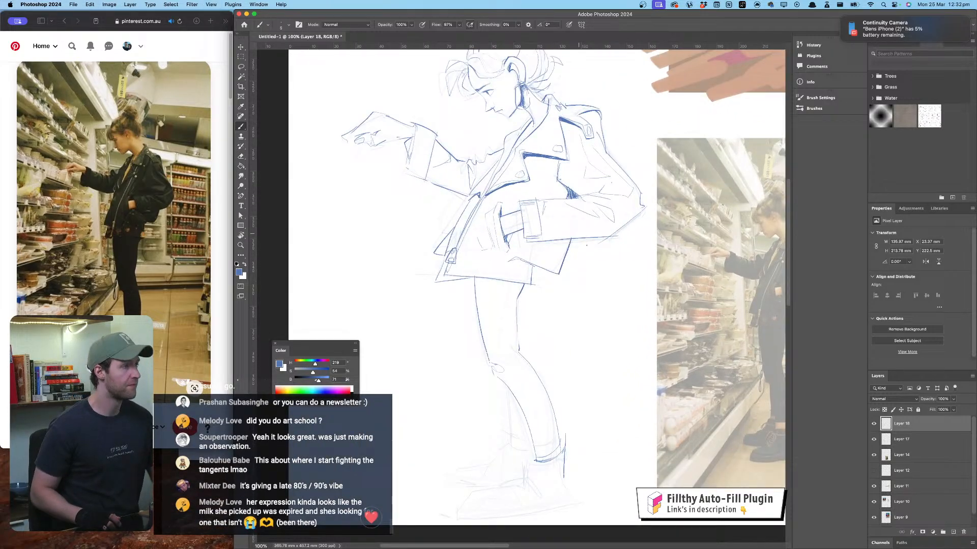
{"action": "left_click", "coordinate": [905, 440], "text": "shift"}
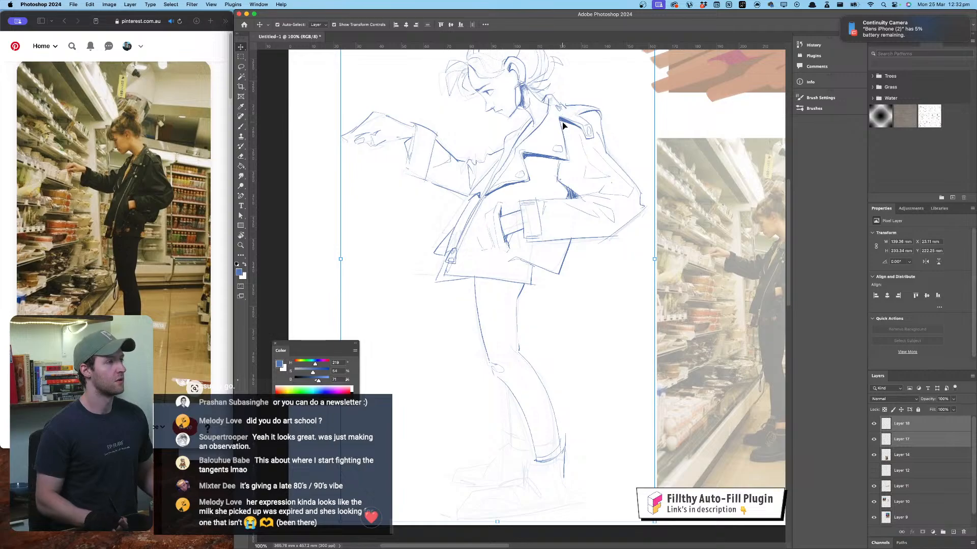
{"action": "left_click_drag", "start_coordinate": [562, 122], "coordinate": [554, 81]}
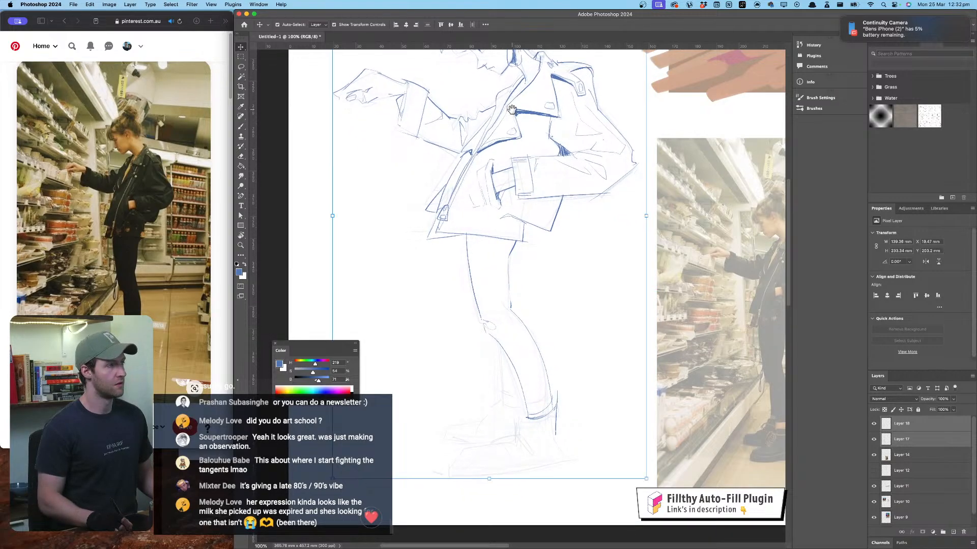
{"action": "left_click_drag", "start_coordinate": [512, 115], "coordinate": [504, 205]}
{"action": "left_click_drag", "start_coordinate": [603, 260], "coordinate": [532, 216]}
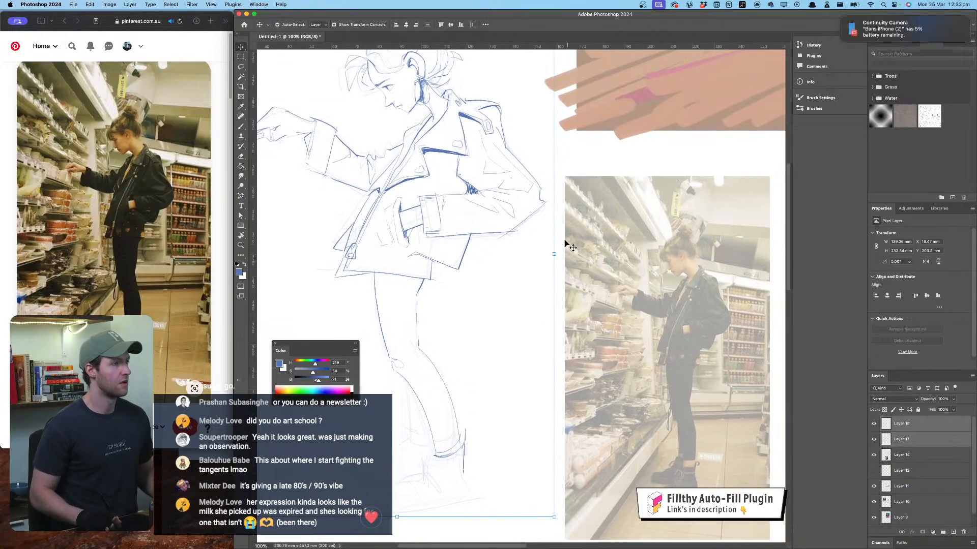
{"action": "key", "text": "ctrl+t"}
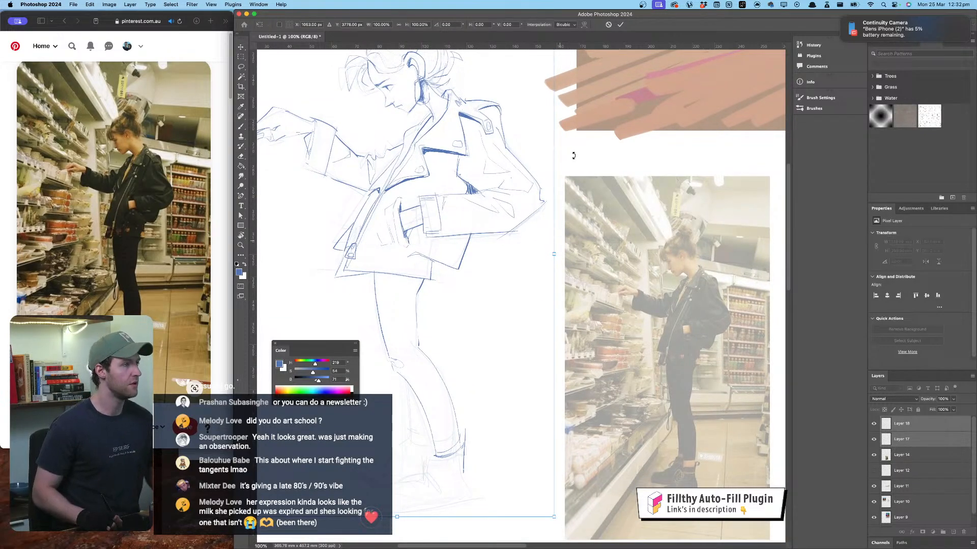
{"action": "key", "text": "Return"}
{"action": "left_click", "coordinate": [576, 165]}
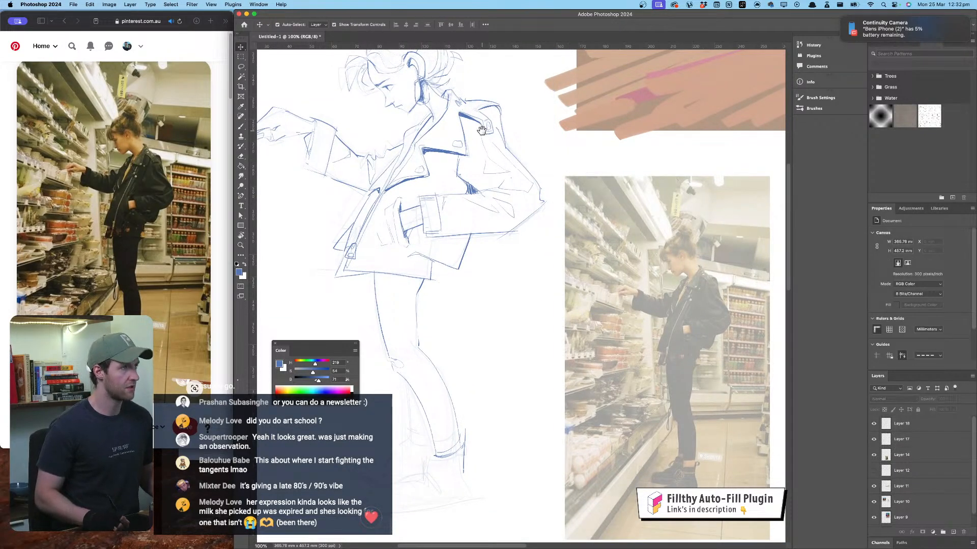
Step: Create a new layer and handwrite the note "BACK IN 5!" with the brush in front of the figure's face
{"action": "mouse_move", "coordinate": [483, 131]}
{"action": "left_mouse_down"}
{"action": "mouse_move", "coordinate": [549, 201]}
{"action": "mouse_move", "coordinate": [624, 316]}
{"action": "left_mouse_up"}
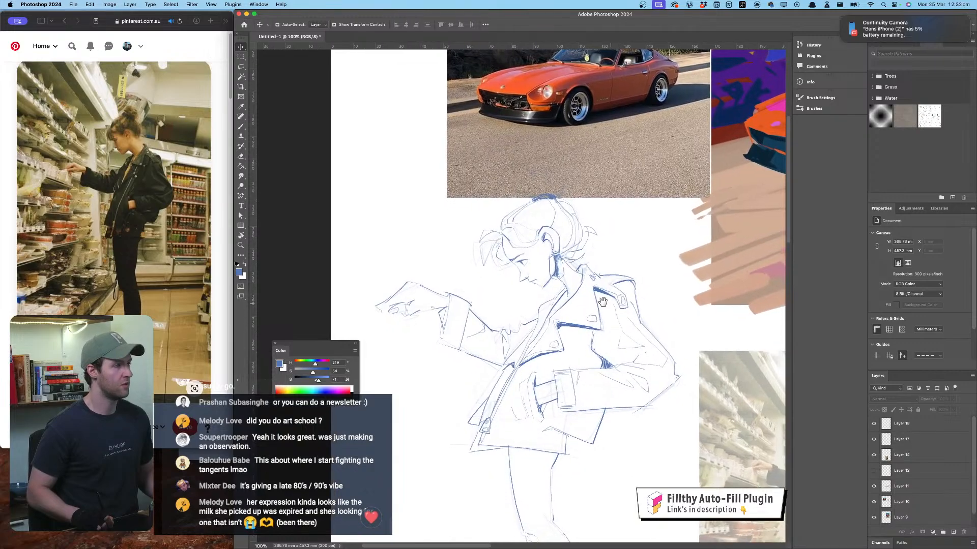
{"action": "key", "text": "super+equal"}
{"action": "left_click_drag", "start_coordinate": [411, 182], "coordinate": [473, 151]}
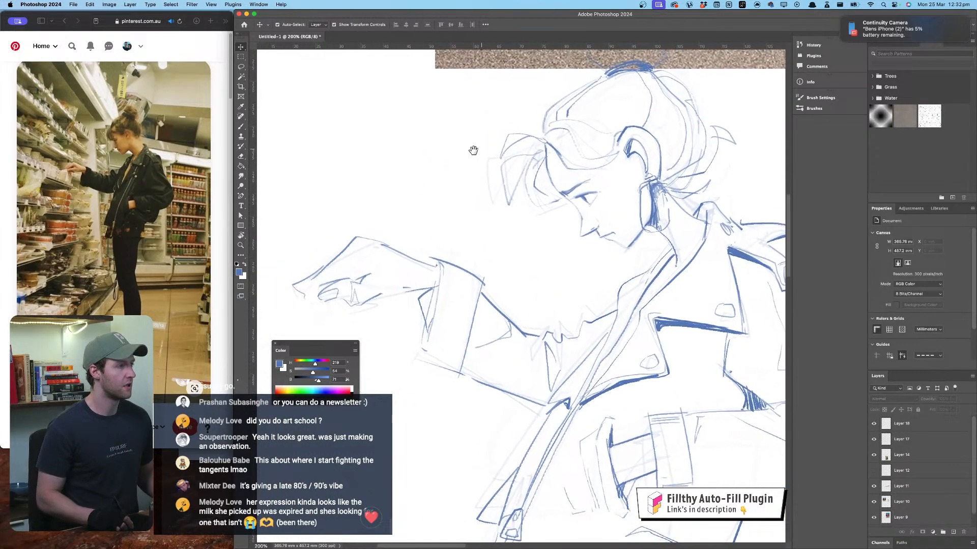
{"action": "key", "text": "b"}
{"action": "mouse_move", "coordinate": [384, 174]}
{"action": "left_mouse_down"}
{"action": "mouse_move", "coordinate": [405, 178]}
{"action": "mouse_move", "coordinate": [389, 165]}
{"action": "mouse_move", "coordinate": [398, 162]}
{"action": "mouse_move", "coordinate": [413, 180]}
{"action": "left_mouse_up"}
{"action": "key", "text": "super+shift+alt+n"}
{"action": "mouse_move", "coordinate": [422, 160]}
{"action": "left_mouse_down"}
{"action": "mouse_move", "coordinate": [421, 179]}
{"action": "mouse_move", "coordinate": [452, 175]}
{"action": "left_mouse_up"}
{"action": "mouse_move", "coordinate": [456, 174]}
{"action": "left_mouse_down"}
{"action": "mouse_move", "coordinate": [471, 160]}
{"action": "mouse_move", "coordinate": [487, 169]}
{"action": "left_mouse_up"}
{"action": "left_click_drag", "start_coordinate": [505, 135], "coordinate": [503, 155]}
{"action": "left_click", "coordinate": [502, 166]}
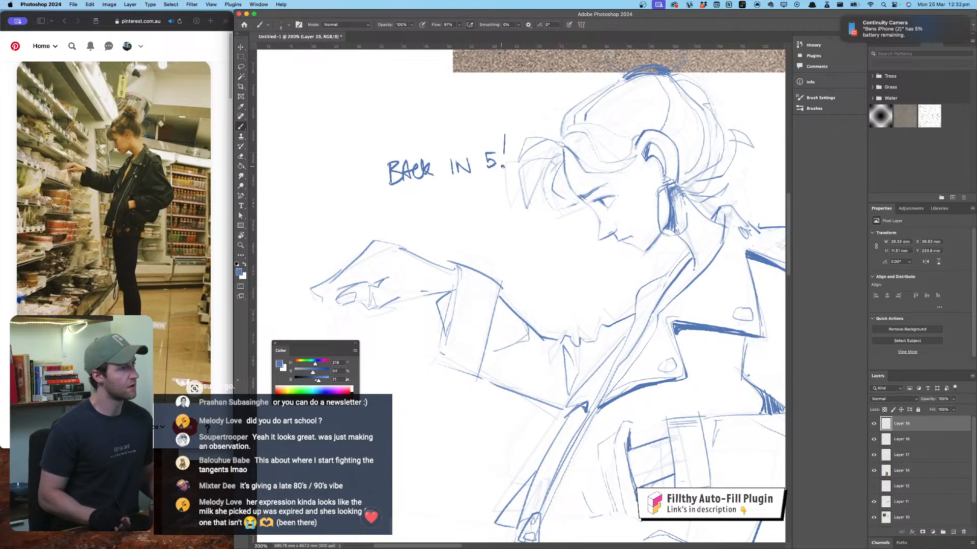
{"action": "left_click_drag", "start_coordinate": [466, 248], "coordinate": [484, 246]}
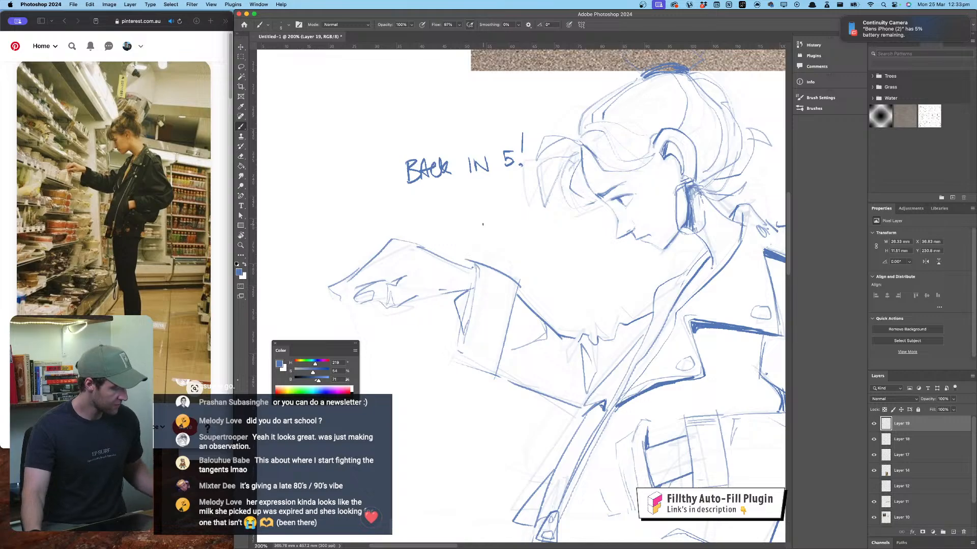
Step: Erase the handwritten "BACK IN 5!" note from the new layer and return to the brush
{"action": "key", "text": "super+minus"}
{"action": "mouse_move", "coordinate": [666, 311]}
{"action": "left_mouse_down"}
{"action": "mouse_move", "coordinate": [645, 298]}
{"action": "mouse_move", "coordinate": [616, 241]}
{"action": "left_mouse_up"}
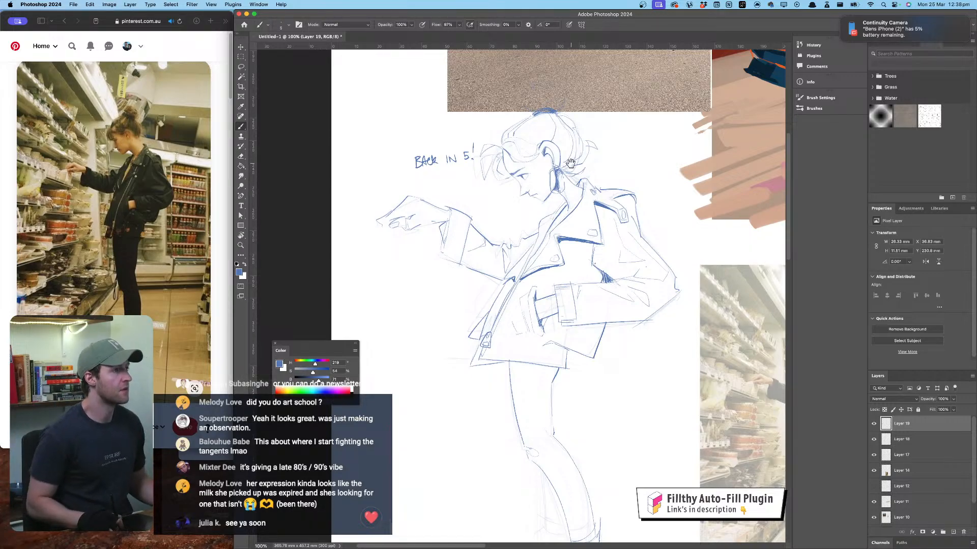
{"action": "scroll", "coordinate": [558, 167], "scroll_direction": "up", "scroll_amount": 3}
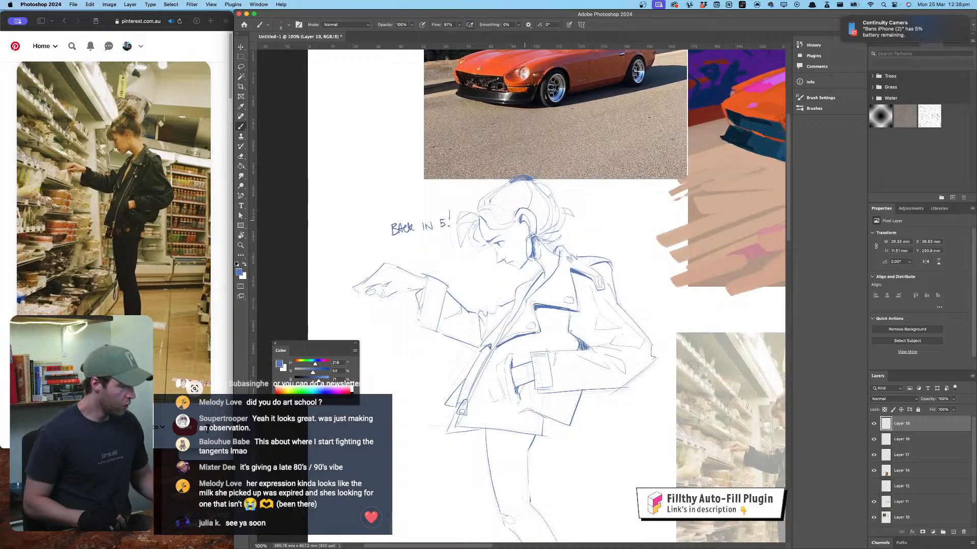
{"action": "key", "text": "super+equal"}
{"action": "left_click_drag", "start_coordinate": [505, 169], "coordinate": [545, 160]}
{"action": "mouse_move", "coordinate": [434, 148]}
{"action": "left_mouse_down"}
{"action": "mouse_move", "coordinate": [432, 175]}
{"action": "mouse_move", "coordinate": [433, 166]}
{"action": "mouse_move", "coordinate": [393, 153]}
{"action": "mouse_move", "coordinate": [355, 176]}
{"action": "mouse_move", "coordinate": [377, 173]}
{"action": "mouse_move", "coordinate": [346, 175]}
{"action": "mouse_move", "coordinate": [361, 164]}
{"action": "mouse_move", "coordinate": [345, 144]}
{"action": "left_mouse_up"}
{"action": "key", "text": "e"}
{"action": "mouse_move", "coordinate": [524, 228]}
{"action": "left_mouse_down"}
{"action": "mouse_move", "coordinate": [461, 100]}
{"action": "mouse_move", "coordinate": [456, 115]}
{"action": "left_mouse_up"}
{"action": "key", "text": "b"}
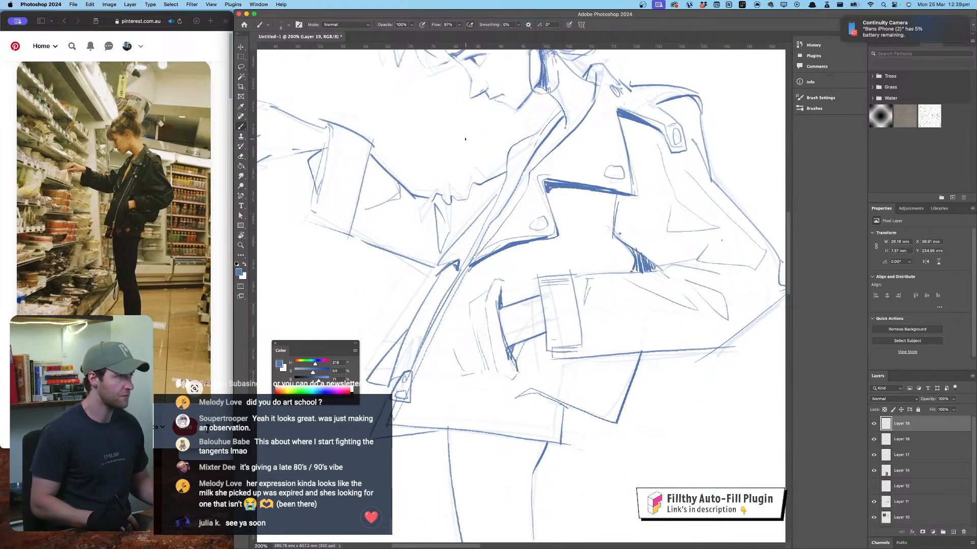
Step: Thicken the edge line of the outstretched arm's cuff and shade the fold at the jacket's lower hem under the pocket
{"action": "mouse_move", "coordinate": [418, 182]}
{"action": "left_mouse_down"}
{"action": "mouse_move", "coordinate": [501, 186]}
{"action": "mouse_move", "coordinate": [435, 272]}
{"action": "left_mouse_up"}
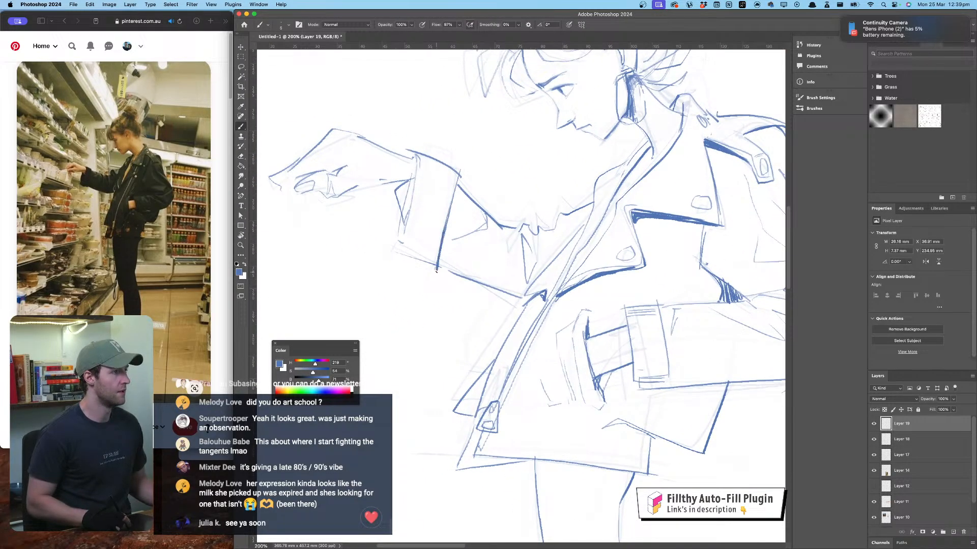
{"action": "left_click_drag", "start_coordinate": [452, 203], "coordinate": [439, 268]}
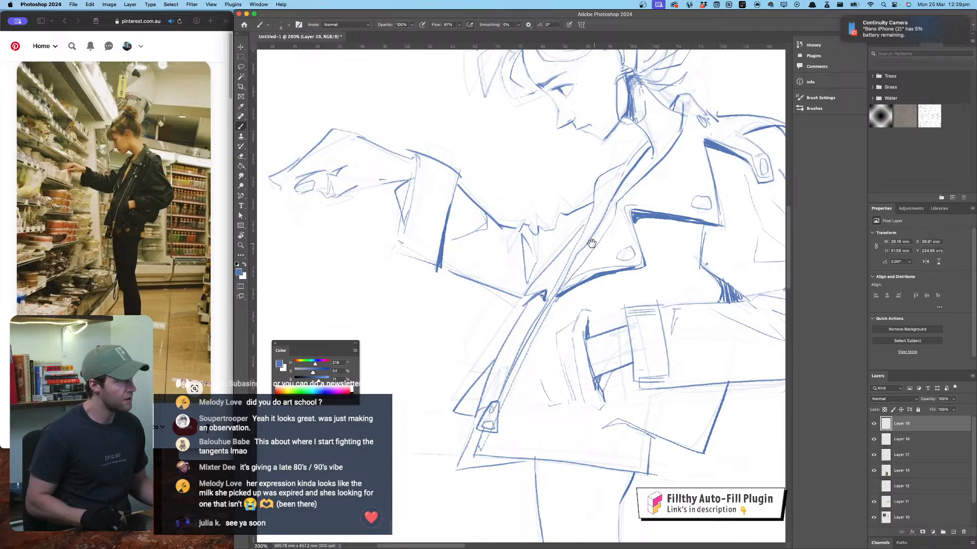
{"action": "left_click_drag", "start_coordinate": [591, 243], "coordinate": [474, 135]}
{"action": "left_click_drag", "start_coordinate": [509, 314], "coordinate": [531, 334]}
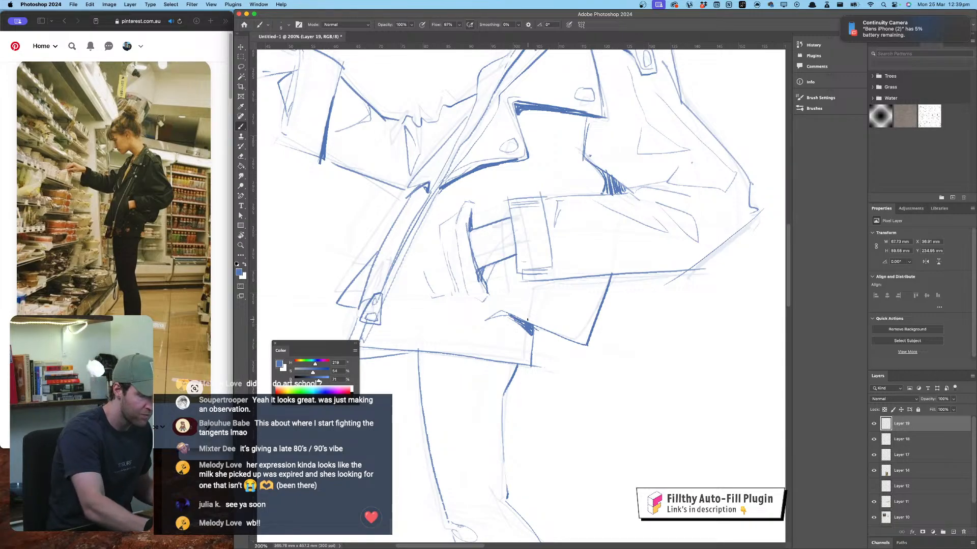
{"action": "key", "text": "super+minus"}
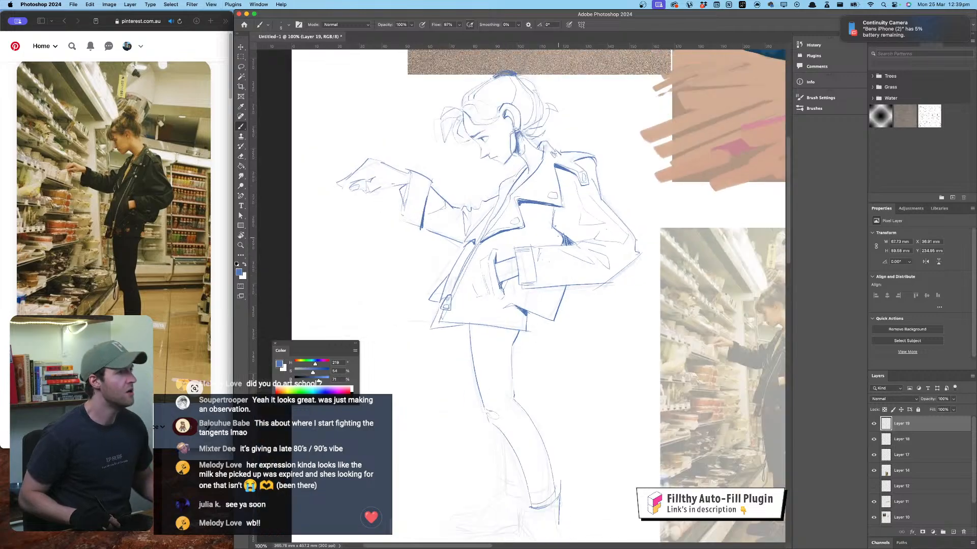
{"action": "left_click_drag", "start_coordinate": [563, 225], "coordinate": [569, 229]}
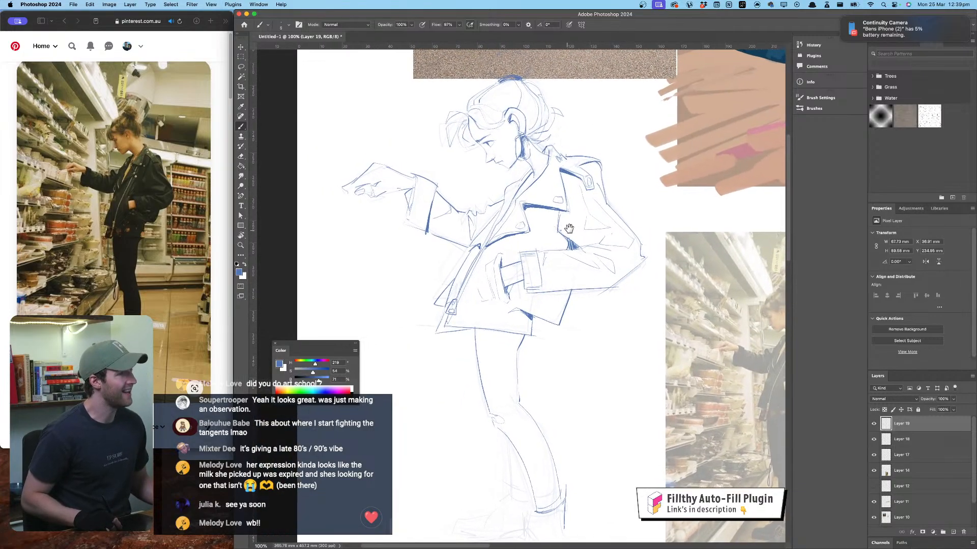
Step: Try a pointed hair strand above the figure's forelock and undo it
{"action": "left_click", "coordinate": [908, 472]}
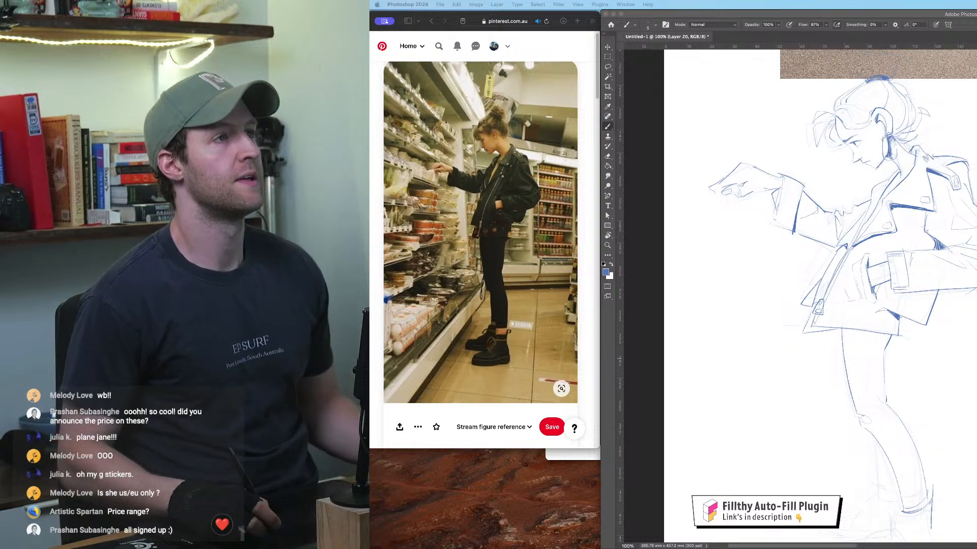
{"action": "left_click", "coordinate": [966, 148]}
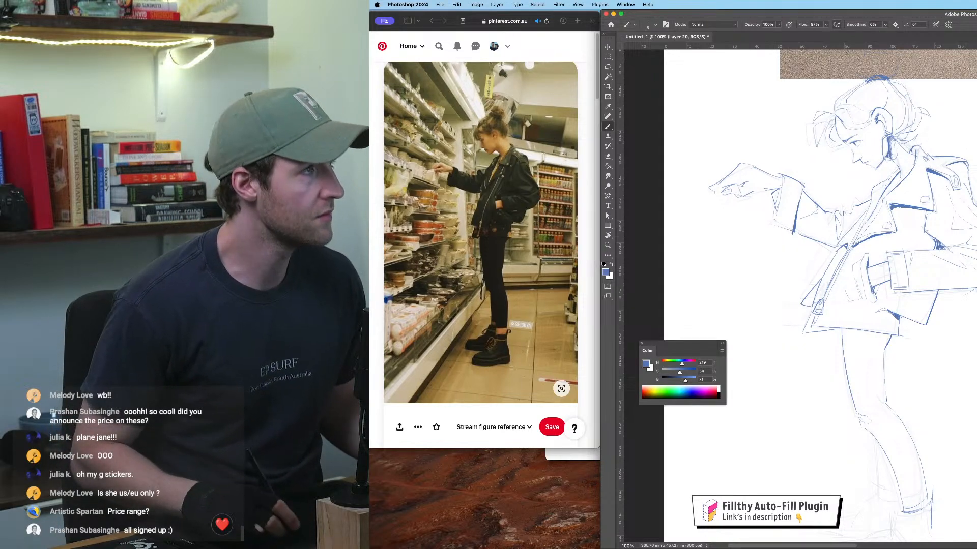
{"action": "left_click_drag", "start_coordinate": [927, 185], "coordinate": [929, 185]}
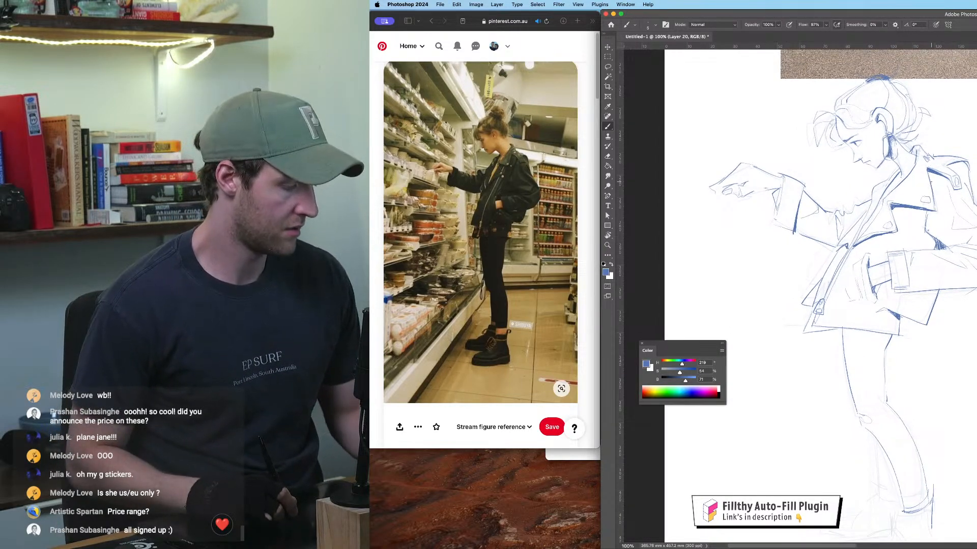
{"action": "key", "text": "super+plus"}
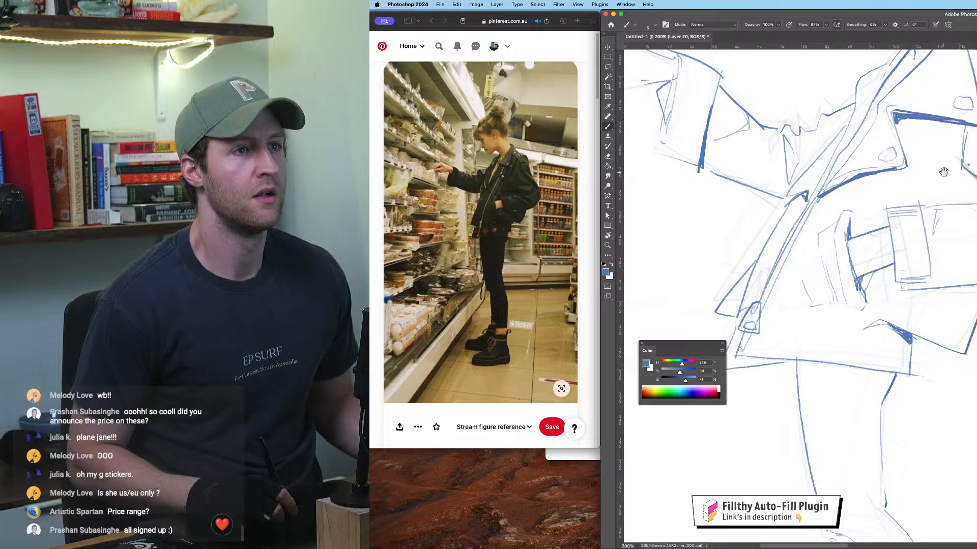
{"action": "left_click_drag", "start_coordinate": [944, 172], "coordinate": [965, 224]}
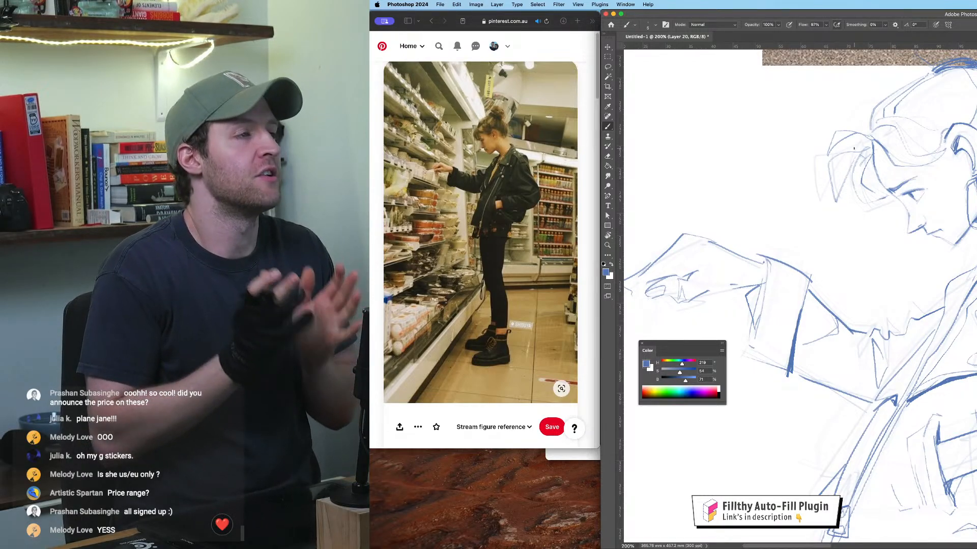
{"action": "mouse_move", "coordinate": [871, 128]}
{"action": "left_mouse_down"}
{"action": "mouse_move", "coordinate": [851, 101]}
{"action": "mouse_move", "coordinate": [815, 127]}
{"action": "mouse_move", "coordinate": [864, 122]}
{"action": "left_mouse_up"}
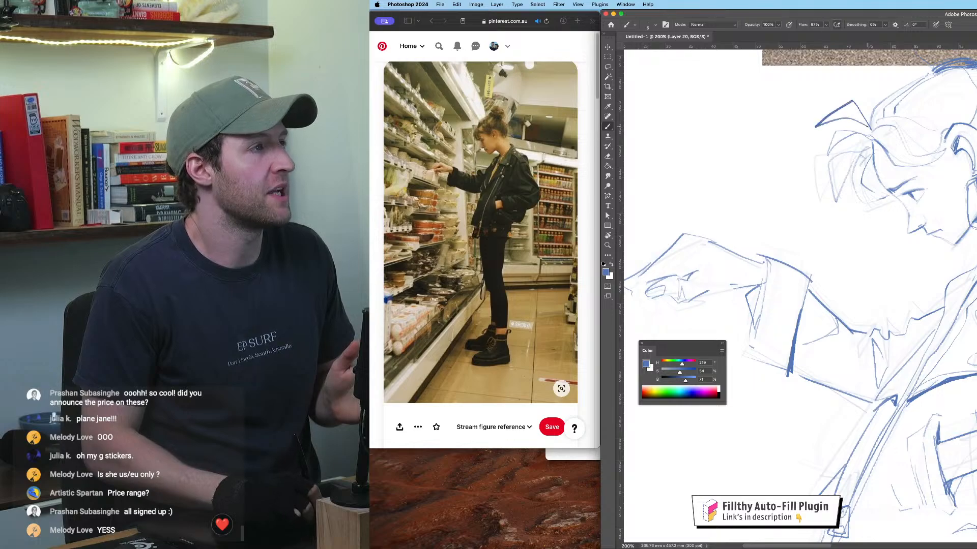
{"action": "key", "text": "super+z"}
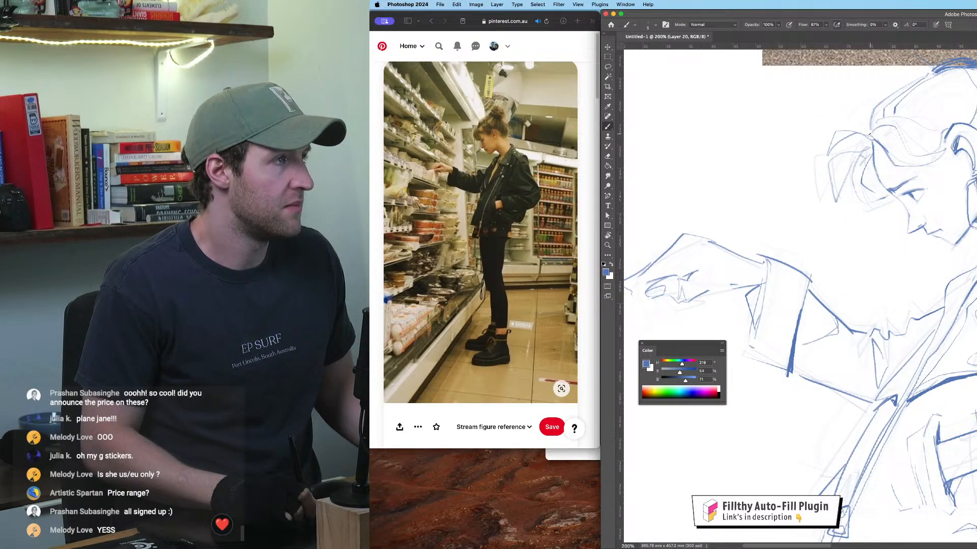
Step: Draw a shadow line beneath the bent arm's sleeve and thicken the lower edge of the wrist going into the pocket
{"action": "left_click_drag", "start_coordinate": [912, 210], "coordinate": [897, 61]}
{"action": "left_click_drag", "start_coordinate": [901, 175], "coordinate": [905, 139]}
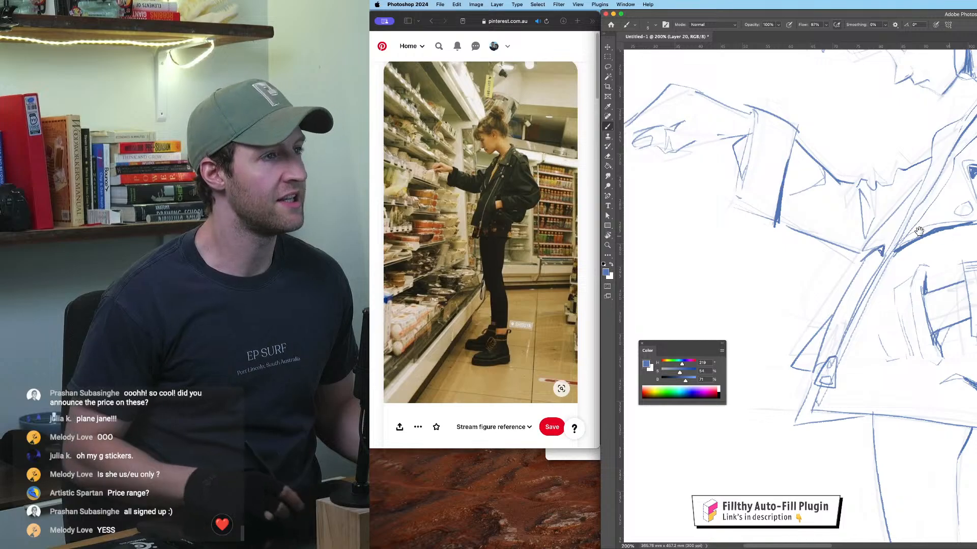
{"action": "left_click_drag", "start_coordinate": [915, 214], "coordinate": [775, 147]}
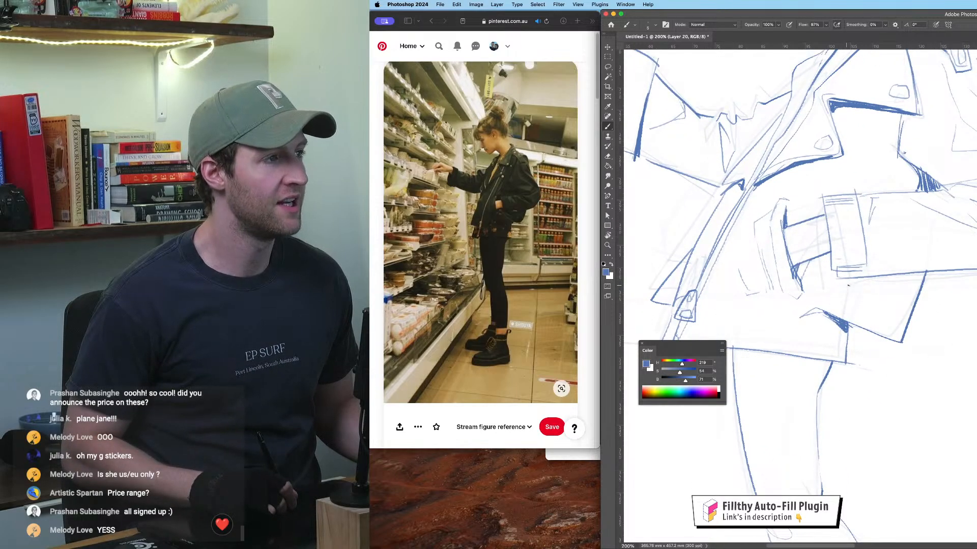
{"action": "left_click_drag", "start_coordinate": [845, 287], "coordinate": [922, 282]}
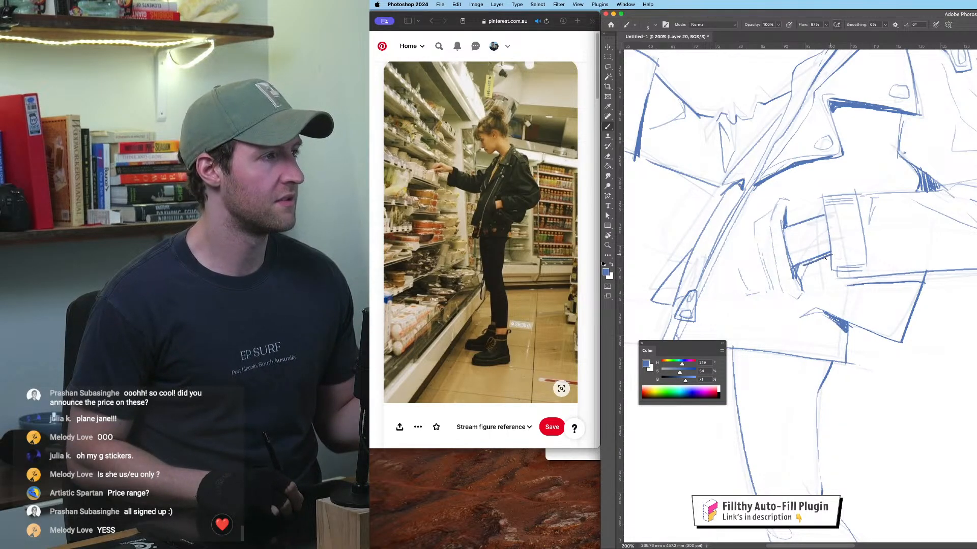
{"action": "key", "text": "super+z"}
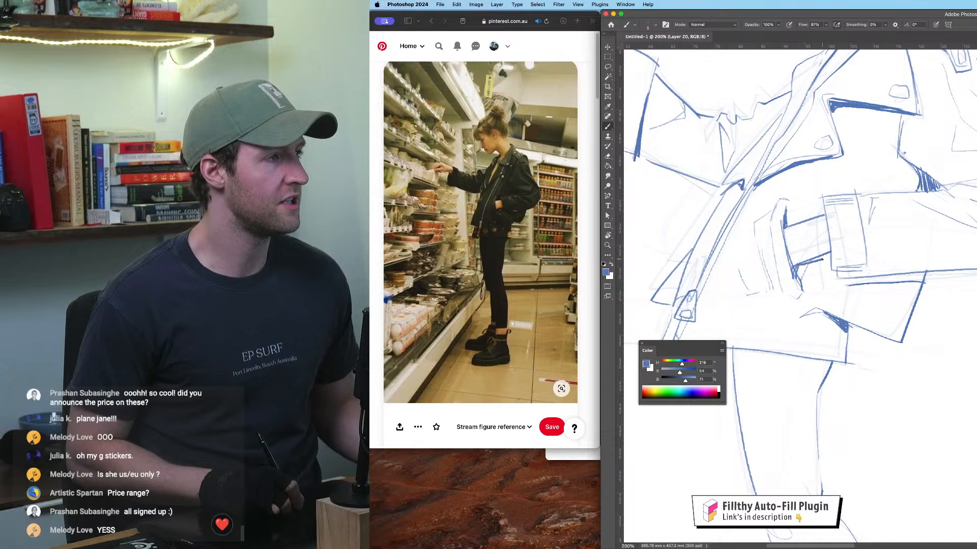
{"action": "left_click_drag", "start_coordinate": [831, 254], "coordinate": [803, 264]}
{"action": "key", "text": "super+z"}
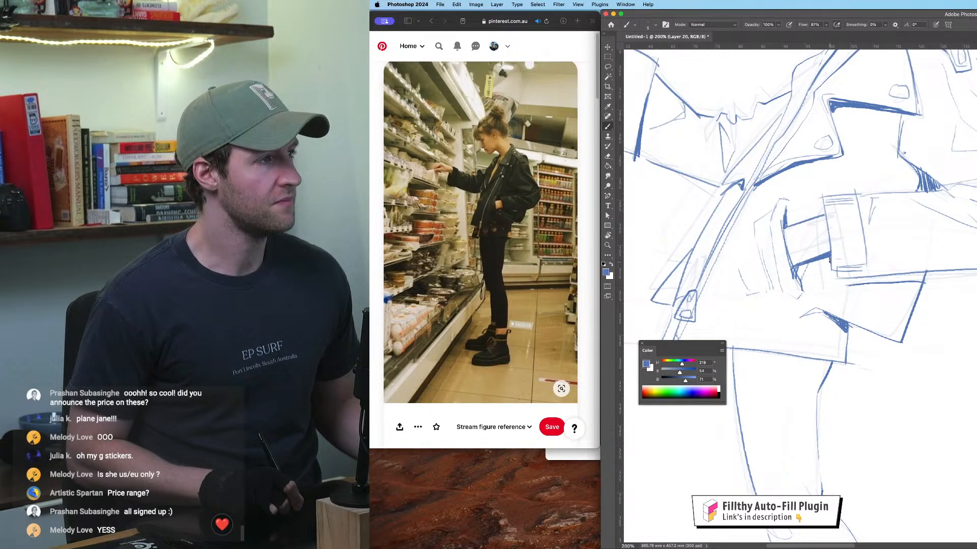
Step: Hatch the narrow shadow beneath the bent arm's sleeve with short diagonal strokes
{"action": "key", "text": "space"}
{"action": "left_click_drag", "start_coordinate": [893, 186], "coordinate": [976, 256]}
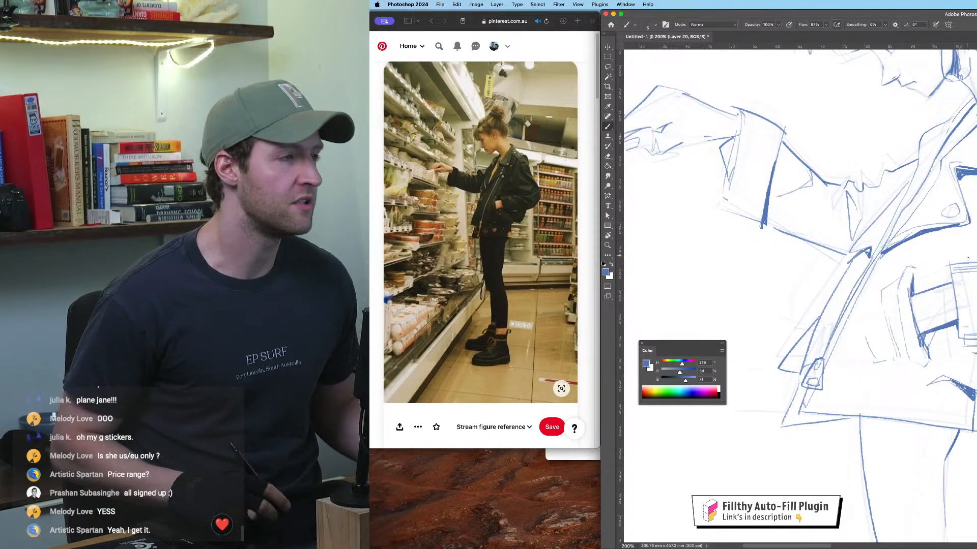
{"action": "left_click_drag", "start_coordinate": [957, 241], "coordinate": [905, 148]}
{"action": "key", "text": "shift+super+z"}
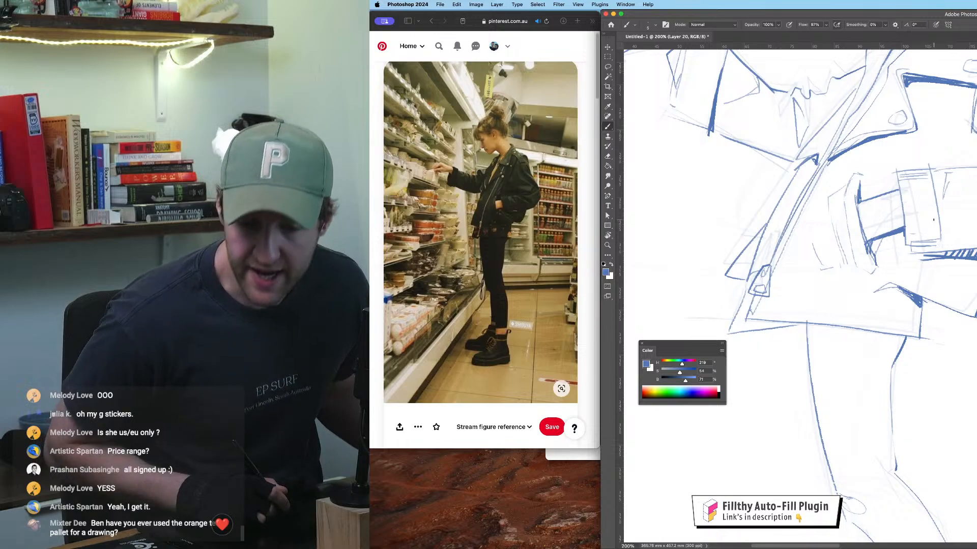
Step: Add a heavier shadow line under the jacket hem and hatch the front edge of the thigh down to the knee
{"action": "scroll", "coordinate": [933, 220], "scroll_direction": "down", "scroll_amount": 2}
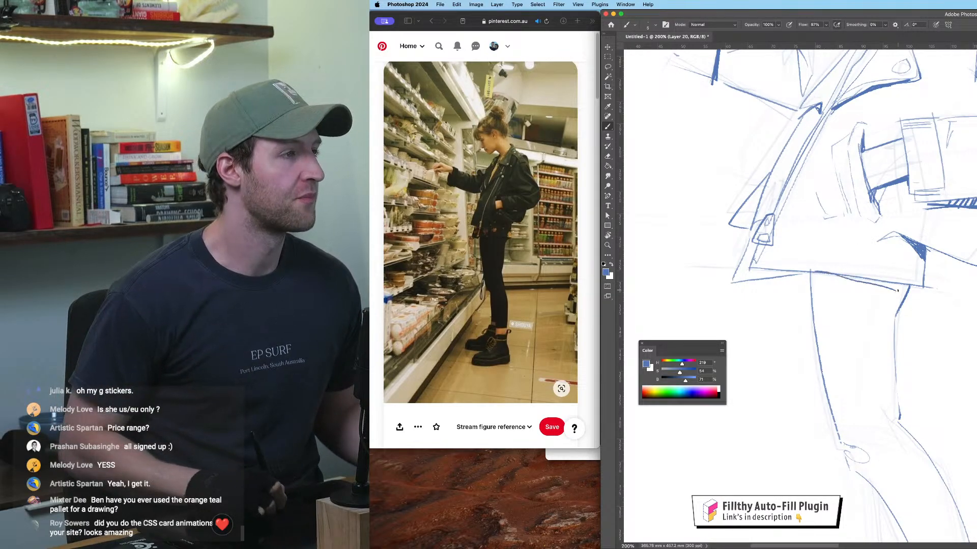
{"action": "mouse_move", "coordinate": [922, 156]}
{"action": "left_mouse_down"}
{"action": "mouse_move", "coordinate": [928, 63]}
{"action": "mouse_move", "coordinate": [894, 514]}
{"action": "mouse_move", "coordinate": [928, 42]}
{"action": "left_mouse_up"}
{"action": "mouse_move", "coordinate": [915, 304]}
{"action": "left_mouse_down"}
{"action": "mouse_move", "coordinate": [951, 72]}
{"action": "mouse_move", "coordinate": [891, 224]}
{"action": "mouse_move", "coordinate": [864, 185]}
{"action": "mouse_move", "coordinate": [802, 316]}
{"action": "mouse_move", "coordinate": [862, 224]}
{"action": "left_mouse_up"}
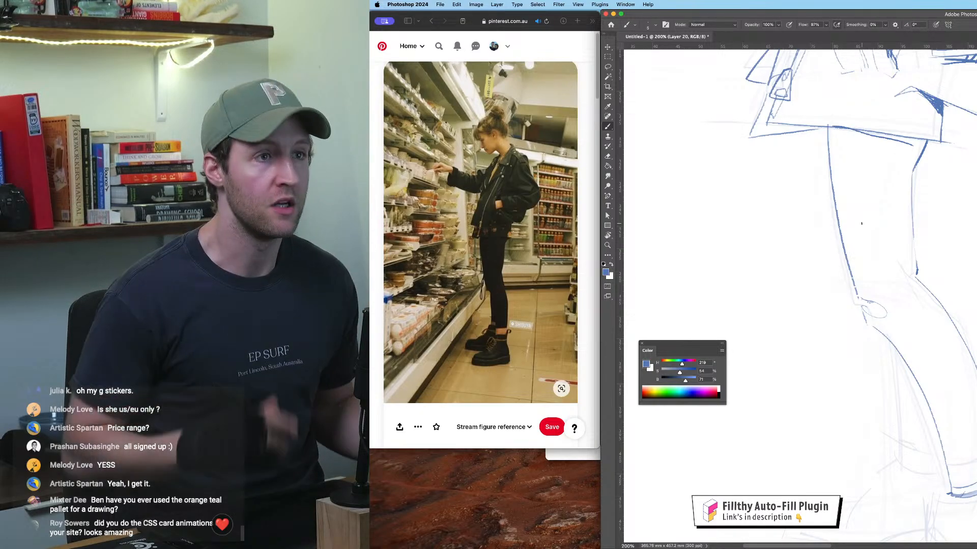
{"action": "left_click_drag", "start_coordinate": [926, 179], "coordinate": [924, 162]}
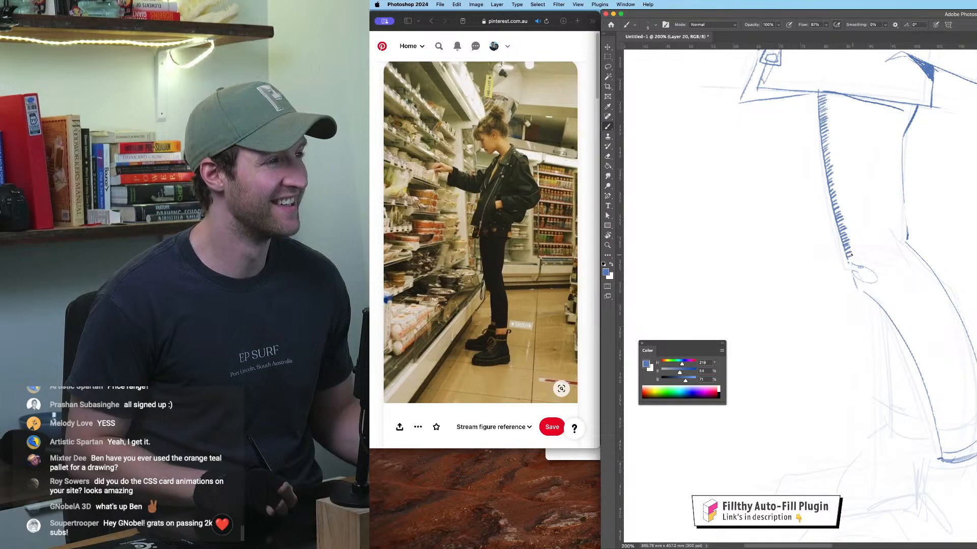
Step: Hatch the back edge of the thigh with short strokes from the jacket hem down to the back of the knee
{"action": "scroll", "coordinate": [849, 255], "scroll_direction": "up", "scroll_amount": 10}
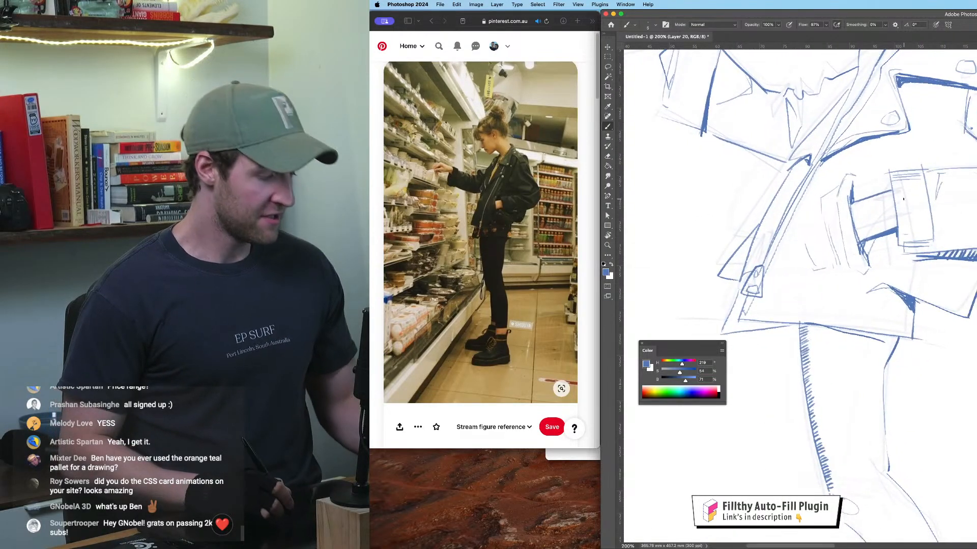
{"action": "scroll", "coordinate": [903, 199], "scroll_direction": "down", "scroll_amount": 6}
{"action": "scroll", "coordinate": [887, 331], "scroll_direction": "up", "scroll_amount": 8}
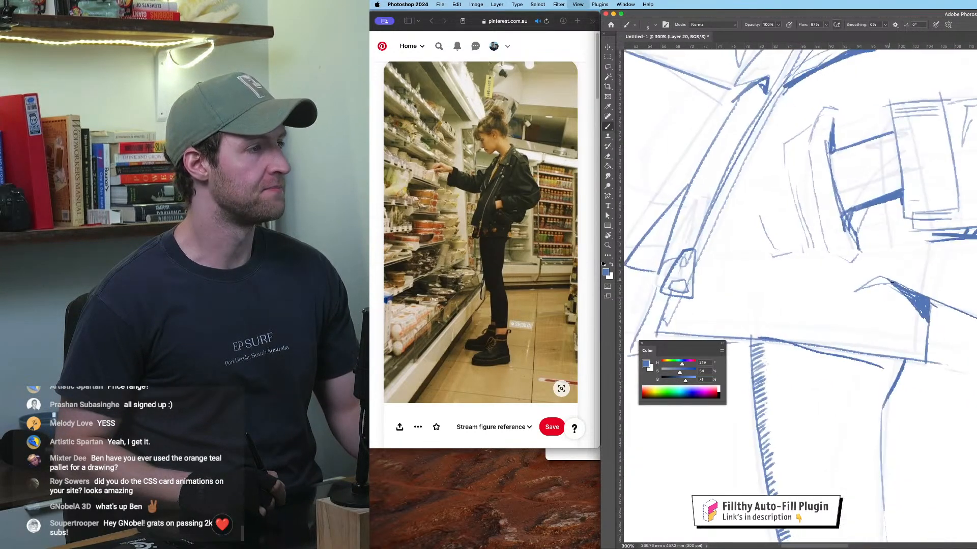
{"action": "key", "text": "super+plus"}
{"action": "left_click_drag", "start_coordinate": [898, 376], "coordinate": [905, 157]}
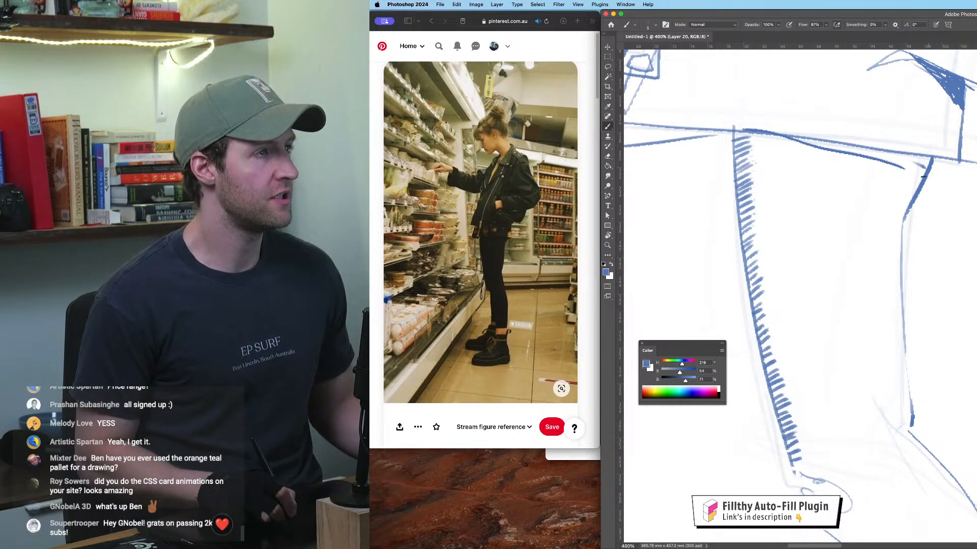
{"action": "left_click_drag", "start_coordinate": [924, 176], "coordinate": [911, 161]}
{"action": "mouse_move", "coordinate": [922, 177]}
{"action": "left_mouse_down"}
{"action": "mouse_move", "coordinate": [897, 166]}
{"action": "mouse_move", "coordinate": [907, 186]}
{"action": "mouse_move", "coordinate": [921, 181]}
{"action": "mouse_move", "coordinate": [888, 169]}
{"action": "mouse_move", "coordinate": [918, 186]}
{"action": "mouse_move", "coordinate": [907, 193]}
{"action": "mouse_move", "coordinate": [916, 192]}
{"action": "mouse_move", "coordinate": [882, 179]}
{"action": "mouse_move", "coordinate": [910, 198]}
{"action": "mouse_move", "coordinate": [883, 184]}
{"action": "mouse_move", "coordinate": [910, 198]}
{"action": "mouse_move", "coordinate": [890, 194]}
{"action": "mouse_move", "coordinate": [905, 209]}
{"action": "mouse_move", "coordinate": [877, 209]}
{"action": "left_mouse_up"}
{"action": "left_click_drag", "start_coordinate": [950, 159], "coordinate": [965, 86]}
{"action": "key", "text": "super+z"}
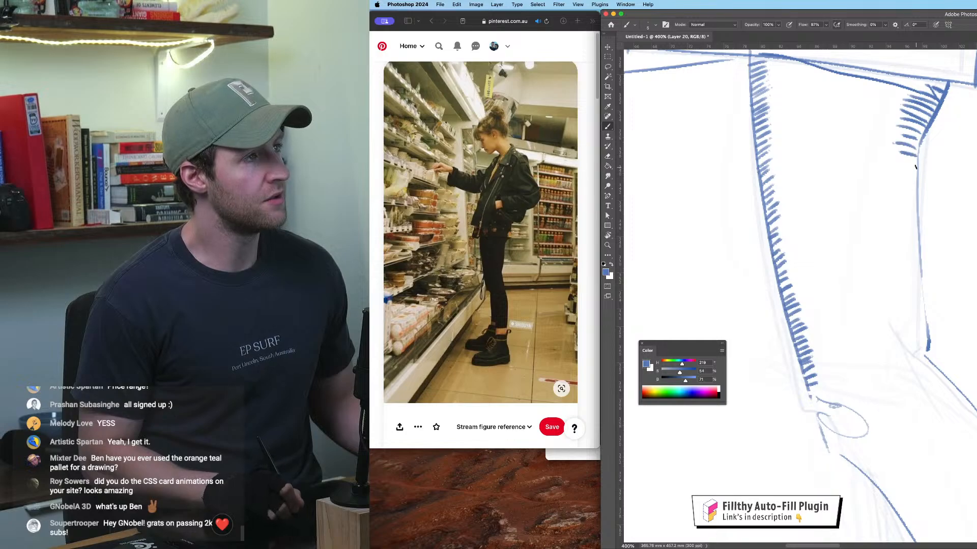
{"action": "mouse_move", "coordinate": [915, 167]}
{"action": "left_mouse_down"}
{"action": "mouse_move", "coordinate": [891, 161]}
{"action": "mouse_move", "coordinate": [896, 281]}
{"action": "left_mouse_up"}
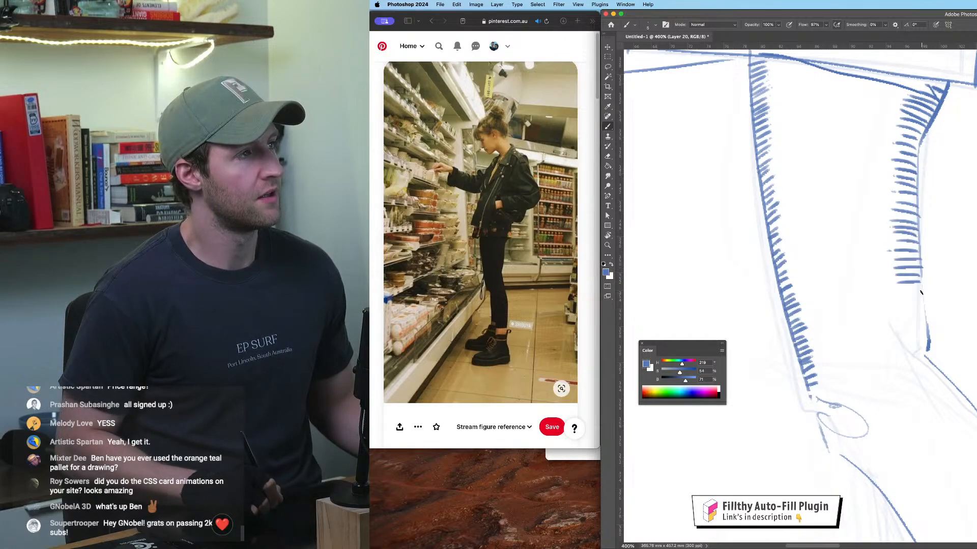
{"action": "left_click_drag", "start_coordinate": [925, 316], "coordinate": [903, 313]}
{"action": "left_click_drag", "start_coordinate": [927, 323], "coordinate": [909, 326]}
{"action": "left_click_drag", "start_coordinate": [929, 335], "coordinate": [912, 332]}
Step: Add a second row of hatching inside the first along the front of the thigh, starting under the jacket hem
{"action": "left_click_drag", "start_coordinate": [826, 138], "coordinate": [832, 162]}
{"action": "left_click_drag", "start_coordinate": [861, 361], "coordinate": [890, 501]}
{"action": "key", "text": "super+minus"}
{"action": "key", "text": "super+minus"}
{"action": "key", "text": "super+minus"}
{"action": "key", "text": "super+minus"}
{"action": "key", "text": "super+minus"}
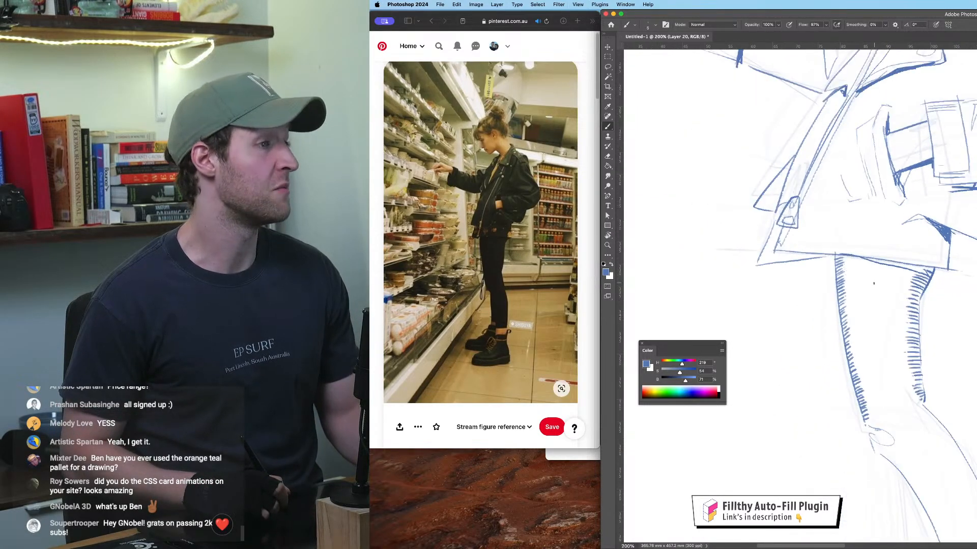
{"action": "key", "text": "super+equal"}
{"action": "key", "text": "super+equal"}
{"action": "key", "text": "super+equal"}
{"action": "key", "text": "super+equal"}
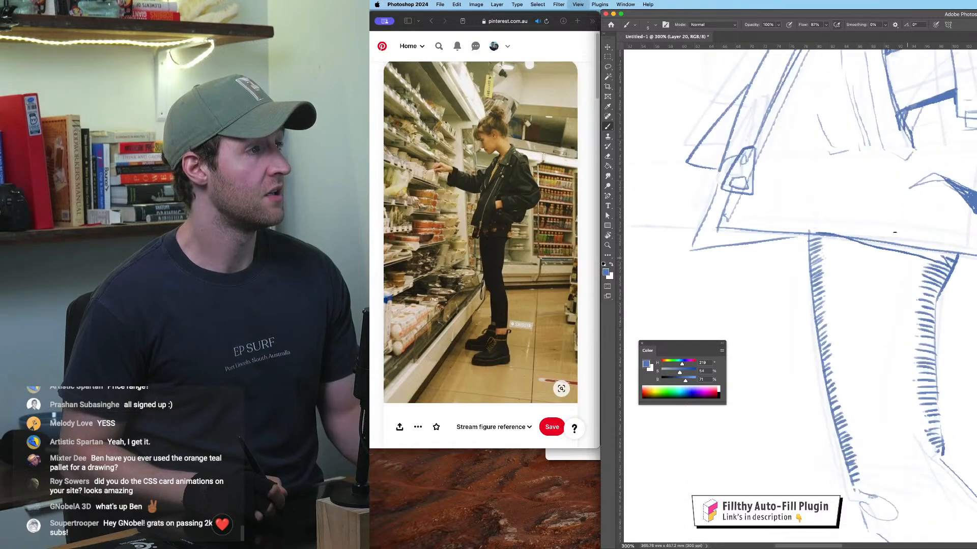
{"action": "key", "text": "super+z"}
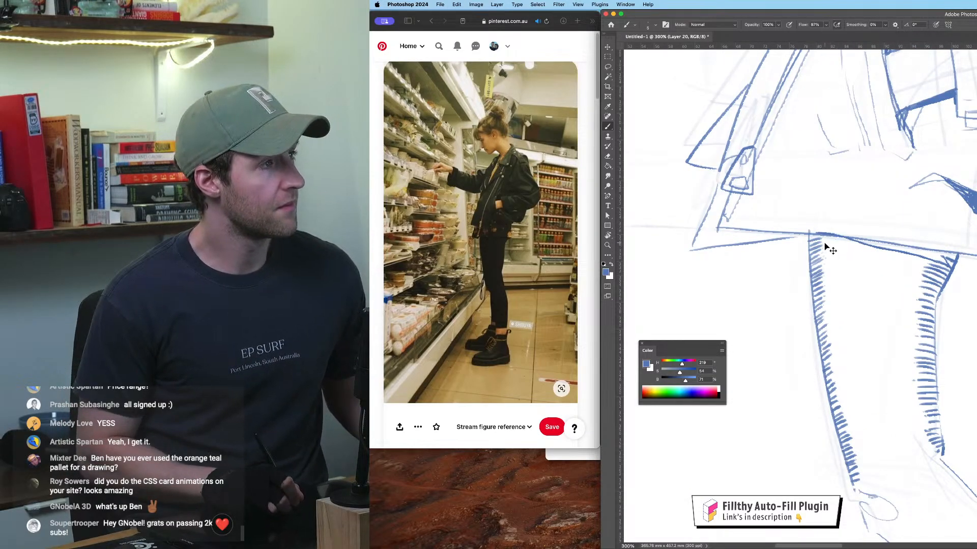
{"action": "mouse_move", "coordinate": [823, 242]}
{"action": "left_mouse_down"}
{"action": "mouse_move", "coordinate": [852, 247]}
{"action": "mouse_move", "coordinate": [821, 257]}
{"action": "mouse_move", "coordinate": [848, 258]}
{"action": "mouse_move", "coordinate": [821, 268]}
{"action": "mouse_move", "coordinate": [847, 268]}
{"action": "mouse_move", "coordinate": [823, 276]}
{"action": "mouse_move", "coordinate": [844, 278]}
{"action": "mouse_move", "coordinate": [825, 286]}
{"action": "mouse_move", "coordinate": [850, 286]}
{"action": "left_mouse_up"}
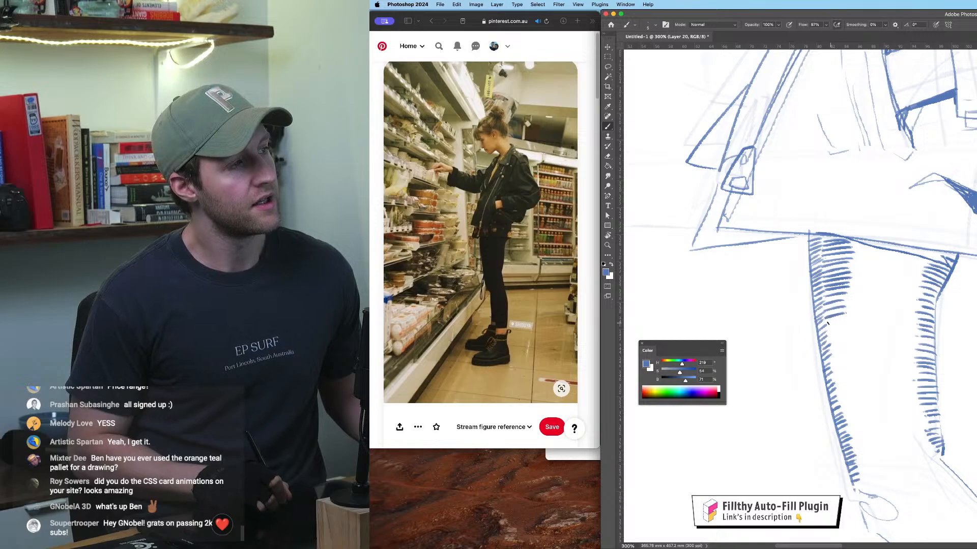
{"action": "left_click_drag", "start_coordinate": [828, 332], "coordinate": [857, 330]}
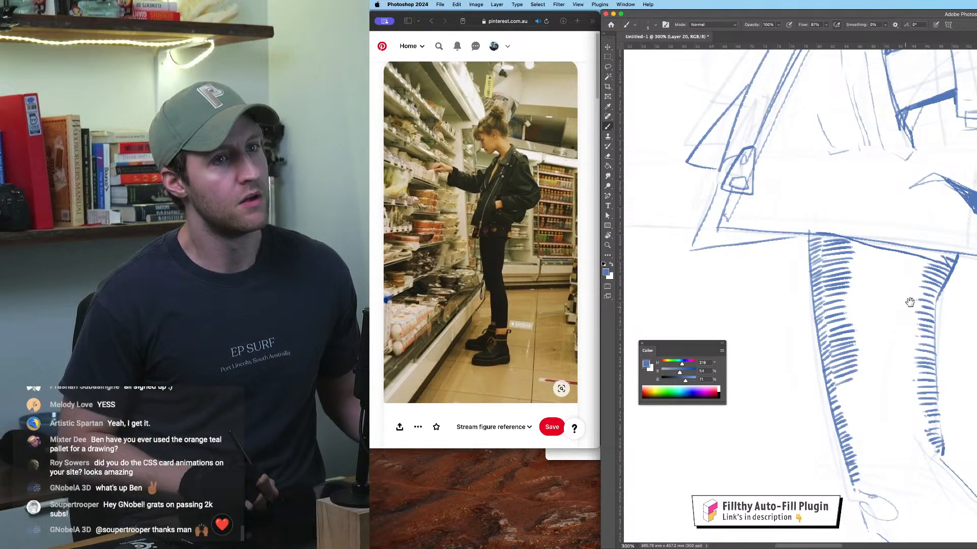
Step: Extend the front thigh's second hatching row to the knee and add a second row along the back of the thigh
{"action": "scroll", "coordinate": [834, 385], "scroll_direction": "down", "scroll_amount": 5}
{"action": "scroll", "coordinate": [835, 385], "scroll_direction": "left", "scroll_amount": 6}
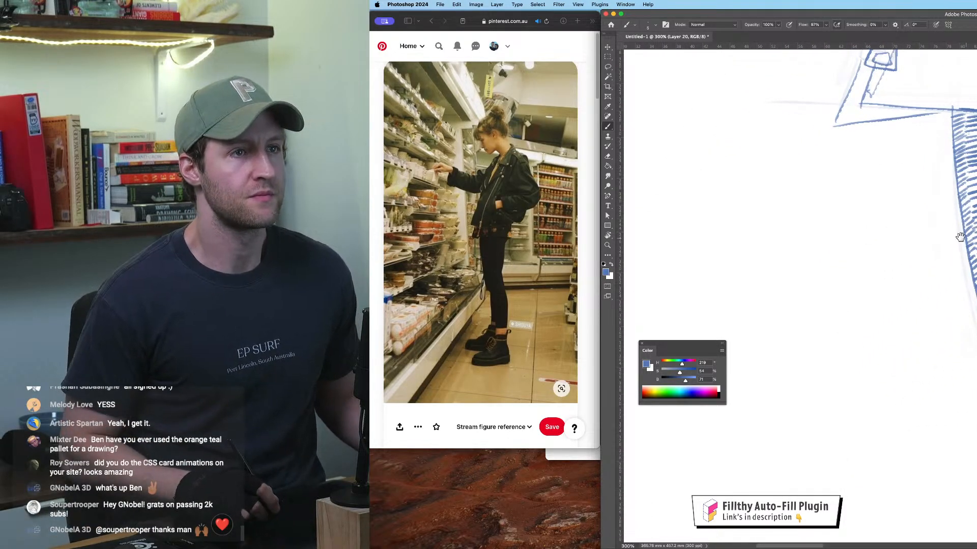
{"action": "left_click_drag", "start_coordinate": [971, 239], "coordinate": [960, 242]}
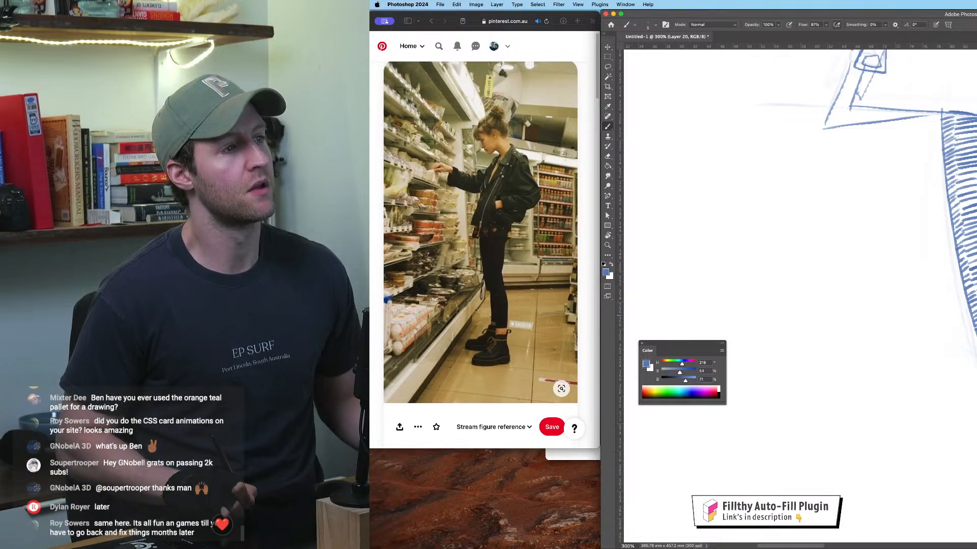
{"action": "scroll", "coordinate": [800, 296], "scroll_direction": "right", "scroll_amount": 1}
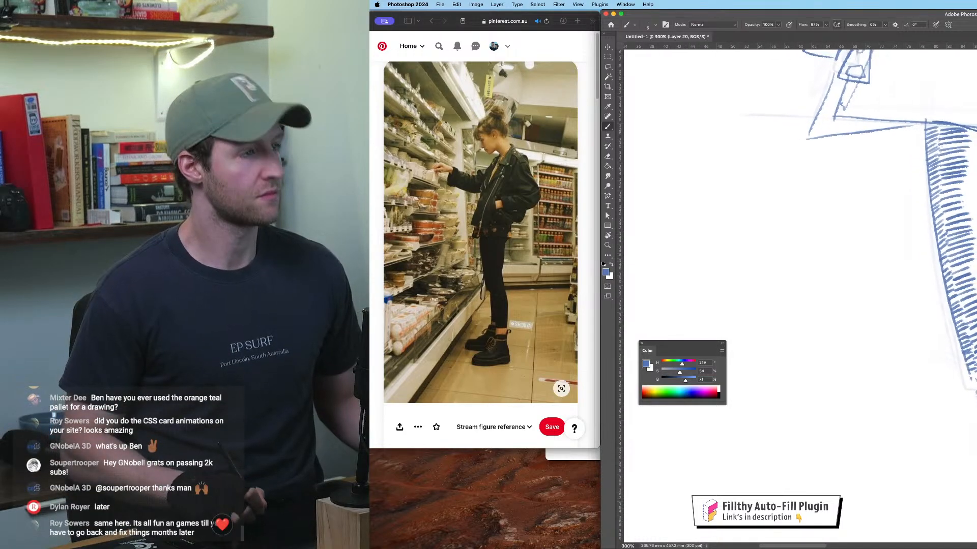
{"action": "key", "text": "super+minus"}
{"action": "key", "text": "super+minus"}
{"action": "key", "text": "super+minus"}
{"action": "key", "text": "super+equal"}
{"action": "key", "text": "super+equal"}
{"action": "key", "text": "super+equal"}
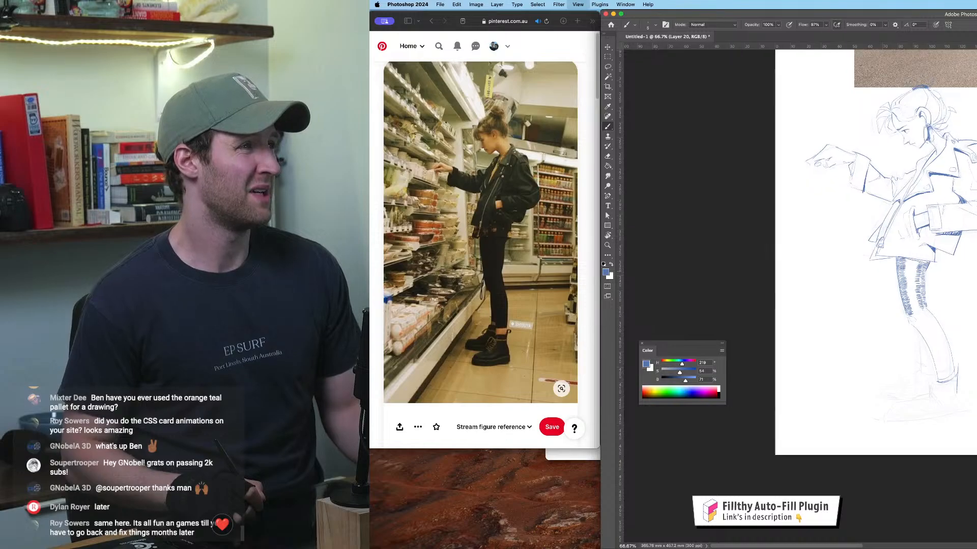
{"action": "scroll", "coordinate": [972, 213], "scroll_direction": "up", "scroll_amount": 2}
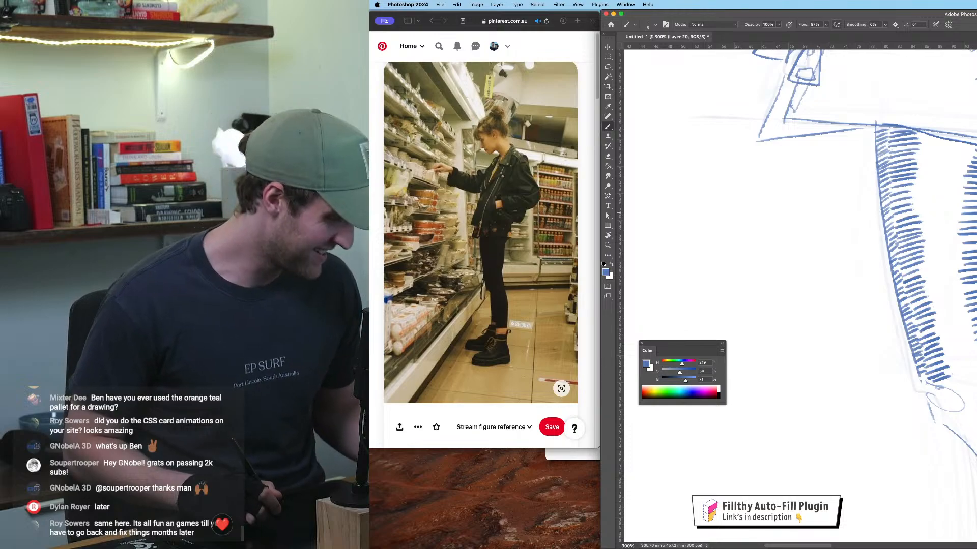
Step: Flip the canvas view horizontally and add a short third row of hatching at the back of the thigh under the hem
{"action": "key", "text": "shift+super+h"}
{"action": "left_click_drag", "start_coordinate": [922, 171], "coordinate": [962, 173]}
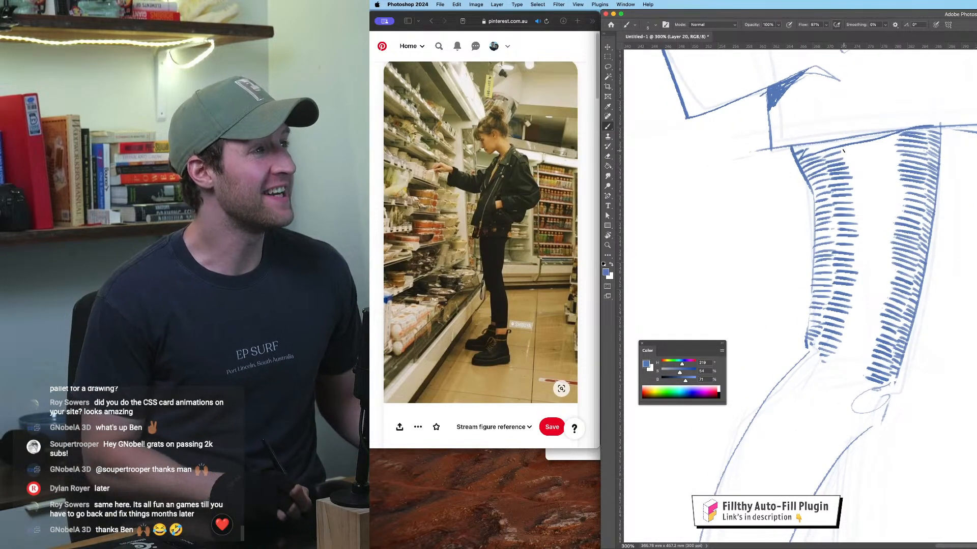
{"action": "mouse_move", "coordinate": [846, 154]}
{"action": "left_mouse_down"}
{"action": "mouse_move", "coordinate": [866, 146]}
{"action": "mouse_move", "coordinate": [868, 158]}
{"action": "left_mouse_up"}
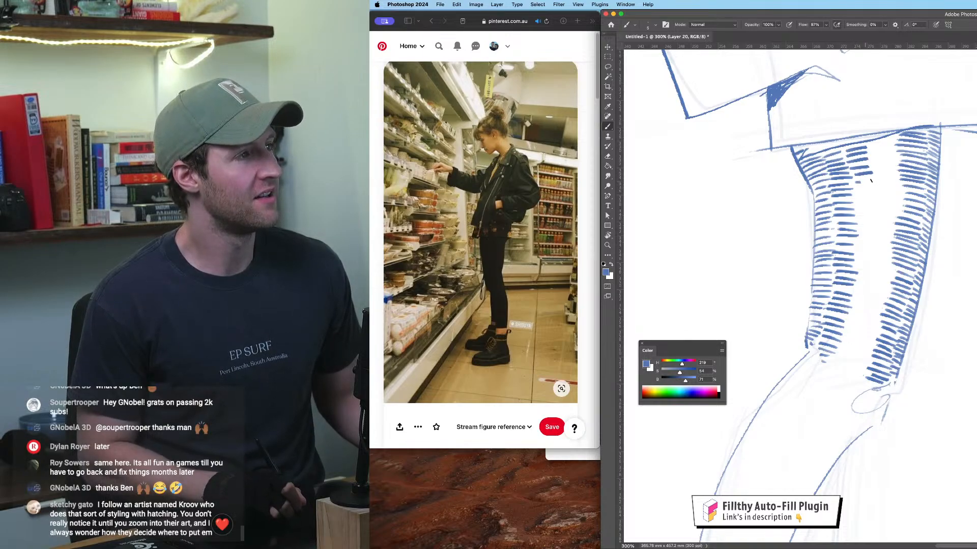
{"action": "key", "text": "super+e"}
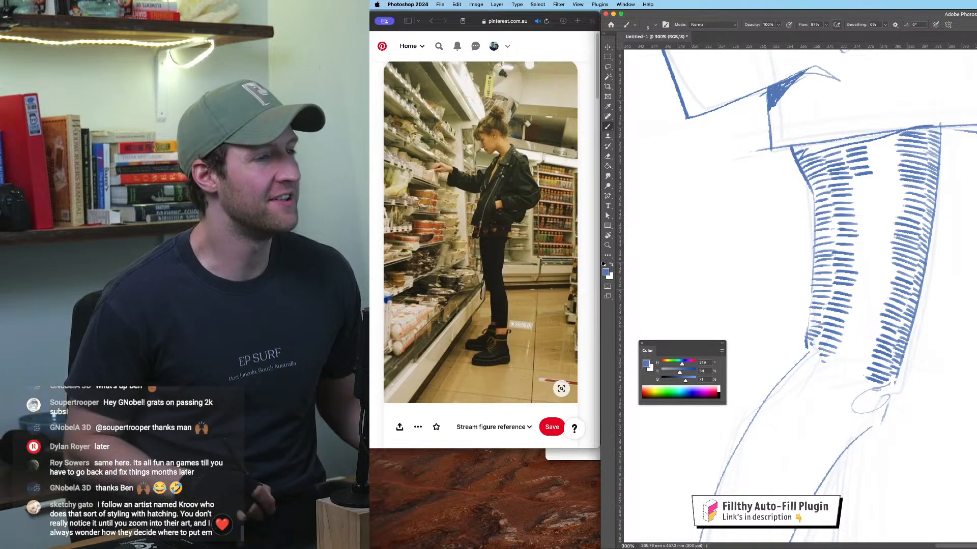
Step: Extend the third row of short hatching strokes down the back of the thigh from below the hem to the knee
{"action": "left_click", "coordinate": [866, 193]}
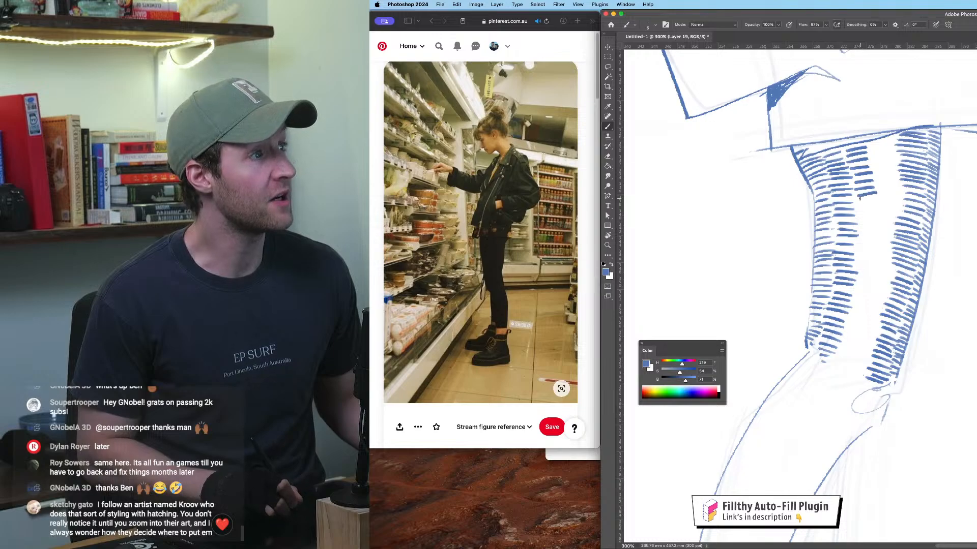
{"action": "key", "text": "super+z"}
{"action": "mouse_move", "coordinate": [856, 196]}
{"action": "left_mouse_down"}
{"action": "mouse_move", "coordinate": [876, 203]}
{"action": "mouse_move", "coordinate": [857, 212]}
{"action": "mouse_move", "coordinate": [874, 213]}
{"action": "mouse_move", "coordinate": [859, 217]}
{"action": "mouse_move", "coordinate": [875, 227]}
{"action": "mouse_move", "coordinate": [858, 233]}
{"action": "mouse_move", "coordinate": [878, 236]}
{"action": "left_mouse_up"}
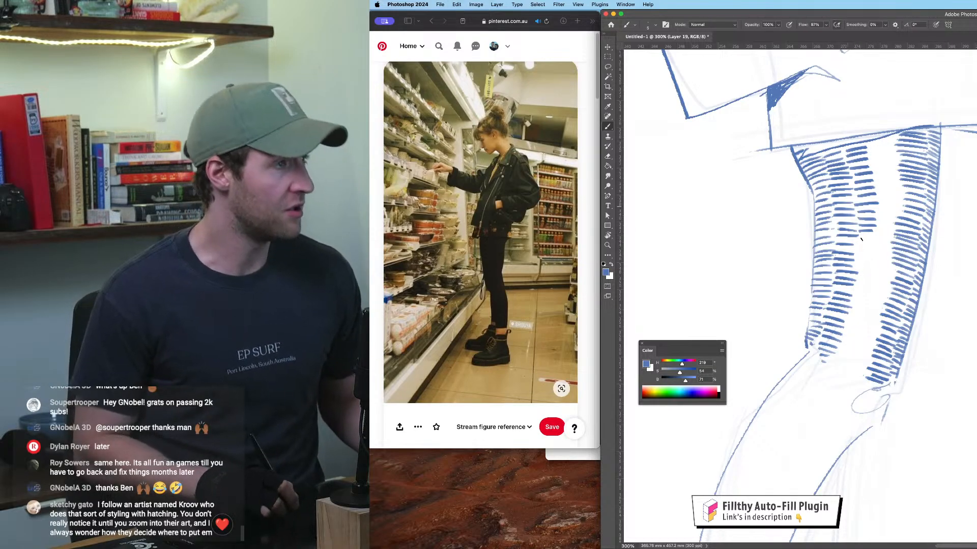
{"action": "left_click_drag", "start_coordinate": [860, 238], "coordinate": [876, 244]}
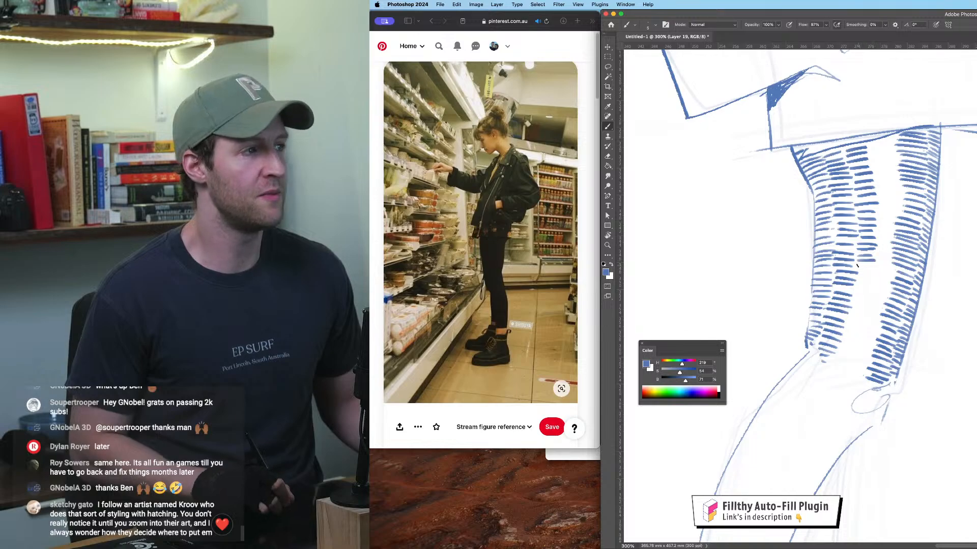
{"action": "left_click_drag", "start_coordinate": [859, 276], "coordinate": [873, 274]}
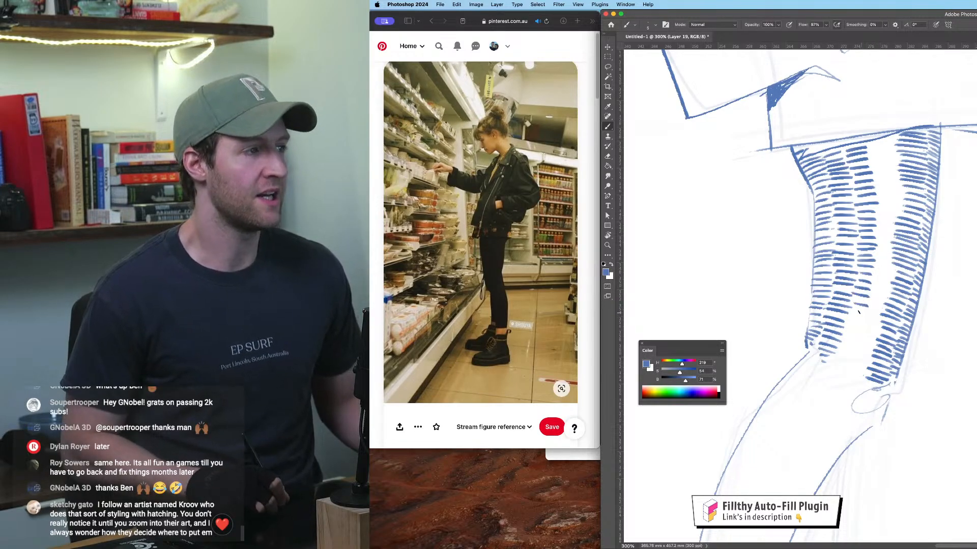
{"action": "mouse_move", "coordinate": [854, 311]}
{"action": "left_mouse_down"}
{"action": "mouse_move", "coordinate": [849, 334]}
{"action": "mouse_move", "coordinate": [861, 337]}
{"action": "mouse_move", "coordinate": [845, 336]}
{"action": "mouse_move", "coordinate": [852, 358]}
{"action": "left_mouse_up"}
{"action": "left_click_drag", "start_coordinate": [831, 358], "coordinate": [852, 365]}
Step: Fill the remaining gap in the middle of the thigh with short hatching strokes from the jacket hem to the knee
{"action": "left_click_drag", "start_coordinate": [871, 203], "coordinate": [894, 210]}
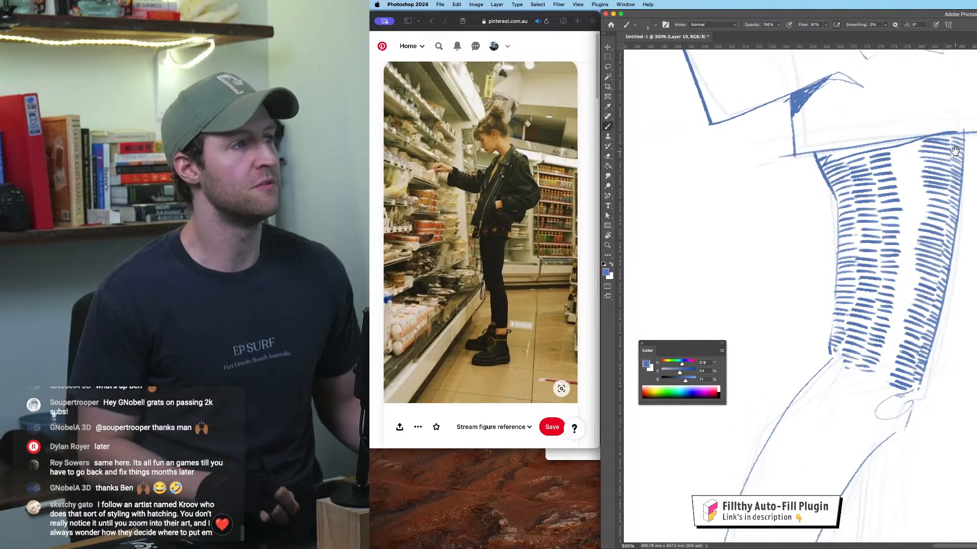
{"action": "mouse_move", "coordinate": [893, 148]}
{"action": "left_mouse_down"}
{"action": "mouse_move", "coordinate": [912, 155]}
{"action": "mouse_move", "coordinate": [895, 162]}
{"action": "mouse_move", "coordinate": [918, 167]}
{"action": "mouse_move", "coordinate": [899, 175]}
{"action": "mouse_move", "coordinate": [915, 173]}
{"action": "mouse_move", "coordinate": [901, 189]}
{"action": "mouse_move", "coordinate": [917, 188]}
{"action": "mouse_move", "coordinate": [901, 194]}
{"action": "mouse_move", "coordinate": [923, 200]}
{"action": "mouse_move", "coordinate": [901, 216]}
{"action": "mouse_move", "coordinate": [919, 218]}
{"action": "mouse_move", "coordinate": [903, 222]}
{"action": "mouse_move", "coordinate": [917, 222]}
{"action": "mouse_move", "coordinate": [902, 239]}
{"action": "mouse_move", "coordinate": [913, 239]}
{"action": "mouse_move", "coordinate": [901, 256]}
{"action": "mouse_move", "coordinate": [909, 299]}
{"action": "left_mouse_up"}
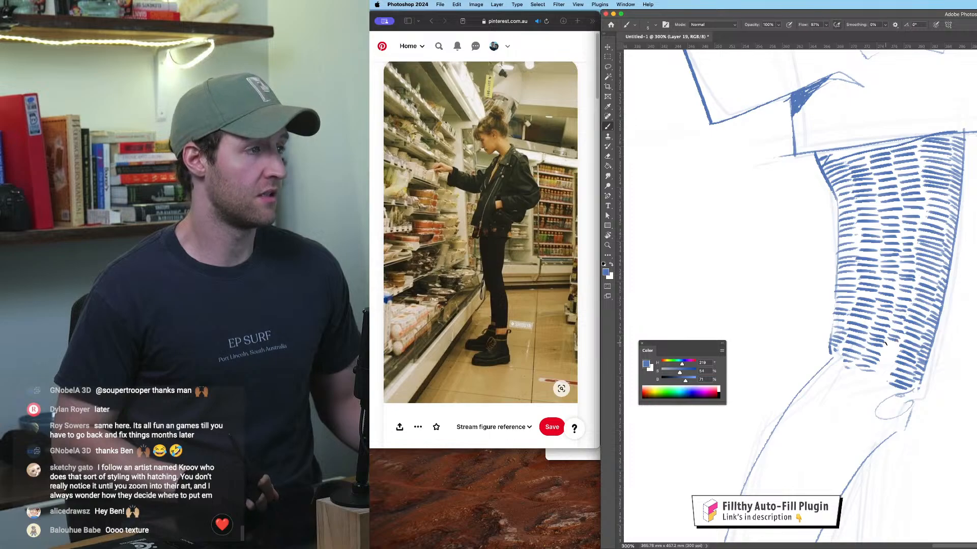
{"action": "left_click_drag", "start_coordinate": [878, 361], "coordinate": [887, 377]}
{"action": "key", "text": "super+minus"}
{"action": "key", "text": "super+minus"}
{"action": "key", "text": "super+minus"}
{"action": "key", "text": "super+minus"}
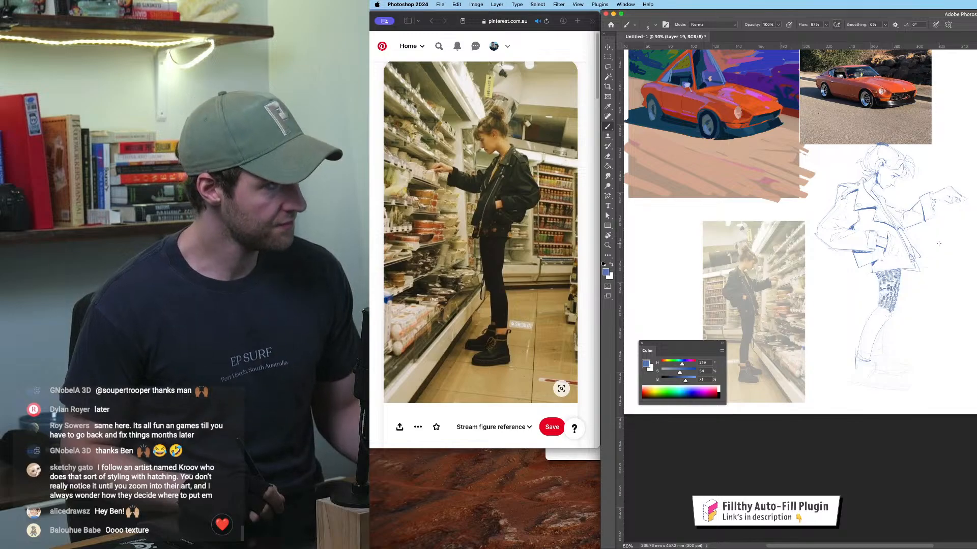
Step: Darken the back edge of the thigh with a layer of overlapping diagonal strokes from under the hem towards the knee
{"action": "key", "text": "super+equal"}
{"action": "key", "text": "super+equal"}
{"action": "key", "text": "super+equal"}
{"action": "key", "text": "super+equal"}
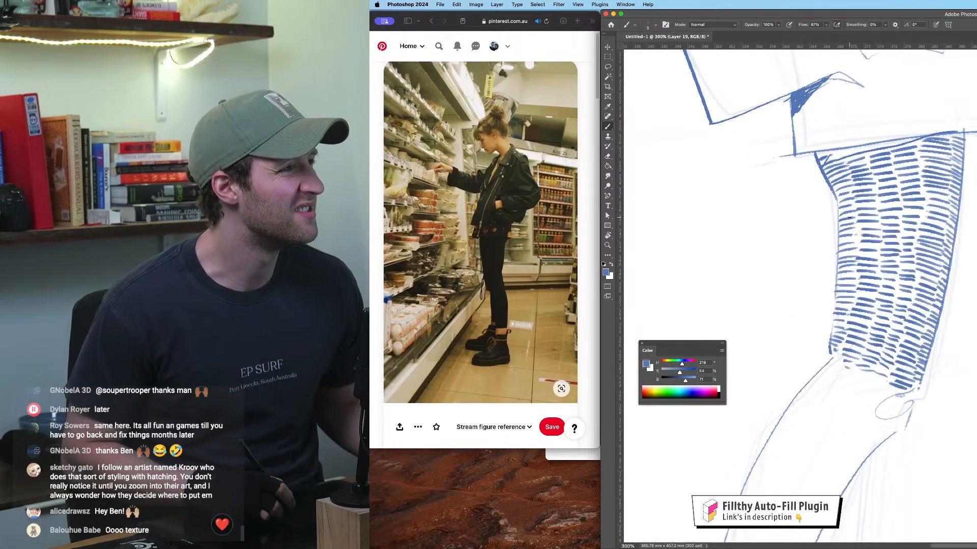
{"action": "mouse_move", "coordinate": [838, 183]}
{"action": "left_mouse_down"}
{"action": "mouse_move", "coordinate": [838, 231]}
{"action": "mouse_move", "coordinate": [848, 218]}
{"action": "mouse_move", "coordinate": [837, 261]}
{"action": "mouse_move", "coordinate": [846, 250]}
{"action": "mouse_move", "coordinate": [844, 316]}
{"action": "left_mouse_up"}
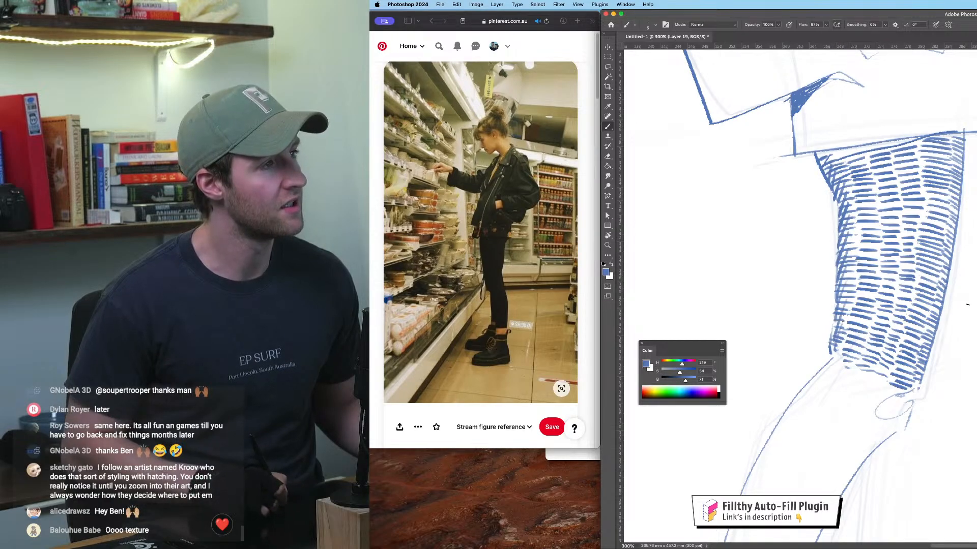
Step: Flip the canvas view horizontally so the figure faces the same way as the reference photo
{"action": "key", "text": "super+minus"}
{"action": "key", "text": "super+minus"}
{"action": "key", "text": "super+minus"}
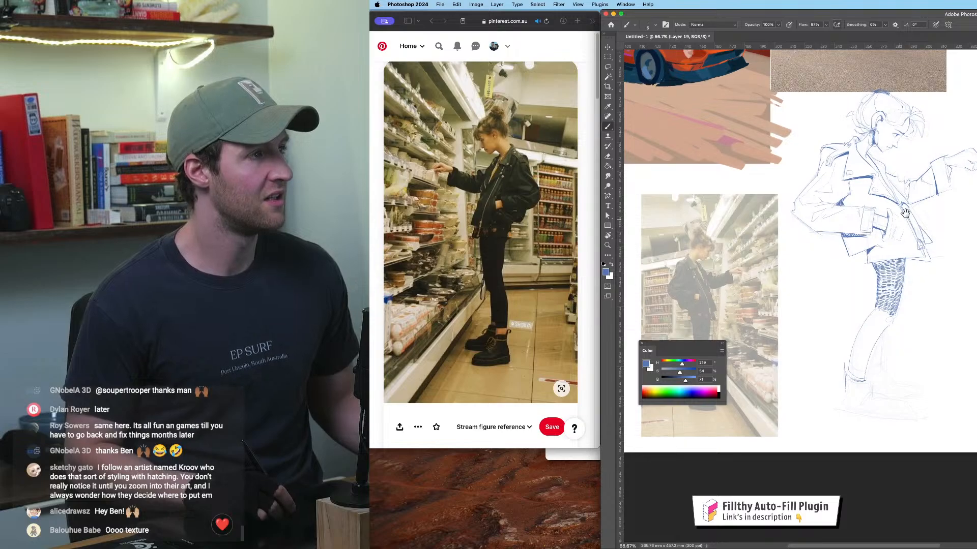
{"action": "left_click_drag", "start_coordinate": [895, 228], "coordinate": [914, 212]}
{"action": "key", "text": "shift+super+h"}
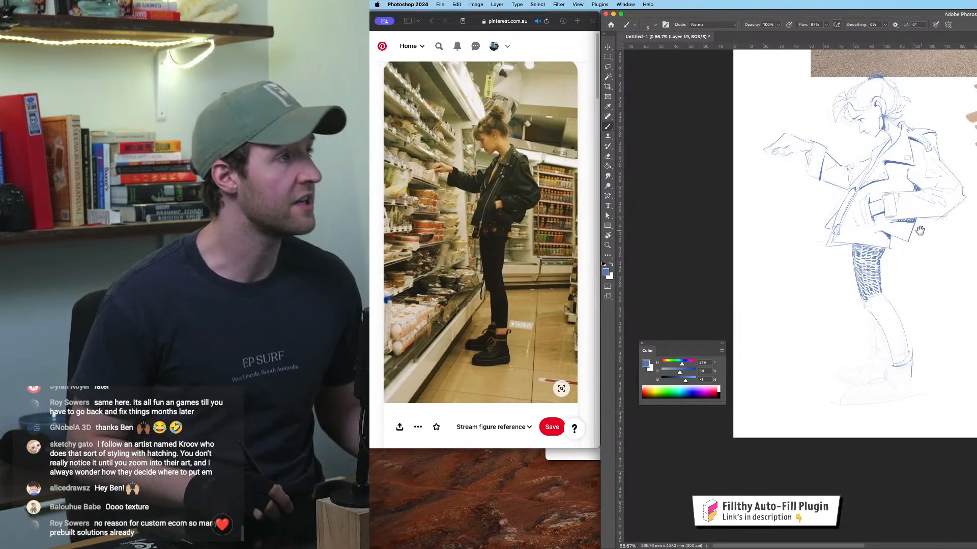
Step: Hatch the front of the knee and the top of the shin with short slanted strokes, joining them towards the back of the knee
{"action": "scroll", "coordinate": [911, 229], "scroll_direction": "down", "scroll_amount": 2}
{"action": "key", "text": "super+plus"}
{"action": "key", "text": "super+plus"}
{"action": "key", "text": "super+plus"}
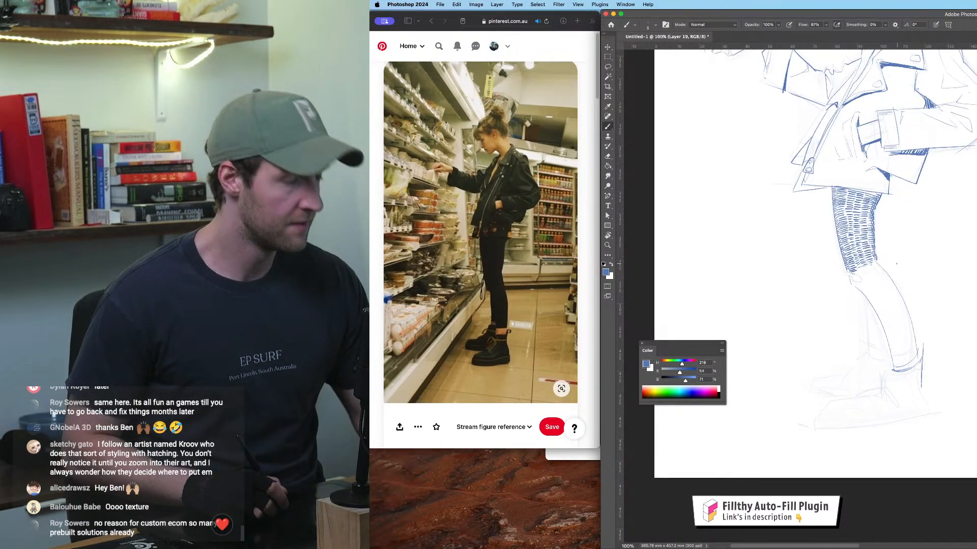
{"action": "left_click_drag", "start_coordinate": [915, 184], "coordinate": [976, 165]}
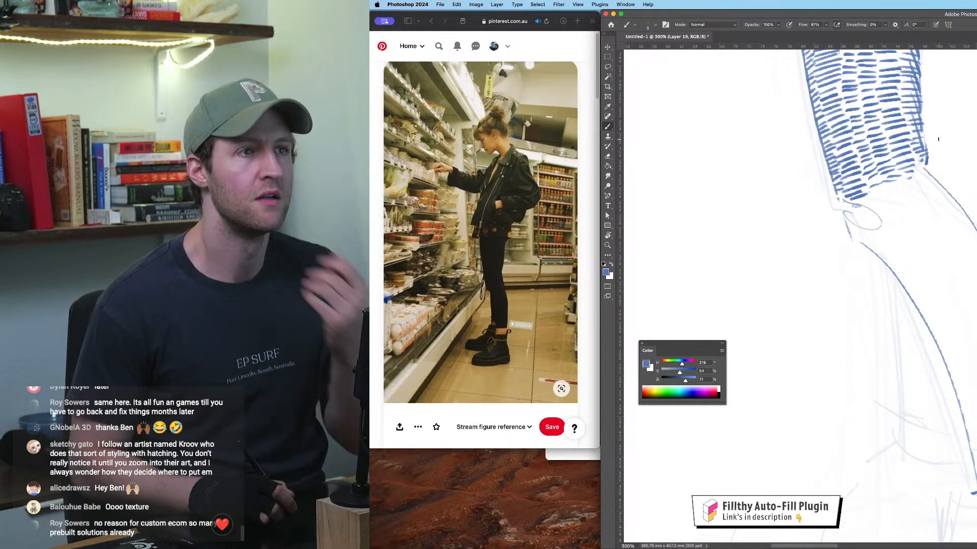
{"action": "mouse_move", "coordinate": [867, 197]}
{"action": "left_mouse_down"}
{"action": "mouse_move", "coordinate": [885, 208]}
{"action": "mouse_move", "coordinate": [877, 213]}
{"action": "mouse_move", "coordinate": [889, 215]}
{"action": "mouse_move", "coordinate": [886, 226]}
{"action": "mouse_move", "coordinate": [900, 210]}
{"action": "left_mouse_up"}
{"action": "key", "text": "super+z"}
{"action": "mouse_move", "coordinate": [887, 224]}
{"action": "left_mouse_down"}
{"action": "mouse_move", "coordinate": [858, 212]}
{"action": "mouse_move", "coordinate": [875, 221]}
{"action": "mouse_move", "coordinate": [863, 225]}
{"action": "mouse_move", "coordinate": [883, 228]}
{"action": "mouse_move", "coordinate": [868, 230]}
{"action": "mouse_move", "coordinate": [889, 238]}
{"action": "mouse_move", "coordinate": [868, 239]}
{"action": "mouse_move", "coordinate": [908, 275]}
{"action": "left_mouse_up"}
{"action": "mouse_move", "coordinate": [952, 219]}
{"action": "left_mouse_down"}
{"action": "mouse_move", "coordinate": [931, 203]}
{"action": "mouse_move", "coordinate": [922, 213]}
{"action": "mouse_move", "coordinate": [920, 197]}
{"action": "left_mouse_up"}
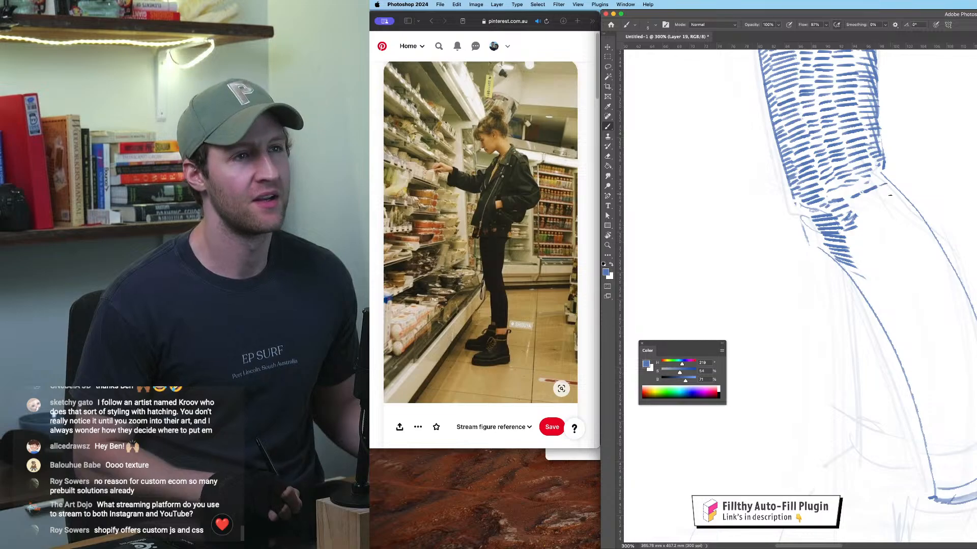
Step: Brush a row of short slanted strokes along the back edge of the upper calf, starting at the back of the knee
{"action": "key", "text": "z"}
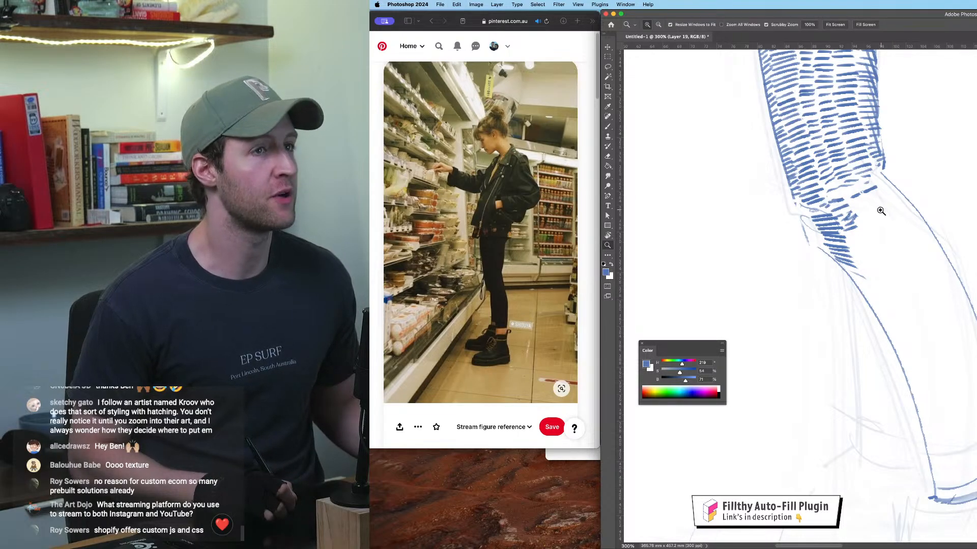
{"action": "key", "text": "b"}
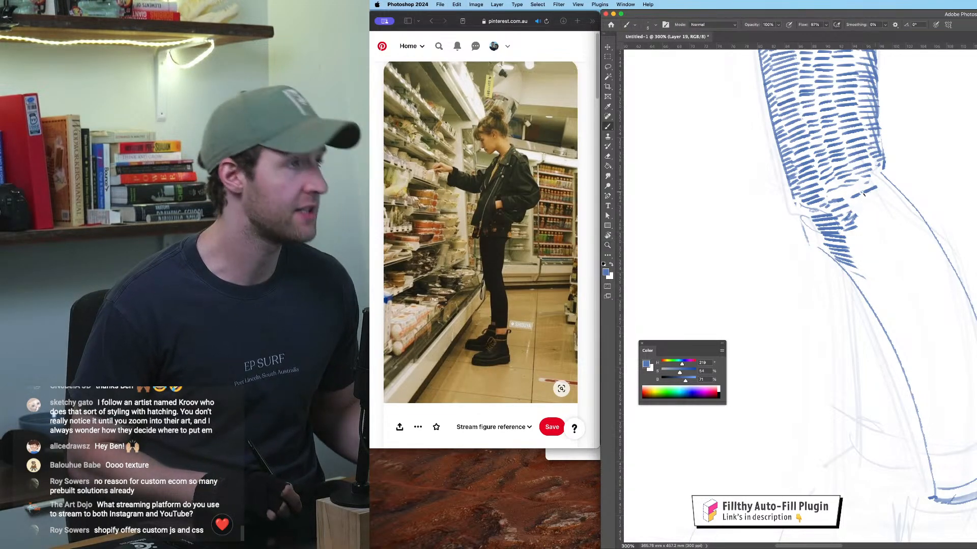
{"action": "left_click_drag", "start_coordinate": [873, 200], "coordinate": [886, 191]}
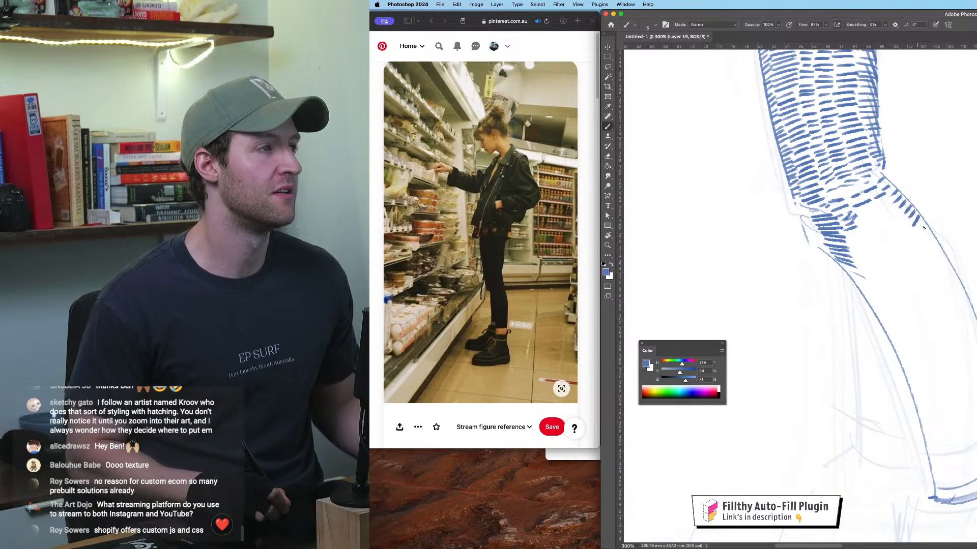
{"action": "left_click_drag", "start_coordinate": [918, 231], "coordinate": [926, 222]}
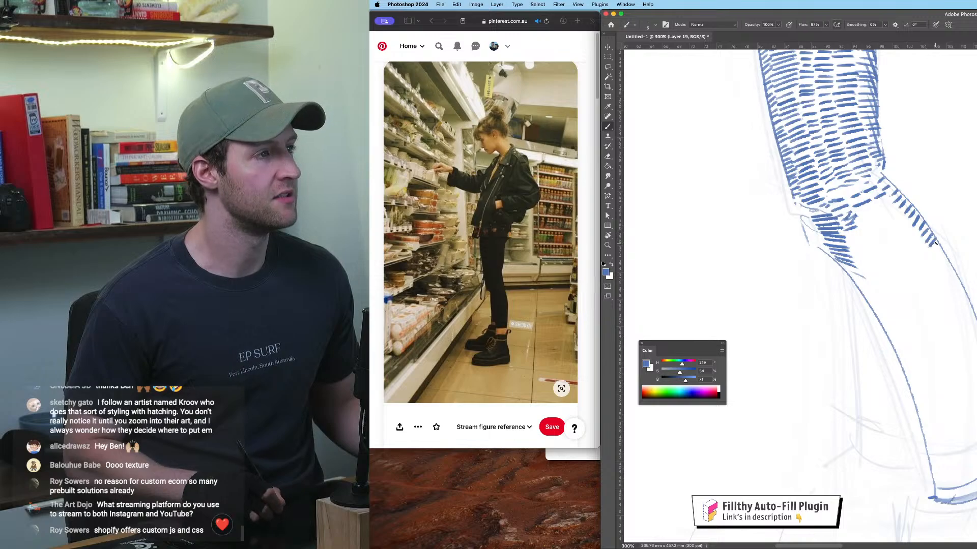
Step: Fill the space between the front and back hatching just below the knee with short slanted strokes
{"action": "left_click_drag", "start_coordinate": [874, 208], "coordinate": [888, 203]}
{"action": "key", "text": "super+z"}
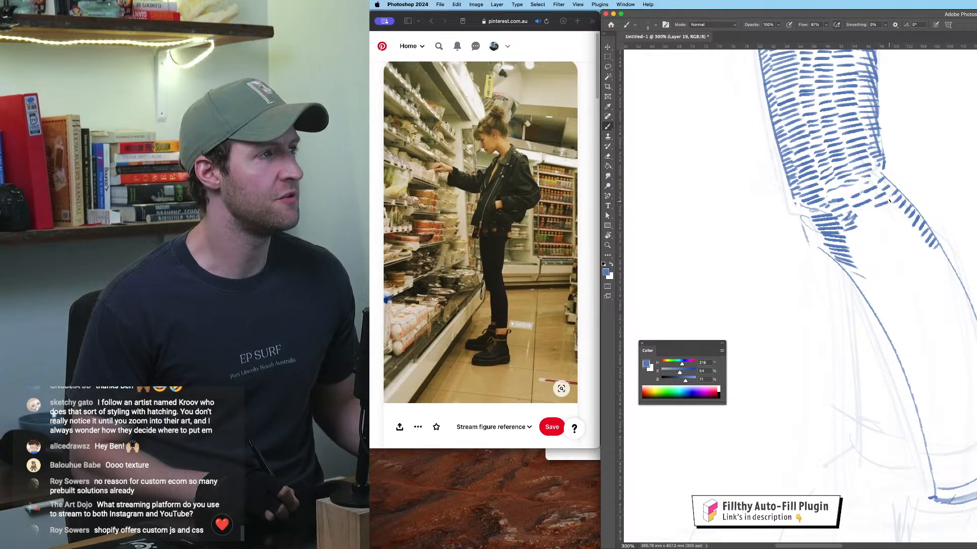
{"action": "left_click_drag", "start_coordinate": [859, 224], "coordinate": [874, 217]}
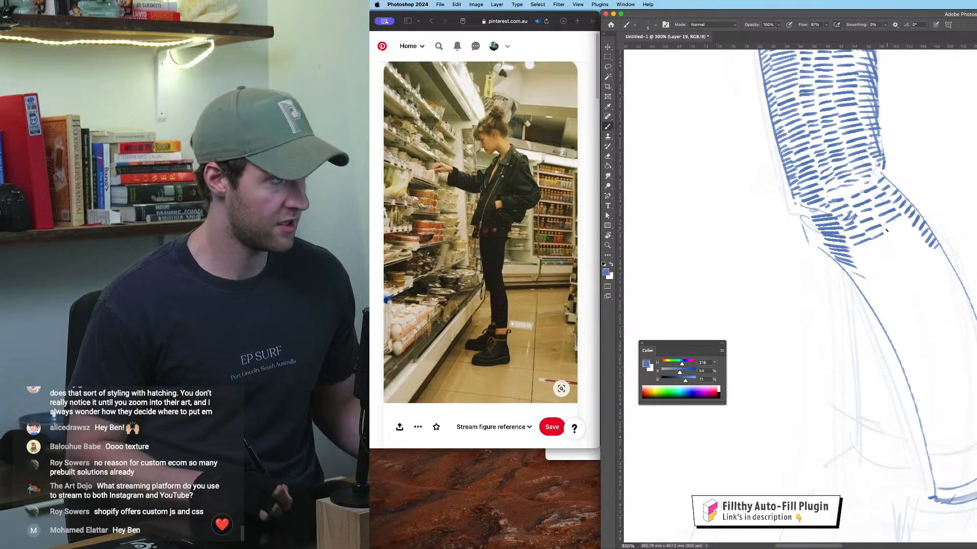
{"action": "mouse_move", "coordinate": [874, 237]}
{"action": "left_mouse_down"}
{"action": "mouse_move", "coordinate": [899, 231]}
{"action": "mouse_move", "coordinate": [869, 246]}
{"action": "left_mouse_up"}
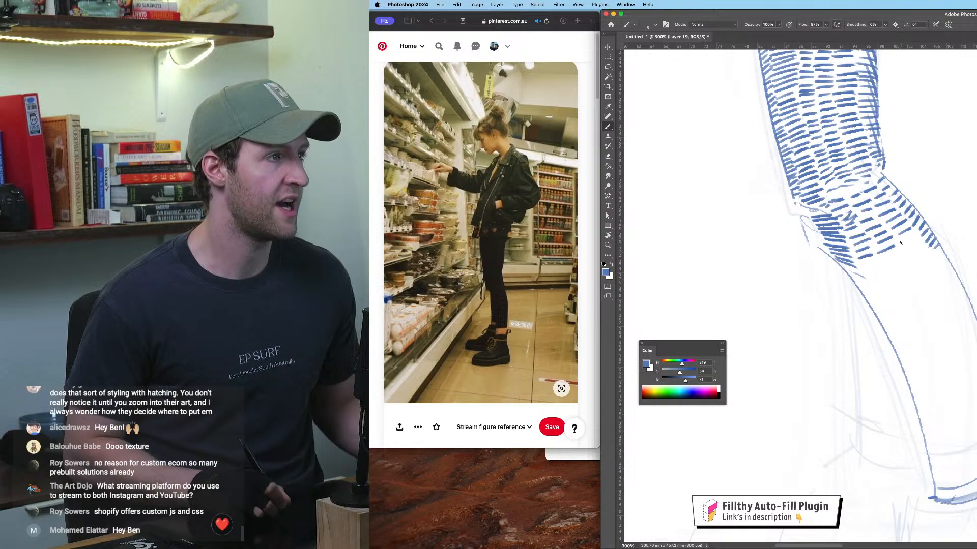
Step: Continue the hatching down the upper calf with rows of short strokes running from the shin line to the back edge
{"action": "scroll", "coordinate": [901, 244], "scroll_direction": "down", "scroll_amount": 2}
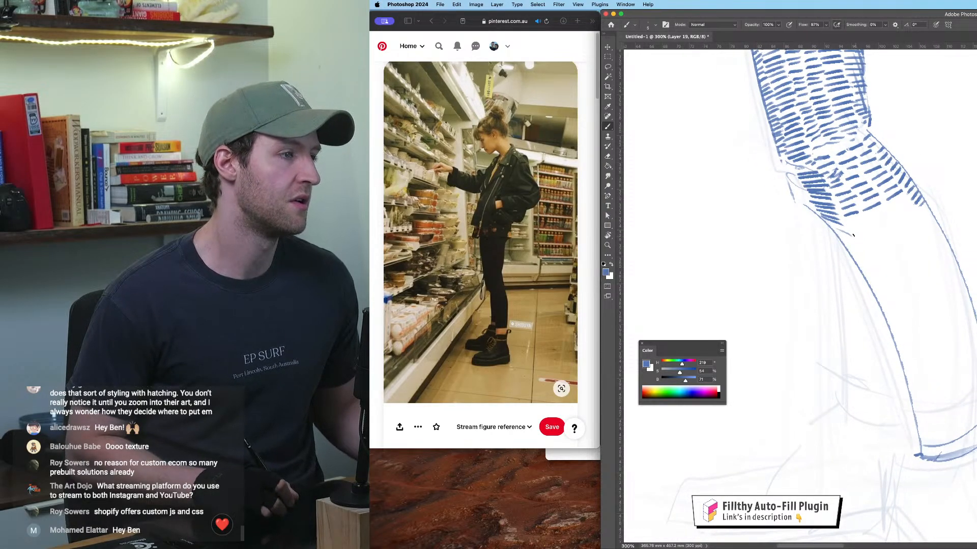
{"action": "left_click_drag", "start_coordinate": [889, 208], "coordinate": [907, 199]}
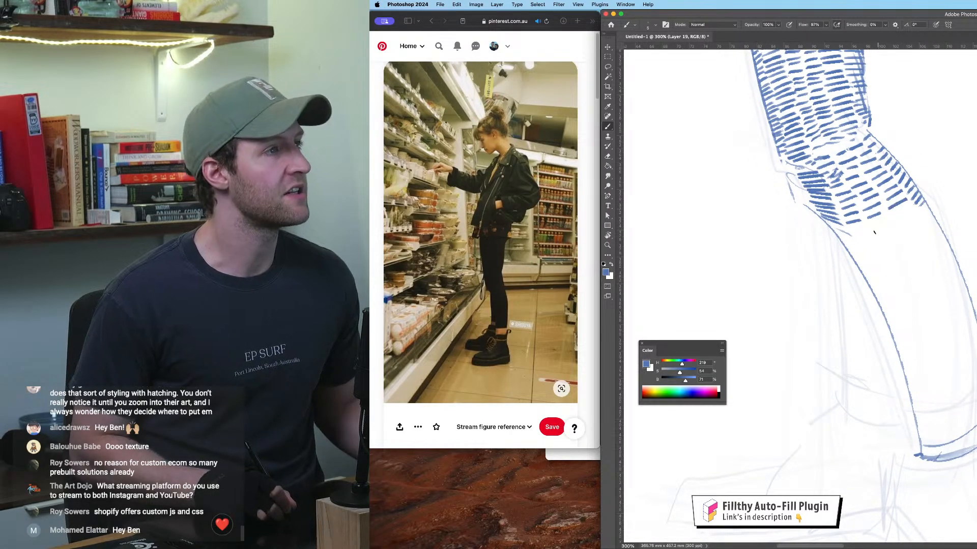
{"action": "mouse_move", "coordinate": [841, 234]}
{"action": "left_mouse_down"}
{"action": "mouse_move", "coordinate": [911, 208]}
{"action": "mouse_move", "coordinate": [890, 217]}
{"action": "mouse_move", "coordinate": [908, 209]}
{"action": "mouse_move", "coordinate": [915, 218]}
{"action": "mouse_move", "coordinate": [853, 251]}
{"action": "mouse_move", "coordinate": [845, 242]}
{"action": "mouse_move", "coordinate": [871, 239]}
{"action": "mouse_move", "coordinate": [844, 240]}
{"action": "mouse_move", "coordinate": [913, 219]}
{"action": "left_mouse_up"}
{"action": "key", "text": "super+z"}
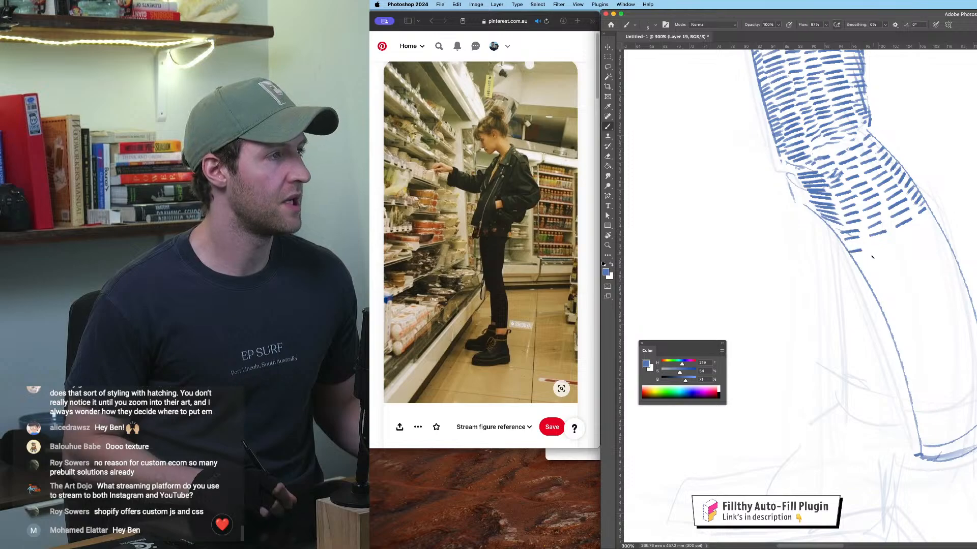
{"action": "left_click_drag", "start_coordinate": [901, 237], "coordinate": [915, 230]}
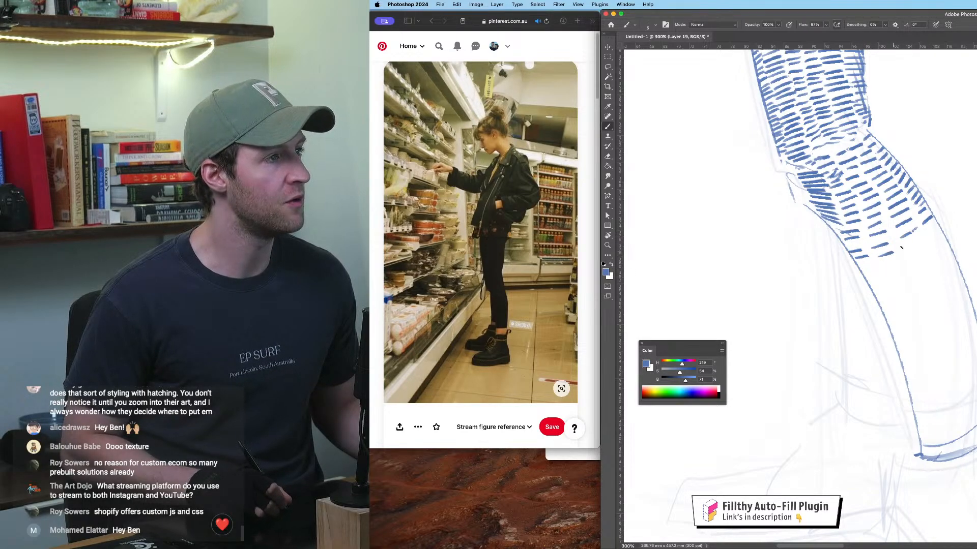
{"action": "mouse_move", "coordinate": [878, 255]}
{"action": "left_mouse_down"}
{"action": "mouse_move", "coordinate": [895, 247]}
{"action": "mouse_move", "coordinate": [877, 263]}
{"action": "mouse_move", "coordinate": [923, 241]}
{"action": "left_mouse_up"}
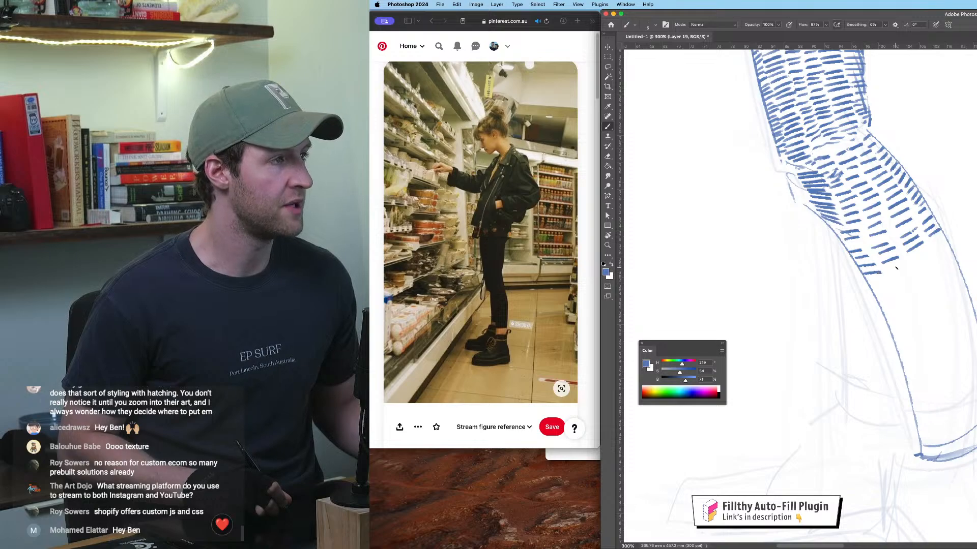
{"action": "left_click_drag", "start_coordinate": [934, 245], "coordinate": [946, 237]}
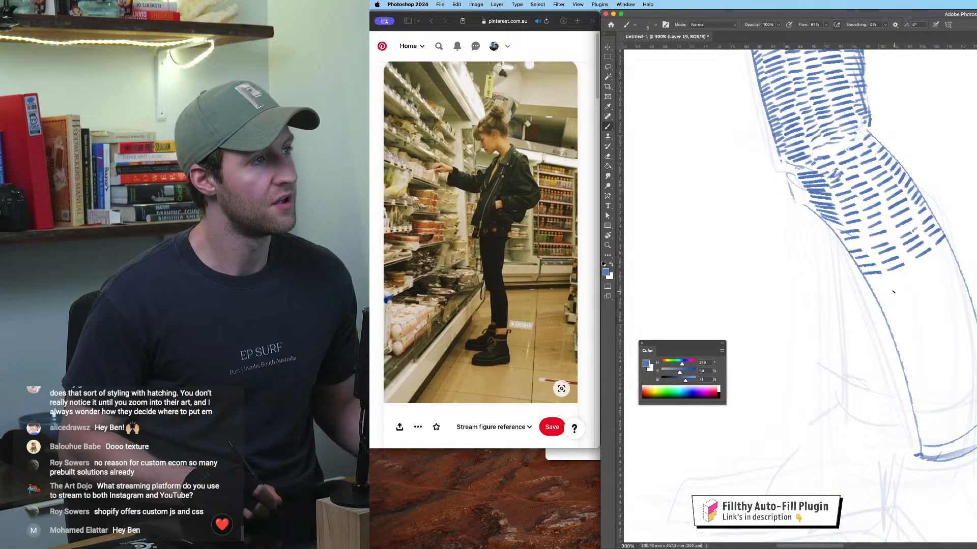
Step: Hatch further rows of short slanted strokes across the middle of the lower leg, from the shin line to the calf's back edge
{"action": "left_click_drag", "start_coordinate": [867, 283], "coordinate": [908, 274]}
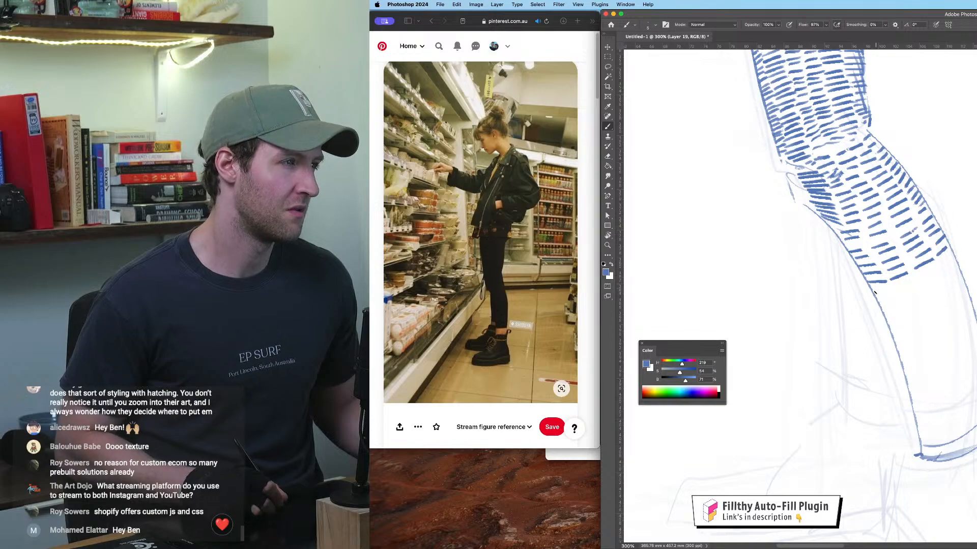
{"action": "left_click_drag", "start_coordinate": [920, 278], "coordinate": [954, 255]}
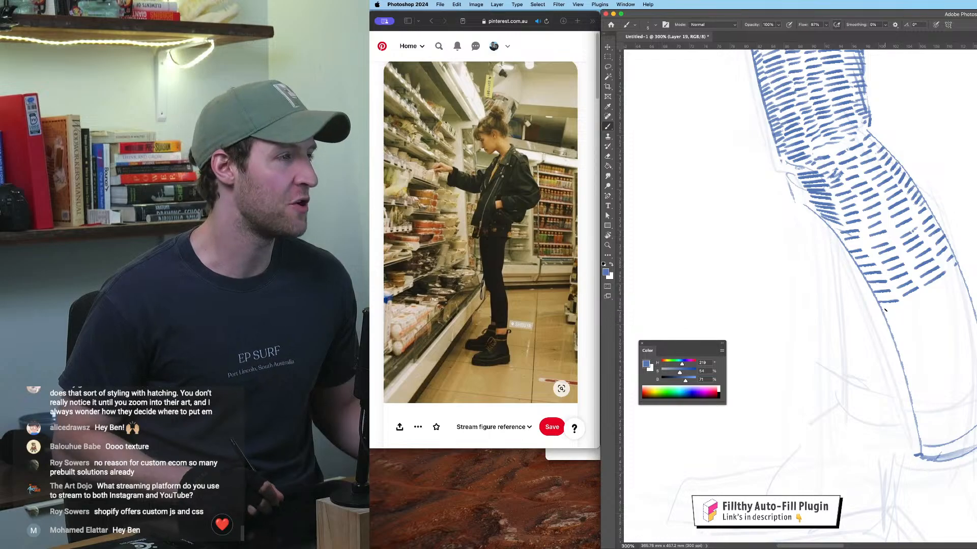
{"action": "left_click_drag", "start_coordinate": [883, 311], "coordinate": [903, 306]}
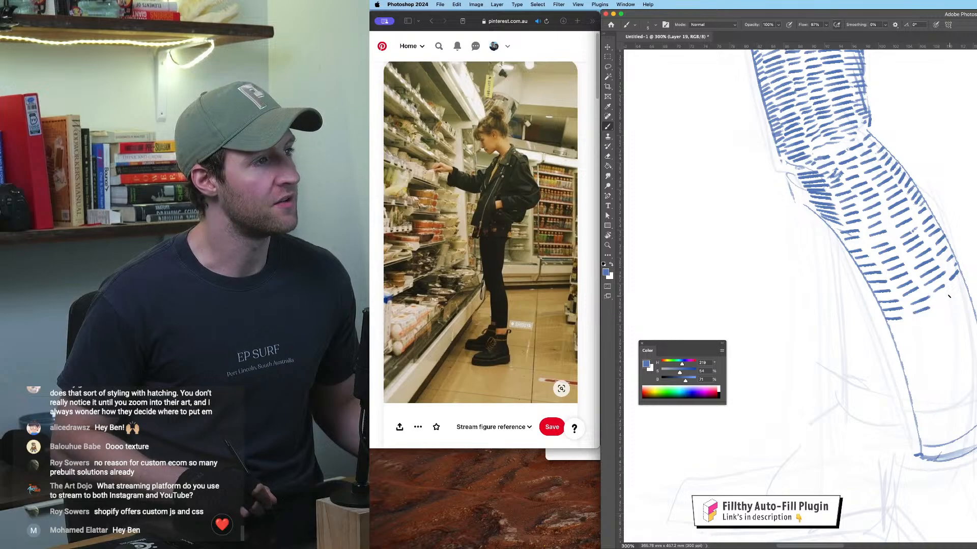
{"action": "key", "text": "super+minus"}
{"action": "key", "text": "super+minus"}
{"action": "key", "text": "super+minus"}
{"action": "key", "text": "super+minus"}
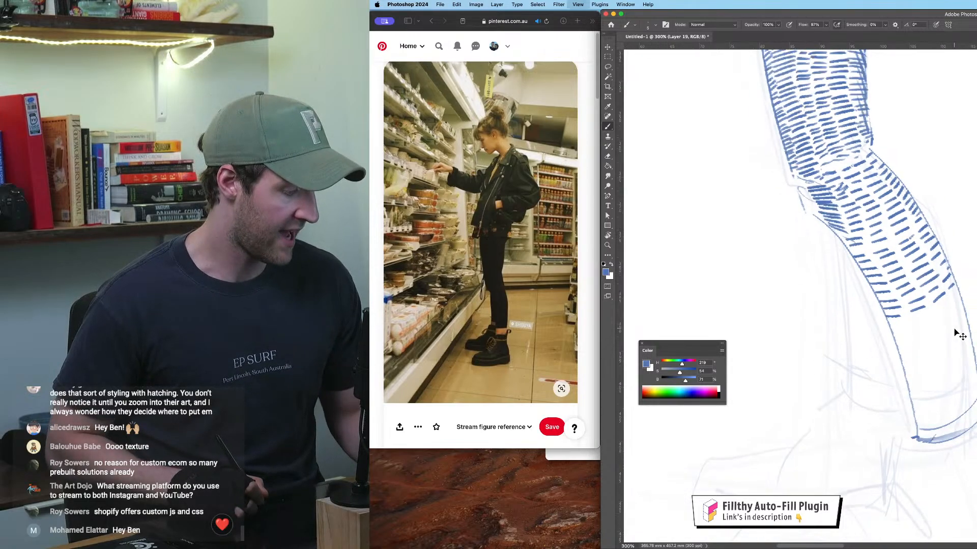
Step: Hatch rows of short slanted strokes across the lower calf, from the shin line to the calf's back edge
{"action": "key", "text": "super+plus"}
{"action": "key", "text": "super+plus"}
{"action": "key", "text": "super+plus"}
{"action": "key", "text": "super+plus"}
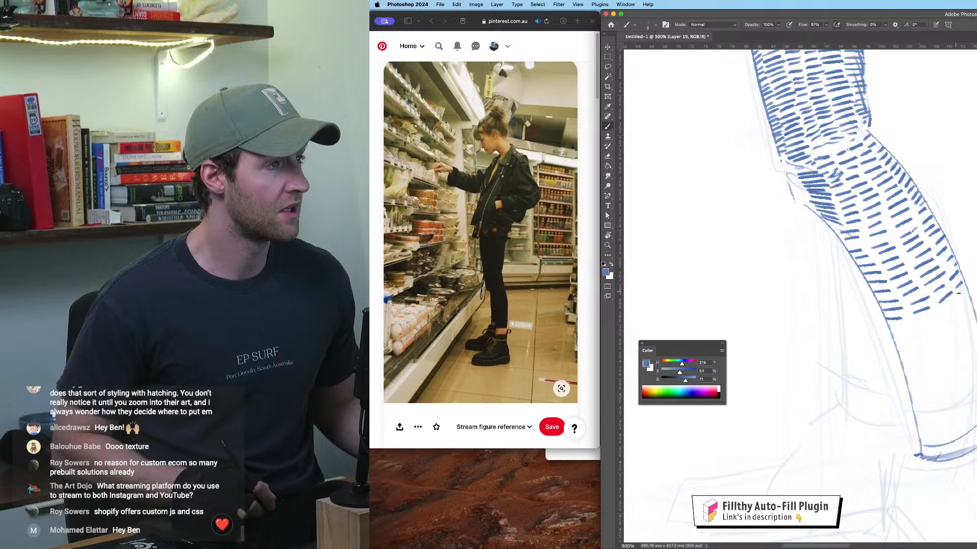
{"action": "mouse_move", "coordinate": [965, 288]}
{"action": "left_mouse_down"}
{"action": "mouse_move", "coordinate": [943, 316]}
{"action": "mouse_move", "coordinate": [954, 301]}
{"action": "mouse_move", "coordinate": [934, 321]}
{"action": "mouse_move", "coordinate": [937, 313]}
{"action": "mouse_move", "coordinate": [896, 327]}
{"action": "mouse_move", "coordinate": [900, 340]}
{"action": "mouse_move", "coordinate": [893, 333]}
{"action": "mouse_move", "coordinate": [930, 332]}
{"action": "mouse_move", "coordinate": [919, 331]}
{"action": "mouse_move", "coordinate": [969, 302]}
{"action": "left_mouse_up"}
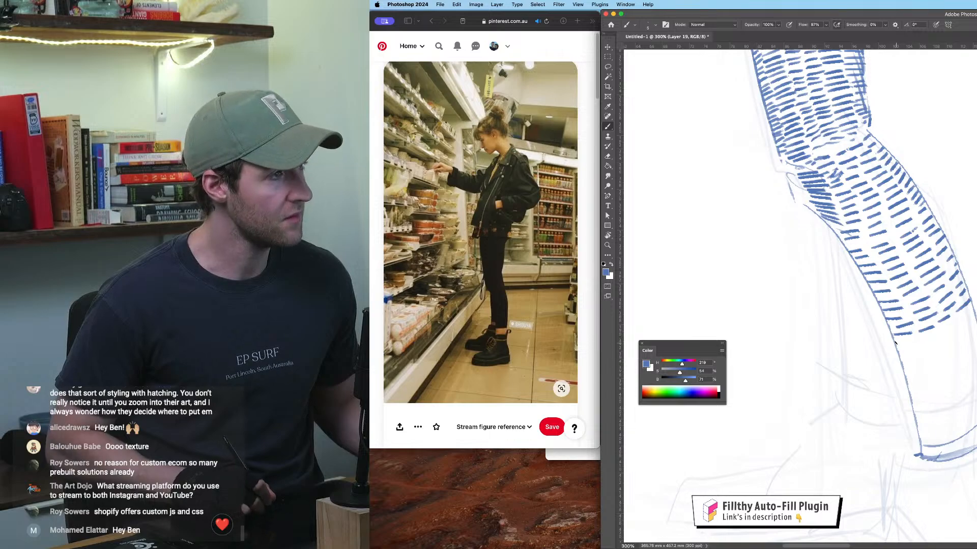
{"action": "left_click_drag", "start_coordinate": [916, 342], "coordinate": [967, 313]}
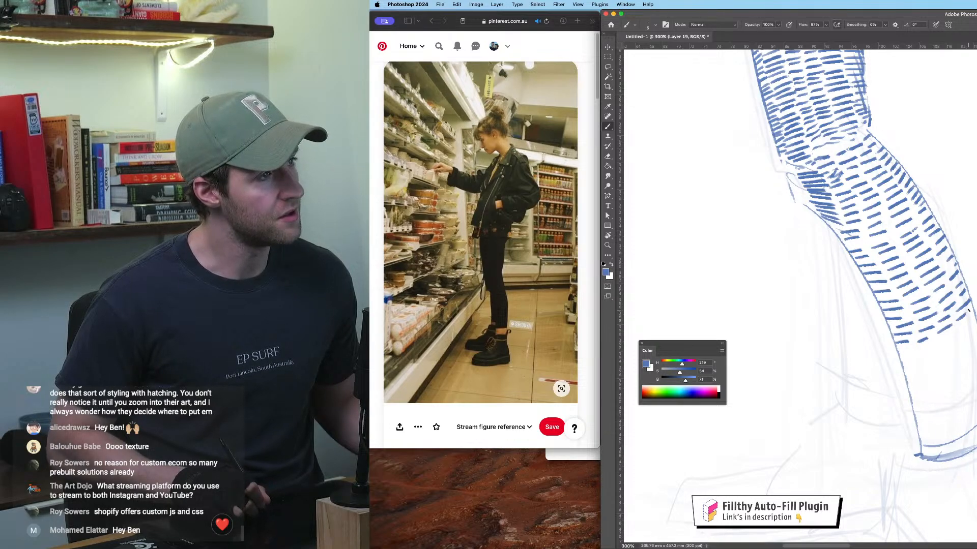
{"action": "left_click_drag", "start_coordinate": [929, 351], "coordinate": [936, 348]}
{"action": "left_click_drag", "start_coordinate": [941, 344], "coordinate": [961, 334]}
Step: Sketch a tilted cylinder beside the lower leg and wrap two curved cross-contour lines around it
{"action": "left_click_drag", "start_coordinate": [974, 302], "coordinate": [852, 255]}
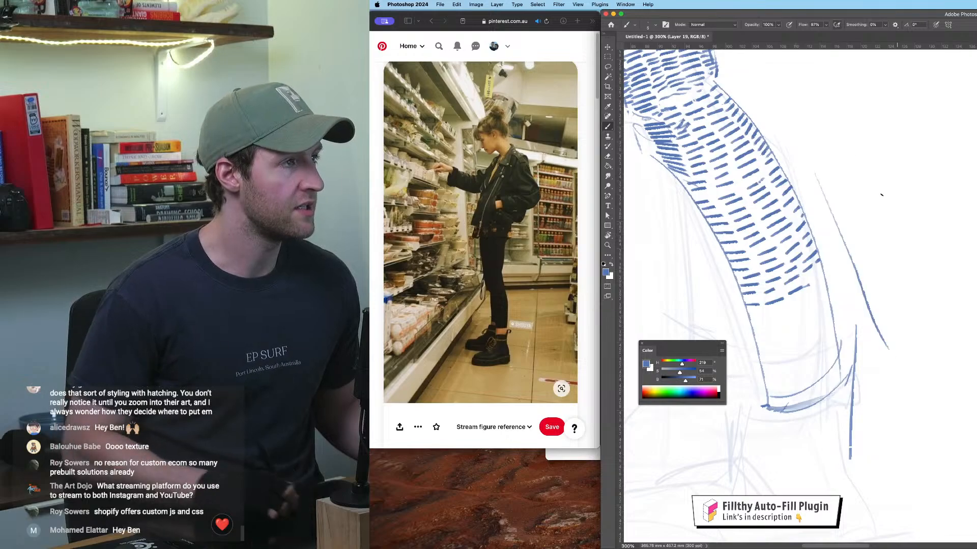
{"action": "mouse_move", "coordinate": [867, 160]}
{"action": "left_mouse_down"}
{"action": "mouse_move", "coordinate": [944, 354]}
{"action": "mouse_move", "coordinate": [890, 362]}
{"action": "mouse_move", "coordinate": [817, 186]}
{"action": "mouse_move", "coordinate": [865, 170]}
{"action": "mouse_move", "coordinate": [855, 176]}
{"action": "mouse_move", "coordinate": [913, 356]}
{"action": "left_mouse_up"}
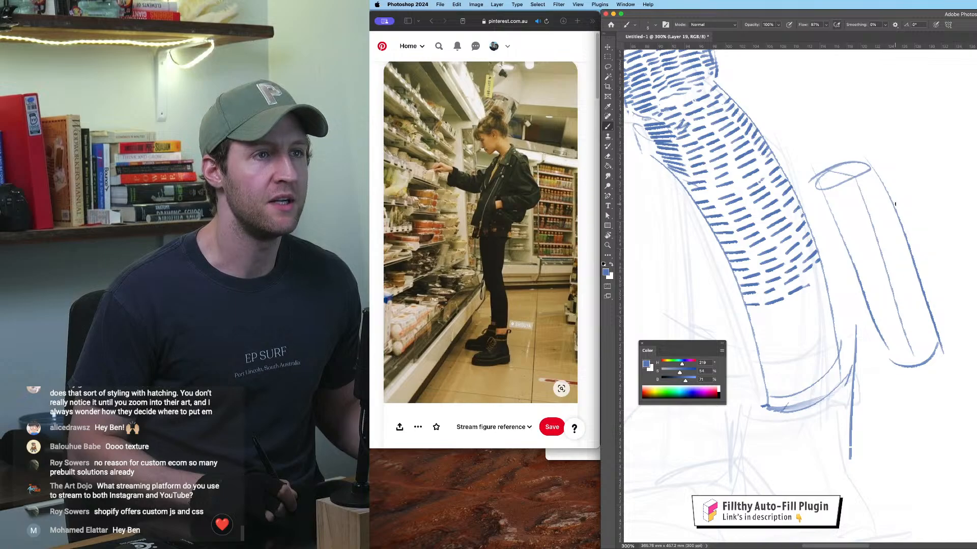
{"action": "left_click_drag", "start_coordinate": [901, 199], "coordinate": [922, 215]}
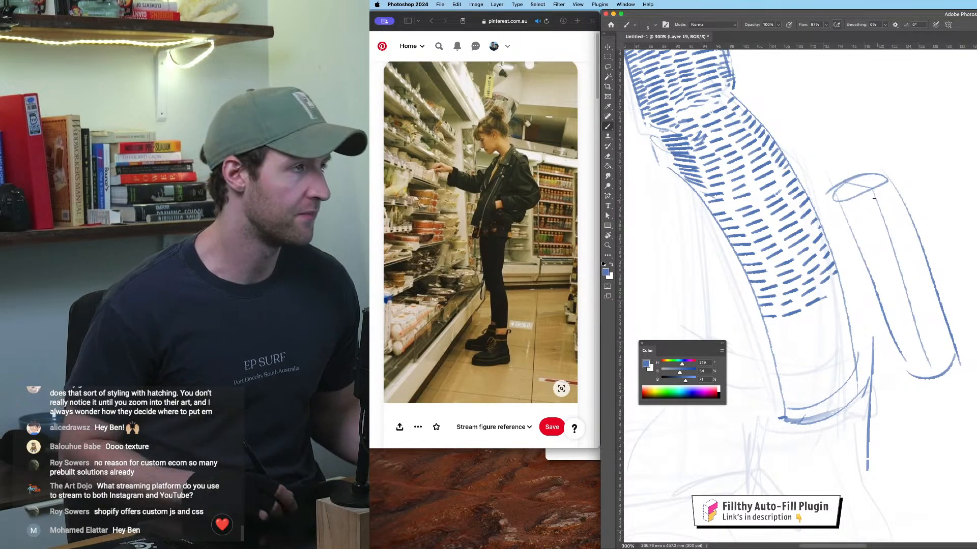
{"action": "left_click_drag", "start_coordinate": [896, 164], "coordinate": [945, 130]}
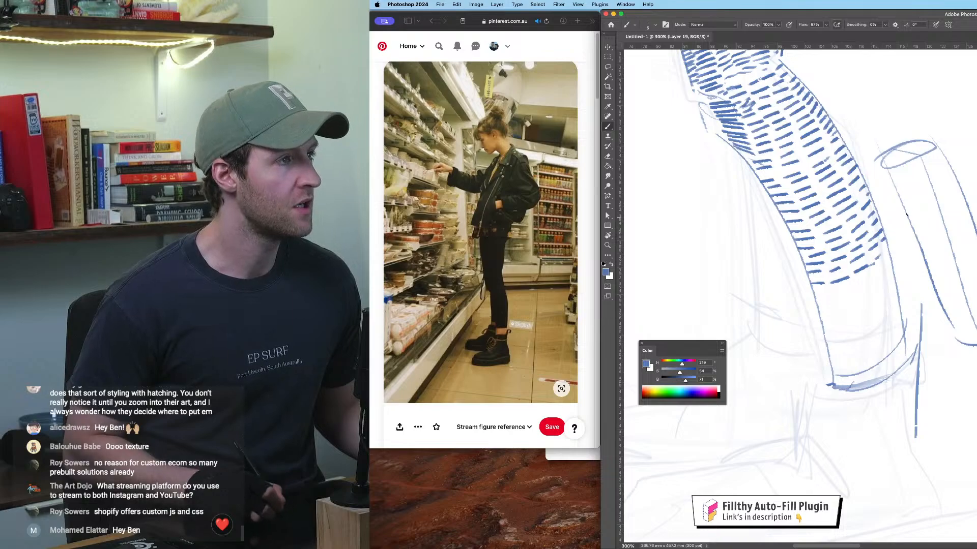
{"action": "left_click_drag", "start_coordinate": [911, 213], "coordinate": [959, 195]}
{"action": "mouse_move", "coordinate": [969, 239]}
{"action": "left_mouse_down"}
{"action": "mouse_move", "coordinate": [927, 260]}
{"action": "mouse_move", "coordinate": [955, 331]}
{"action": "left_mouse_up"}
Step: Continue the curved rows of short strokes down the narrowing lower leg, including its back edge
{"action": "left_click_drag", "start_coordinate": [885, 251], "coordinate": [872, 298]}
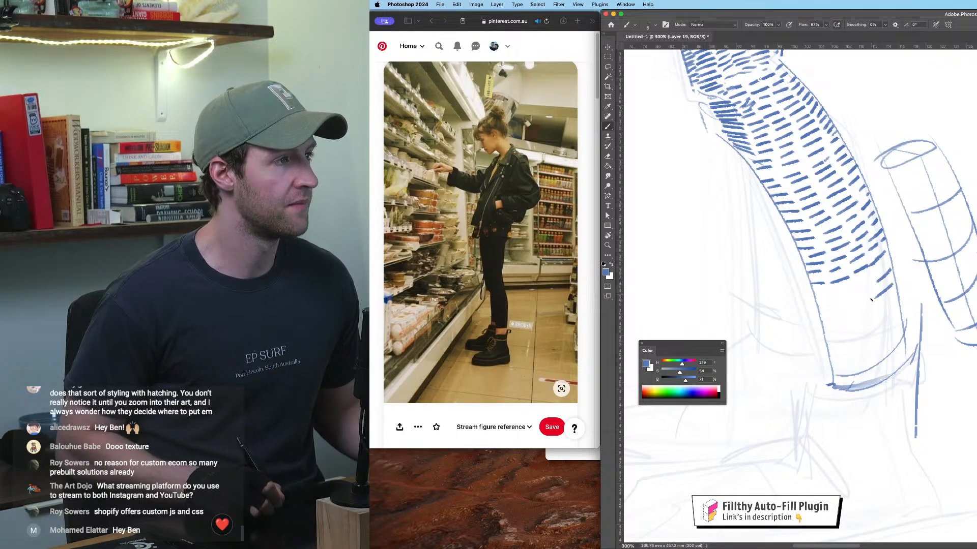
{"action": "key", "text": "super+z"}
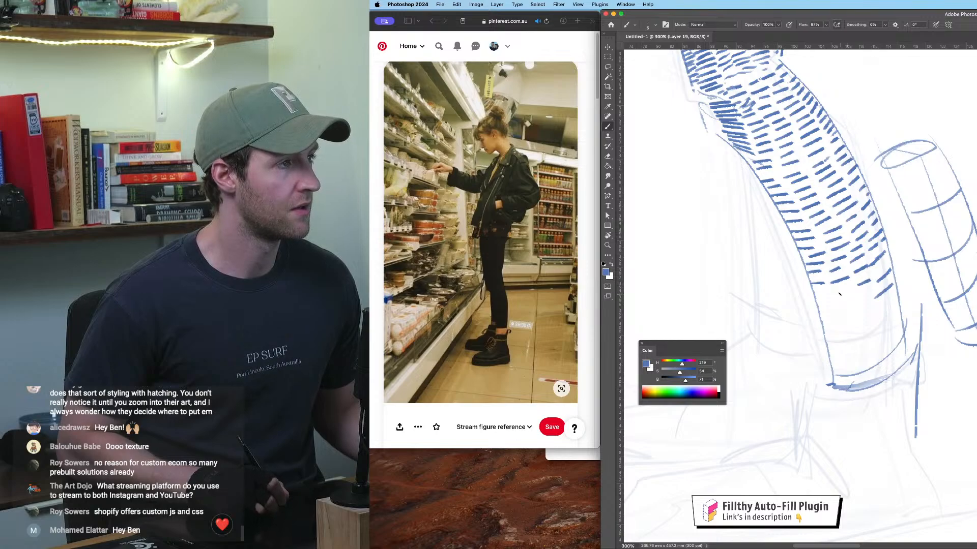
{"action": "key", "text": "super+z"}
{"action": "key", "text": "super+z"}
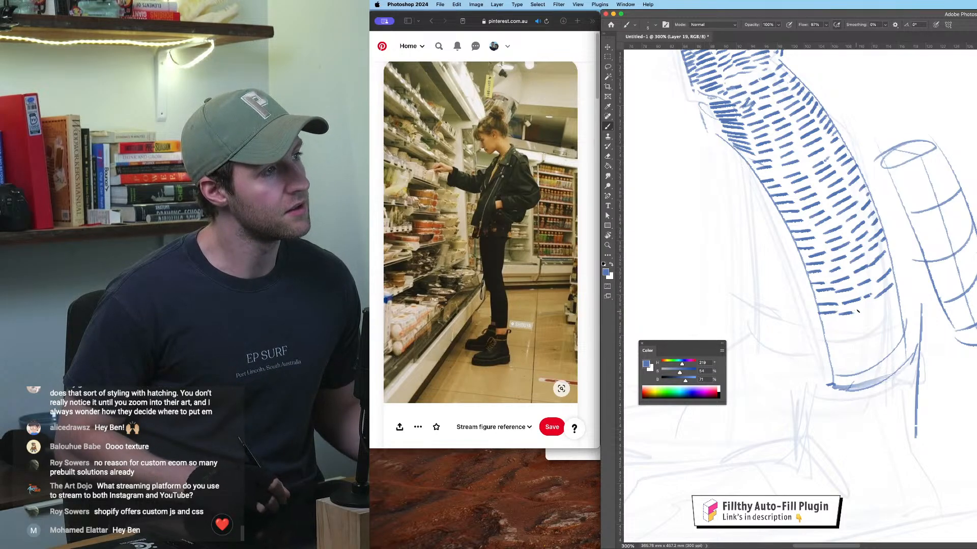
{"action": "left_click_drag", "start_coordinate": [863, 312], "coordinate": [899, 289]}
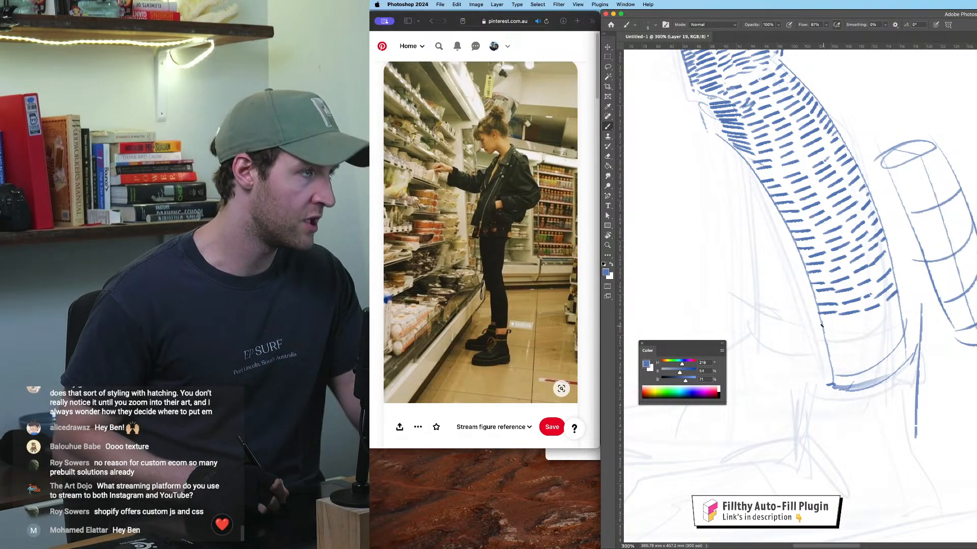
{"action": "left_click_drag", "start_coordinate": [820, 327], "coordinate": [886, 319]}
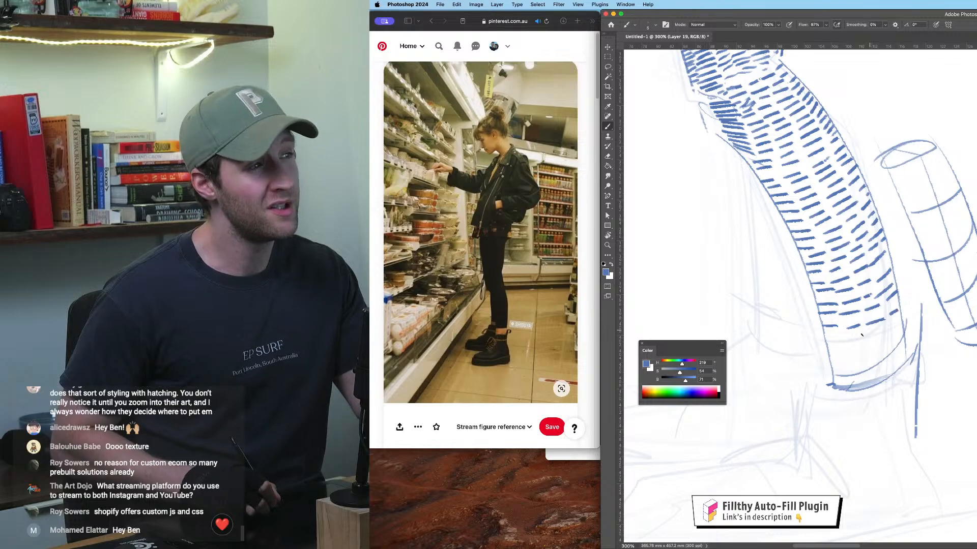
Step: Fill the remaining area above the ankle with hatching rows and darken the curved line of the trouser cuff
{"action": "mouse_move", "coordinate": [824, 342]}
{"action": "left_mouse_down"}
{"action": "mouse_move", "coordinate": [857, 339]}
{"action": "mouse_move", "coordinate": [901, 322]}
{"action": "mouse_move", "coordinate": [827, 347]}
{"action": "mouse_move", "coordinate": [903, 332]}
{"action": "left_mouse_up"}
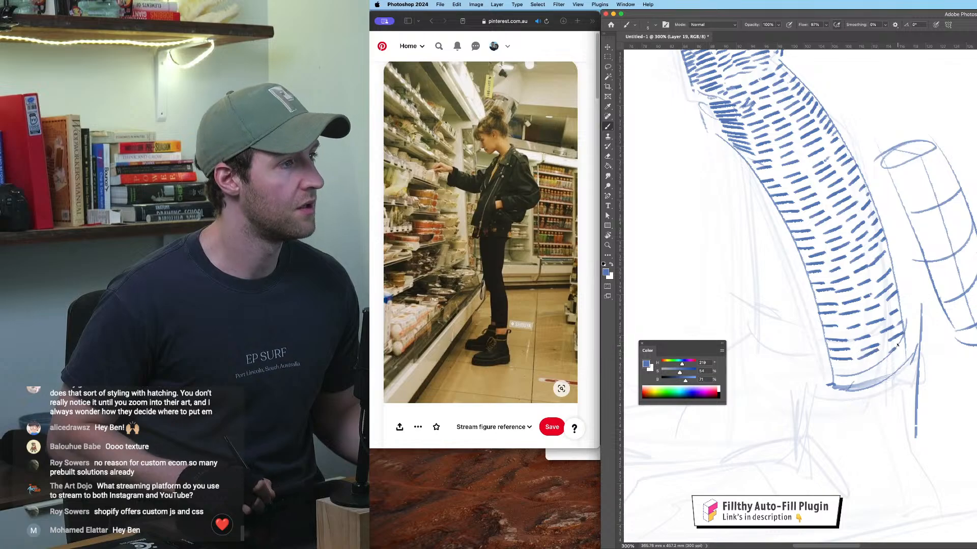
{"action": "mouse_move", "coordinate": [859, 365]}
{"action": "left_mouse_down"}
{"action": "mouse_move", "coordinate": [826, 375]}
{"action": "mouse_move", "coordinate": [853, 375]}
{"action": "left_mouse_up"}
{"action": "left_click_drag", "start_coordinate": [857, 376], "coordinate": [879, 371]}
{"action": "left_click_drag", "start_coordinate": [888, 362], "coordinate": [909, 348]}
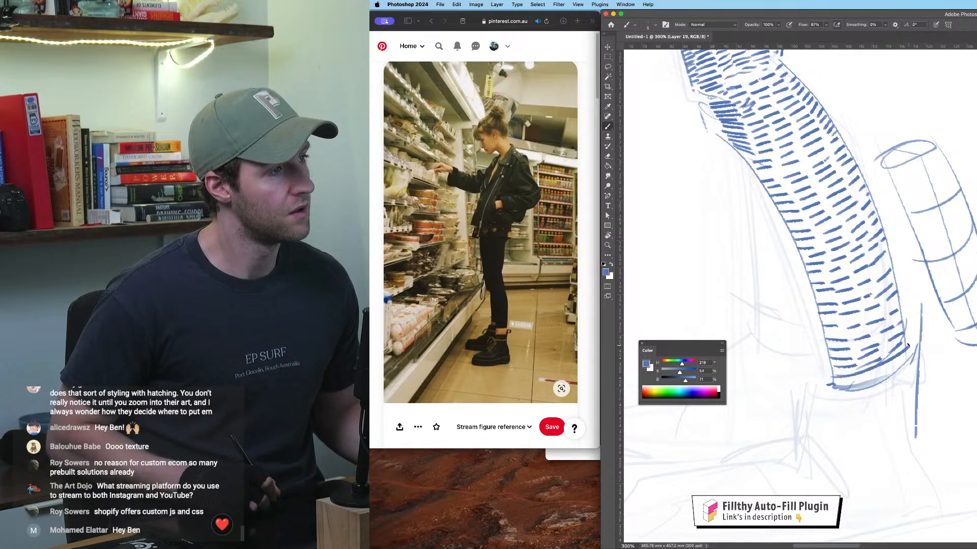
Step: Examine the lower leg's hatching up close and within the full figure
{"action": "scroll", "coordinate": [931, 306], "scroll_direction": "down", "scroll_amount": 5}
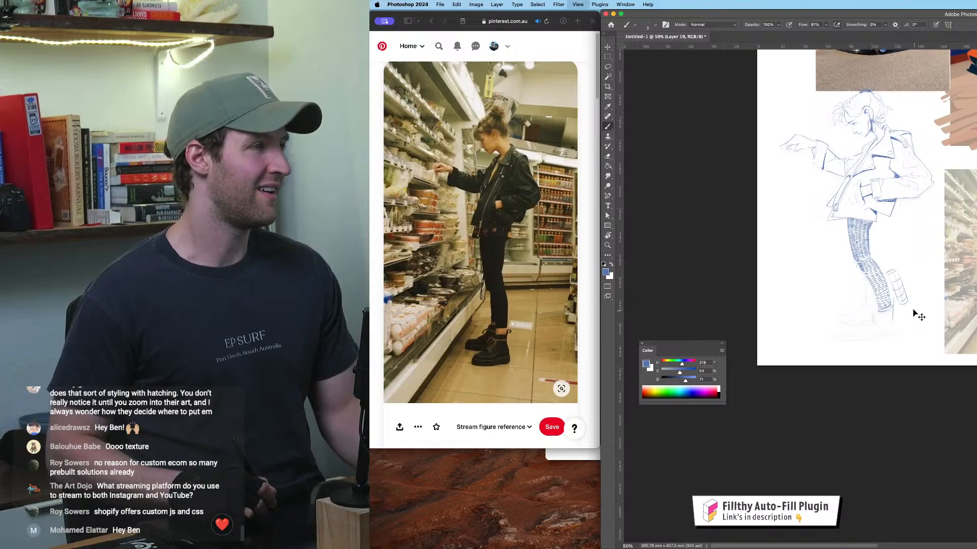
{"action": "scroll", "coordinate": [925, 322], "scroll_direction": "up", "scroll_amount": 4}
{"action": "scroll", "coordinate": [814, 202], "scroll_direction": "up", "scroll_amount": 2}
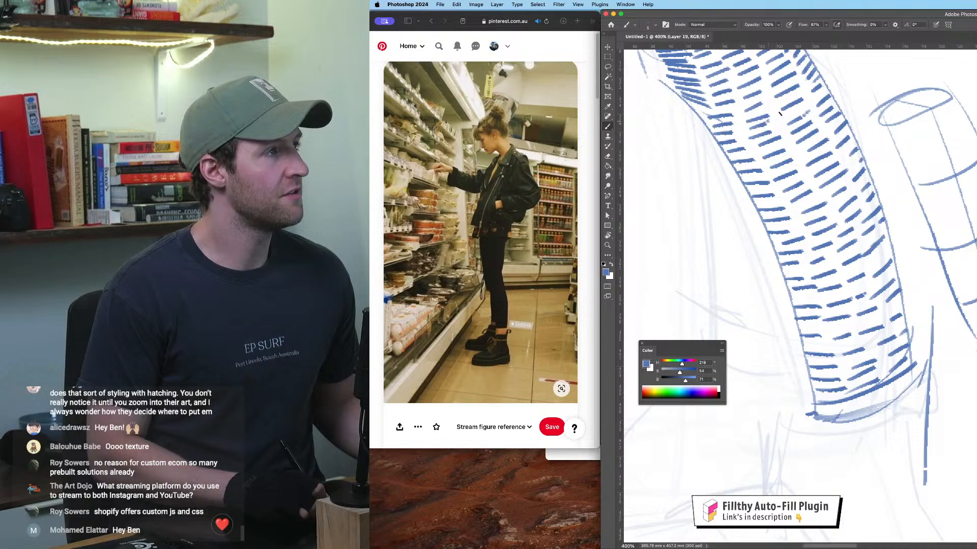
{"action": "mouse_move", "coordinate": [860, 176]}
{"action": "left_mouse_down"}
{"action": "mouse_move", "coordinate": [941, 191]}
{"action": "mouse_move", "coordinate": [976, 327]}
{"action": "left_mouse_up"}
{"action": "key", "text": "super+minus"}
{"action": "key", "text": "super+minus"}
{"action": "key", "text": "super+minus"}
{"action": "key", "text": "super+minus"}
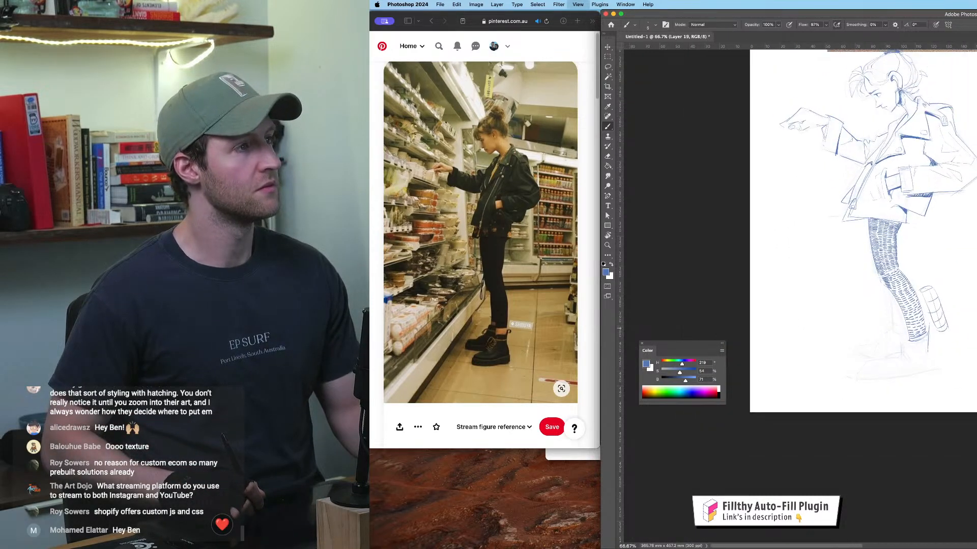
Step: Mirror the canvas view horizontally and add short strokes along the shin edge, from the ankle up to the knee
{"action": "key", "text": "super+plus"}
{"action": "key", "text": "super+shift+h"}
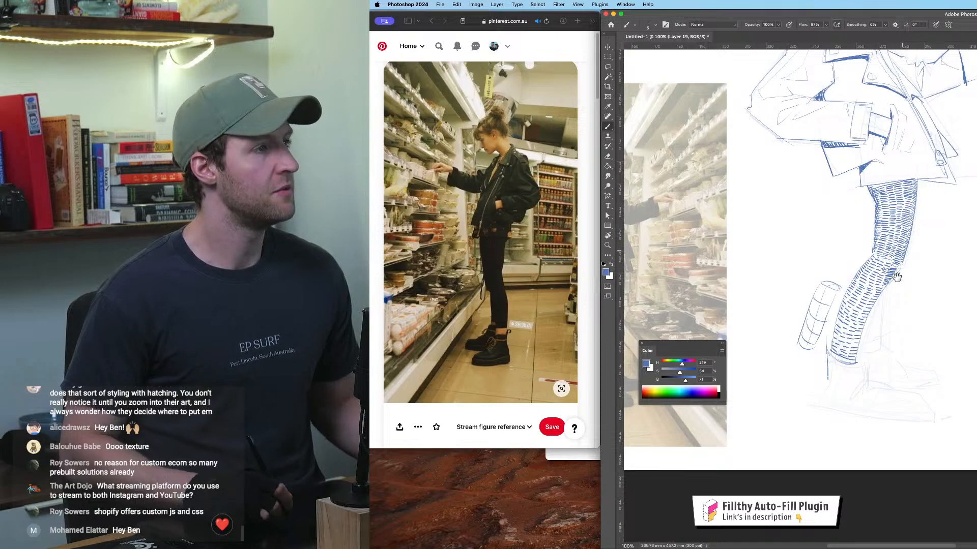
{"action": "mouse_move", "coordinate": [903, 230]}
{"action": "left_mouse_down"}
{"action": "mouse_move", "coordinate": [894, 349]}
{"action": "mouse_move", "coordinate": [908, 223]}
{"action": "left_mouse_up"}
{"action": "key", "text": "super+plus"}
{"action": "key", "text": "super+plus"}
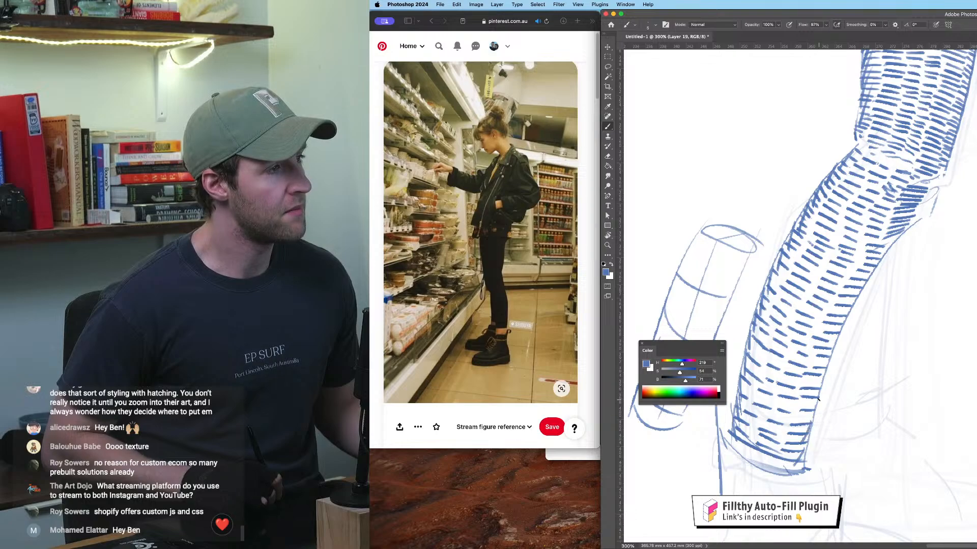
{"action": "left_click_drag", "start_coordinate": [821, 378], "coordinate": [816, 397]}
{"action": "left_click_drag", "start_coordinate": [827, 360], "coordinate": [818, 373]}
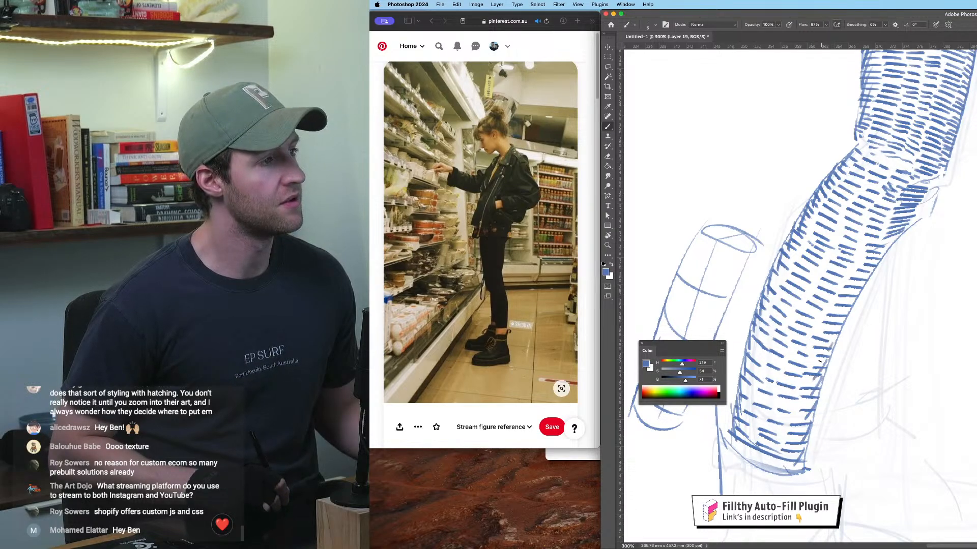
{"action": "left_click_drag", "start_coordinate": [841, 326], "coordinate": [821, 348]}
{"action": "mouse_move", "coordinate": [851, 306]}
{"action": "left_mouse_down"}
{"action": "mouse_move", "coordinate": [836, 323]}
{"action": "mouse_move", "coordinate": [843, 305]}
{"action": "left_mouse_up"}
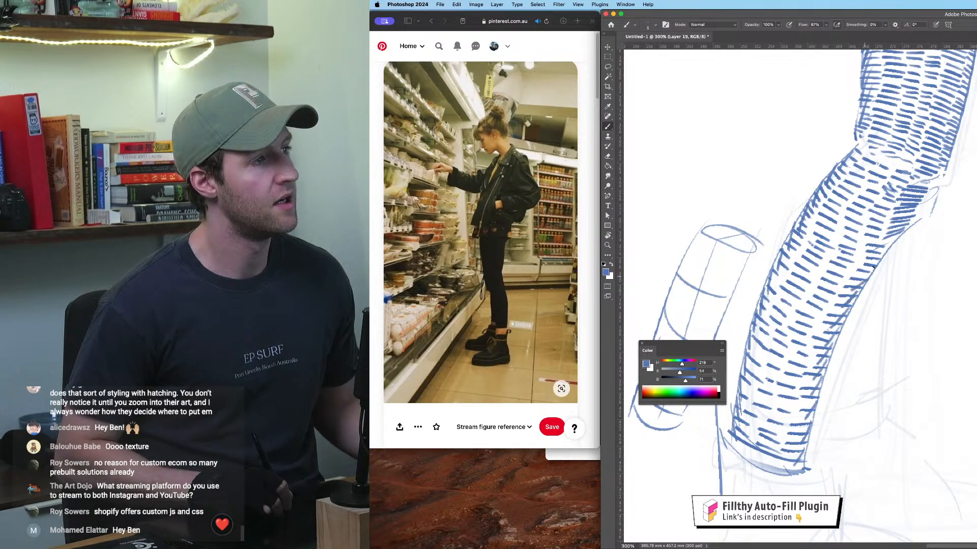
{"action": "left_click_drag", "start_coordinate": [874, 263], "coordinate": [859, 278]}
{"action": "left_click_drag", "start_coordinate": [899, 234], "coordinate": [882, 245]}
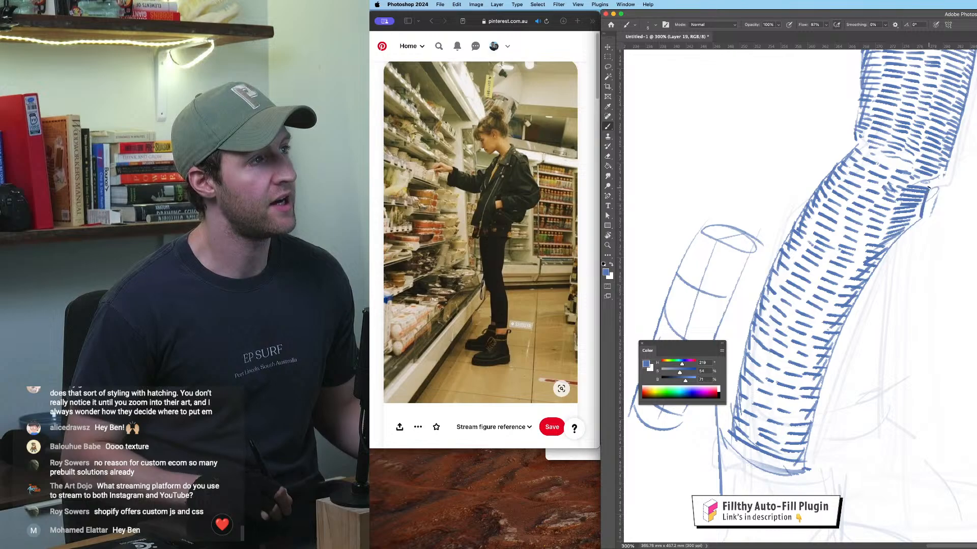
Step: Flip the canvas view back to its original orientation with the whole figure in view
{"action": "key", "text": "super+minus"}
{"action": "key", "text": "super+minus"}
{"action": "key", "text": "super+minus"}
{"action": "key", "text": "super+minus"}
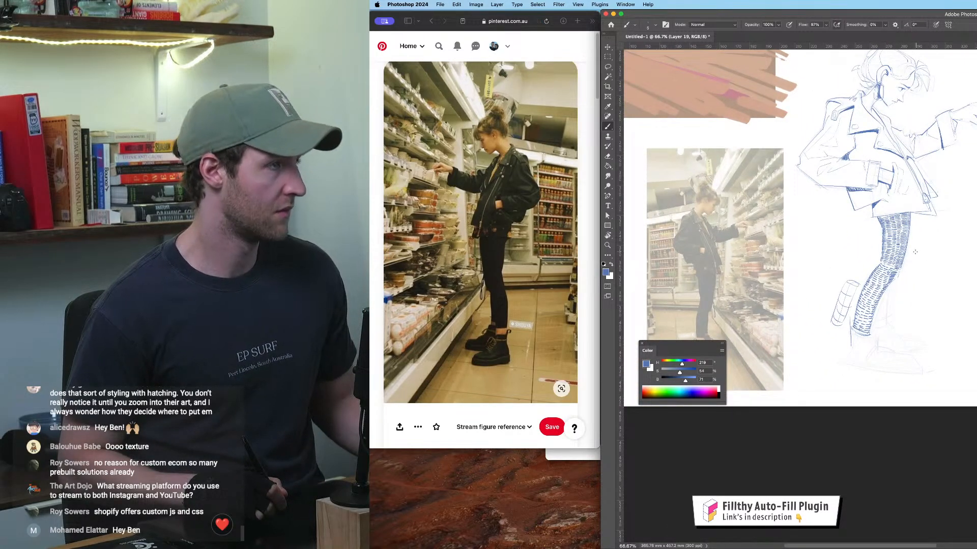
{"action": "key", "text": "super+shift+h"}
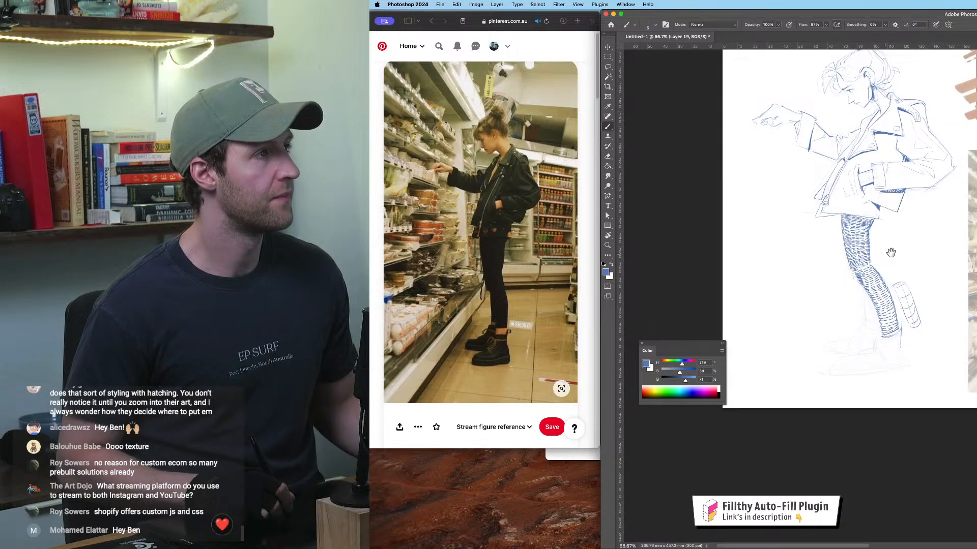
Step: Try to outline the front of the knee with an angular line running into the shin
{"action": "key", "text": "super+plus"}
{"action": "key", "text": "super+plus"}
{"action": "key", "text": "super+plus"}
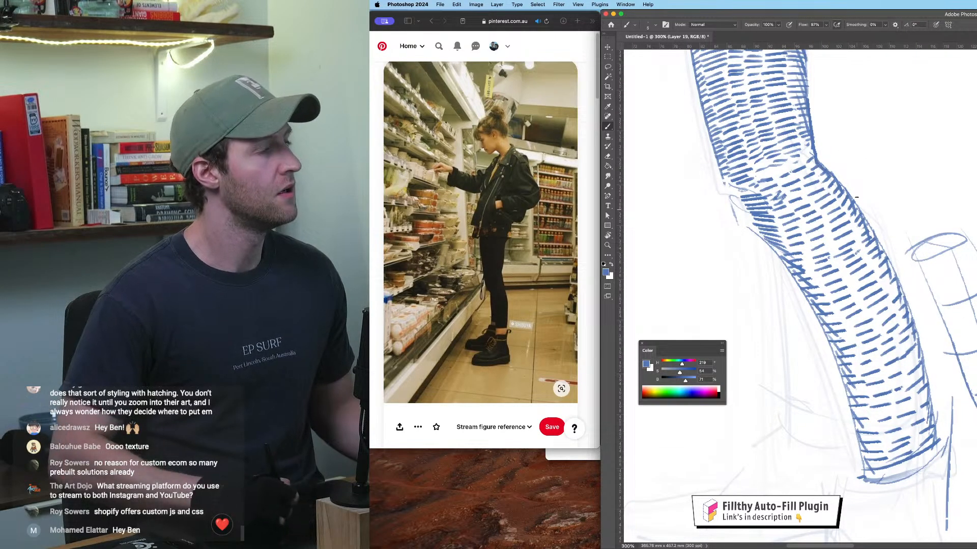
{"action": "mouse_move", "coordinate": [725, 183]}
{"action": "left_mouse_down"}
{"action": "mouse_move", "coordinate": [737, 222]}
{"action": "mouse_move", "coordinate": [754, 224]}
{"action": "mouse_move", "coordinate": [787, 274]}
{"action": "left_mouse_up"}
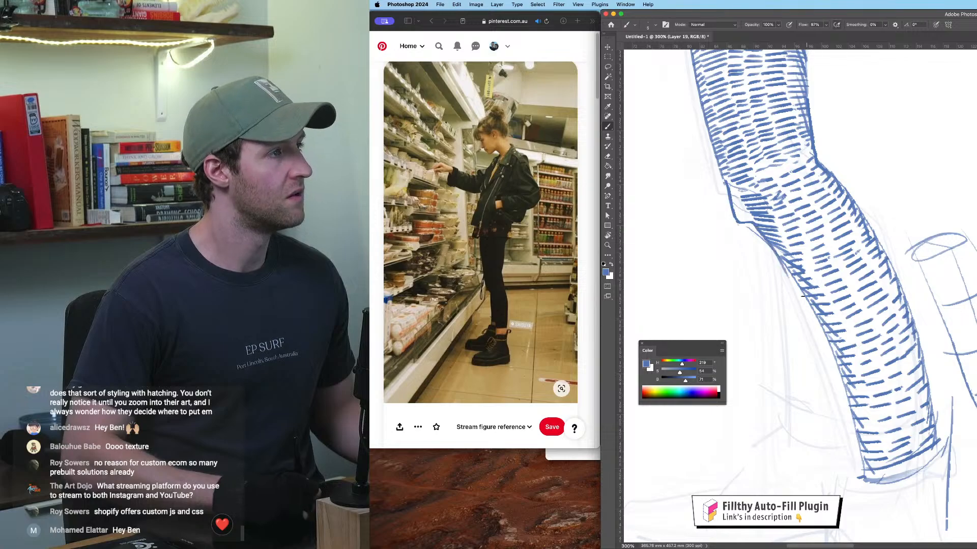
{"action": "key", "text": "super+z"}
{"action": "left_click_drag", "start_coordinate": [727, 183], "coordinate": [744, 221]}
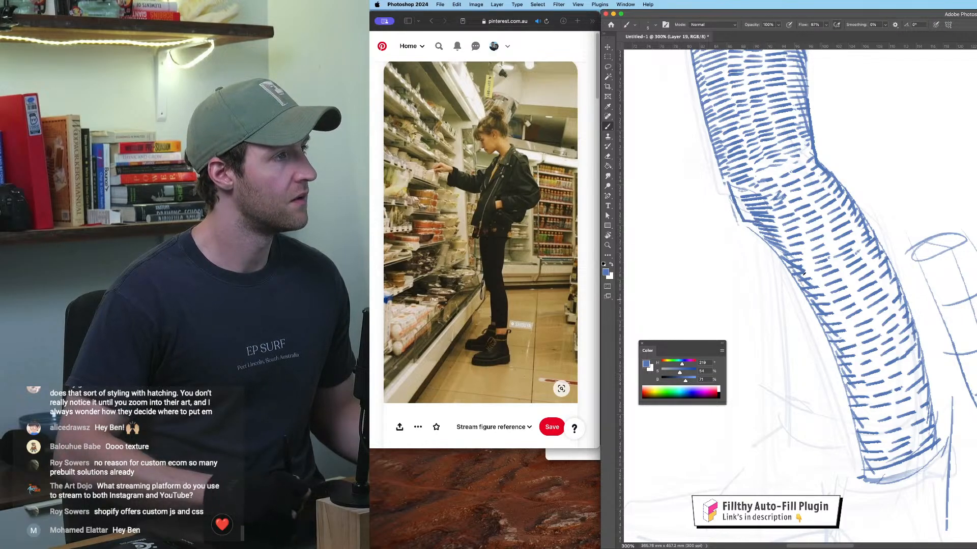
{"action": "key", "text": "super+z"}
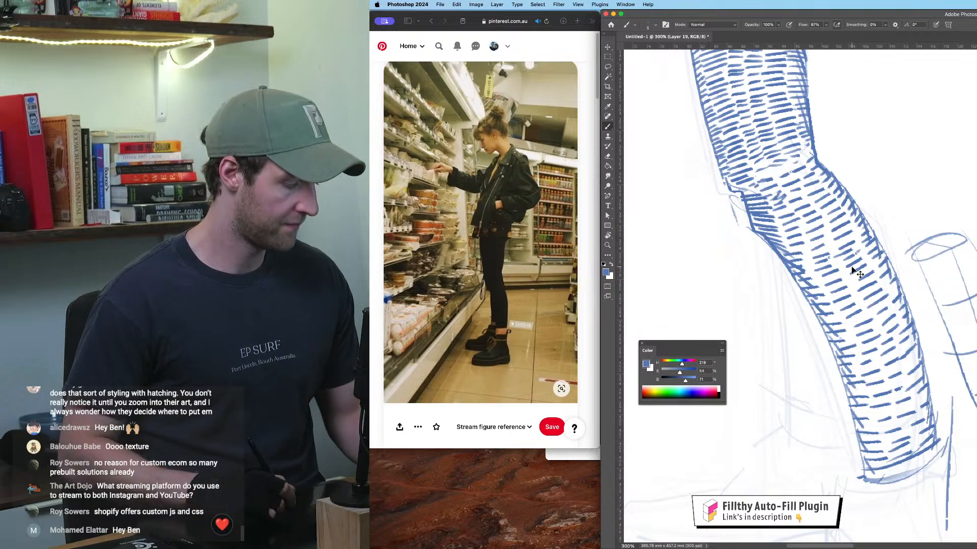
Step: Draw the far leg's front edge as a long near-vertical line descending from below the near knee
{"action": "key", "text": "super+minus"}
{"action": "key", "text": "super+minus"}
{"action": "key", "text": "super+minus"}
{"action": "key", "text": "super+minus"}
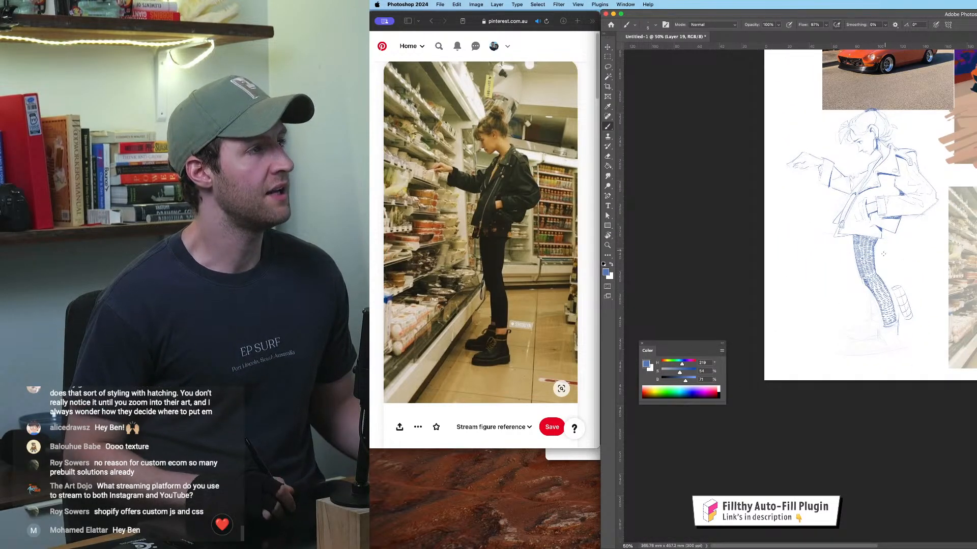
{"action": "key", "text": "super+plus"}
{"action": "key", "text": "super+plus"}
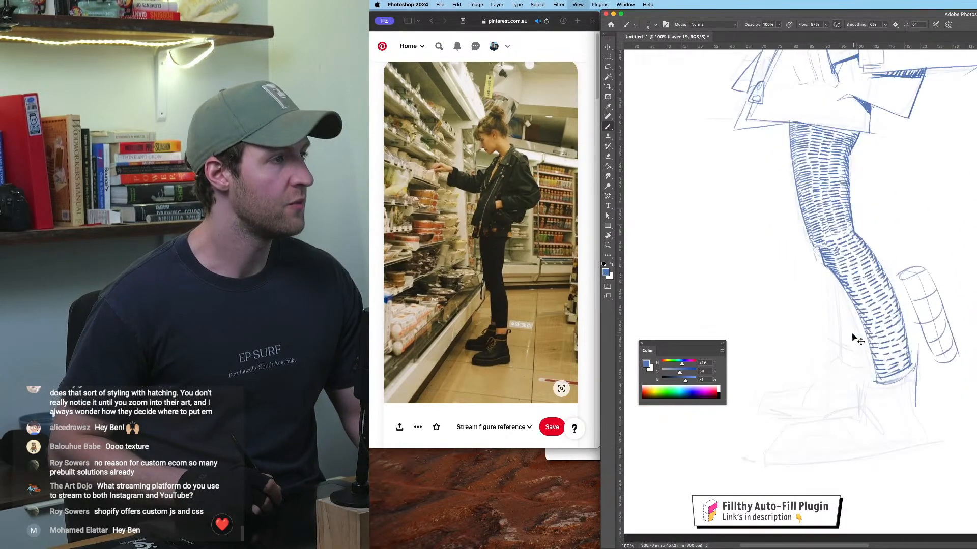
{"action": "key", "text": "super+plus"}
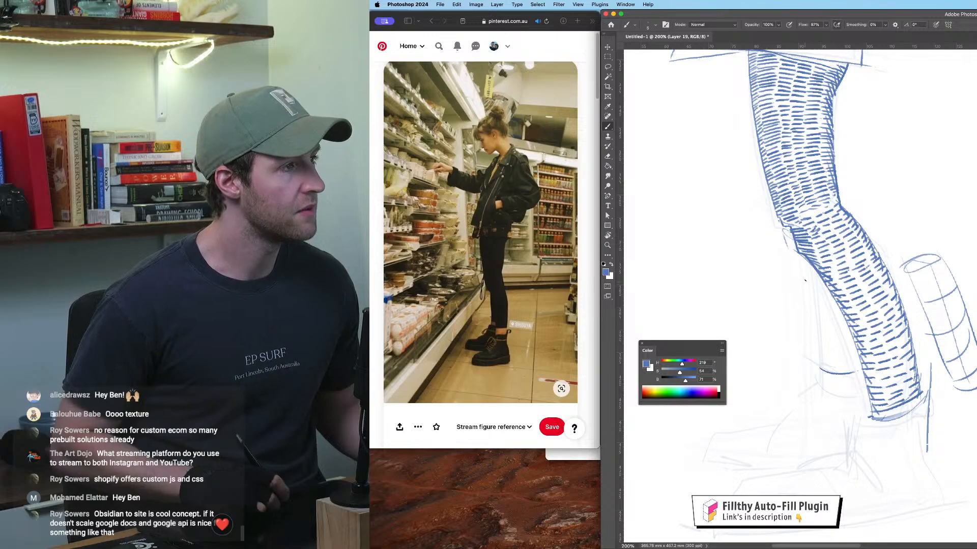
{"action": "left_click_drag", "start_coordinate": [810, 266], "coordinate": [817, 363]}
Step: Restate the near leg's shin line down to the cuff and hatch the visible part of the far leg behind it
{"action": "left_click_drag", "start_coordinate": [824, 282], "coordinate": [870, 413]}
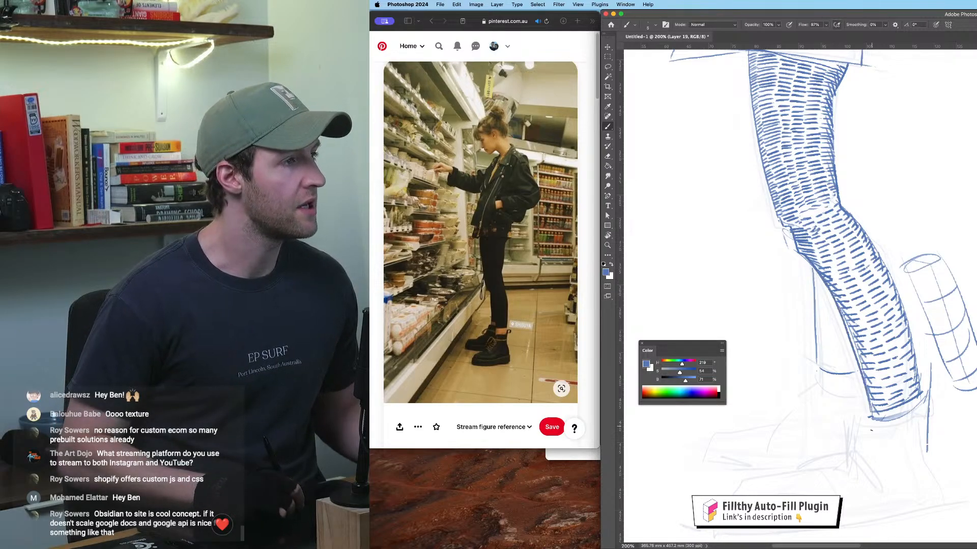
{"action": "key", "text": "super+z"}
{"action": "left_click_drag", "start_coordinate": [823, 278], "coordinate": [870, 430]}
{"action": "key", "text": "super+z"}
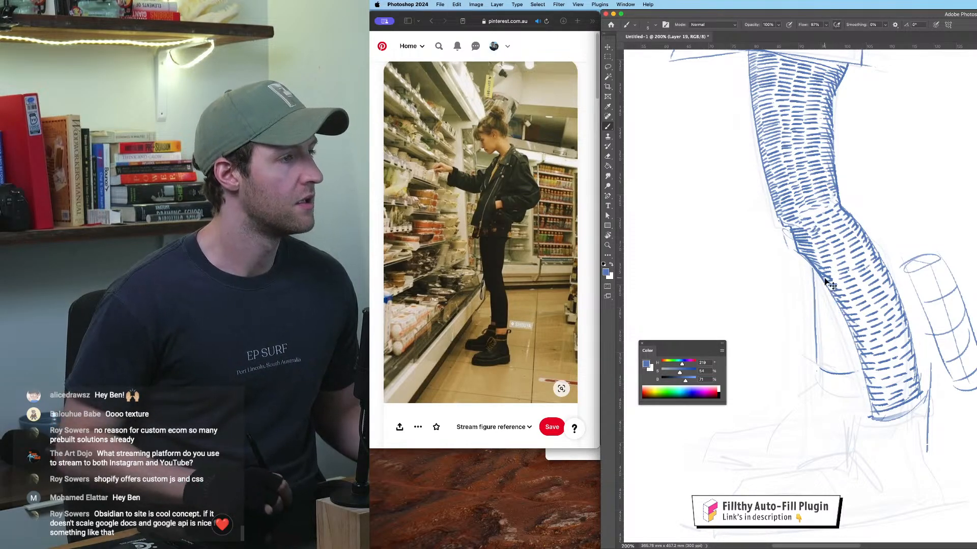
{"action": "left_click_drag", "start_coordinate": [827, 283], "coordinate": [868, 412]}
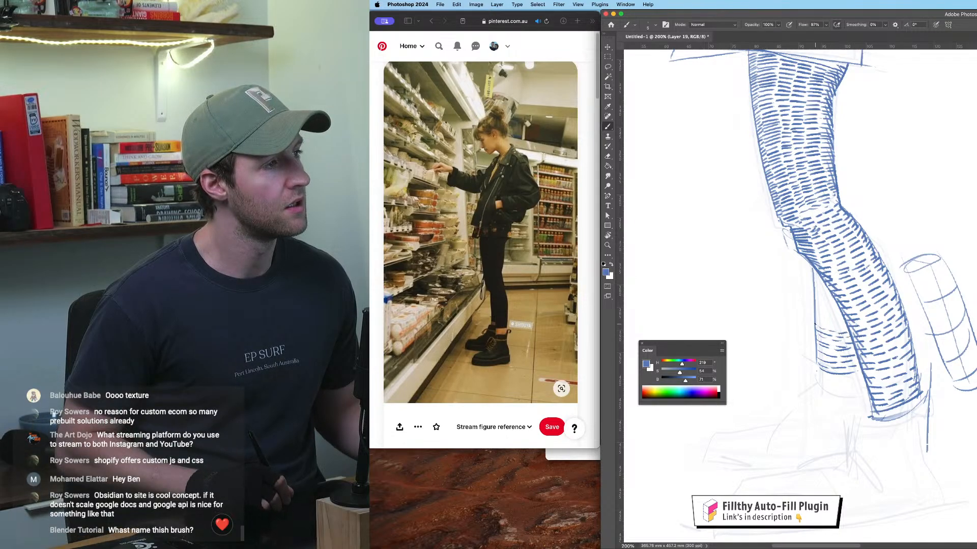
{"action": "left_click_drag", "start_coordinate": [820, 329], "coordinate": [833, 326]}
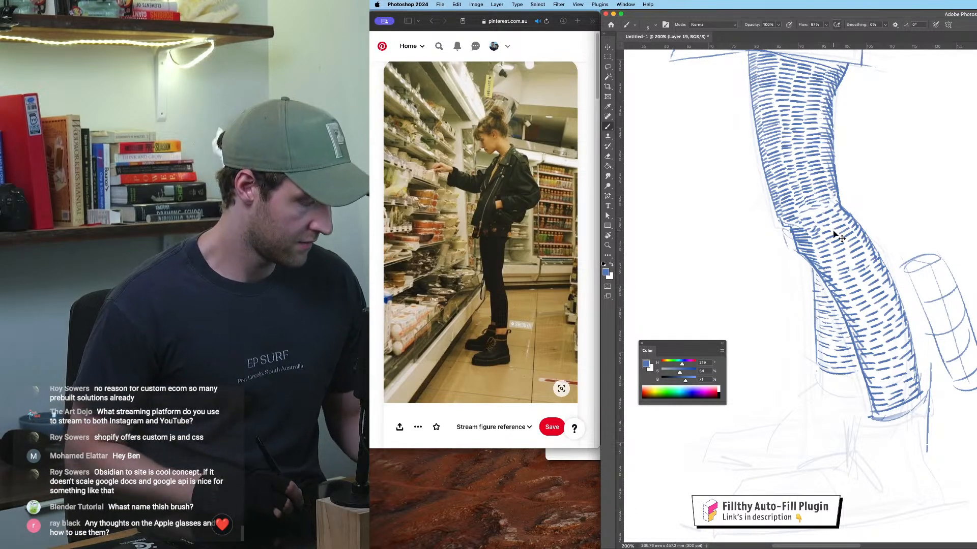
Step: Cross-hatch a dense cast shadow on the back of the upper thigh, directly beneath the jacket hem
{"action": "key", "text": "super+minus"}
{"action": "key", "text": "super+minus"}
{"action": "key", "text": "super+minus"}
{"action": "key", "text": "super+minus"}
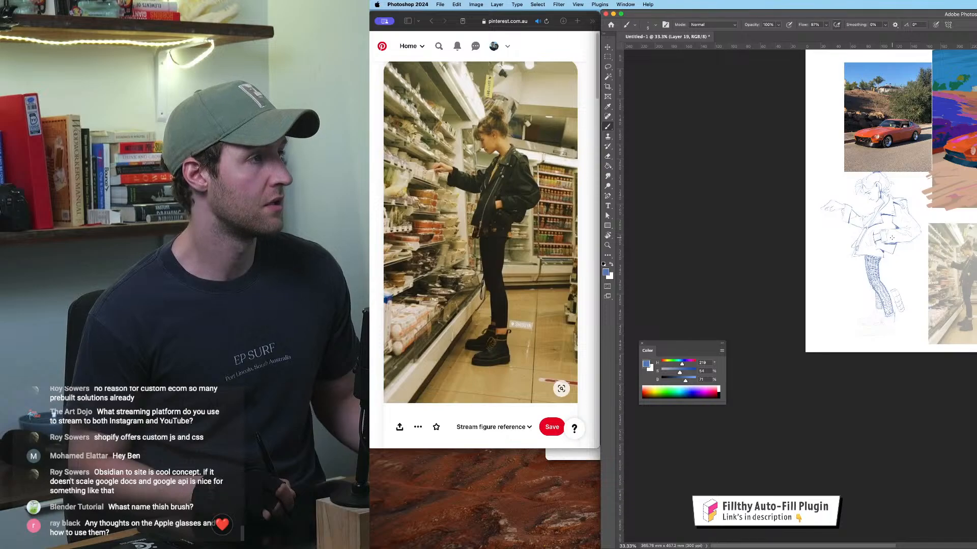
{"action": "scroll", "coordinate": [887, 236], "scroll_direction": "up", "scroll_amount": 2}
{"action": "scroll", "coordinate": [891, 239], "scroll_direction": "up", "scroll_amount": 2}
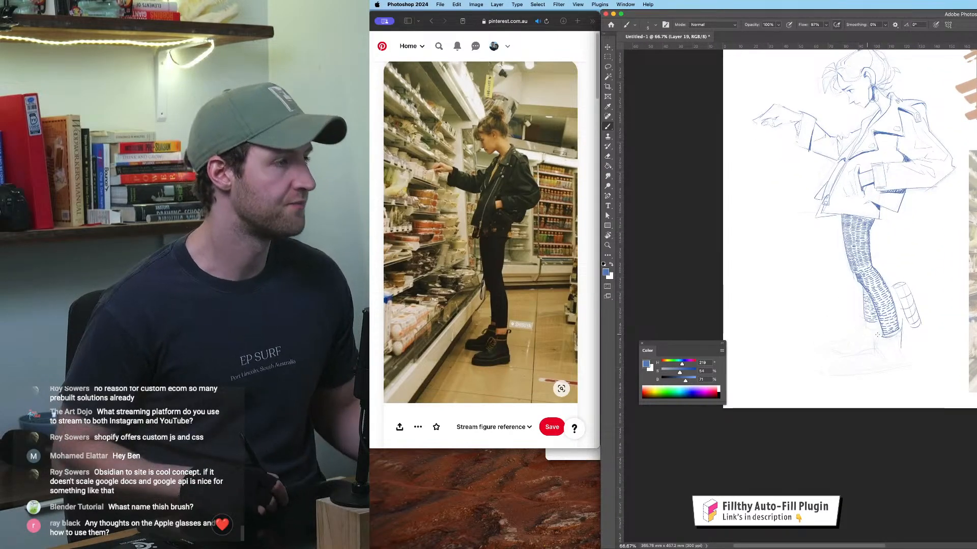
{"action": "scroll", "coordinate": [889, 337], "scroll_direction": "up", "scroll_amount": 2}
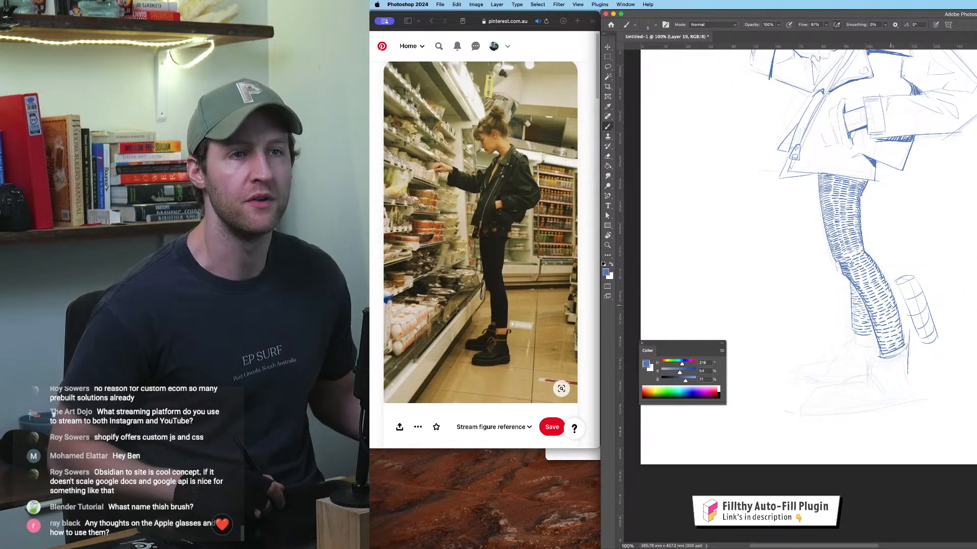
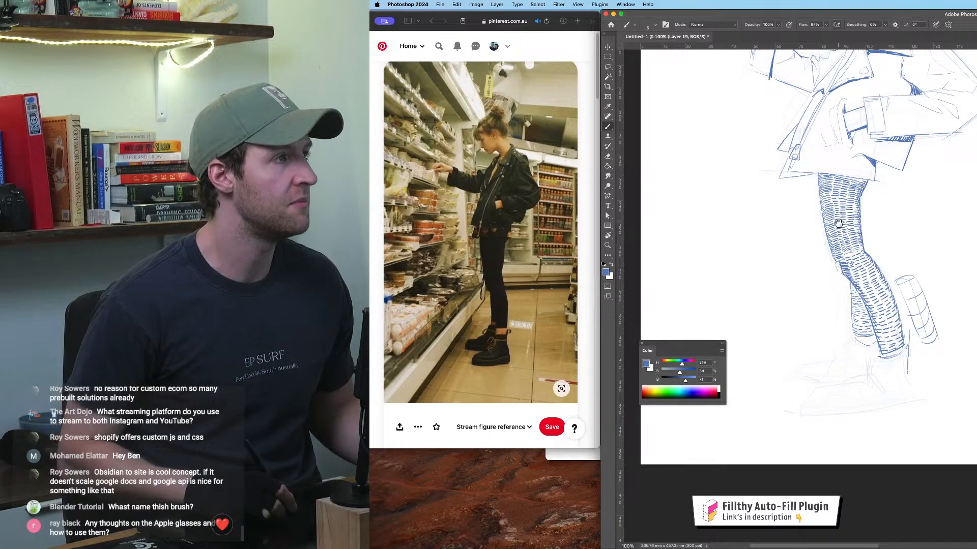
{"action": "left_click_drag", "start_coordinate": [839, 224], "coordinate": [849, 273]}
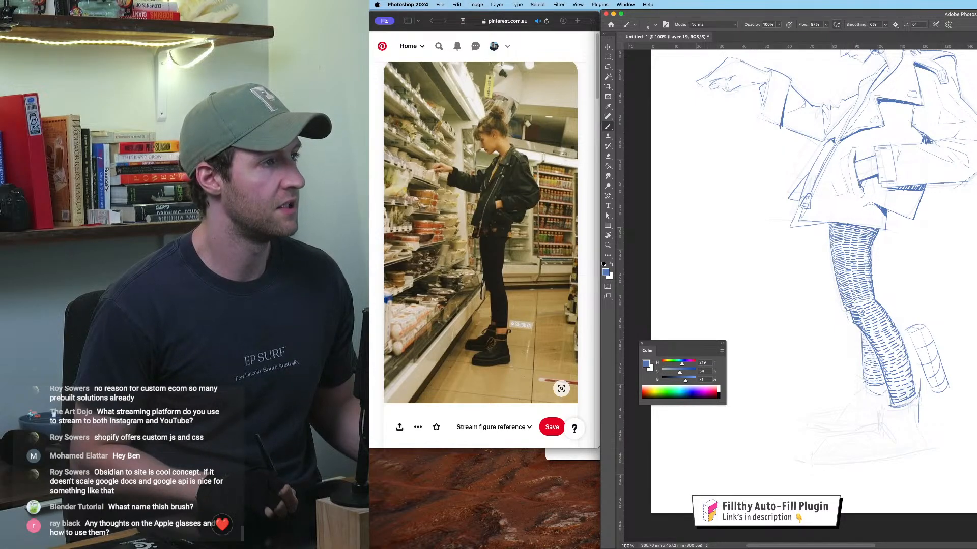
{"action": "key", "text": "super+plus"}
{"action": "key", "text": "super+plus"}
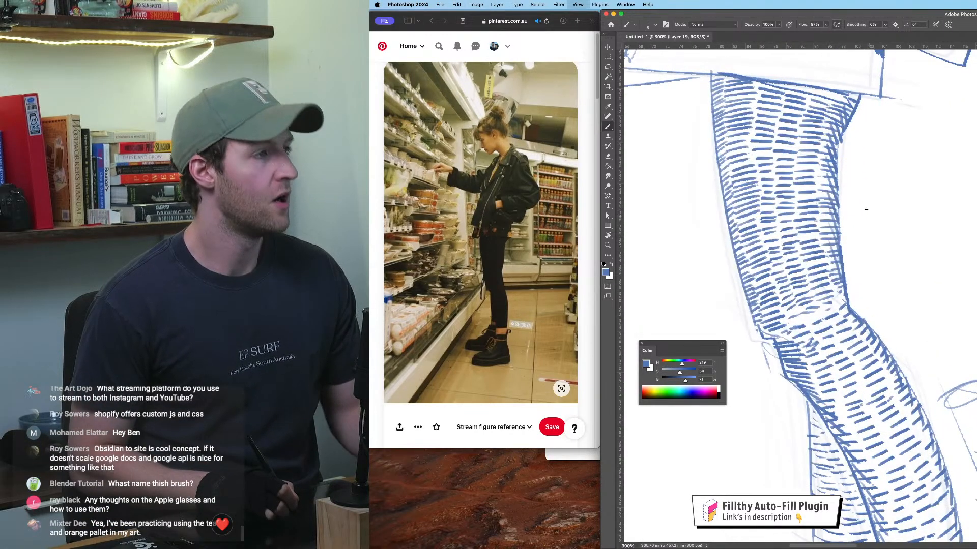
{"action": "left_click_drag", "start_coordinate": [869, 253], "coordinate": [900, 340]}
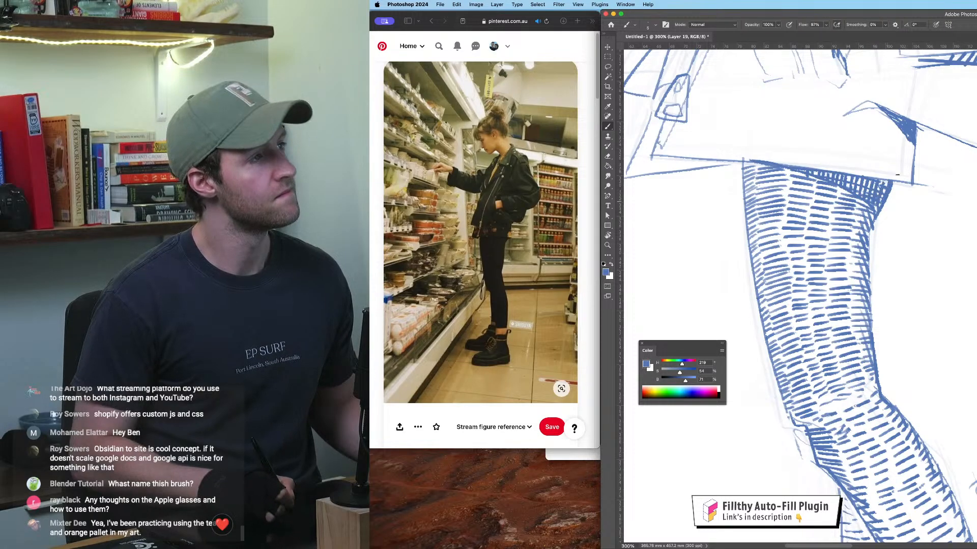
Step: Flip the canvas view horizontally with the whole figure in view
{"action": "key", "text": "super+minus"}
{"action": "key", "text": "super+minus"}
{"action": "key", "text": "super+minus"}
{"action": "left_click_drag", "start_coordinate": [921, 200], "coordinate": [942, 188]}
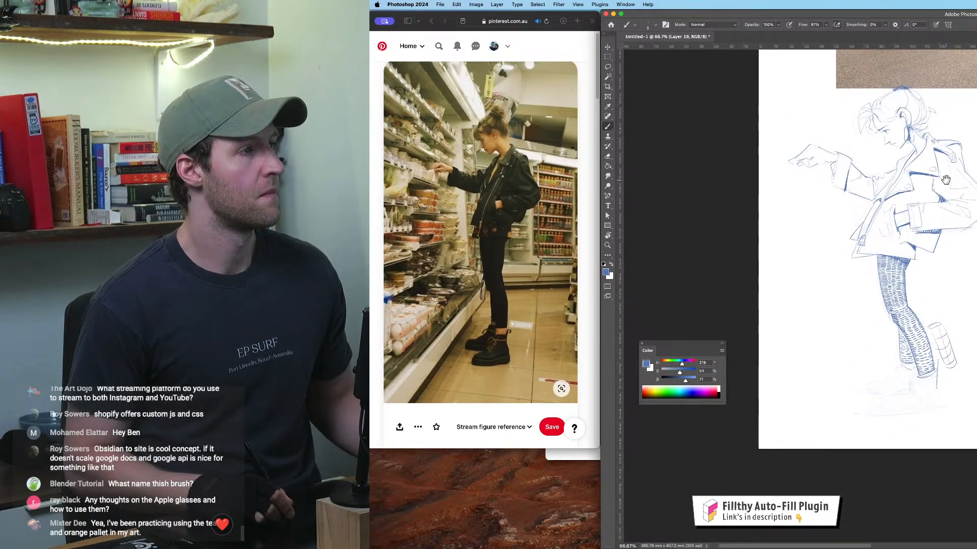
{"action": "key", "text": "super+shift+h"}
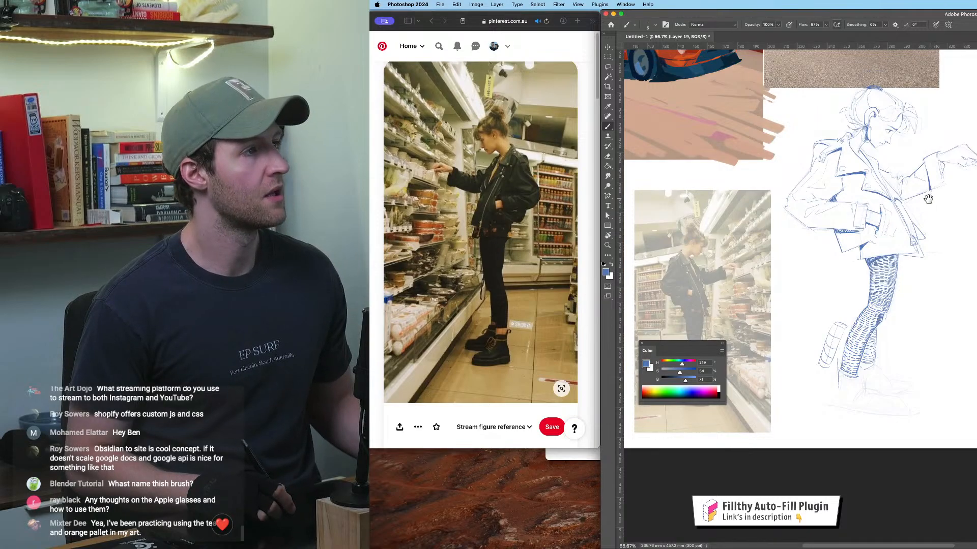
Step: Extend the dense shadow hatching beneath the jacket hem across to the front of the thigh
{"action": "key", "text": "super+plus"}
{"action": "key", "text": "super+plus"}
{"action": "key", "text": "super+plus"}
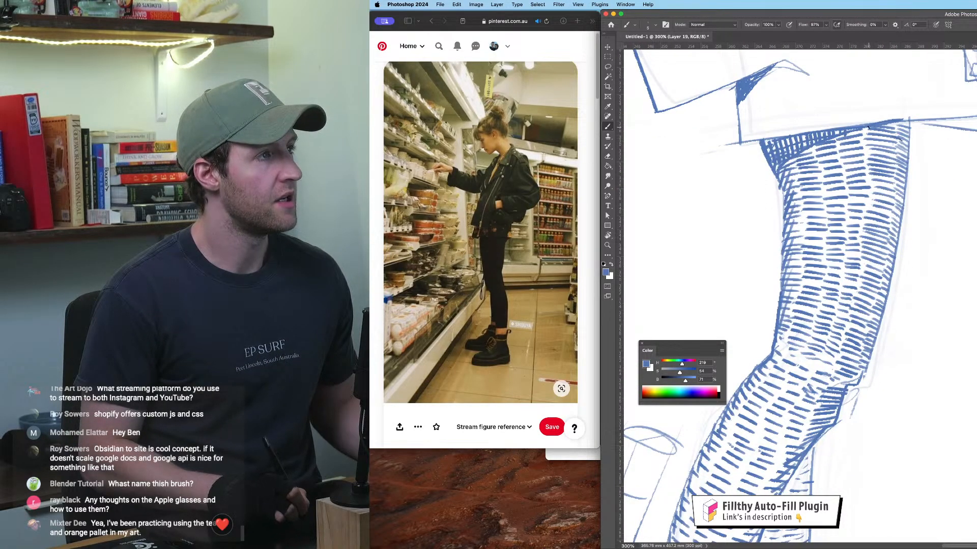
{"action": "mouse_move", "coordinate": [874, 131]}
{"action": "left_mouse_down"}
{"action": "mouse_move", "coordinate": [913, 147]}
{"action": "mouse_move", "coordinate": [902, 151]}
{"action": "left_mouse_up"}
{"action": "key", "text": "super+z"}
{"action": "key", "text": "super+z"}
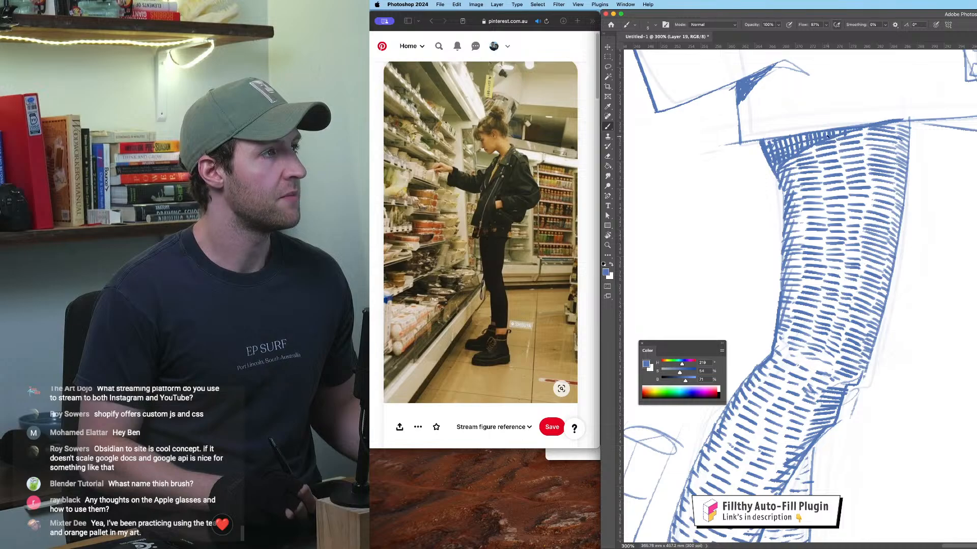
{"action": "left_click_drag", "start_coordinate": [845, 131], "coordinate": [904, 145]}
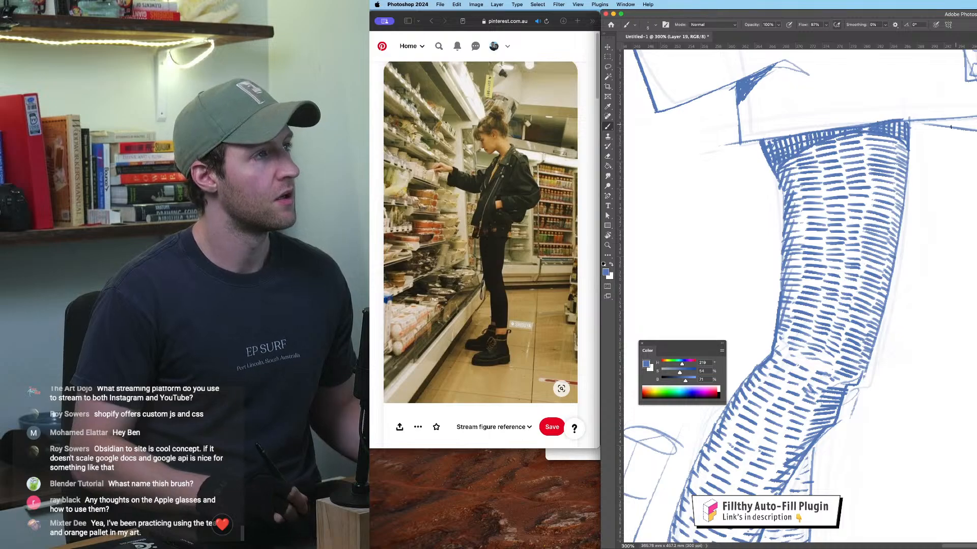
Step: Outline the near boot's collar below the trouser cuff and the front edges descending to the instep
{"action": "key", "text": "super+minus"}
{"action": "key", "text": "super+minus"}
{"action": "key", "text": "super+minus"}
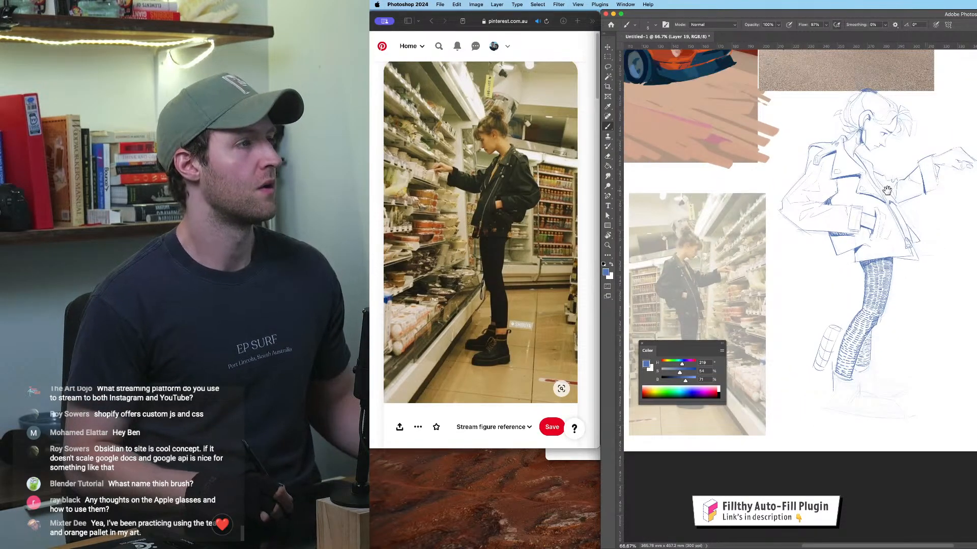
{"action": "mouse_move", "coordinate": [884, 190]}
{"action": "left_mouse_down"}
{"action": "mouse_move", "coordinate": [903, 163]}
{"action": "mouse_move", "coordinate": [908, 109]}
{"action": "left_mouse_up"}
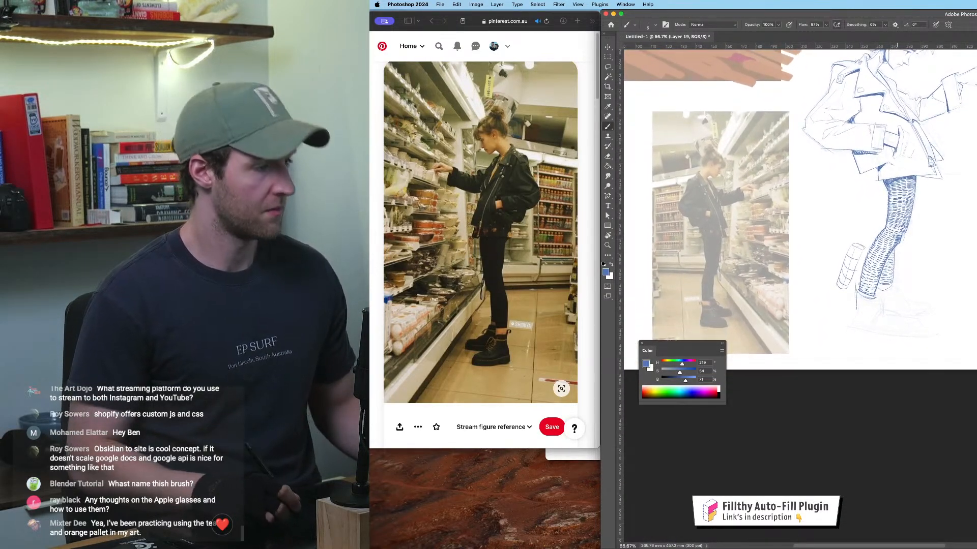
{"action": "key", "text": "super+plus"}
{"action": "key", "text": "super+plus"}
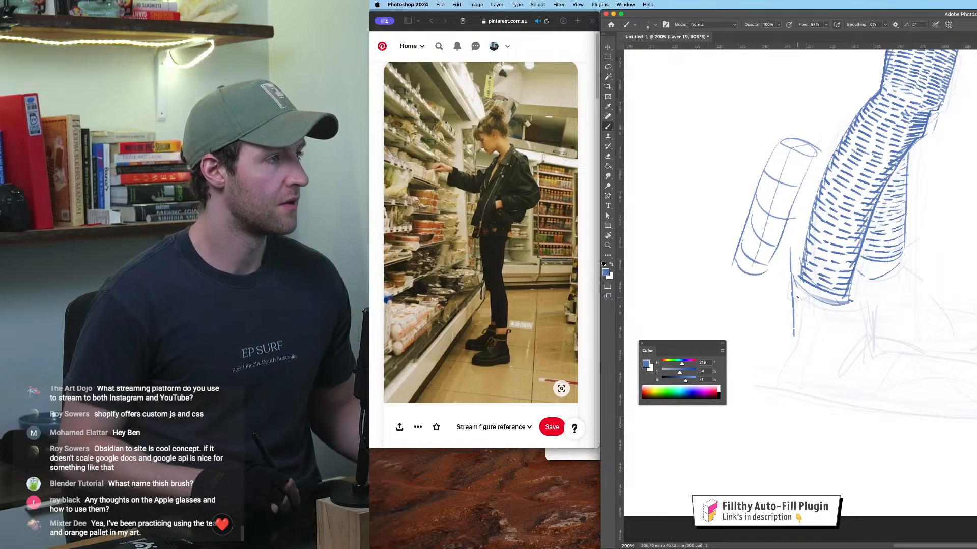
{"action": "left_click_drag", "start_coordinate": [840, 308], "coordinate": [849, 350]}
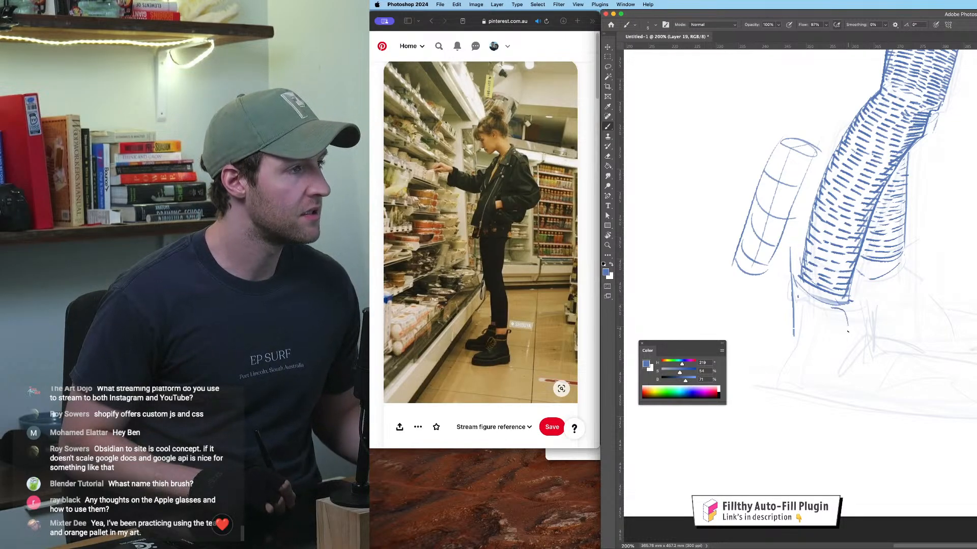
{"action": "mouse_move", "coordinate": [864, 302]}
{"action": "left_mouse_down"}
{"action": "mouse_move", "coordinate": [863, 333]}
{"action": "mouse_move", "coordinate": [863, 304]}
{"action": "left_mouse_up"}
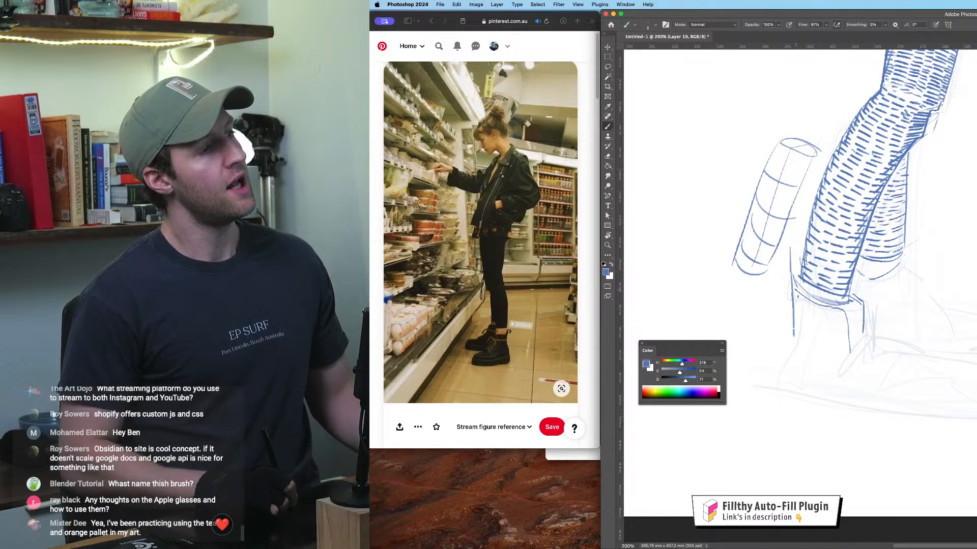
Step: Draw a small pull-tab loop sticking out from the back of the near boot's collar
{"action": "mouse_move", "coordinate": [791, 276]}
{"action": "left_mouse_down"}
{"action": "mouse_move", "coordinate": [769, 289]}
{"action": "mouse_move", "coordinate": [784, 279]}
{"action": "mouse_move", "coordinate": [792, 300]}
{"action": "left_mouse_up"}
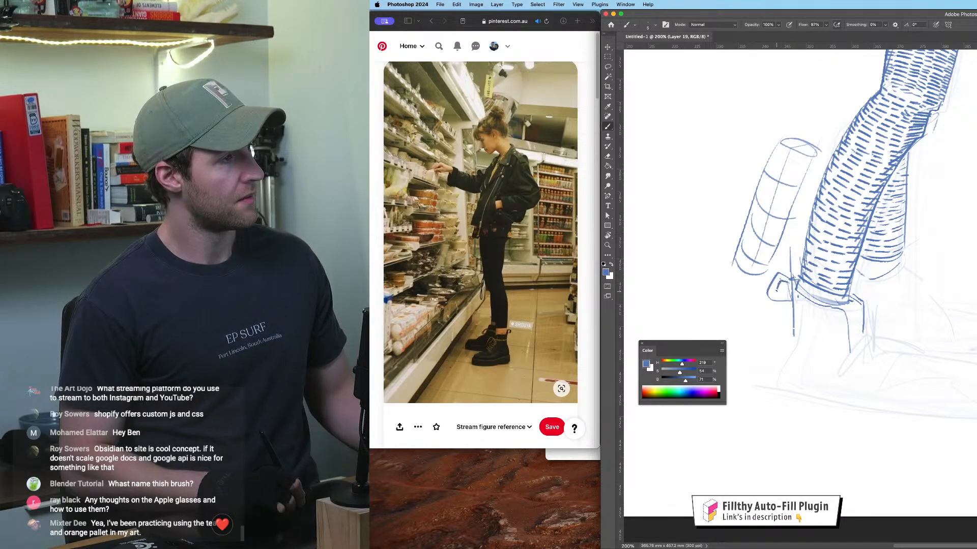
{"action": "key", "text": "super+z"}
{"action": "key", "text": "super+z"}
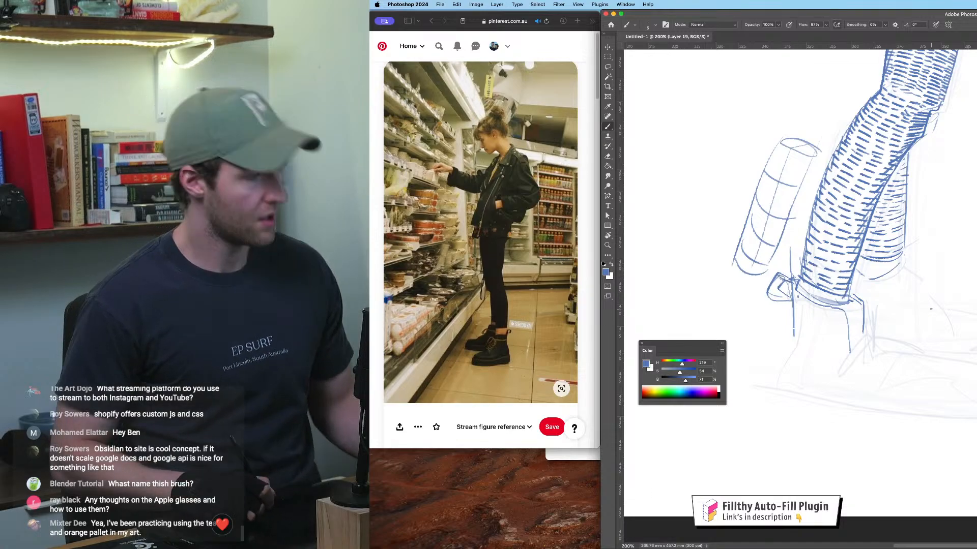
Step: Draw the near boot's back edge from the collar, flaring outward down to the heel
{"action": "key", "text": "super+minus"}
{"action": "key", "text": "super+minus"}
{"action": "key", "text": "super+minus"}
{"action": "key", "text": "super+equal"}
{"action": "key", "text": "super+equal"}
{"action": "key", "text": "super+equal"}
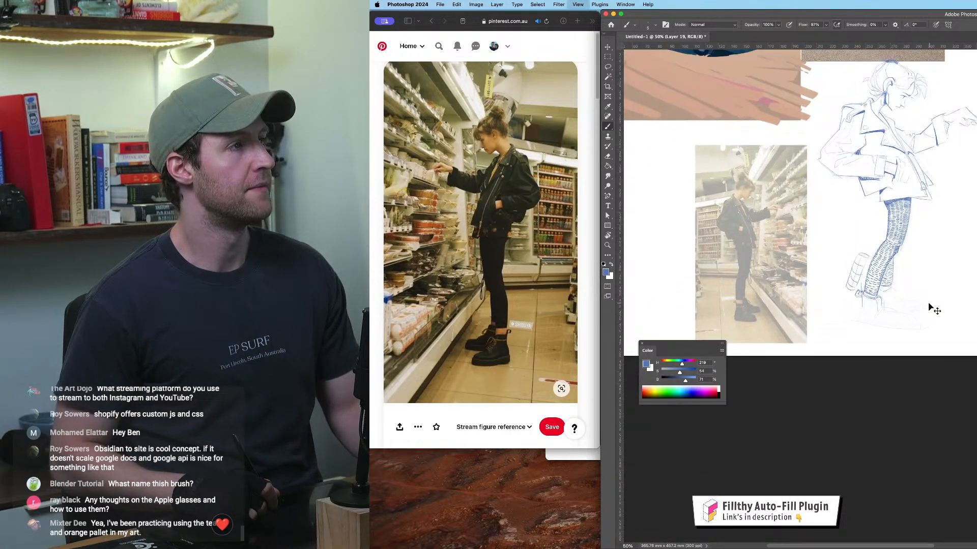
{"action": "mouse_move", "coordinate": [923, 228]}
{"action": "left_mouse_down"}
{"action": "mouse_move", "coordinate": [936, 229]}
{"action": "mouse_move", "coordinate": [936, 239]}
{"action": "left_mouse_up"}
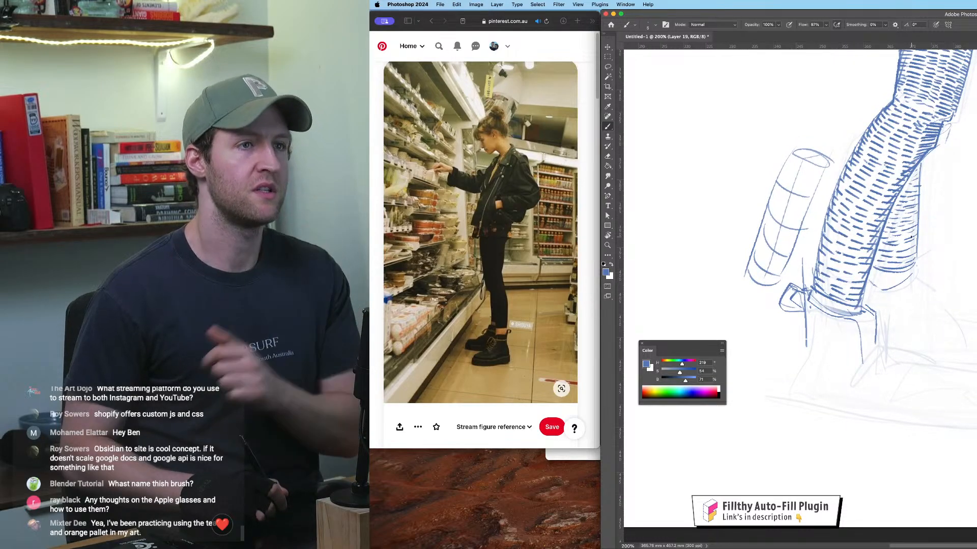
{"action": "left_click", "coordinate": [656, 25]}
{"action": "left_click", "coordinate": [656, 28]}
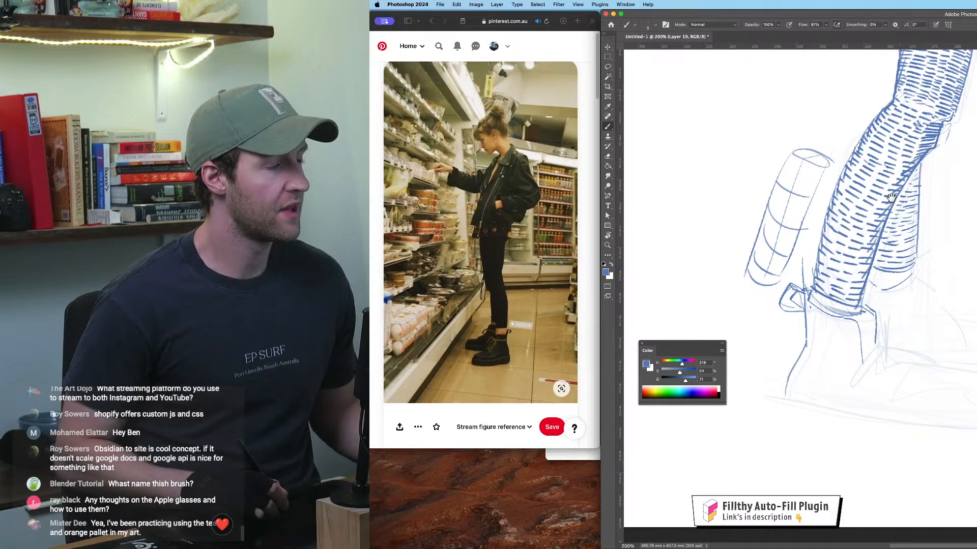
Step: Reinforce the boot's front ankle line, and outline the instep and the upper's lower edge from the heel towards the toe
{"action": "left_click_drag", "start_coordinate": [875, 344], "coordinate": [868, 288]}
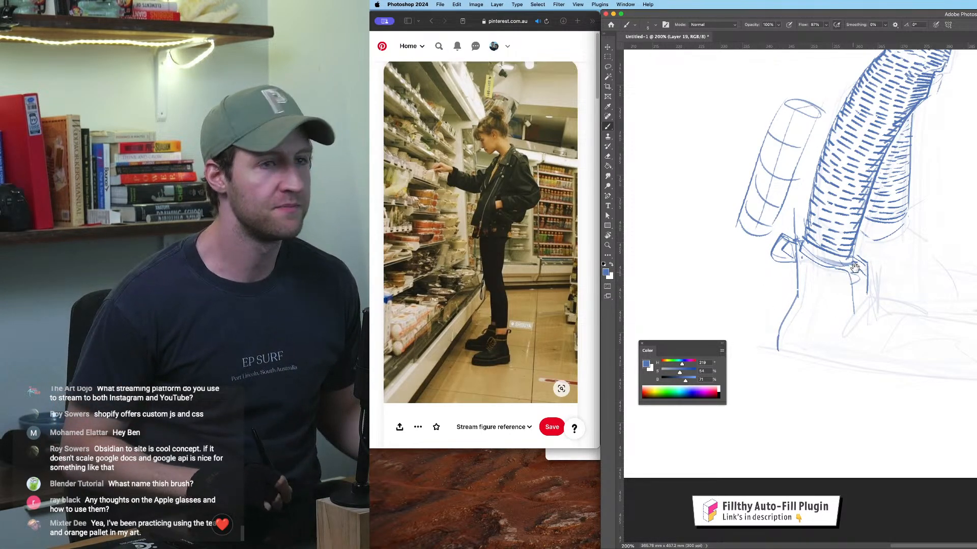
{"action": "left_click_drag", "start_coordinate": [855, 267], "coordinate": [855, 251]}
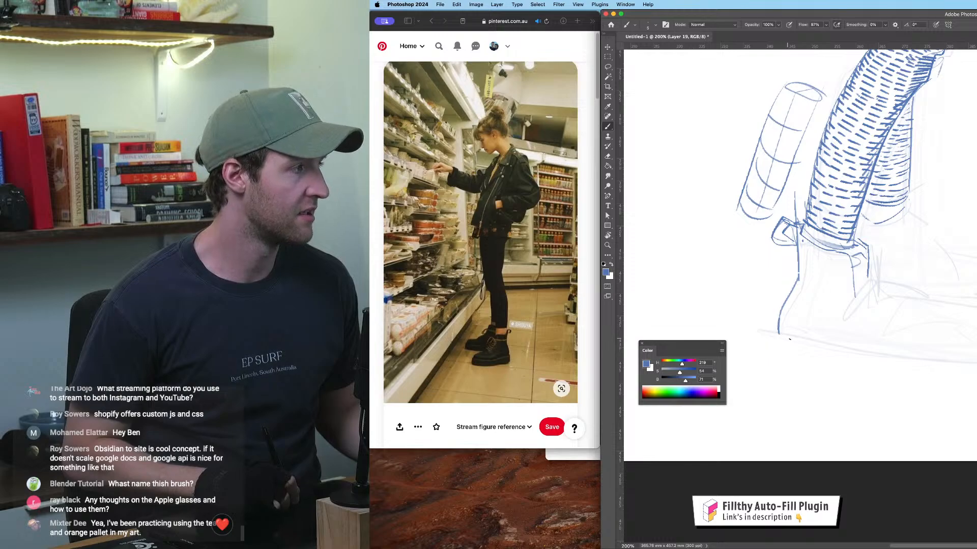
{"action": "left_click_drag", "start_coordinate": [809, 344], "coordinate": [974, 361]}
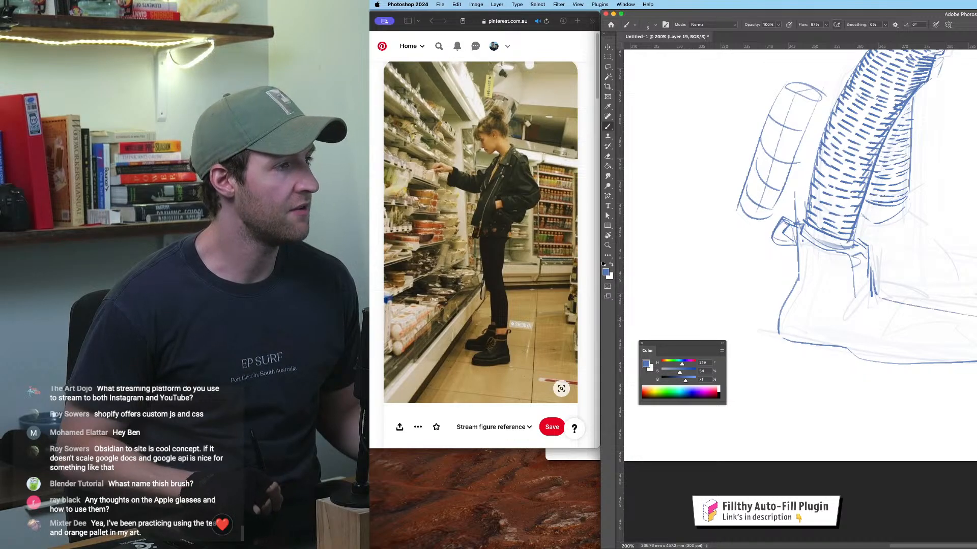
{"action": "scroll", "coordinate": [799, 254], "scroll_direction": "up", "scroll_amount": 3}
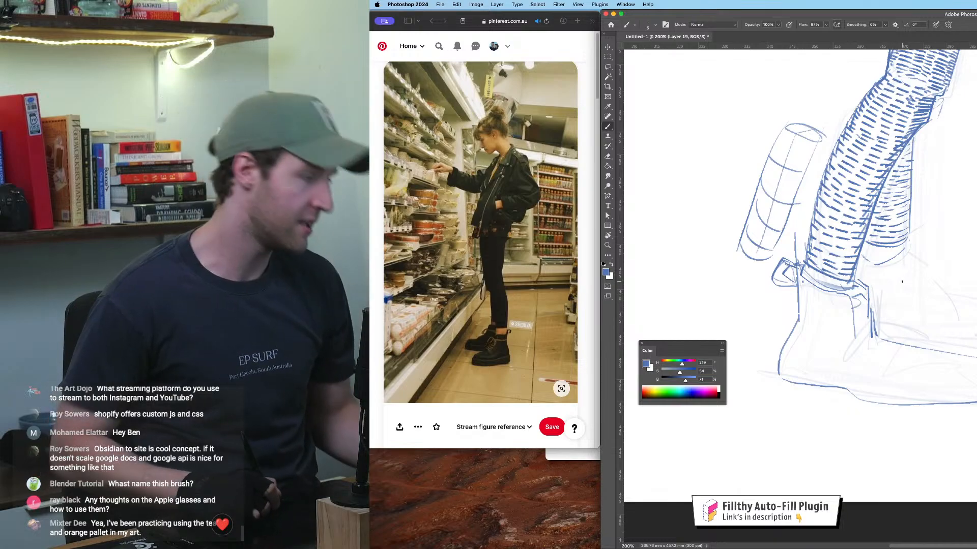
Step: Flip the canvas view back and restate the line where the near boot's upper meets the sole around the toe
{"action": "key", "text": "super+shift+h"}
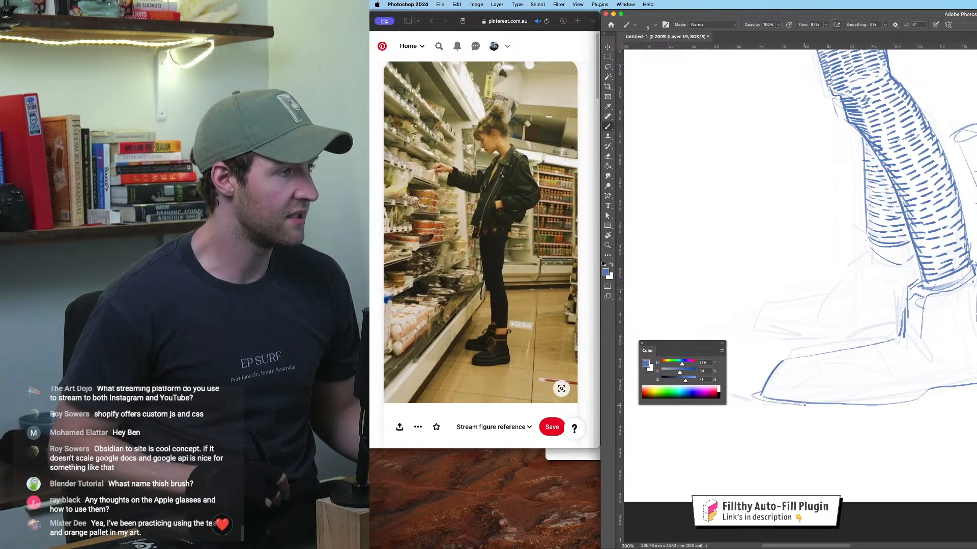
{"action": "left_click_drag", "start_coordinate": [804, 405], "coordinate": [929, 396]}
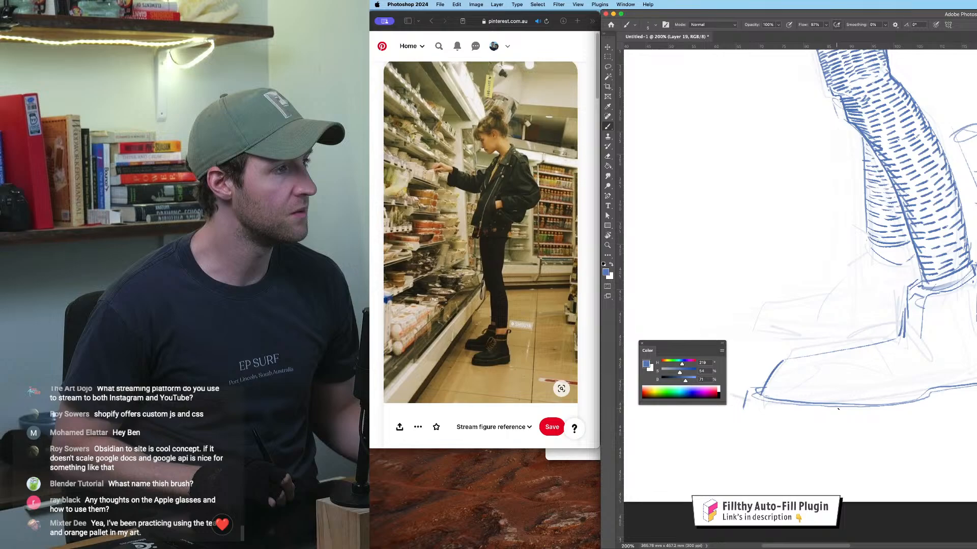
Step: Draw the near boot's thick sole from the toe back to the heel notch, with a second line below its upper edge
{"action": "key", "text": "super+minus"}
{"action": "key", "text": "super+minus"}
{"action": "key", "text": "super+minus"}
{"action": "key", "text": "super+equal"}
{"action": "key", "text": "super+equal"}
{"action": "key", "text": "super+equal"}
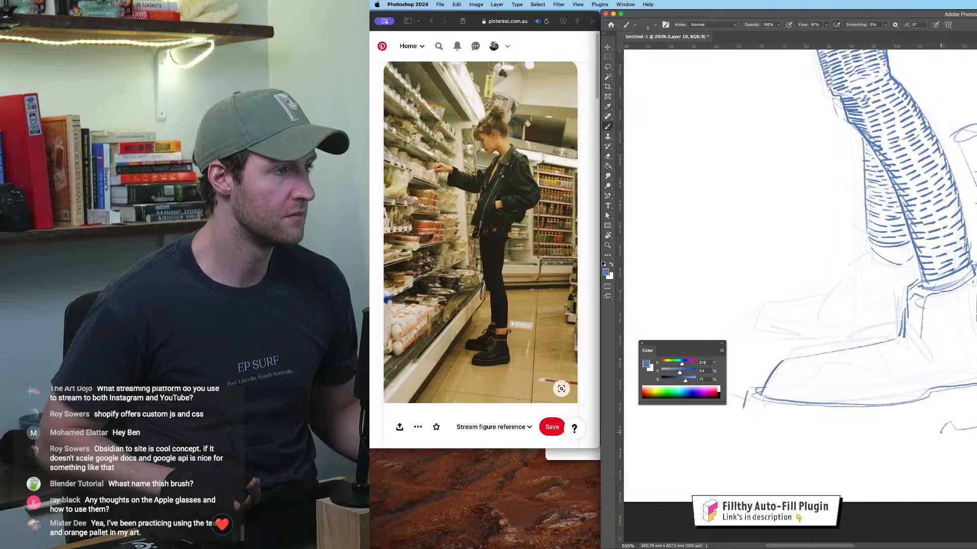
{"action": "mouse_move", "coordinate": [893, 441]}
{"action": "left_mouse_down"}
{"action": "mouse_move", "coordinate": [749, 402]}
{"action": "mouse_move", "coordinate": [883, 435]}
{"action": "left_mouse_up"}
{"action": "key", "text": "super+z"}
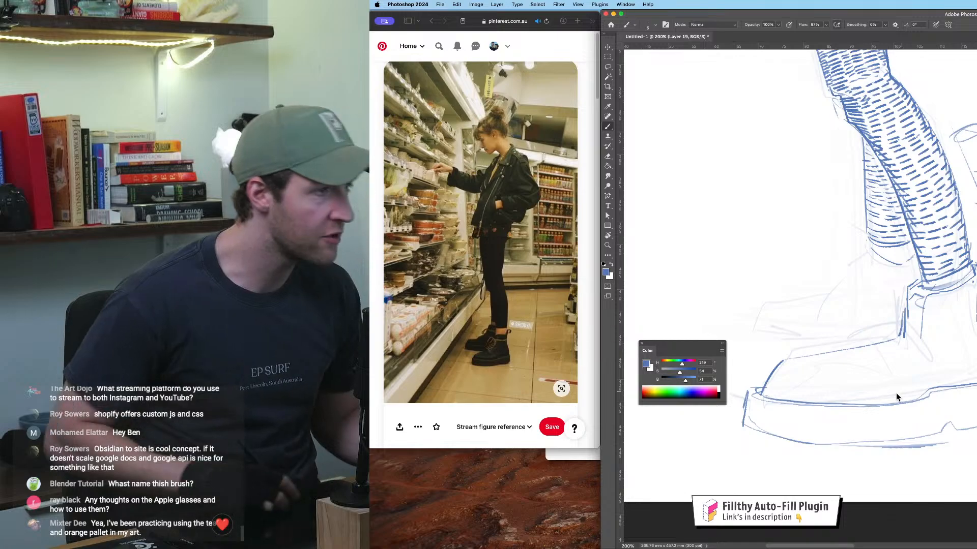
{"action": "left_click_drag", "start_coordinate": [743, 428], "coordinate": [933, 433]}
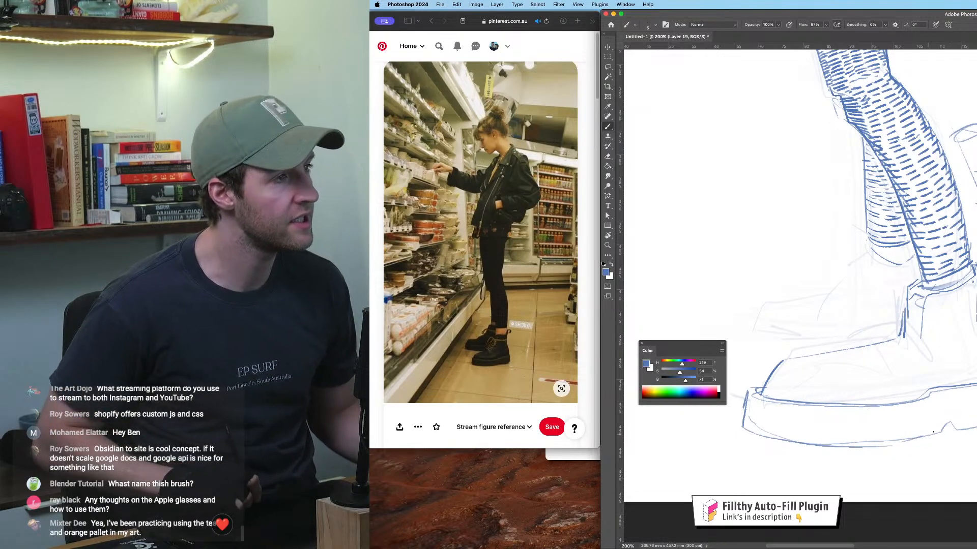
{"action": "mouse_move", "coordinate": [752, 397]}
{"action": "left_mouse_down"}
{"action": "mouse_move", "coordinate": [880, 416]}
{"action": "mouse_move", "coordinate": [936, 400]}
{"action": "left_mouse_up"}
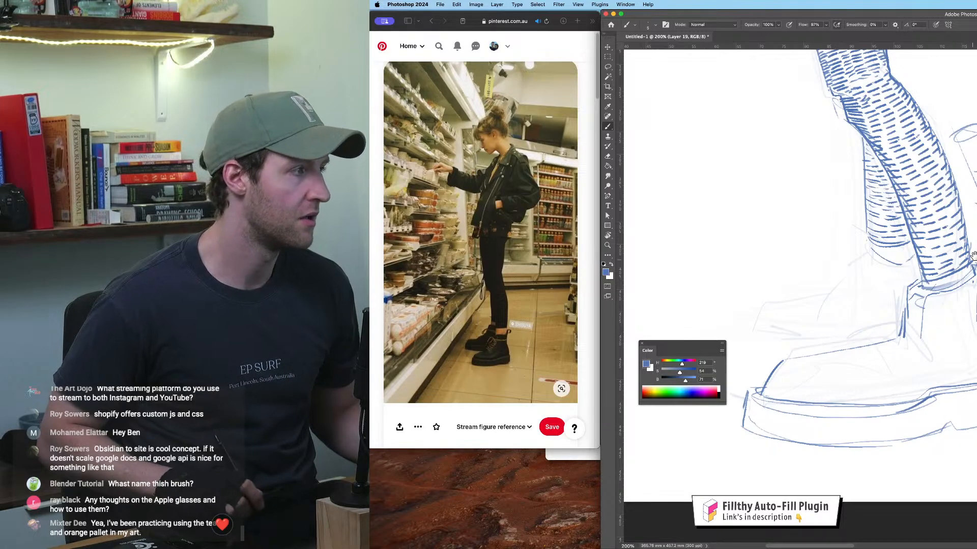
{"action": "left_click_drag", "start_coordinate": [972, 255], "coordinate": [976, 259]}
Step: Lasso the near boot, transform it to a smaller size with the toe pulled back towards the ankle, and deselect
{"action": "key", "text": "super+minus"}
{"action": "key", "text": "super+minus"}
{"action": "key", "text": "super+minus"}
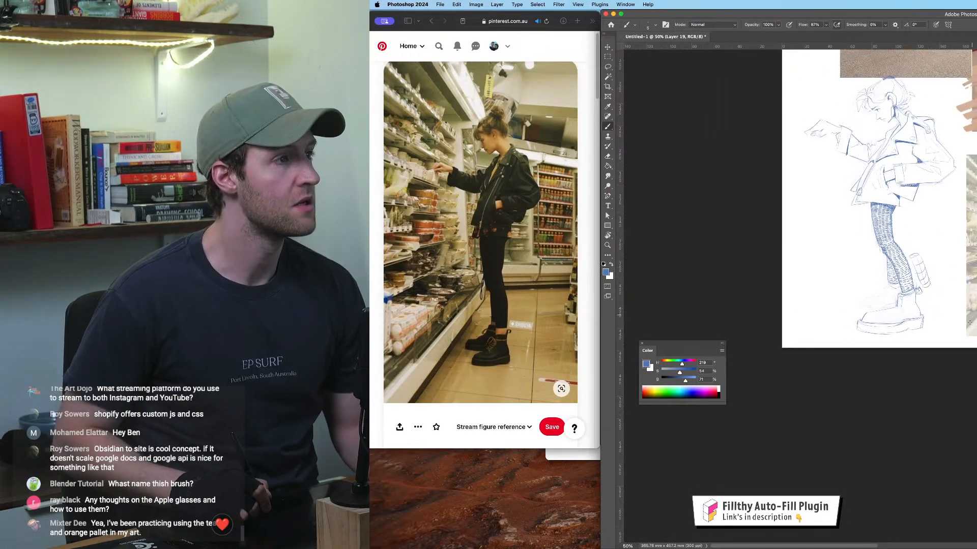
{"action": "key", "text": "super+plus"}
{"action": "key", "text": "super+plus"}
{"action": "key", "text": "super+plus"}
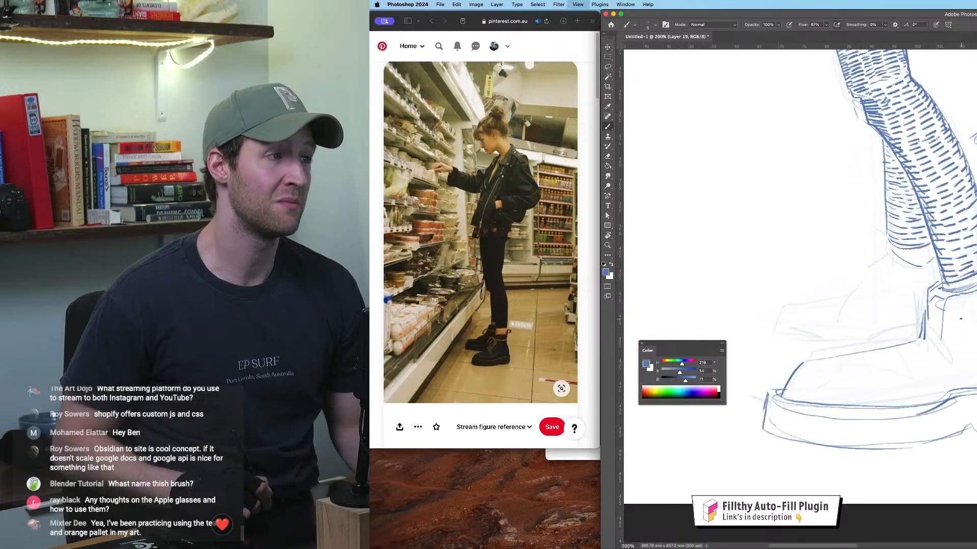
{"action": "key", "text": "l"}
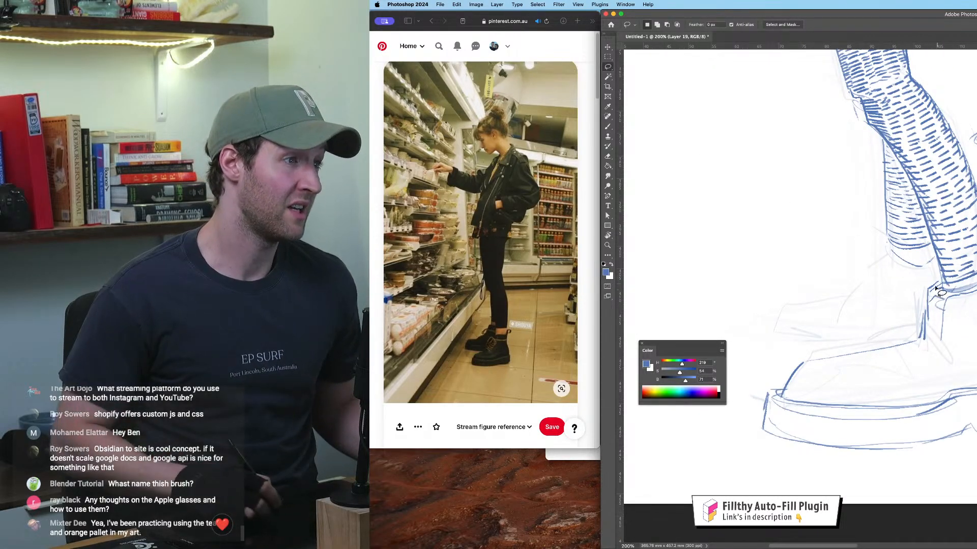
{"action": "mouse_move", "coordinate": [936, 285]}
{"action": "left_mouse_down"}
{"action": "mouse_move", "coordinate": [784, 455]}
{"action": "mouse_move", "coordinate": [976, 460]}
{"action": "left_mouse_up"}
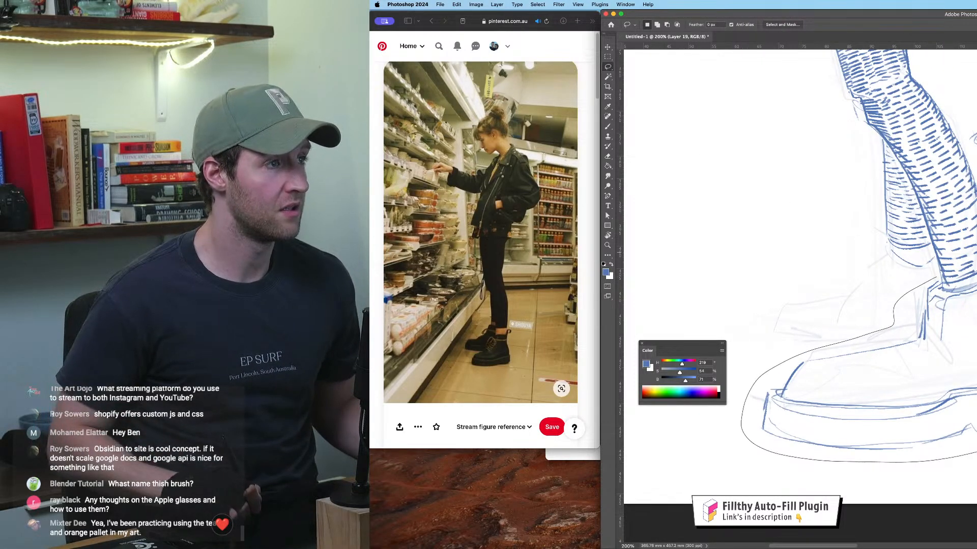
{"action": "left_click_drag", "start_coordinate": [960, 287], "coordinate": [938, 285]}
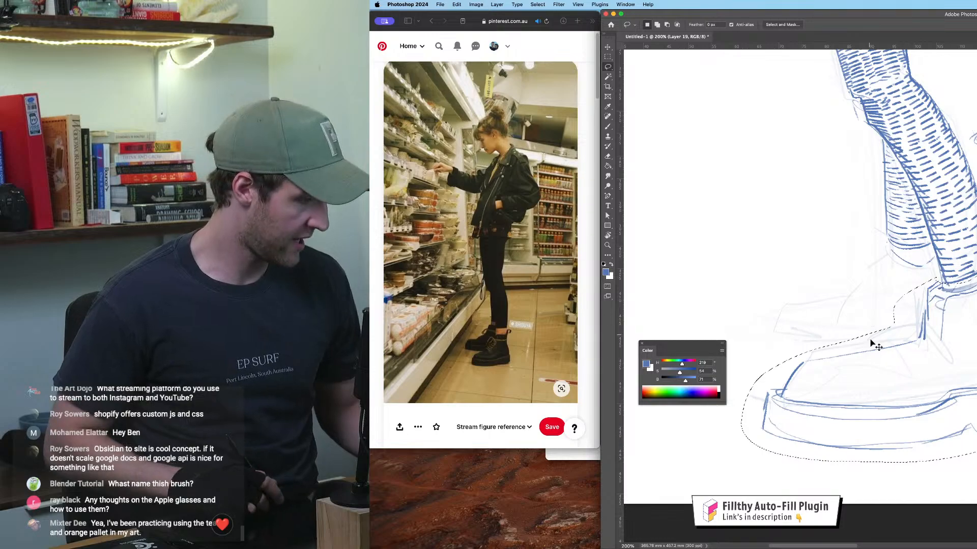
{"action": "key", "text": "super+t"}
{"action": "left_click_drag", "start_coordinate": [740, 461], "coordinate": [796, 438]}
{"action": "left_click_drag", "start_coordinate": [976, 364], "coordinate": [963, 371]}
{"action": "key", "text": "Return"}
{"action": "key", "text": "super+d"}
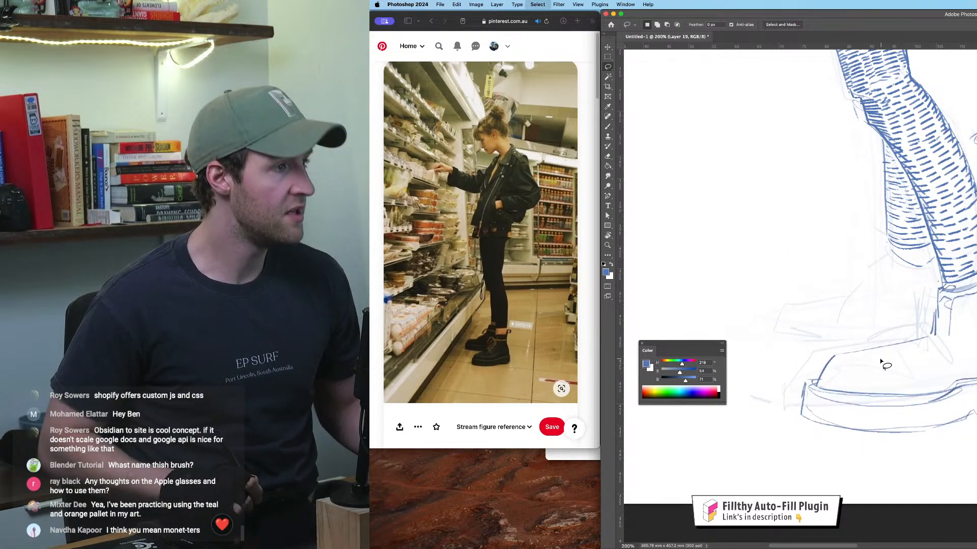
Step: Redraw the near boot's instep line and extend the front of the sole slightly past the toe
{"action": "key", "text": "b"}
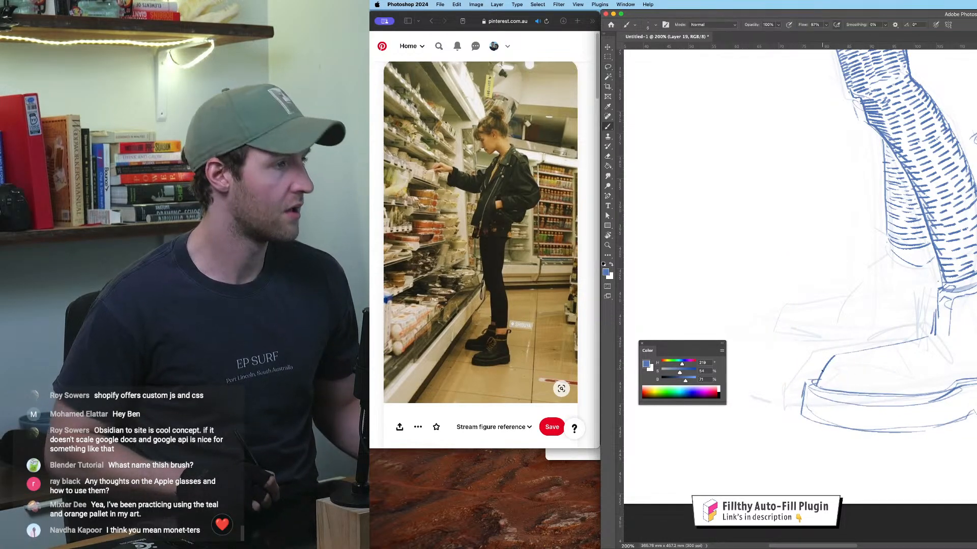
{"action": "left_click_drag", "start_coordinate": [819, 382], "coordinate": [890, 391]}
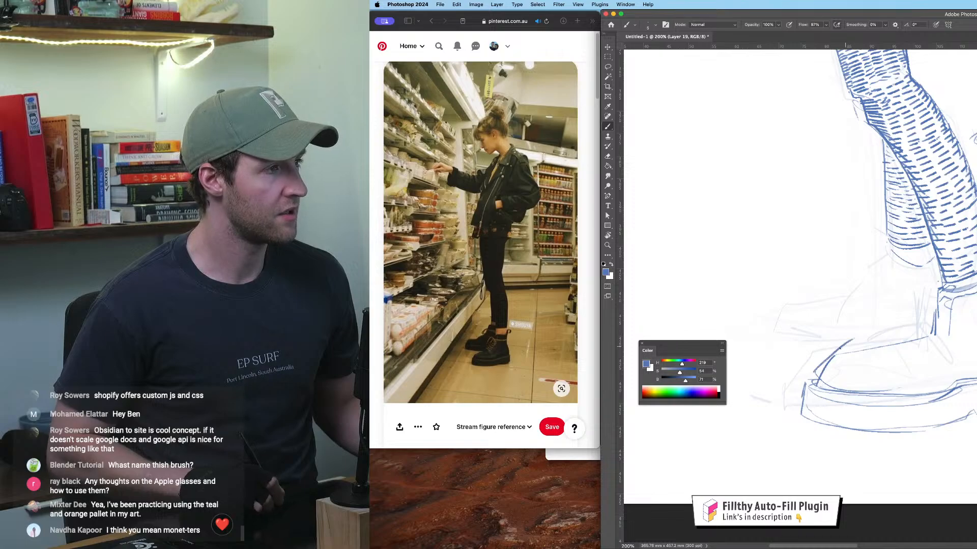
{"action": "left_click_drag", "start_coordinate": [832, 353], "coordinate": [941, 329]}
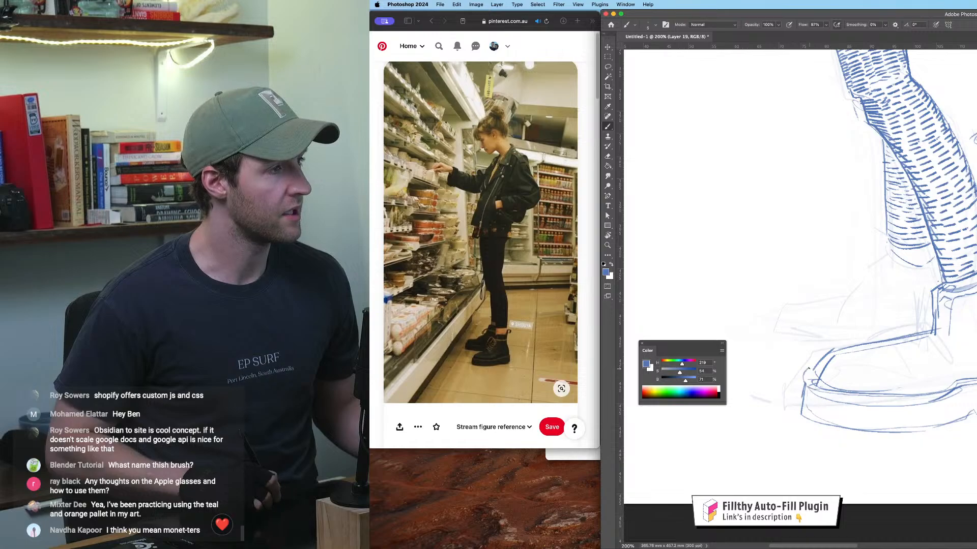
{"action": "left_click_drag", "start_coordinate": [811, 422], "coordinate": [839, 430]}
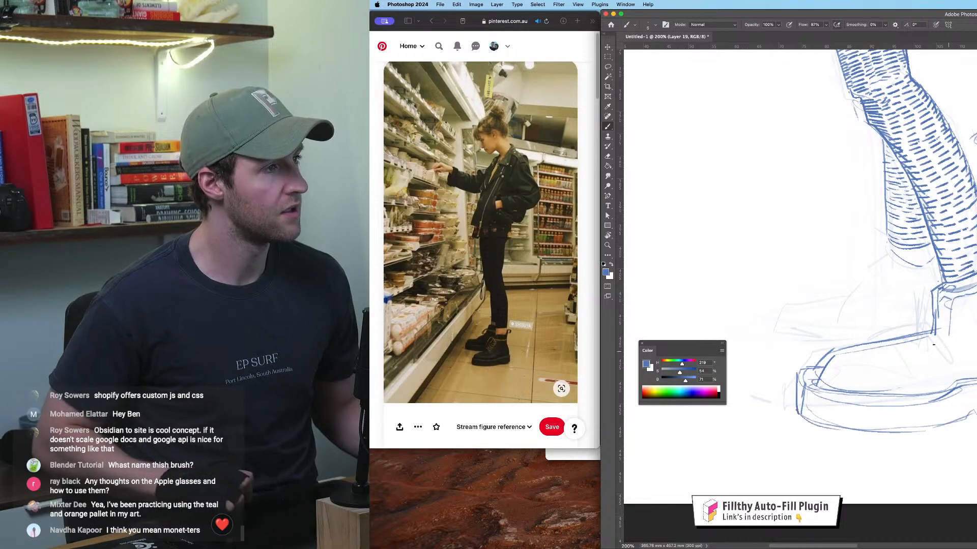
Step: Flip the canvas view horizontally and draw a curved toe cap seam across the front of the near boot
{"action": "key", "text": "super+minus"}
{"action": "key", "text": "super+minus"}
{"action": "key", "text": "super+minus"}
{"action": "key", "text": "super+minus"}
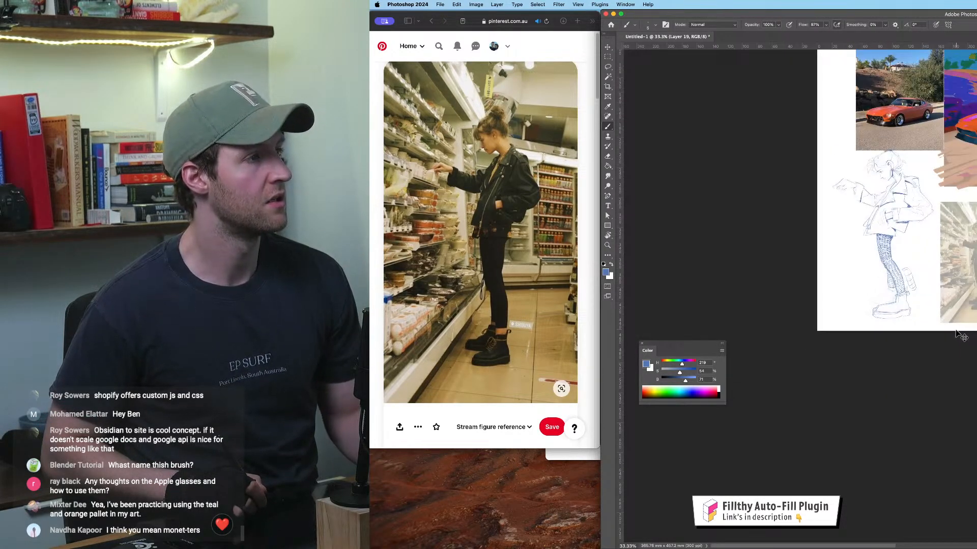
{"action": "key", "text": "super+plus"}
{"action": "key", "text": "super+plus"}
{"action": "key", "text": "super+plus"}
{"action": "key", "text": "super+plus"}
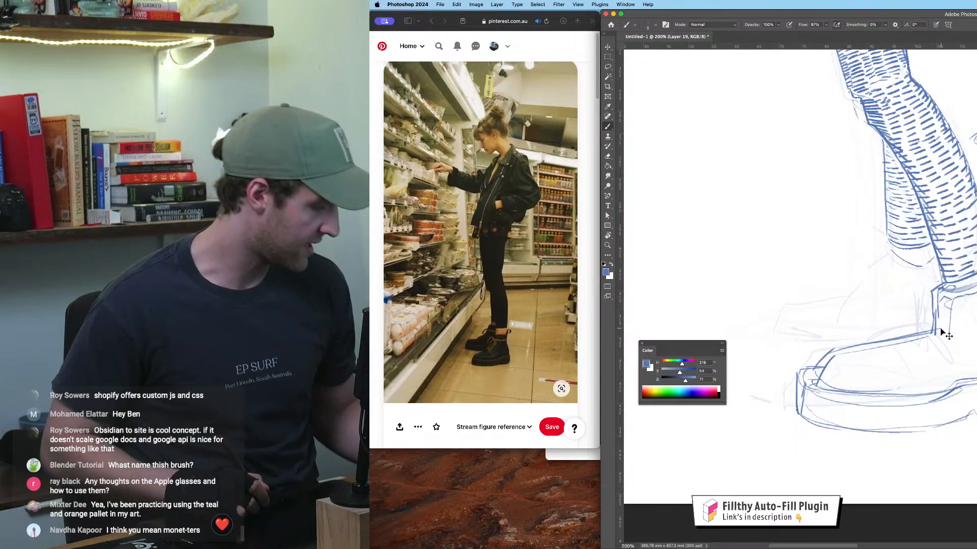
{"action": "key", "text": "super+shift+h"}
{"action": "left_click_drag", "start_coordinate": [916, 291], "coordinate": [895, 285]}
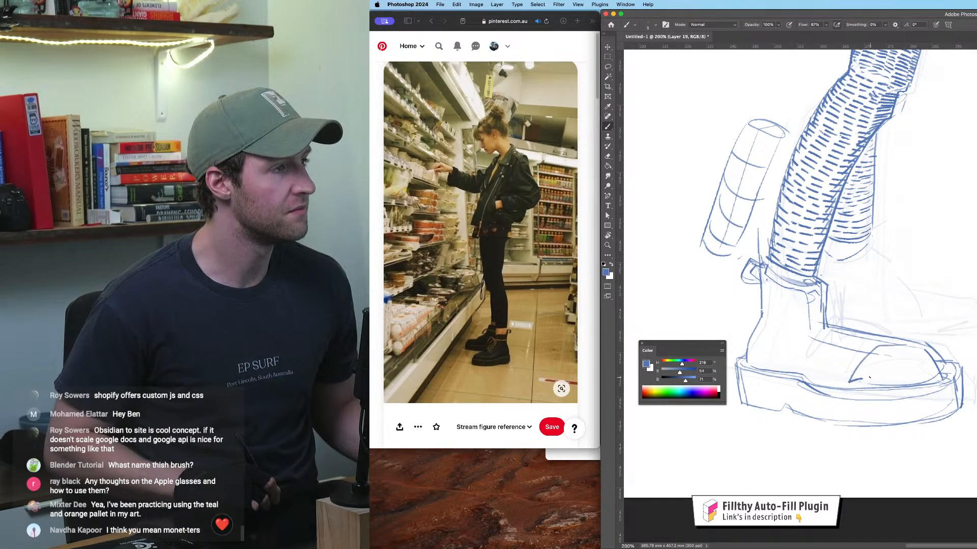
{"action": "key", "text": "super+z"}
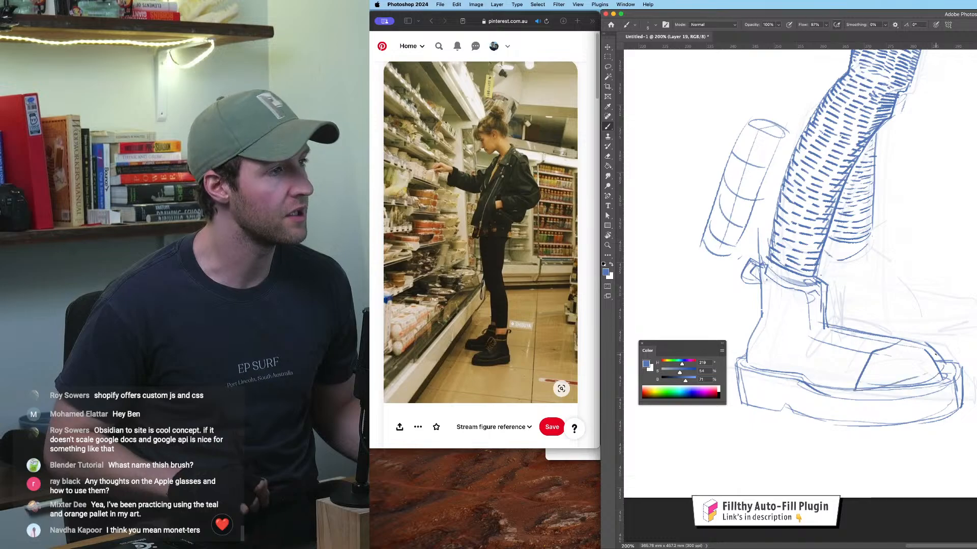
Step: Outline the far boot behind the near one, with its collar at the trouser hem, instep, toe and sole
{"action": "left_click_drag", "start_coordinate": [887, 282], "coordinate": [865, 287]}
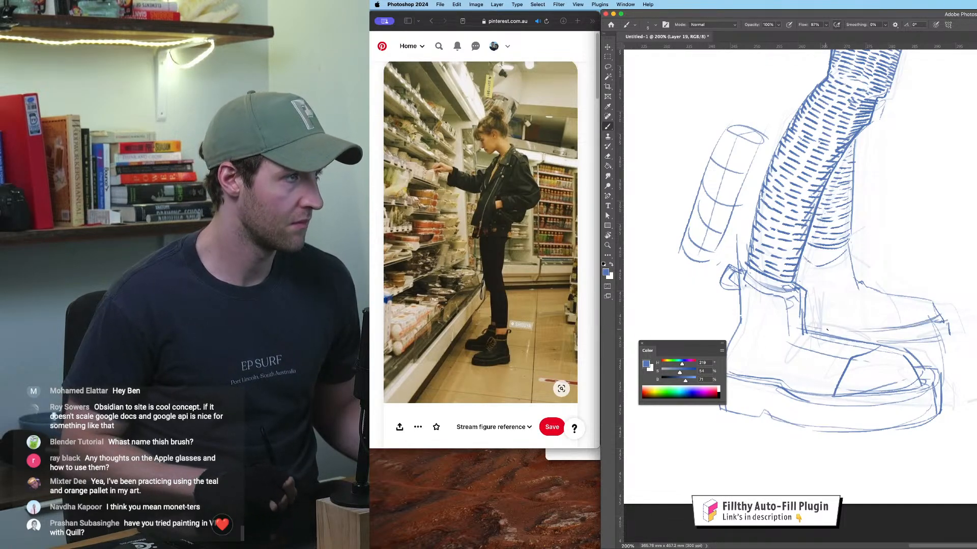
{"action": "left_click_drag", "start_coordinate": [959, 267], "coordinate": [975, 280]}
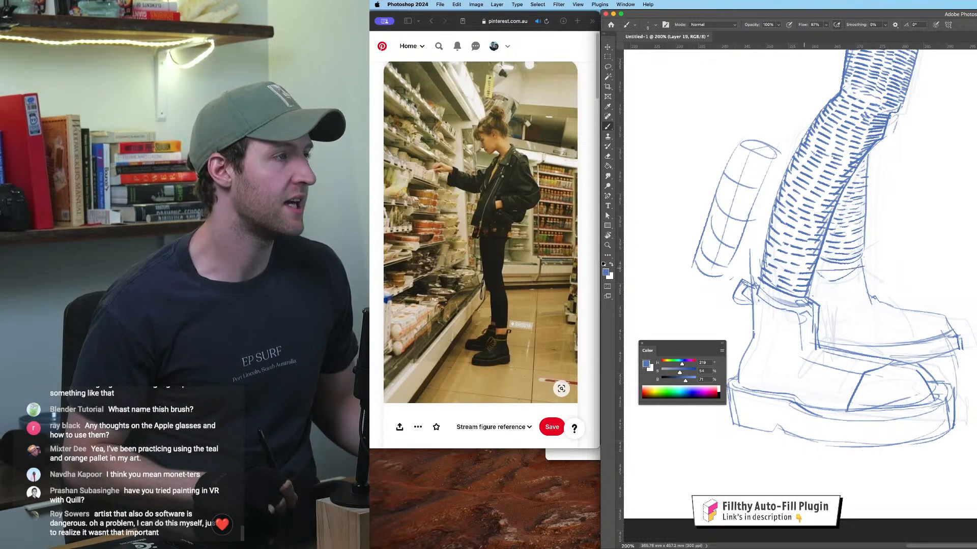
{"action": "left_click_drag", "start_coordinate": [811, 279], "coordinate": [871, 274]}
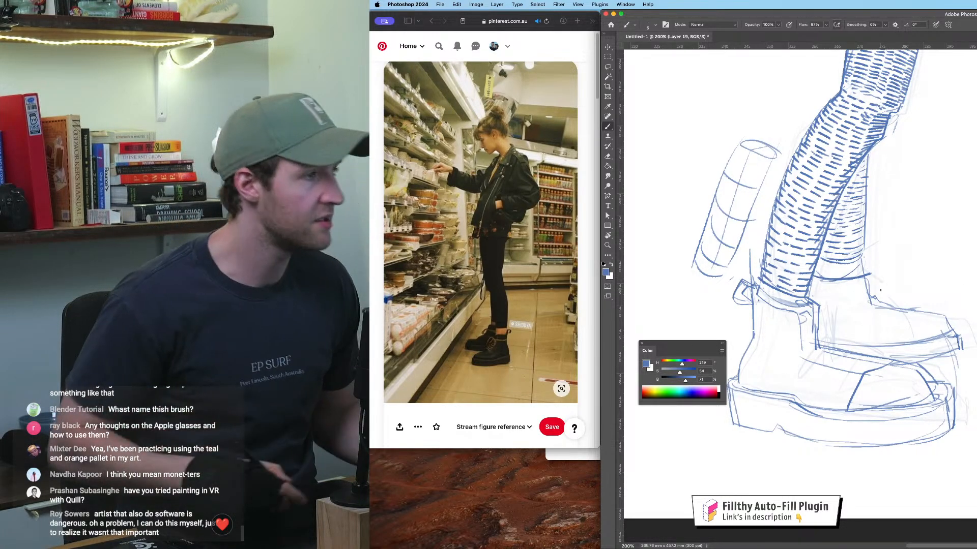
{"action": "left_click_drag", "start_coordinate": [945, 329], "coordinate": [886, 339]}
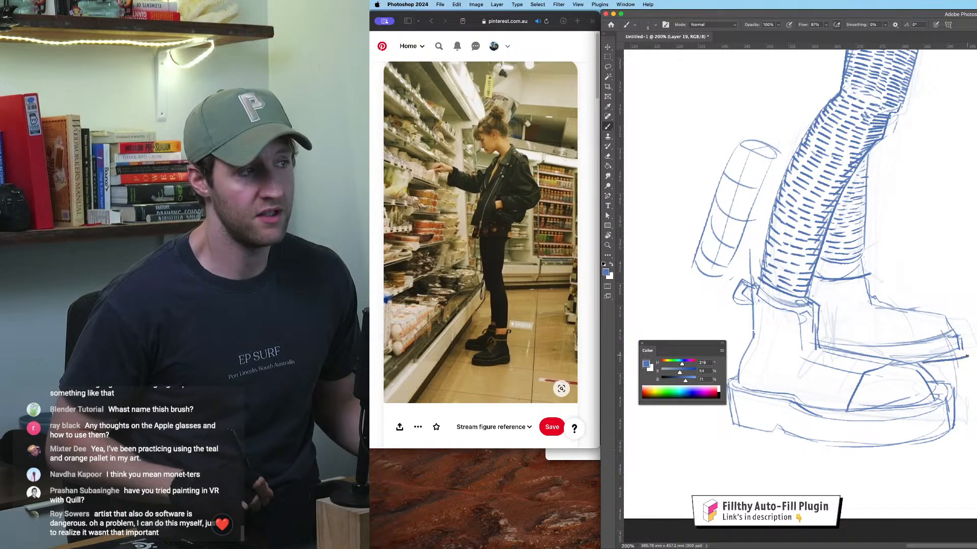
{"action": "key", "text": "super+z"}
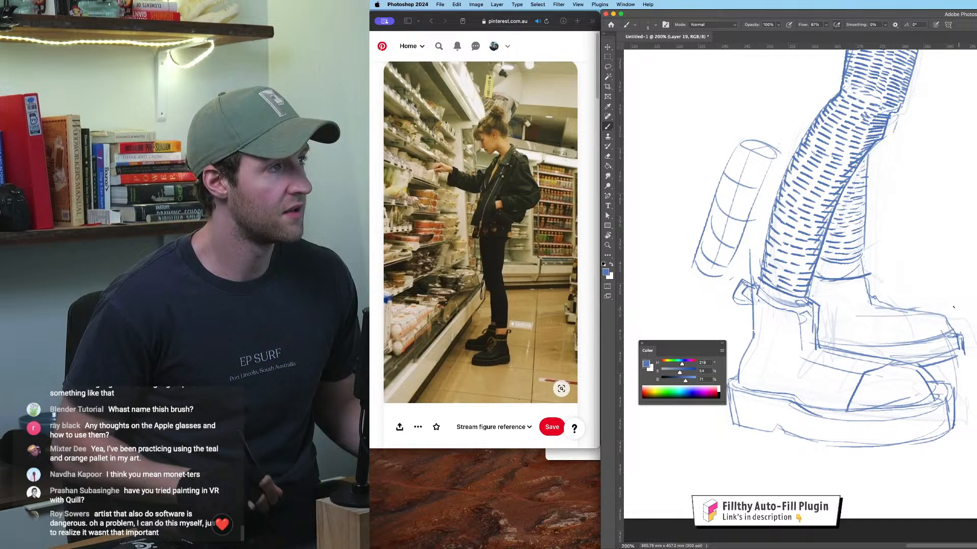
Step: Draw an upright oval patch on the side of the near boot just above the heel
{"action": "key", "text": "super+minus"}
{"action": "key", "text": "super+minus"}
{"action": "key", "text": "super+minus"}
{"action": "key", "text": "super+minus"}
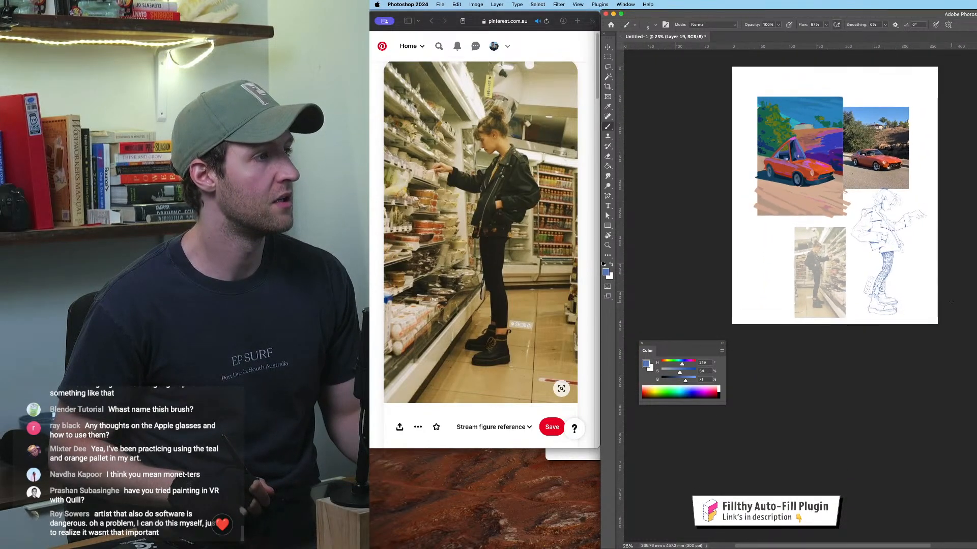
{"action": "key", "text": "super+equal"}
{"action": "key", "text": "super+equal"}
{"action": "key", "text": "super+equal"}
{"action": "key", "text": "super+equal"}
{"action": "key", "text": "super+equal"}
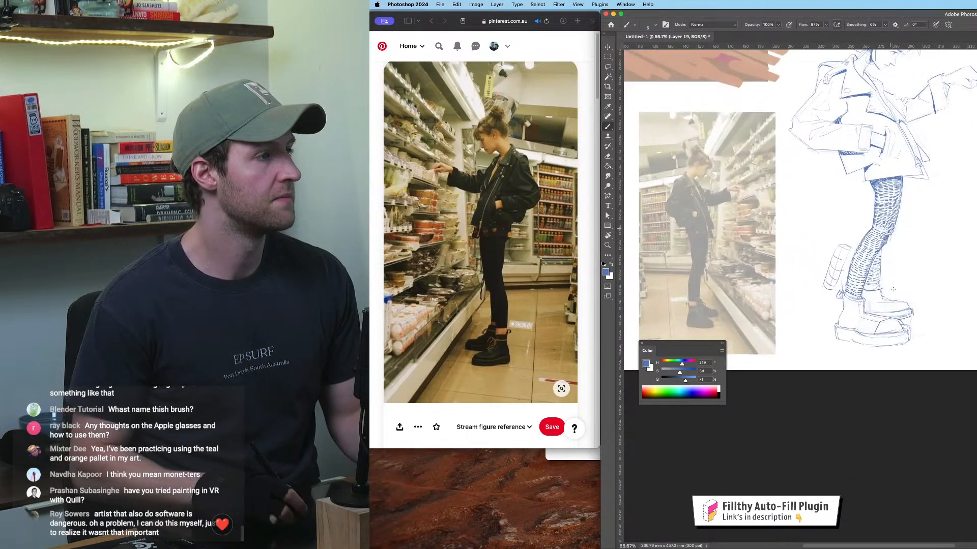
{"action": "left_click_drag", "start_coordinate": [834, 277], "coordinate": [863, 194]}
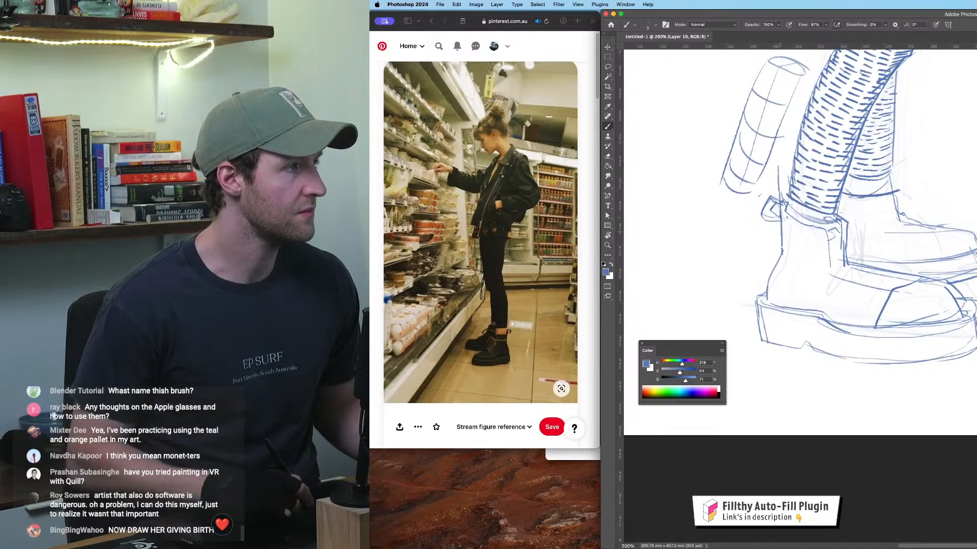
{"action": "left_click_drag", "start_coordinate": [786, 263], "coordinate": [794, 305]}
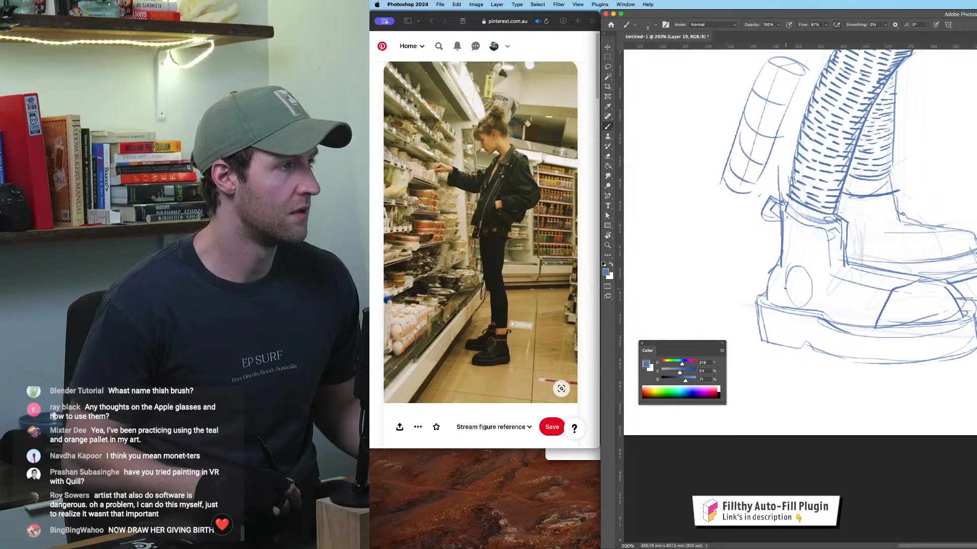
{"action": "key", "text": "super+z"}
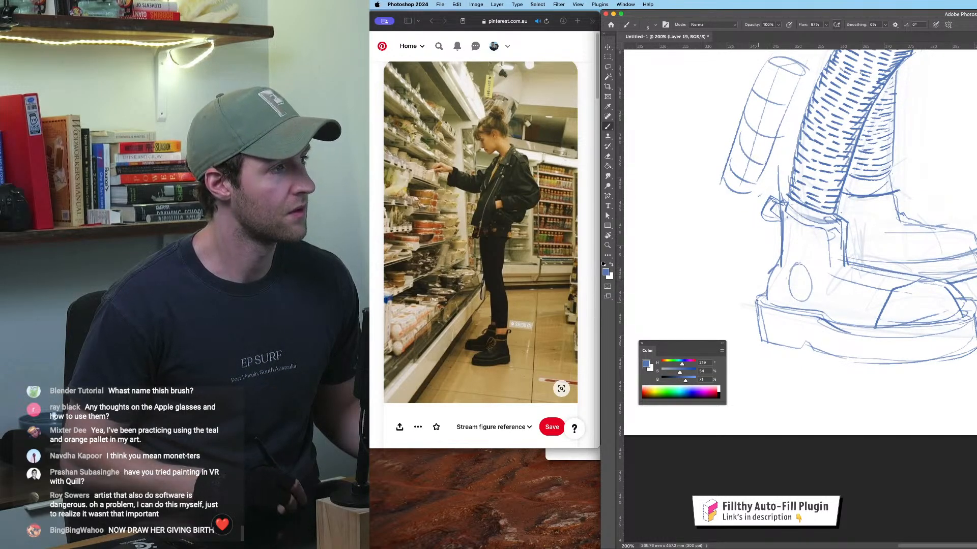
Step: Reinforce the near boot's sole with darker lines around the heel, small tread marks and a heavier bottom edge
{"action": "left_click_drag", "start_coordinate": [757, 304], "coordinate": [767, 341]}
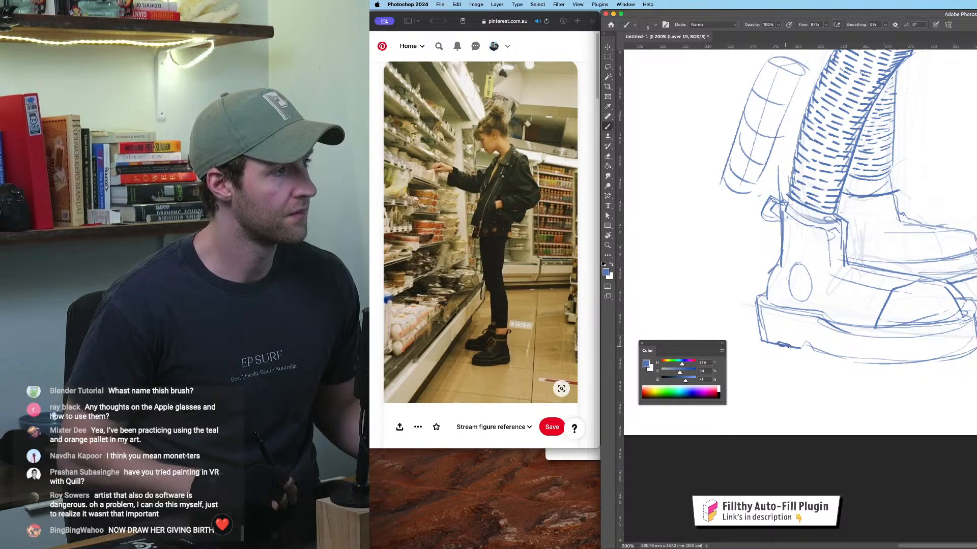
{"action": "left_click_drag", "start_coordinate": [936, 363], "coordinate": [973, 351]}
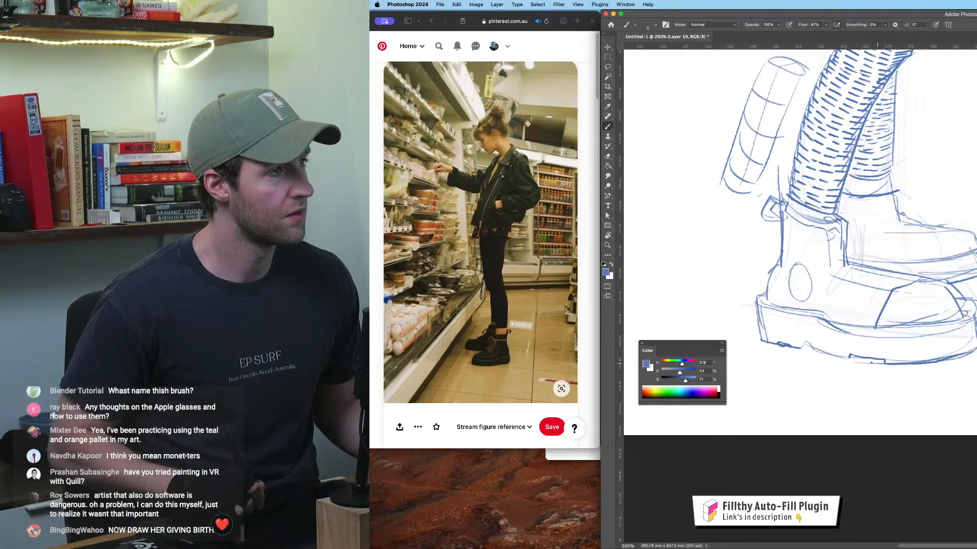
{"action": "left_click_drag", "start_coordinate": [805, 345], "coordinate": [769, 338]}
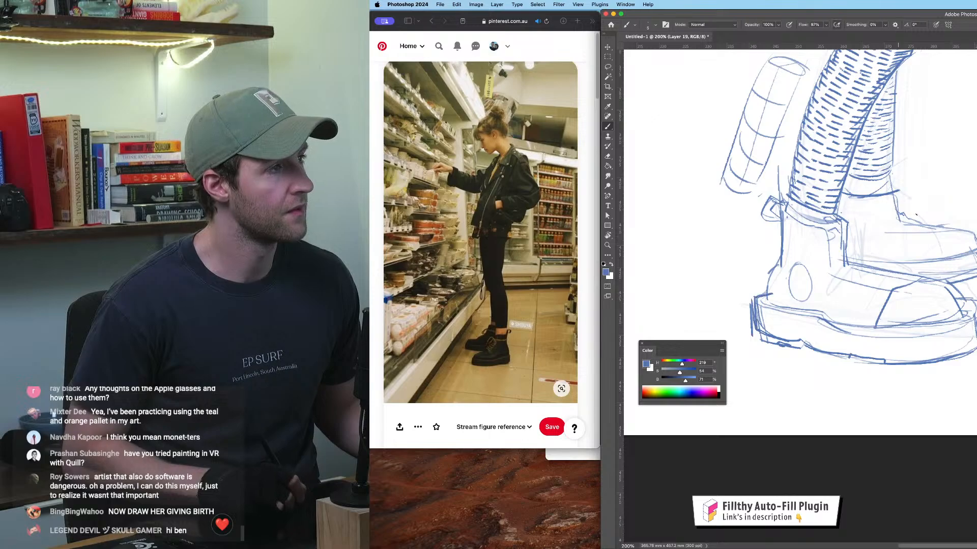
Step: Restate the rounded hair bun above the figure's head with curved strokes and review the whole figure
{"action": "left_click_drag", "start_coordinate": [911, 201], "coordinate": [913, 400]}
{"action": "left_click_drag", "start_coordinate": [910, 122], "coordinate": [881, 299]}
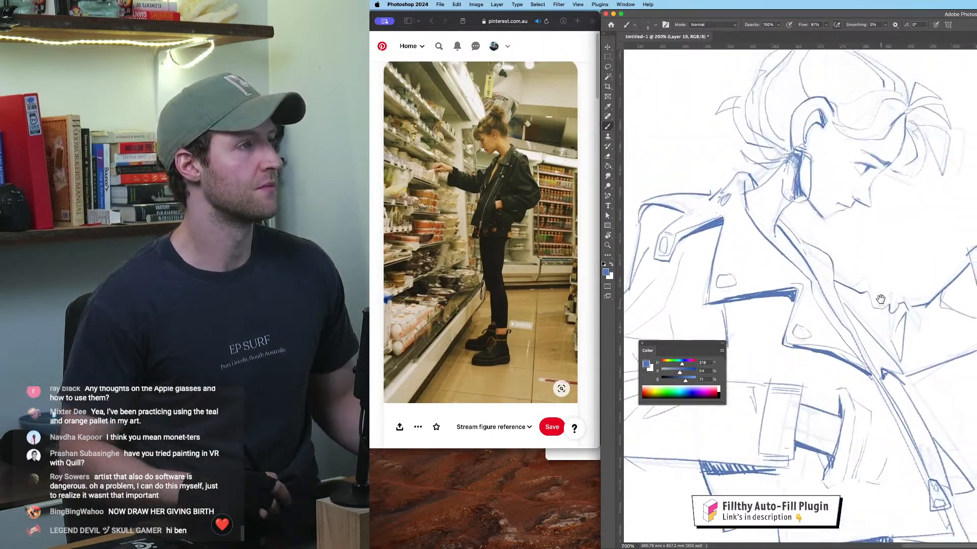
{"action": "left_click_drag", "start_coordinate": [854, 86], "coordinate": [846, 131]}
{"action": "left_click_drag", "start_coordinate": [863, 201], "coordinate": [881, 233]}
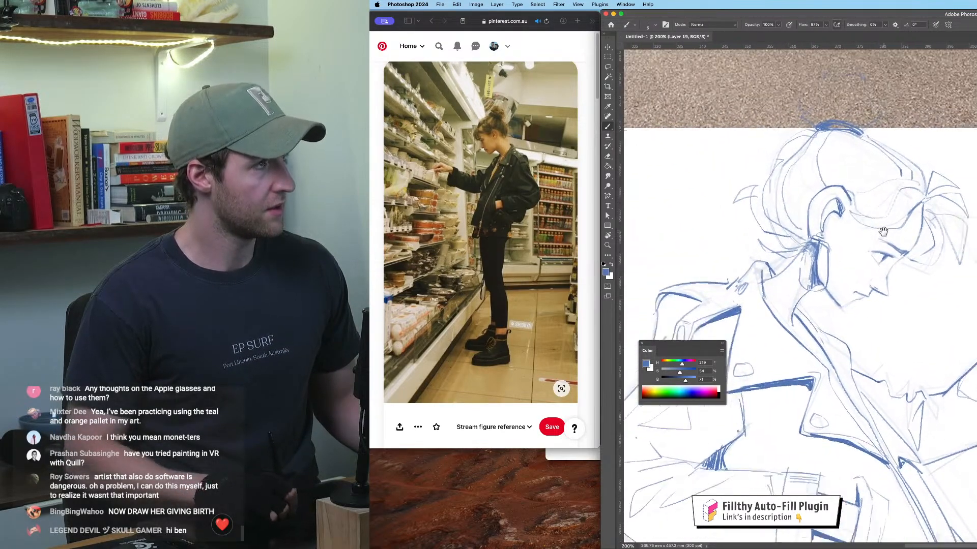
{"action": "left_click_drag", "start_coordinate": [838, 141], "coordinate": [877, 192]}
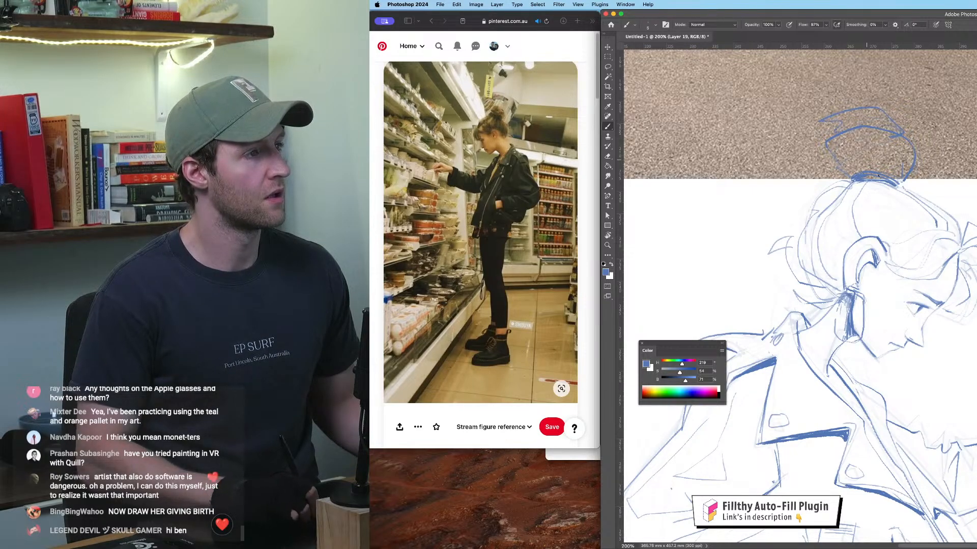
{"action": "key", "text": "super+minus"}
{"action": "key", "text": "super+minus"}
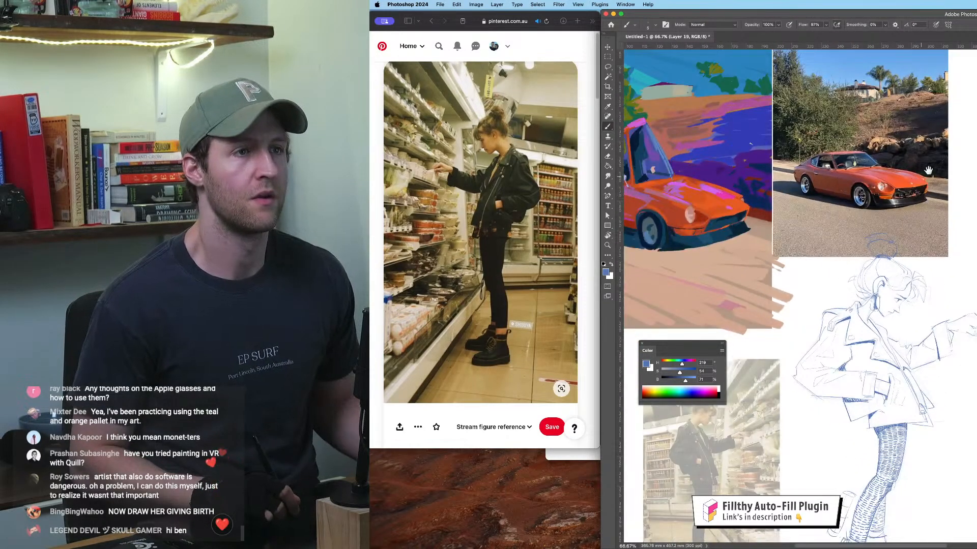
{"action": "left_click_drag", "start_coordinate": [929, 170], "coordinate": [955, 113]}
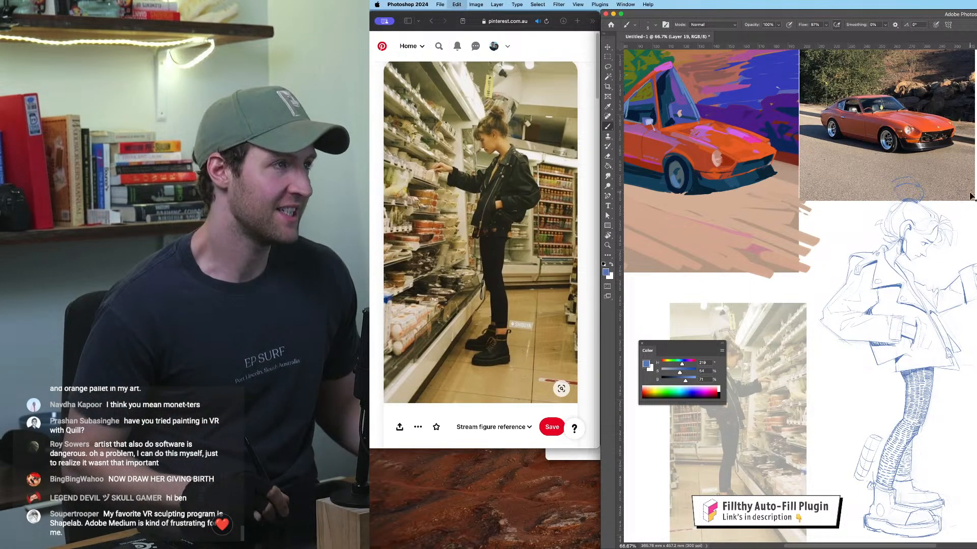
Step: Flip the canvas view back and undo the last stroke on the boots
{"action": "key", "text": "super+shift+h"}
{"action": "left_click_drag", "start_coordinate": [869, 217], "coordinate": [875, 138]}
{"action": "key", "text": "super+plus"}
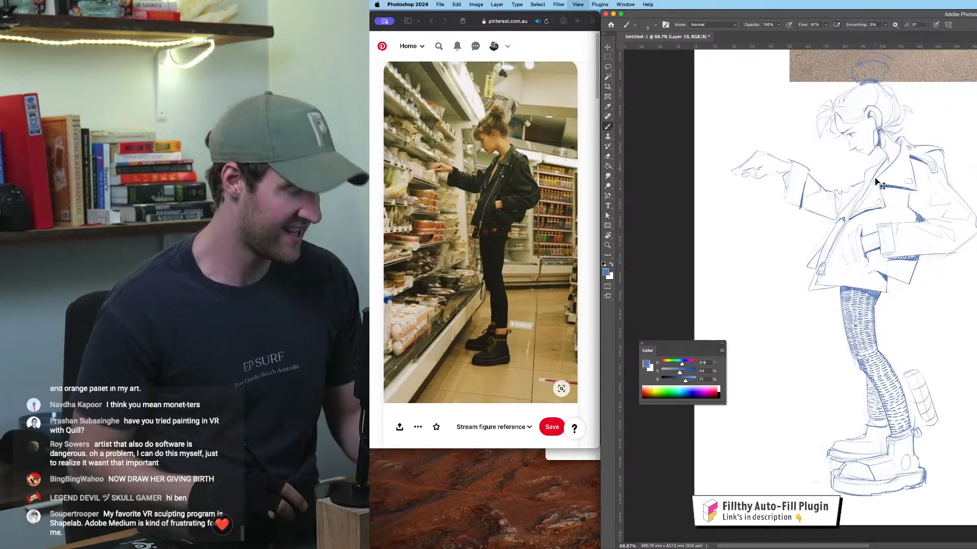
{"action": "left_click_drag", "start_coordinate": [872, 297], "coordinate": [879, 173]}
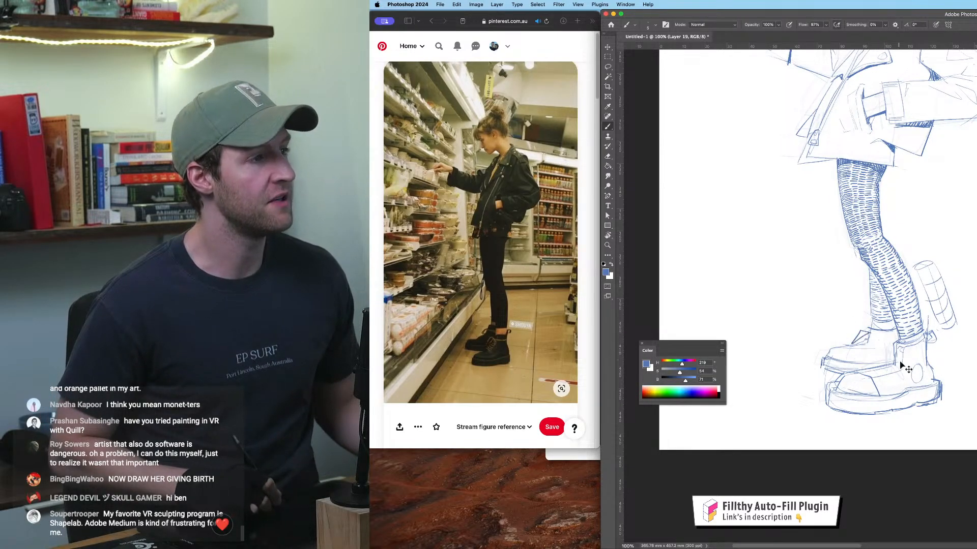
{"action": "key", "text": "super+z"}
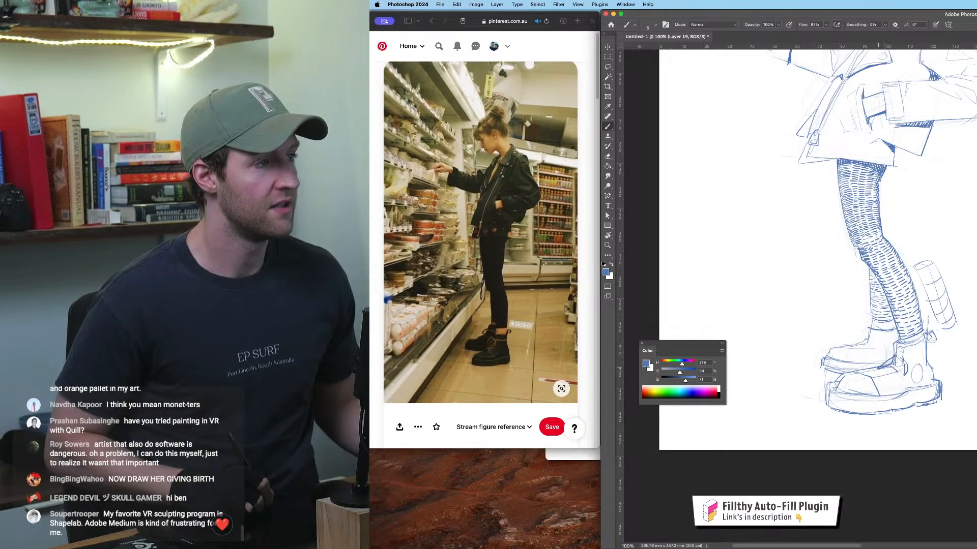
Step: Review the whole figure, add a new layer and select a tall rectangle around the figure from head to lower legs
{"action": "left_click_drag", "start_coordinate": [920, 252], "coordinate": [948, 437]}
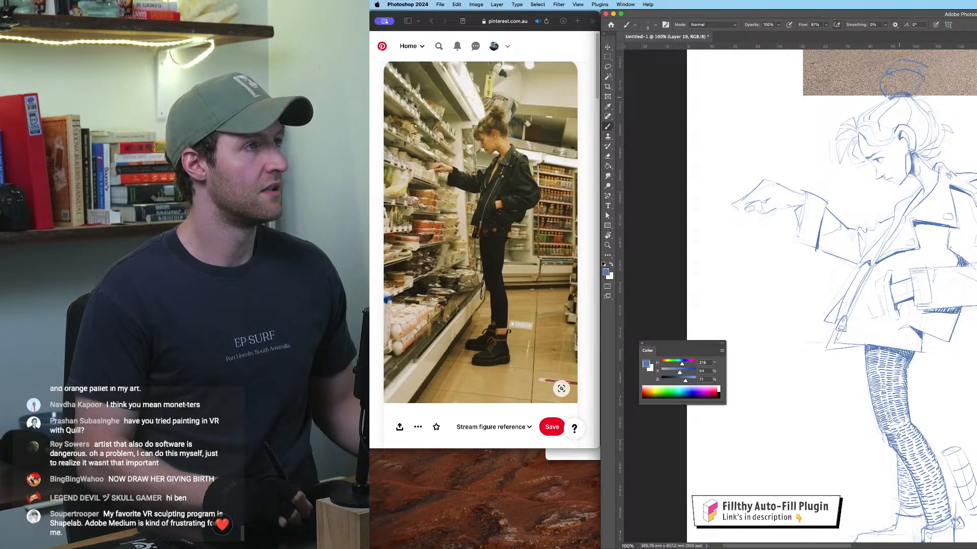
{"action": "left_click_drag", "start_coordinate": [895, 118], "coordinate": [888, 141]}
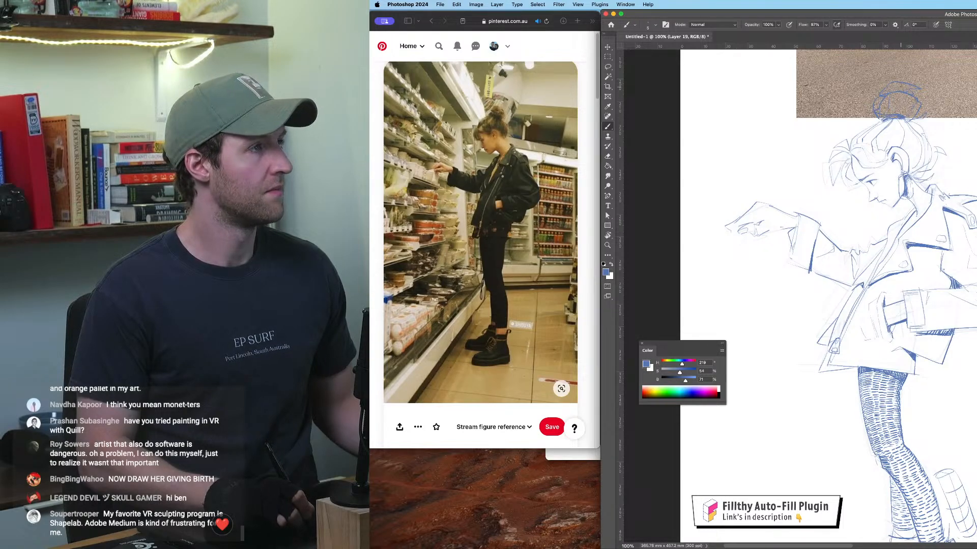
{"action": "left_click_drag", "start_coordinate": [914, 206], "coordinate": [899, 154]}
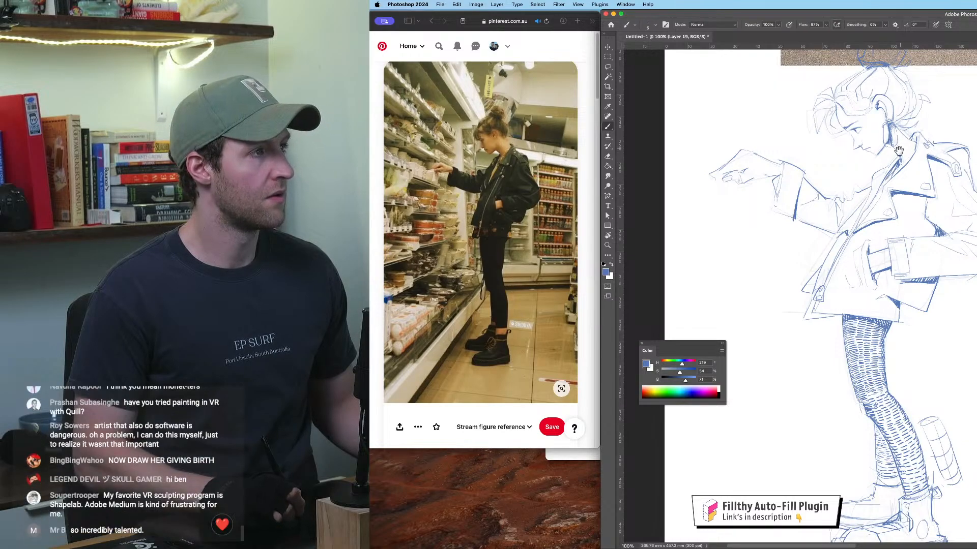
{"action": "left_click_drag", "start_coordinate": [899, 150], "coordinate": [894, 149]}
{"action": "key", "text": "super+minus"}
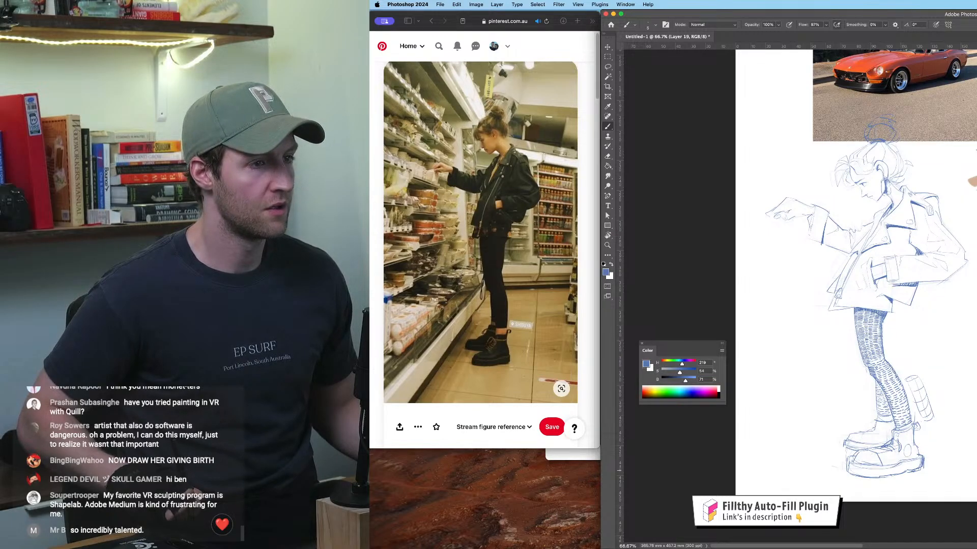
{"action": "key", "text": "super+shift+alt+n"}
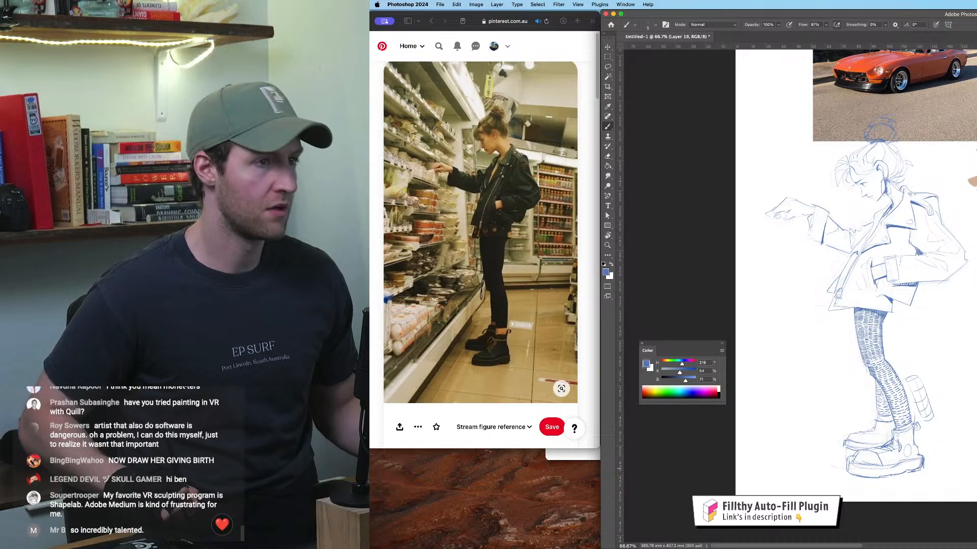
{"action": "key", "text": "alt+bracketright"}
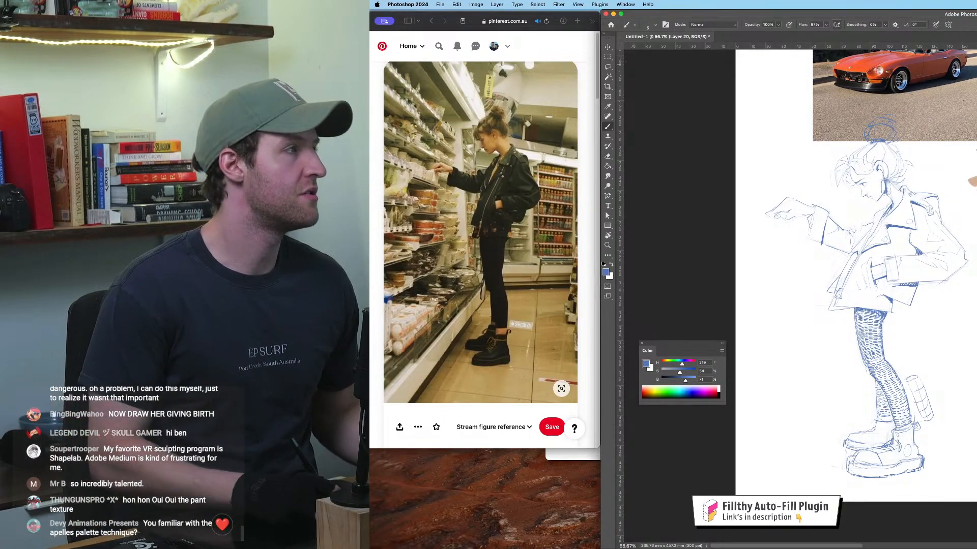
{"action": "left_click", "coordinate": [608, 57]}
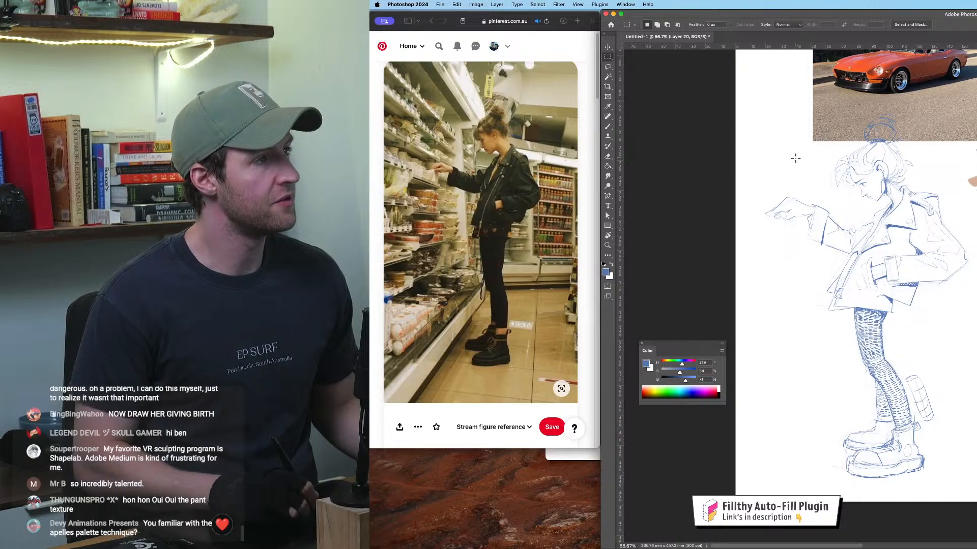
{"action": "mouse_move", "coordinate": [801, 162]}
{"action": "left_mouse_down"}
{"action": "mouse_move", "coordinate": [847, 202]}
{"action": "mouse_move", "coordinate": [964, 365]}
{"action": "mouse_move", "coordinate": [954, 440]}
{"action": "mouse_move", "coordinate": [947, 405]}
{"action": "left_mouse_up"}
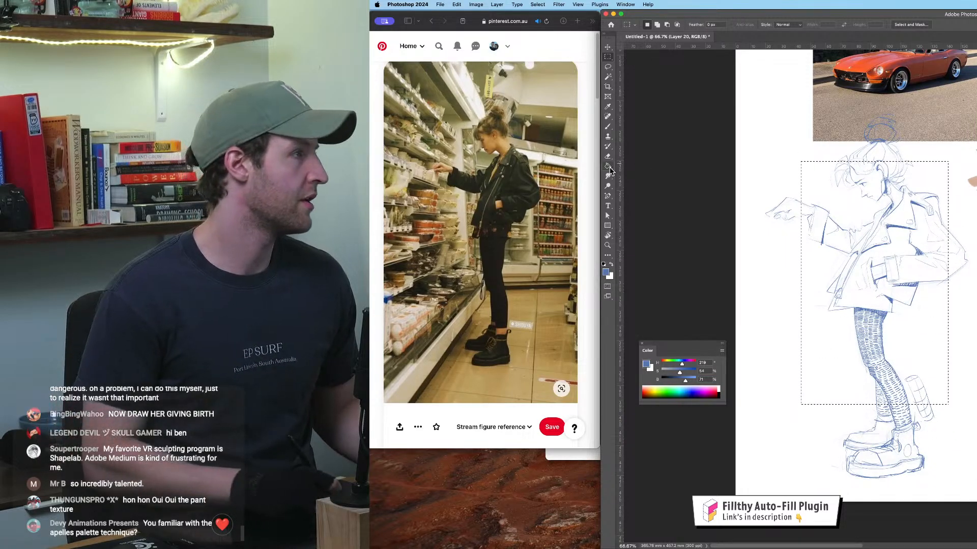
Step: Fill the rectangular selection with a pale, desaturated blue as a backdrop and deselect it
{"action": "left_click", "coordinate": [606, 272]}
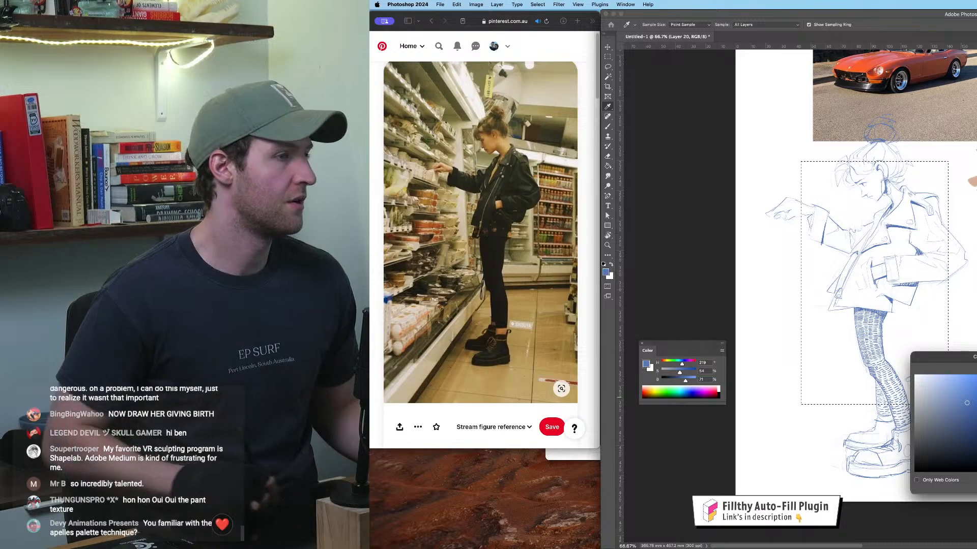
{"action": "left_click", "coordinate": [914, 394]}
{"action": "key", "text": "Return"}
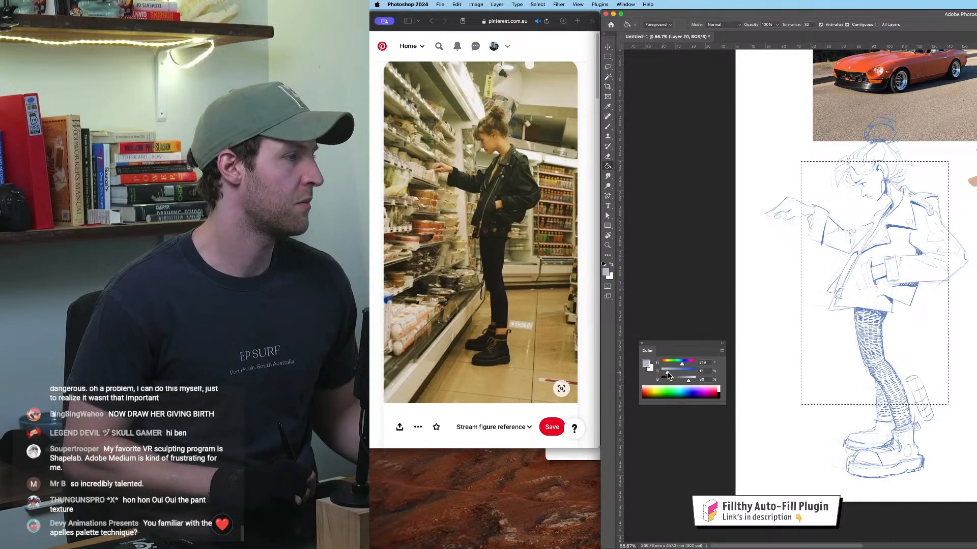
{"action": "left_click_drag", "start_coordinate": [668, 375], "coordinate": [669, 376]}
{"action": "left_click", "coordinate": [840, 351]}
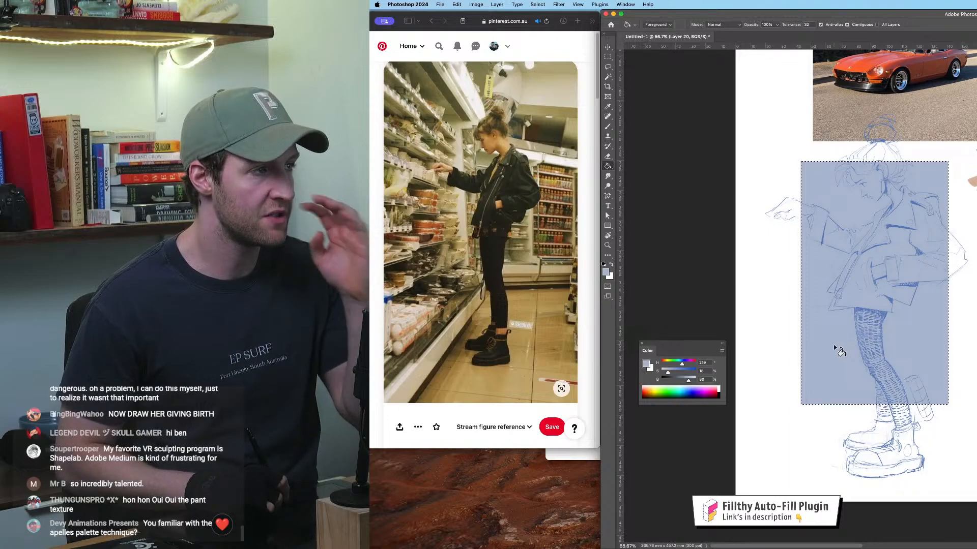
{"action": "key", "text": "super+d"}
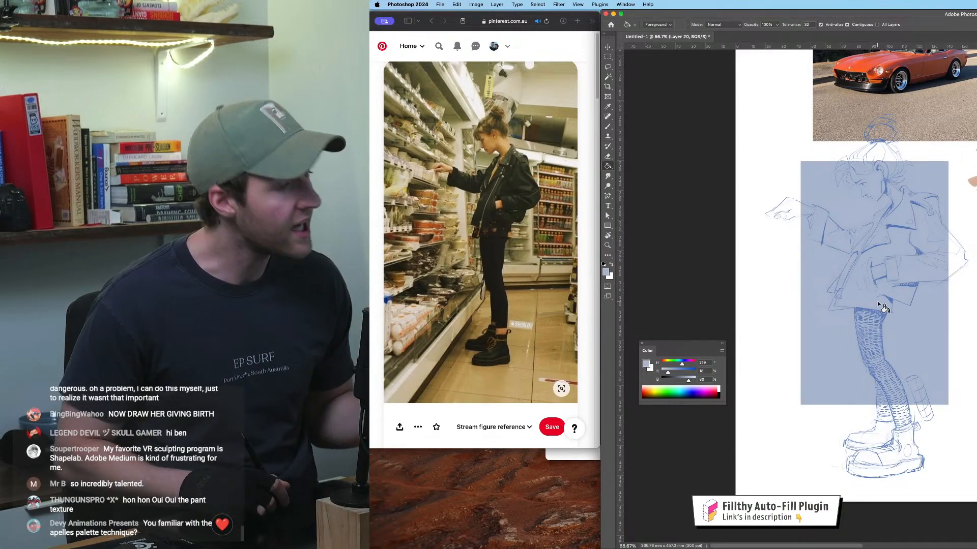
Step: On a new layer, lasso around the face profile, neckline, chest, hair and bun as one closed selection
{"action": "scroll", "coordinate": [878, 304], "scroll_direction": "up", "scroll_amount": 1}
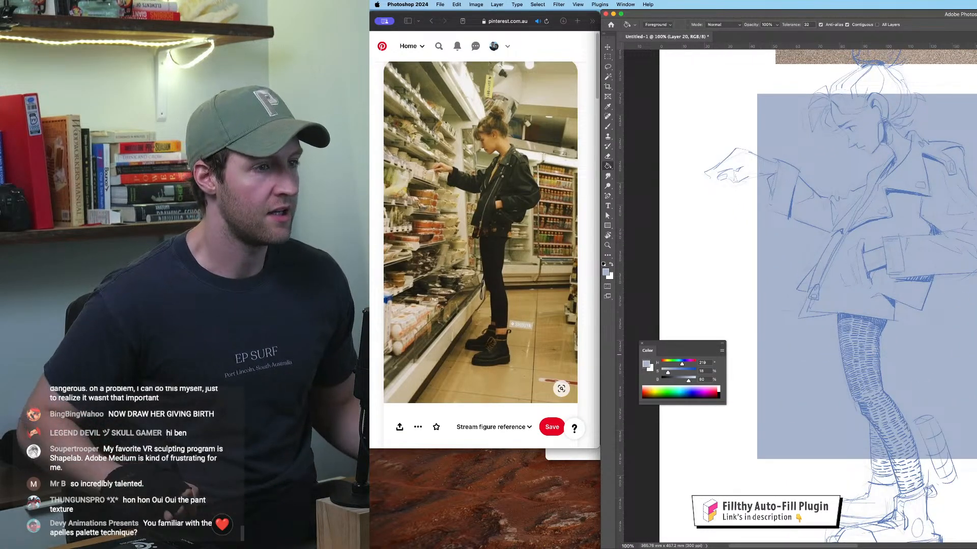
{"action": "left_click_drag", "start_coordinate": [962, 298], "coordinate": [970, 259]}
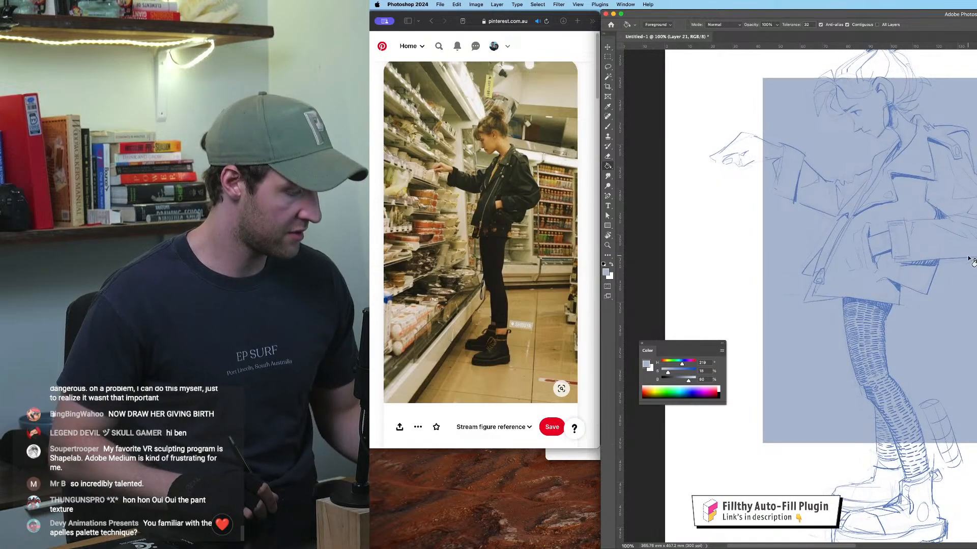
{"action": "key", "text": "super+minus"}
{"action": "left_click", "coordinate": [607, 67]}
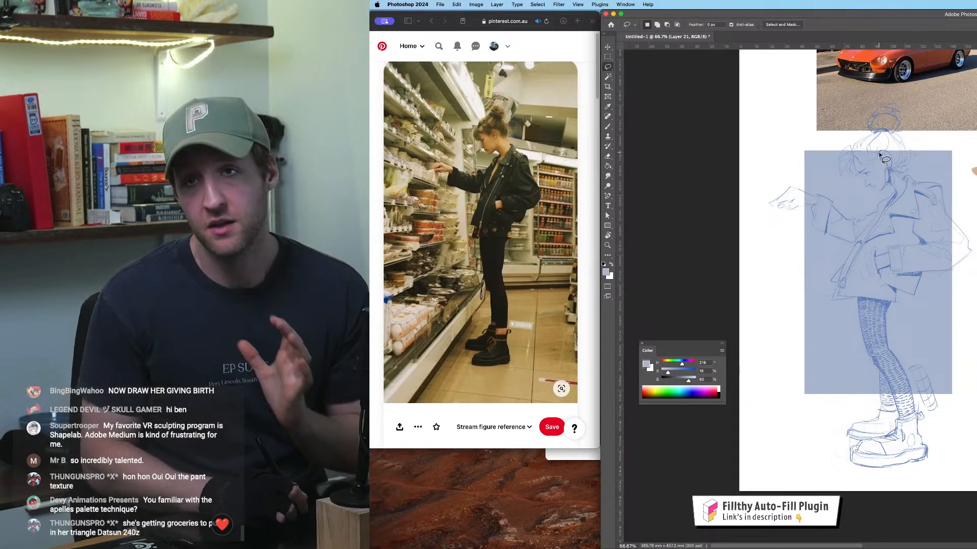
{"action": "key", "text": "super+equal"}
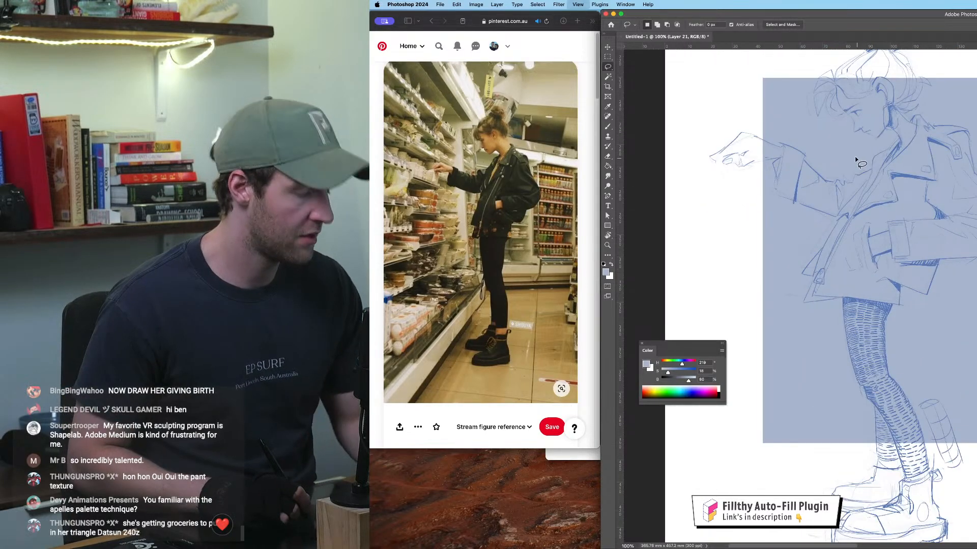
{"action": "left_click_drag", "start_coordinate": [859, 168], "coordinate": [837, 280]}
{"action": "key", "text": "super+equal"}
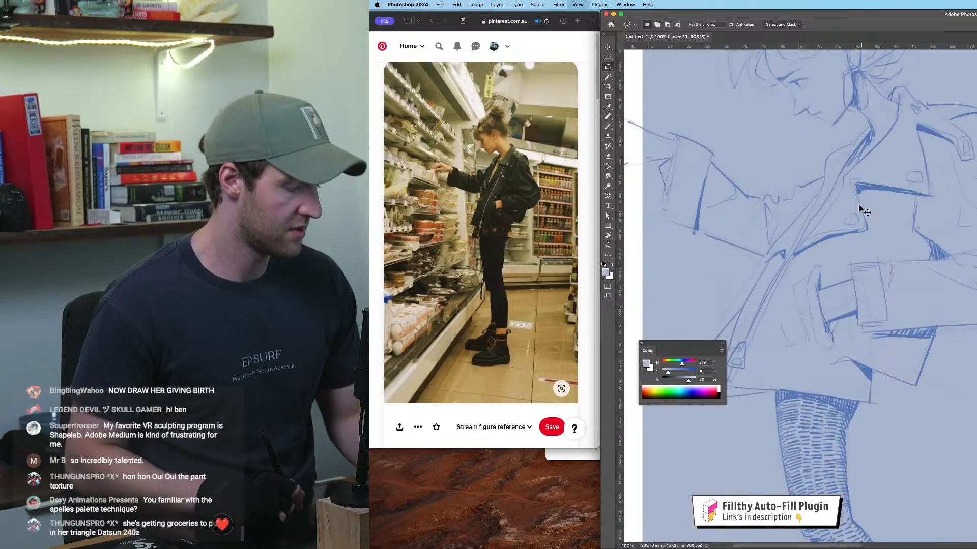
{"action": "left_click_drag", "start_coordinate": [820, 163], "coordinate": [861, 325]}
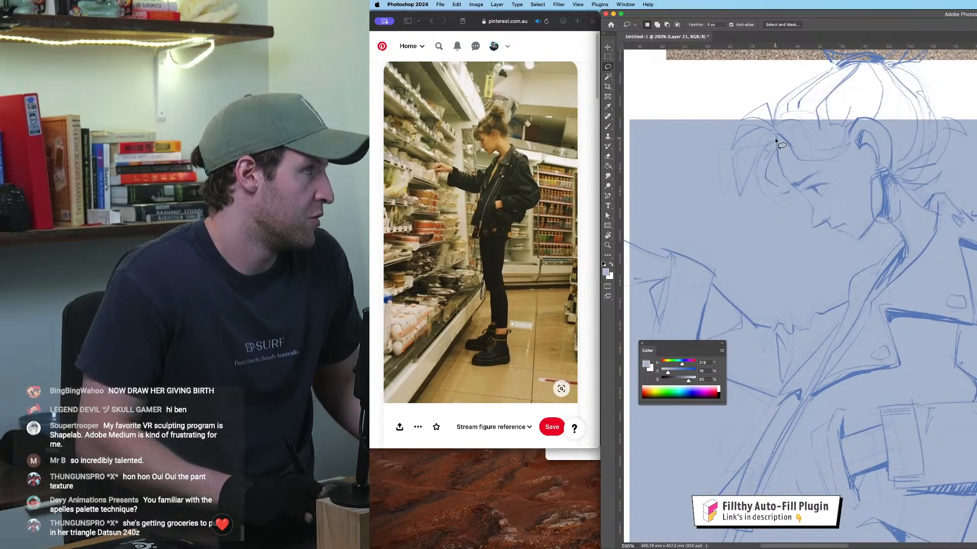
{"action": "left_click_drag", "start_coordinate": [795, 188], "coordinate": [808, 201]}
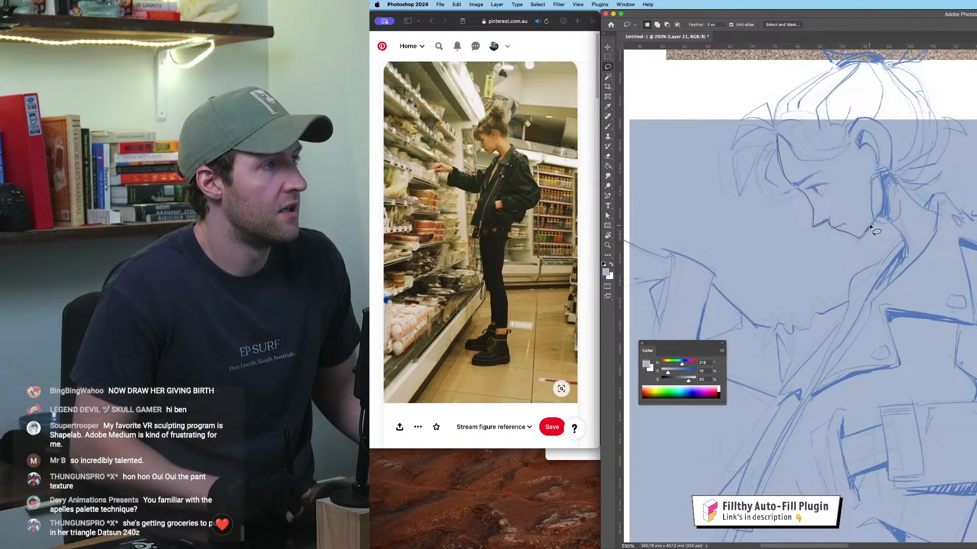
{"action": "mouse_move", "coordinate": [896, 230]}
{"action": "left_mouse_down"}
{"action": "mouse_move", "coordinate": [856, 278]}
{"action": "mouse_move", "coordinate": [846, 304]}
{"action": "left_mouse_up"}
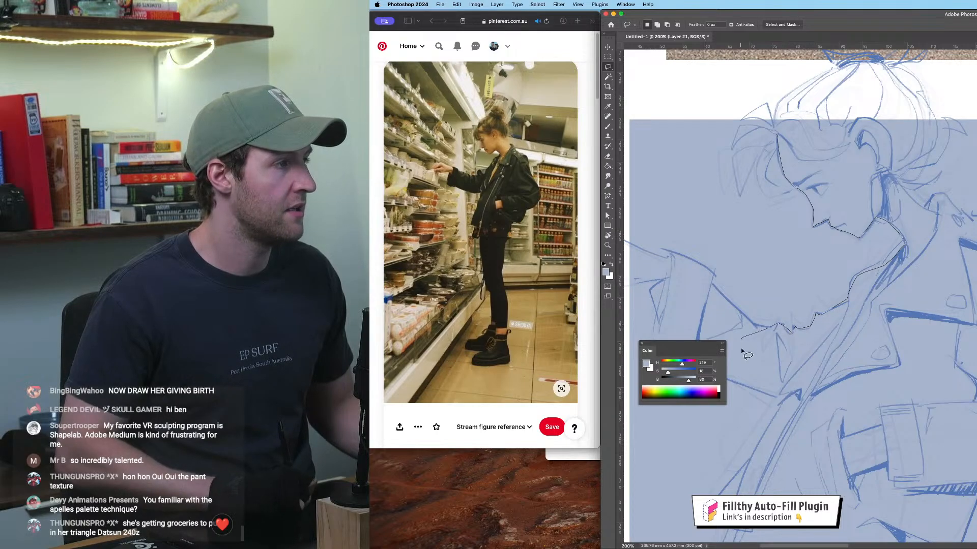
{"action": "mouse_move", "coordinate": [744, 352]}
{"action": "left_mouse_down"}
{"action": "mouse_move", "coordinate": [964, 309]}
{"action": "mouse_move", "coordinate": [934, 210]}
{"action": "mouse_move", "coordinate": [900, 184]}
{"action": "mouse_move", "coordinate": [943, 176]}
{"action": "mouse_move", "coordinate": [917, 179]}
{"action": "mouse_move", "coordinate": [942, 146]}
{"action": "mouse_move", "coordinate": [942, 113]}
{"action": "mouse_move", "coordinate": [926, 153]}
{"action": "mouse_move", "coordinate": [936, 115]}
{"action": "mouse_move", "coordinate": [894, 65]}
{"action": "mouse_move", "coordinate": [869, 61]}
{"action": "mouse_move", "coordinate": [912, 43]}
{"action": "mouse_move", "coordinate": [885, 18]}
{"action": "mouse_move", "coordinate": [834, 24]}
{"action": "mouse_move", "coordinate": [827, 59]}
{"action": "mouse_move", "coordinate": [839, 71]}
{"action": "mouse_move", "coordinate": [796, 93]}
{"action": "mouse_move", "coordinate": [777, 117]}
{"action": "mouse_move", "coordinate": [763, 107]}
{"action": "mouse_move", "coordinate": [740, 121]}
{"action": "mouse_move", "coordinate": [779, 122]}
{"action": "mouse_move", "coordinate": [731, 142]}
{"action": "mouse_move", "coordinate": [774, 138]}
{"action": "mouse_move", "coordinate": [737, 151]}
{"action": "mouse_move", "coordinate": [750, 169]}
{"action": "left_mouse_up"}
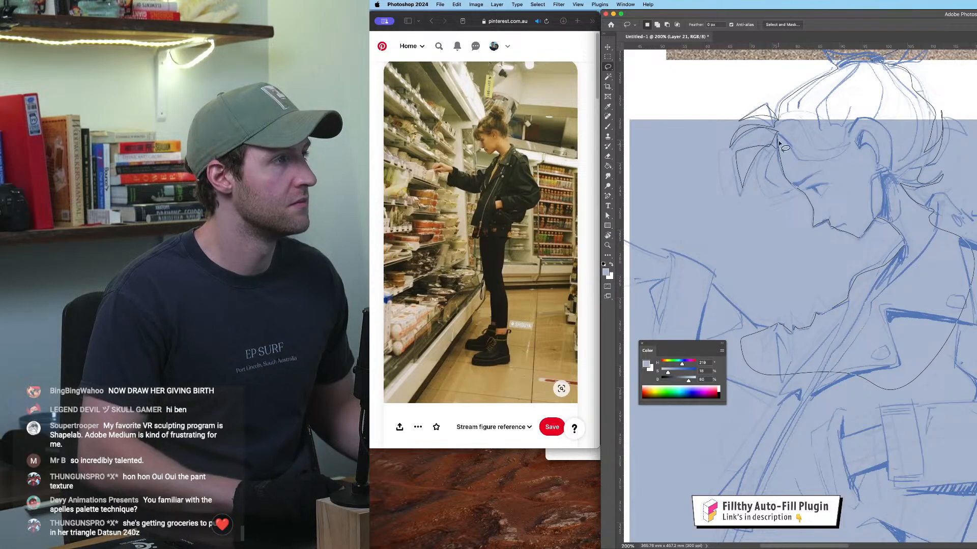
{"action": "left_click_drag", "start_coordinate": [785, 137], "coordinate": [785, 137]}
Step: Fill the head and chest selection with a very light neutral grey and deselect it
{"action": "key", "text": "super+minus"}
{"action": "key", "text": "super+minus"}
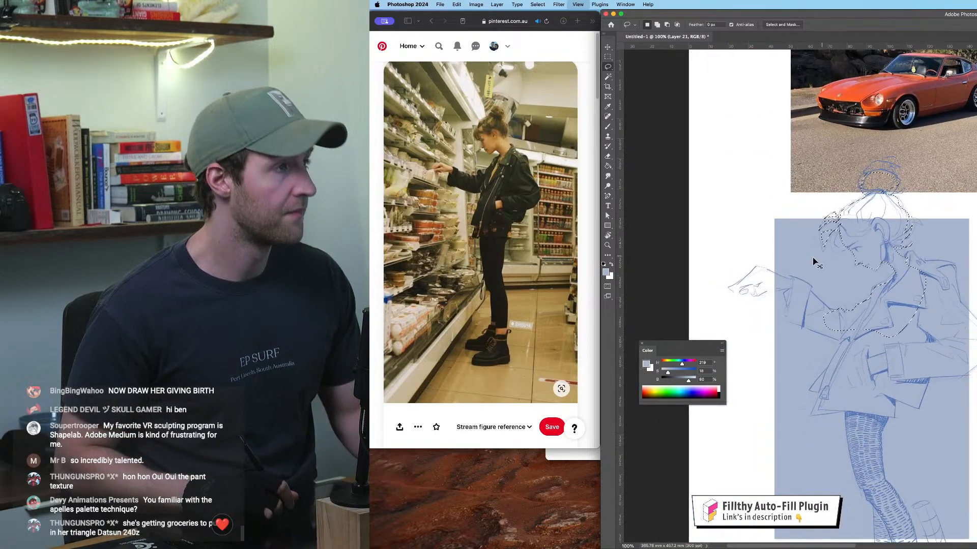
{"action": "left_click", "coordinate": [605, 272]}
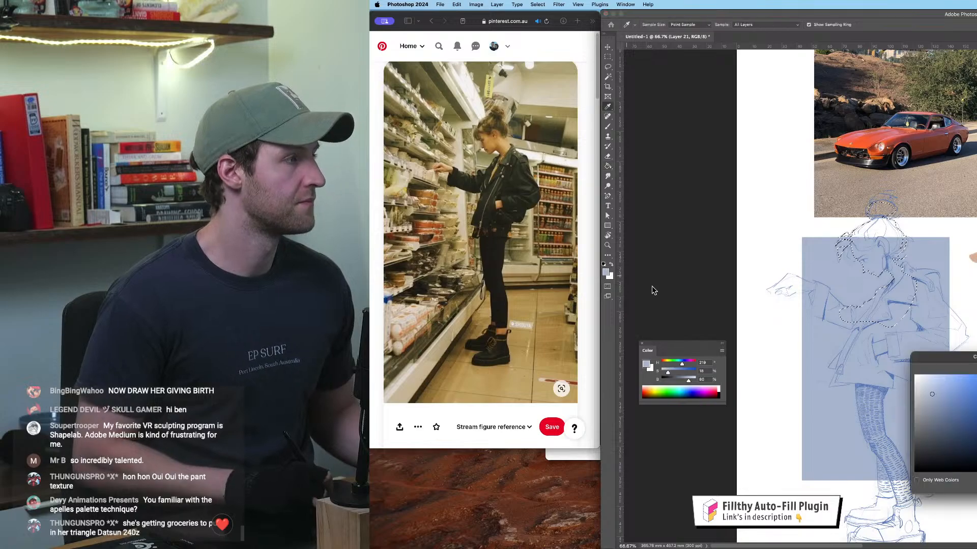
{"action": "left_click", "coordinate": [919, 390]}
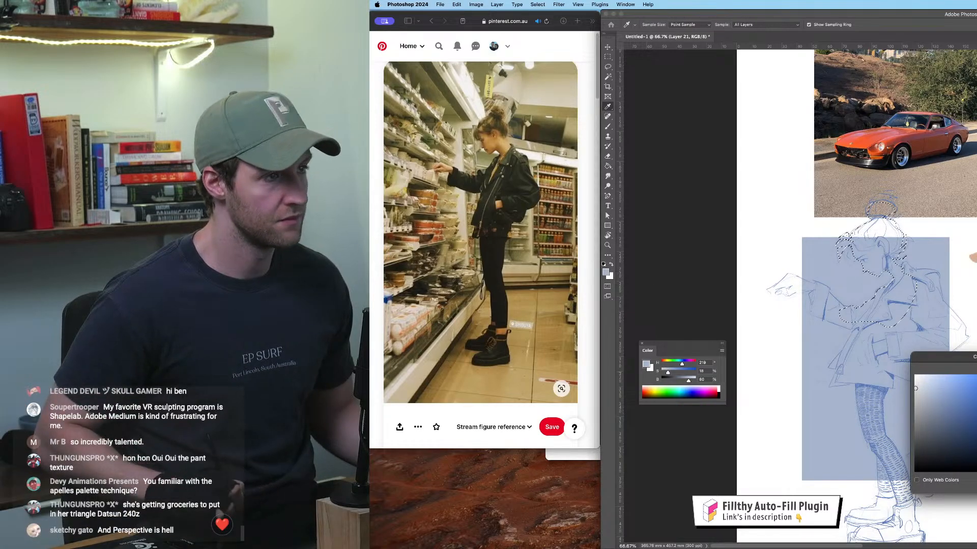
{"action": "key", "text": "Return"}
{"action": "left_click", "coordinate": [879, 267]}
{"action": "key", "text": "ctrl+d"}
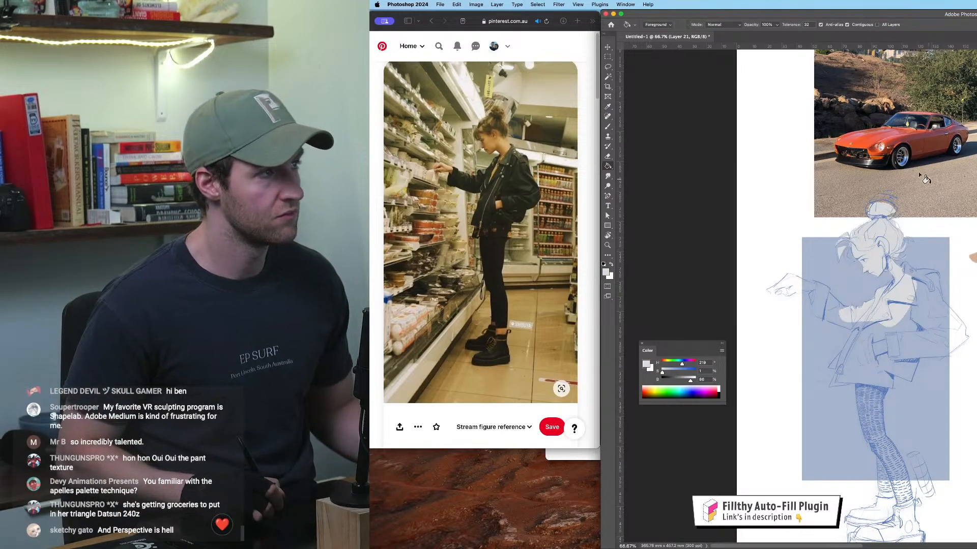
Step: Lasso around the jacket, both legs and the outstretched arm and hand, closing the selection at the collar
{"action": "mouse_move", "coordinate": [918, 172]}
{"action": "left_mouse_down"}
{"action": "mouse_move", "coordinate": [908, 127]}
{"action": "mouse_move", "coordinate": [913, 150]}
{"action": "left_mouse_up"}
{"action": "key", "text": "super+plus"}
{"action": "key", "text": "l"}
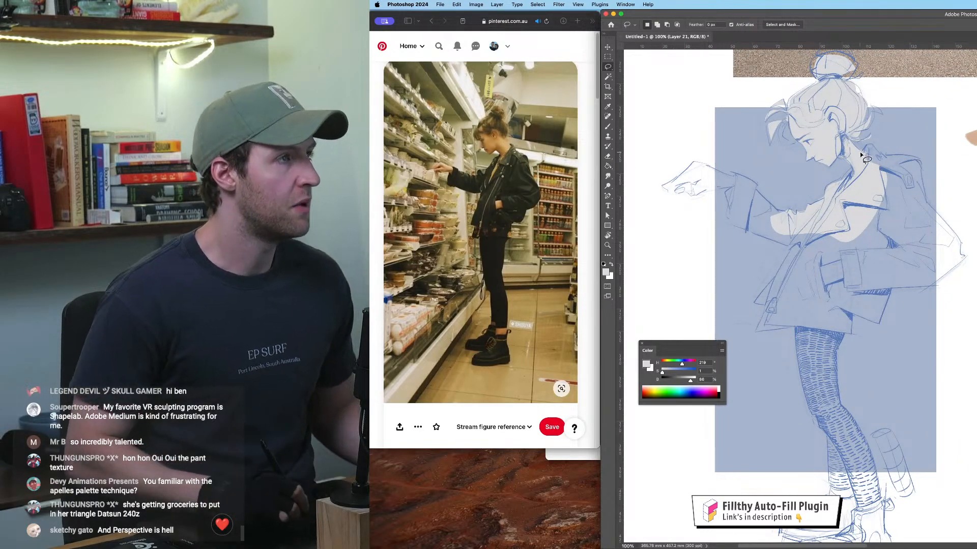
{"action": "left_click_drag", "start_coordinate": [893, 159], "coordinate": [919, 161]}
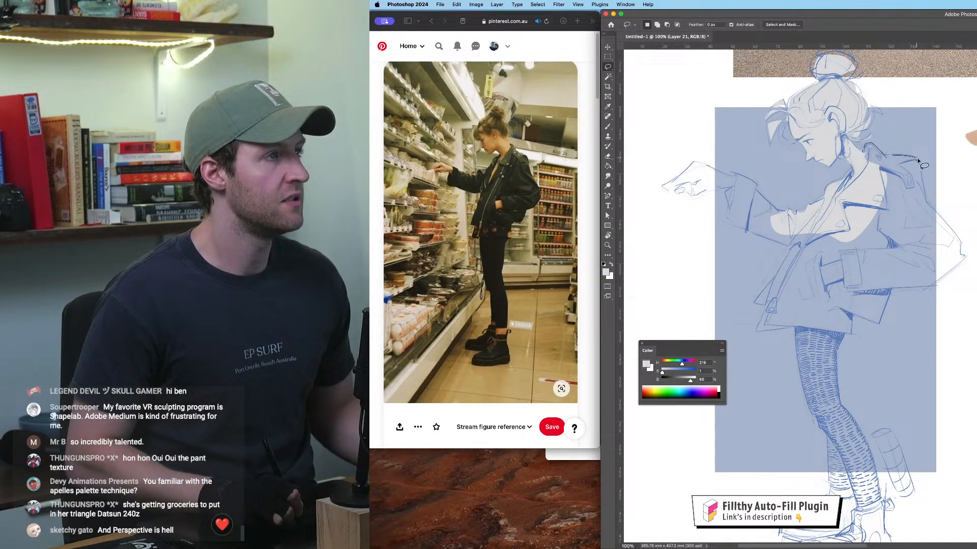
{"action": "left_click_drag", "start_coordinate": [927, 209], "coordinate": [963, 261]}
{"action": "mouse_move", "coordinate": [889, 294]}
{"action": "left_mouse_down"}
{"action": "mouse_move", "coordinate": [879, 325]}
{"action": "mouse_move", "coordinate": [848, 312]}
{"action": "mouse_move", "coordinate": [850, 334]}
{"action": "left_mouse_up"}
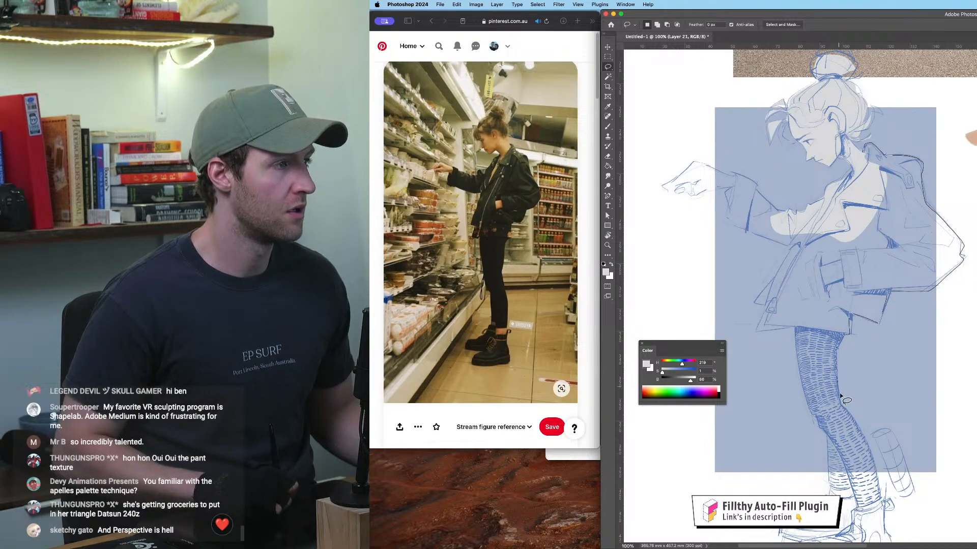
{"action": "mouse_move", "coordinate": [840, 397]}
{"action": "left_mouse_down"}
{"action": "mouse_move", "coordinate": [870, 444]}
{"action": "mouse_move", "coordinate": [896, 520]}
{"action": "mouse_move", "coordinate": [854, 527]}
{"action": "mouse_move", "coordinate": [826, 482]}
{"action": "mouse_move", "coordinate": [828, 438]}
{"action": "mouse_move", "coordinate": [800, 387]}
{"action": "mouse_move", "coordinate": [792, 323]}
{"action": "mouse_move", "coordinate": [758, 333]}
{"action": "mouse_move", "coordinate": [767, 309]}
{"action": "mouse_move", "coordinate": [752, 300]}
{"action": "mouse_move", "coordinate": [790, 244]}
{"action": "mouse_move", "coordinate": [730, 224]}
{"action": "mouse_move", "coordinate": [729, 187]}
{"action": "mouse_move", "coordinate": [678, 192]}
{"action": "mouse_move", "coordinate": [668, 182]}
{"action": "mouse_move", "coordinate": [700, 164]}
{"action": "mouse_move", "coordinate": [752, 184]}
{"action": "mouse_move", "coordinate": [804, 226]}
{"action": "mouse_move", "coordinate": [846, 215]}
{"action": "mouse_move", "coordinate": [864, 185]}
{"action": "mouse_move", "coordinate": [860, 161]}
{"action": "left_mouse_up"}
{"action": "left_click", "coordinate": [608, 166]}
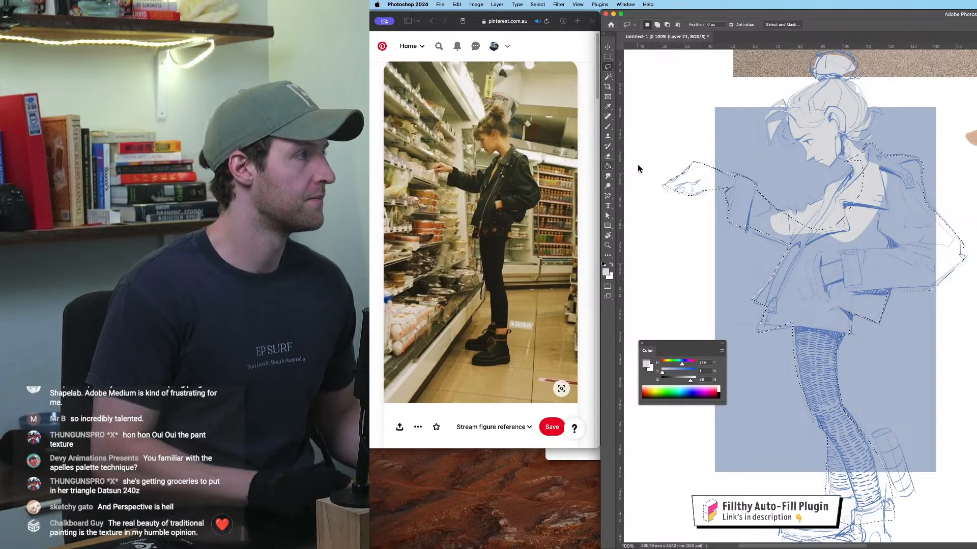
{"action": "left_click_drag", "start_coordinate": [900, 210], "coordinate": [897, 220]}
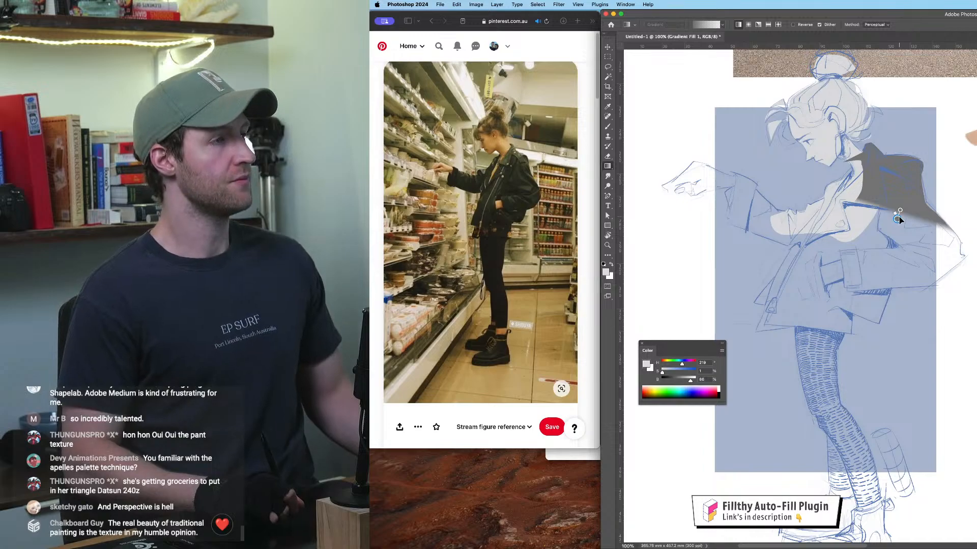
{"action": "key", "text": "super+z"}
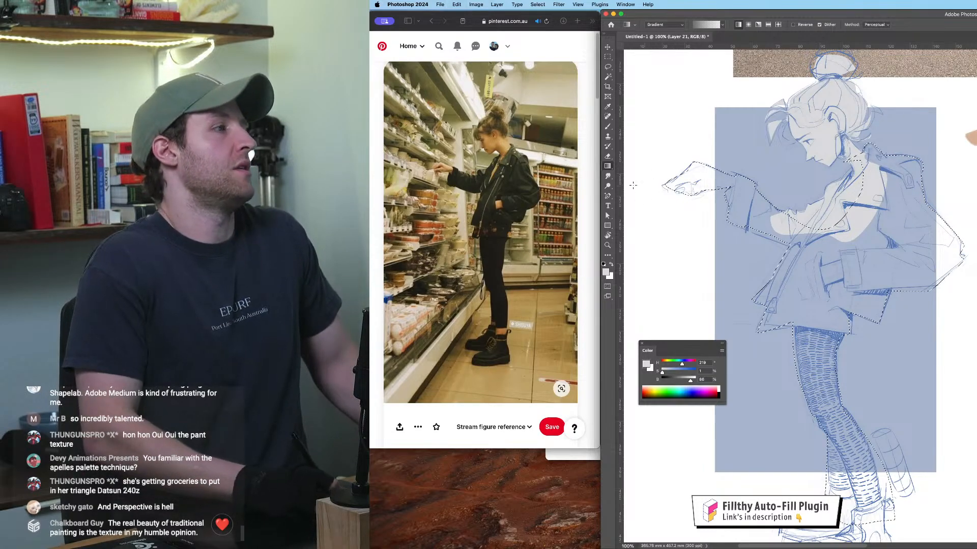
Step: Fill the selected jacket, arm and legs with the same light grey using the Paint Bucket and deselect
{"action": "left_click", "coordinate": [608, 166]}
{"action": "left_click", "coordinate": [642, 172]}
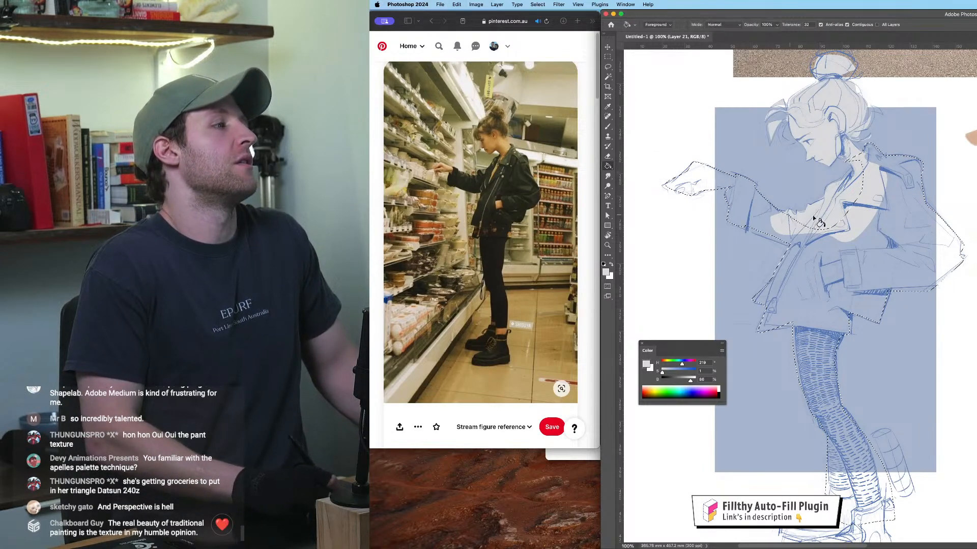
{"action": "left_click", "coordinate": [908, 216]}
{"action": "key", "text": "super+d"}
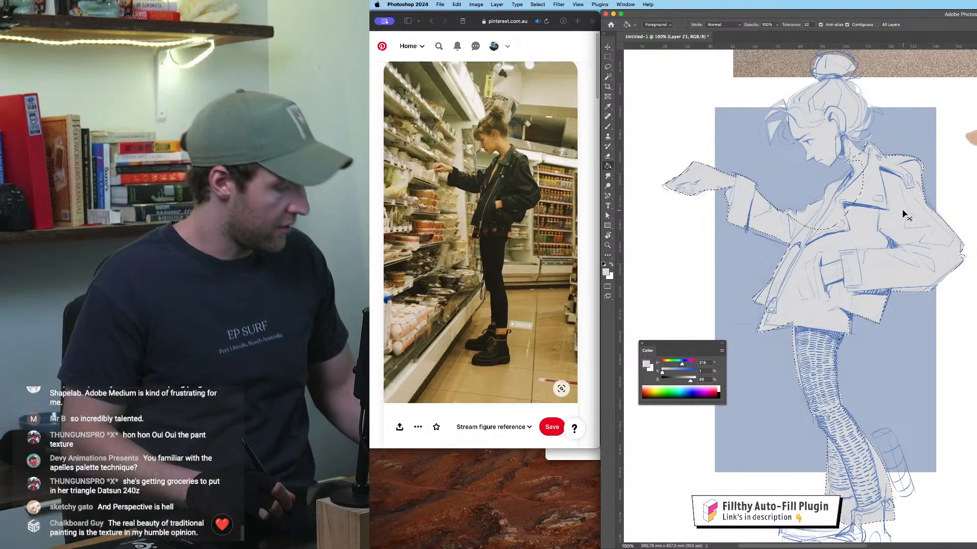
Step: Lasso the excess grey fill spilling outside the lower legs, delete it and clear the selection
{"action": "key", "text": "super+minus"}
{"action": "key", "text": "super+minus"}
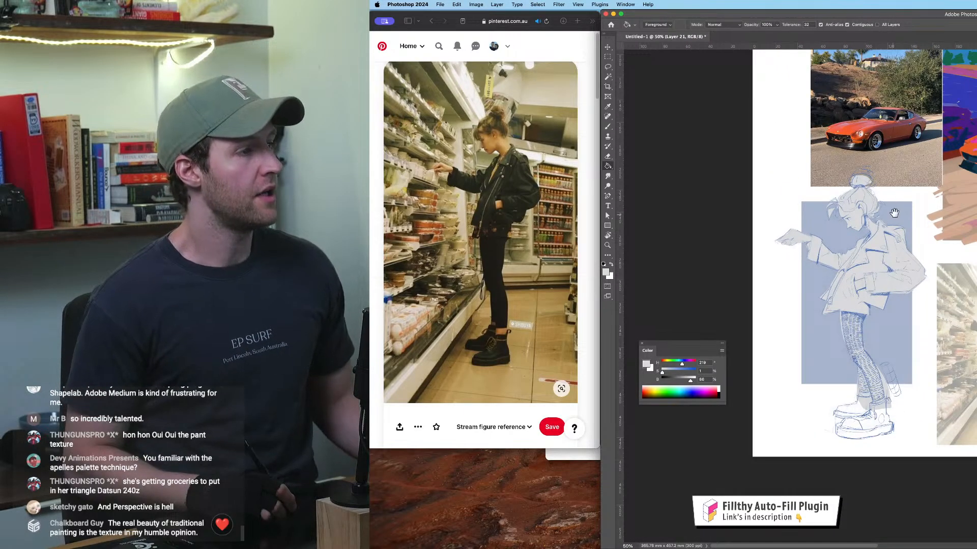
{"action": "scroll", "coordinate": [895, 203], "scroll_direction": "down", "scroll_amount": 2}
{"action": "key", "text": "super+plus"}
{"action": "left_click_drag", "start_coordinate": [870, 222], "coordinate": [850, 194]}
{"action": "key", "text": "super+plus"}
{"action": "left_click", "coordinate": [606, 67]}
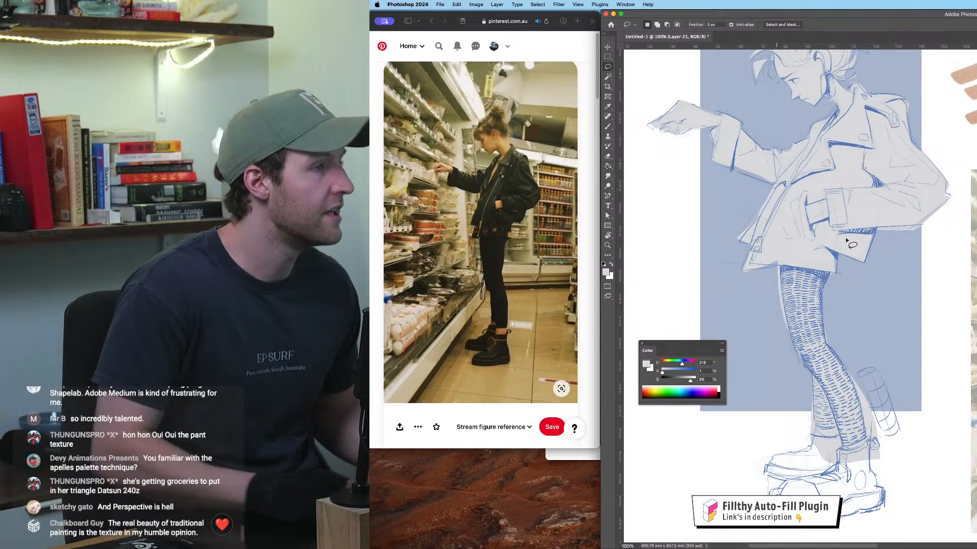
{"action": "scroll", "coordinate": [814, 285], "scroll_direction": "down", "scroll_amount": 3}
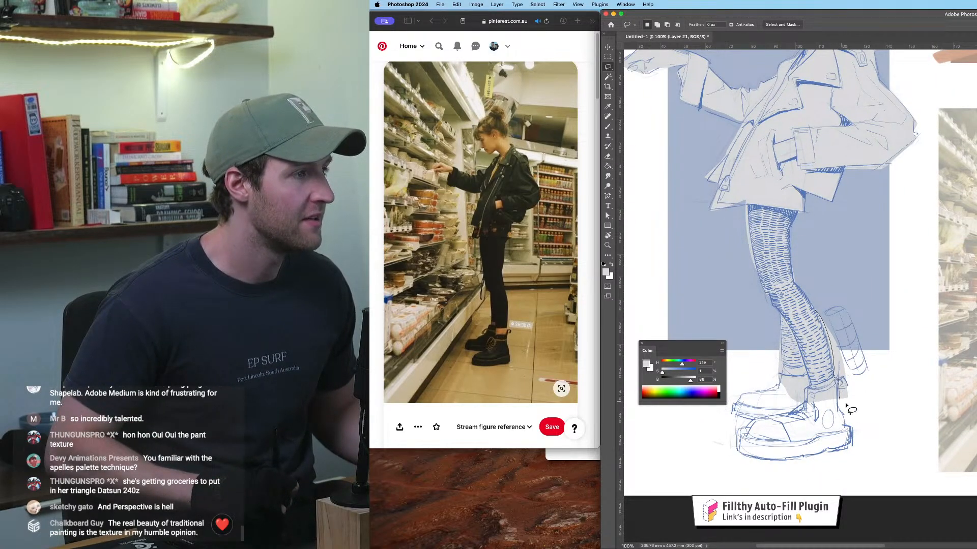
{"action": "left_click_drag", "start_coordinate": [833, 309], "coordinate": [830, 306]}
{"action": "key", "text": "Delete"}
{"action": "key", "text": "super+d"}
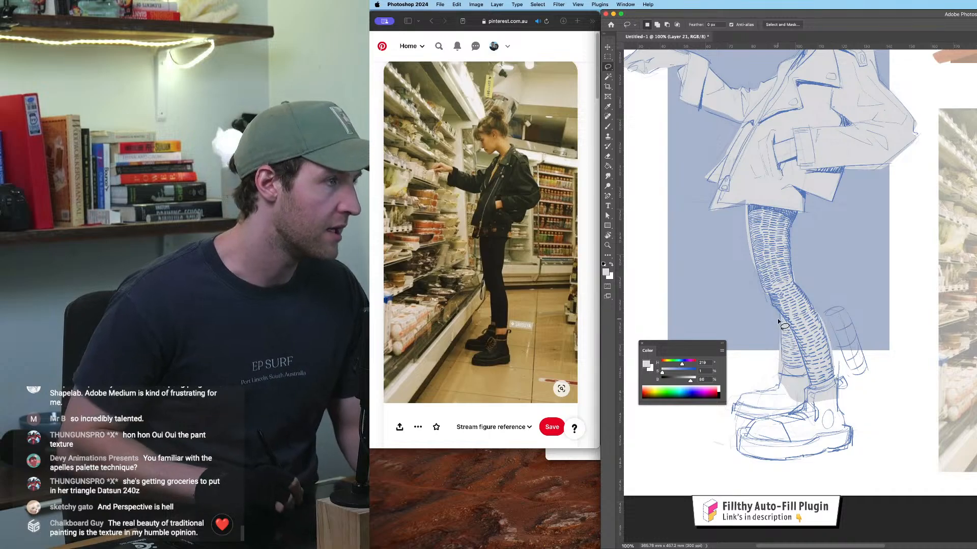
{"action": "key", "text": "super+d"}
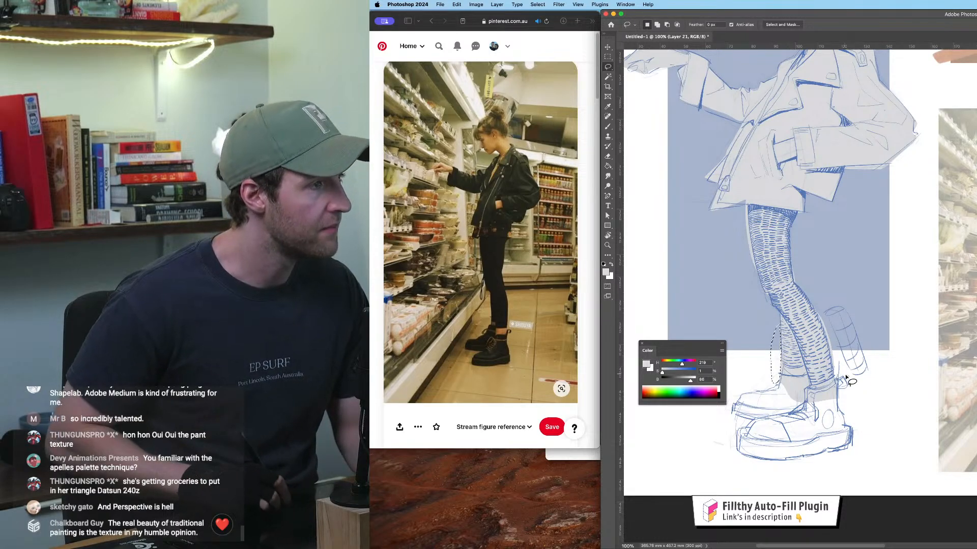
Step: Lasso around both boots, fill them with the same light grey using the Paint Bucket and deselect
{"action": "mouse_move", "coordinate": [836, 398]}
{"action": "left_mouse_down"}
{"action": "mouse_move", "coordinate": [849, 443]}
{"action": "mouse_move", "coordinate": [800, 459]}
{"action": "mouse_move", "coordinate": [740, 449]}
{"action": "mouse_move", "coordinate": [740, 431]}
{"action": "mouse_move", "coordinate": [755, 419]}
{"action": "mouse_move", "coordinate": [734, 403]}
{"action": "left_mouse_up"}
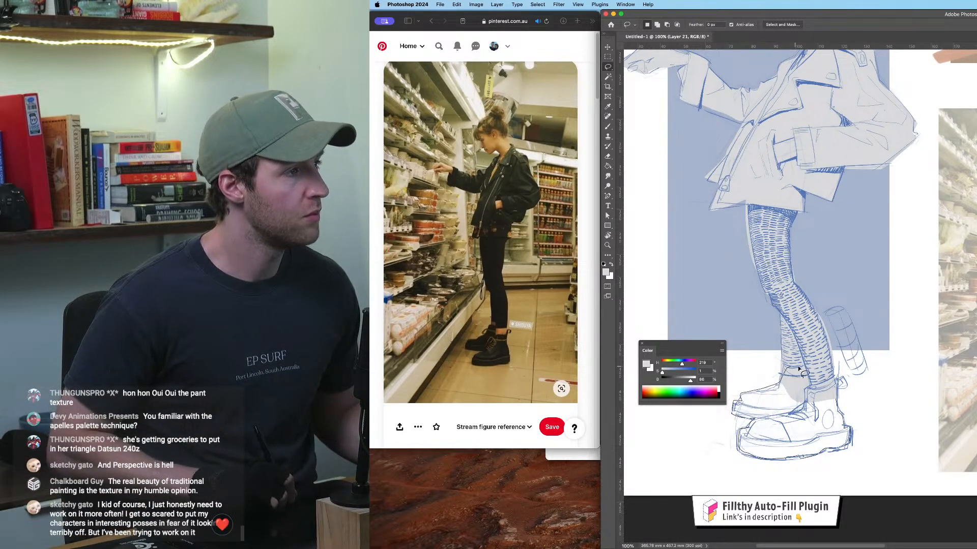
{"action": "left_click_drag", "start_coordinate": [798, 367], "coordinate": [804, 368]}
{"action": "left_click", "coordinate": [607, 166]}
{"action": "left_click", "coordinate": [766, 393]}
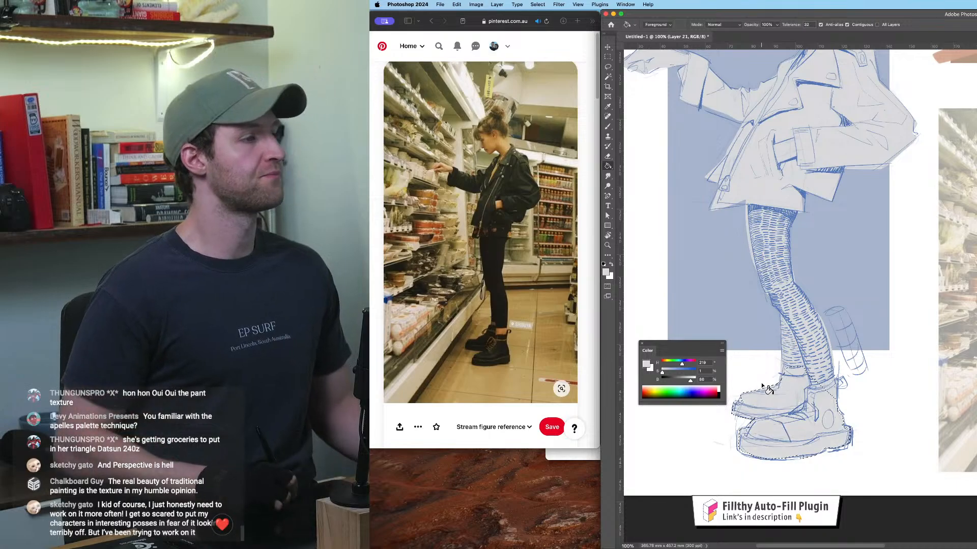
{"action": "left_click_drag", "start_coordinate": [820, 169], "coordinate": [874, 268]}
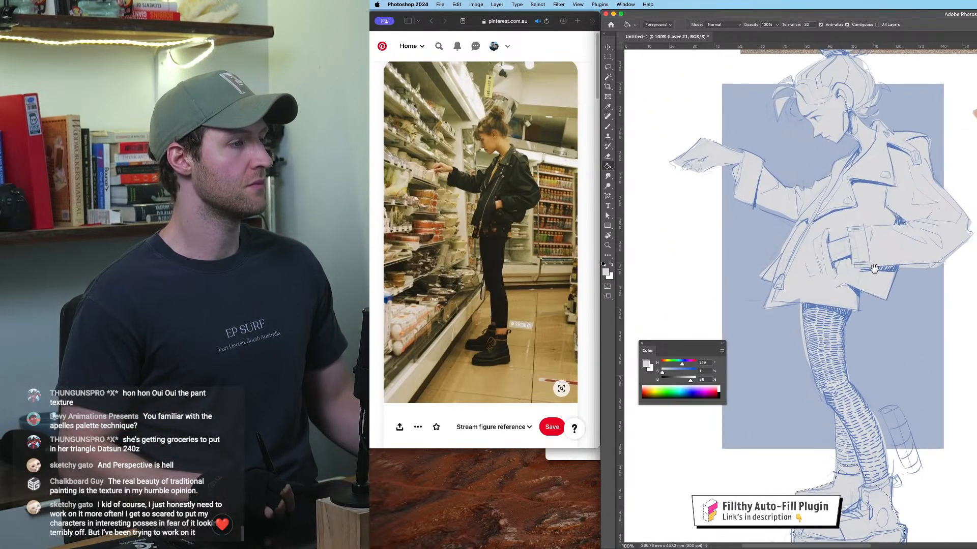
{"action": "key", "text": "super+d"}
Step: Lasso the unfilled parts of the hair bun and its loose strands, fill them with the light grey and deselect
{"action": "left_click_drag", "start_coordinate": [874, 197], "coordinate": [859, 279]}
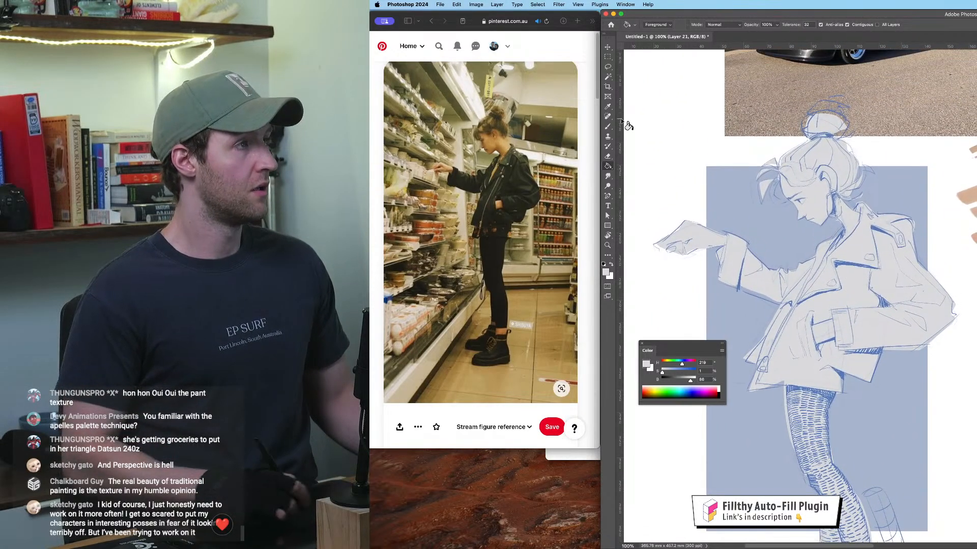
{"action": "key", "text": "l"}
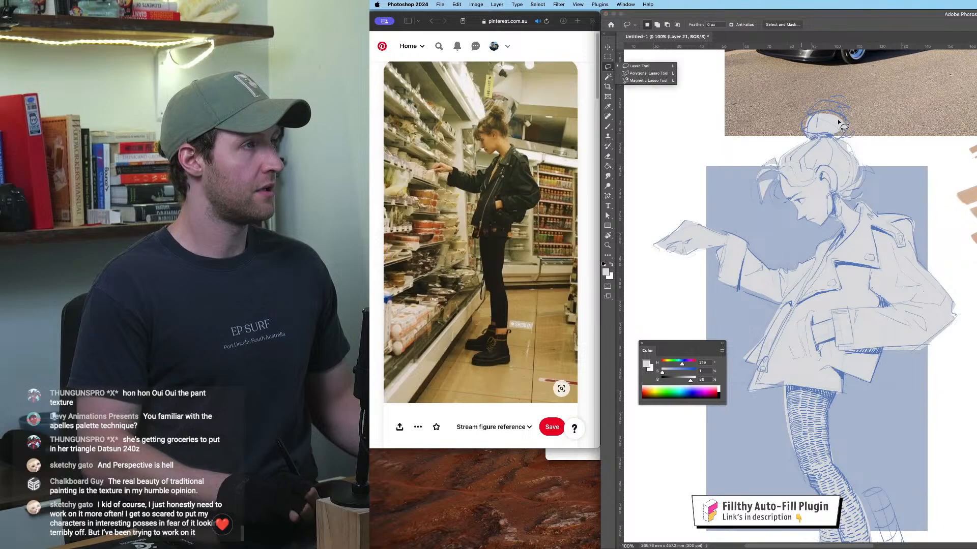
{"action": "left_click_drag", "start_coordinate": [839, 122], "coordinate": [844, 137]}
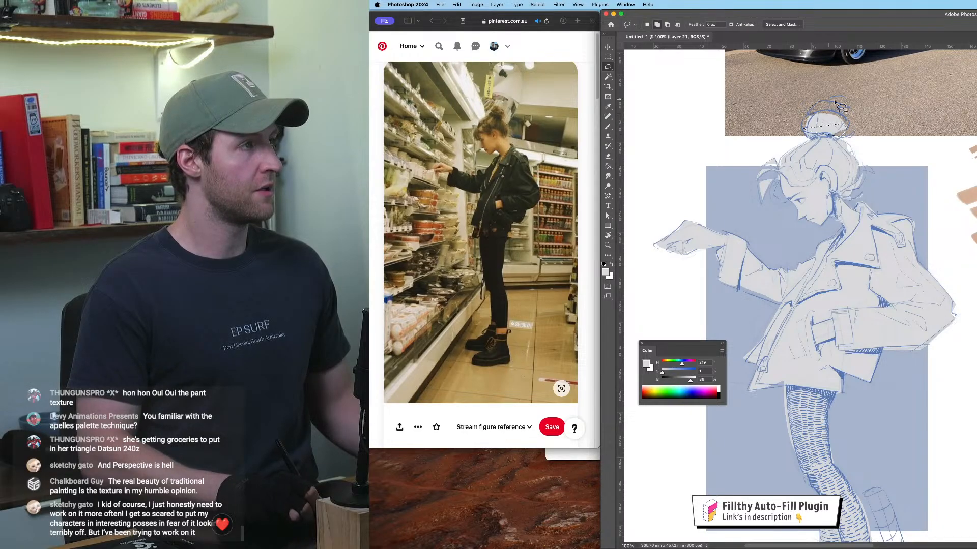
{"action": "mouse_move", "coordinate": [835, 102]}
{"action": "left_mouse_down"}
{"action": "mouse_move", "coordinate": [843, 121]}
{"action": "mouse_move", "coordinate": [841, 108]}
{"action": "left_mouse_up"}
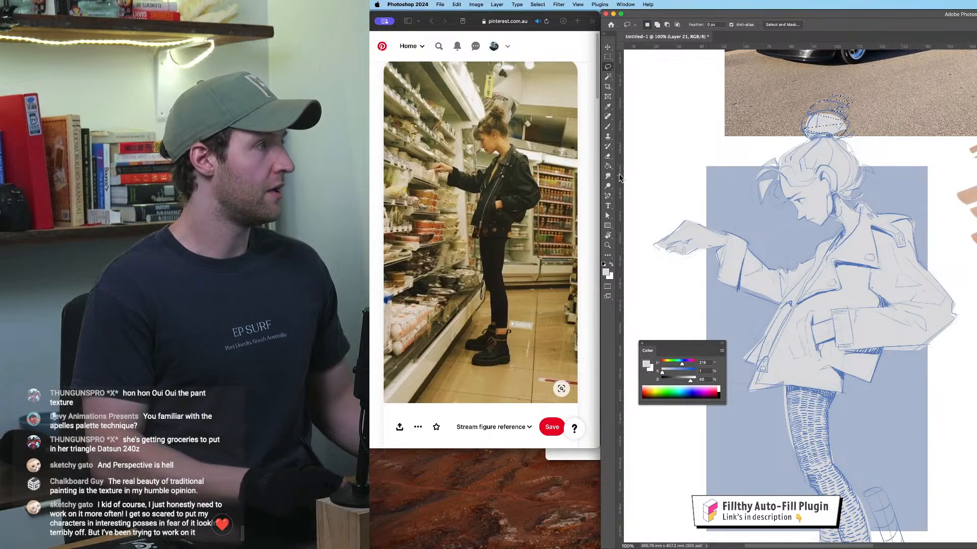
{"action": "key", "text": "g"}
{"action": "left_click", "coordinate": [833, 111]}
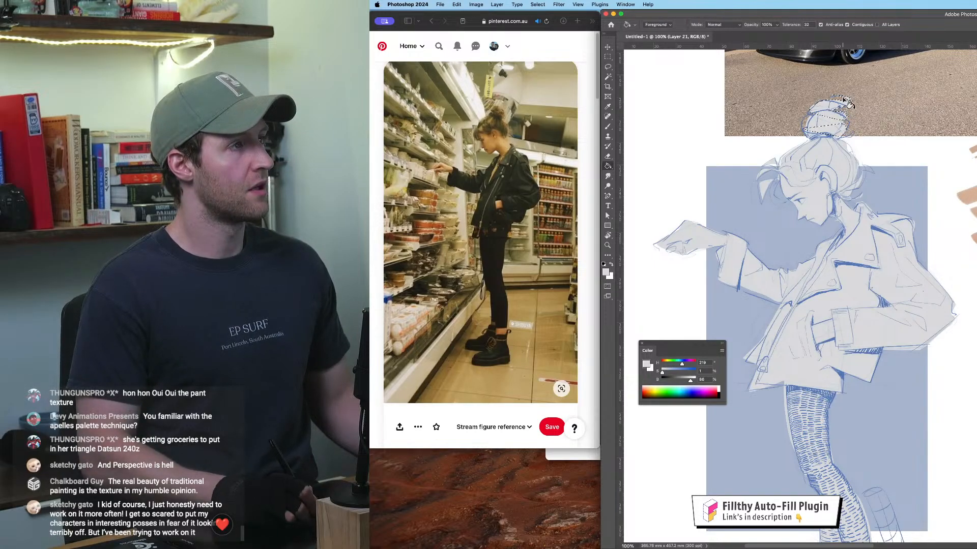
{"action": "key", "text": "super+minus"}
{"action": "key", "text": "super+minus"}
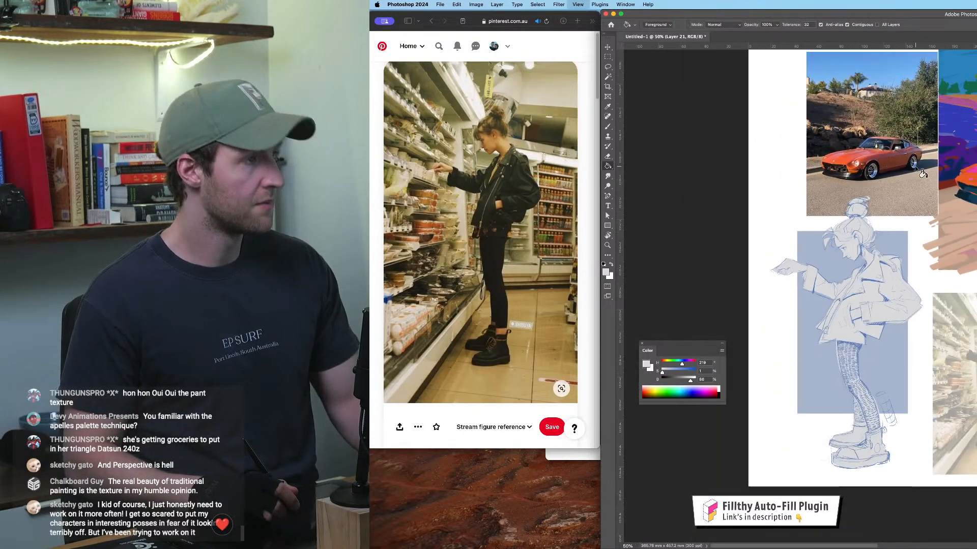
Step: Examine the filled figure as a whole alongside the car photo, the car painting and the faded store reference
{"action": "left_click_drag", "start_coordinate": [903, 193], "coordinate": [909, 102]}
{"action": "key", "text": "super+plus"}
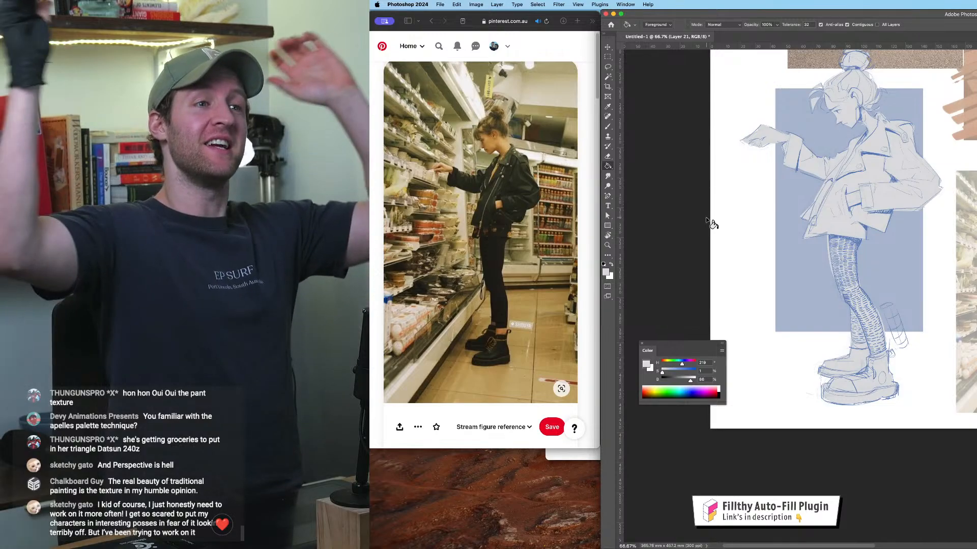
{"action": "key", "text": "super+minus"}
{"action": "key", "text": "super+minus"}
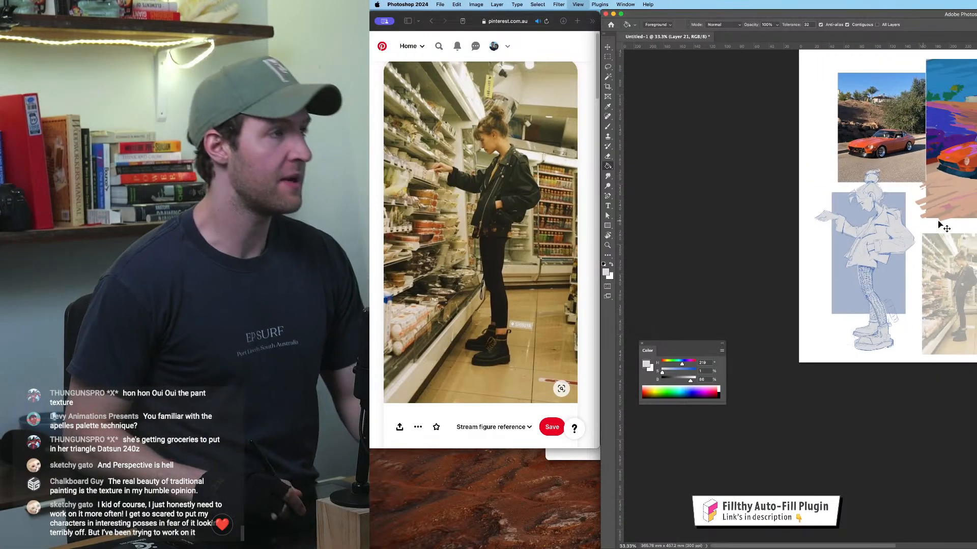
{"action": "key", "text": "super+plus"}
{"action": "mouse_move", "coordinate": [927, 171]}
{"action": "left_mouse_down"}
{"action": "mouse_move", "coordinate": [845, 284]}
{"action": "mouse_move", "coordinate": [793, 255]}
{"action": "left_mouse_up"}
{"action": "left_click_drag", "start_coordinate": [868, 161], "coordinate": [923, 234]}
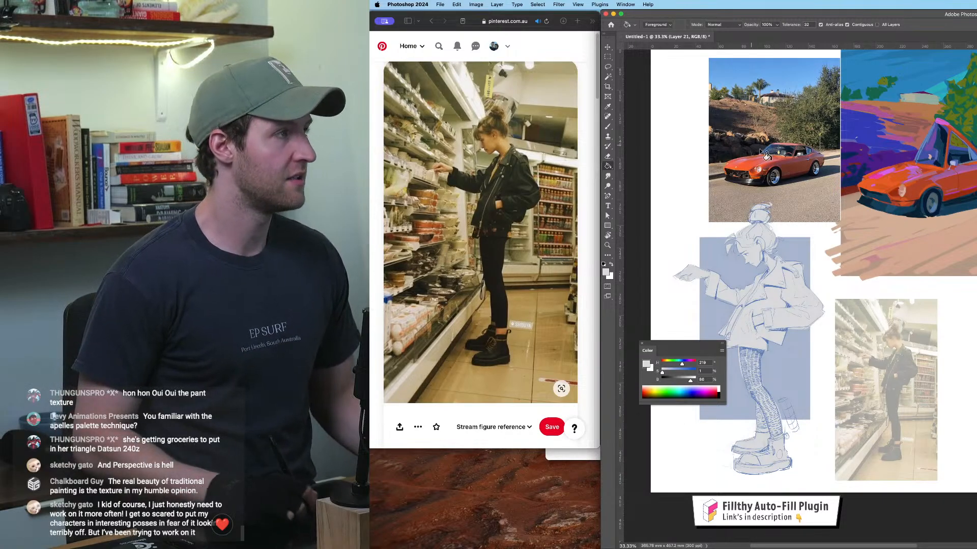
{"action": "left_click_drag", "start_coordinate": [921, 161], "coordinate": [942, 163]}
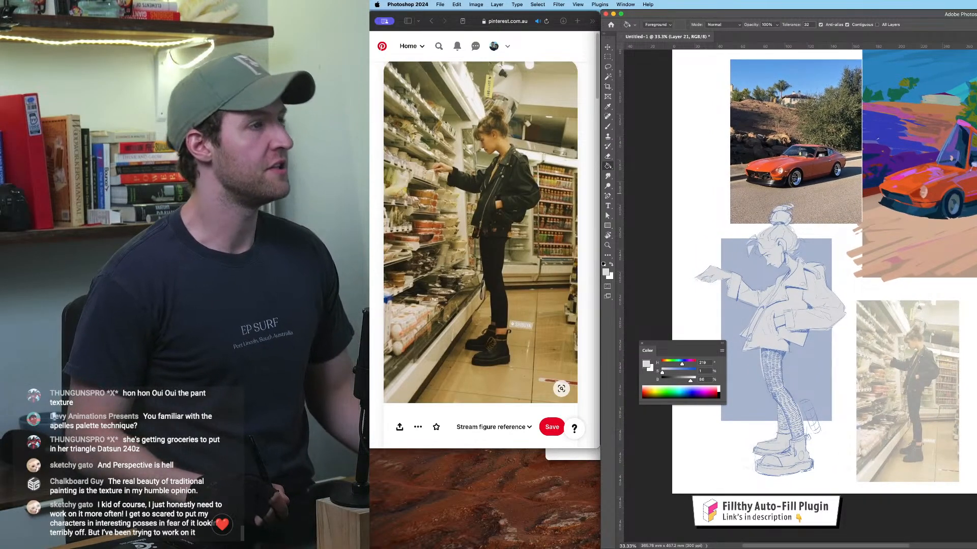
{"action": "key", "text": "l"}
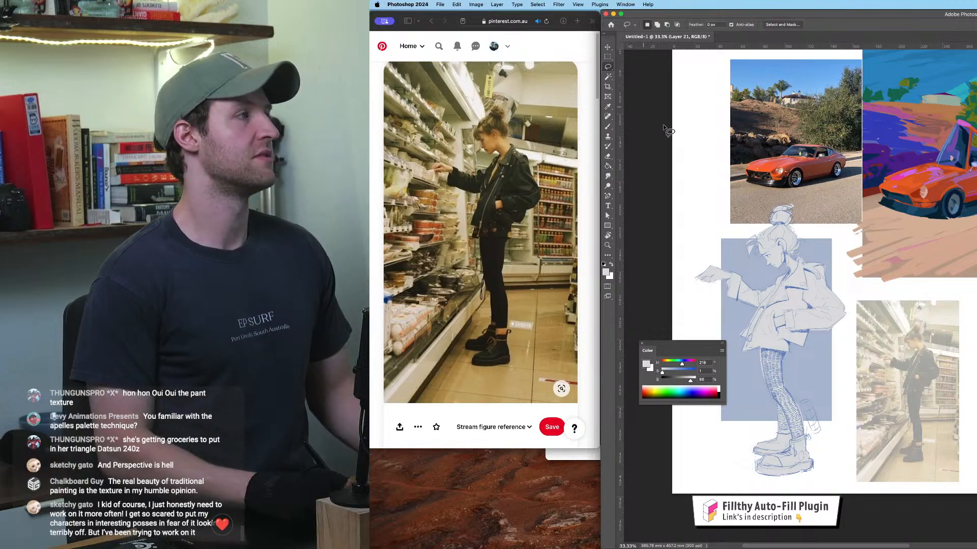
{"action": "left_click_drag", "start_coordinate": [812, 182], "coordinate": [852, 175]}
{"action": "key", "text": "super+plus"}
{"action": "key", "text": "super+minus"}
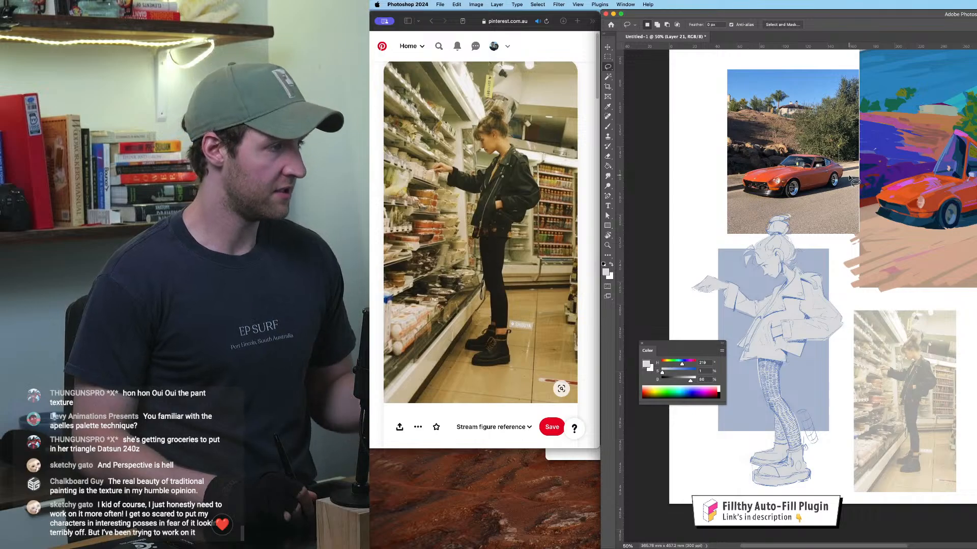
{"action": "left_click_drag", "start_coordinate": [818, 177], "coordinate": [833, 161]}
Step: Switch to the Brush and sample the sketch's mid blue from the jacket linework as the foreground colour
{"action": "key", "text": "b"}
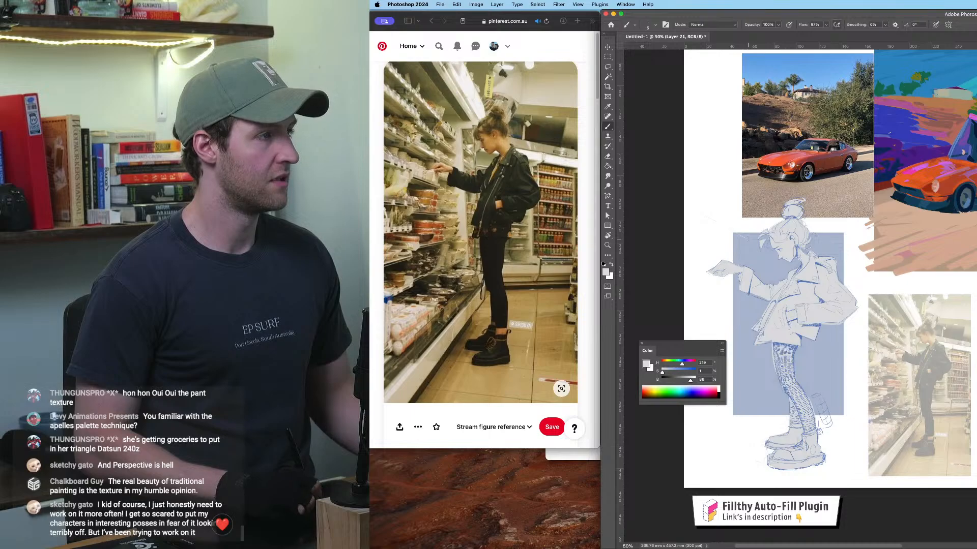
{"action": "left_click", "coordinate": [817, 263], "text": "alt"}
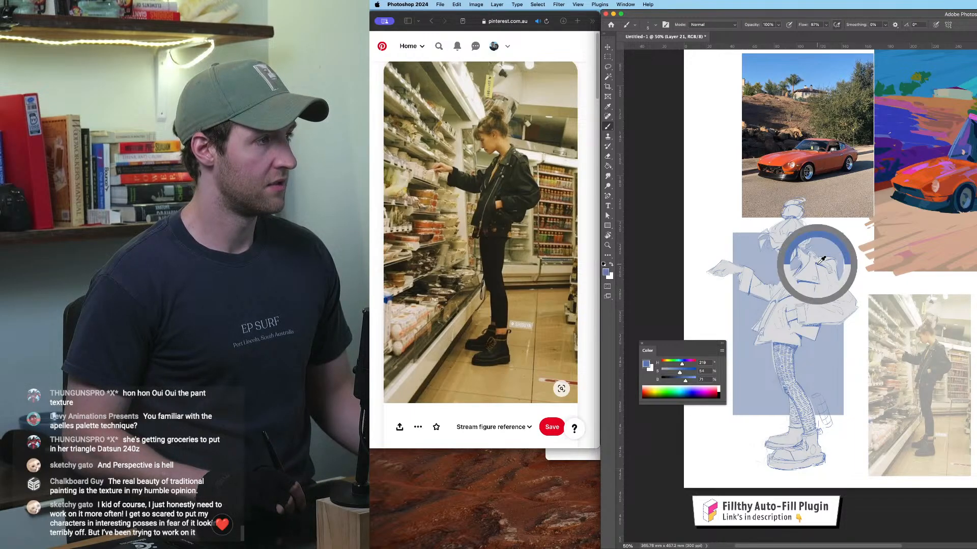
{"action": "key", "text": "super+plus"}
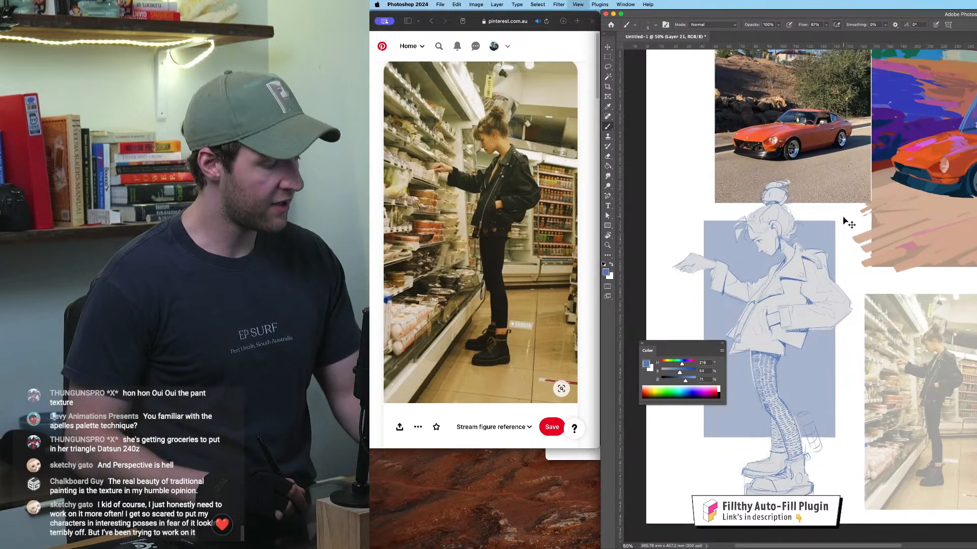
{"action": "left_click_drag", "start_coordinate": [813, 223], "coordinate": [795, 254]}
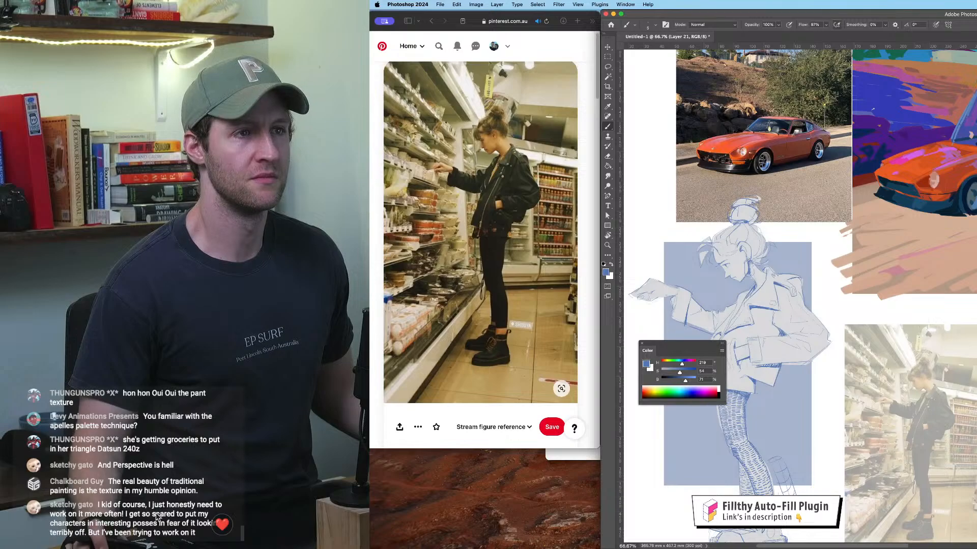
Step: Read through the recent viewer messages in the livestream chat
{"action": "left_click", "coordinate": [144, 491]}
{"action": "scroll", "coordinate": [138, 489], "scroll_direction": "up", "scroll_amount": 3}
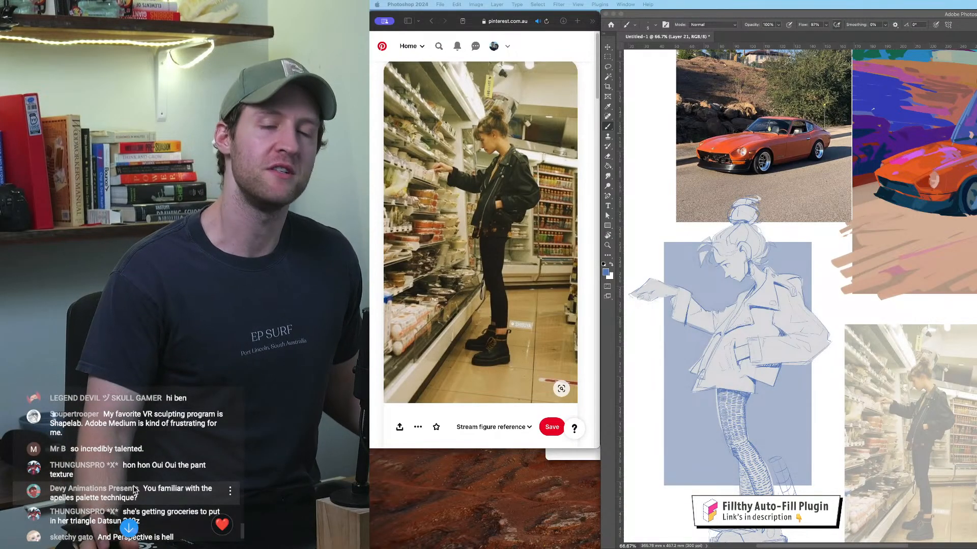
{"action": "scroll", "coordinate": [135, 490], "scroll_direction": "up", "scroll_amount": 2}
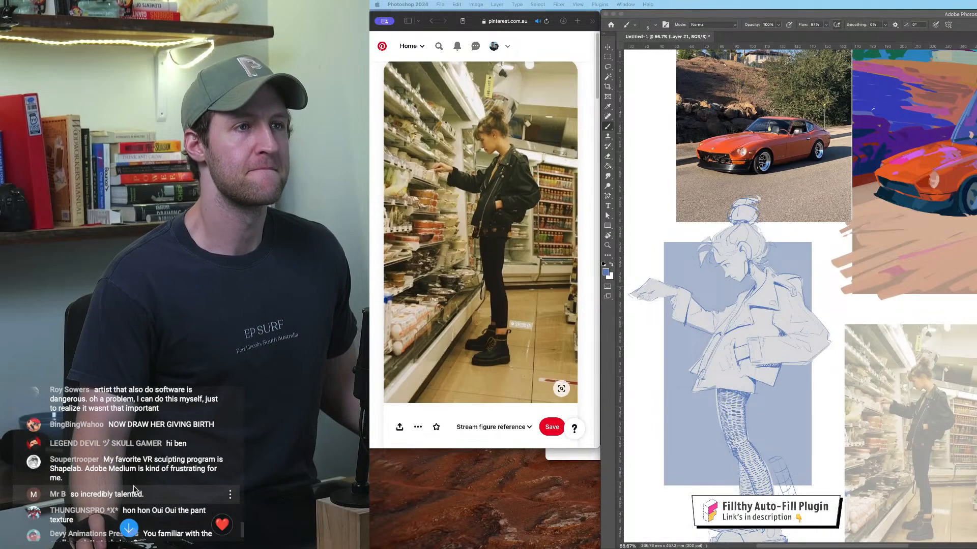
{"action": "scroll", "coordinate": [134, 490], "scroll_direction": "down", "scroll_amount": 1}
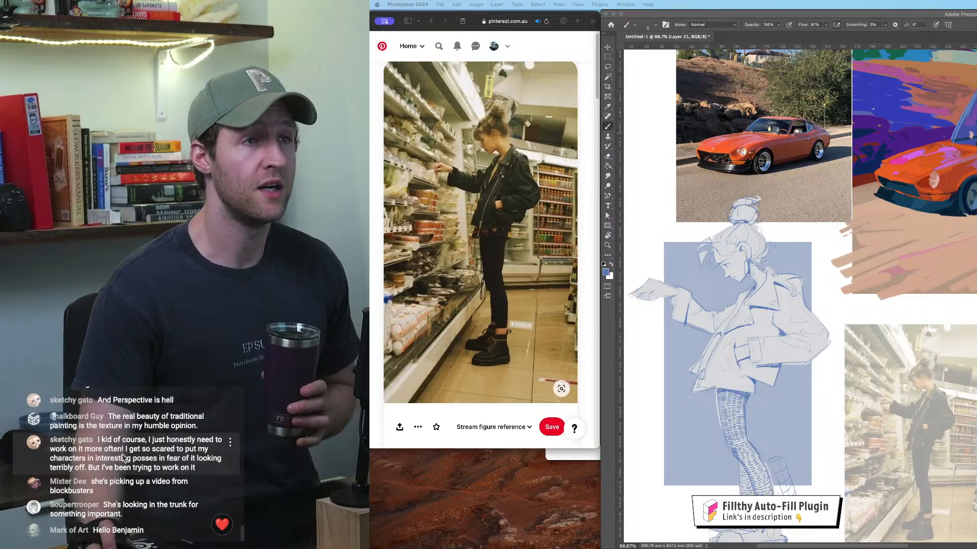
{"action": "scroll", "coordinate": [154, 433], "scroll_direction": "up", "scroll_amount": 1}
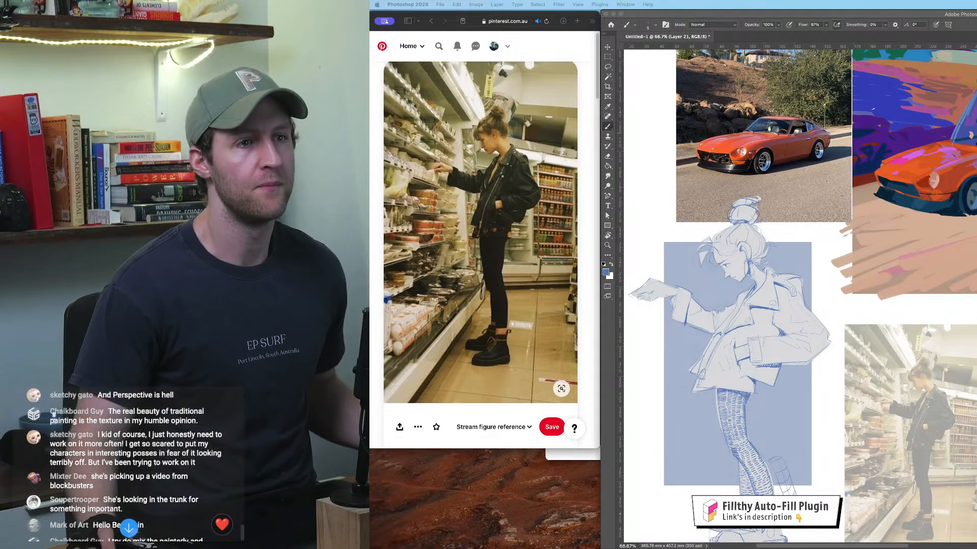
{"action": "left_click", "coordinate": [912, 233]}
{"action": "left_click_drag", "start_coordinate": [913, 227], "coordinate": [976, 141]}
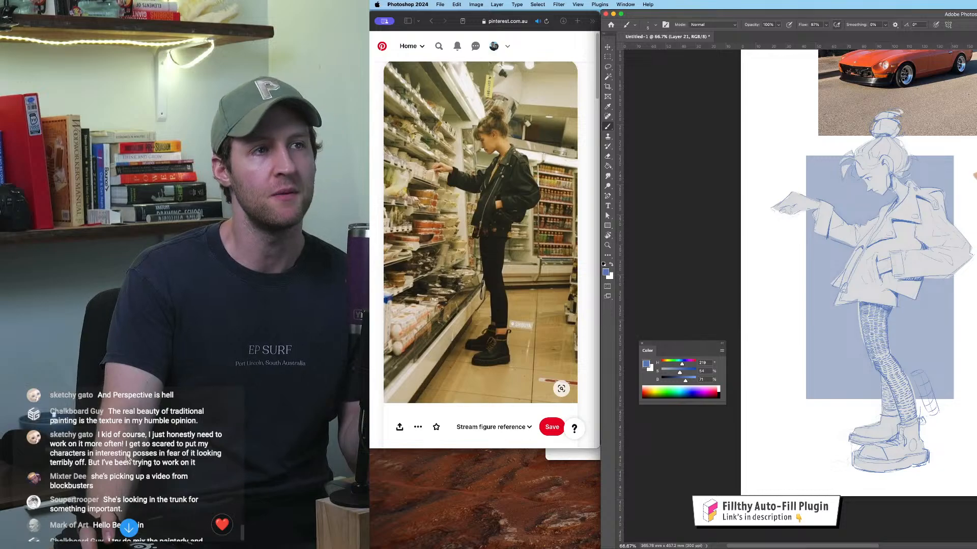
{"action": "scroll", "coordinate": [128, 459], "scroll_direction": "up", "scroll_amount": 1}
{"action": "scroll", "coordinate": [127, 459], "scroll_direction": "down", "scroll_amount": 3}
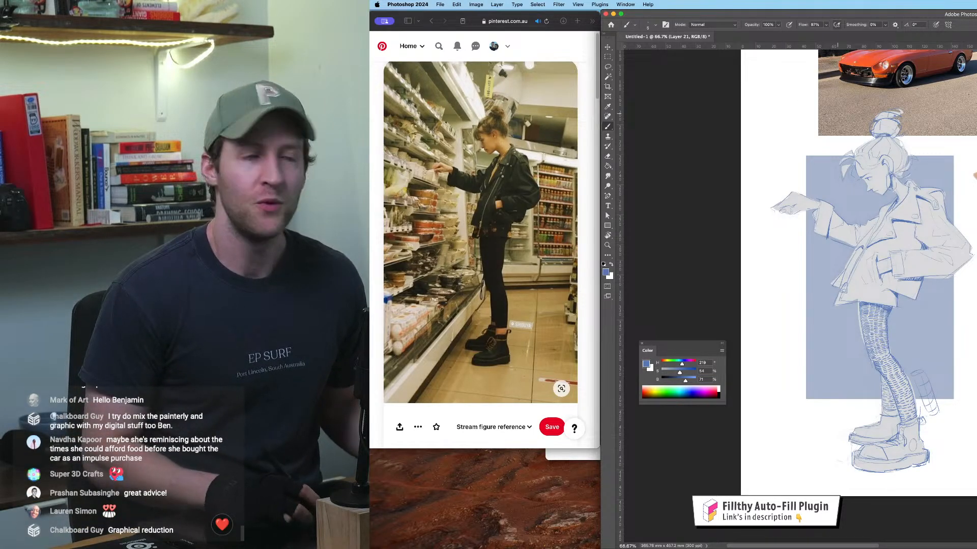
{"action": "left_click_drag", "start_coordinate": [867, 144], "coordinate": [876, 170]}
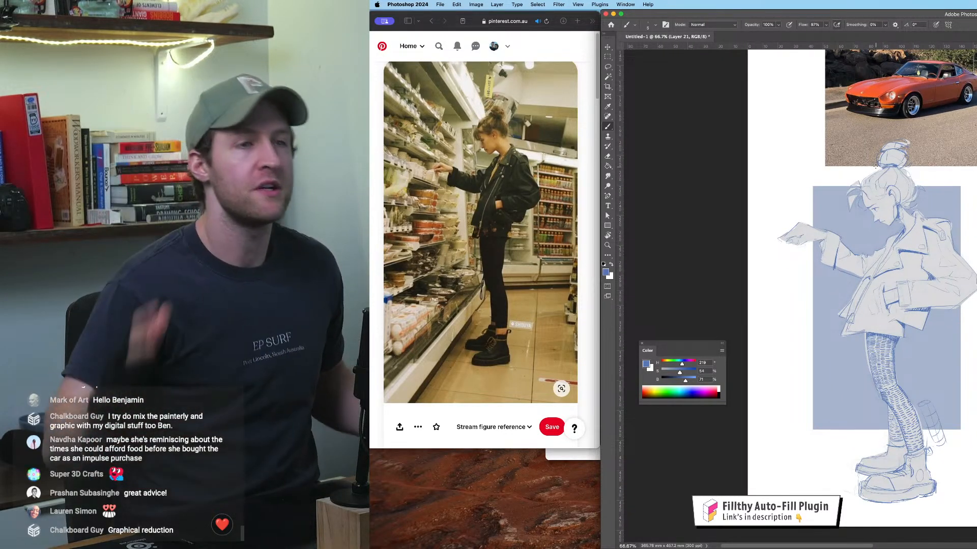
Step: In a new Safari tab, search Google for "robh ruppel" and open the image results
{"action": "left_click", "coordinate": [578, 22]}
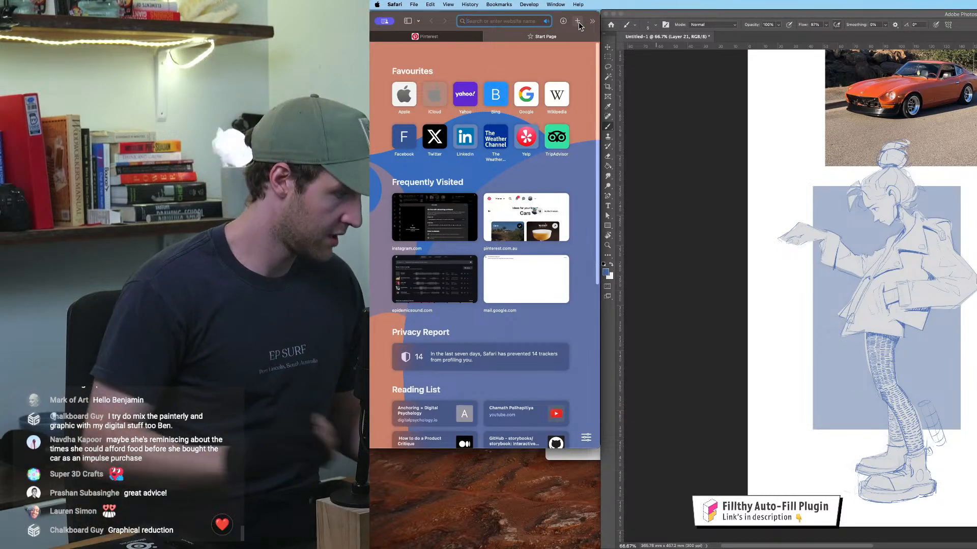
{"action": "type", "text": "robh ruppel"}
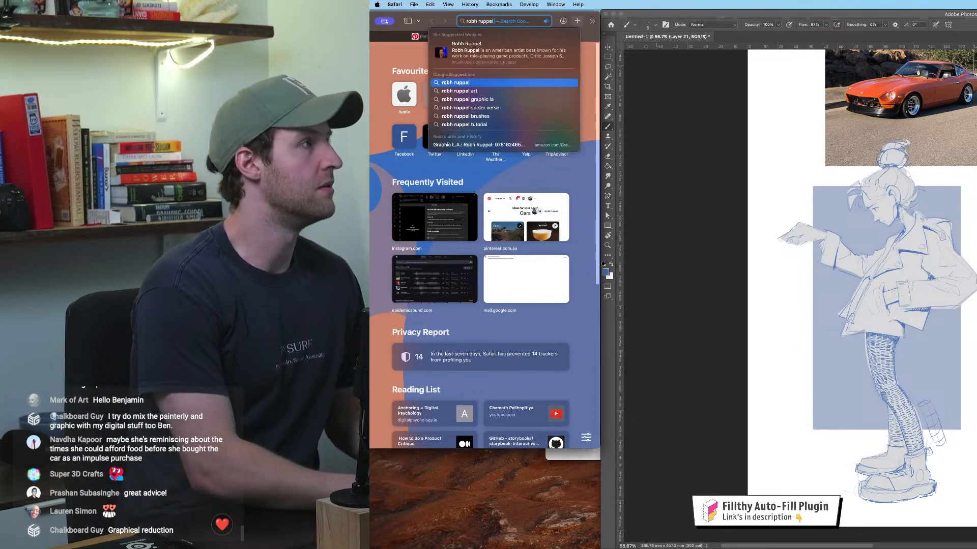
{"action": "key", "text": "Return"}
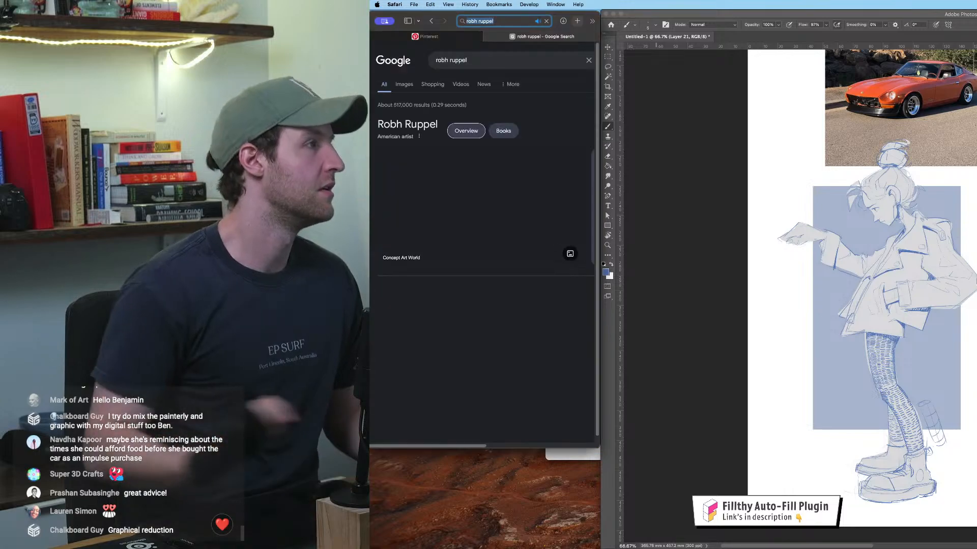
{"action": "left_click", "coordinate": [404, 85]}
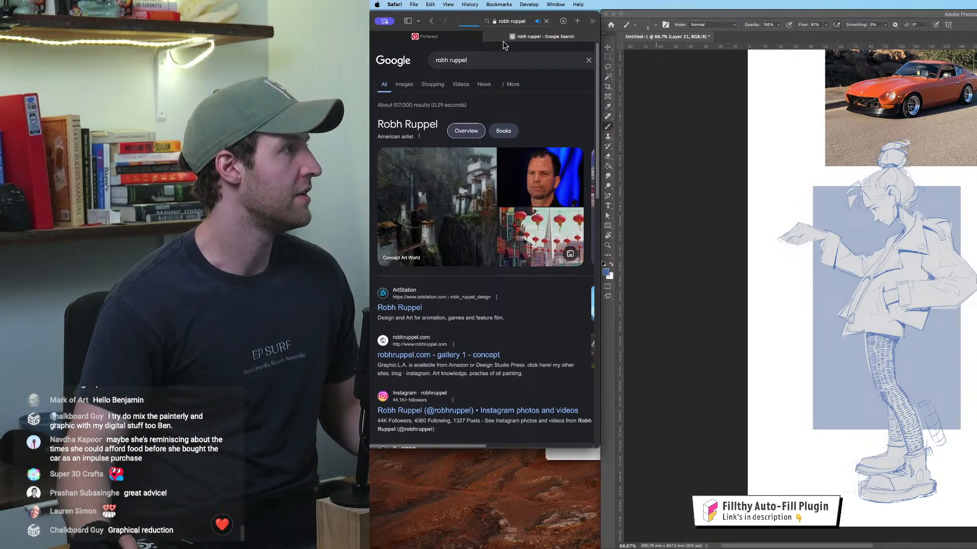
Step: Detach the Robh Ruppel image results into their own window over the Photoshop canvas and enlarge it
{"action": "left_click_drag", "start_coordinate": [543, 89], "coordinate": [560, 43]}
{"action": "left_click_drag", "start_coordinate": [455, 14], "coordinate": [788, 30]}
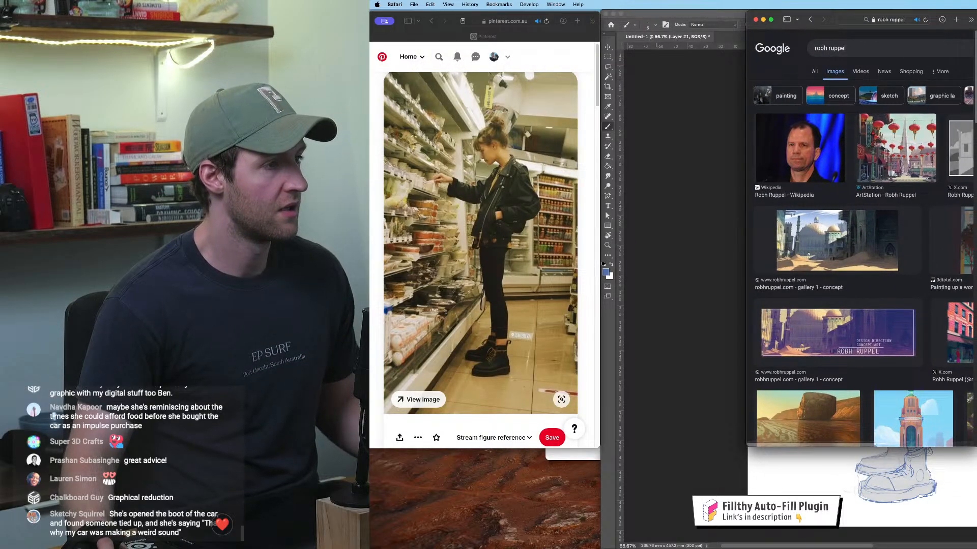
{"action": "left_click_drag", "start_coordinate": [975, 447], "coordinate": [976, 483]}
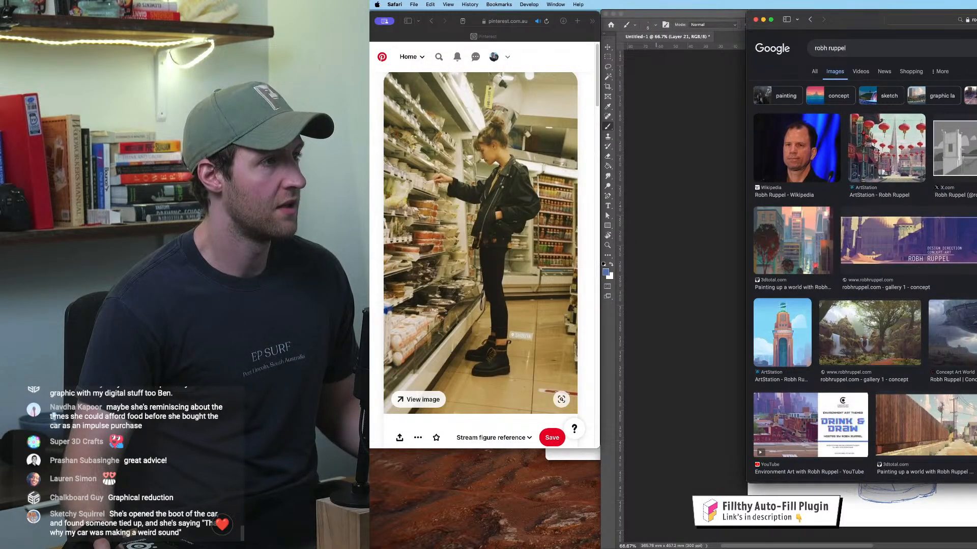
Step: Try to open the red-building street painting from its X source page and return to the image results
{"action": "left_click", "coordinate": [939, 363]}
{"action": "left_click", "coordinate": [976, 204]}
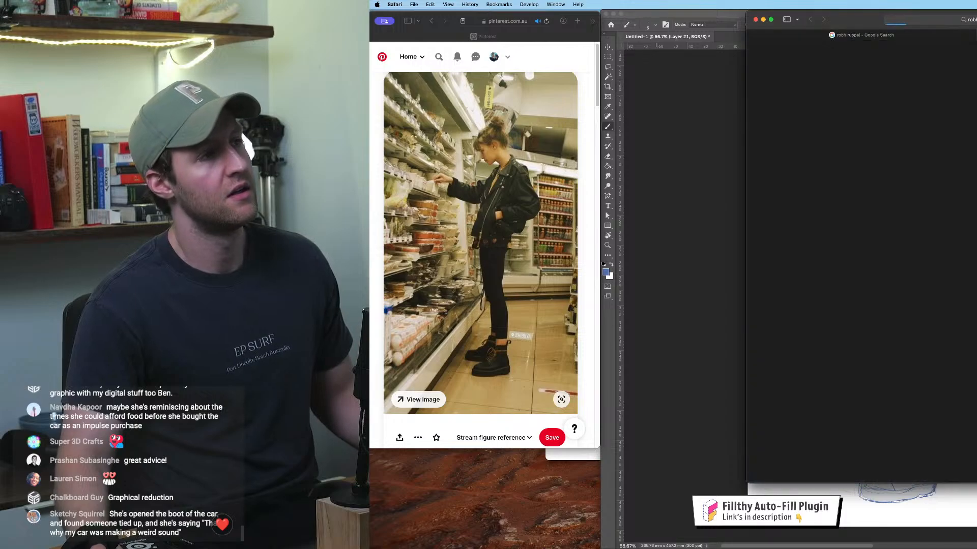
{"action": "left_click_drag", "start_coordinate": [976, 20], "coordinate": [926, 26]}
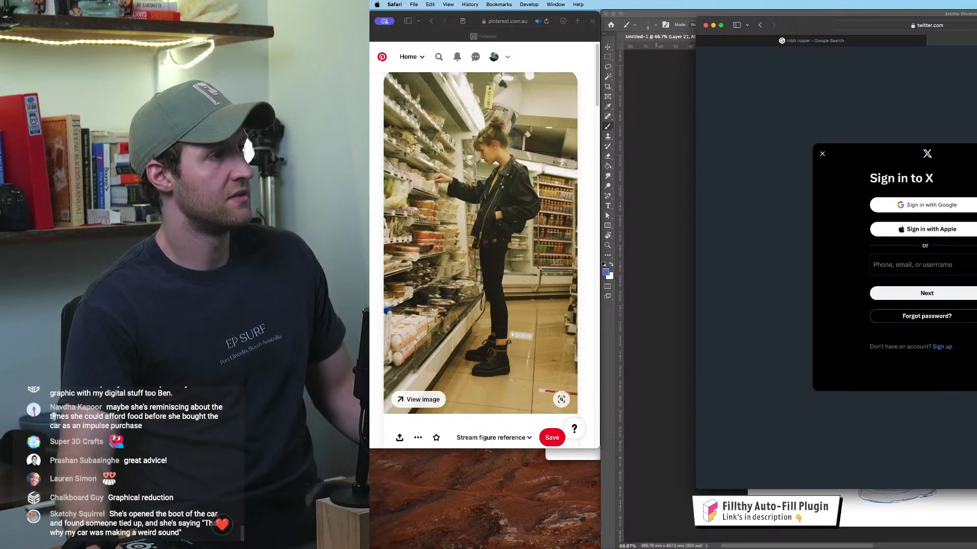
{"action": "left_click", "coordinate": [864, 43]}
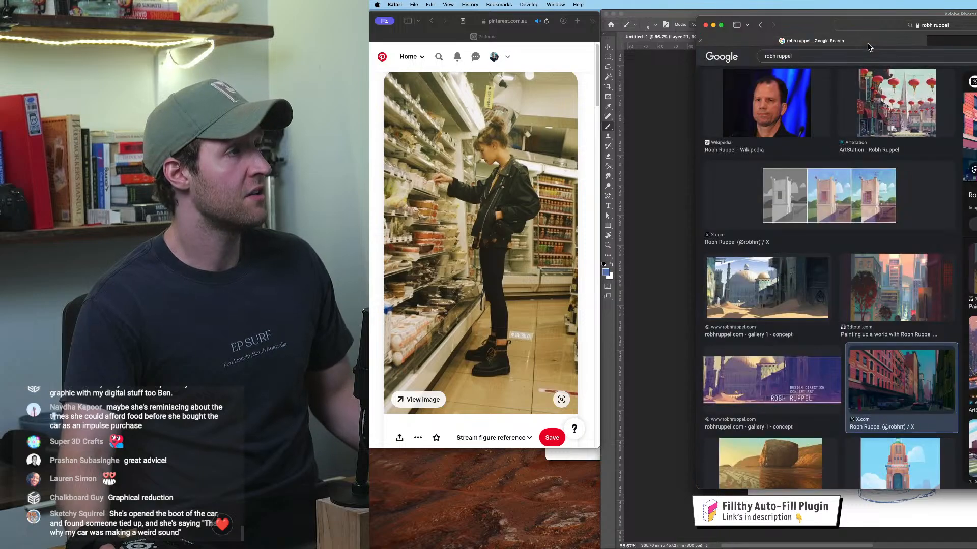
{"action": "right_click", "coordinate": [896, 367]}
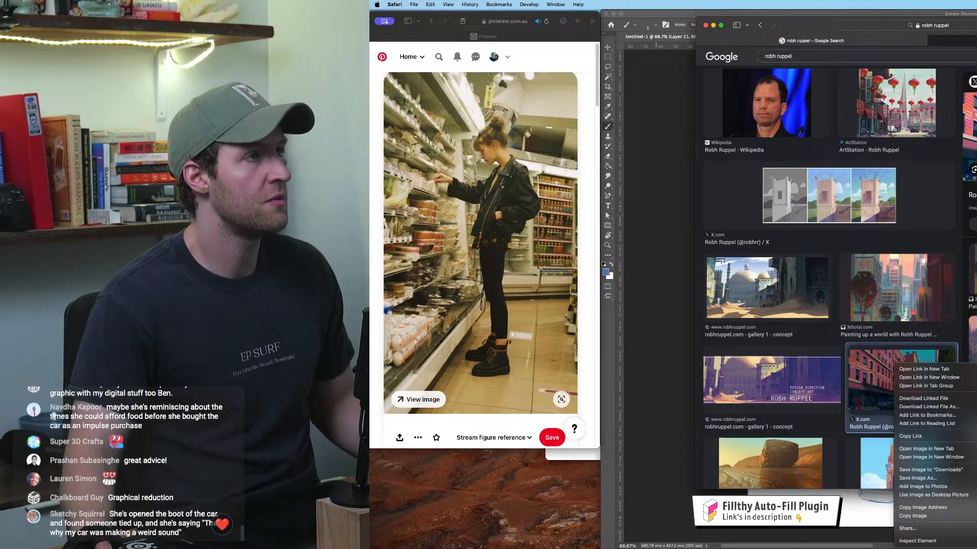
{"action": "left_click", "coordinate": [974, 272]}
{"action": "left_click", "coordinate": [974, 272]}
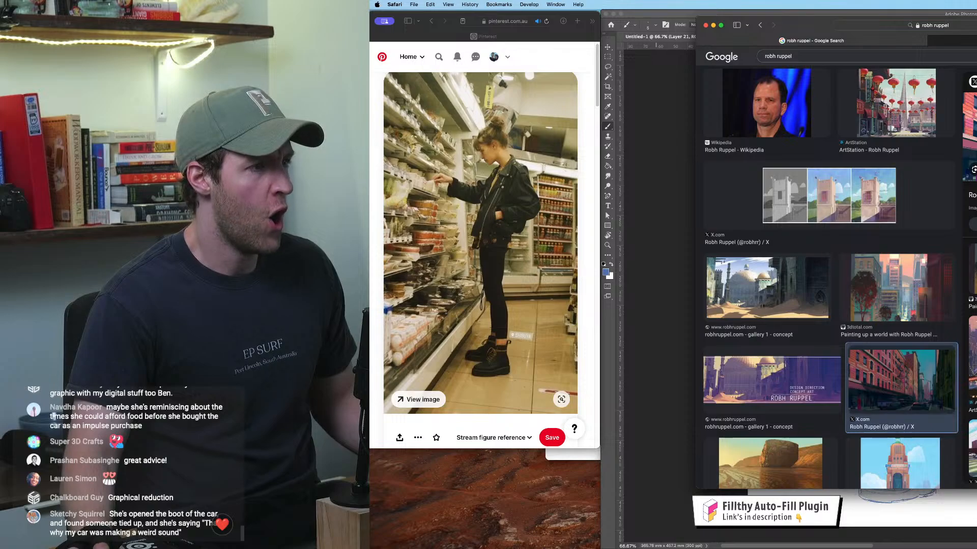
Step: Open the 3dtotal article "Painting up a world with Robh Ruppel" from the results and accept limited cookies
{"action": "left_click", "coordinate": [973, 178]}
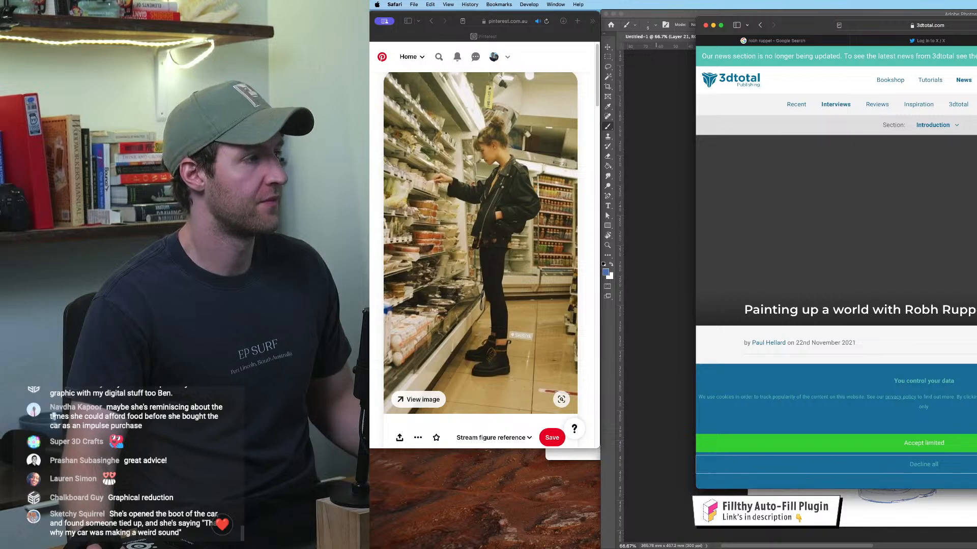
{"action": "scroll", "coordinate": [973, 286], "scroll_direction": "down", "scroll_amount": 10}
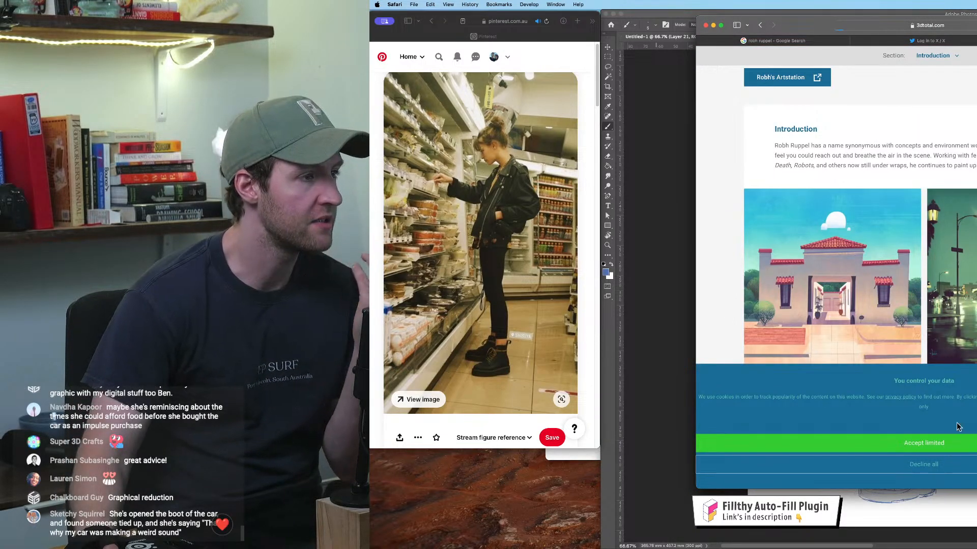
{"action": "left_click", "coordinate": [951, 443]}
Step: Shift the article window up and stretch it to nearly the full screen height to show more of the introduction paintings
{"action": "scroll", "coordinate": [956, 295], "scroll_direction": "down", "scroll_amount": 1}
{"action": "scroll", "coordinate": [957, 295], "scroll_direction": "down", "scroll_amount": 2}
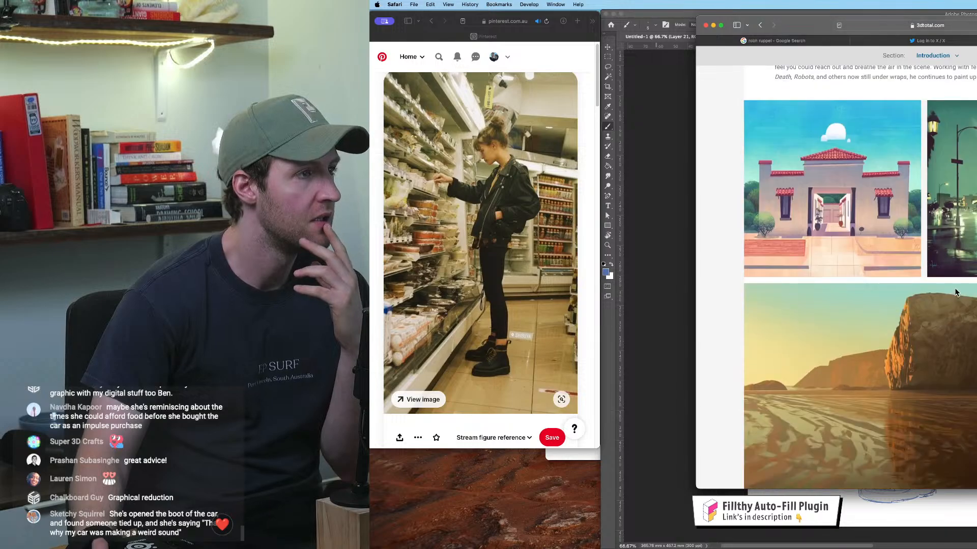
{"action": "left_click_drag", "start_coordinate": [809, 24], "coordinate": [798, 19]}
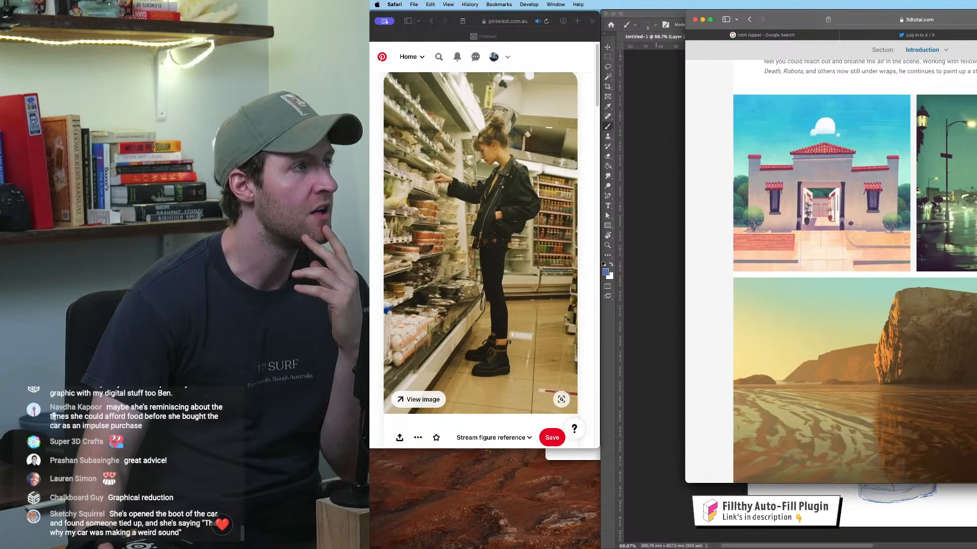
{"action": "left_click_drag", "start_coordinate": [976, 483], "coordinate": [976, 548]}
{"action": "scroll", "coordinate": [911, 252], "scroll_direction": "up", "scroll_amount": 1}
{"action": "scroll", "coordinate": [895, 271], "scroll_direction": "up", "scroll_amount": 1}
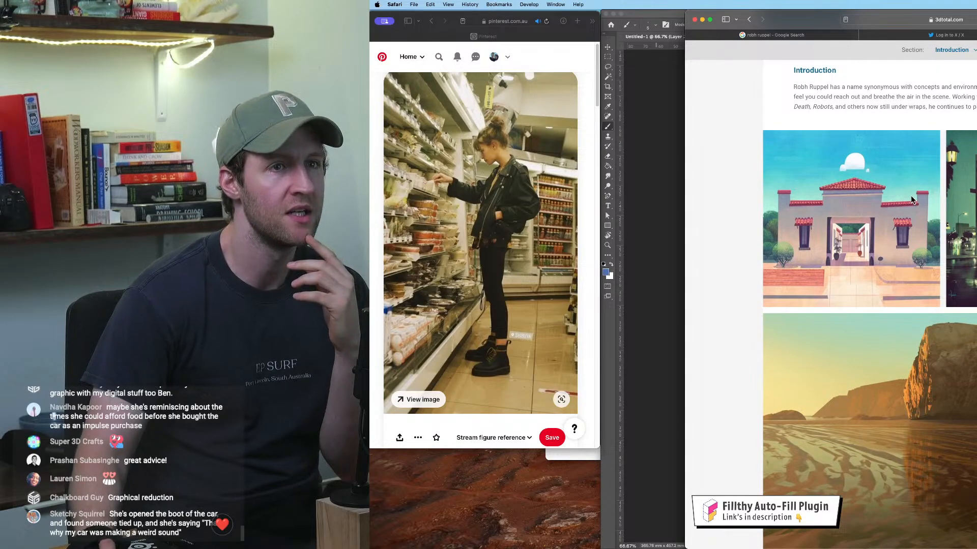
Step: Go through the article as far as the Field work section and magnify the page for larger paintings
{"action": "scroll", "coordinate": [901, 244], "scroll_direction": "down", "scroll_amount": 5}
{"action": "scroll", "coordinate": [901, 246], "scroll_direction": "down", "scroll_amount": 10}
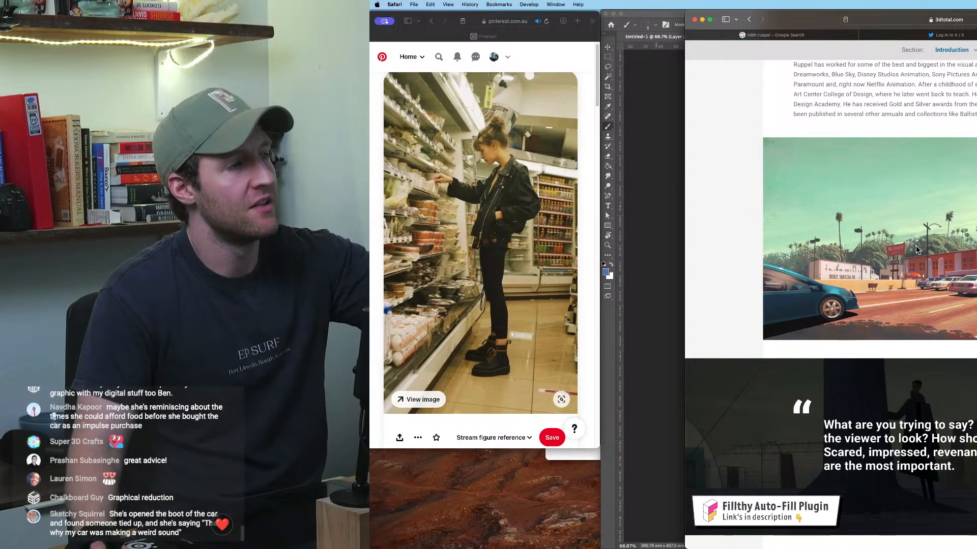
{"action": "scroll", "coordinate": [955, 315], "scroll_direction": "down", "scroll_amount": 10}
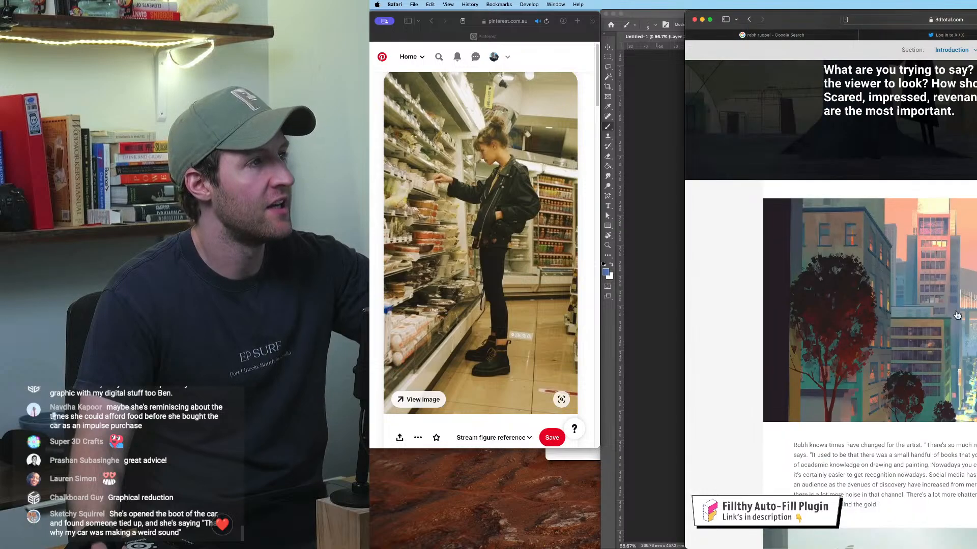
{"action": "scroll", "coordinate": [925, 333], "scroll_direction": "down", "scroll_amount": 5}
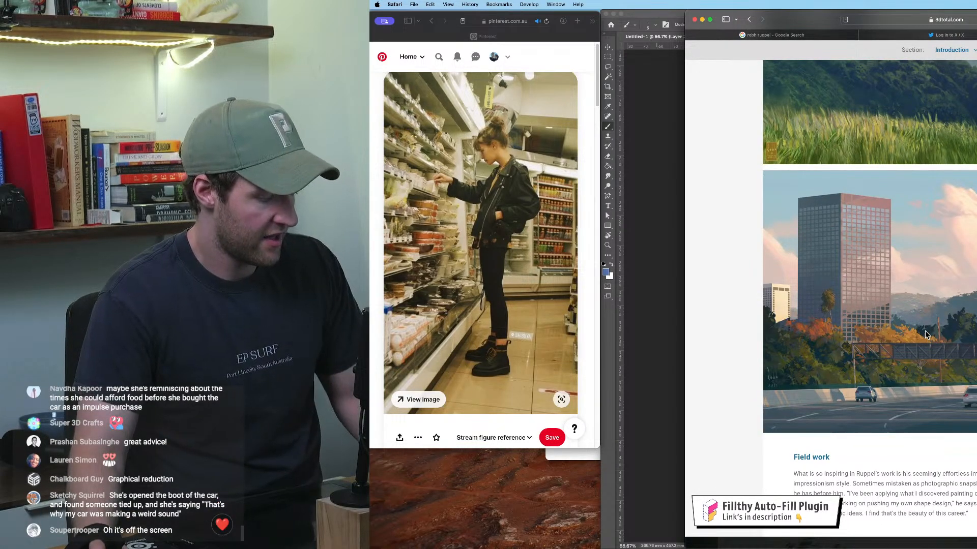
{"action": "key", "text": "super+plus"}
{"action": "key", "text": "super+plus"}
{"action": "key", "text": "super+plus"}
{"action": "key", "text": "super+plus"}
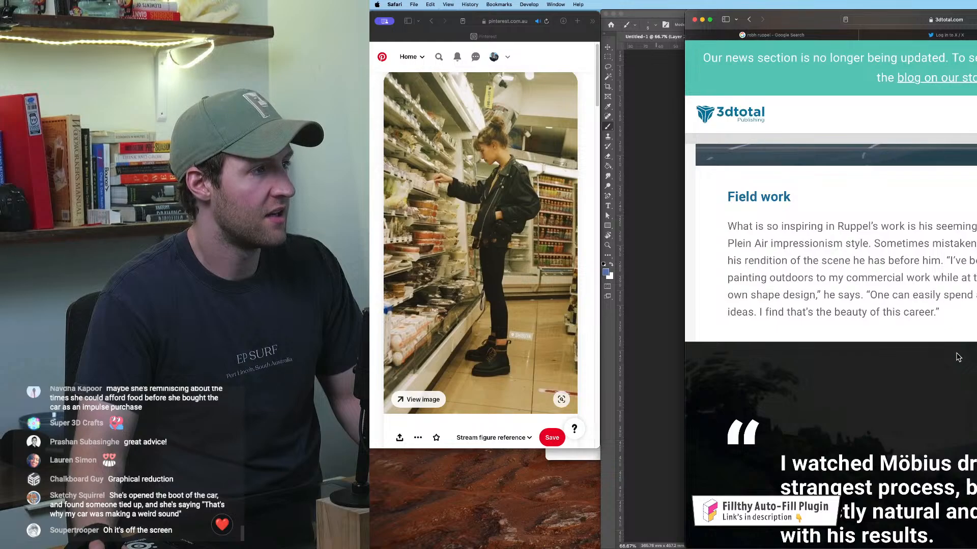
{"action": "key", "text": "super+minus"}
{"action": "key", "text": "super+minus"}
{"action": "key", "text": "super+minus"}
{"action": "key", "text": "super+plus"}
{"action": "key", "text": "super+plus"}
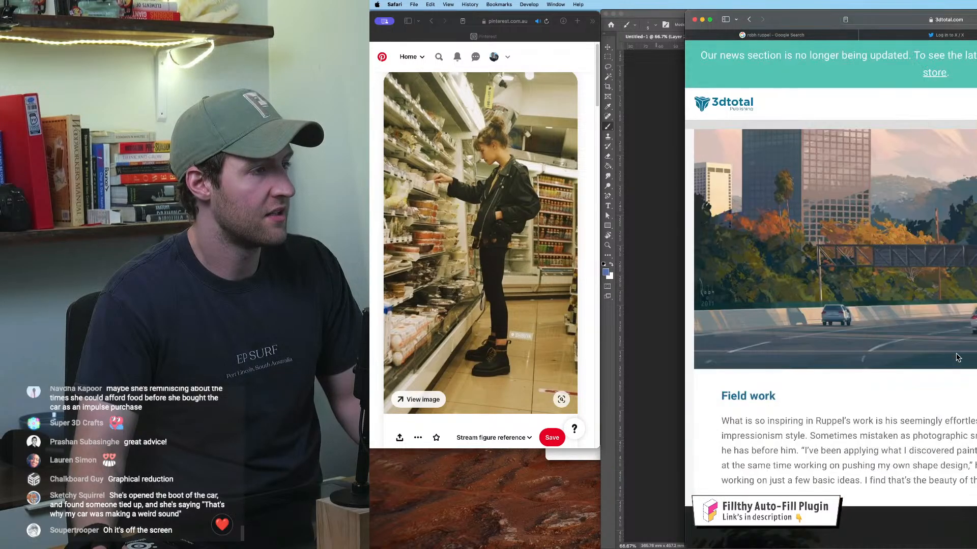
{"action": "key", "text": "super+plus"}
{"action": "key", "text": "super+plus"}
Step: Examine the paintings in the rest of the article, down to the artist's portfolio links at its end
{"action": "scroll", "coordinate": [958, 356], "scroll_direction": "down", "scroll_amount": 15}
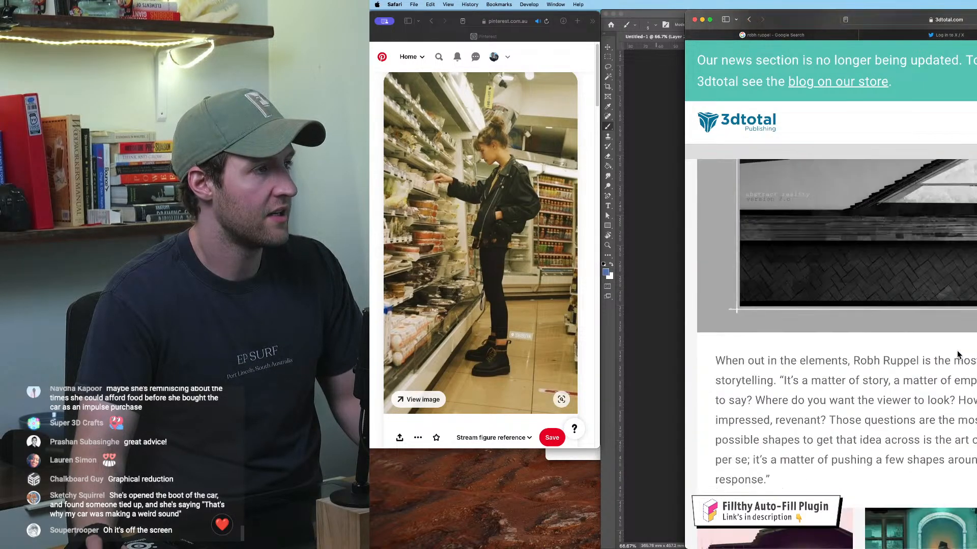
{"action": "scroll", "coordinate": [957, 355], "scroll_direction": "down", "scroll_amount": 15}
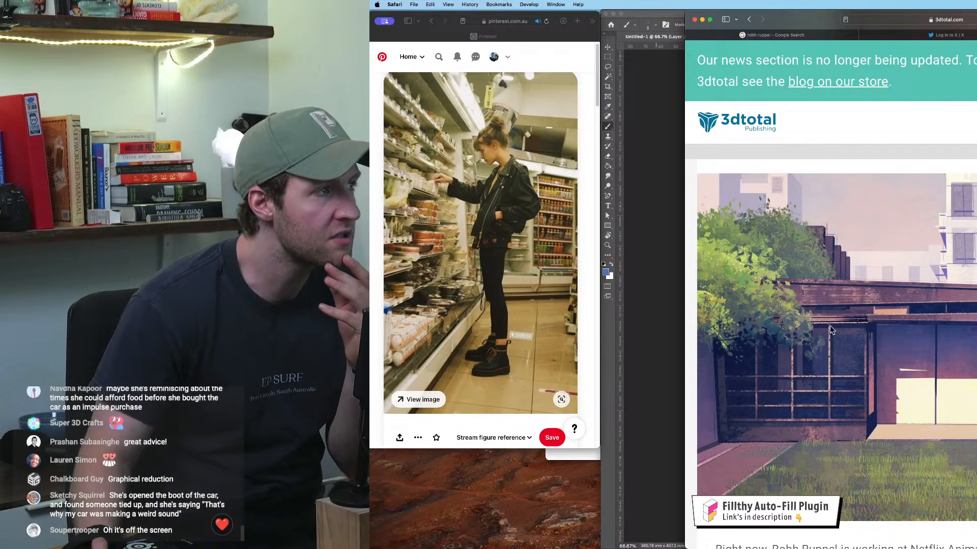
{"action": "scroll", "coordinate": [830, 327], "scroll_direction": "down", "scroll_amount": 15}
{"action": "scroll", "coordinate": [934, 324], "scroll_direction": "up", "scroll_amount": 5}
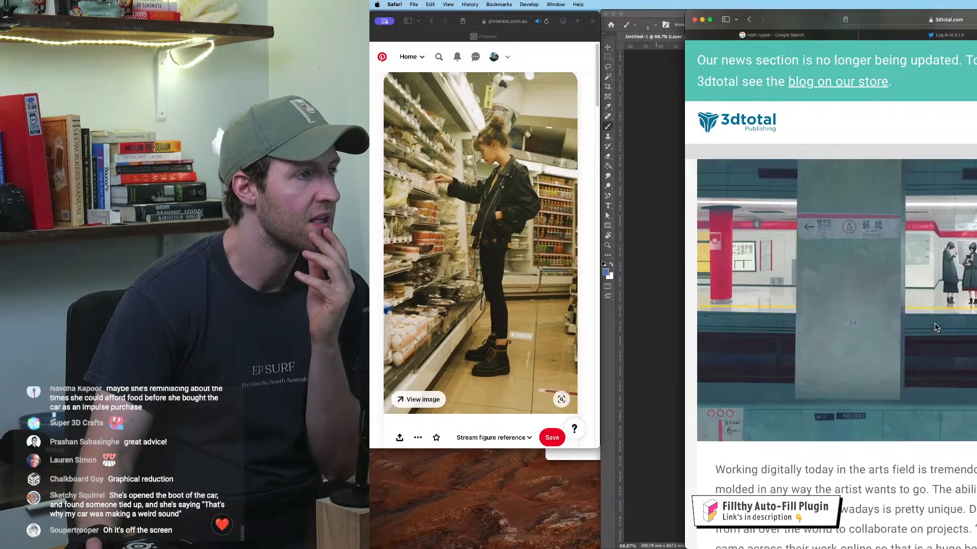
{"action": "scroll", "coordinate": [935, 328], "scroll_direction": "up", "scroll_amount": 10}
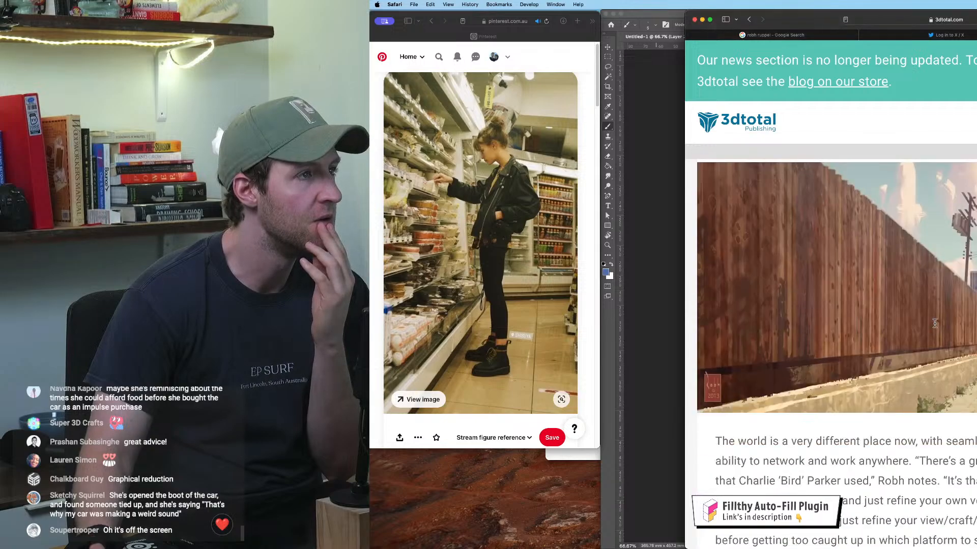
{"action": "scroll", "coordinate": [935, 324], "scroll_direction": "up", "scroll_amount": 3}
{"action": "scroll", "coordinate": [959, 419], "scroll_direction": "down", "scroll_amount": 1}
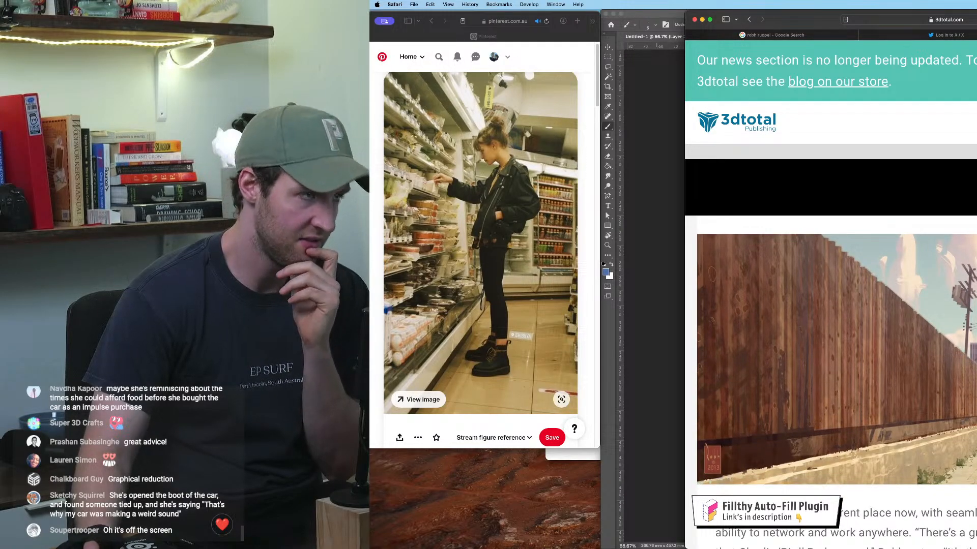
{"action": "scroll", "coordinate": [831, 354], "scroll_direction": "down", "scroll_amount": 10}
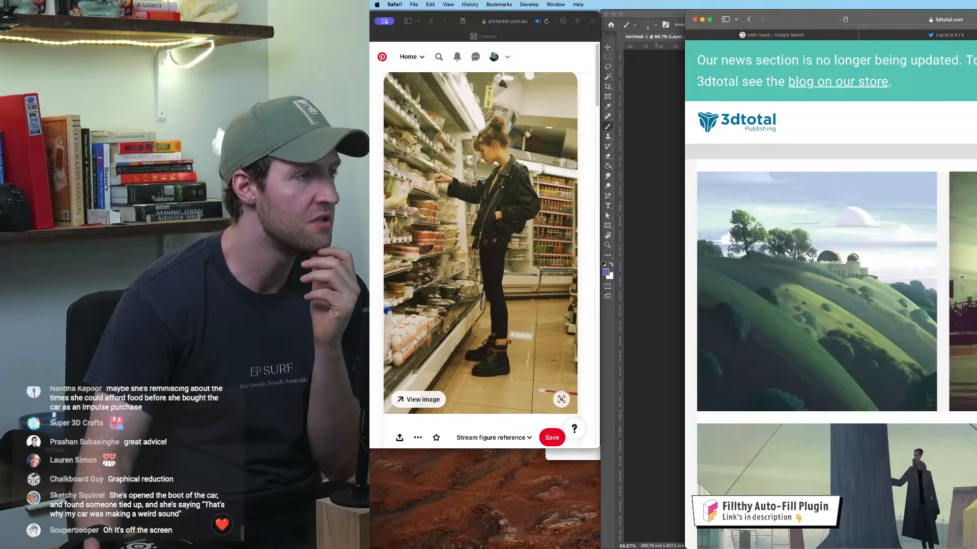
{"action": "scroll", "coordinate": [830, 354], "scroll_direction": "down", "scroll_amount": 5}
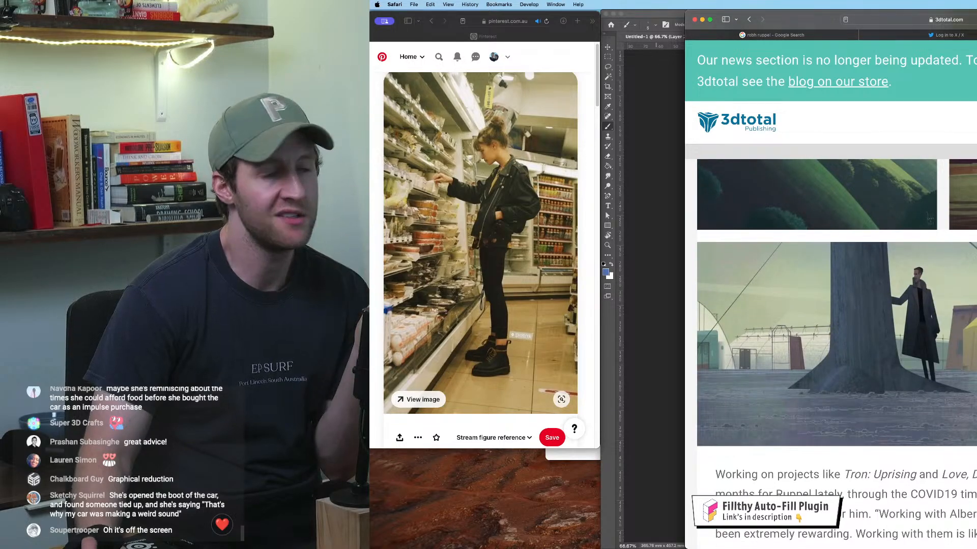
{"action": "scroll", "coordinate": [831, 354], "scroll_direction": "down", "scroll_amount": 10}
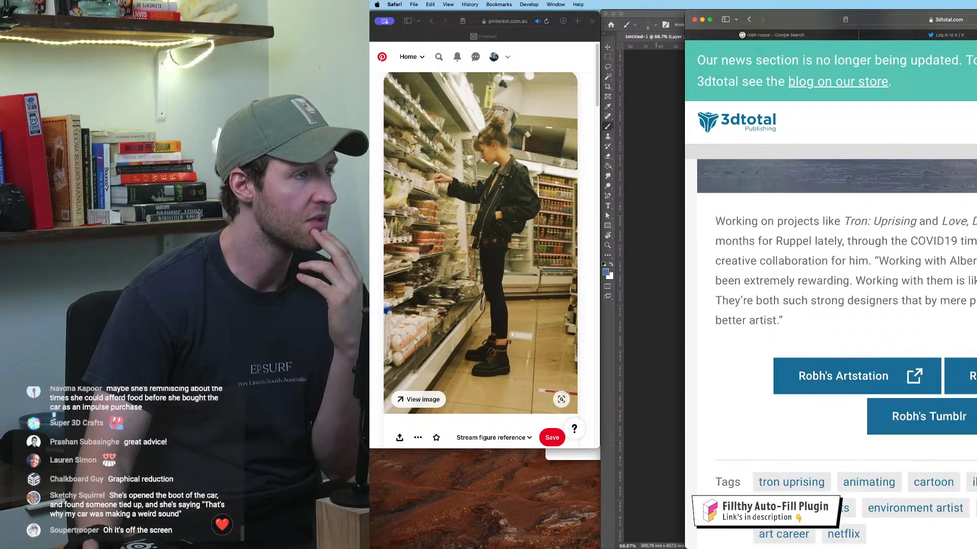
Step: Review the article's paintings back up to the palm-tree mountain landscape and the office tower above the freeway
{"action": "scroll", "coordinate": [831, 354], "scroll_direction": "up", "scroll_amount": 20}
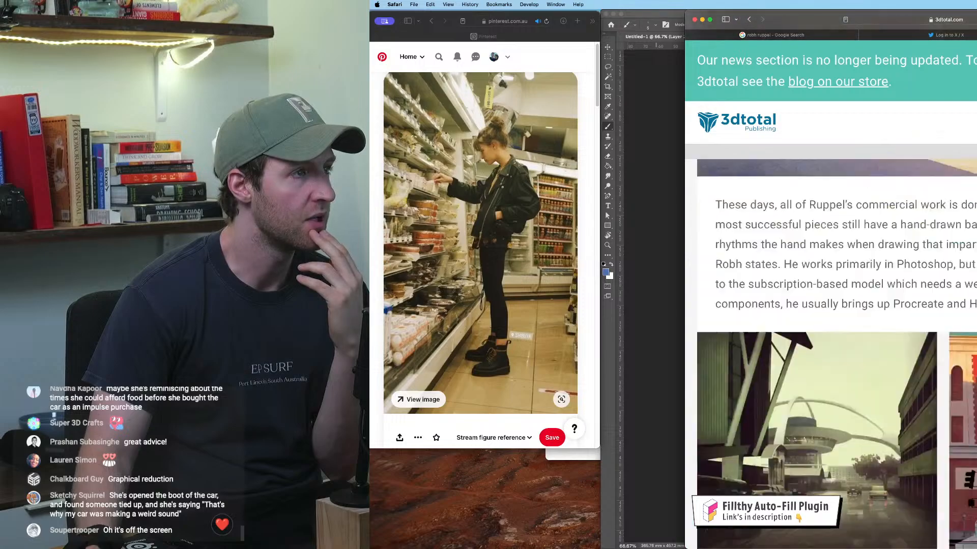
{"action": "scroll", "coordinate": [830, 354], "scroll_direction": "up", "scroll_amount": 10}
{"action": "scroll", "coordinate": [831, 354], "scroll_direction": "down", "scroll_amount": 13}
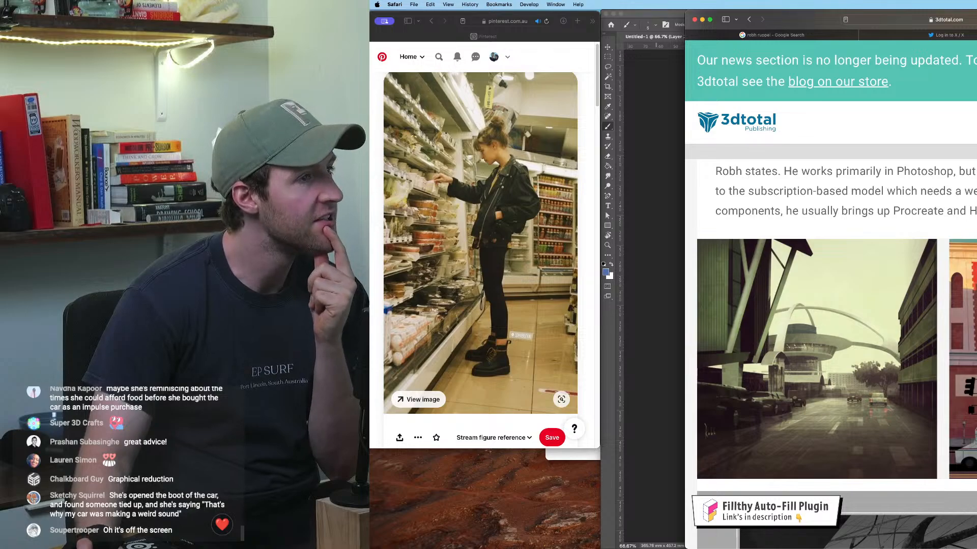
{"action": "scroll", "coordinate": [836, 354], "scroll_direction": "up", "scroll_amount": 5}
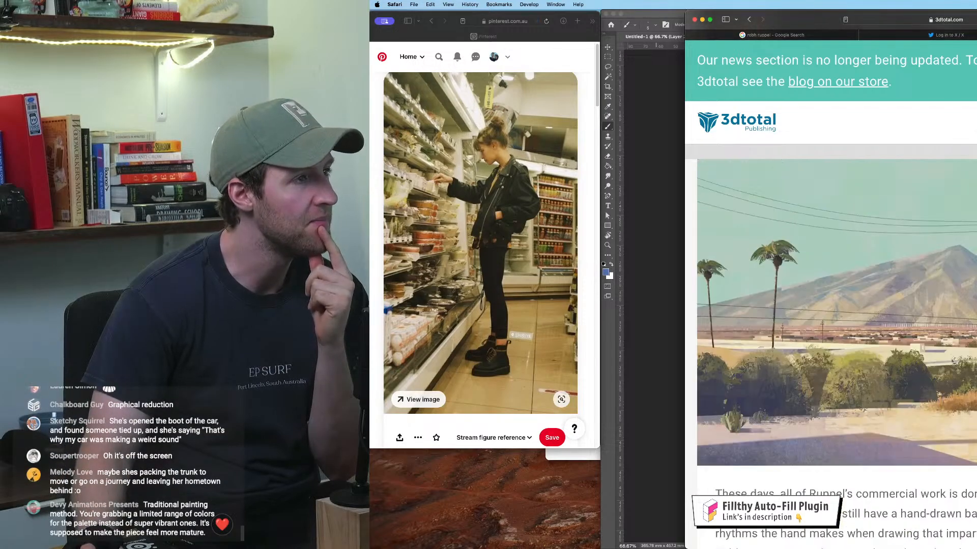
{"action": "scroll", "coordinate": [836, 331], "scroll_direction": "up", "scroll_amount": 2}
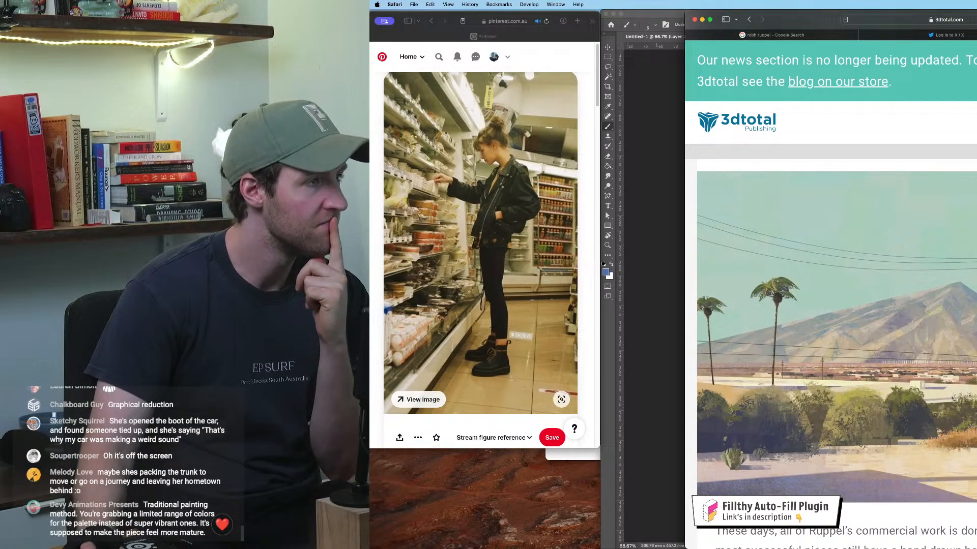
{"action": "scroll", "coordinate": [836, 331], "scroll_direction": "up", "scroll_amount": 10}
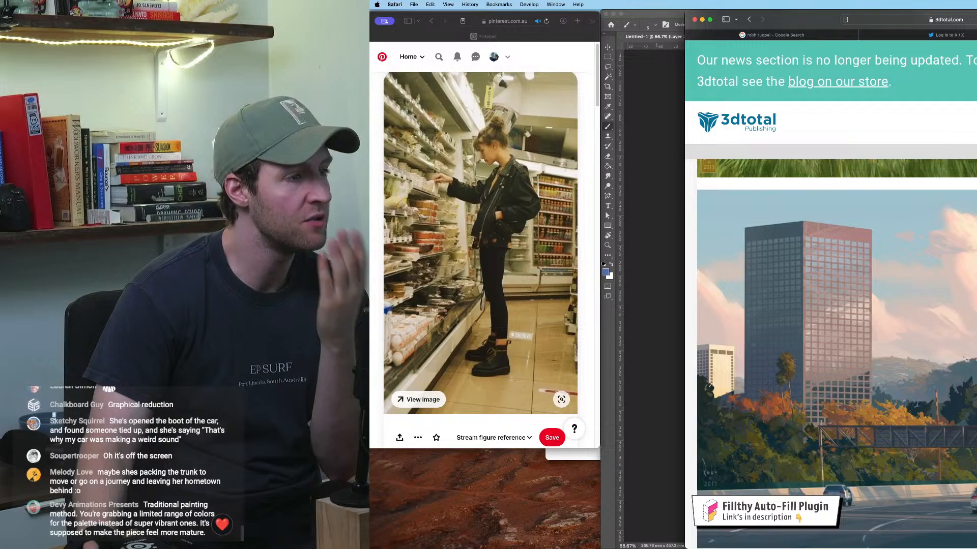
{"action": "scroll", "coordinate": [837, 331], "scroll_direction": "down", "scroll_amount": 1}
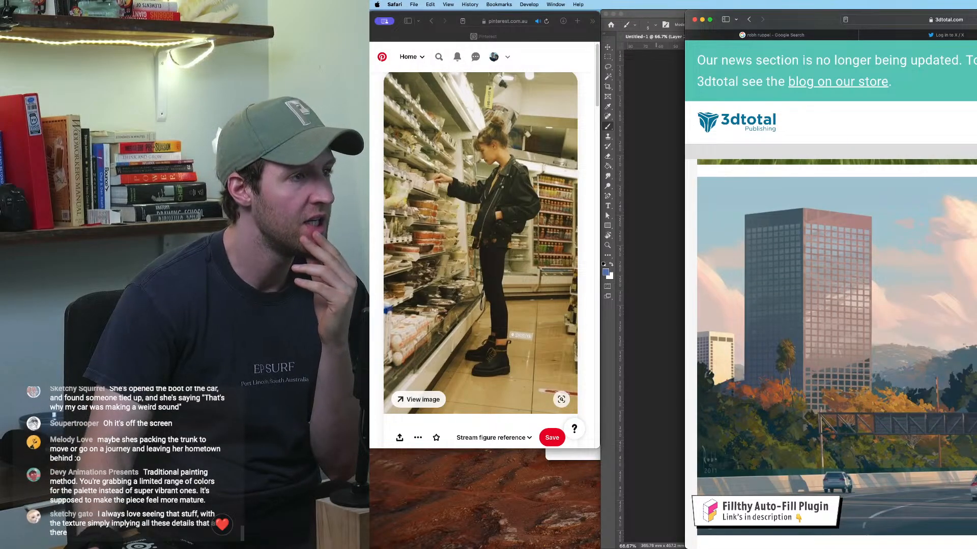
{"action": "scroll", "coordinate": [836, 331], "scroll_direction": "down", "scroll_amount": 2}
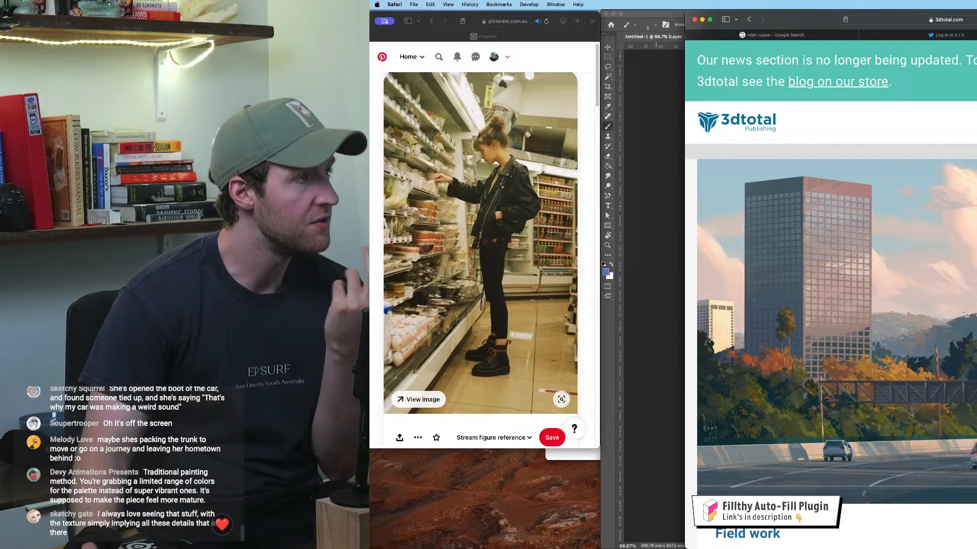
Step: Enlarge the office tower painting from the article and inspect the page element that holds its image
{"action": "left_click_drag", "start_coordinate": [787, 22], "coordinate": [975, 32]}
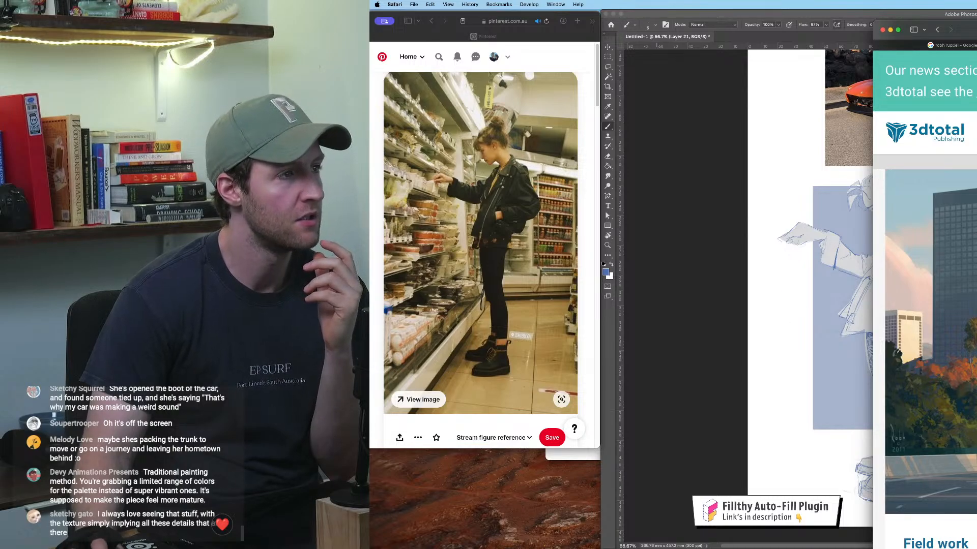
{"action": "left_click_drag", "start_coordinate": [976, 32], "coordinate": [809, 24]}
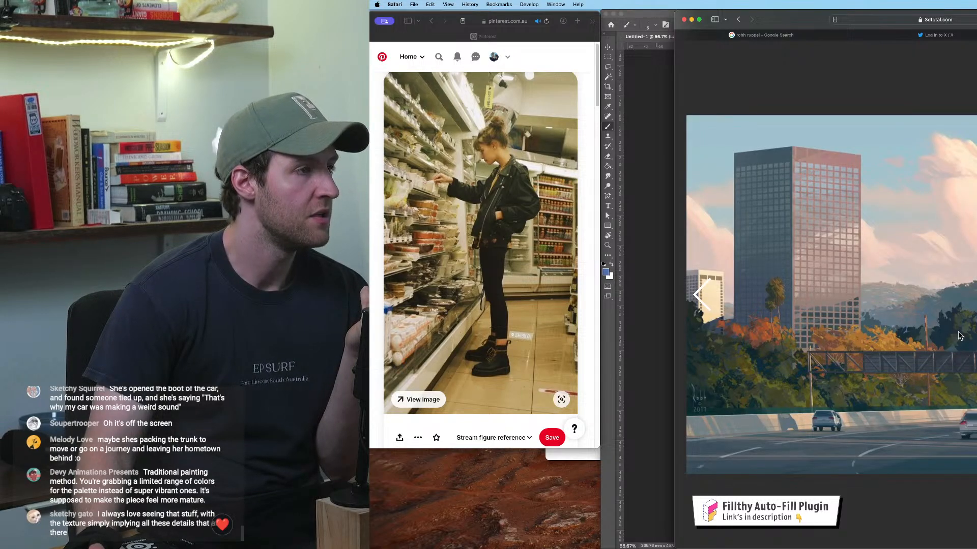
{"action": "right_click", "coordinate": [846, 253]}
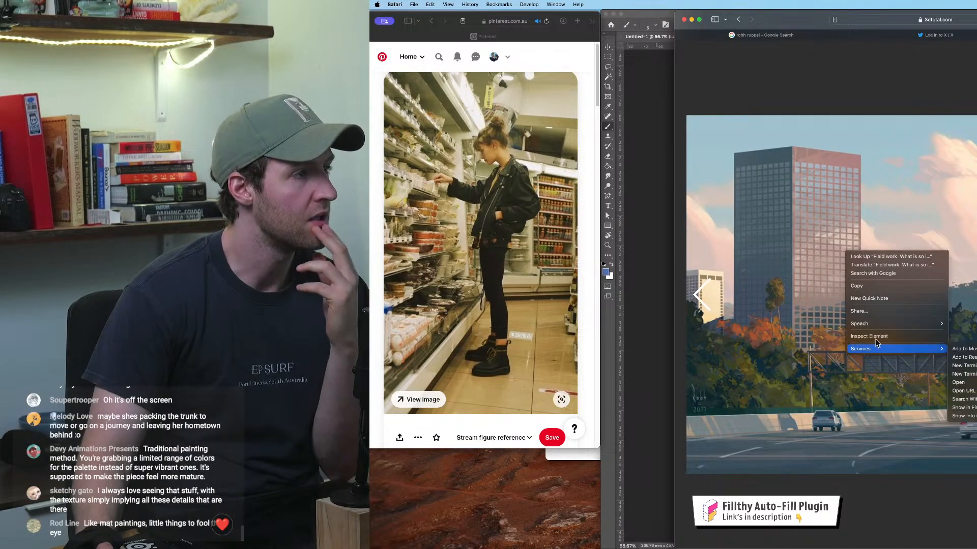
{"action": "left_click", "coordinate": [915, 336]}
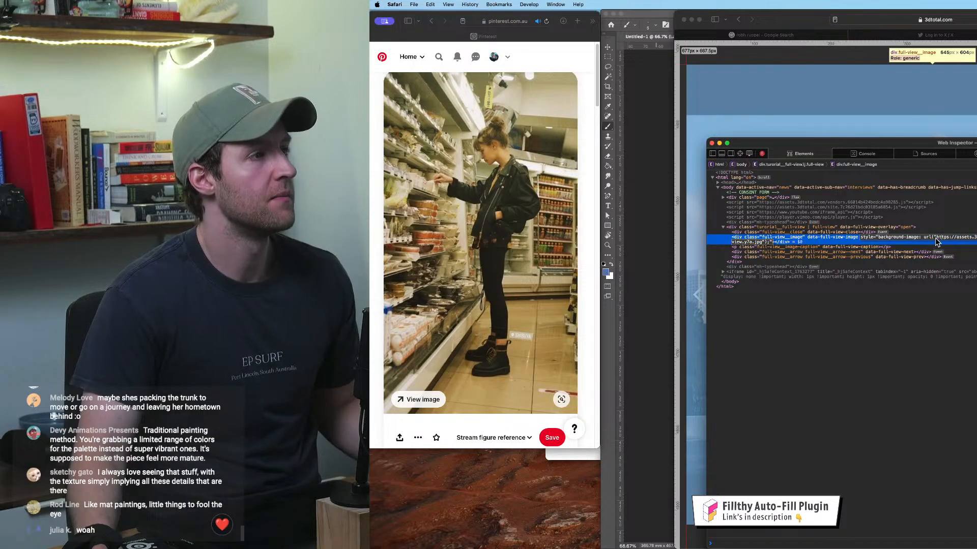
Step: Copy the painting's image address from the full-view element's background-image style and open it in a new browser tab
{"action": "left_click_drag", "start_coordinate": [936, 238], "coordinate": [773, 242]}
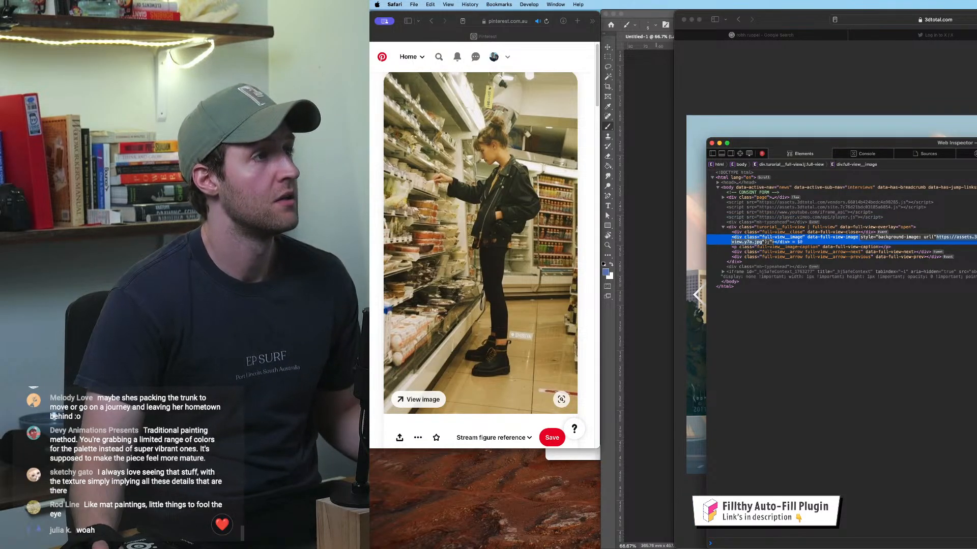
{"action": "key", "text": "super+w"}
{"action": "key", "text": "super+v"}
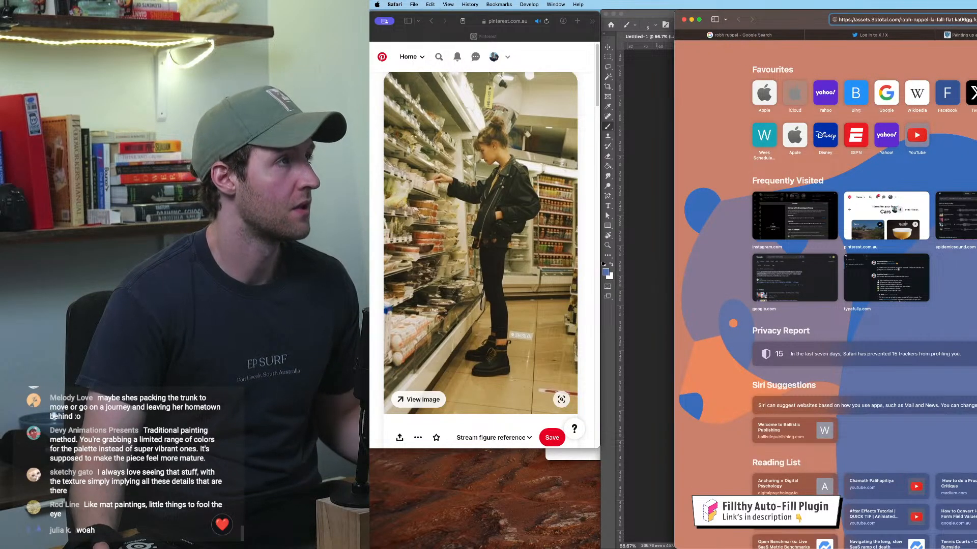
{"action": "key", "text": "Return"}
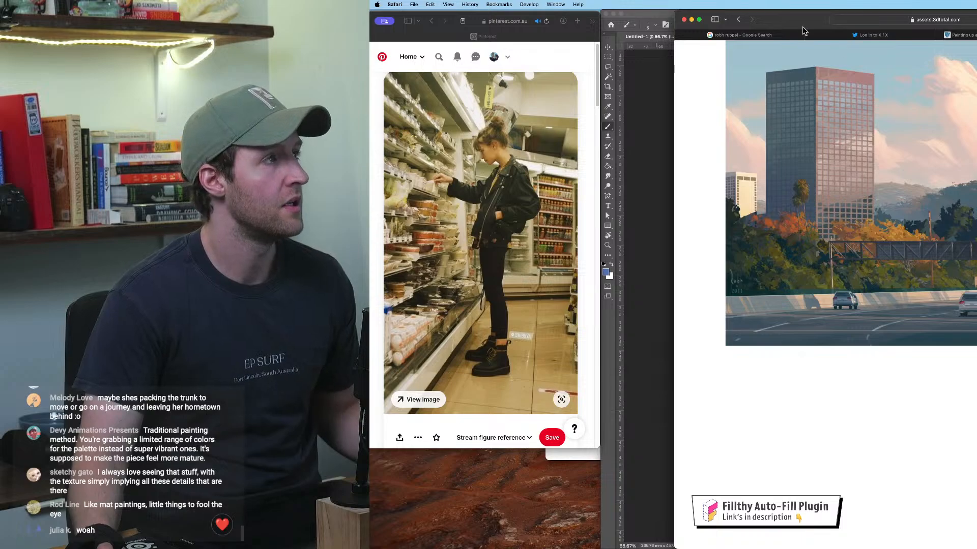
Step: Switch to Photoshop, paste the tower painting into the document and place it over the faded grocery-store photo beside the figure
{"action": "left_click_drag", "start_coordinate": [801, 25], "coordinate": [959, 56]}
{"action": "left_click", "coordinate": [797, 99]}
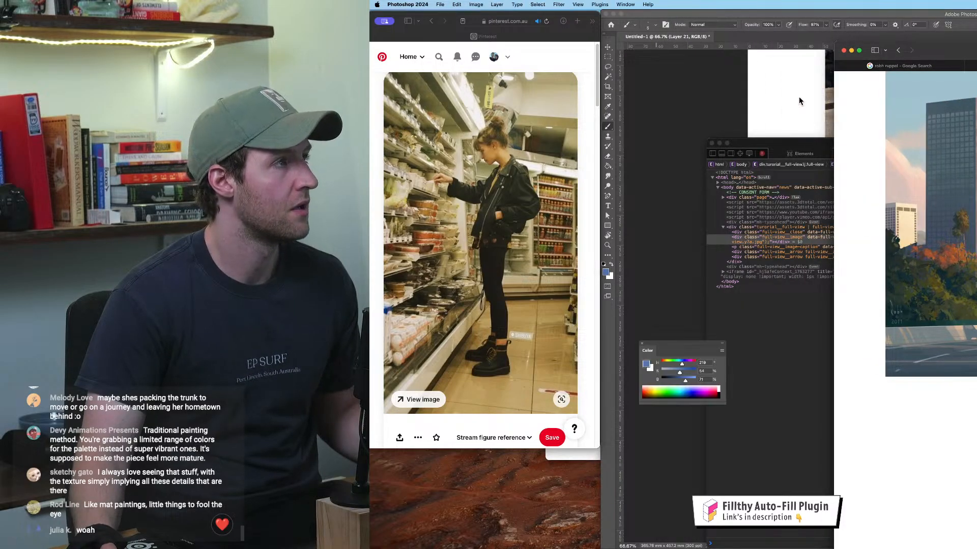
{"action": "key", "text": "v"}
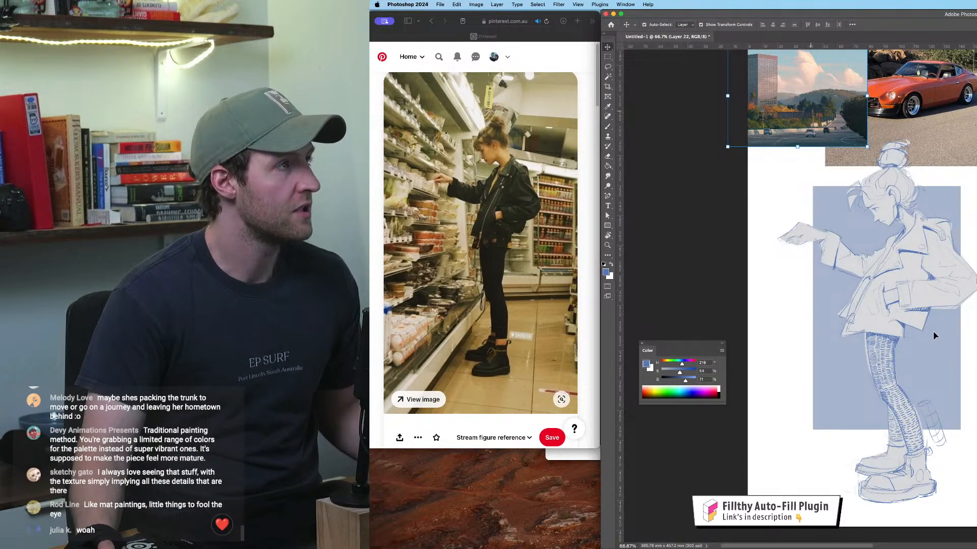
{"action": "left_click_drag", "start_coordinate": [808, 111], "coordinate": [976, 391]}
Step: Examine the pasted tower painting up close and switch the document to its greyscale proof view
{"action": "scroll", "coordinate": [976, 391], "scroll_direction": "up", "scroll_amount": 5}
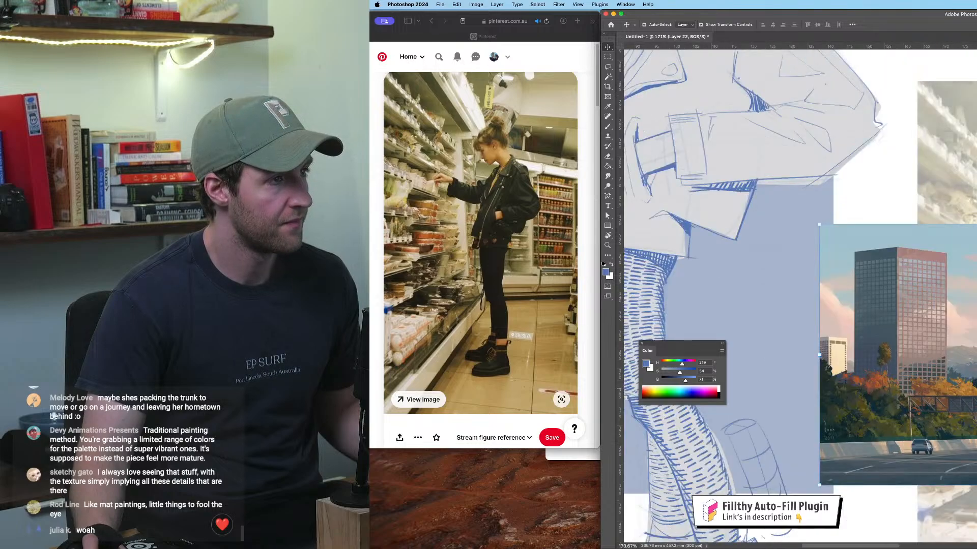
{"action": "scroll", "coordinate": [976, 388], "scroll_direction": "up", "scroll_amount": 6}
{"action": "scroll", "coordinate": [976, 388], "scroll_direction": "down", "scroll_amount": 7}
{"action": "scroll", "coordinate": [976, 388], "scroll_direction": "up", "scroll_amount": 5}
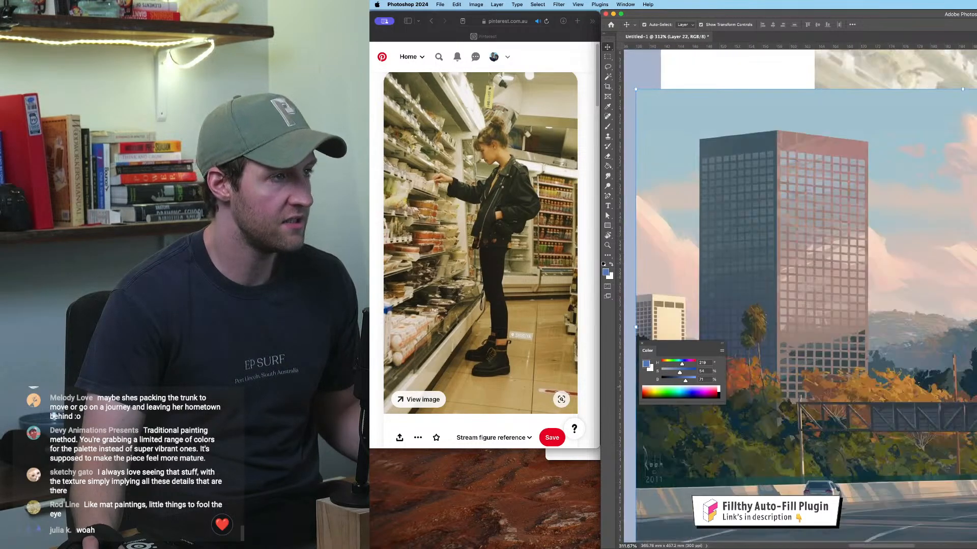
{"action": "scroll", "coordinate": [976, 388], "scroll_direction": "down", "scroll_amount": 3}
{"action": "mouse_move", "coordinate": [976, 382]}
{"action": "left_mouse_down"}
{"action": "mouse_move", "coordinate": [930, 301]}
{"action": "mouse_move", "coordinate": [976, 331]}
{"action": "mouse_move", "coordinate": [953, 301]}
{"action": "left_mouse_up"}
{"action": "key", "text": "super+y"}
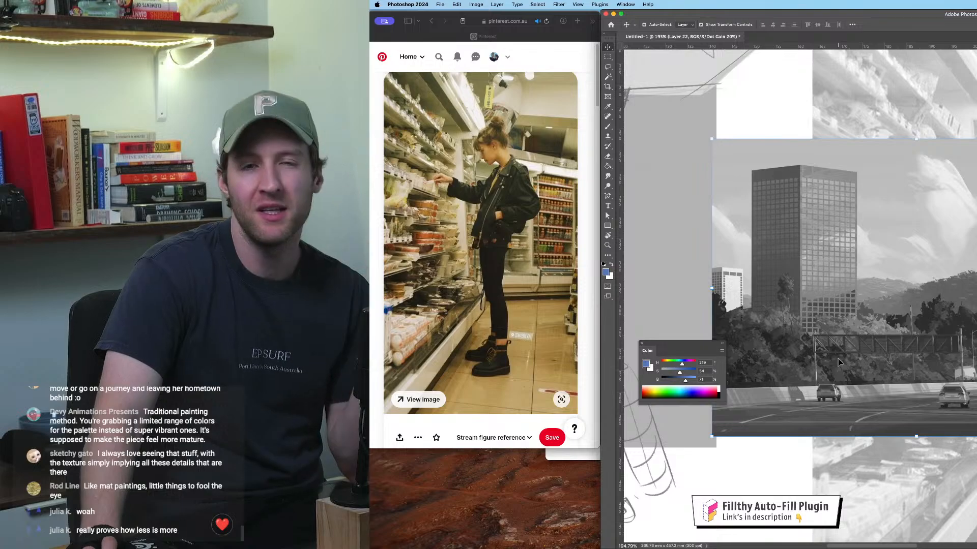
Step: Compare the greyscale values of the tower painting with the car photo and painted car study, then restore the colour view
{"action": "scroll", "coordinate": [805, 400], "scroll_direction": "up", "scroll_amount": 5}
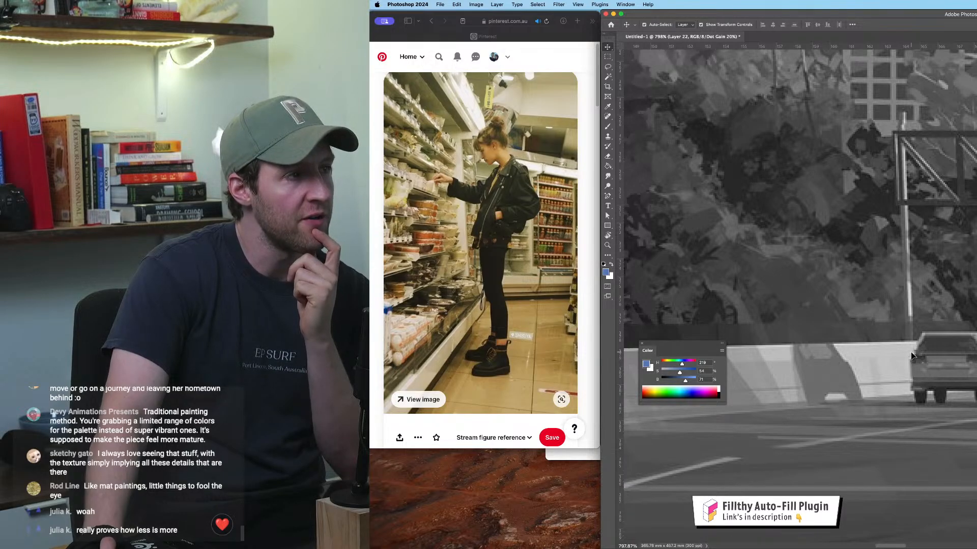
{"action": "scroll", "coordinate": [923, 343], "scroll_direction": "down", "scroll_amount": 5}
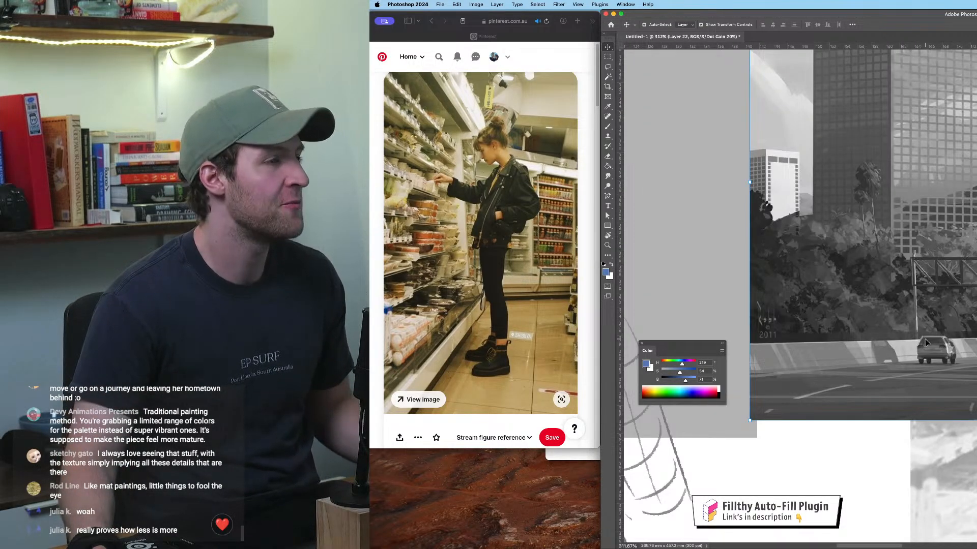
{"action": "scroll", "coordinate": [924, 338], "scroll_direction": "up", "scroll_amount": 3}
{"action": "left_click_drag", "start_coordinate": [925, 339], "coordinate": [916, 204]}
{"action": "scroll", "coordinate": [917, 213], "scroll_direction": "down", "scroll_amount": 8}
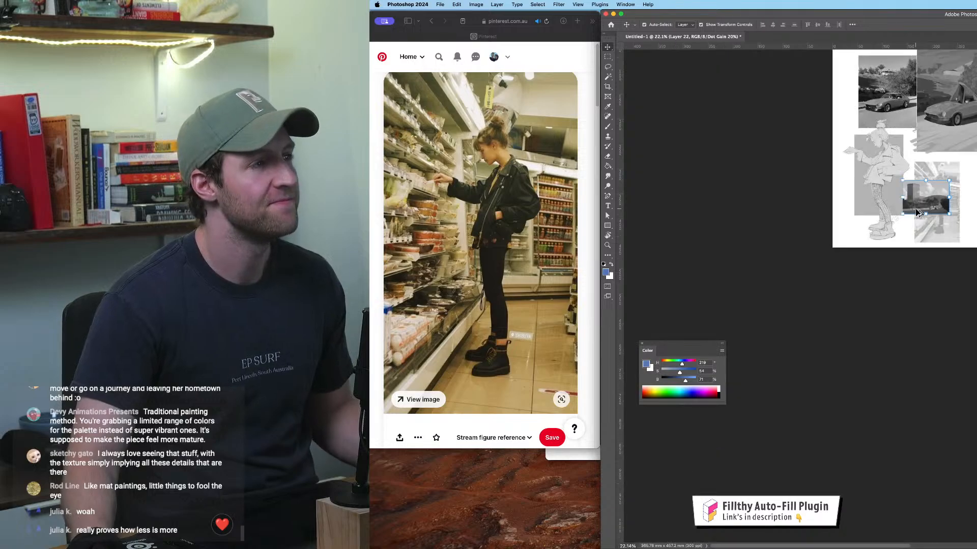
{"action": "scroll", "coordinate": [946, 212], "scroll_direction": "up", "scroll_amount": 5}
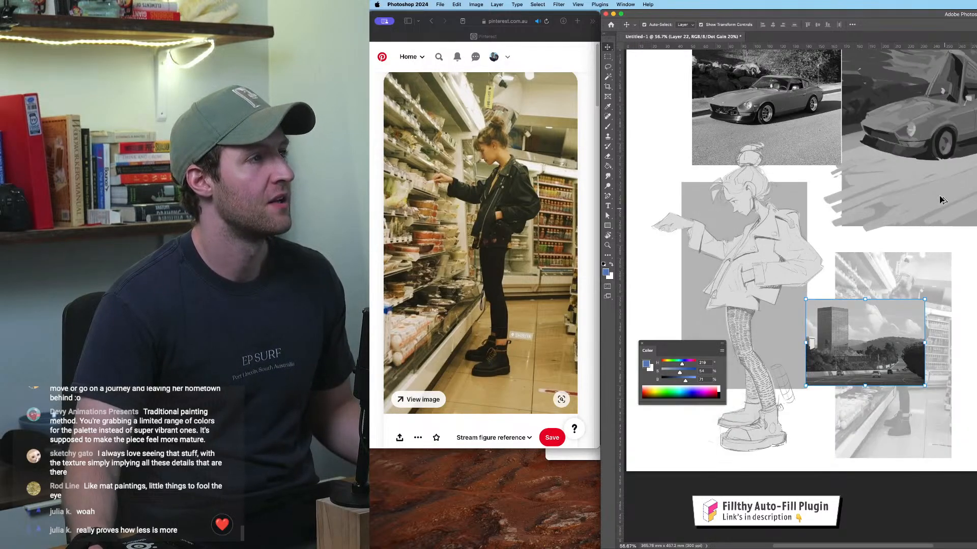
{"action": "scroll", "coordinate": [952, 226], "scroll_direction": "down", "scroll_amount": 2}
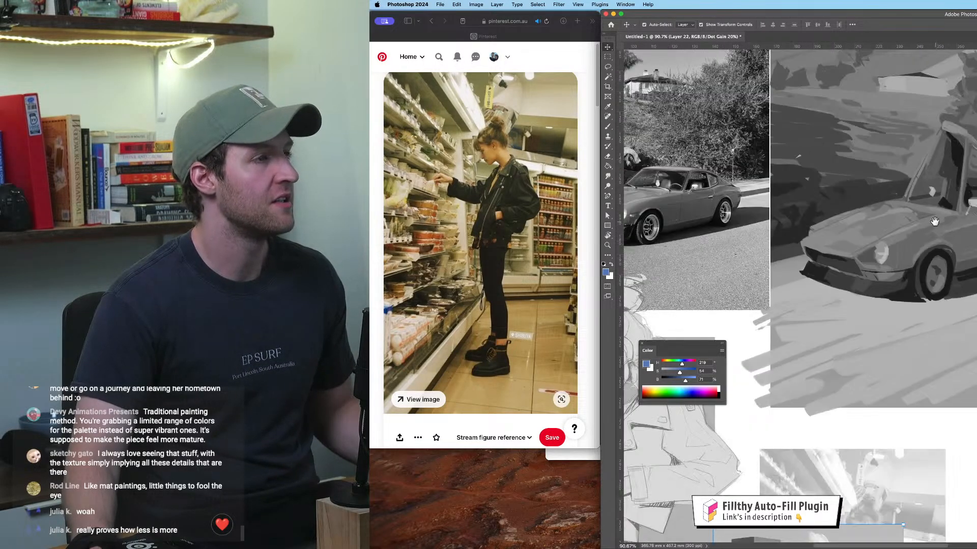
{"action": "scroll", "coordinate": [938, 290], "scroll_direction": "down", "scroll_amount": 2}
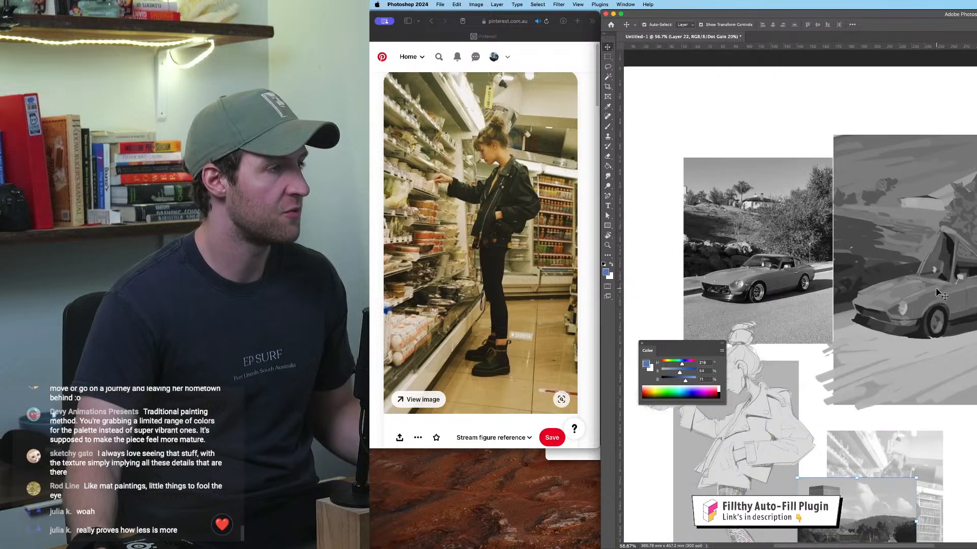
{"action": "left_click_drag", "start_coordinate": [860, 509], "coordinate": [911, 334]}
{"action": "scroll", "coordinate": [911, 334], "scroll_direction": "up", "scroll_amount": 4}
{"action": "scroll", "coordinate": [912, 339], "scroll_direction": "up", "scroll_amount": 2}
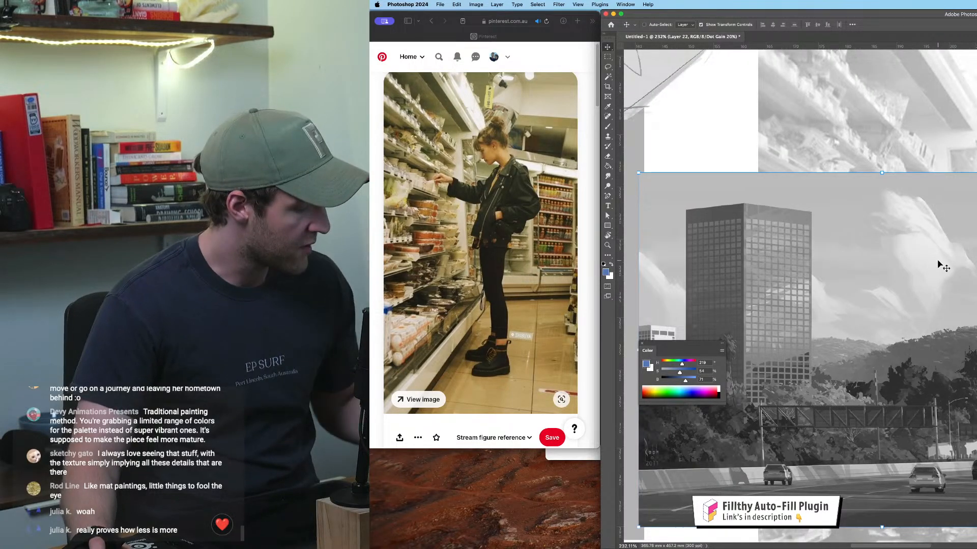
{"action": "key", "text": "super+y"}
Step: Delete the pasted tower painting and return to the figure sketch
{"action": "key", "text": "Delete"}
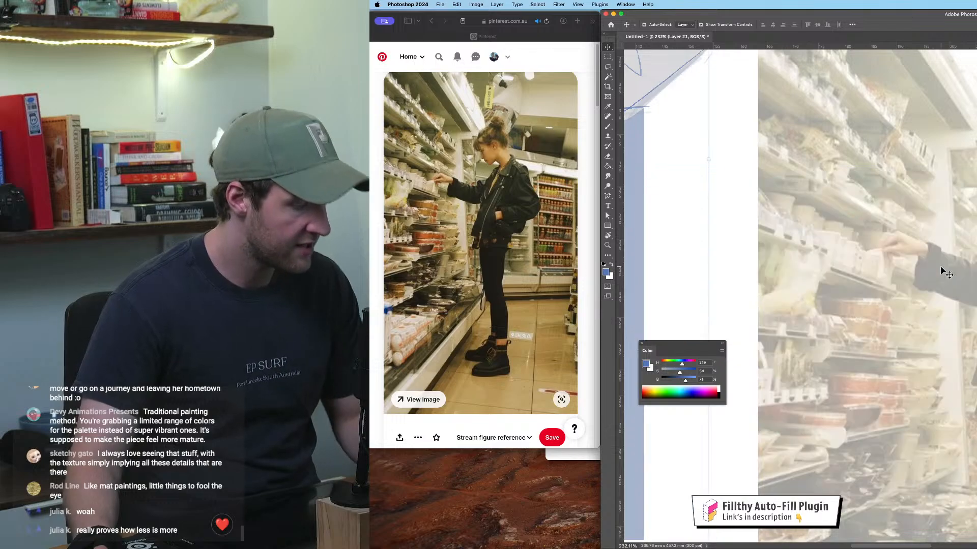
{"action": "scroll", "coordinate": [946, 287], "scroll_direction": "down", "scroll_amount": 4}
{"action": "scroll", "coordinate": [946, 286], "scroll_direction": "up", "scroll_amount": 5}
{"action": "scroll", "coordinate": [946, 286], "scroll_direction": "left", "scroll_amount": 5}
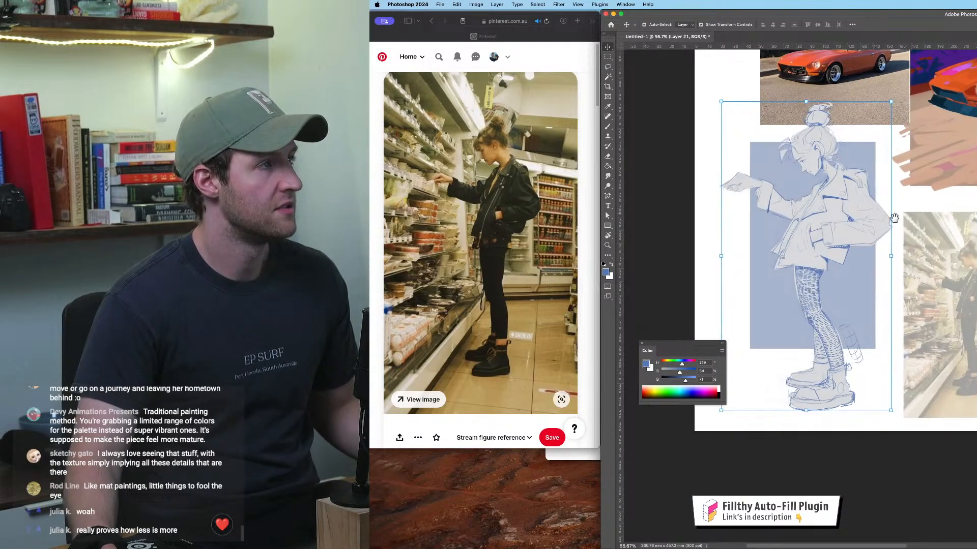
{"action": "scroll", "coordinate": [926, 298], "scroll_direction": "up", "scroll_amount": 4}
{"action": "scroll", "coordinate": [924, 295], "scroll_direction": "down", "scroll_amount": 4}
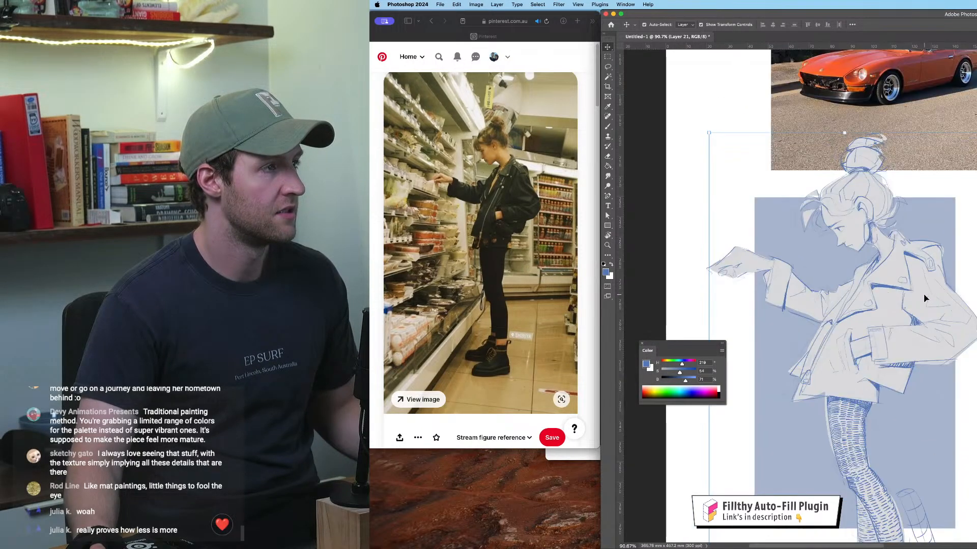
{"action": "left_click_drag", "start_coordinate": [911, 344], "coordinate": [919, 262]}
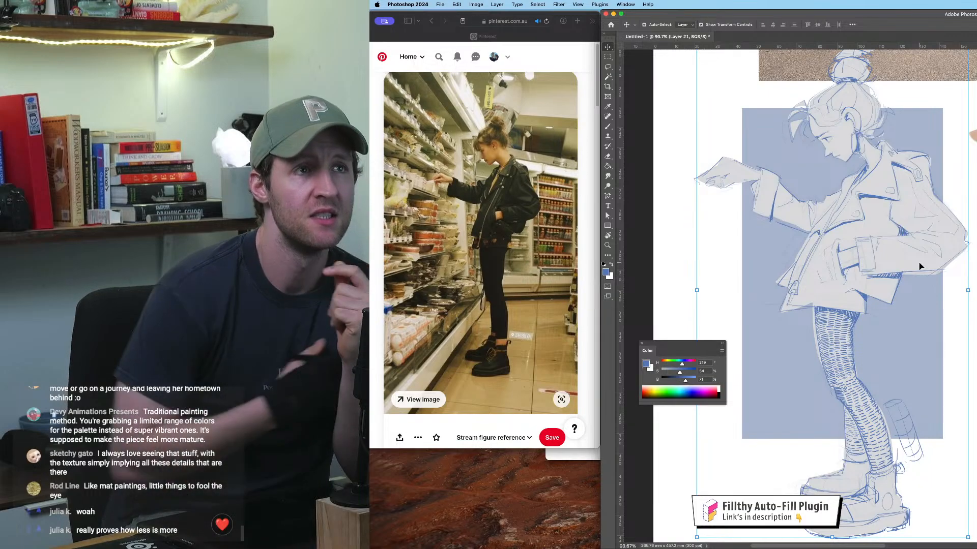
Step: Read back through the earlier viewer comments in the stream chat
{"action": "left_click", "coordinate": [155, 499]}
{"action": "scroll", "coordinate": [153, 500], "scroll_direction": "up", "scroll_amount": 4}
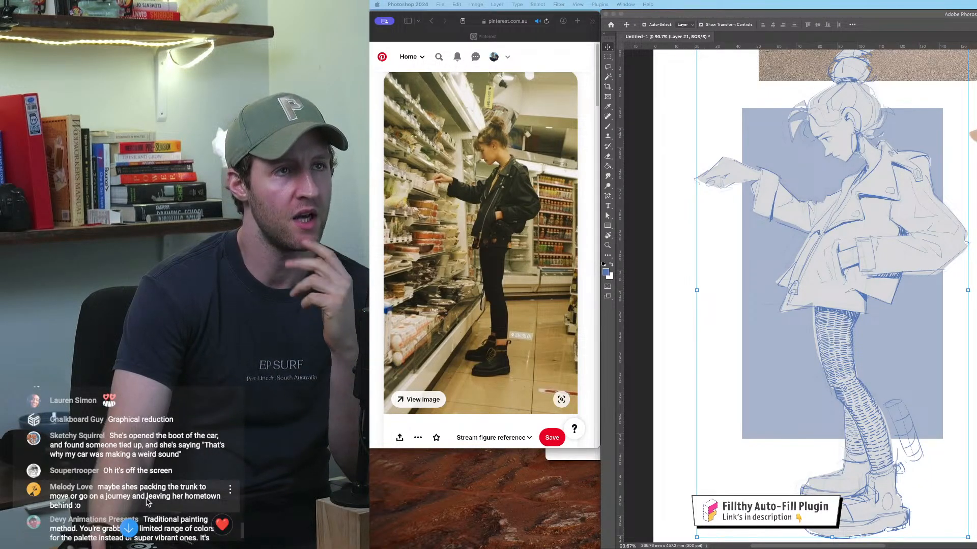
{"action": "scroll", "coordinate": [147, 491], "scroll_direction": "down", "scroll_amount": 1}
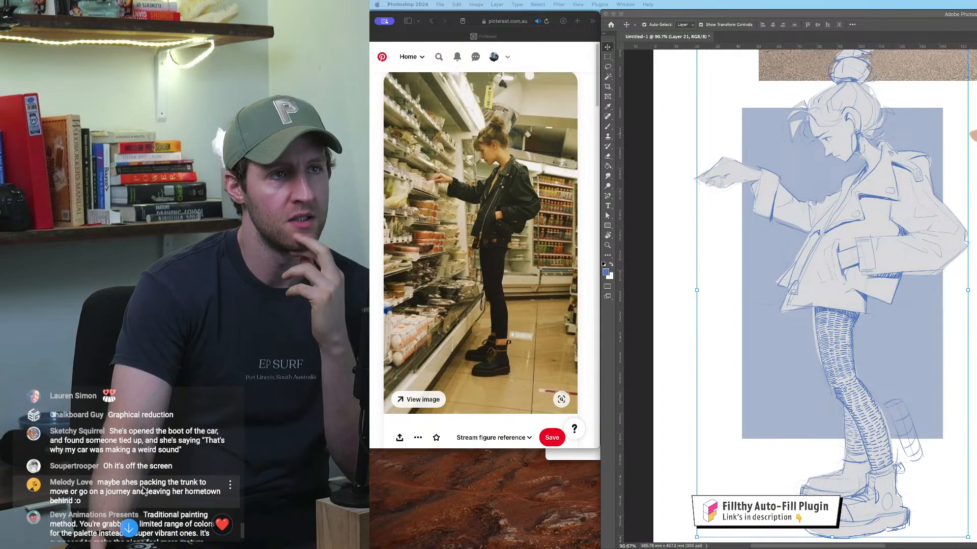
{"action": "scroll", "coordinate": [143, 490], "scroll_direction": "down", "scroll_amount": 3}
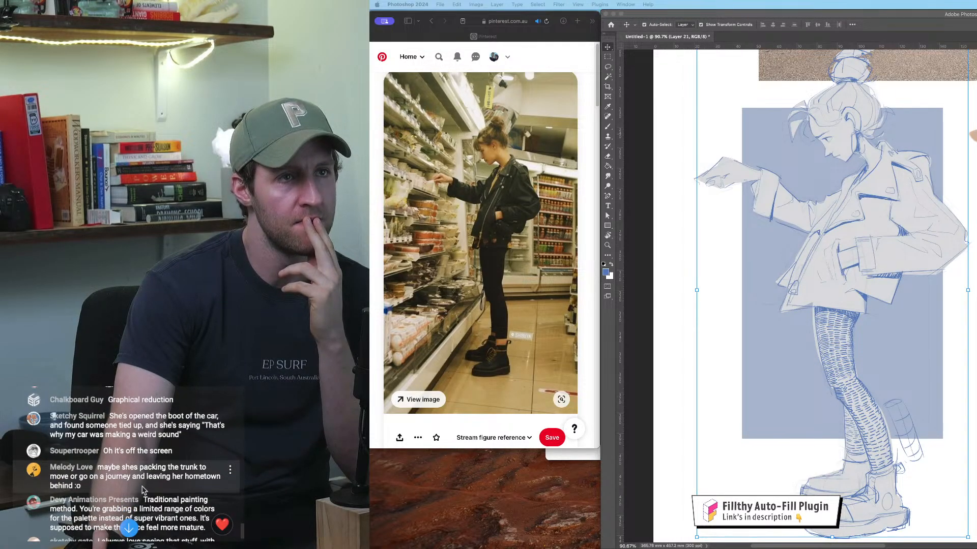
{"action": "scroll", "coordinate": [144, 491], "scroll_direction": "down", "scroll_amount": 1}
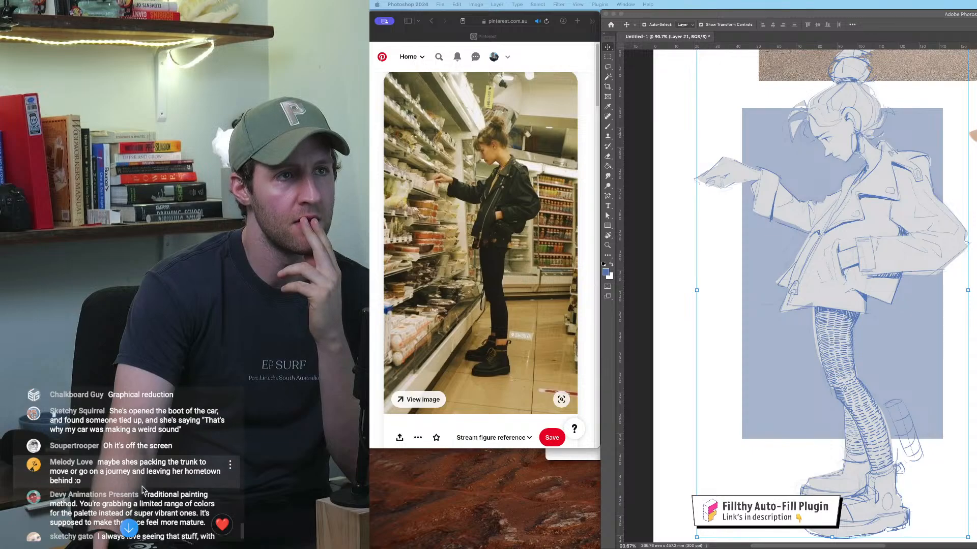
{"action": "scroll", "coordinate": [143, 489], "scroll_direction": "down", "scroll_amount": 1}
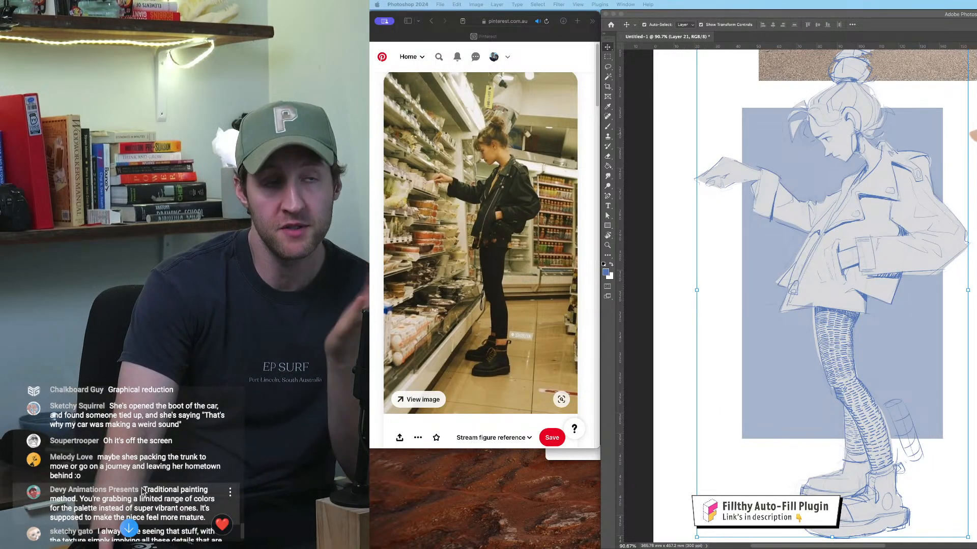
{"action": "scroll", "coordinate": [162, 473], "scroll_direction": "down", "scroll_amount": 1}
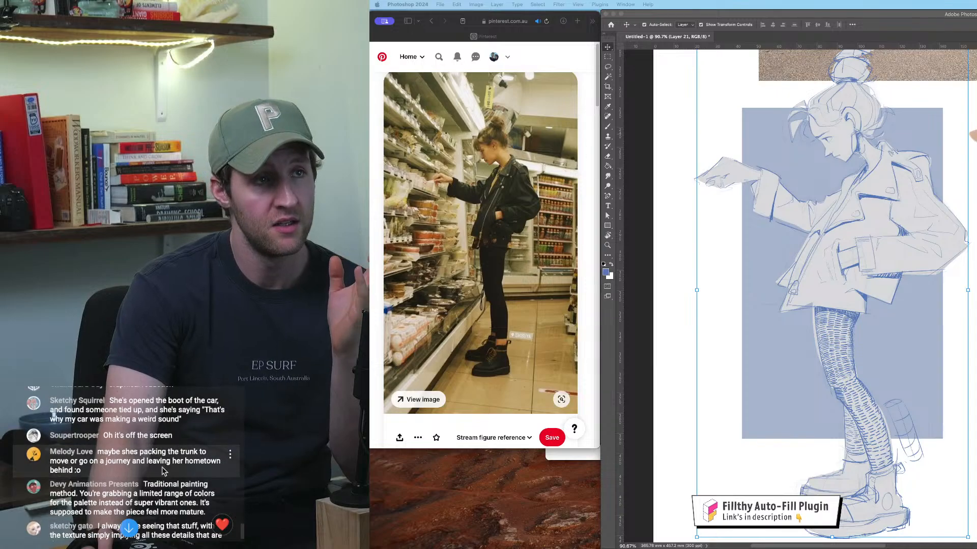
Step: Return to the canvas and examine the orange car photo and its painted study above the figure sketch
{"action": "left_click", "coordinate": [973, 182]}
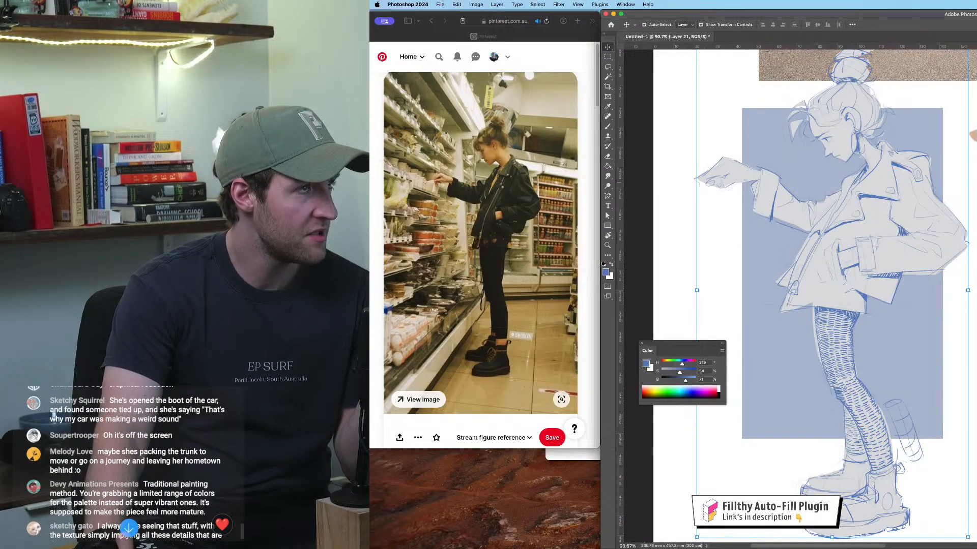
{"action": "key", "text": "ctrl+minus"}
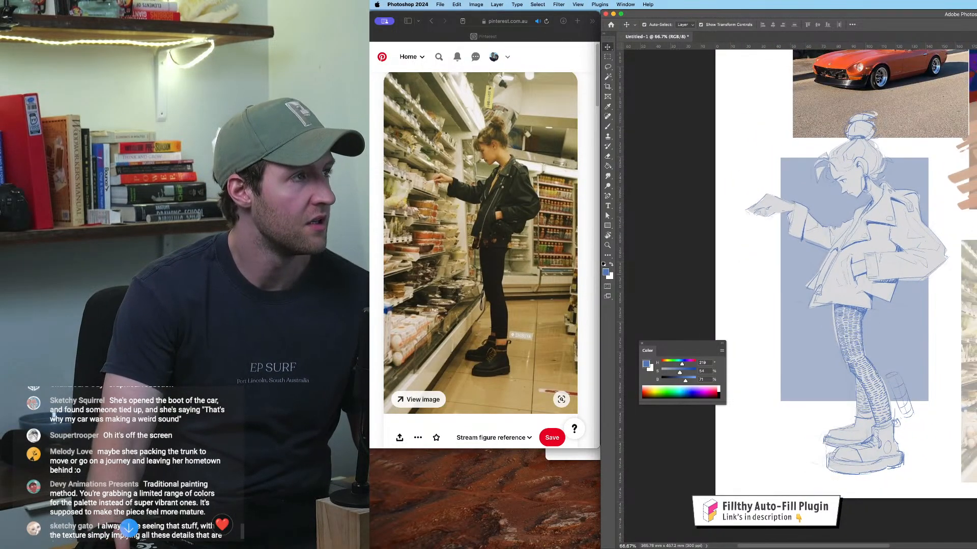
{"action": "mouse_move", "coordinate": [974, 219]}
{"action": "left_mouse_down"}
{"action": "mouse_move", "coordinate": [922, 373]}
{"action": "mouse_move", "coordinate": [922, 353]}
{"action": "left_mouse_up"}
{"action": "mouse_move", "coordinate": [933, 279]}
{"action": "left_mouse_down"}
{"action": "mouse_move", "coordinate": [949, 276]}
{"action": "mouse_move", "coordinate": [976, 229]}
{"action": "left_mouse_up"}
{"action": "scroll", "coordinate": [728, 368], "scroll_direction": "up", "scroll_amount": 3}
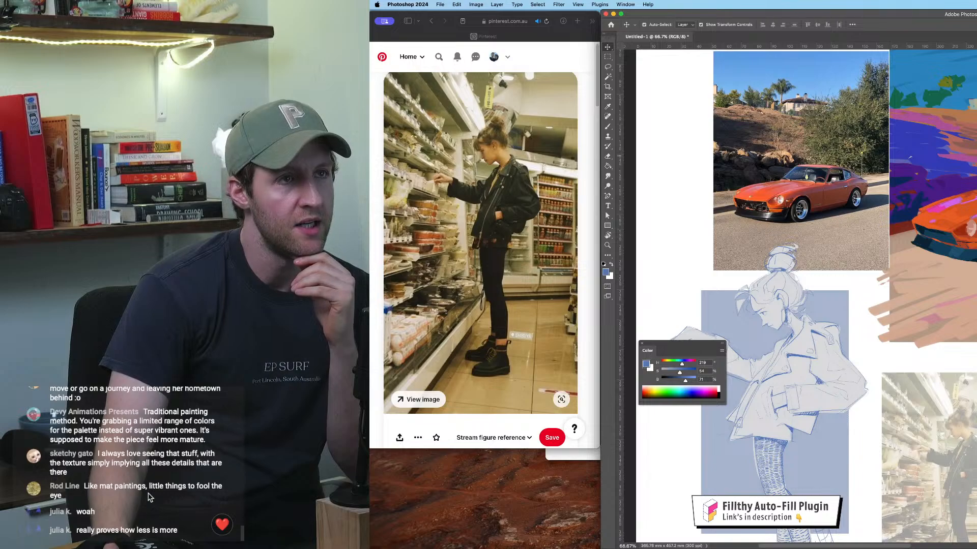
Step: Check the latest stream chat comments and go back to the Photoshop canvas
{"action": "left_click", "coordinate": [146, 504]}
{"action": "scroll", "coordinate": [142, 478], "scroll_direction": "up", "scroll_amount": 2}
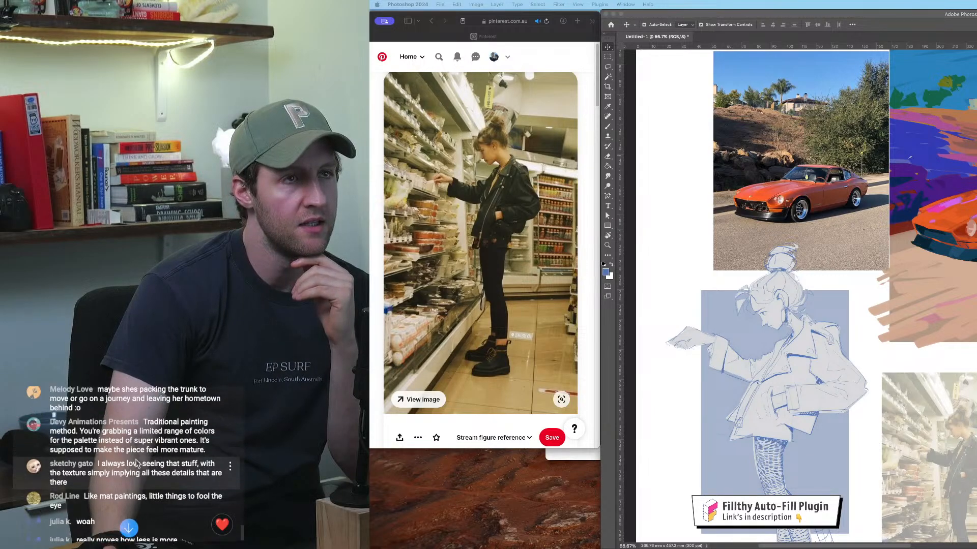
{"action": "scroll", "coordinate": [137, 460], "scroll_direction": "down", "scroll_amount": 2}
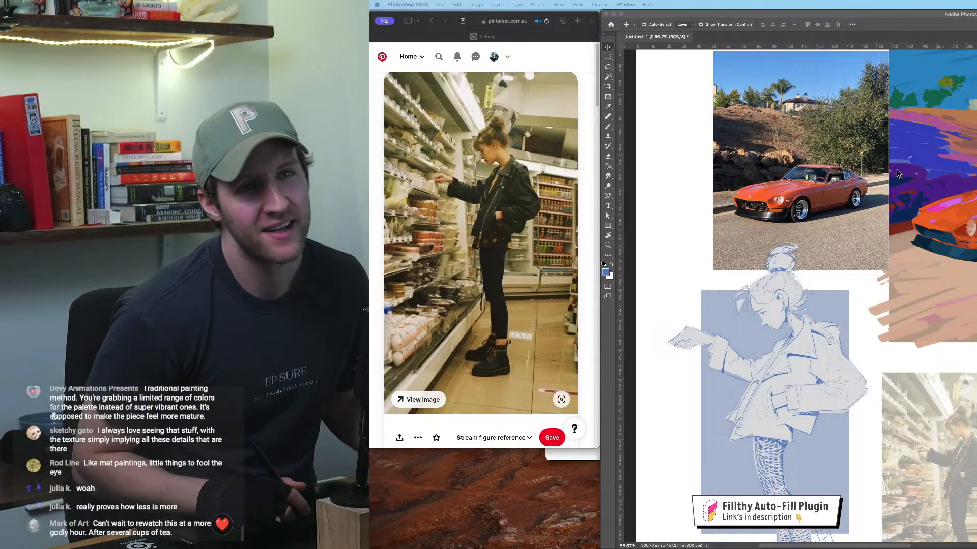
{"action": "left_click", "coordinate": [905, 244]}
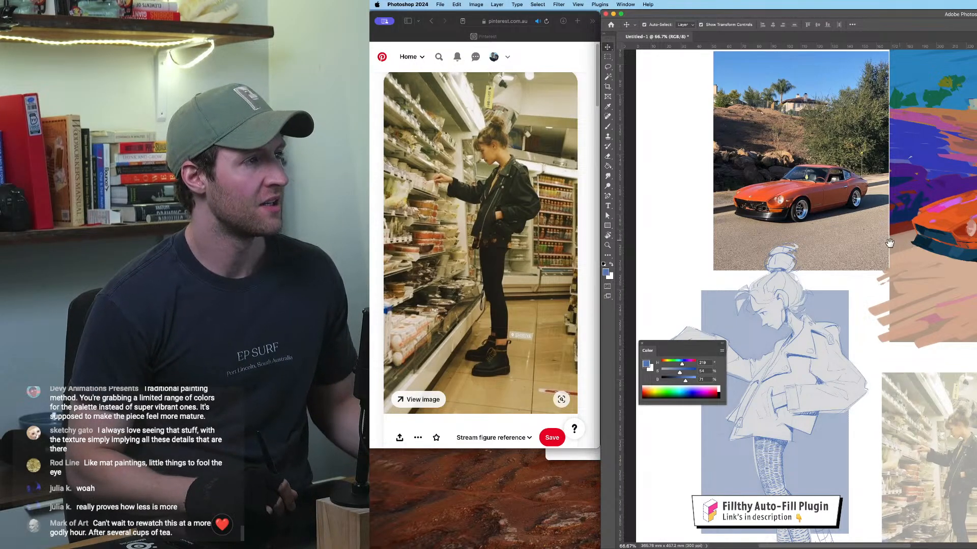
Step: In a new Safari tab, go to beneblen.com and open the Stylised Character Tutorial page
{"action": "left_click_drag", "start_coordinate": [879, 242], "coordinate": [961, 98]}
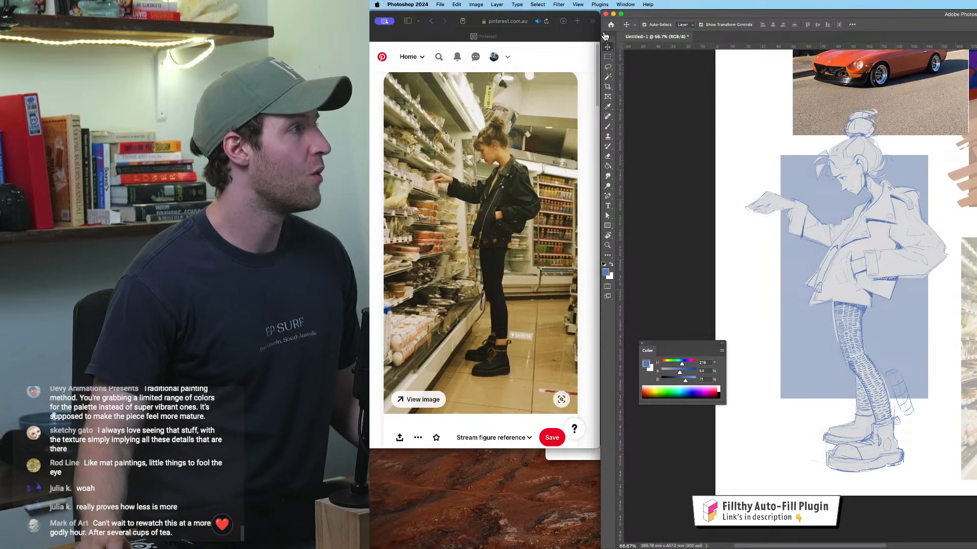
{"action": "left_click", "coordinate": [576, 21]}
{"action": "type", "text": "b"}
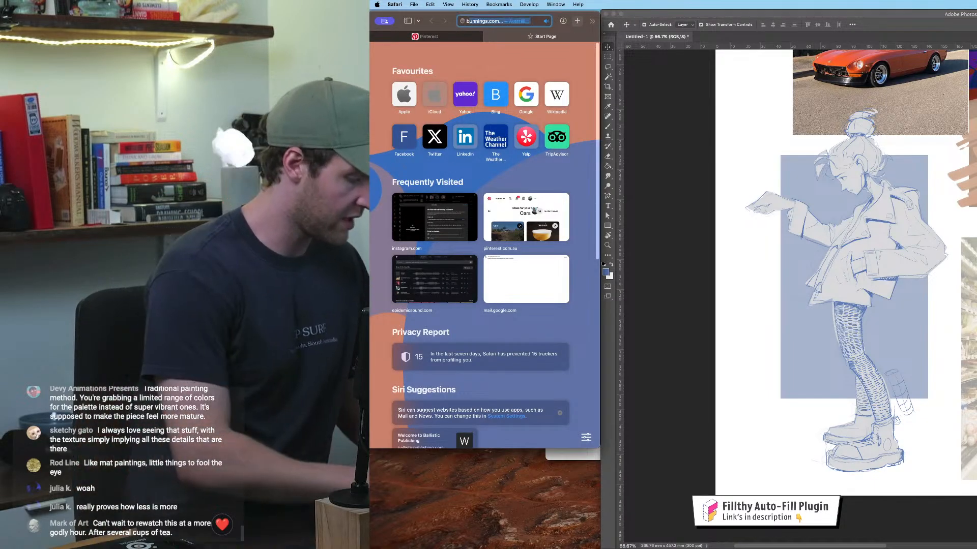
{"action": "type", "text": "eneblen.com"}
{"action": "key", "text": "Return"}
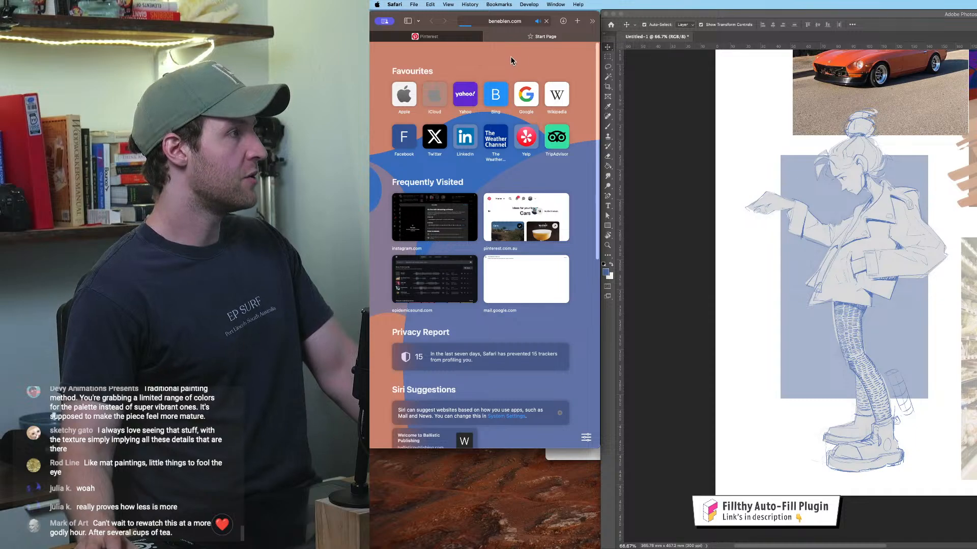
{"action": "left_click", "coordinate": [574, 53]}
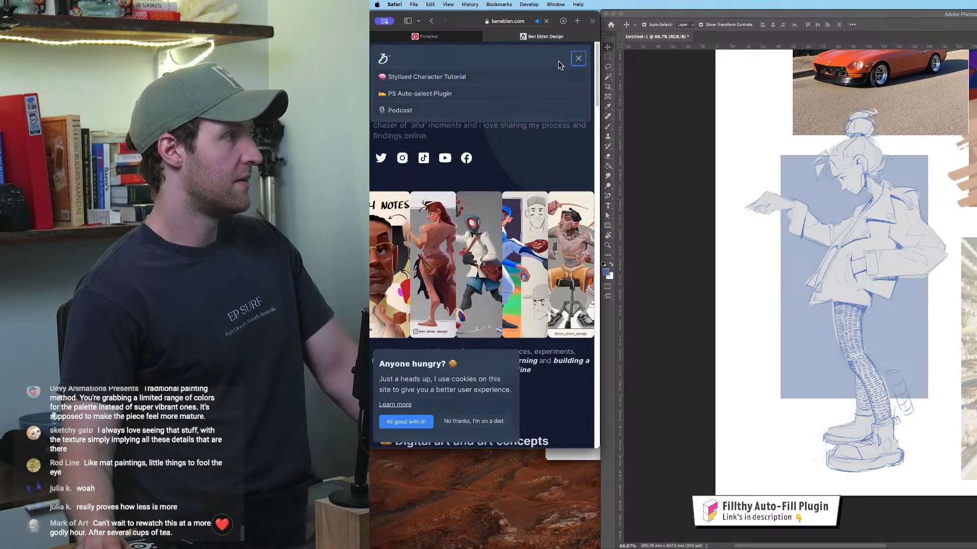
{"action": "left_click", "coordinate": [488, 77]}
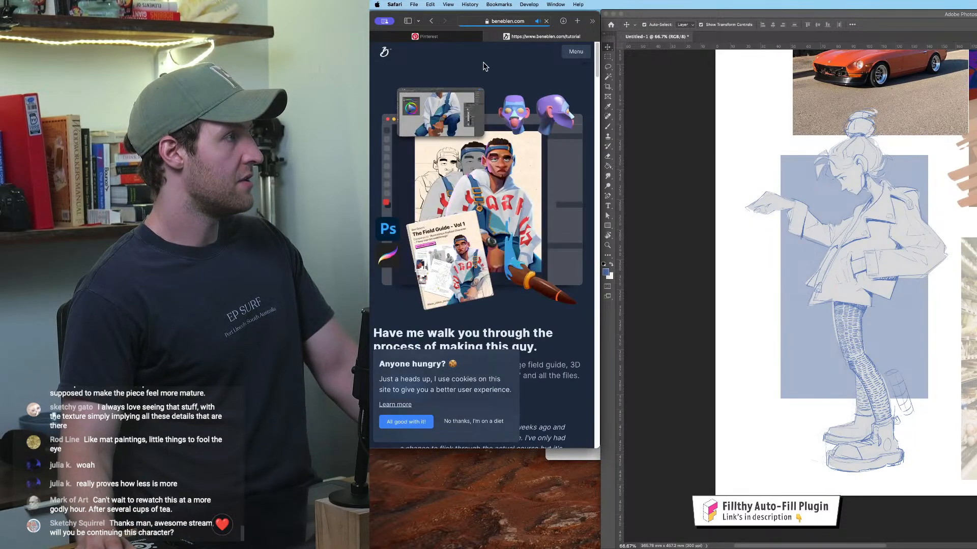
{"action": "left_click", "coordinate": [512, 21]}
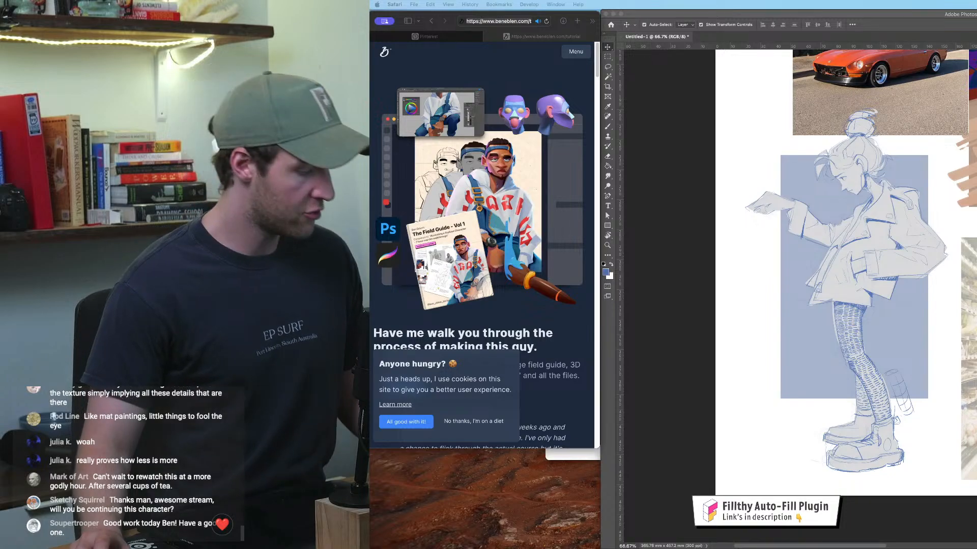
{"action": "type", "text": "https://www.beneblen.com/tutorial"}
{"action": "key", "text": "Return"}
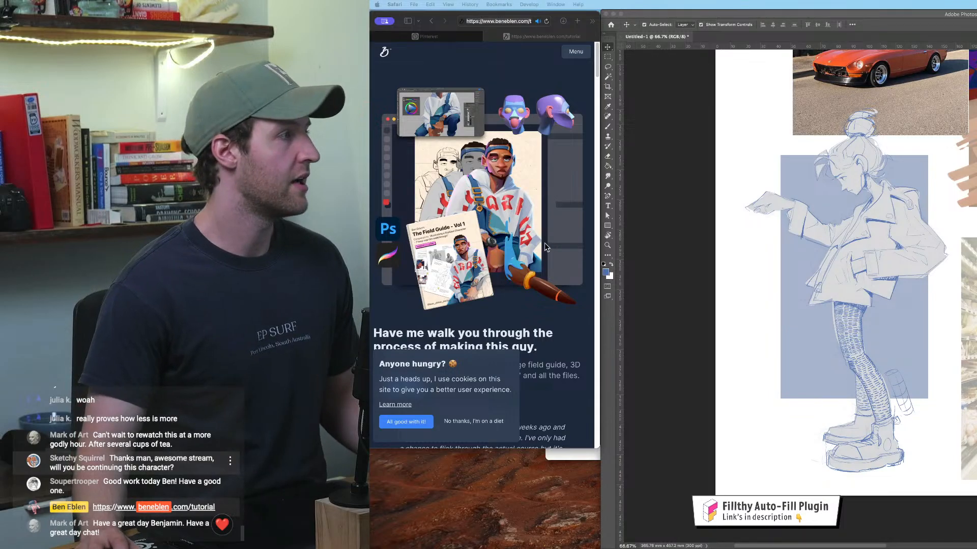
Step: Examine the tutorial page's lesson videos, learning points, 3D models and Field Guide section, accepting the site's cookies
{"action": "left_click", "coordinate": [469, 210]}
{"action": "scroll", "coordinate": [469, 209], "scroll_direction": "down", "scroll_amount": 5}
{"action": "scroll", "coordinate": [470, 210], "scroll_direction": "down", "scroll_amount": 10}
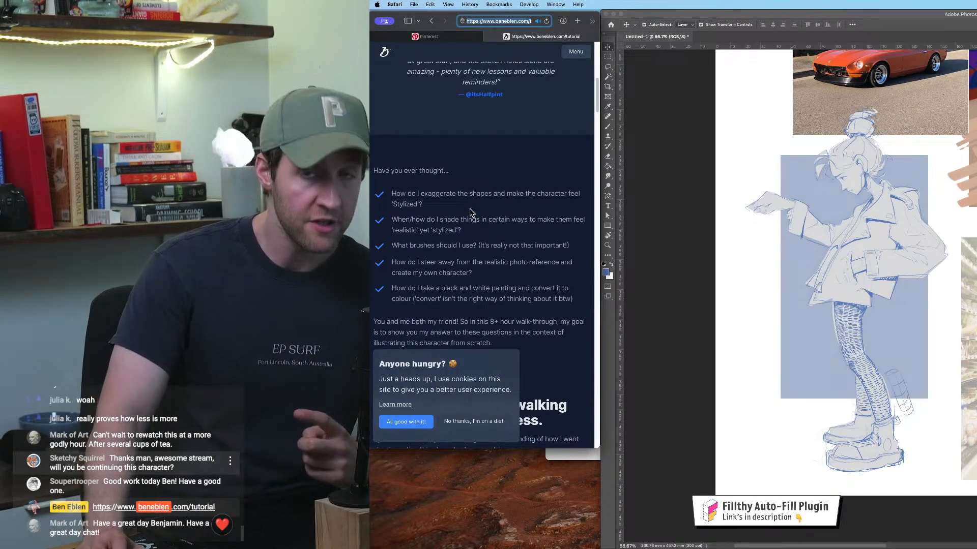
{"action": "scroll", "coordinate": [470, 212], "scroll_direction": "down", "scroll_amount": 20}
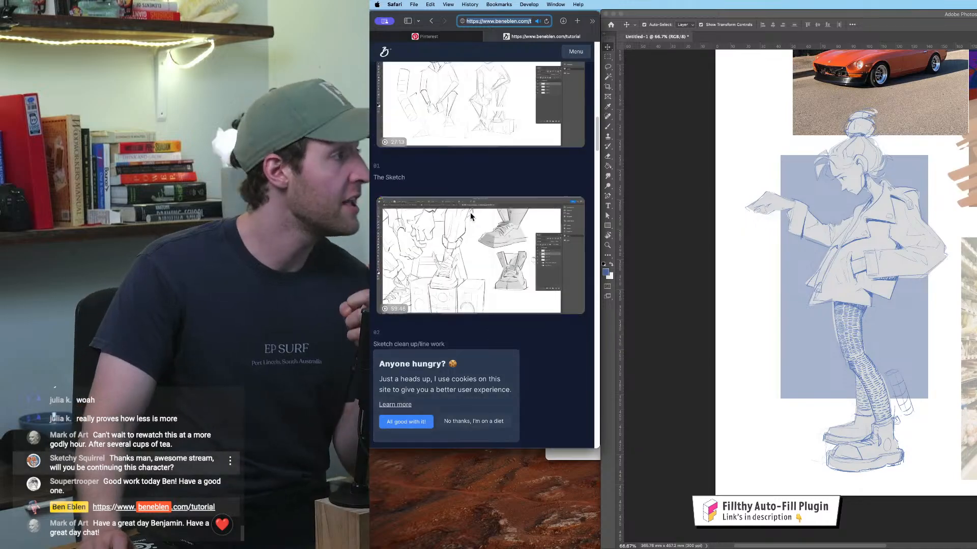
{"action": "scroll", "coordinate": [471, 217], "scroll_direction": "down", "scroll_amount": 20}
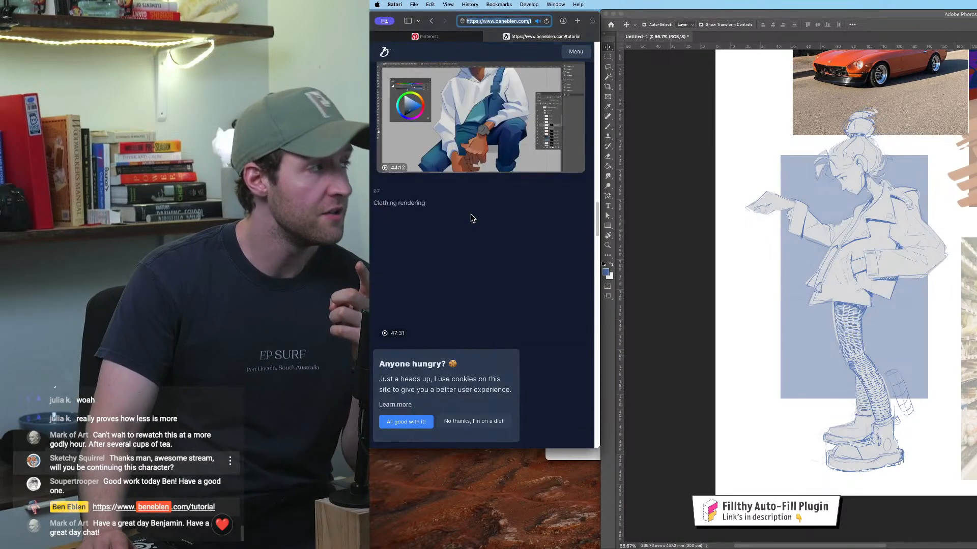
{"action": "scroll", "coordinate": [472, 218], "scroll_direction": "down", "scroll_amount": 15}
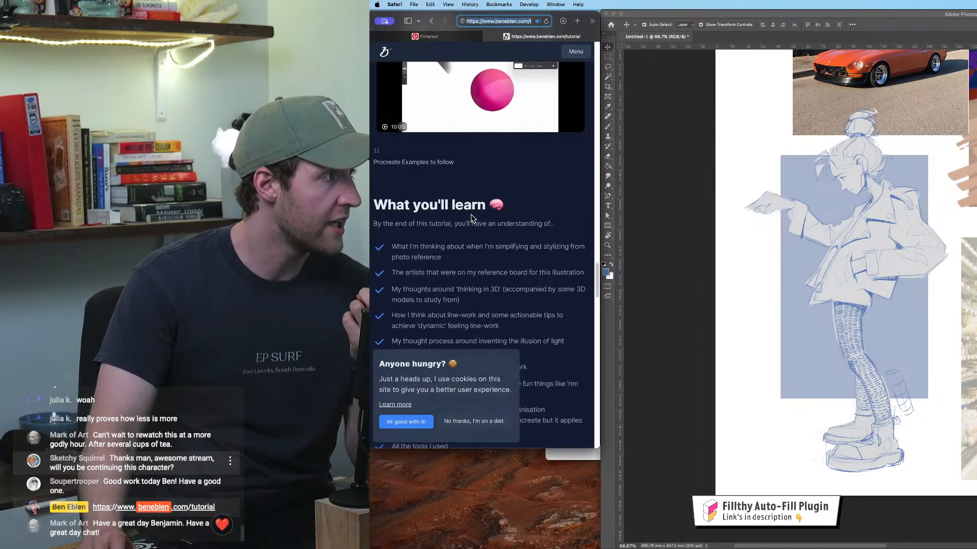
{"action": "scroll", "coordinate": [374, 351], "scroll_direction": "up", "scroll_amount": 5}
{"action": "left_click", "coordinate": [426, 421]}
{"action": "scroll", "coordinate": [488, 317], "scroll_direction": "down", "scroll_amount": 20}
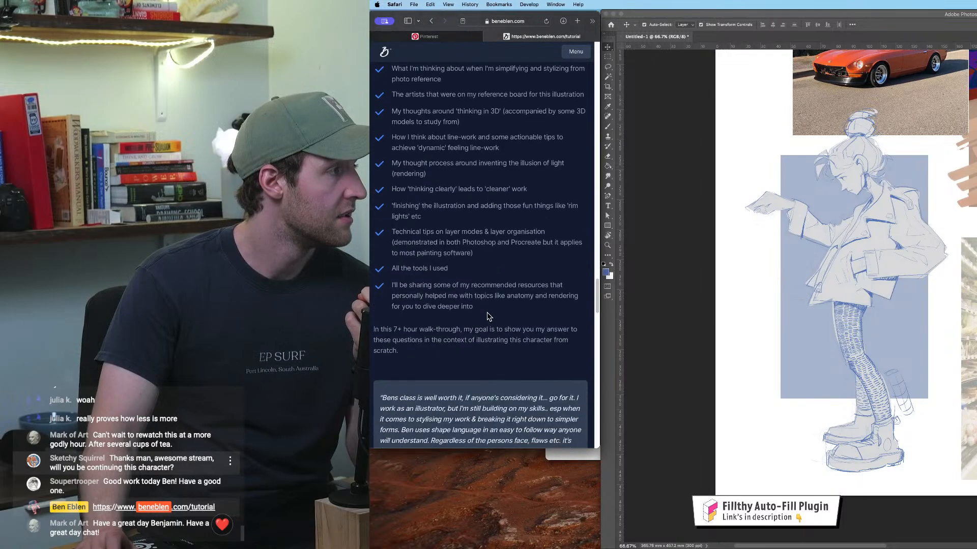
{"action": "scroll", "coordinate": [487, 316], "scroll_direction": "down", "scroll_amount": 3}
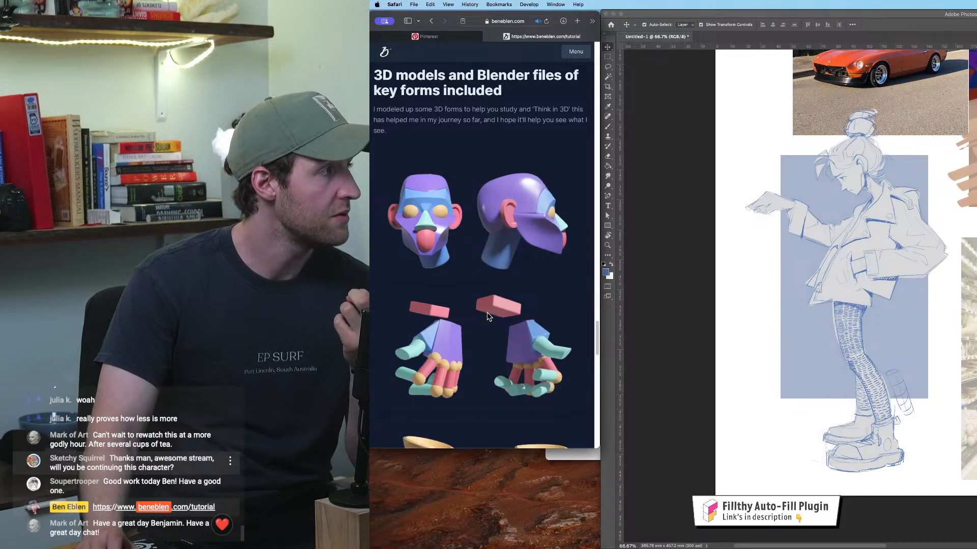
{"action": "scroll", "coordinate": [487, 316], "scroll_direction": "down", "scroll_amount": 10}
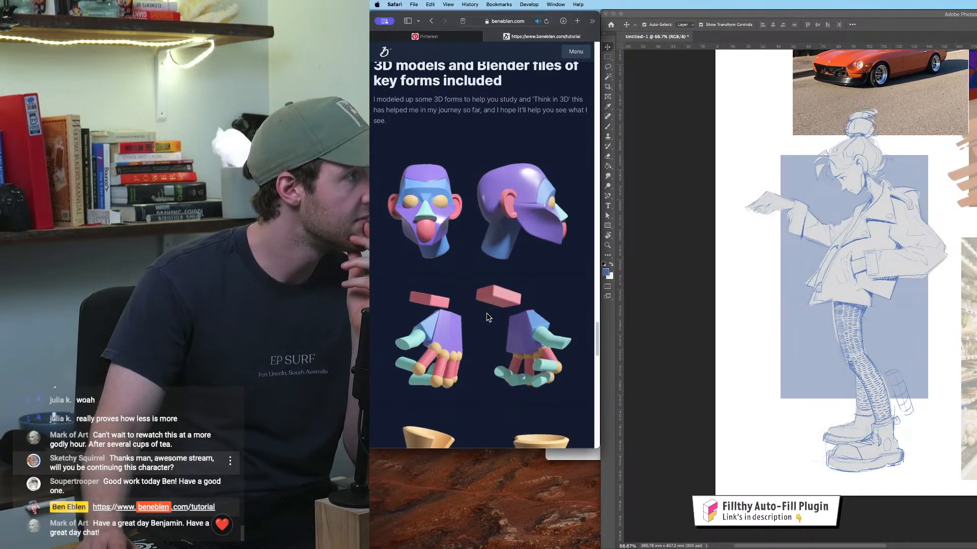
{"action": "scroll", "coordinate": [487, 318], "scroll_direction": "down", "scroll_amount": 6}
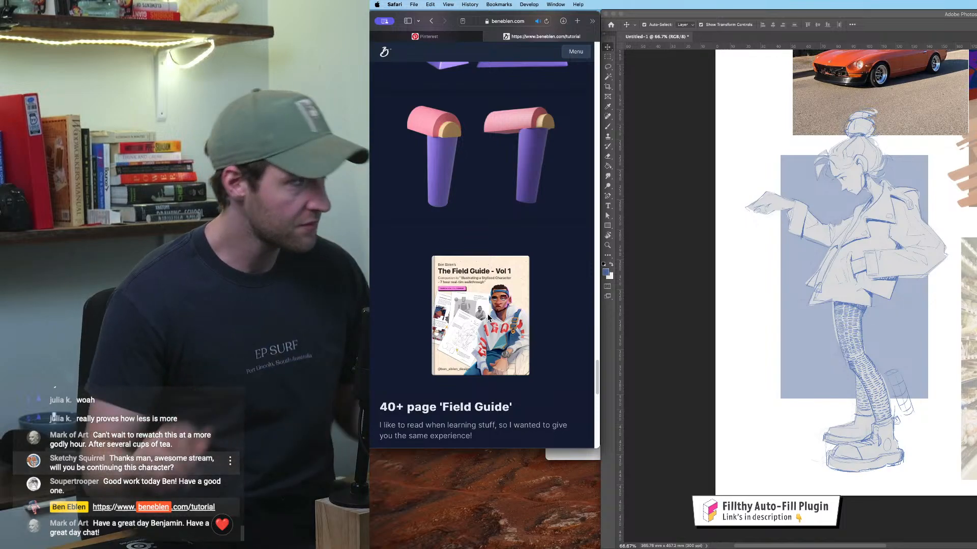
Step: Open the site's PS Auto-select Plugin page, select its web address, and return to the figure sketch in Photoshop
{"action": "left_click", "coordinate": [566, 55]}
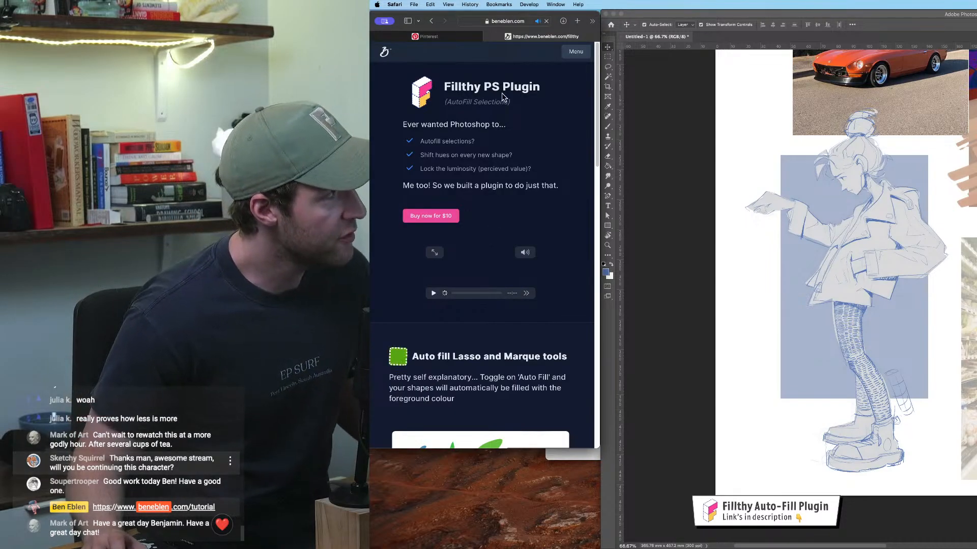
{"action": "left_click", "coordinate": [508, 23]}
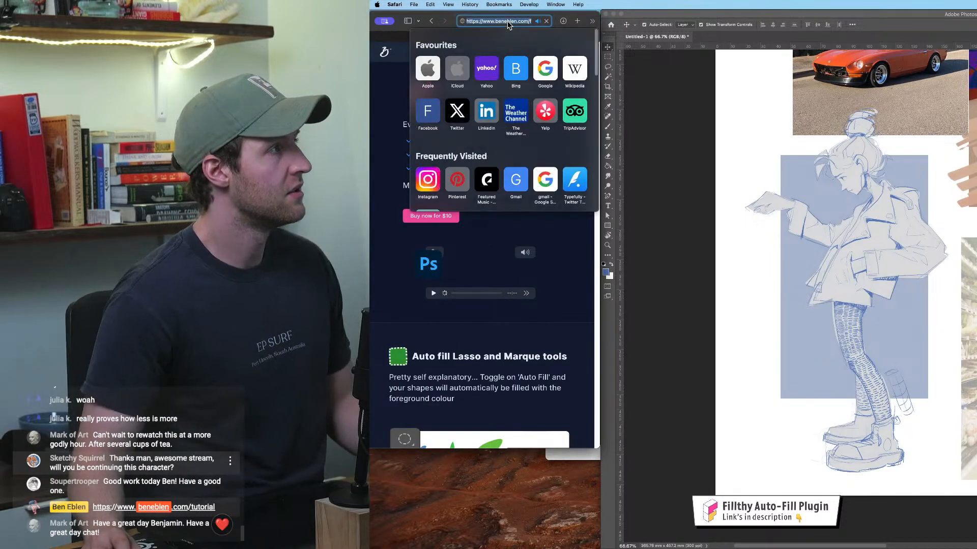
{"action": "left_click", "coordinate": [716, 119]}
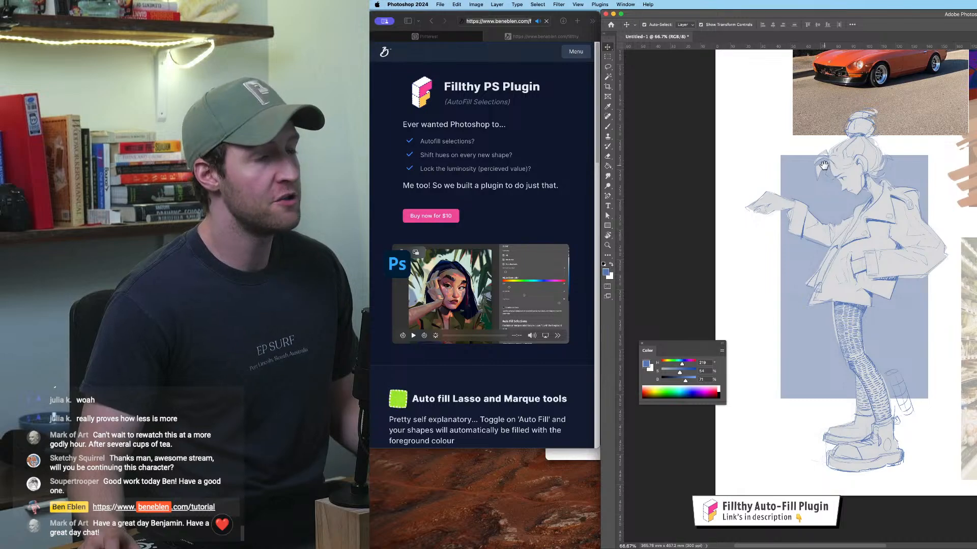
{"action": "left_click_drag", "start_coordinate": [822, 171], "coordinate": [765, 267]}
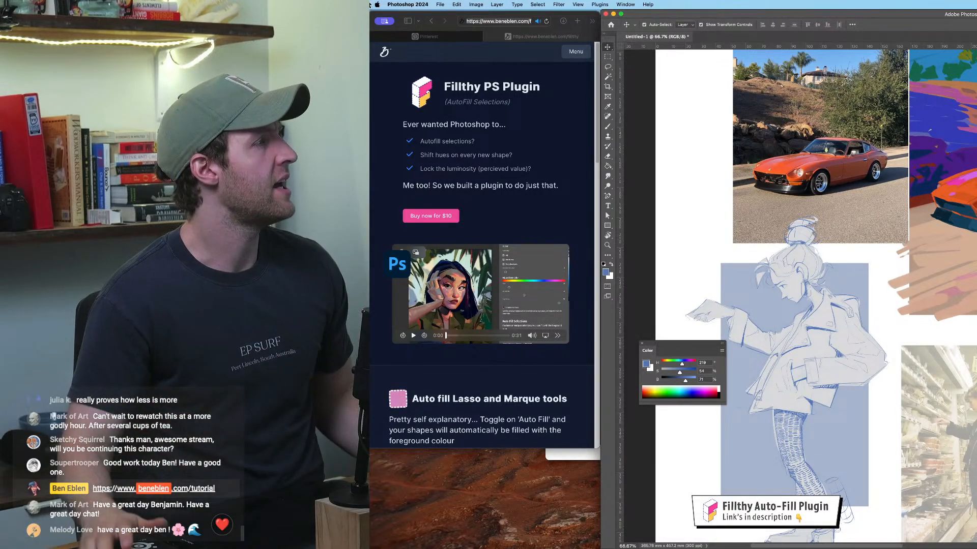
{"action": "left_click", "coordinate": [573, 55]}
{"action": "left_click", "coordinate": [572, 55]}
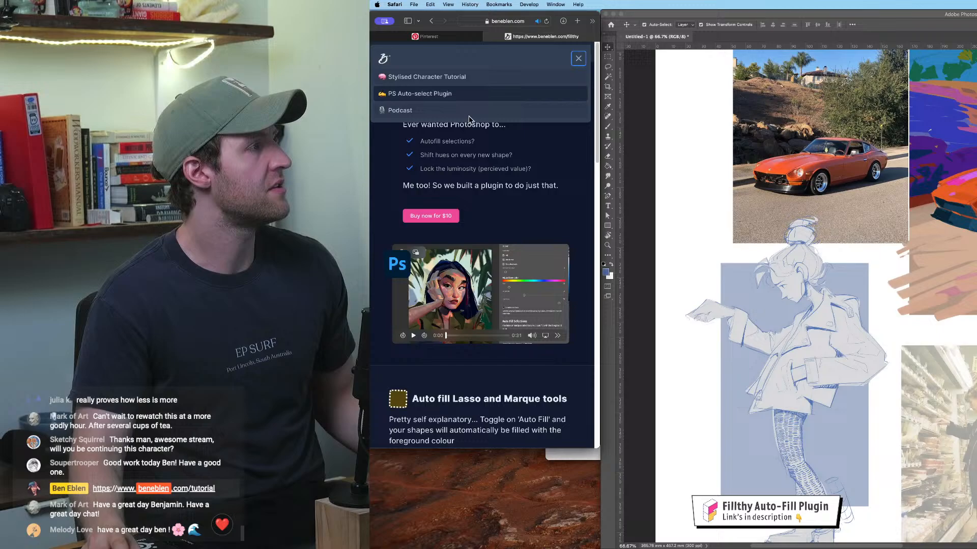
{"action": "left_click", "coordinate": [432, 113]}
{"action": "left_click", "coordinate": [506, 21]}
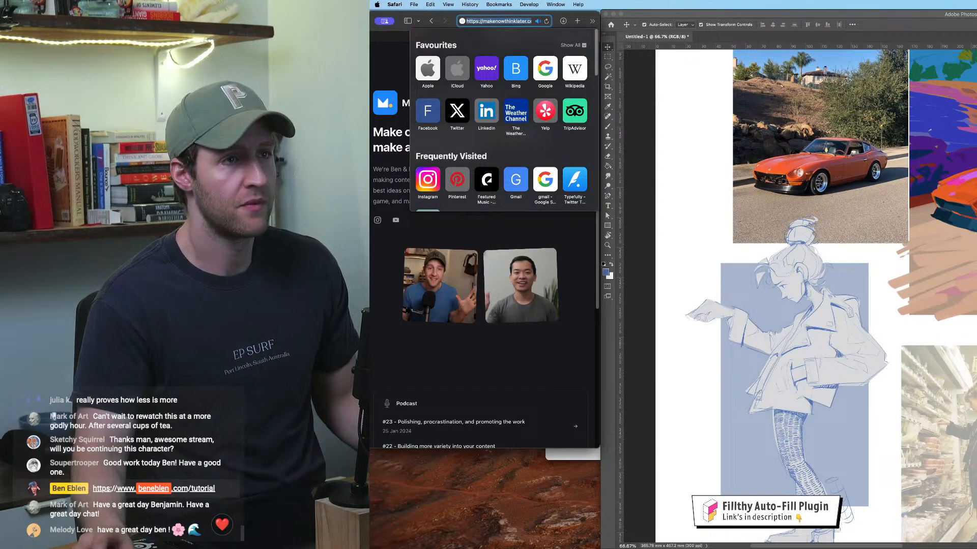
{"action": "key", "text": "super+Tab"}
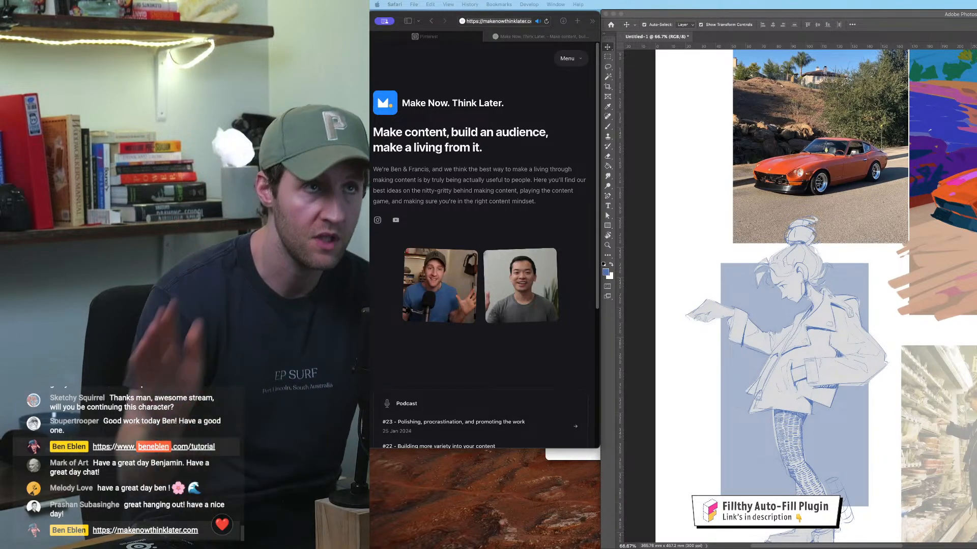
Step: Read back through the recent viewer messages in the stream chat, closing any opened message options
{"action": "scroll", "coordinate": [146, 409], "scroll_direction": "up", "scroll_amount": 3}
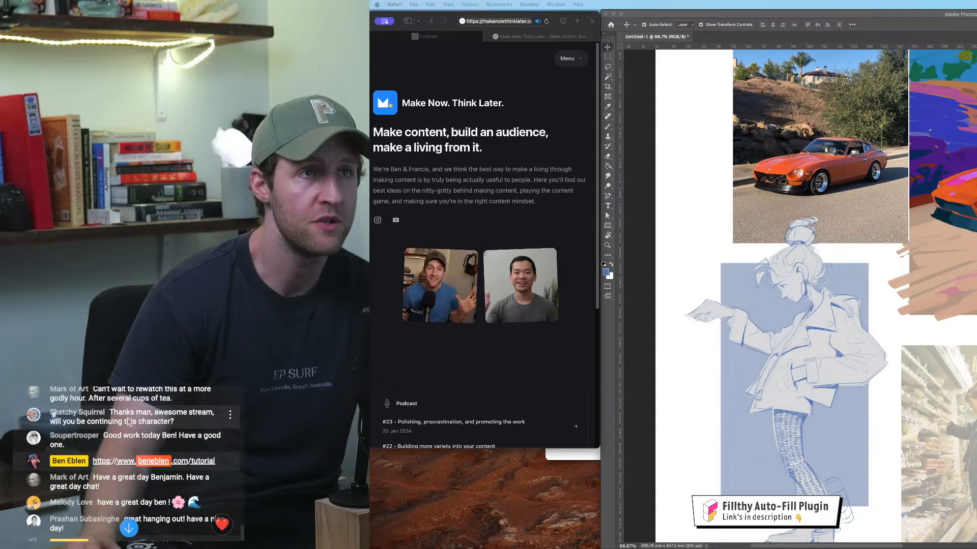
{"action": "left_click", "coordinate": [128, 421]}
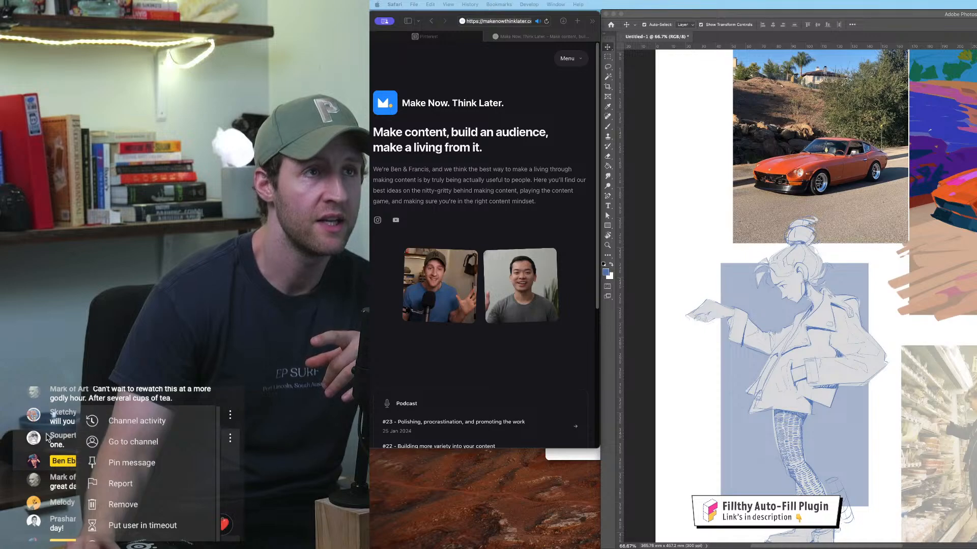
{"action": "left_click", "coordinate": [32, 440]}
{"action": "left_click", "coordinate": [32, 441]}
{"action": "left_click", "coordinate": [229, 416]}
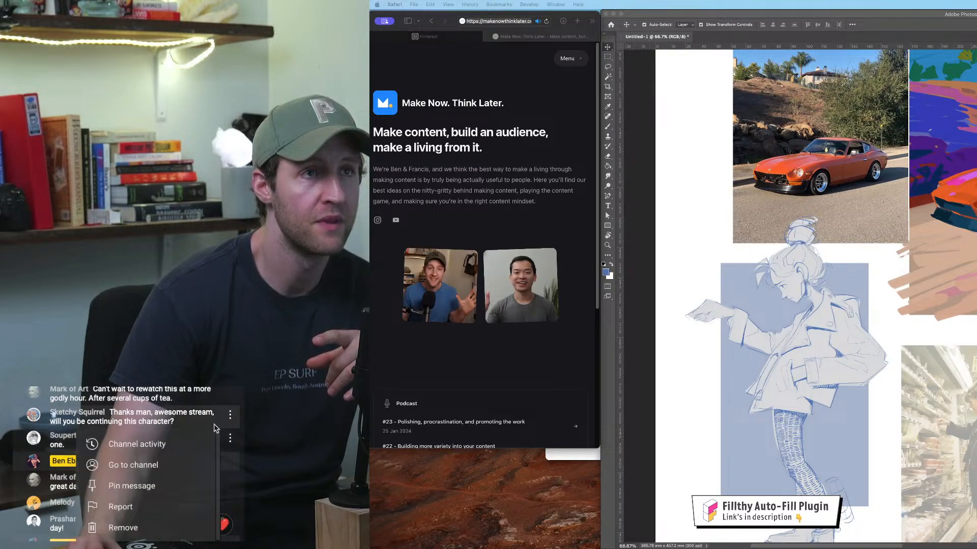
{"action": "key", "text": "Escape"}
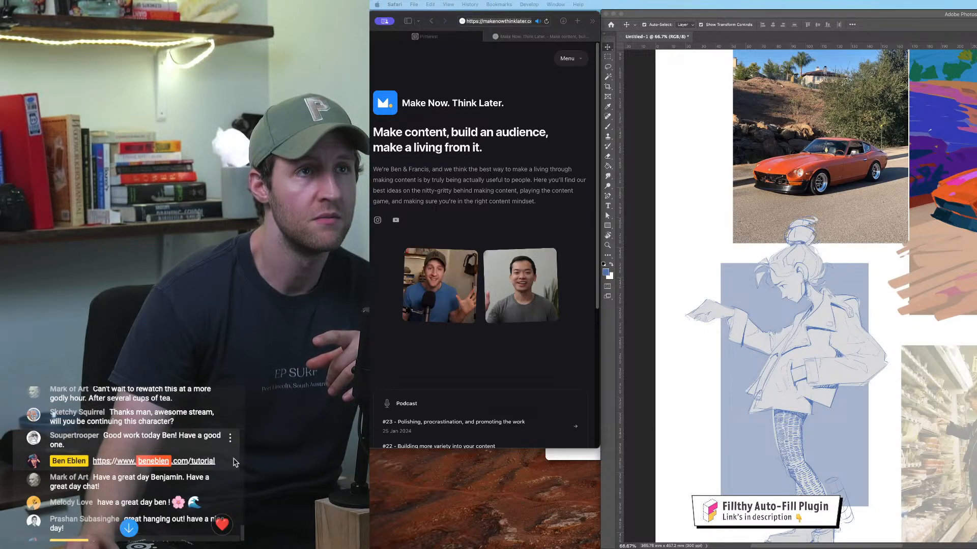
{"action": "scroll", "coordinate": [211, 443], "scroll_direction": "down", "scroll_amount": 1}
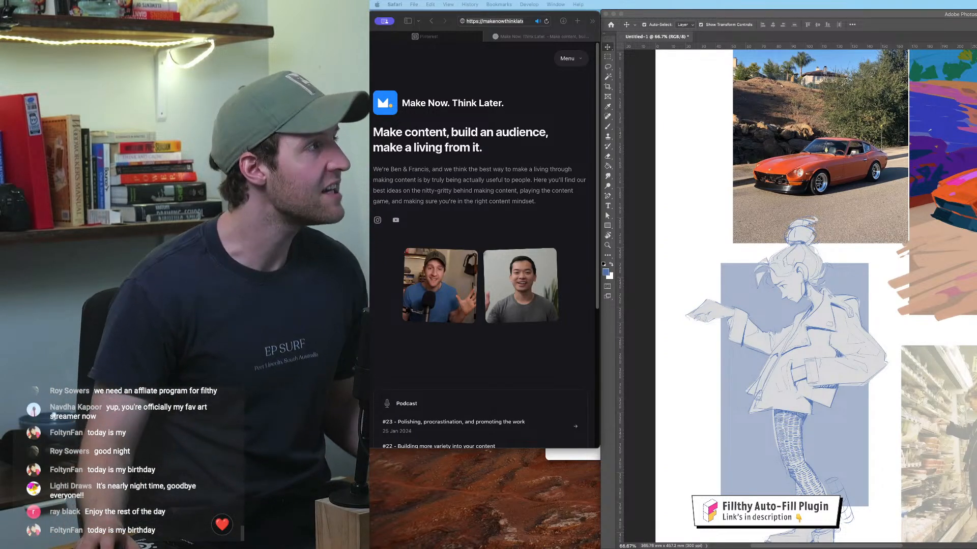
{"action": "key", "text": "super+Tab"}
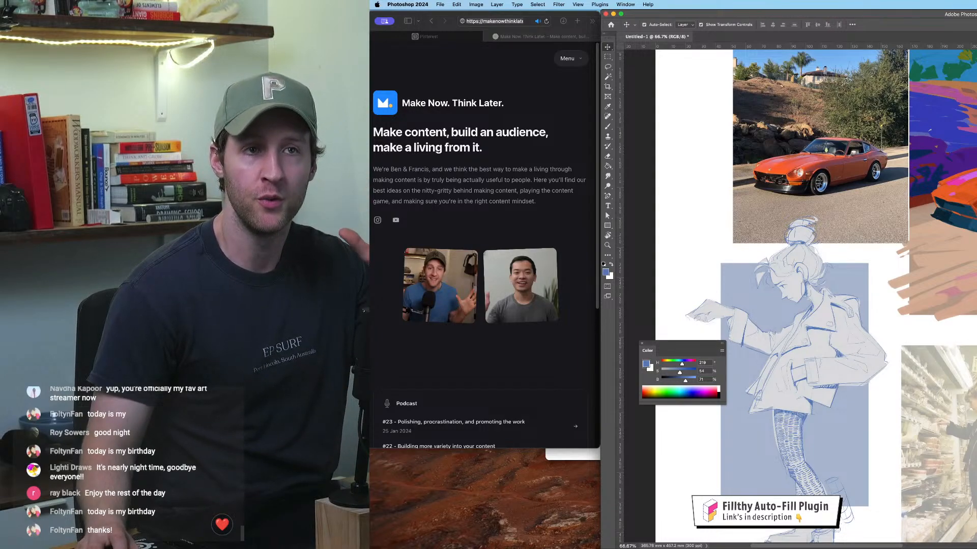
{"action": "key", "text": "super+Tab"}
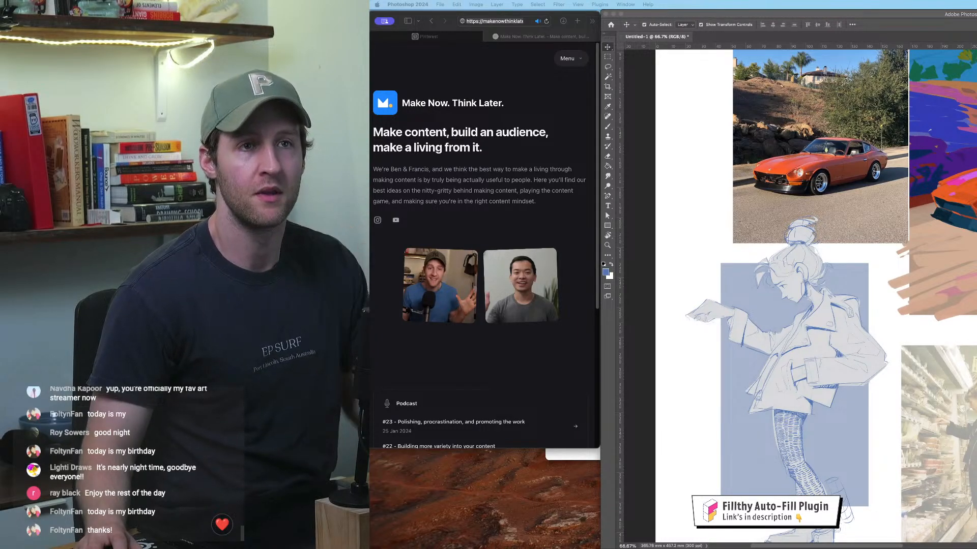